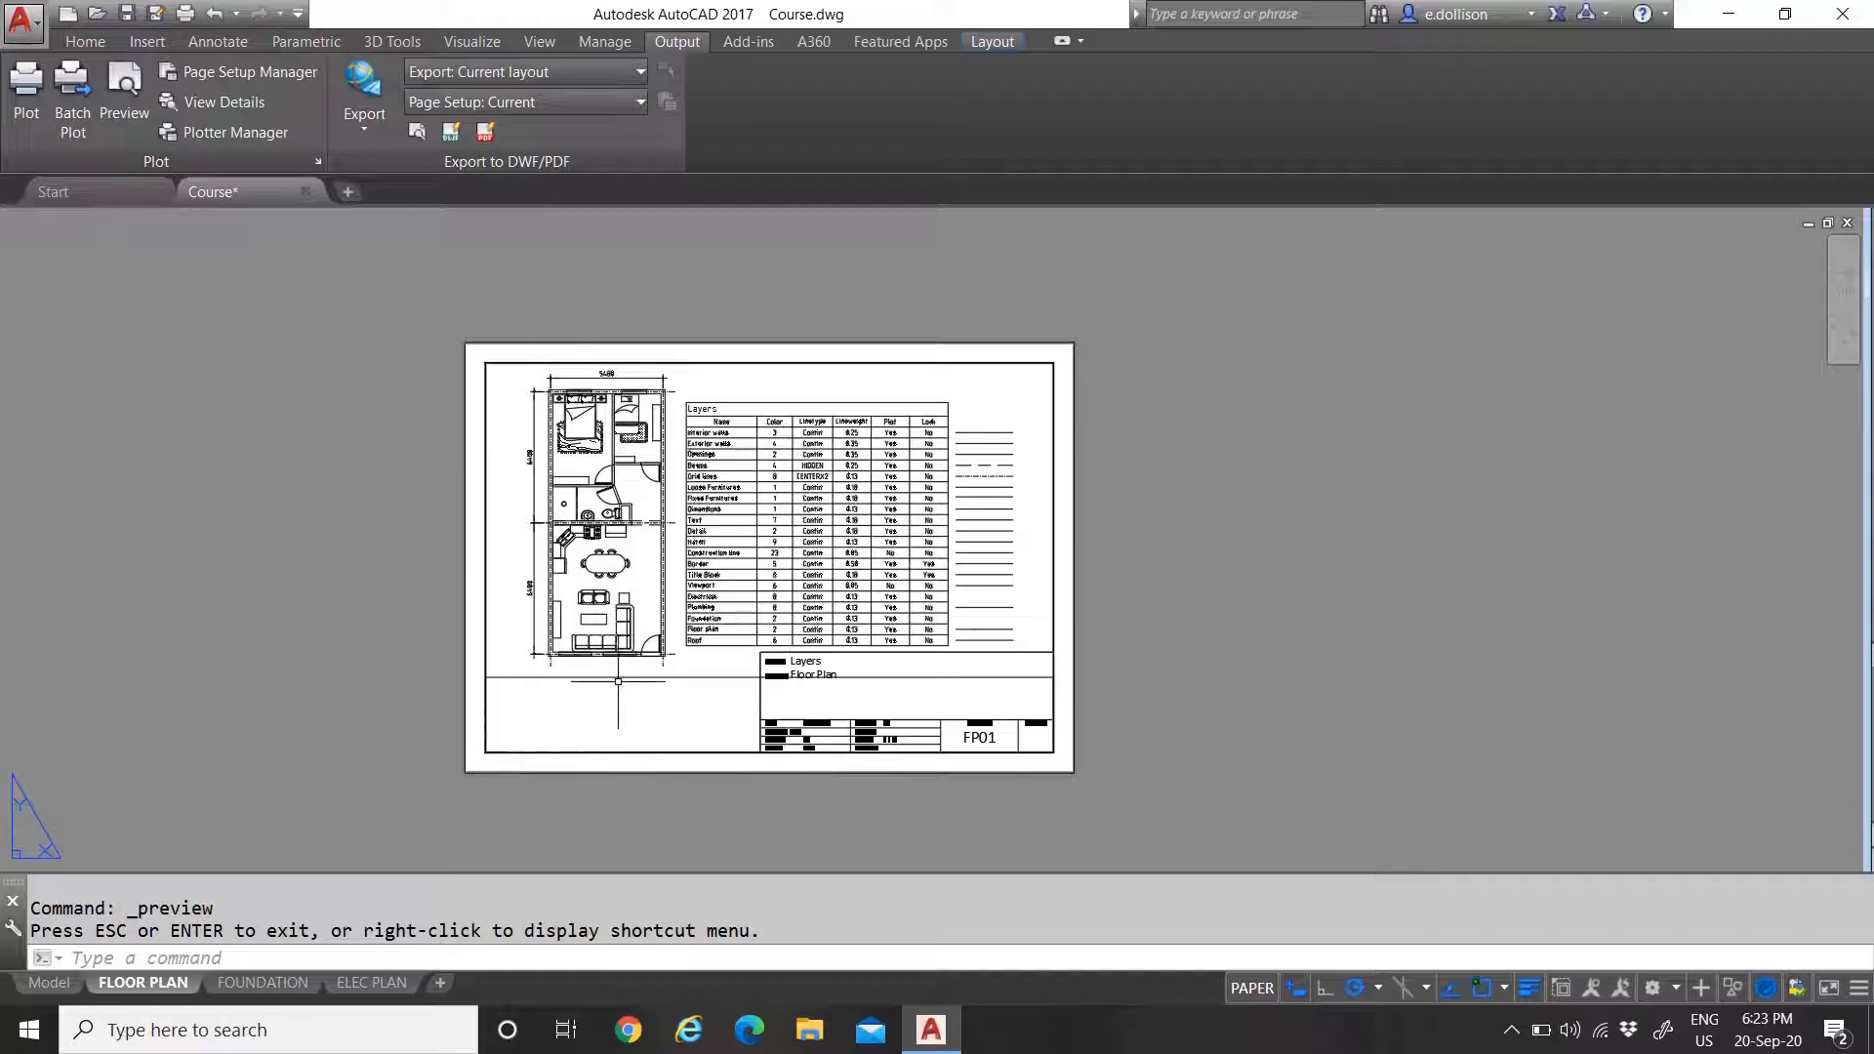
# Delete the border frame from the FLOOR PLAN layout and preview the plot without it
pyautogui.click(677, 749)
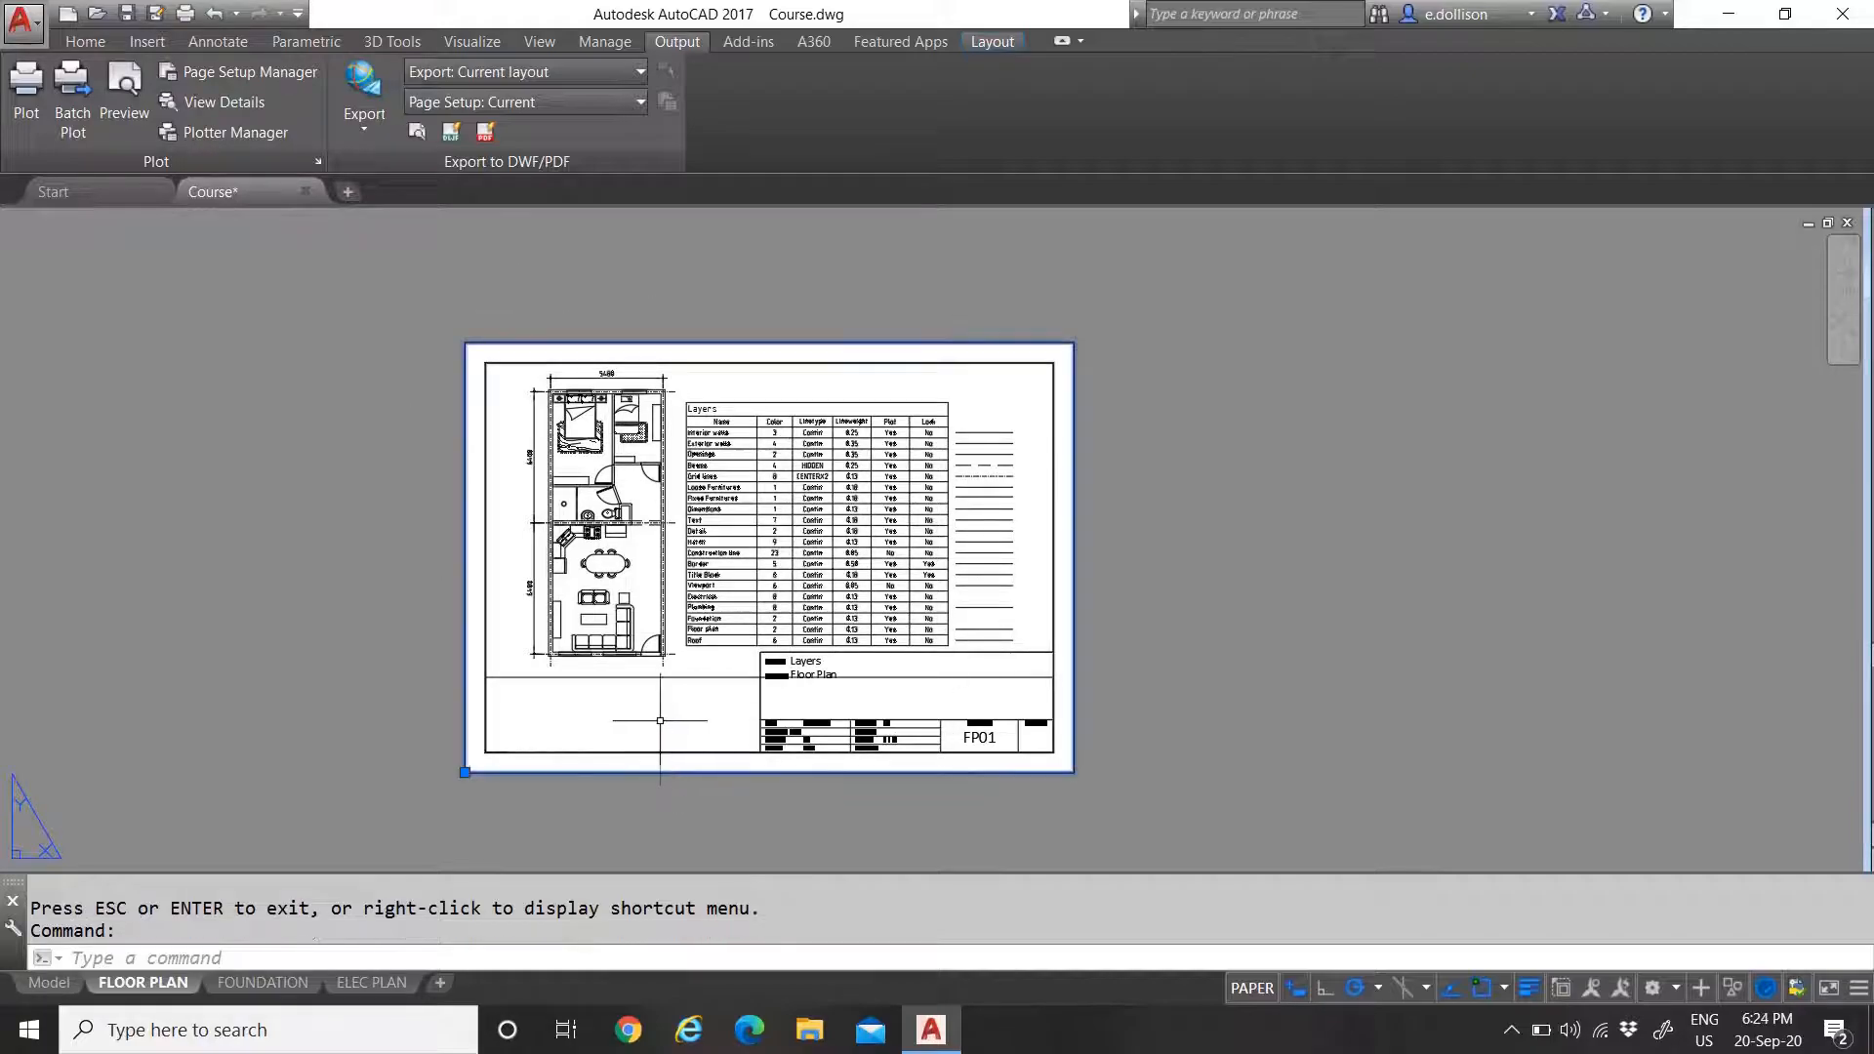
pyautogui.press('Delete')
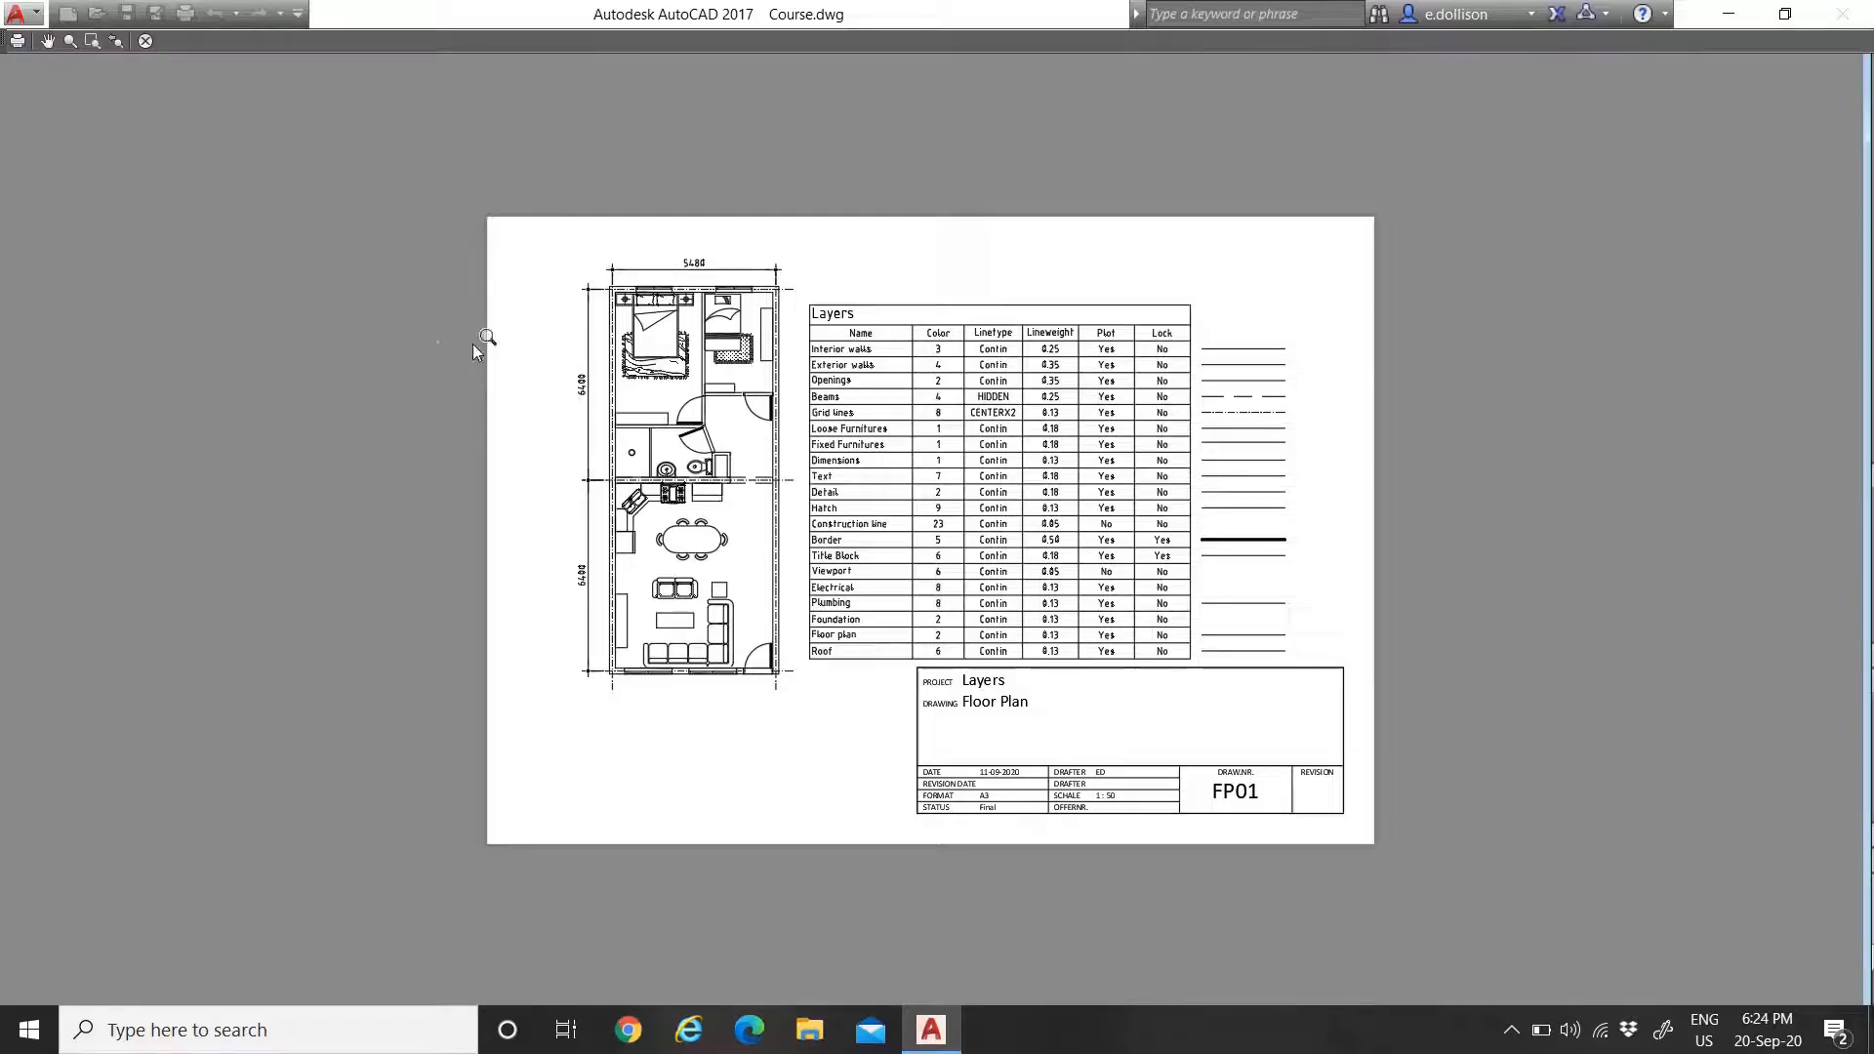
pyautogui.click(149, 41)
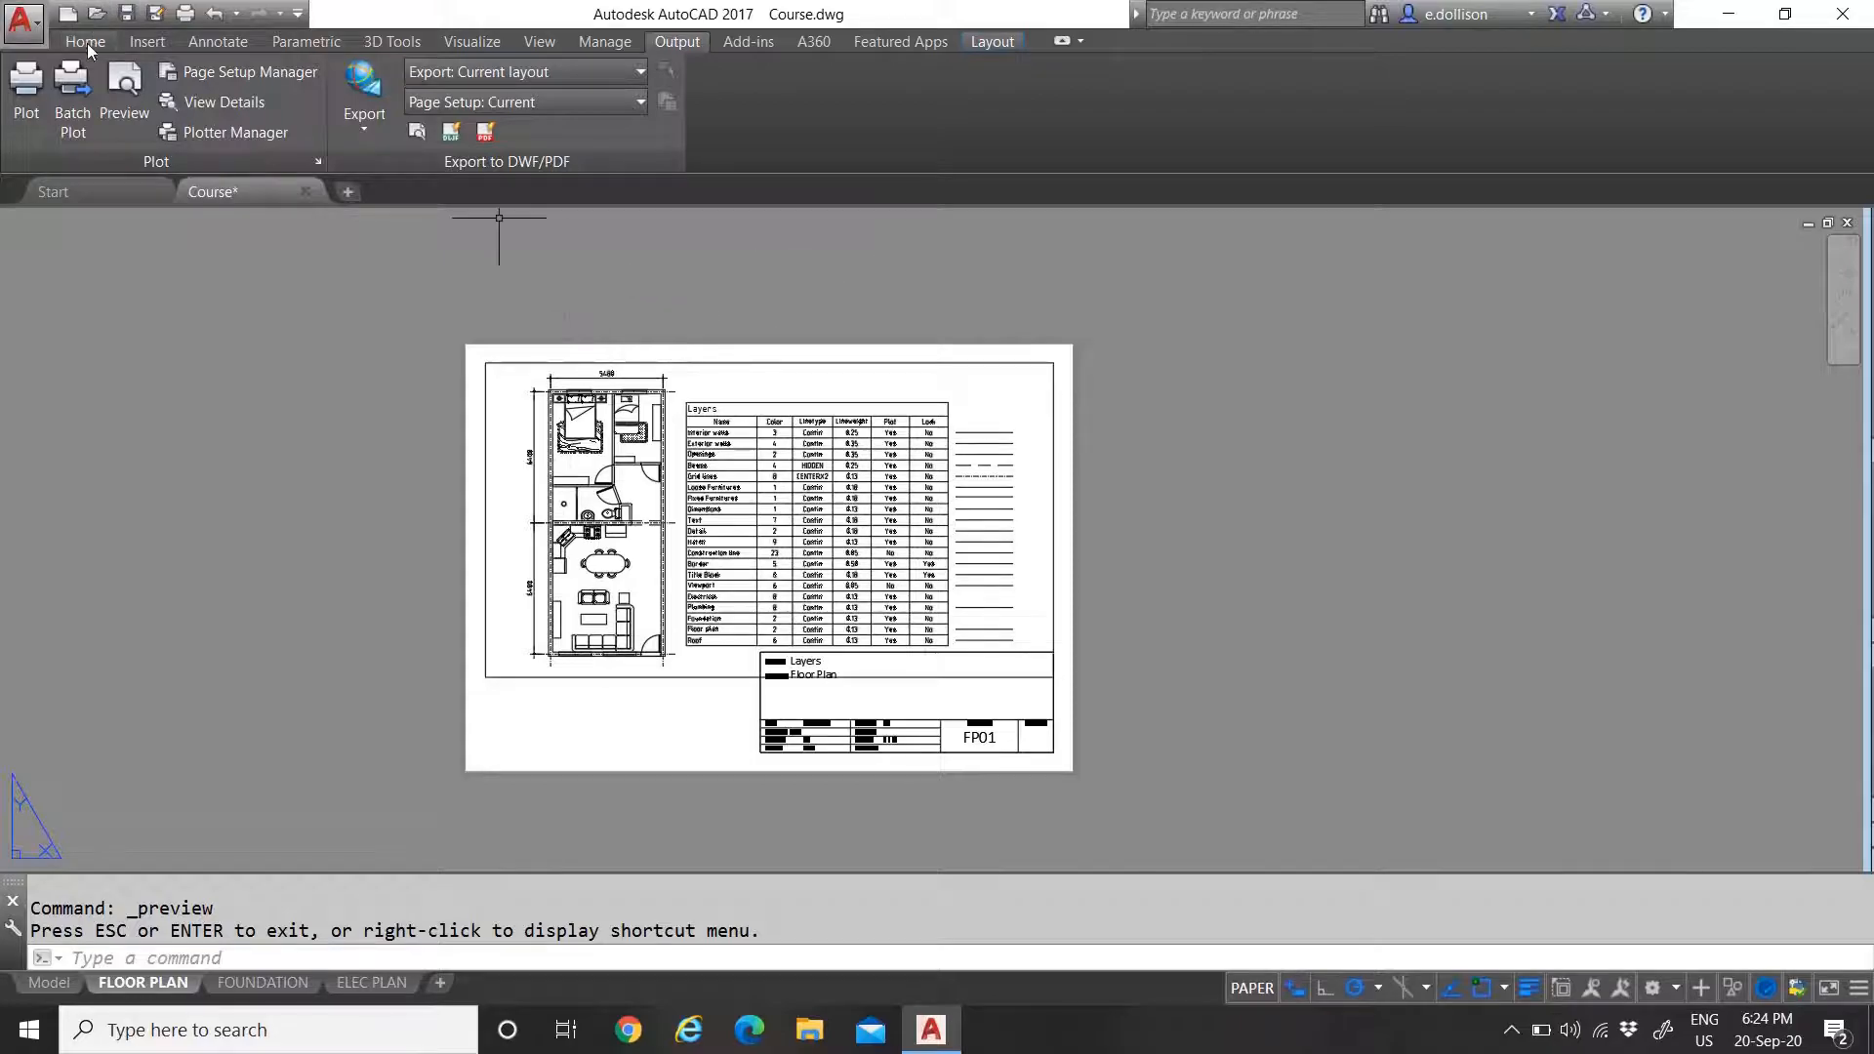
# Undo the border deletion on the FLOOR PLAN layout and preview the plot again
pyautogui.click(213, 13)
pyautogui.click(214, 12)
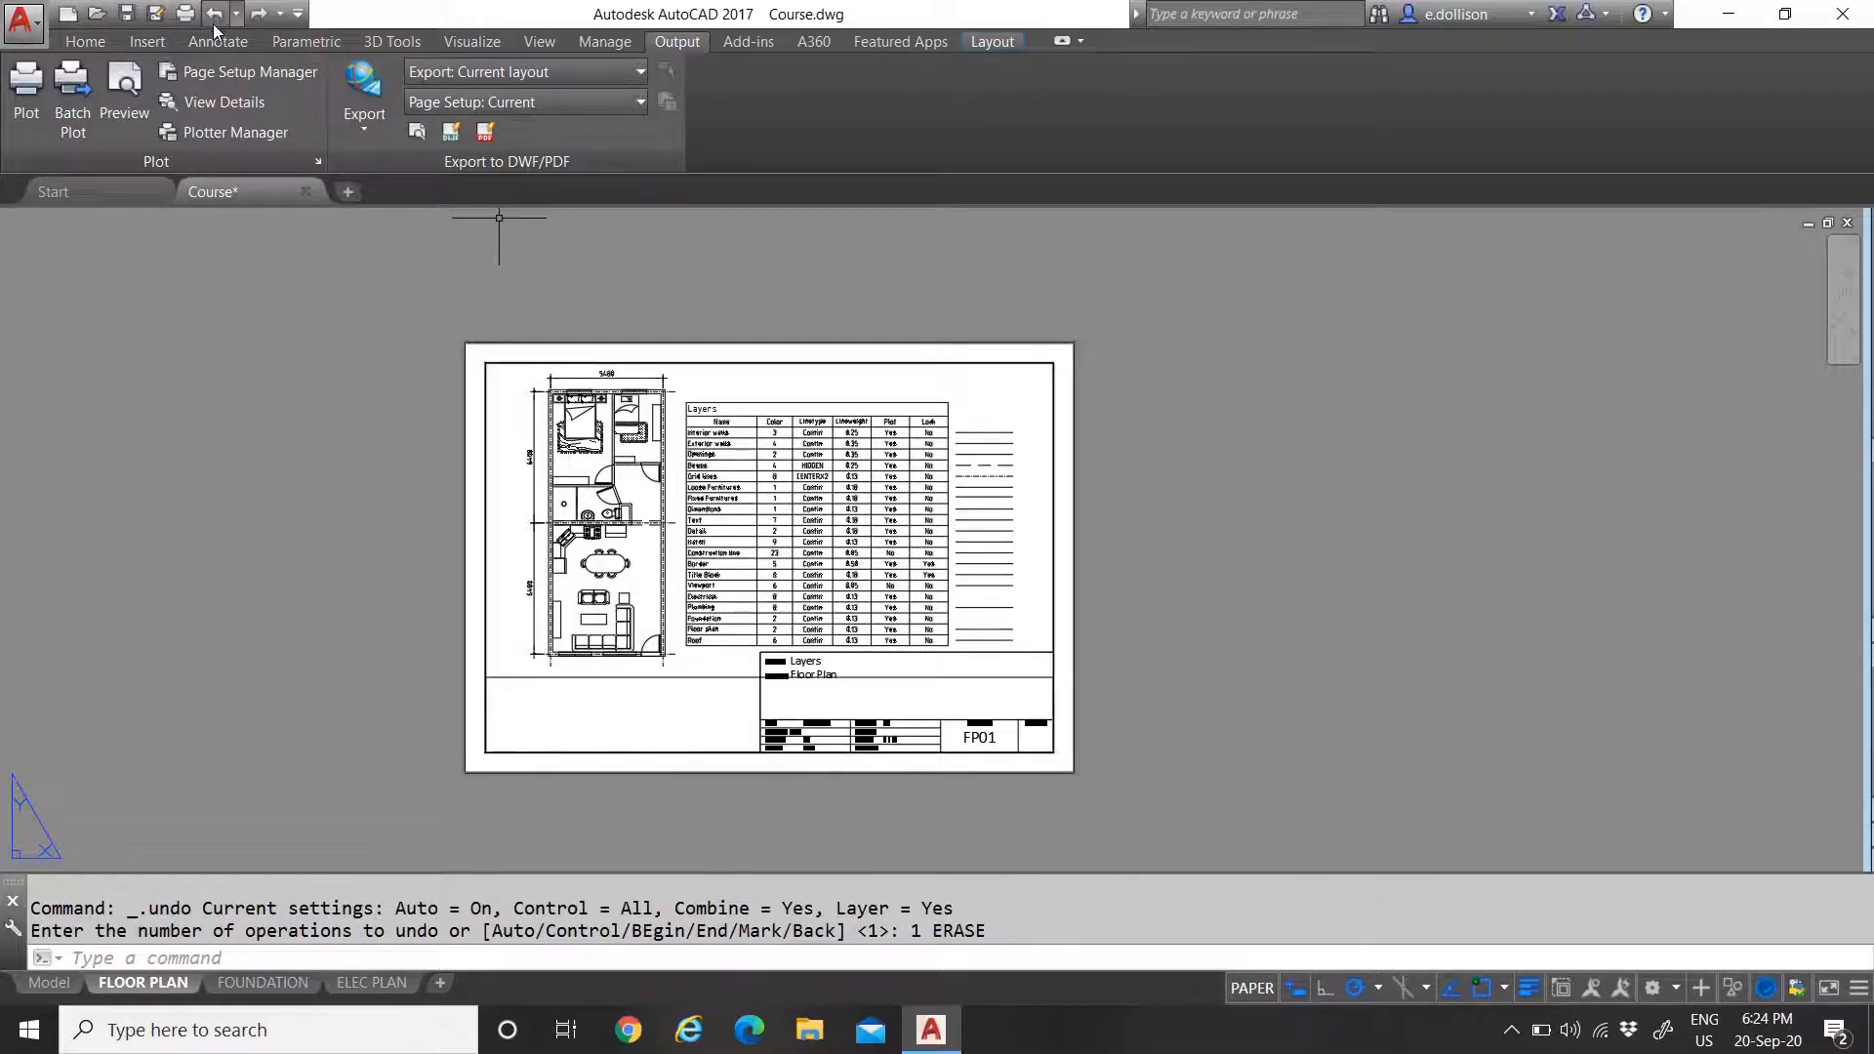
pyautogui.click(124, 97)
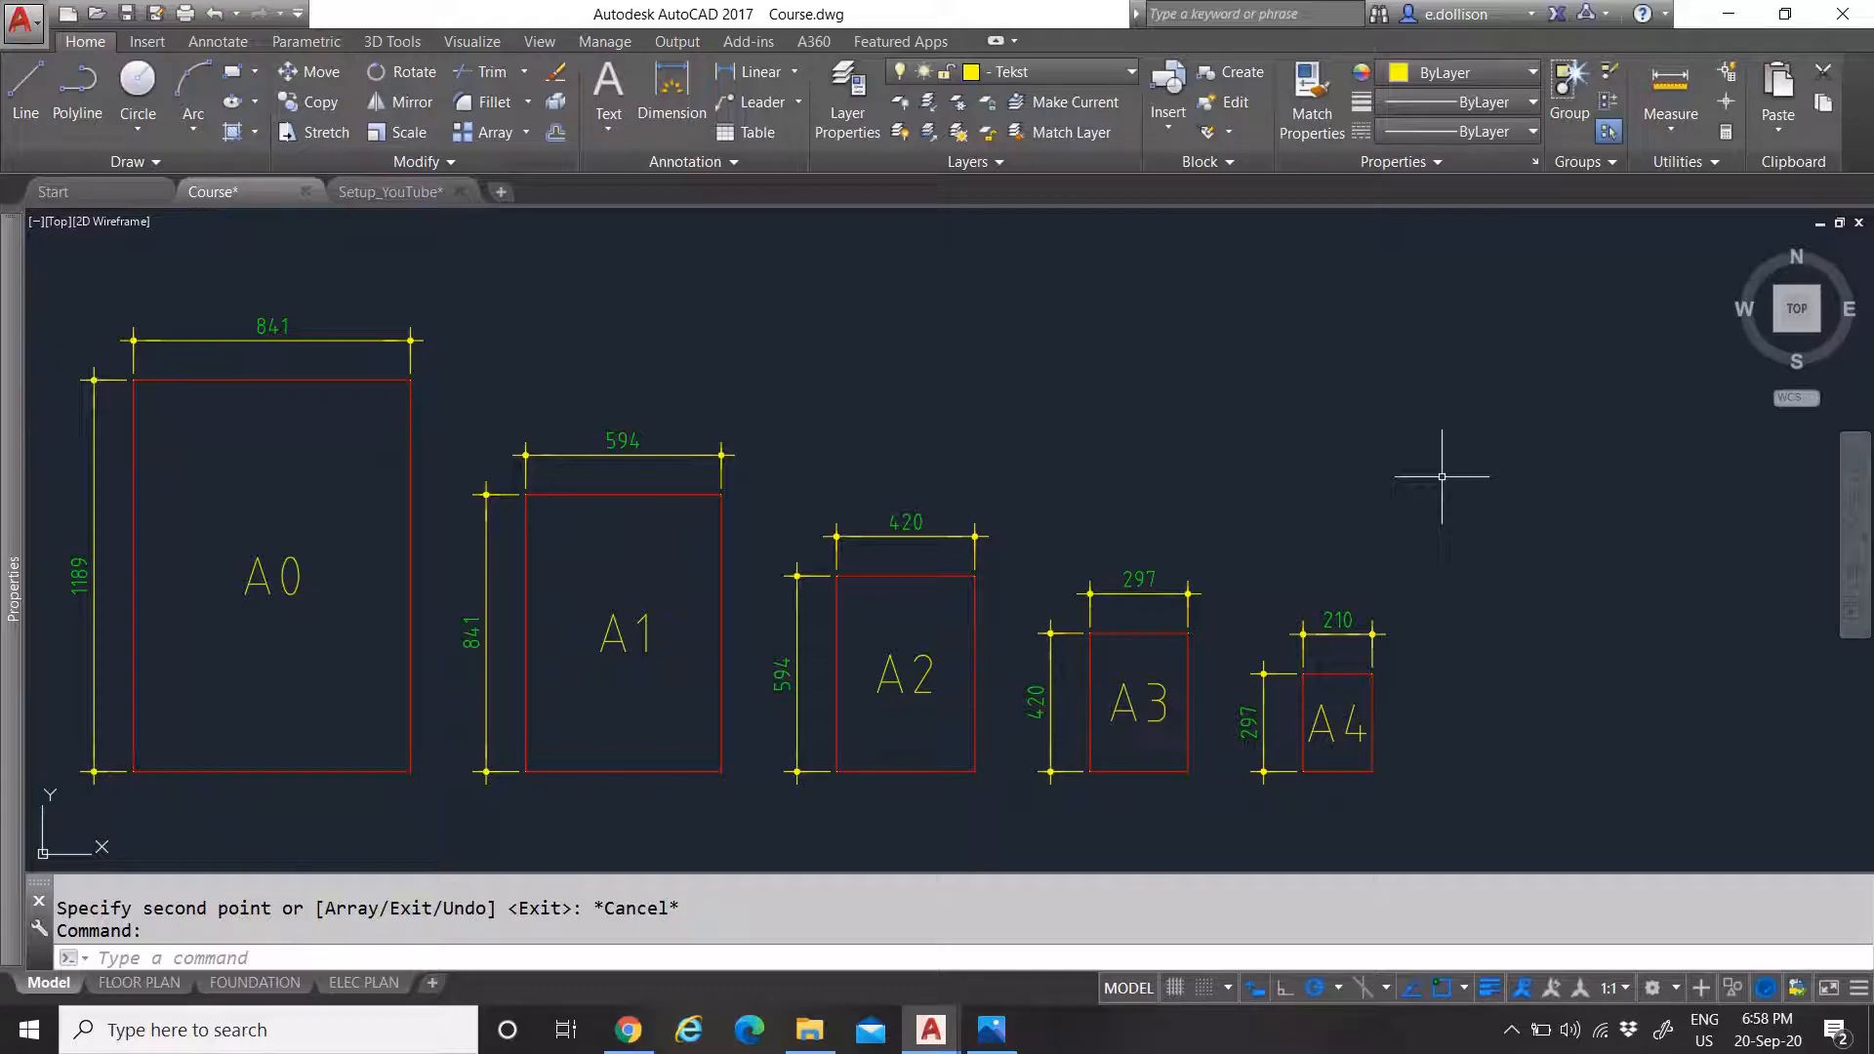
# Examine the dimensioned paper-size rectangles from A0 to A4 in the Course drawing's model space
pyautogui.scroll(4, 1415, 754)
pyautogui.scroll(2, 1464, 683)
pyautogui.scroll(-5, 1122, 648)
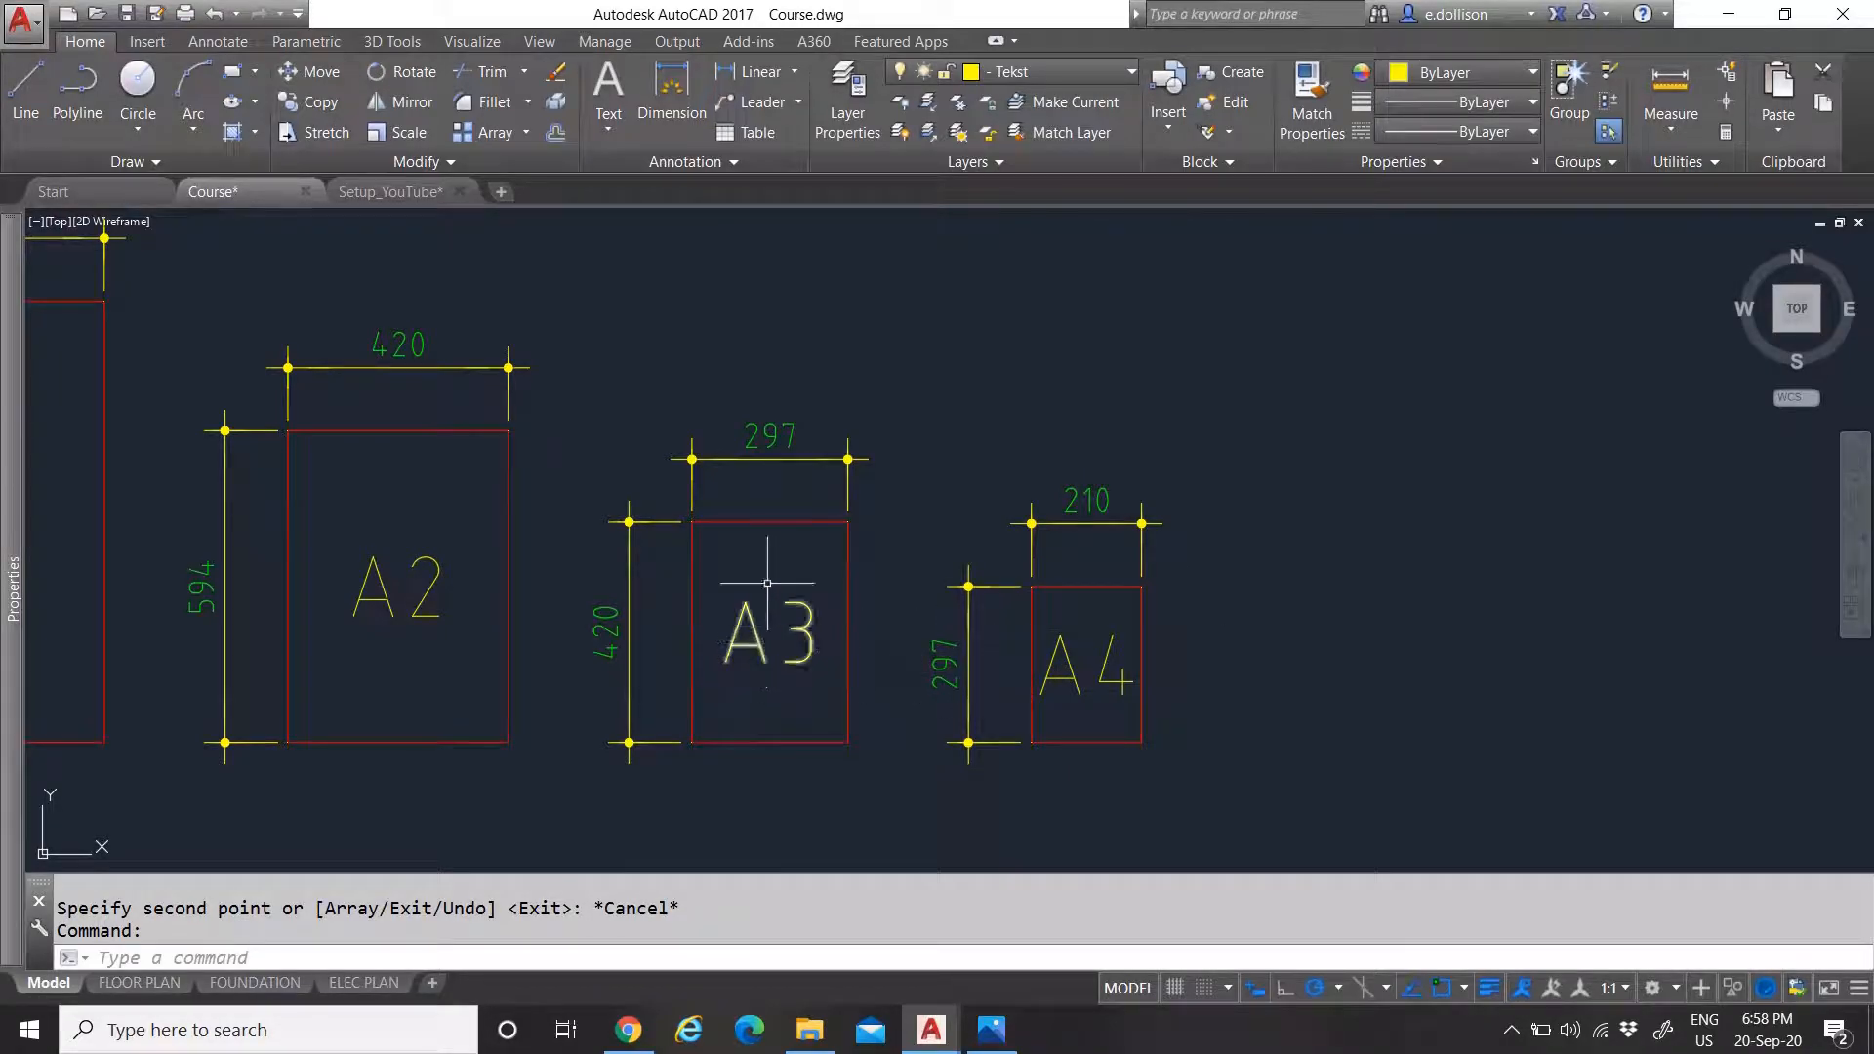
pyautogui.scroll(-4, 1035, 605)
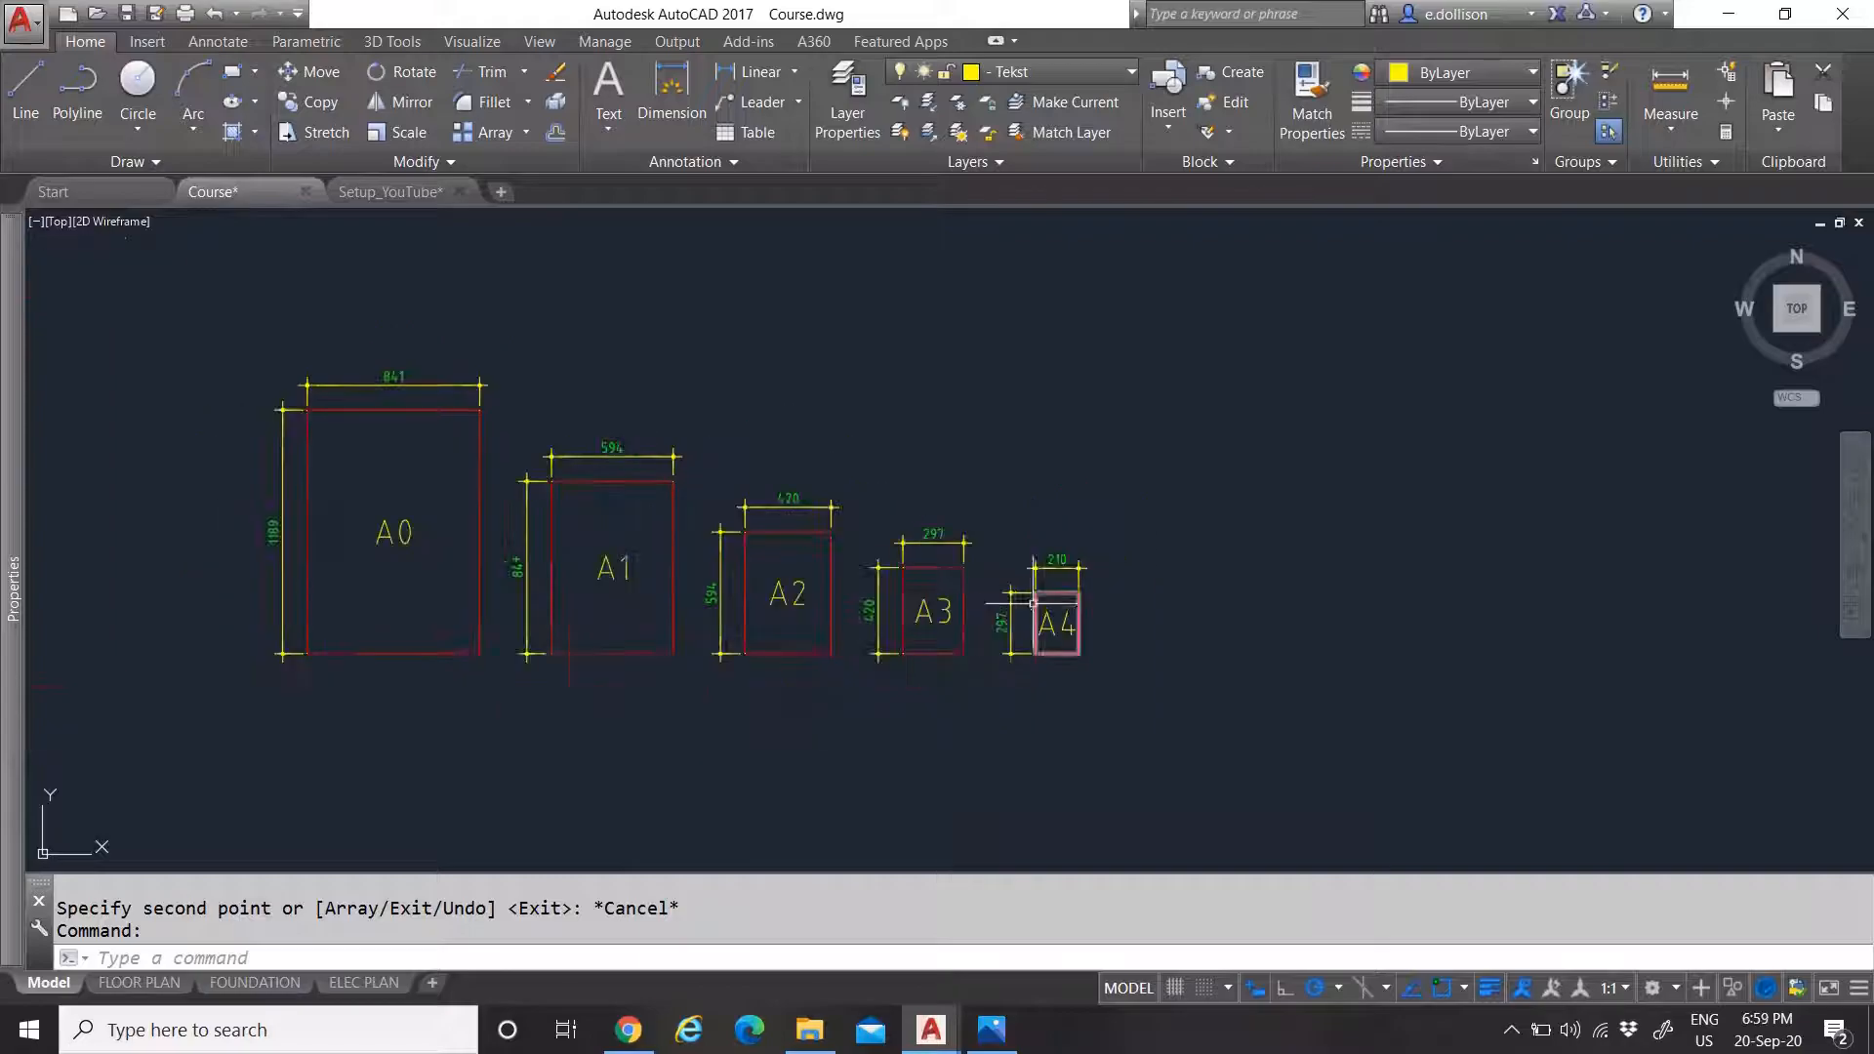
pyautogui.scroll(4, 761, 575)
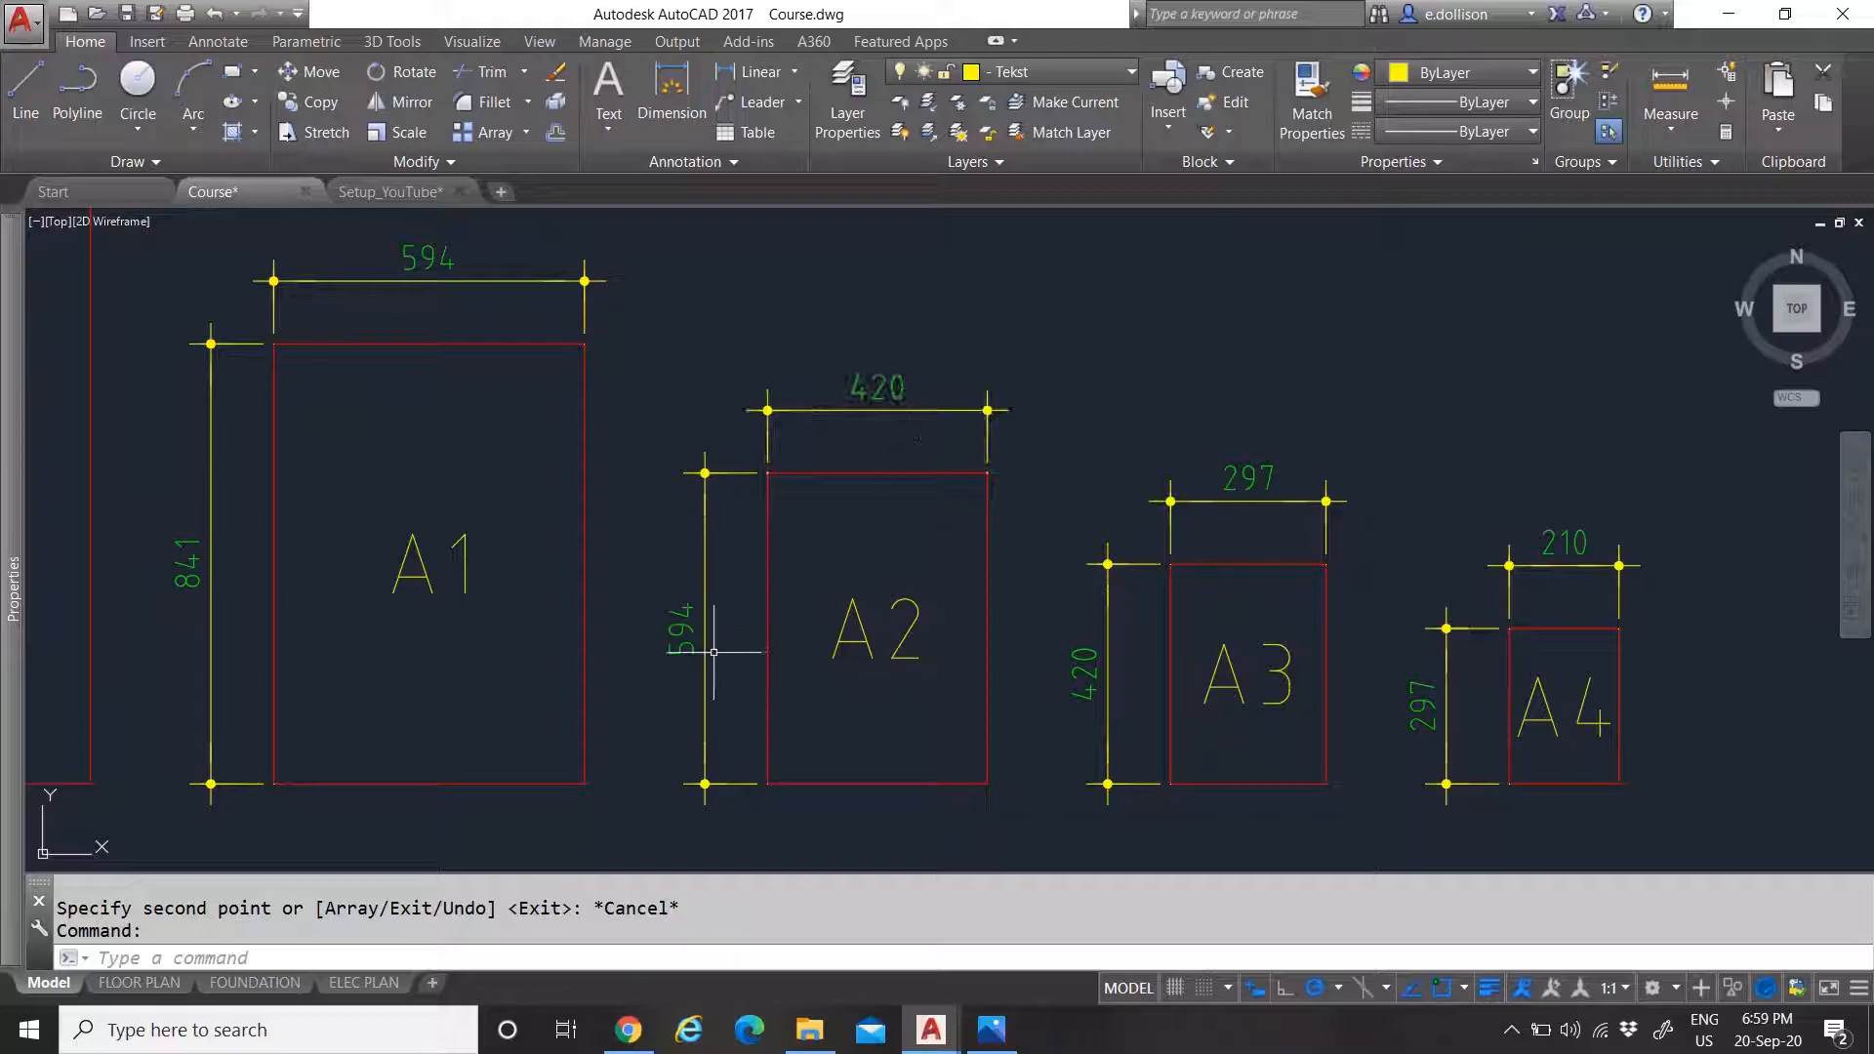
pyautogui.scroll(-4, 712, 624)
pyautogui.scroll(4, 723, 597)
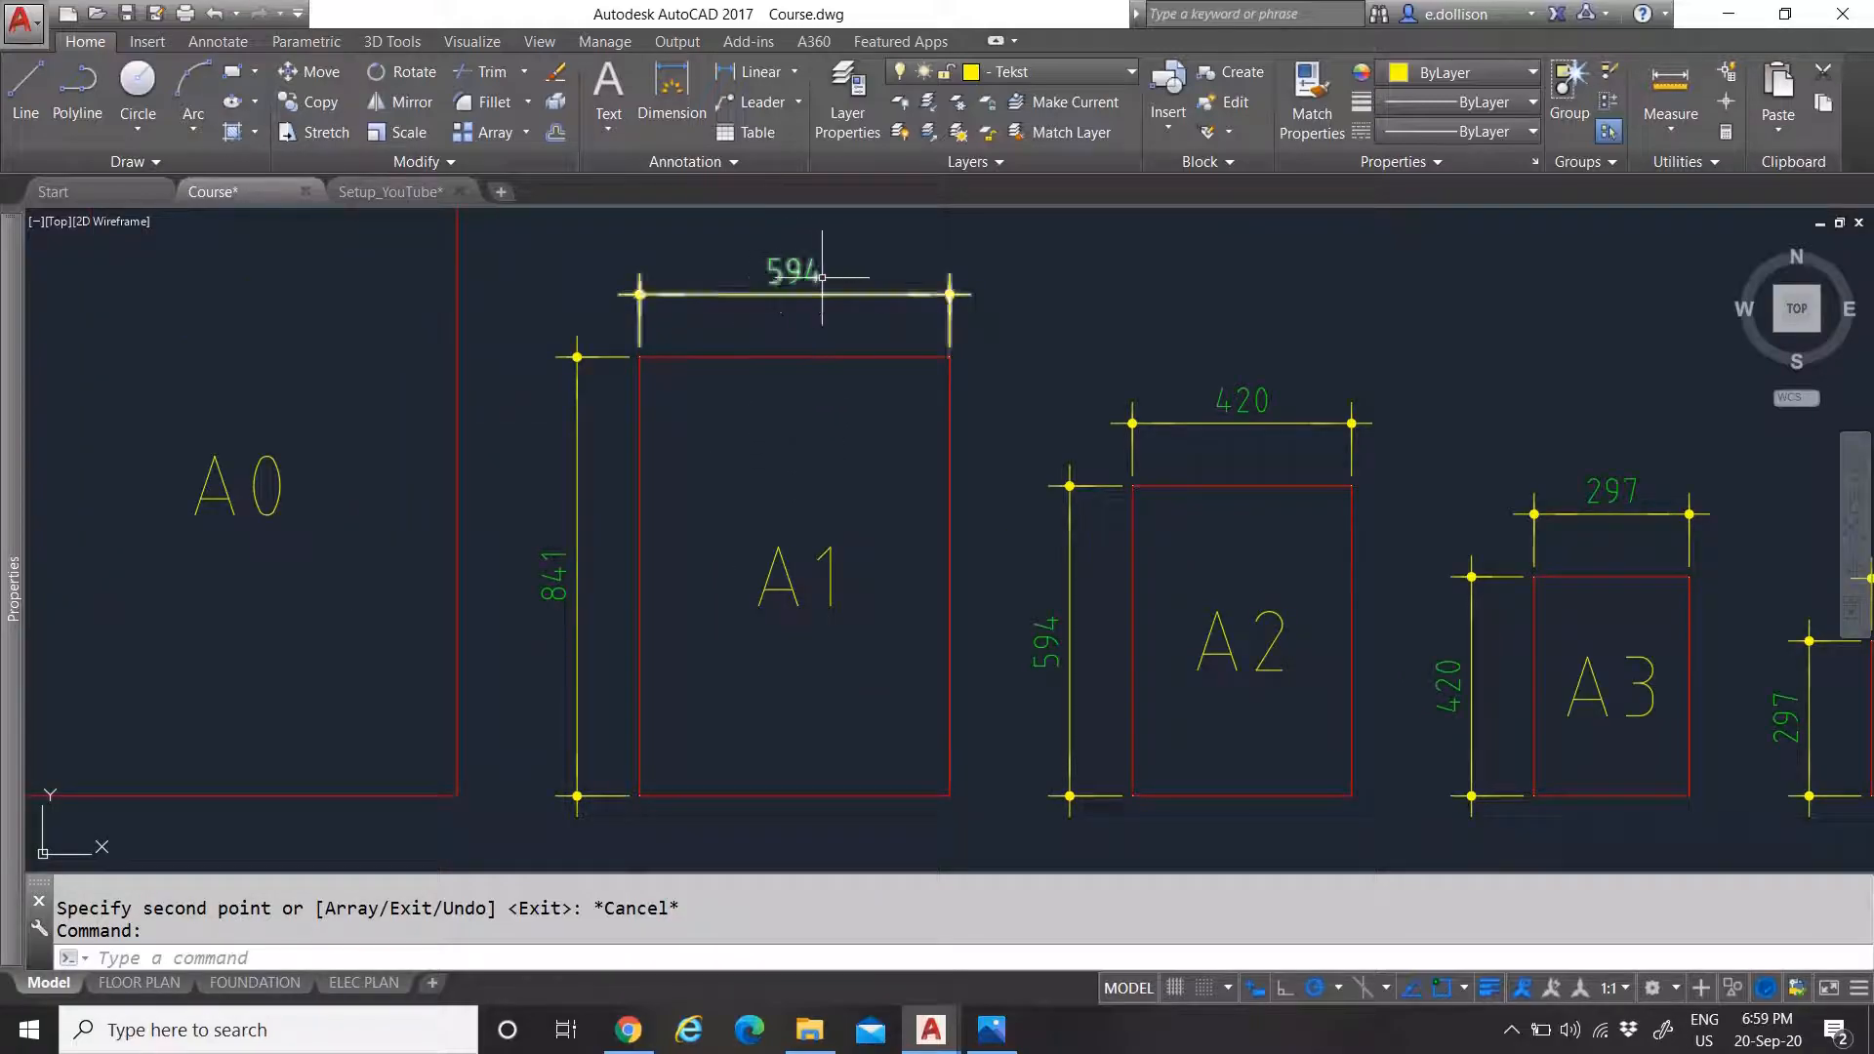
pyautogui.scroll(-6, 745, 536)
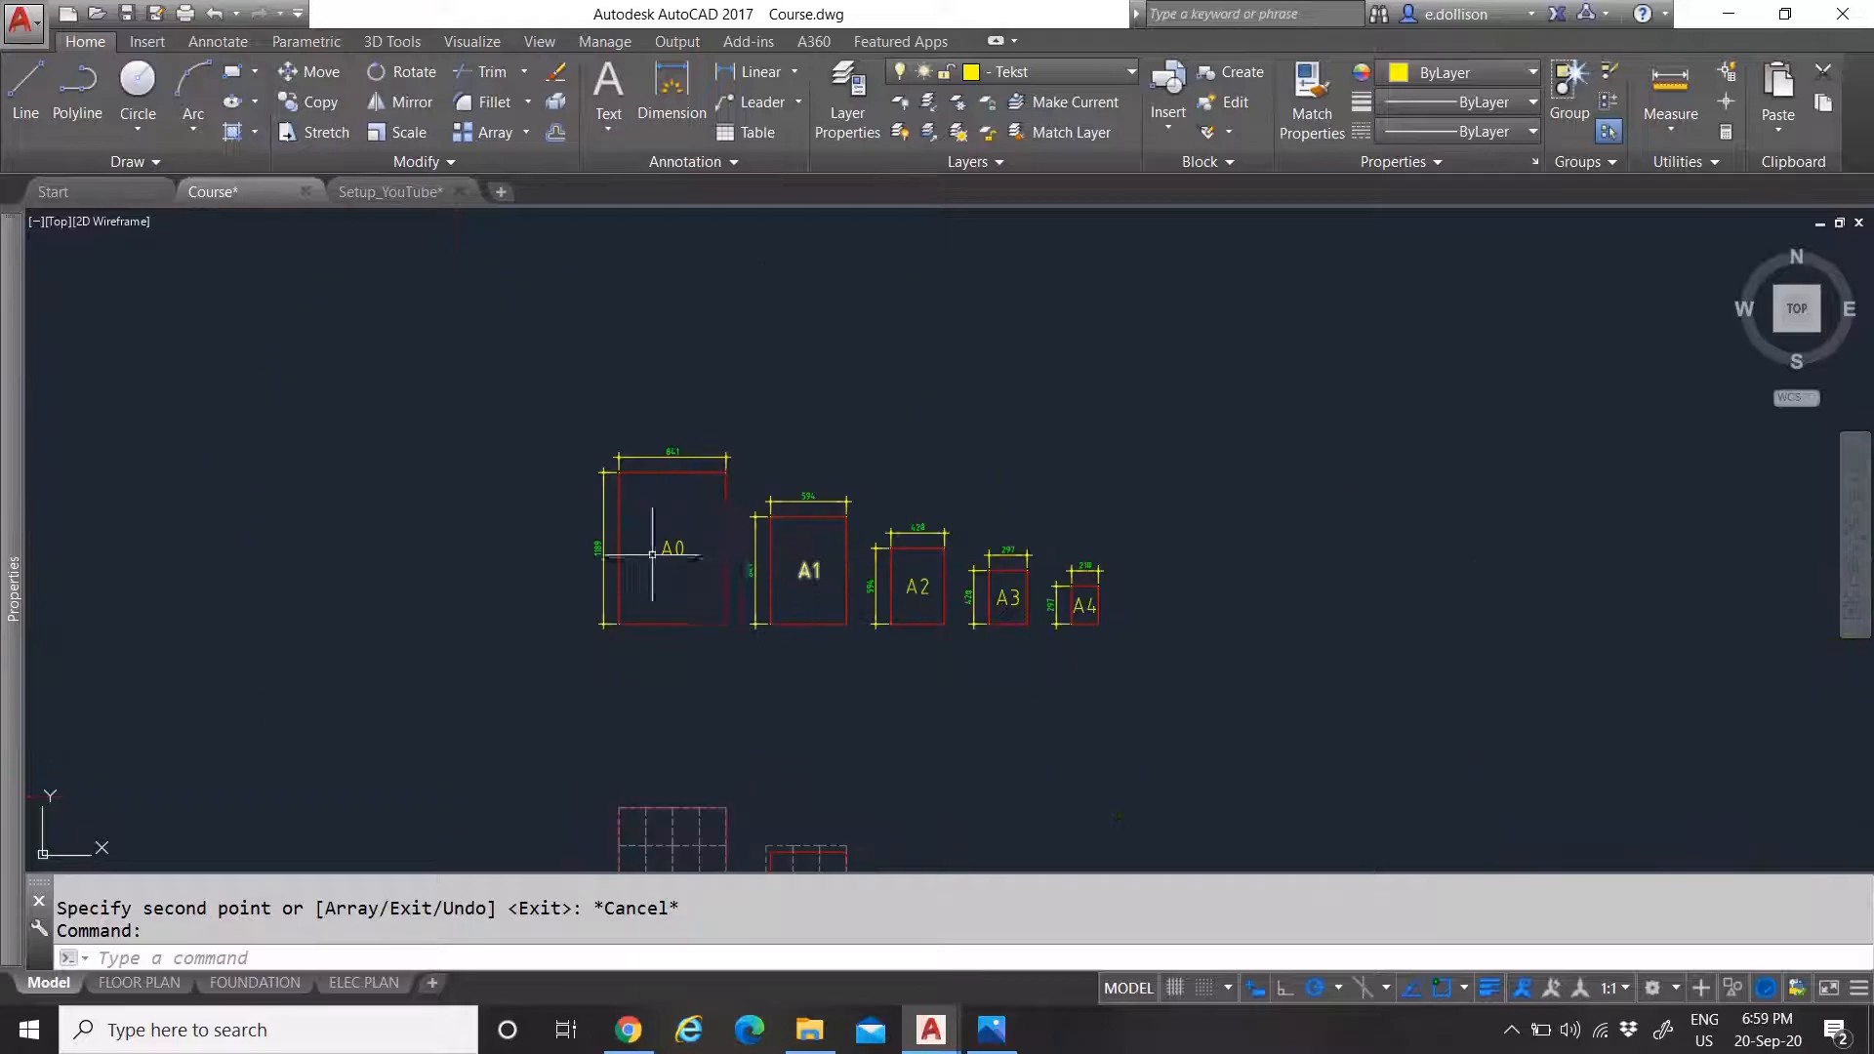
pyautogui.scroll(4, 765, 544)
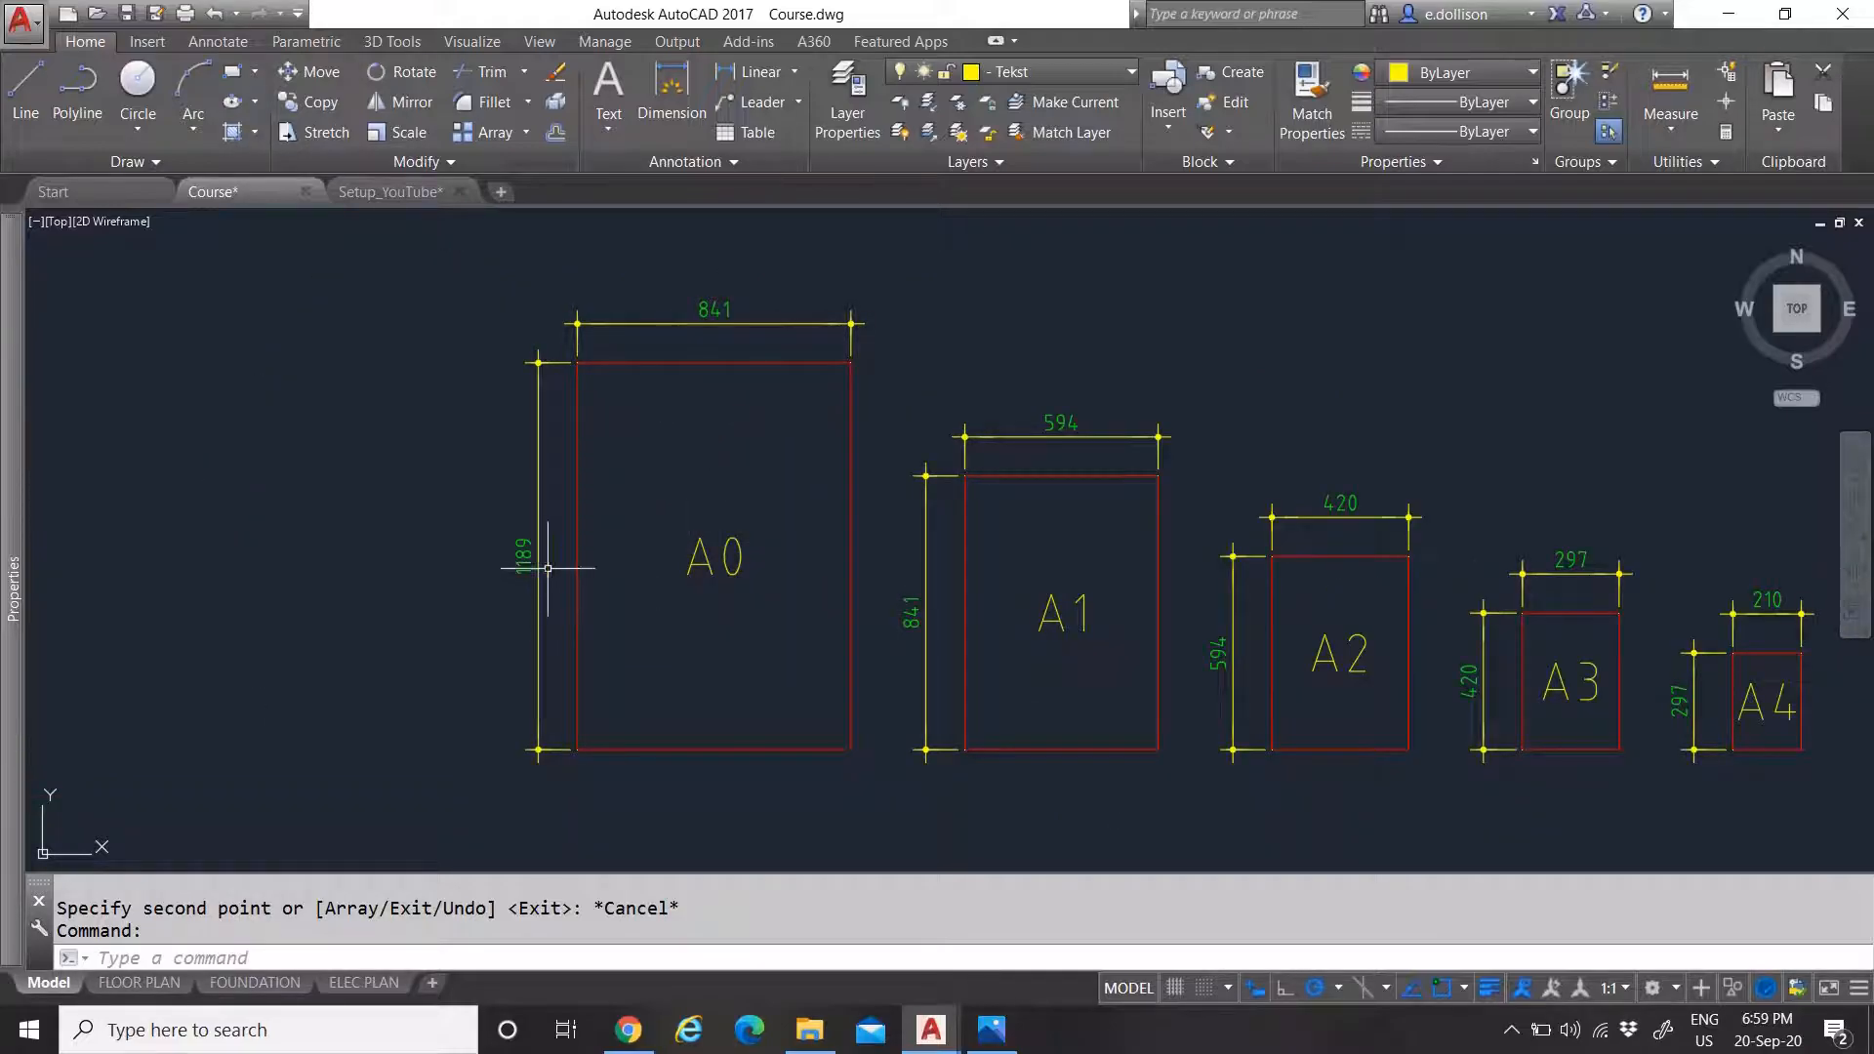
pyautogui.scroll(-2, 483, 576)
pyautogui.scroll(2, 872, 525)
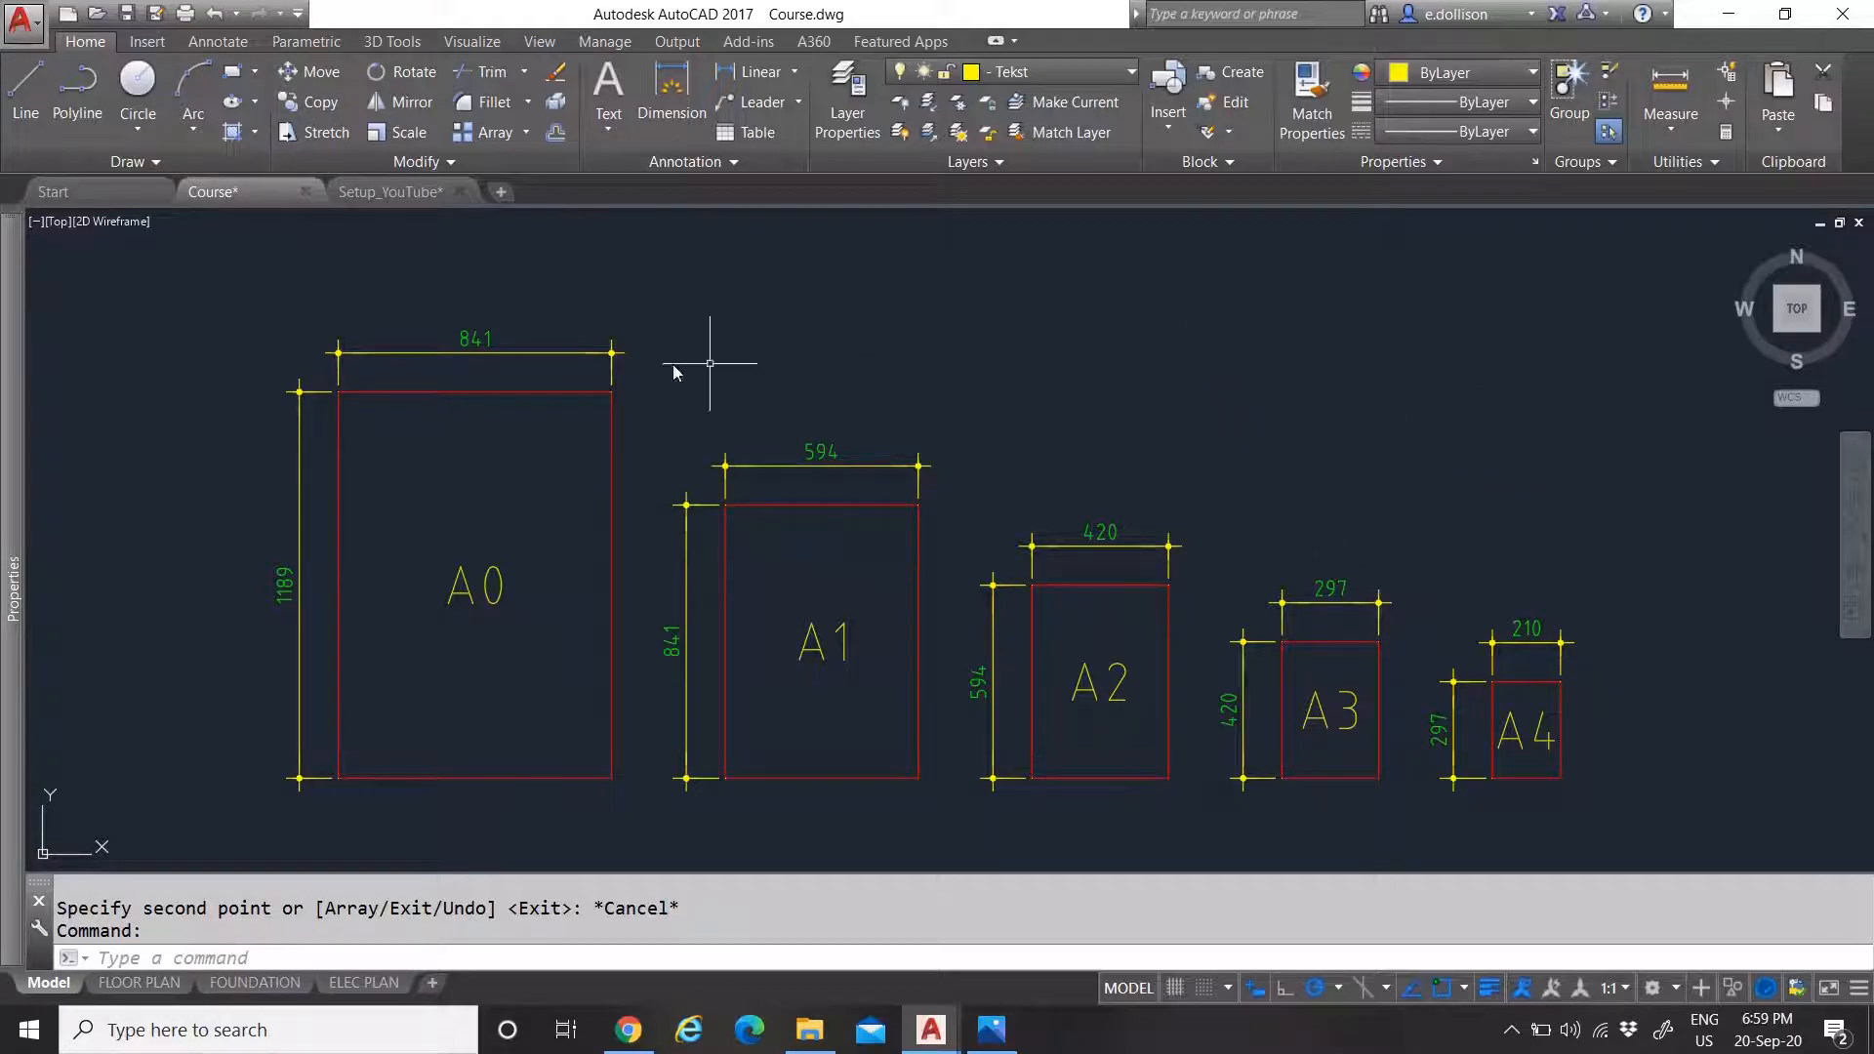
# Switch to the Setup_YouTube drawing and review its list of layers
pyautogui.click(395, 191)
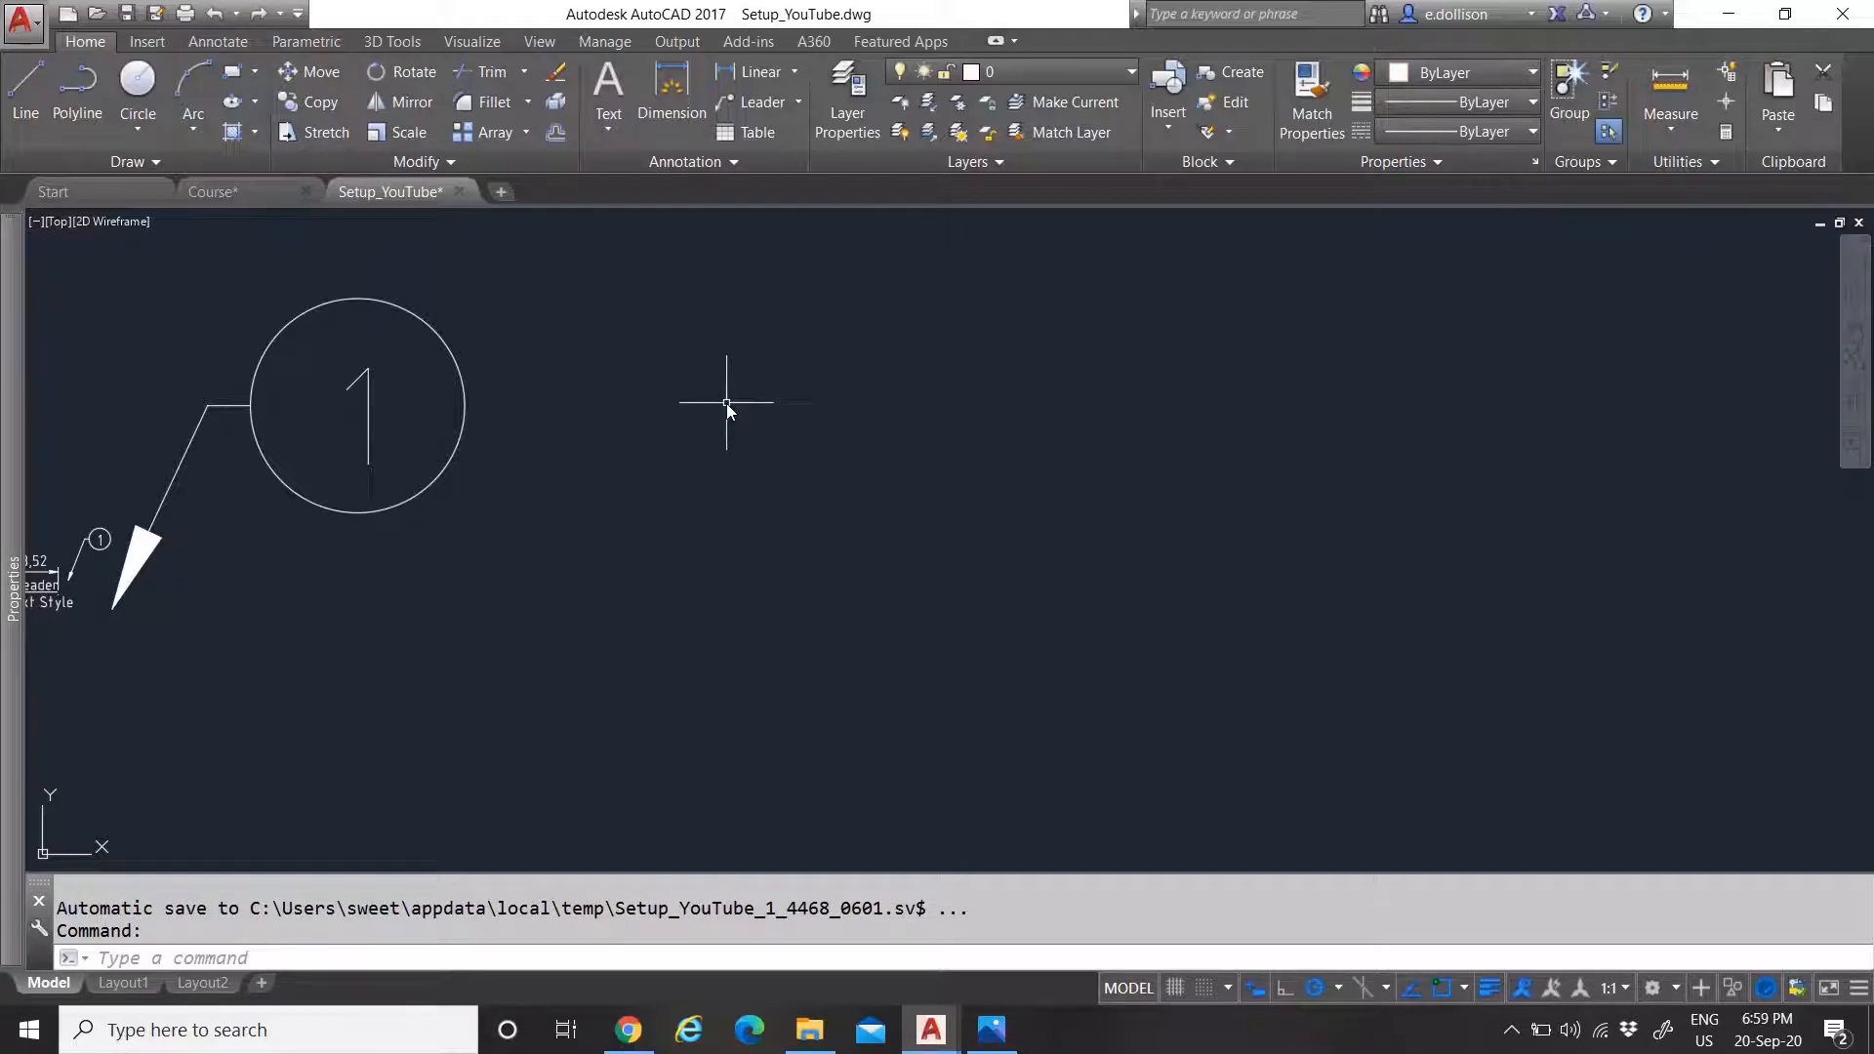
pyautogui.scroll(-4, 793, 592)
pyautogui.scroll(4, 622, 482)
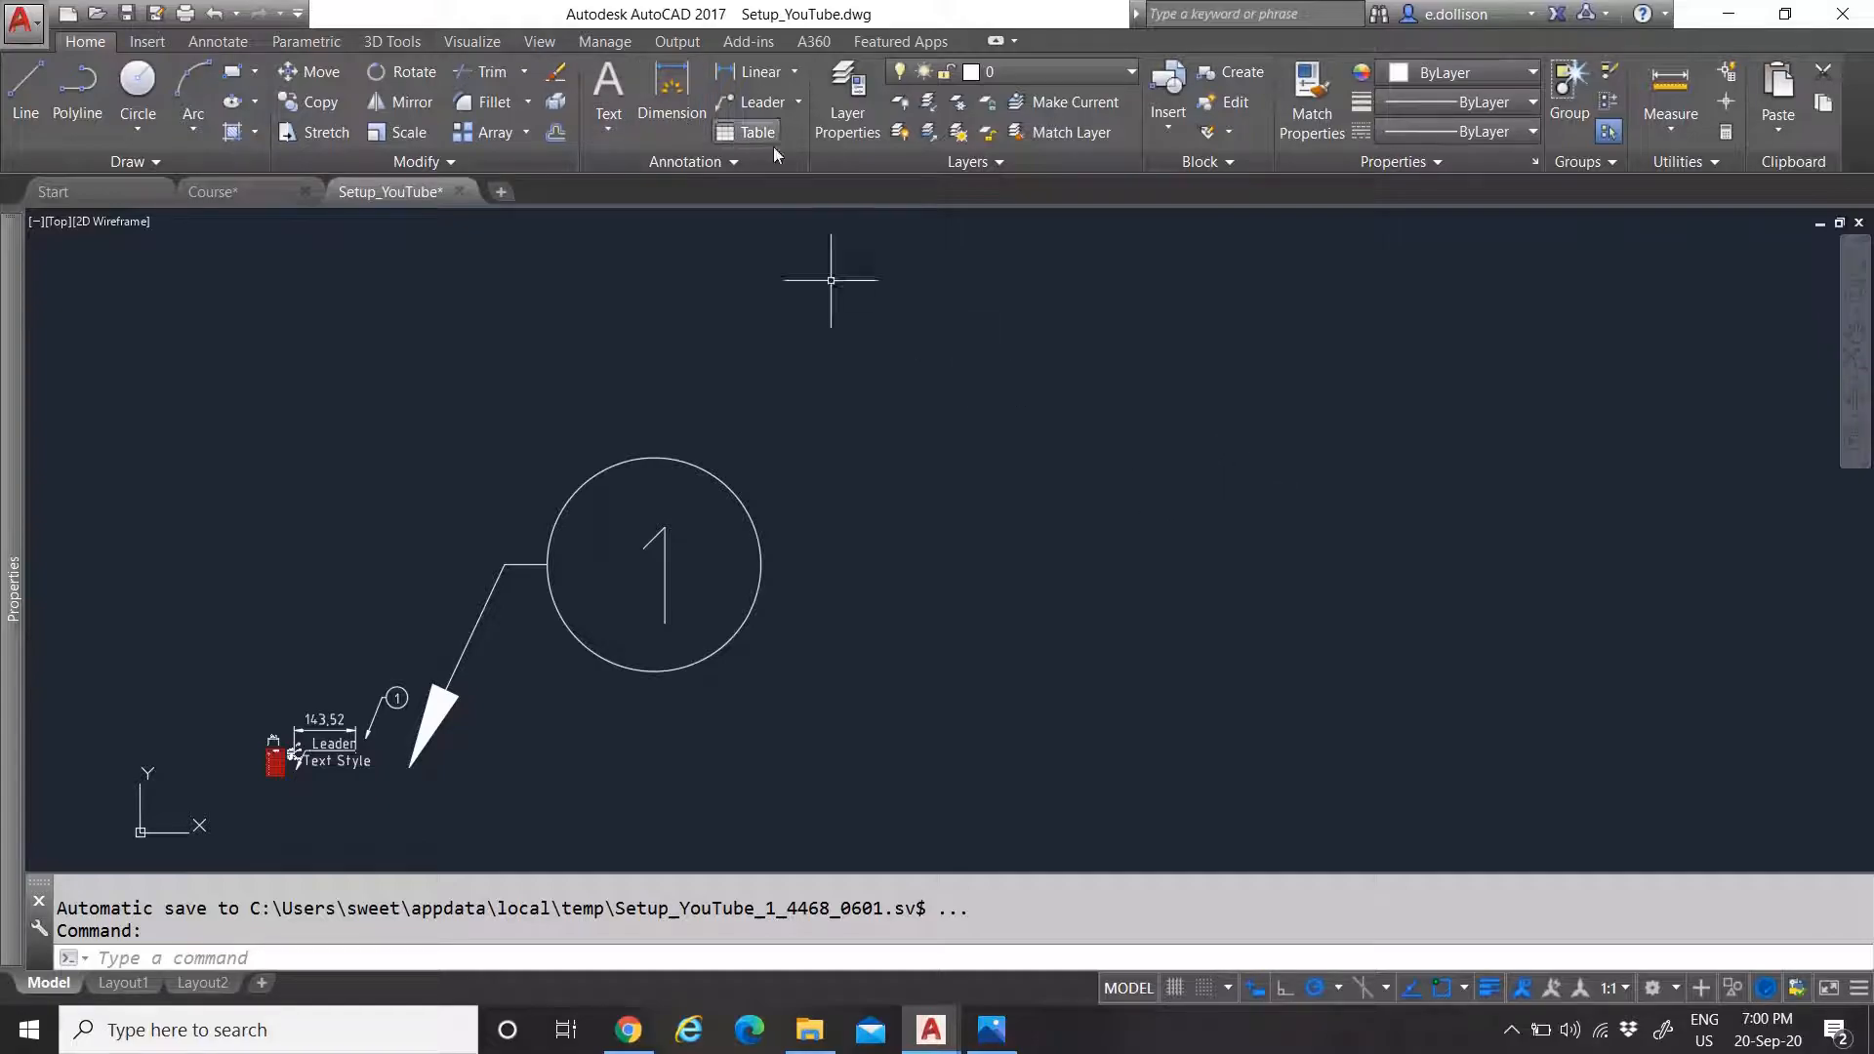
pyautogui.click(1003, 78)
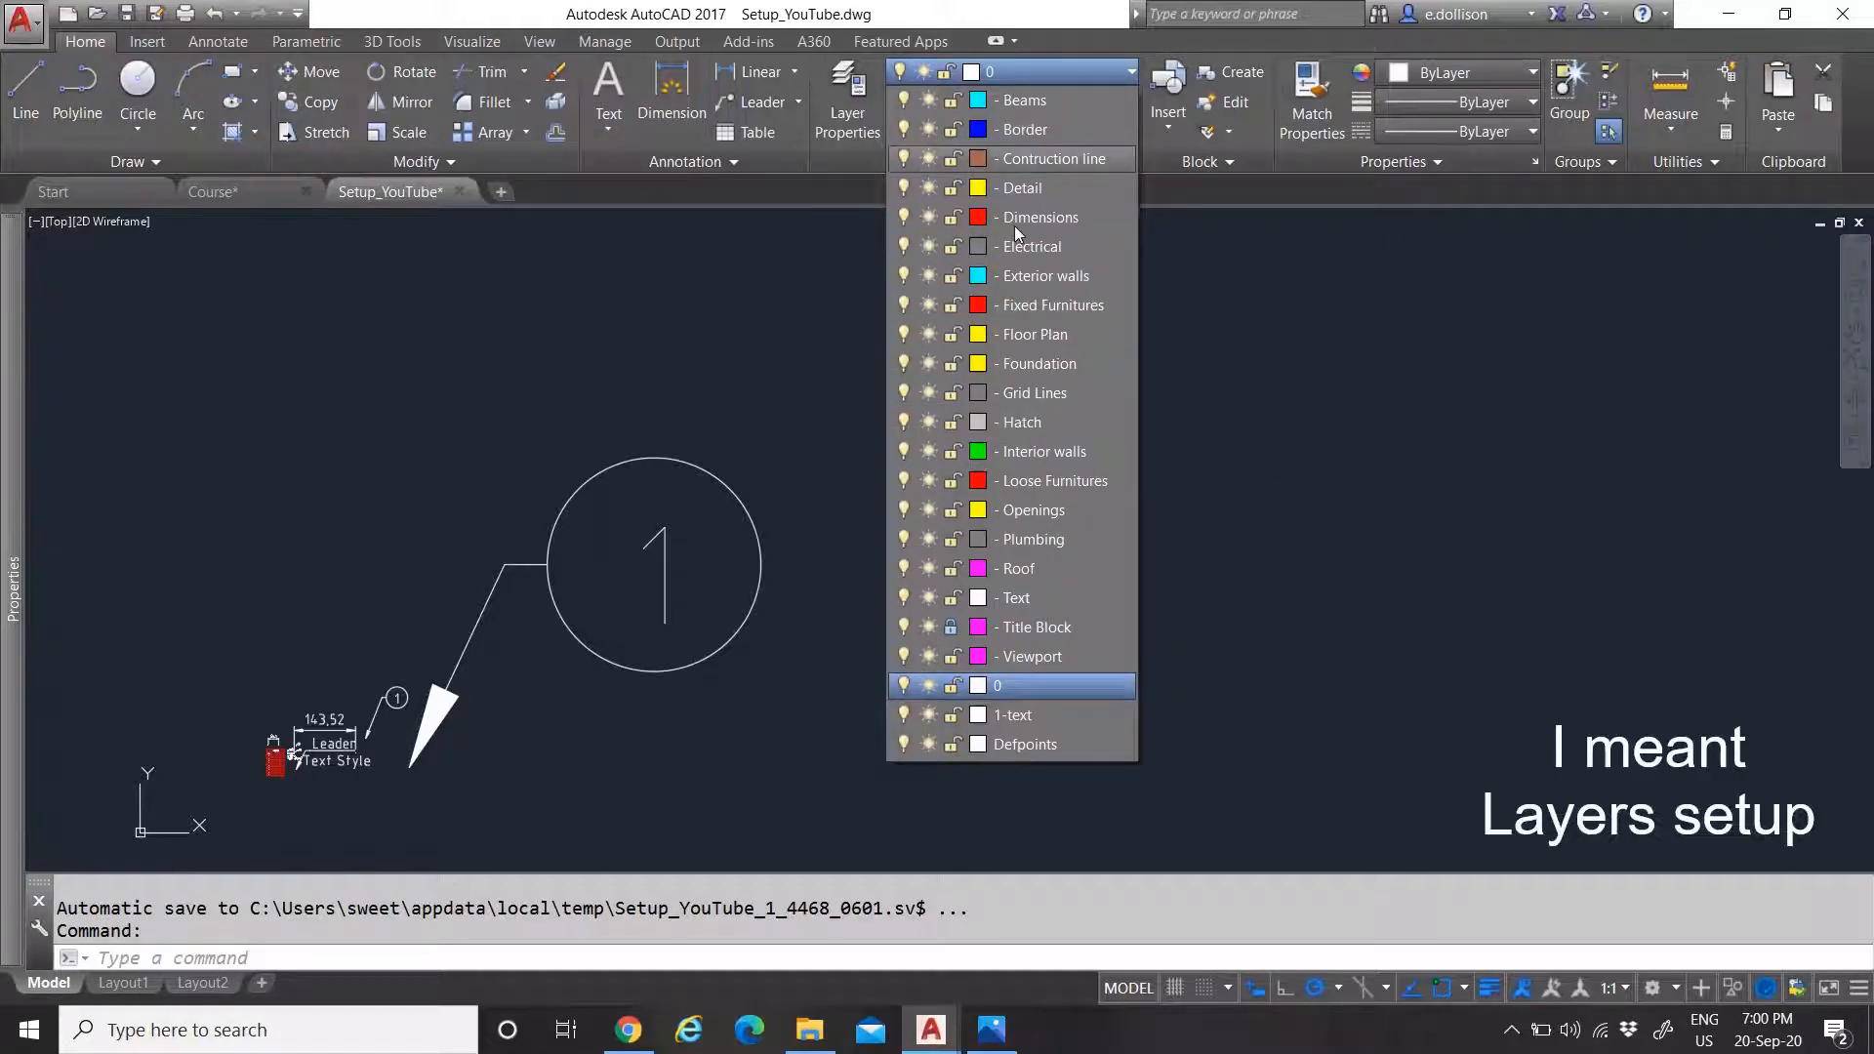
pyautogui.click(1239, 344)
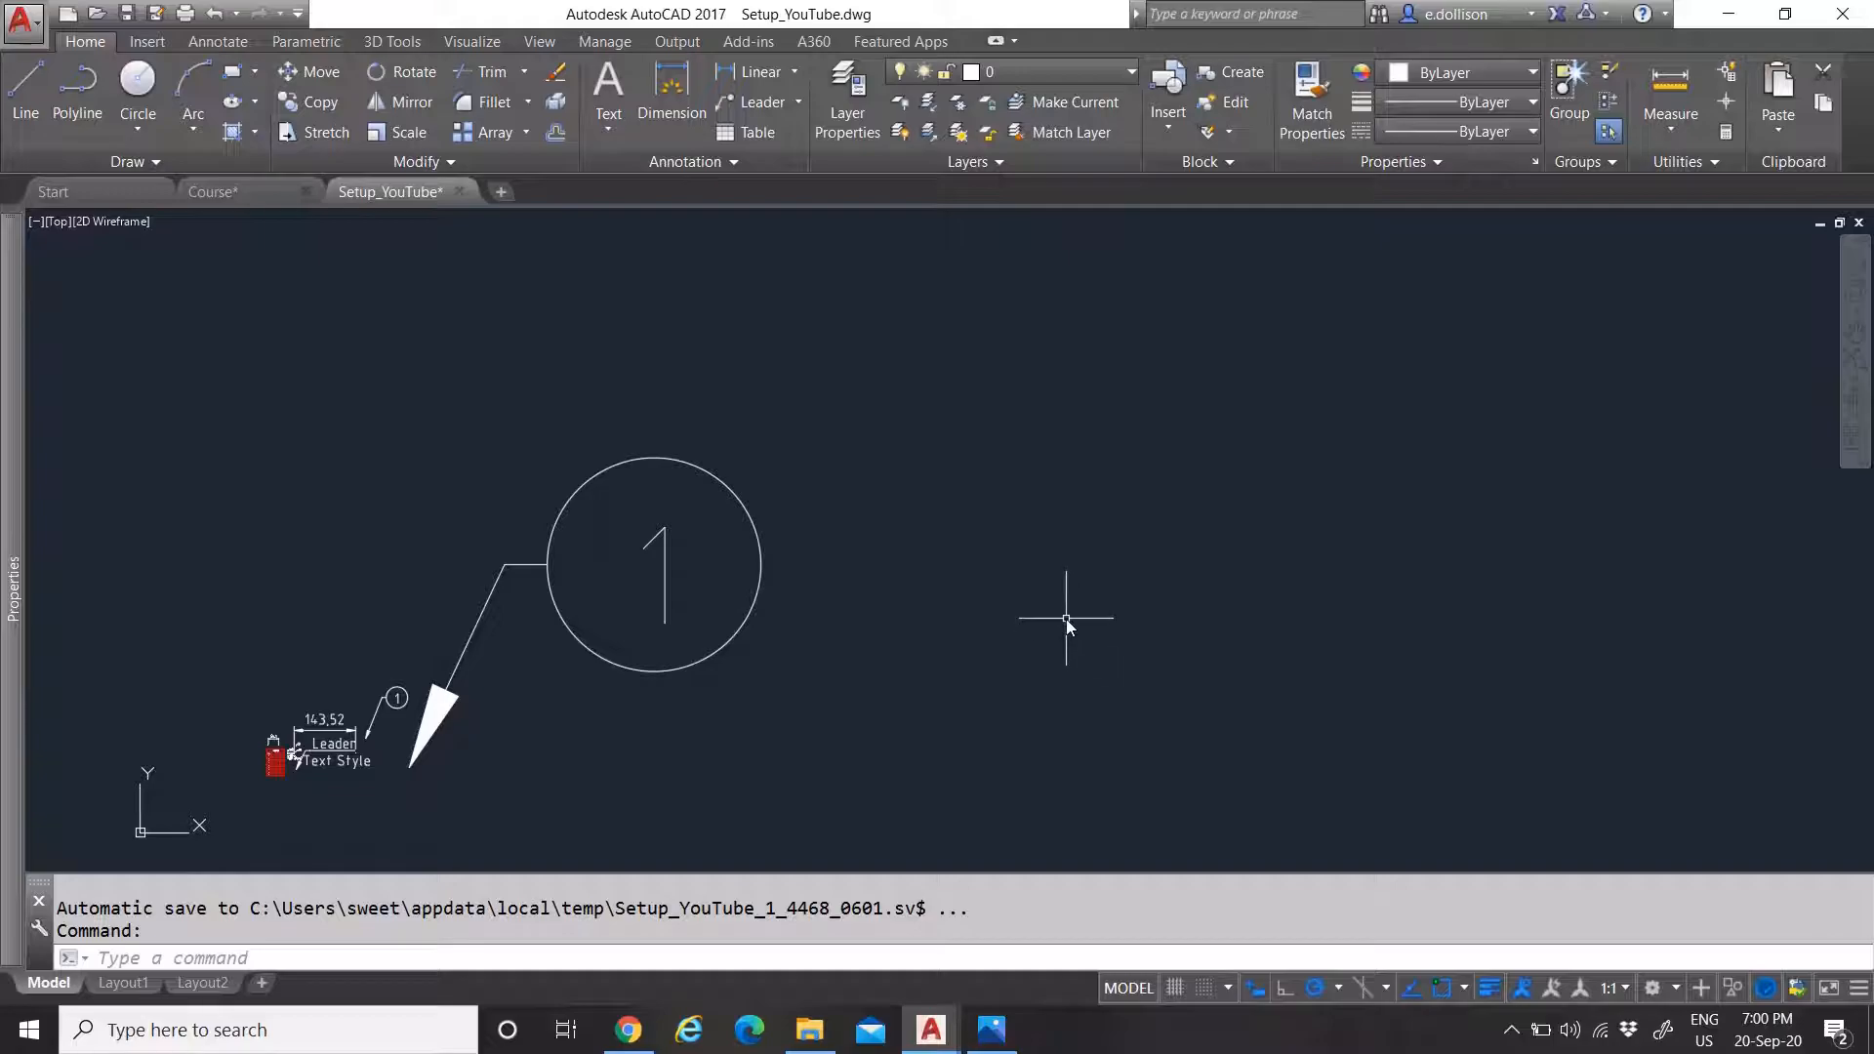
# Check the paper sizes in the Course drawing and draw a 210 by 297 A4 rectangle beside the circled 1 in Setup_YouTube
pyautogui.click(235, 192)
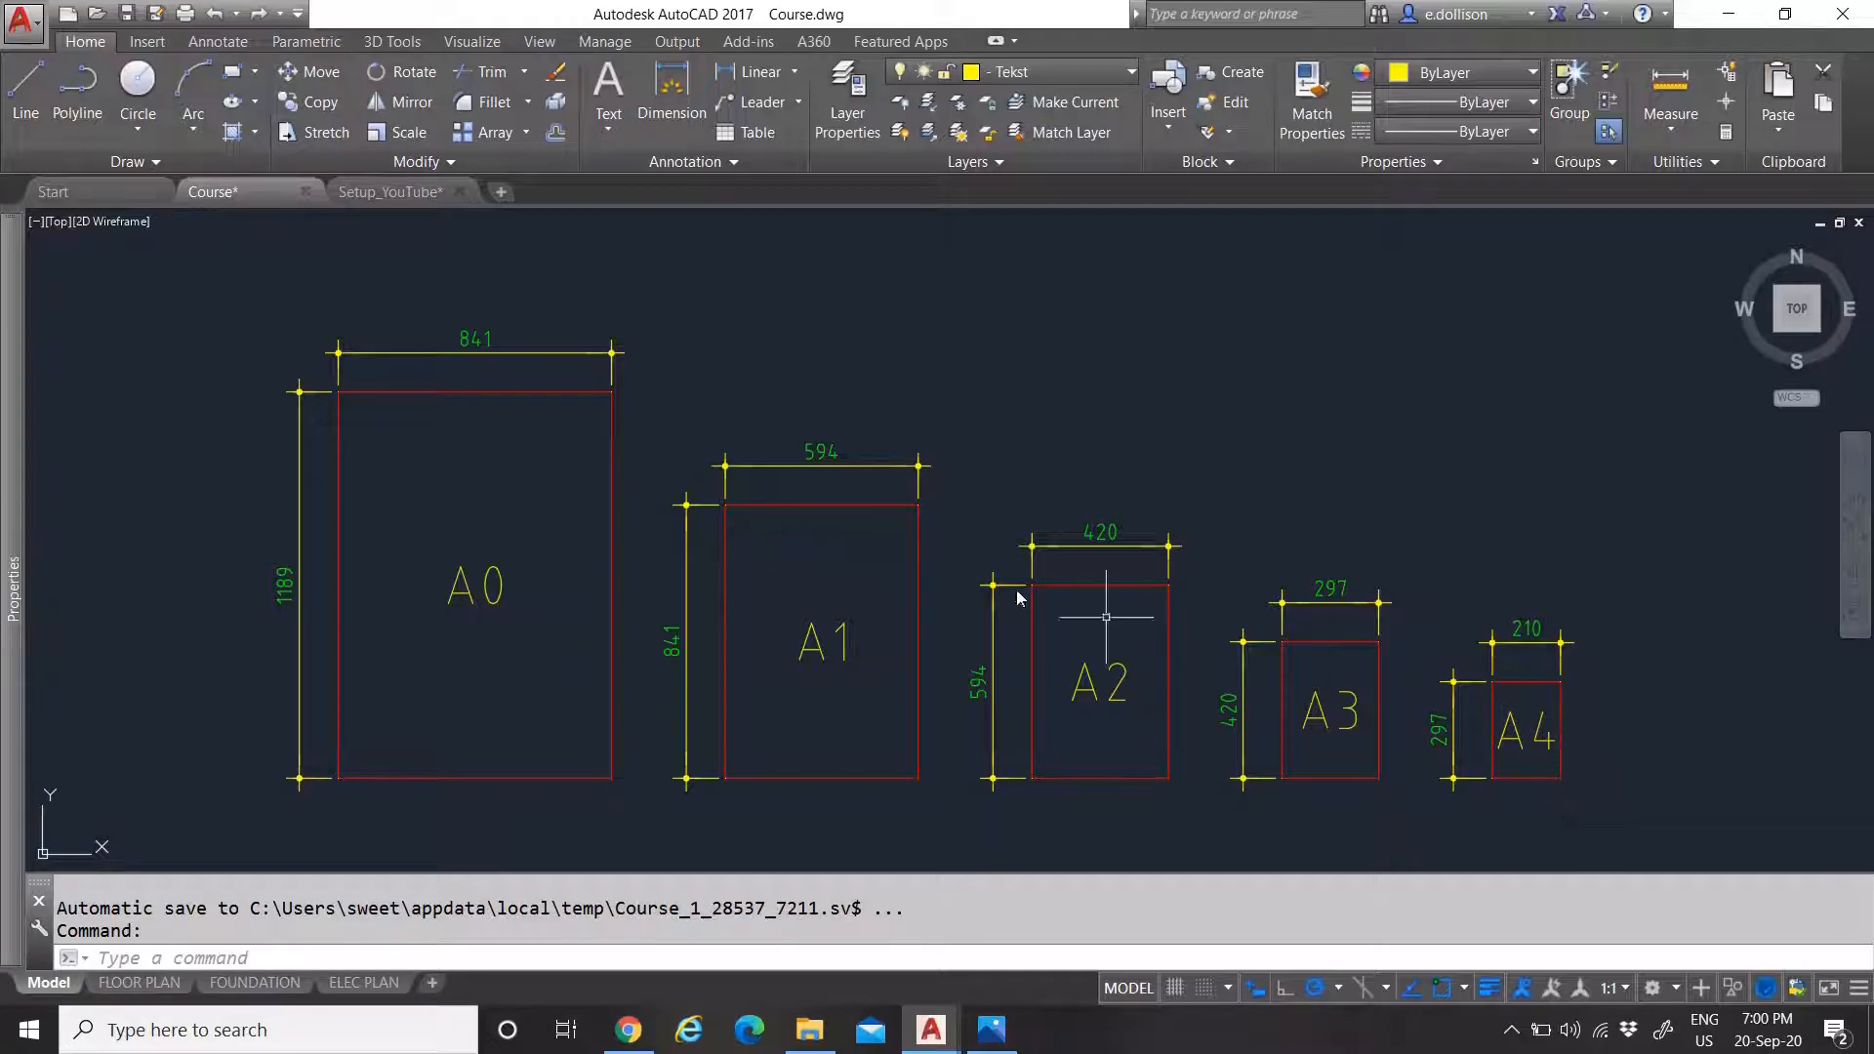
pyautogui.click(400, 193)
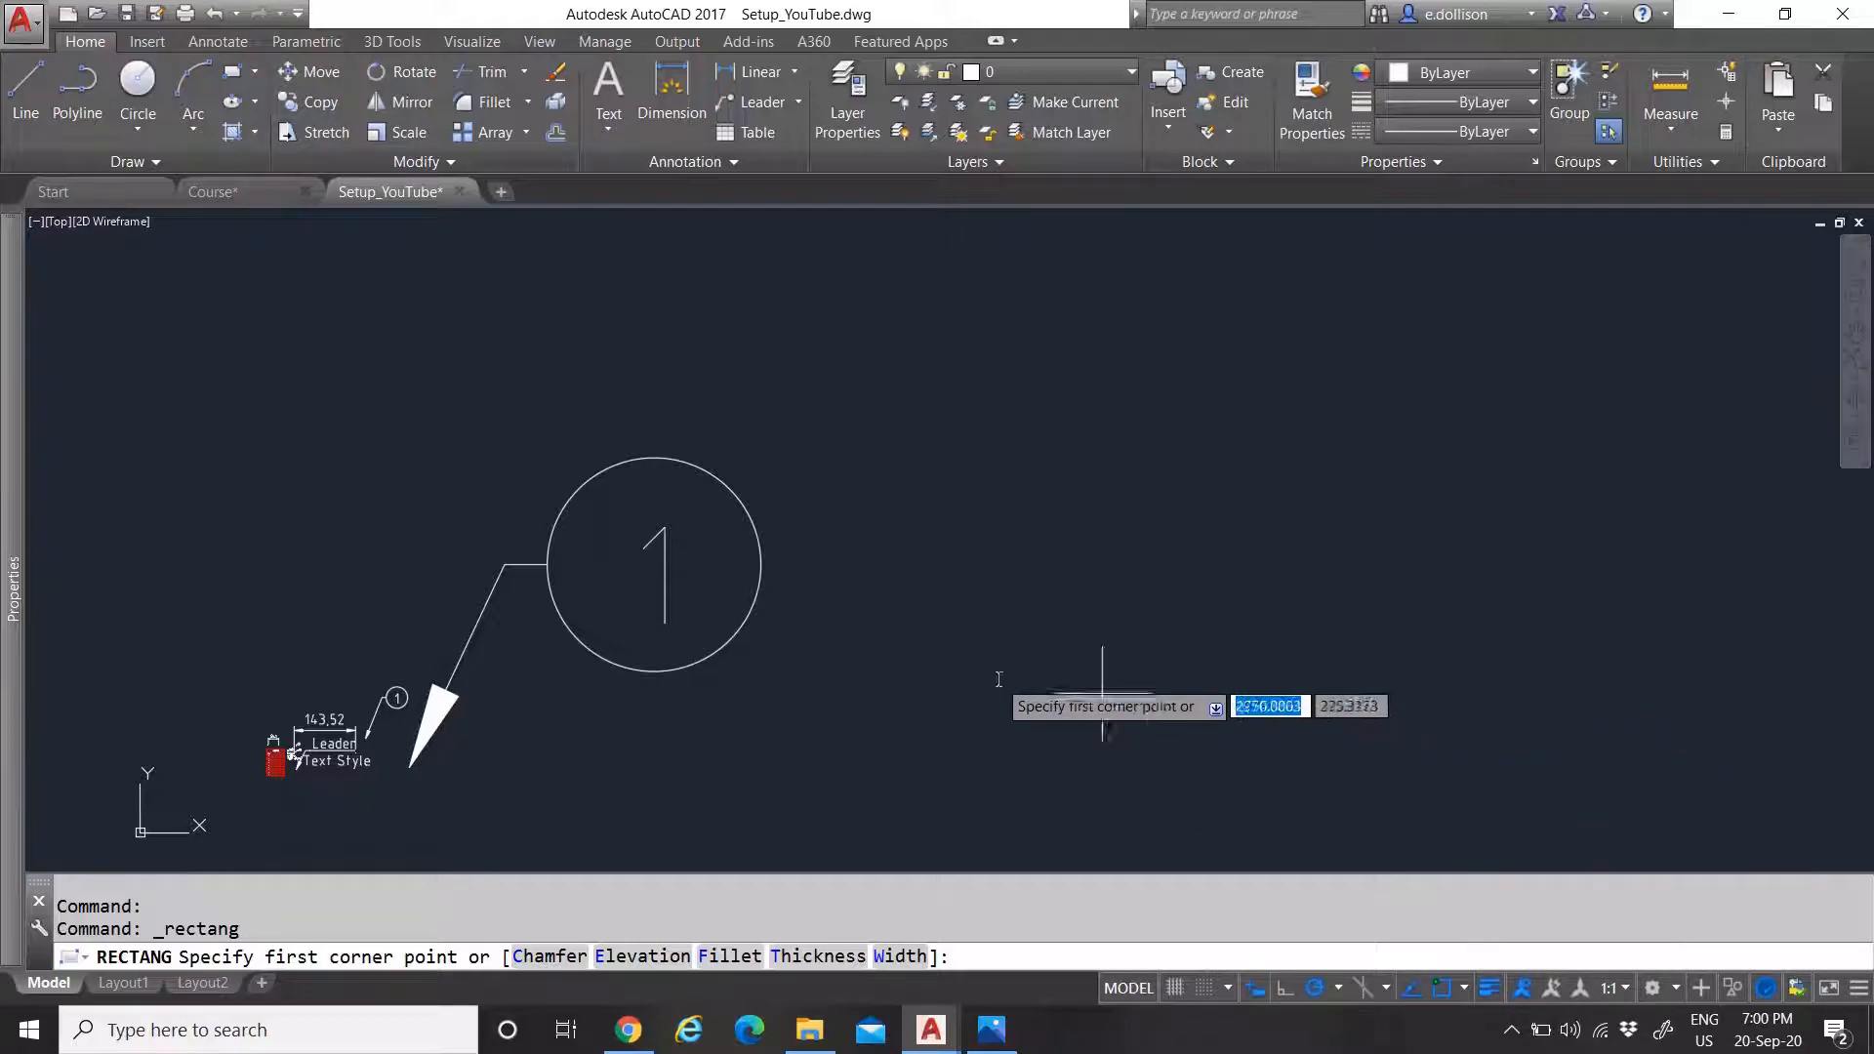
pyautogui.scroll(2, 1229, 722)
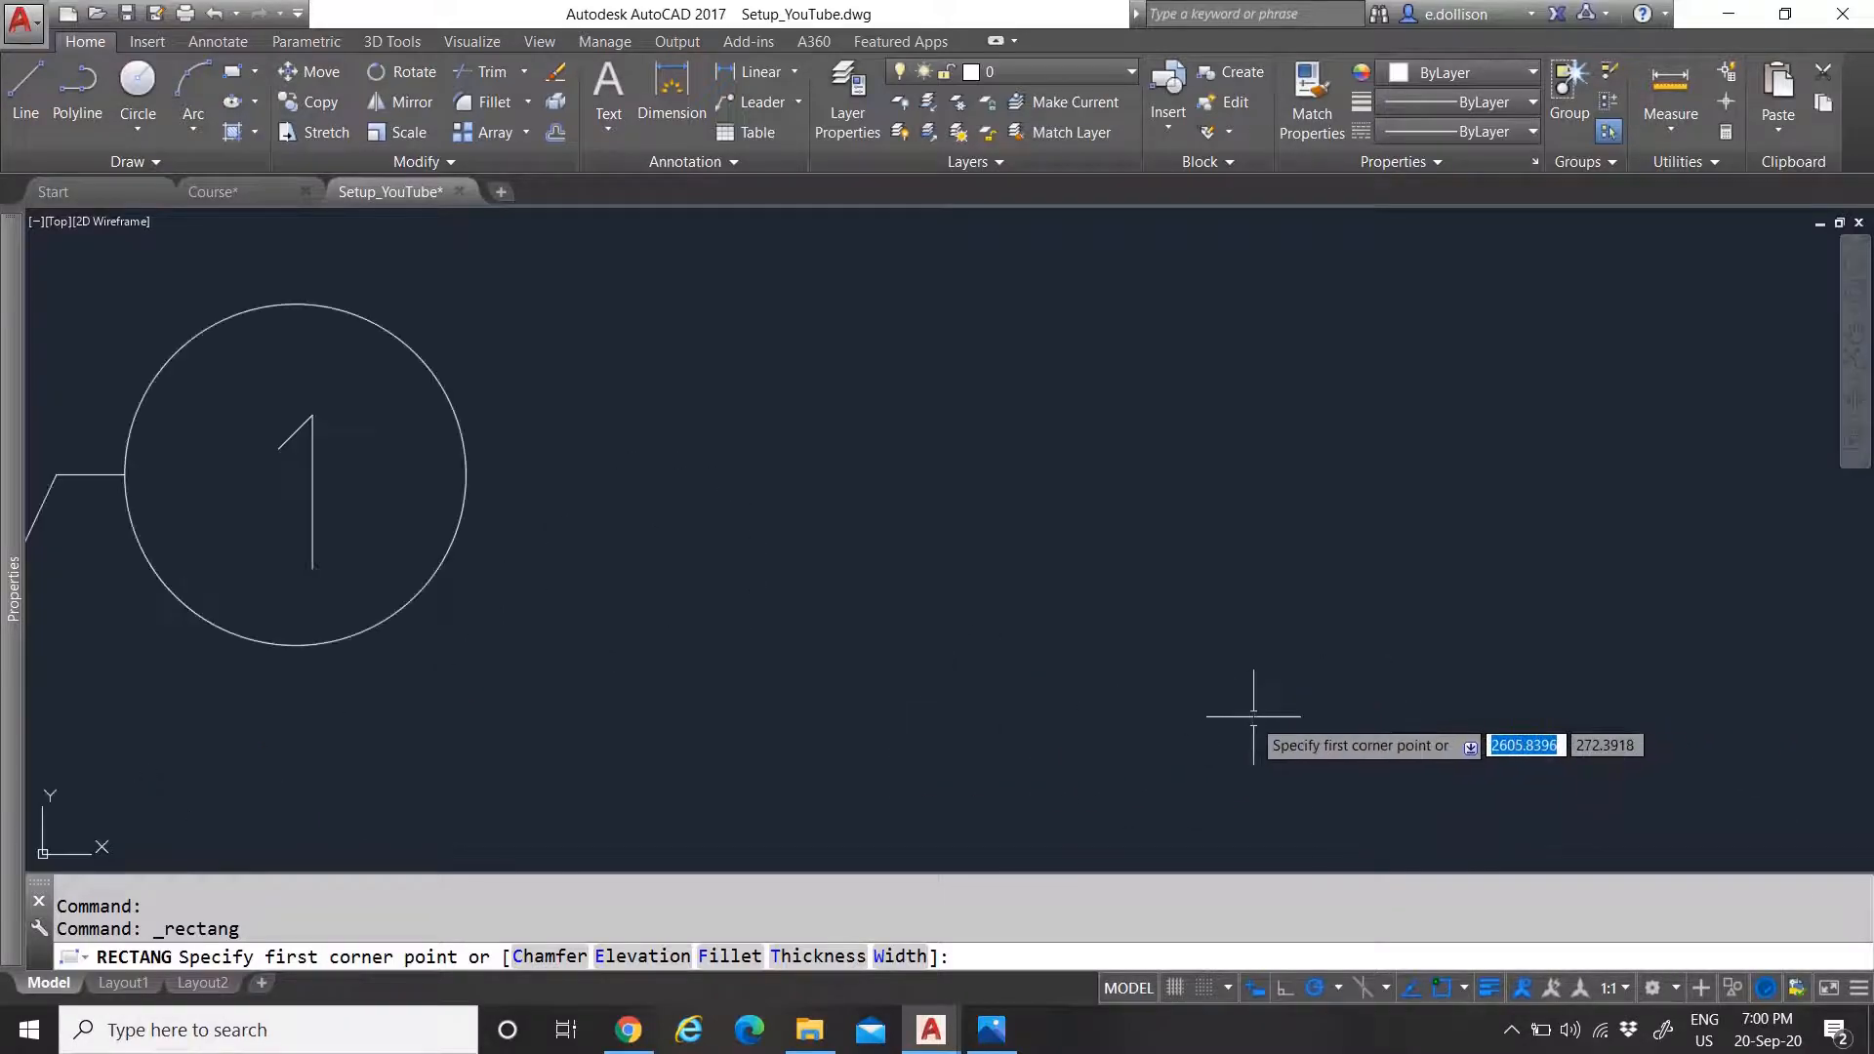
pyautogui.click(639, 771)
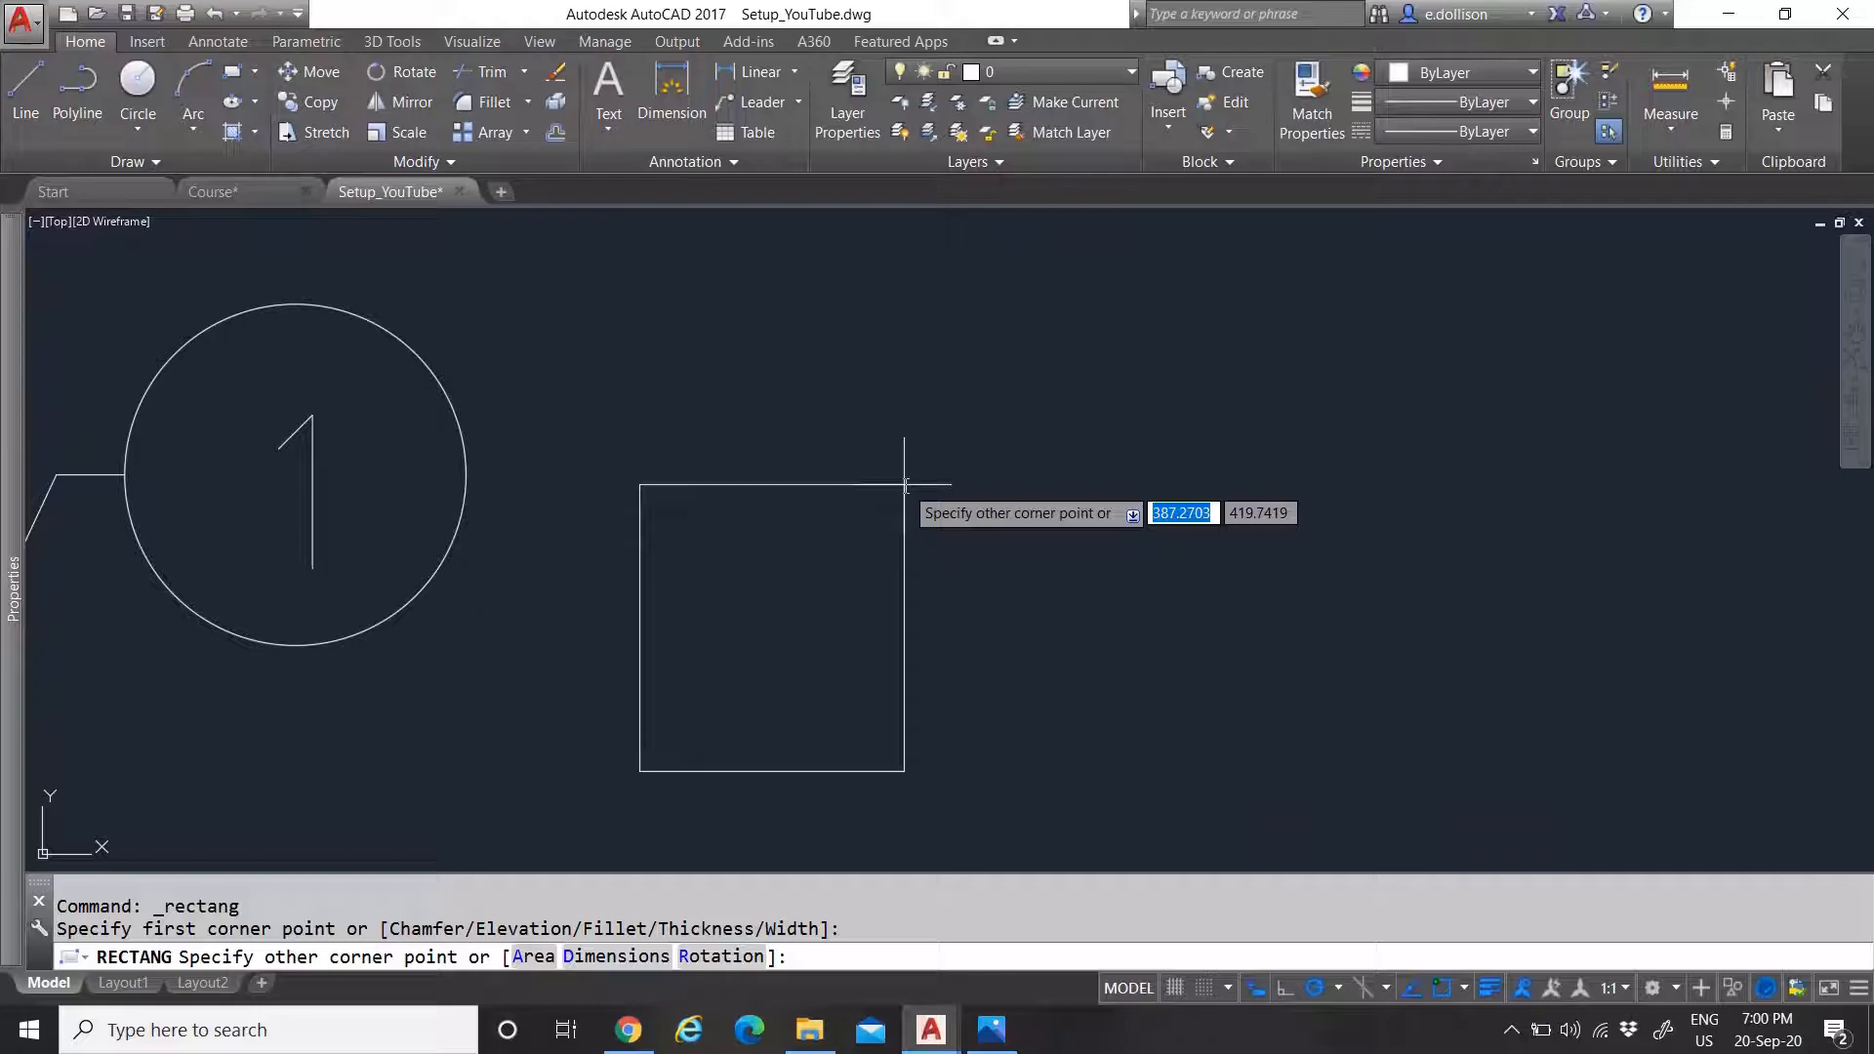
pyautogui.write('210')
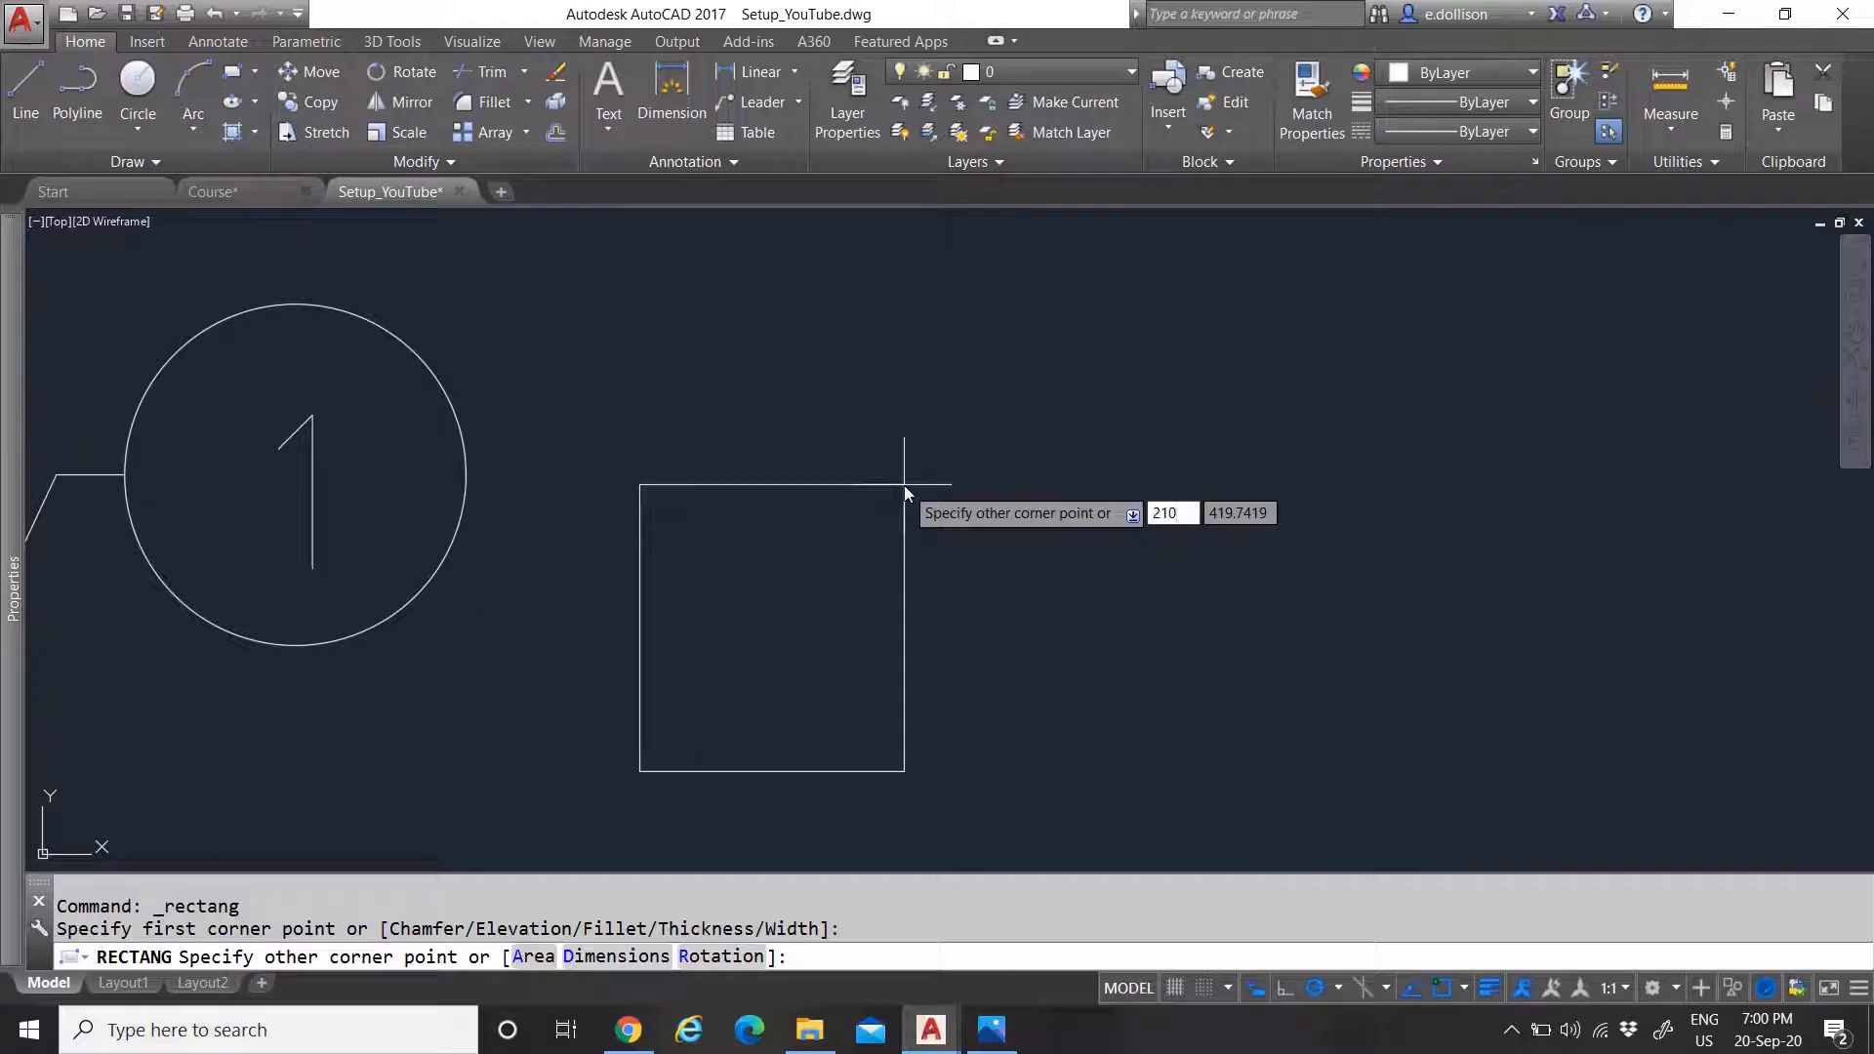
pyautogui.press('Tab')
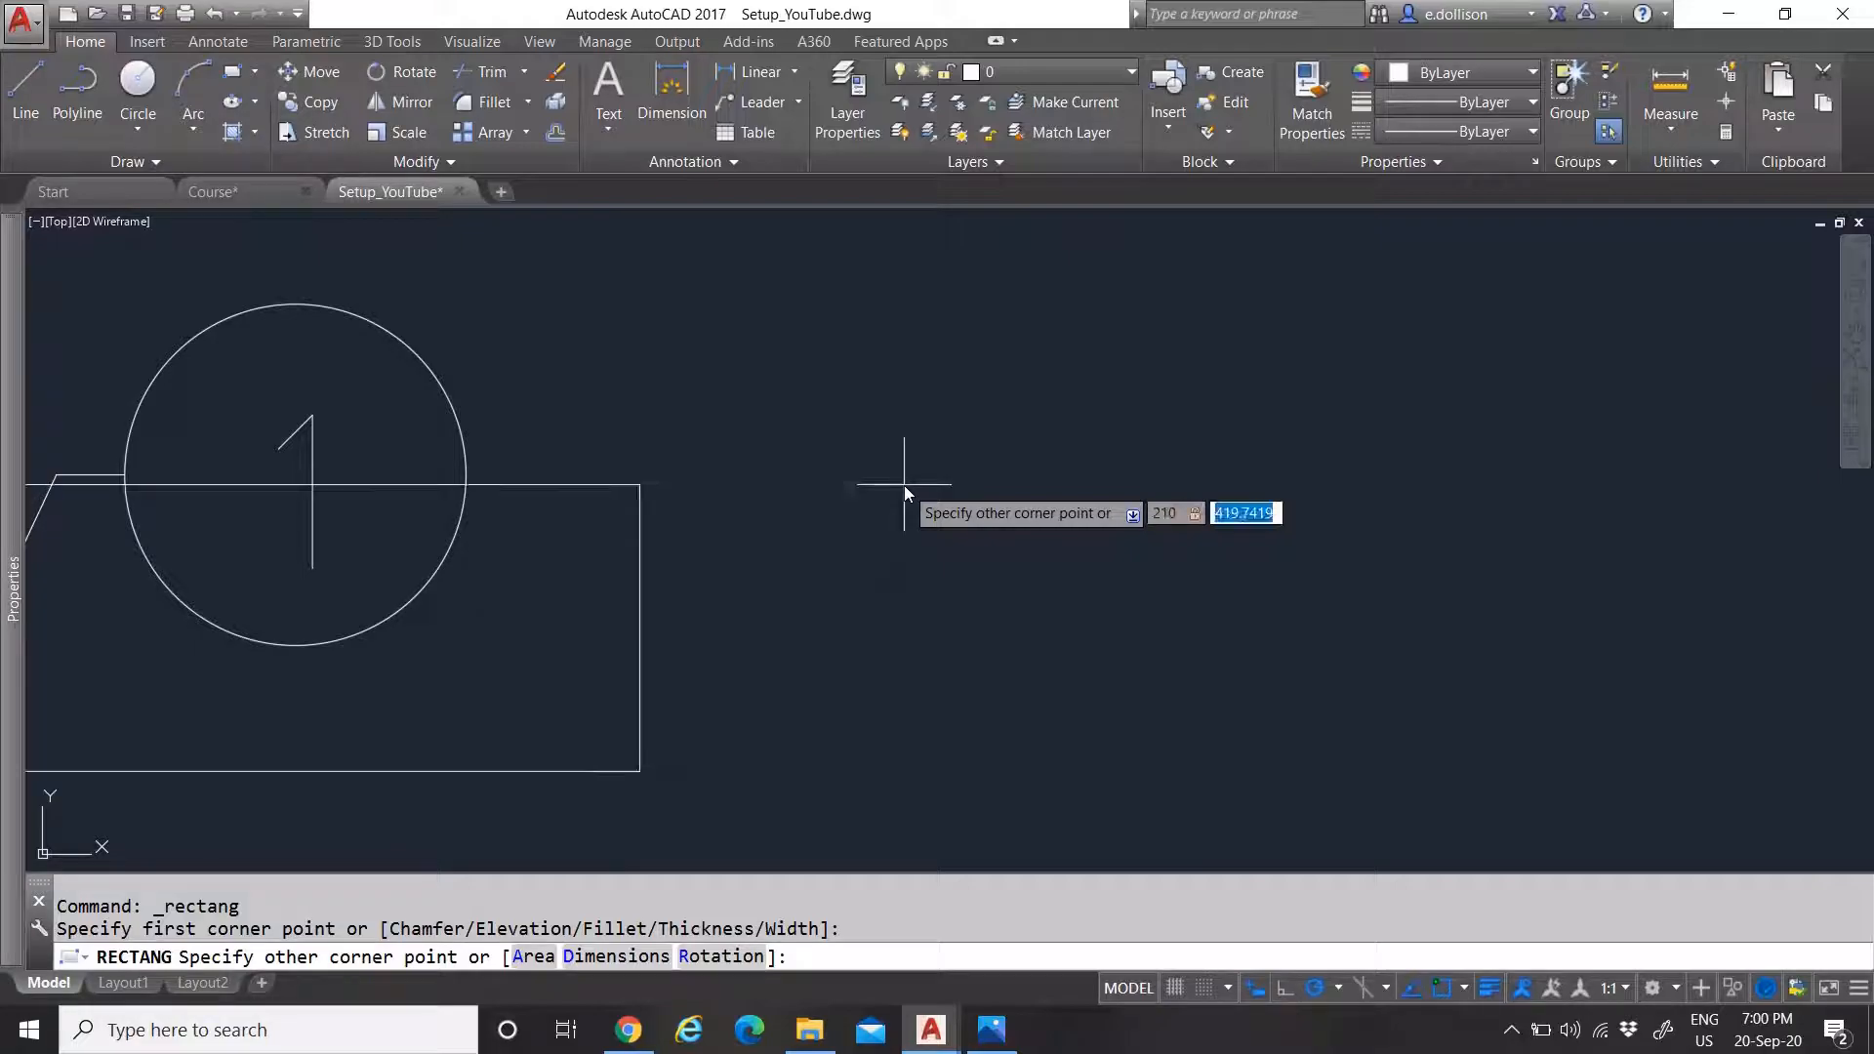
pyautogui.write('297')
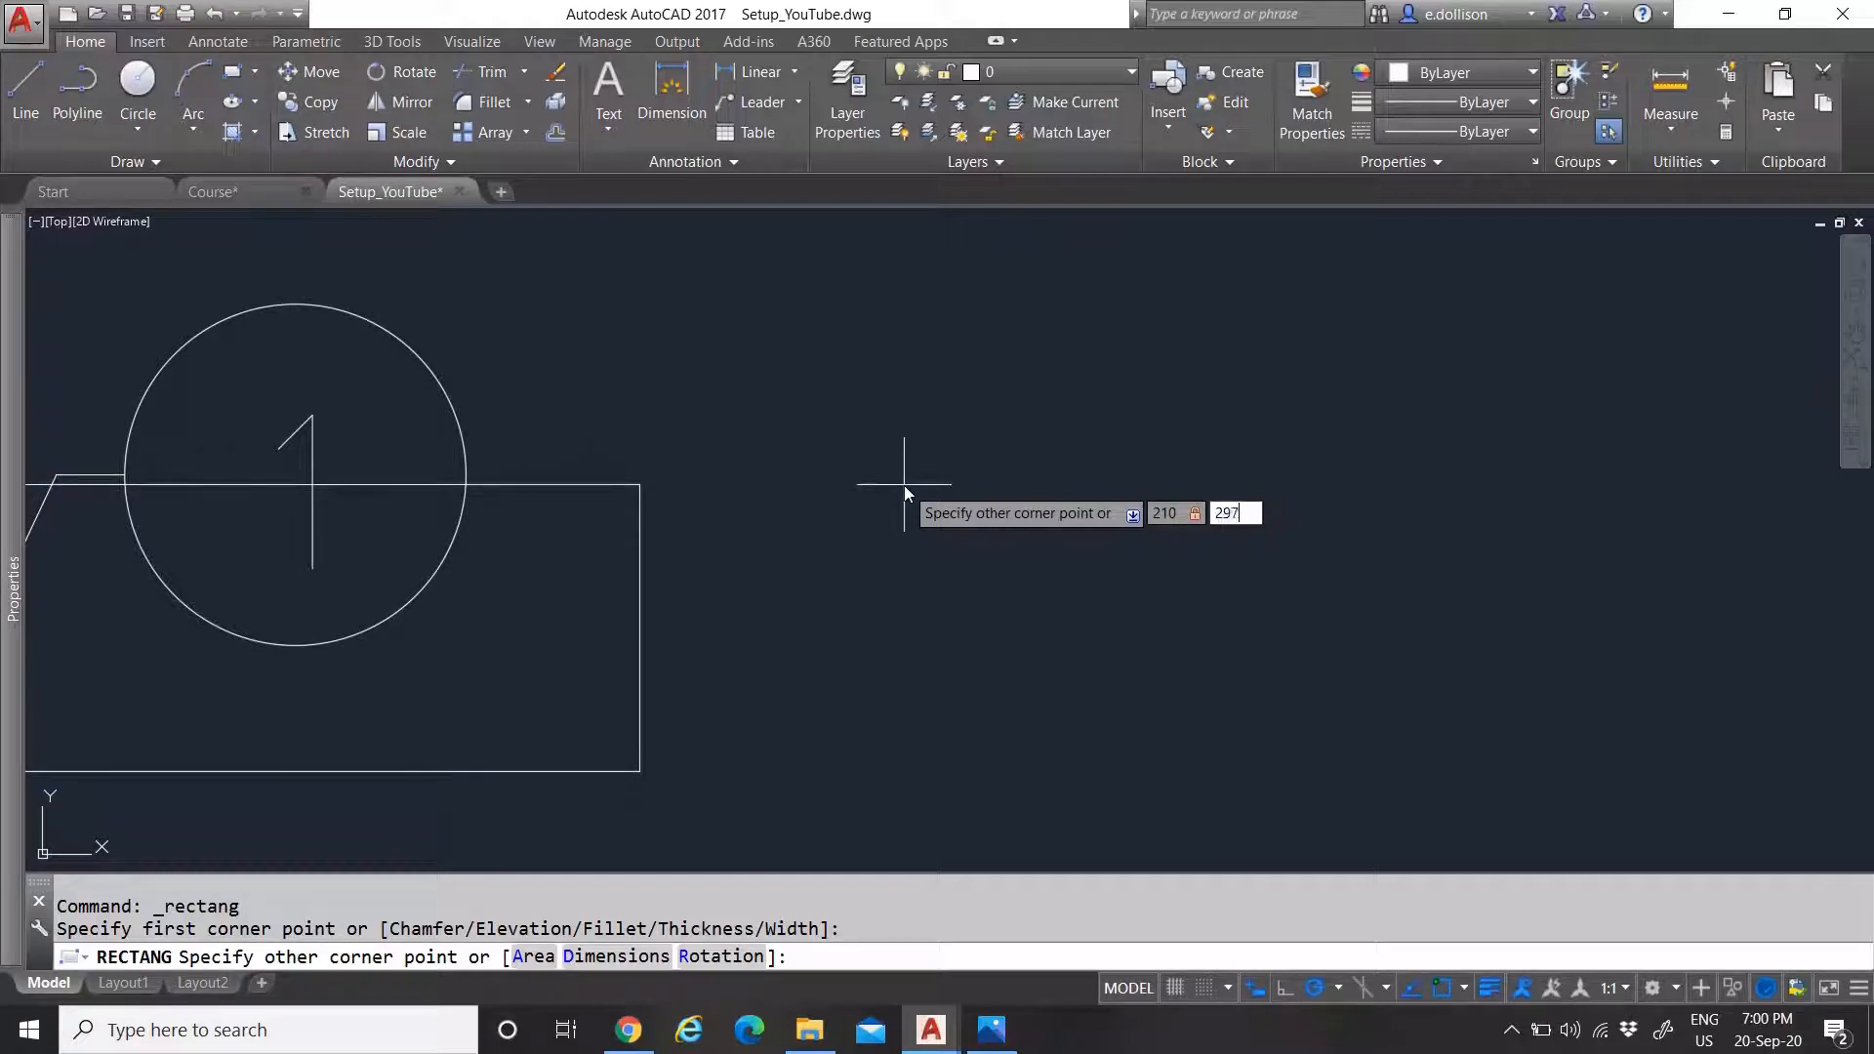
pyautogui.press('Return')
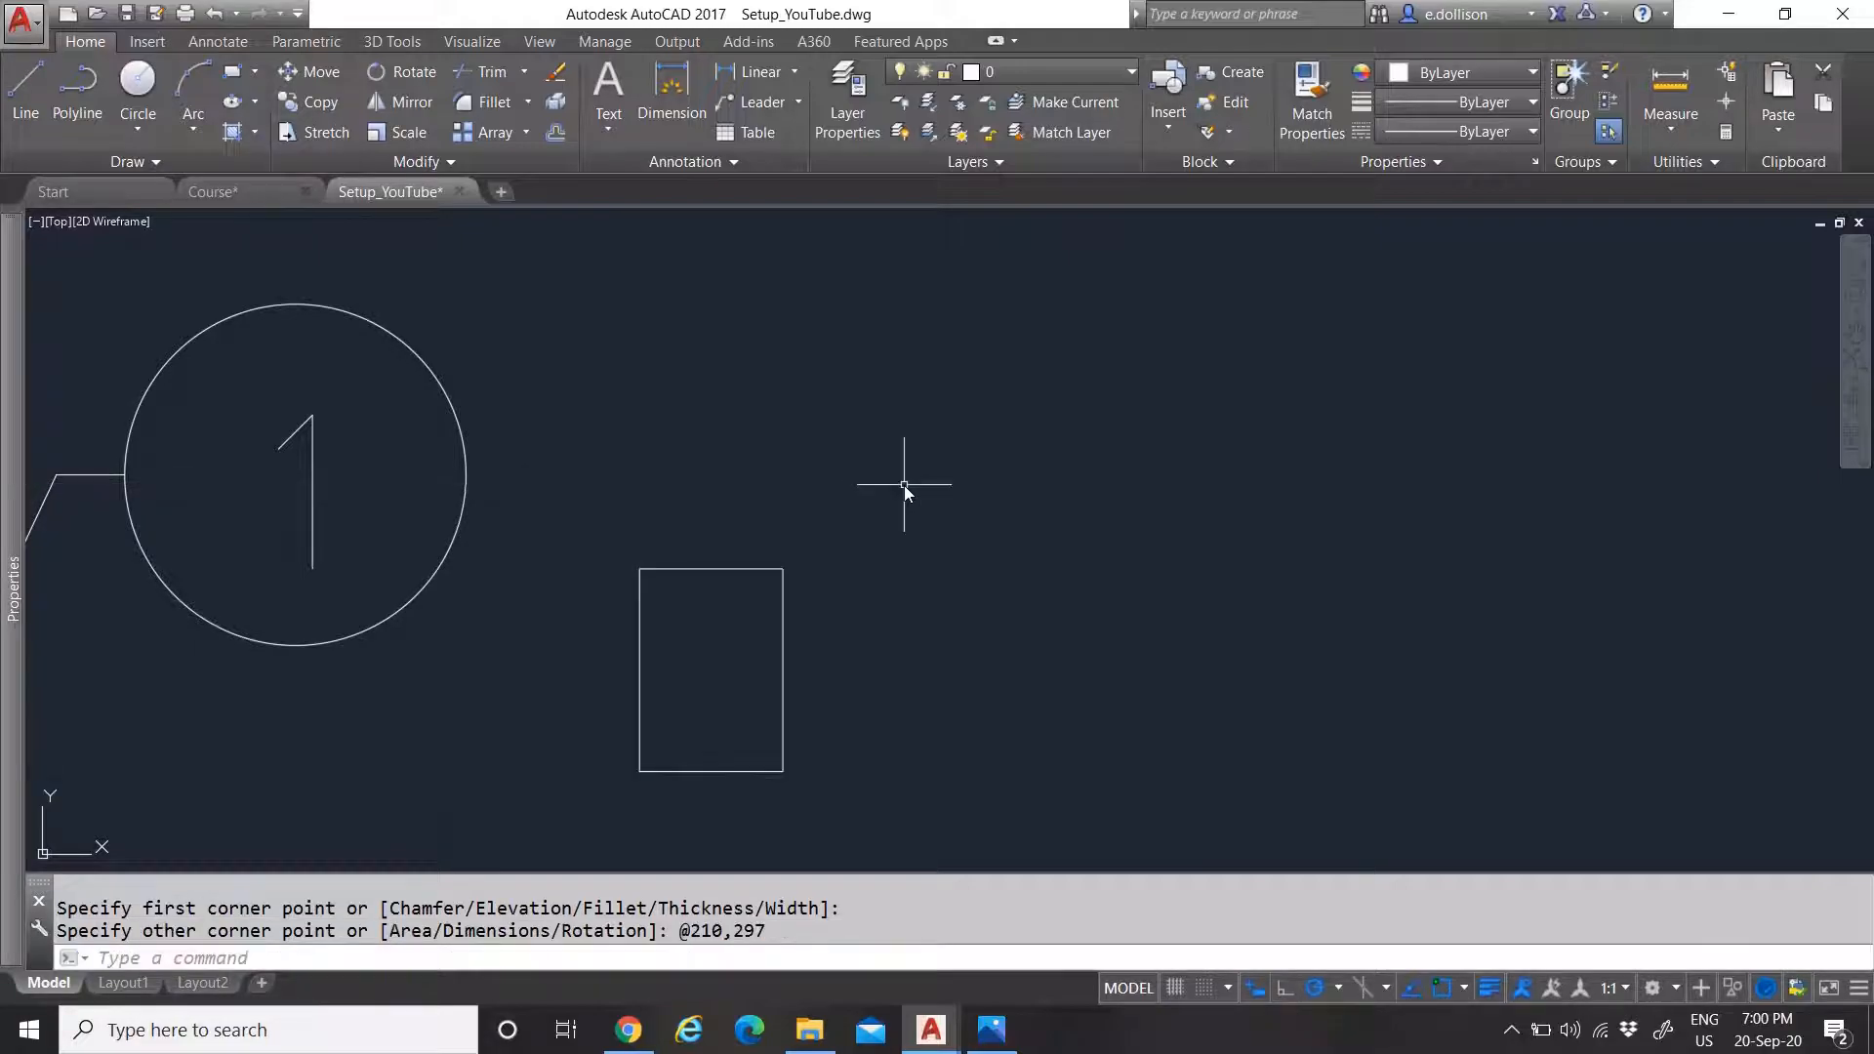
# Check the A4 reference in the Course drawing and measure the height of the new rectangle in Setup_YouTube from its lower-left corner
pyautogui.click(211, 192)
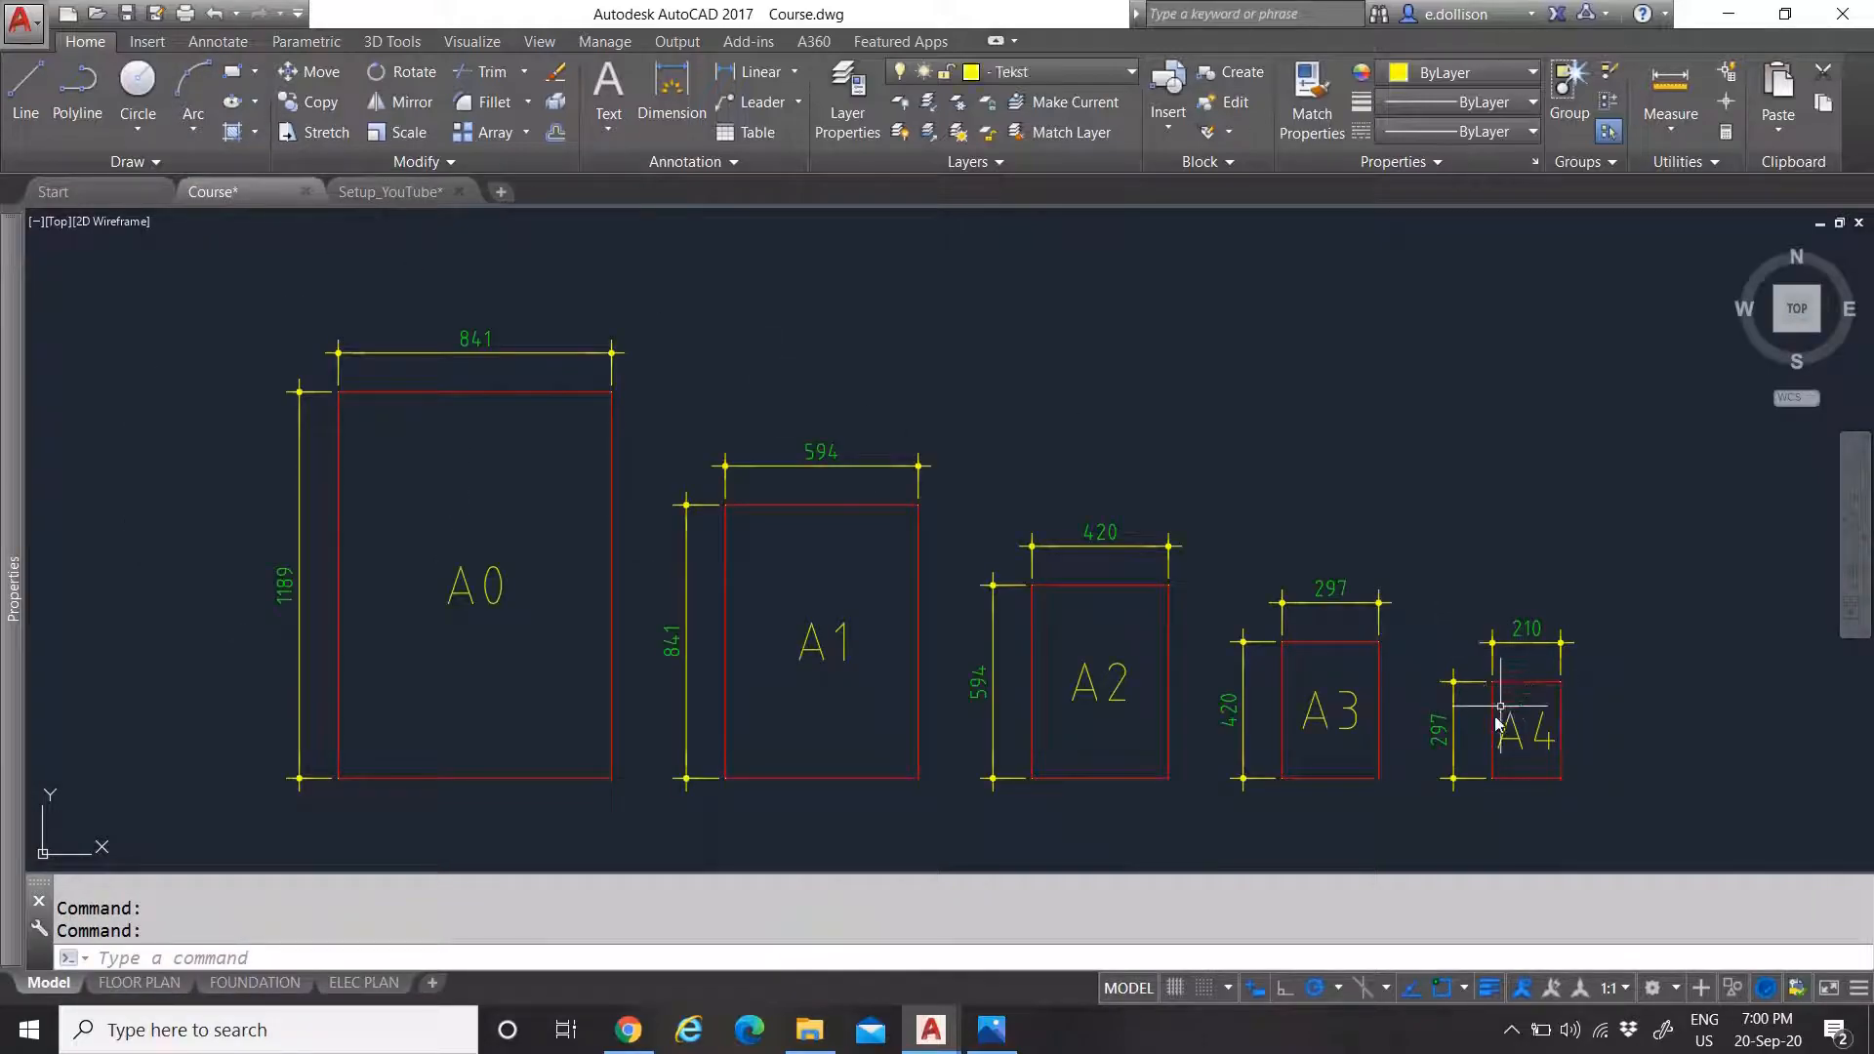
pyautogui.click(391, 191)
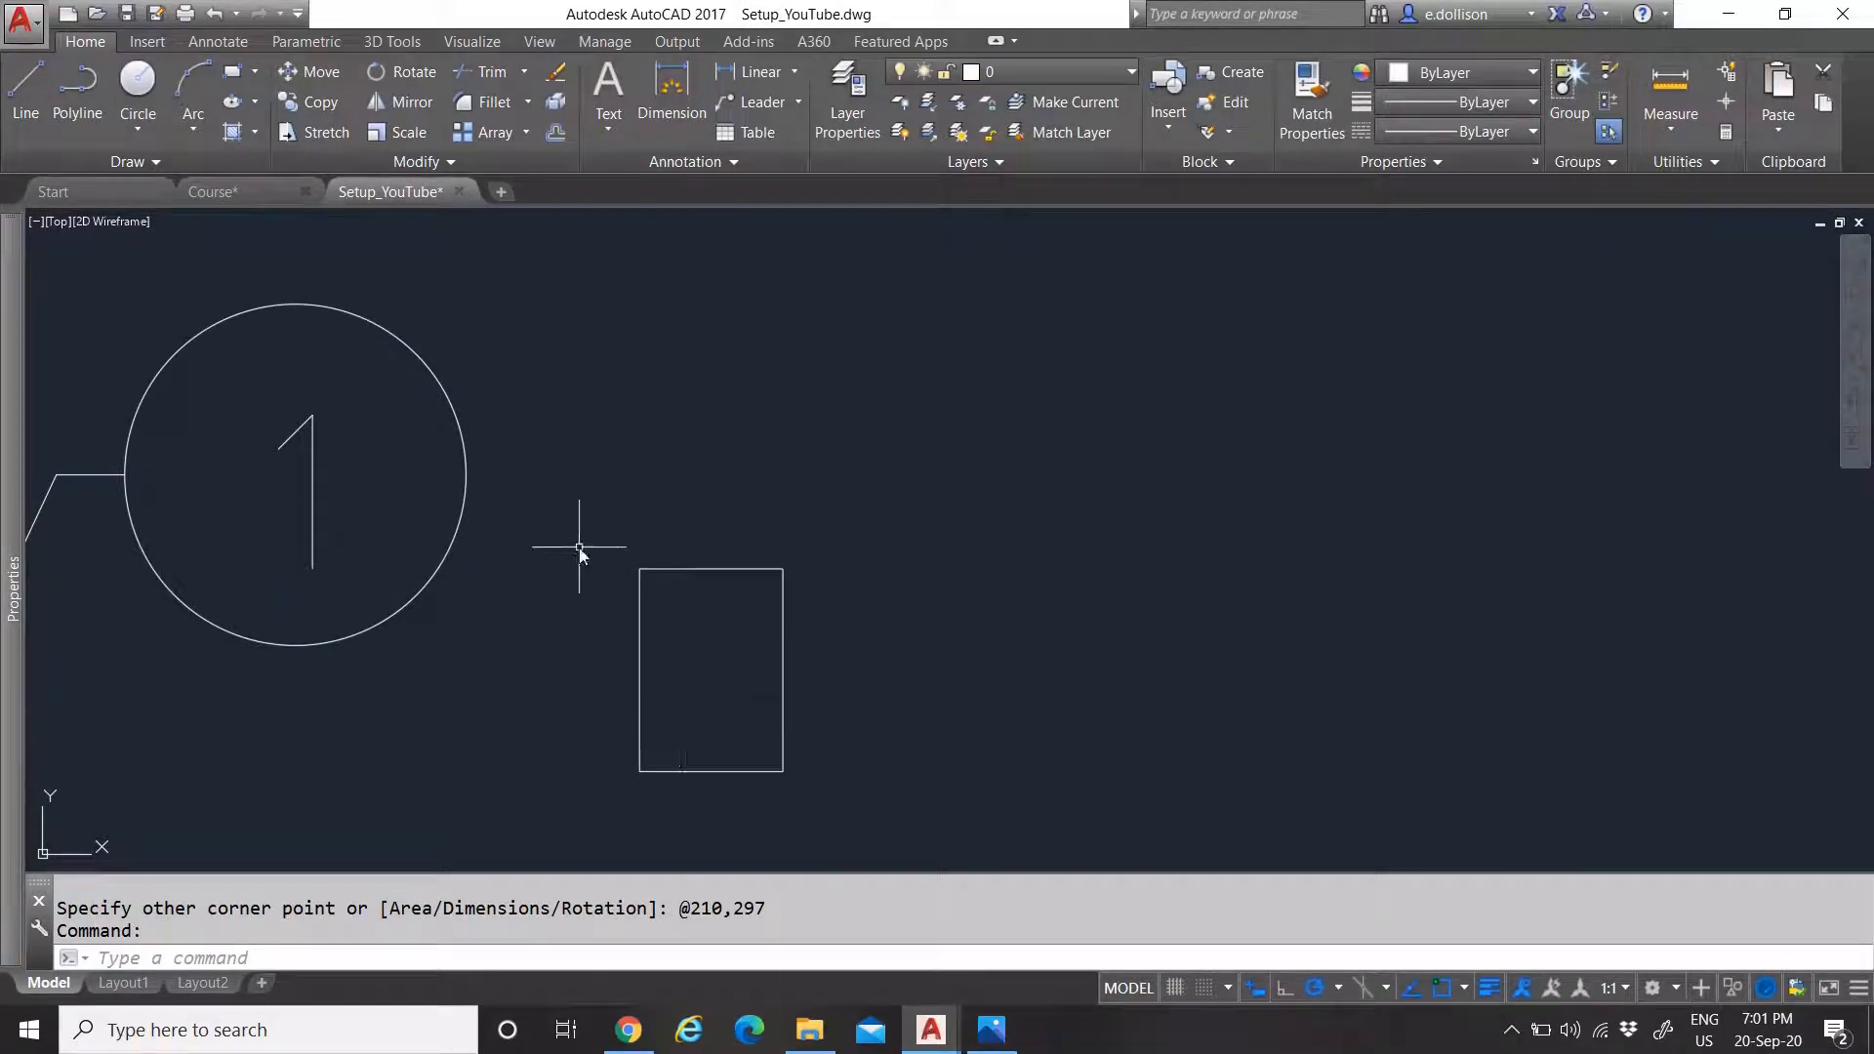
pyautogui.click(1669, 88)
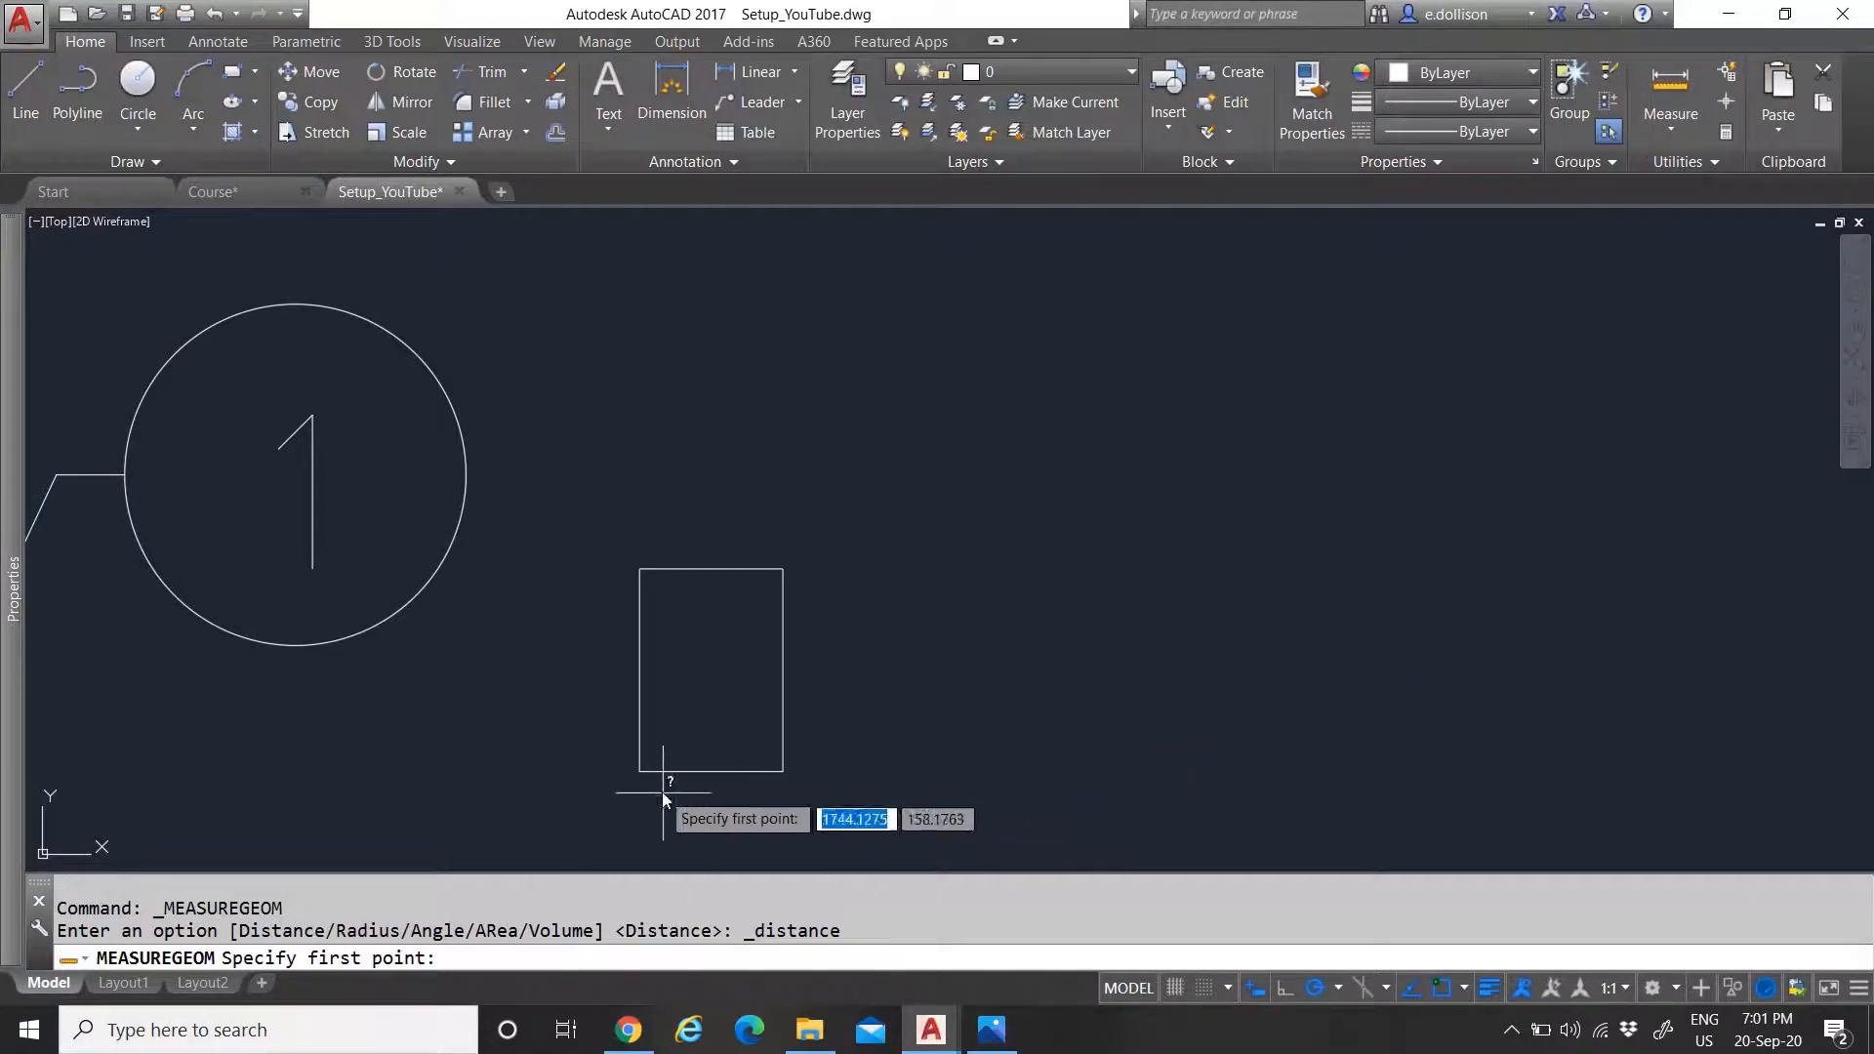
pyautogui.click(639, 772)
pyautogui.scroll(2, 652, 780)
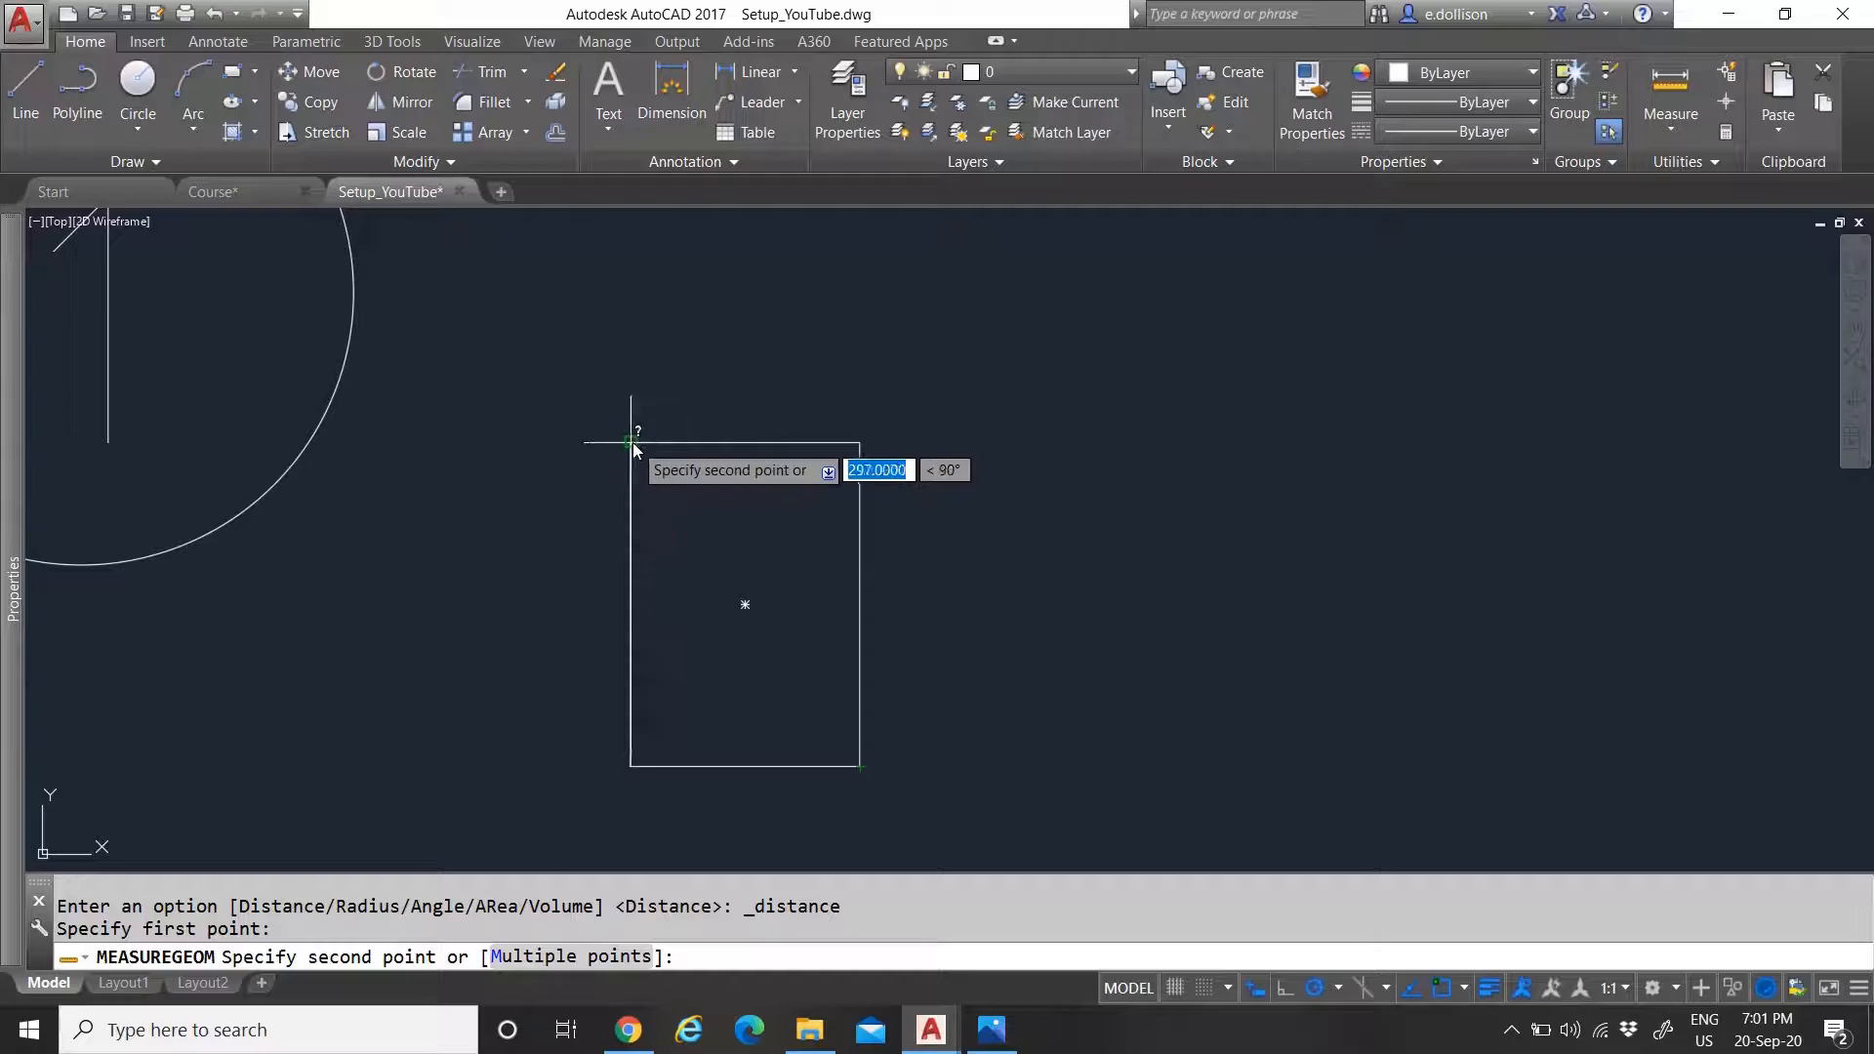
pyautogui.rightClick(683, 384)
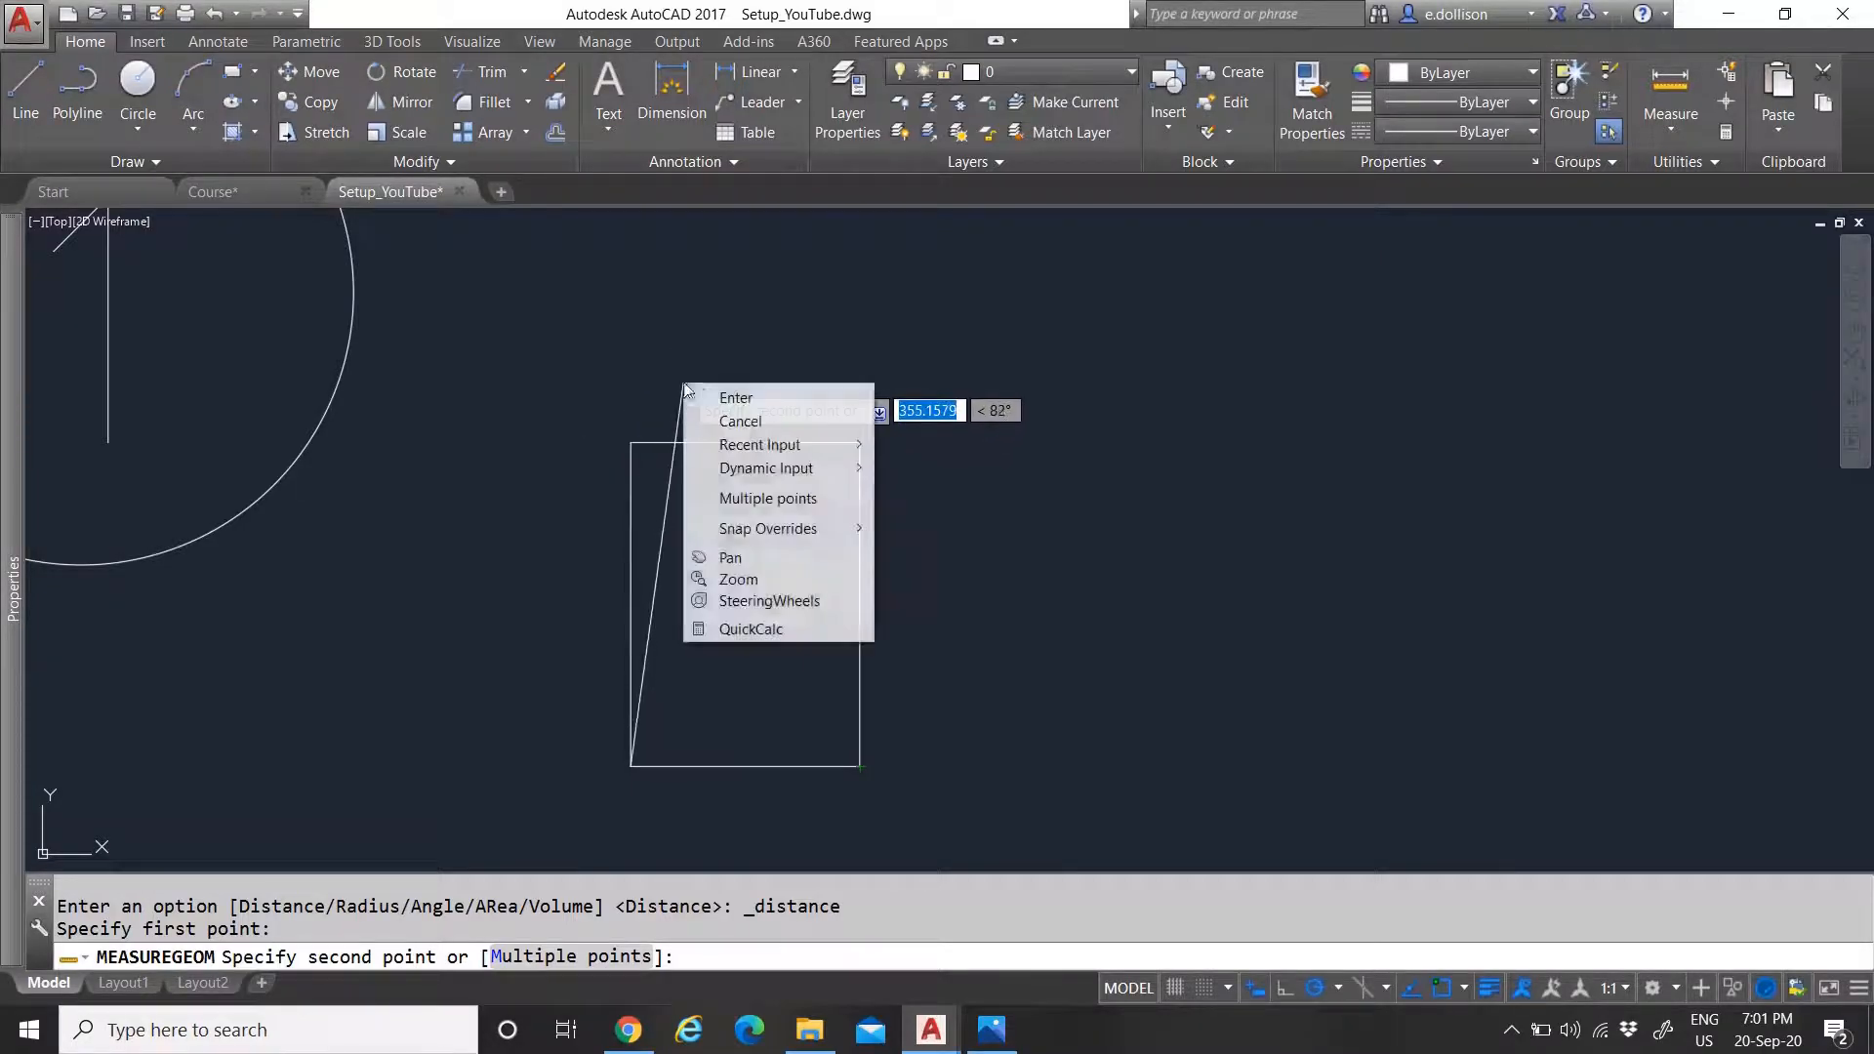
pyautogui.click(722, 395)
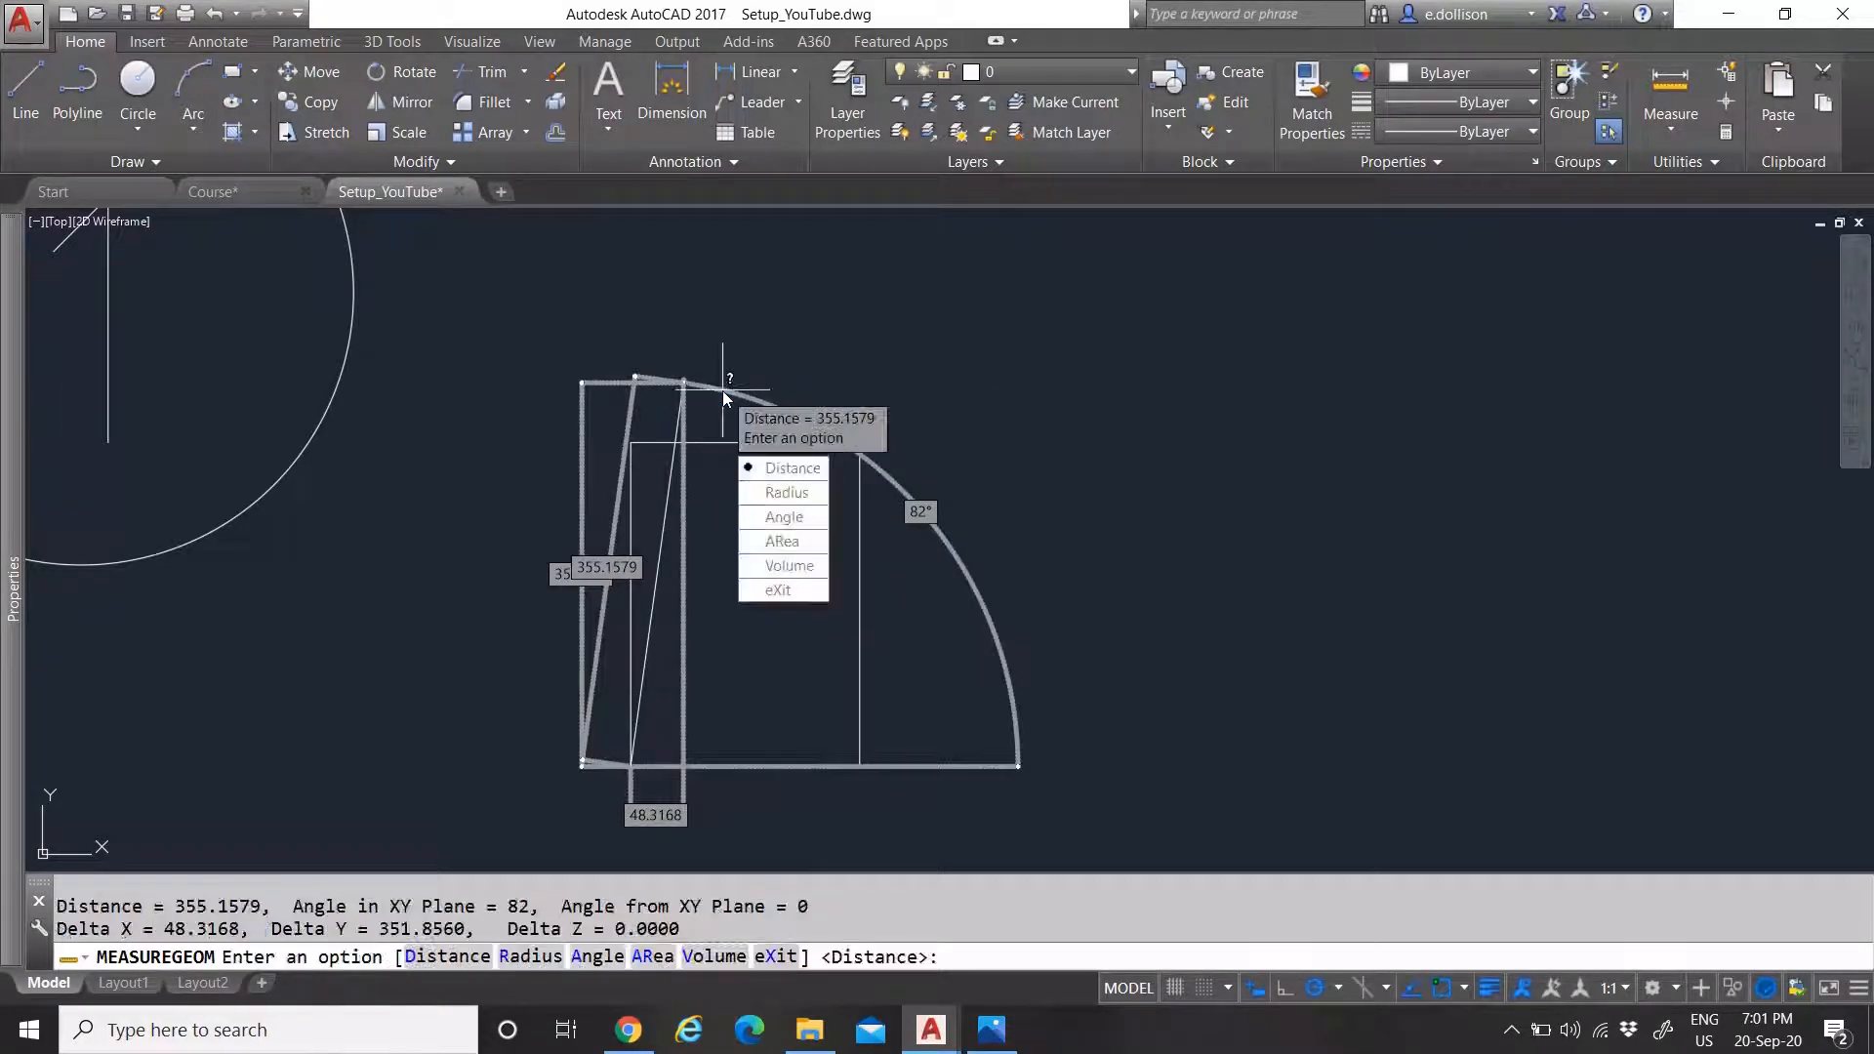
pyautogui.press('Escape')
pyautogui.press('Escape')
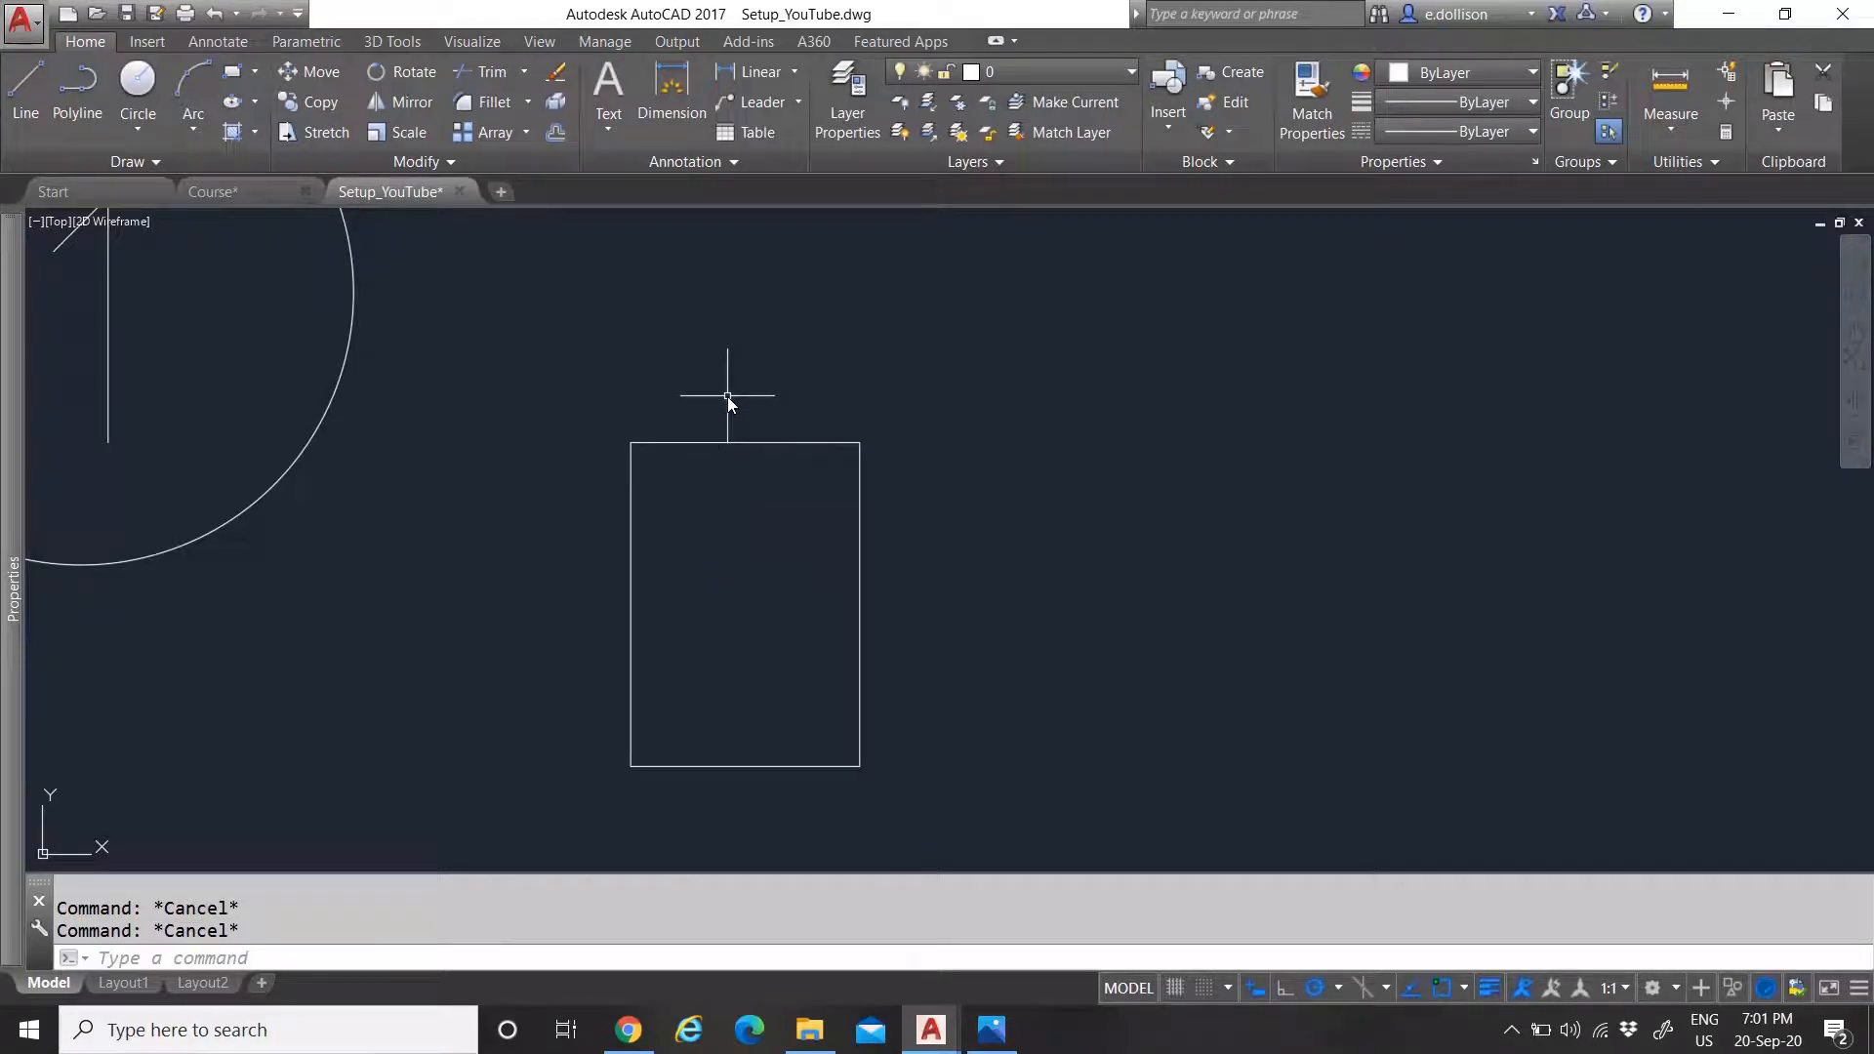
# Offset the A4 rectangle inward by 10 to create the inner frame
pyautogui.scroll(2, 735, 722)
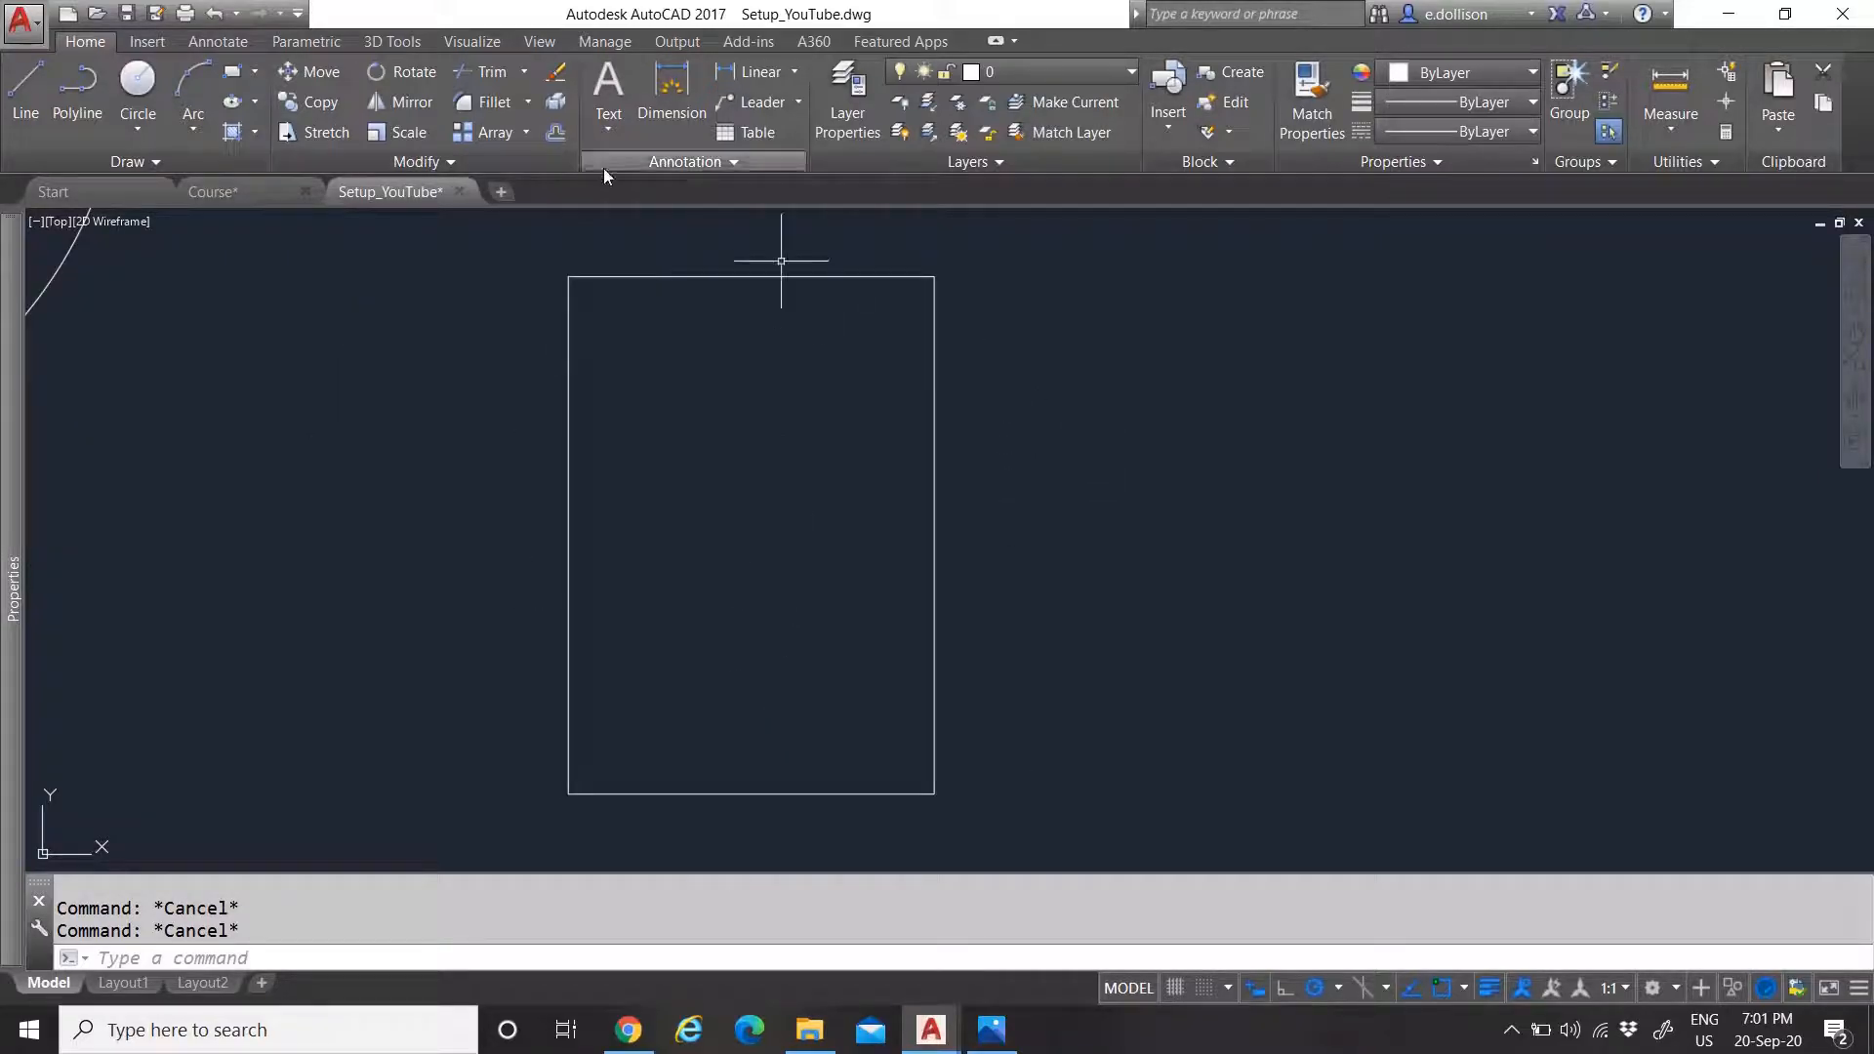
pyautogui.click(558, 133)
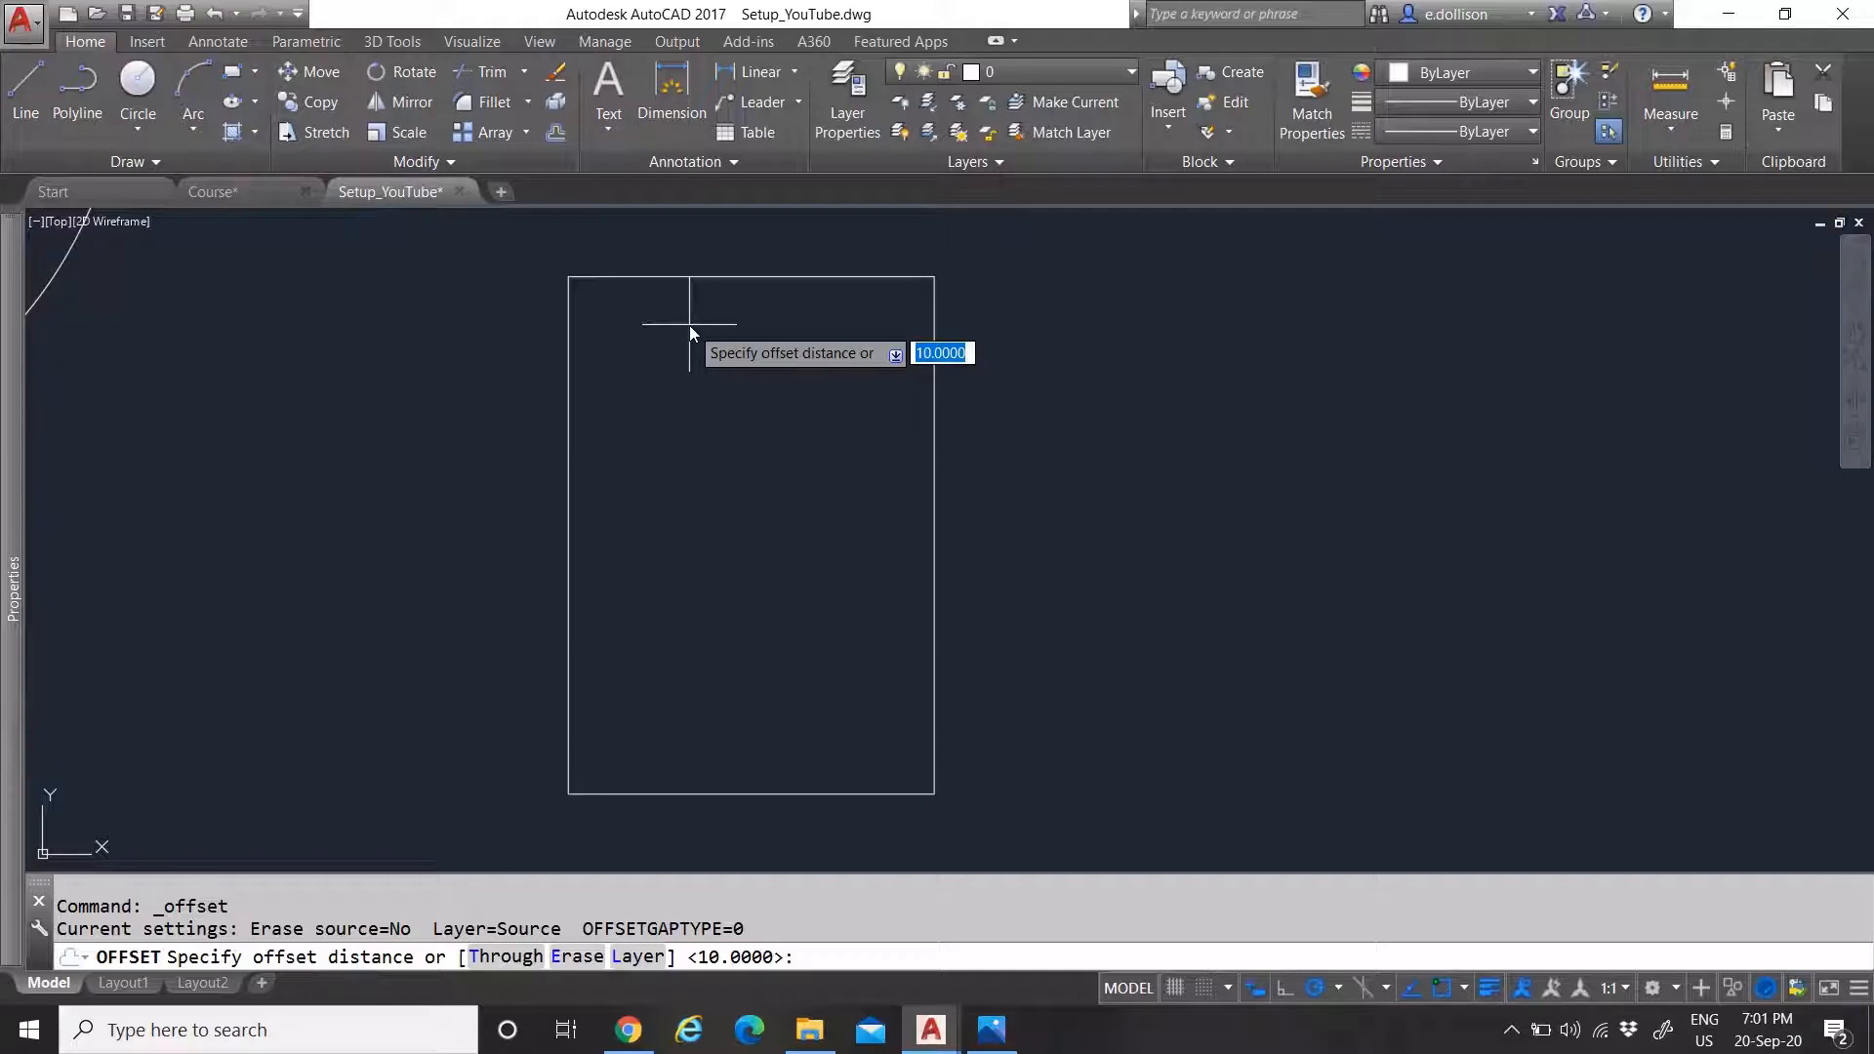
pyautogui.press('Return')
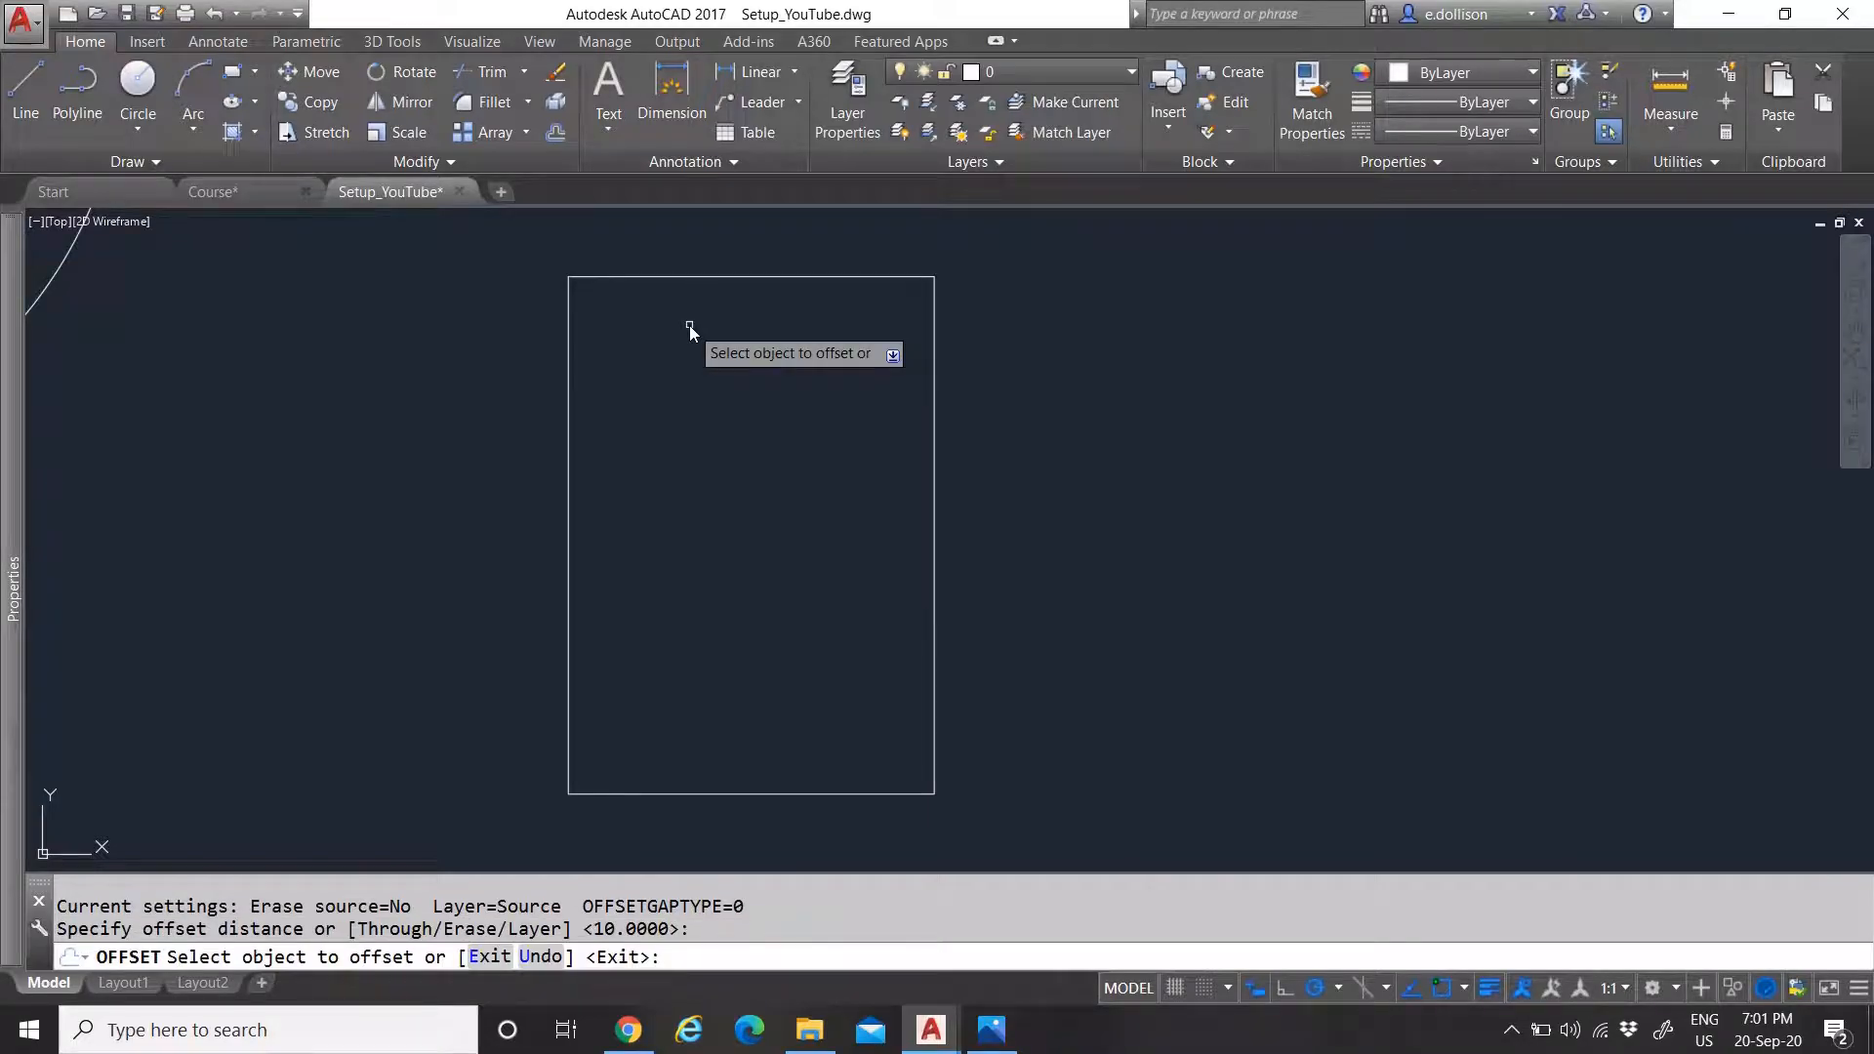
pyautogui.click(701, 277)
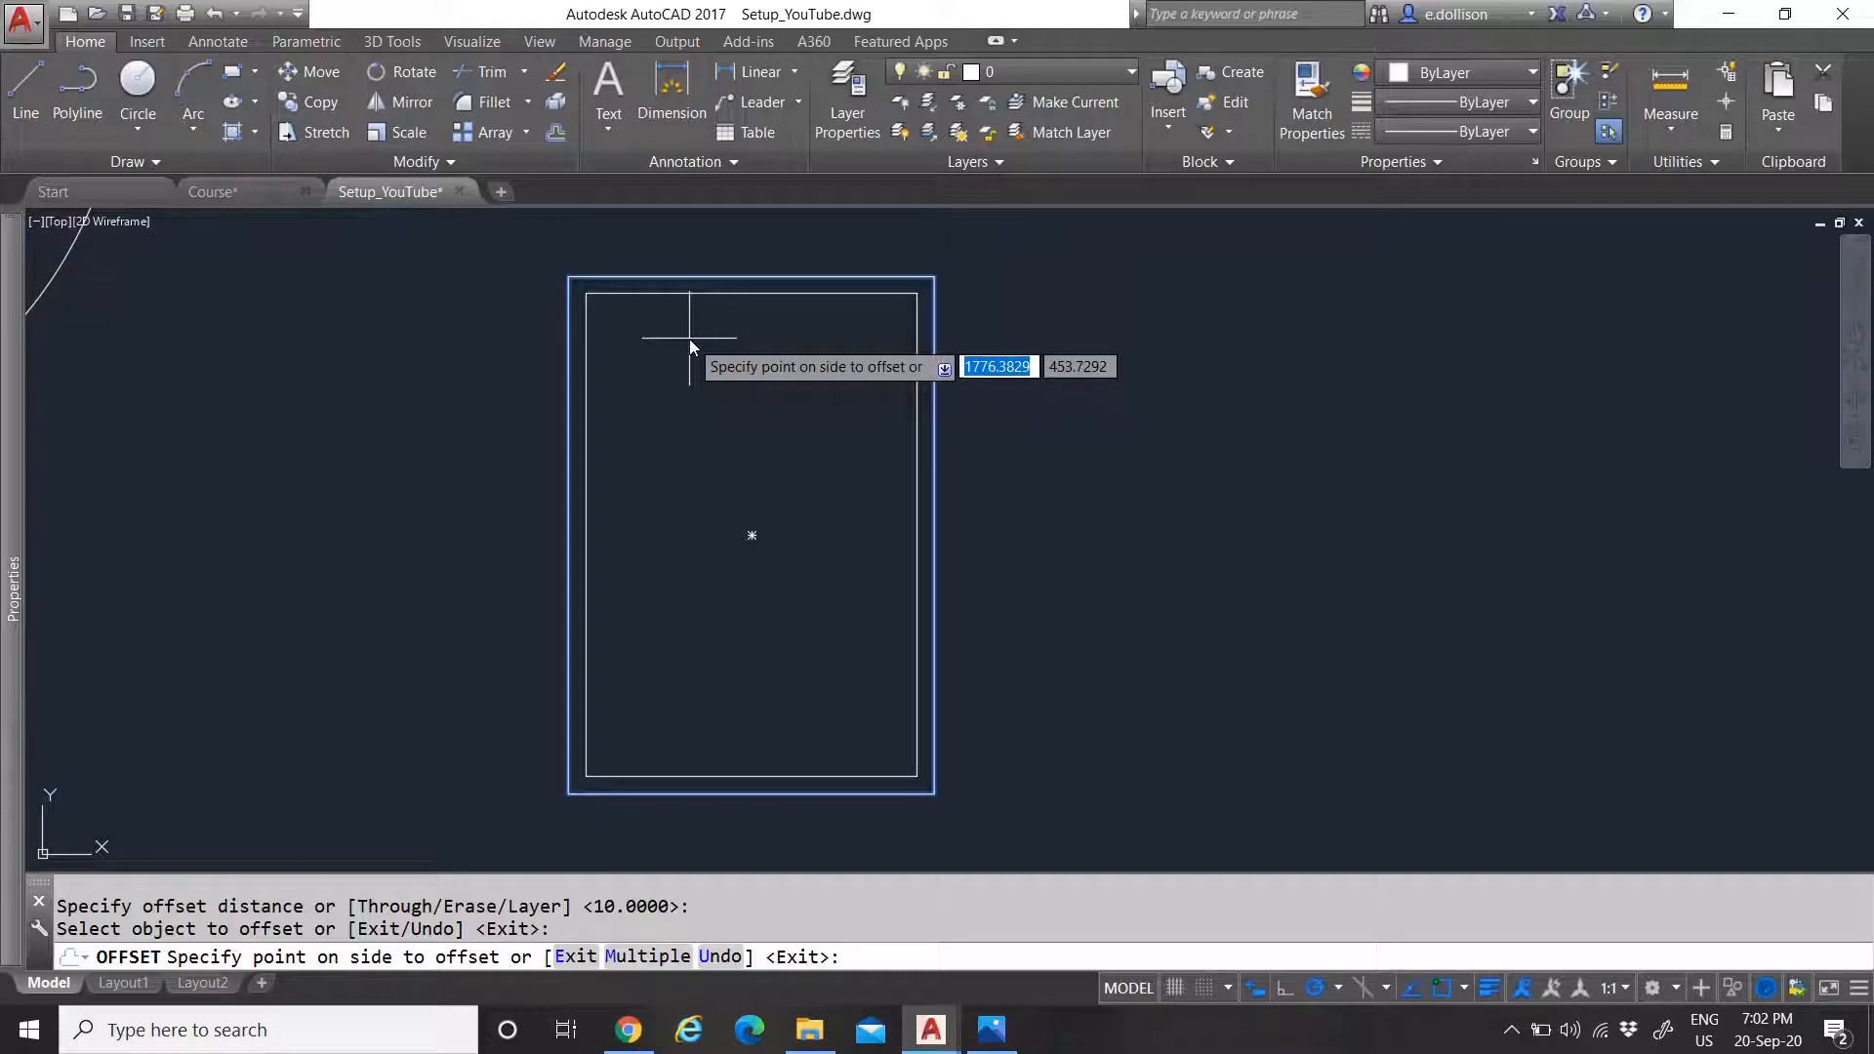
pyautogui.click(699, 390)
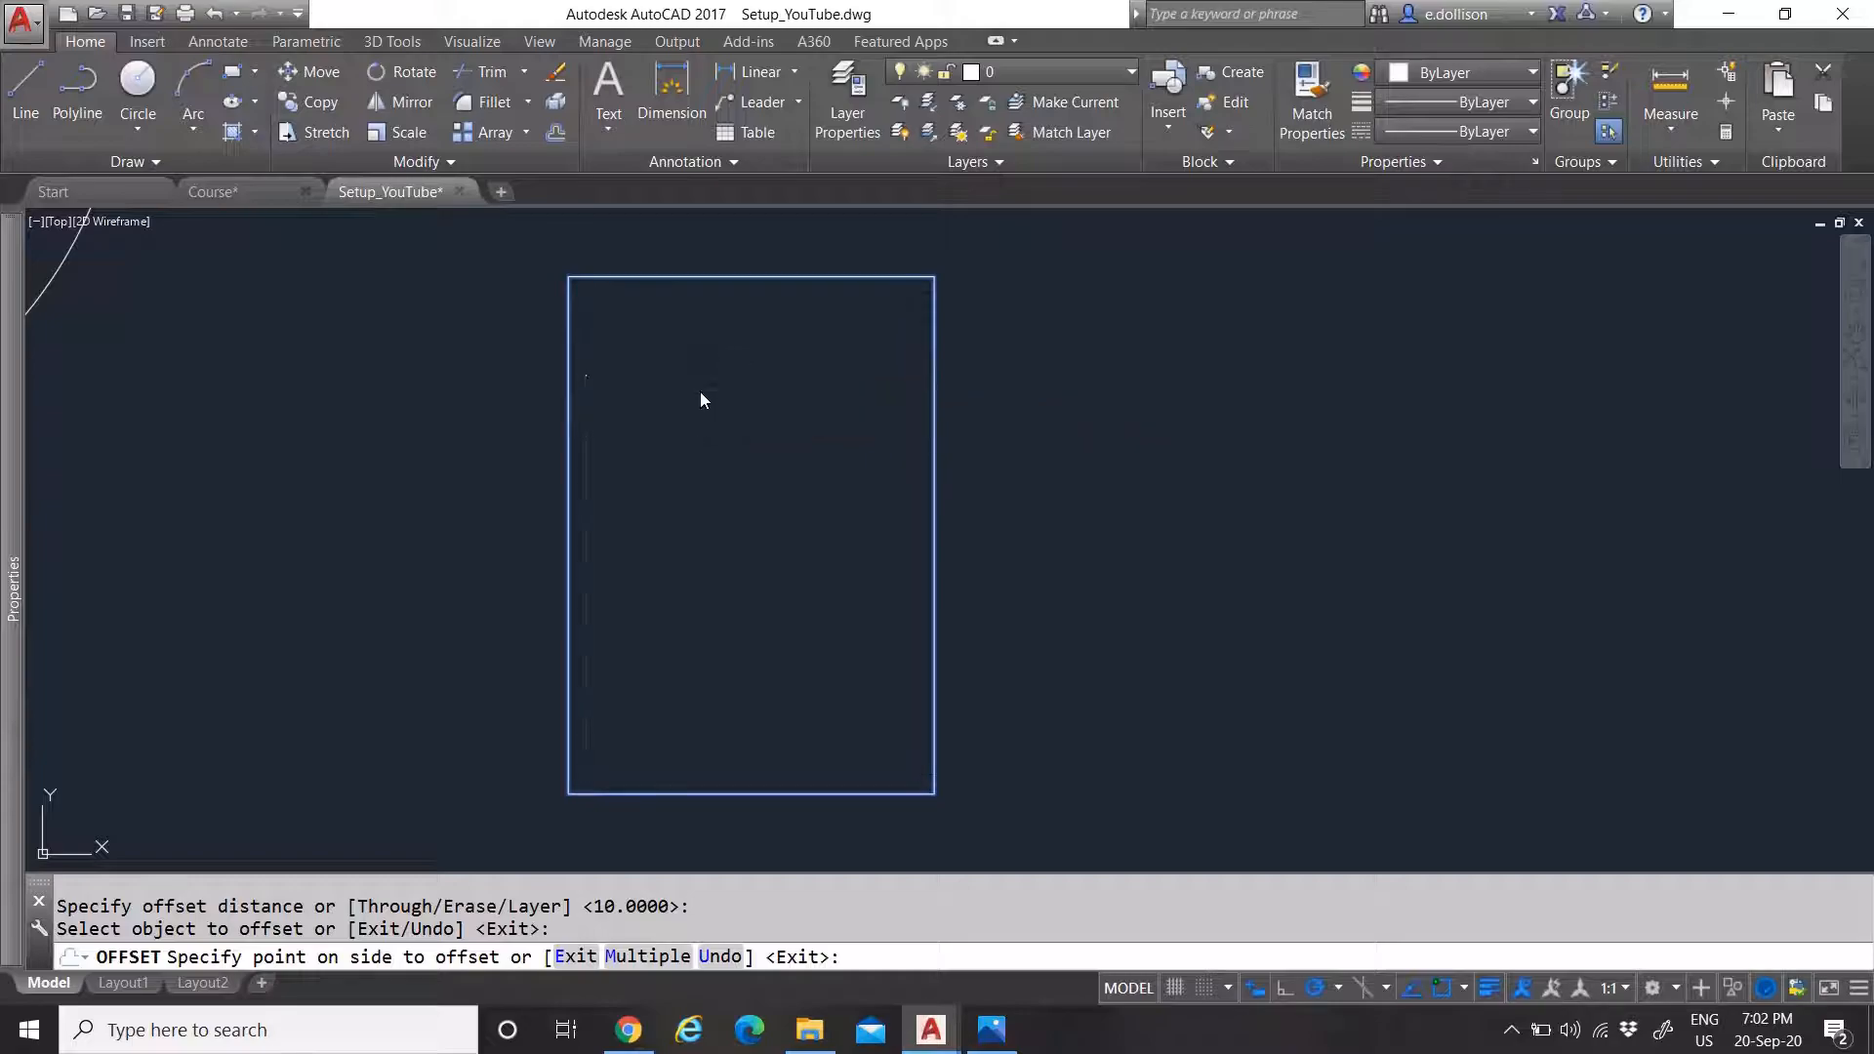
pyautogui.rightClick(700, 391)
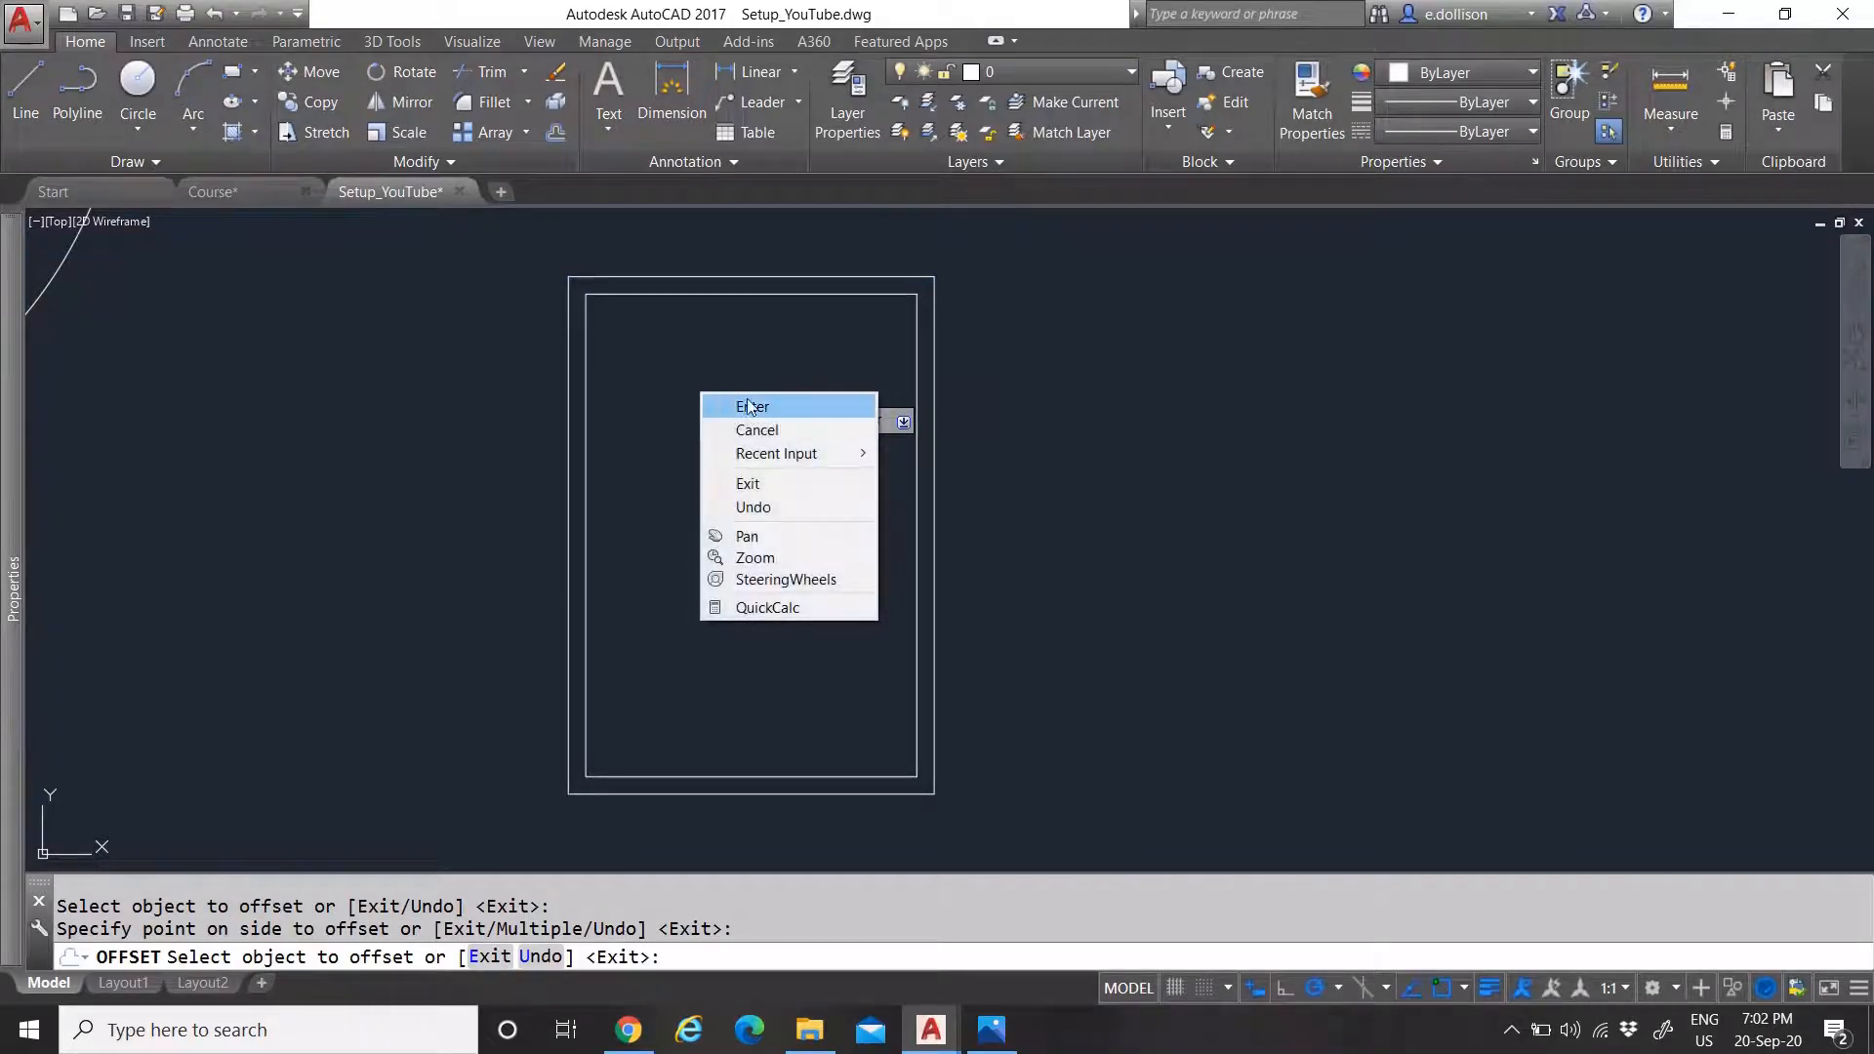
pyautogui.click(750, 433)
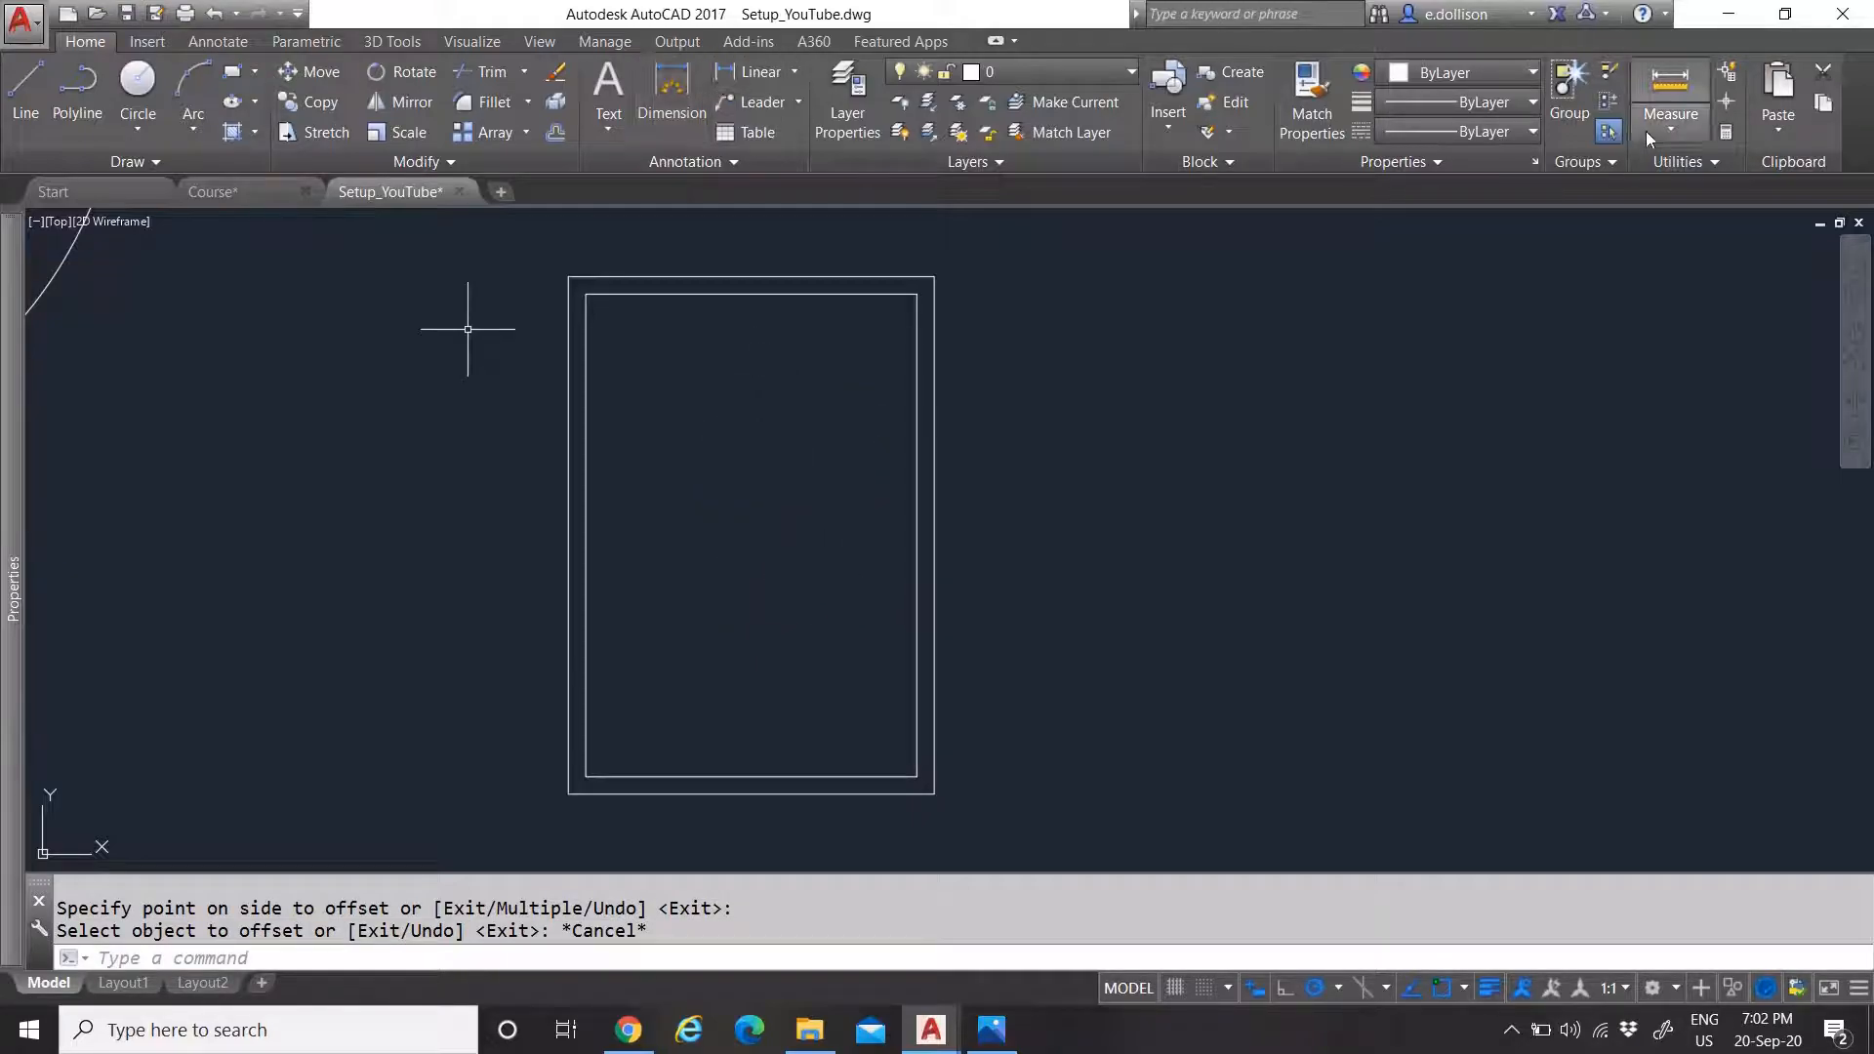
pyautogui.click(1670, 90)
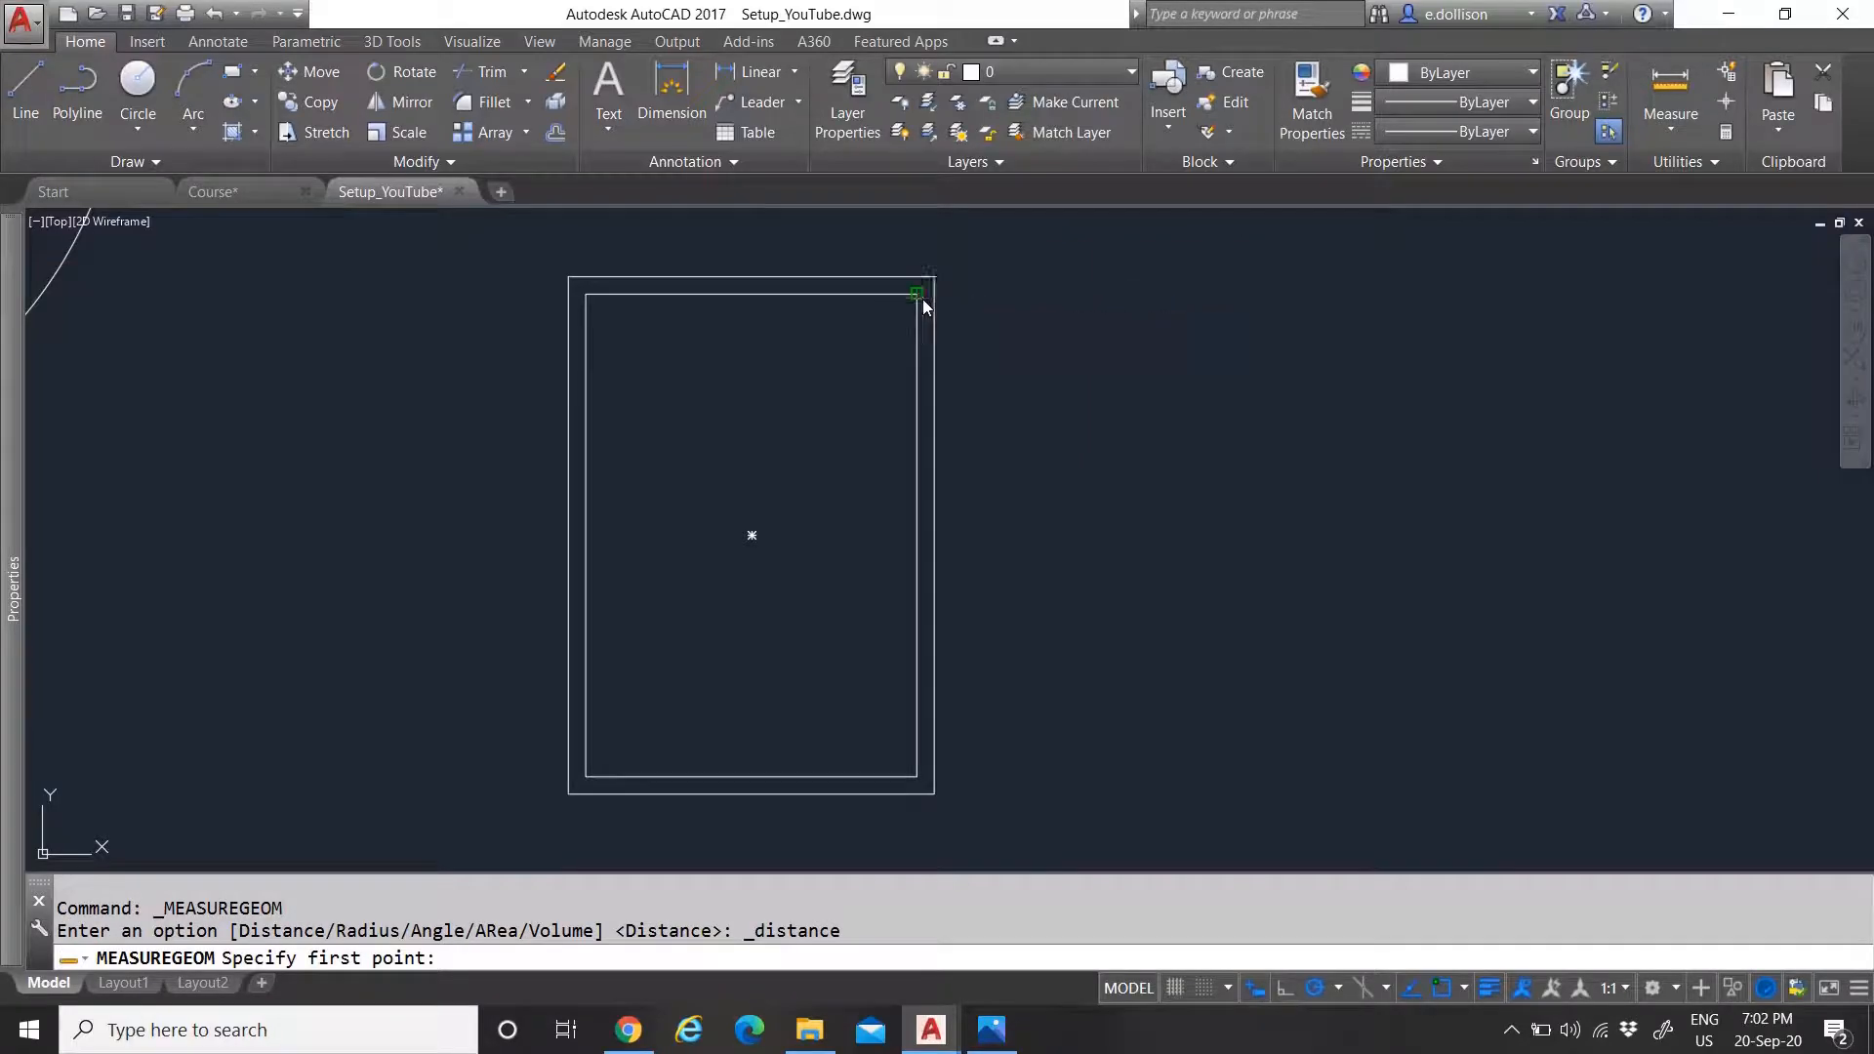
pyautogui.click(923, 298)
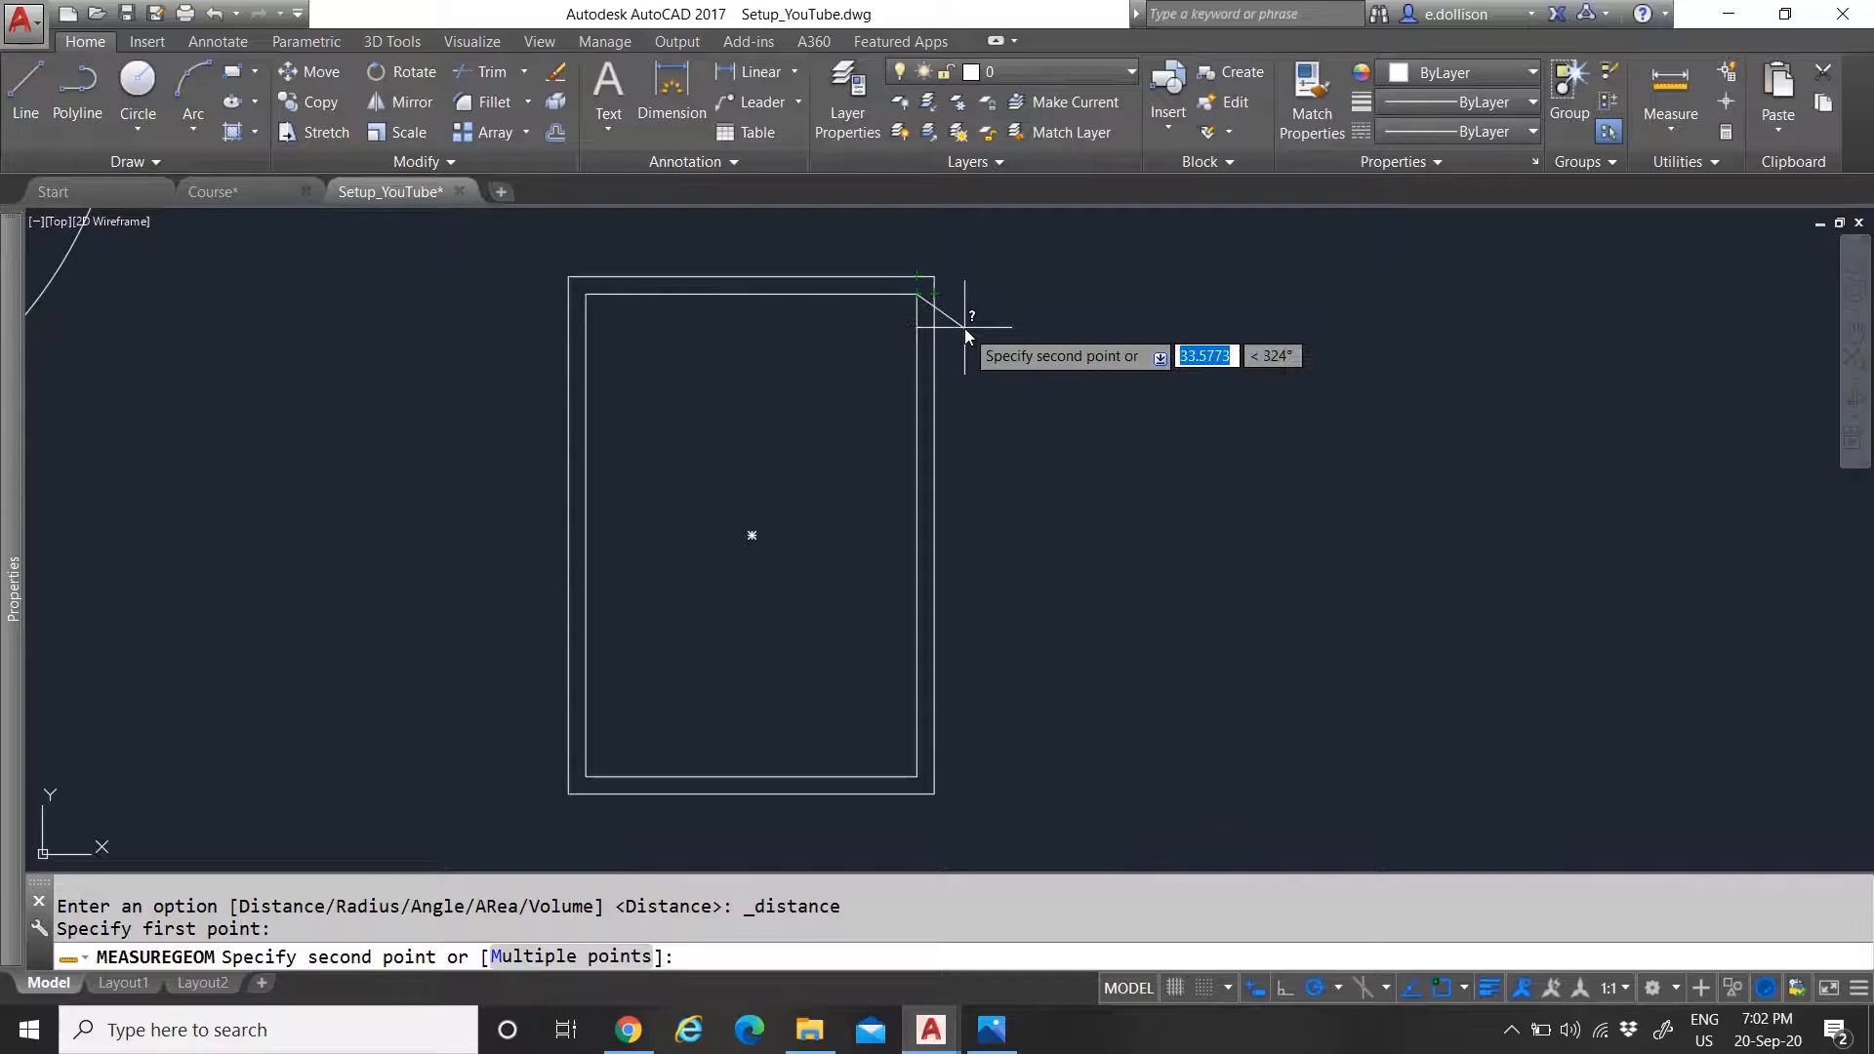
pyautogui.press('Escape')
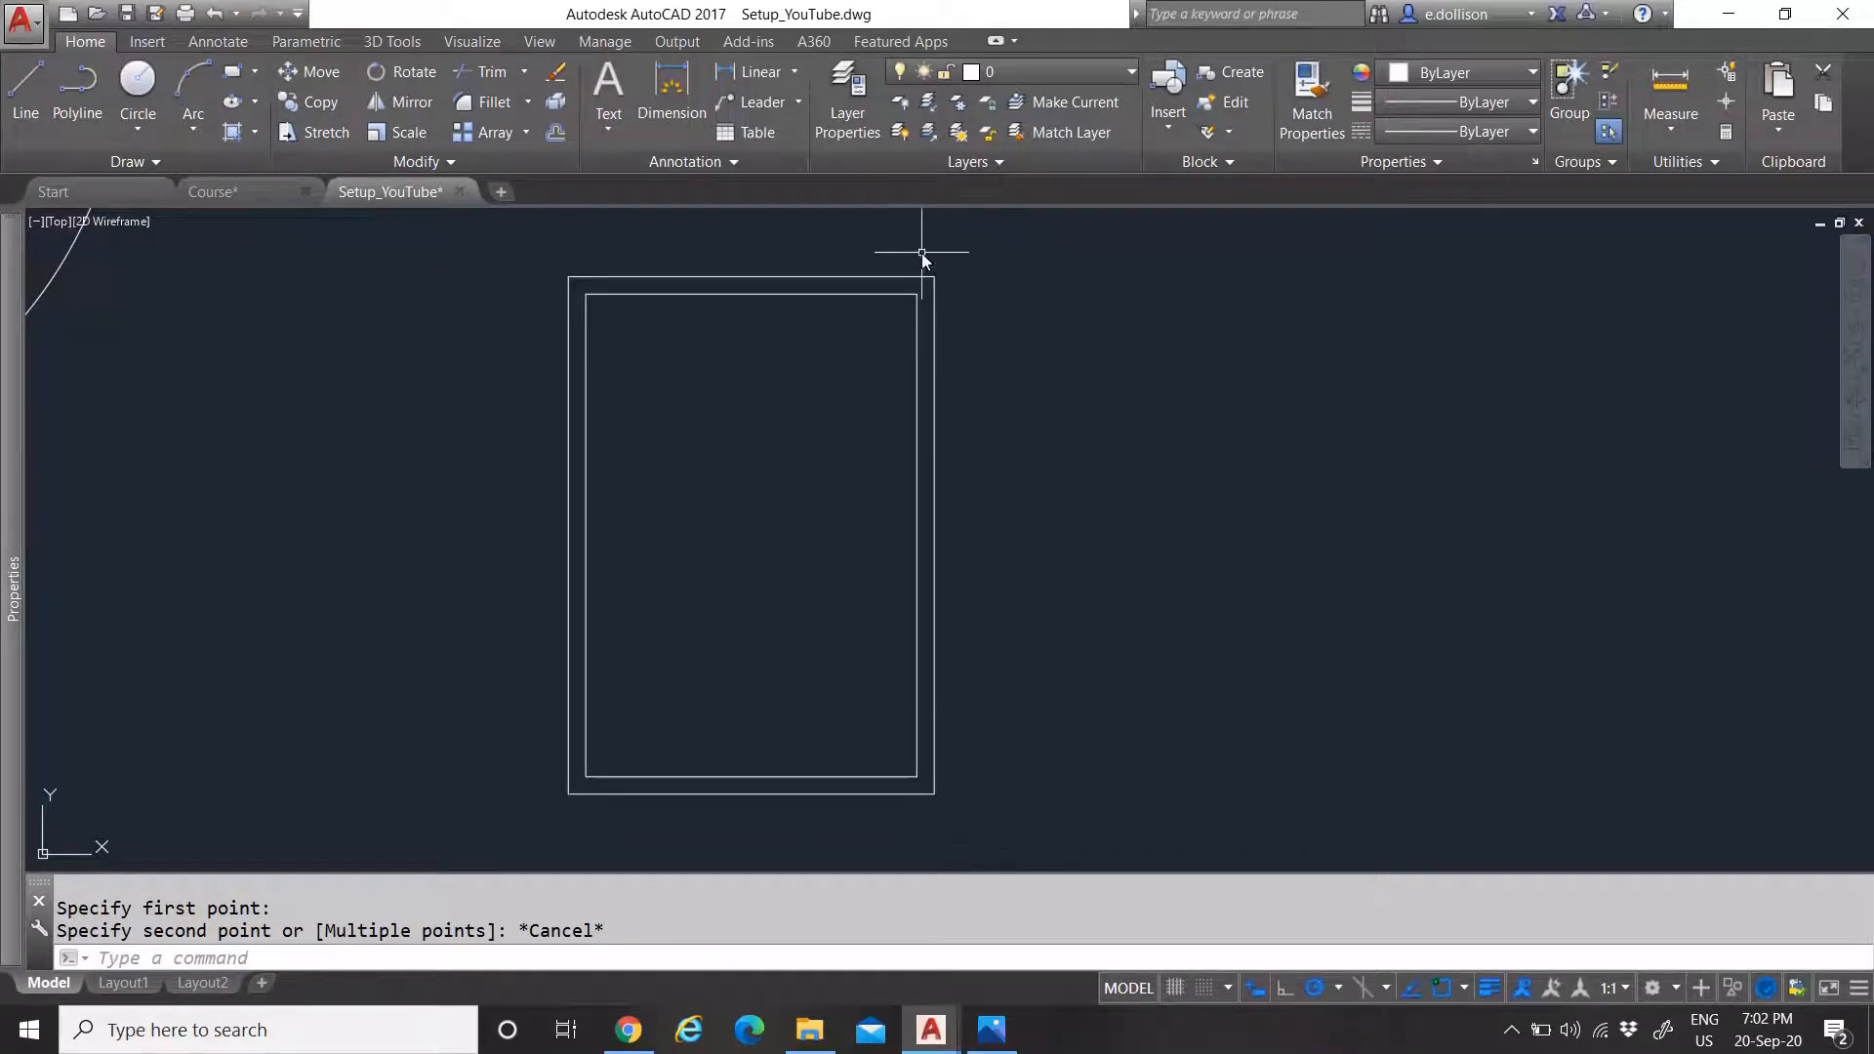
# Set the outer rectangle's lineweight to 0.00 mm in its properties and deselect it
pyautogui.click(933, 298)
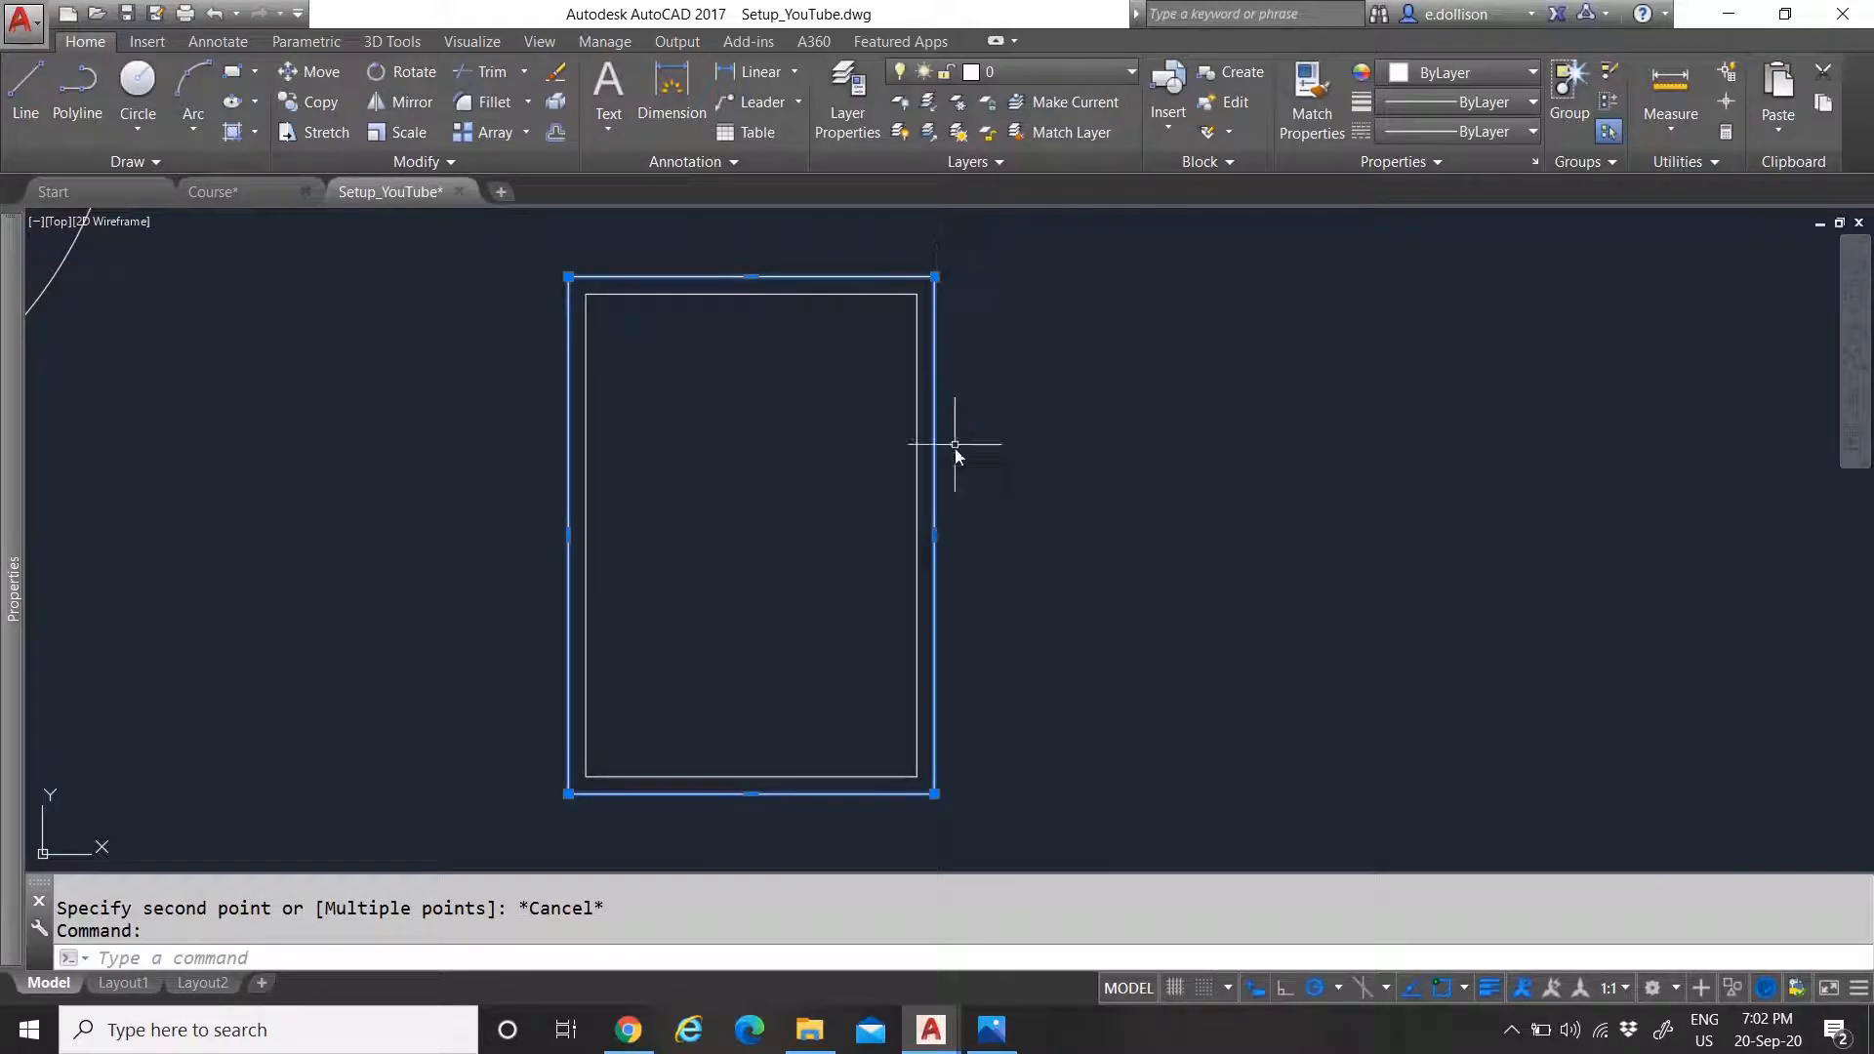
pyautogui.moveTo(13, 369)
pyautogui.moveTo(12, 567)
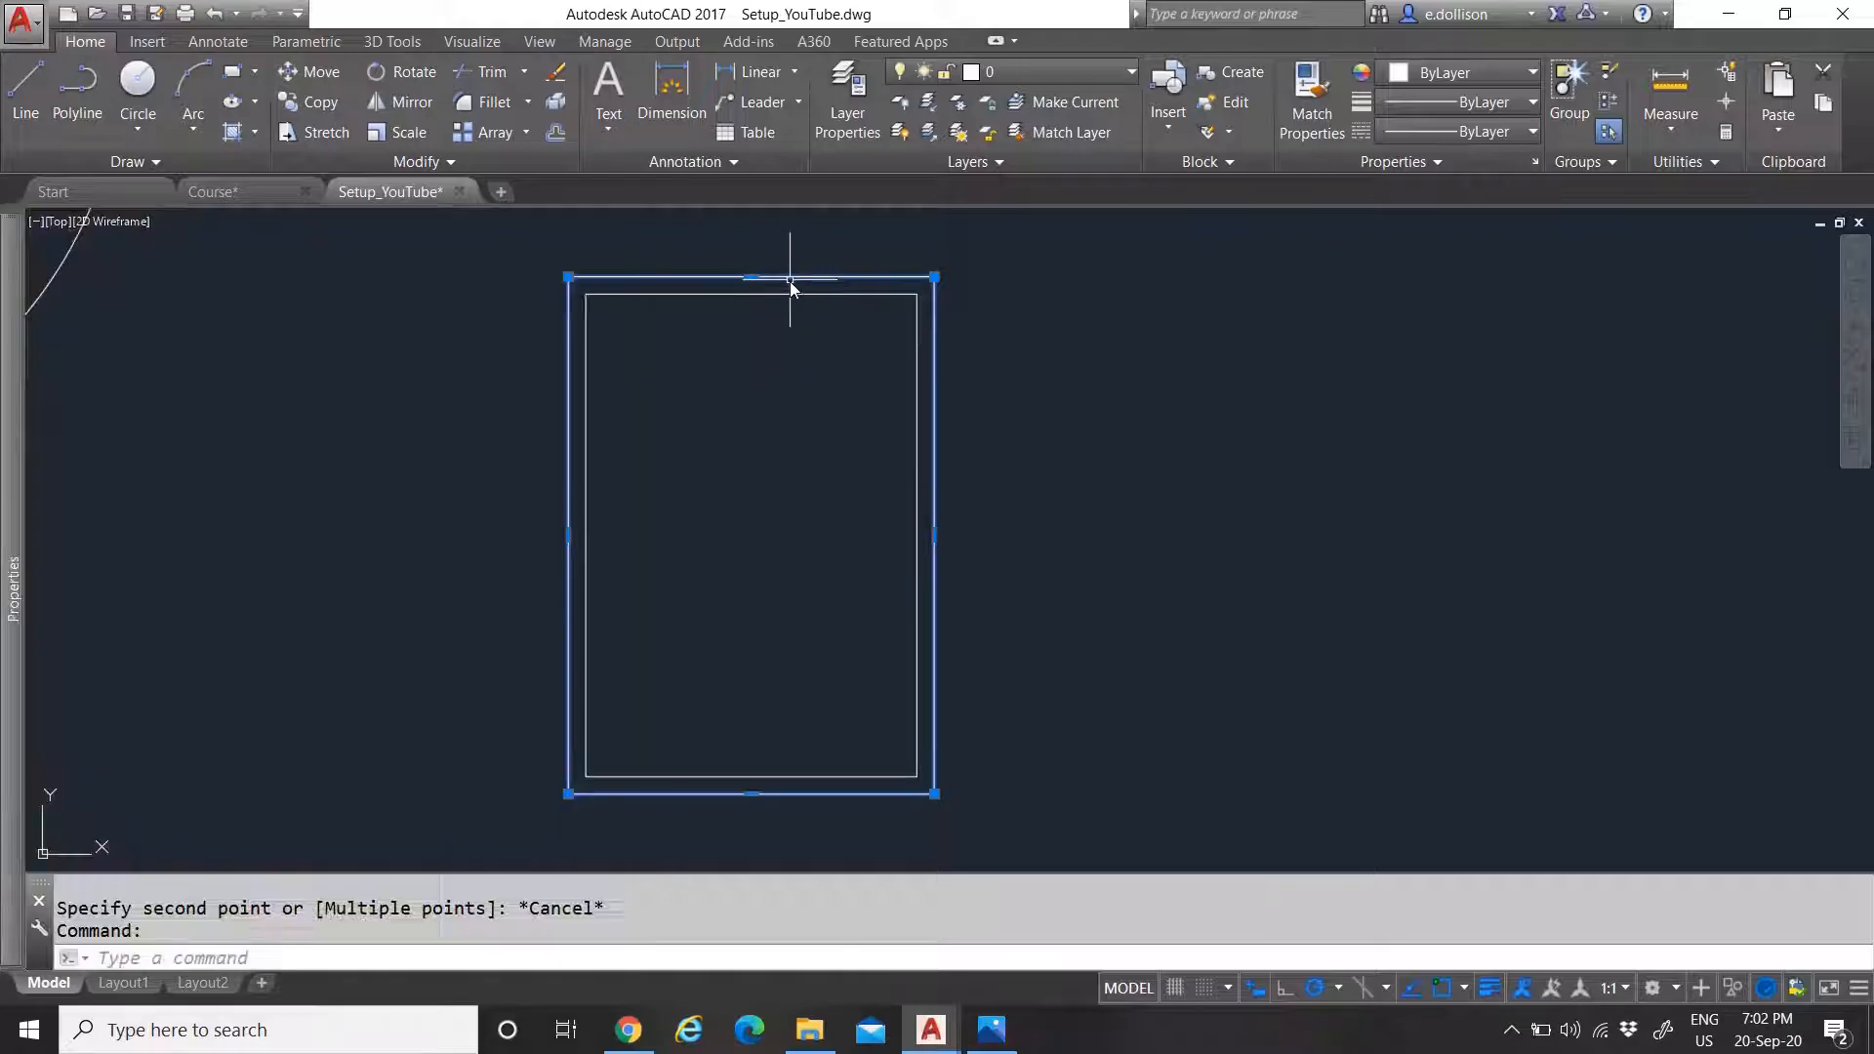
pyautogui.rightClick(790, 282)
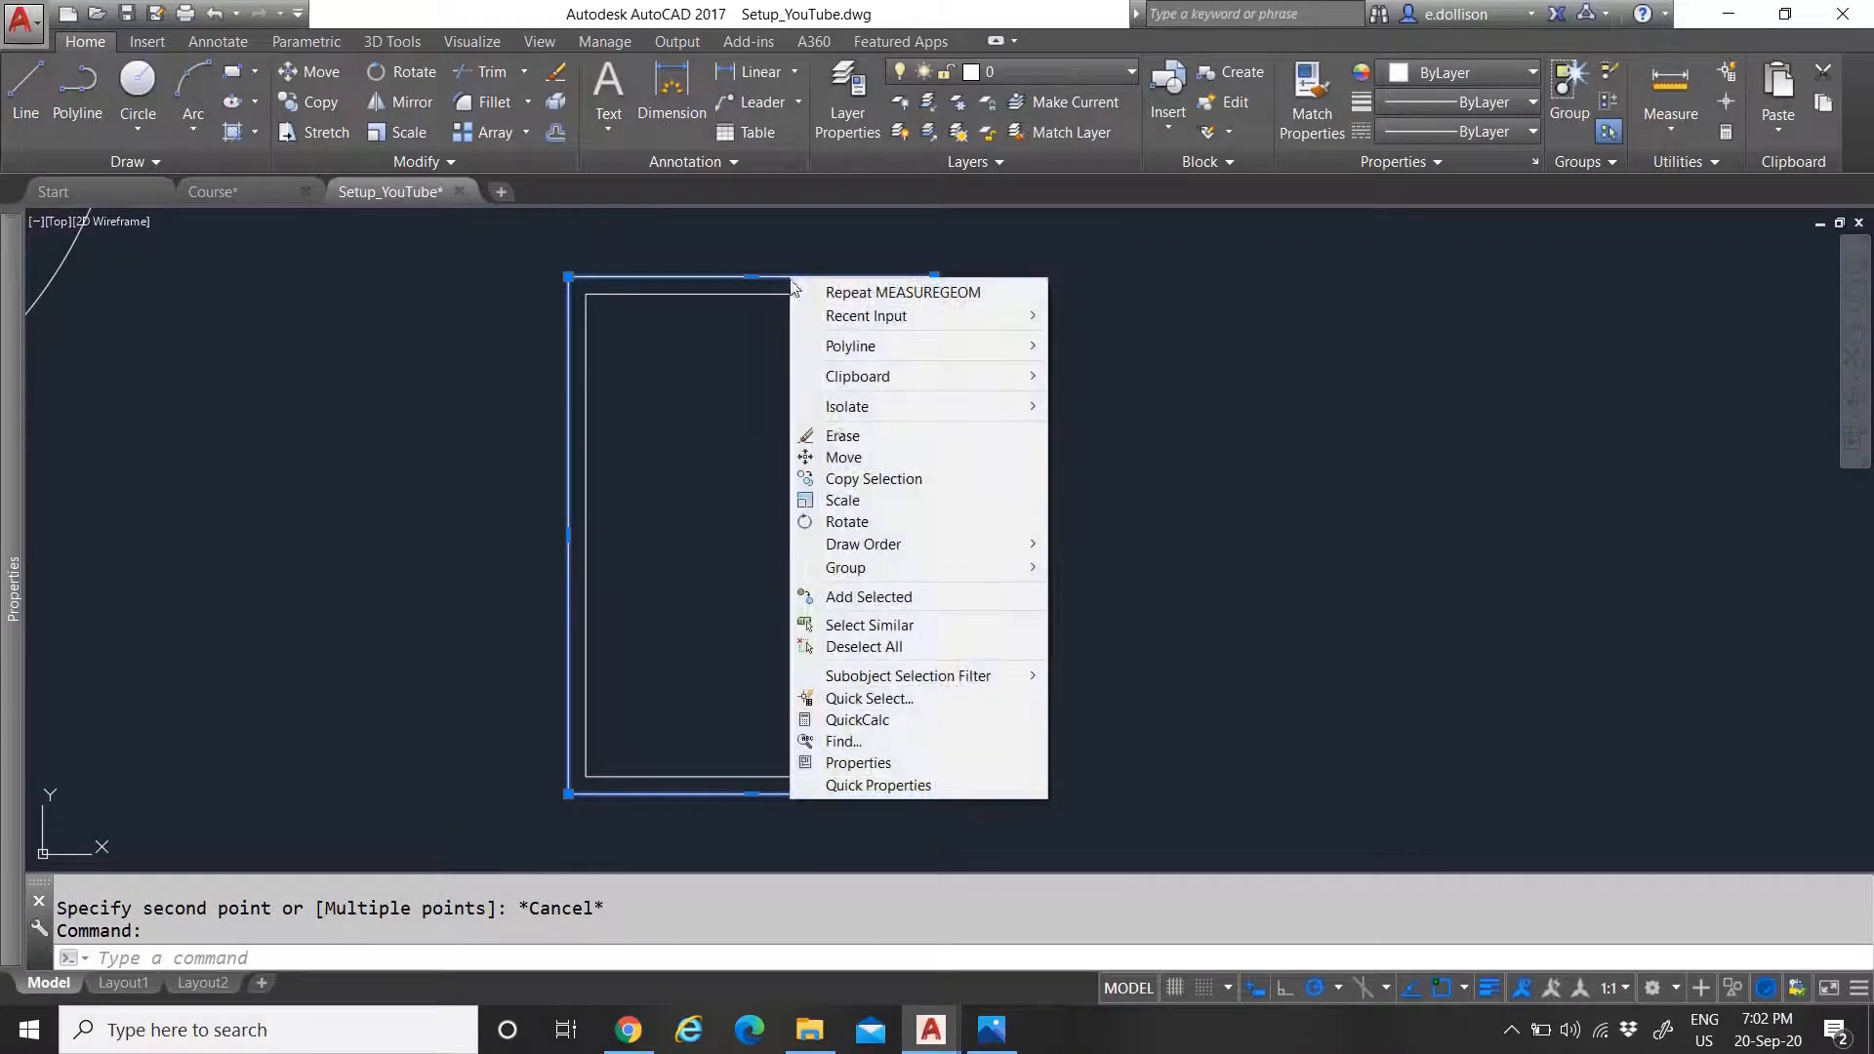
pyautogui.click(921, 759)
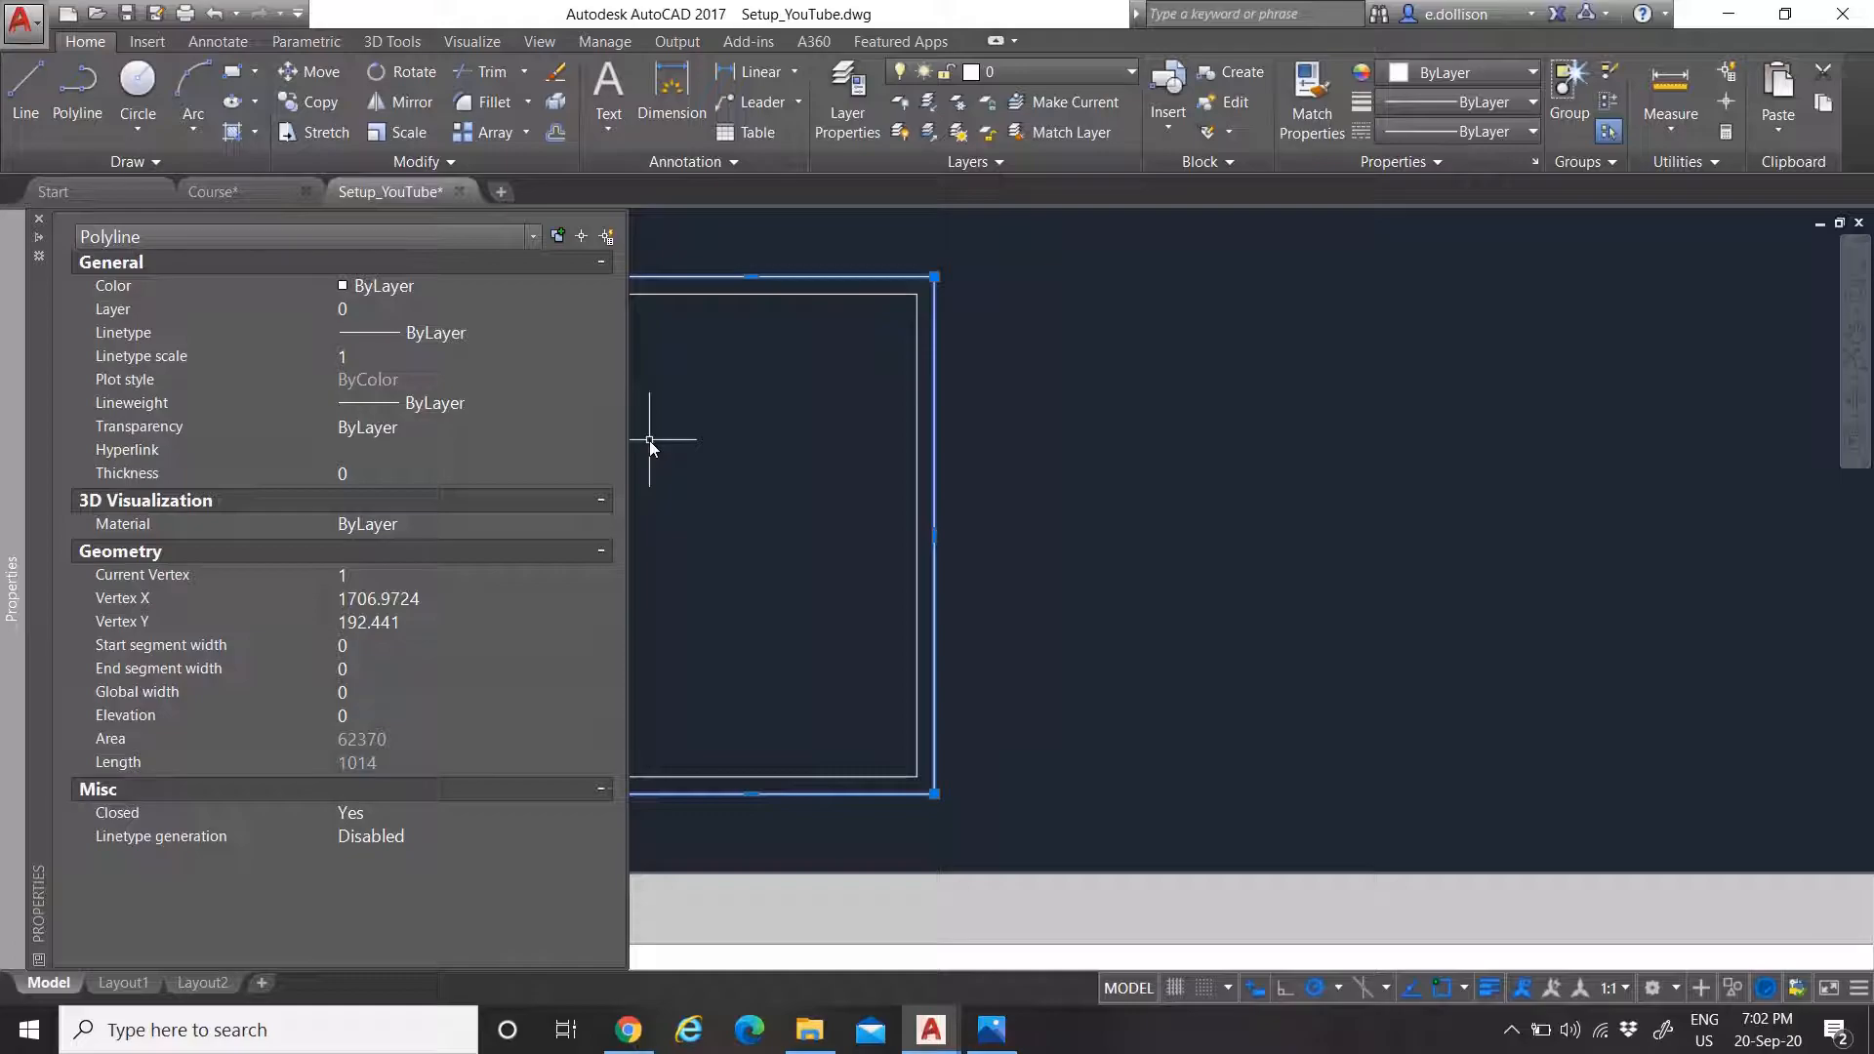
pyautogui.moveTo(753, 278)
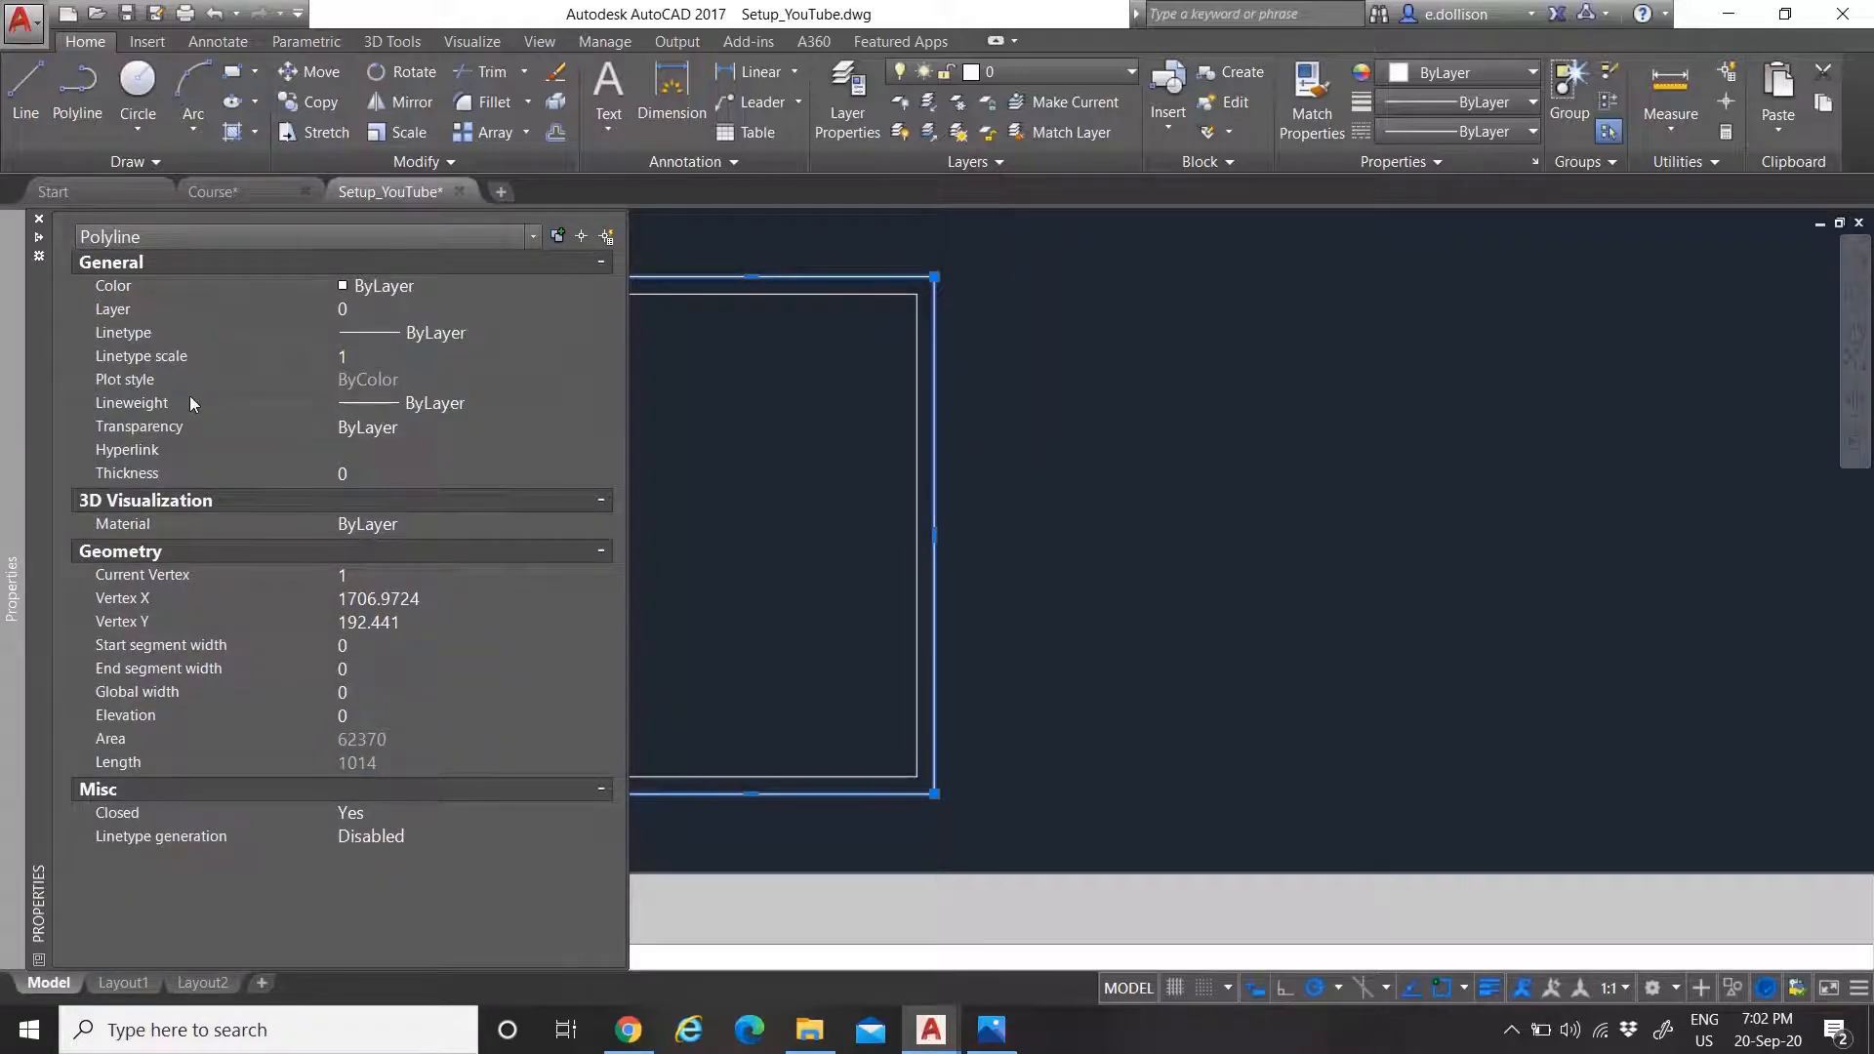
pyautogui.click(430, 402)
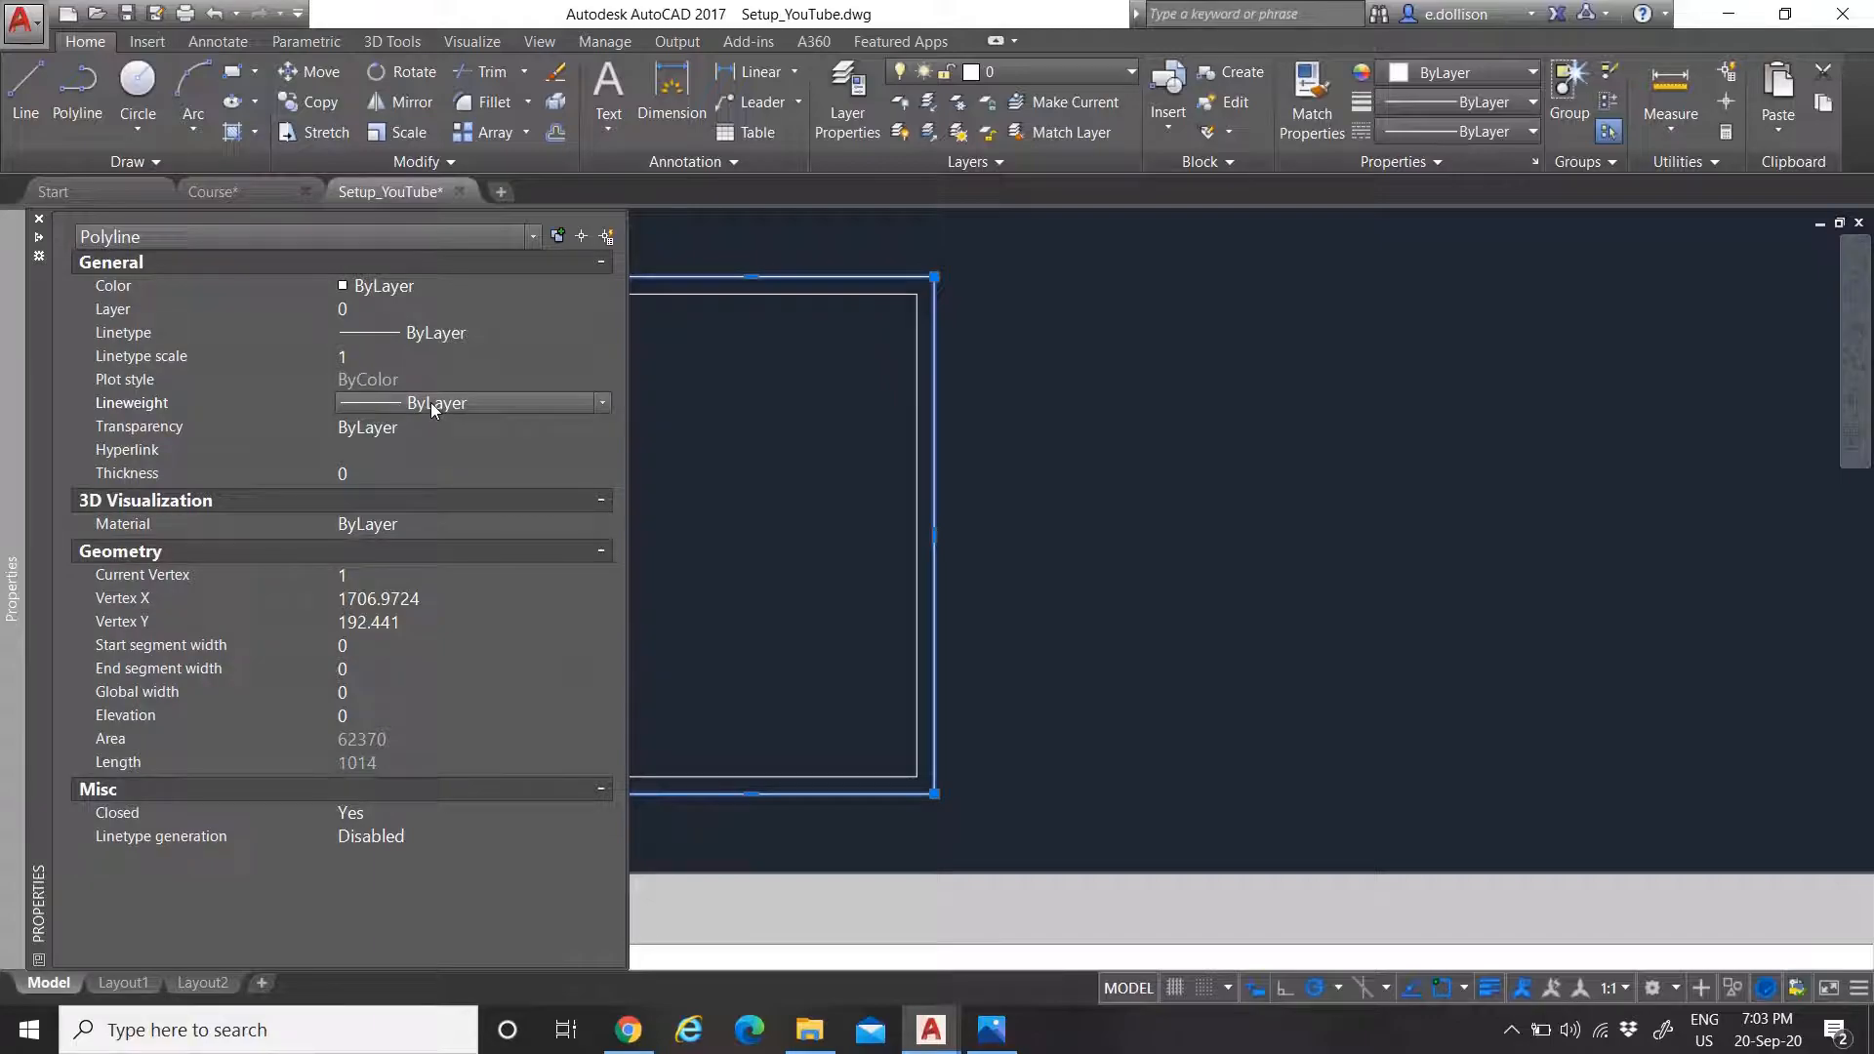
pyautogui.click(430, 402)
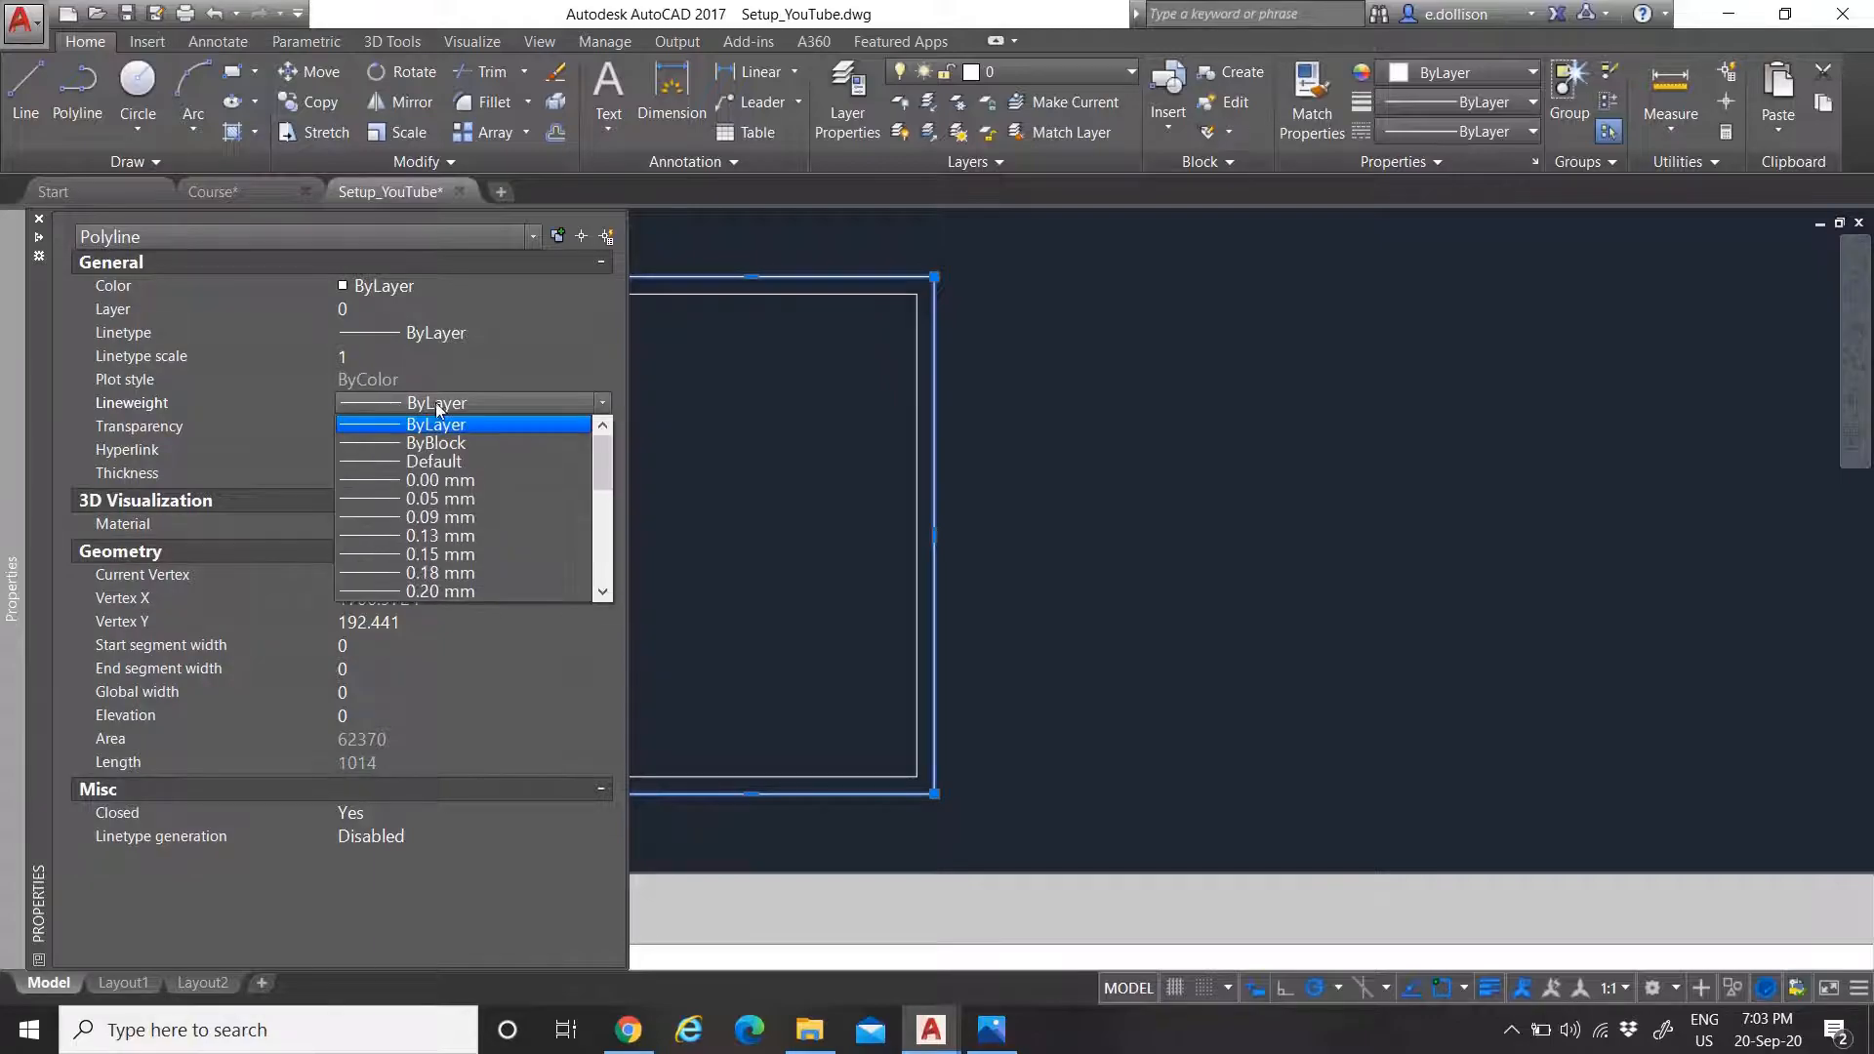
pyautogui.click(459, 479)
pyautogui.hotkey('ctrl', '1')
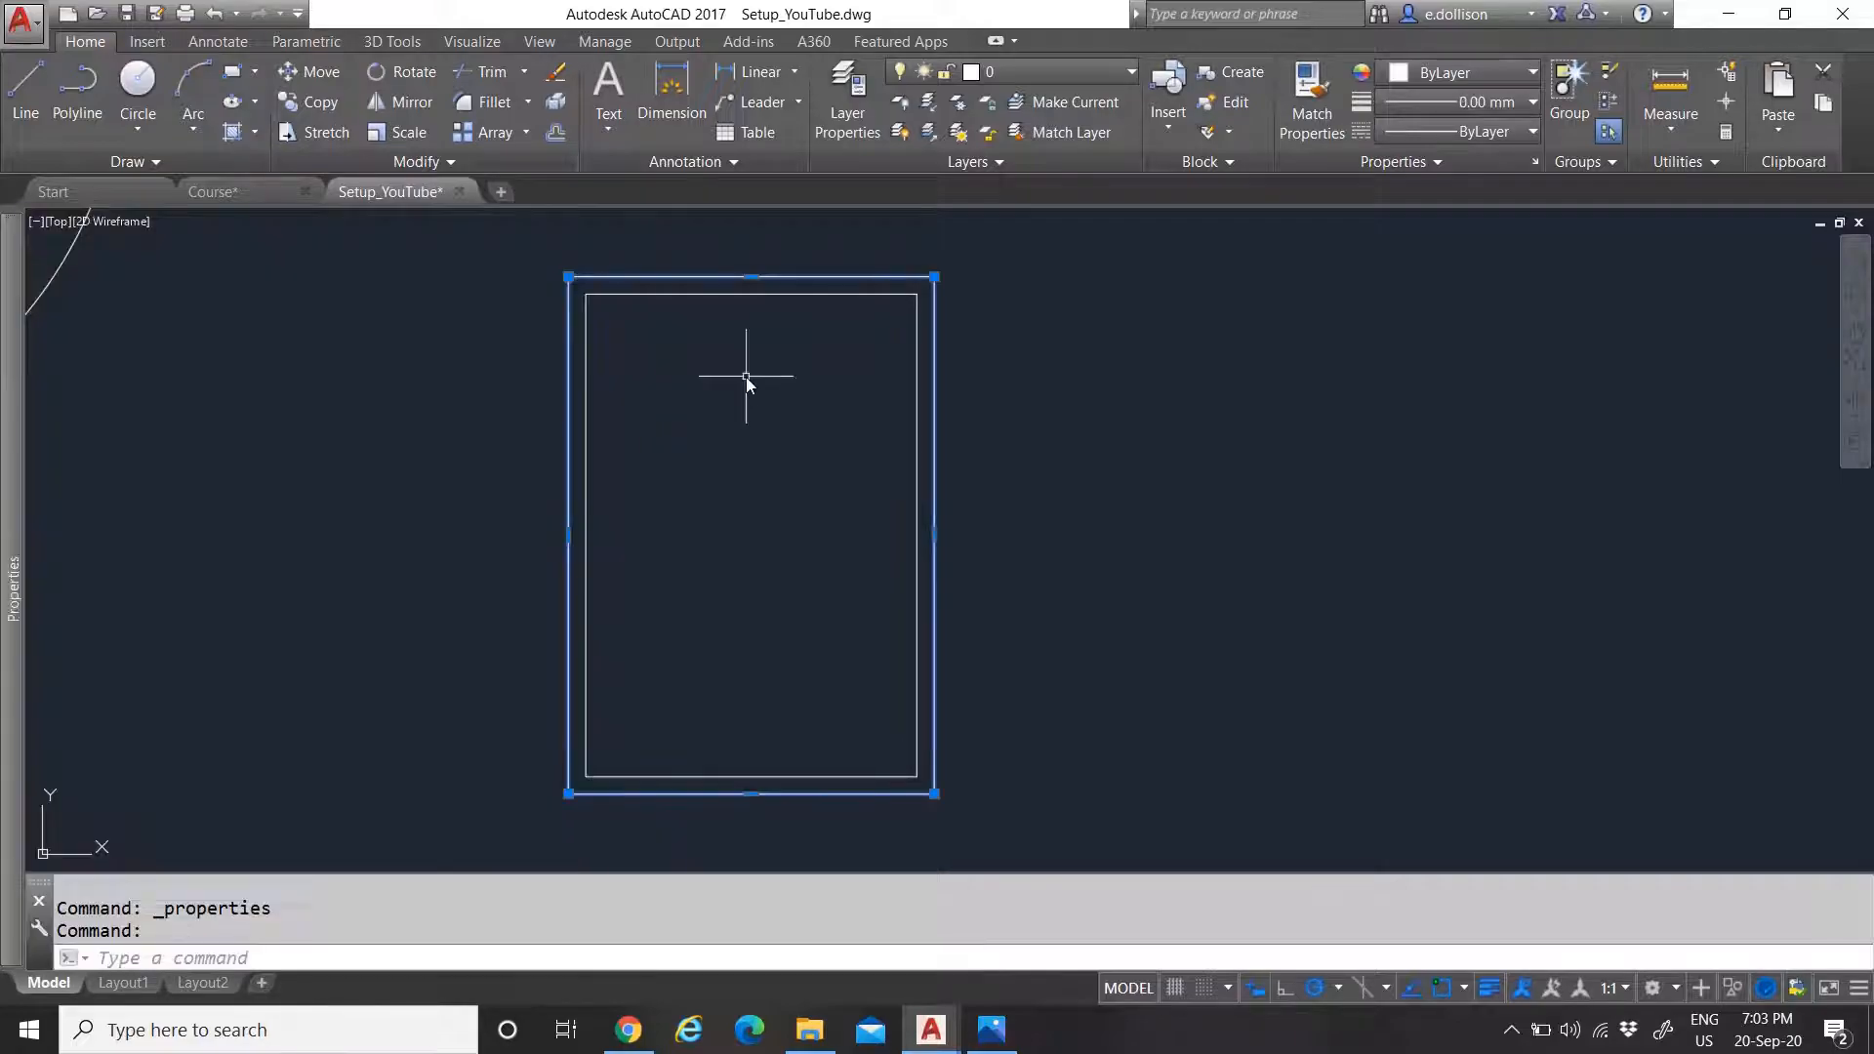
pyautogui.press('Escape')
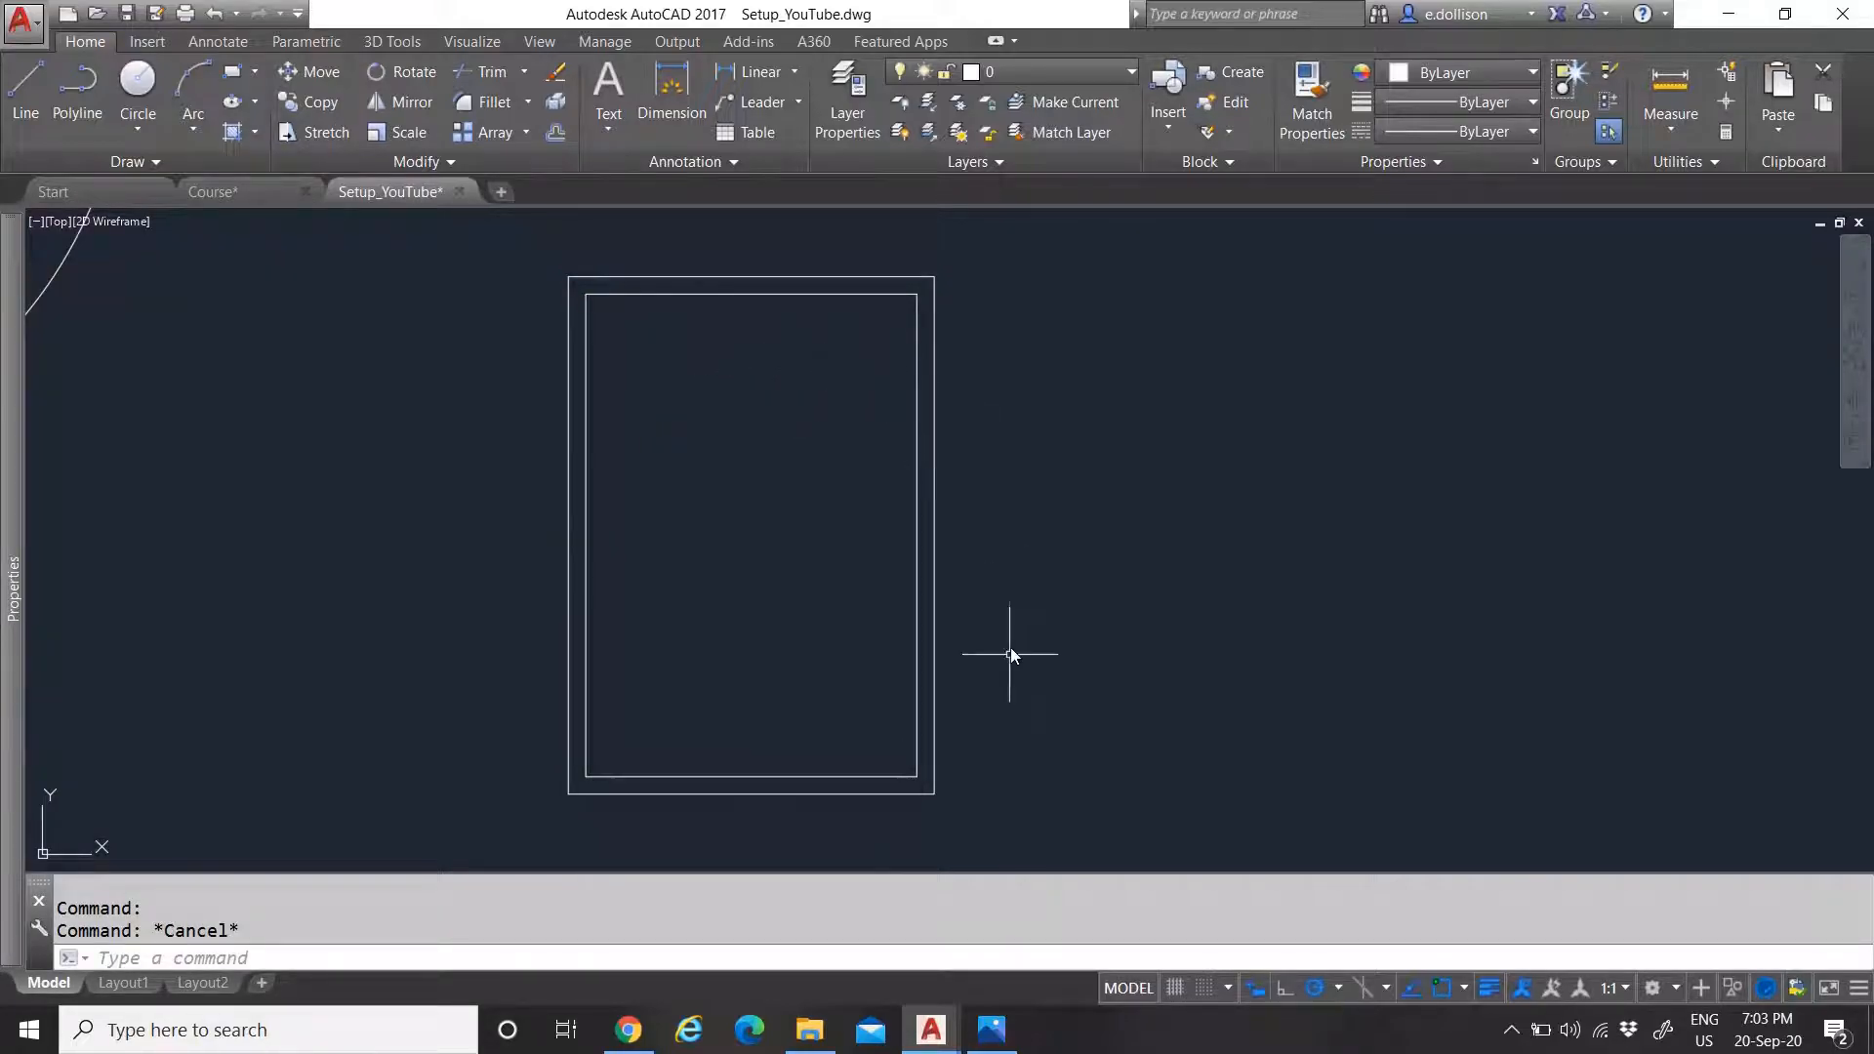
# Examine the properties of the inner frame and the outer rectangle to compare their lineweights
pyautogui.click(917, 341)
pyautogui.hotkey('ctrl', '1')
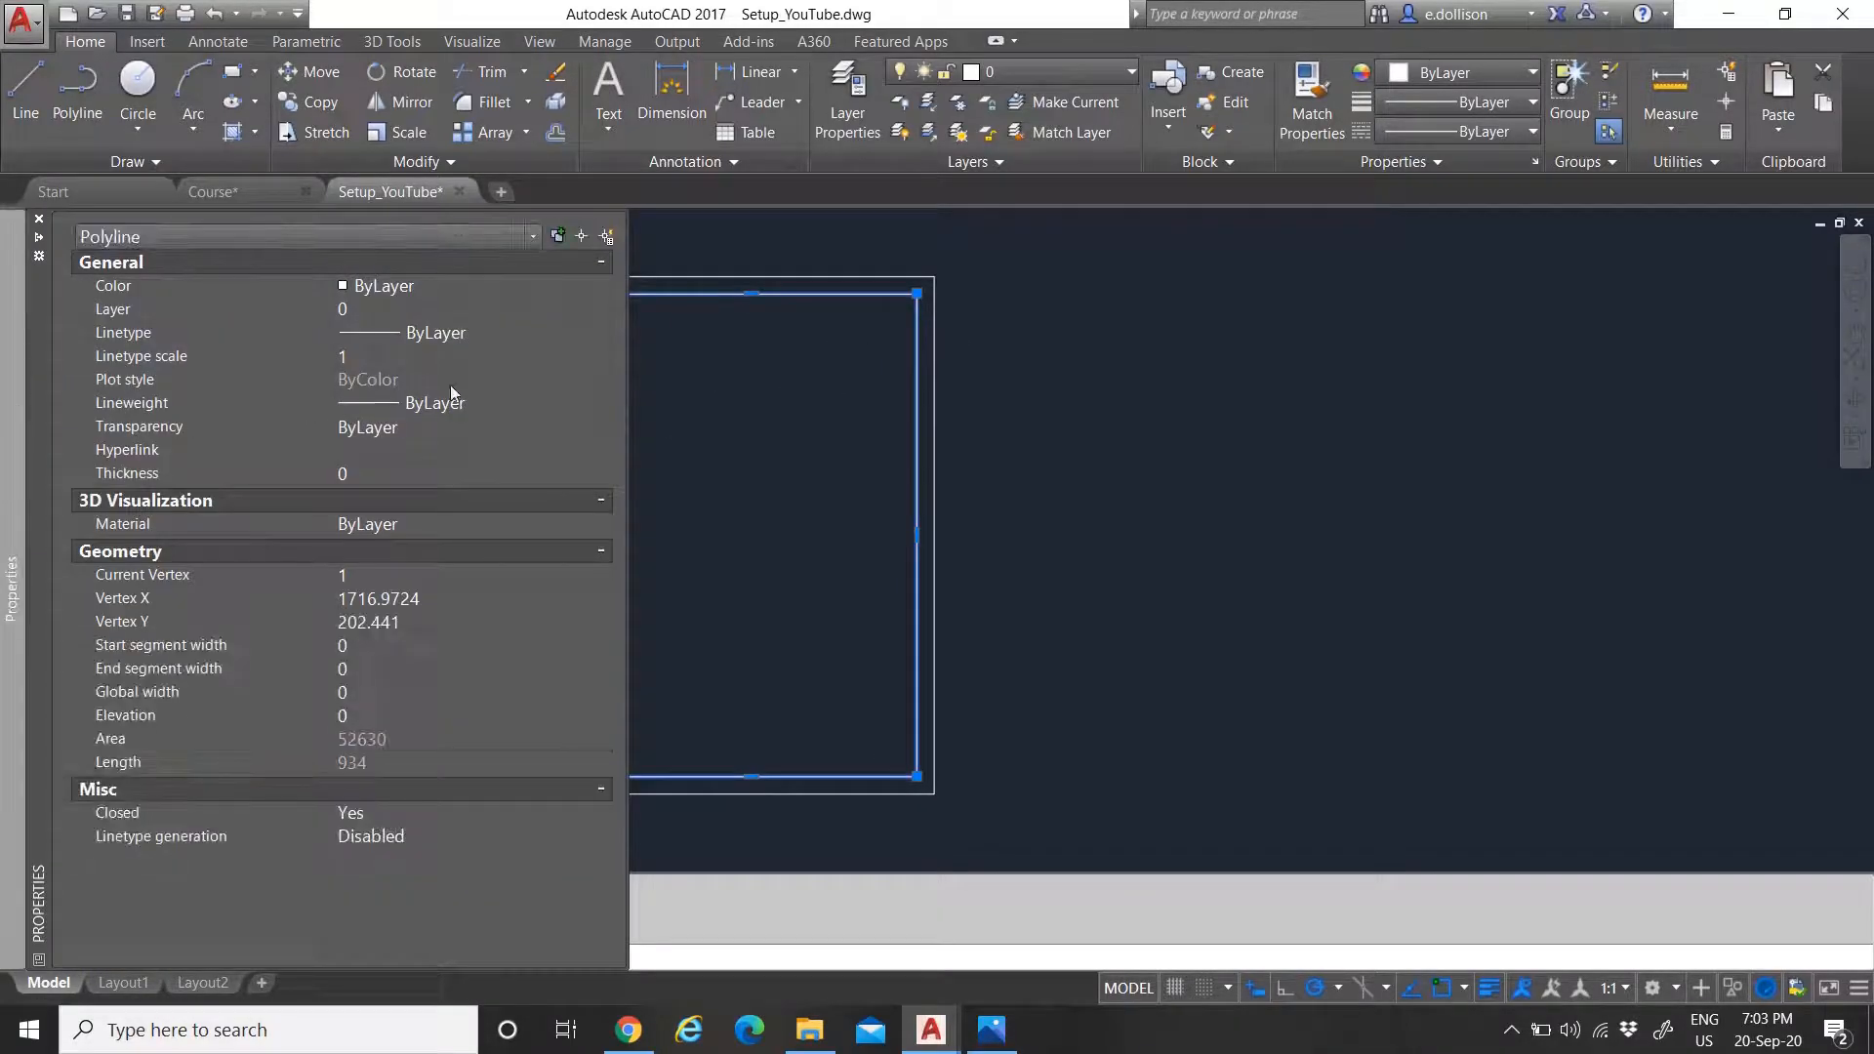
pyautogui.press('Escape')
pyautogui.hotkey('ctrl', '1')
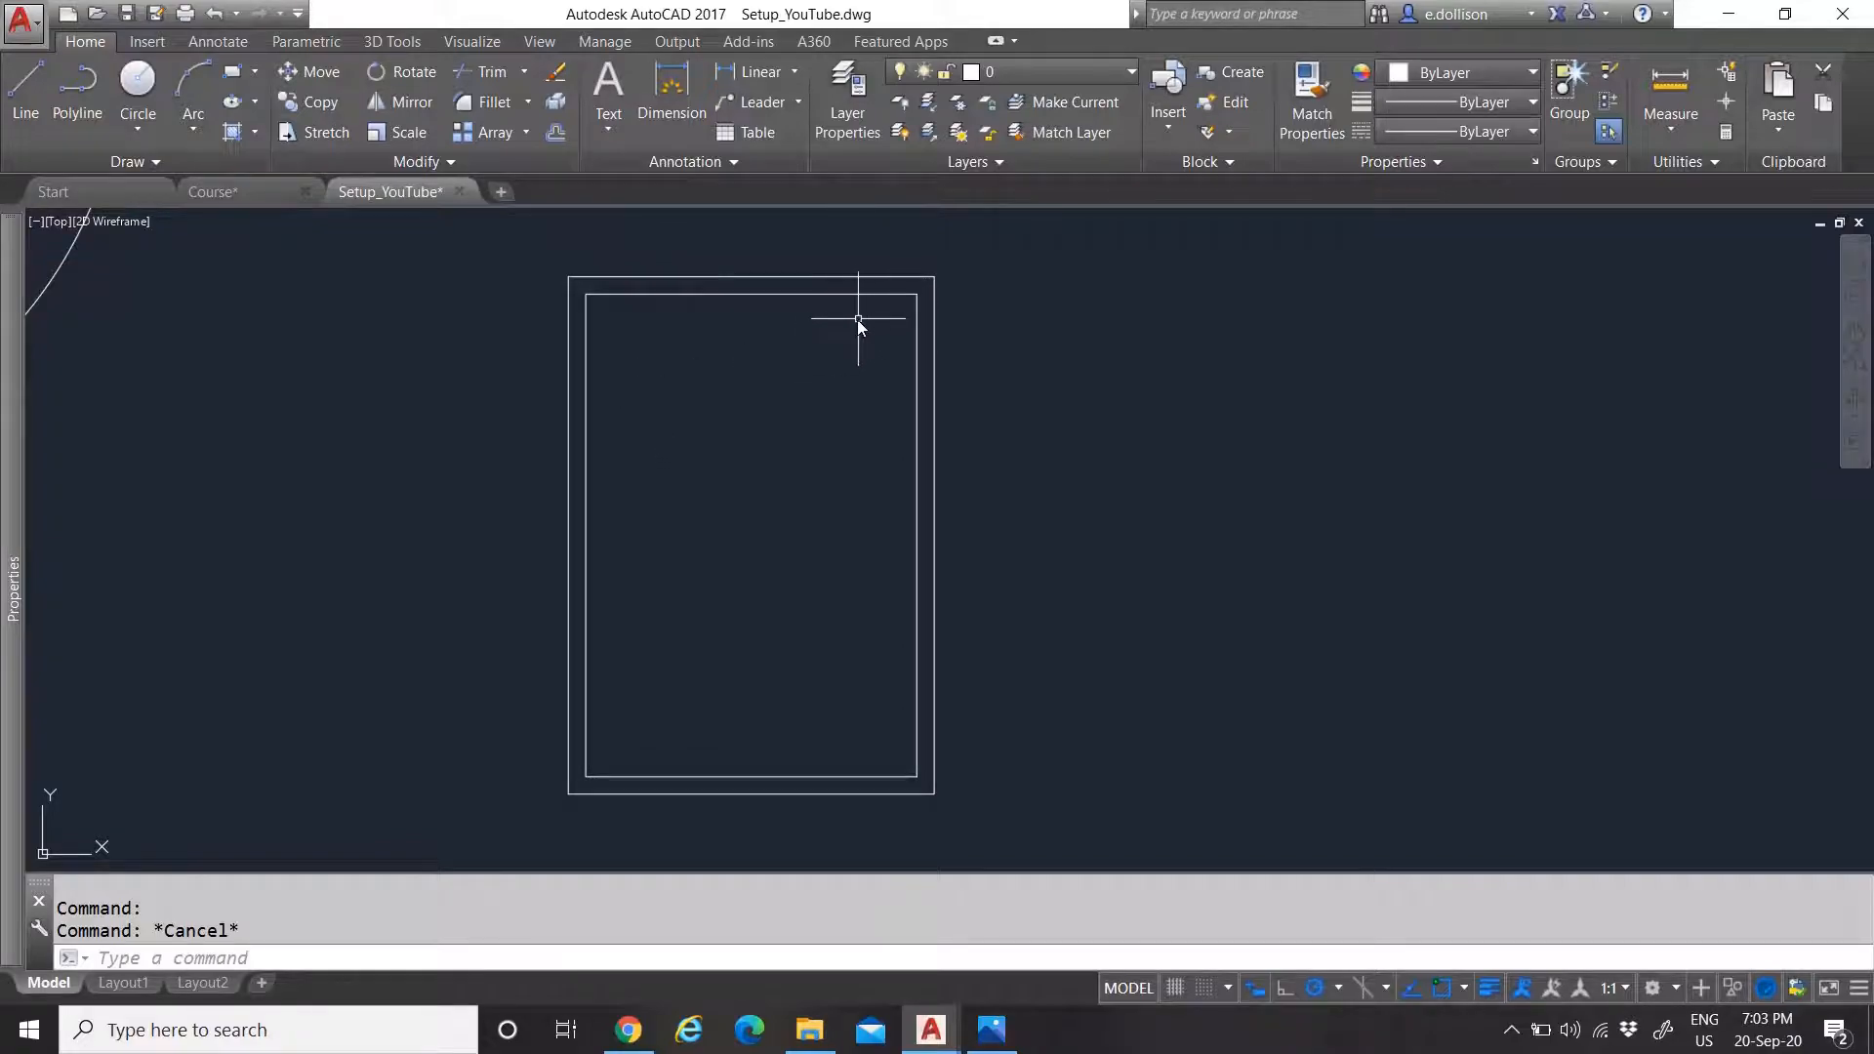
pyautogui.click(887, 276)
pyautogui.hotkey('ctrl', '1')
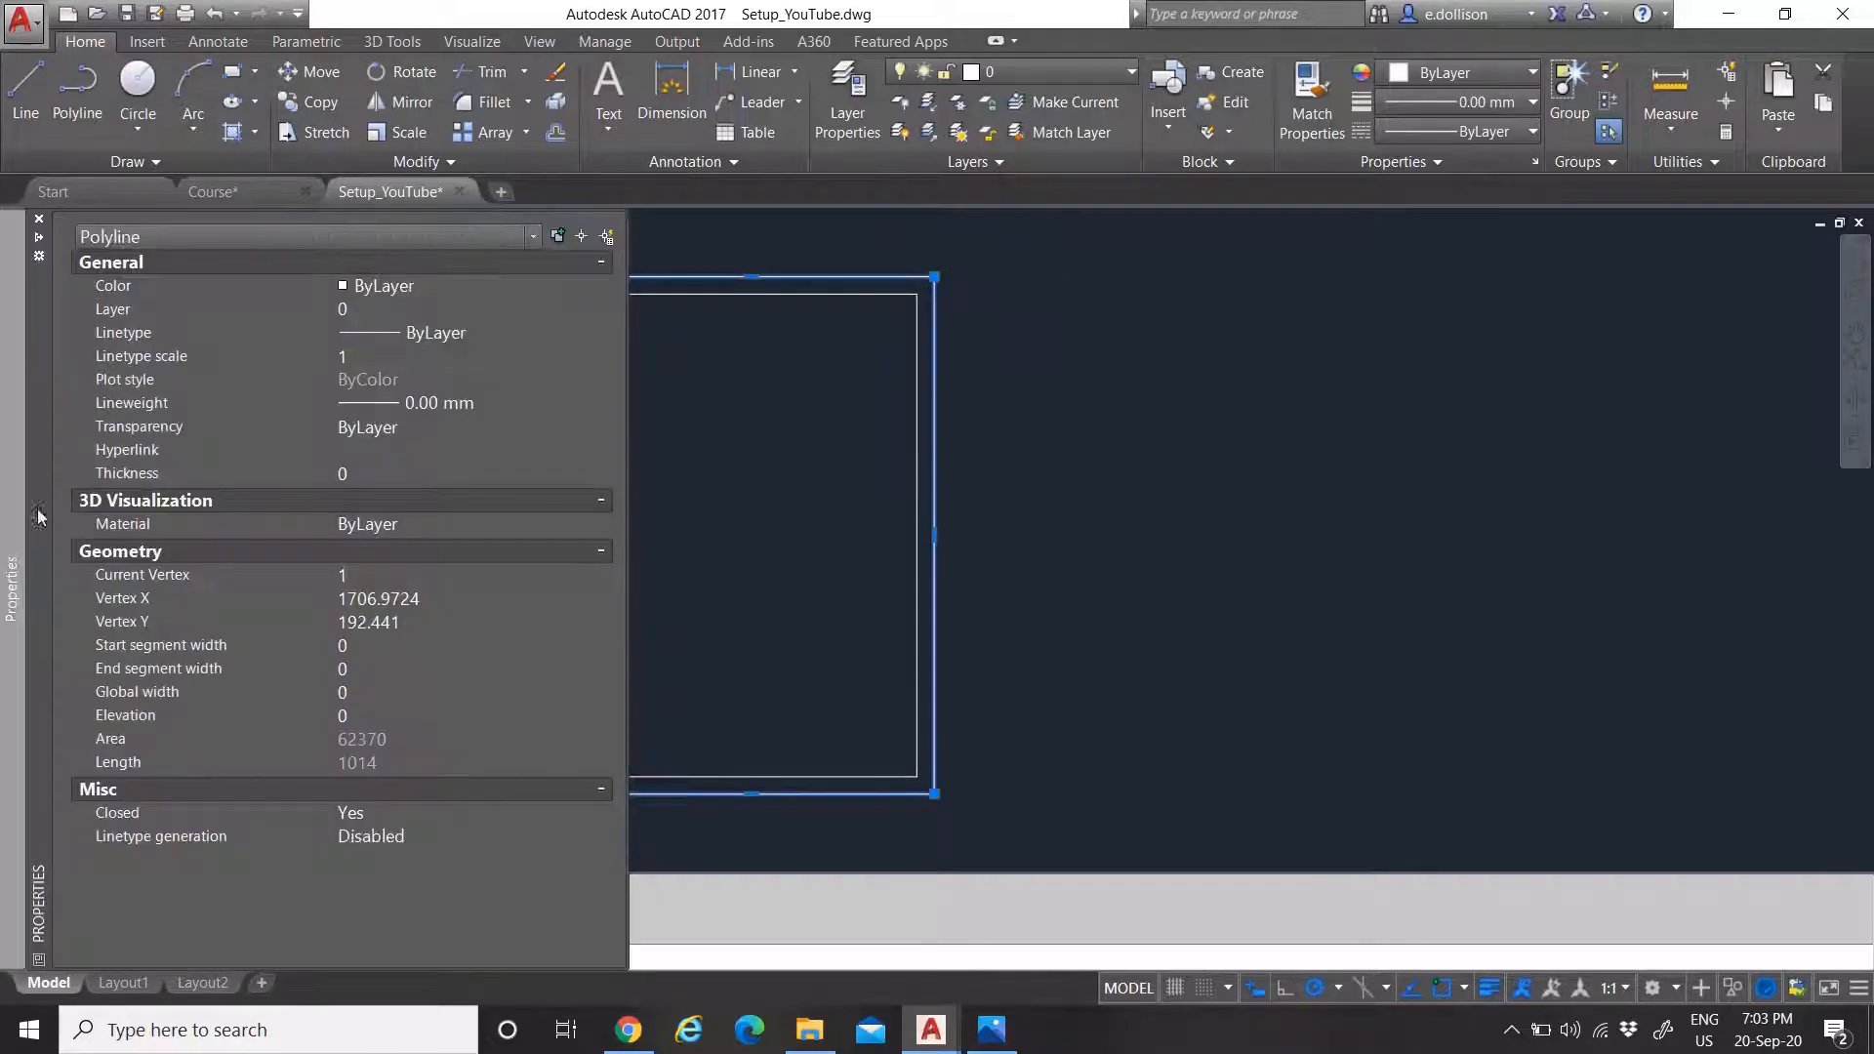
pyautogui.hotkey('ctrl', '1')
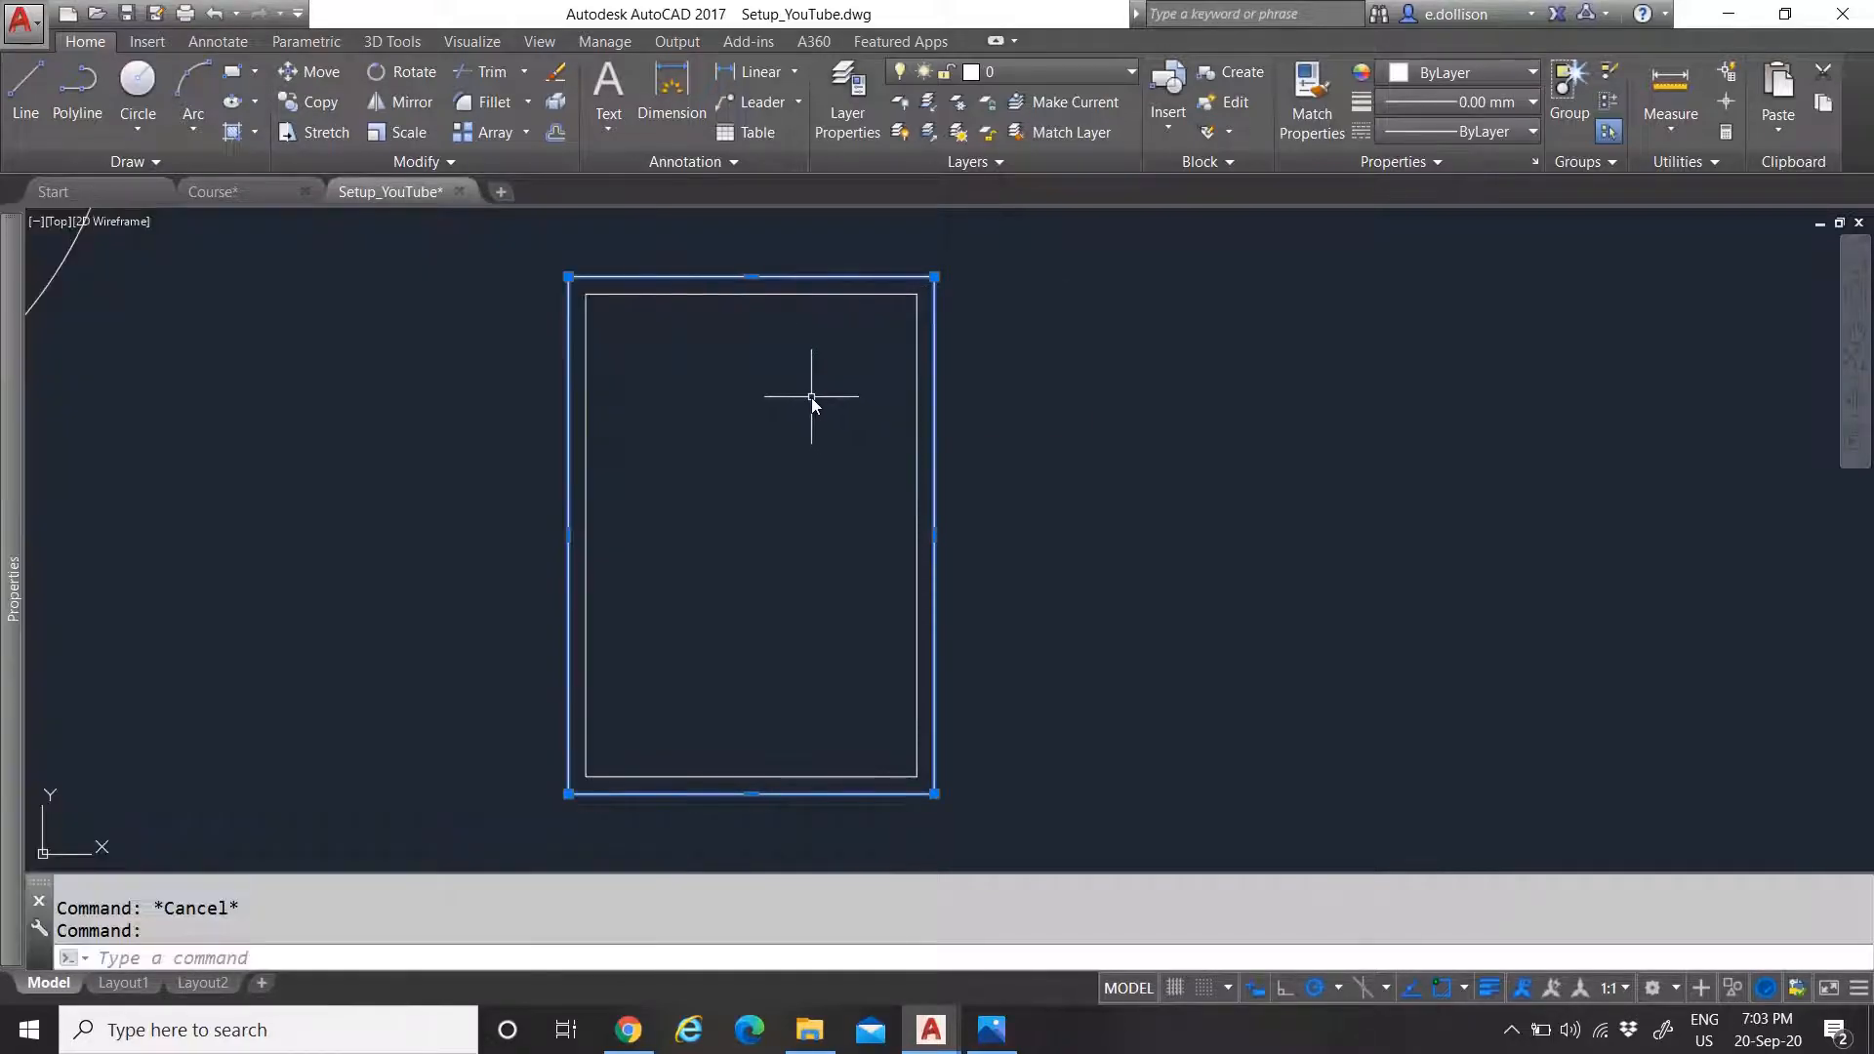
pyautogui.press('Escape')
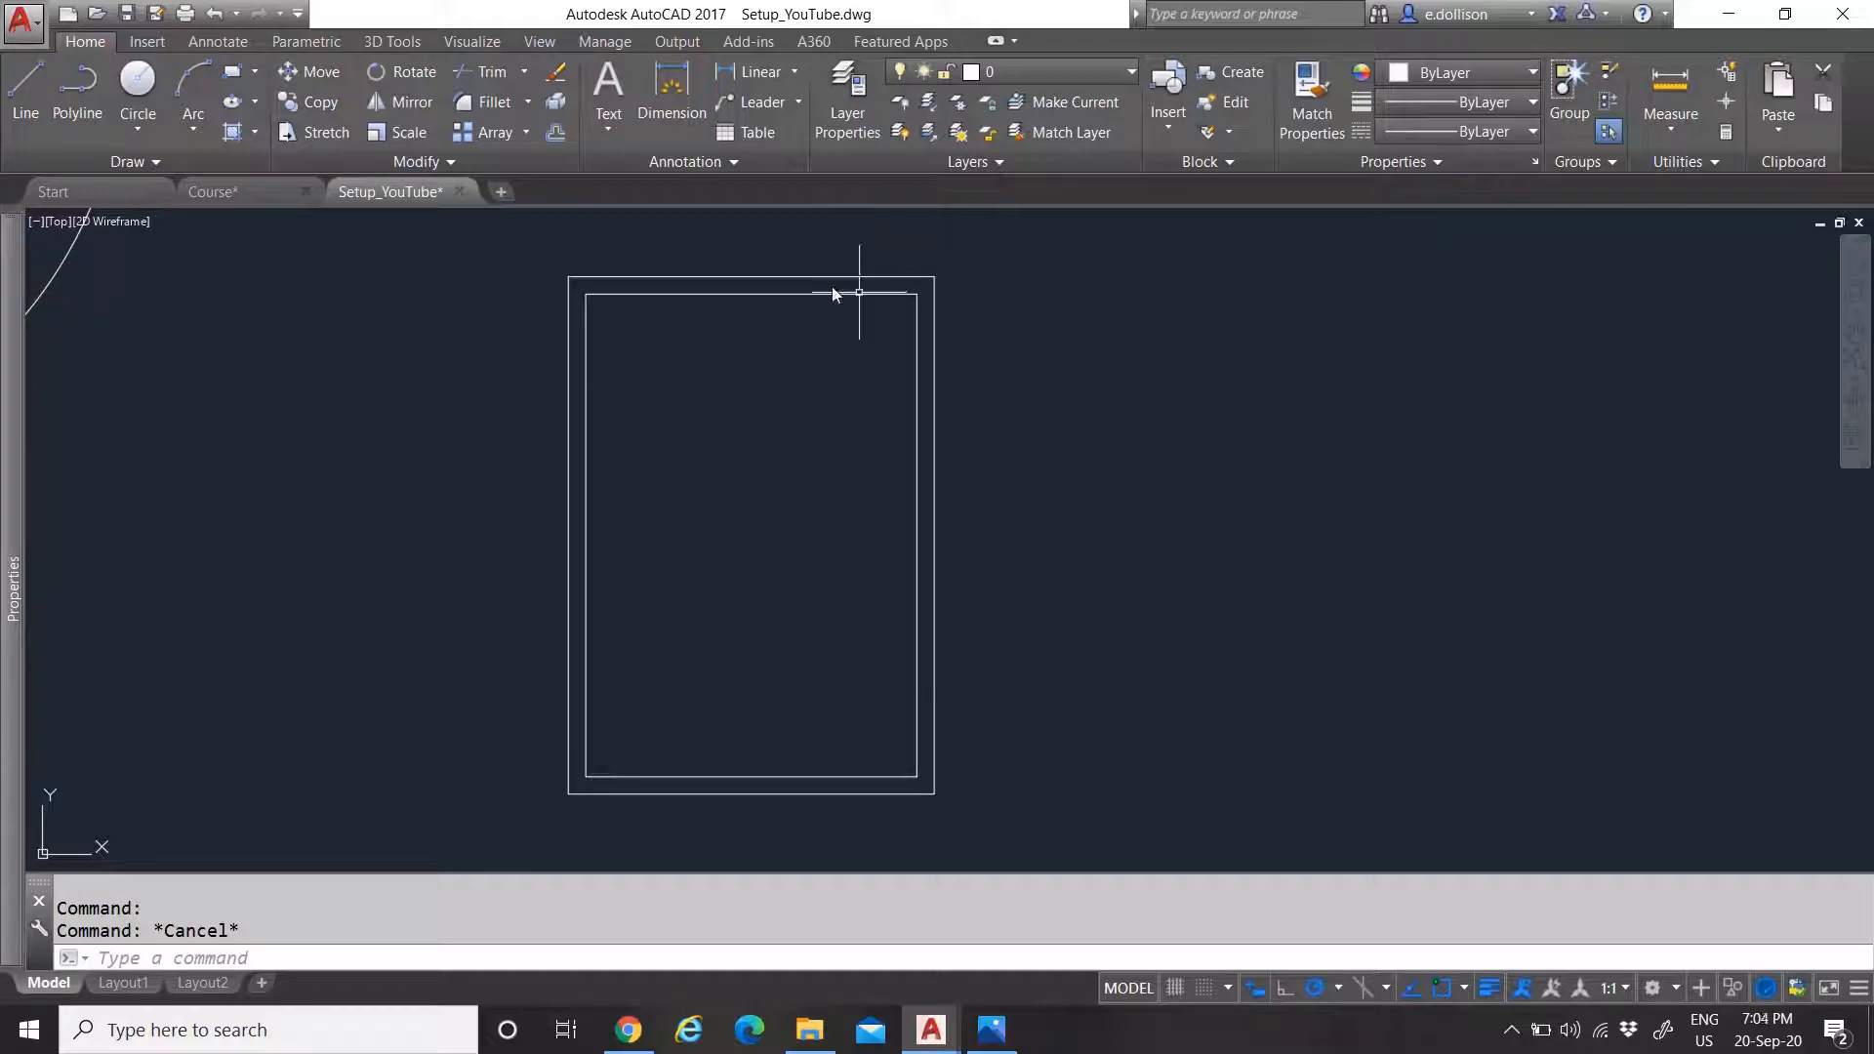
# Convert both rectangles into a block named Border_A4 with its base point at the outer rectangle's lower-right corner
pyautogui.click(979, 814)
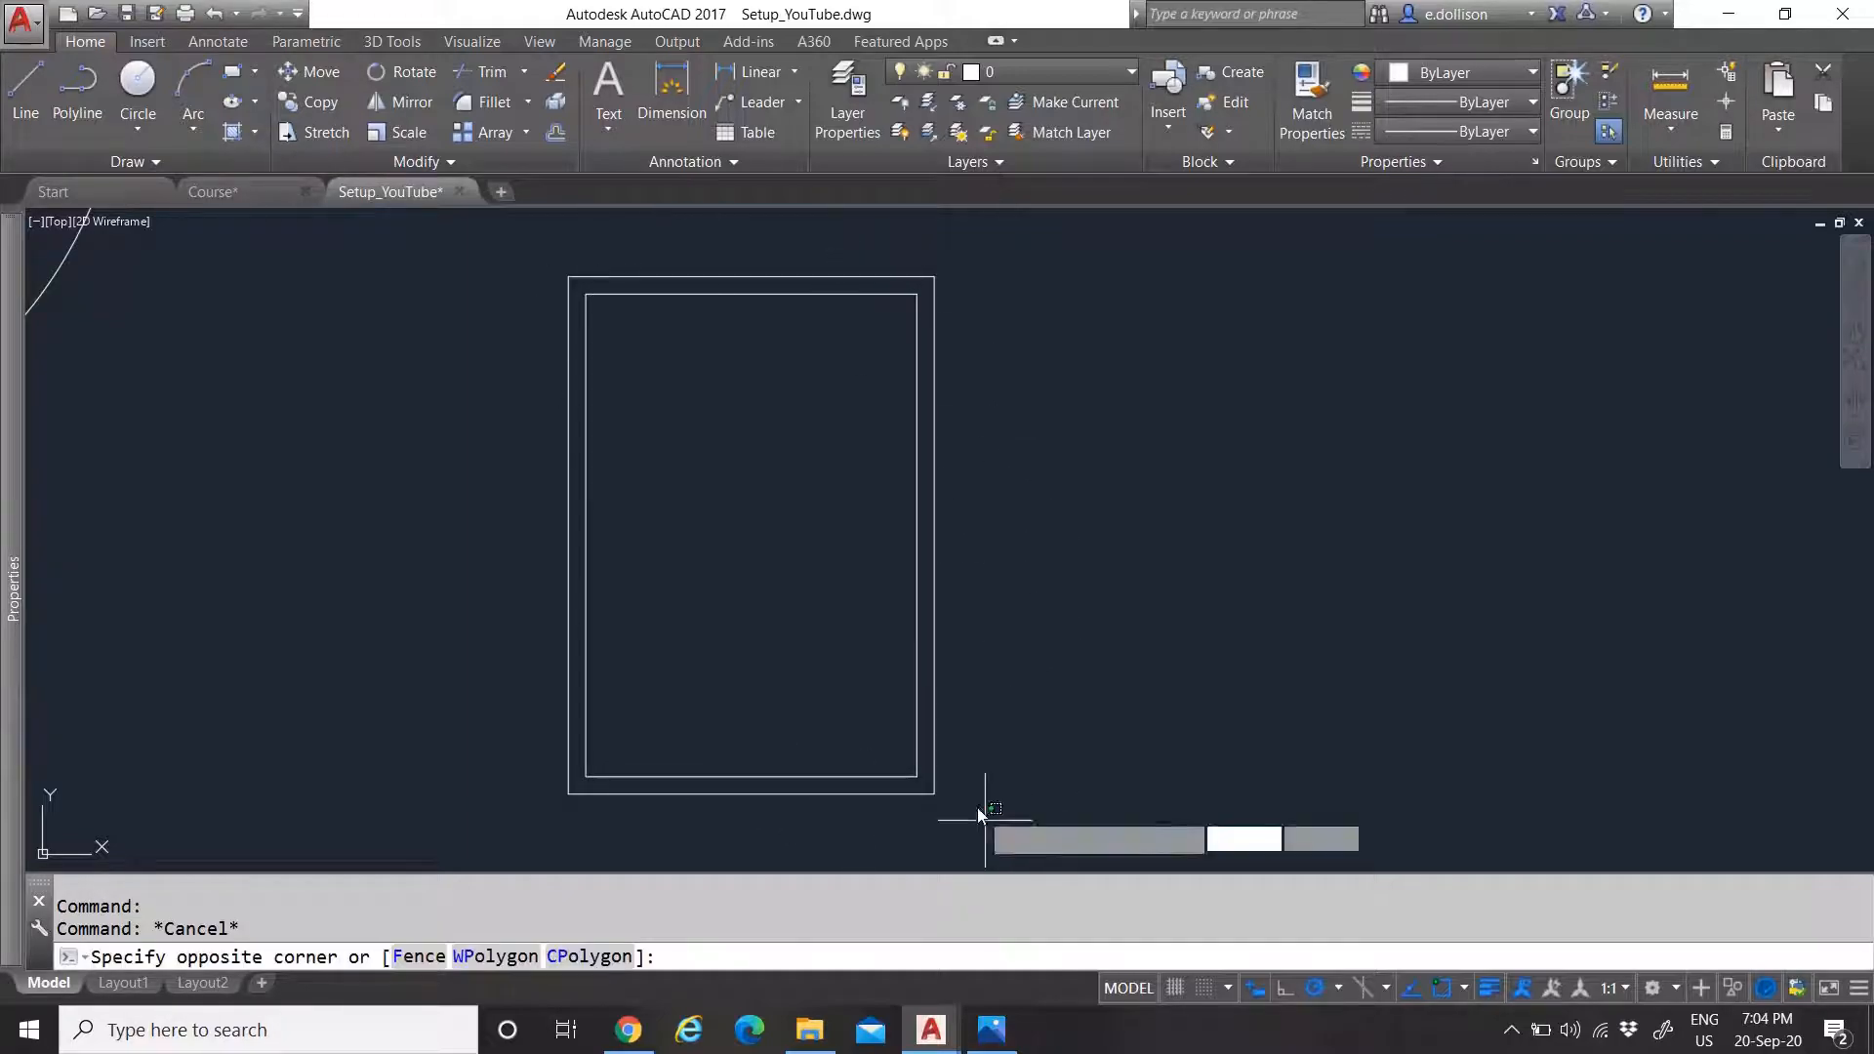
pyautogui.click(846, 682)
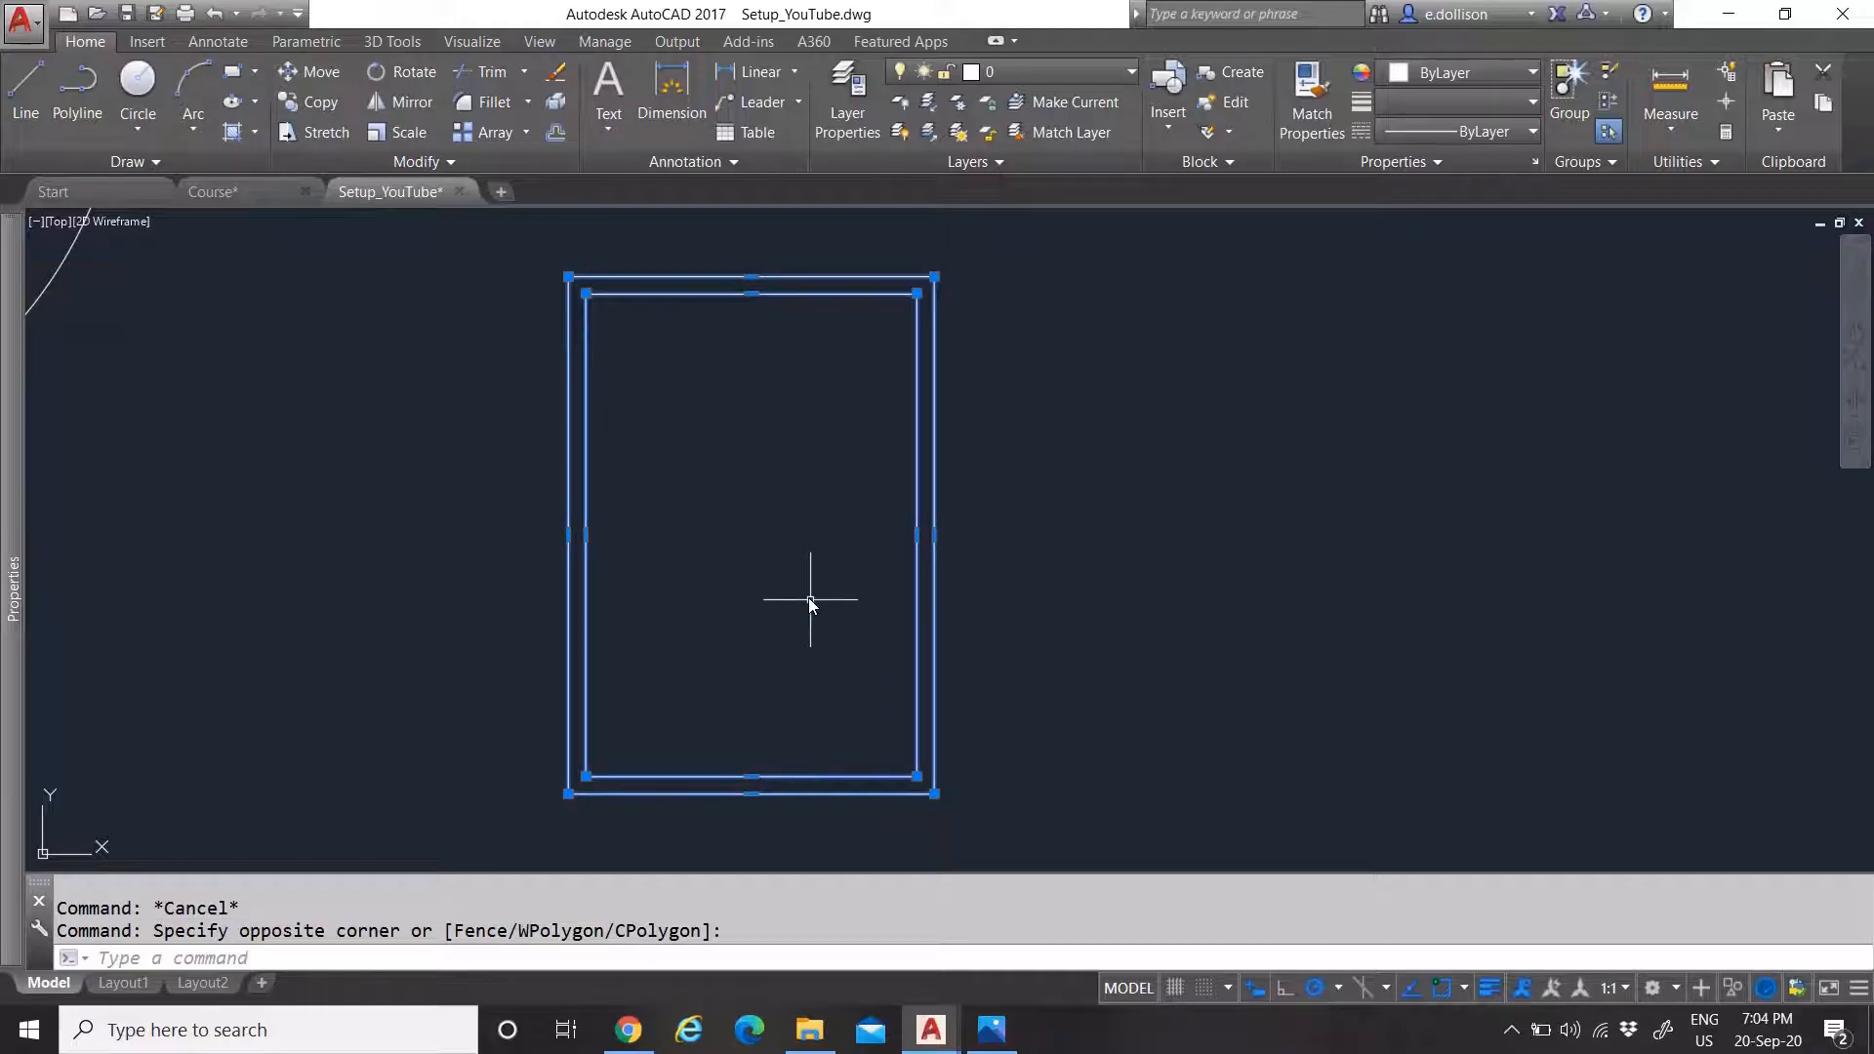
pyautogui.write('BLOCK')
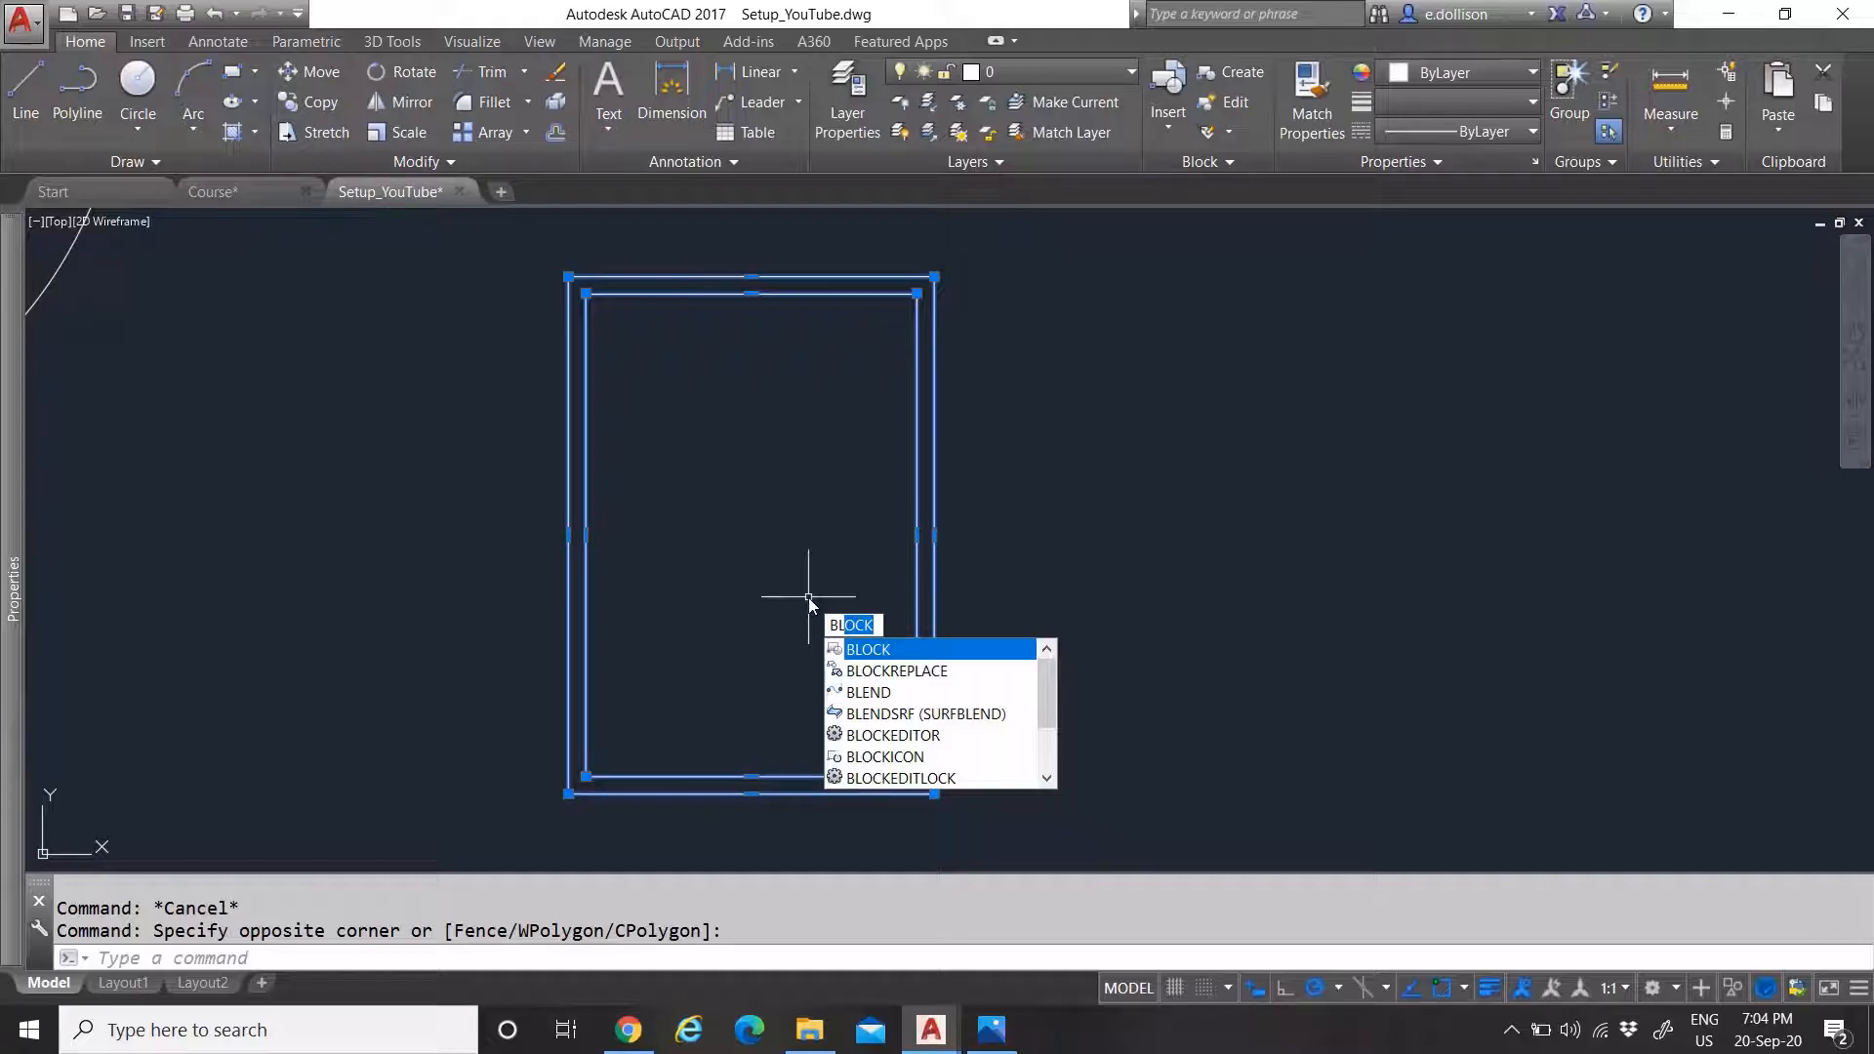
pyautogui.press('Return')
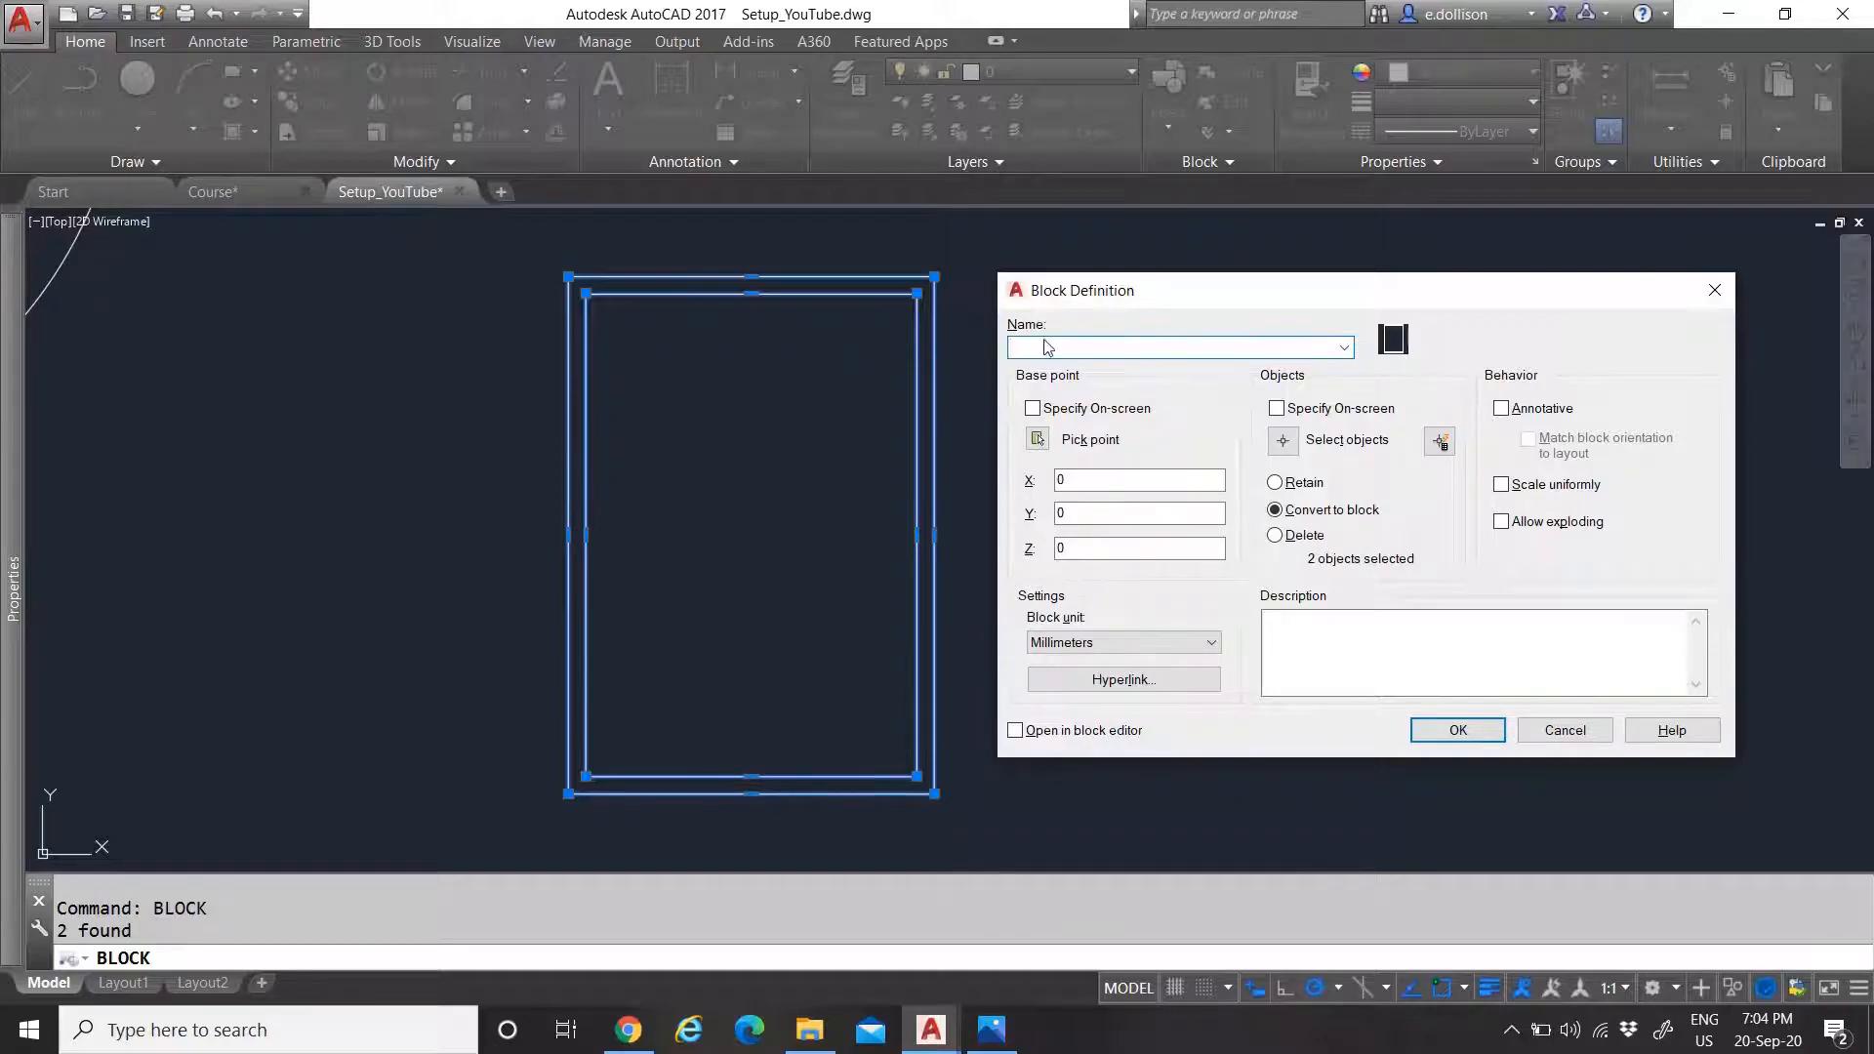
pyautogui.write('Border_A4')
pyautogui.click(1038, 441)
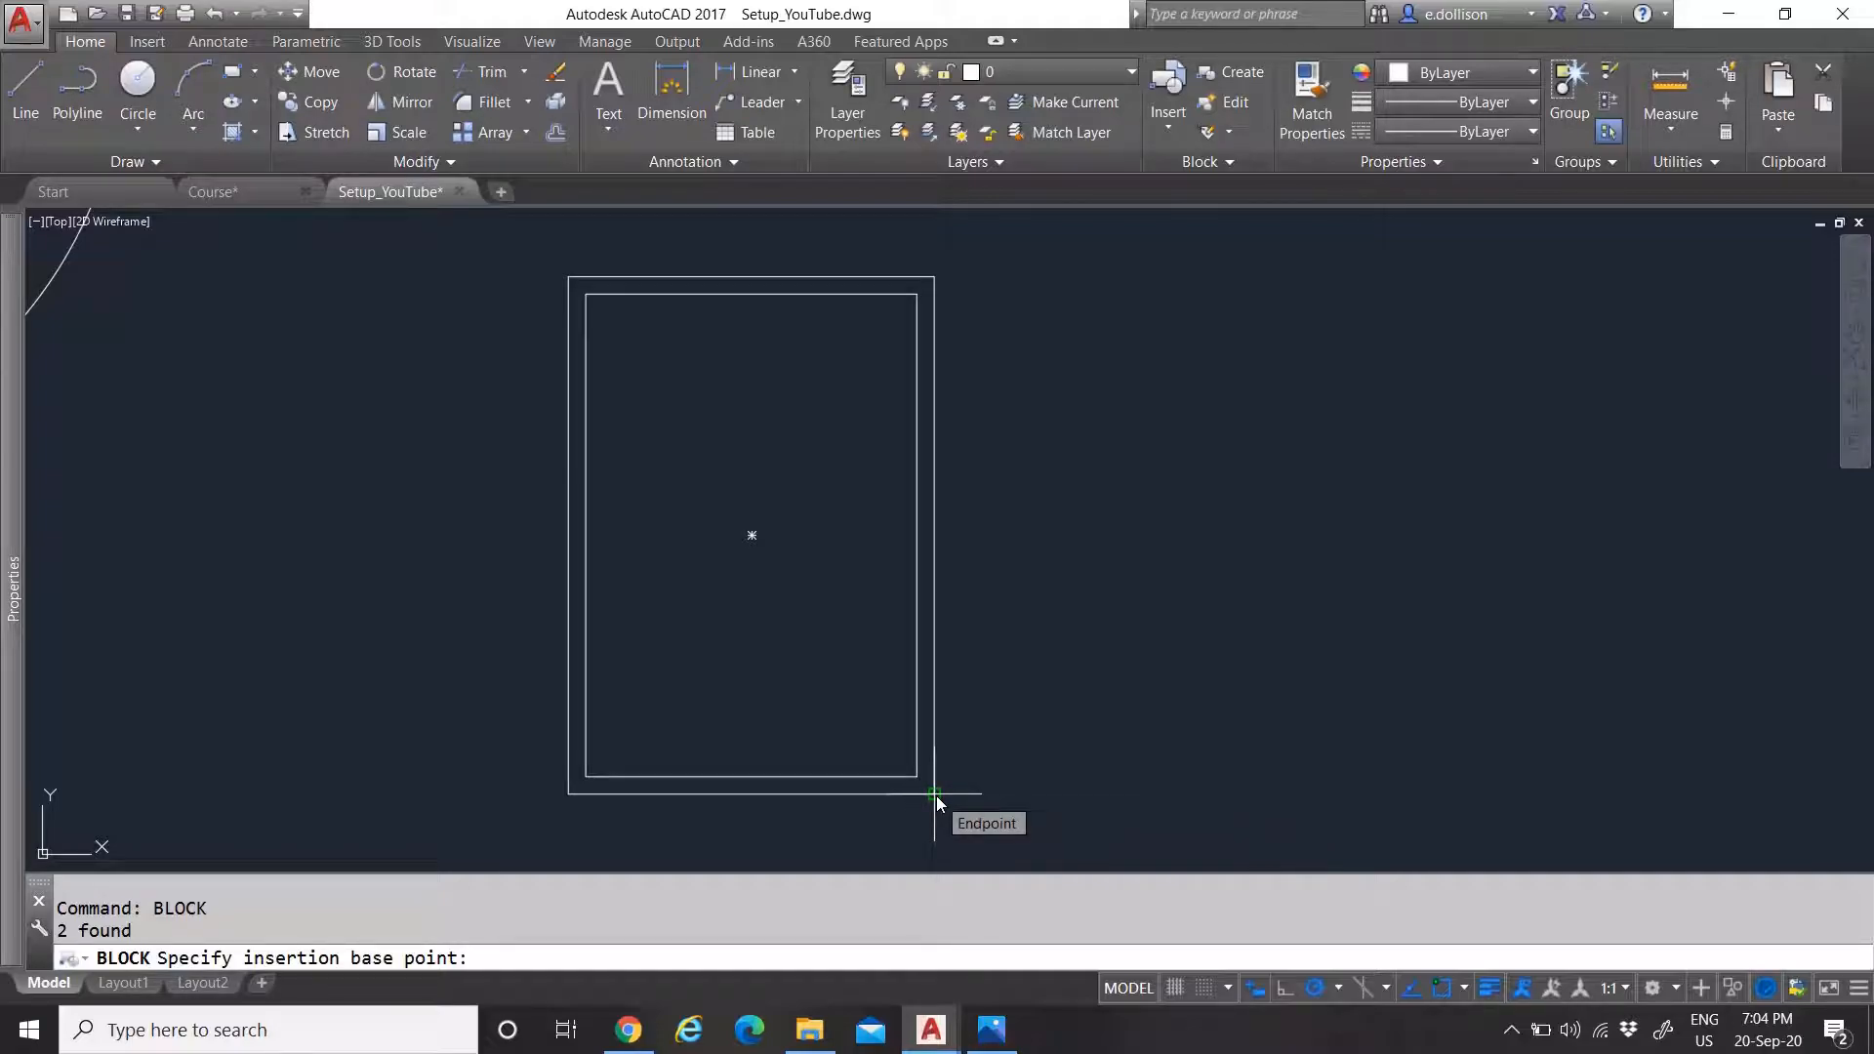
pyautogui.click(935, 794)
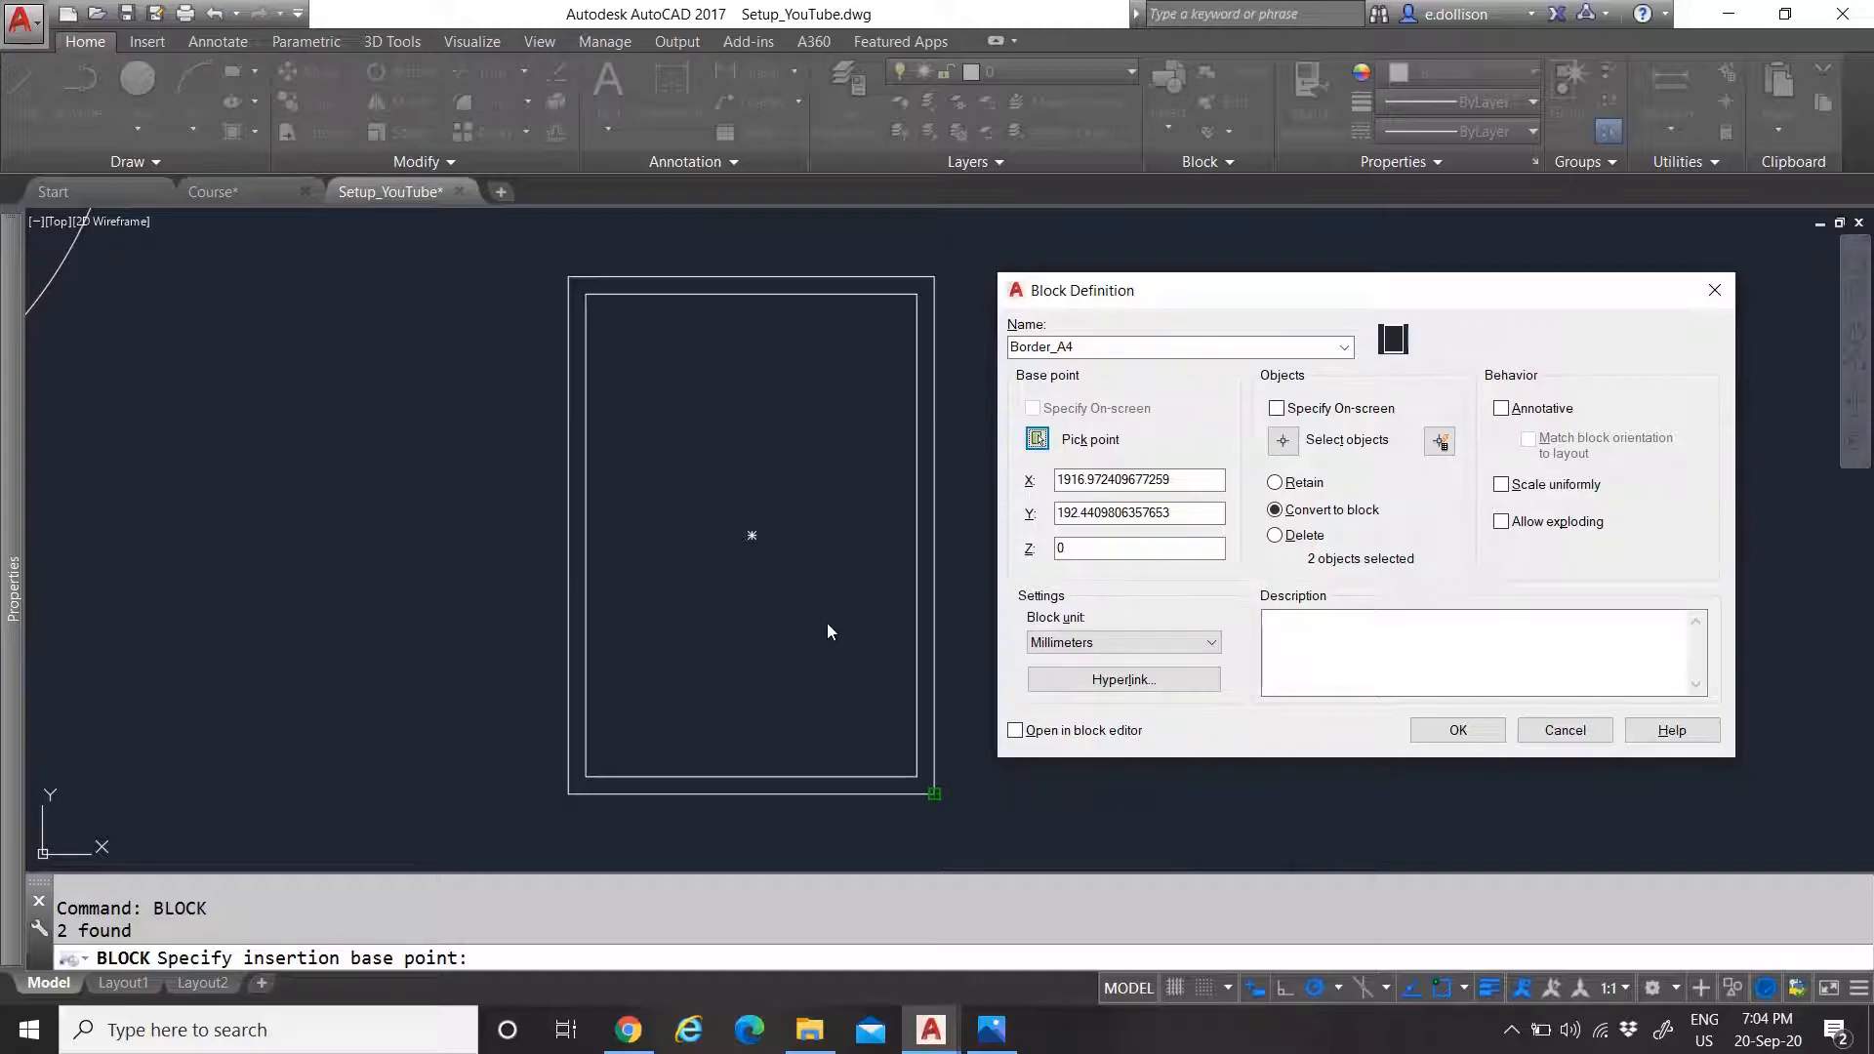
pyautogui.click(1459, 731)
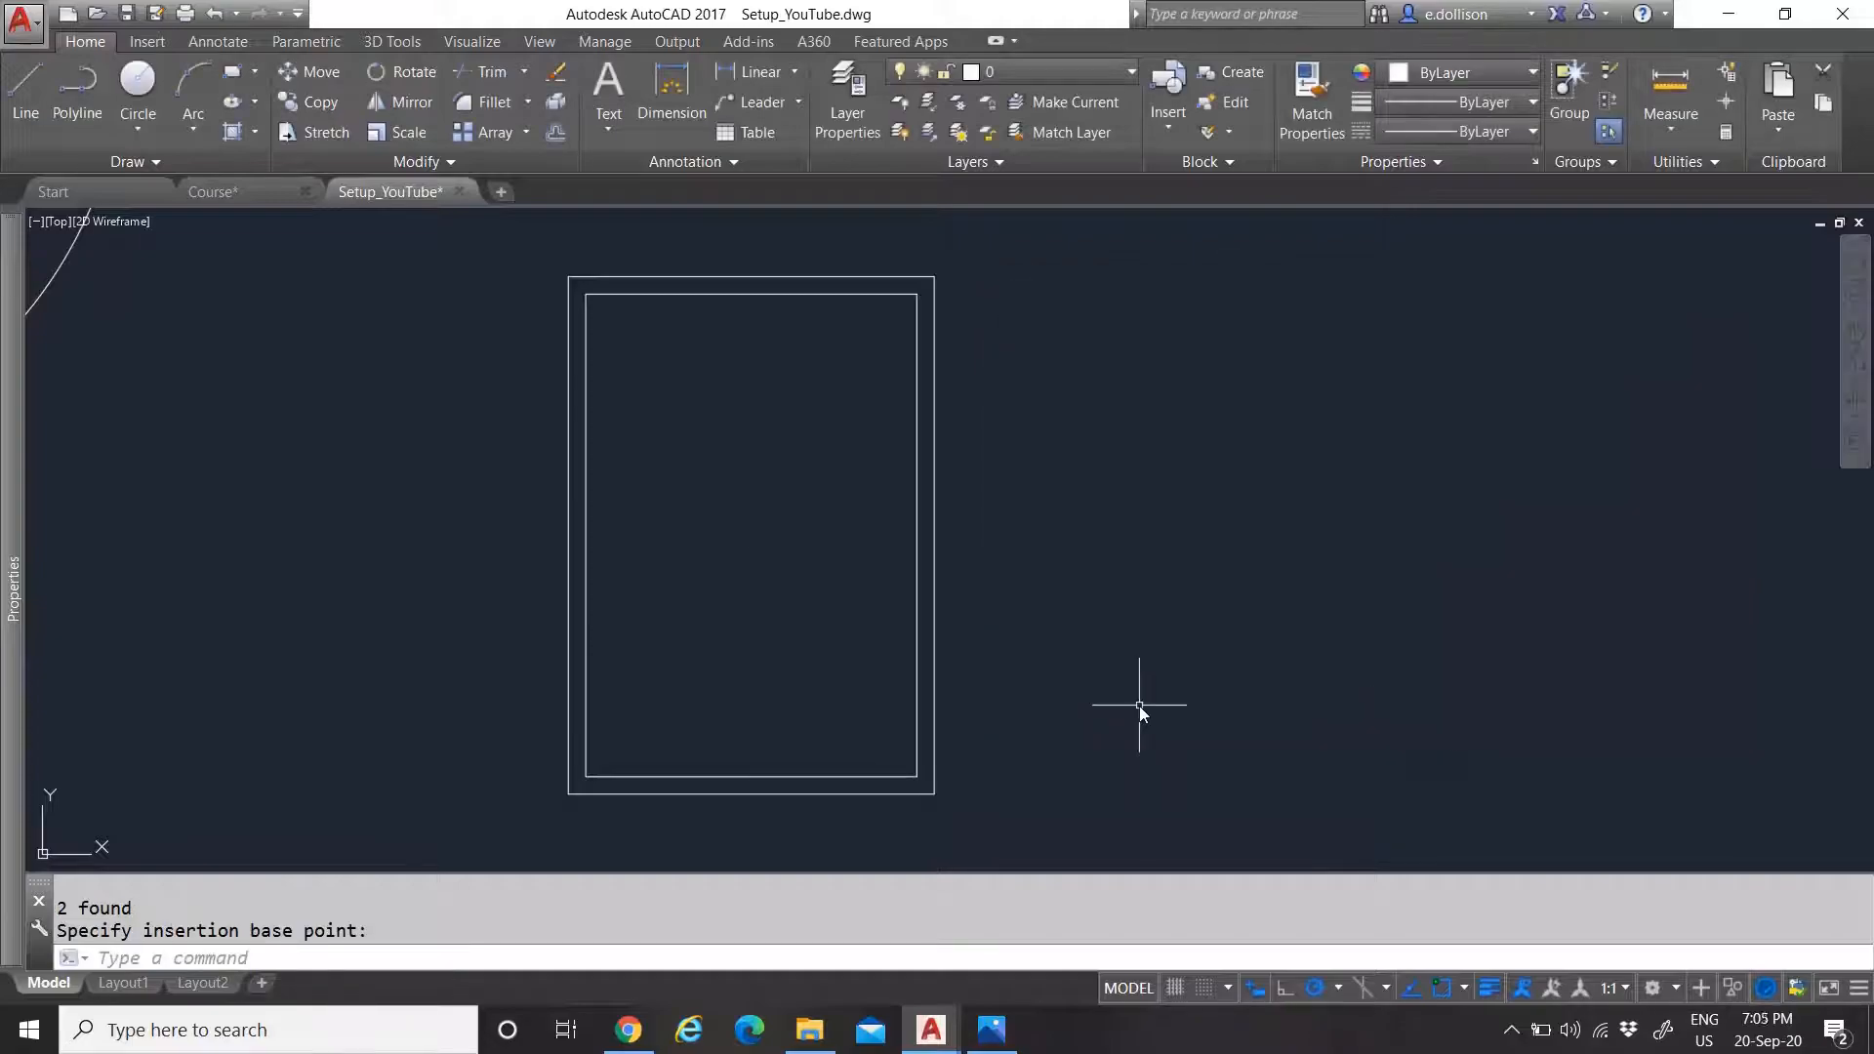
# Assign the Border_A4 block to the Border layer
pyautogui.click(931, 791)
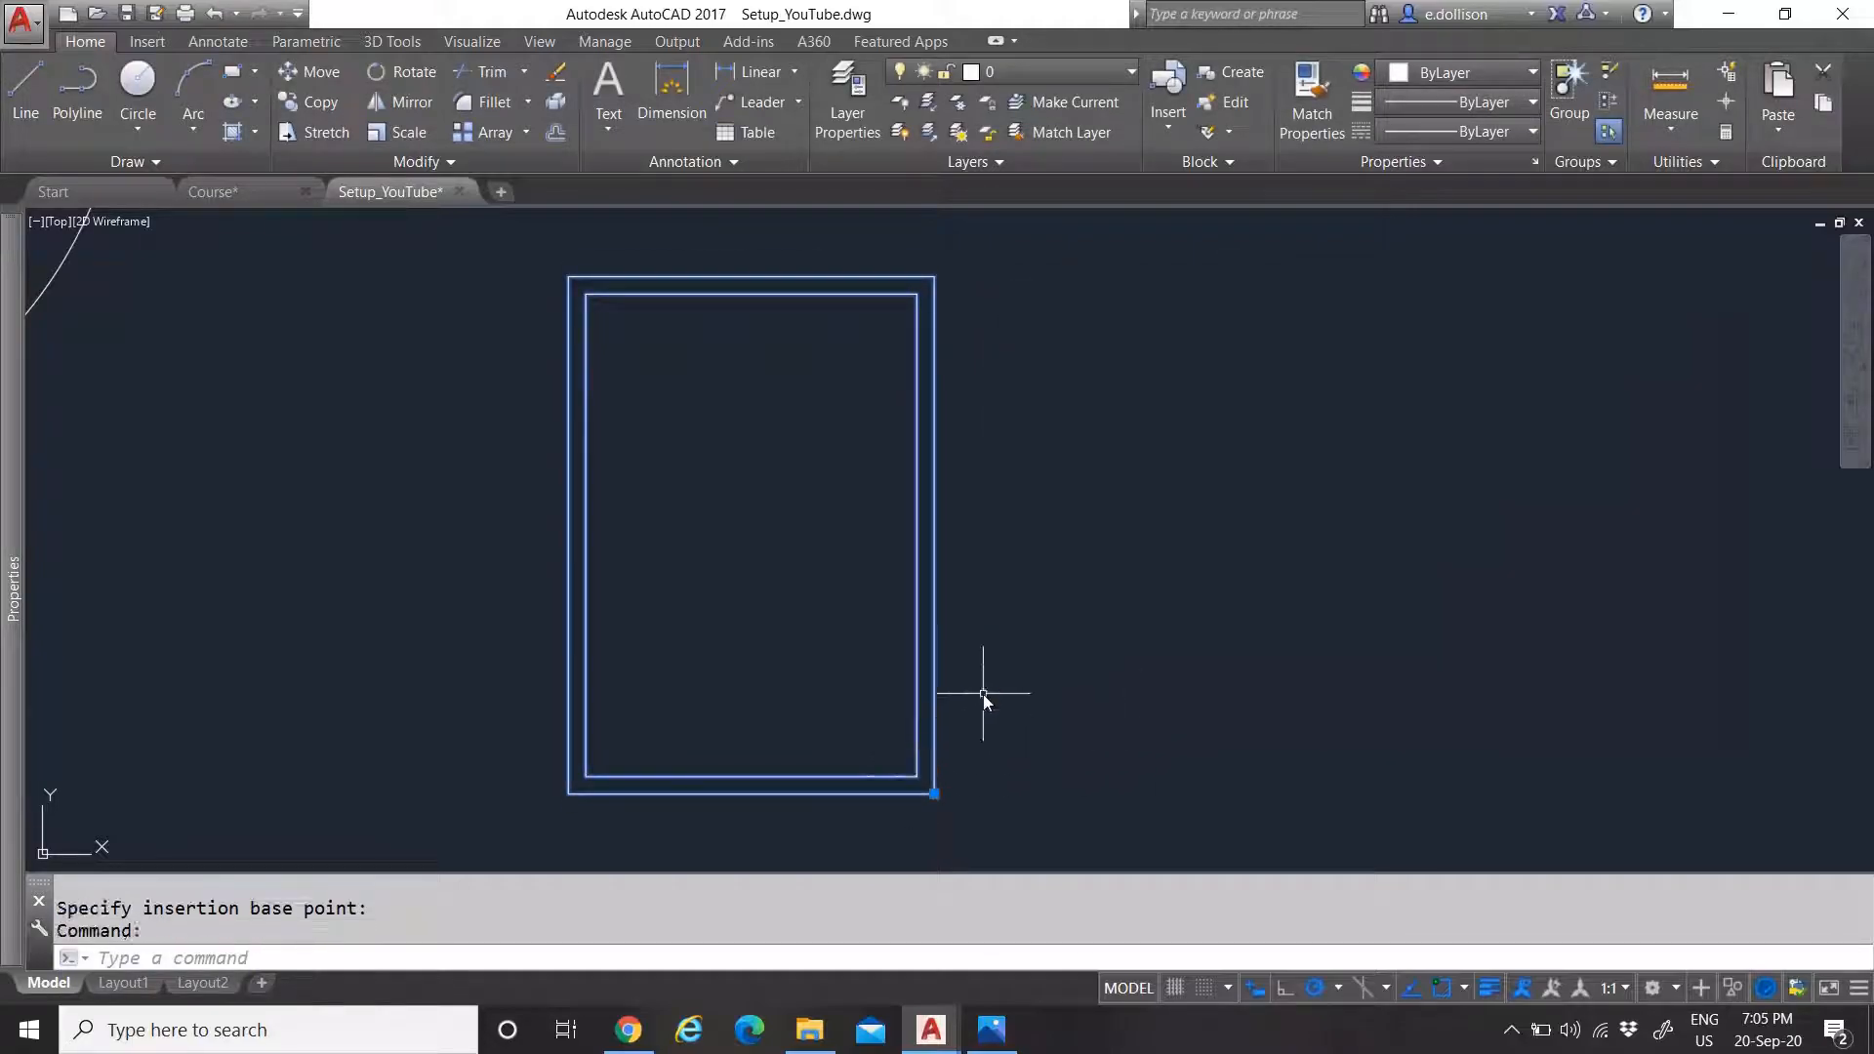
pyautogui.moveTo(8, 695)
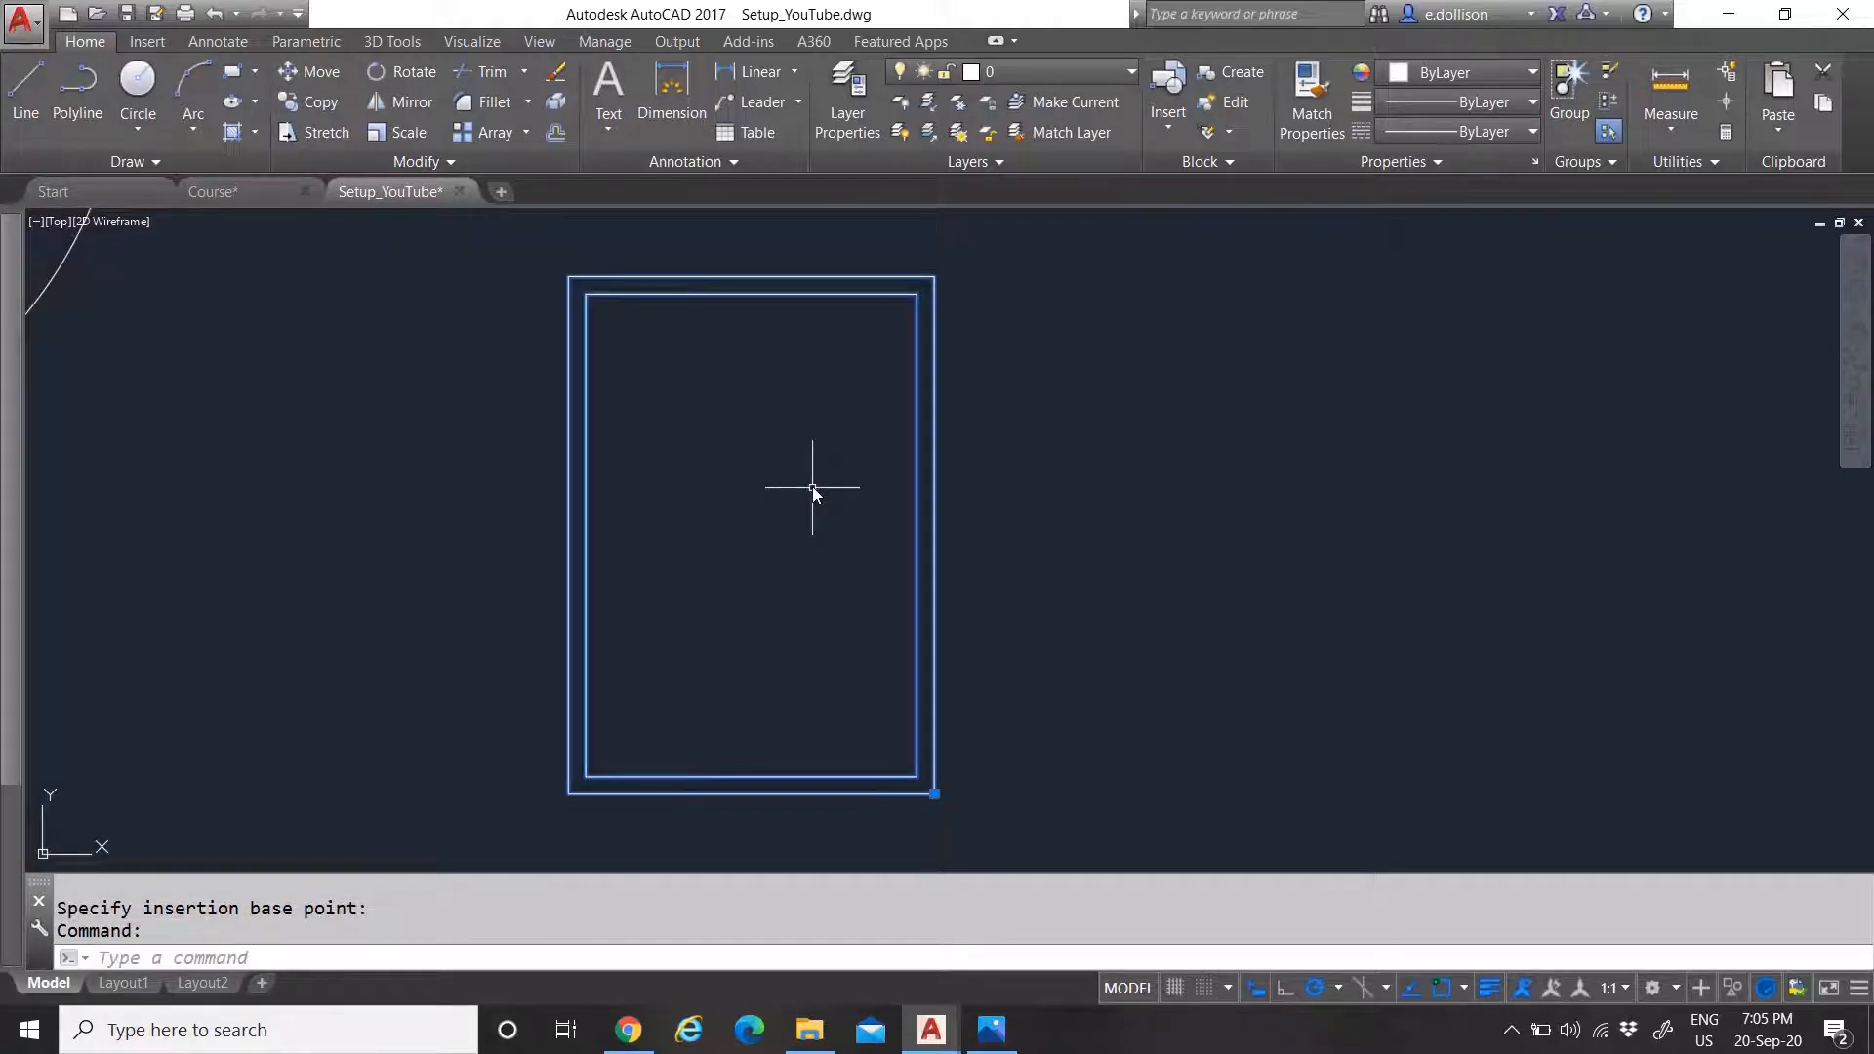
pyautogui.click(1019, 74)
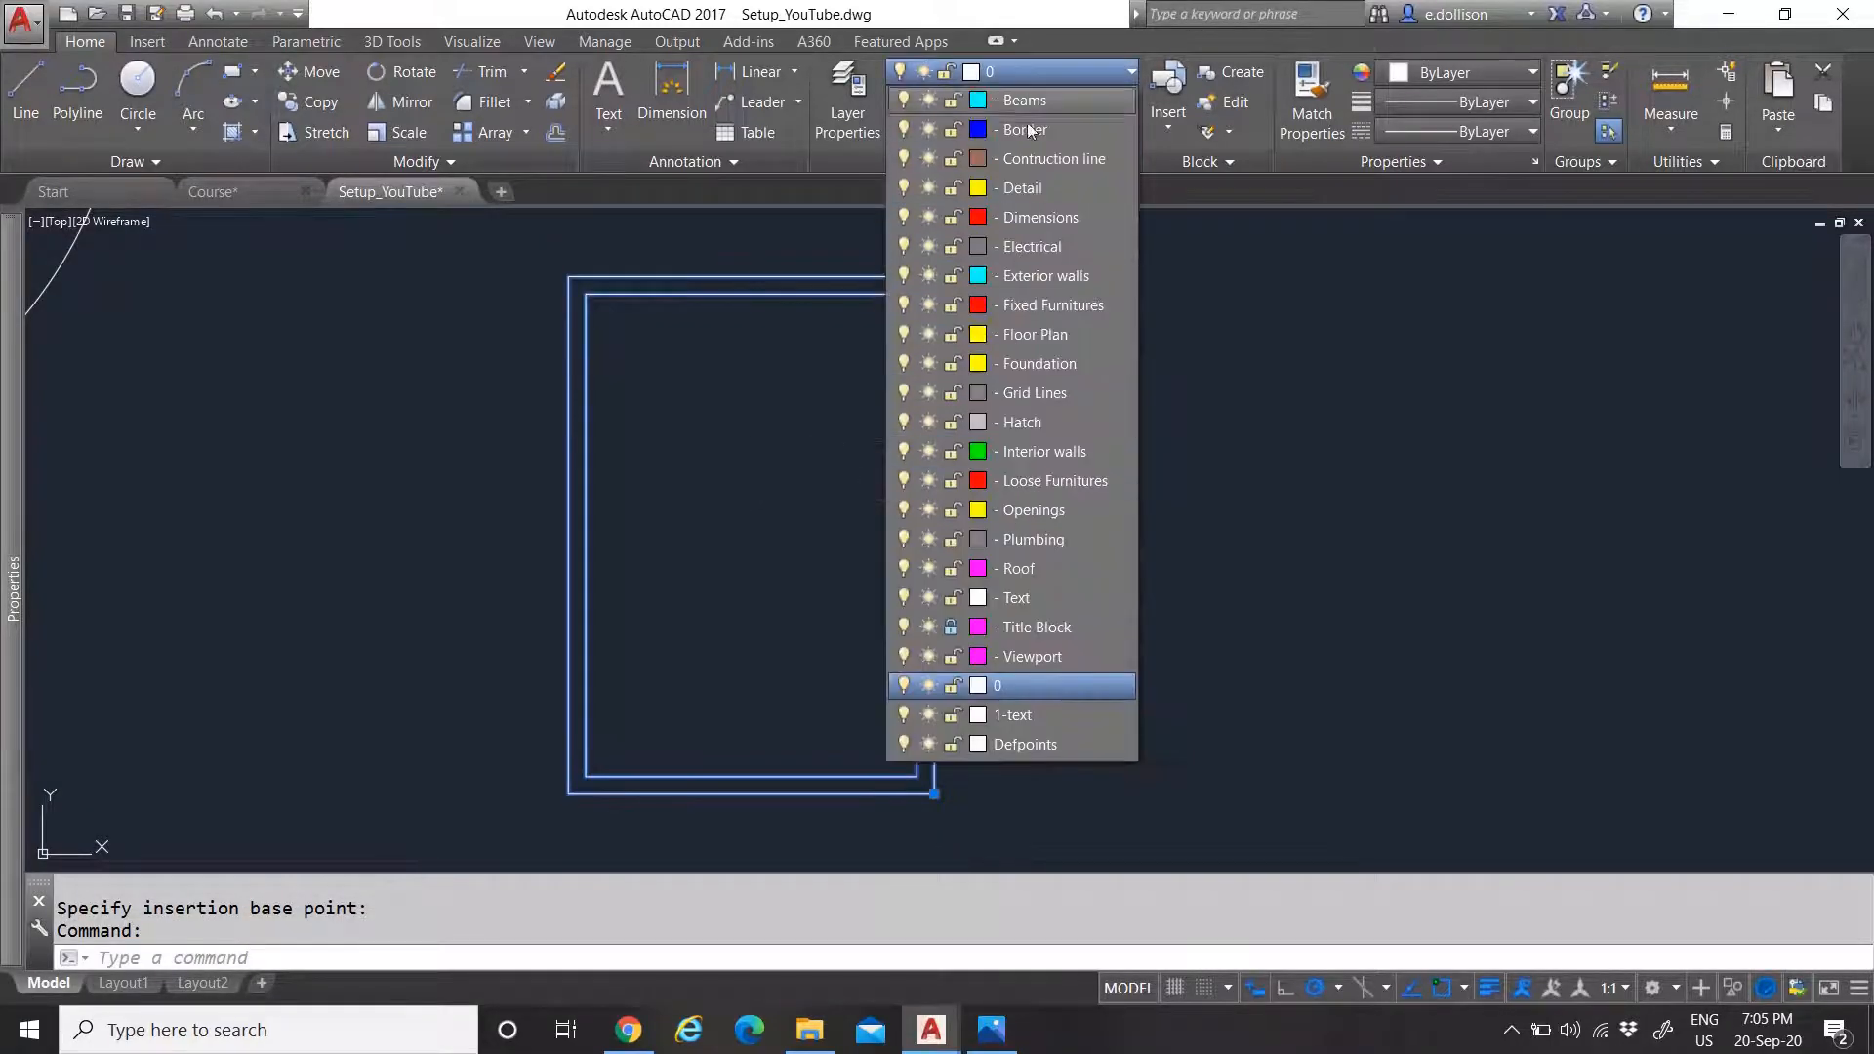
pyautogui.click(1035, 125)
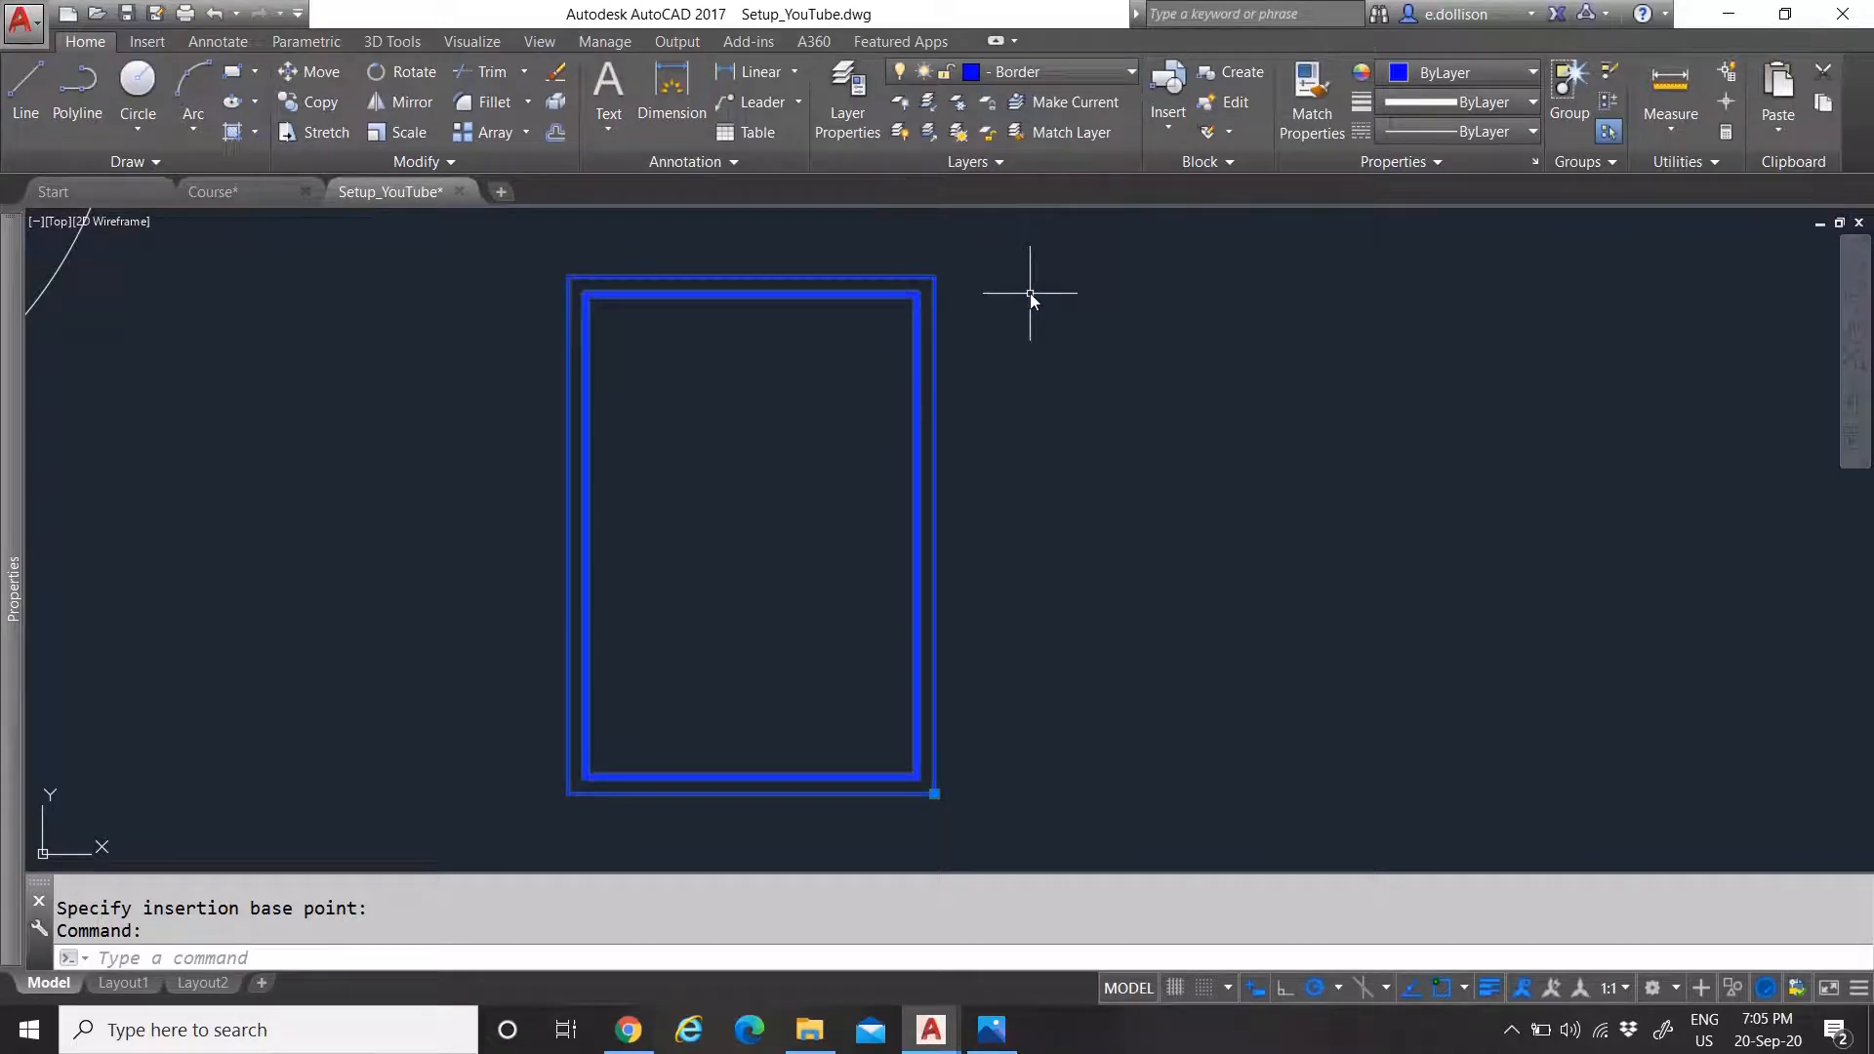
# Deselect the Border_A4 block and examine its outer and inner frame line thickness at the upper-right corner
pyautogui.press('Escape')
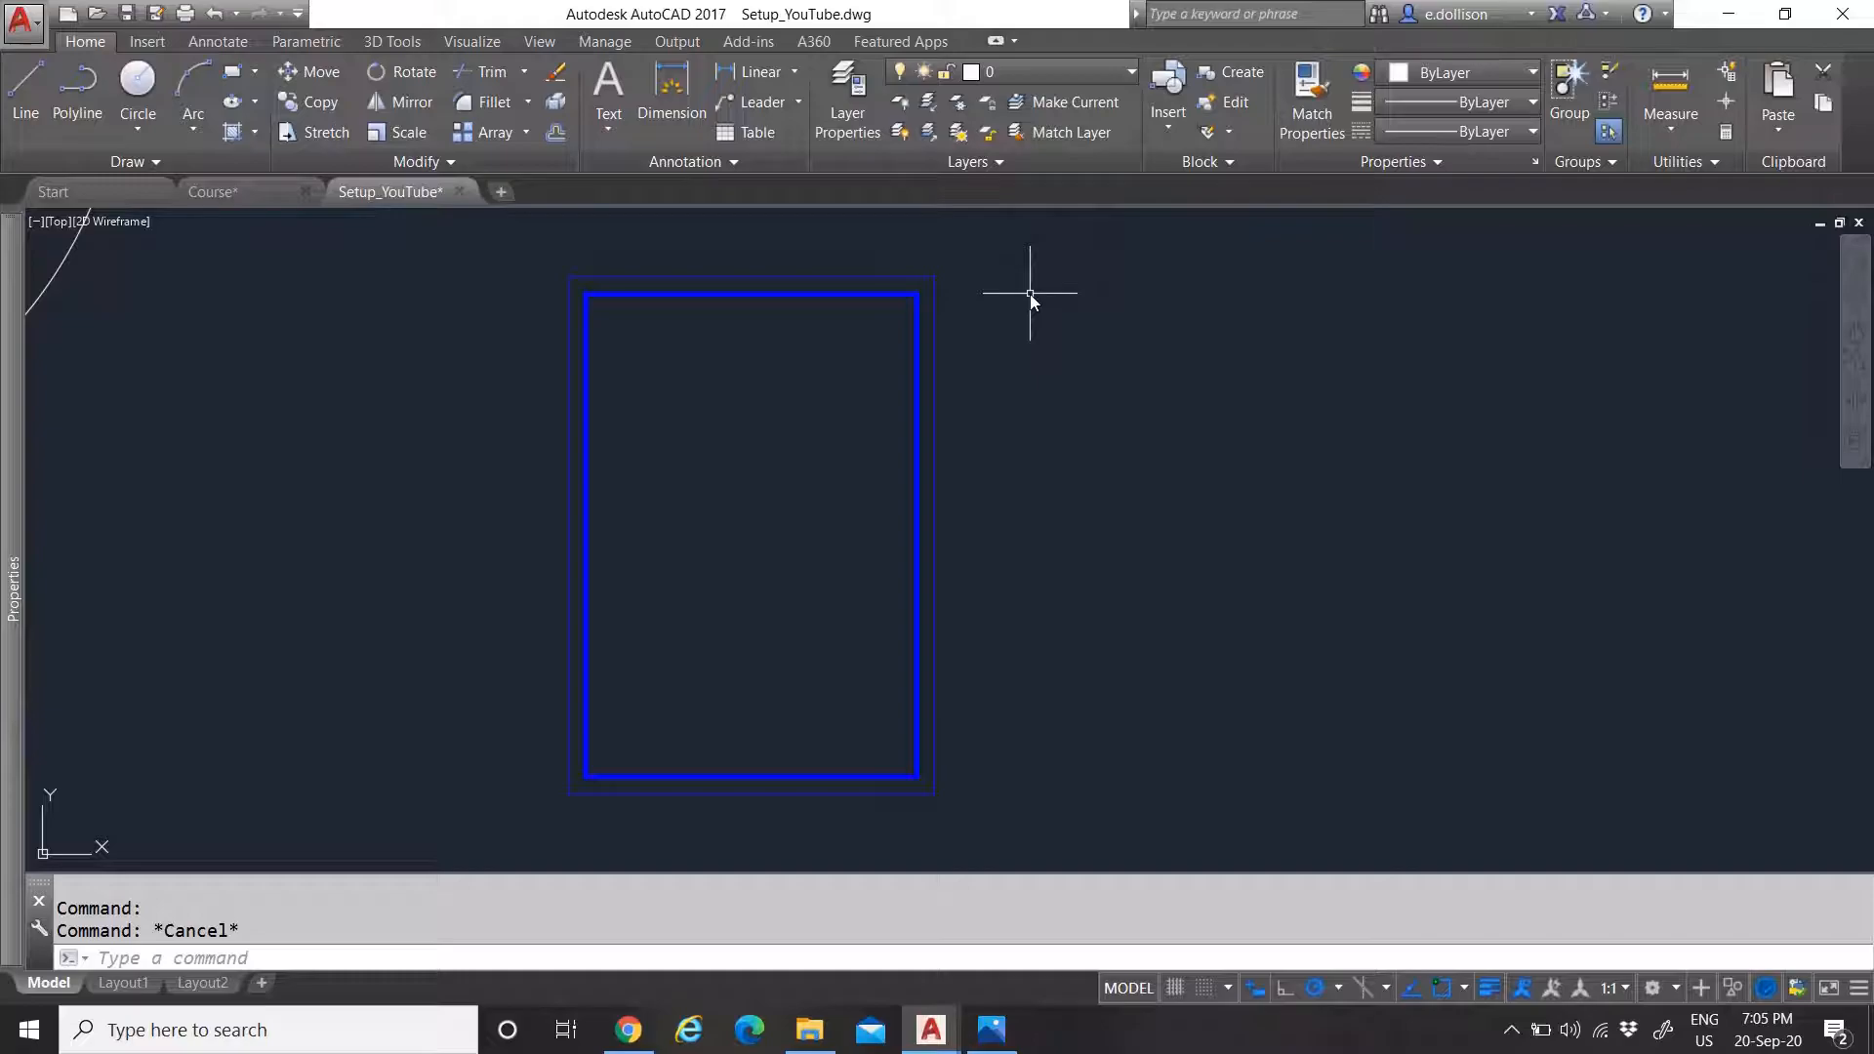
pyautogui.scroll(8, 922, 288)
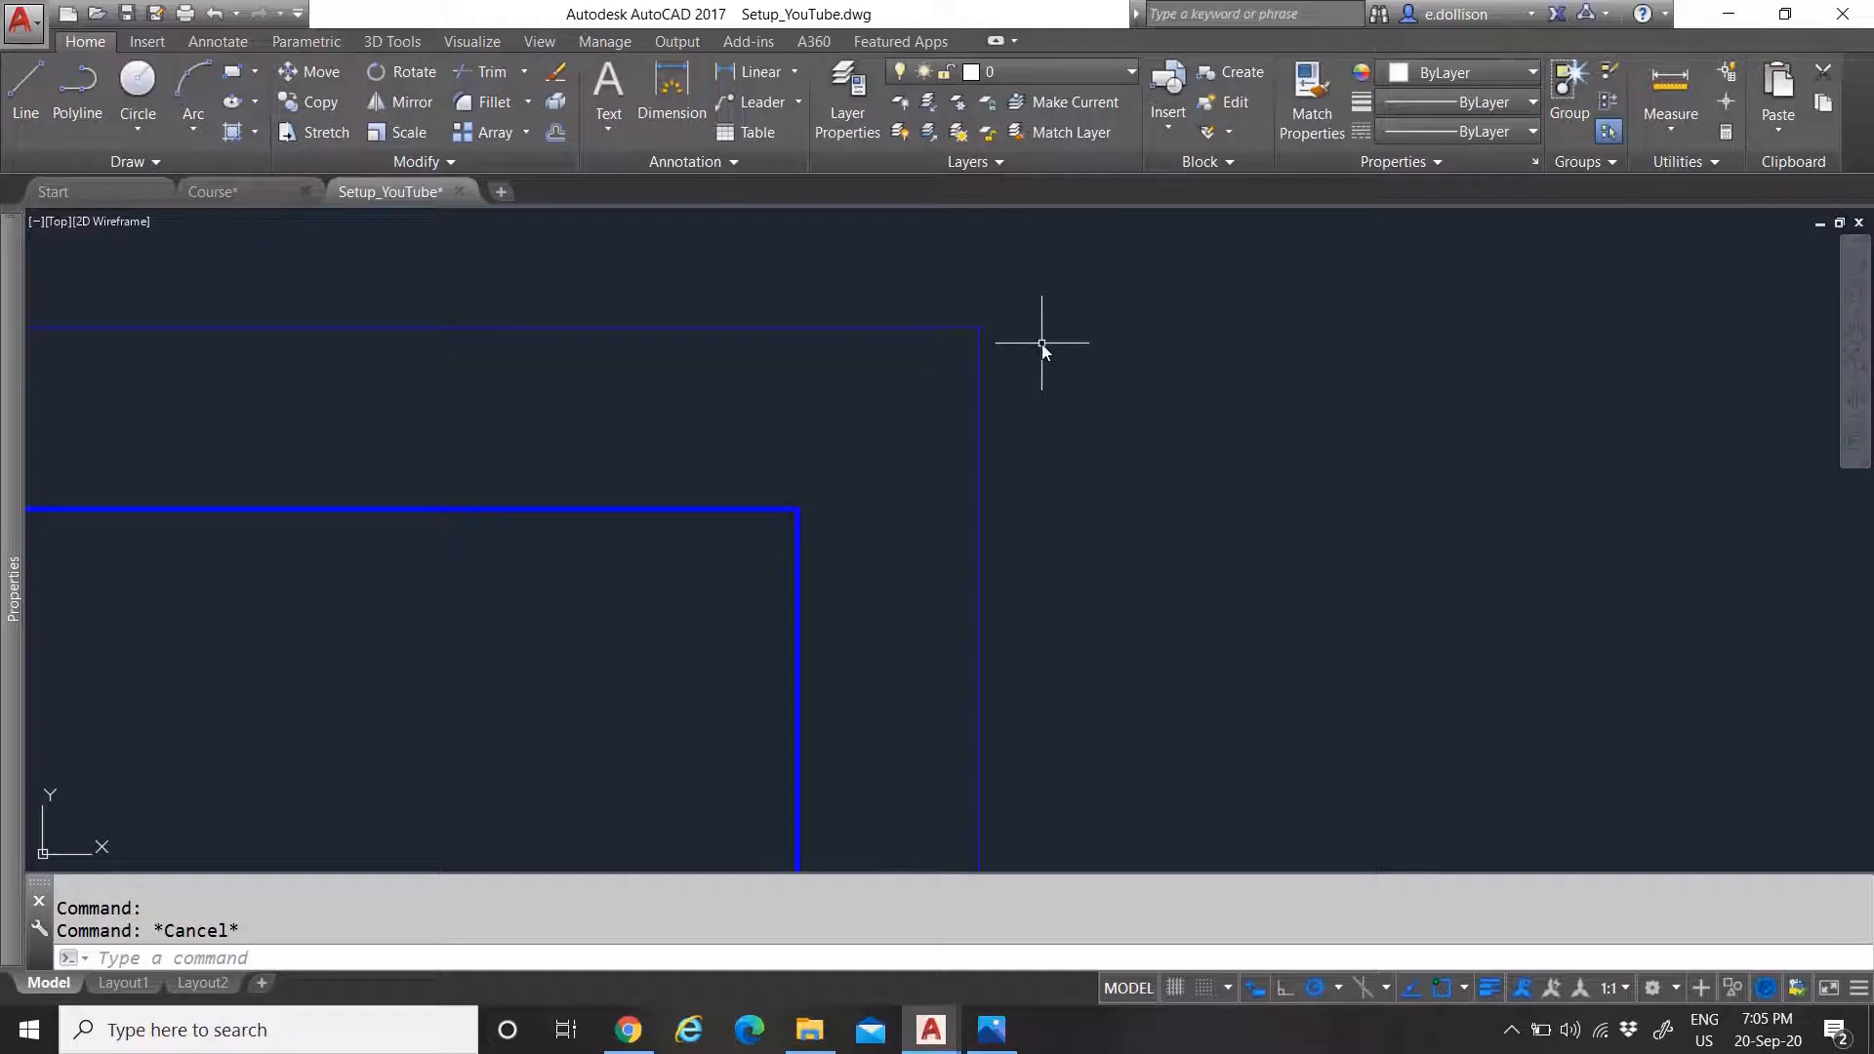
pyautogui.moveTo(8, 400)
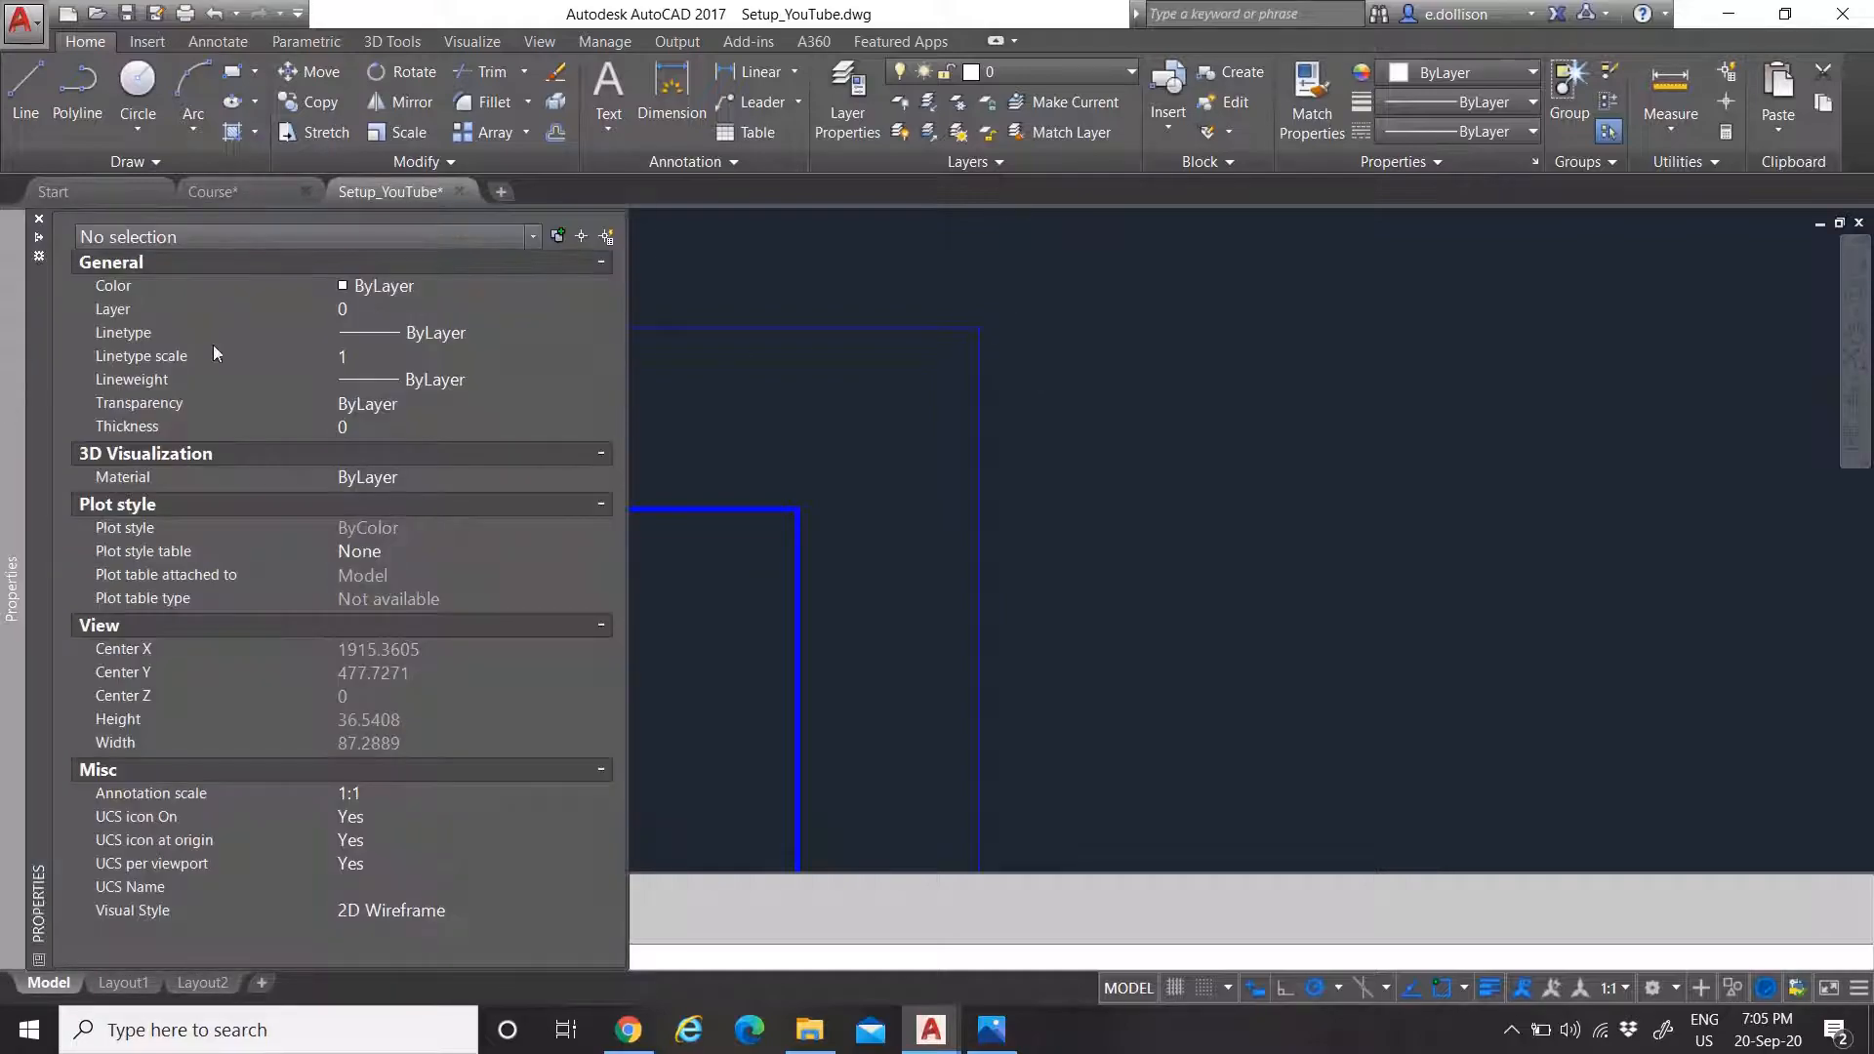
pyautogui.click(976, 388)
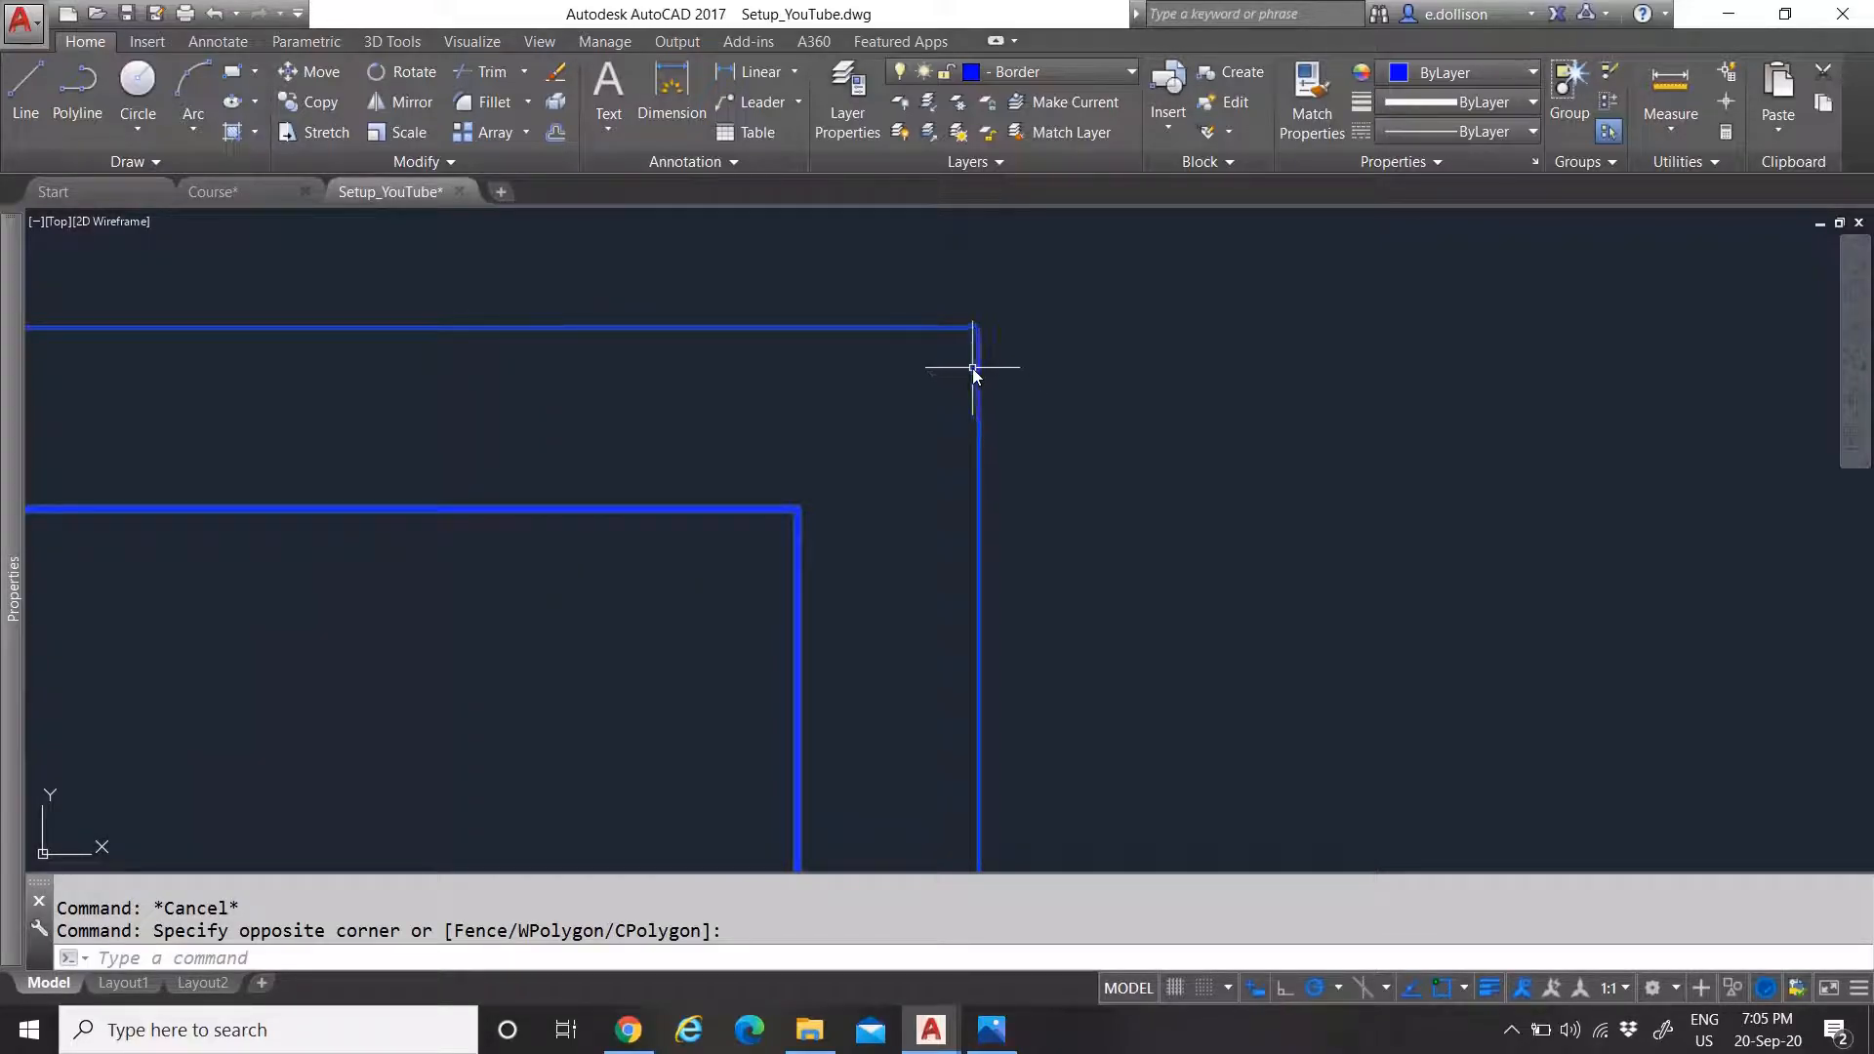
pyautogui.scroll(-3, 958, 353)
pyautogui.scroll(2, 932, 404)
pyautogui.press('Escape')
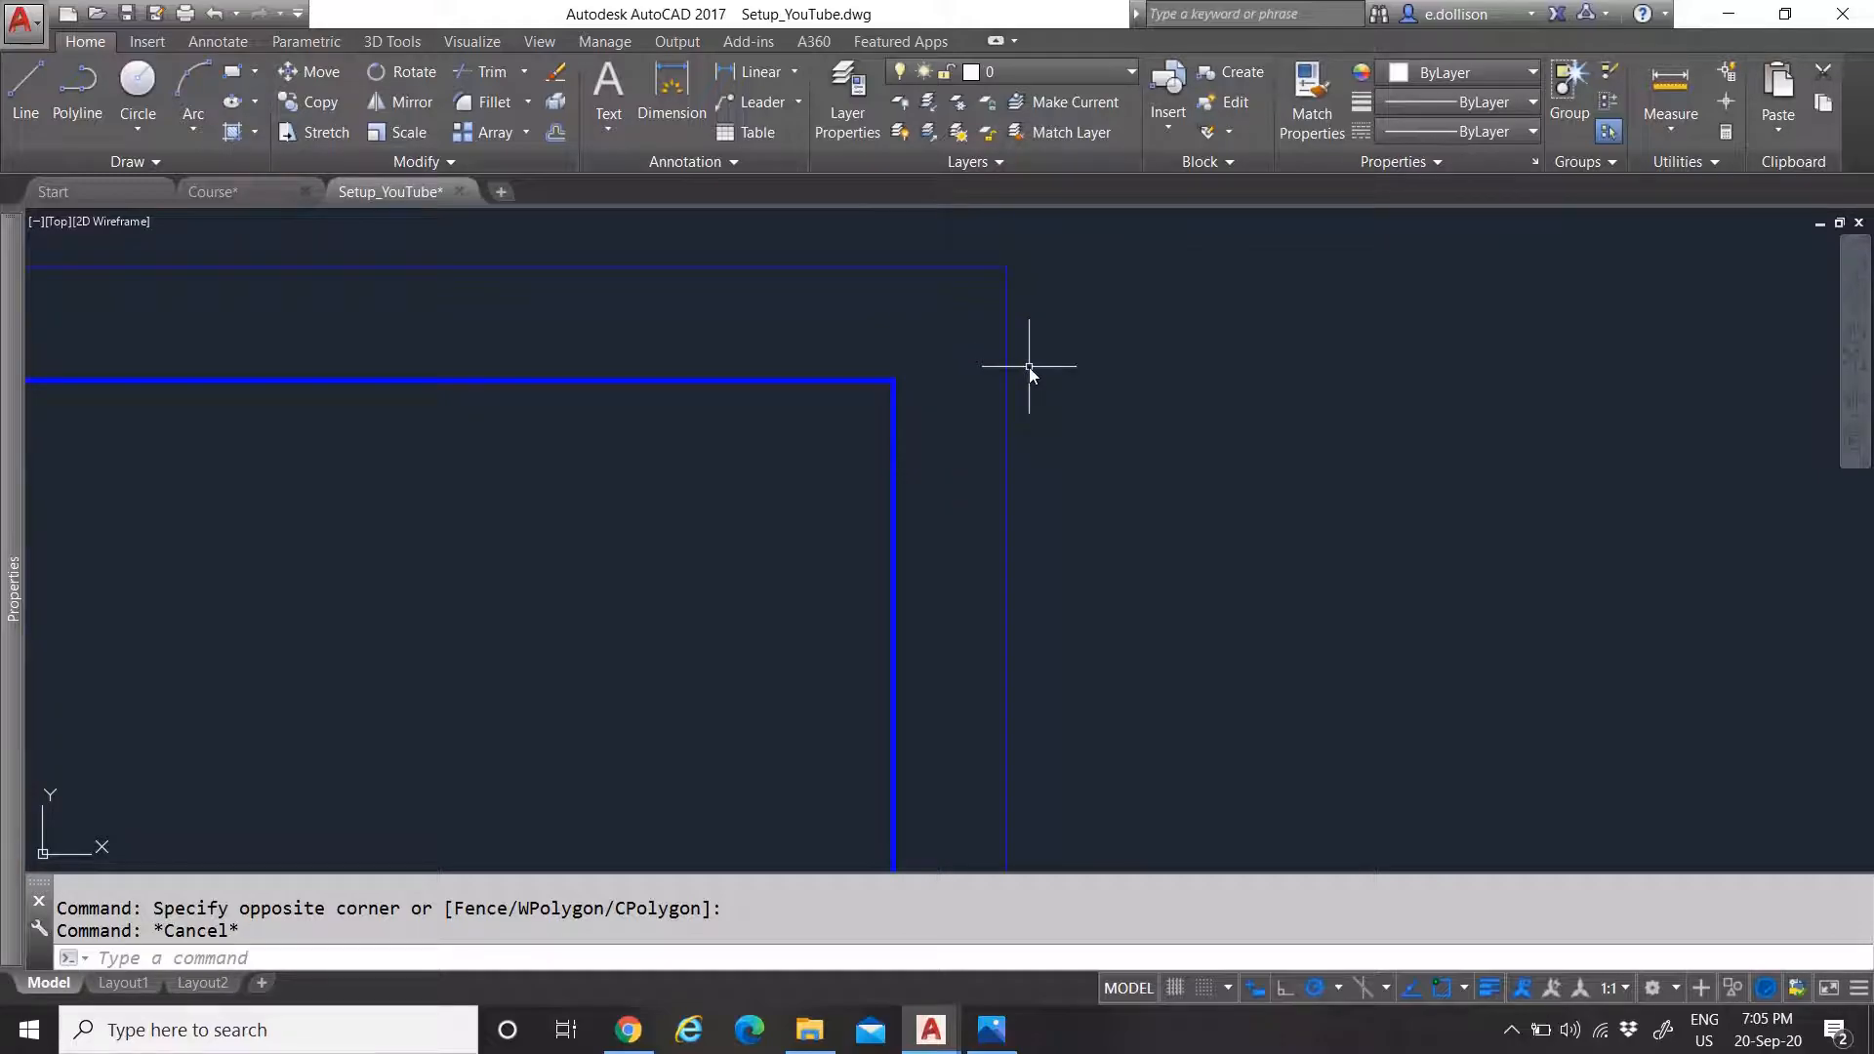
pyautogui.scroll(-5, 1019, 366)
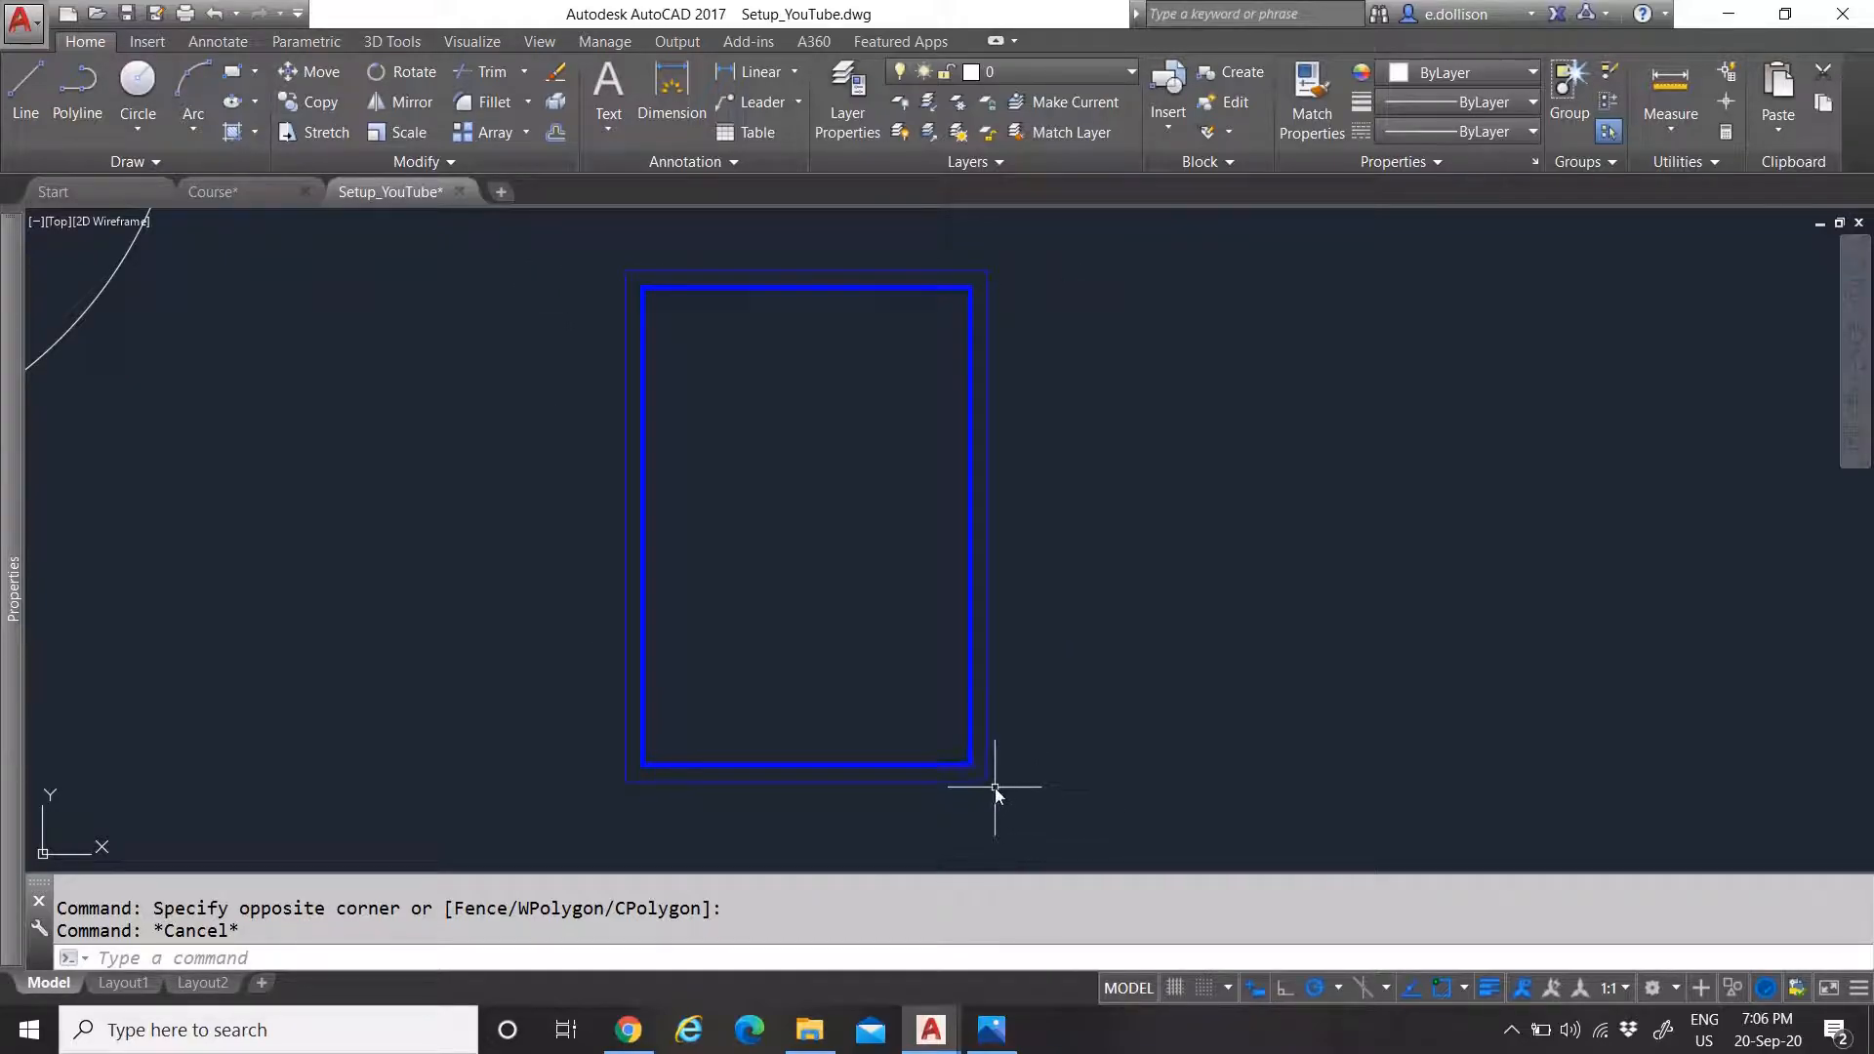
pyautogui.scroll(6, 957, 272)
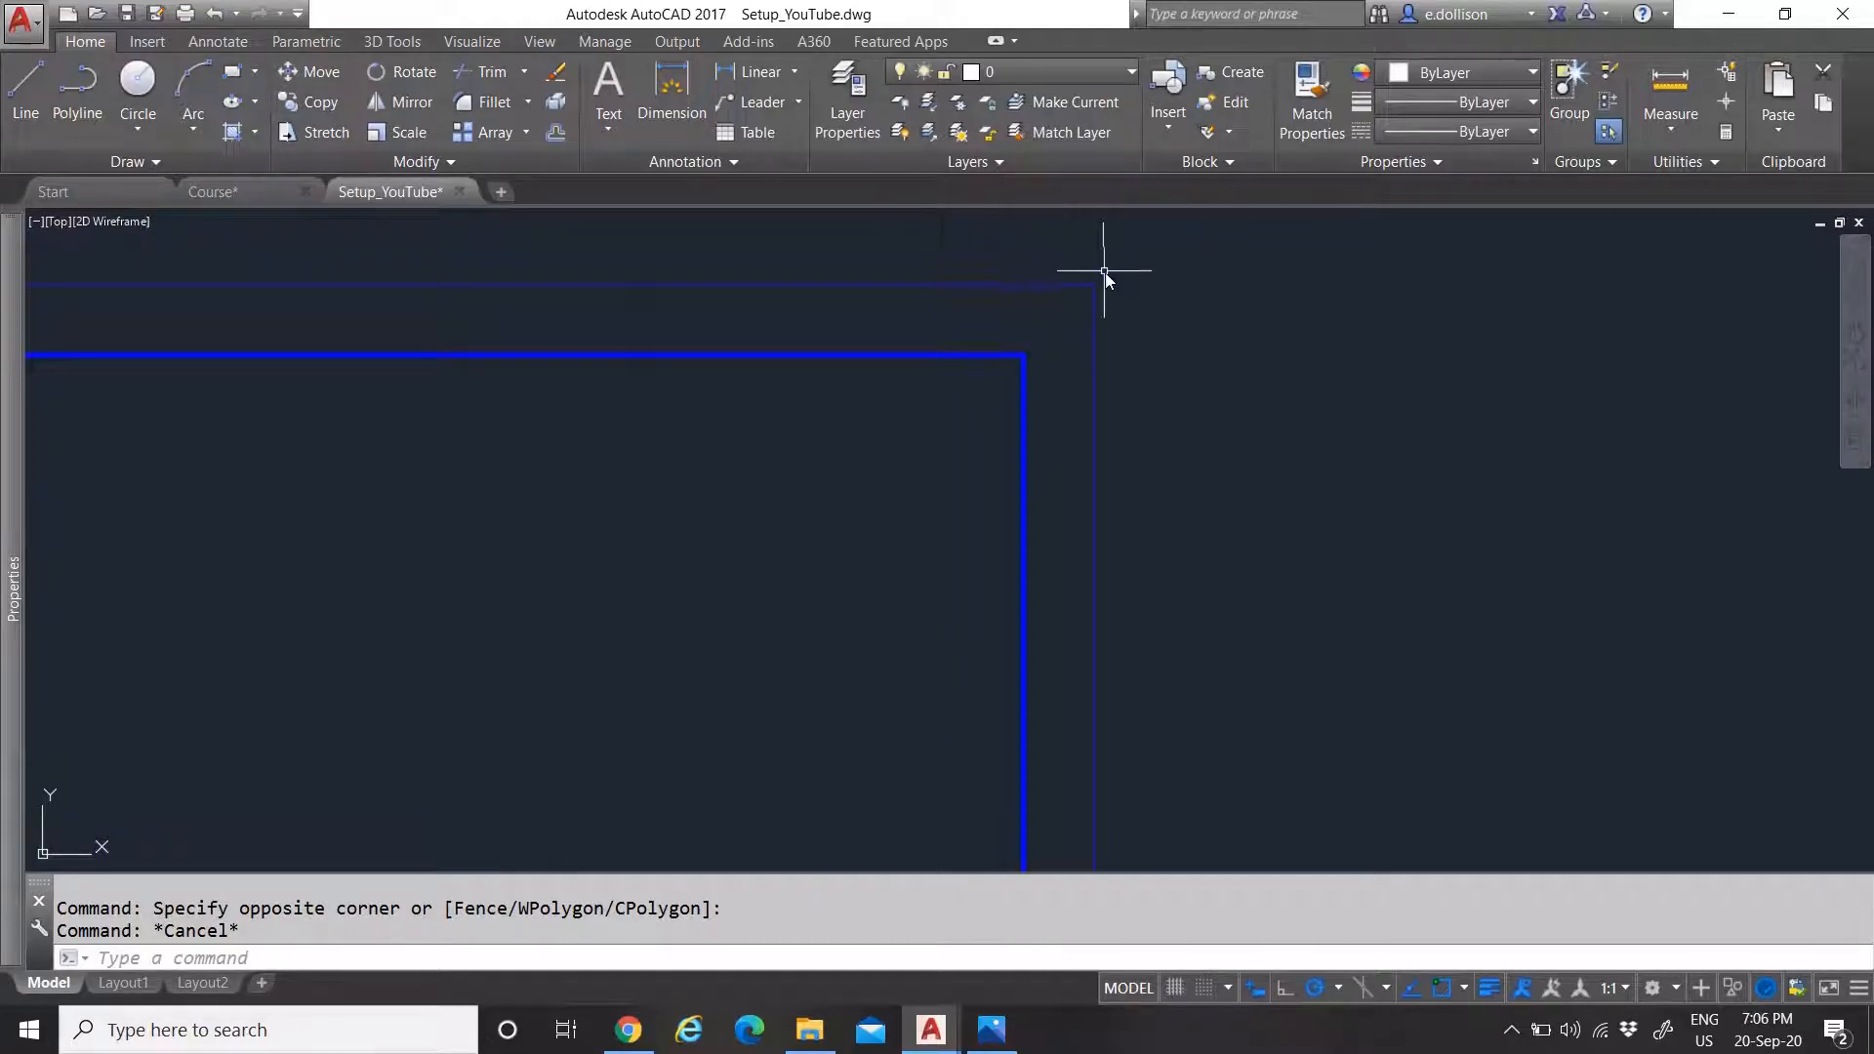
pyautogui.scroll(-7, 1005, 331)
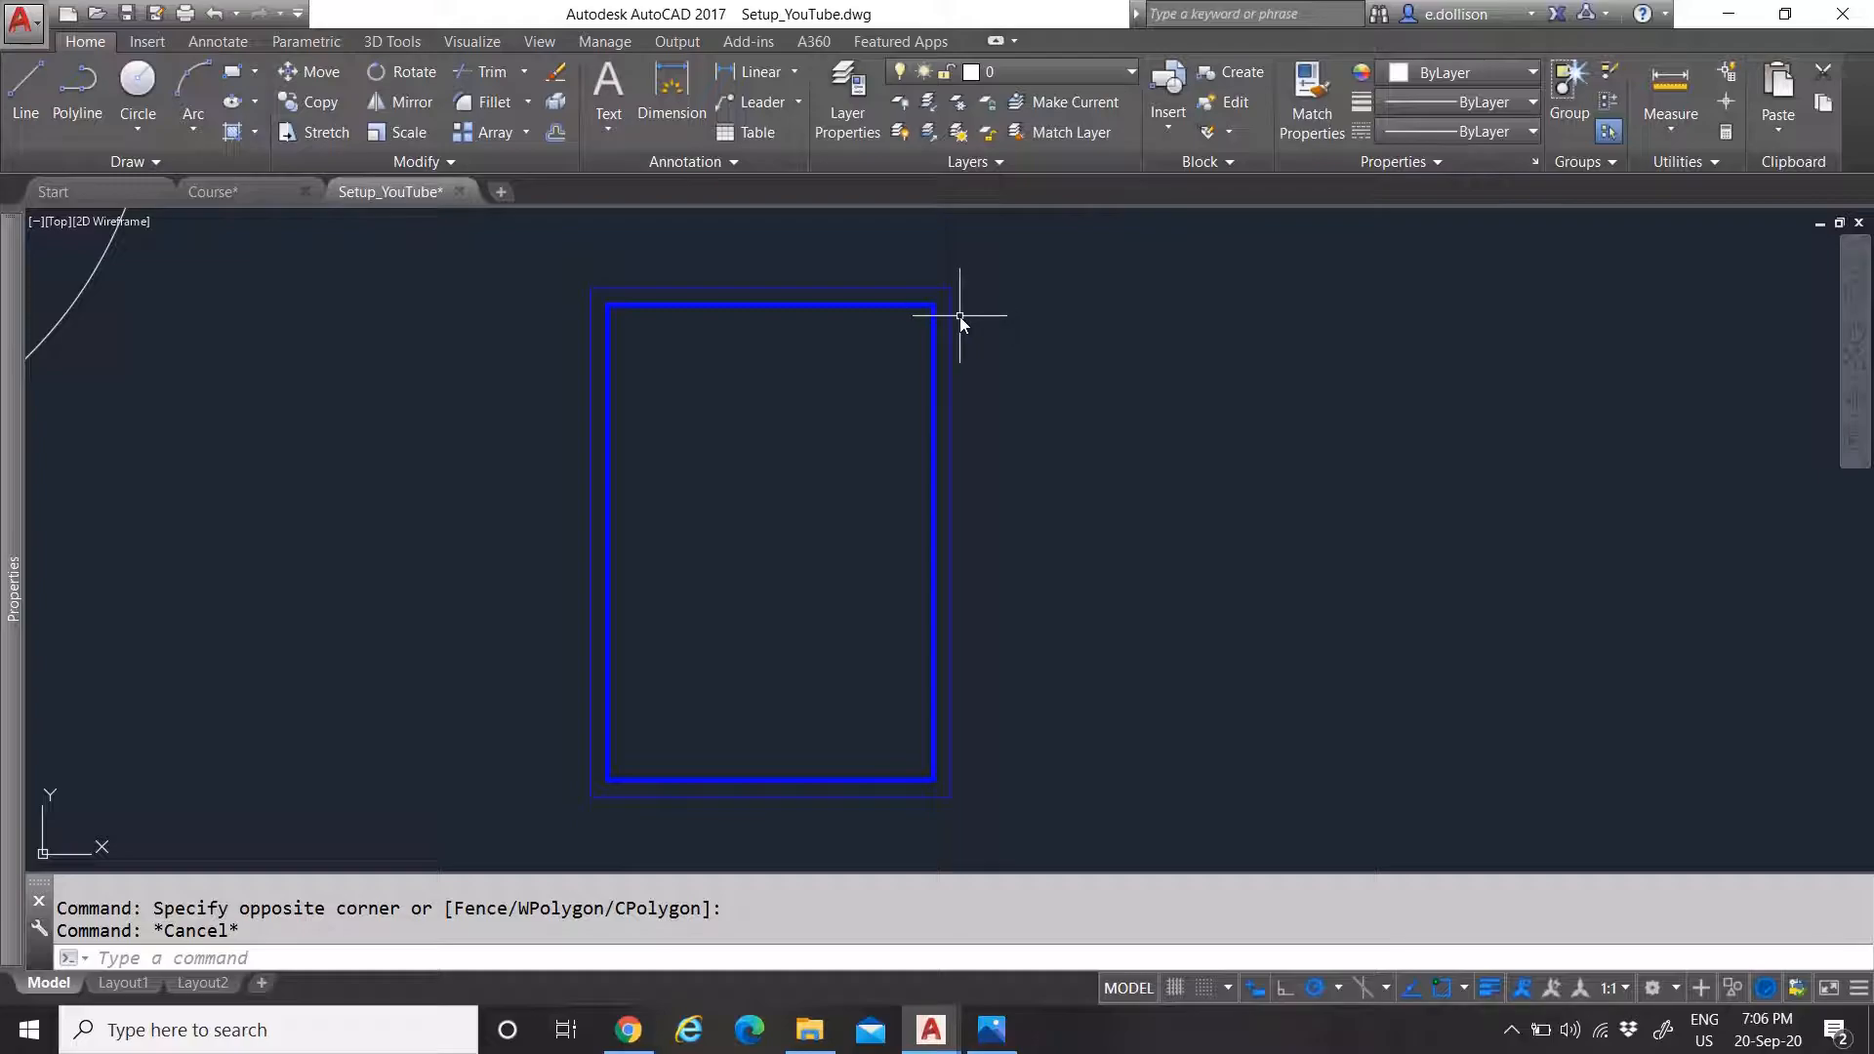
pyautogui.scroll(-2, 648, 469)
pyautogui.scroll(2, 702, 459)
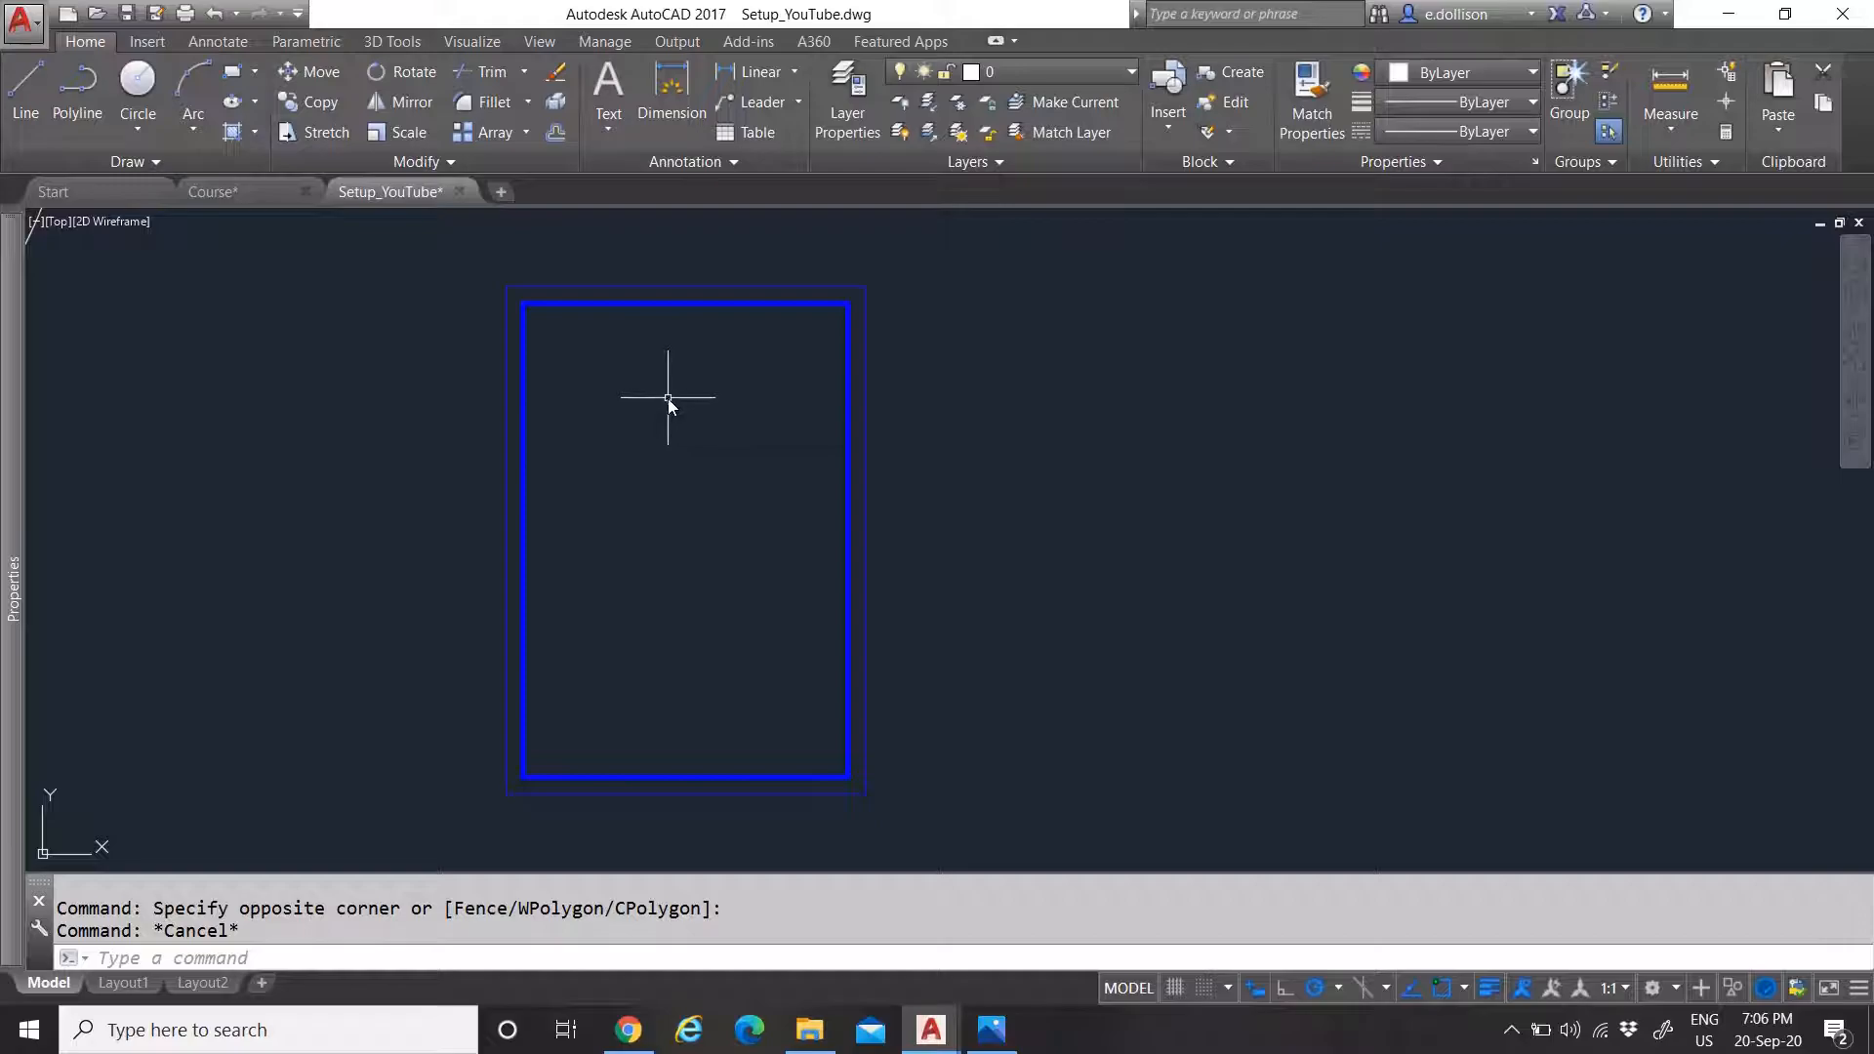
# Draw a 297 by 420 rectangle beside the A4 border in Setup_YouTube, checking the size against the A3 sheet in the Course drawing
pyautogui.click(219, 192)
pyautogui.scroll(5, 1386, 727)
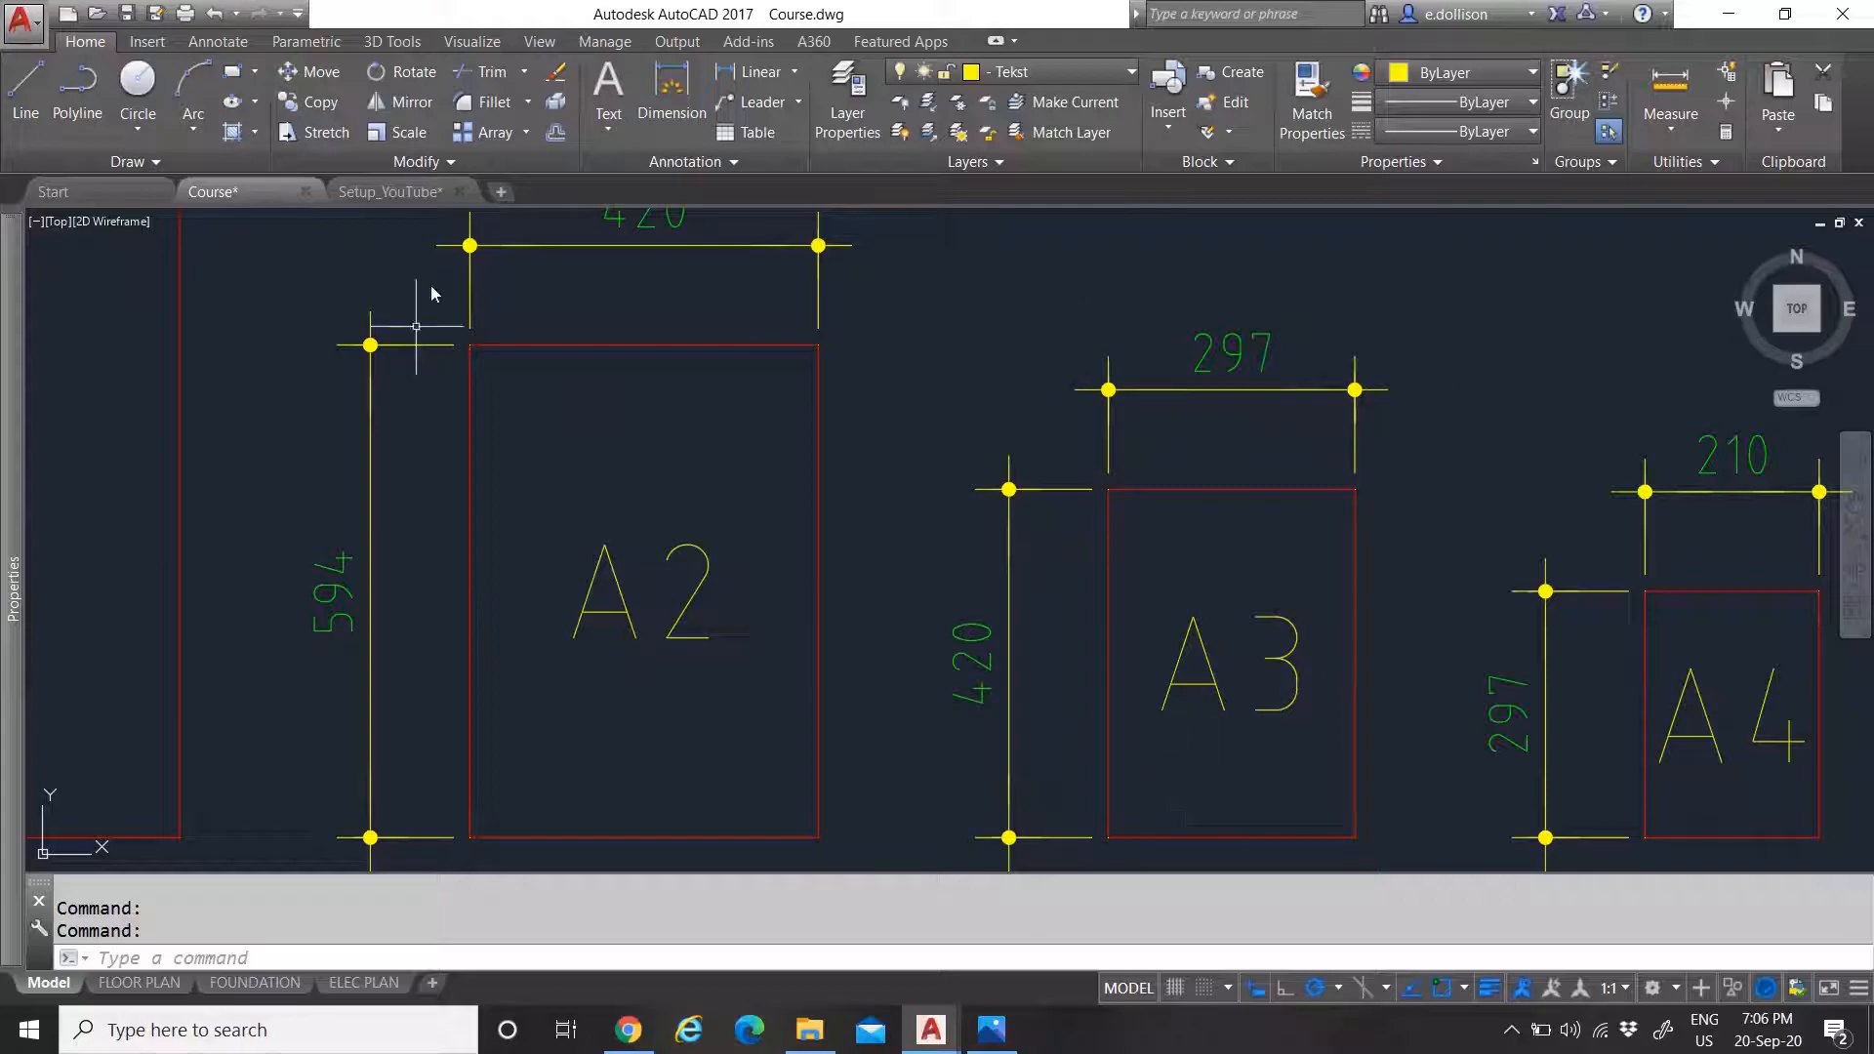
pyautogui.click(410, 195)
pyautogui.scroll(-4, 766, 522)
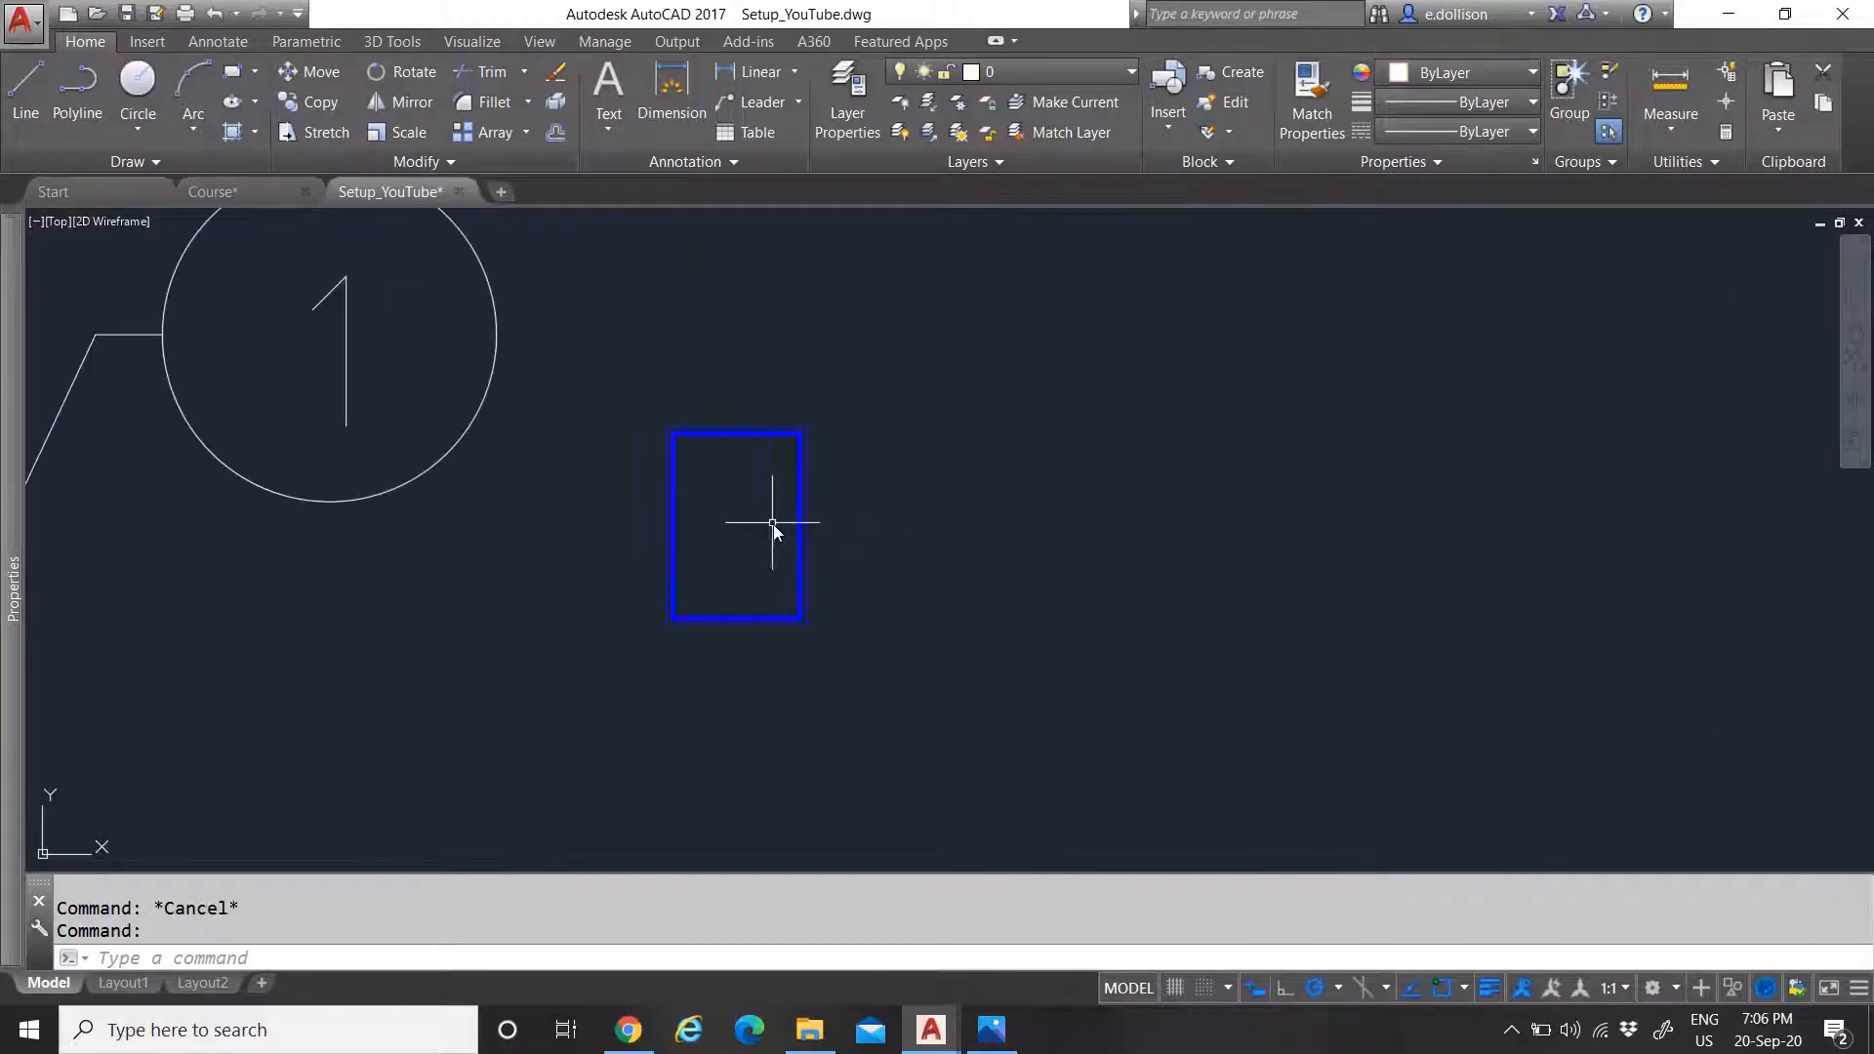
pyautogui.scroll(2, 1220, 535)
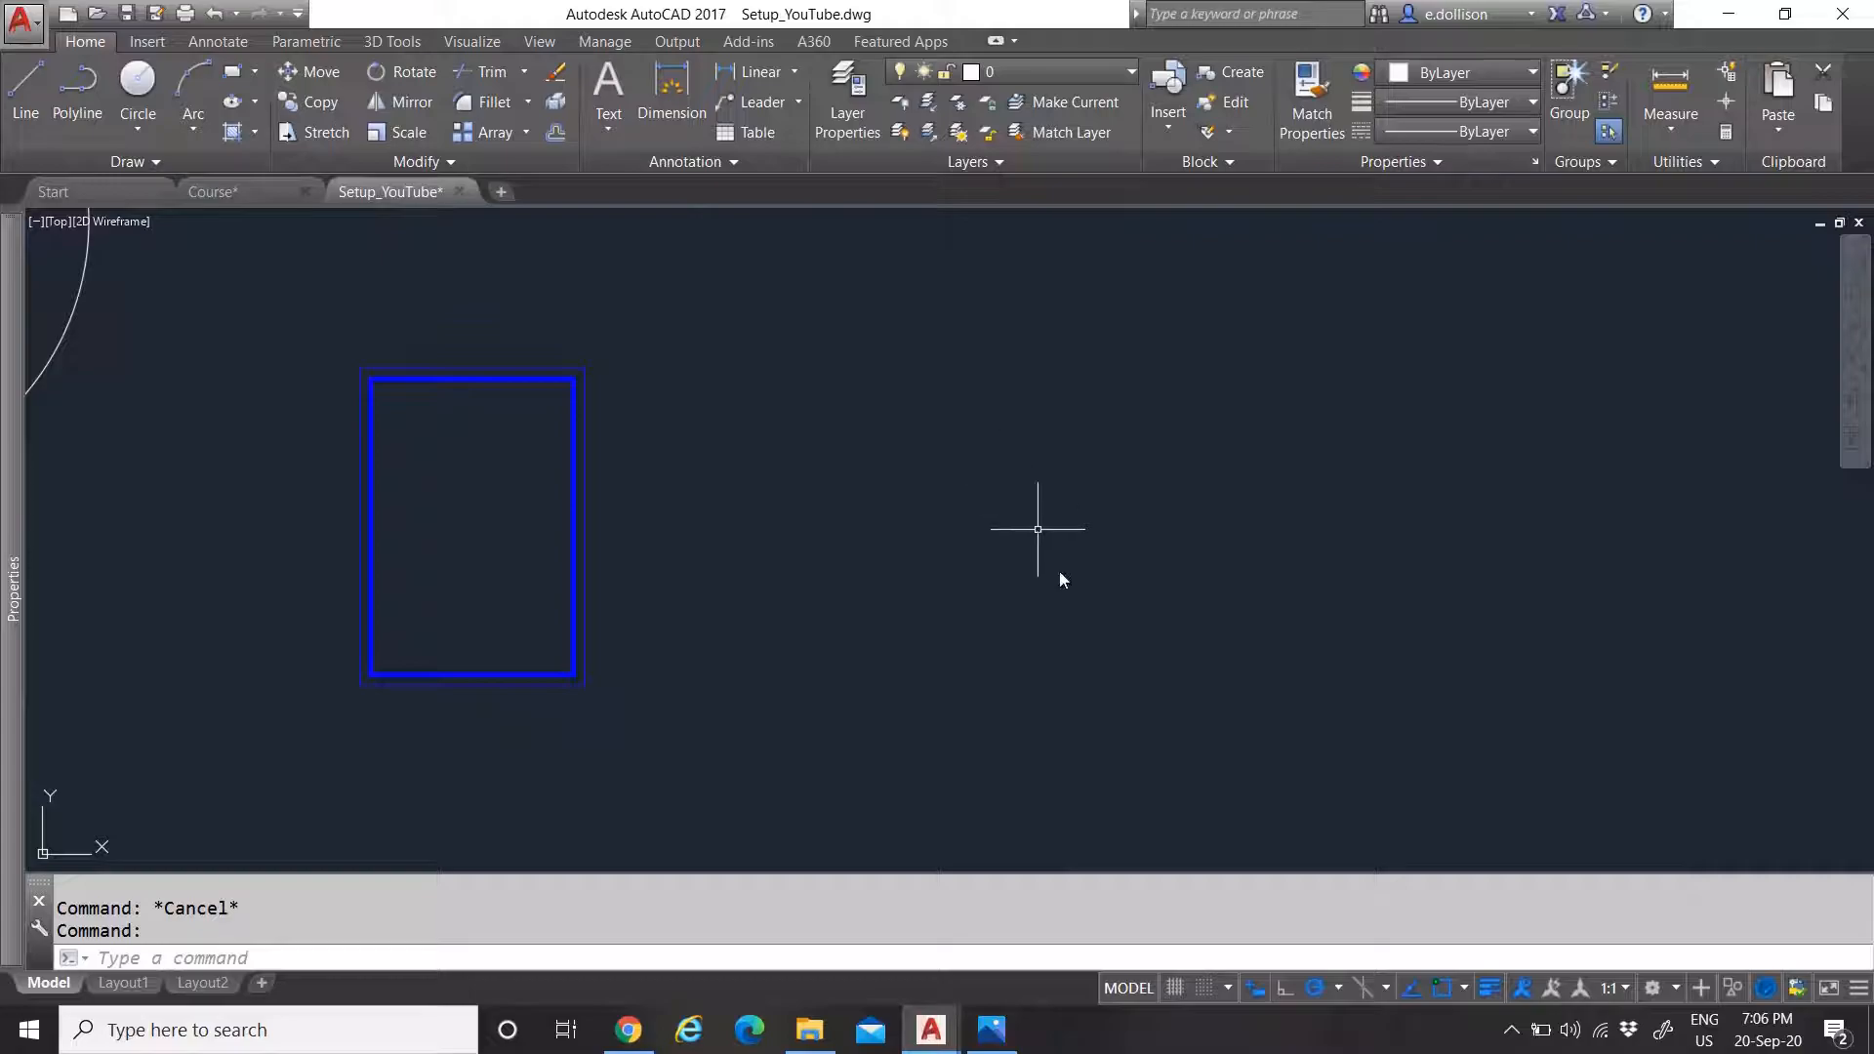
pyautogui.click(231, 73)
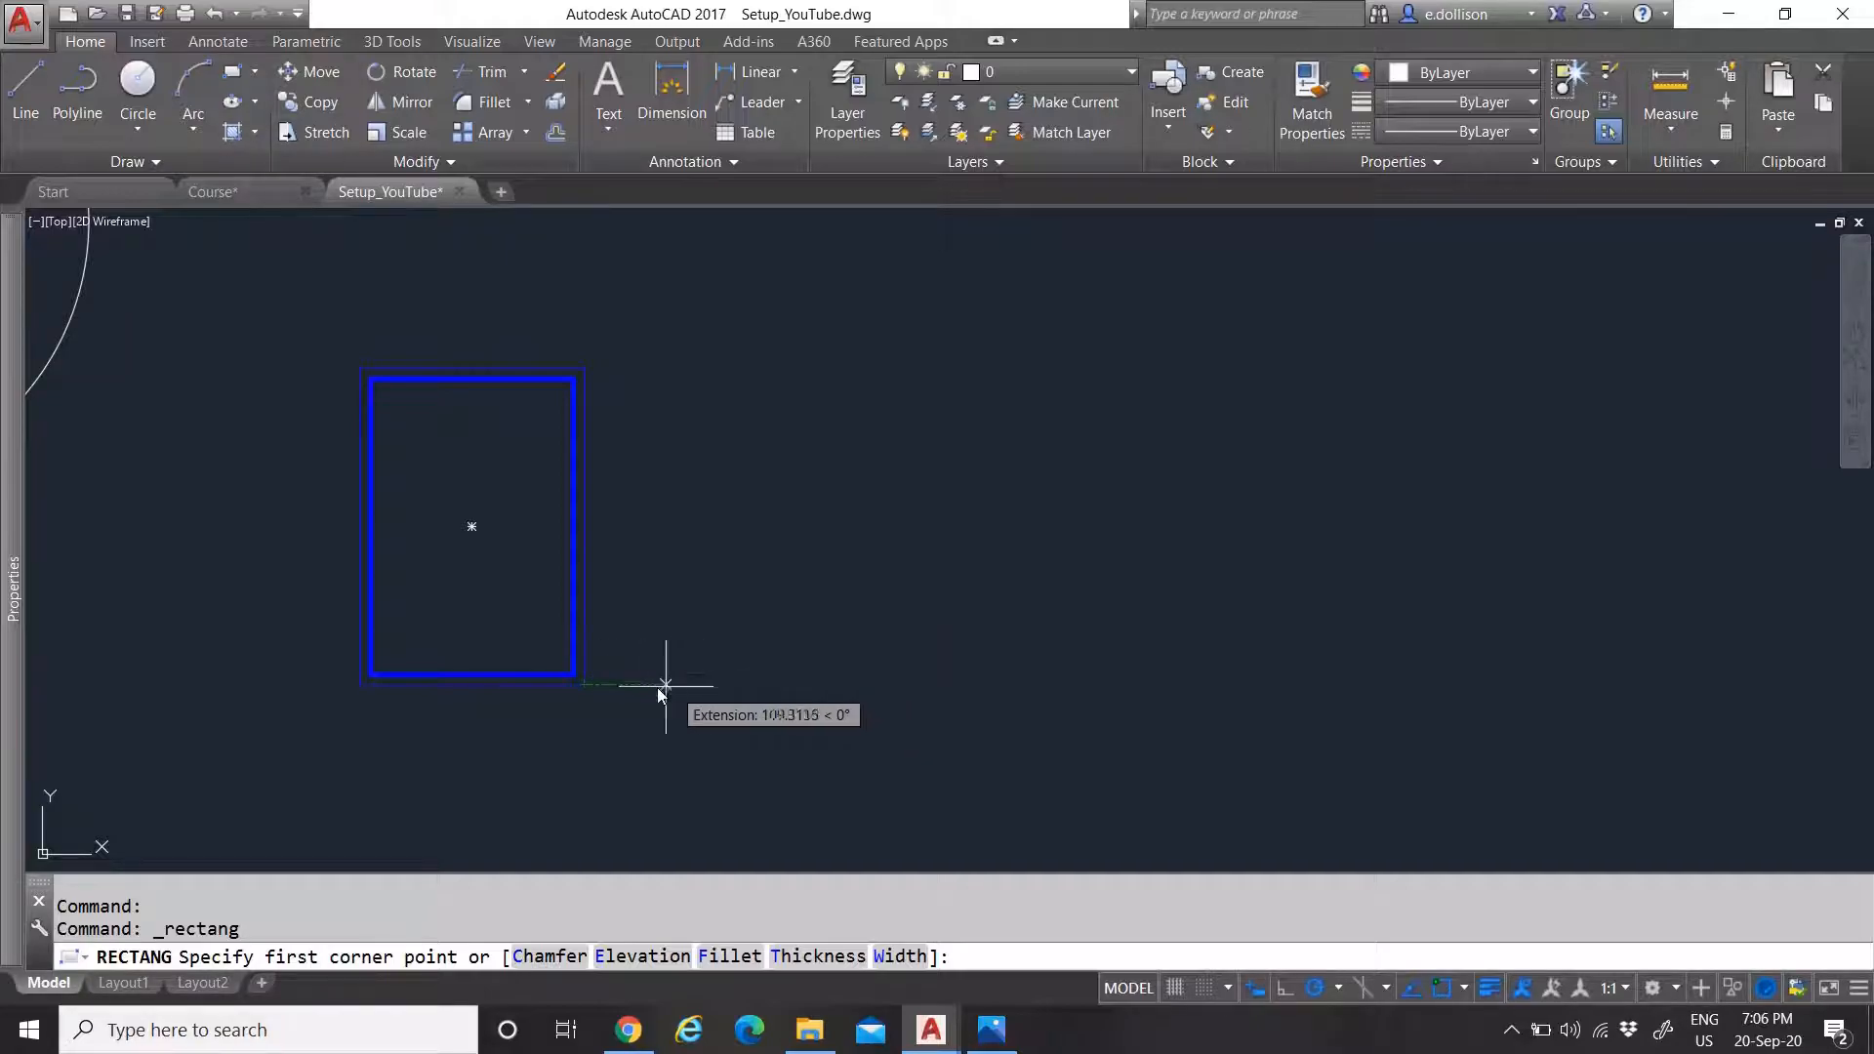
pyautogui.click(713, 685)
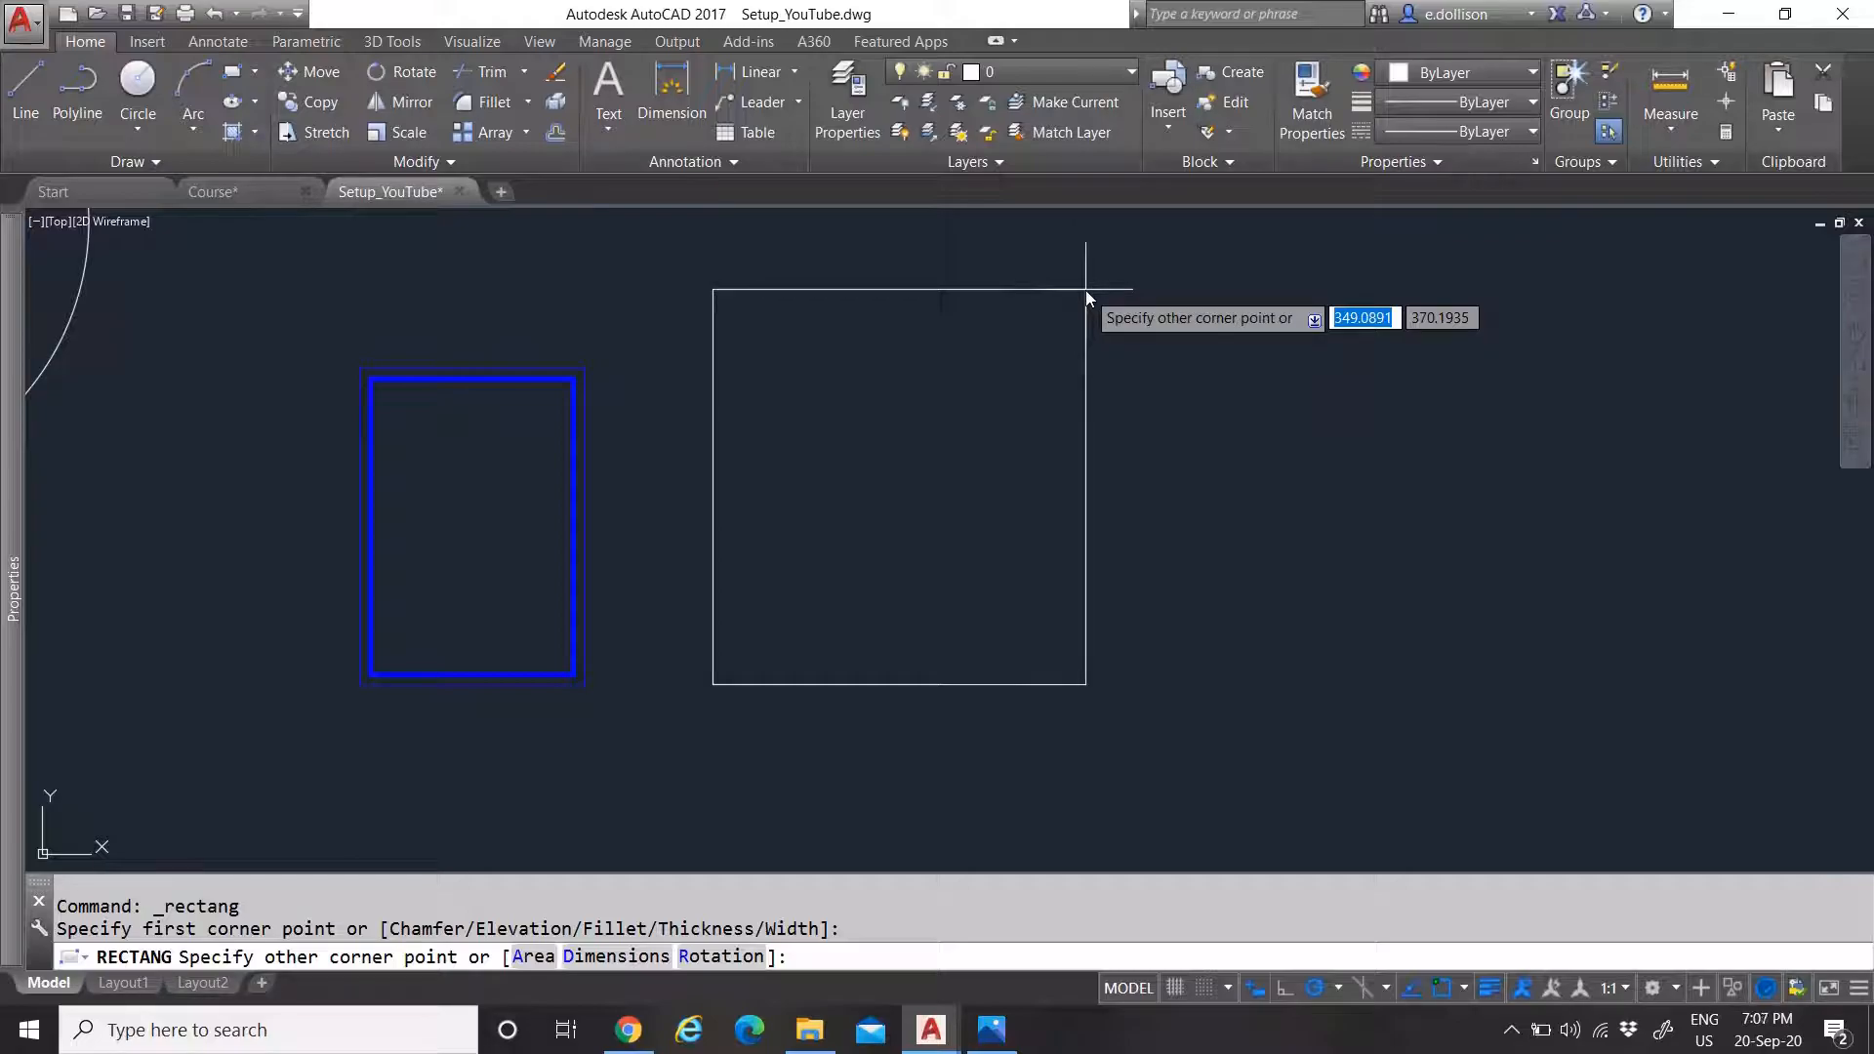
pyautogui.write('297')
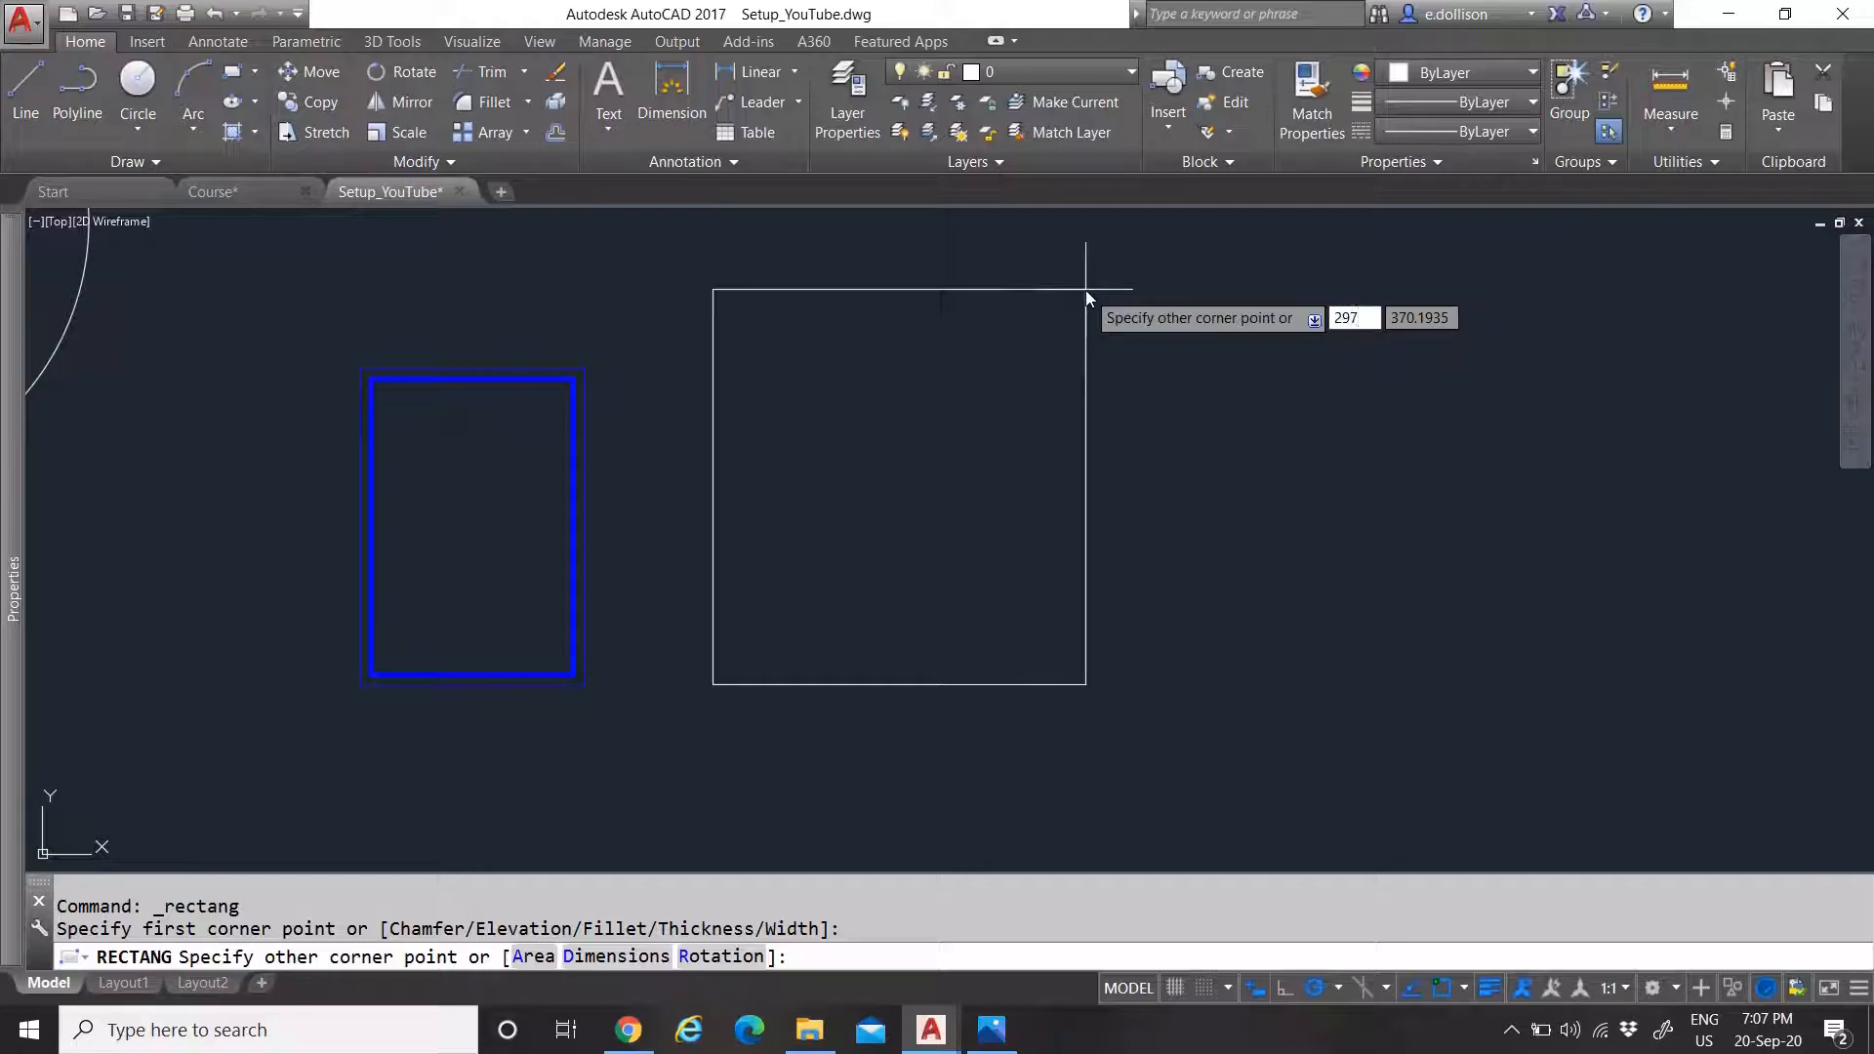
pyautogui.press('Tab')
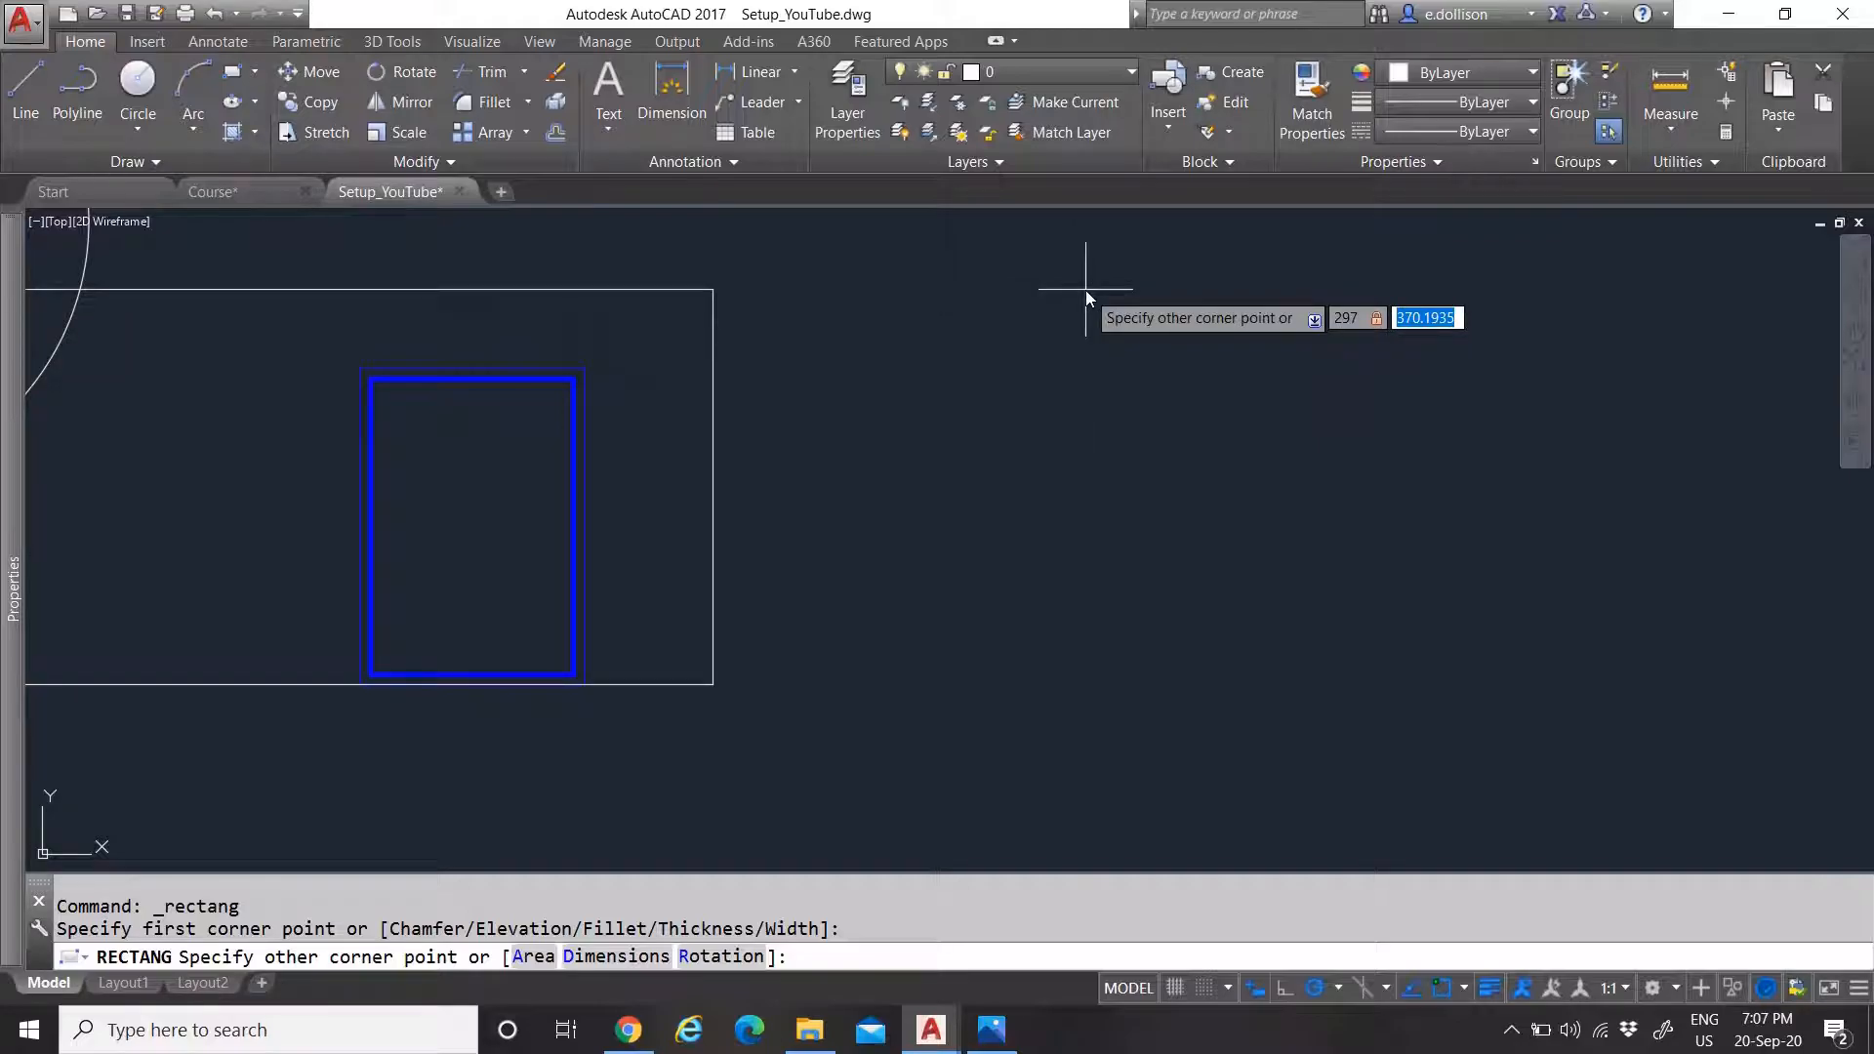
pyautogui.write('420')
pyautogui.press('Return')
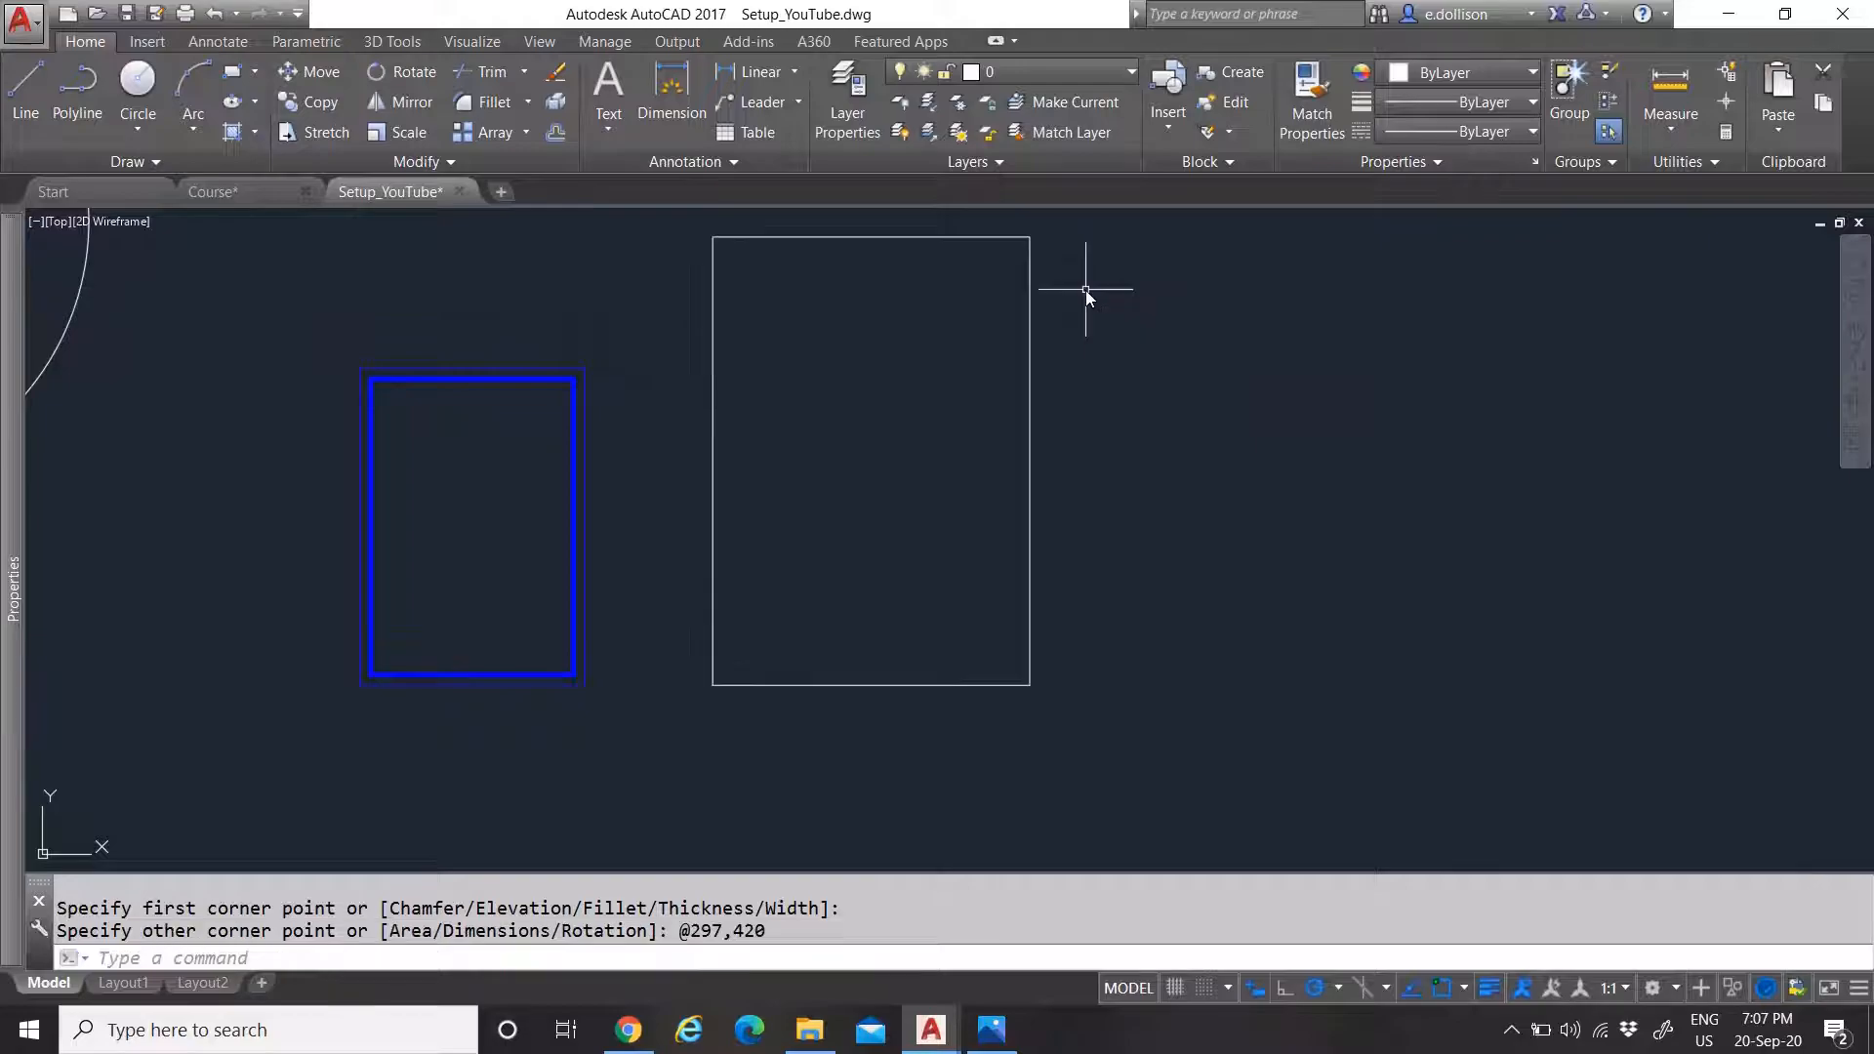
pyautogui.click(244, 193)
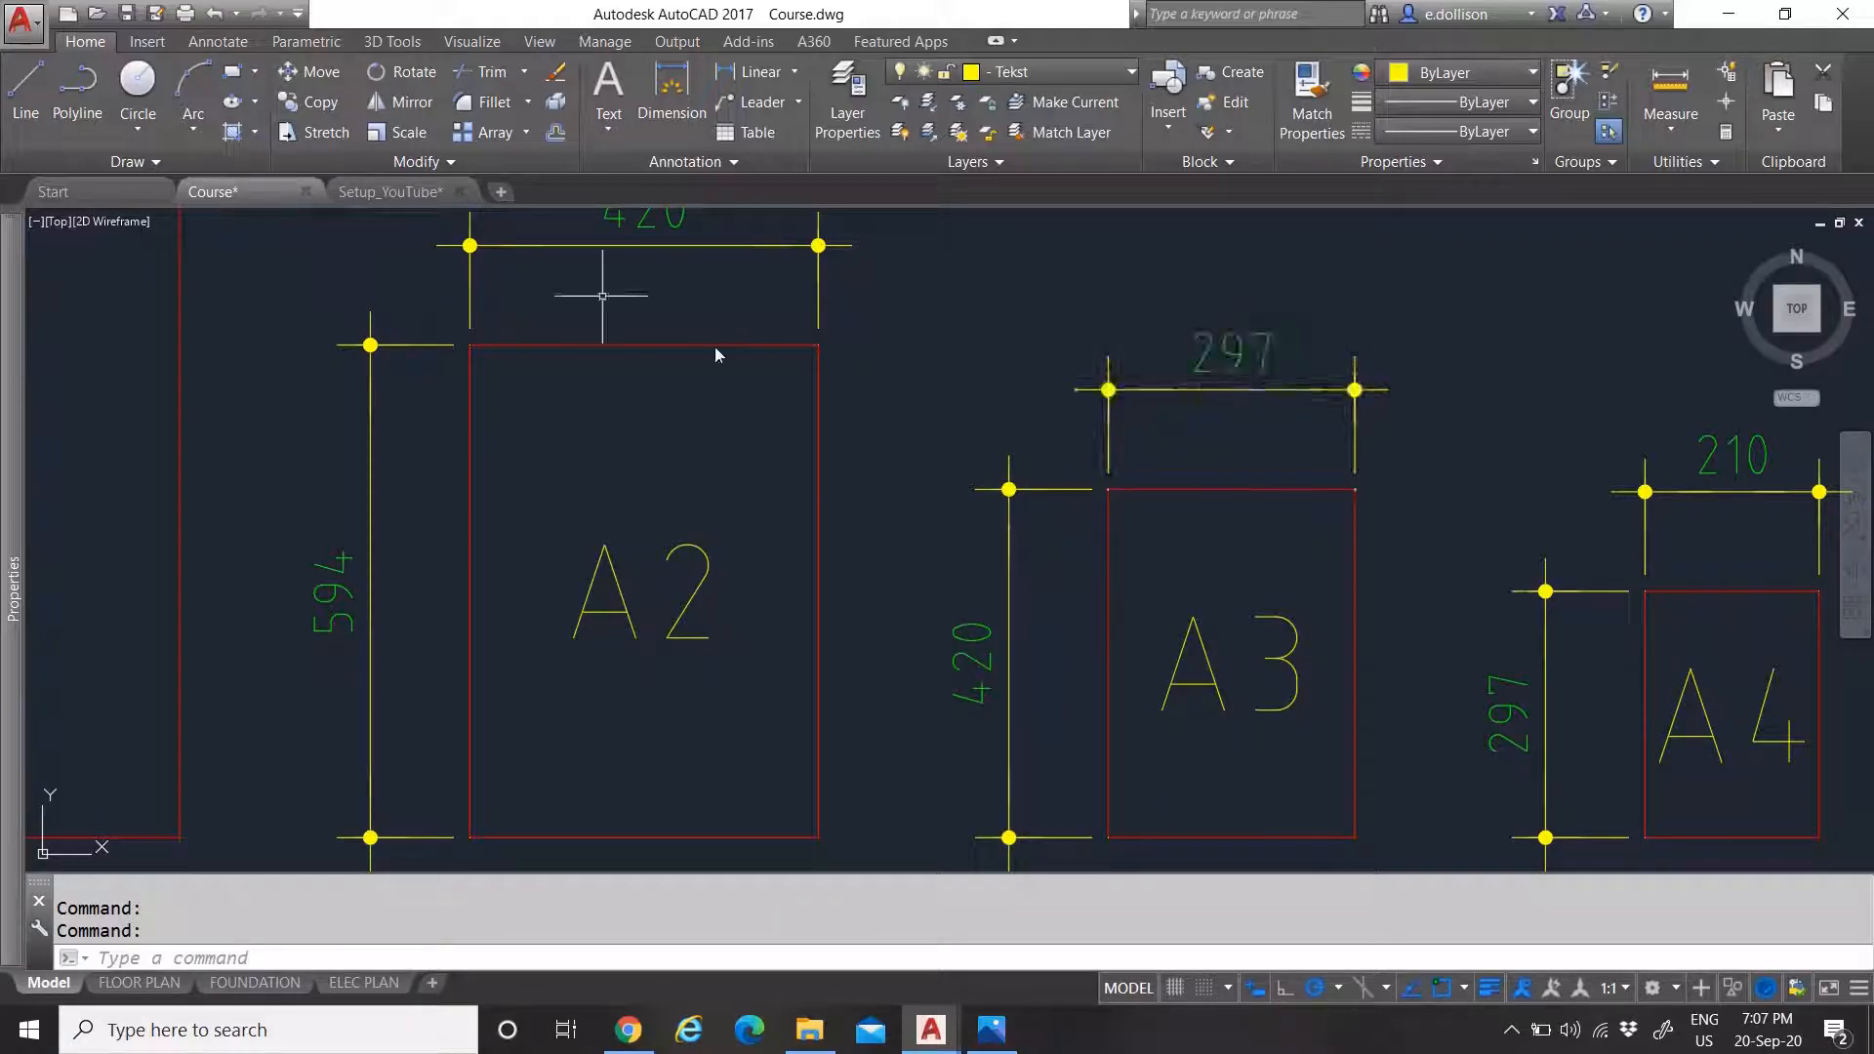
pyautogui.click(390, 192)
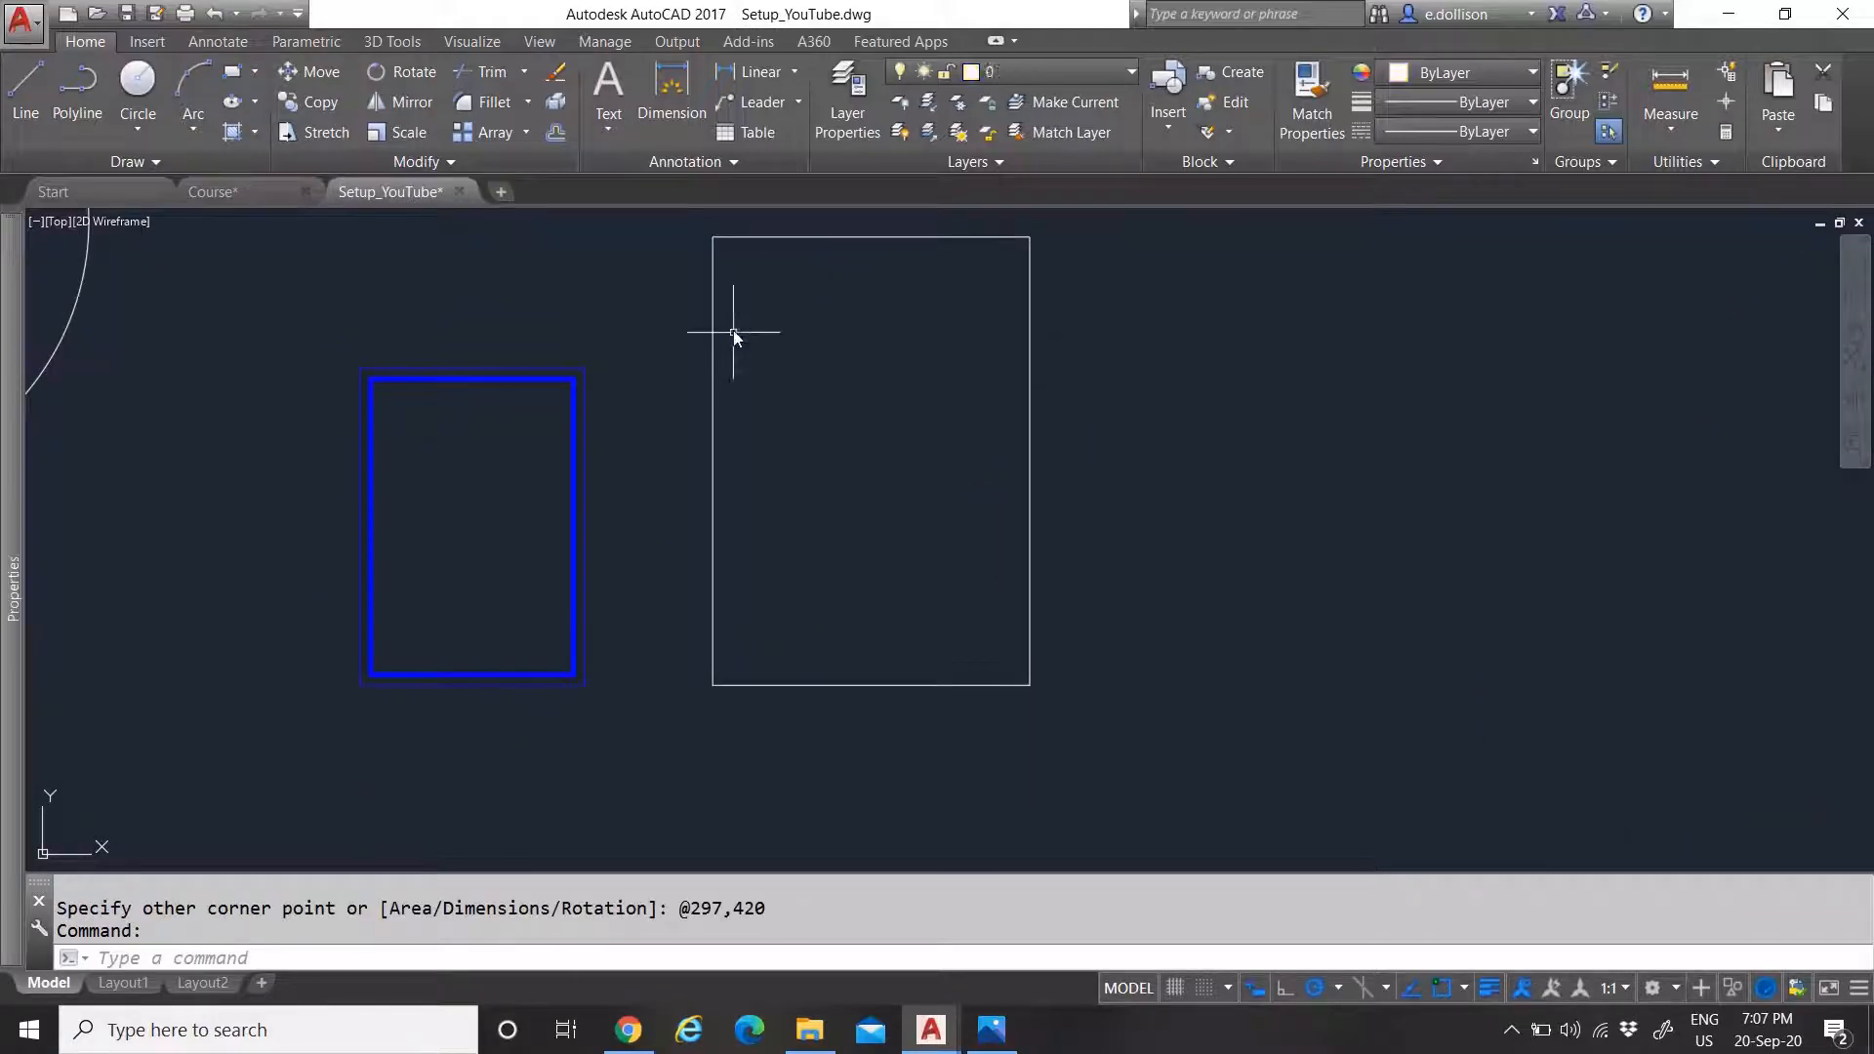
# Offset the 297 by 420 rectangle inward by 10 to create the inner frame
pyautogui.scroll(-2, 780, 380)
pyautogui.scroll(4, 788, 329)
pyautogui.scroll(-2, 789, 329)
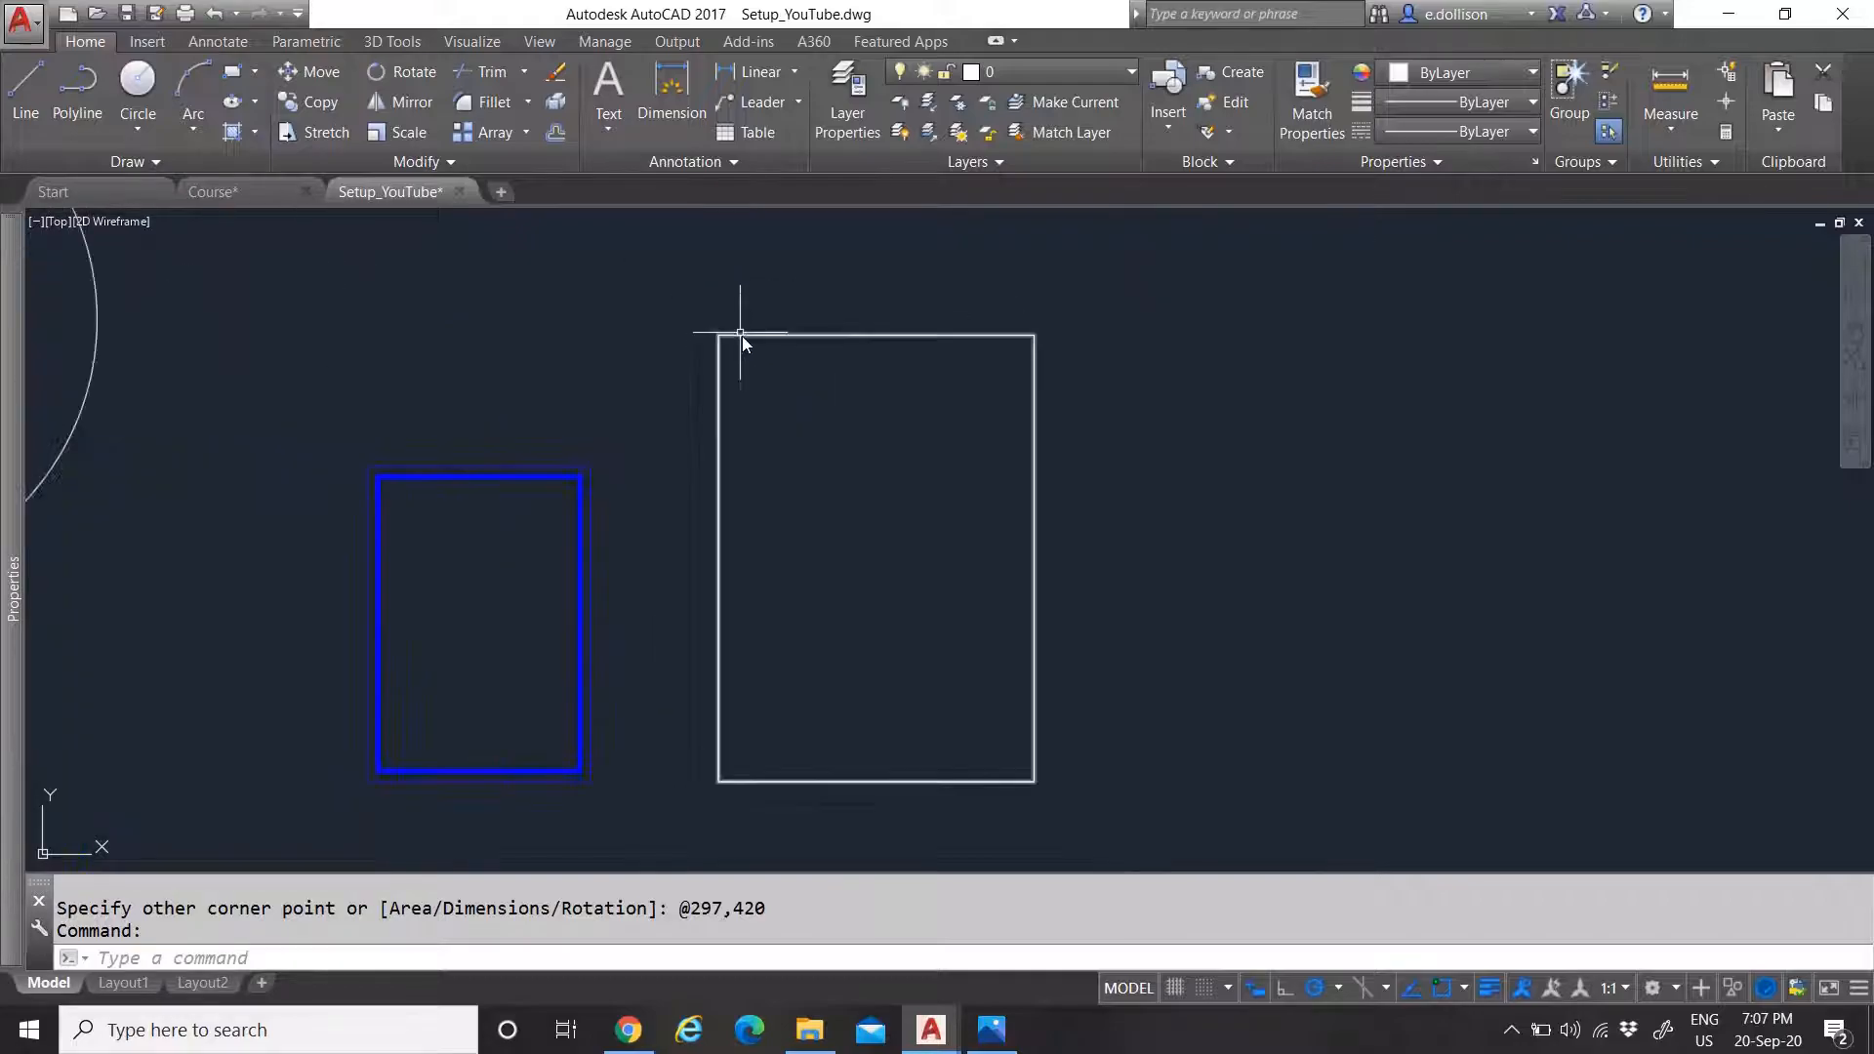
pyautogui.click(830, 390)
pyautogui.click(793, 295)
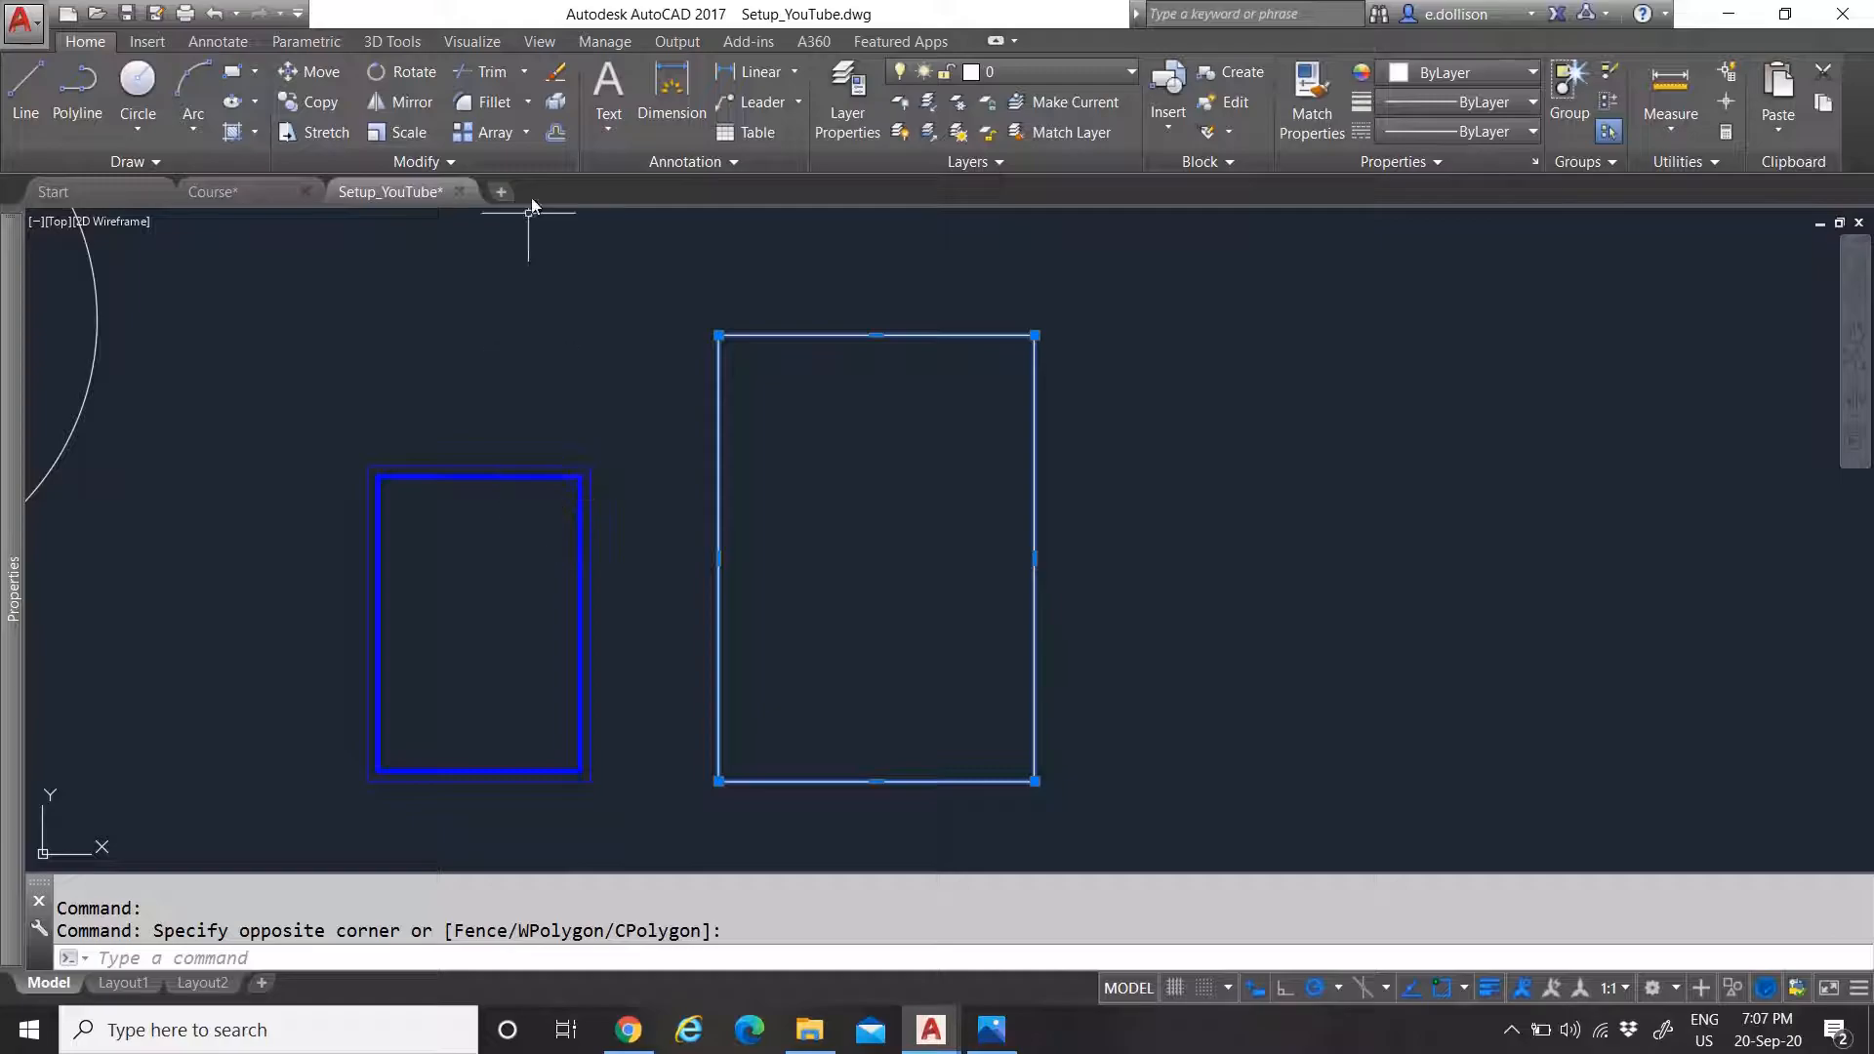
pyautogui.click(555, 132)
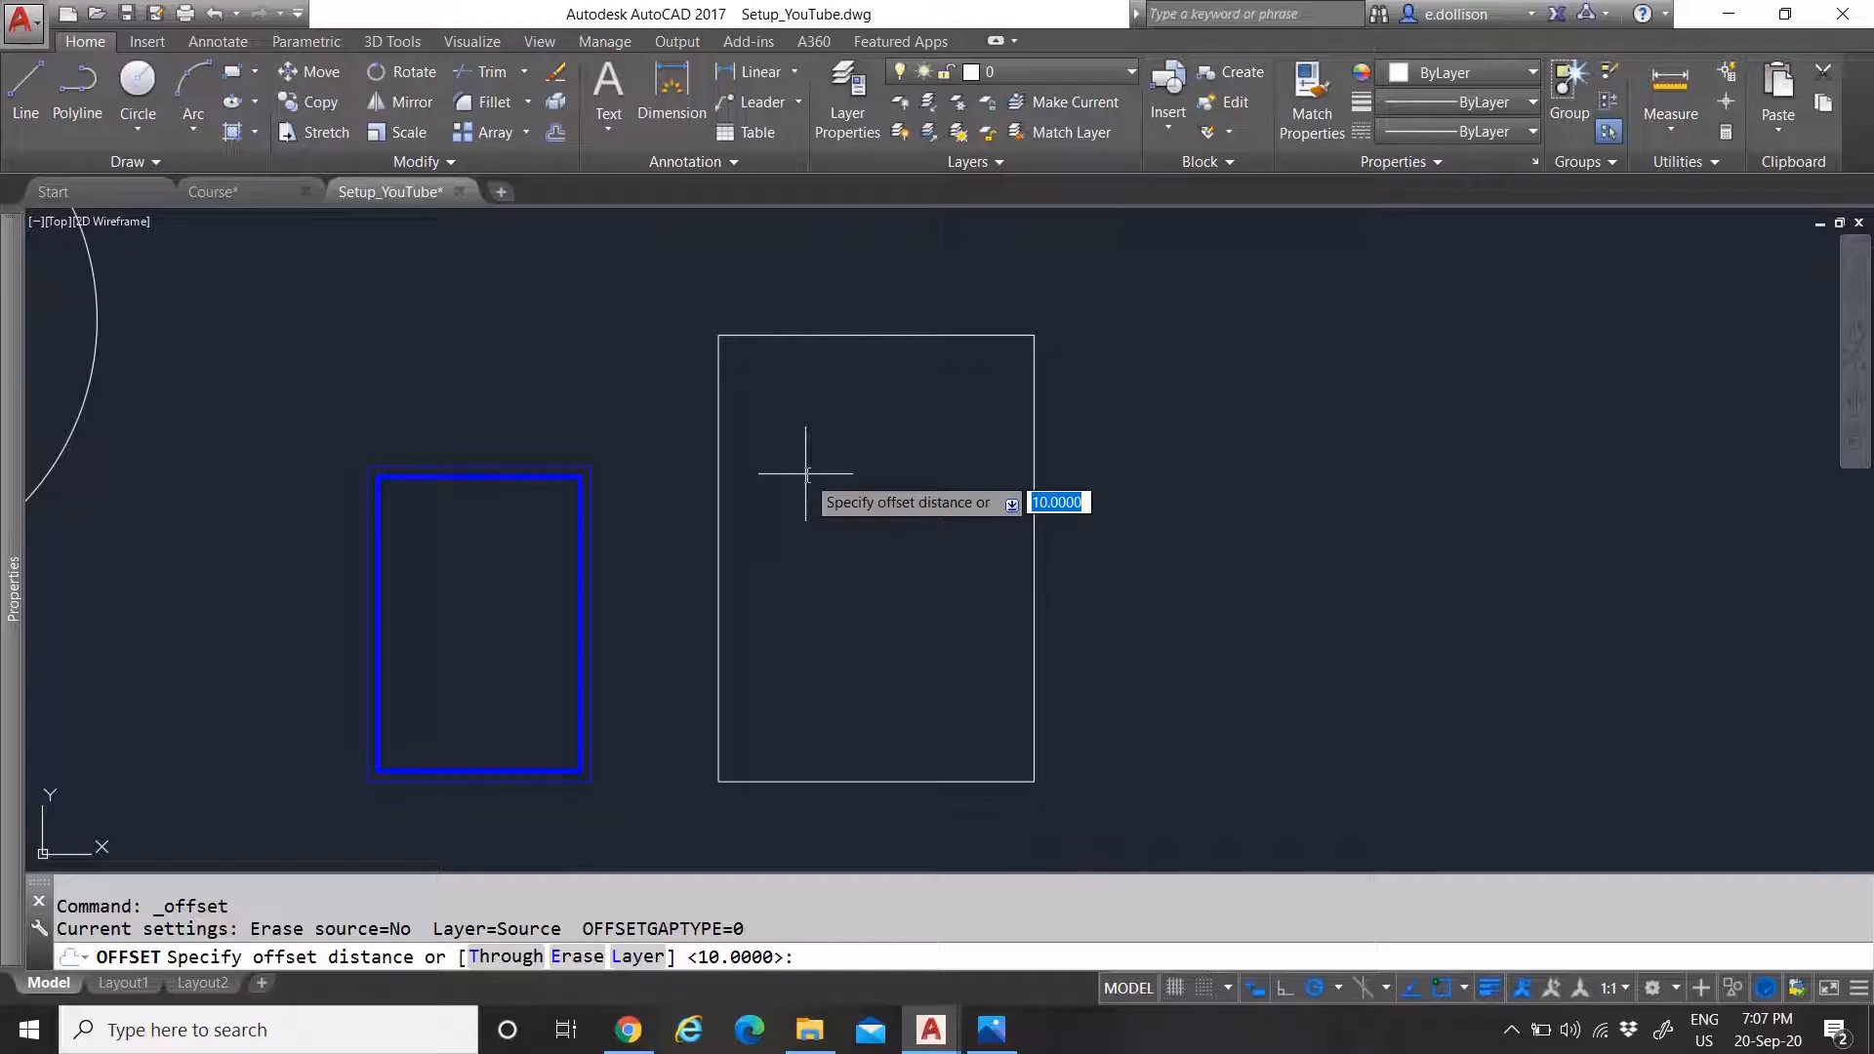
pyautogui.press('Return')
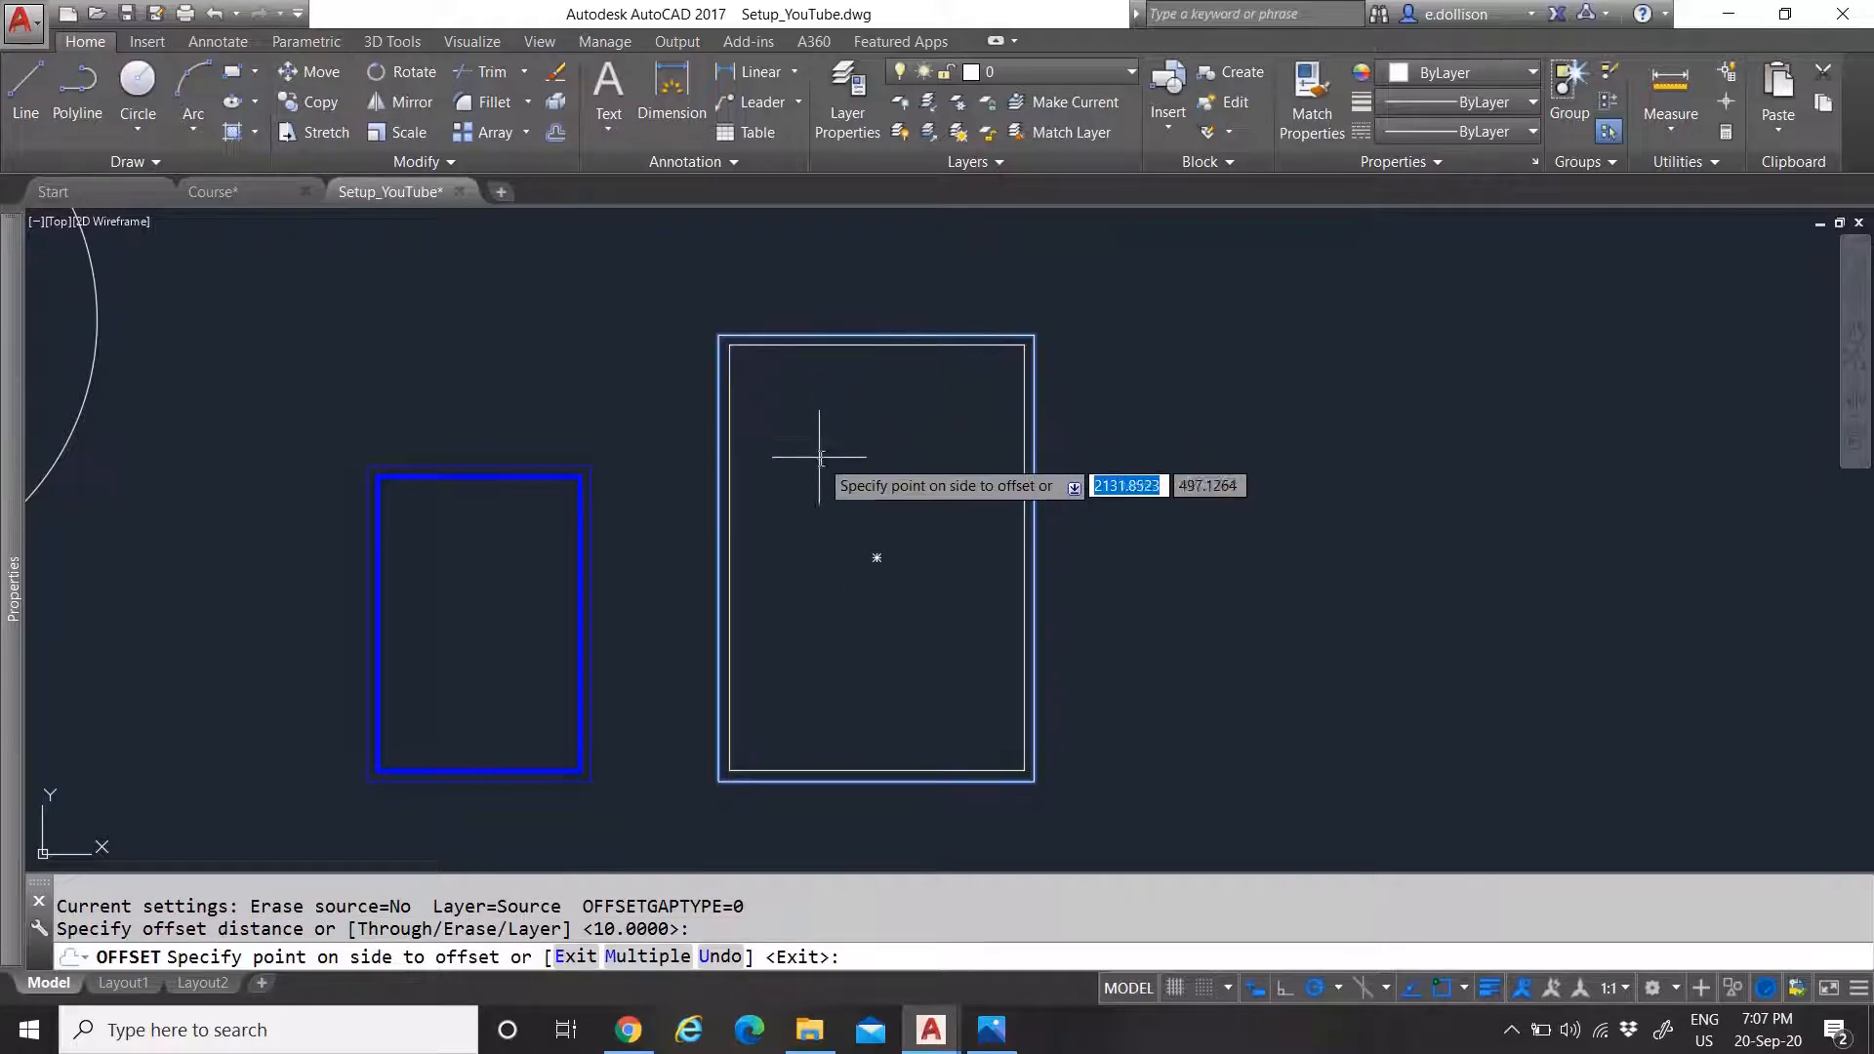
pyautogui.click(819, 456)
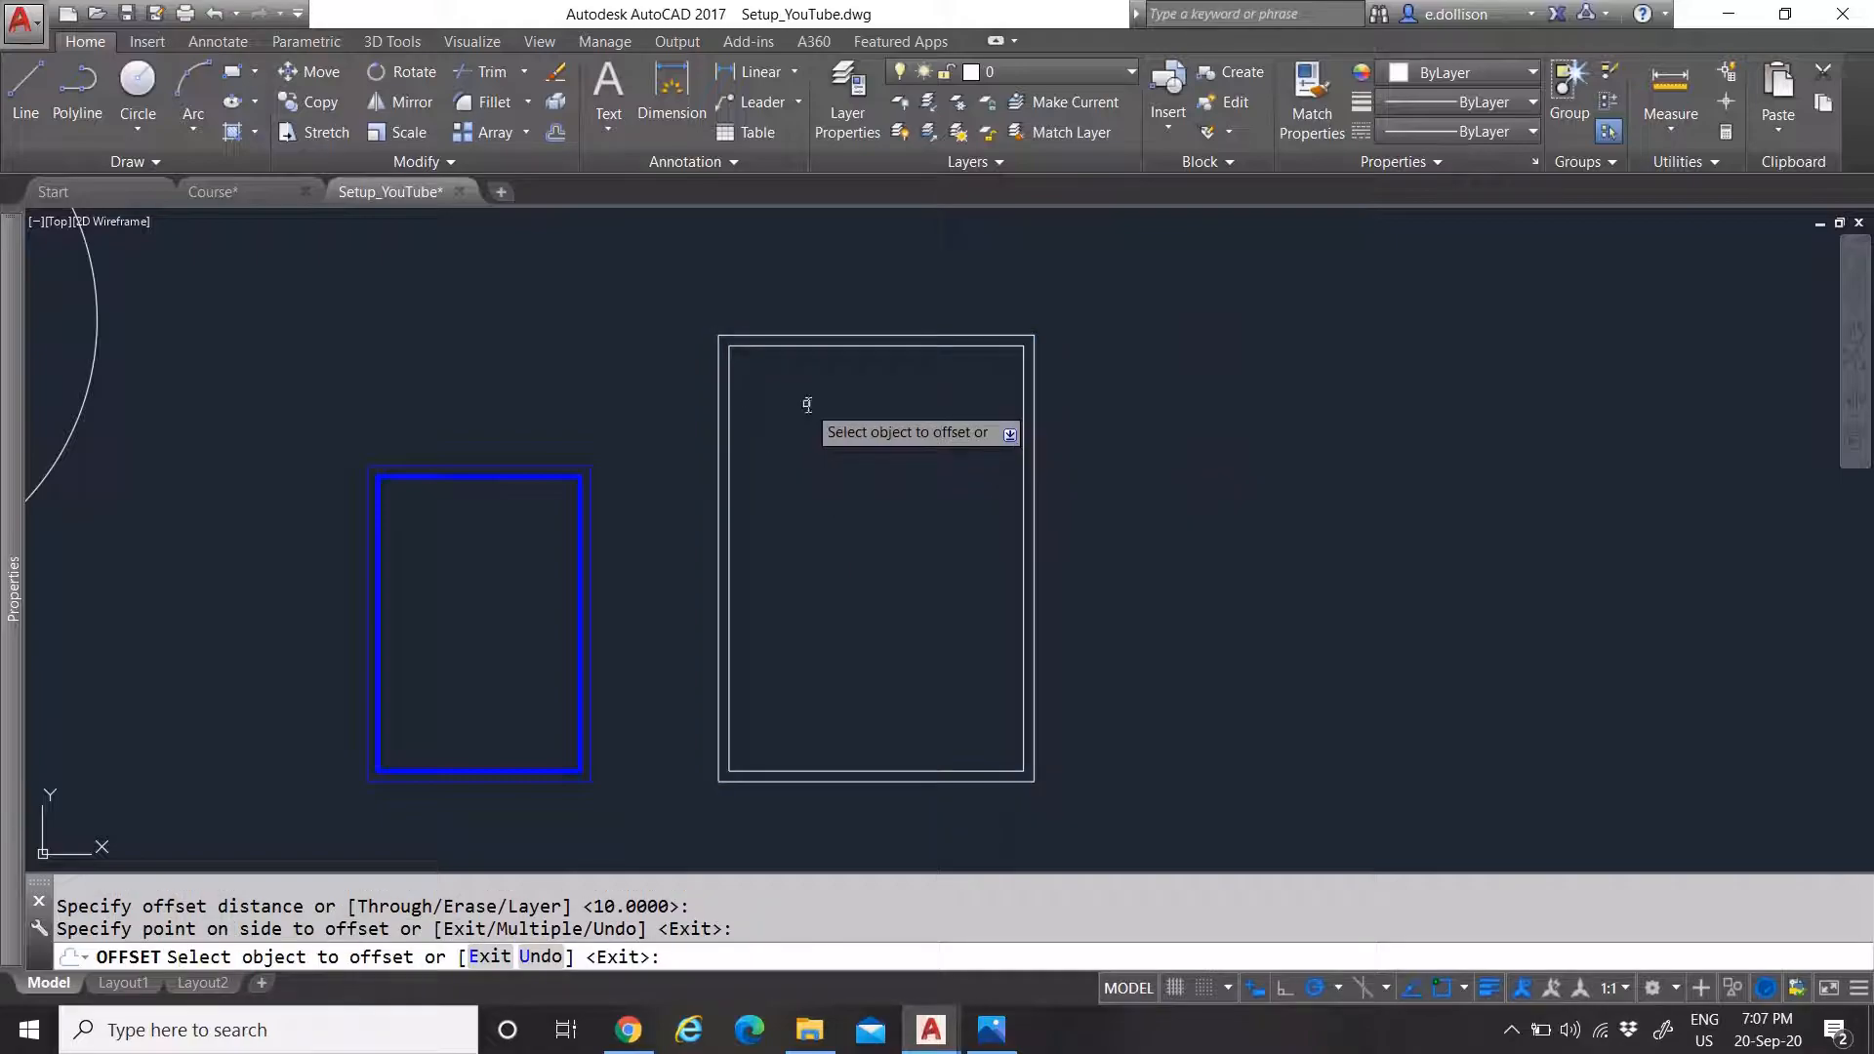
pyautogui.press('Escape')
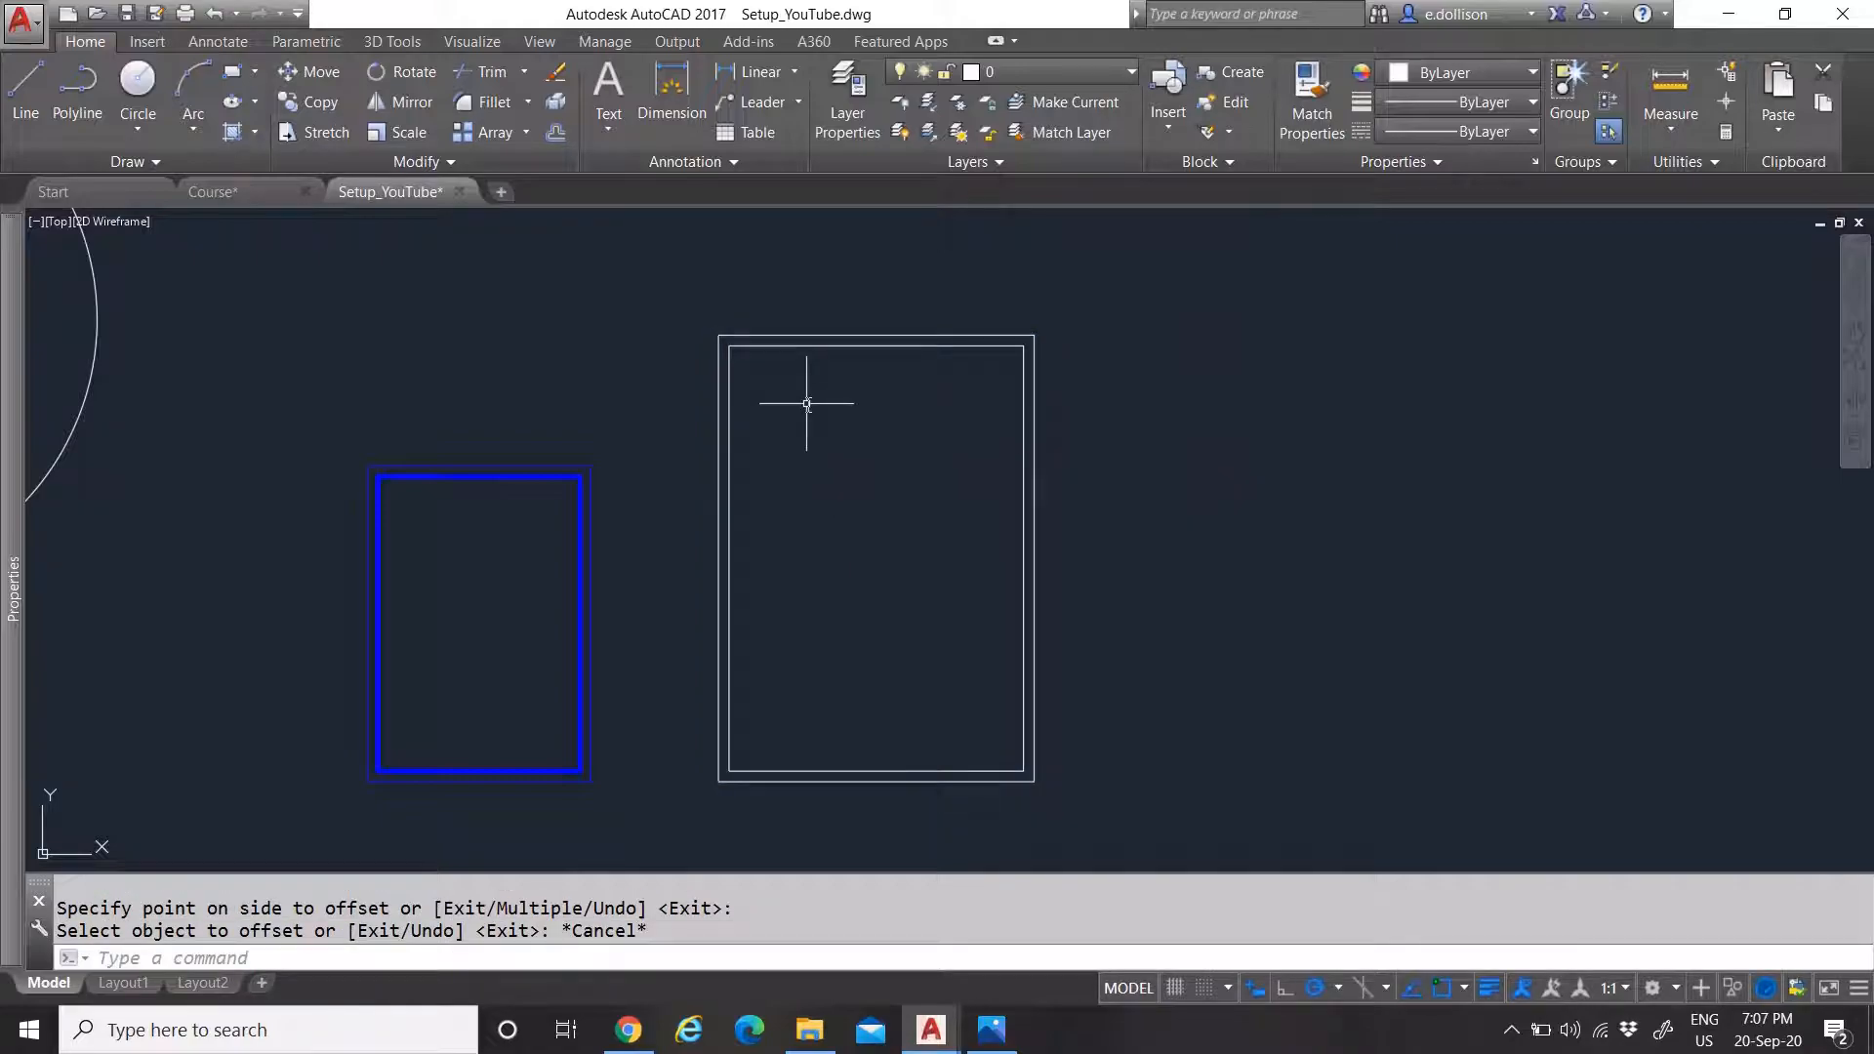
# Set the lineweight of the outer A3 rectangle to 0.00 mm and deselect it
pyautogui.click(849, 345)
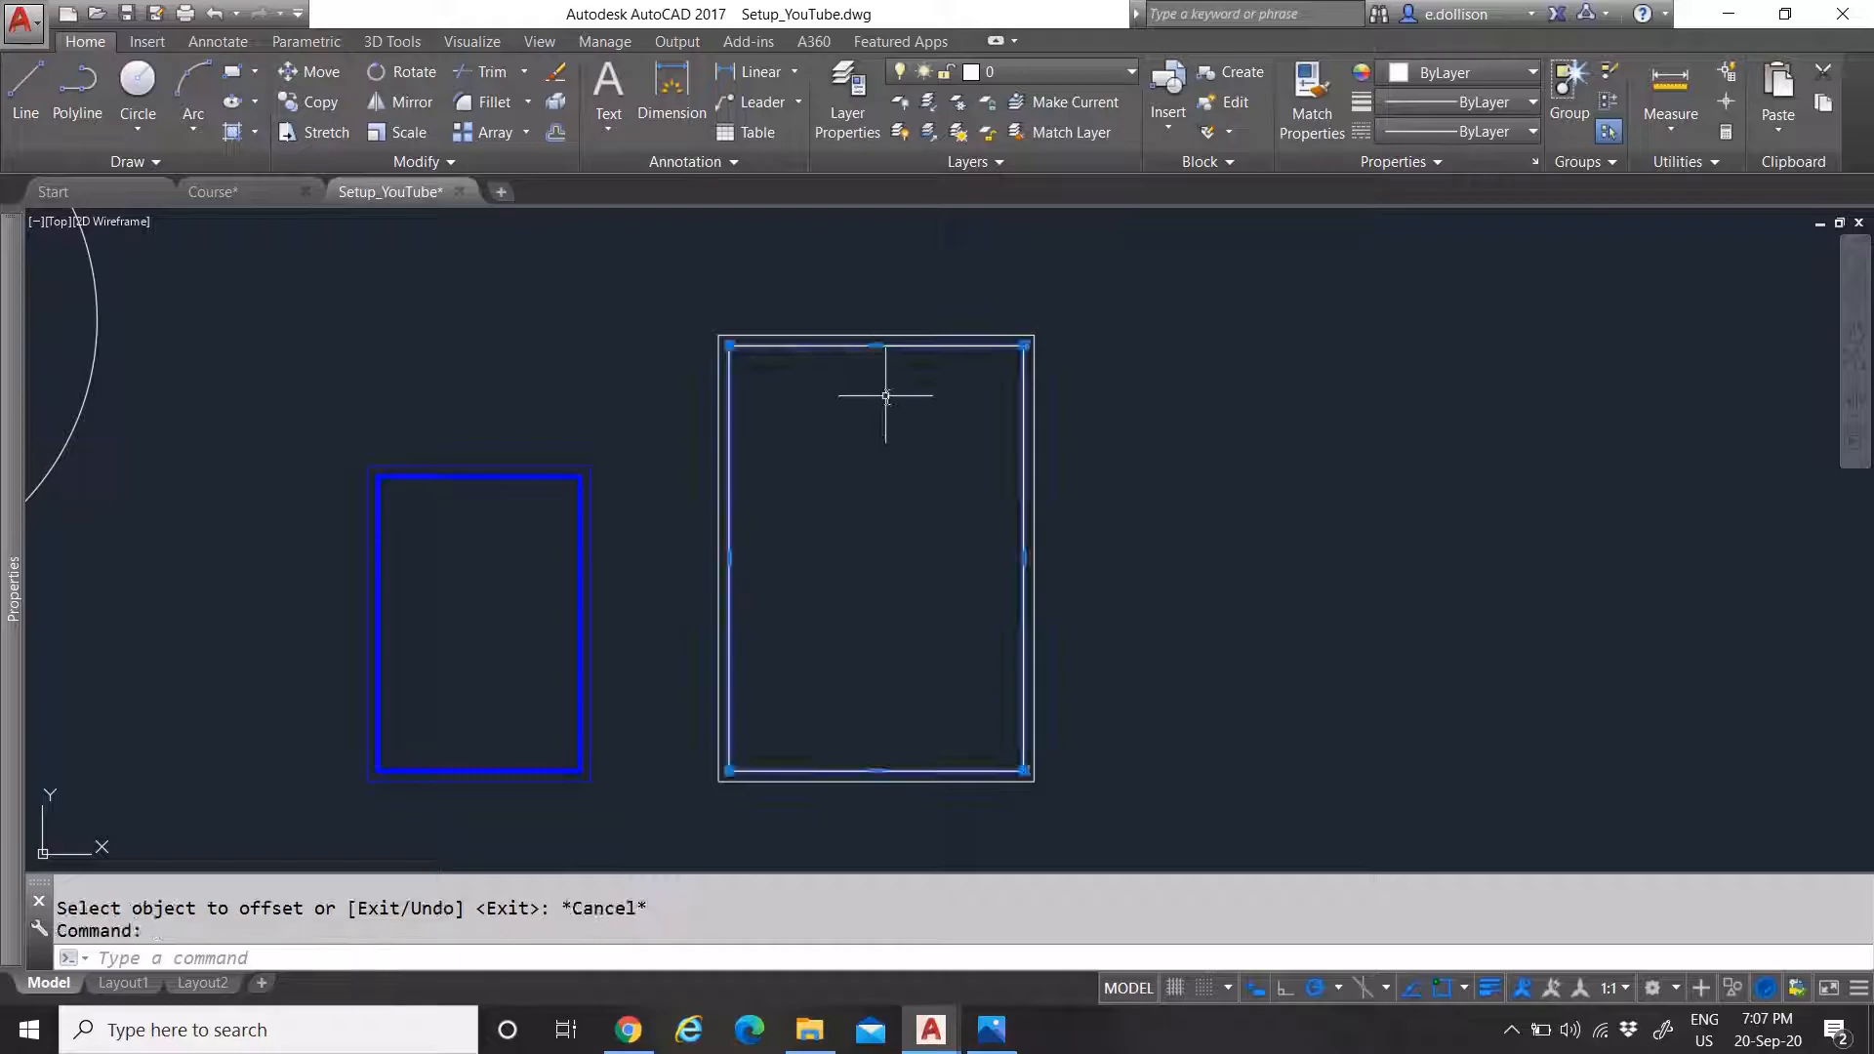
pyautogui.press('Escape')
pyautogui.click(899, 335)
pyautogui.moveTo(6, 405)
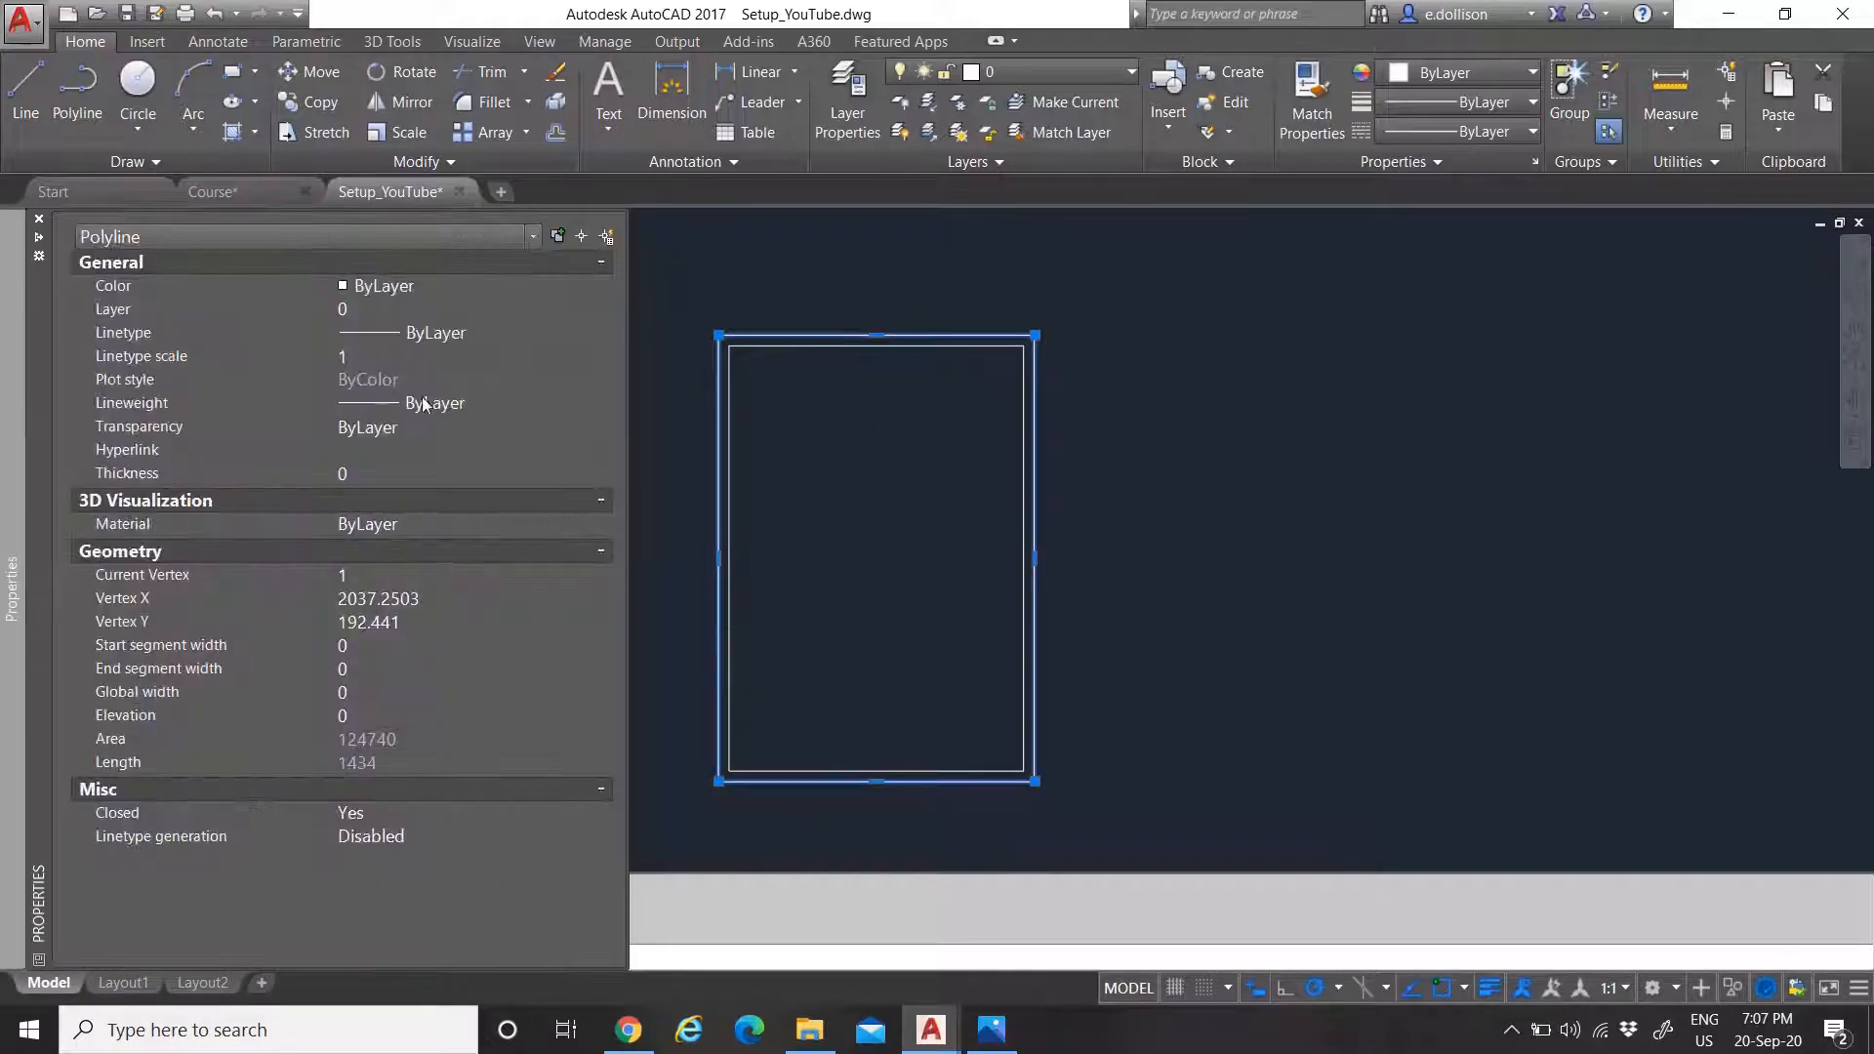
pyautogui.click(463, 406)
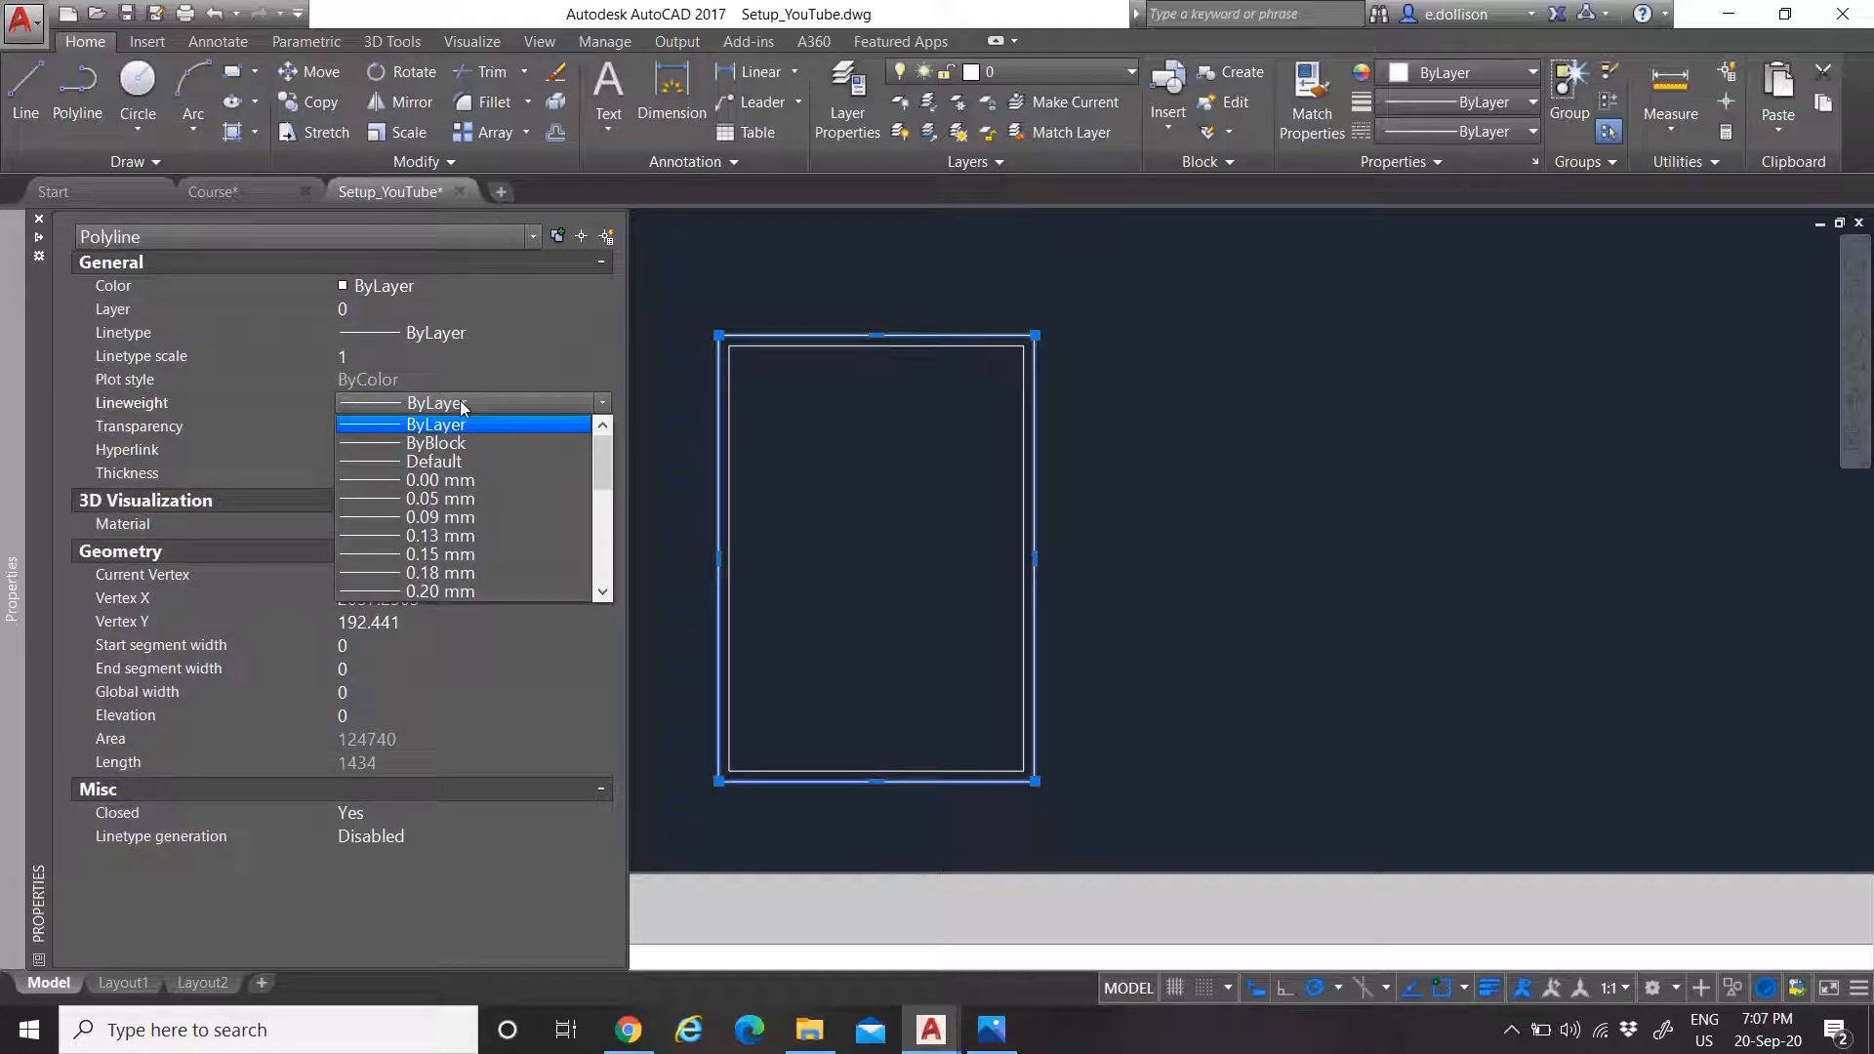
pyautogui.click(461, 480)
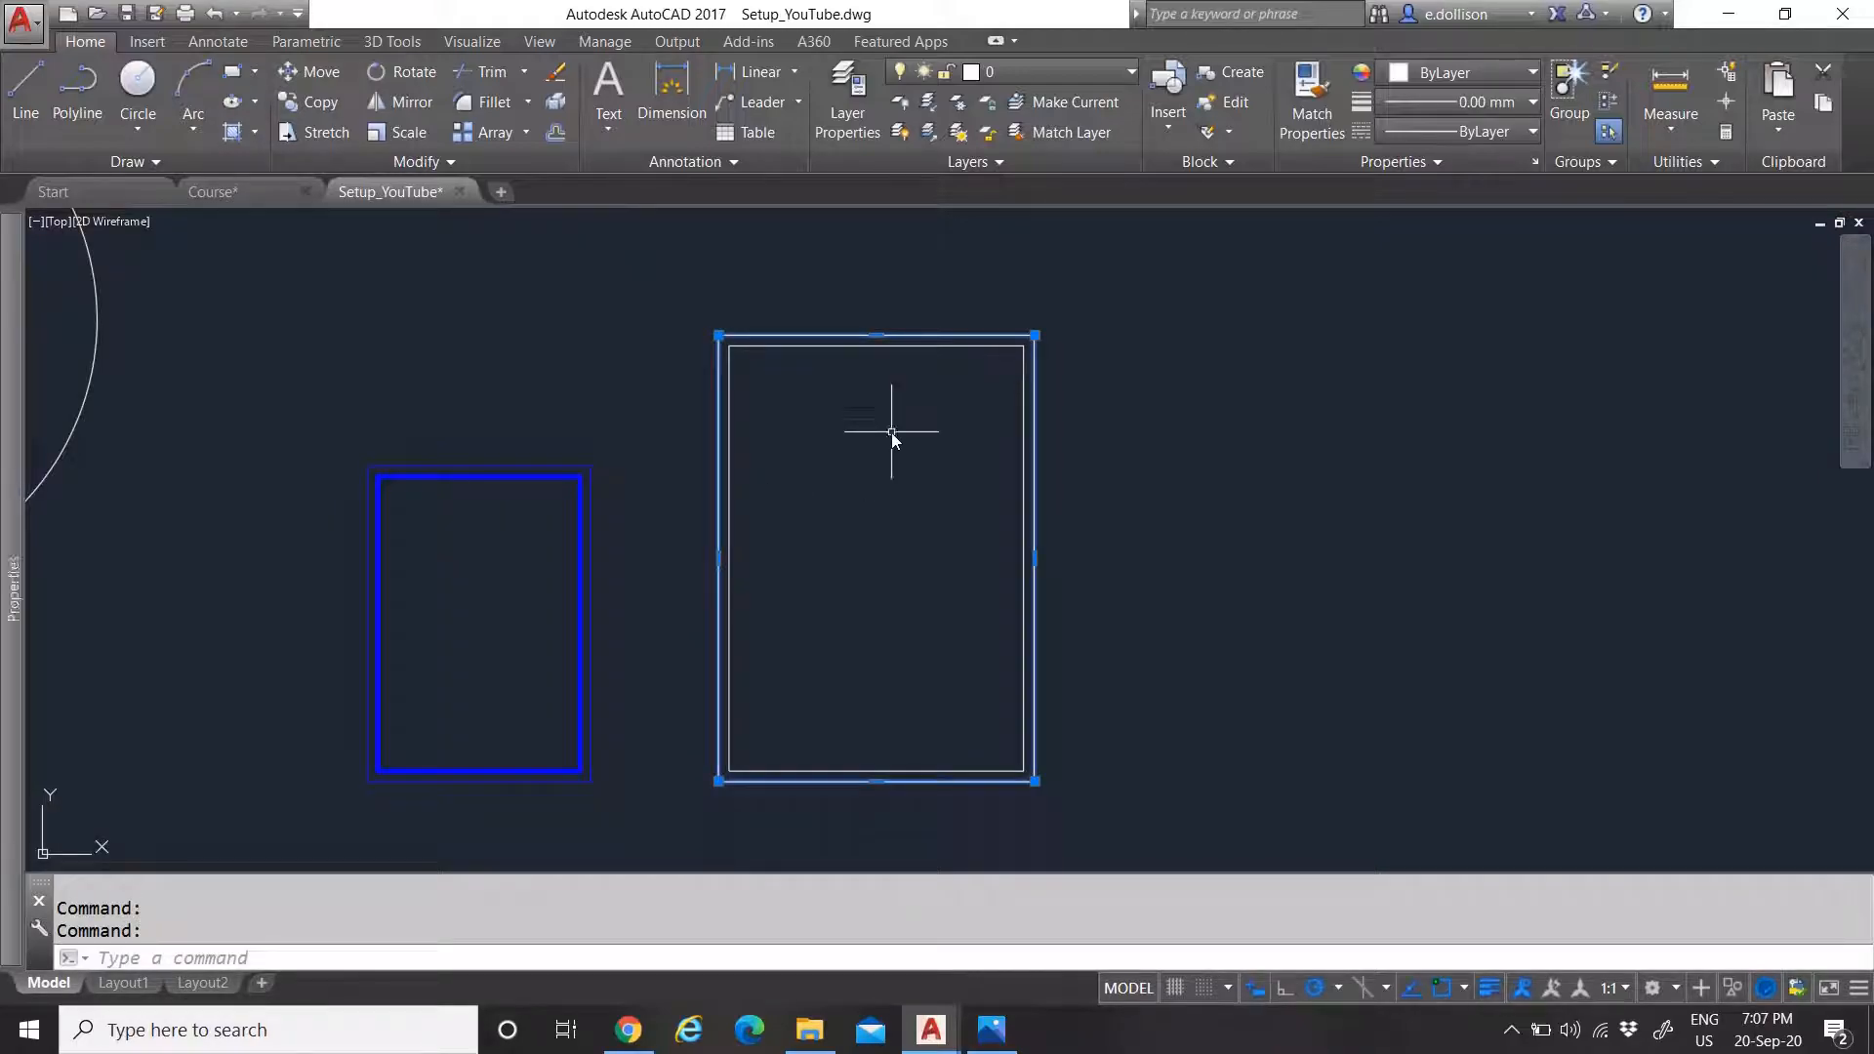
pyautogui.press('Escape')
# Create a block named Border_A3 from both A3 rectangles, with its base point at the outer rectangle's lower-right corner
pyautogui.click(892, 431)
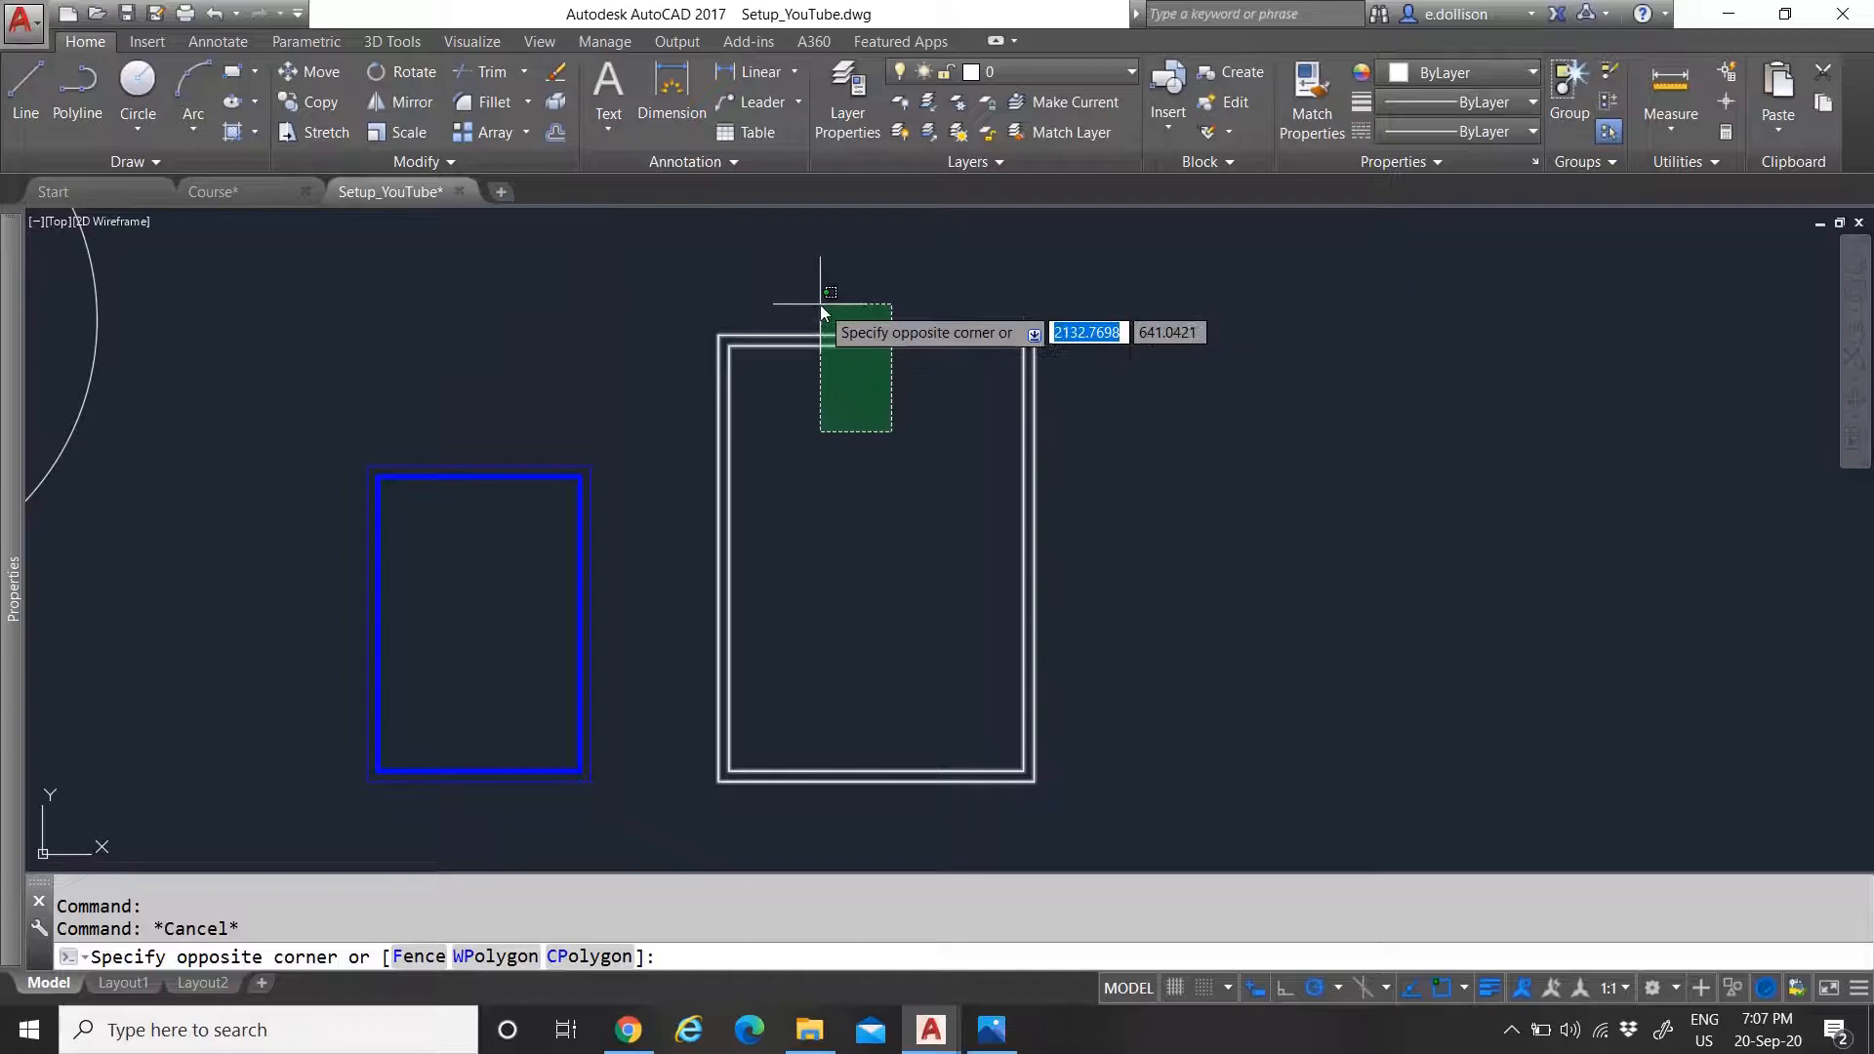
pyautogui.click(819, 304)
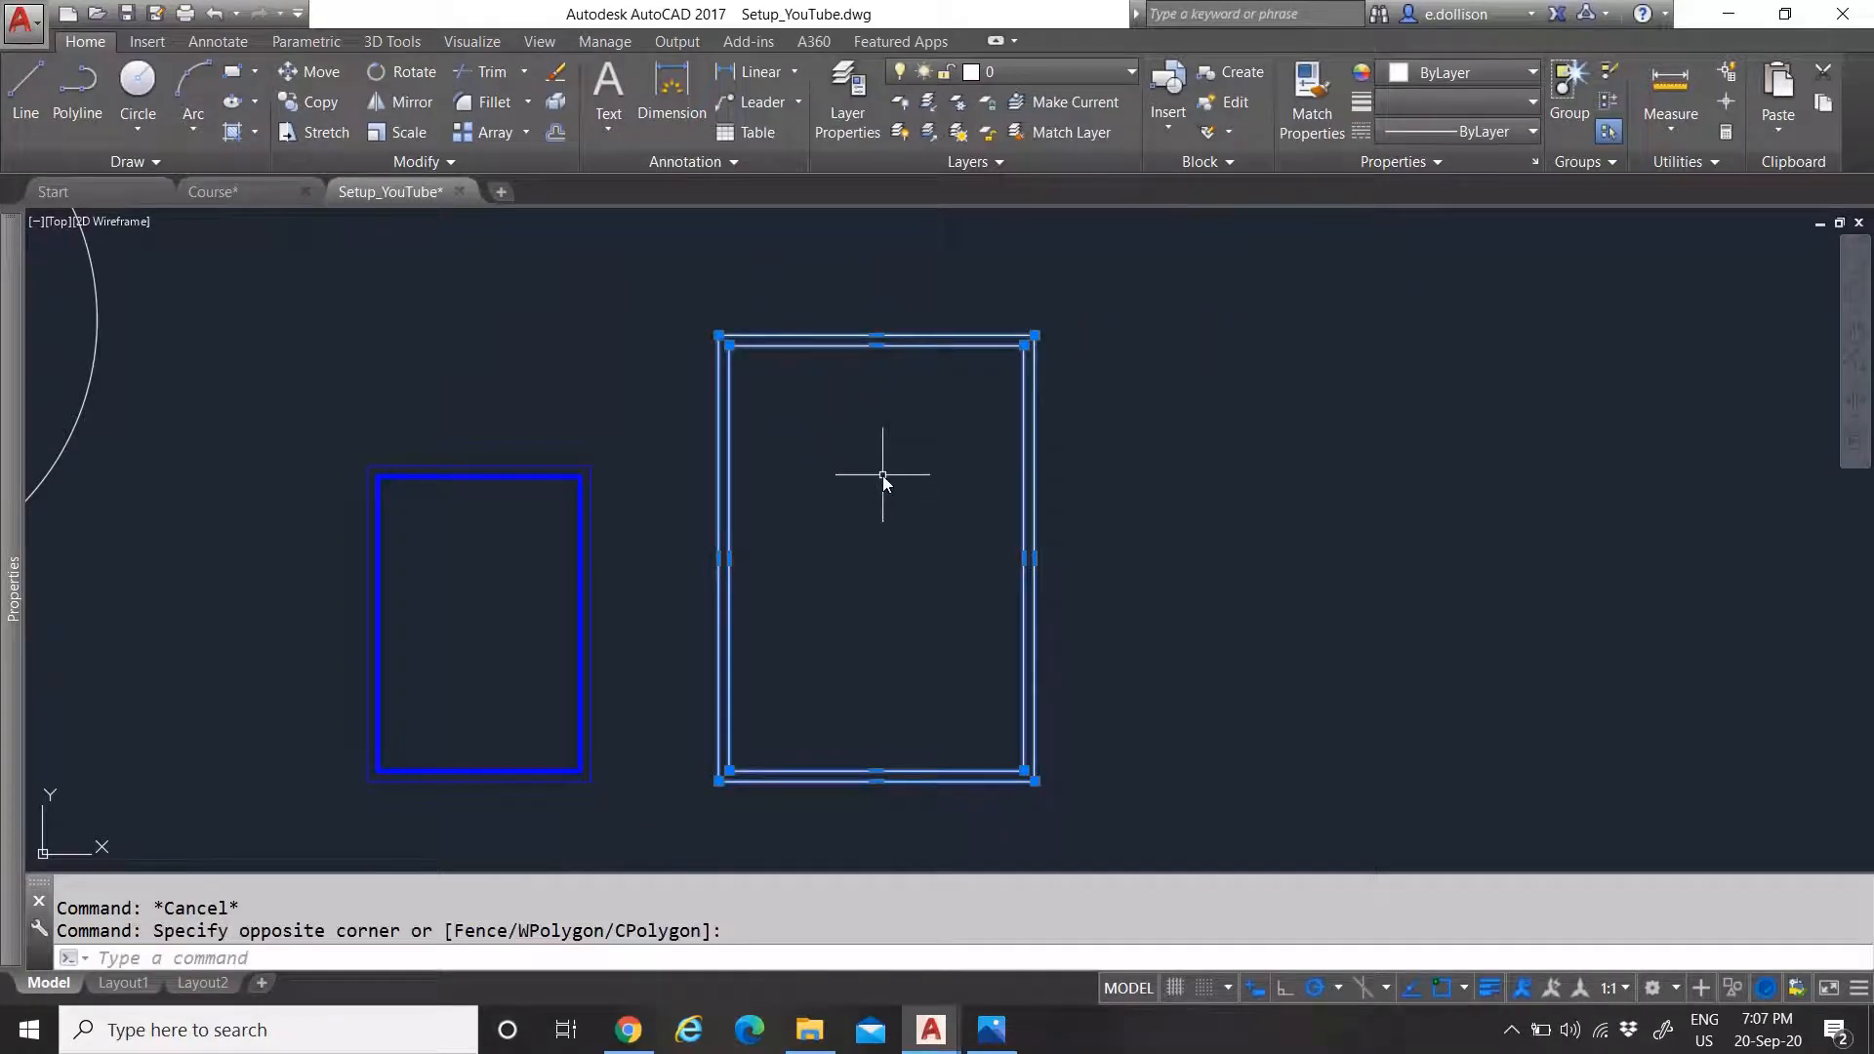
pyautogui.write('BLOCK')
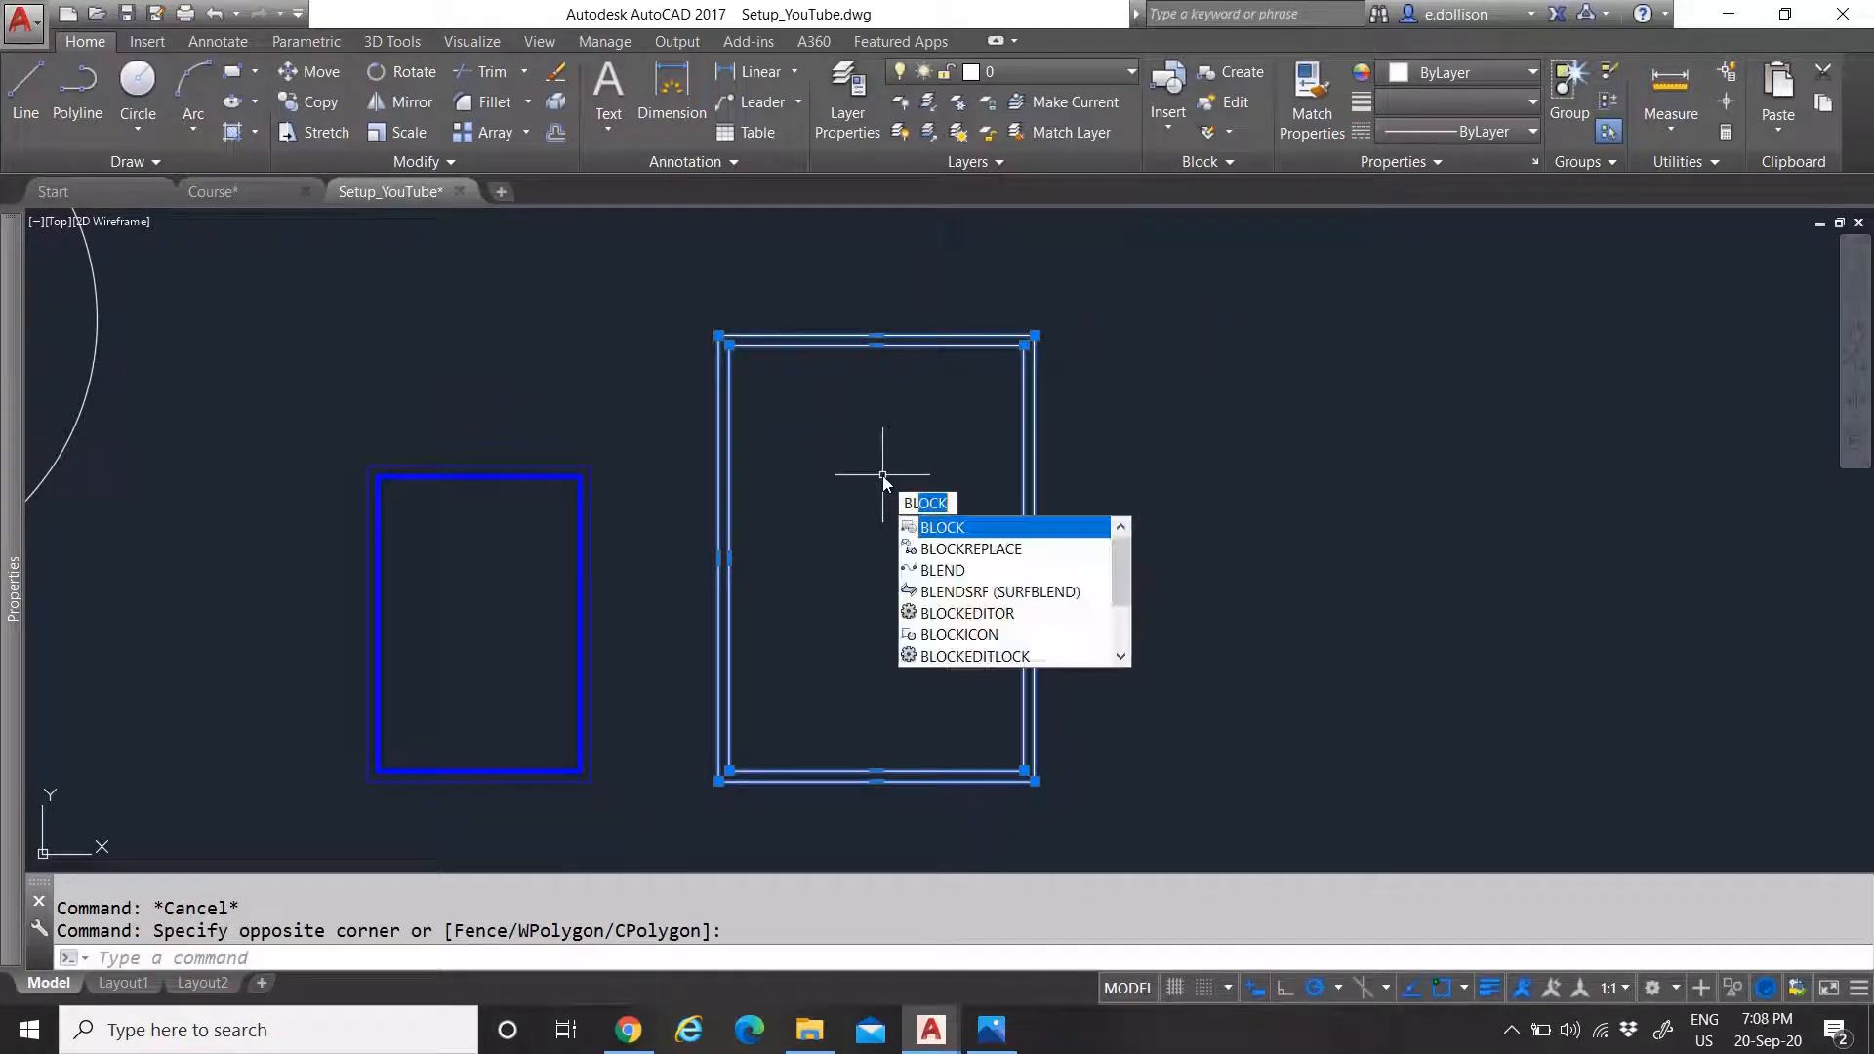
pyautogui.press('Return')
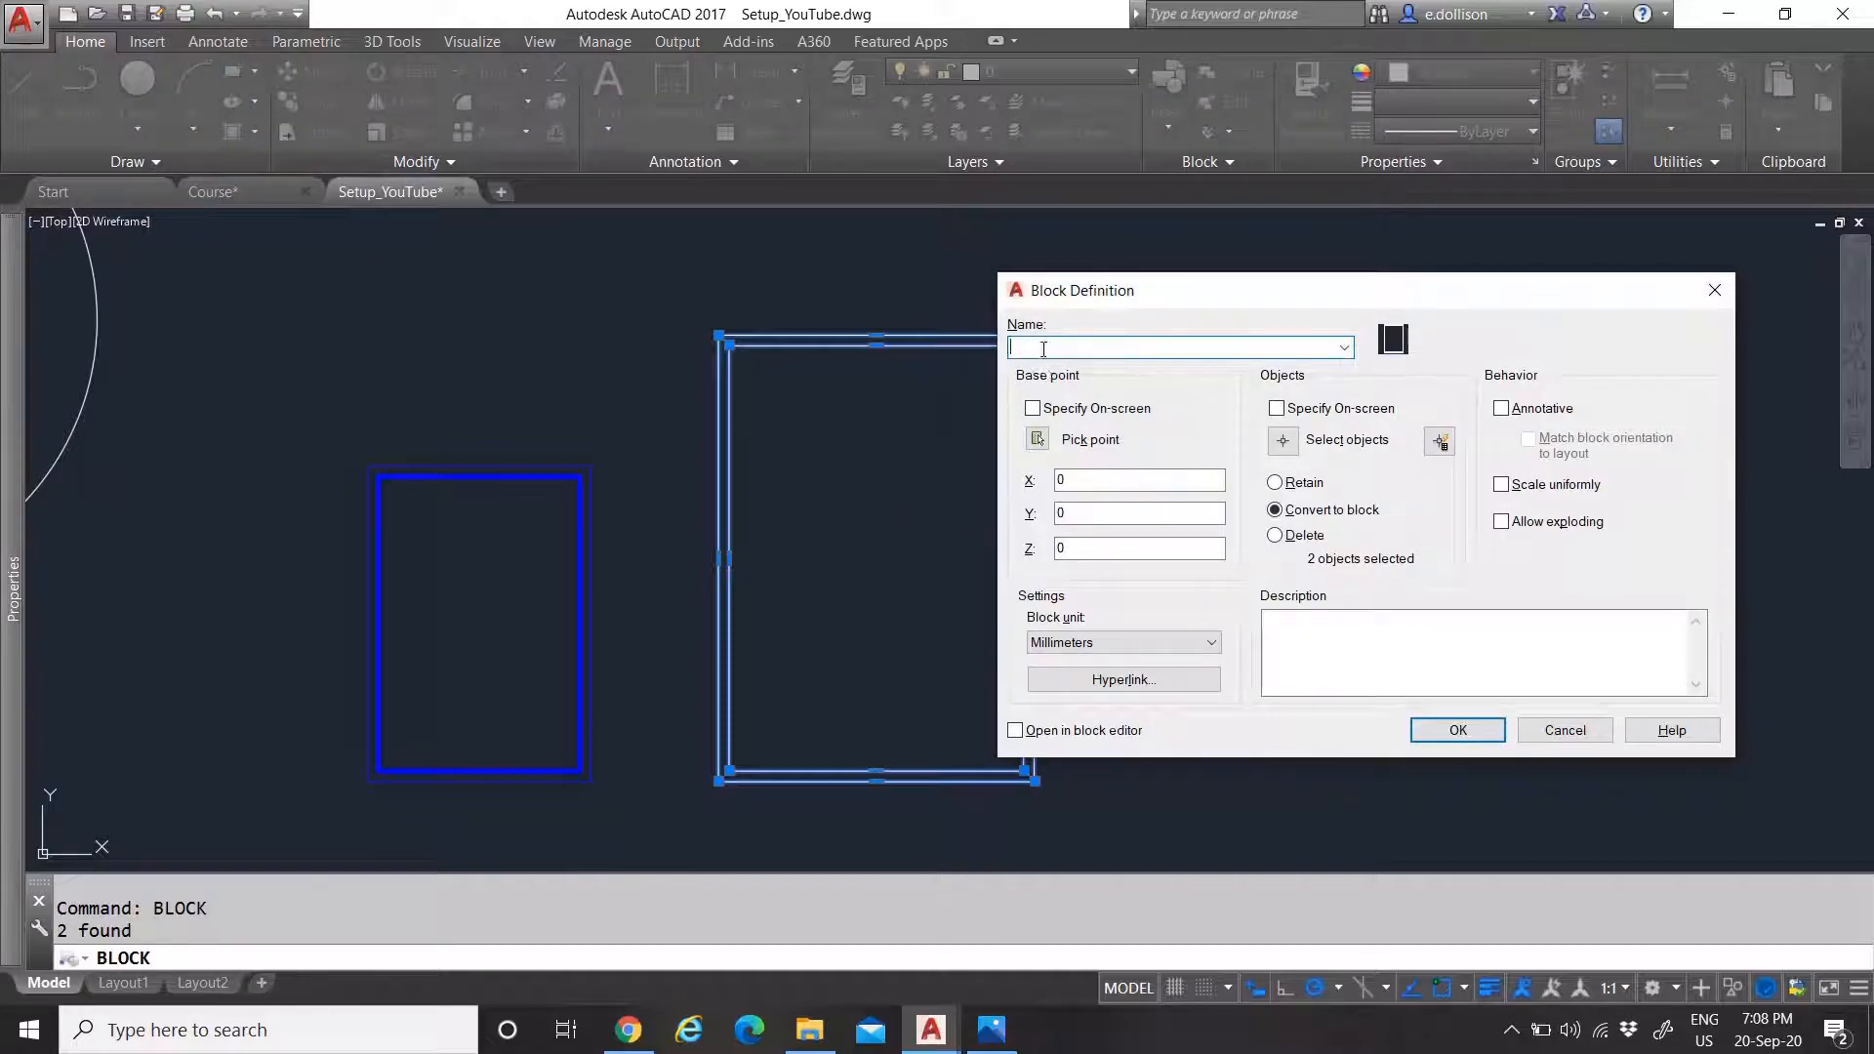
pyautogui.write('Bore')
pyautogui.click(1037, 438)
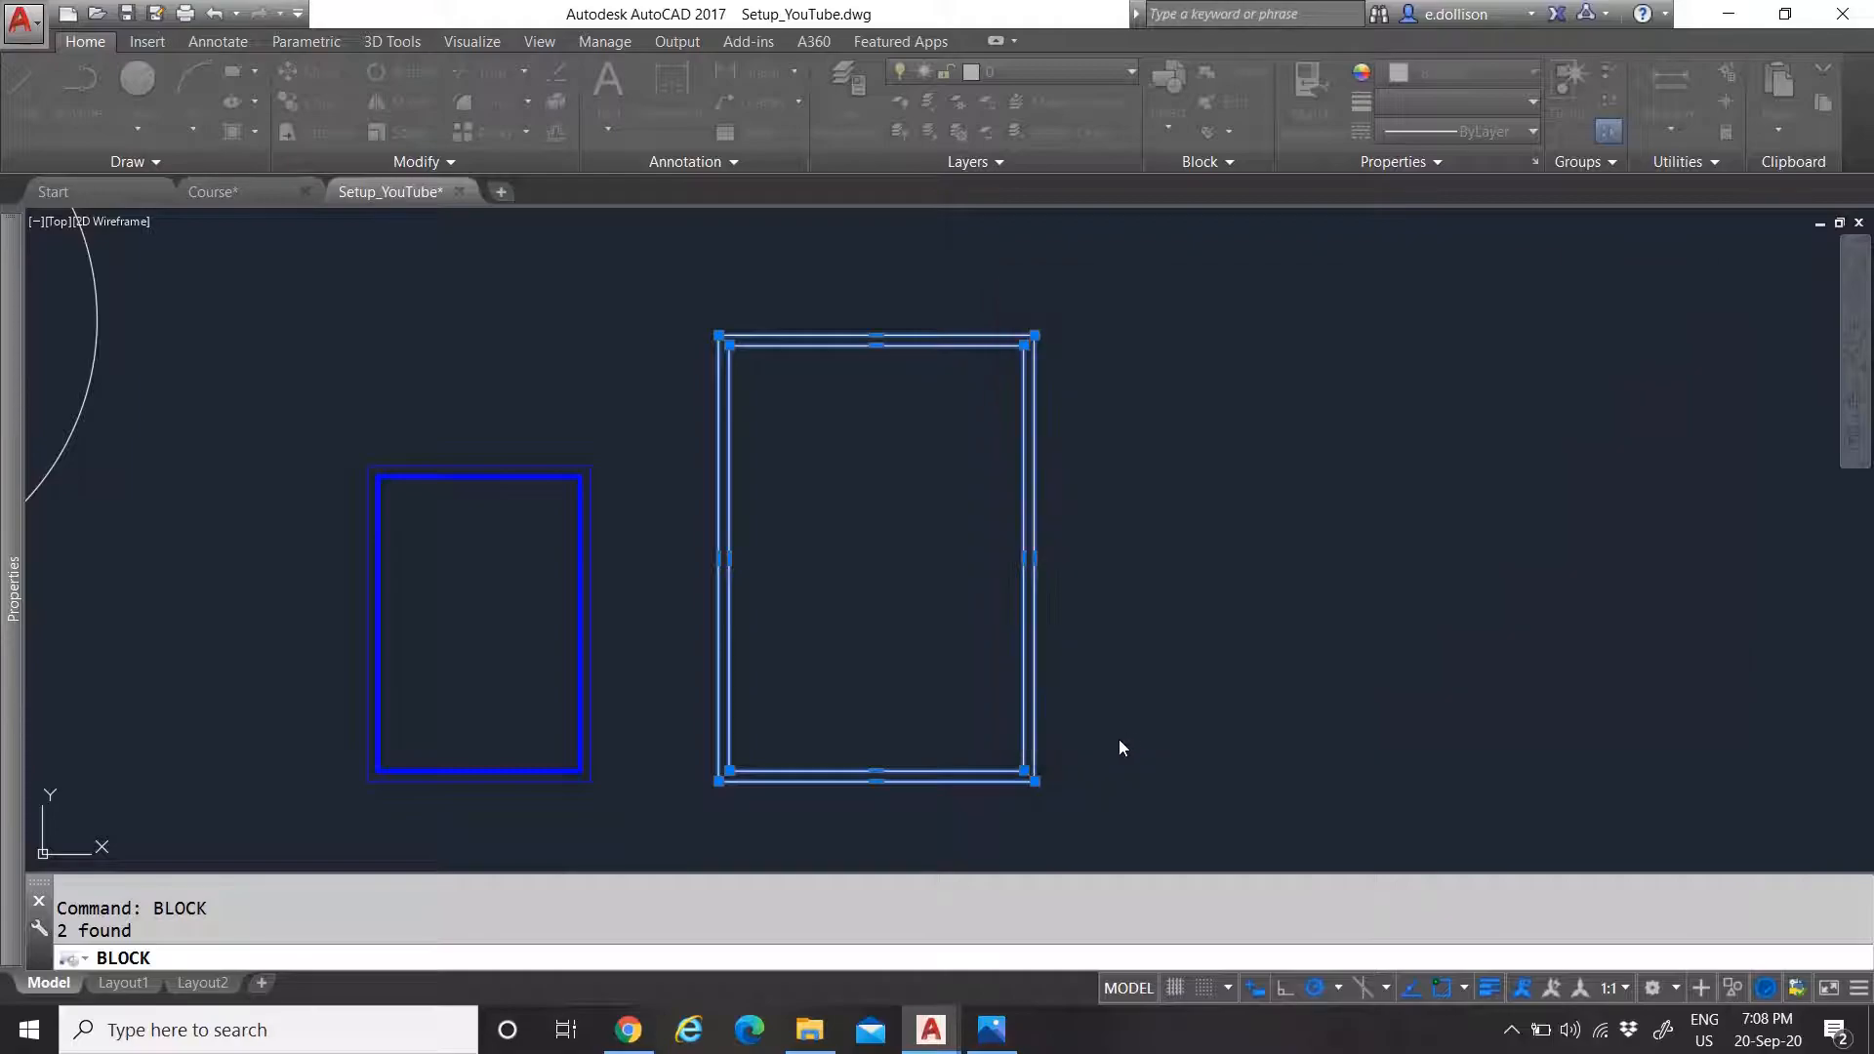
pyautogui.click(1034, 782)
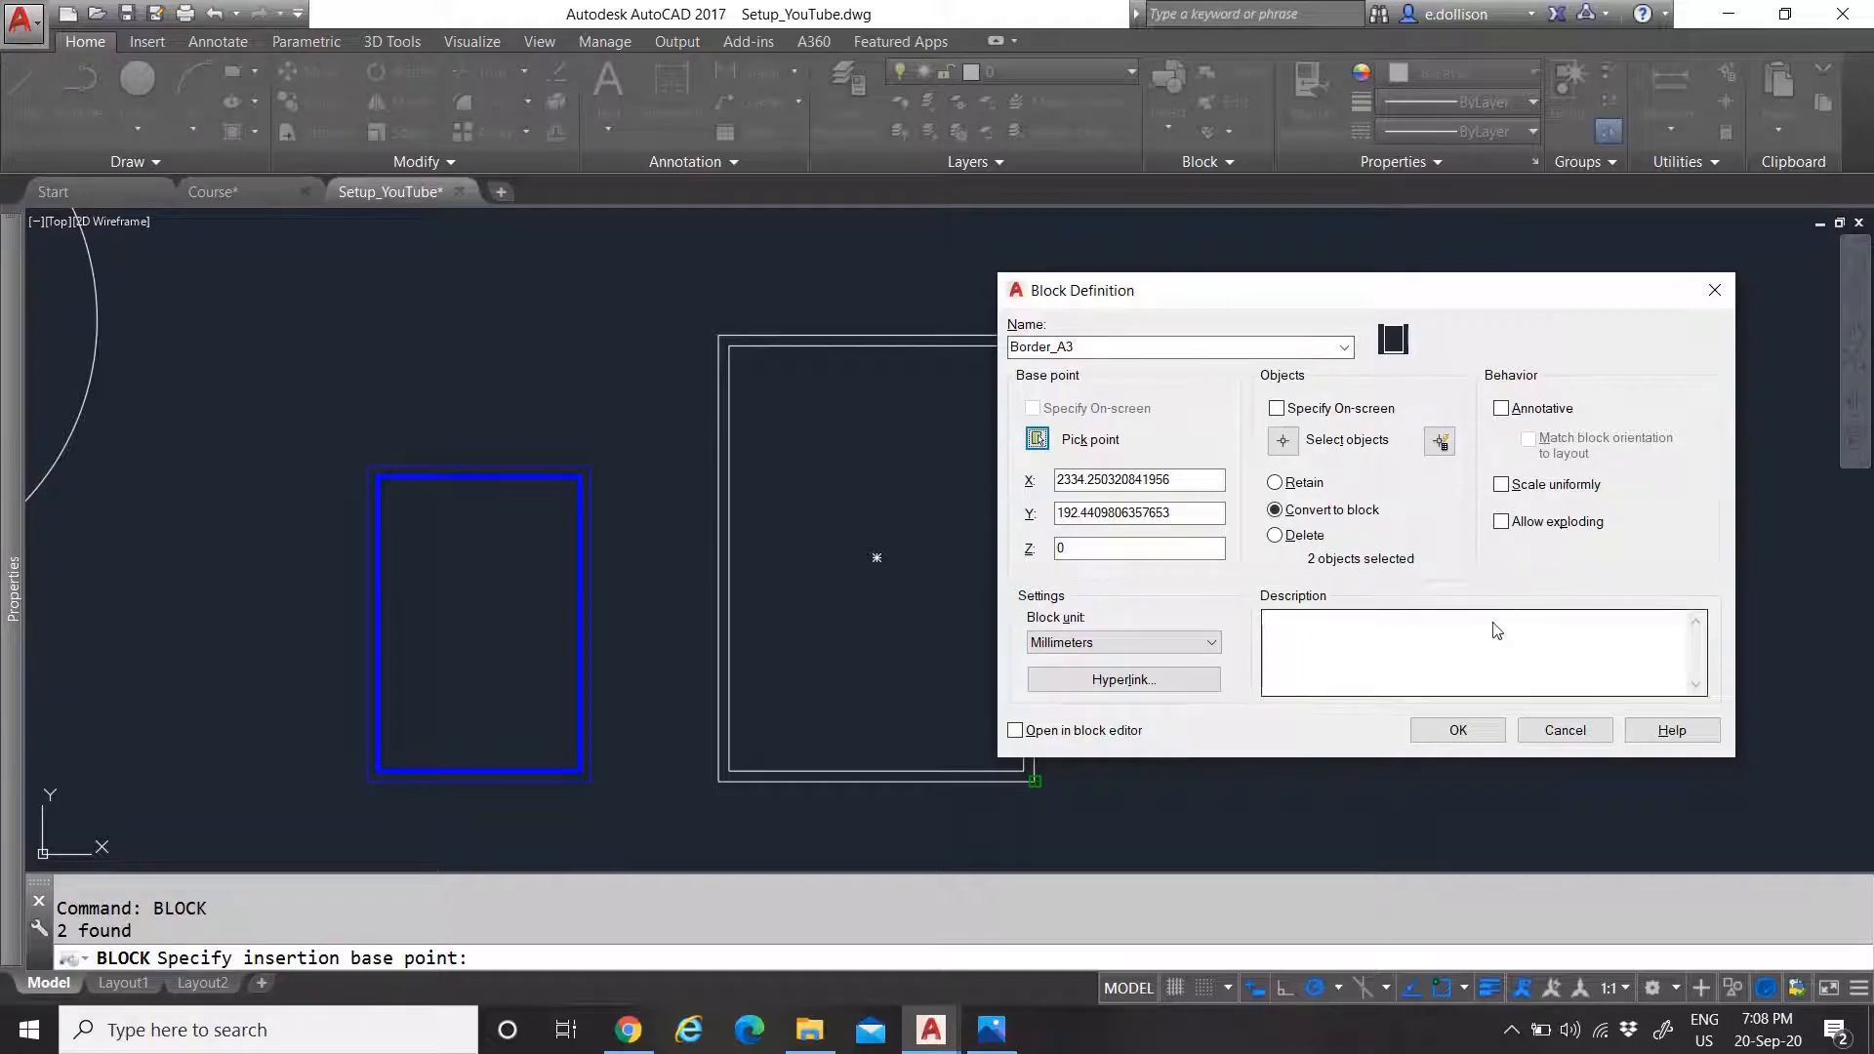
pyautogui.click(1444, 732)
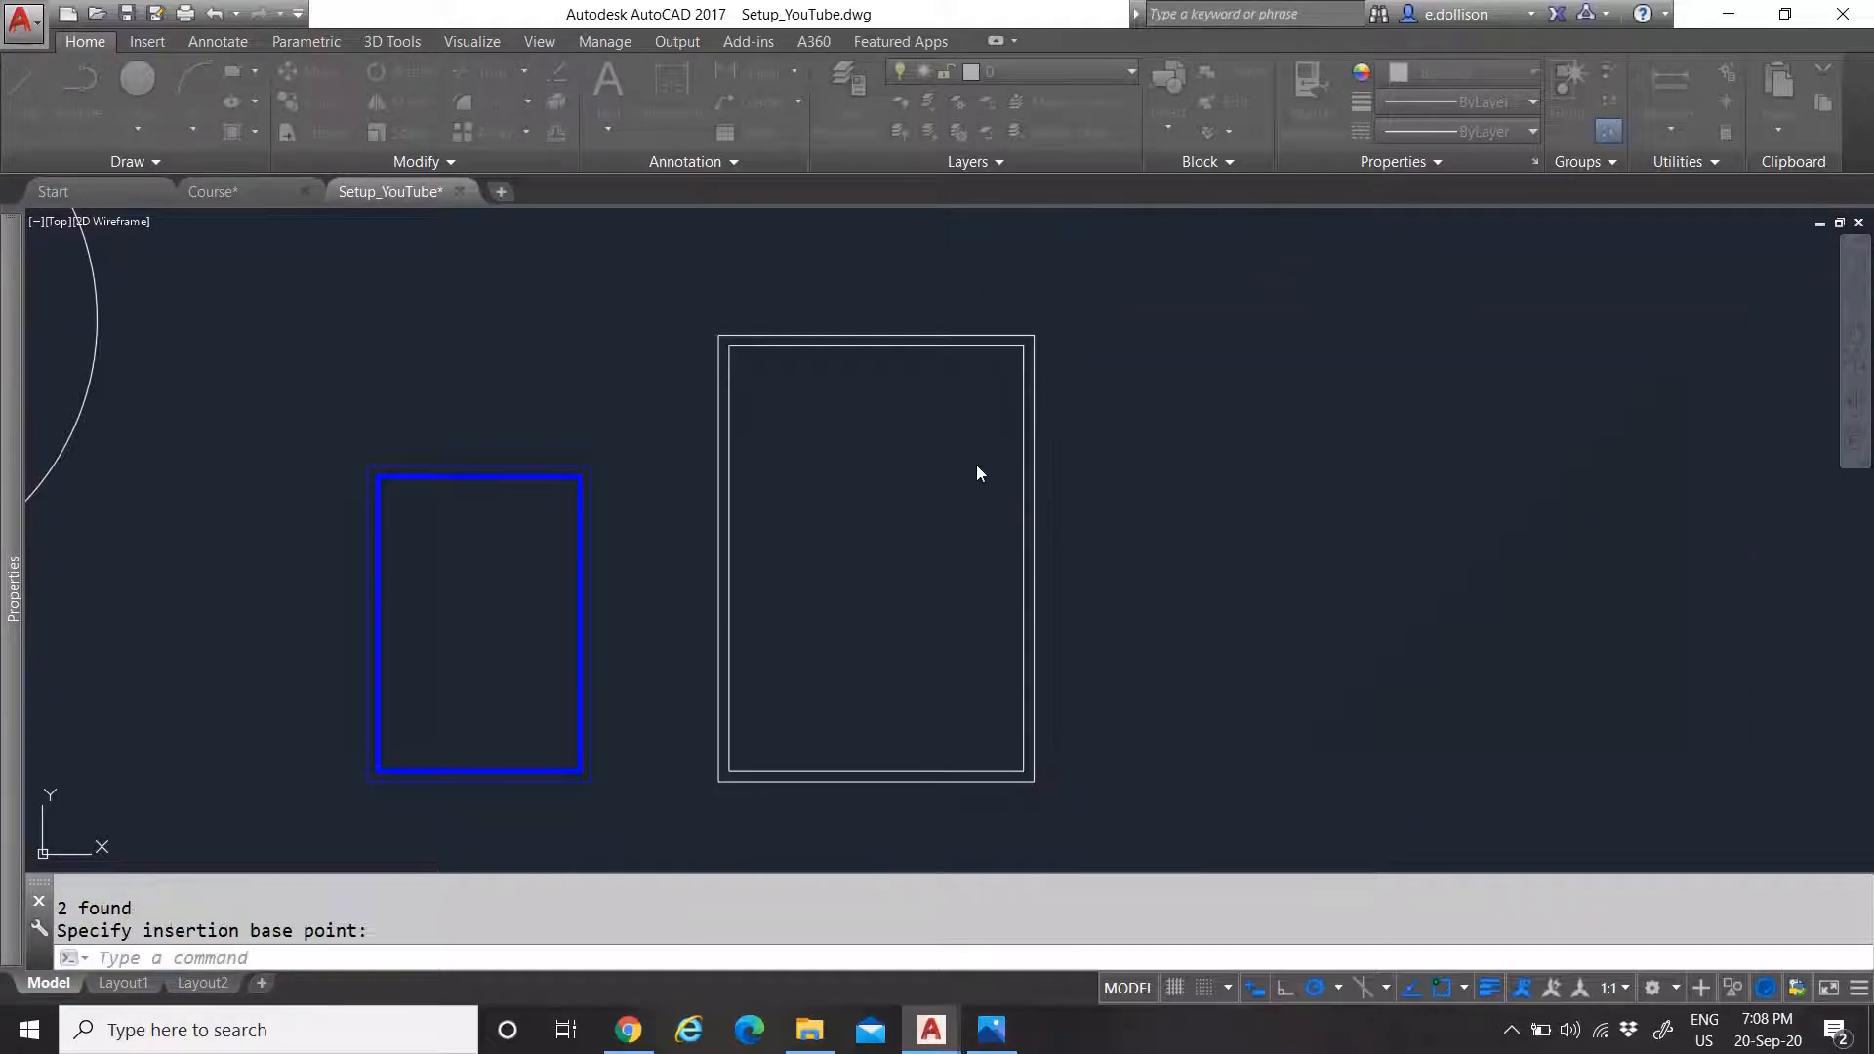
# Assign the Border_A3 block to the - Border layer and deselect it
pyautogui.click(1113, 514)
pyautogui.click(928, 431)
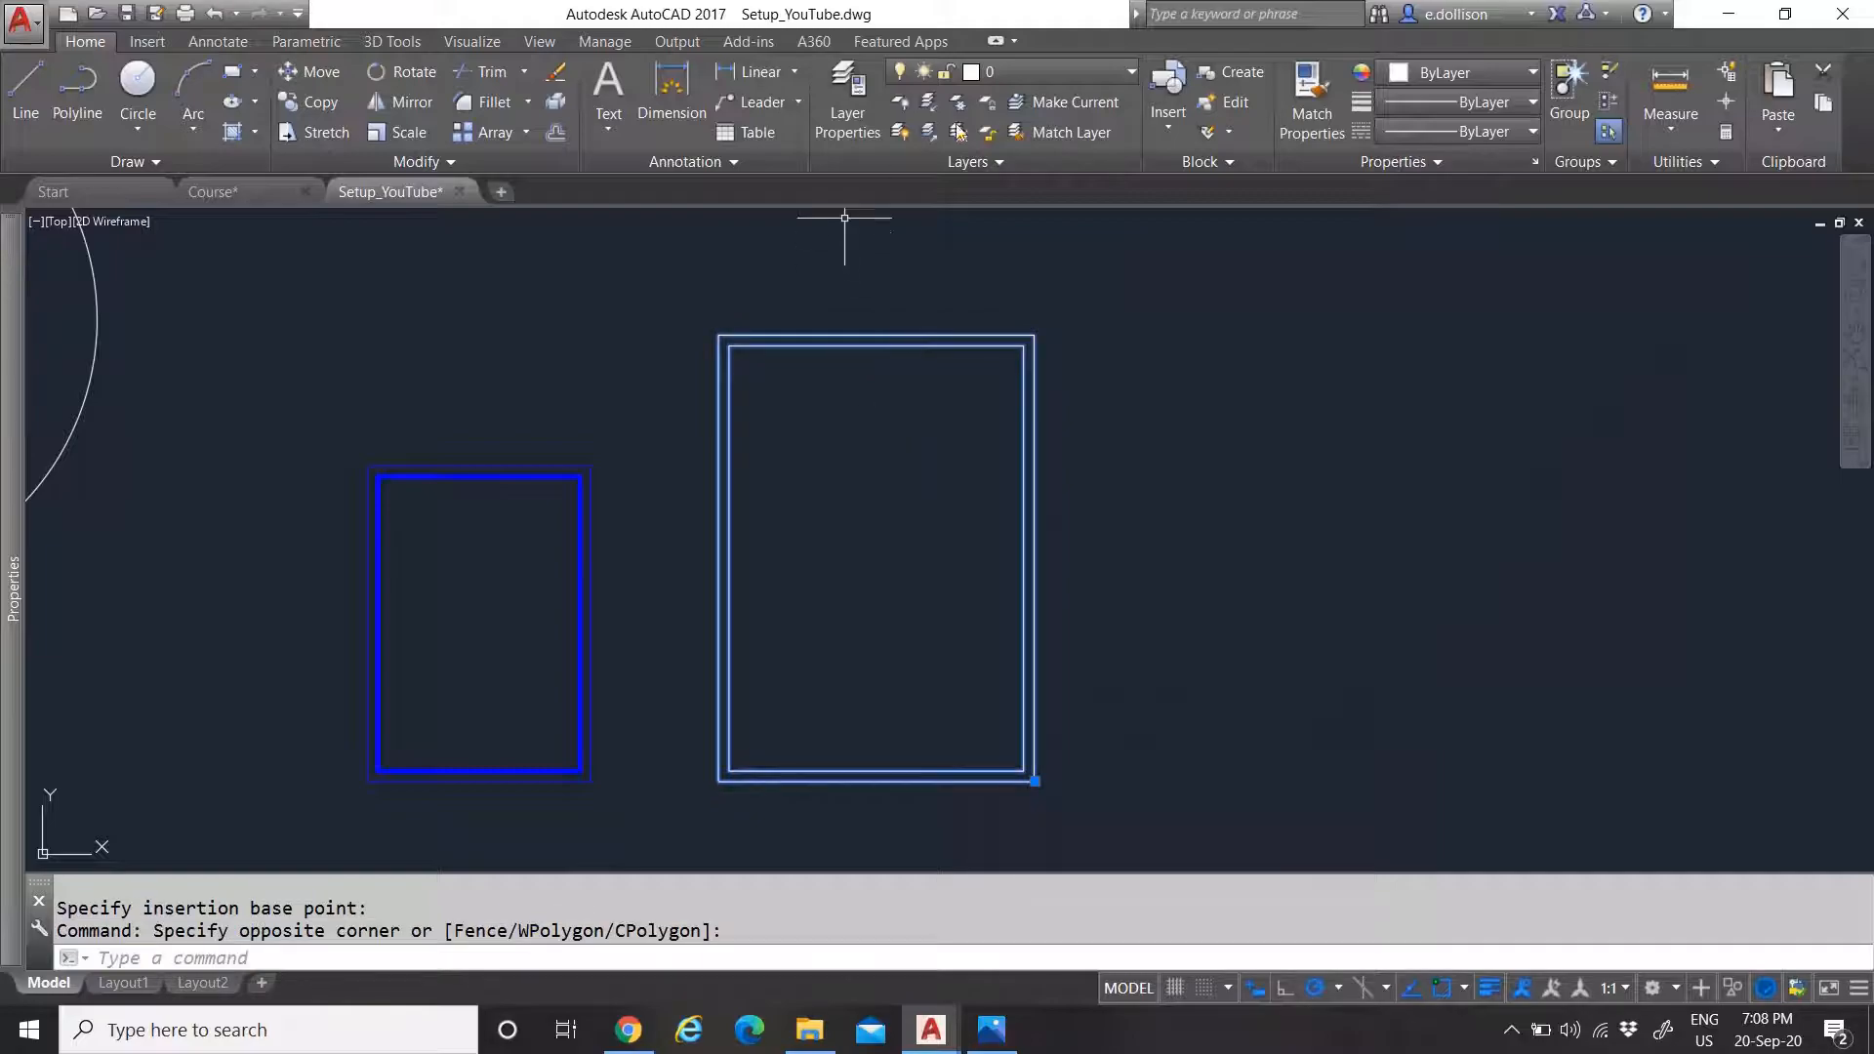
pyautogui.click(1009, 74)
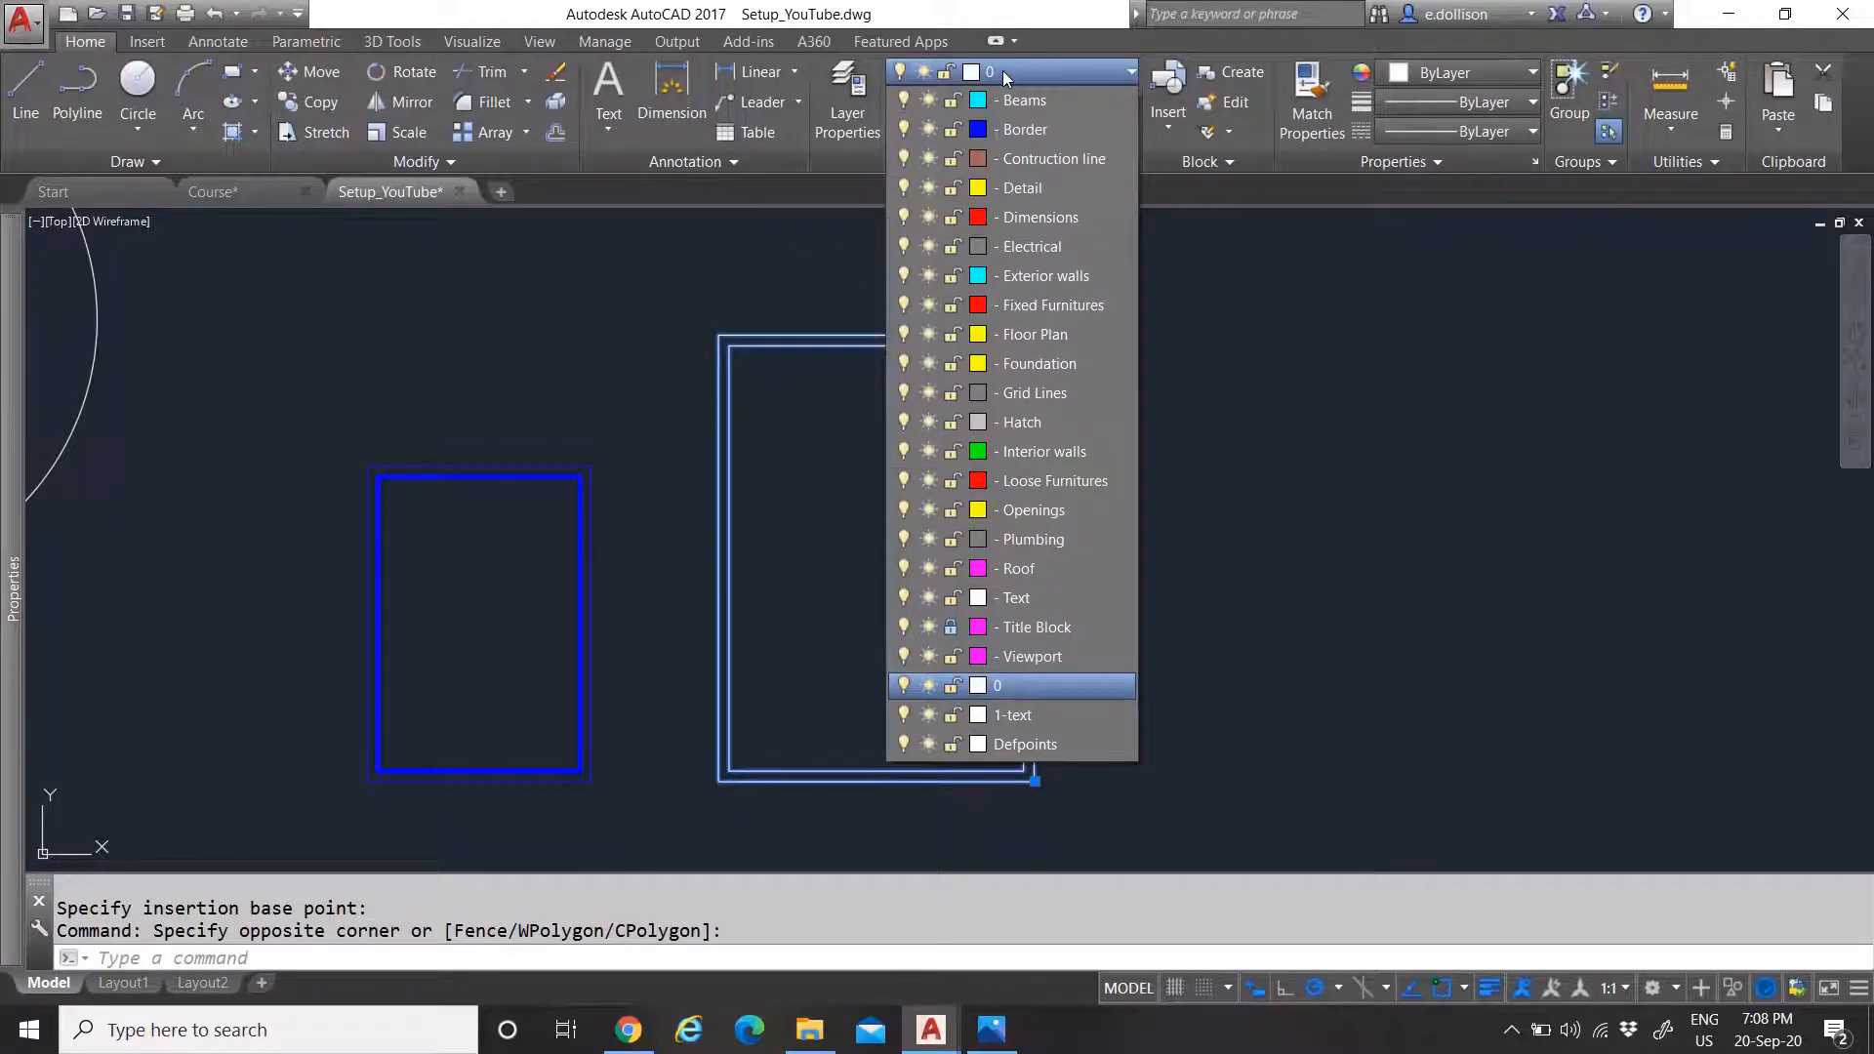
pyautogui.click(1023, 128)
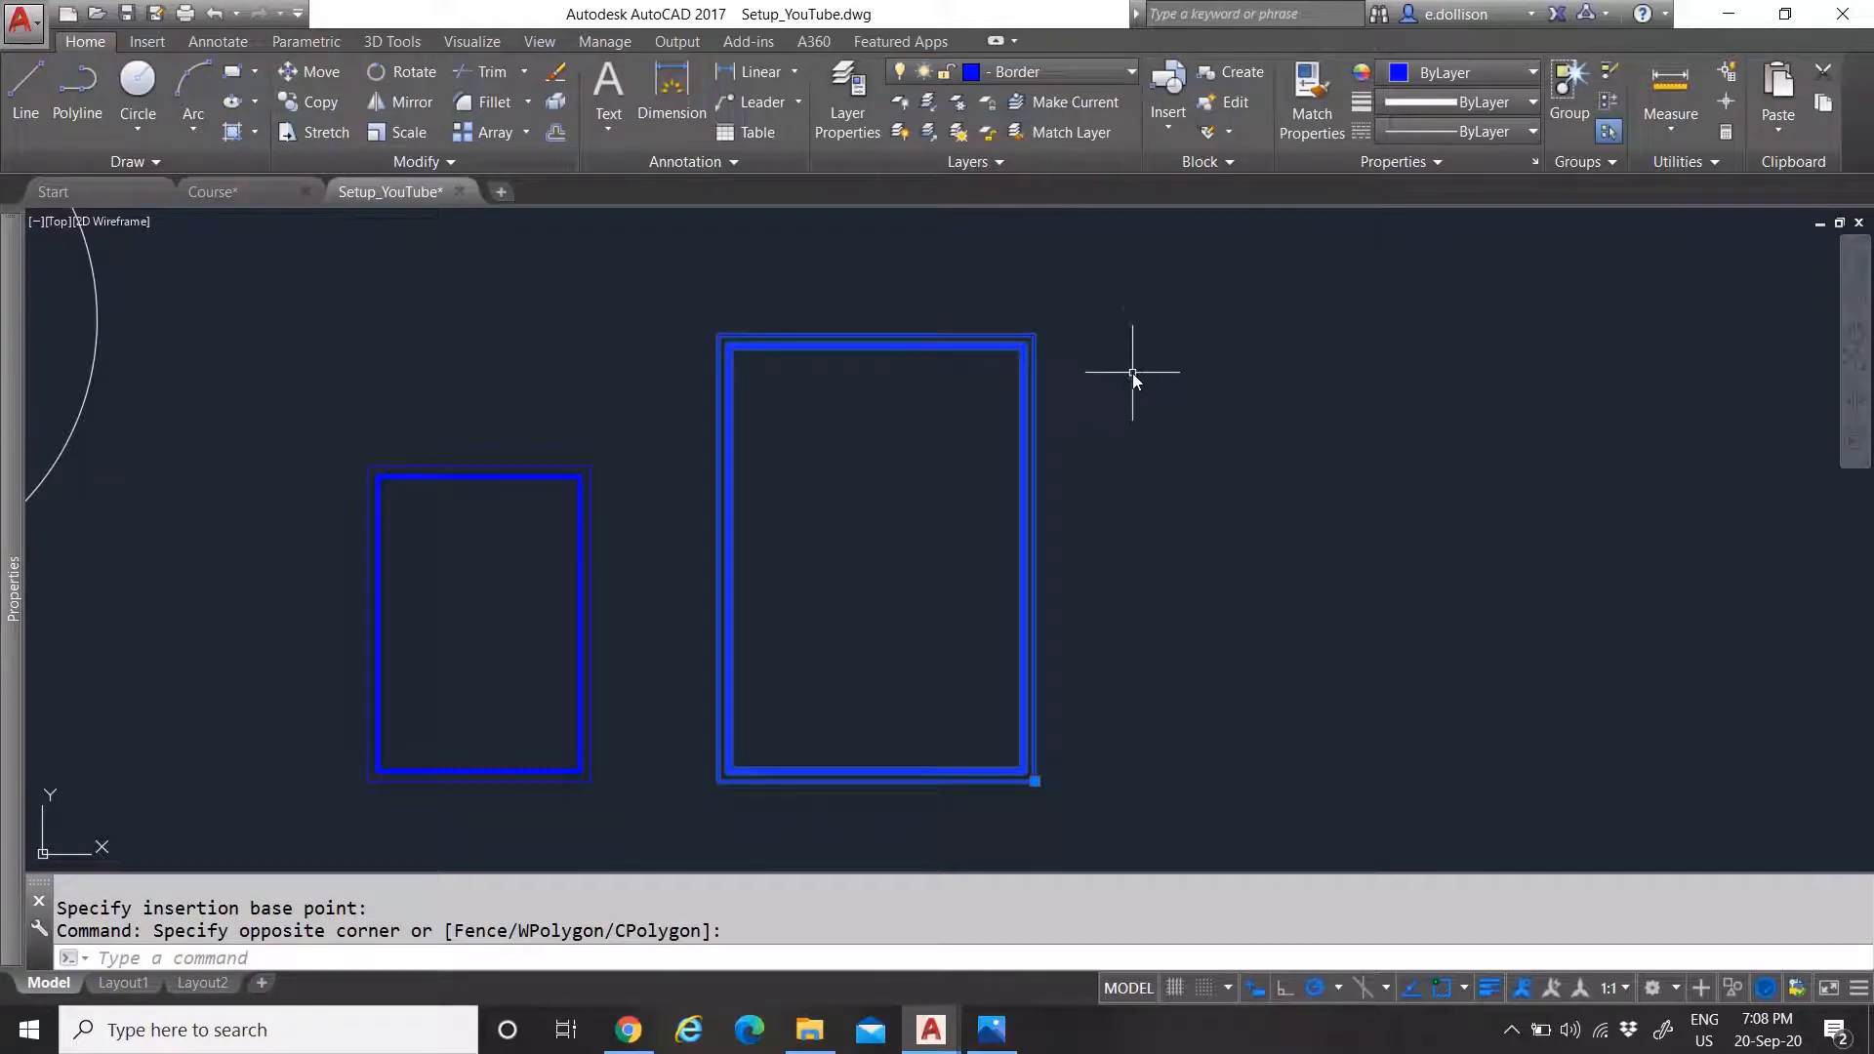
pyautogui.press('Escape')
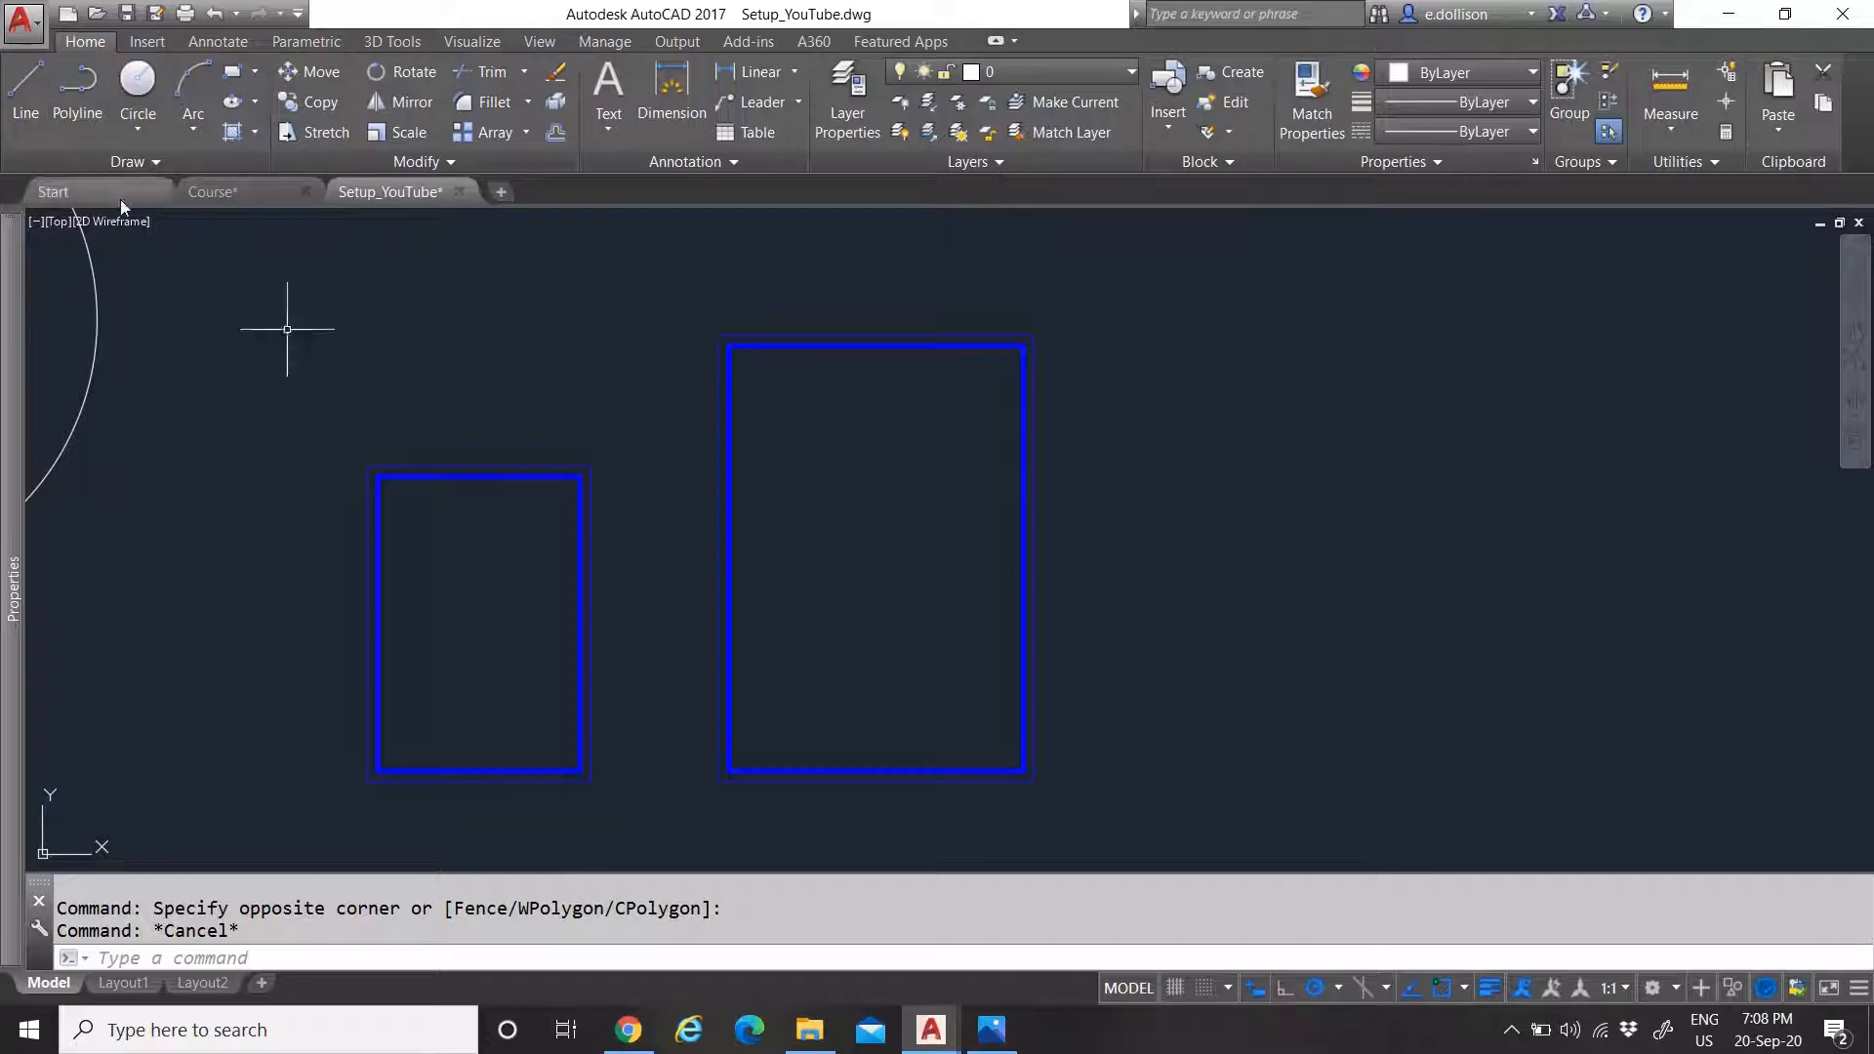
# In the Course drawing, copy the dashed A4 rectangle over the A3 sheet three times, forming a two-by-two grid from the lower-right corner
pyautogui.click(231, 191)
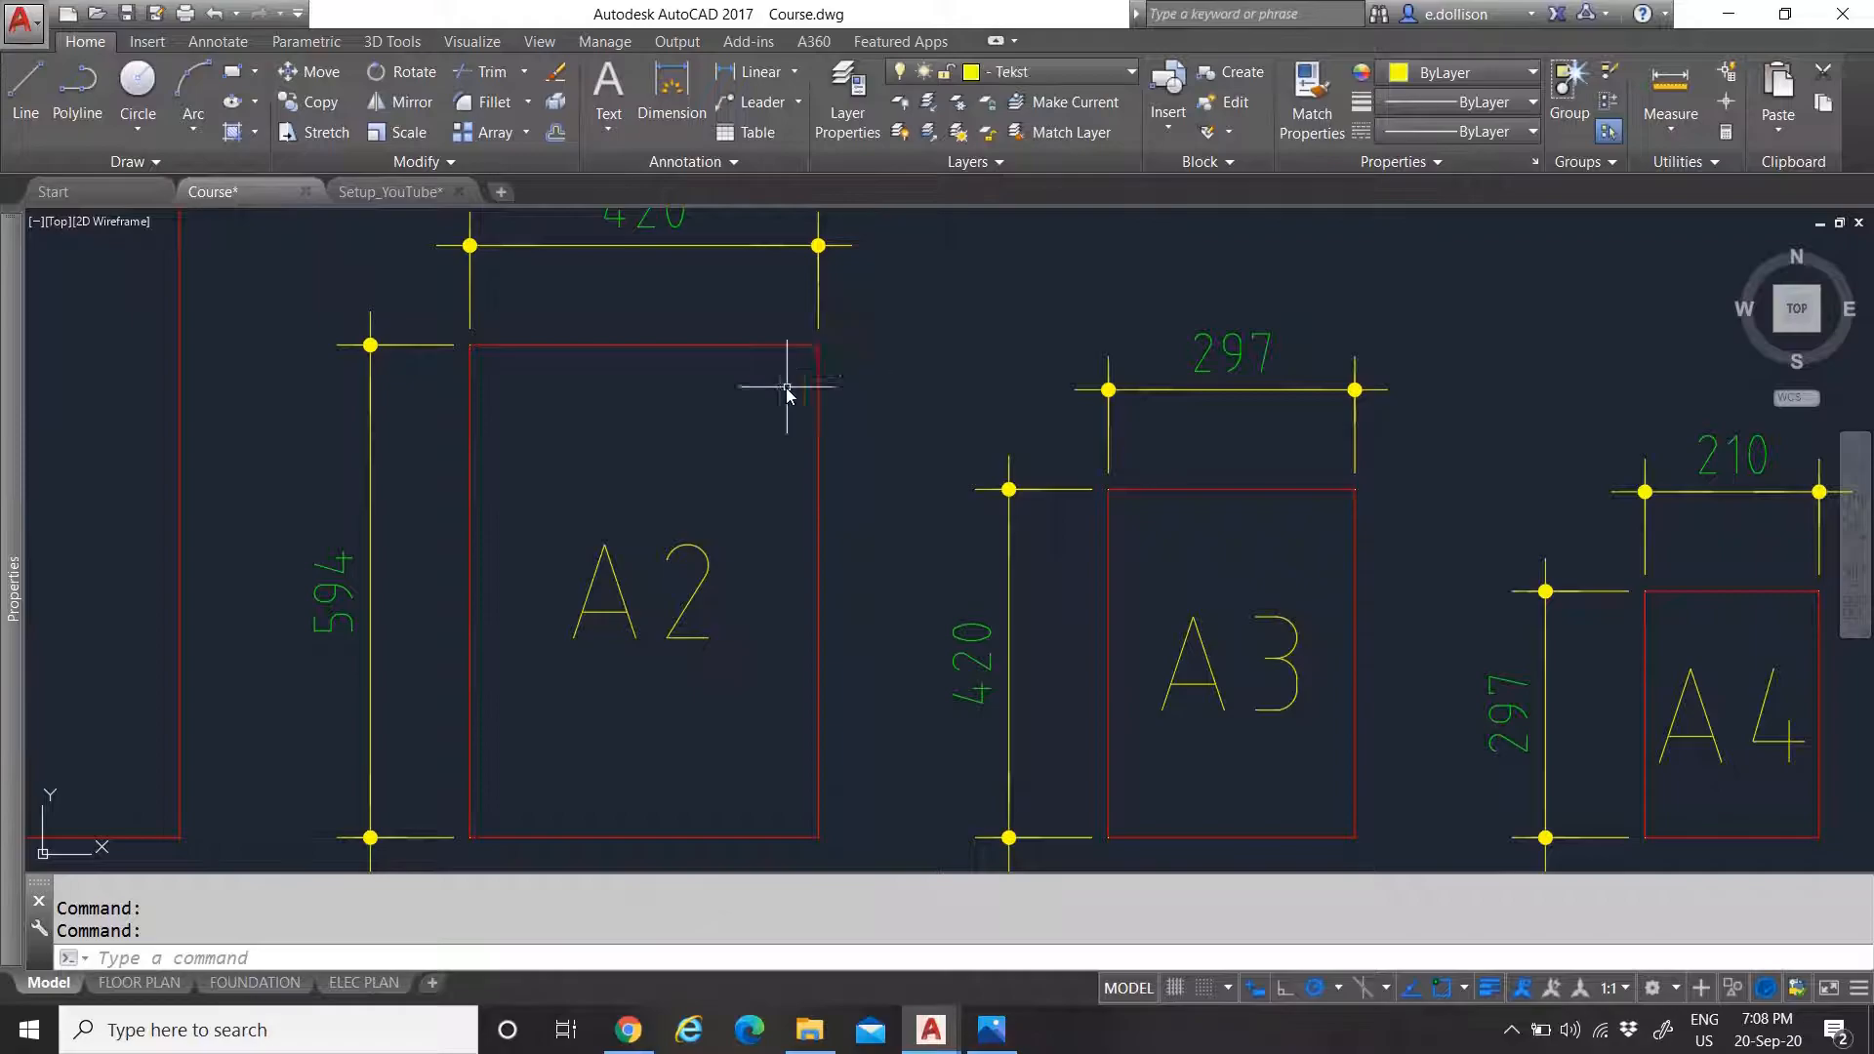
pyautogui.scroll(-5, 820, 390)
pyautogui.scroll(5, 787, 794)
pyautogui.scroll(-2, 937, 476)
pyautogui.scroll(4, 969, 457)
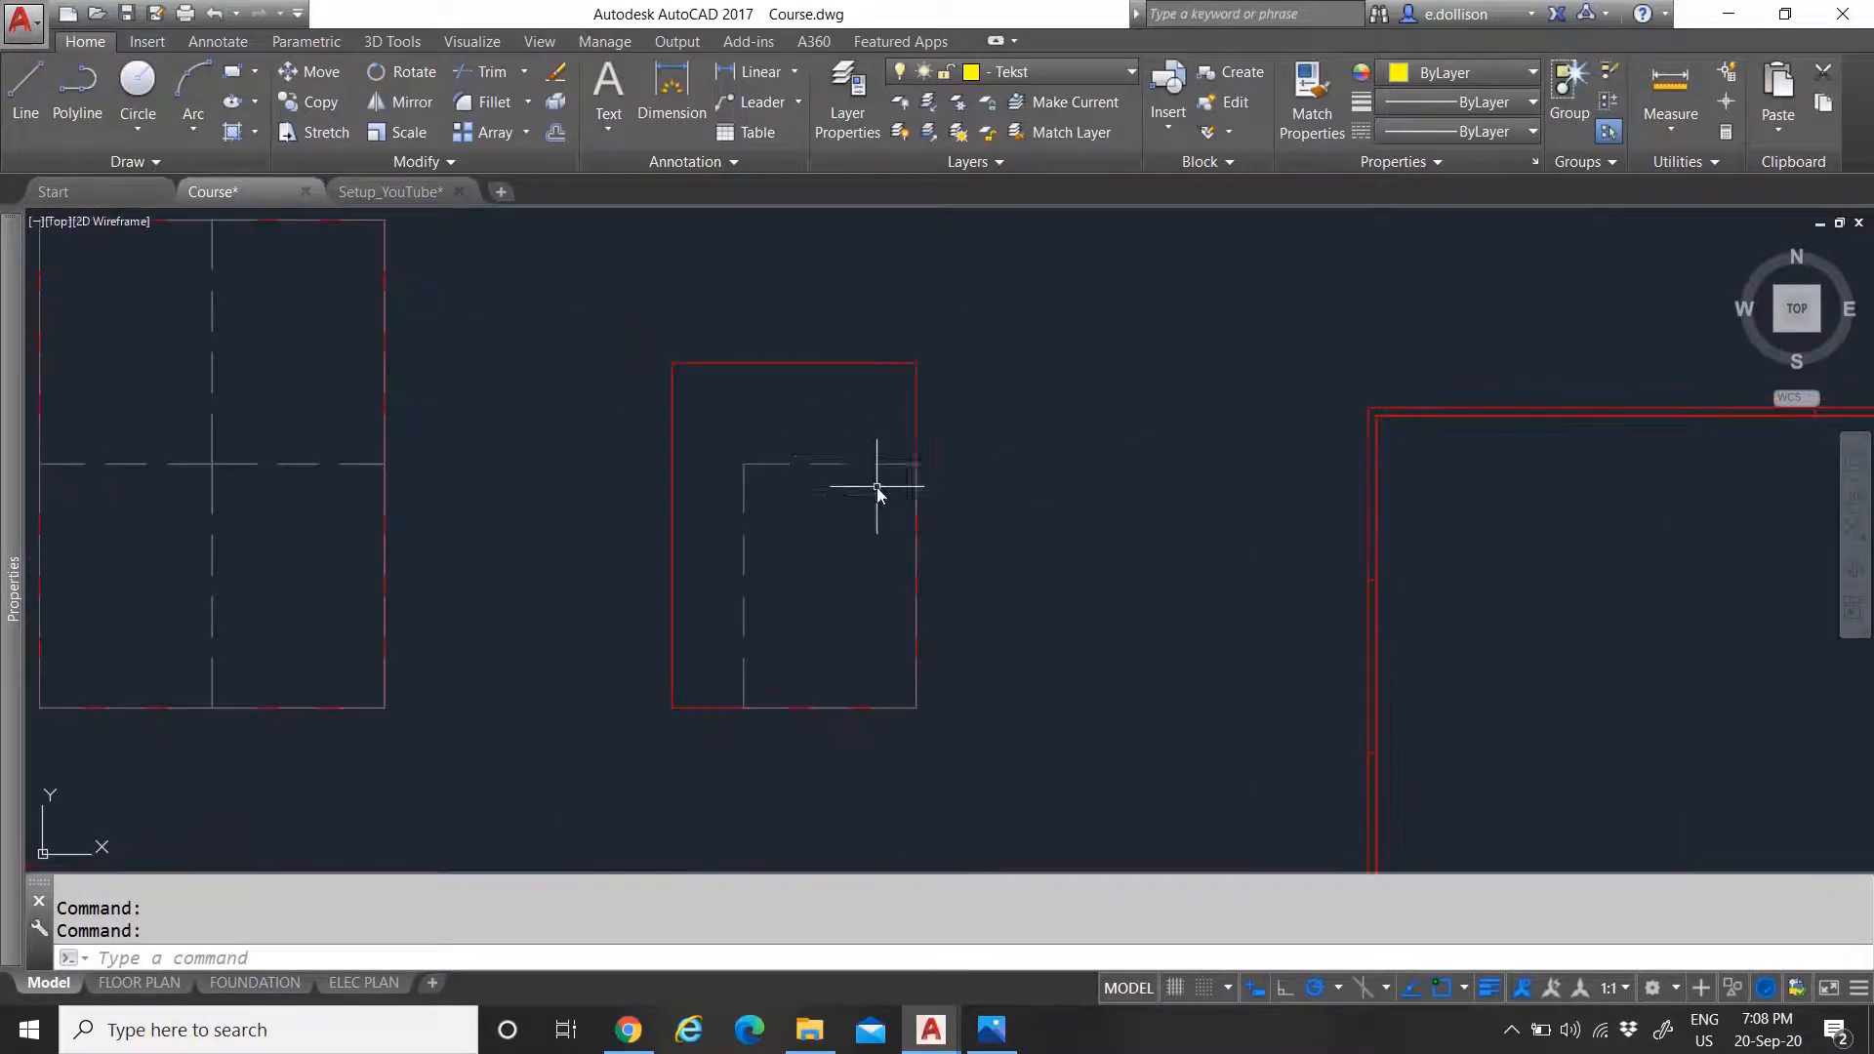
pyautogui.click(803, 524)
pyautogui.click(763, 426)
pyautogui.write('Co')
pyautogui.press('Return')
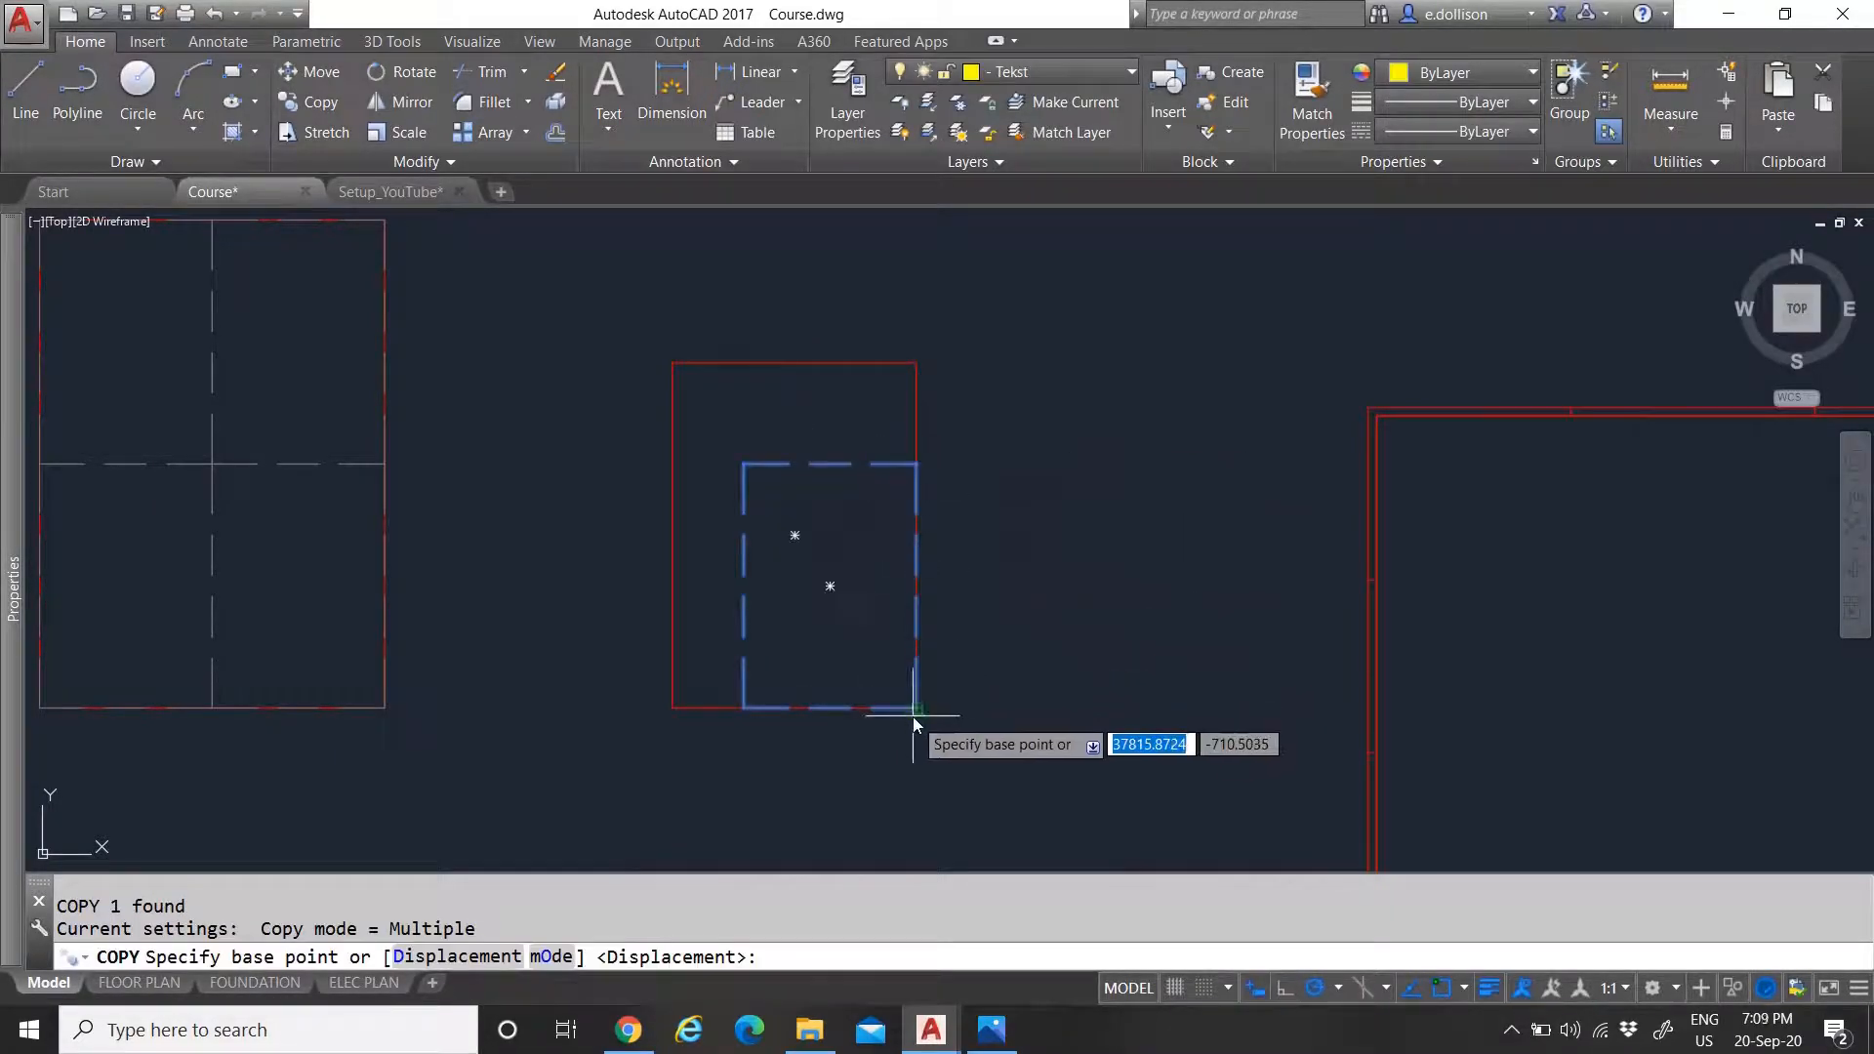
pyautogui.click(916, 706)
pyautogui.click(917, 465)
pyautogui.click(744, 465)
pyautogui.press('Escape')
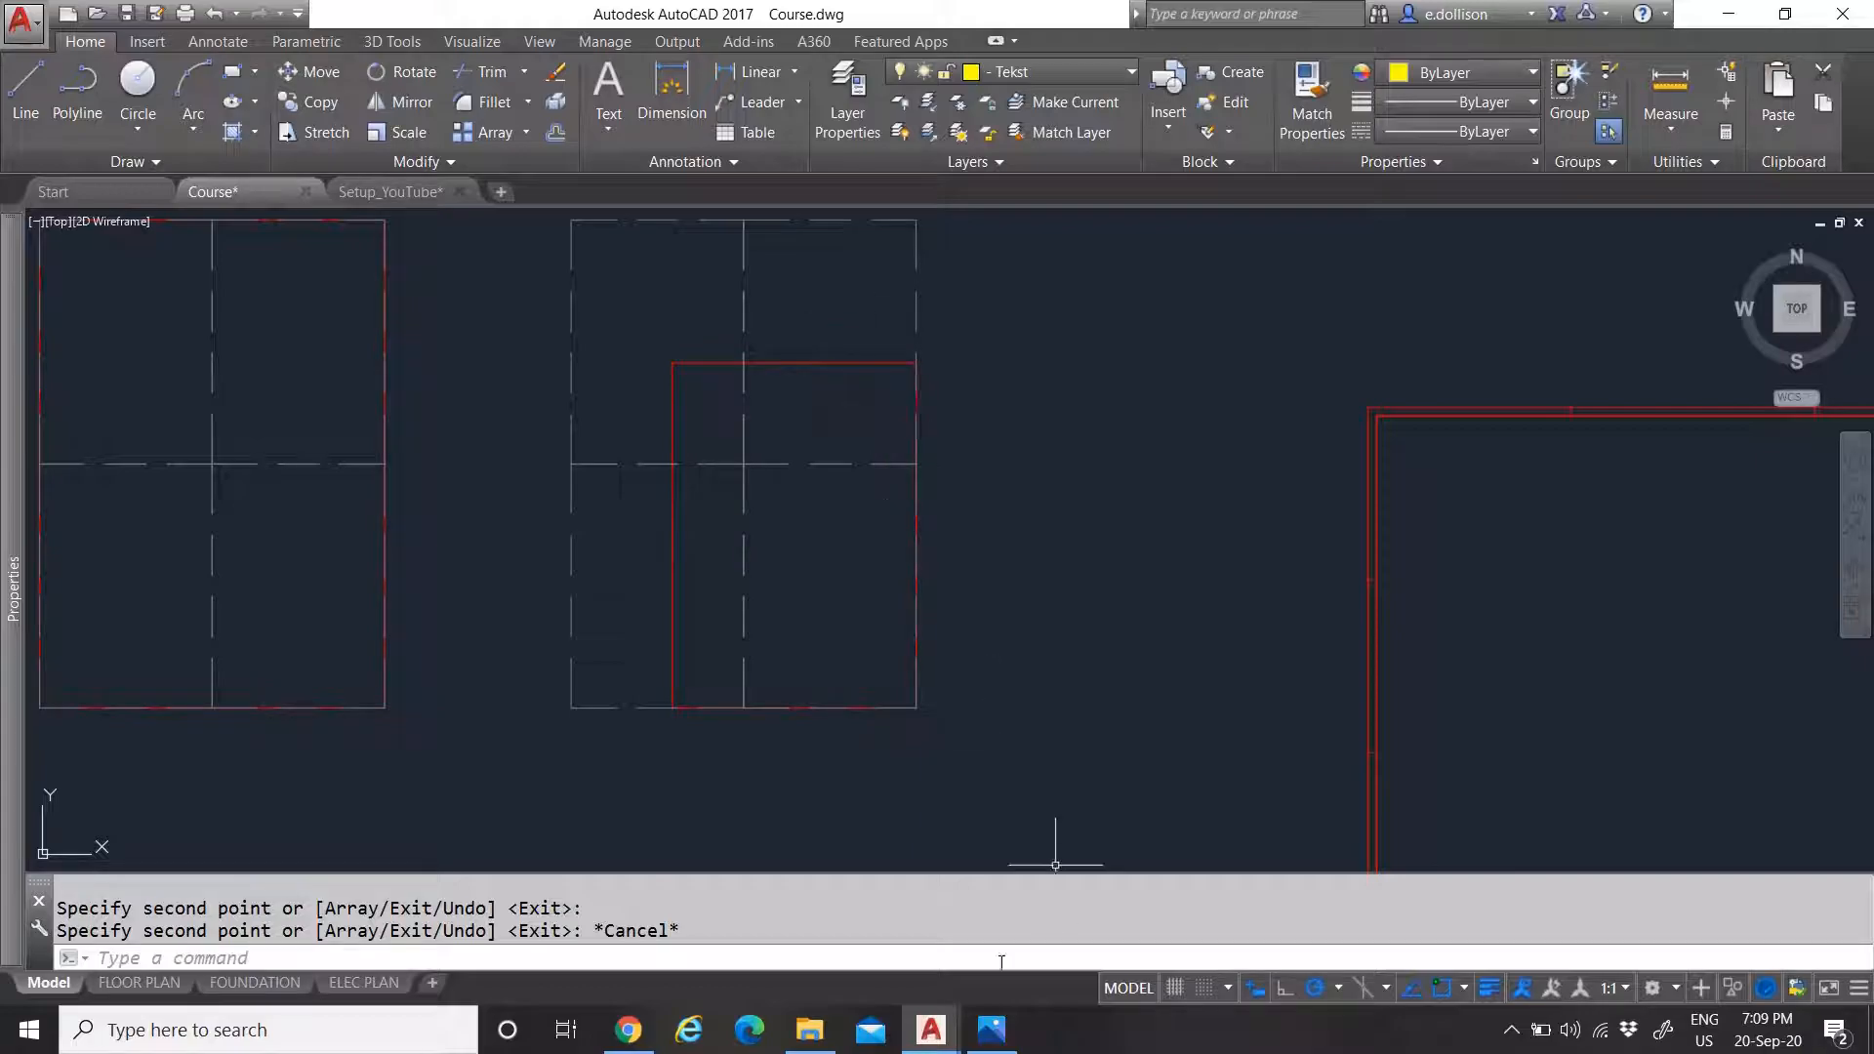
# Examine the fold lines in A0-and-A1-paper-folding.png, switch back to the Course drawing and compare them with the dashed grid over the A3 sheet
pyautogui.click(992, 1031)
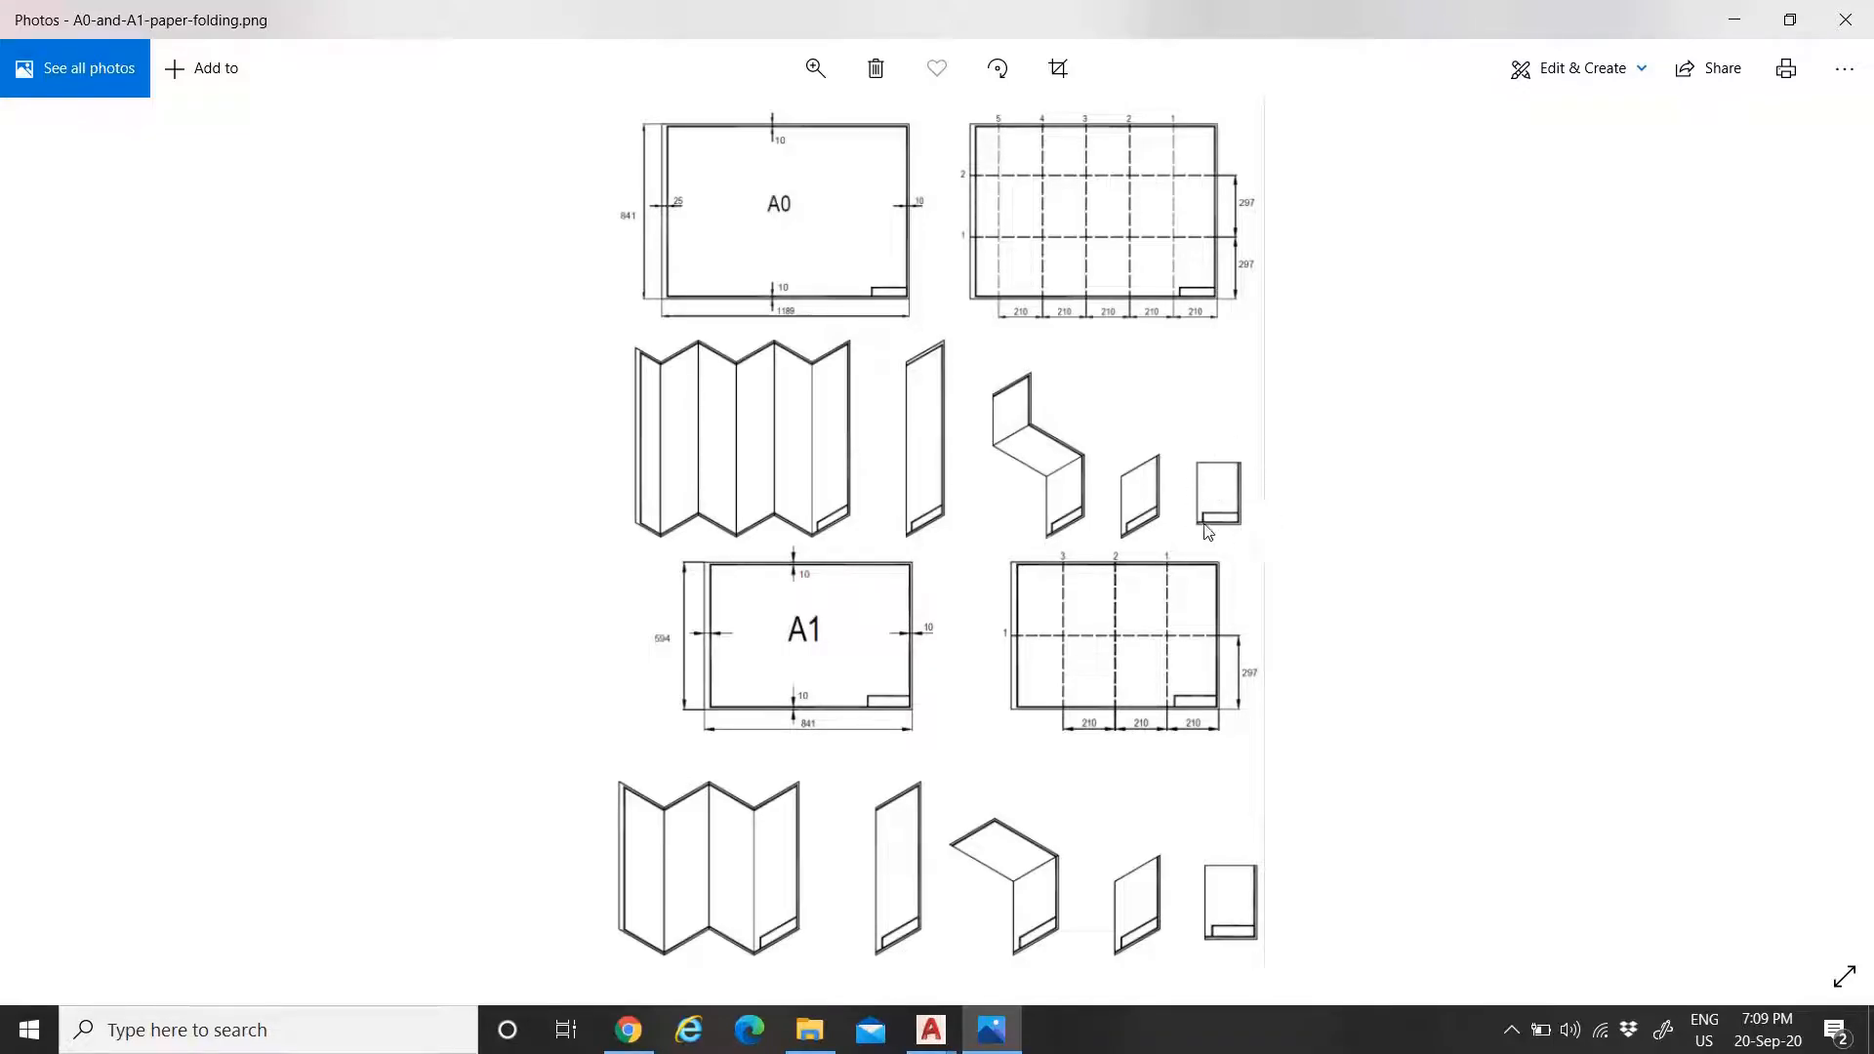
pyautogui.moveTo(963, 1025)
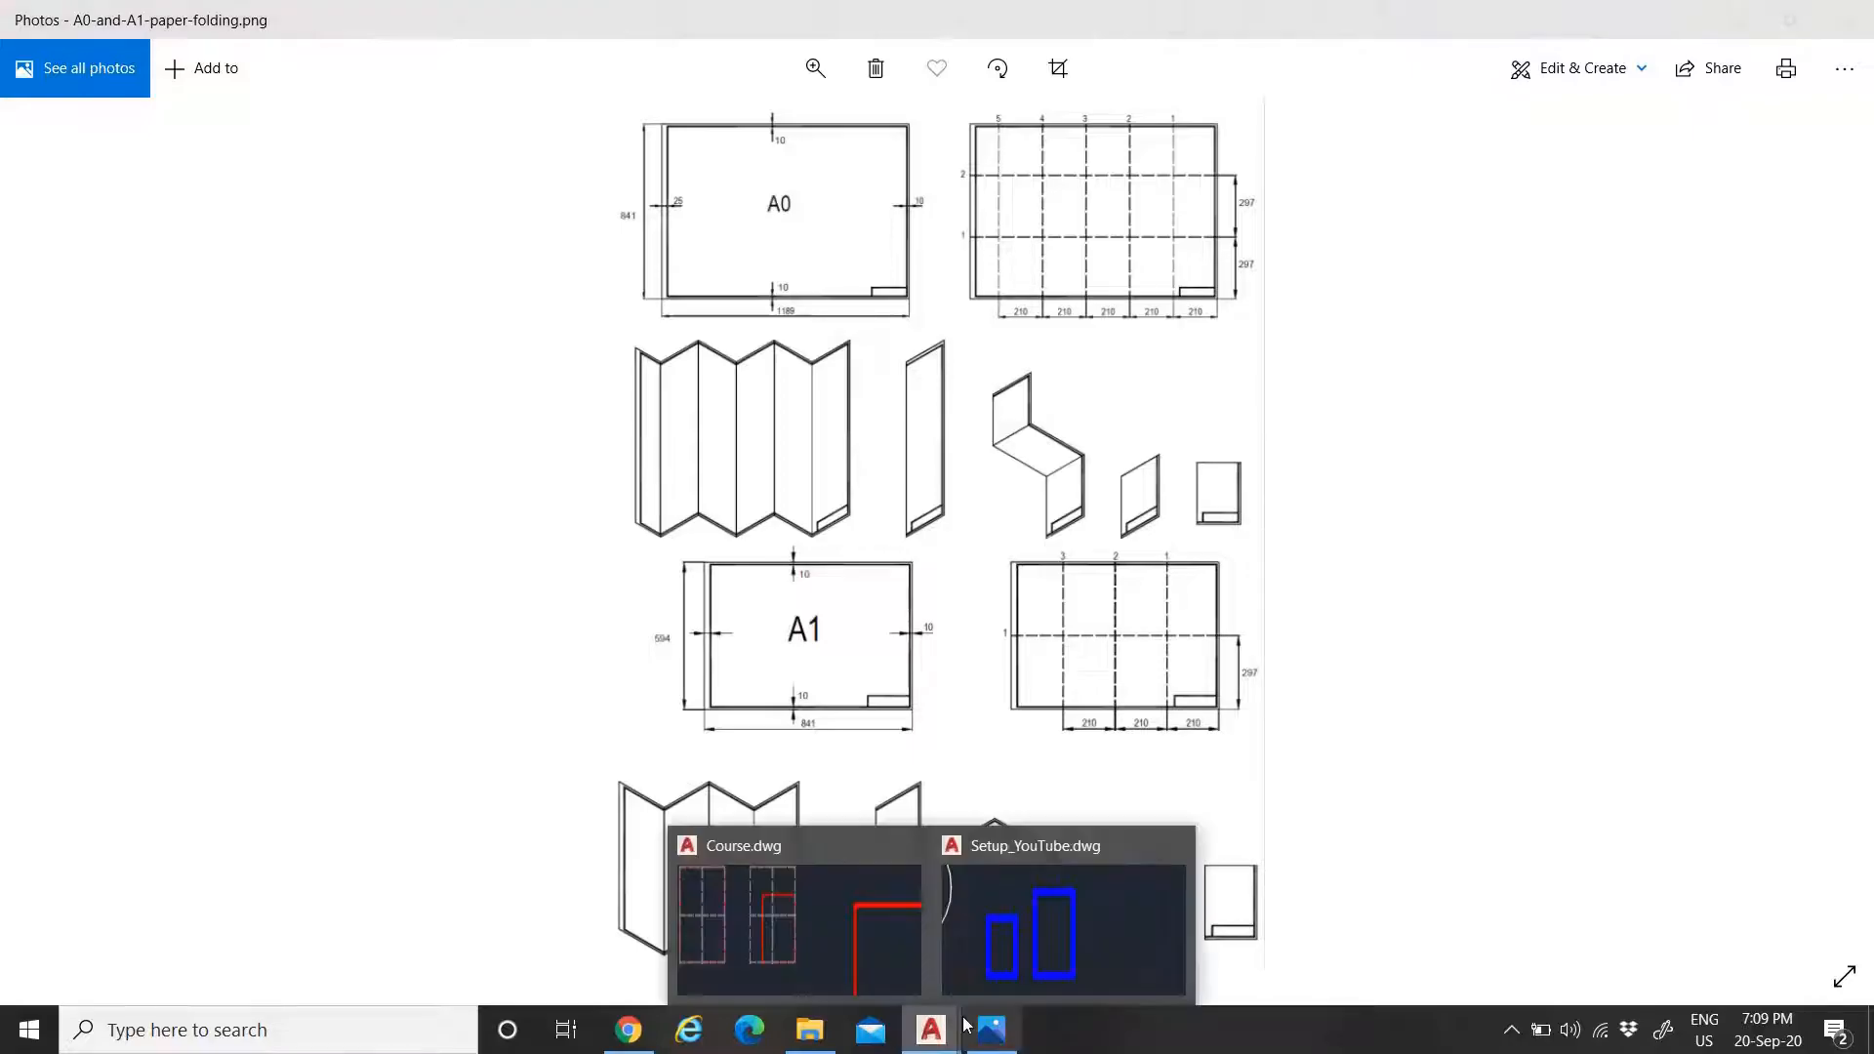
pyautogui.click(839, 933)
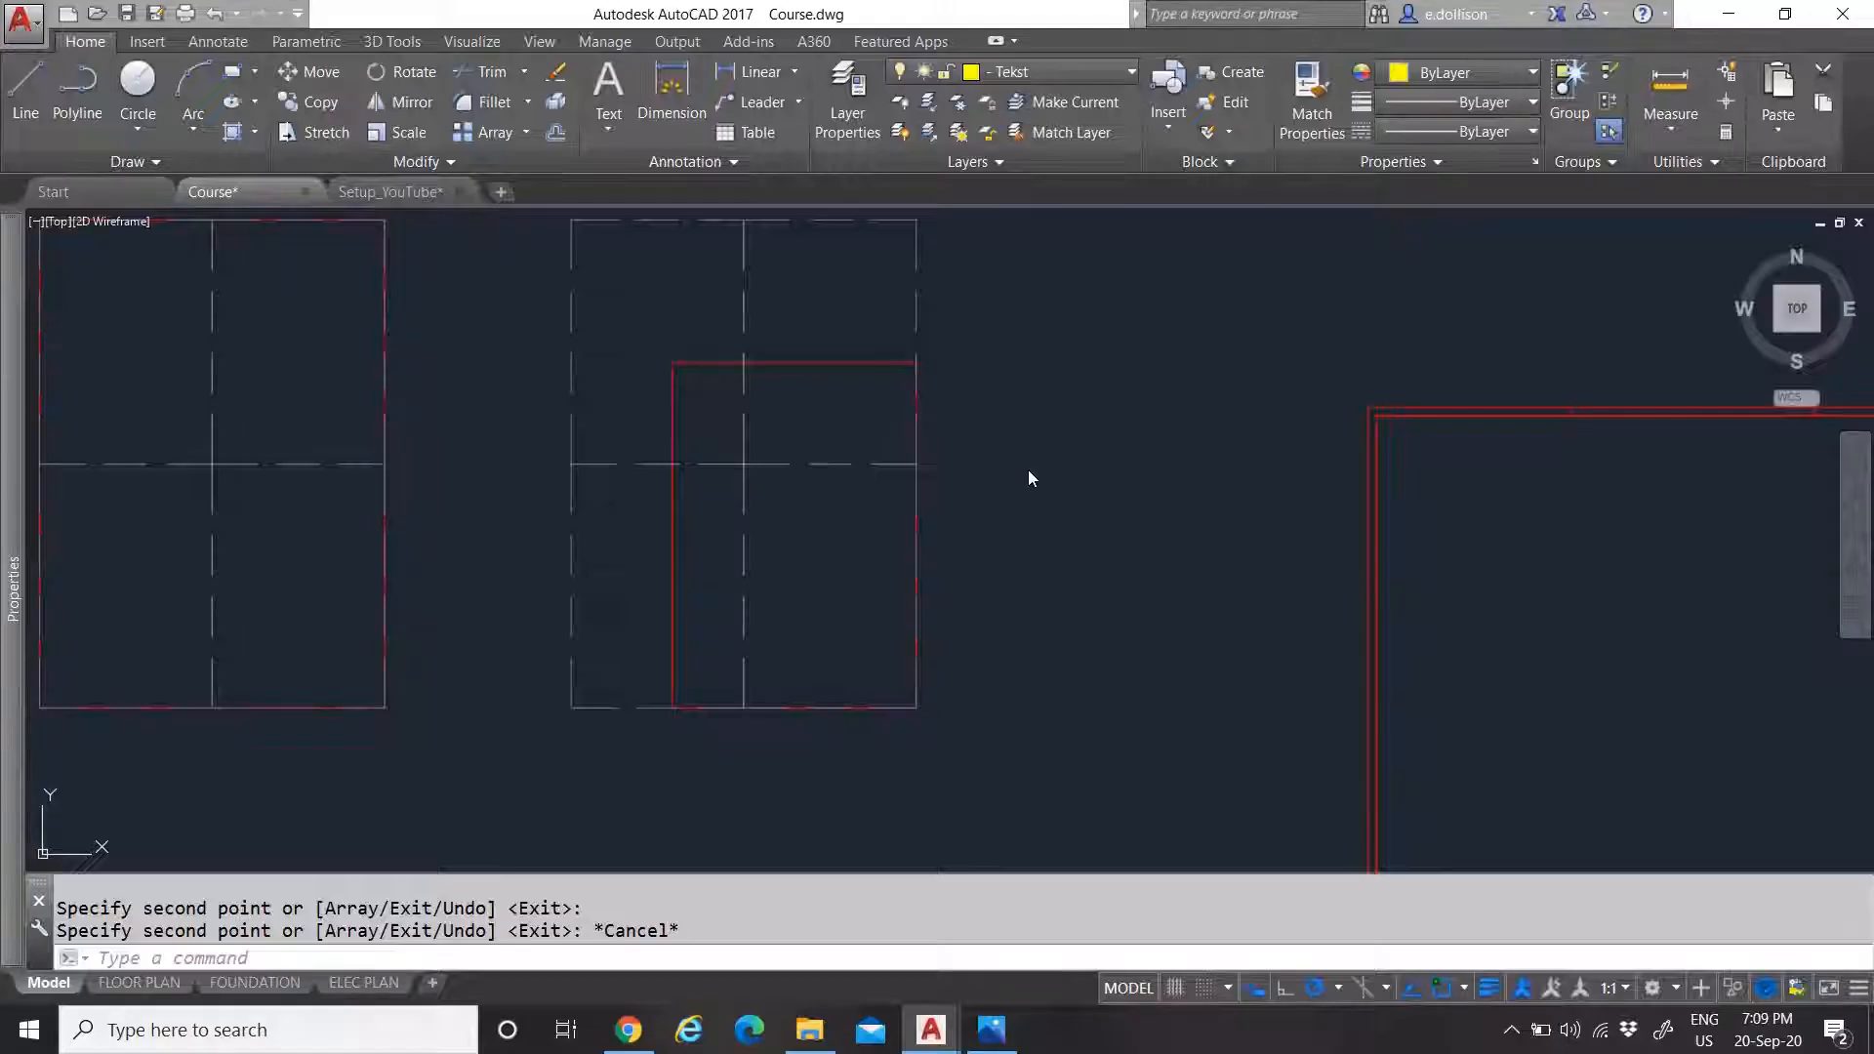
pyautogui.scroll(-1, 871, 513)
pyautogui.scroll(1, 758, 447)
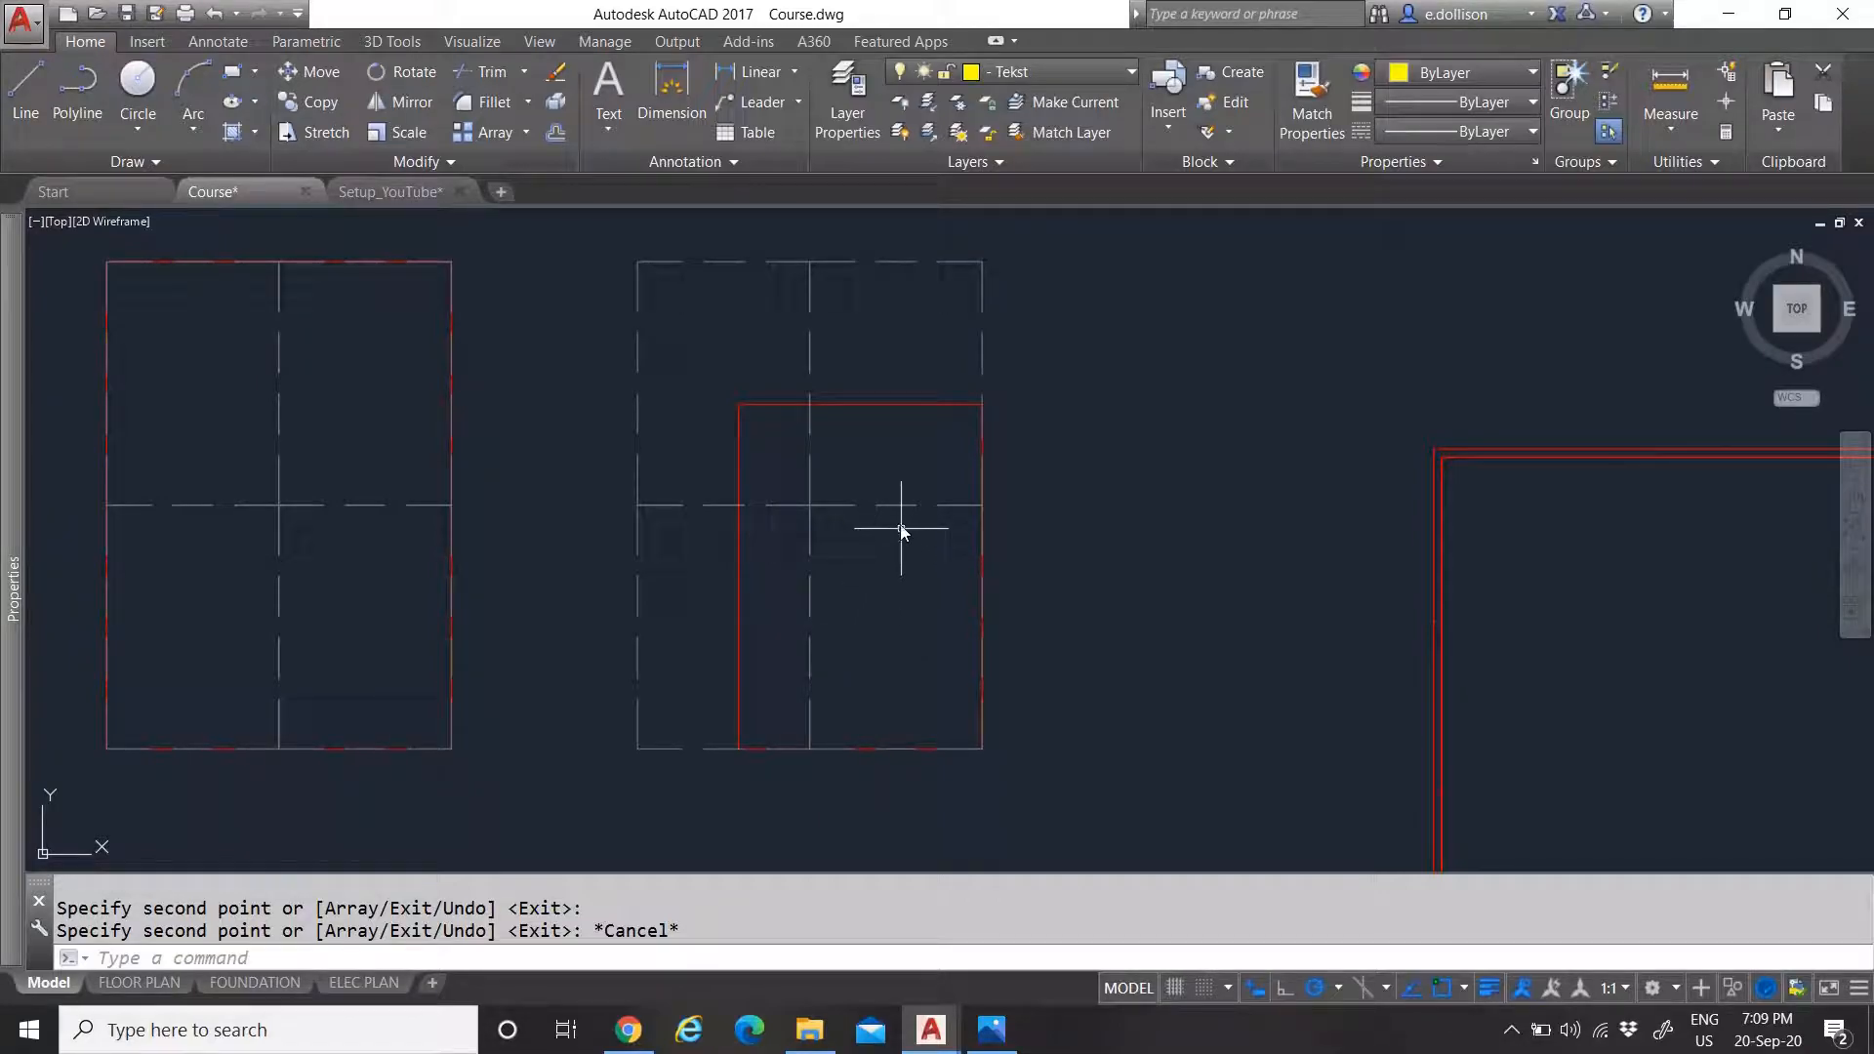
pyautogui.scroll(1, 873, 428)
pyautogui.scroll(-3, 840, 449)
pyautogui.scroll(2, 810, 486)
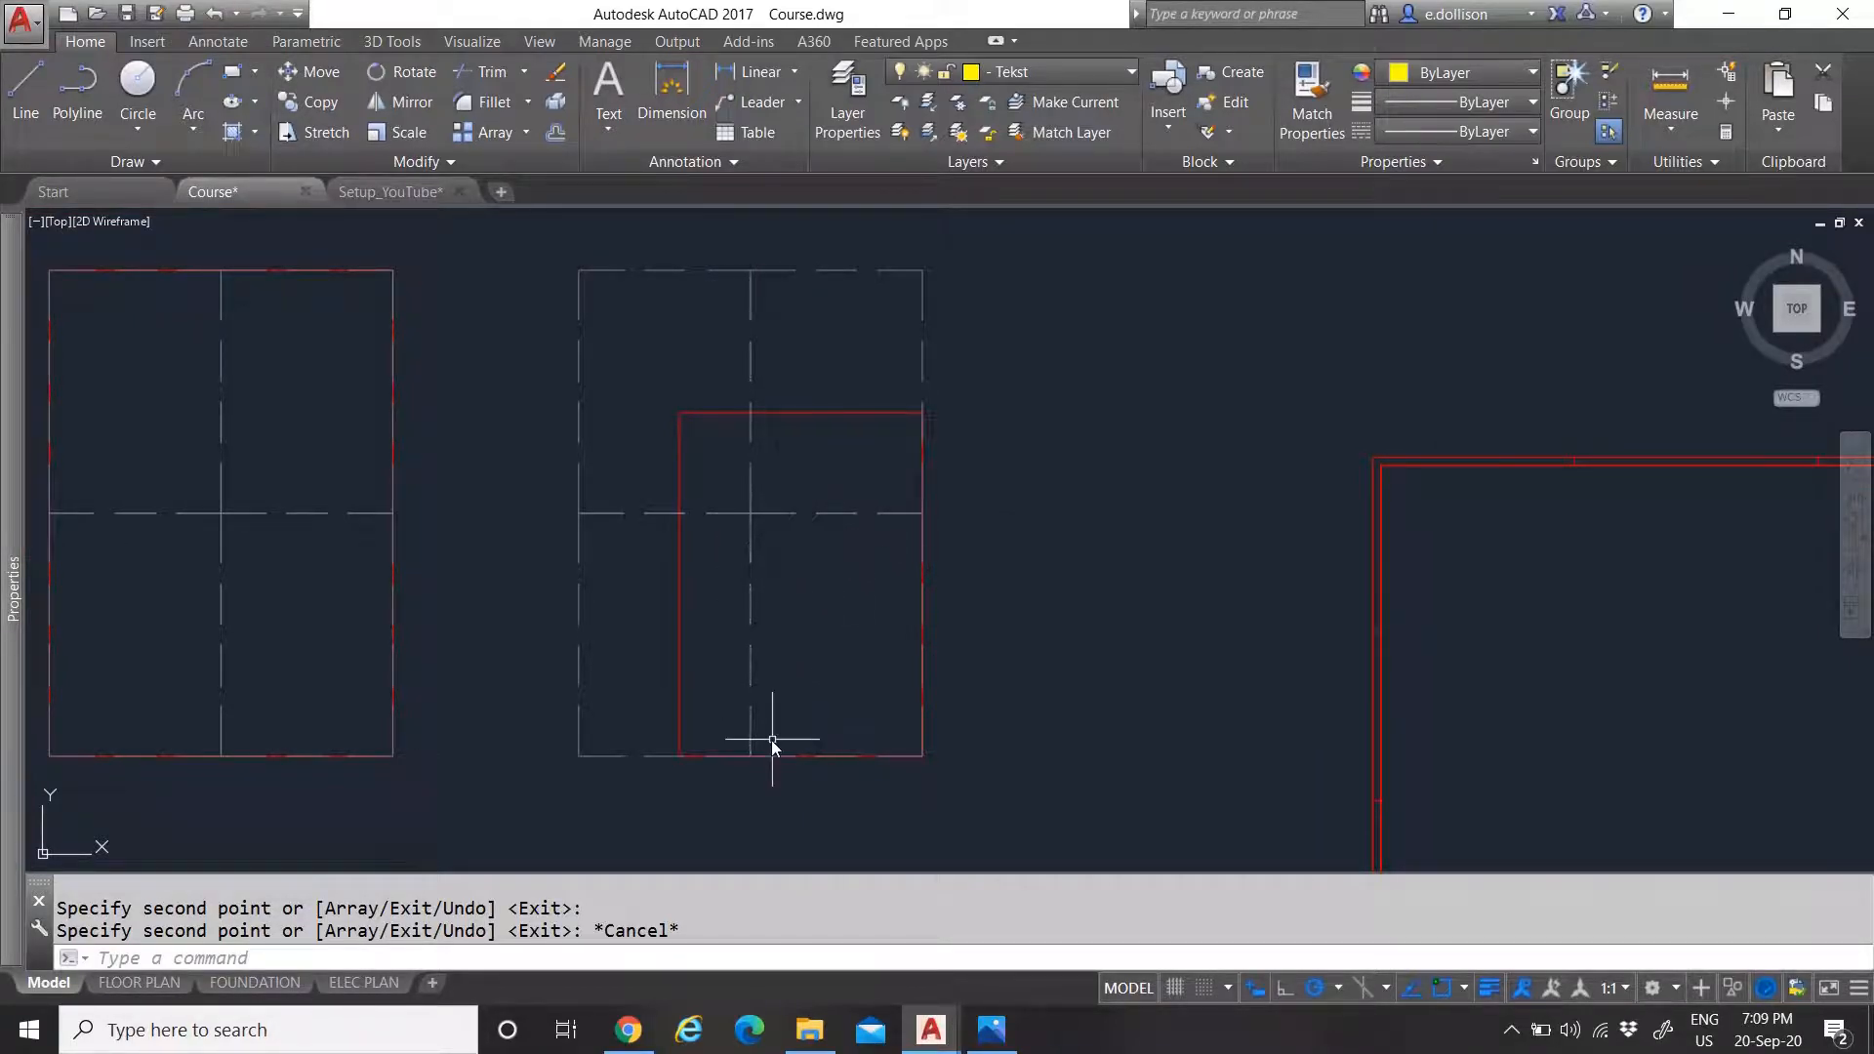
# Return to the Setup_YouTube drawing and open the Border_A3 block in the Block Editor
pyautogui.click(390, 191)
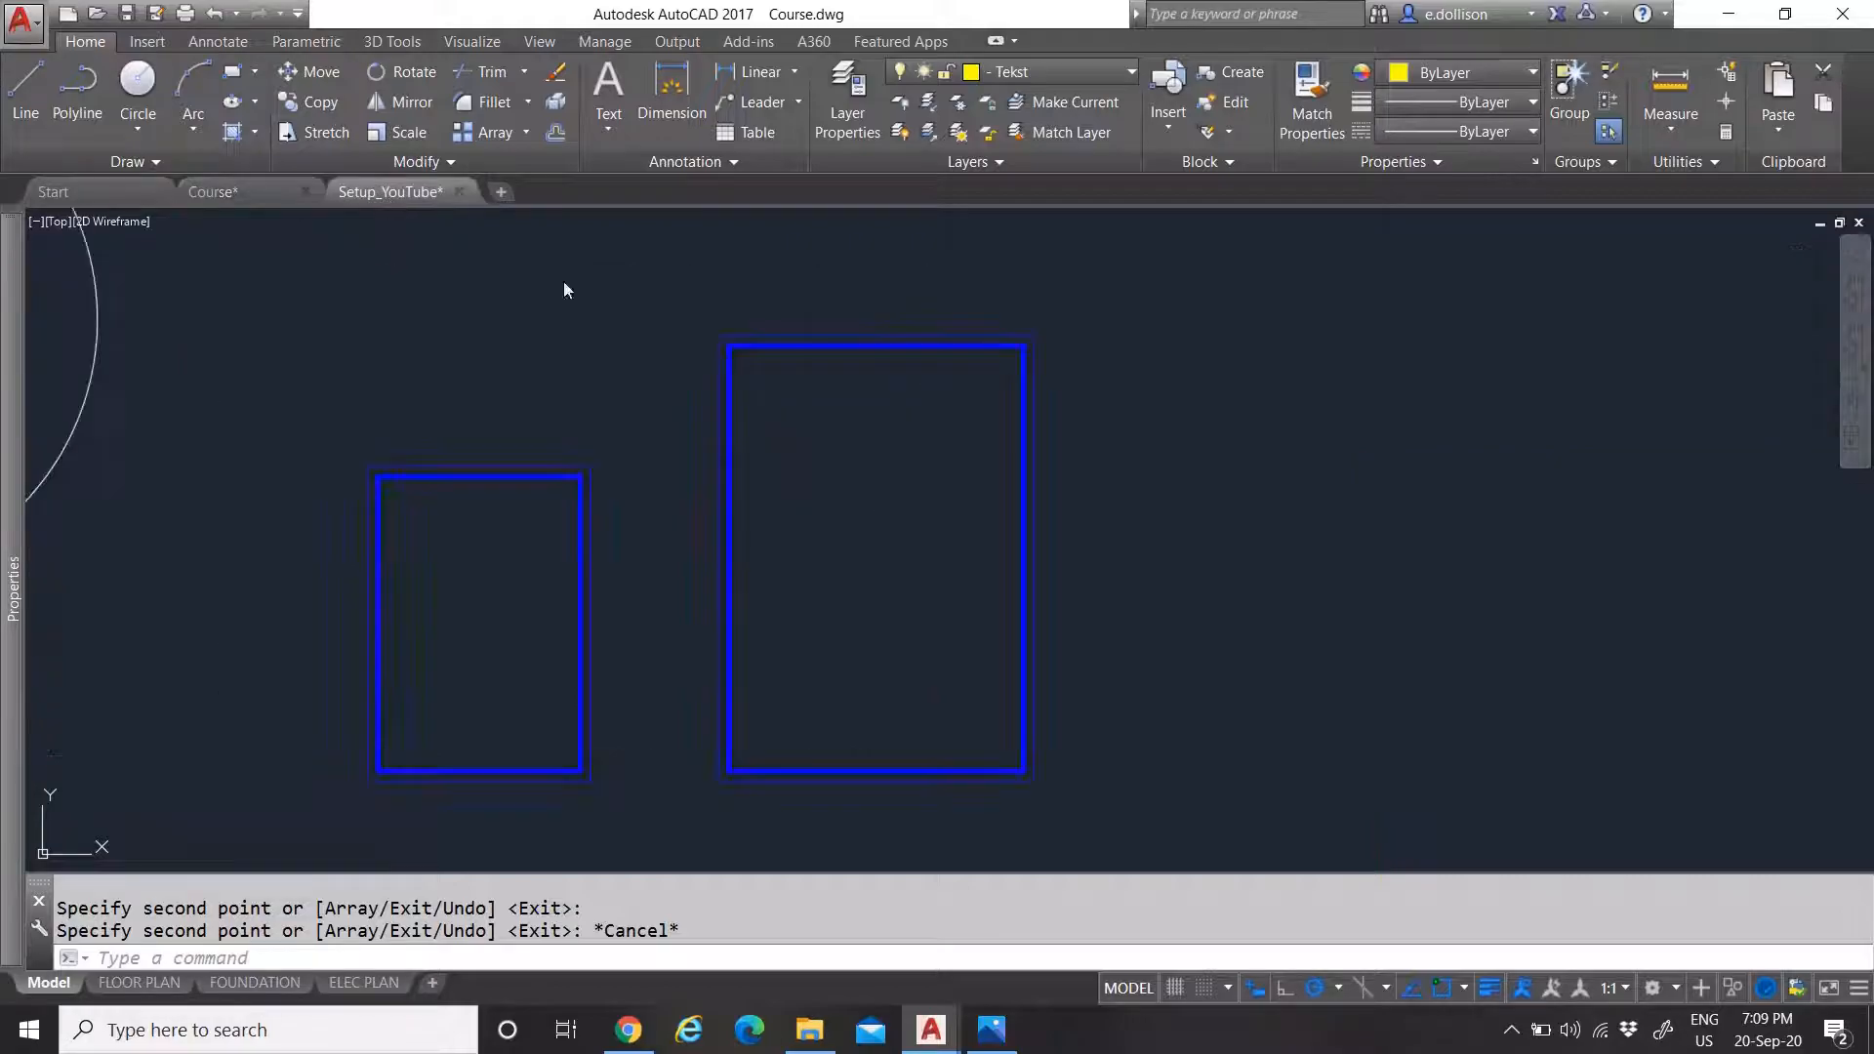
pyautogui.scroll(-4, 749, 484)
pyautogui.scroll(4, 878, 531)
pyautogui.click(914, 546)
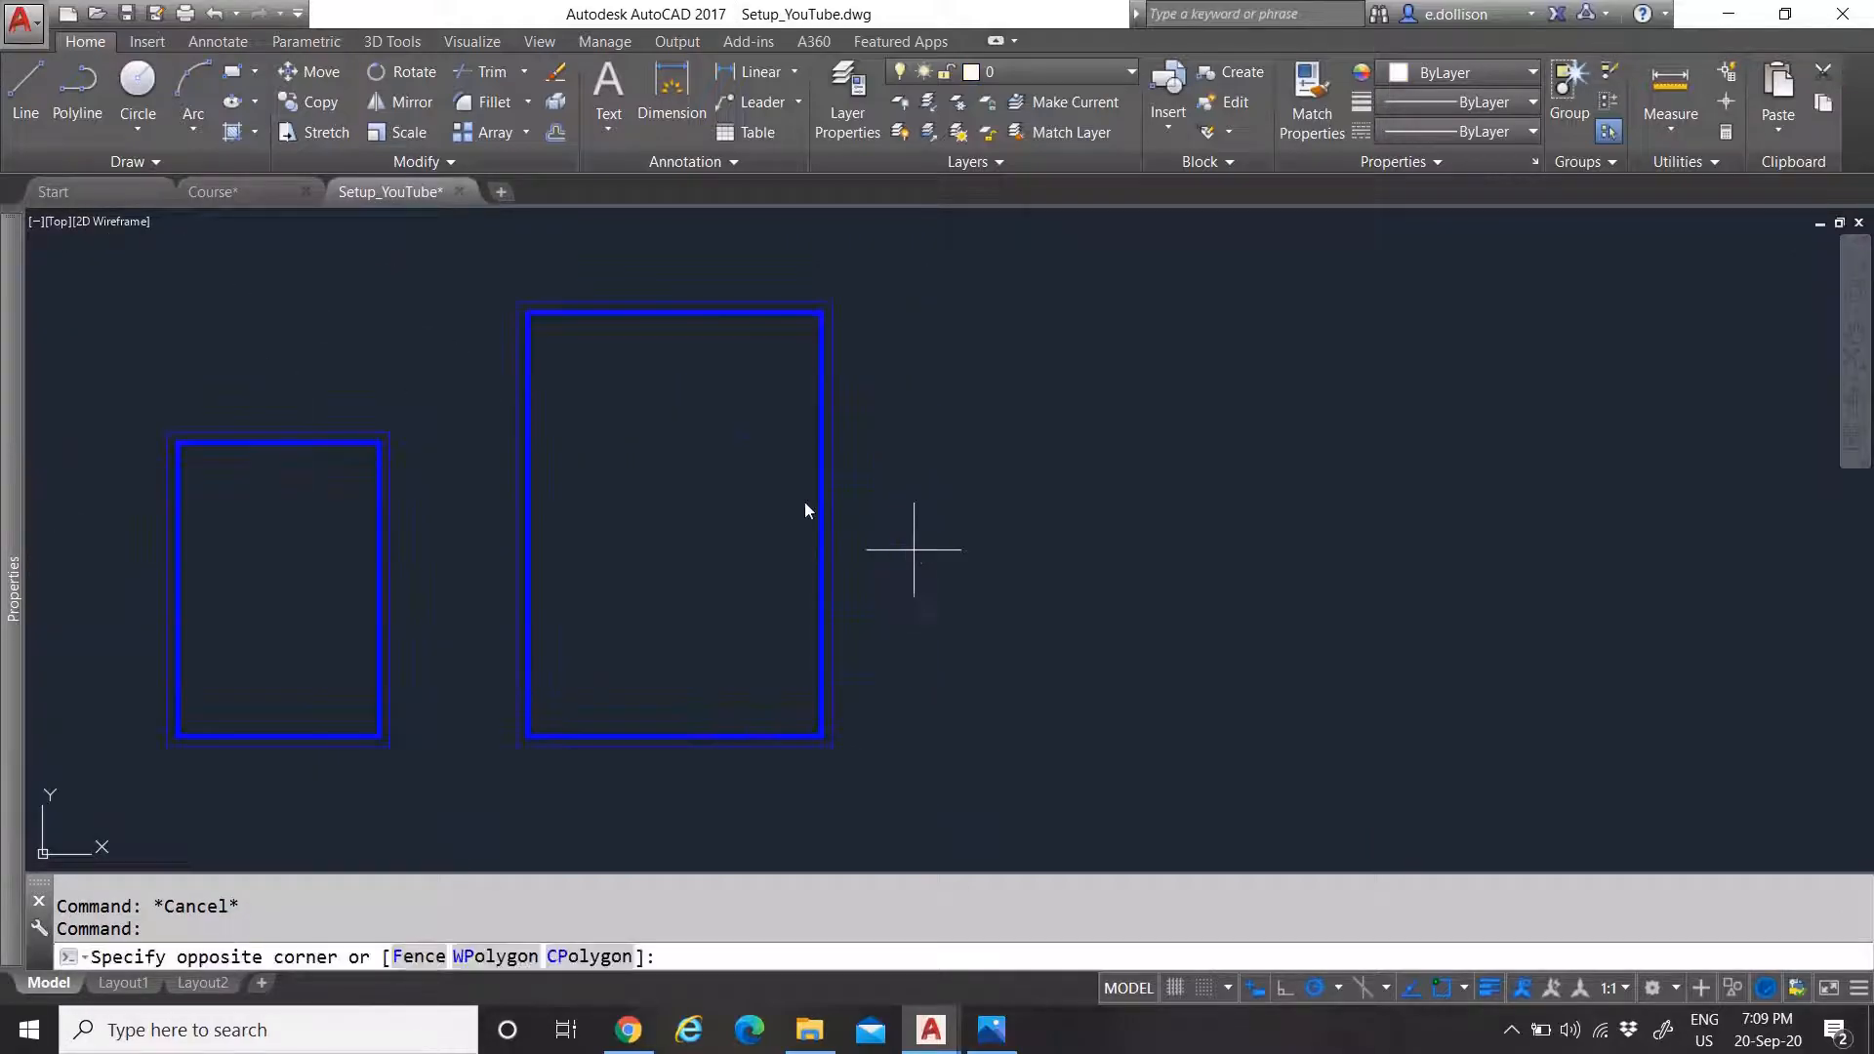
pyautogui.click(783, 489)
pyautogui.rightClick(783, 490)
pyautogui.click(853, 478)
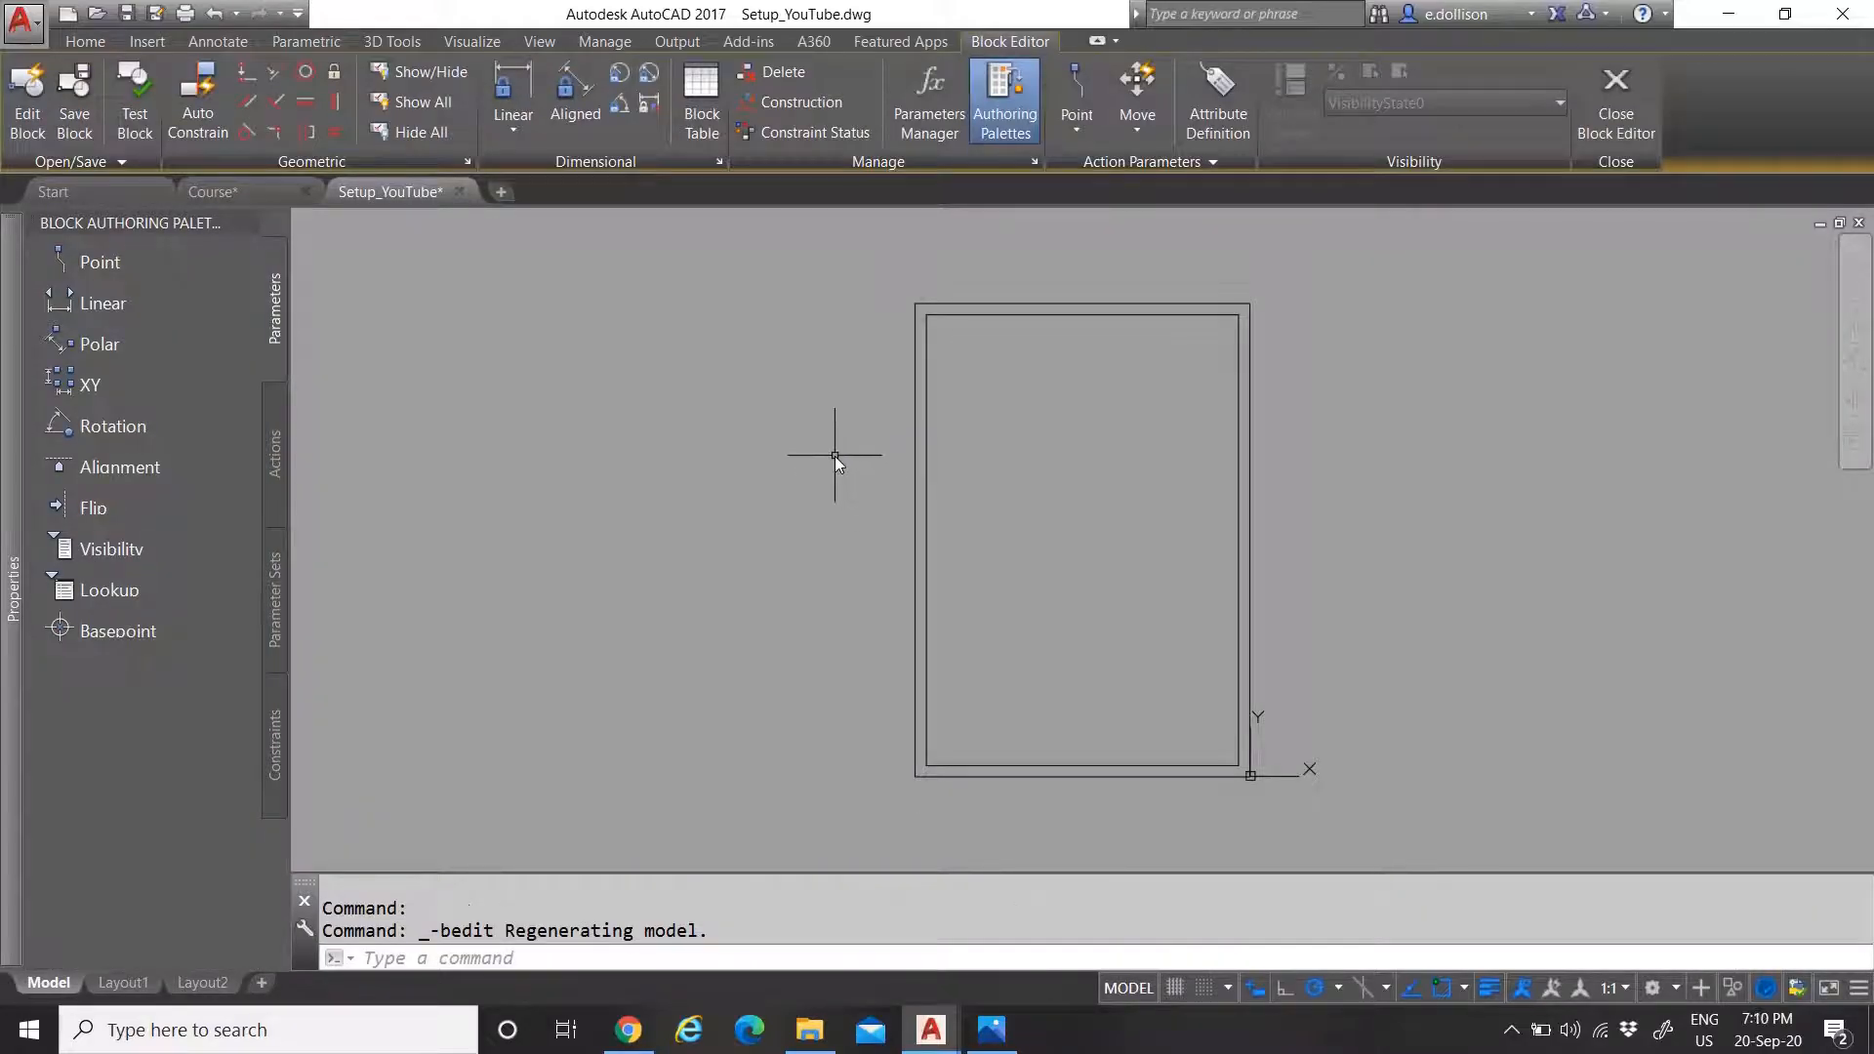
pyautogui.click(147, 41)
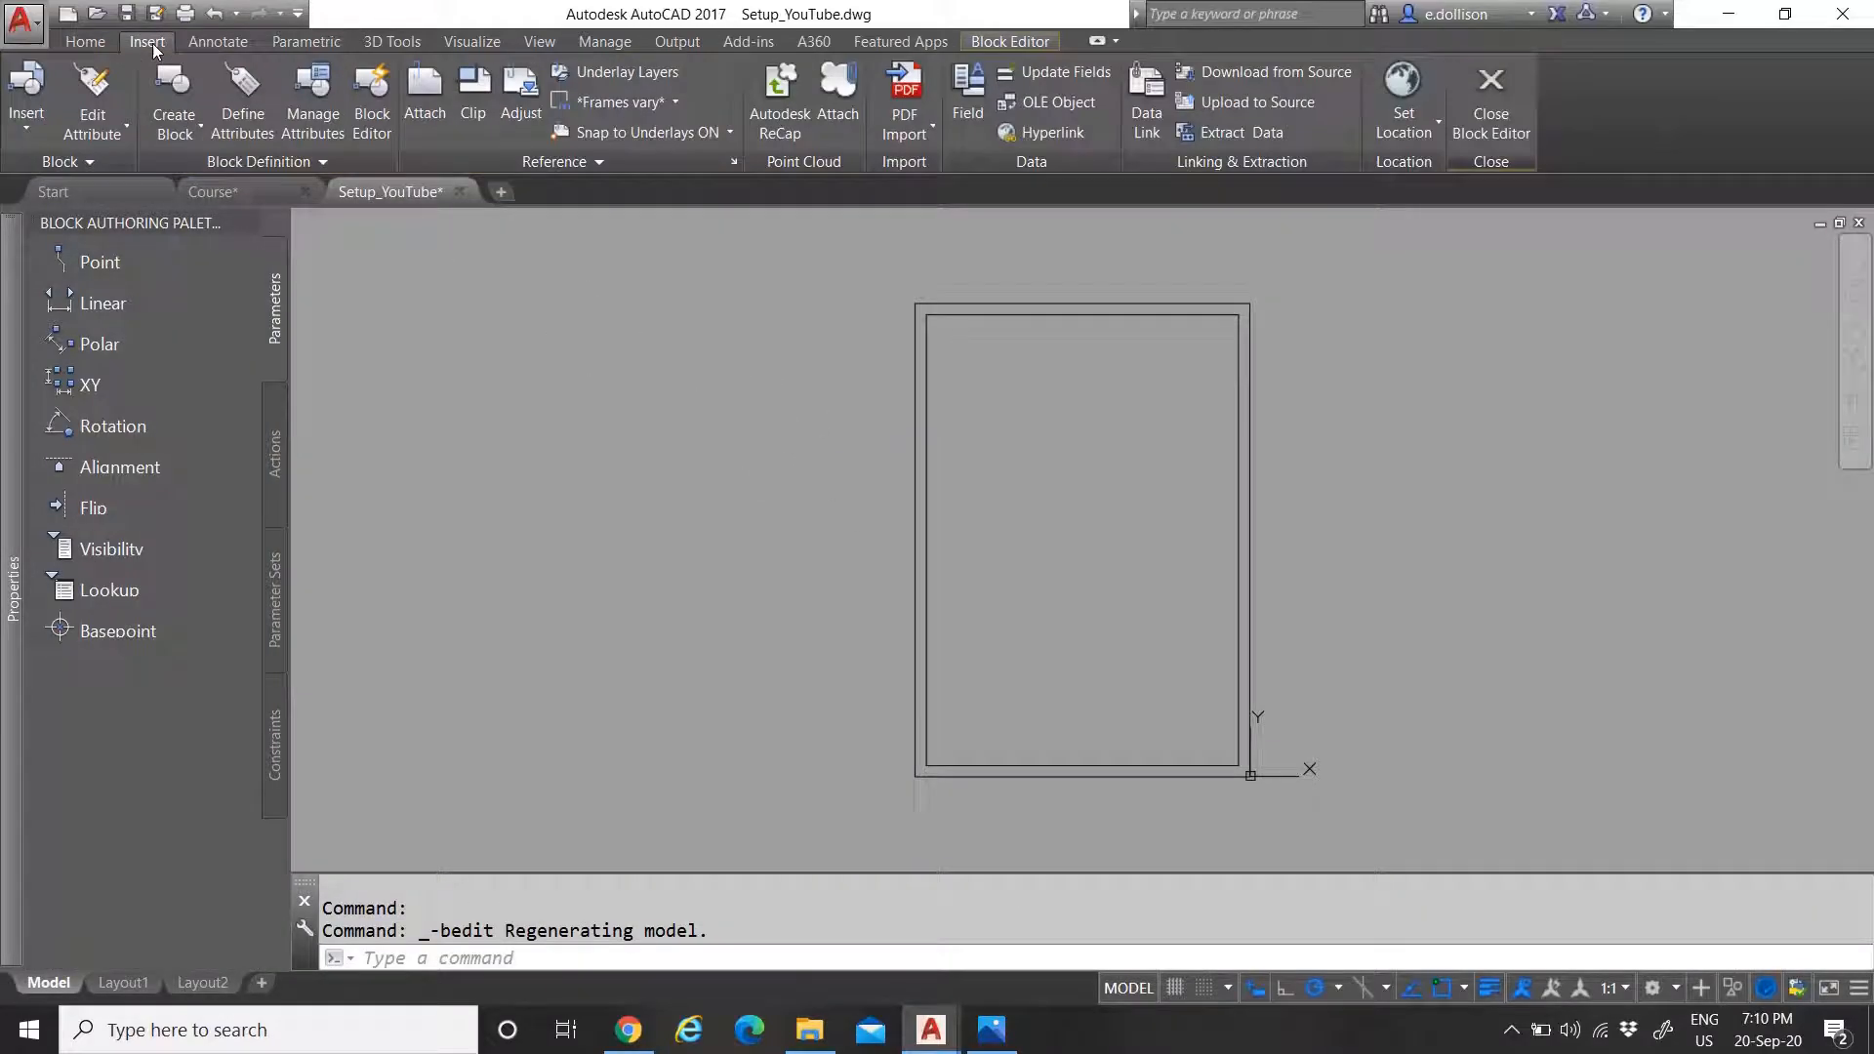
pyautogui.click(101, 47)
pyautogui.click(25, 86)
pyautogui.scroll(-2, 998, 682)
pyautogui.scroll(2, 1058, 705)
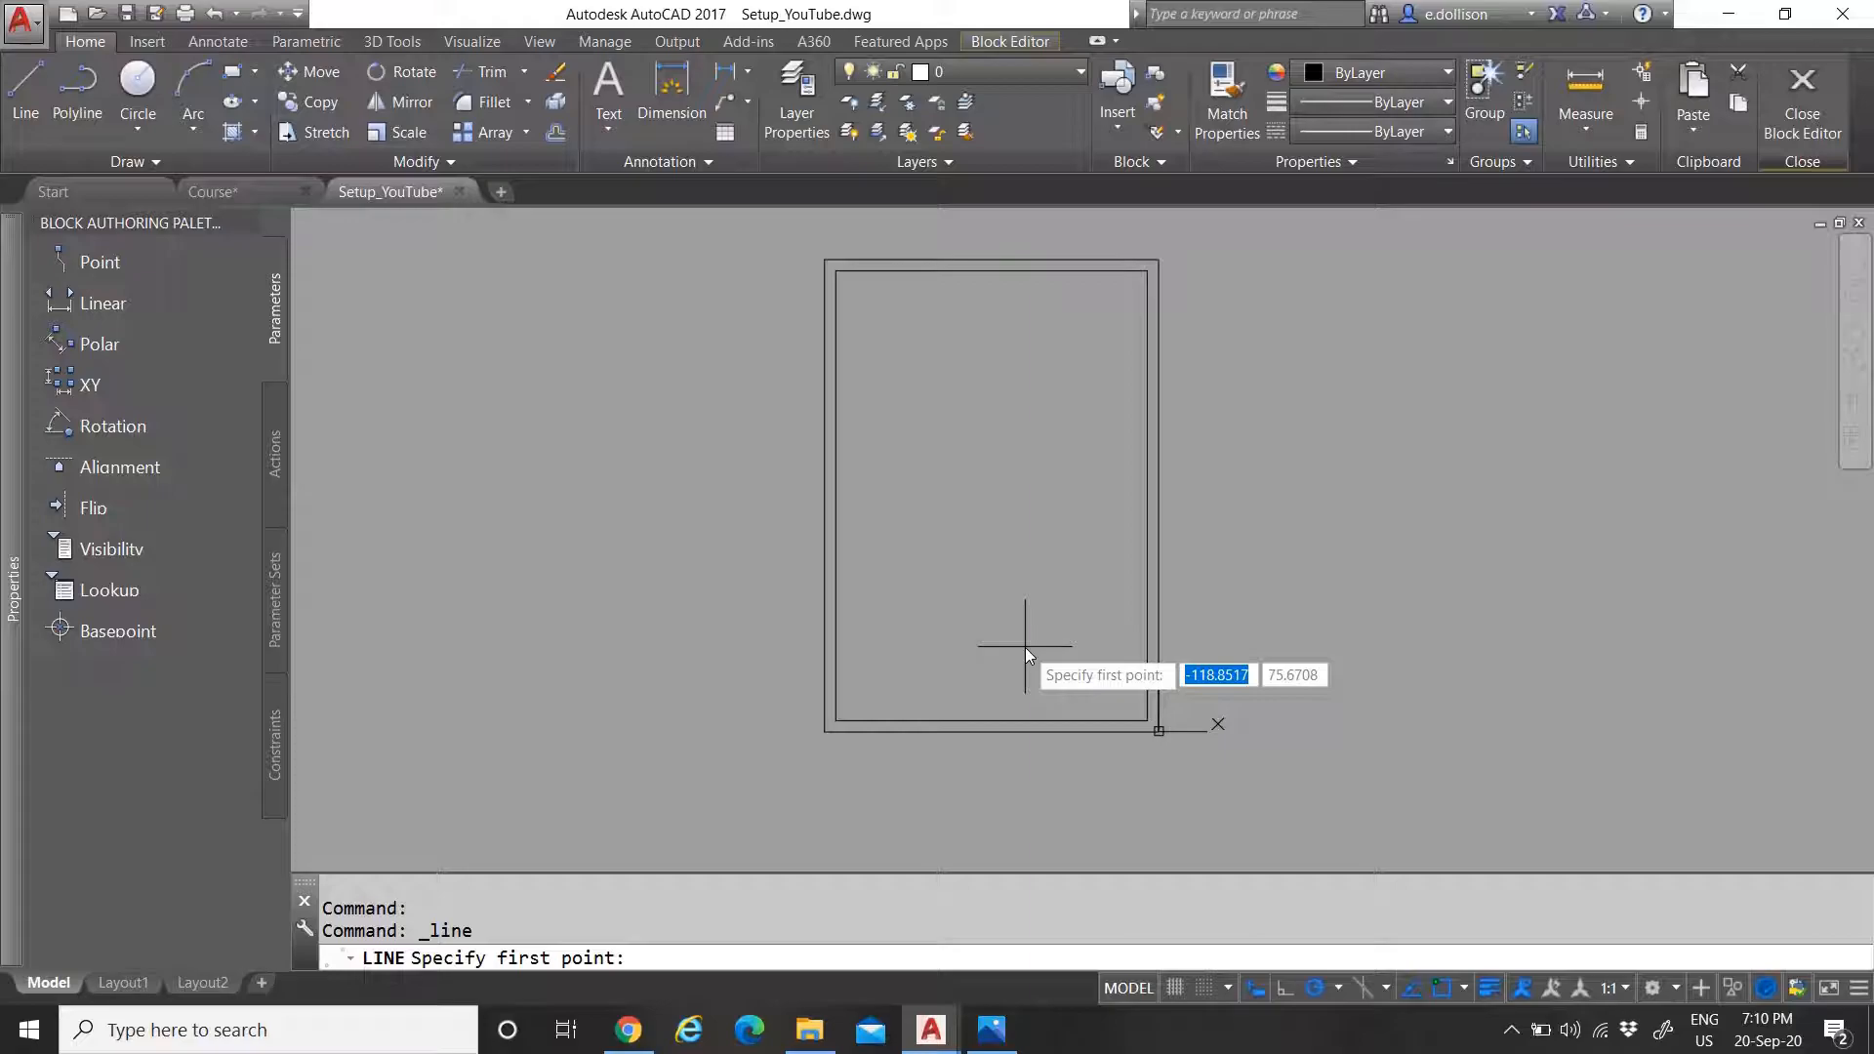
pyautogui.scroll(4, 1129, 758)
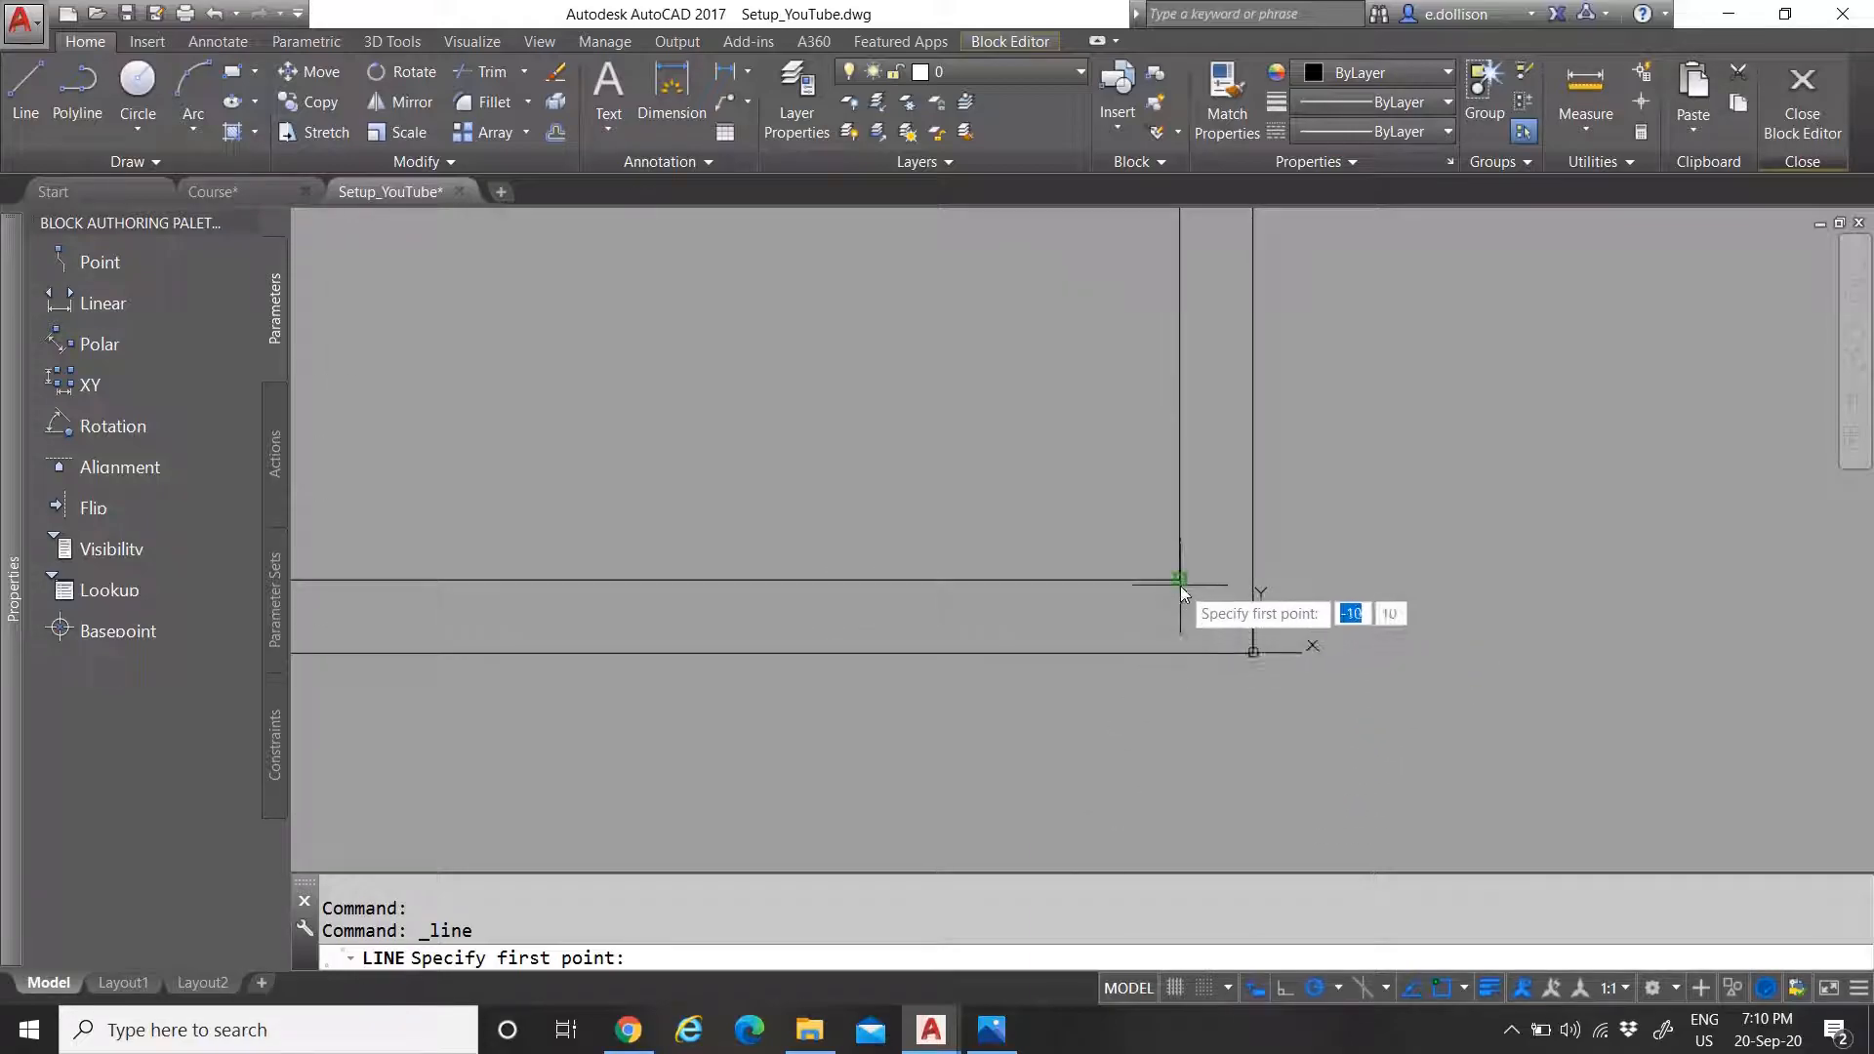
pyautogui.click(1175, 656)
pyautogui.scroll(3, 1210, 665)
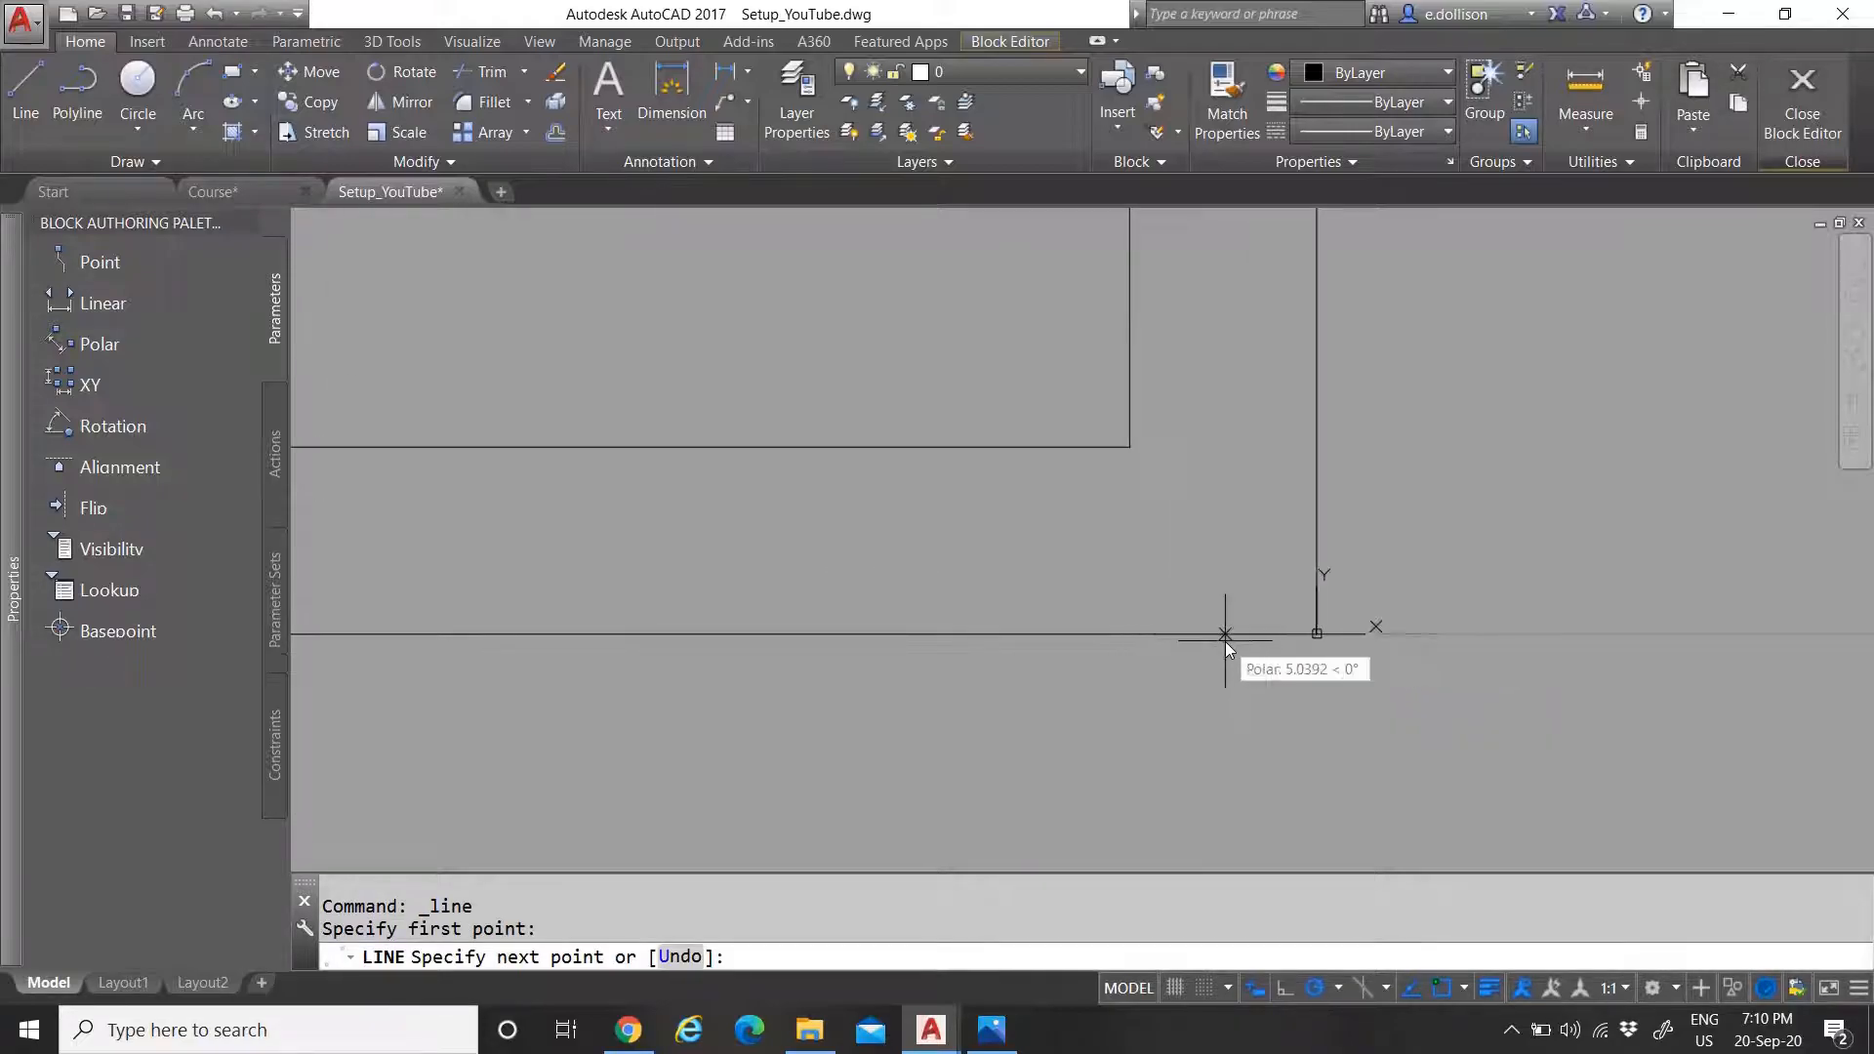
pyautogui.press('Escape')
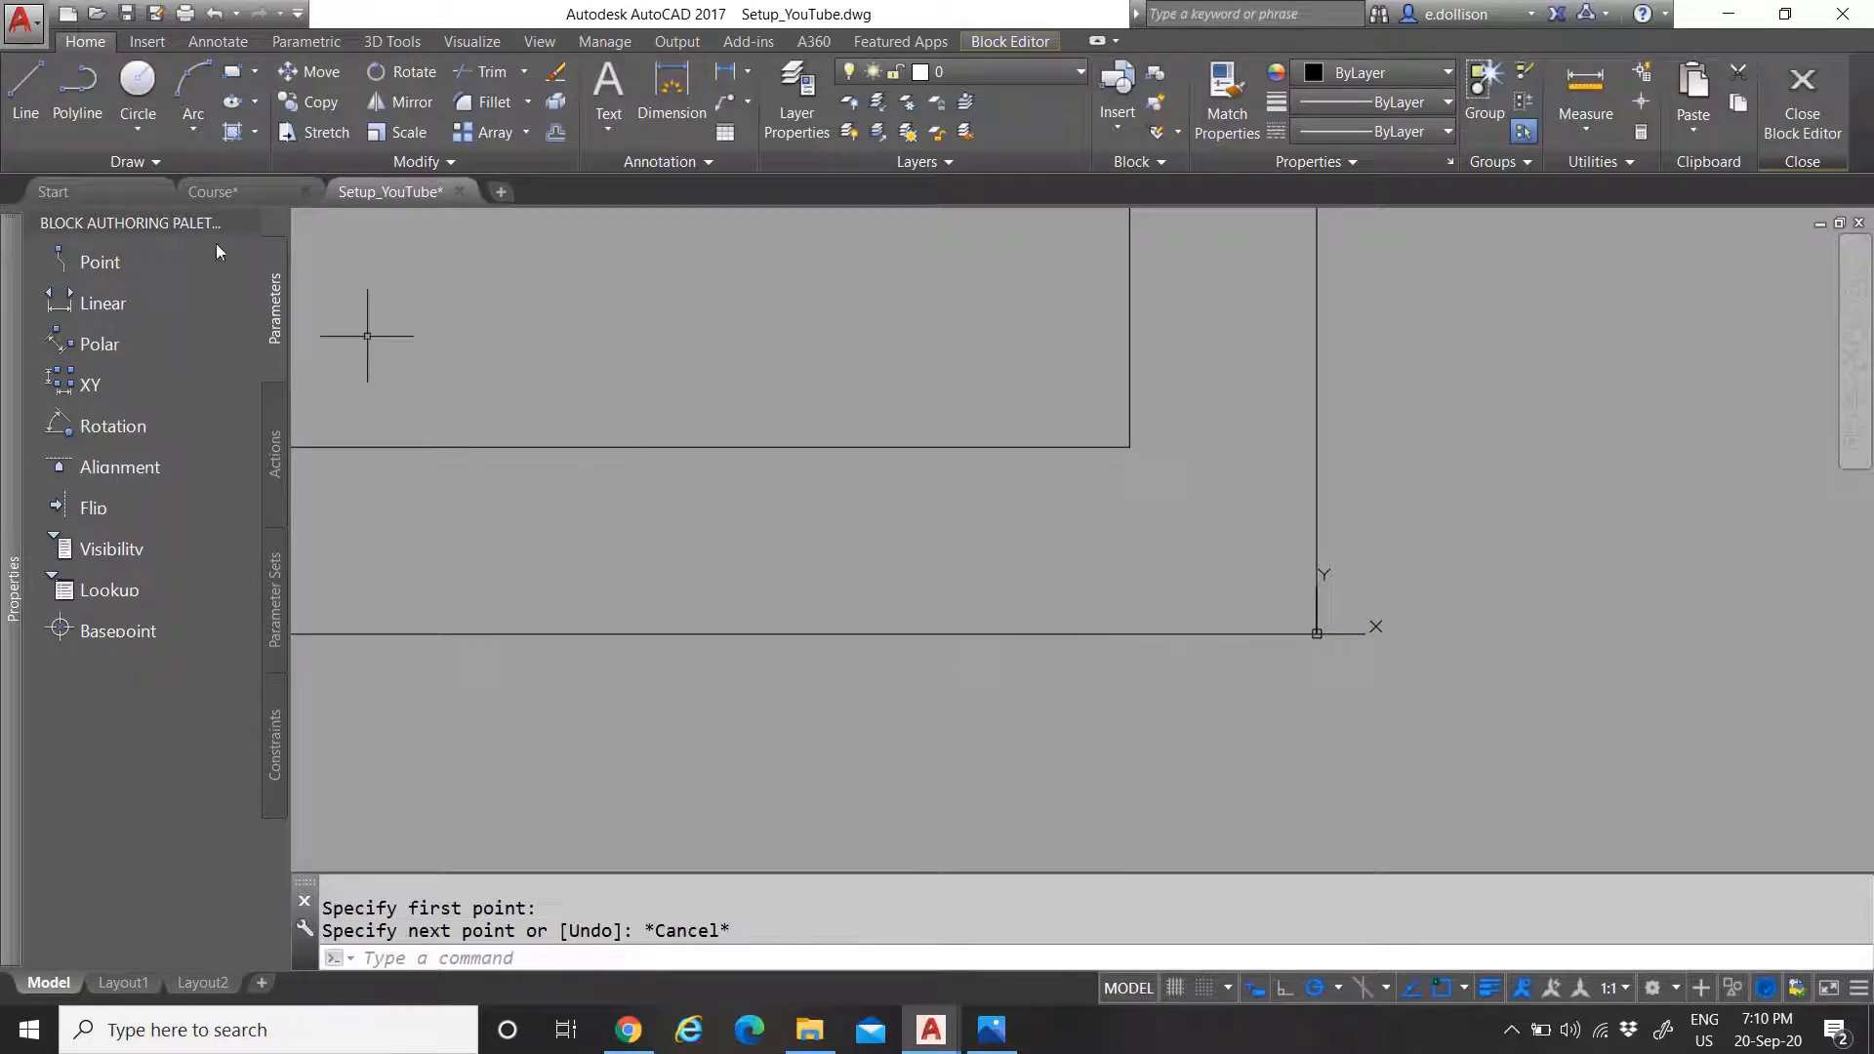
# Draw a 5 mm line rightward along the outer frame's bottom edge, starting directly below the inner frame's lower-right corner
pyautogui.click(26, 93)
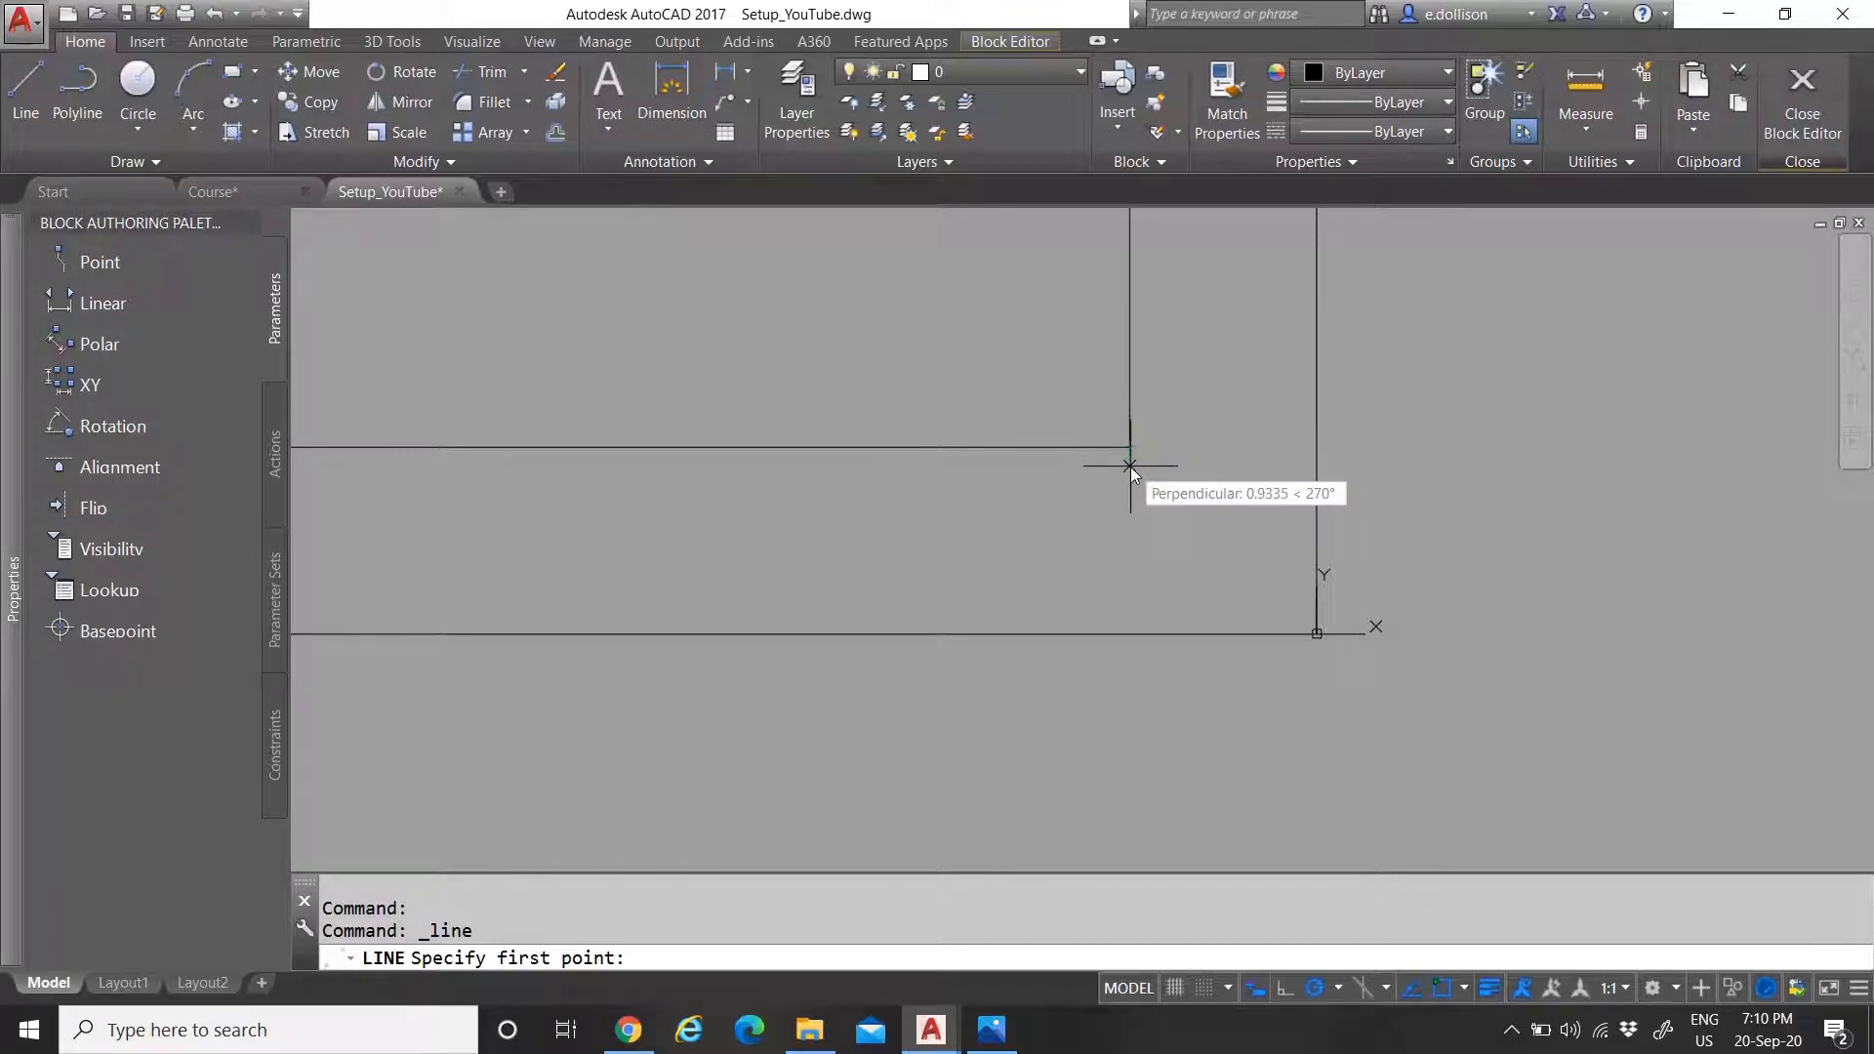
pyautogui.click(1132, 634)
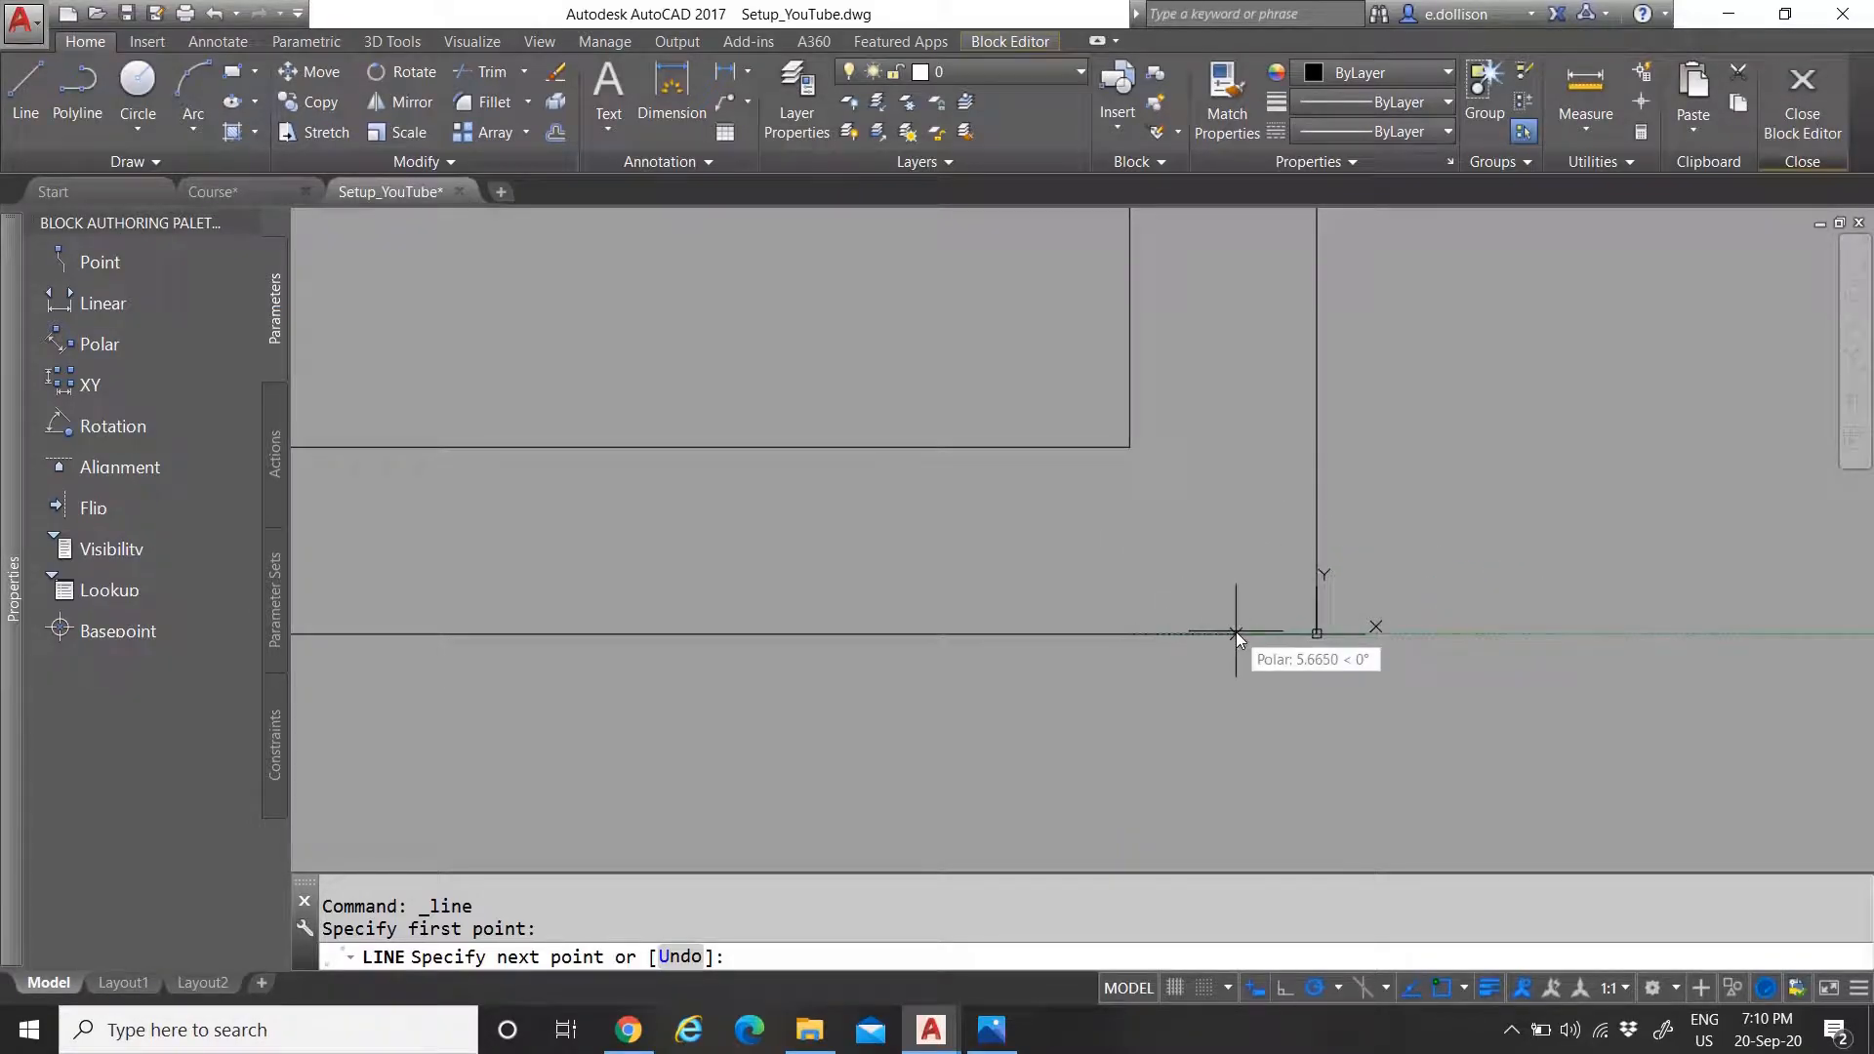
pyautogui.write('5')
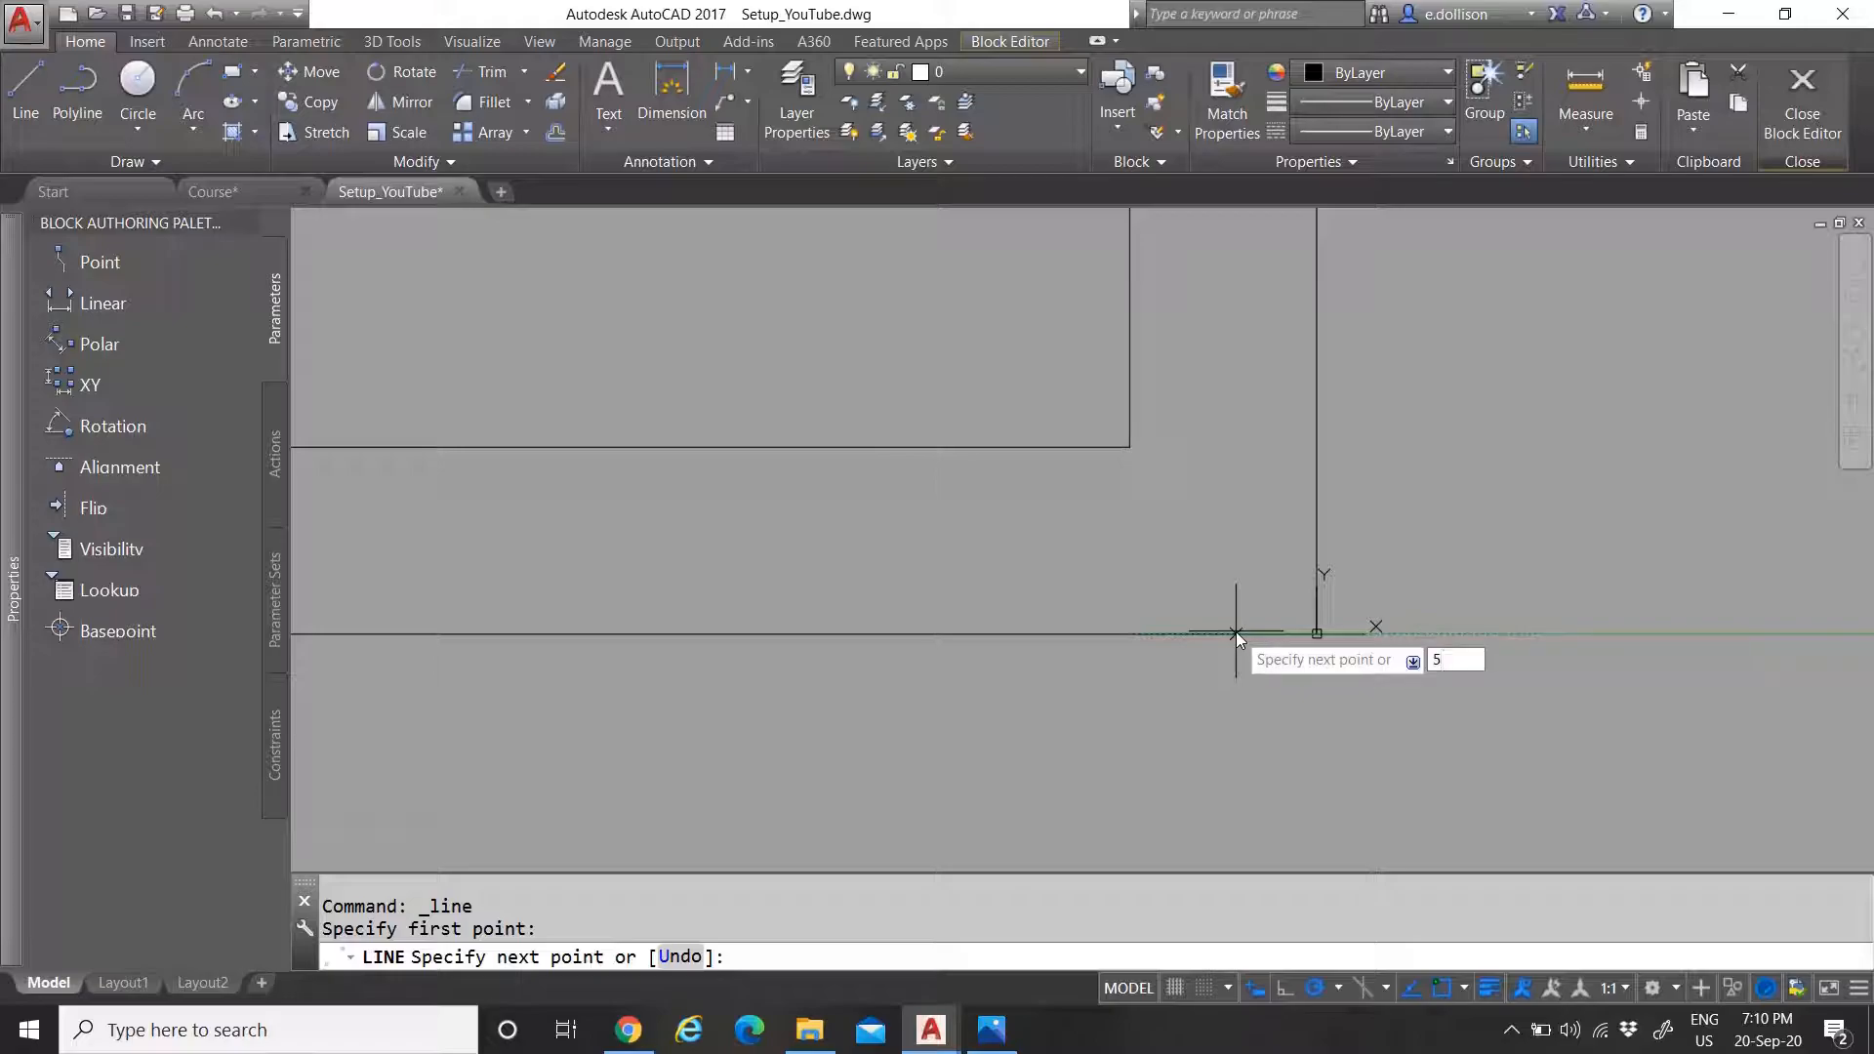
pyautogui.press('Return')
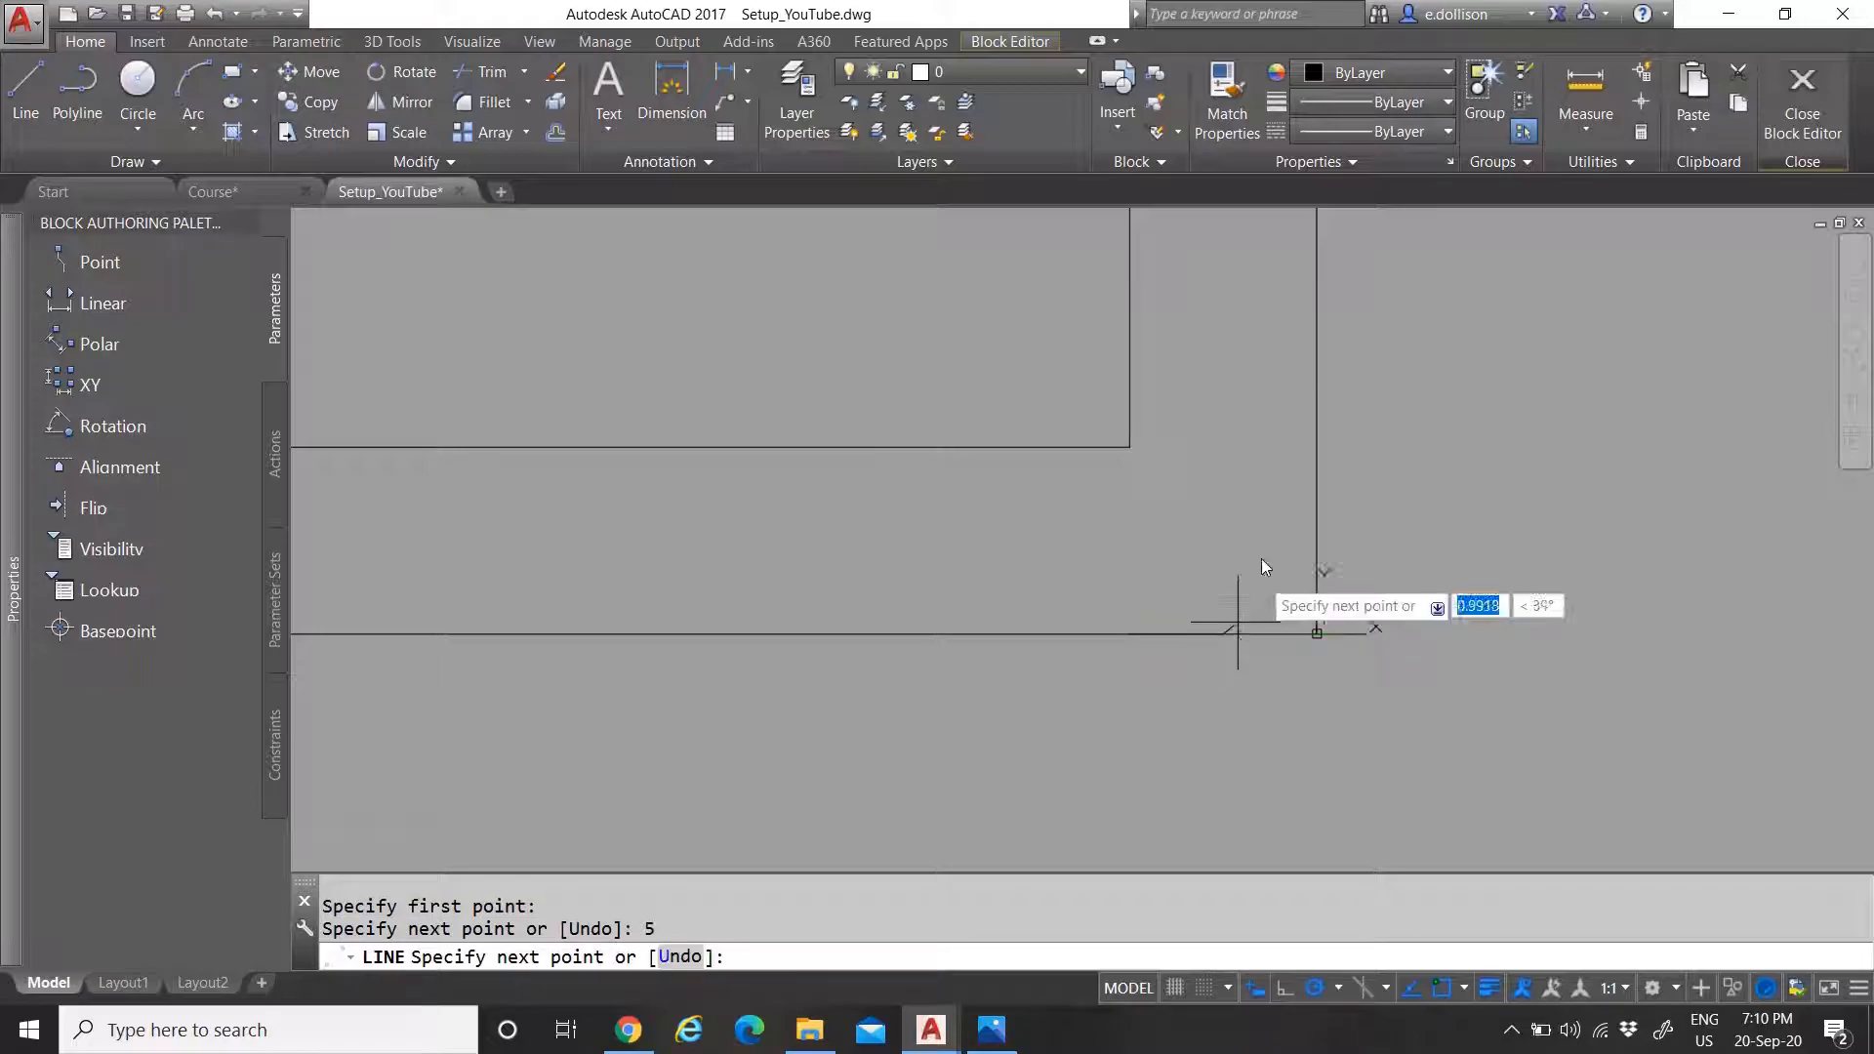
pyautogui.press('Escape')
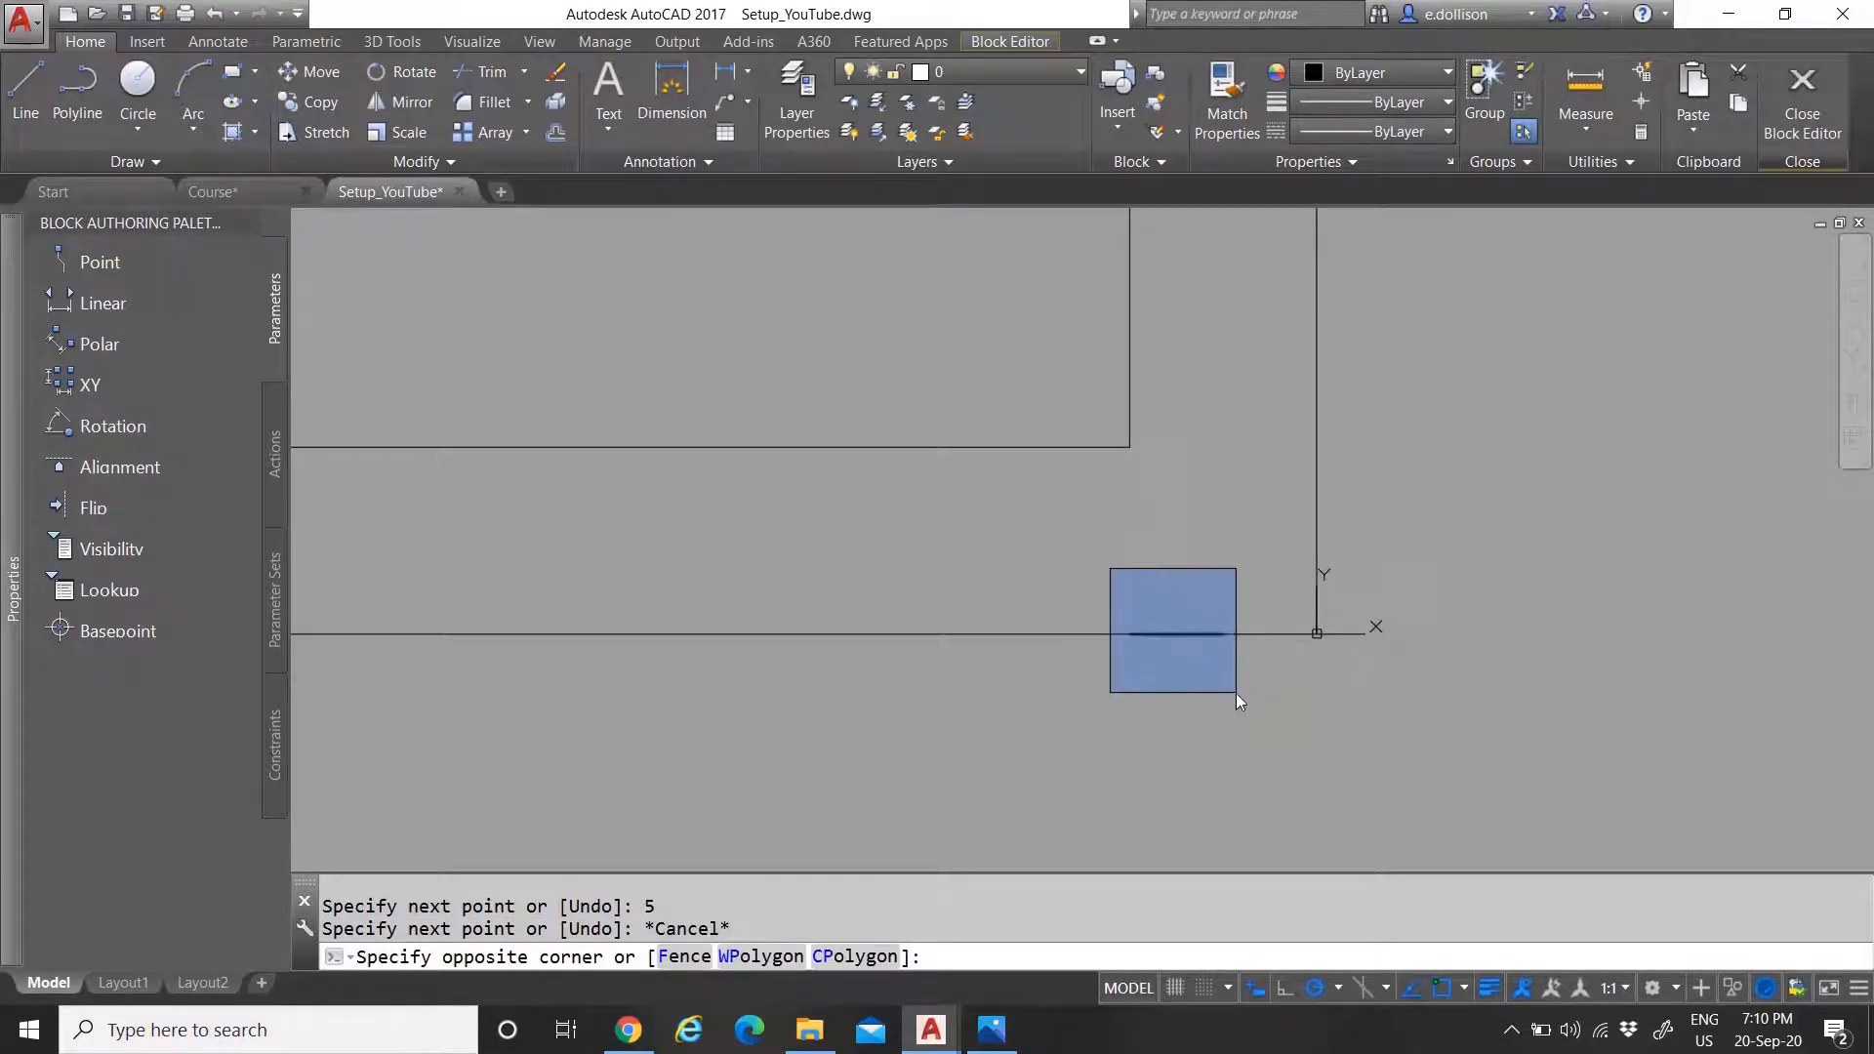
# Move the 5 mm horizontal line straight up by 297 mm along the right side of the border
pyautogui.click(1237, 694)
pyautogui.scroll(-5, 1112, 717)
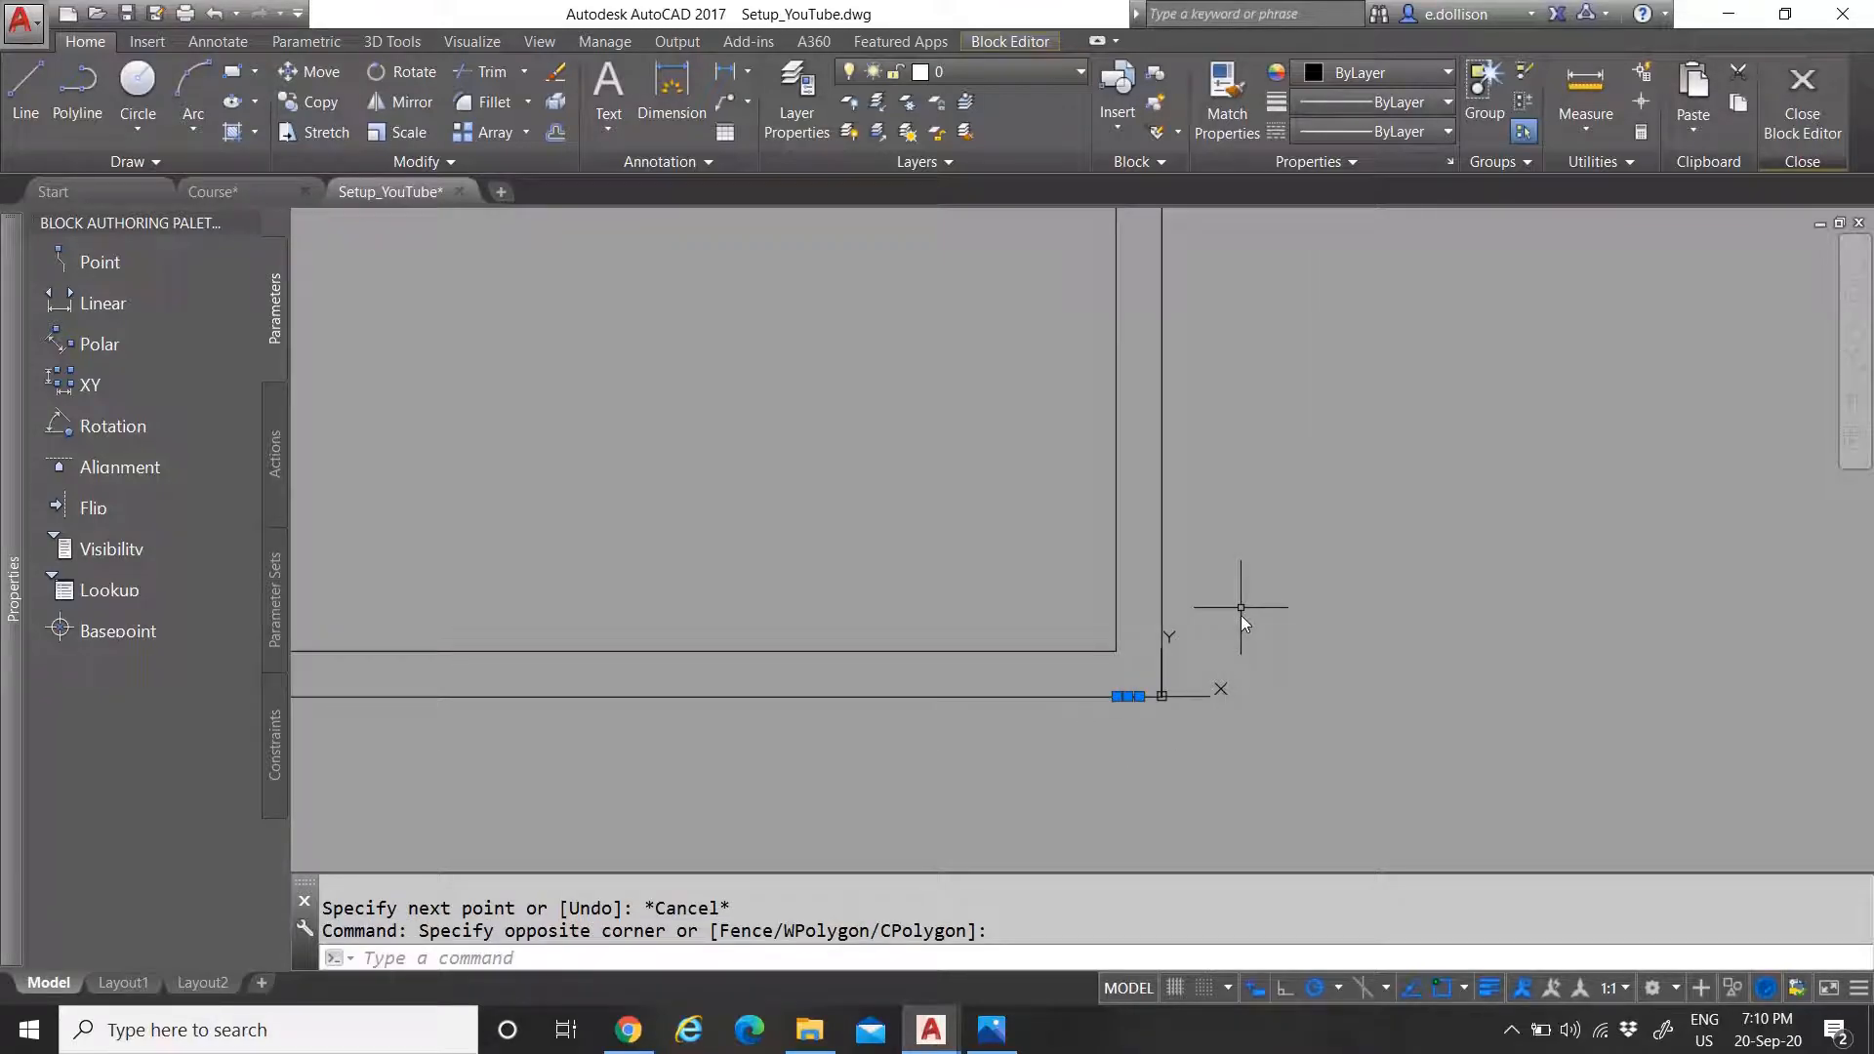
pyautogui.write('M')
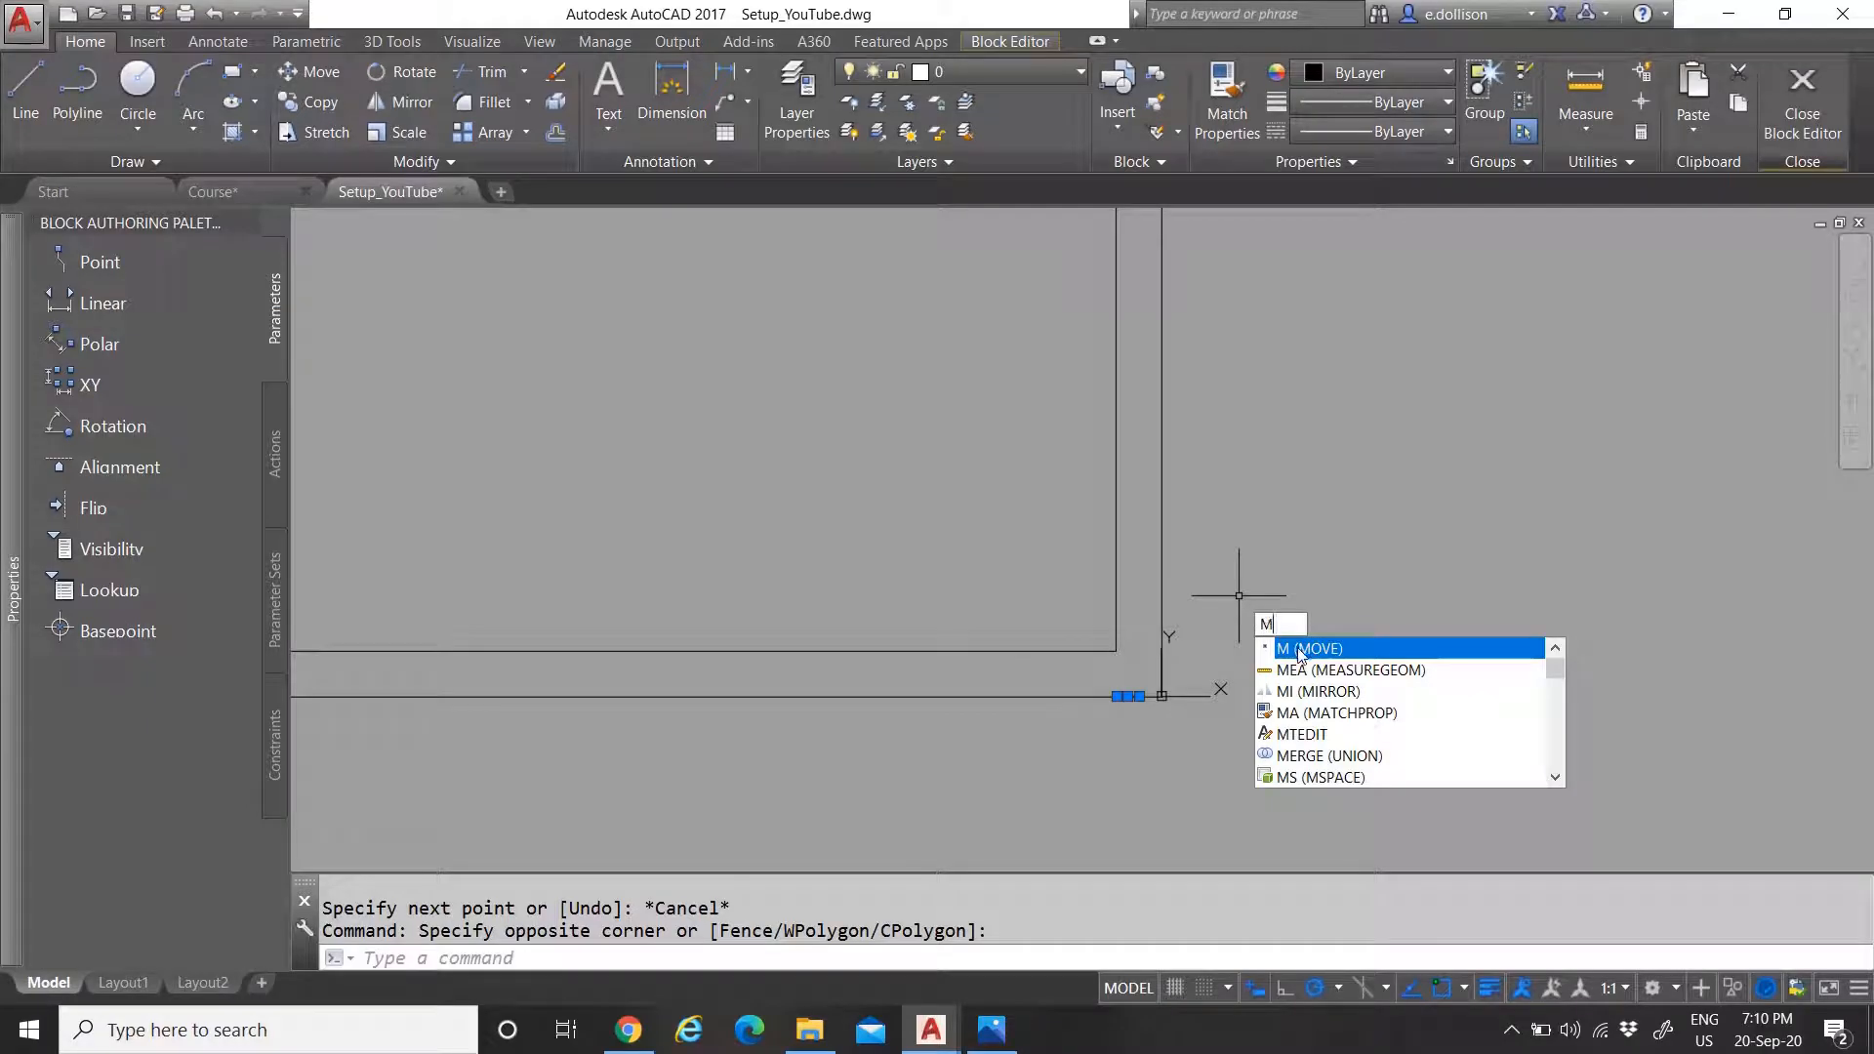
pyautogui.press('Return')
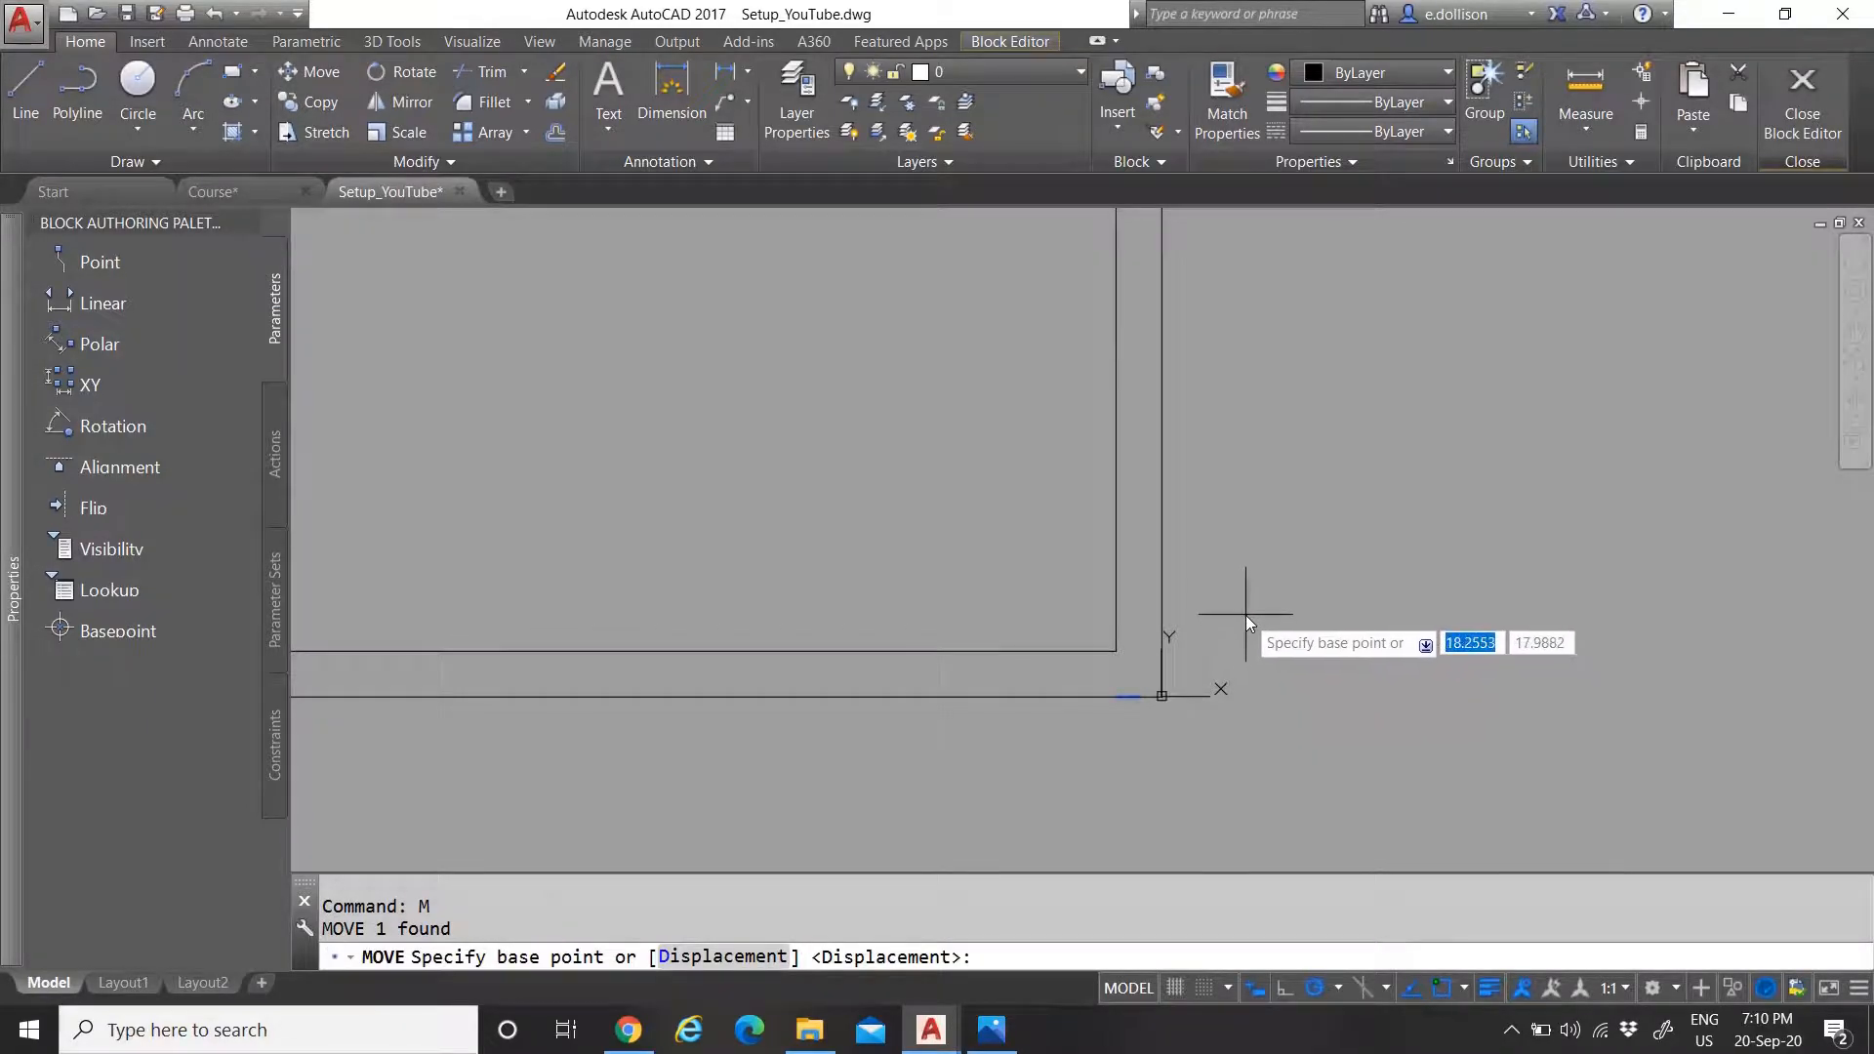
pyautogui.click(1245, 614)
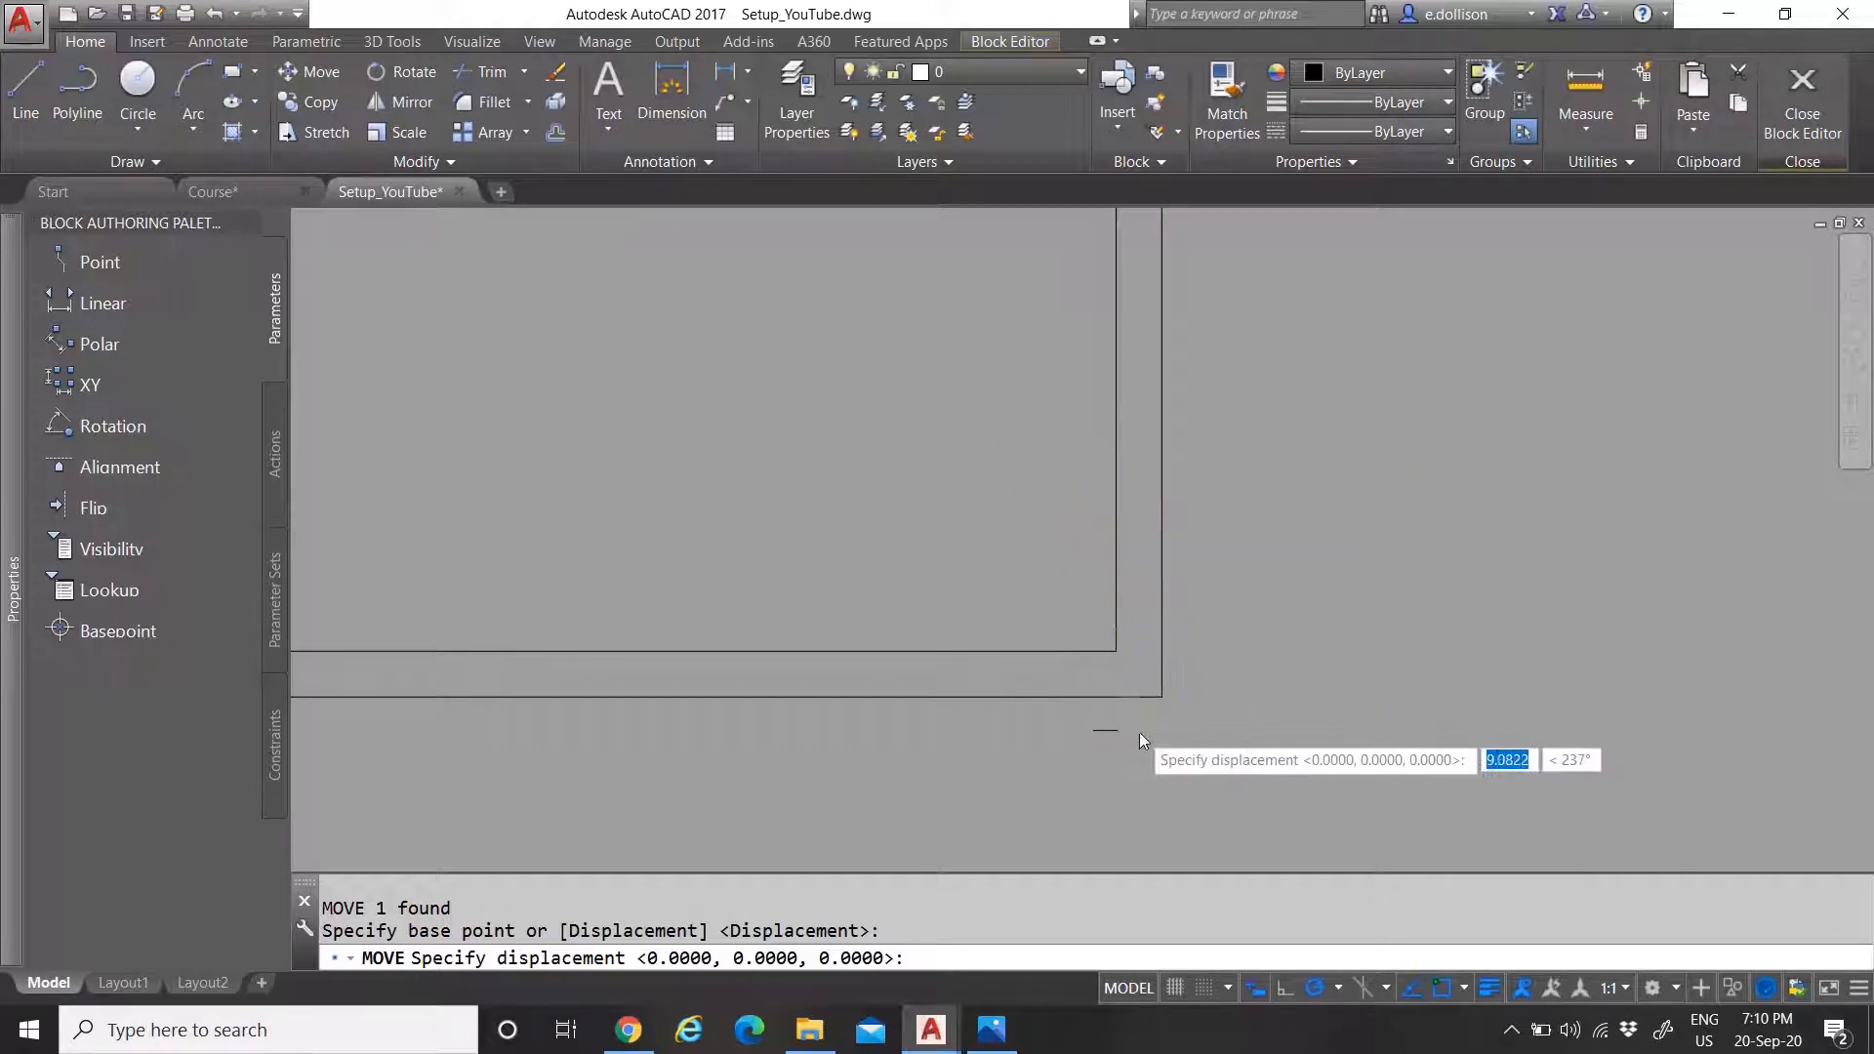
pyautogui.scroll(-1, 1140, 724)
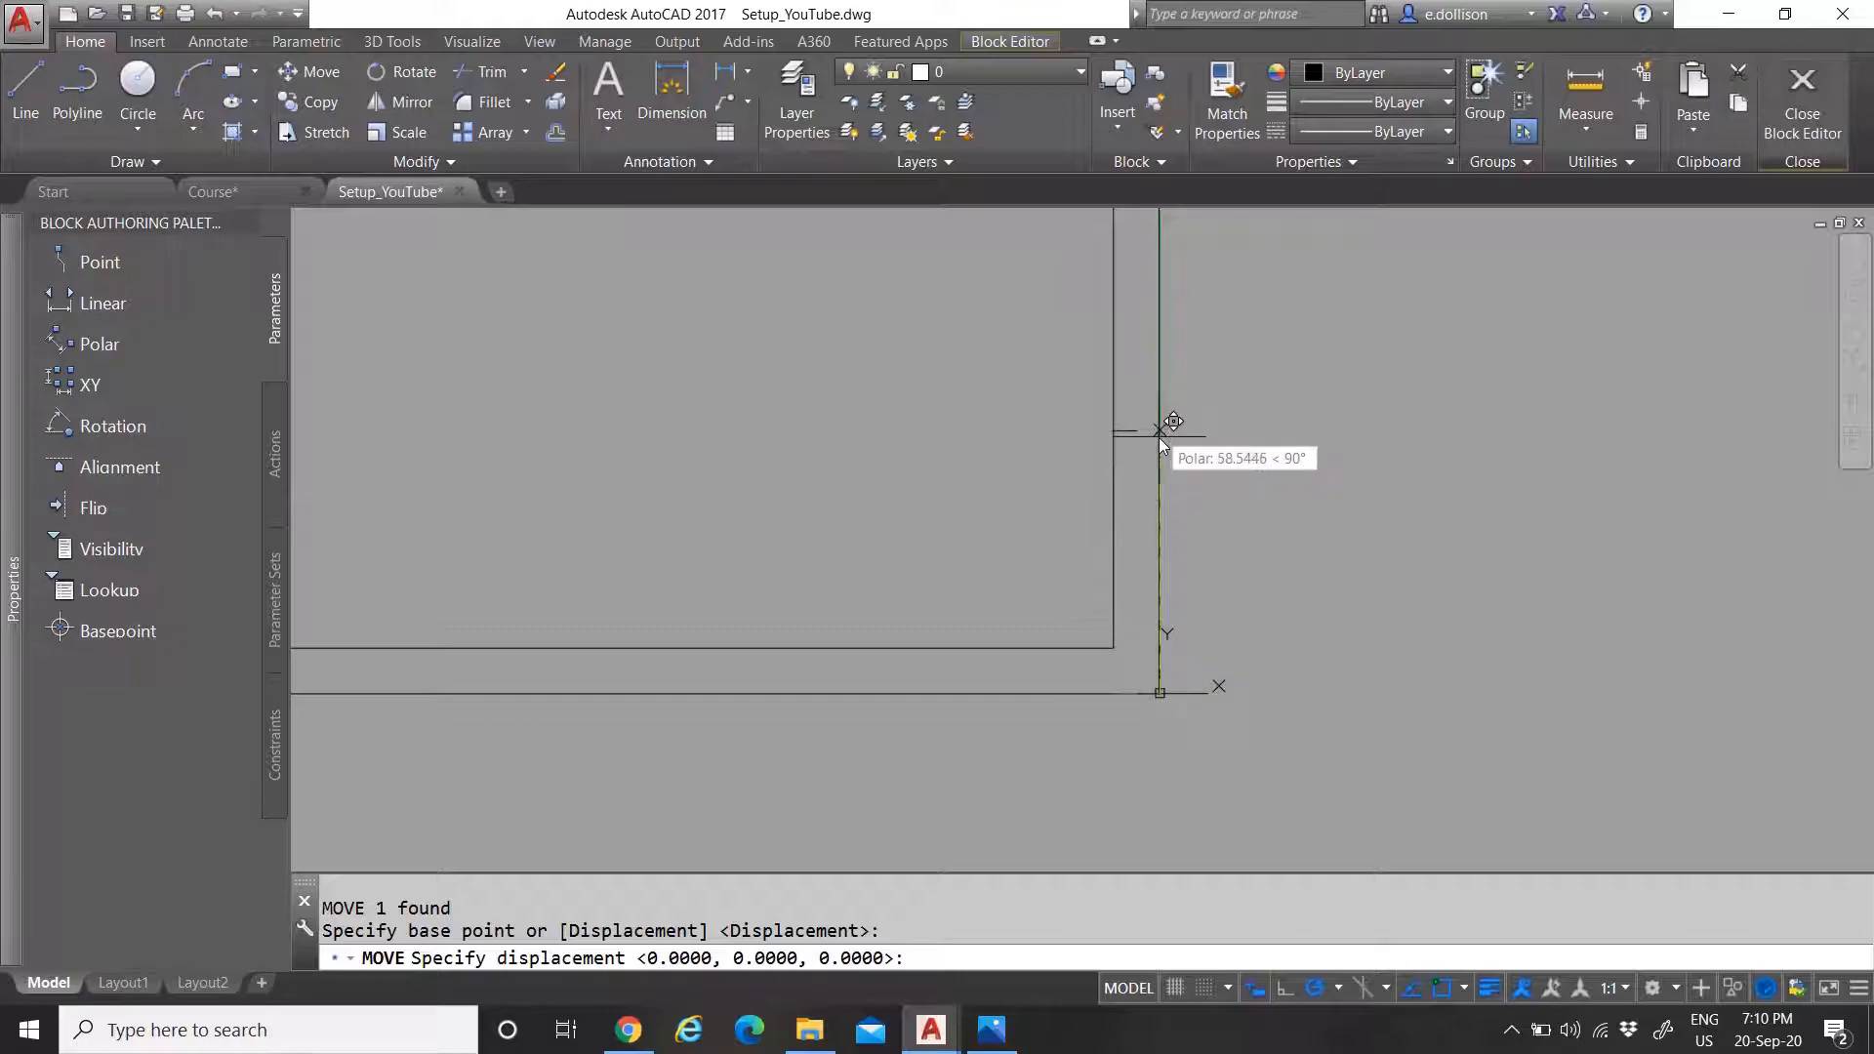
pyautogui.scroll(-2, 1145, 630)
pyautogui.scroll(3, 1150, 404)
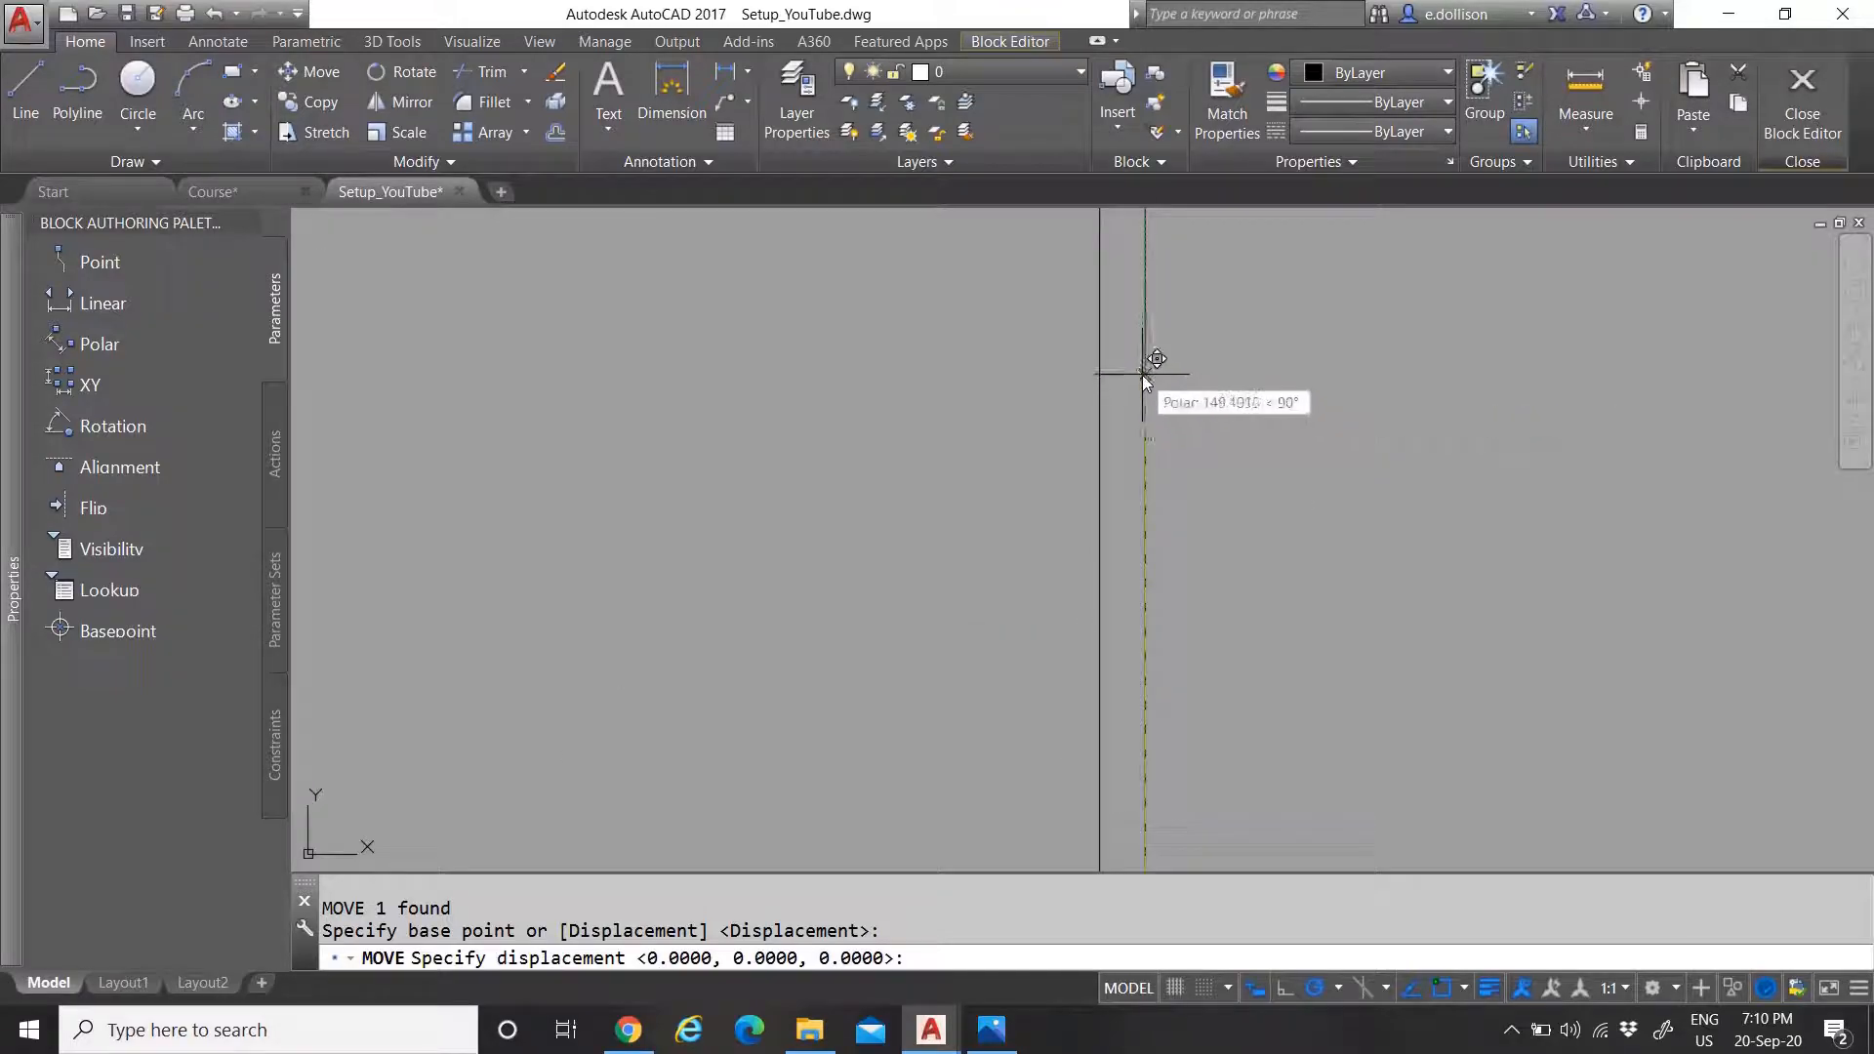
pyautogui.write('297')
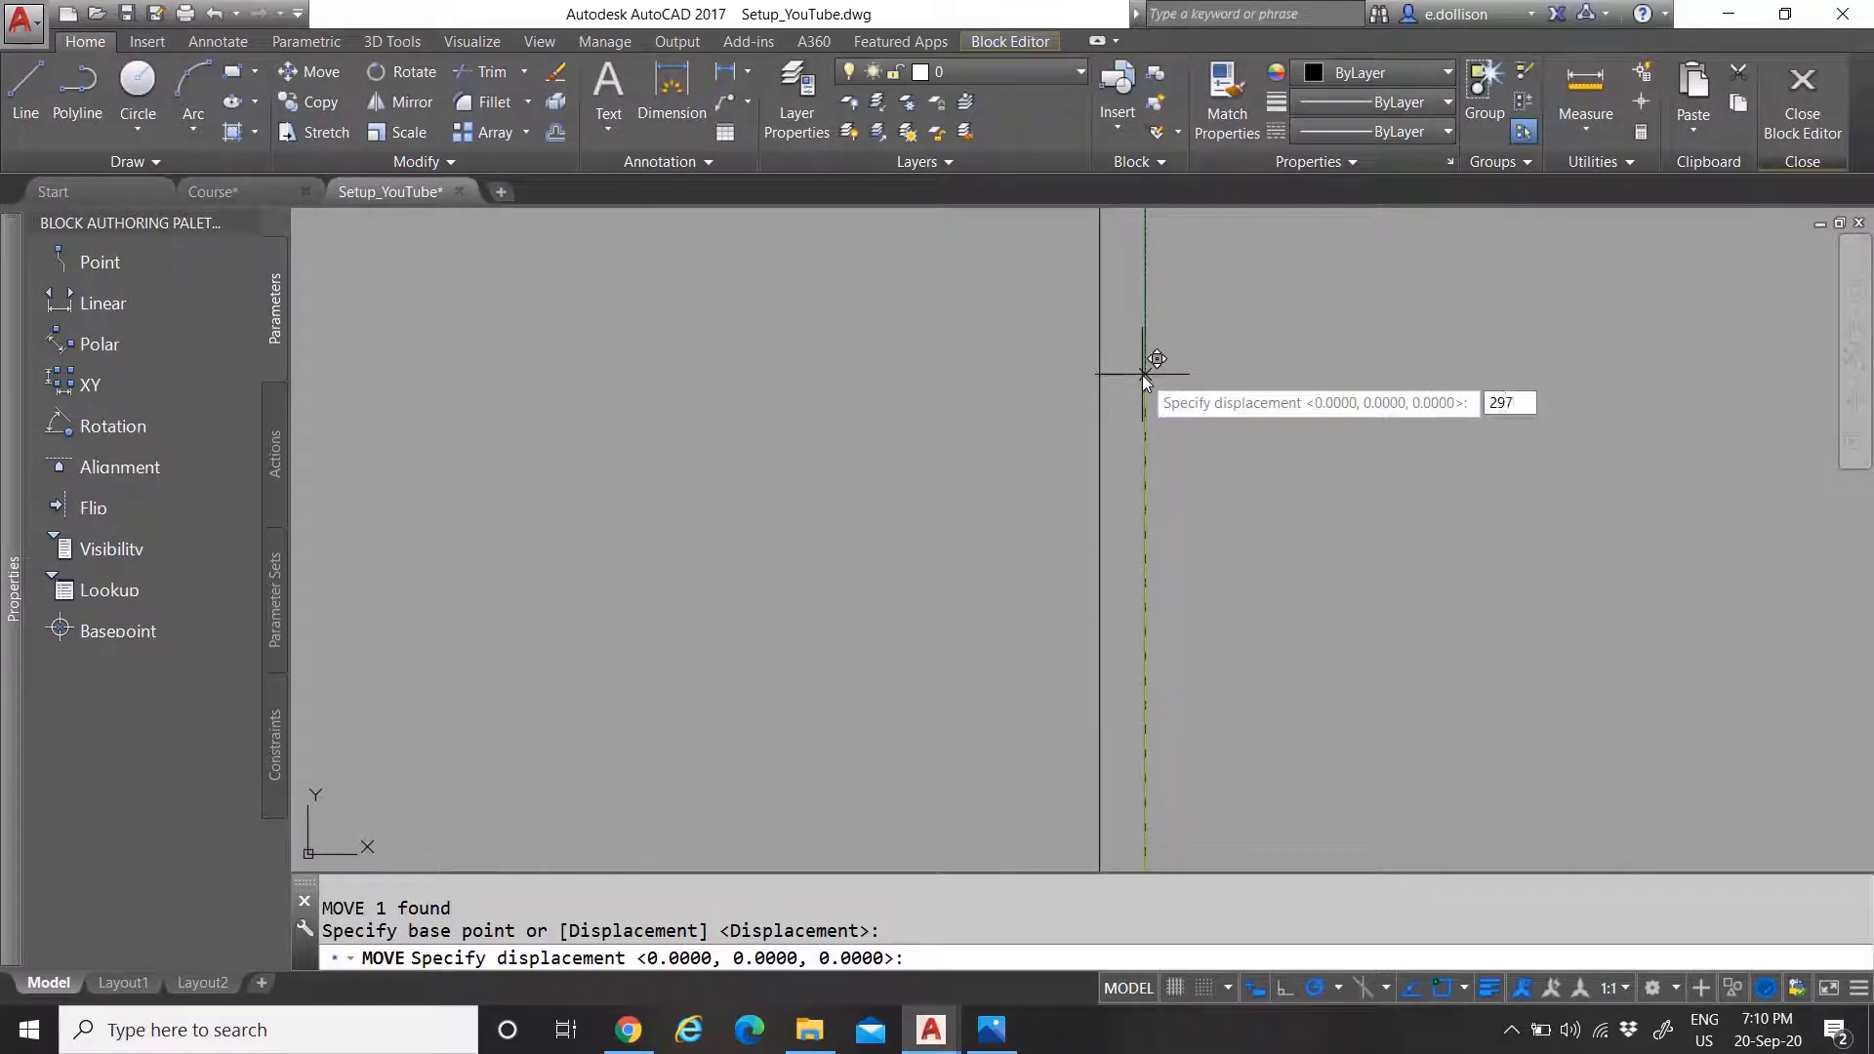
pyautogui.press('Return')
pyautogui.scroll(-2, 1120, 466)
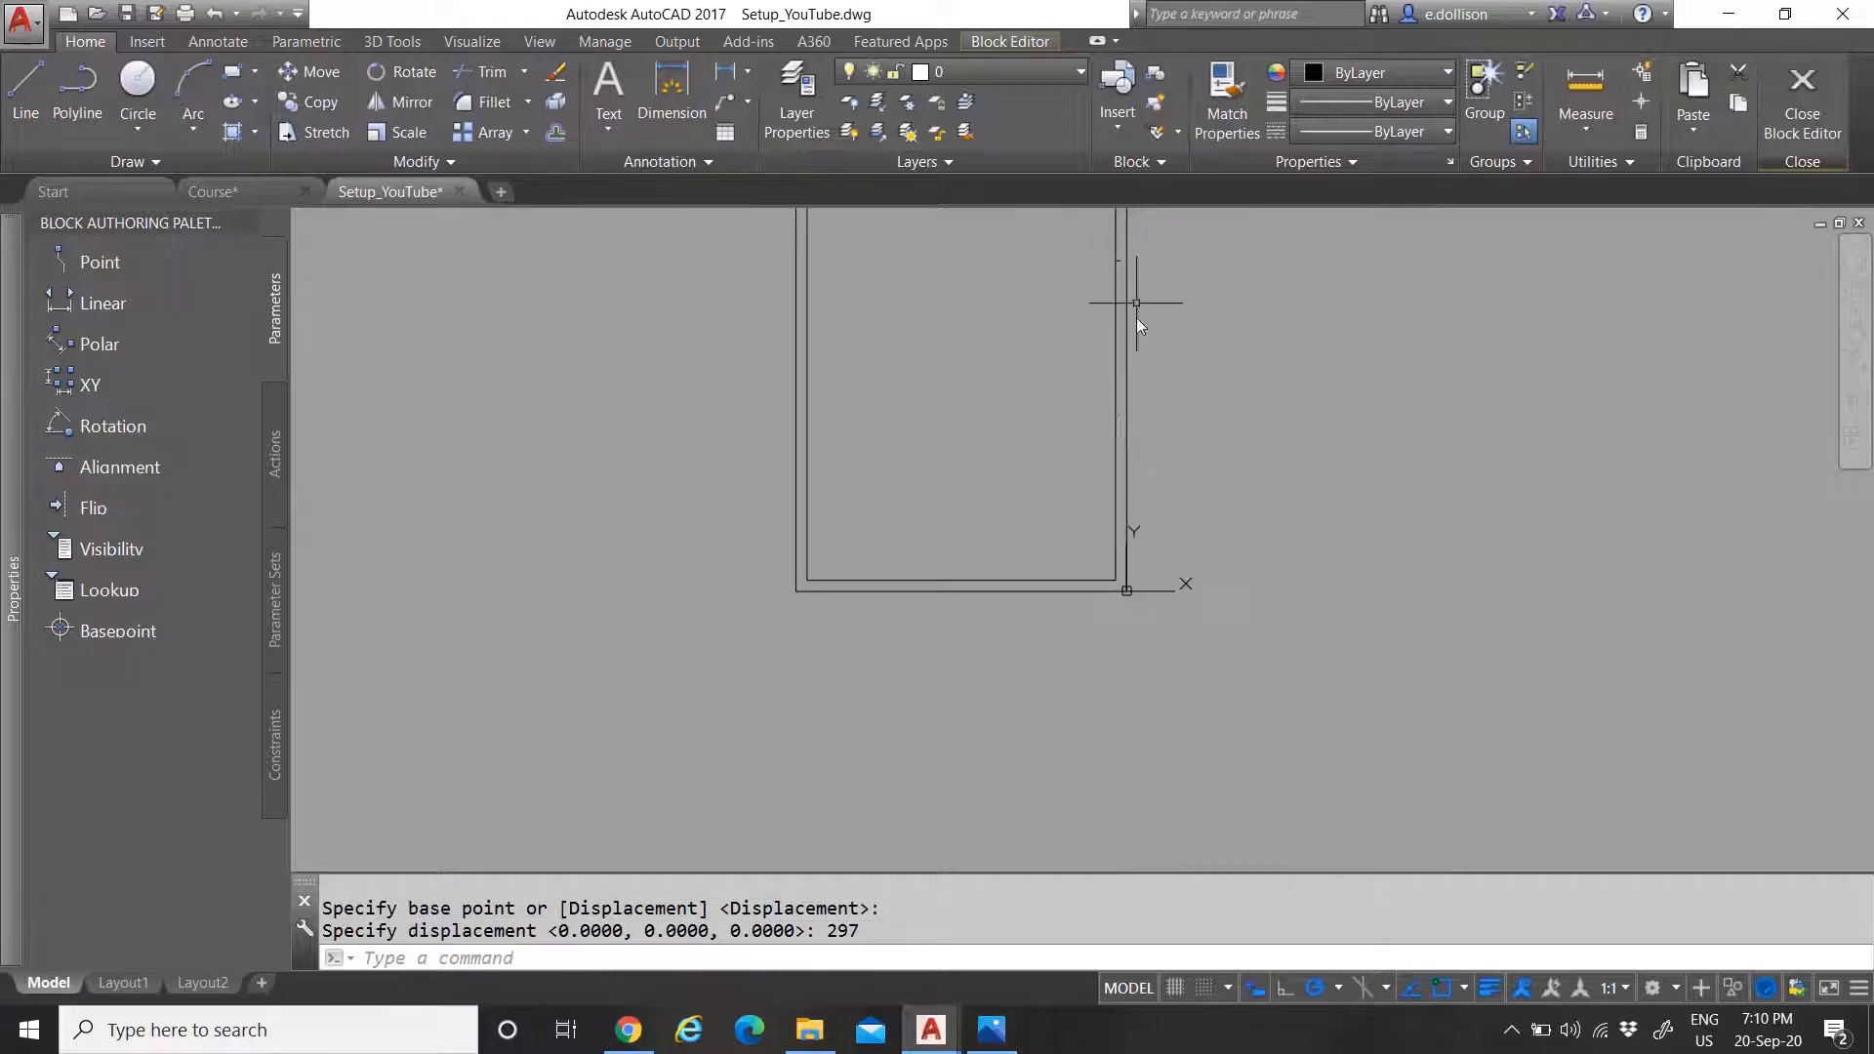
# Inspect the fold mark on the right side and compare its position with the dashed A4 grid in the Course drawing
pyautogui.scroll(3, 1127, 273)
pyautogui.scroll(-3, 1109, 390)
pyautogui.scroll(3, 1093, 371)
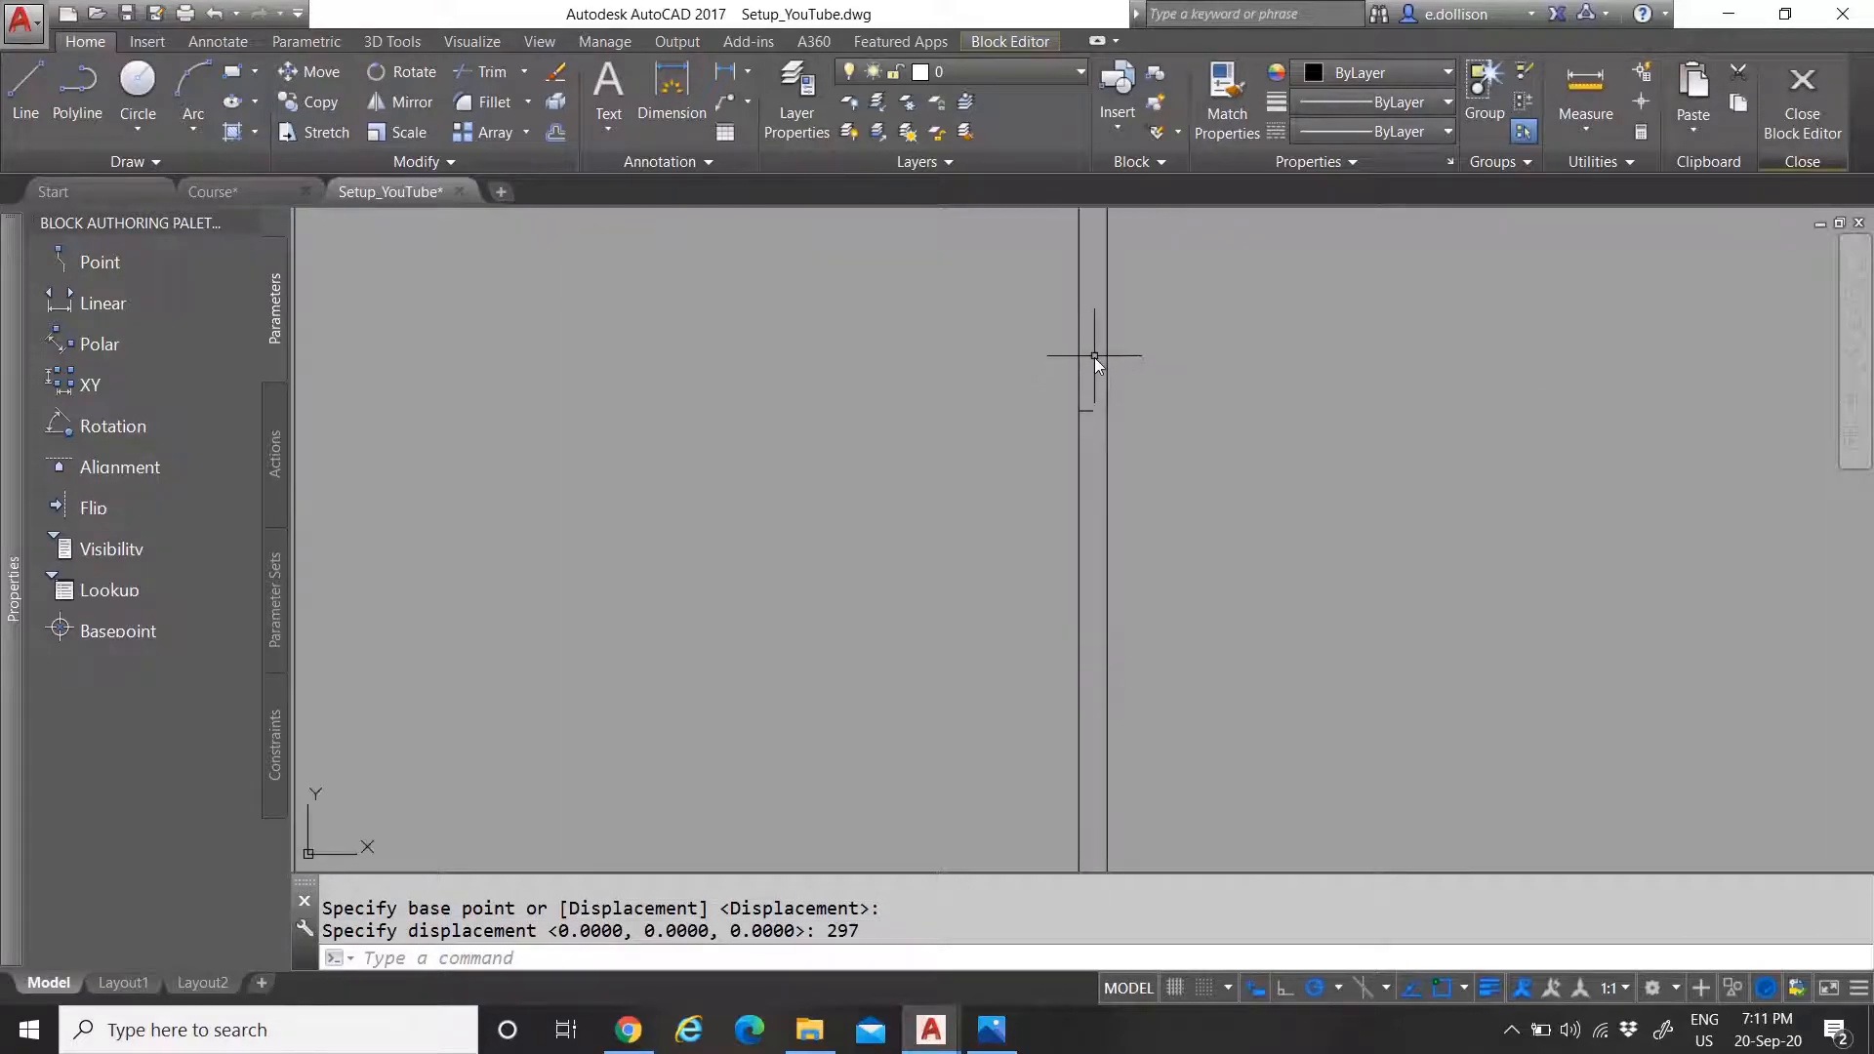
pyautogui.scroll(2, 1095, 376)
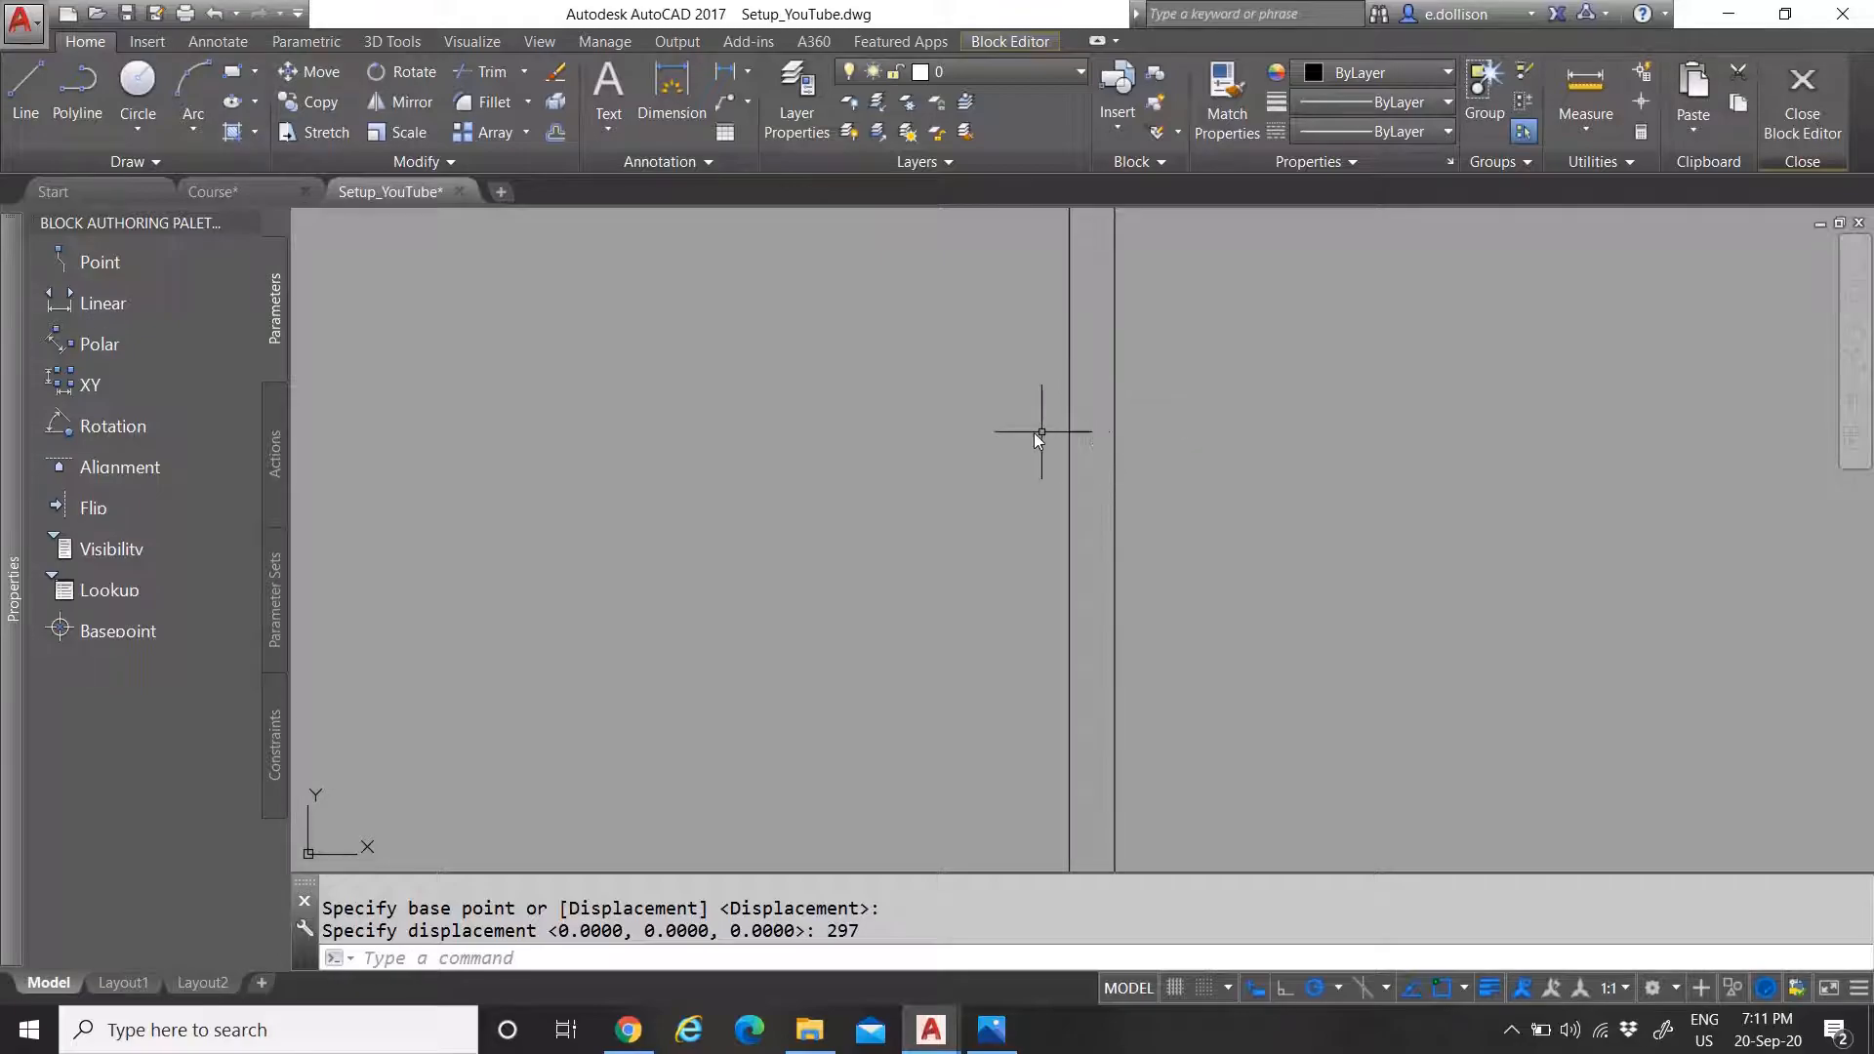
pyautogui.scroll(-3, 1199, 396)
pyautogui.scroll(2, 1096, 406)
pyautogui.scroll(-2, 1127, 408)
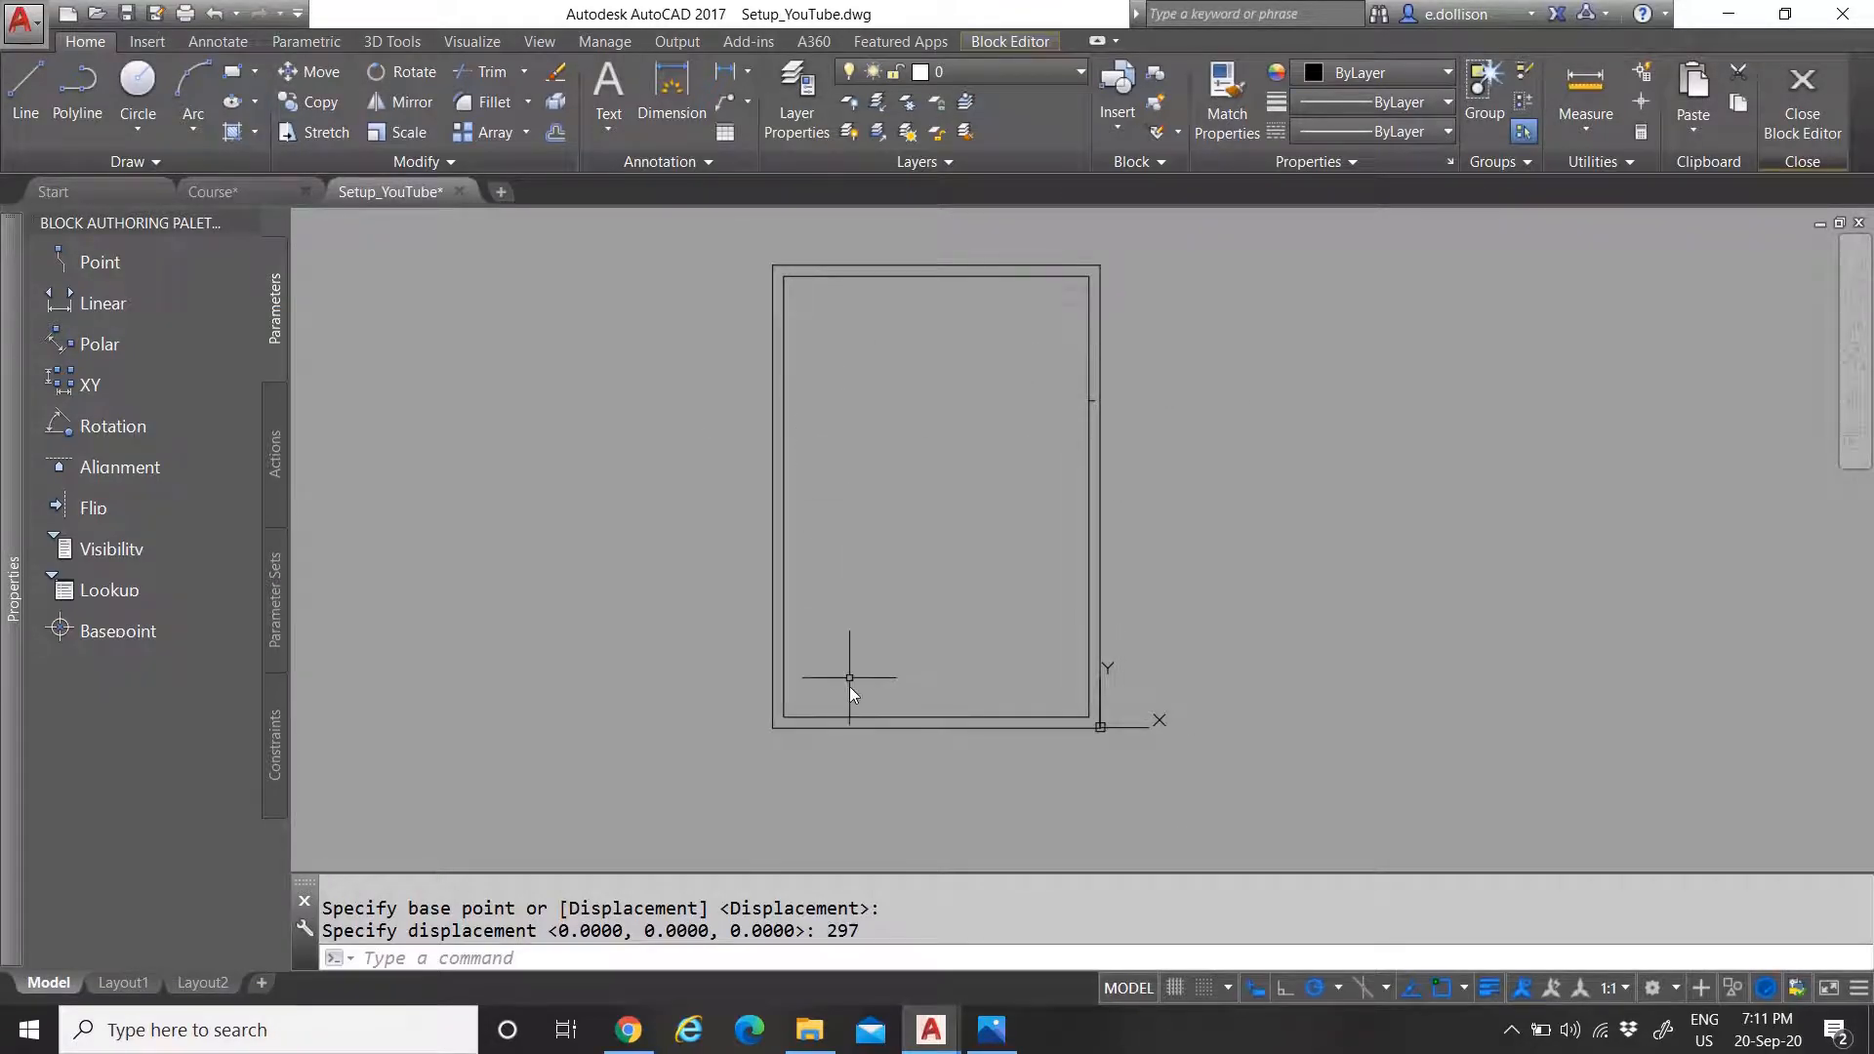
pyautogui.click(242, 195)
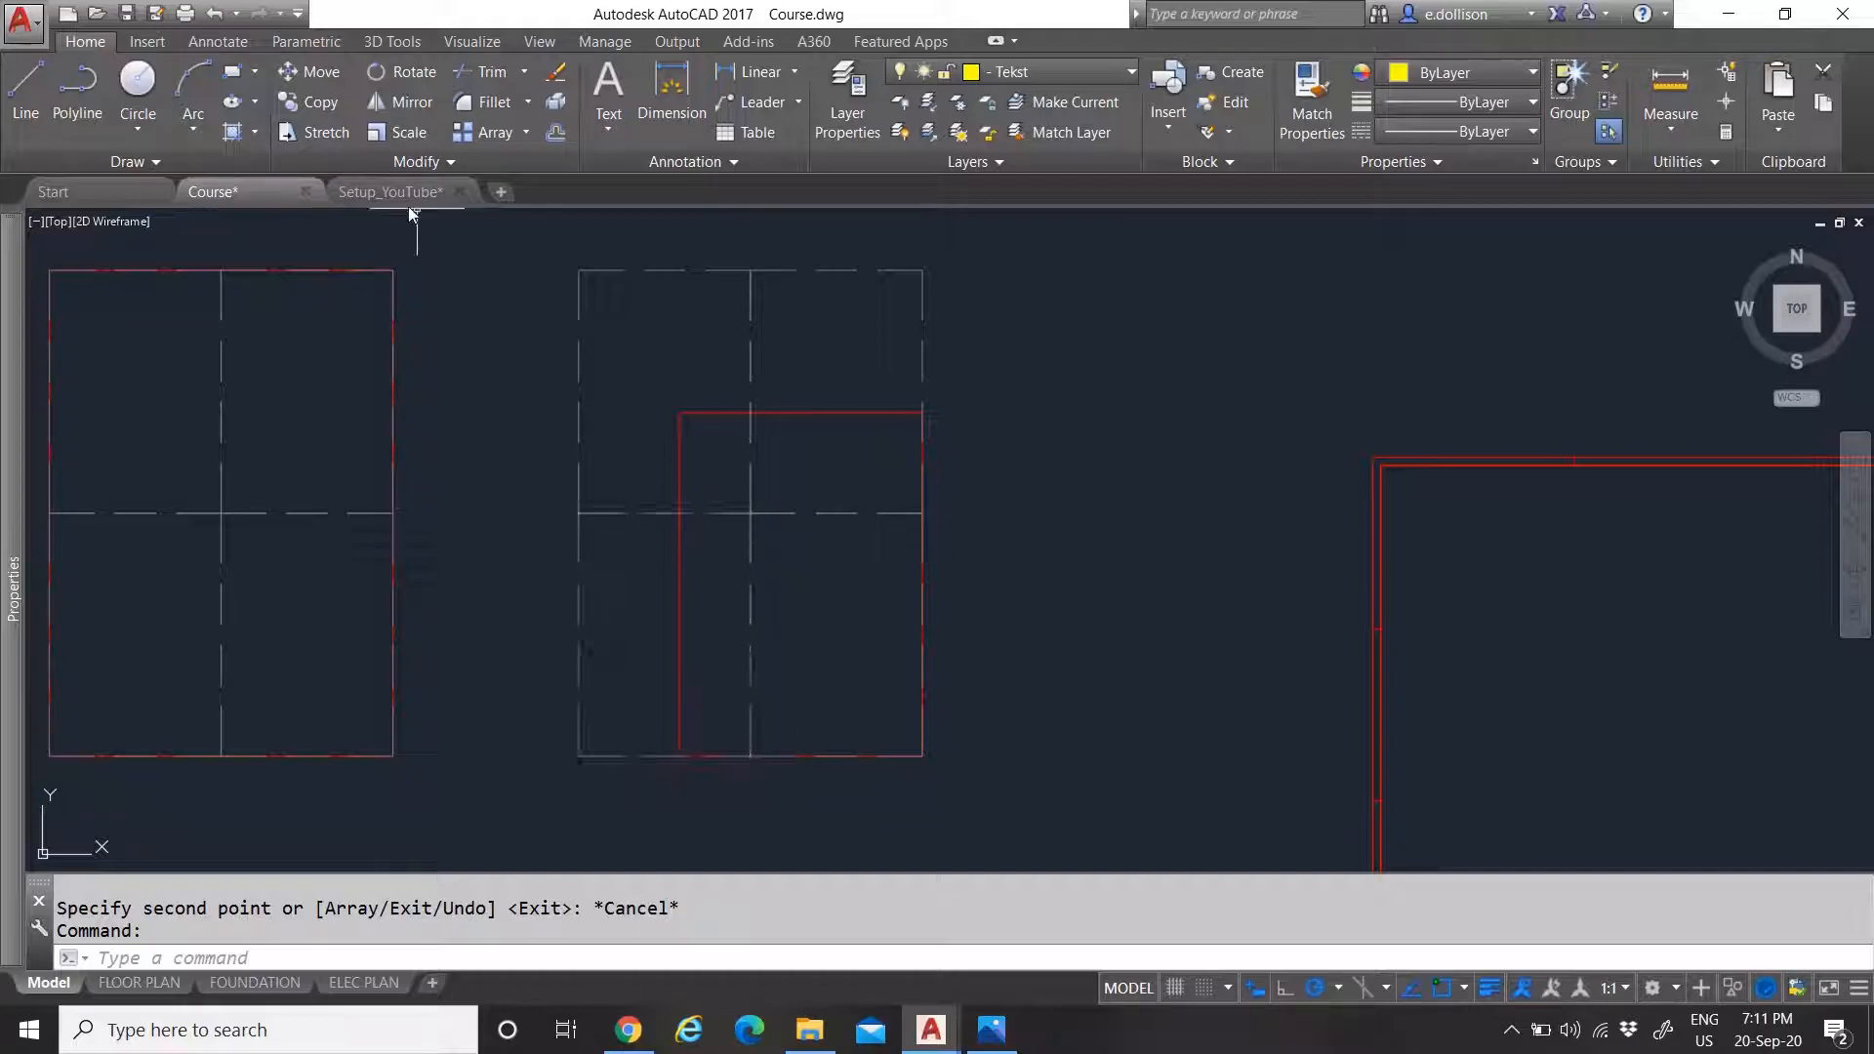
pyautogui.hotkey('ctrl', 'Tab')
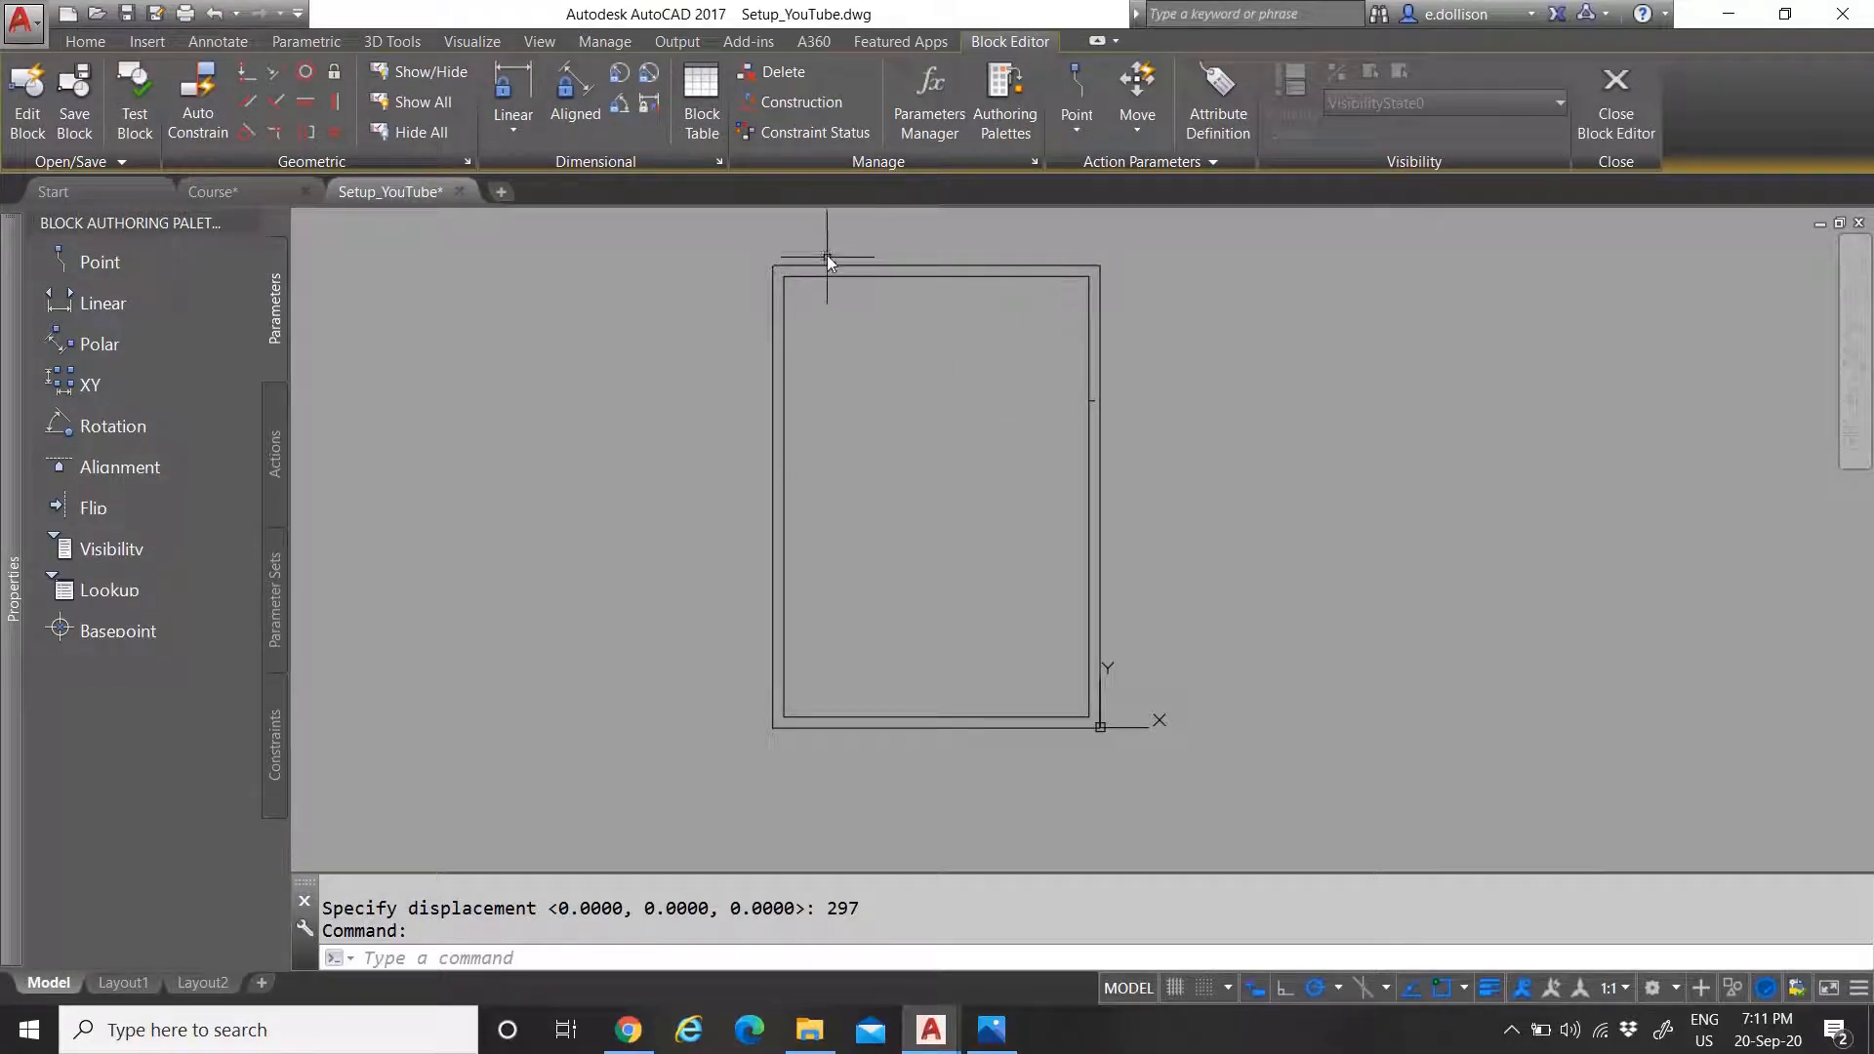
# In the Setup_YouTube block, draw a 5 mm line downward along the outer frame's right edge, starting level with the inner frame's lower-right corner
pyautogui.click(133, 43)
pyautogui.click(86, 42)
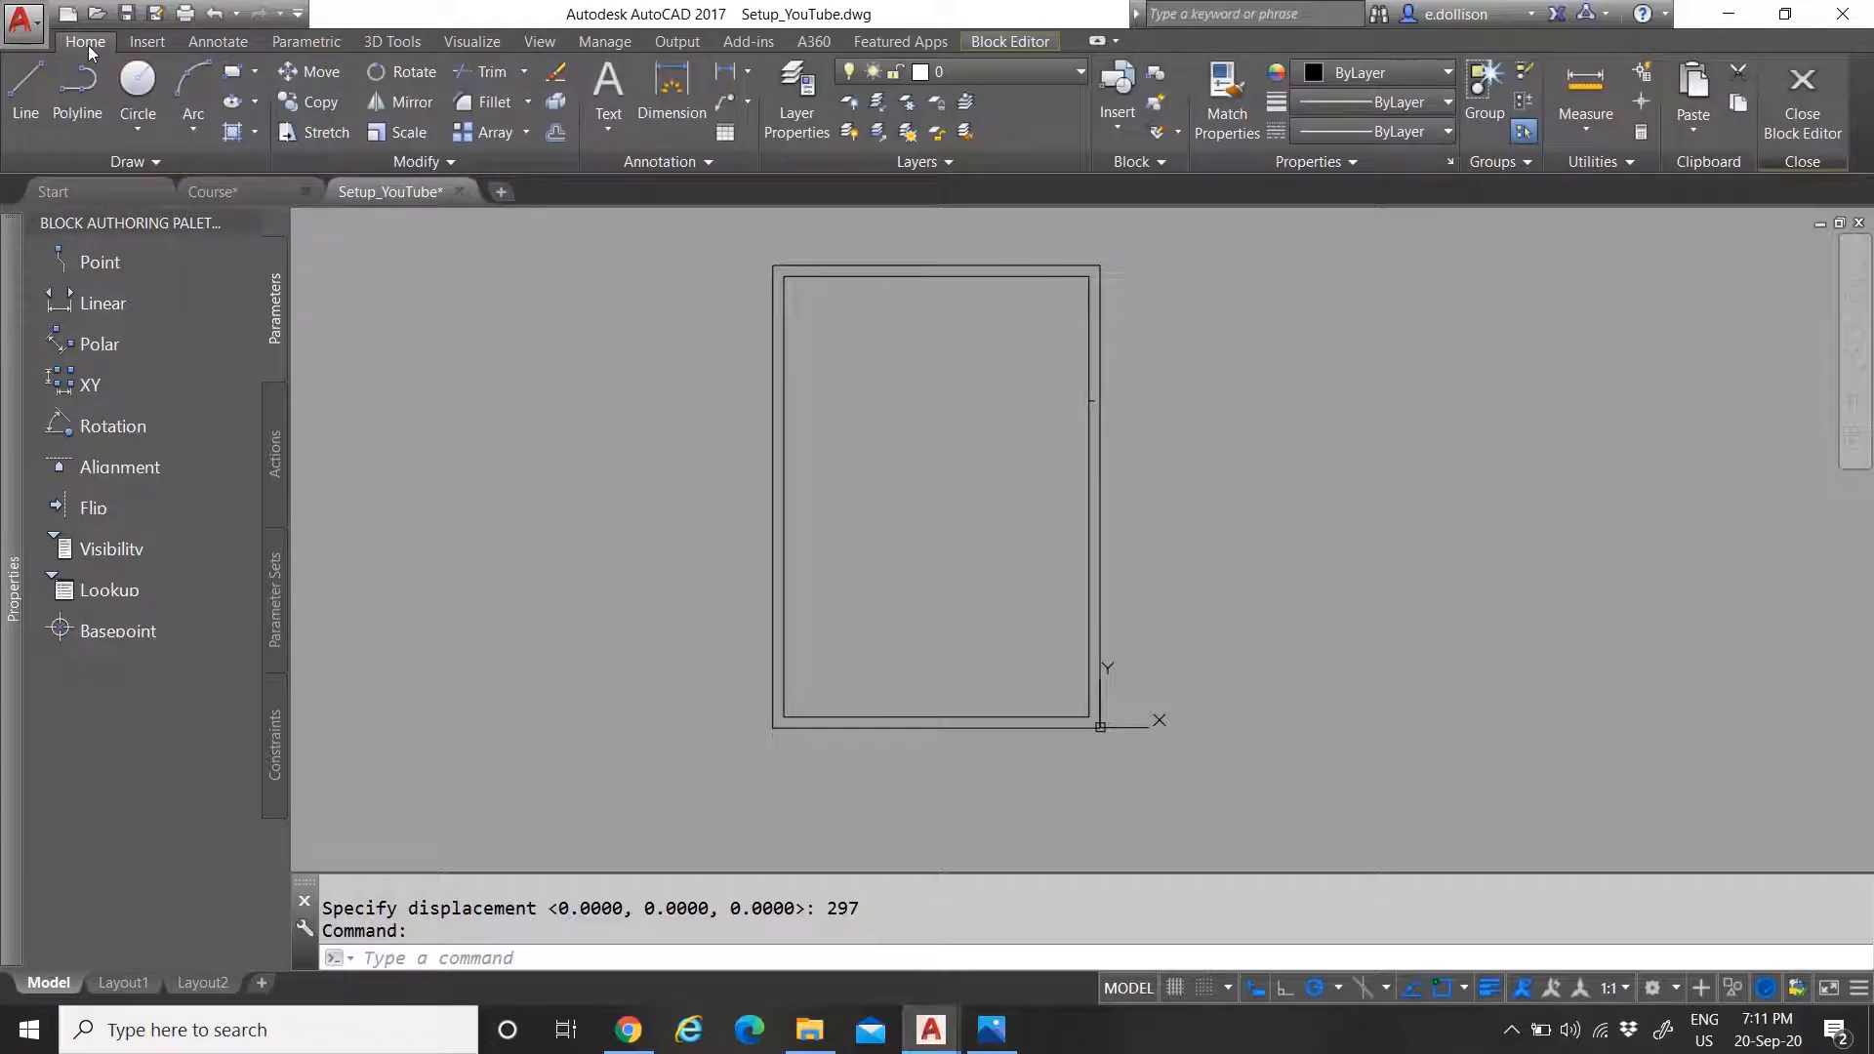
pyautogui.click(25, 87)
pyautogui.scroll(5, 1112, 737)
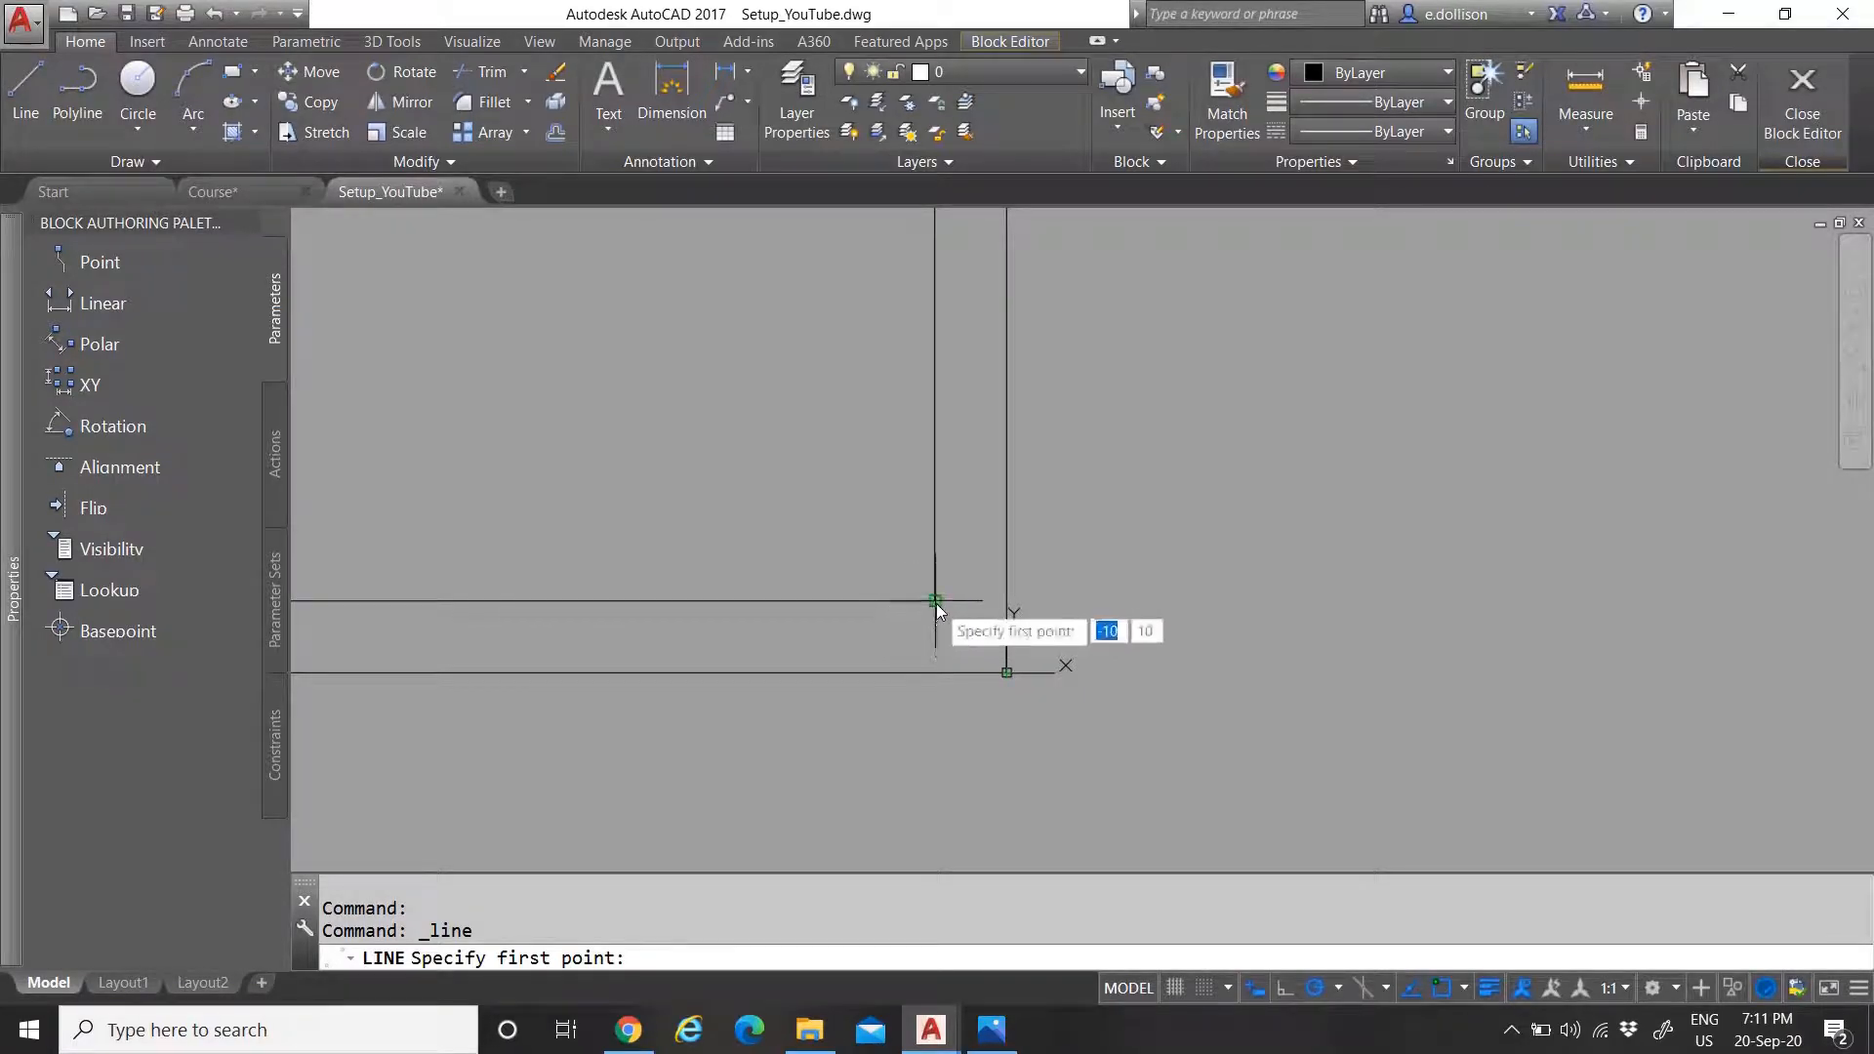
pyautogui.click(1006, 601)
pyautogui.scroll(4, 989, 629)
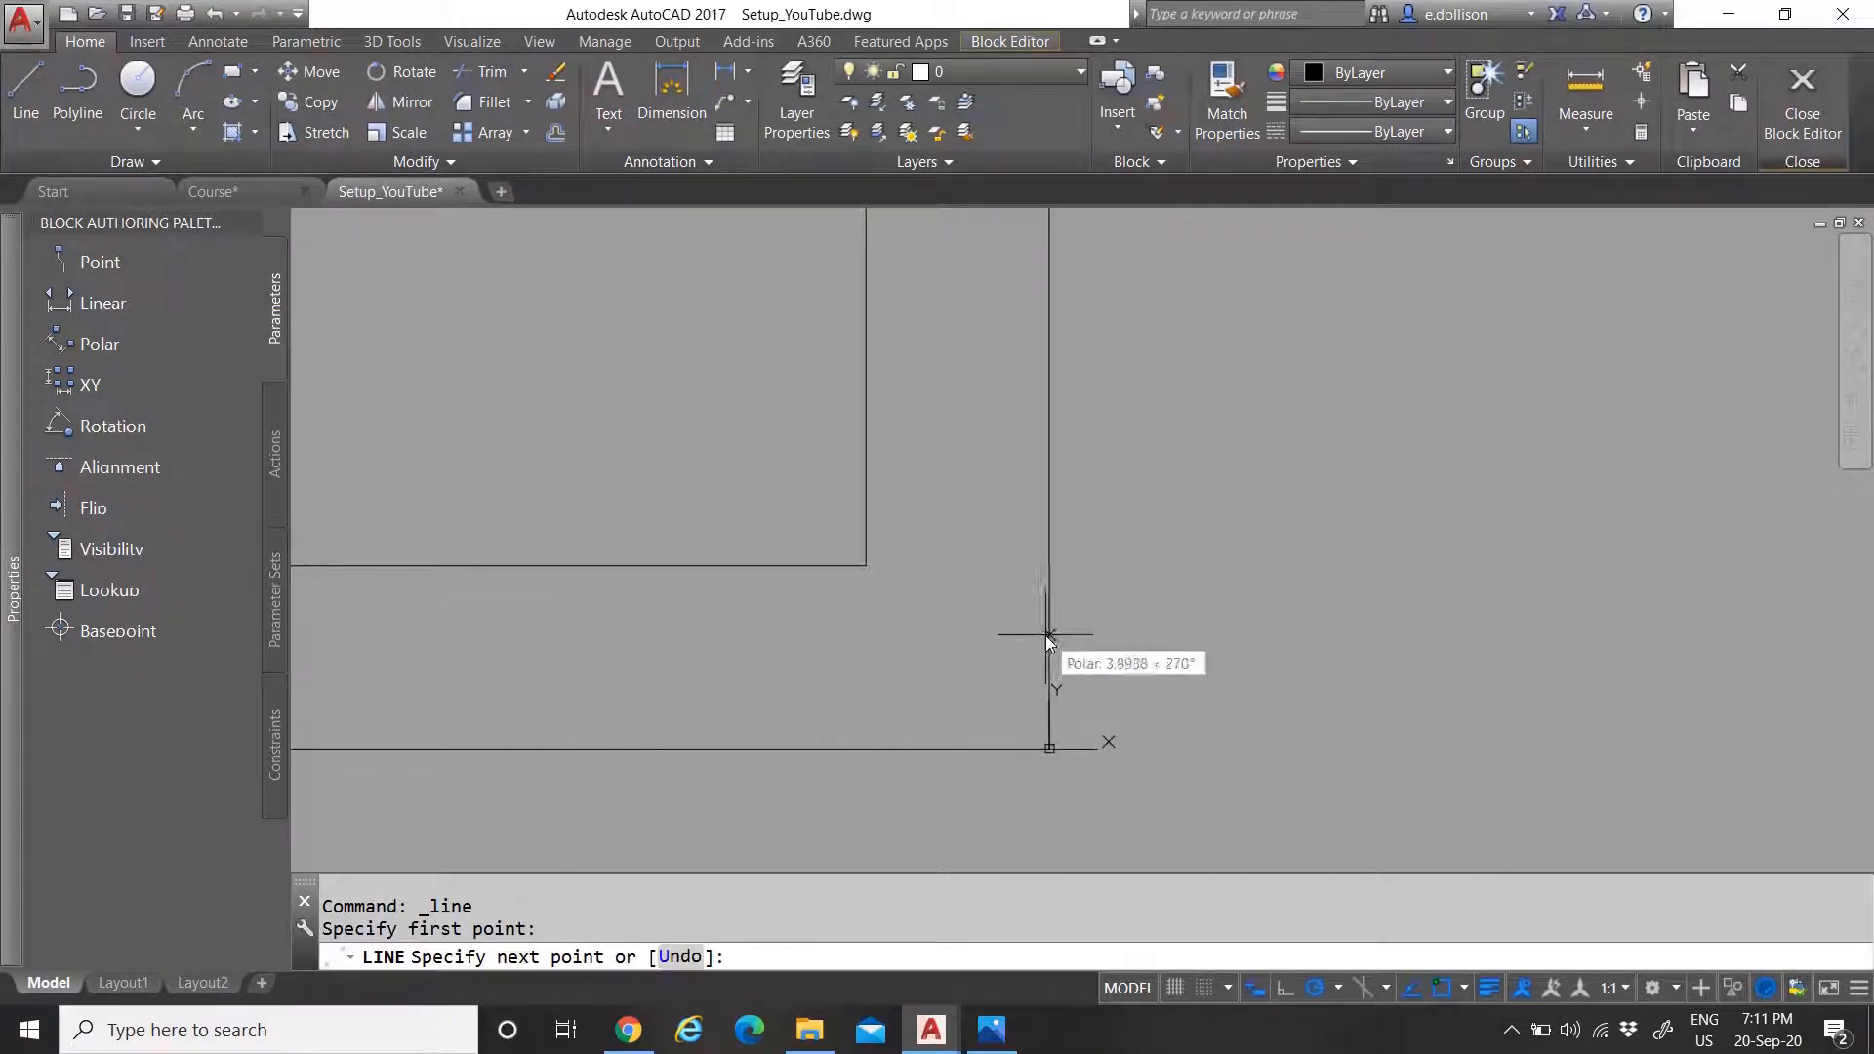
pyautogui.write('5')
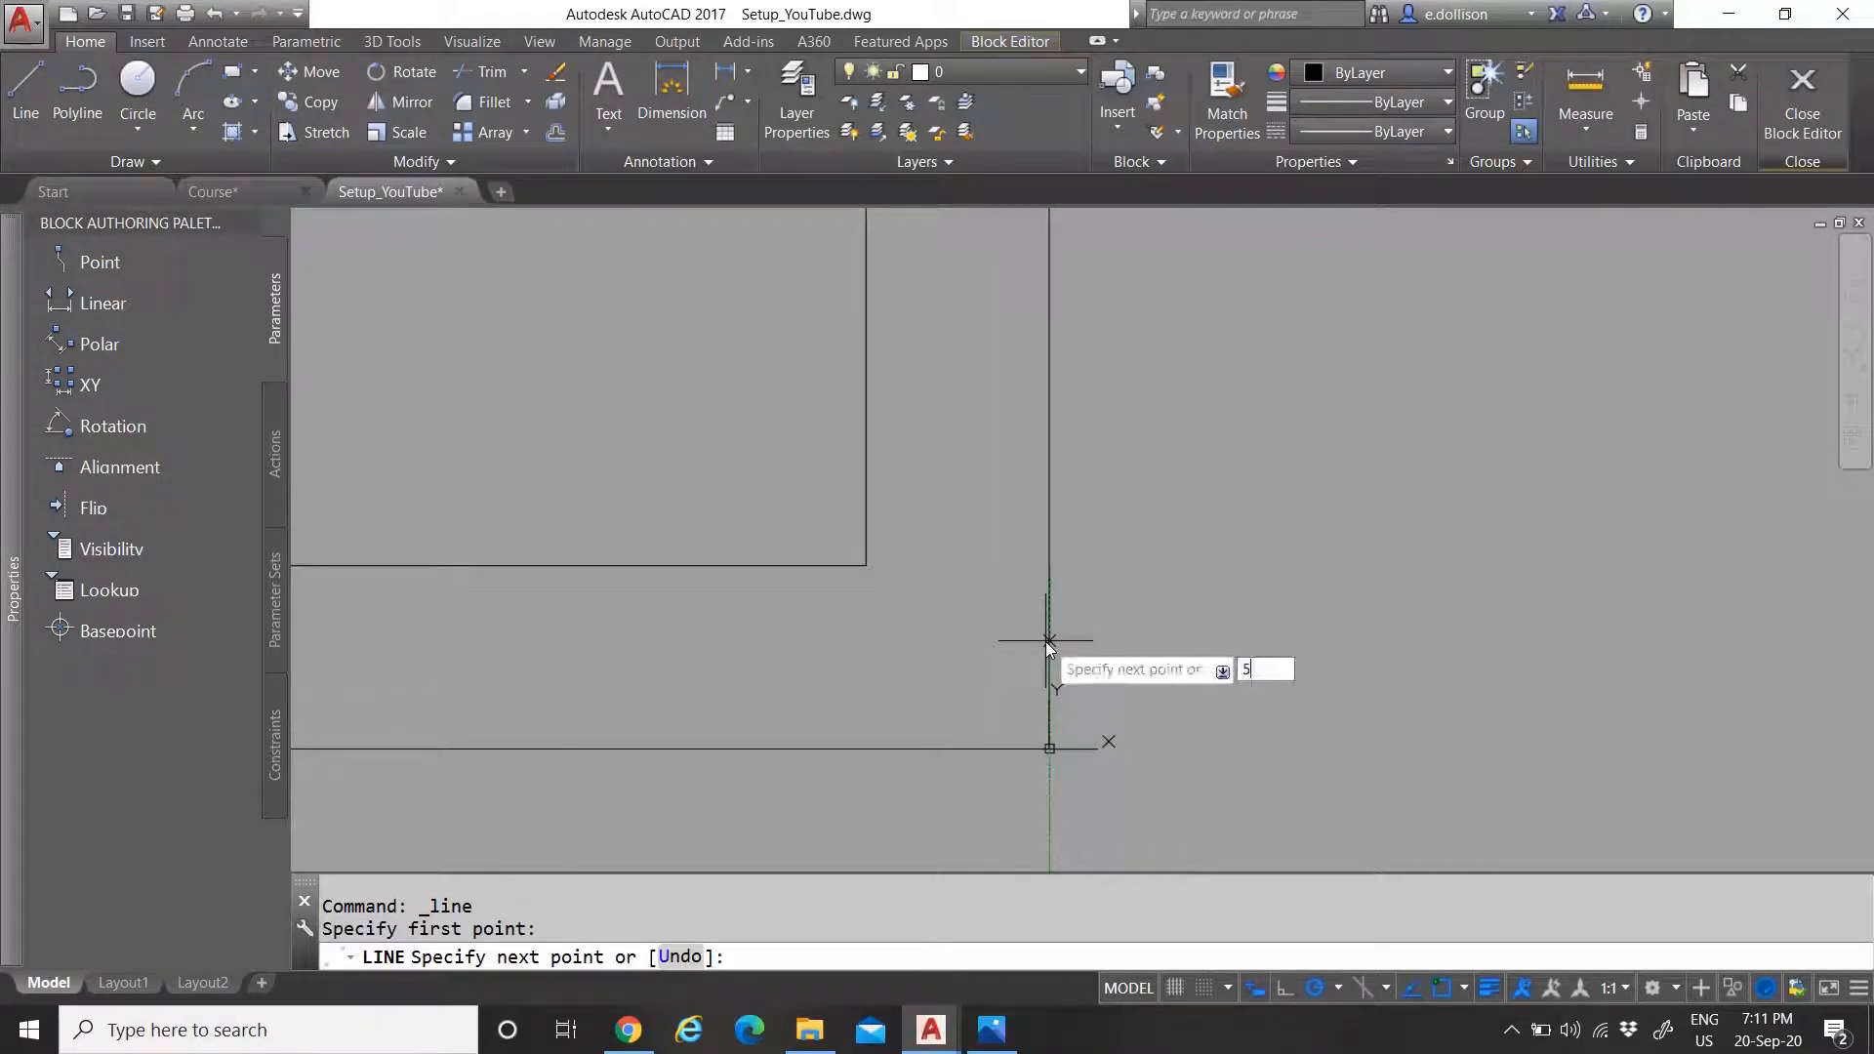
pyautogui.press('Return')
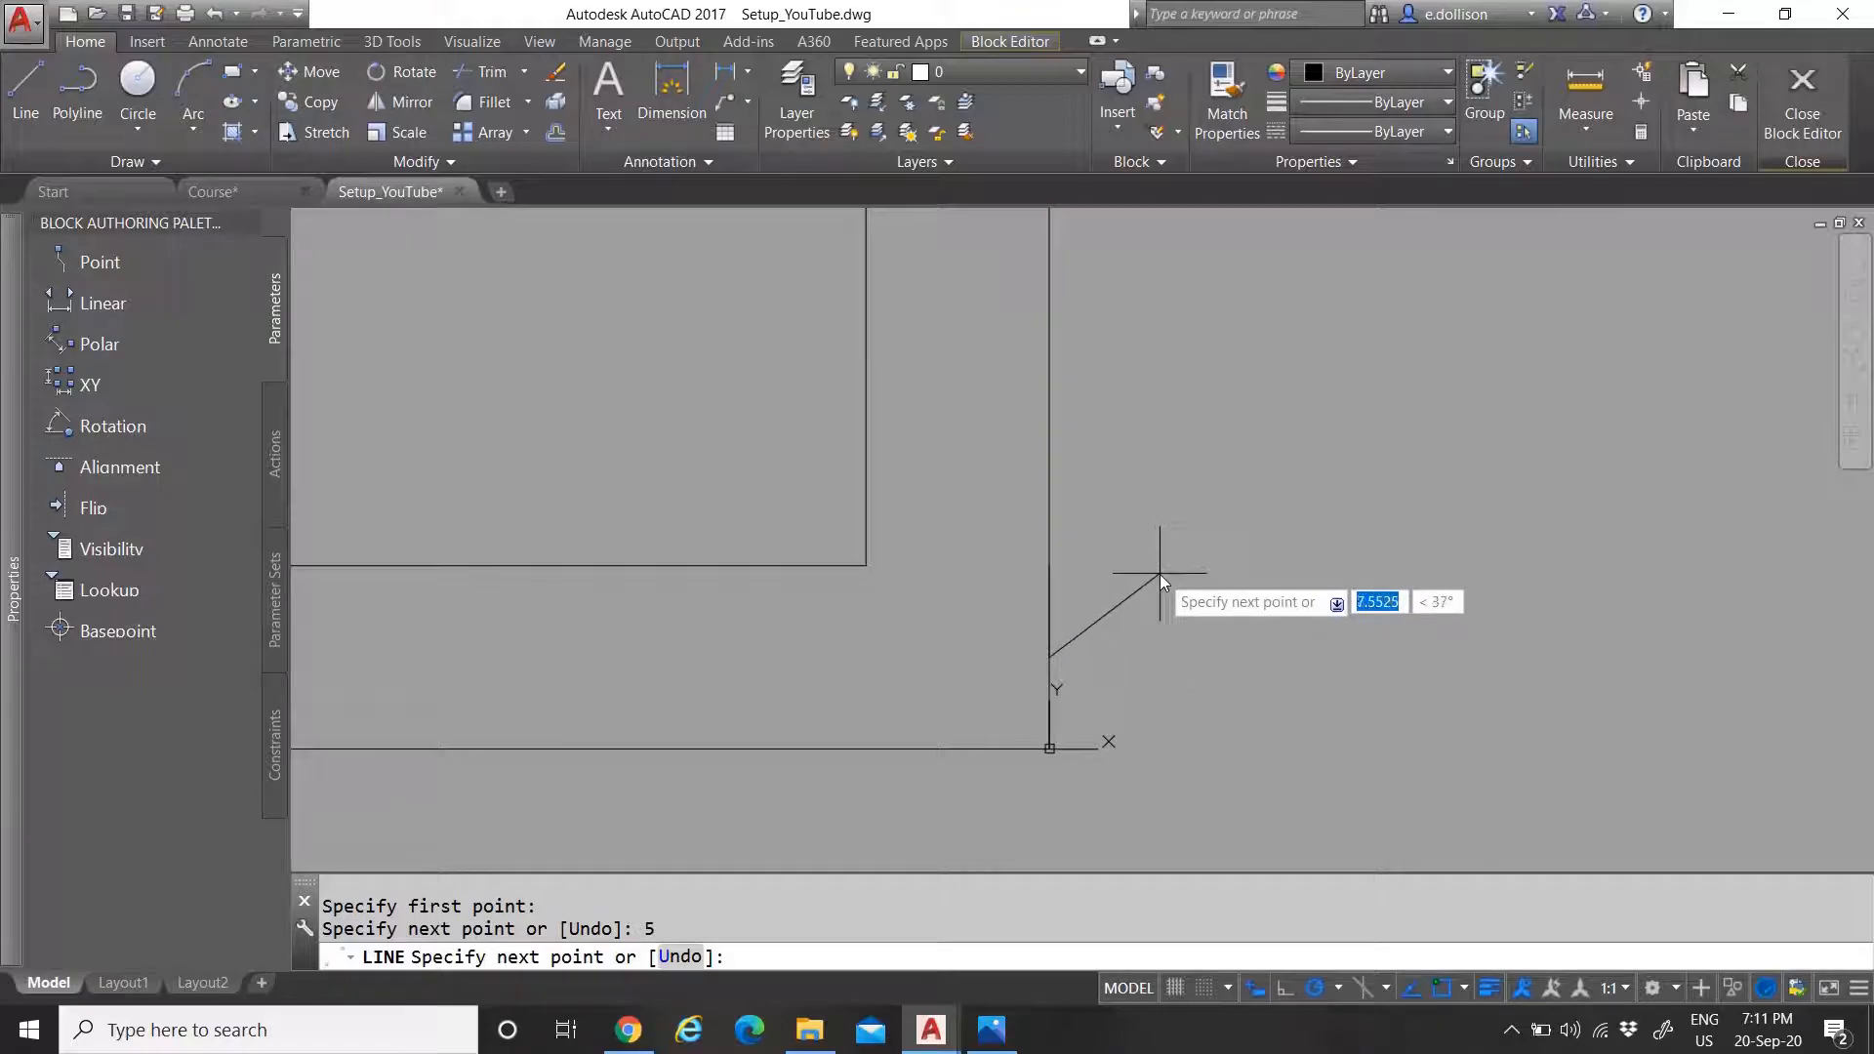
pyautogui.press('Escape')
# Move the 5 mm vertical line 210 mm to the left, into the bottom margin of the border
pyautogui.click(994, 531)
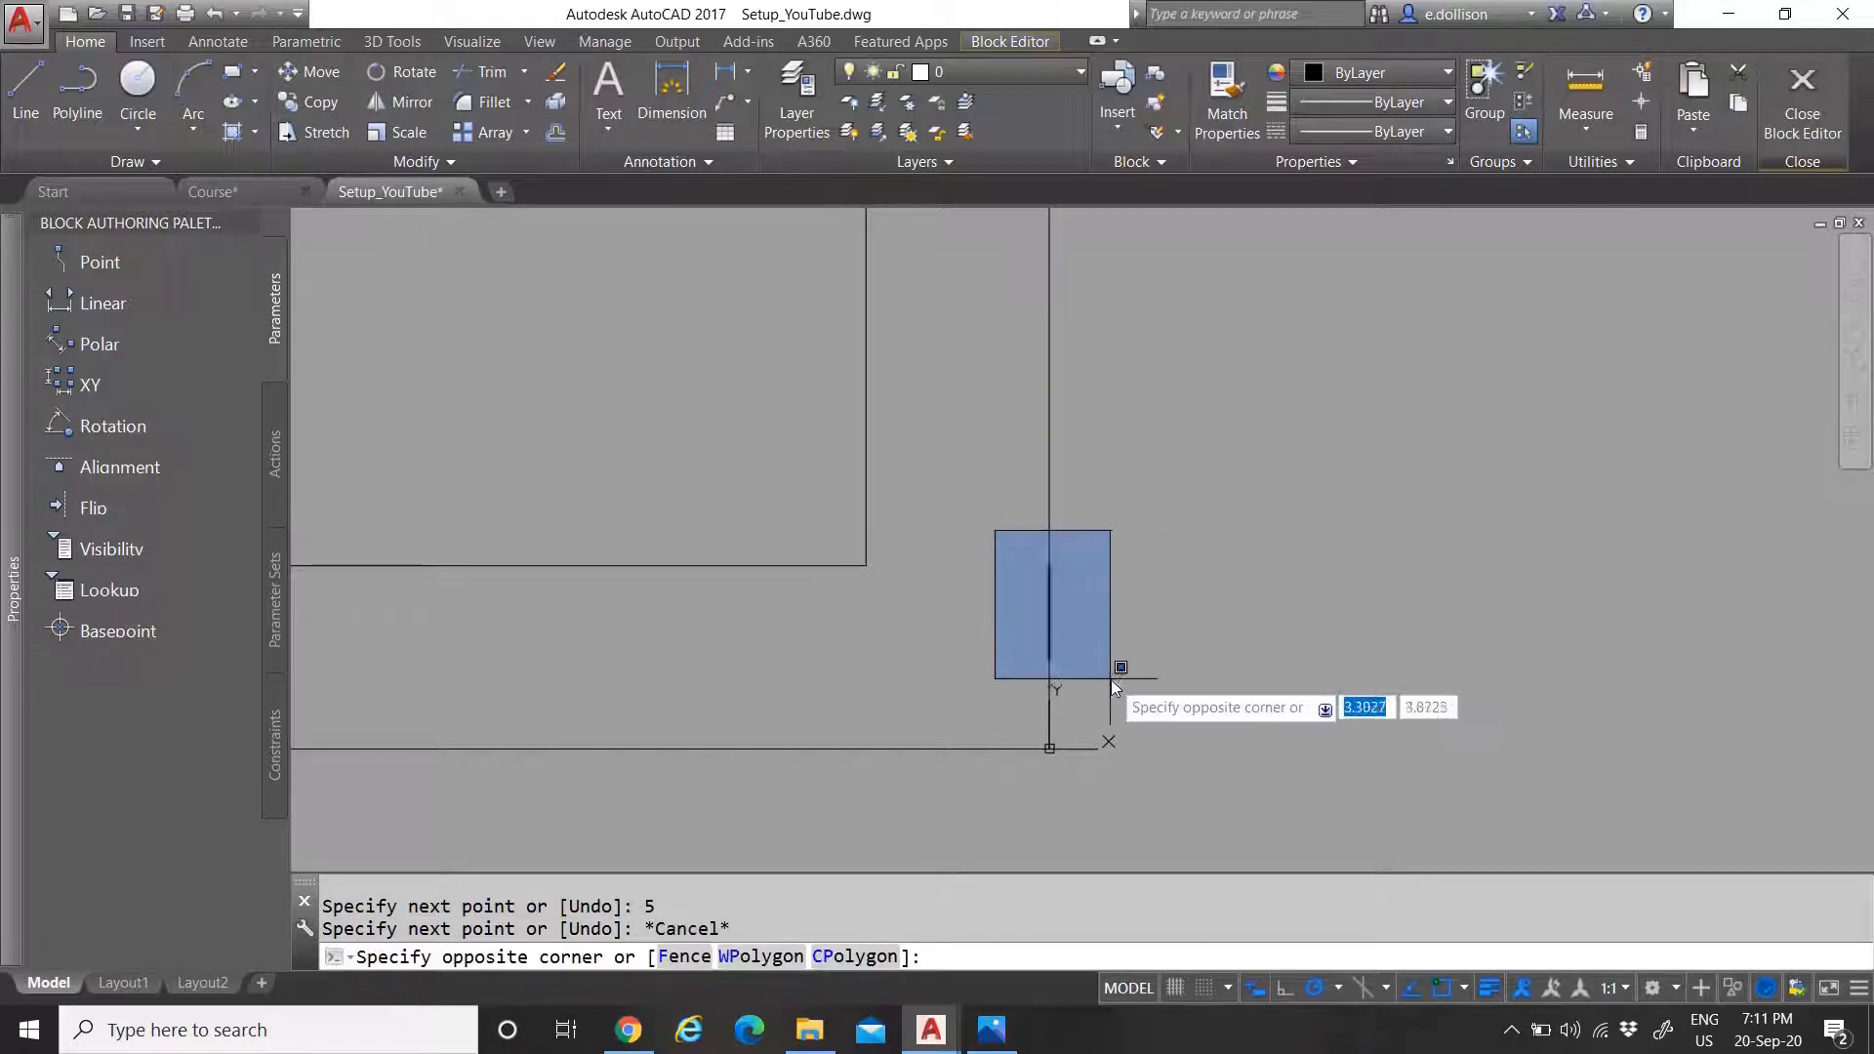
pyautogui.click(1114, 675)
pyautogui.scroll(-4, 1130, 673)
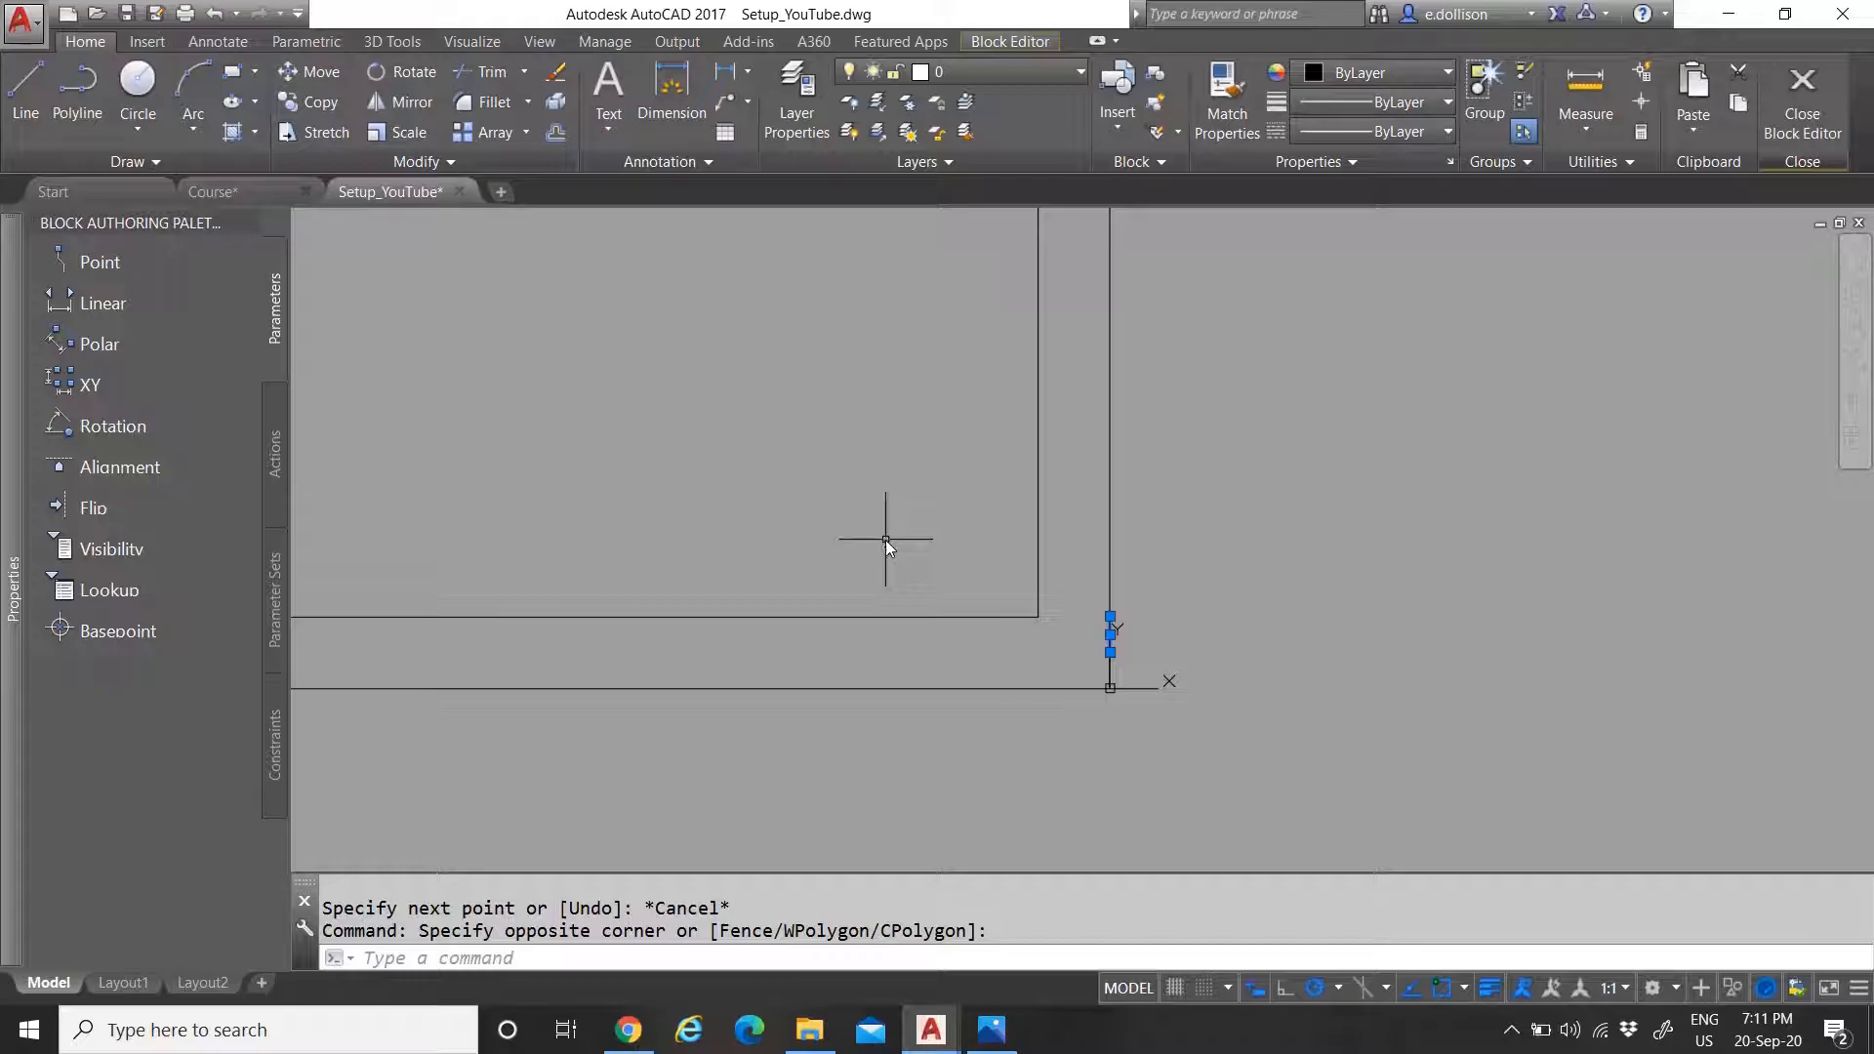
pyautogui.write('m')
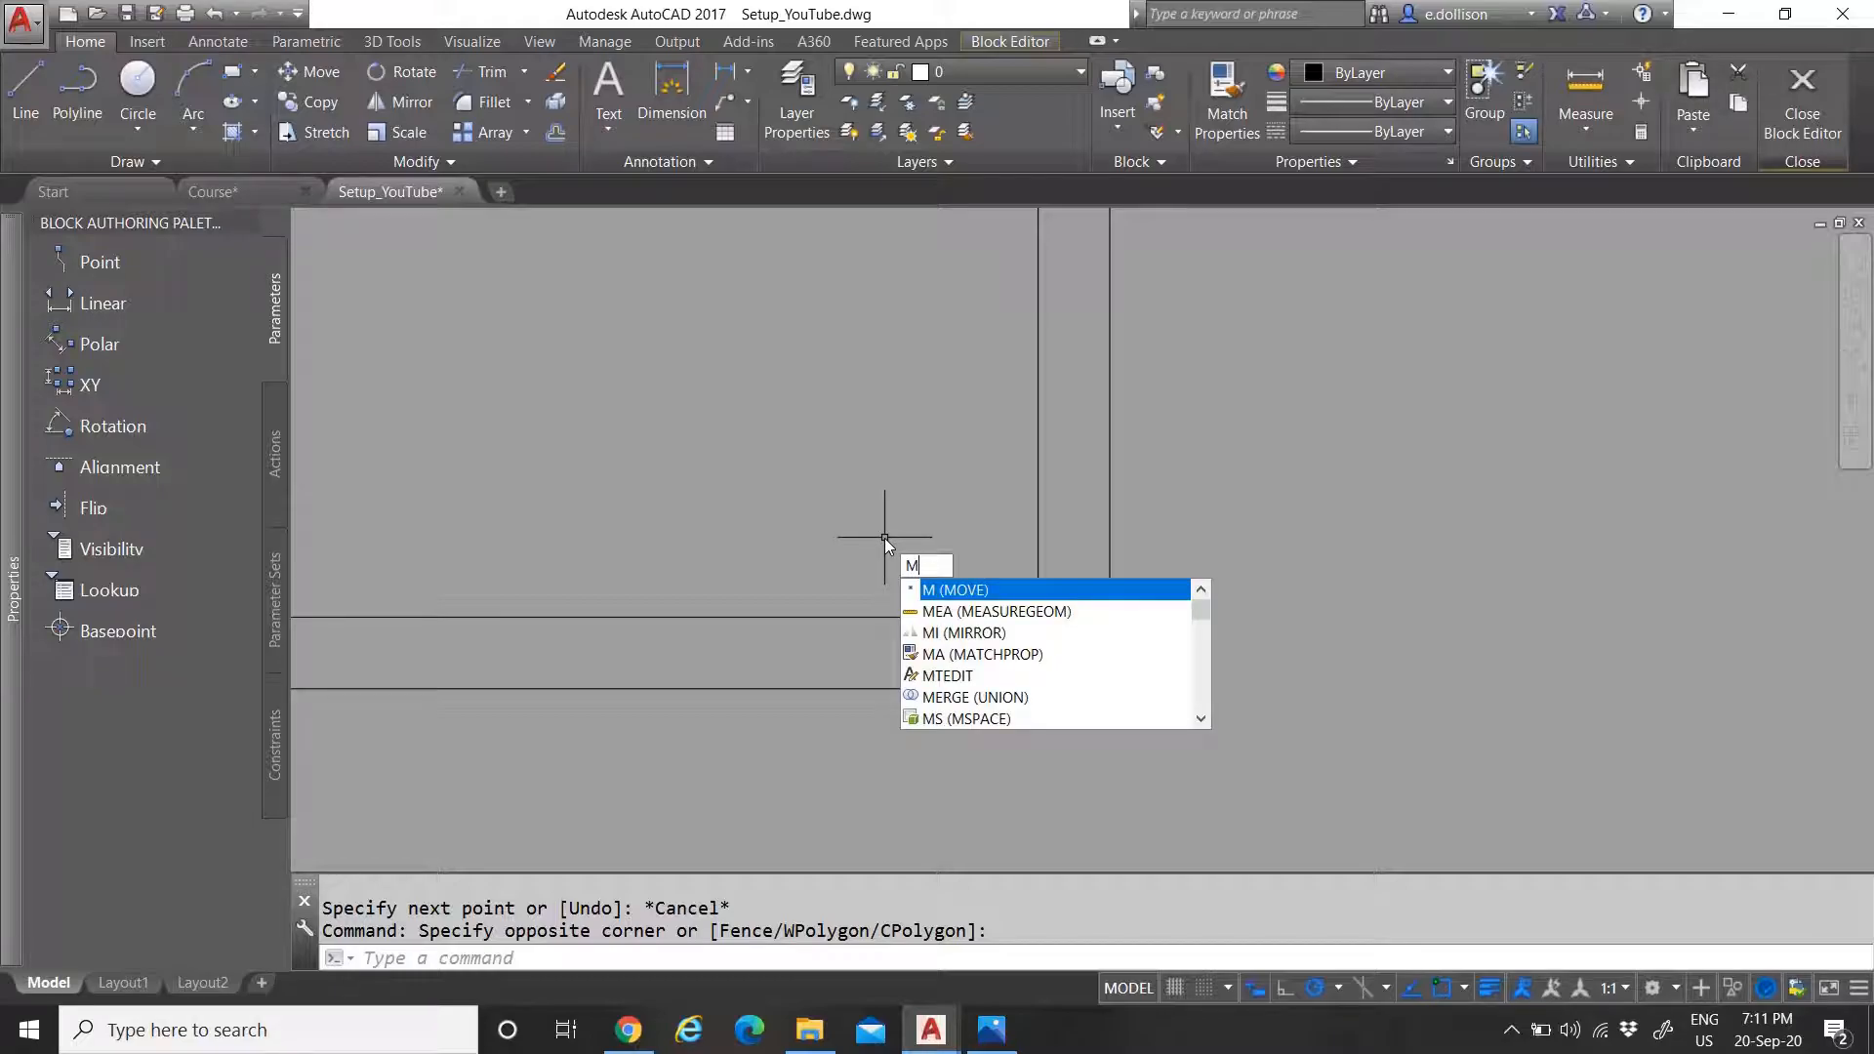
pyautogui.press('Return')
pyautogui.click(884, 536)
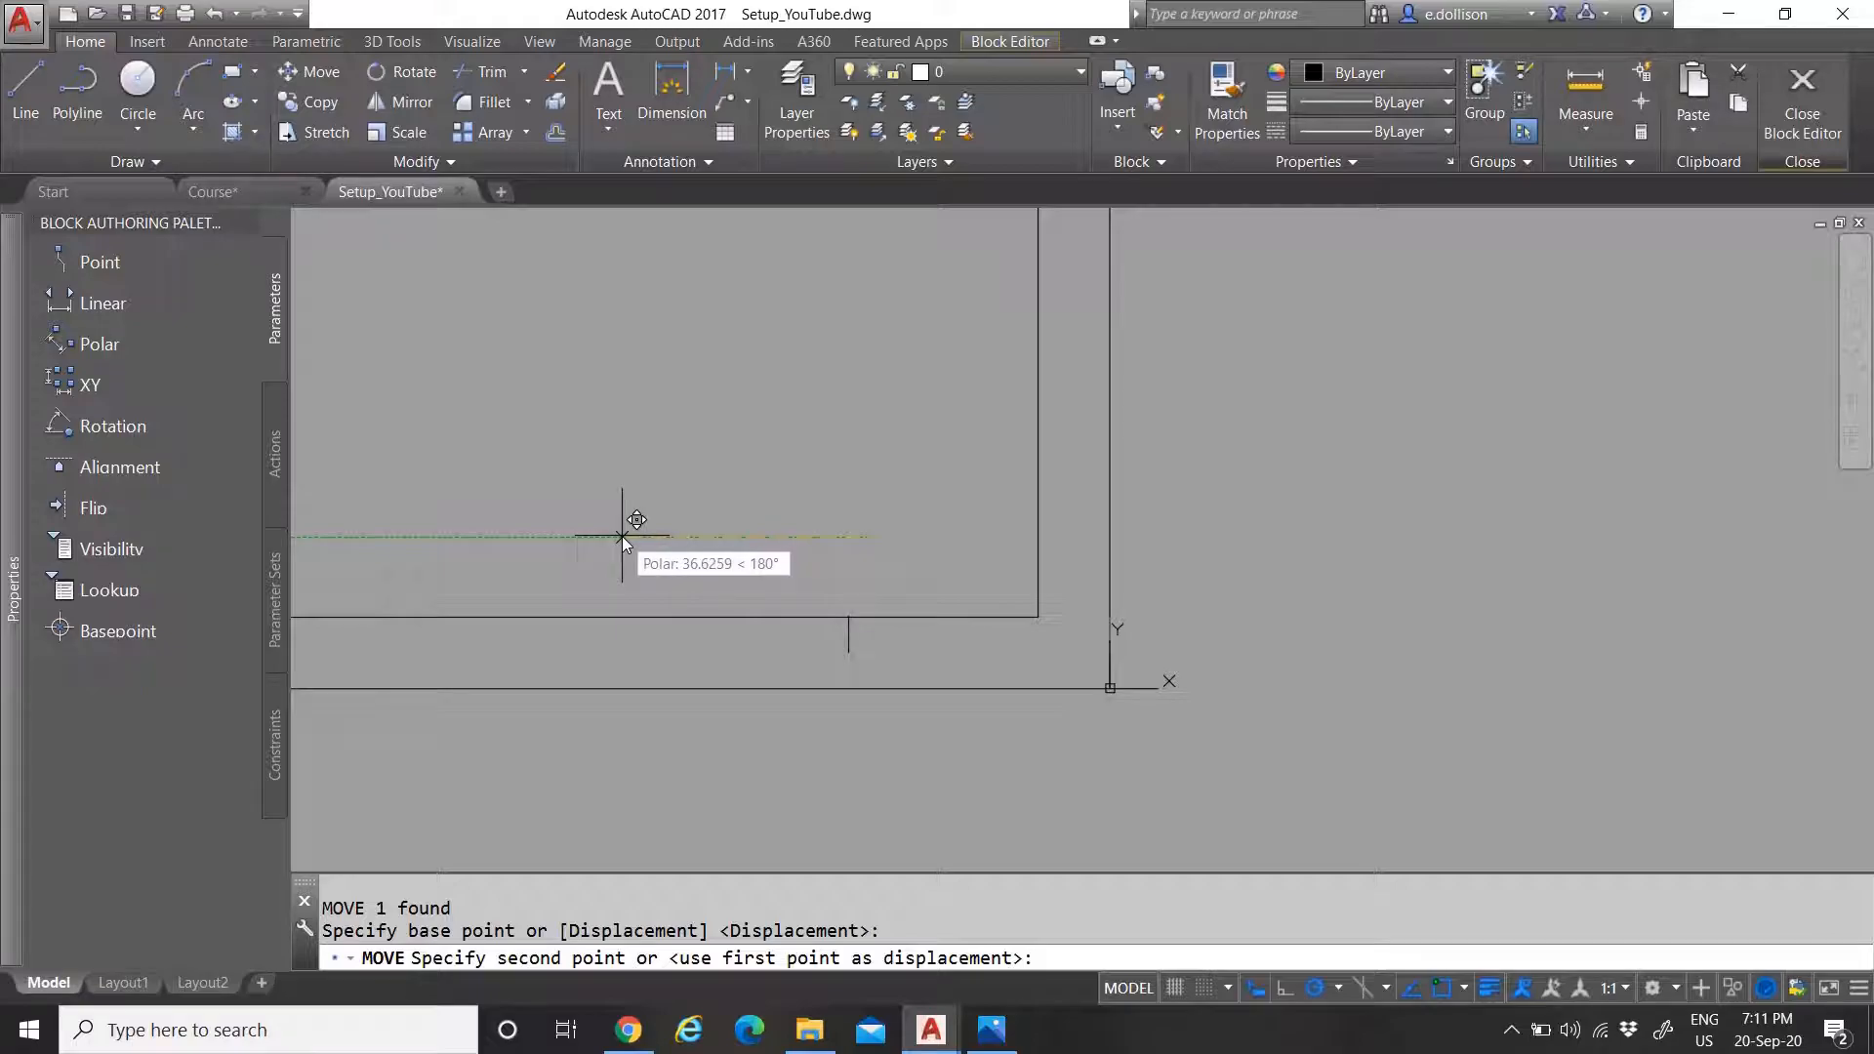
pyautogui.write('210')
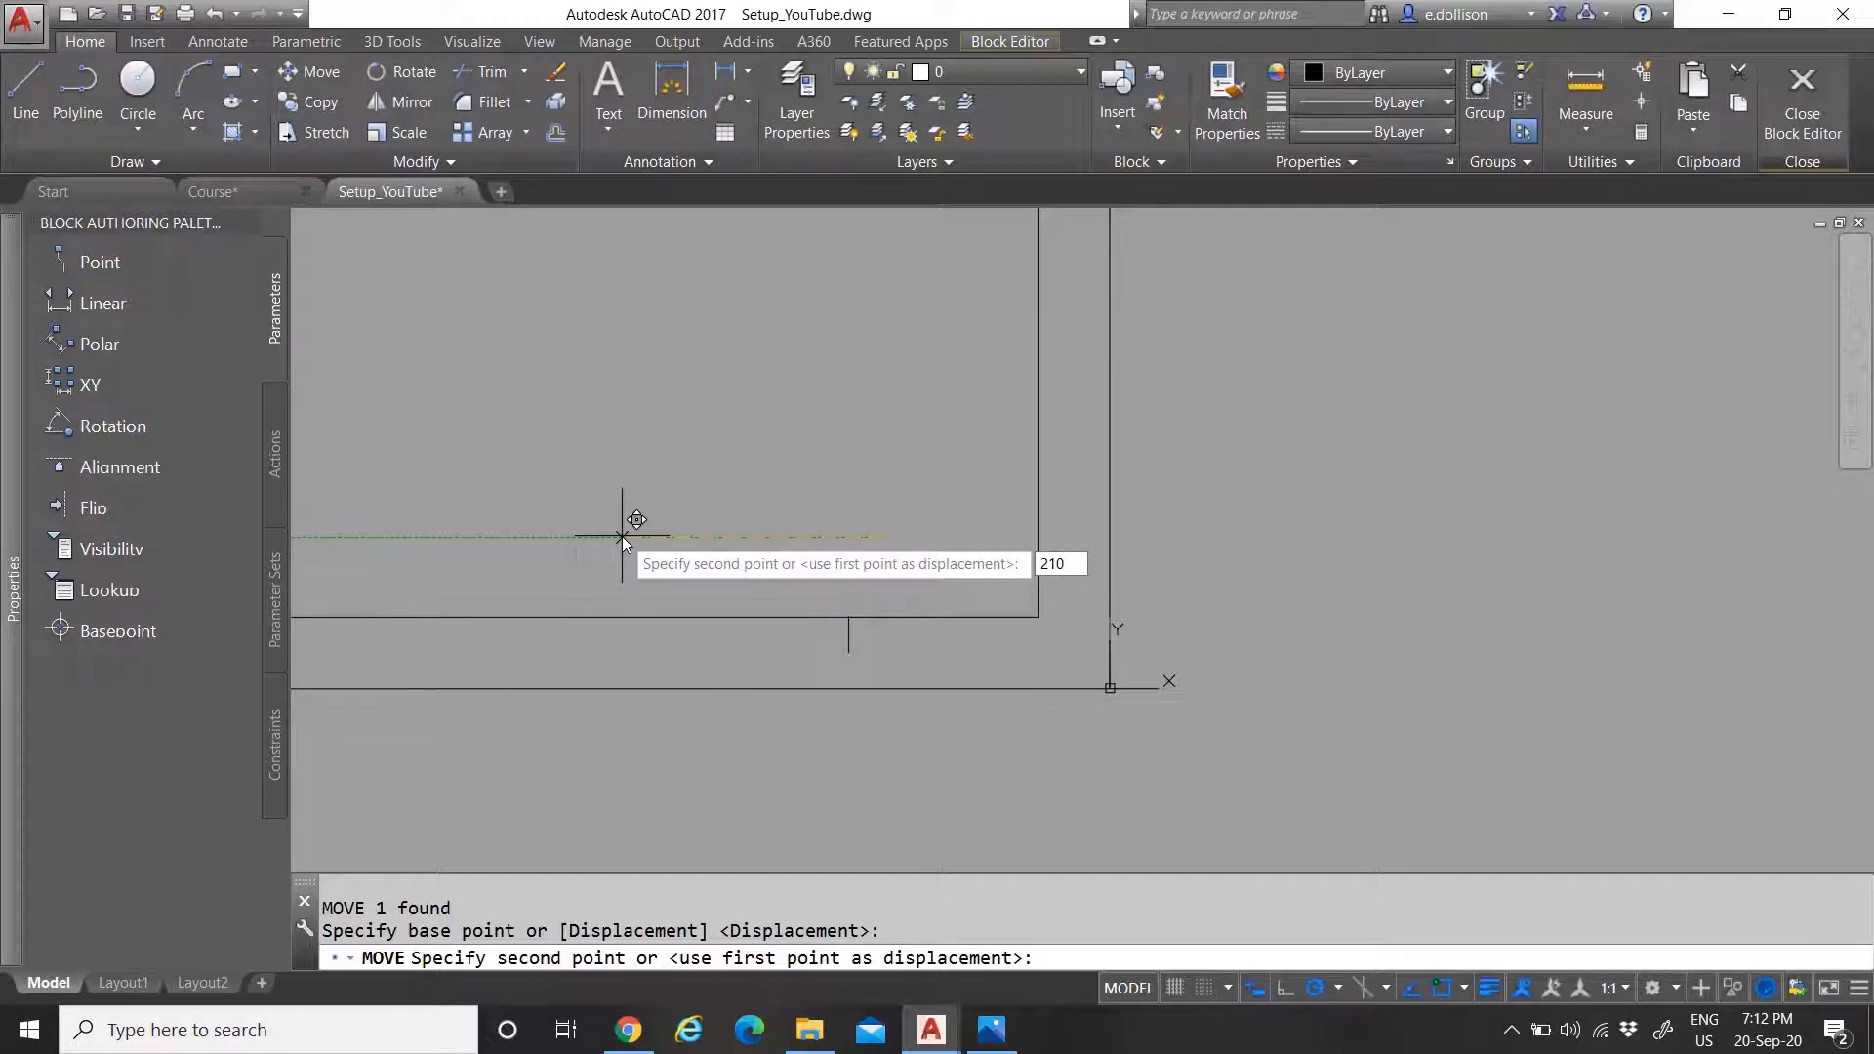
pyautogui.press('Return')
pyautogui.scroll(-5, 821, 654)
pyautogui.scroll(-2, 736, 654)
pyautogui.scroll(4, 694, 512)
pyautogui.scroll(-6, 763, 542)
pyautogui.scroll(4, 744, 516)
# Copy the bottom fold mark straight up into the top margin, resting it on the inner frame's top edge
pyautogui.click(758, 706)
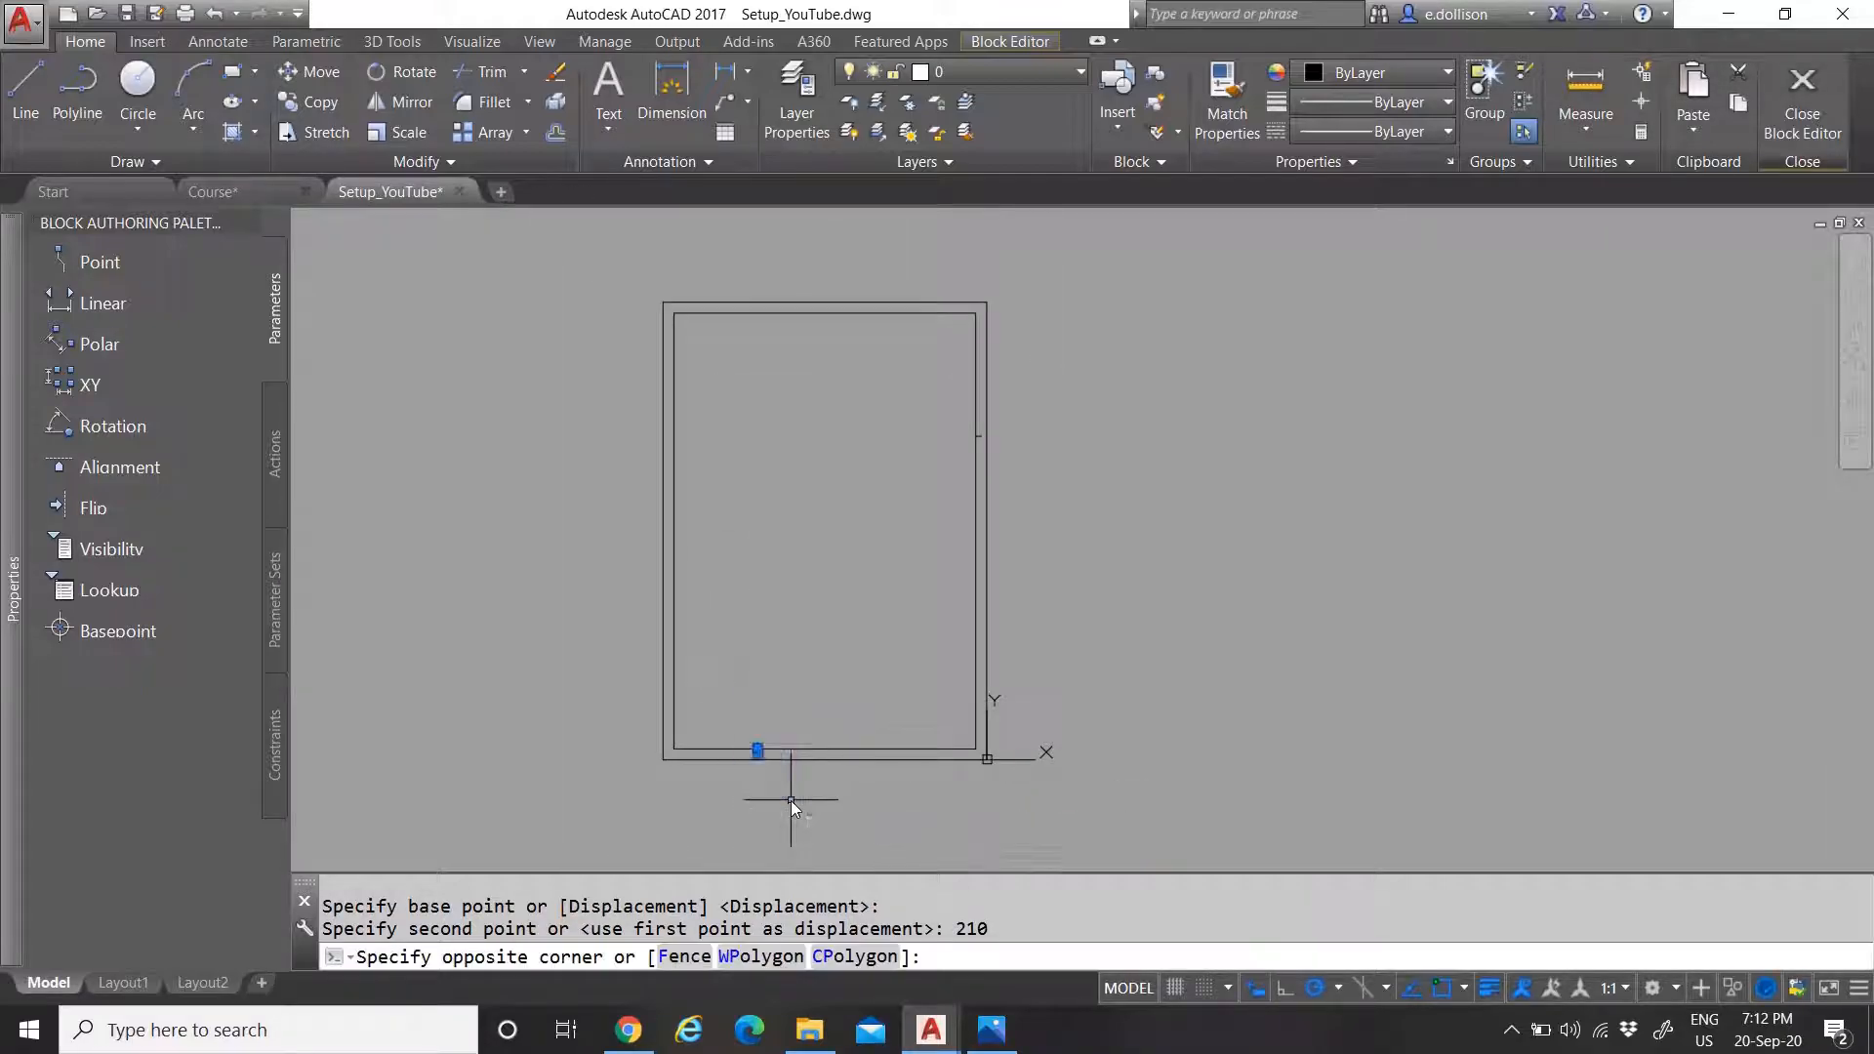
pyautogui.click(790, 800)
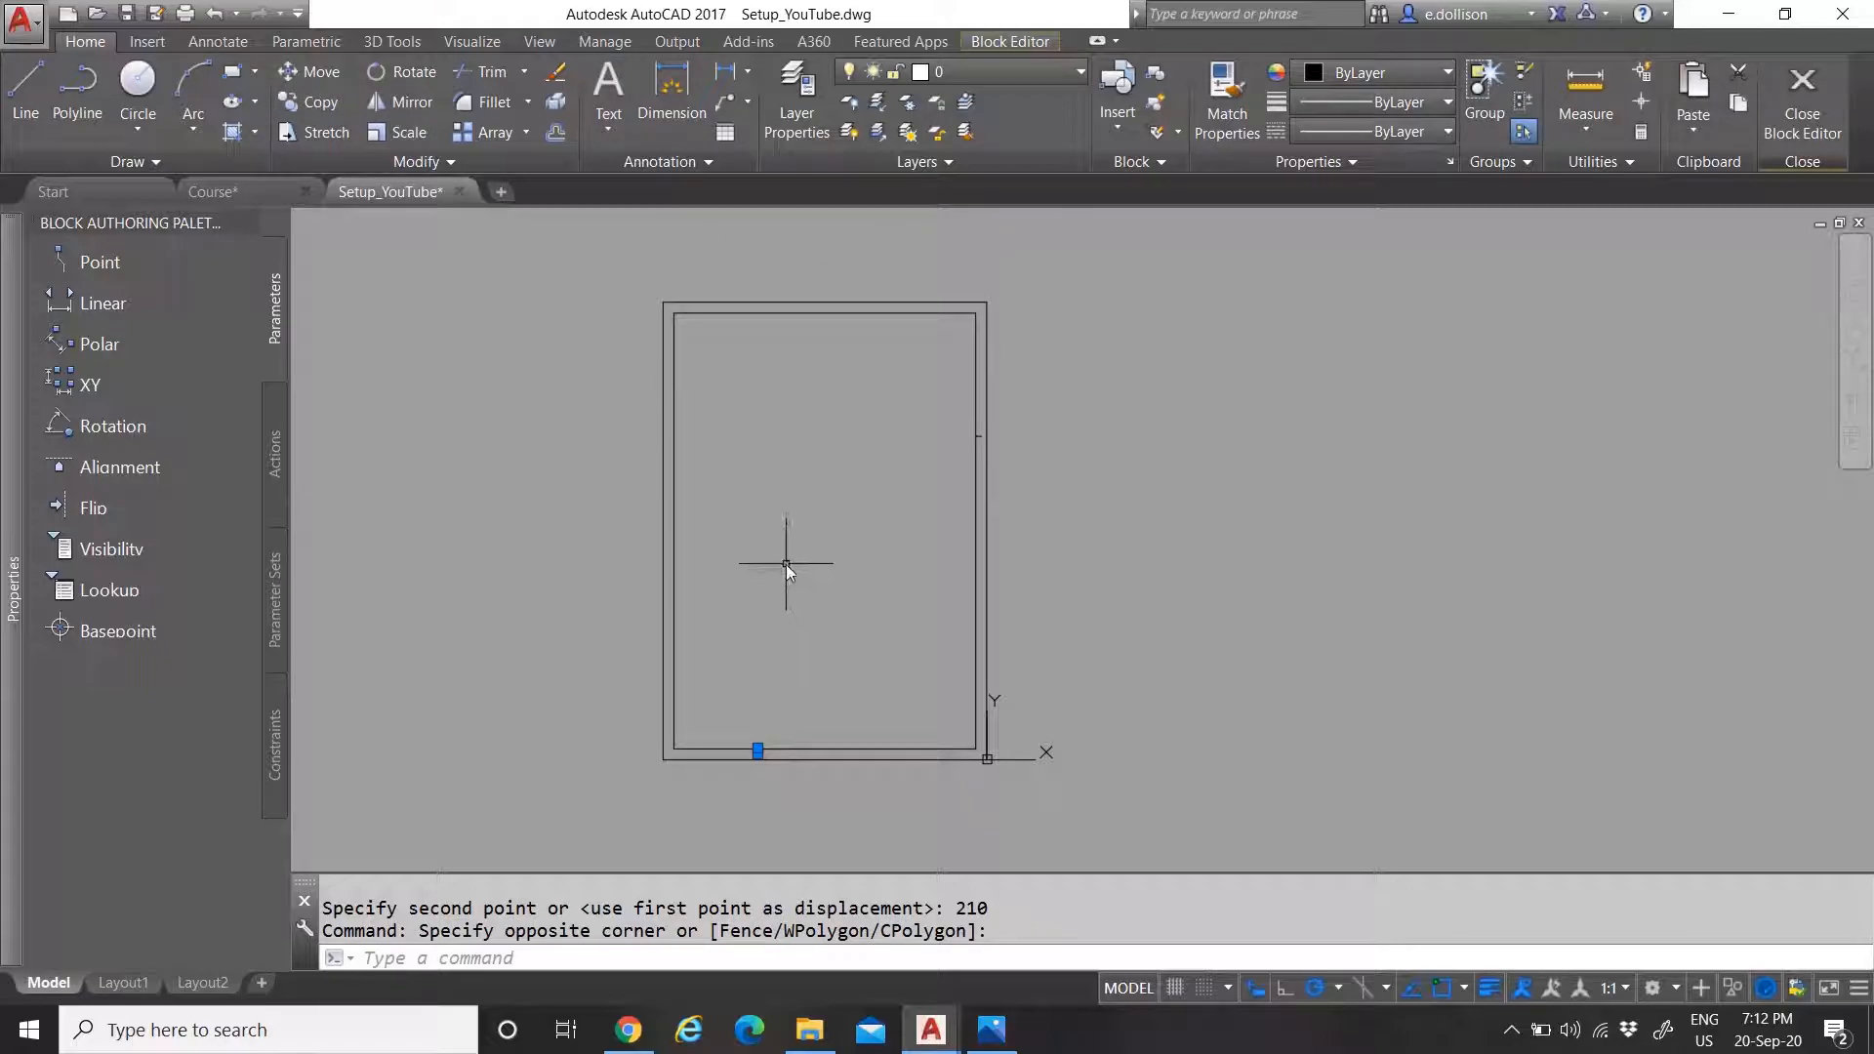
pyautogui.scroll(5, 729, 816)
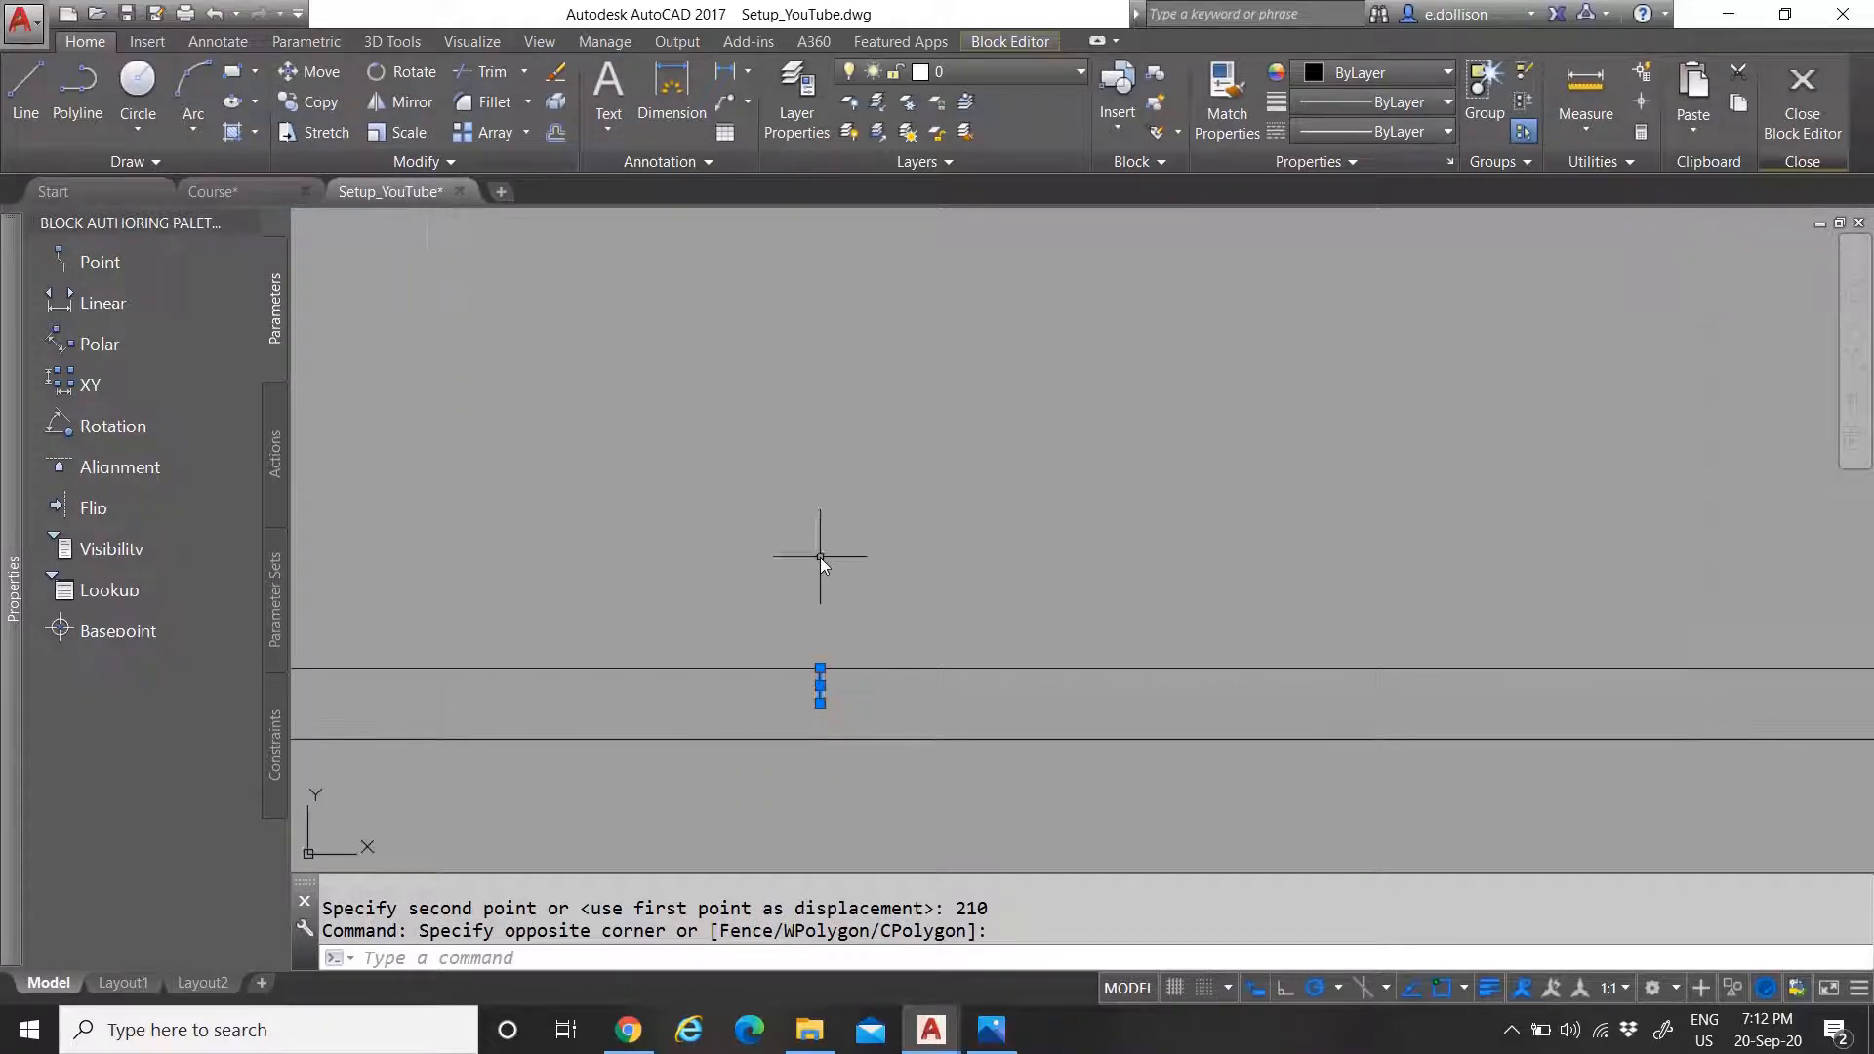
pyautogui.write('co')
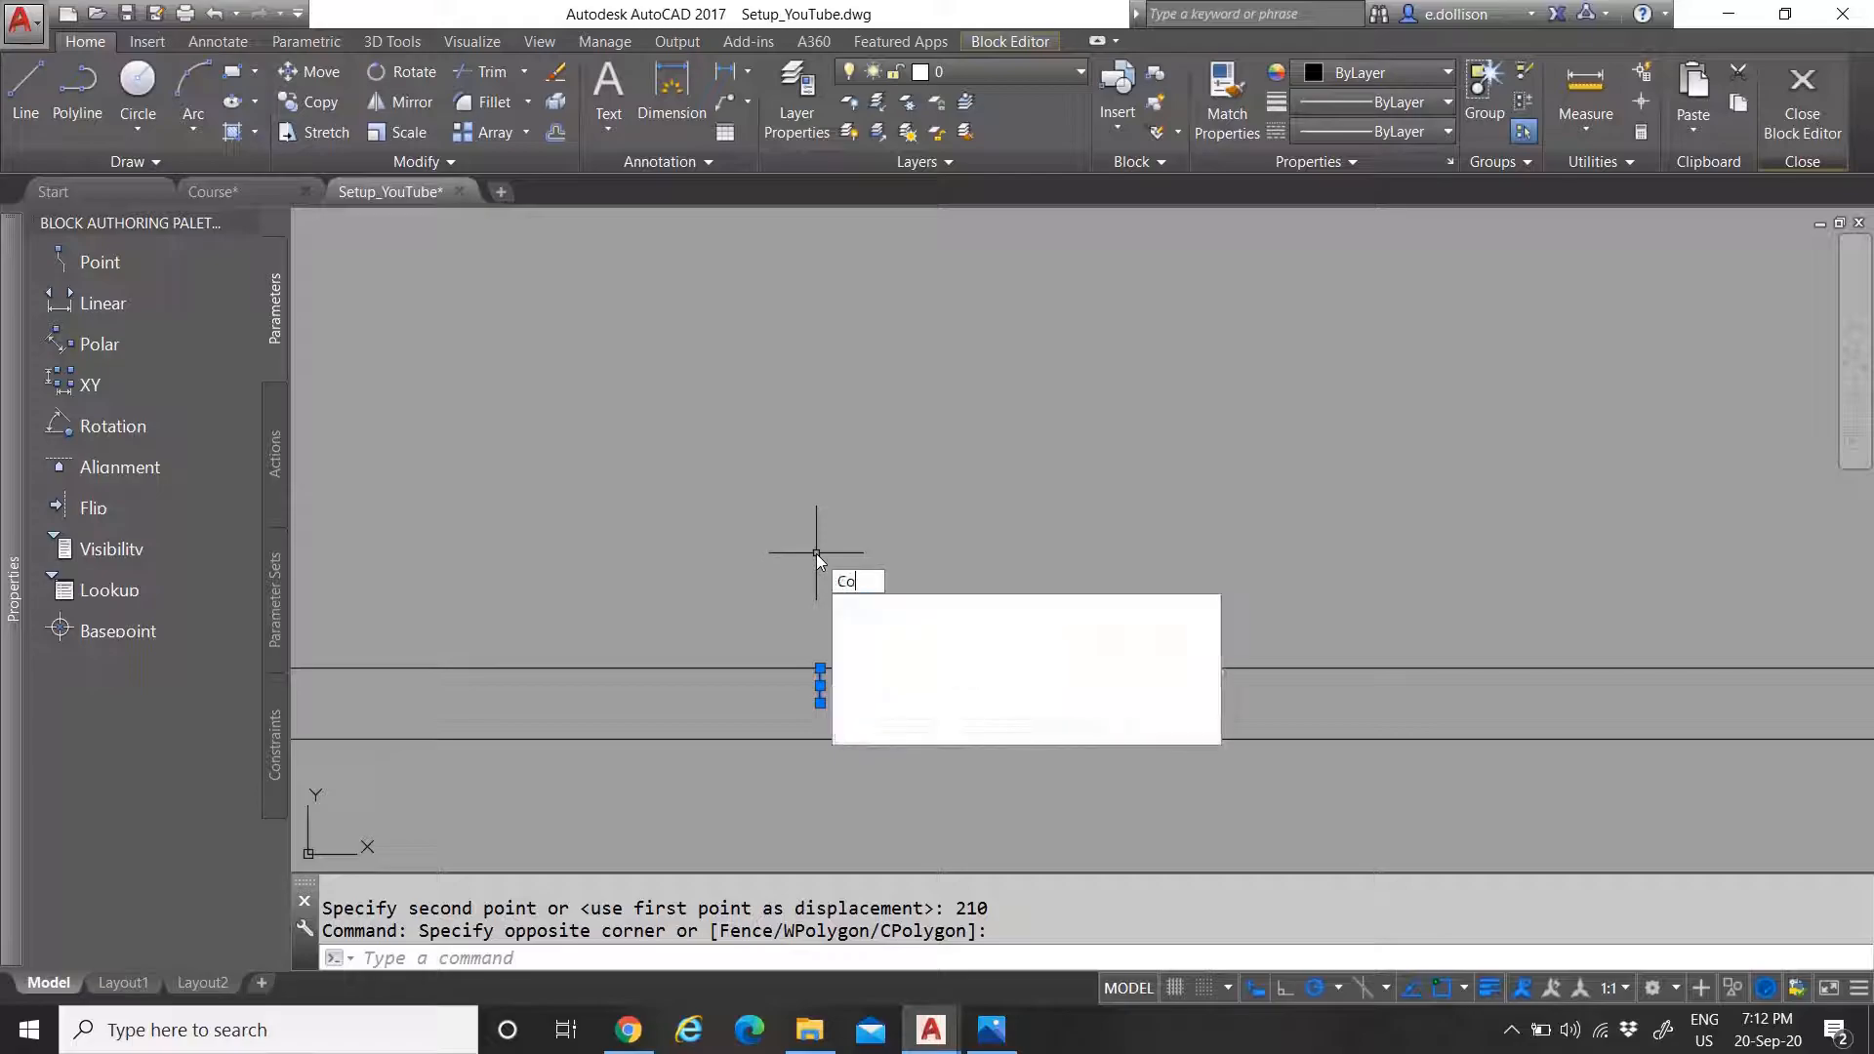
pyautogui.press('Return')
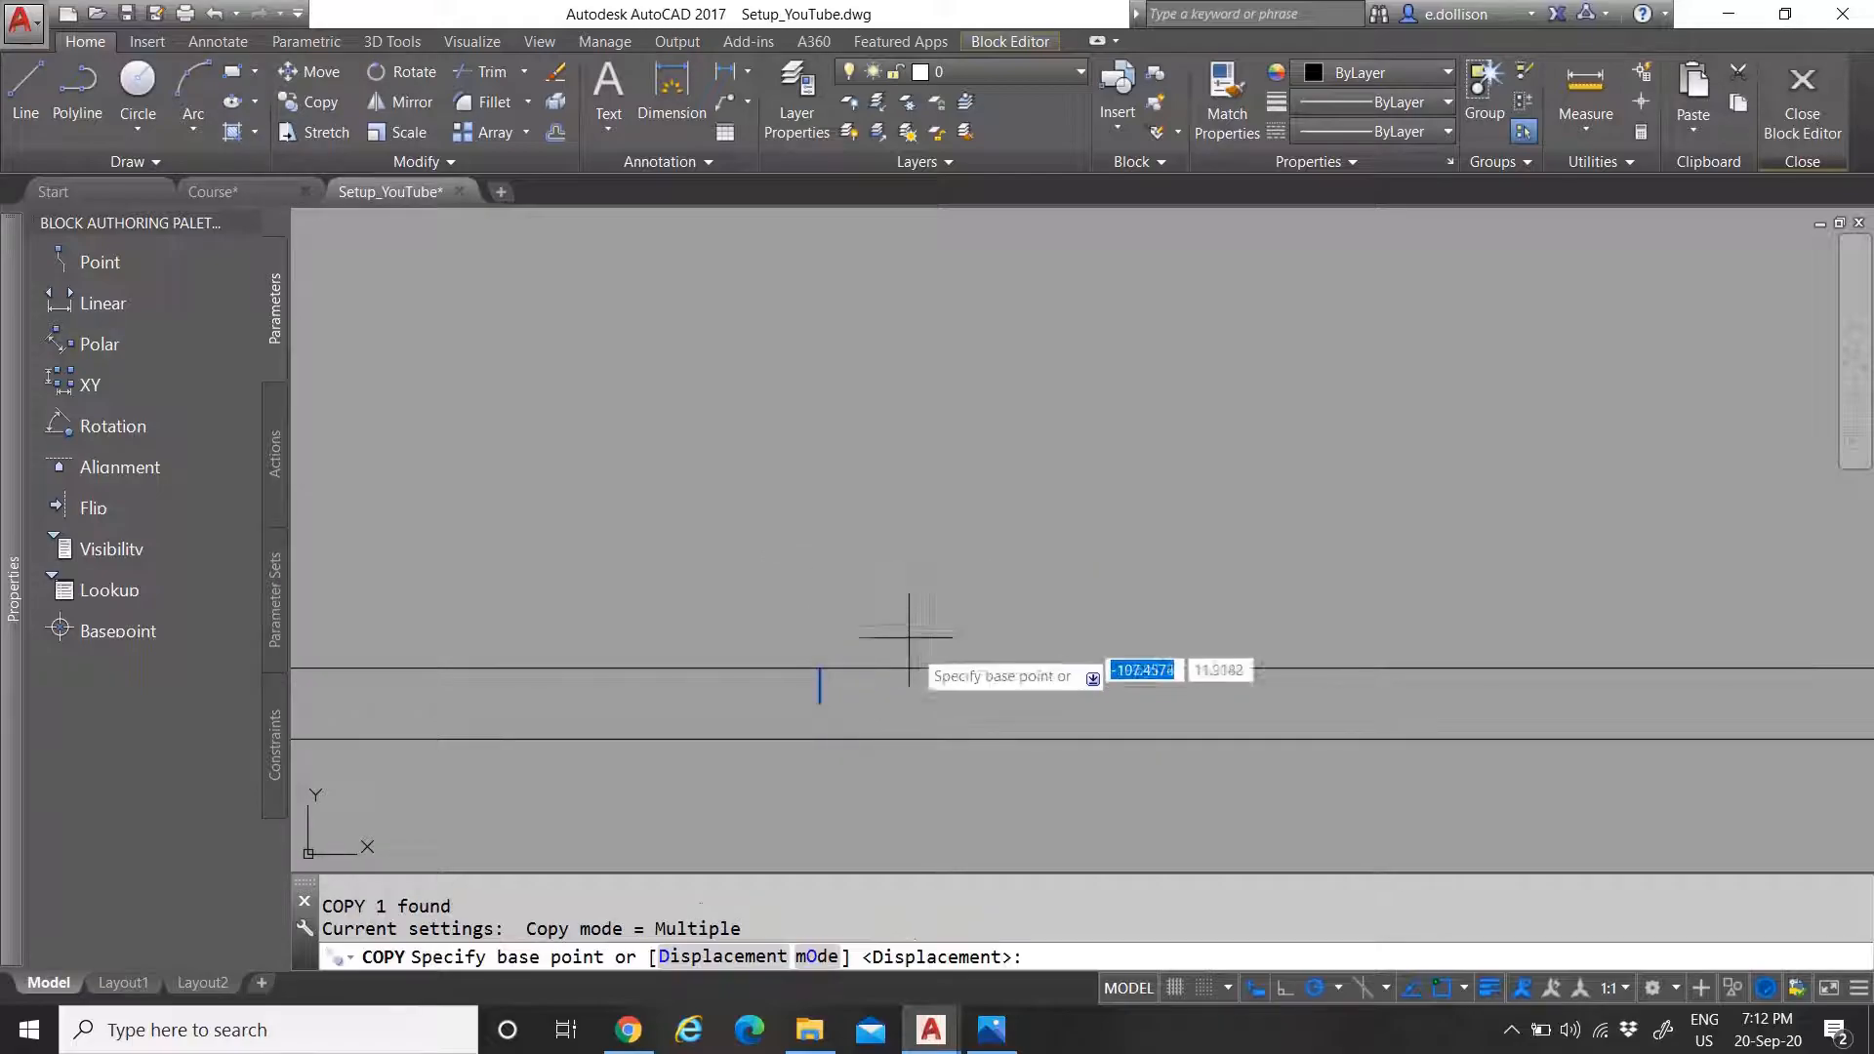
pyautogui.scroll(3, 819, 688)
pyautogui.click(818, 686)
pyautogui.scroll(-4, 822, 673)
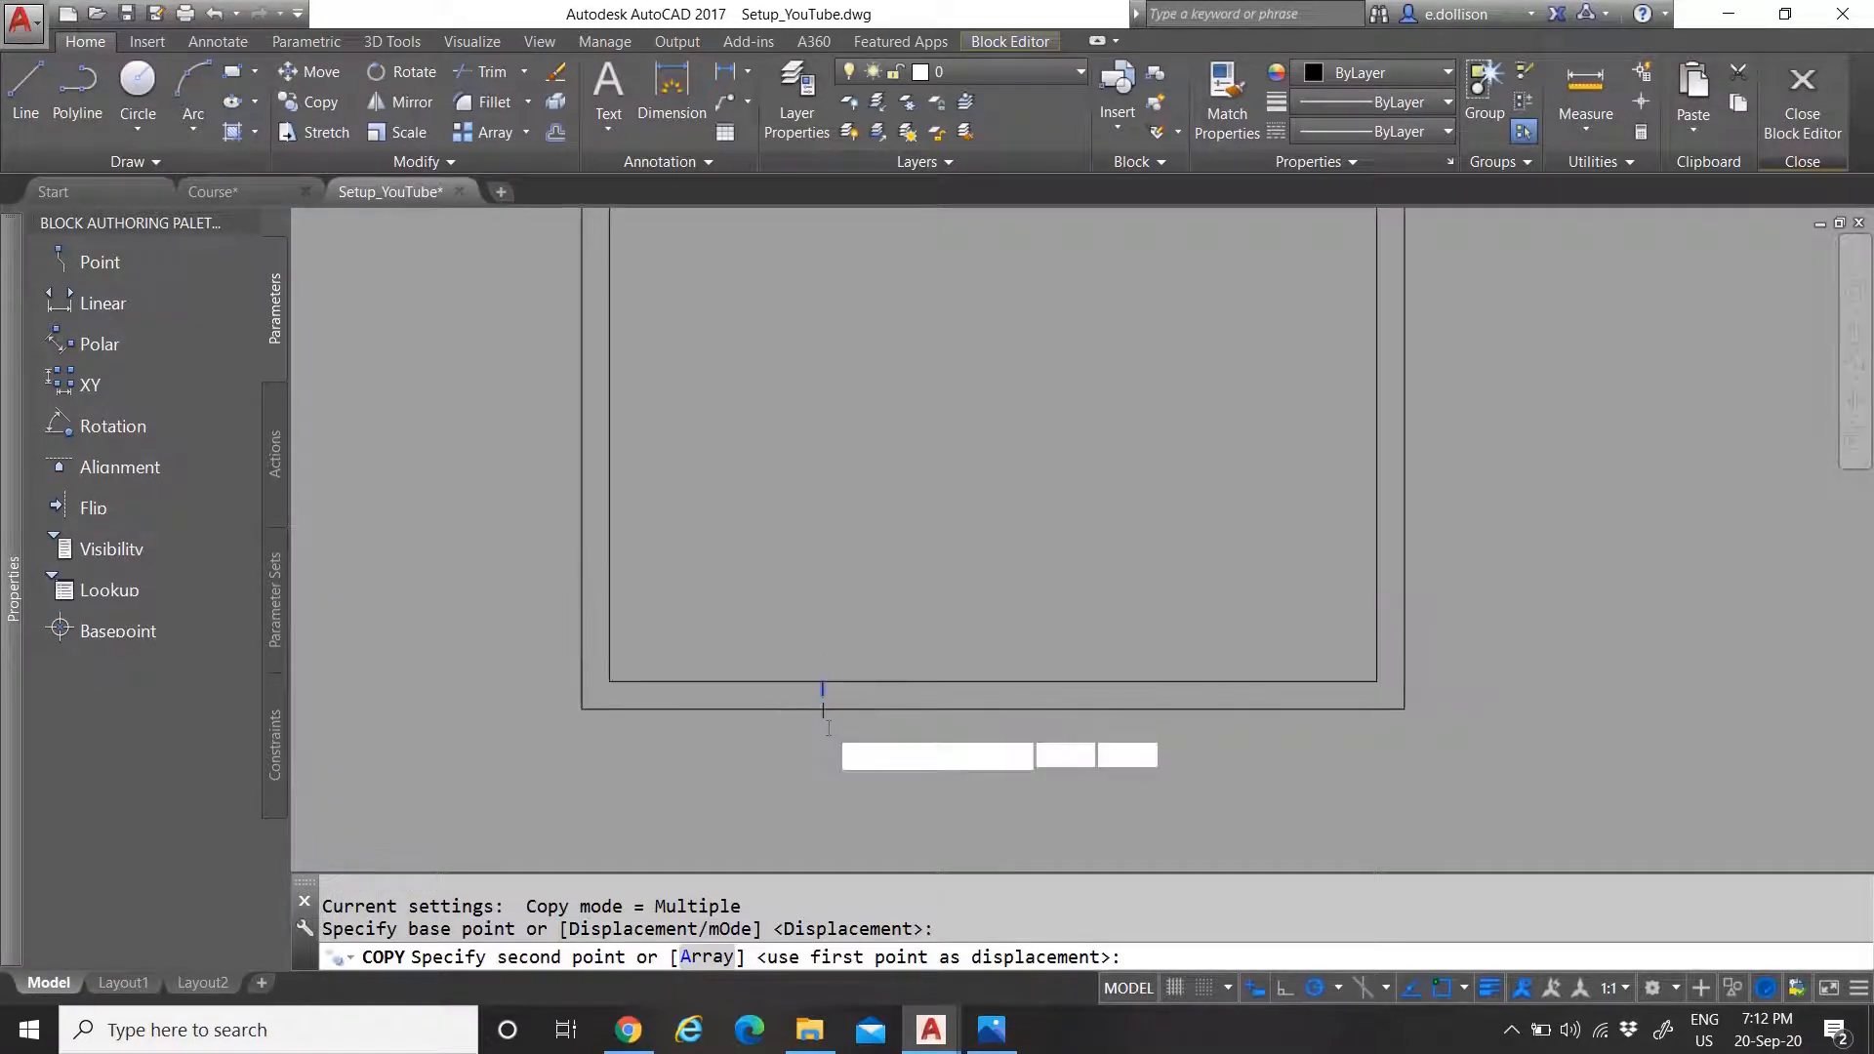
pyautogui.scroll(3, 837, 449)
pyautogui.scroll(3, 851, 474)
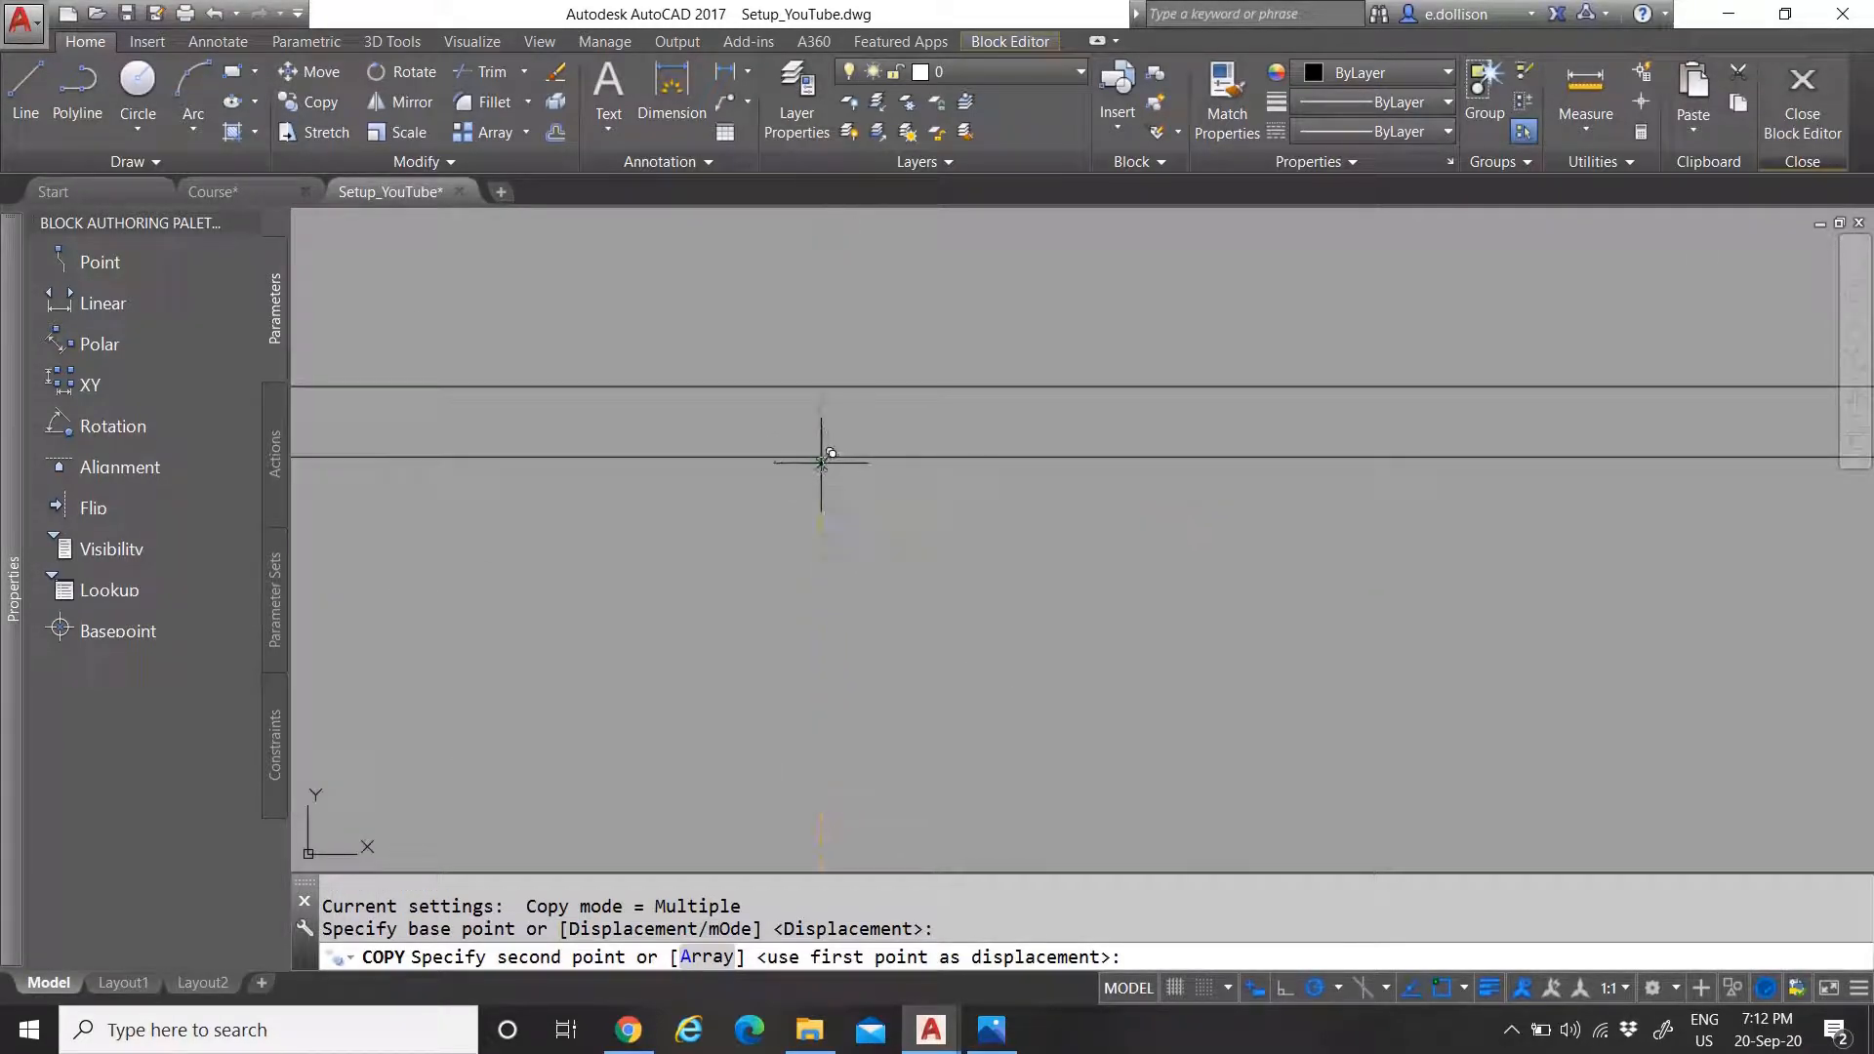
pyautogui.click(819, 420)
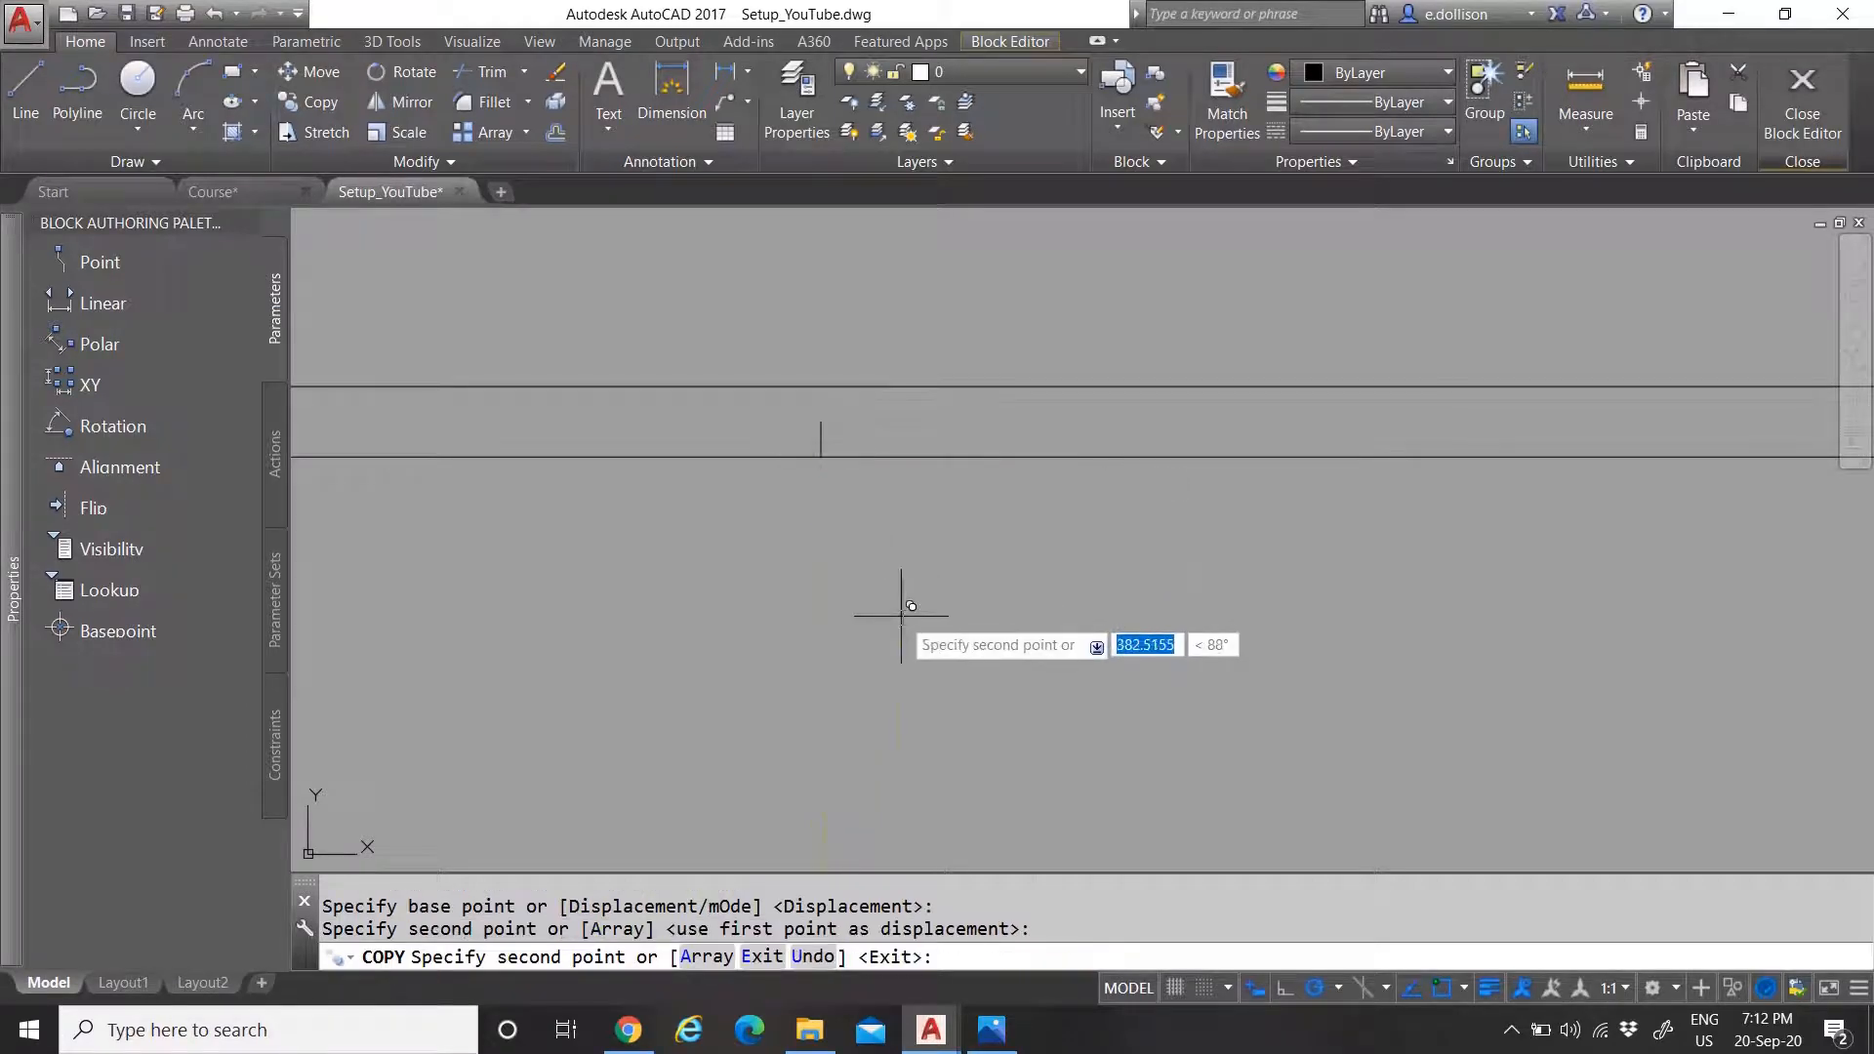
pyautogui.press('Escape')
# Copy the right-hand fold mark horizontally into the left margin so it ends on the inner frame's left edge
pyautogui.scroll(-3, 900, 615)
pyautogui.scroll(1, 966, 536)
pyautogui.click(987, 494)
pyautogui.click(1191, 647)
pyautogui.scroll(8, 1142, 561)
pyautogui.write('co')
pyautogui.press('Return')
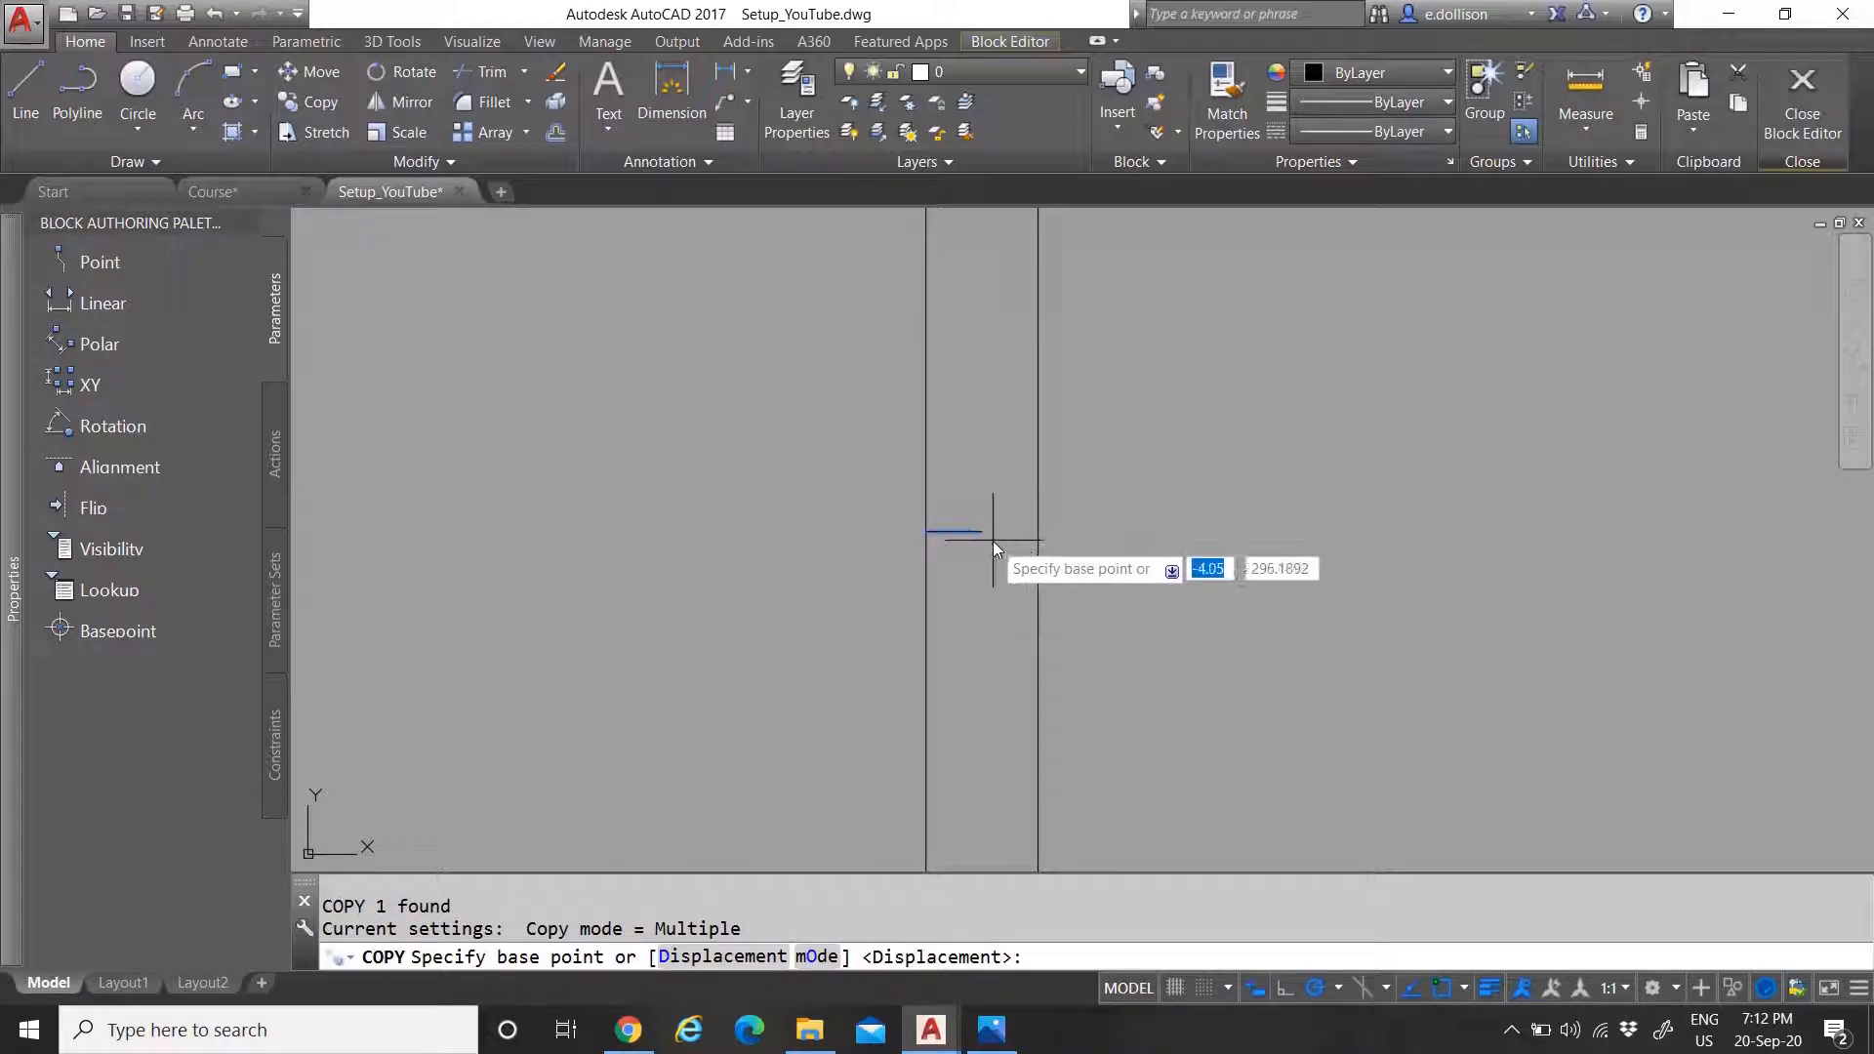
pyautogui.click(983, 531)
pyautogui.scroll(-2, 1187, 593)
pyautogui.scroll(4, 652, 585)
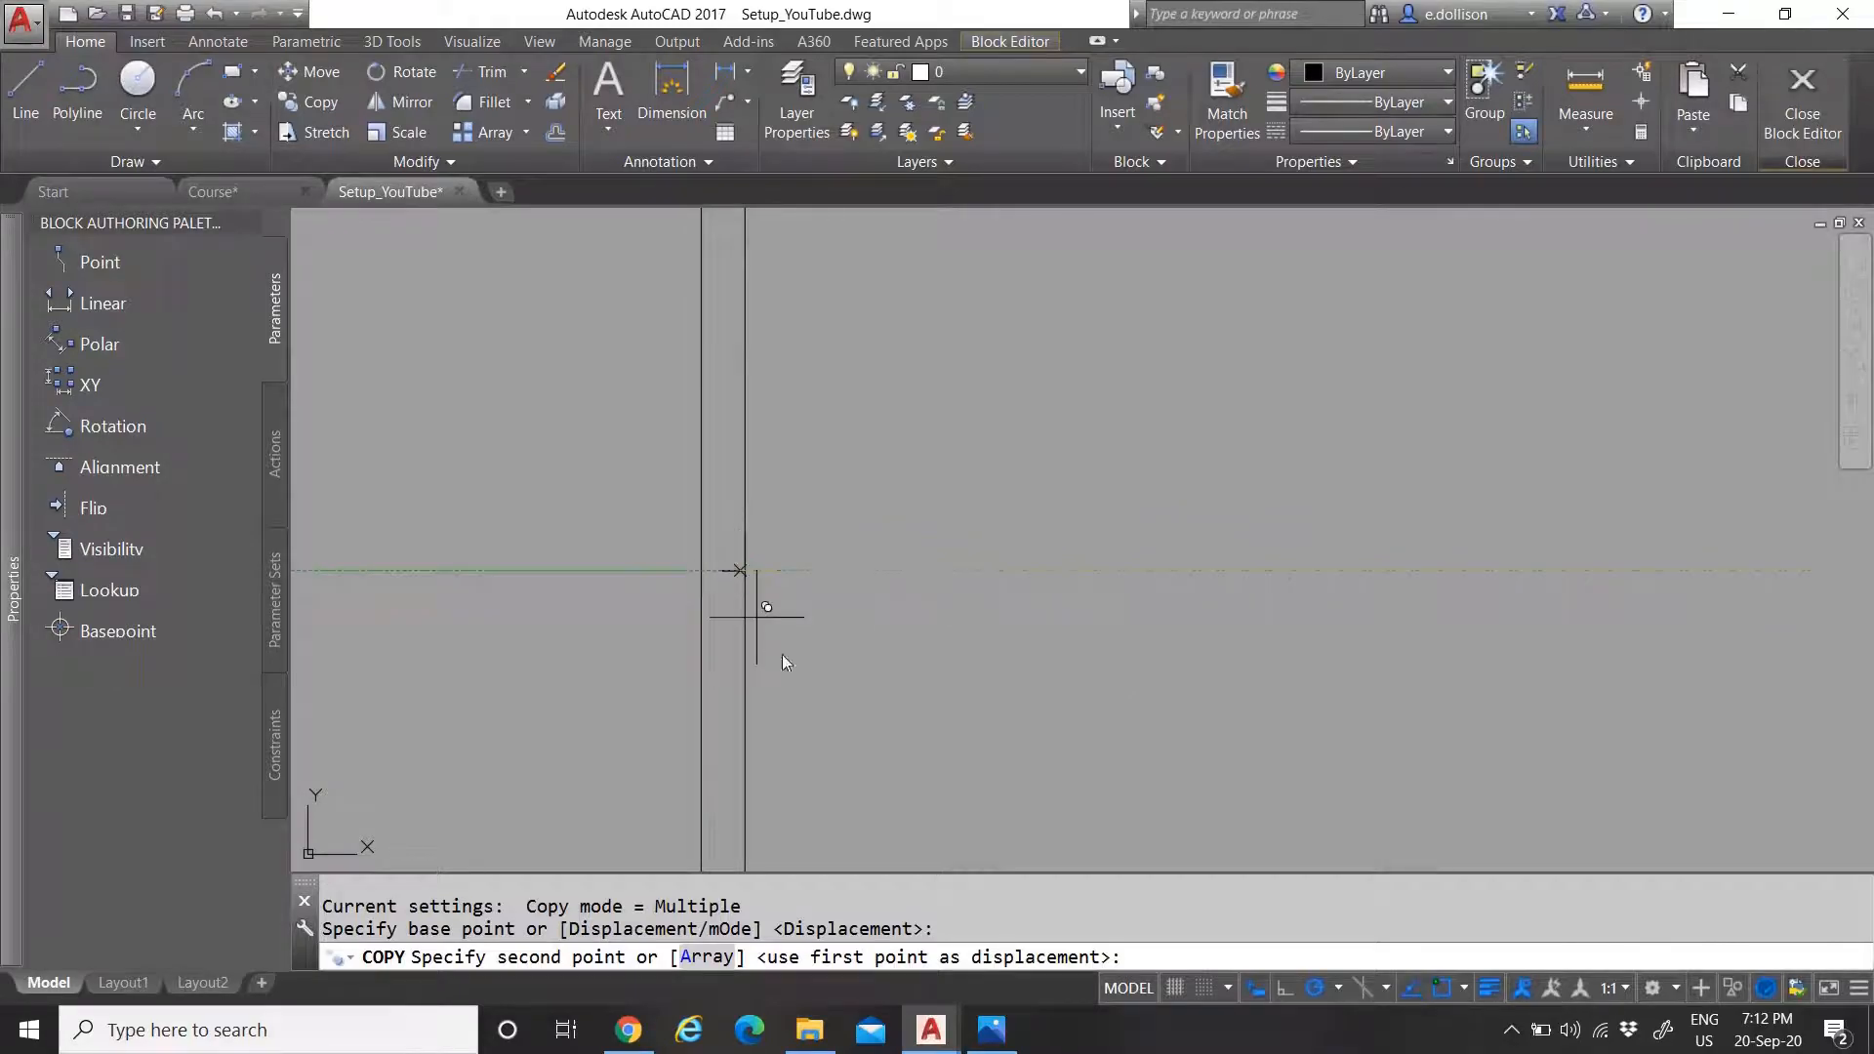
pyautogui.press('Escape')
pyautogui.scroll(-3, 835, 483)
pyautogui.scroll(4, 892, 466)
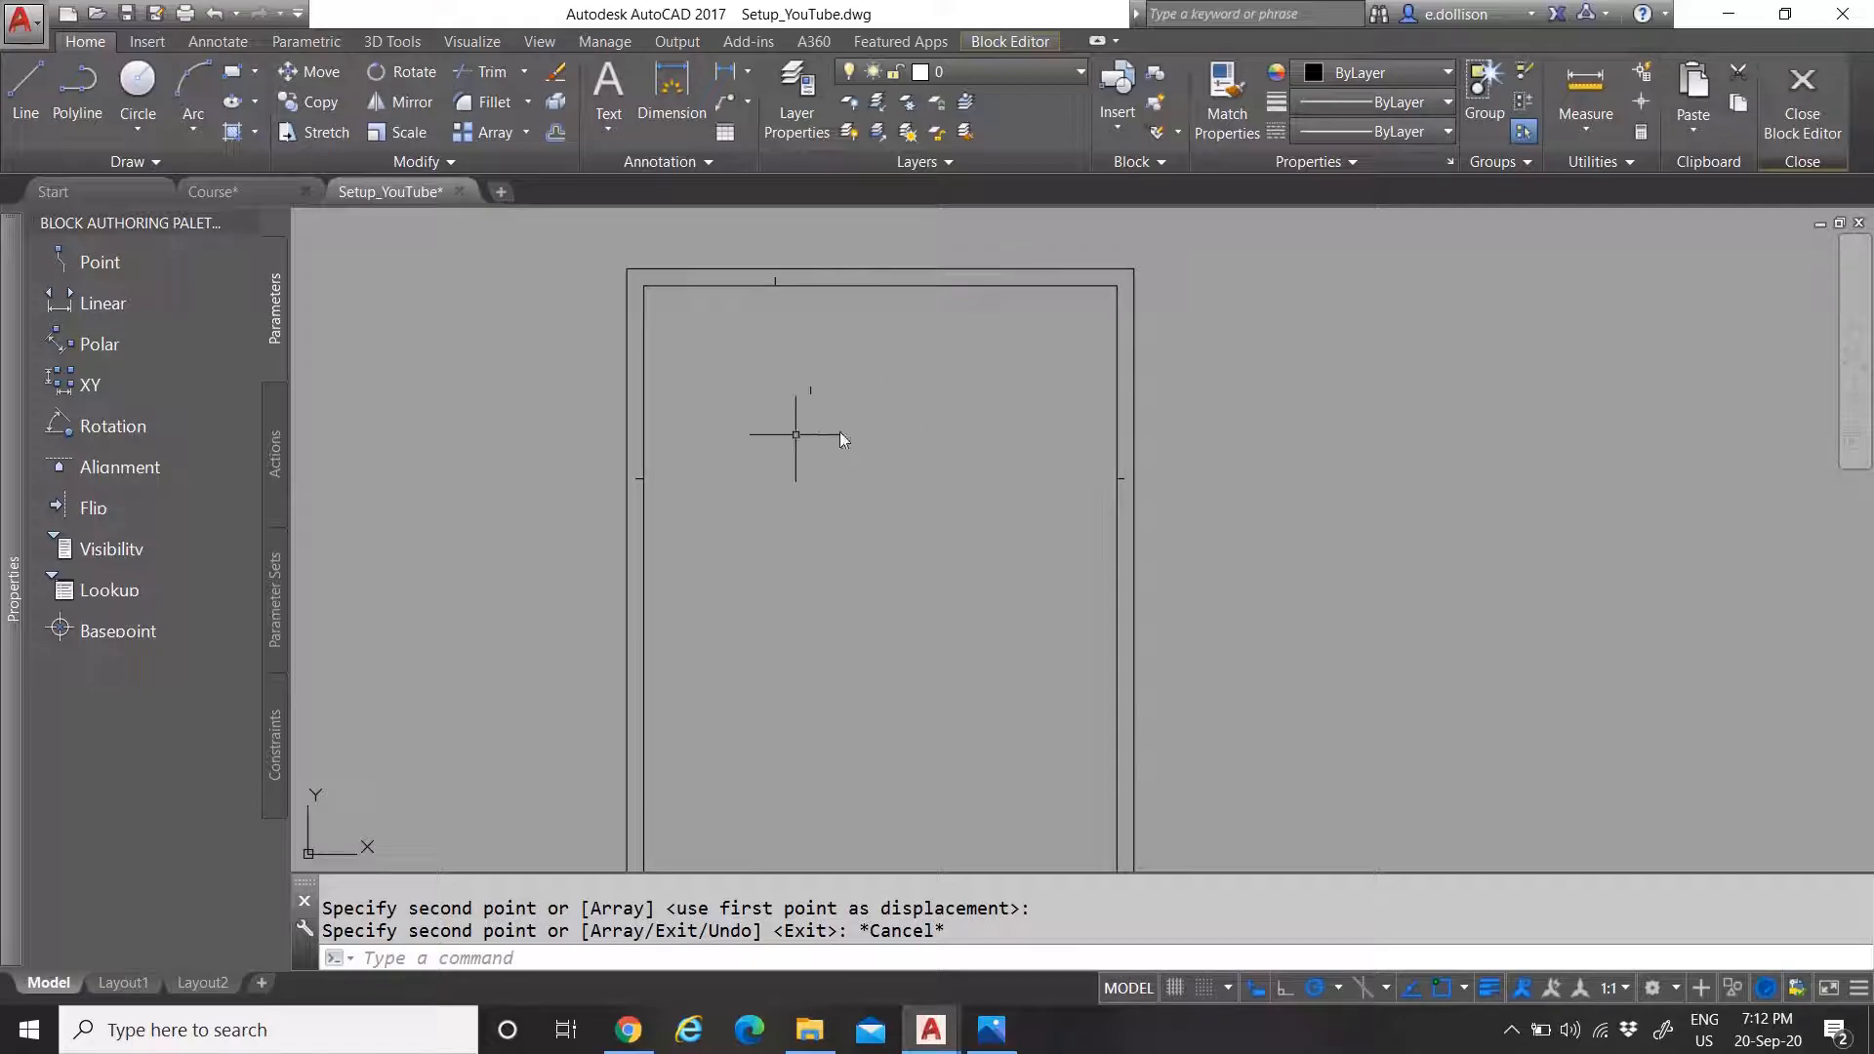
pyautogui.scroll(-2, 800, 328)
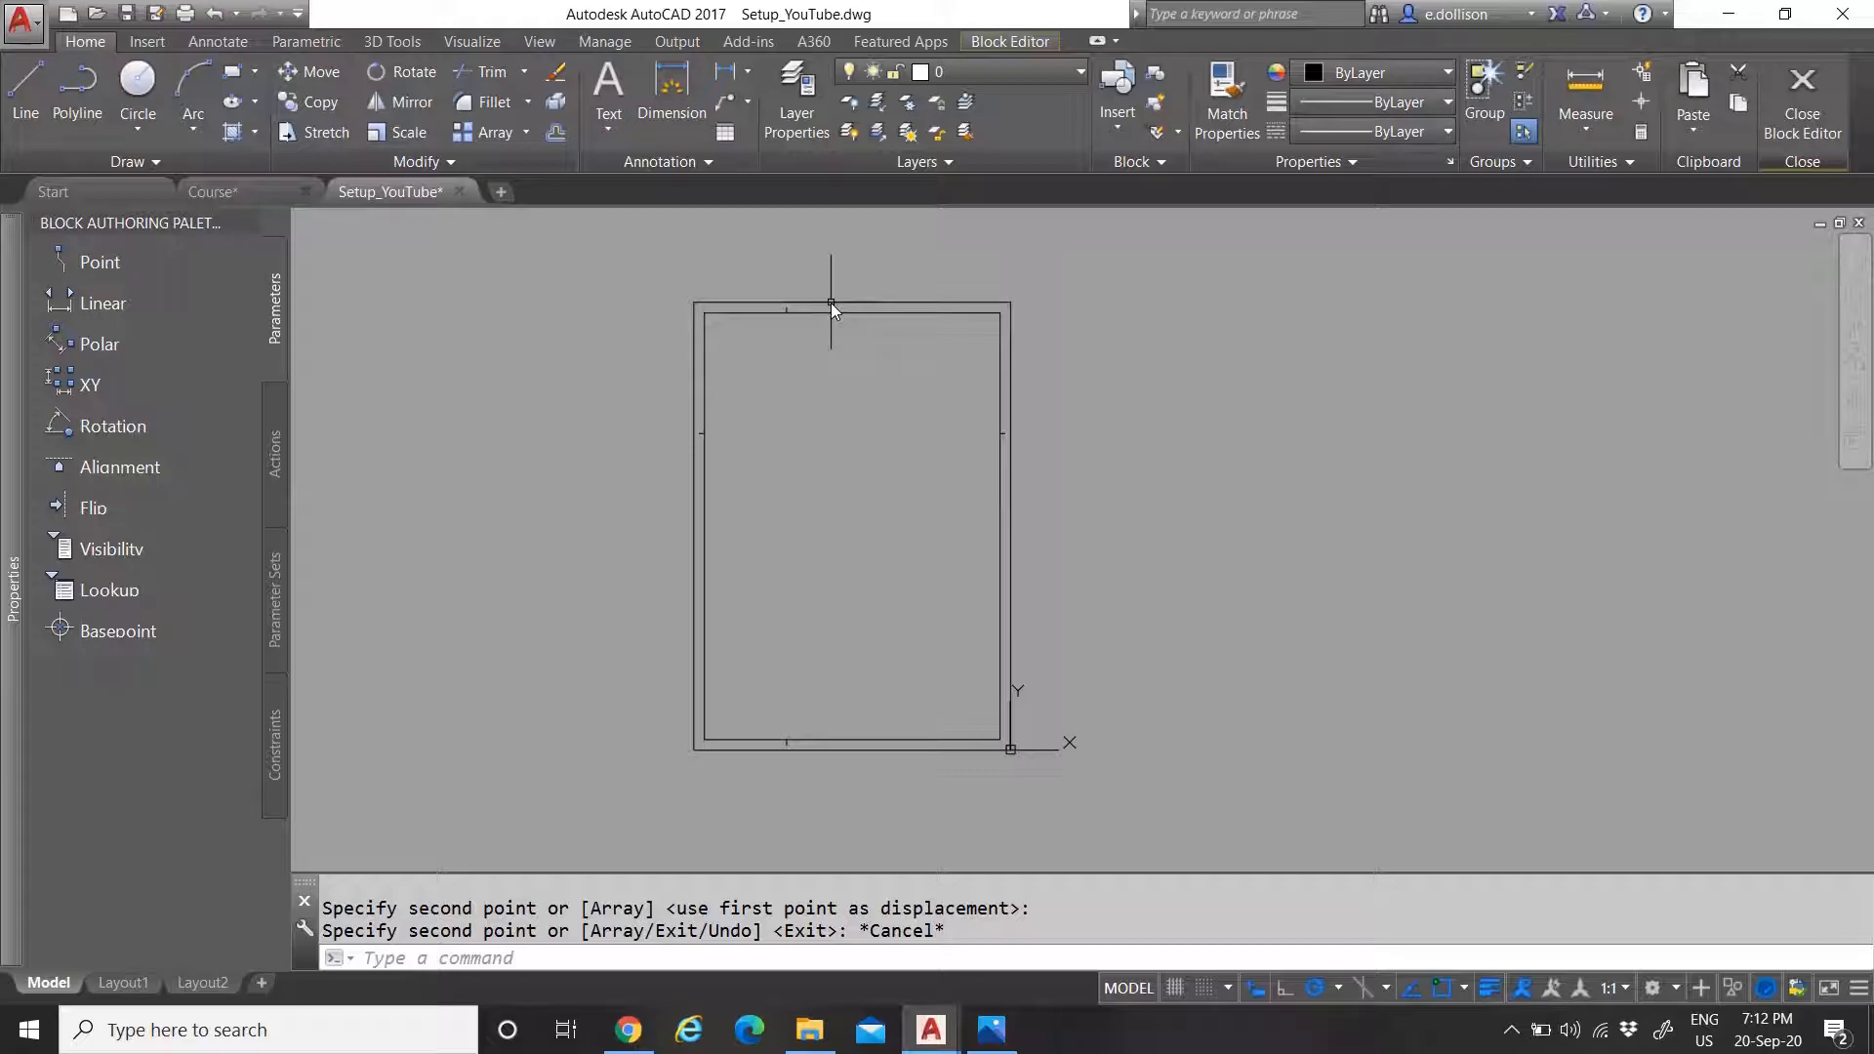
# Examine the fold marks in the four margins of the A3 border
pyautogui.scroll(2, 831, 302)
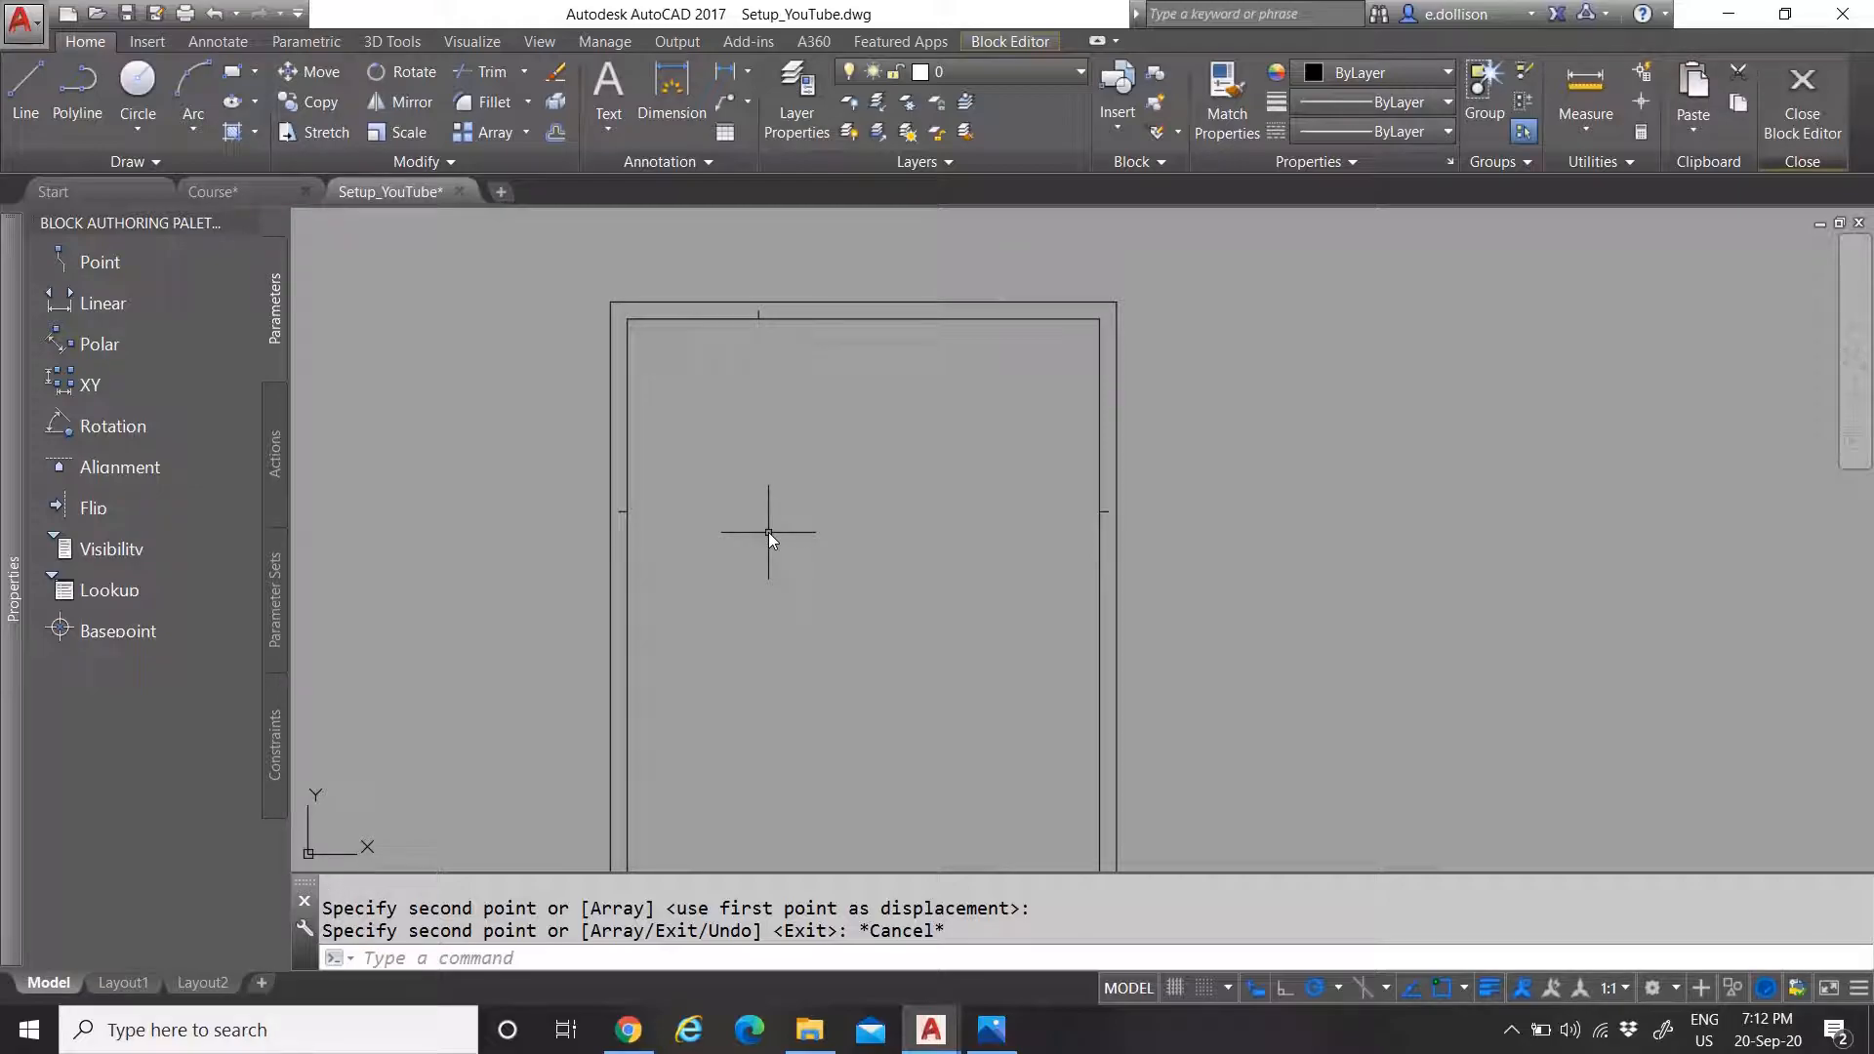
pyautogui.scroll(-4, 772, 462)
pyautogui.scroll(4, 802, 511)
pyautogui.scroll(-4, 769, 425)
pyautogui.scroll(6, 769, 420)
pyautogui.scroll(-3, 777, 408)
pyautogui.scroll(2, 814, 375)
pyautogui.scroll(-4, 810, 357)
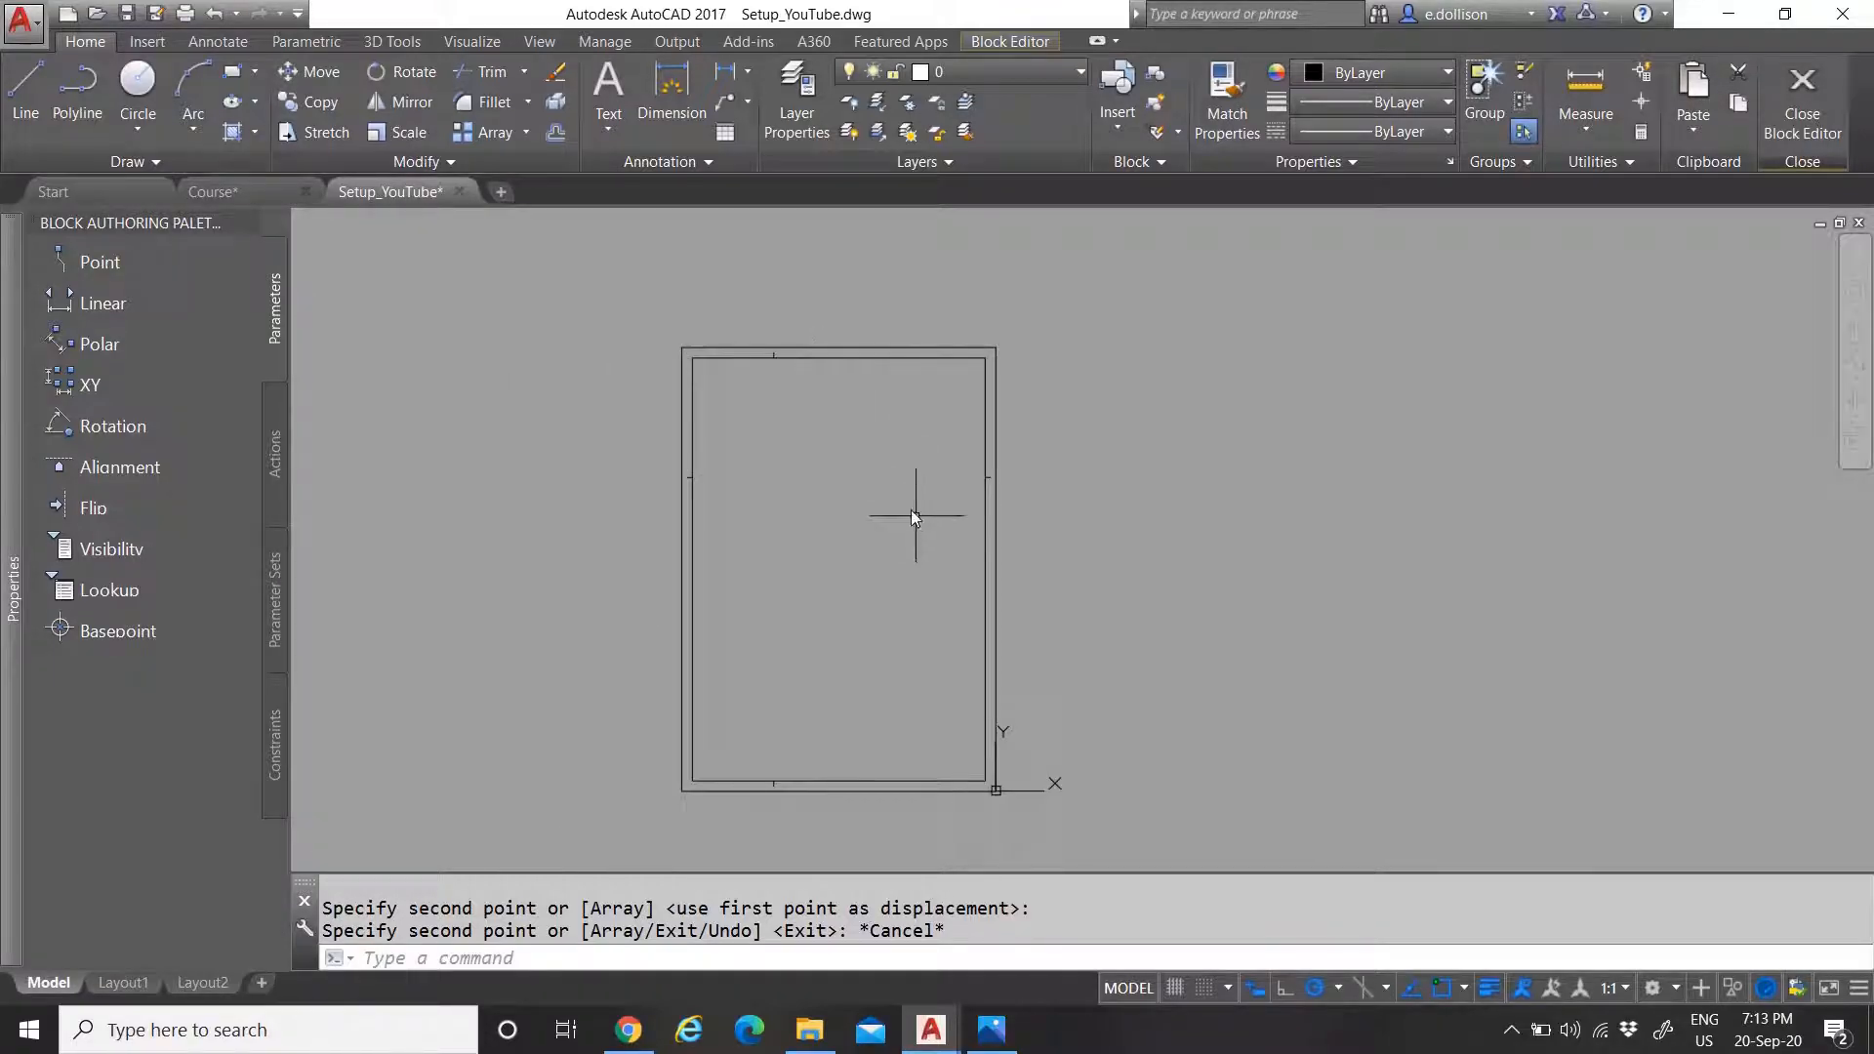
# Switch to the Course drawing and examine the sheet fold-line layouts
pyautogui.click(231, 187)
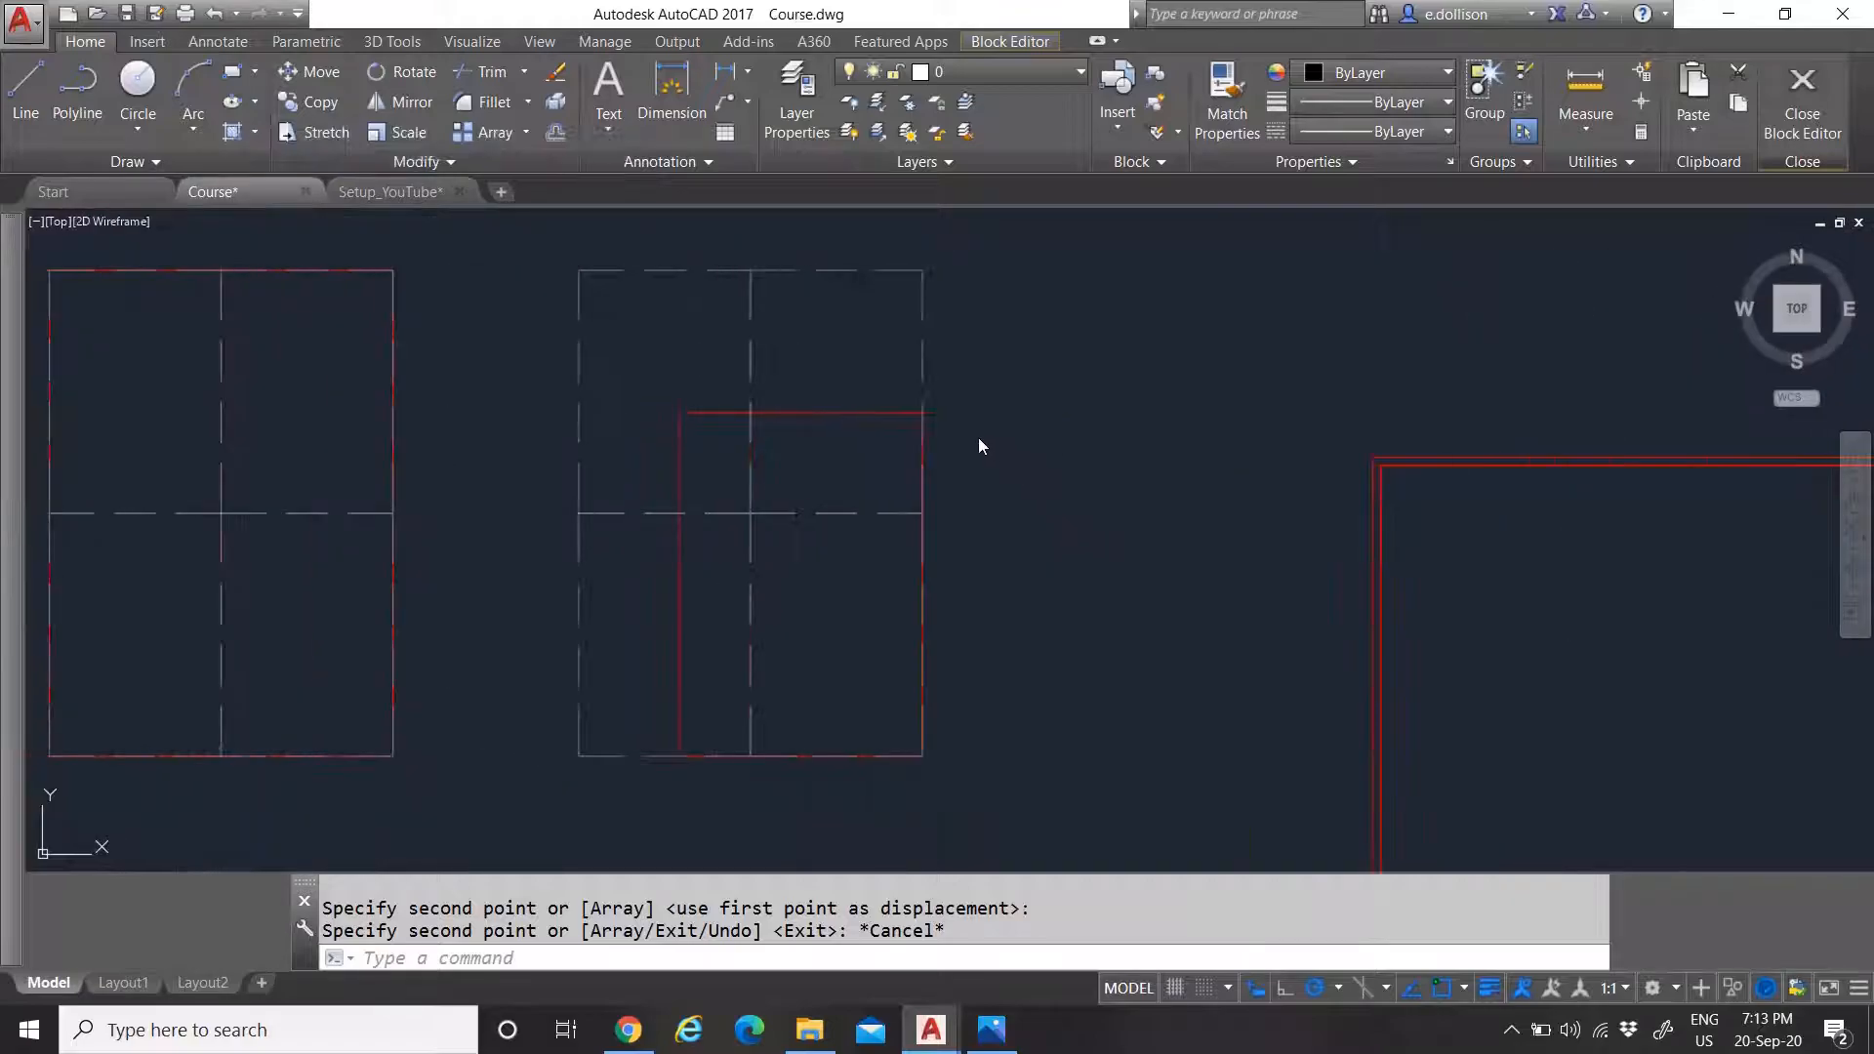
pyautogui.scroll(-4, 901, 435)
pyautogui.scroll(6, 918, 596)
pyautogui.scroll(3, 898, 712)
pyautogui.scroll(-3, 908, 605)
pyautogui.scroll(2, 810, 635)
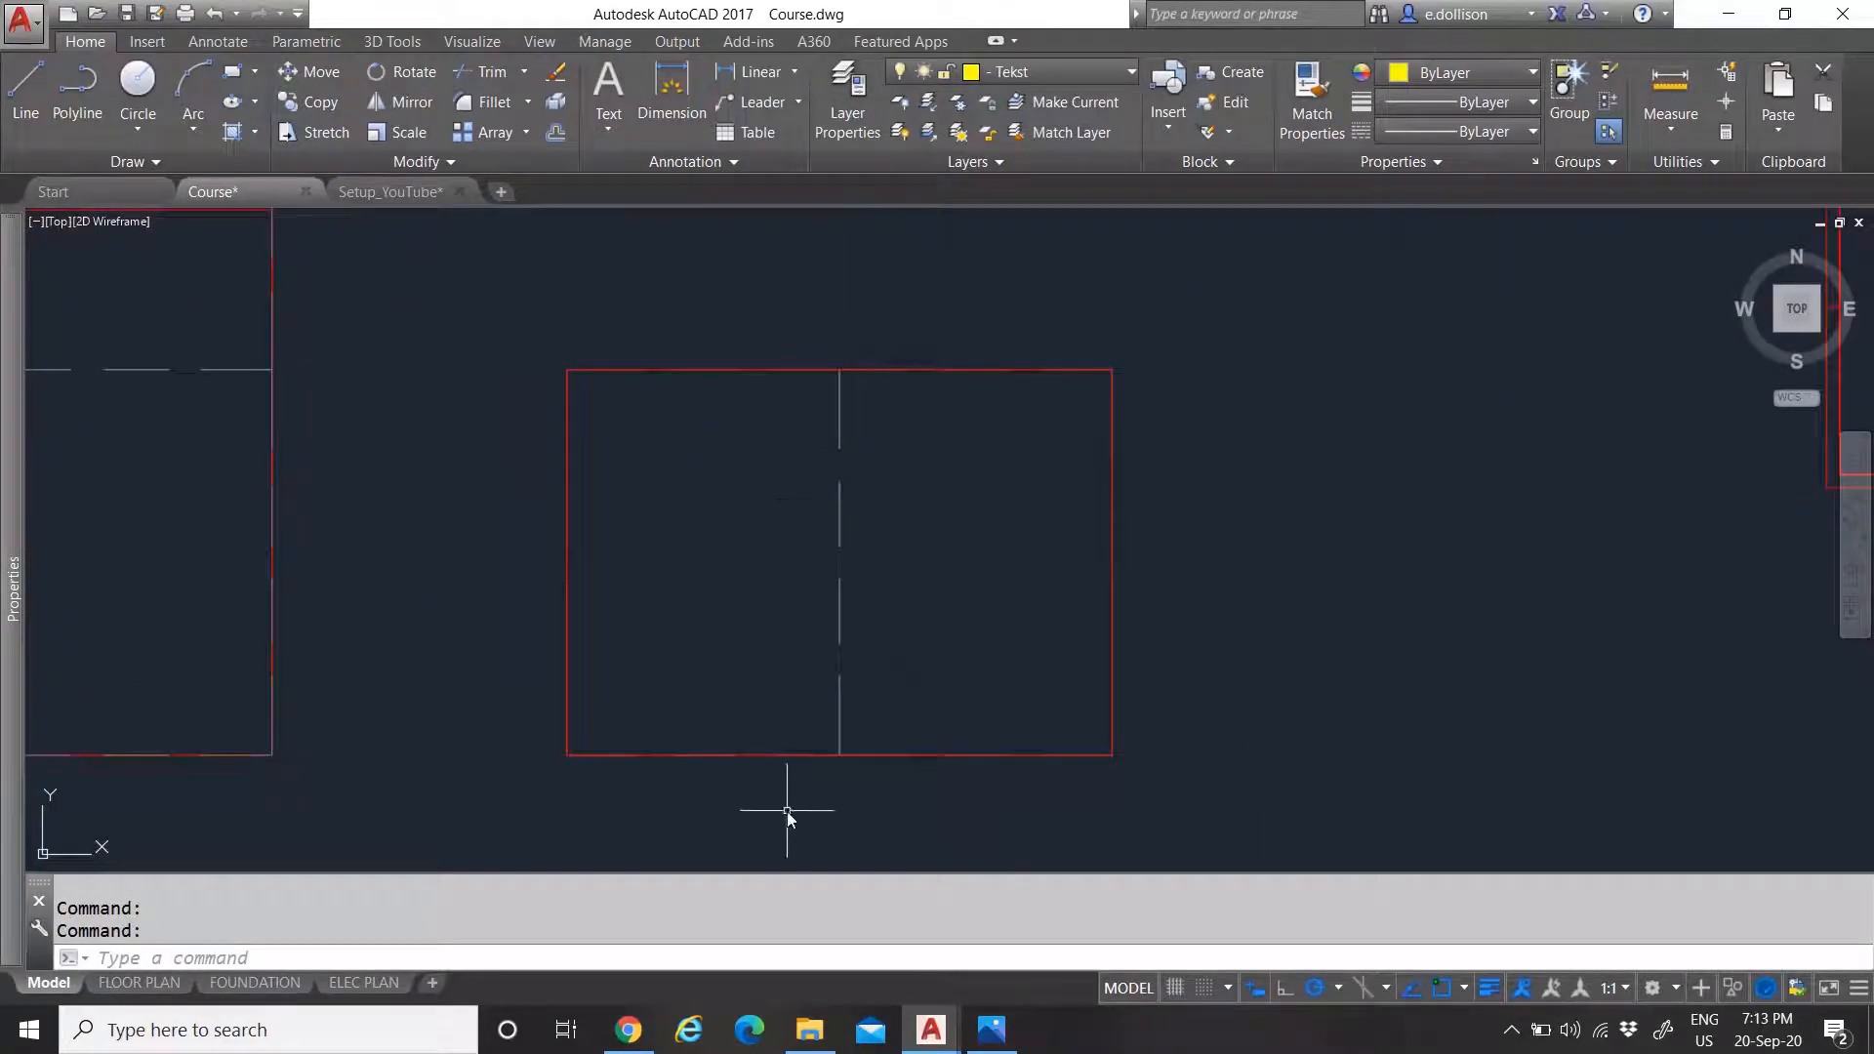
# In the Setup_YouTube block, copy the left fold mark down to the midpoint of the outer frame's left edge
pyautogui.click(390, 191)
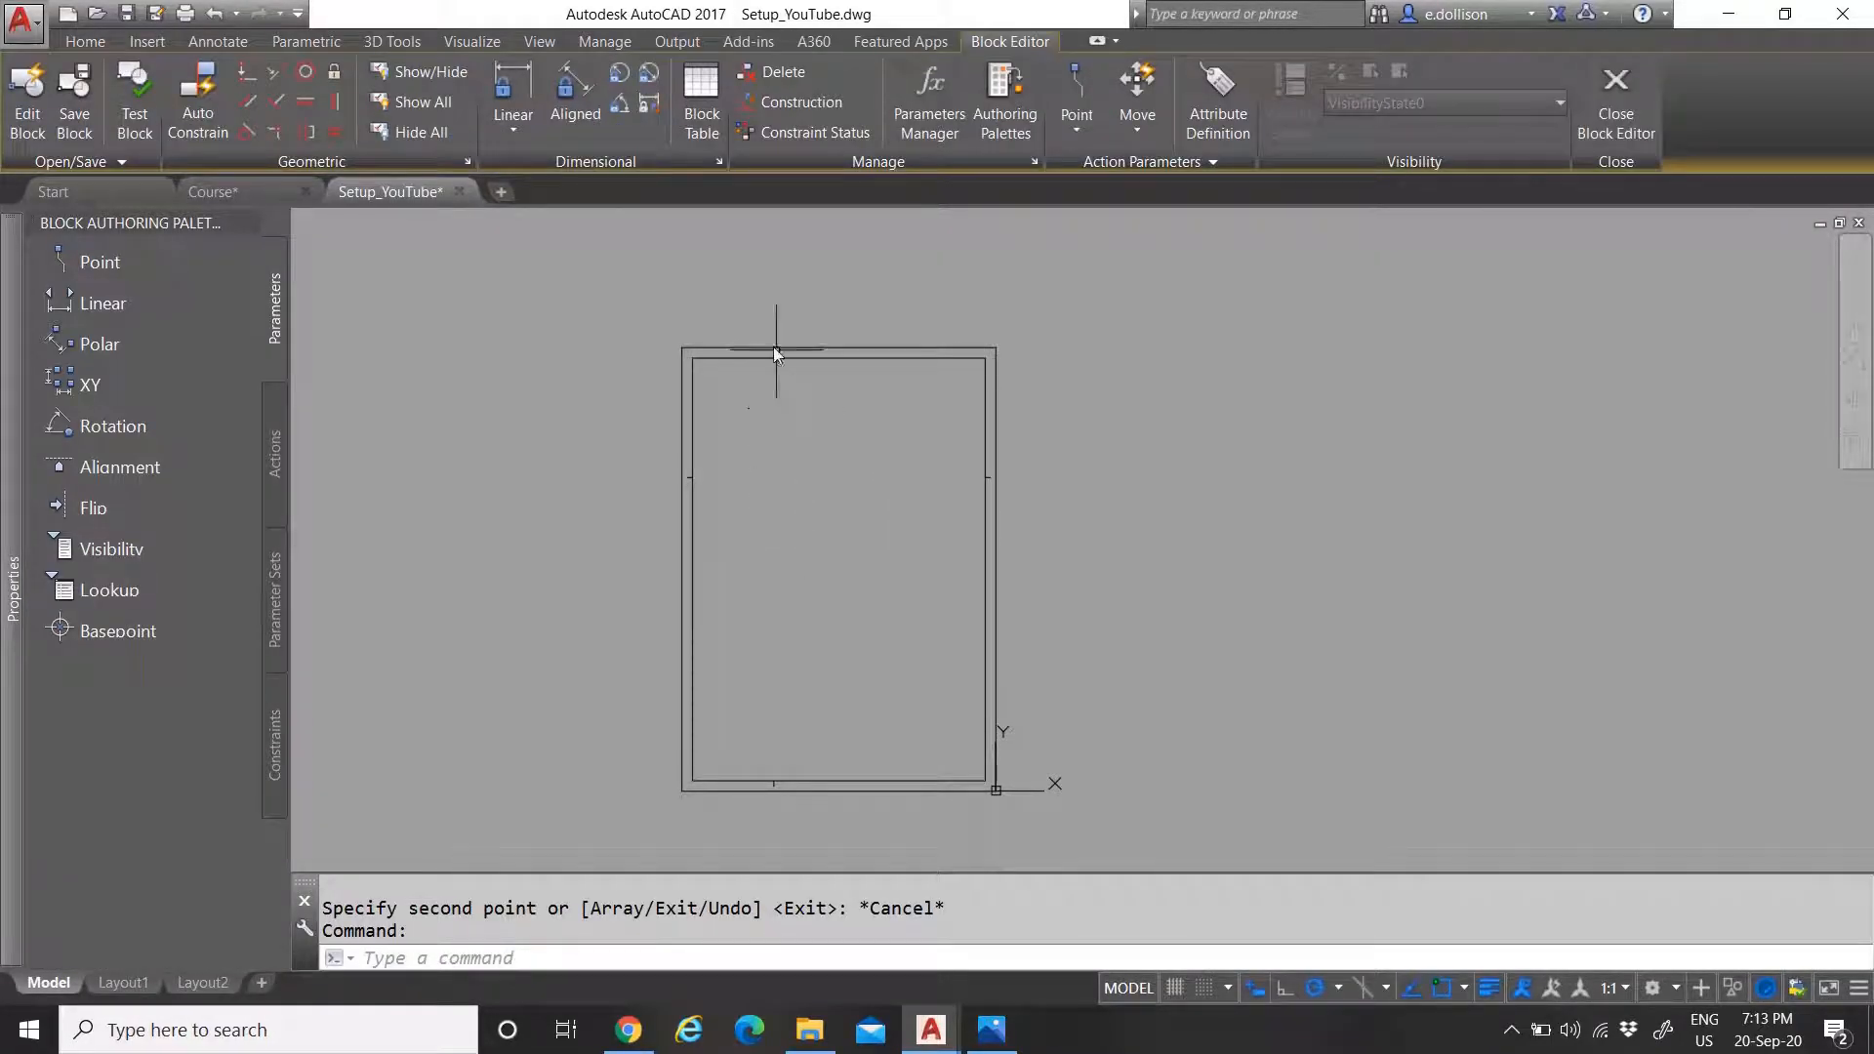
pyautogui.click(648, 460)
pyautogui.click(736, 521)
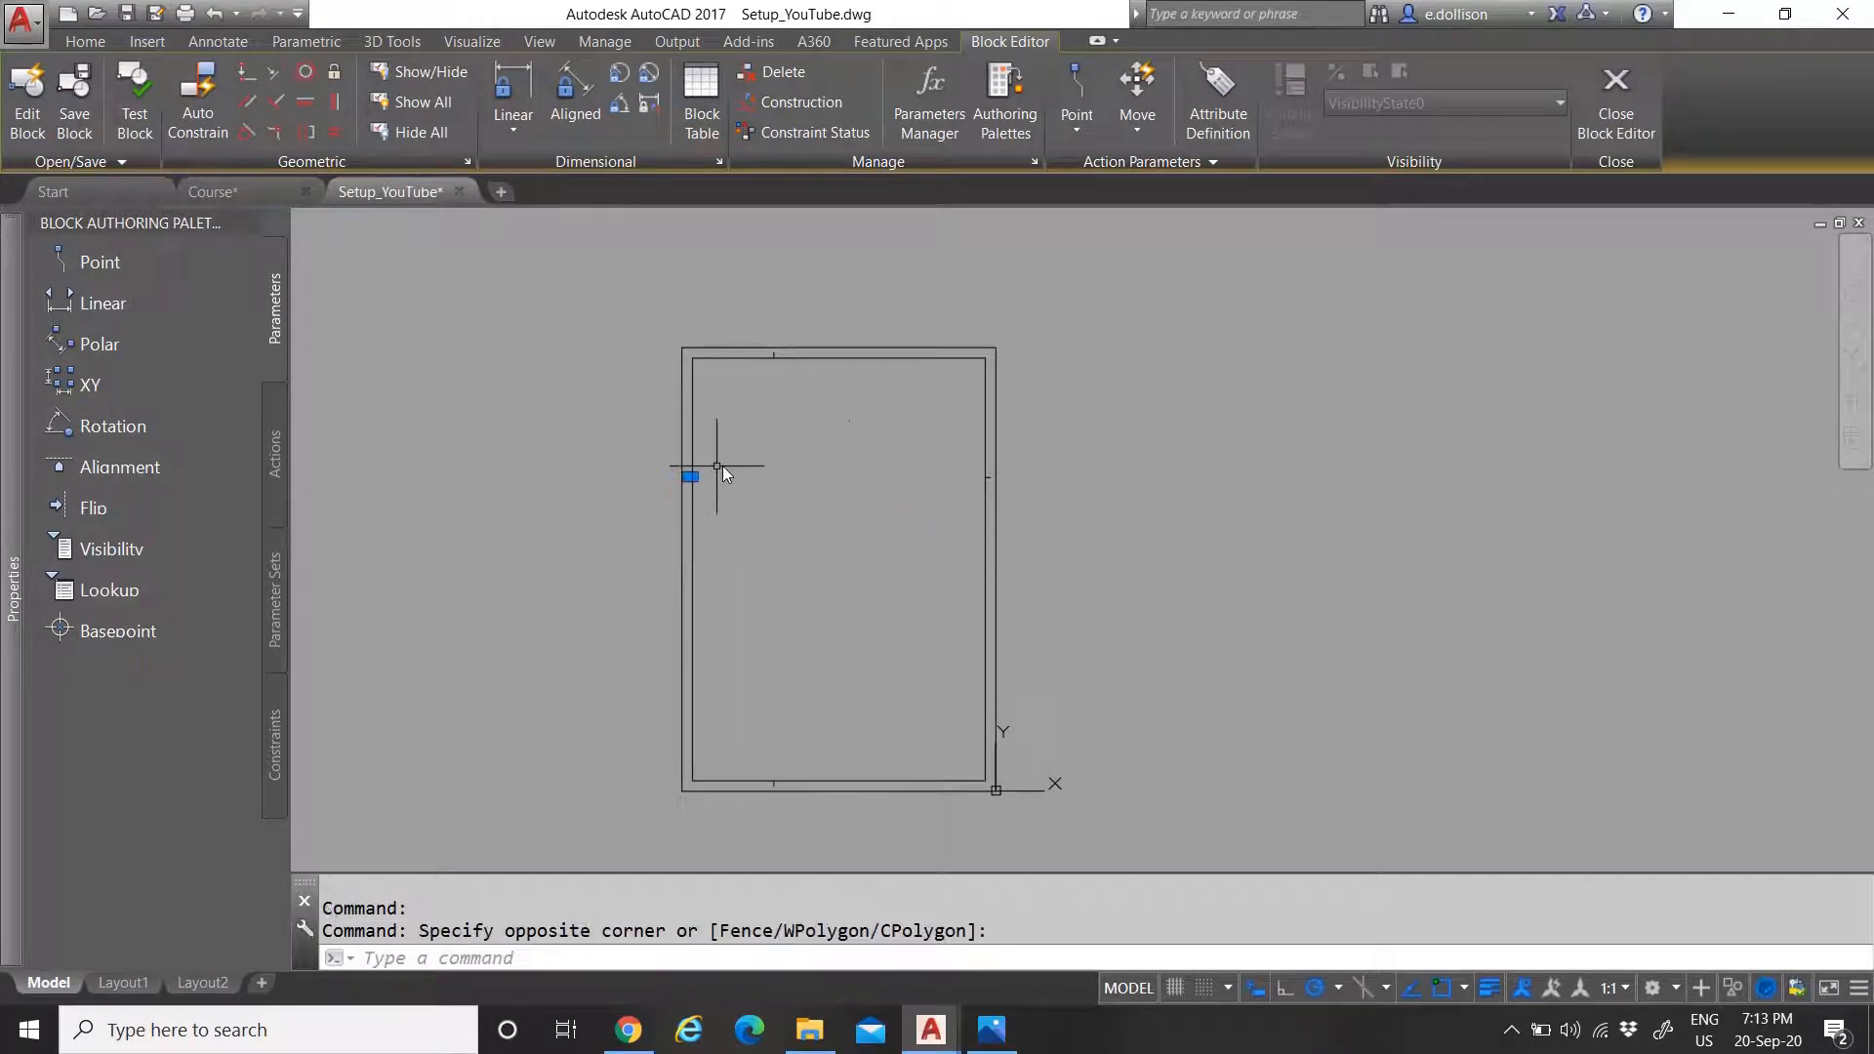
pyautogui.click(919, 435)
pyautogui.click(795, 489)
pyautogui.scroll(3, 699, 486)
pyautogui.write('co')
pyautogui.press('Return')
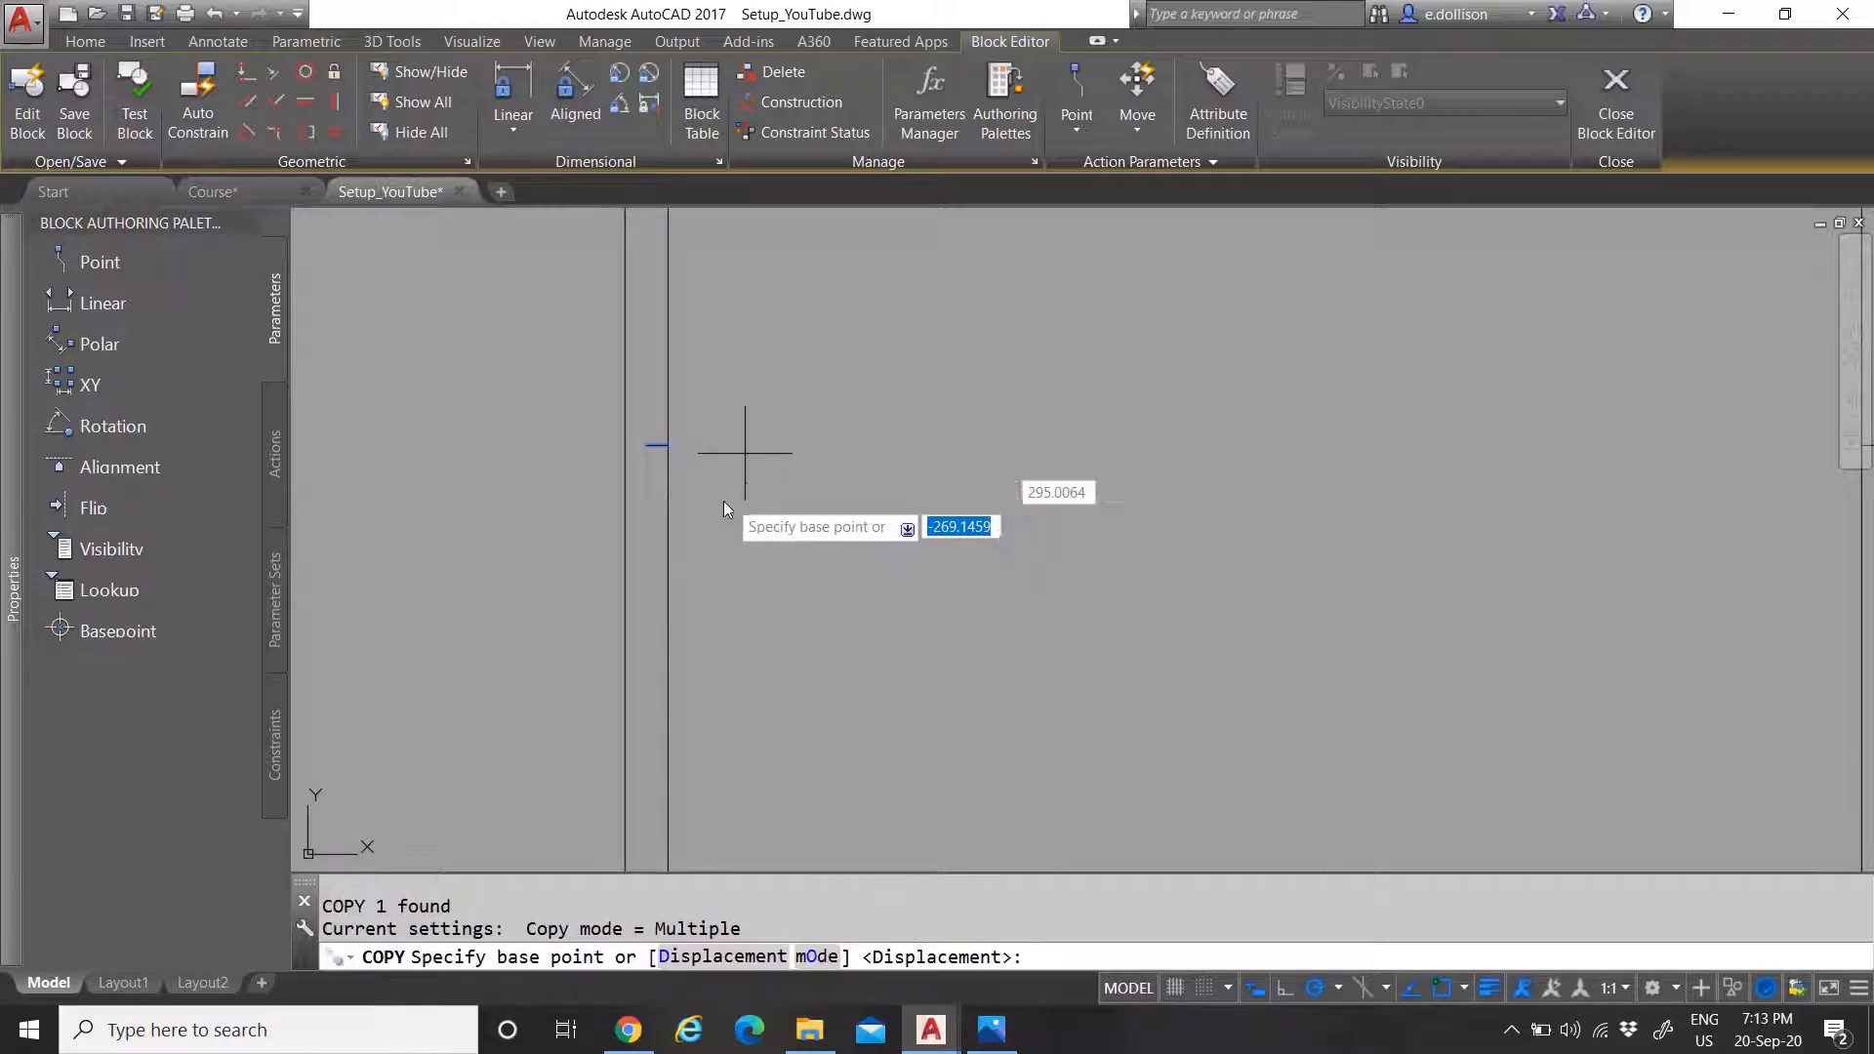
pyautogui.click(646, 449)
pyautogui.scroll(-5, 823, 420)
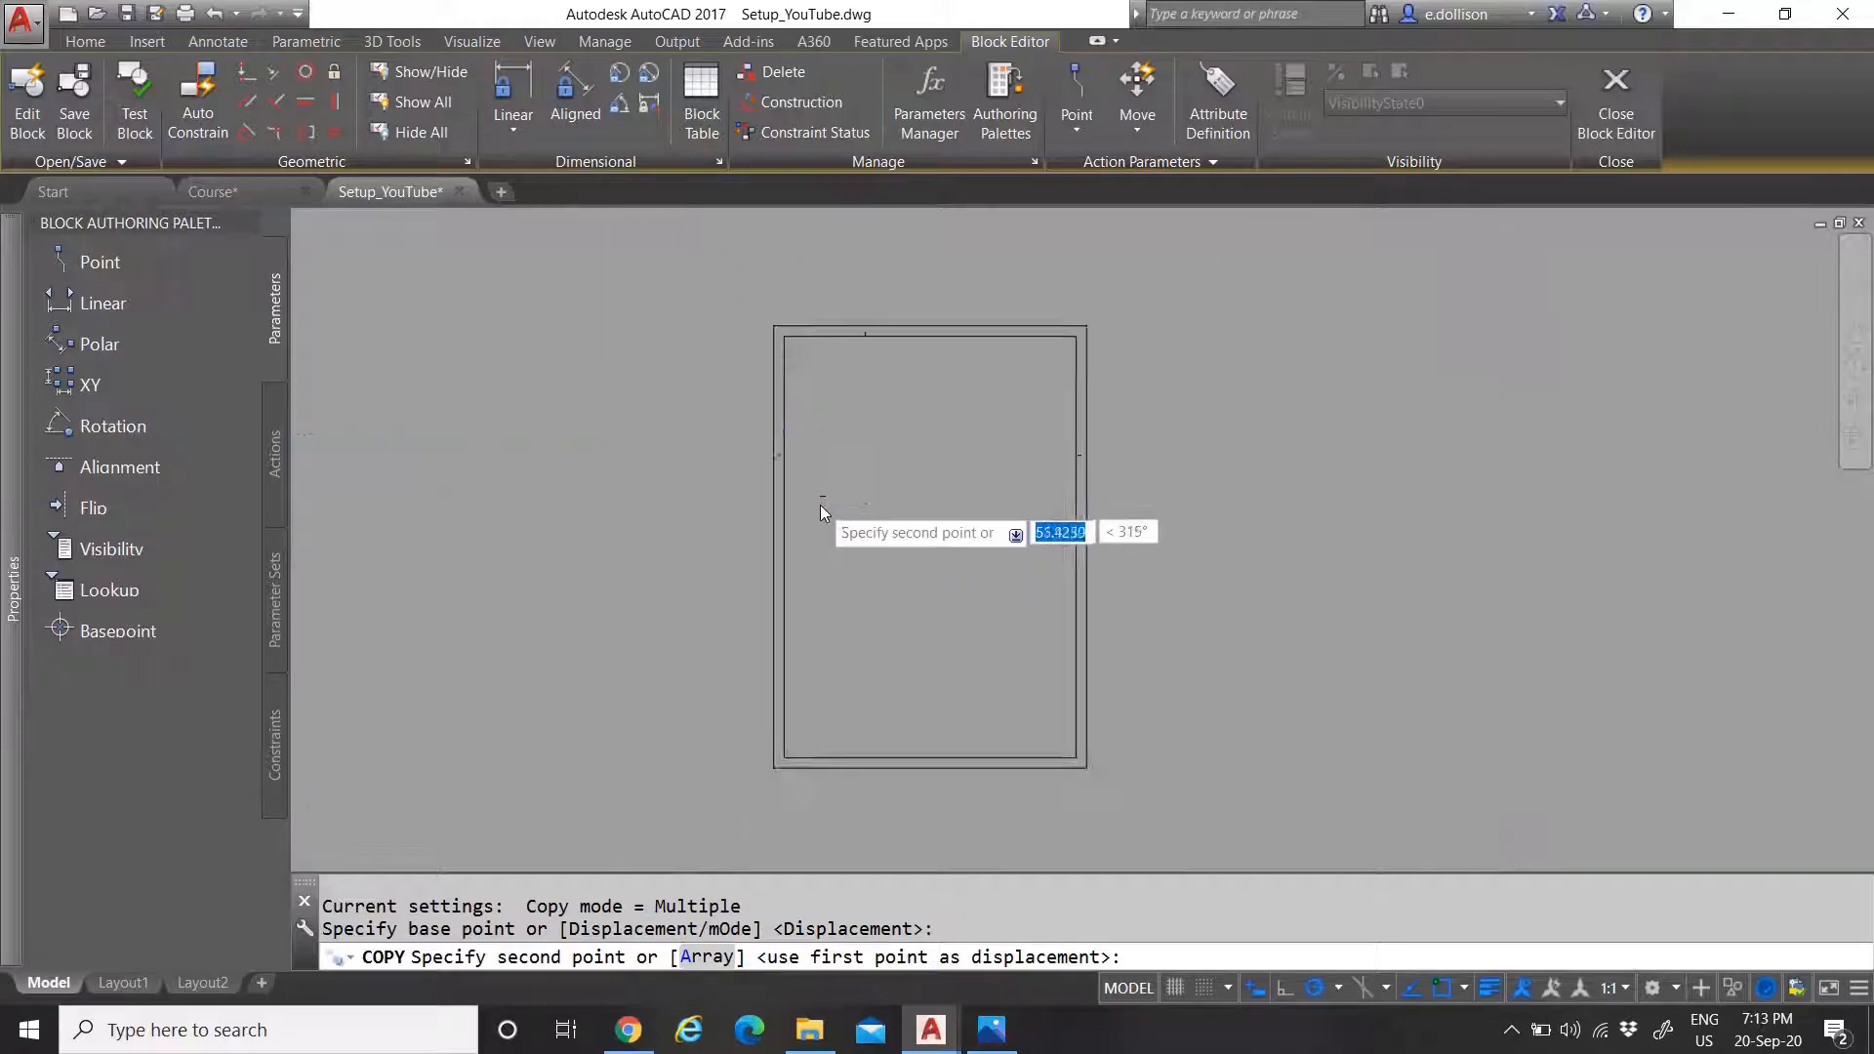
pyautogui.click(772, 525)
pyautogui.press('Escape')
# Copy the new left midpoint mark horizontally so its outer end rests on the outer frame's right edge
pyautogui.scroll(4, 809, 543)
pyautogui.scroll(-6, 724, 527)
pyautogui.scroll(4, 724, 527)
pyautogui.click(594, 472)
pyautogui.click(801, 590)
pyautogui.write('co')
pyautogui.press('Return')
pyautogui.scroll(2, 703, 532)
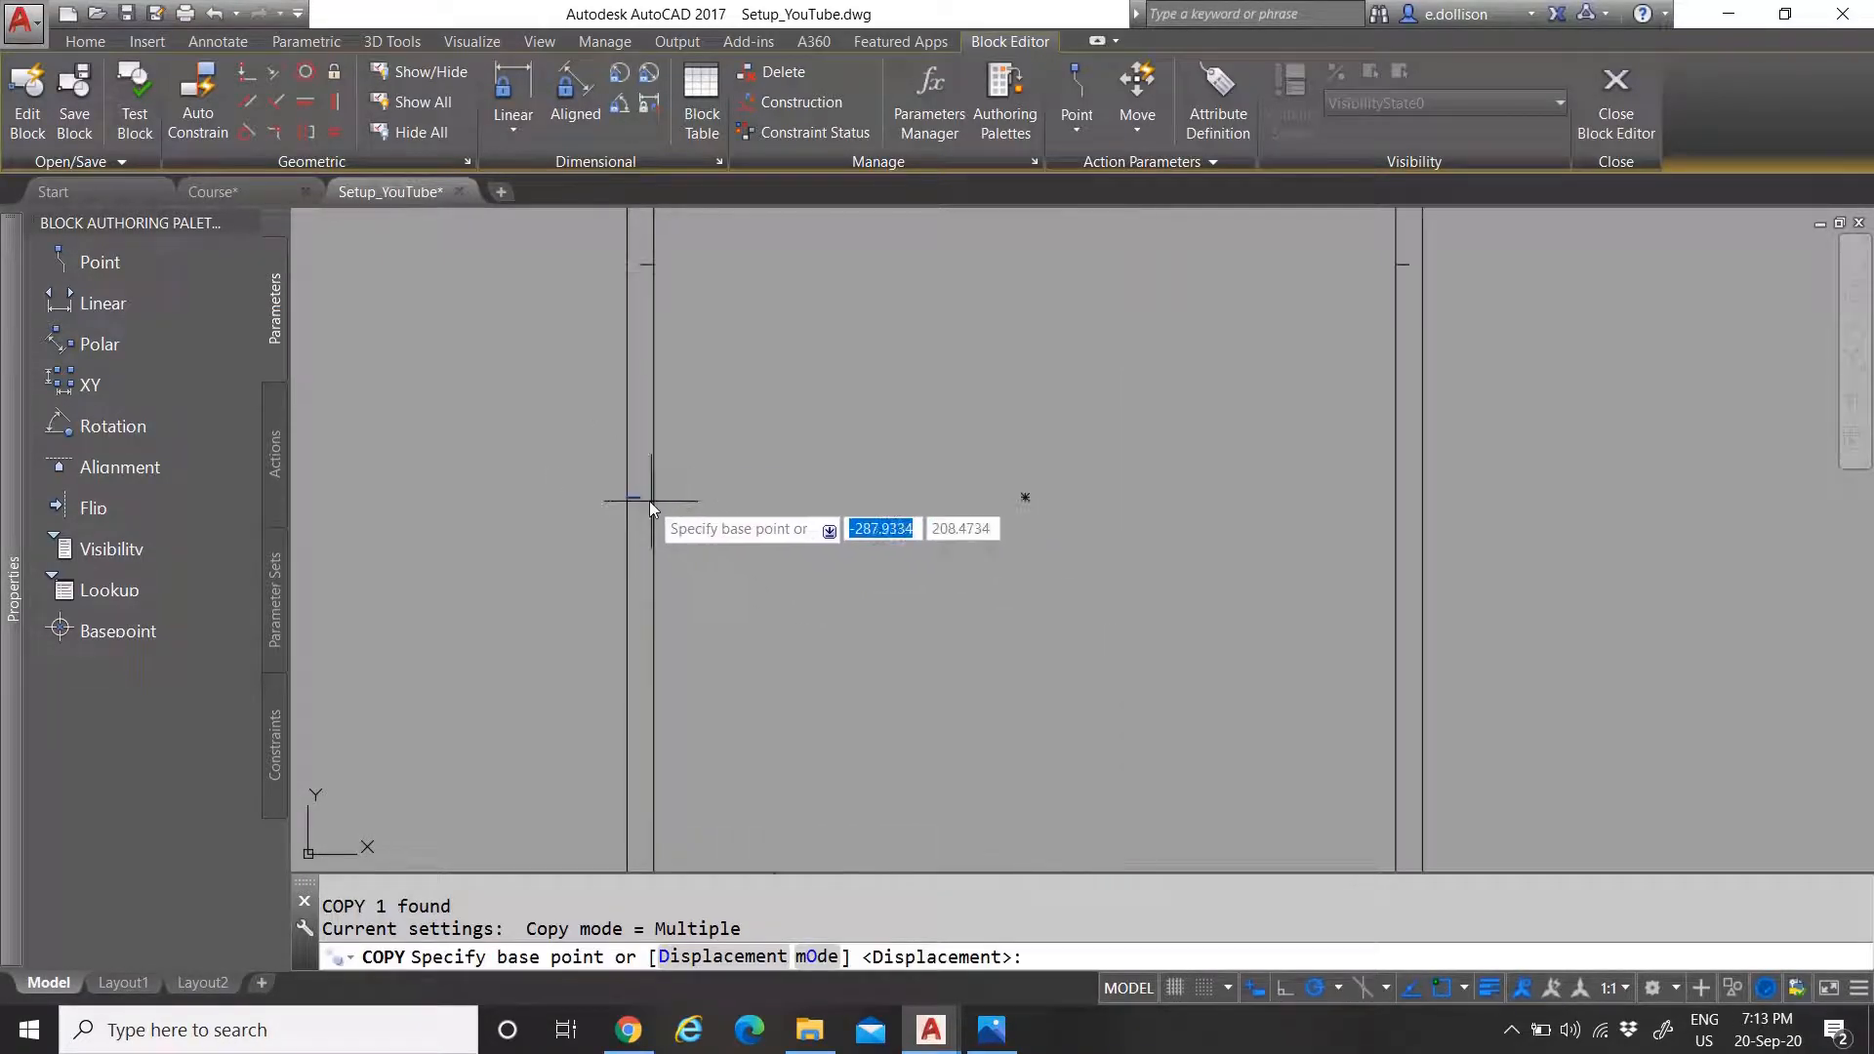
pyautogui.click(640, 501)
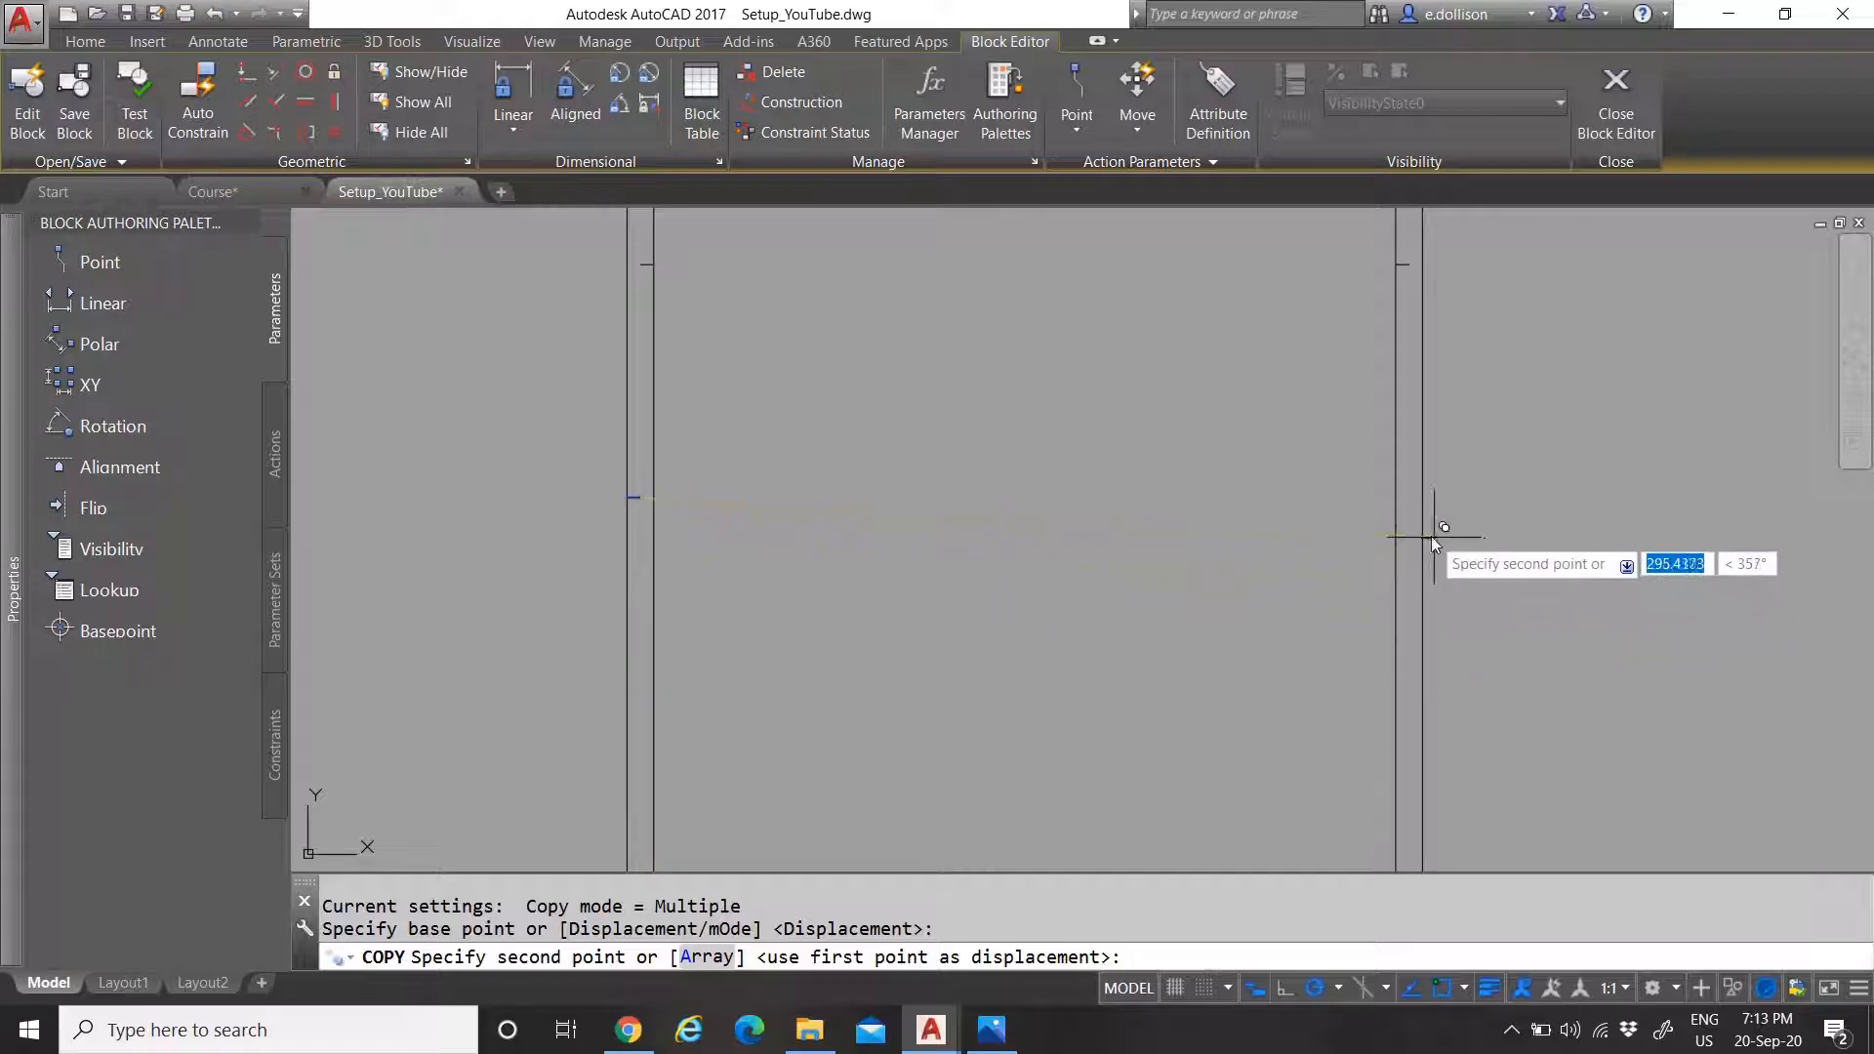
pyautogui.click(1421, 501)
pyautogui.press('Escape')
# Set the lineweight of both midpoint marks on the outer frame to 0.00 mm
pyautogui.scroll(-3, 1093, 488)
pyautogui.scroll(2, 1108, 439)
pyautogui.scroll(-2, 1096, 481)
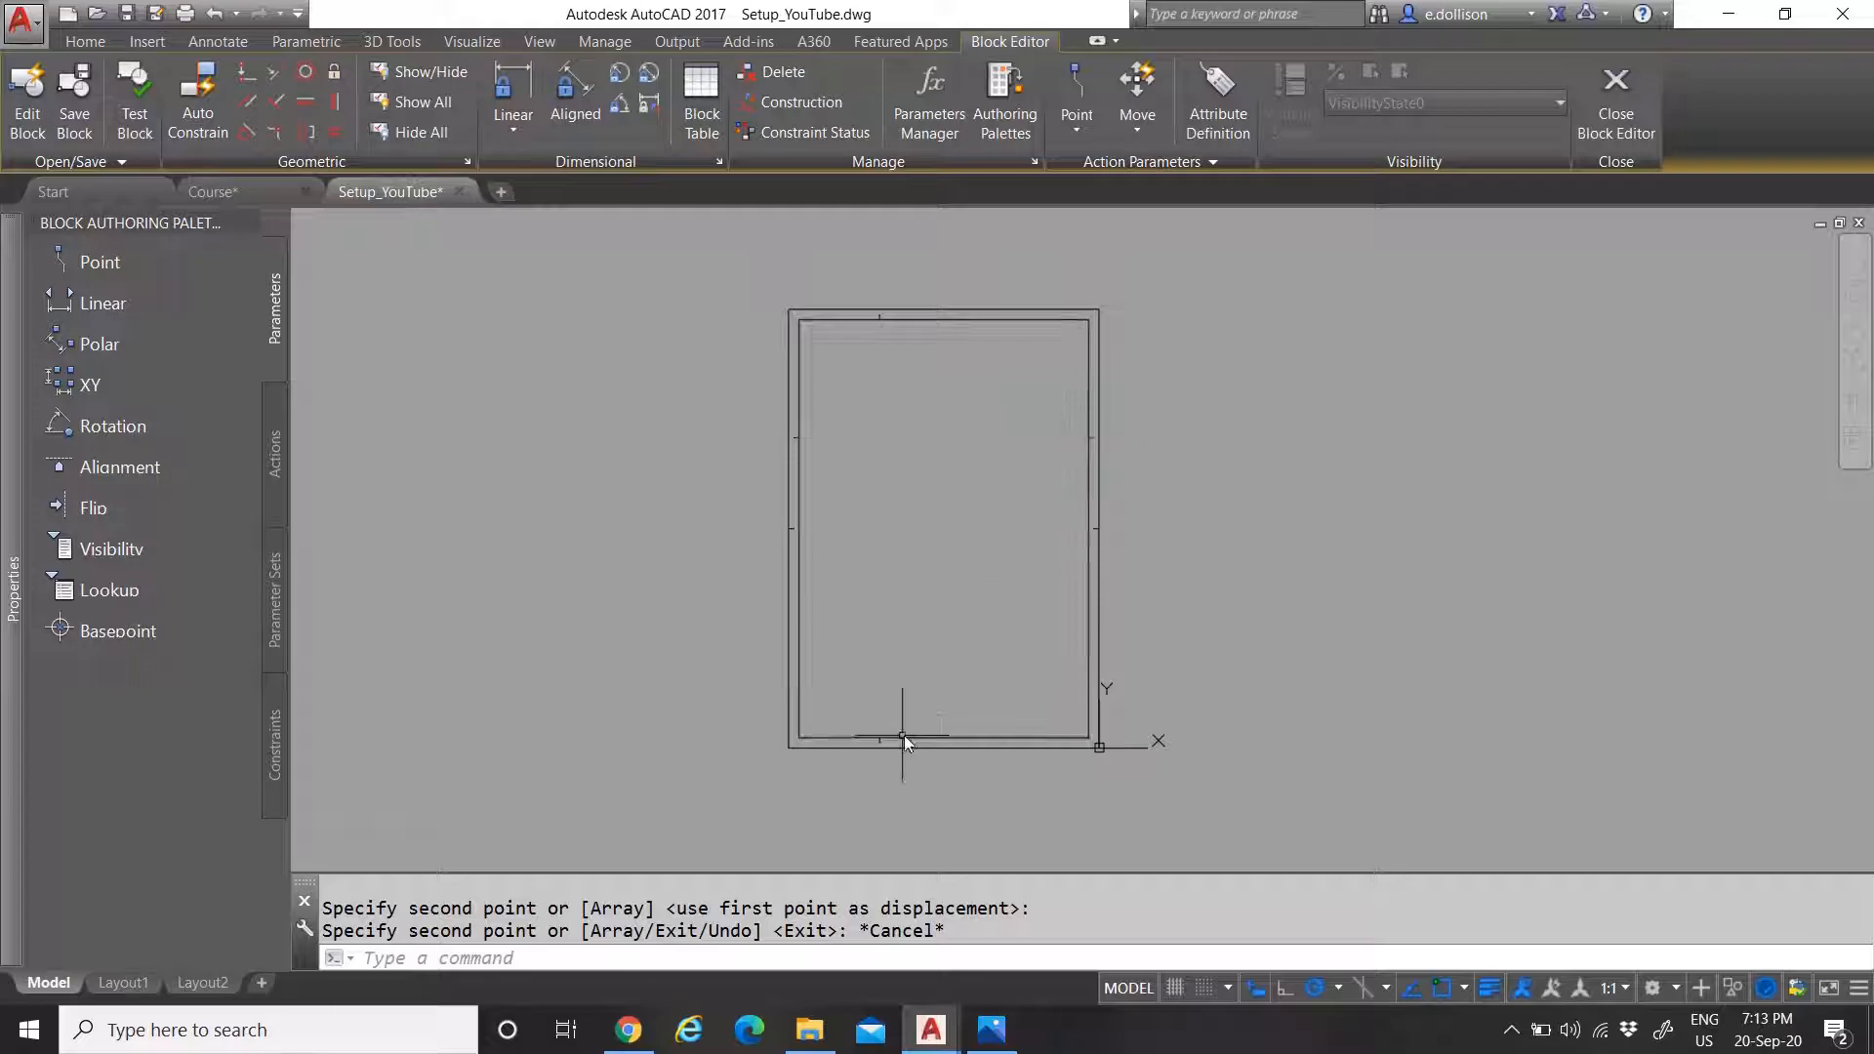
pyautogui.scroll(2, 1080, 519)
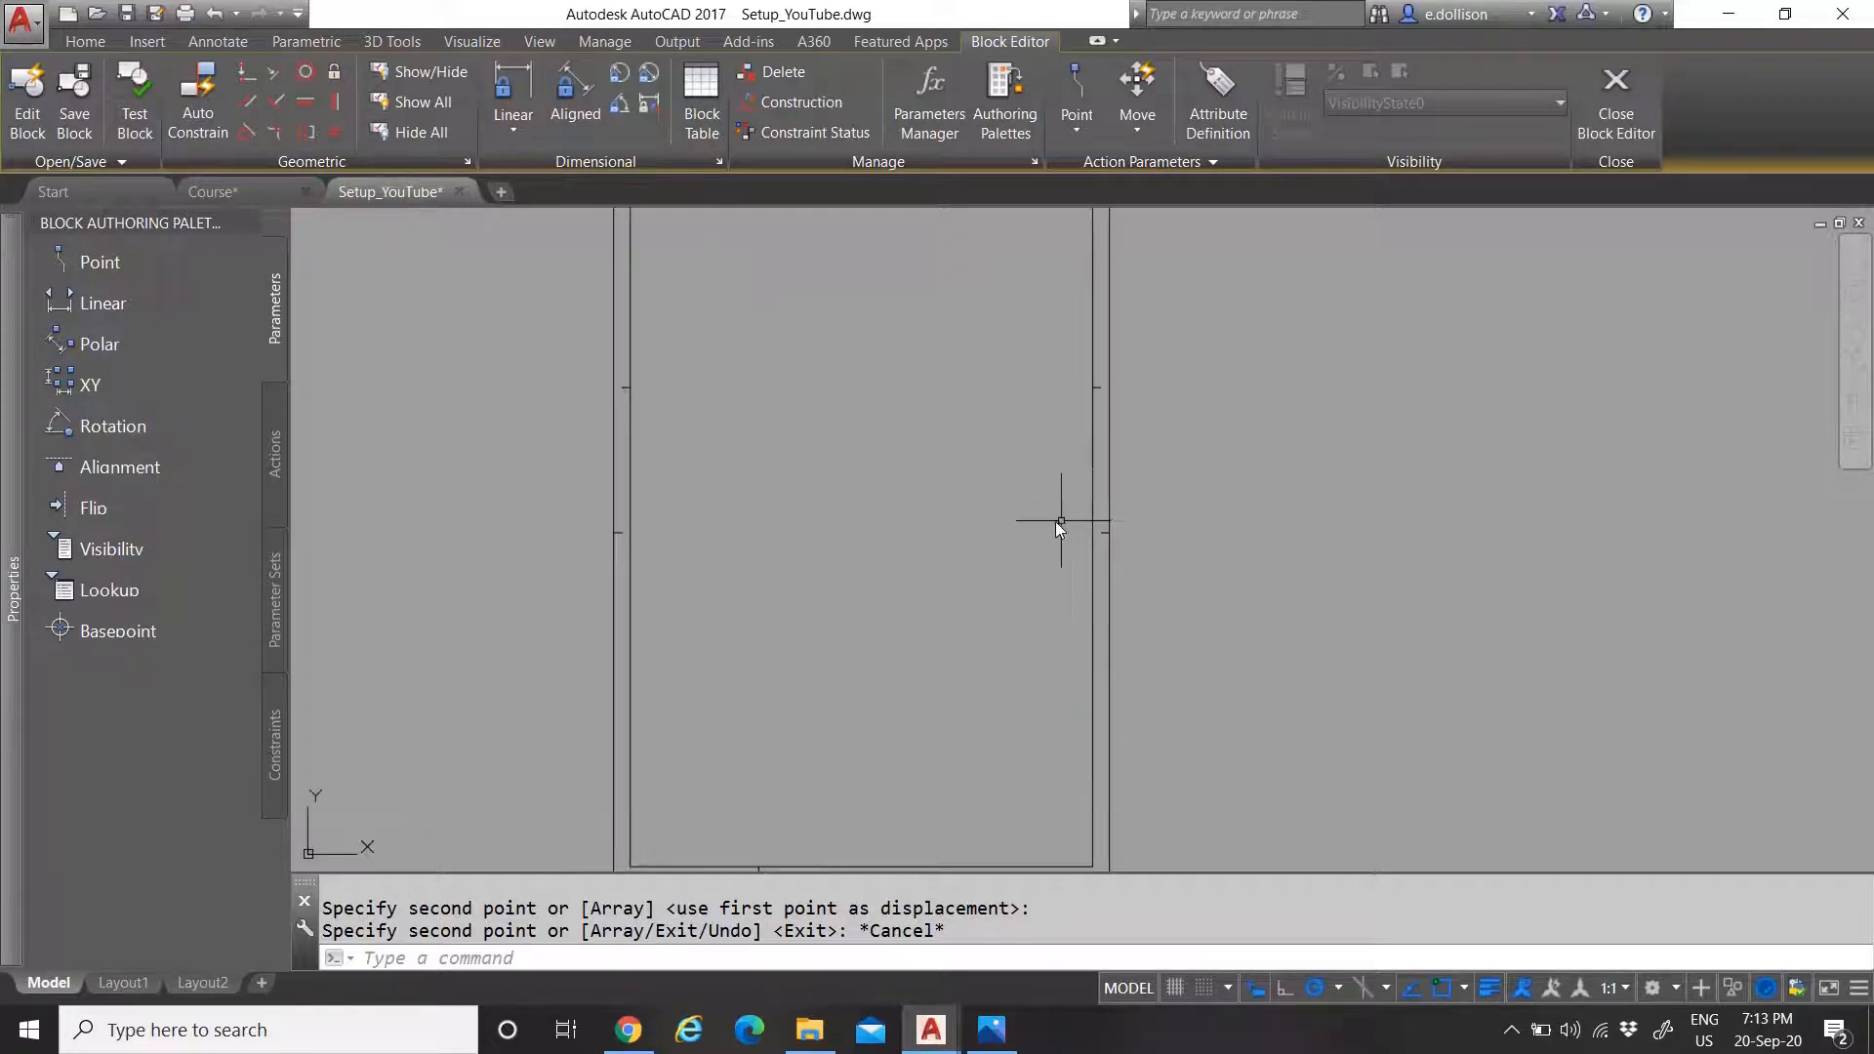
pyautogui.scroll(2, 1022, 517)
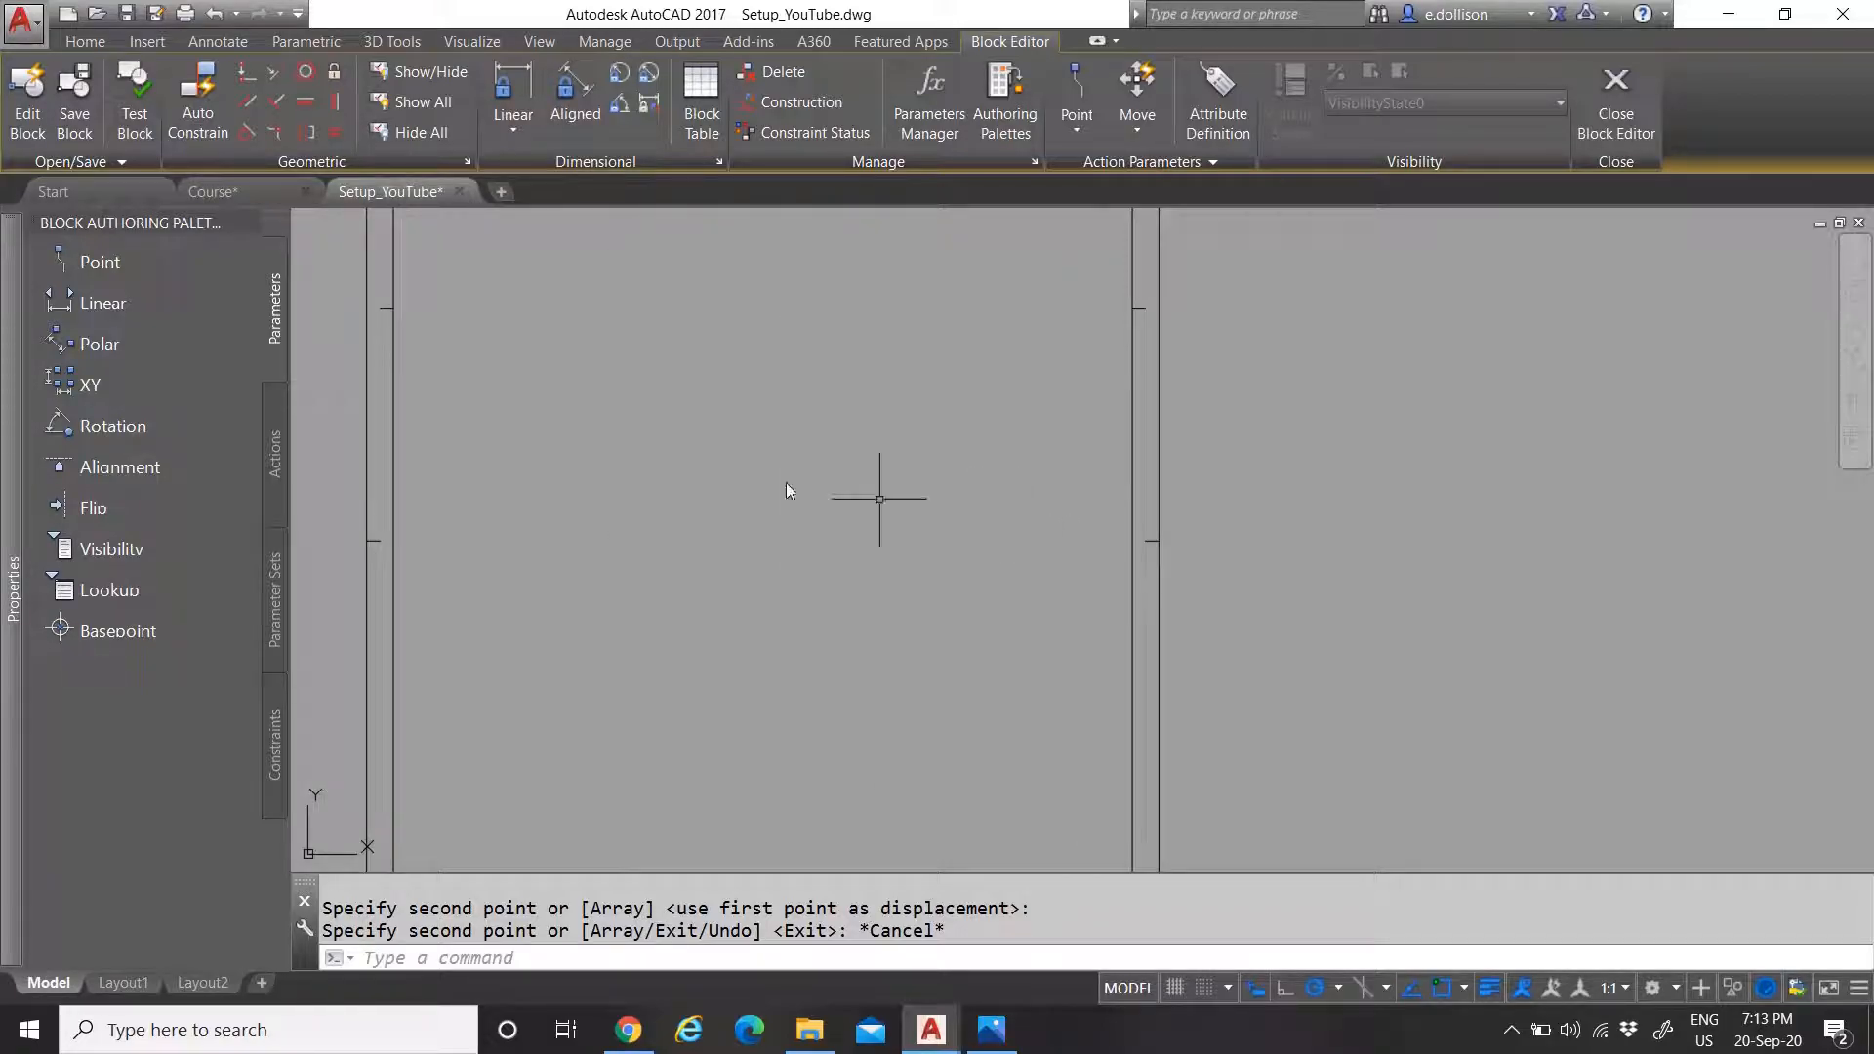
pyautogui.click(374, 541)
pyautogui.click(1151, 542)
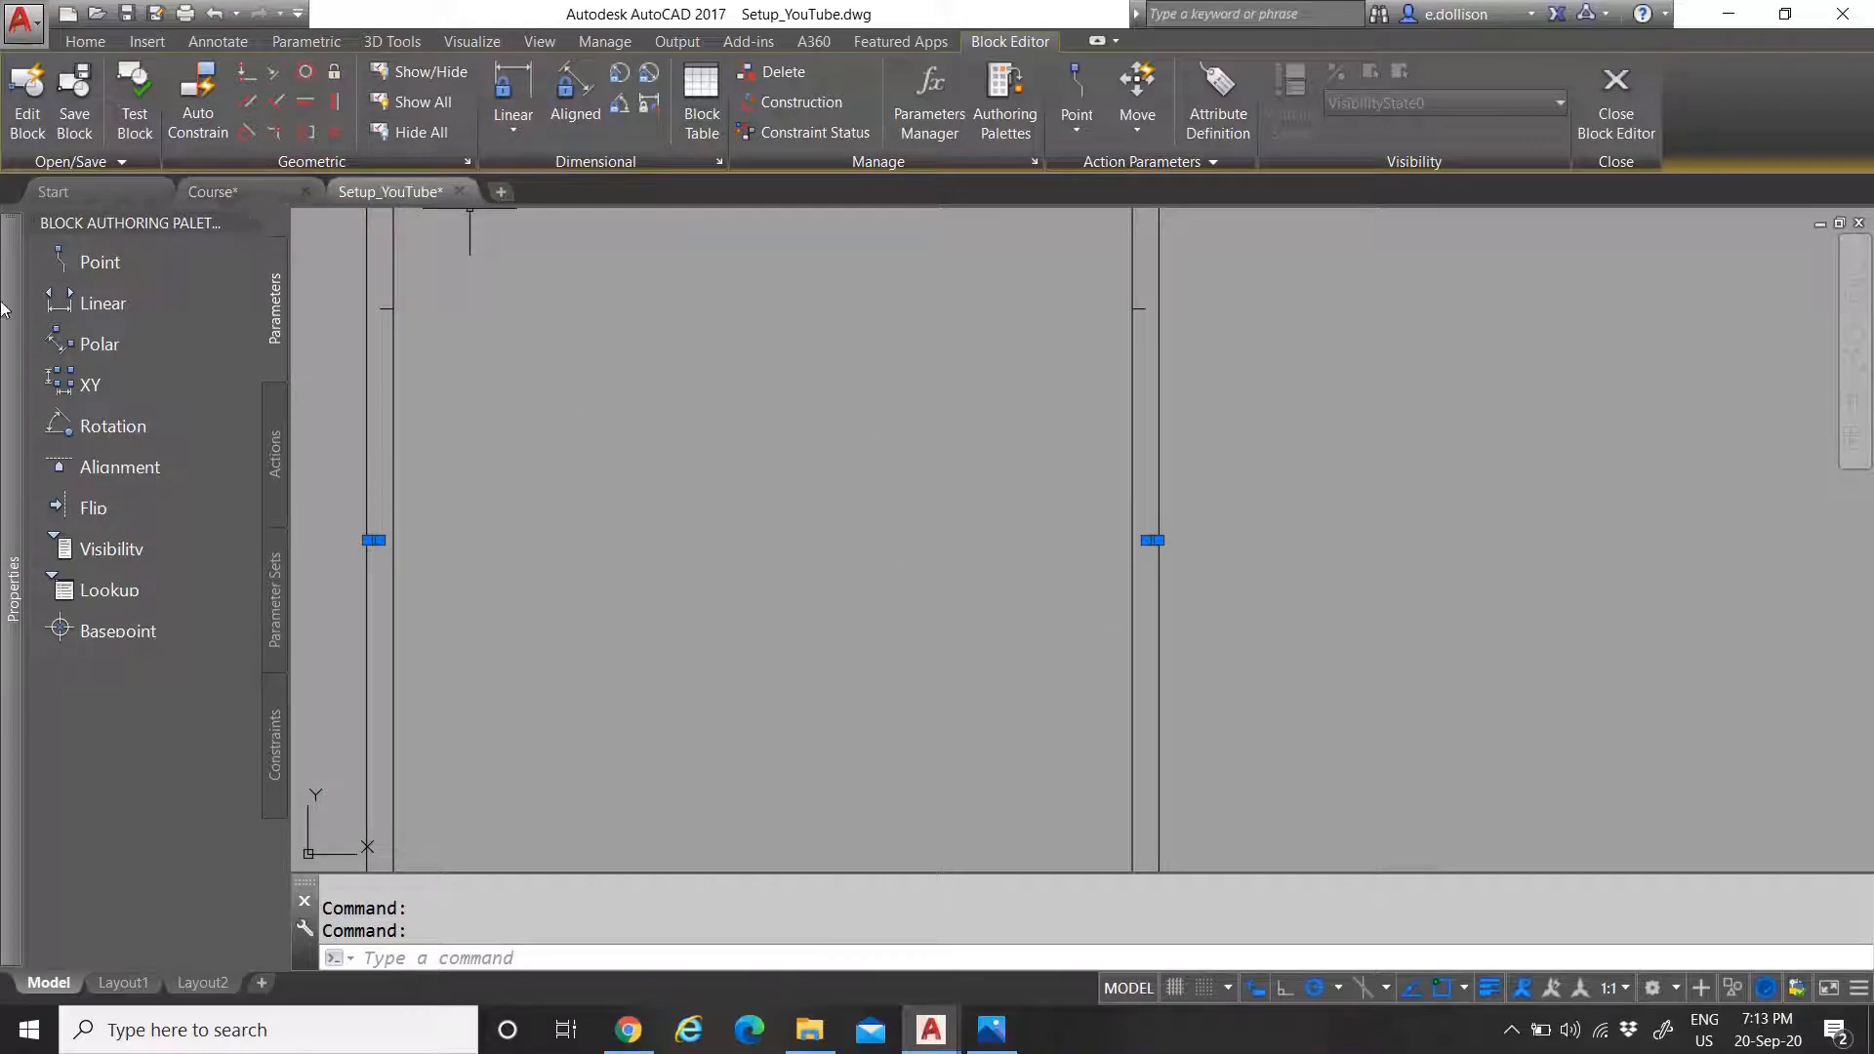
pyautogui.moveTo(6, 310)
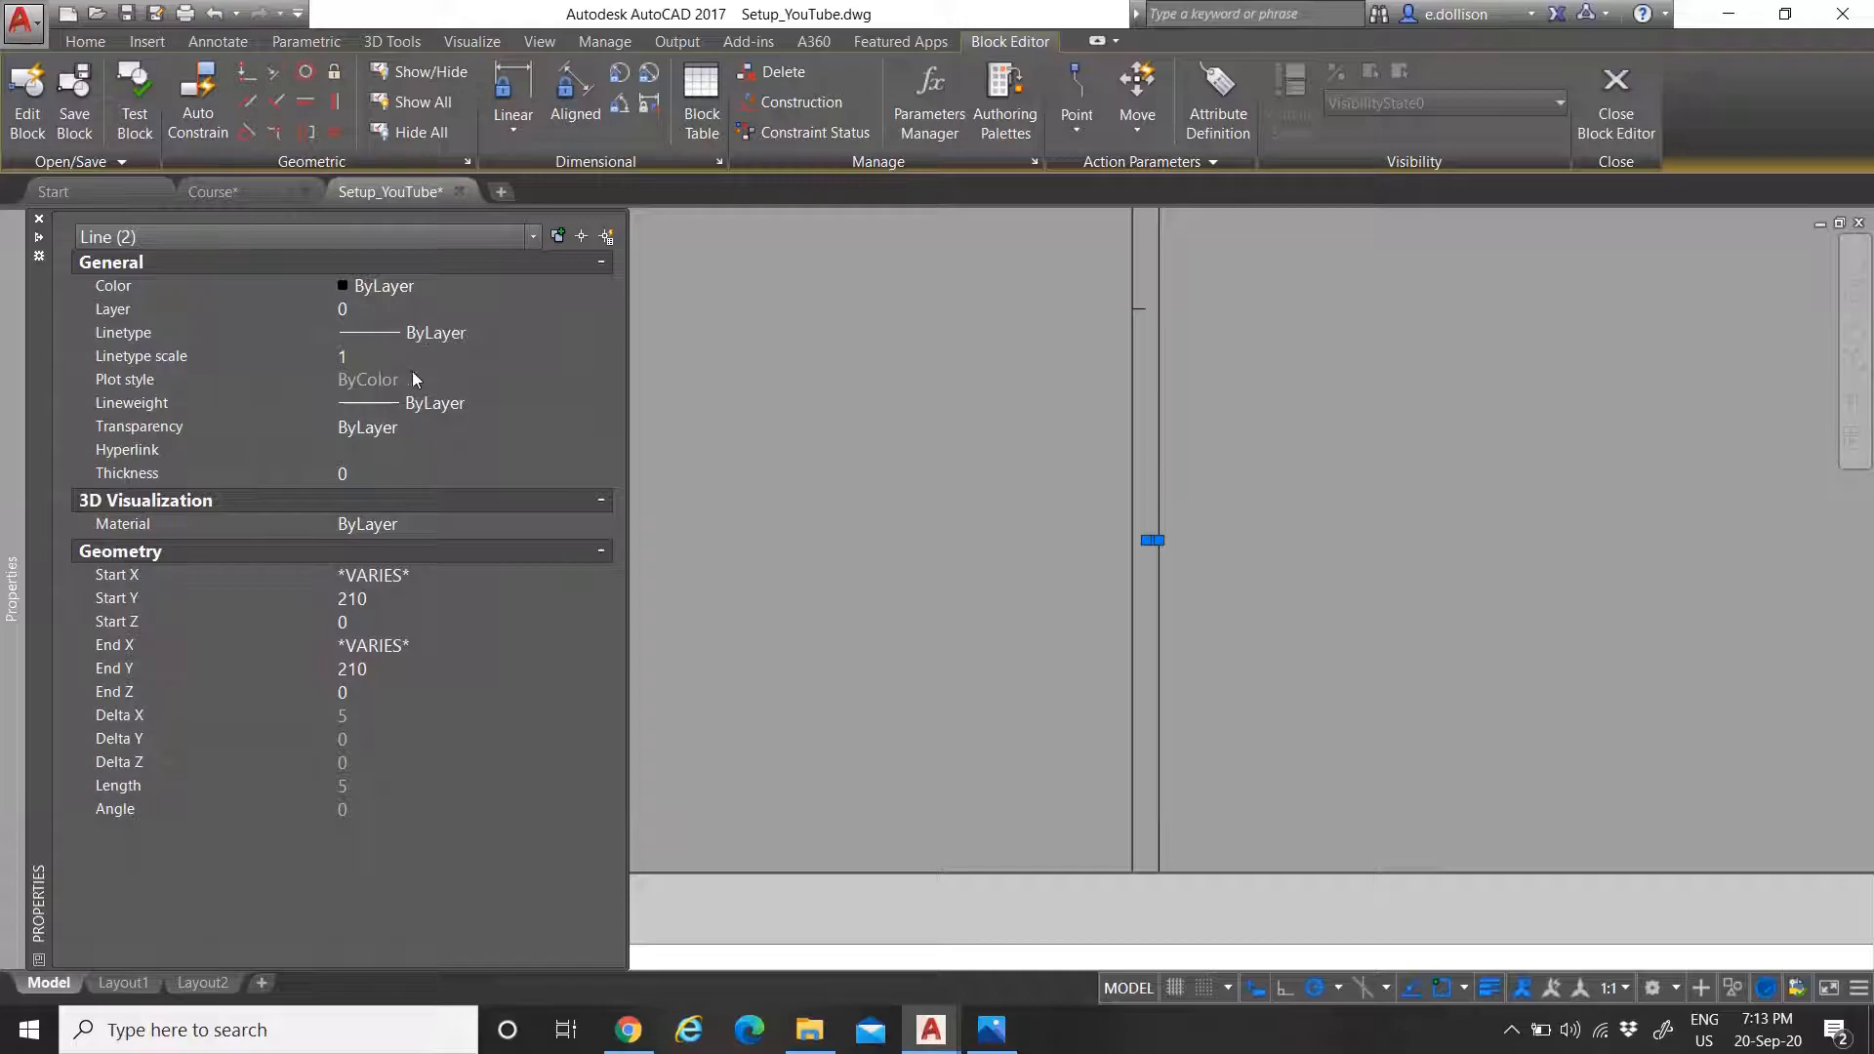
pyautogui.click(429, 401)
pyautogui.click(444, 404)
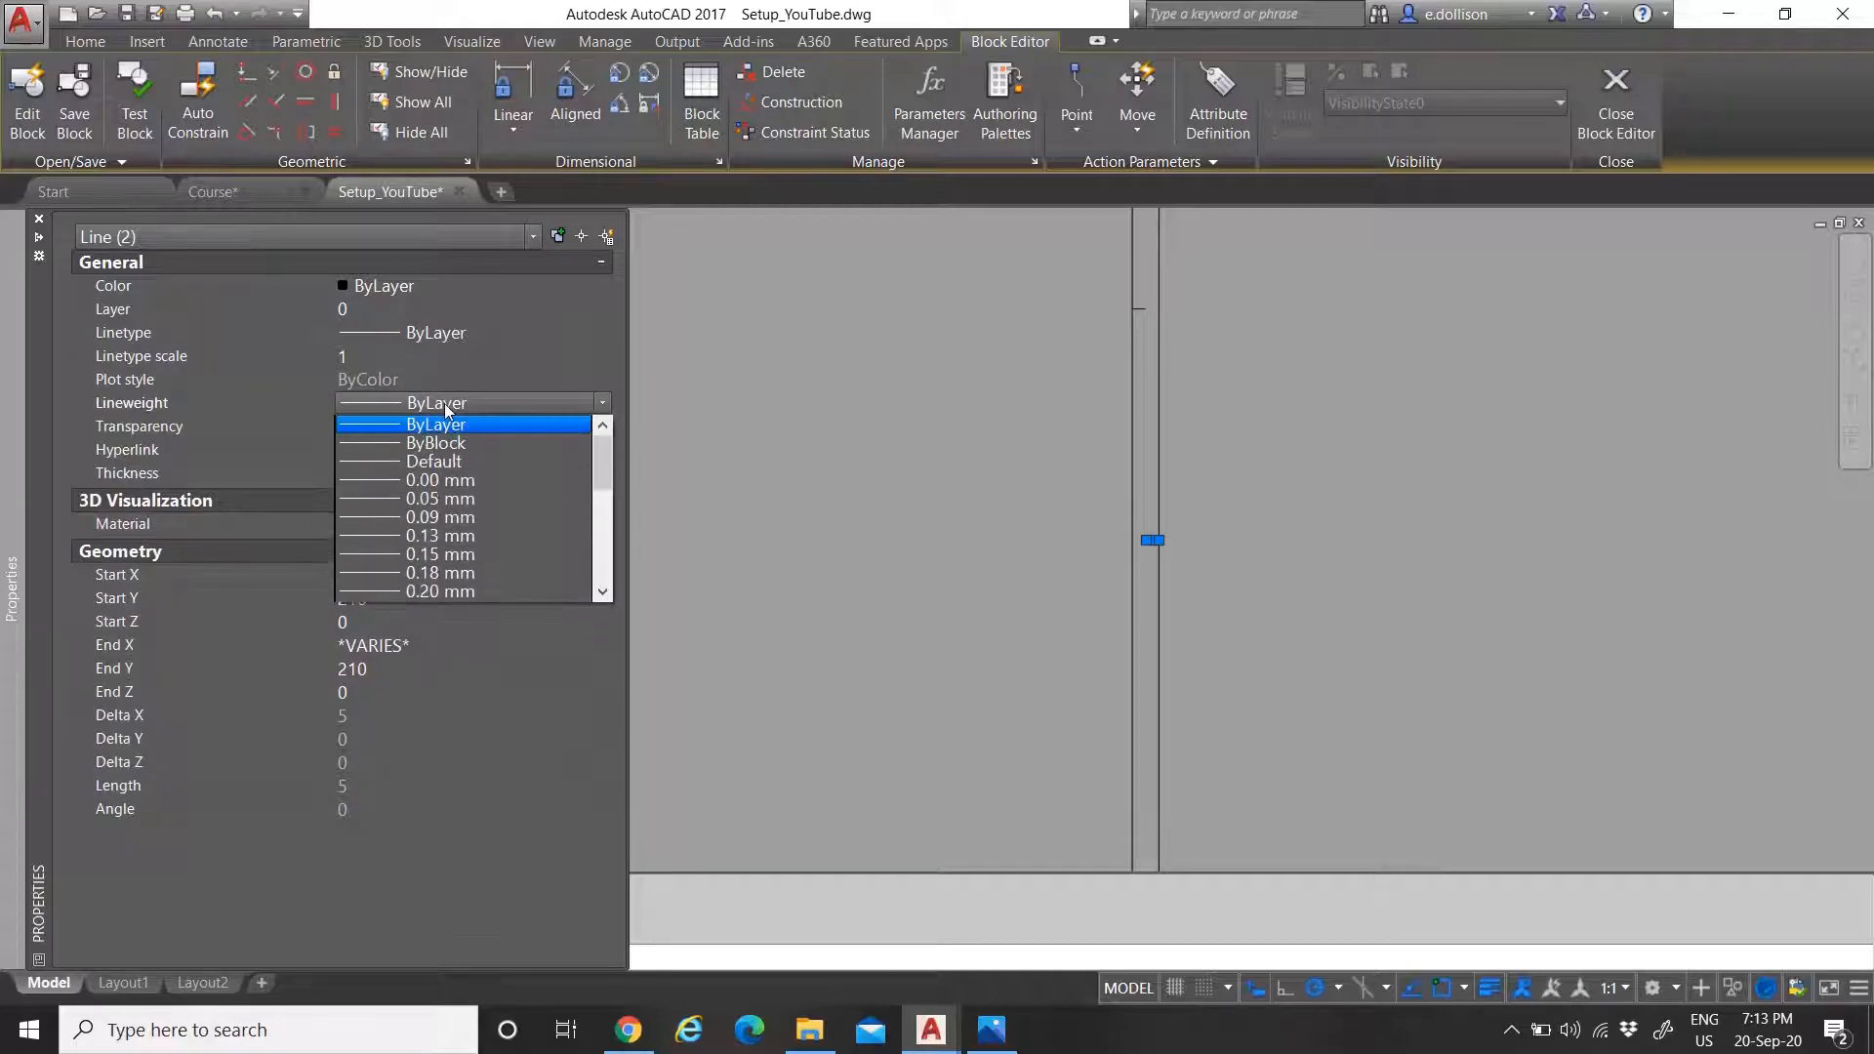
pyautogui.click(459, 480)
pyautogui.hotkey('ctrl', '1')
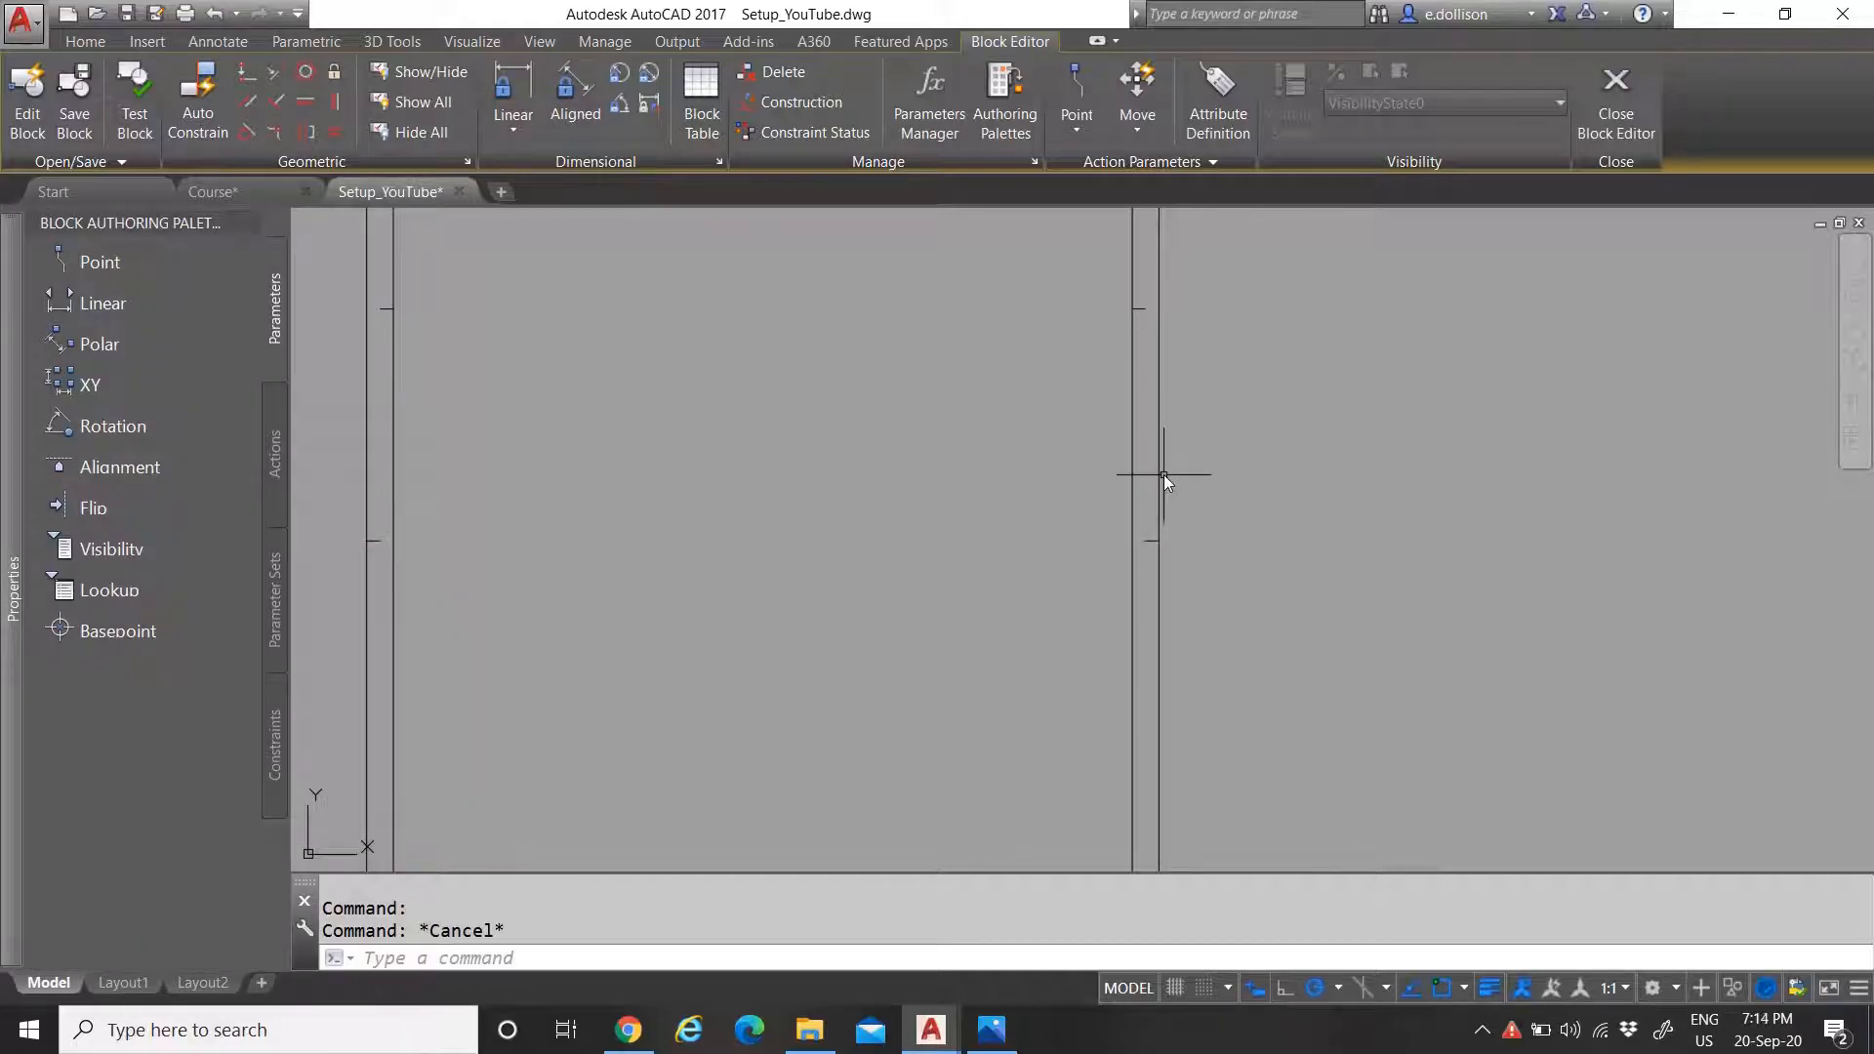
# Select the four fold marks touching the inner frame and check their lineweight property
pyautogui.scroll(-6, 1106, 441)
pyautogui.scroll(4, 969, 406)
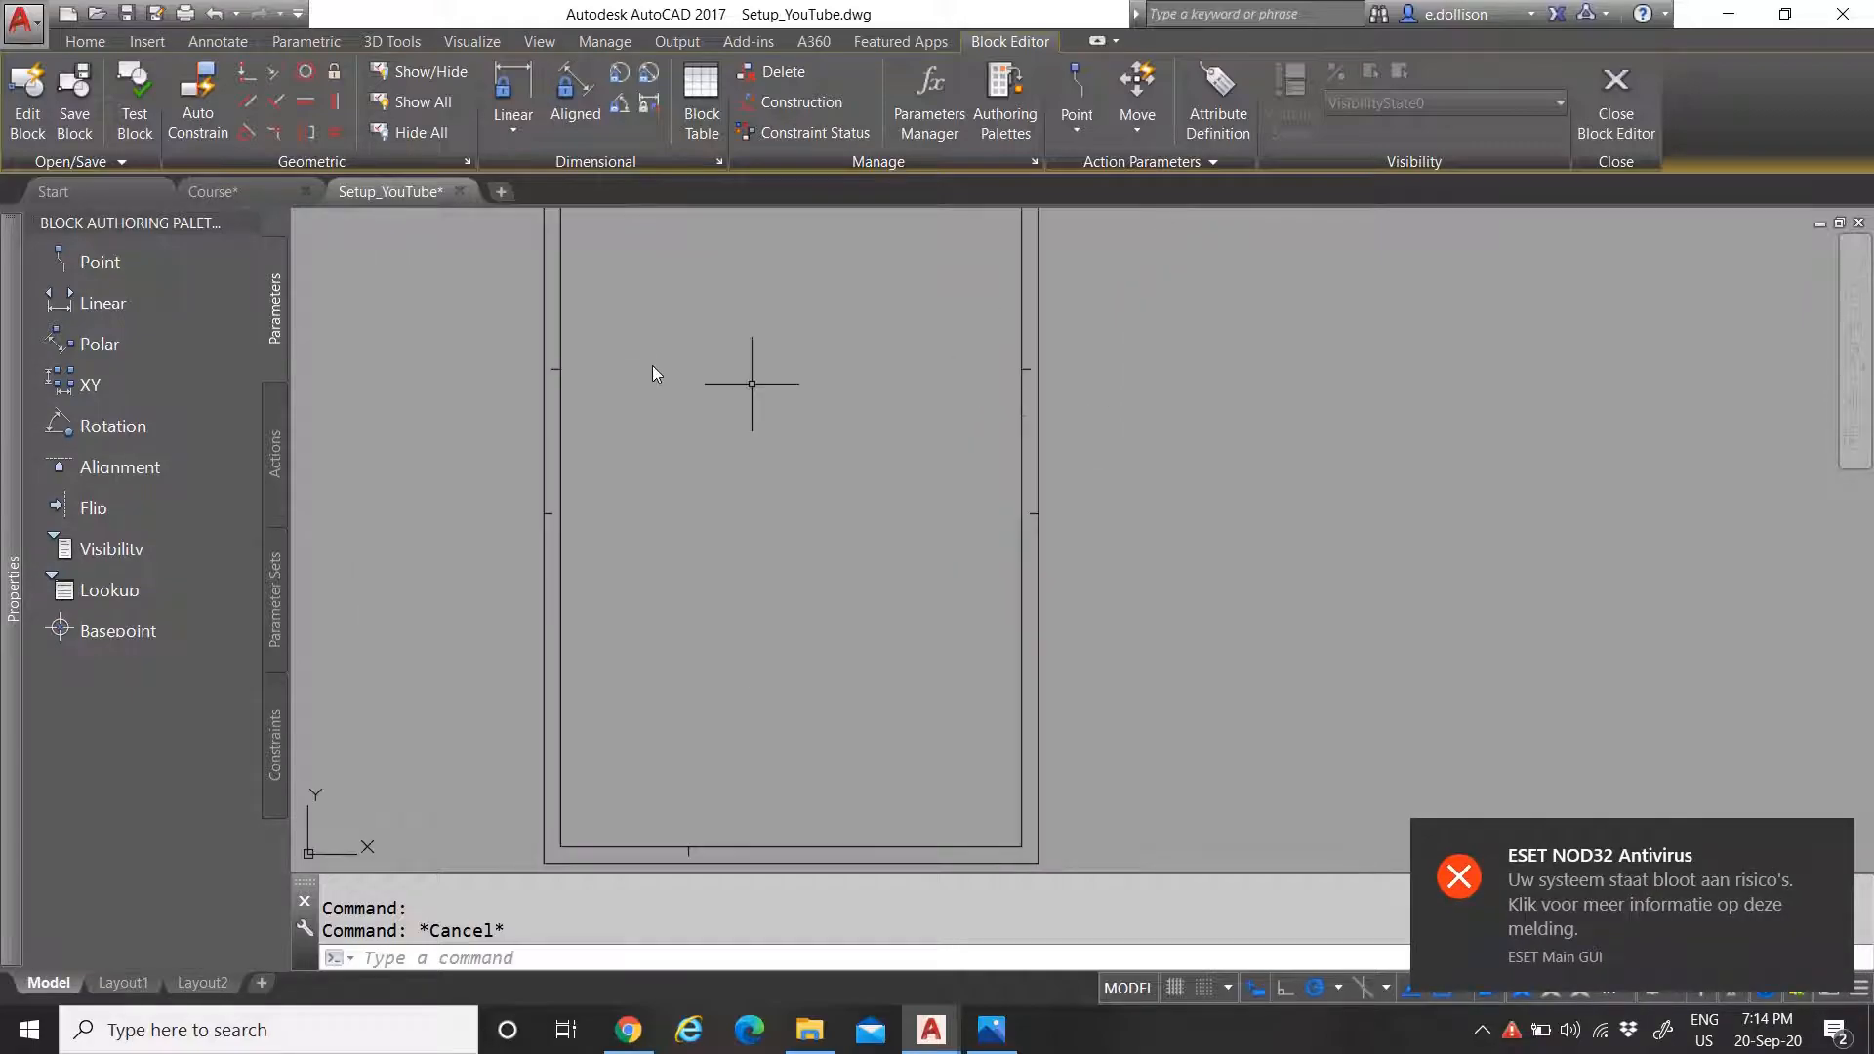
pyautogui.click(481, 335)
pyautogui.click(1107, 405)
pyautogui.scroll(-4, 790, 449)
pyautogui.scroll(3, 756, 348)
pyautogui.click(691, 288)
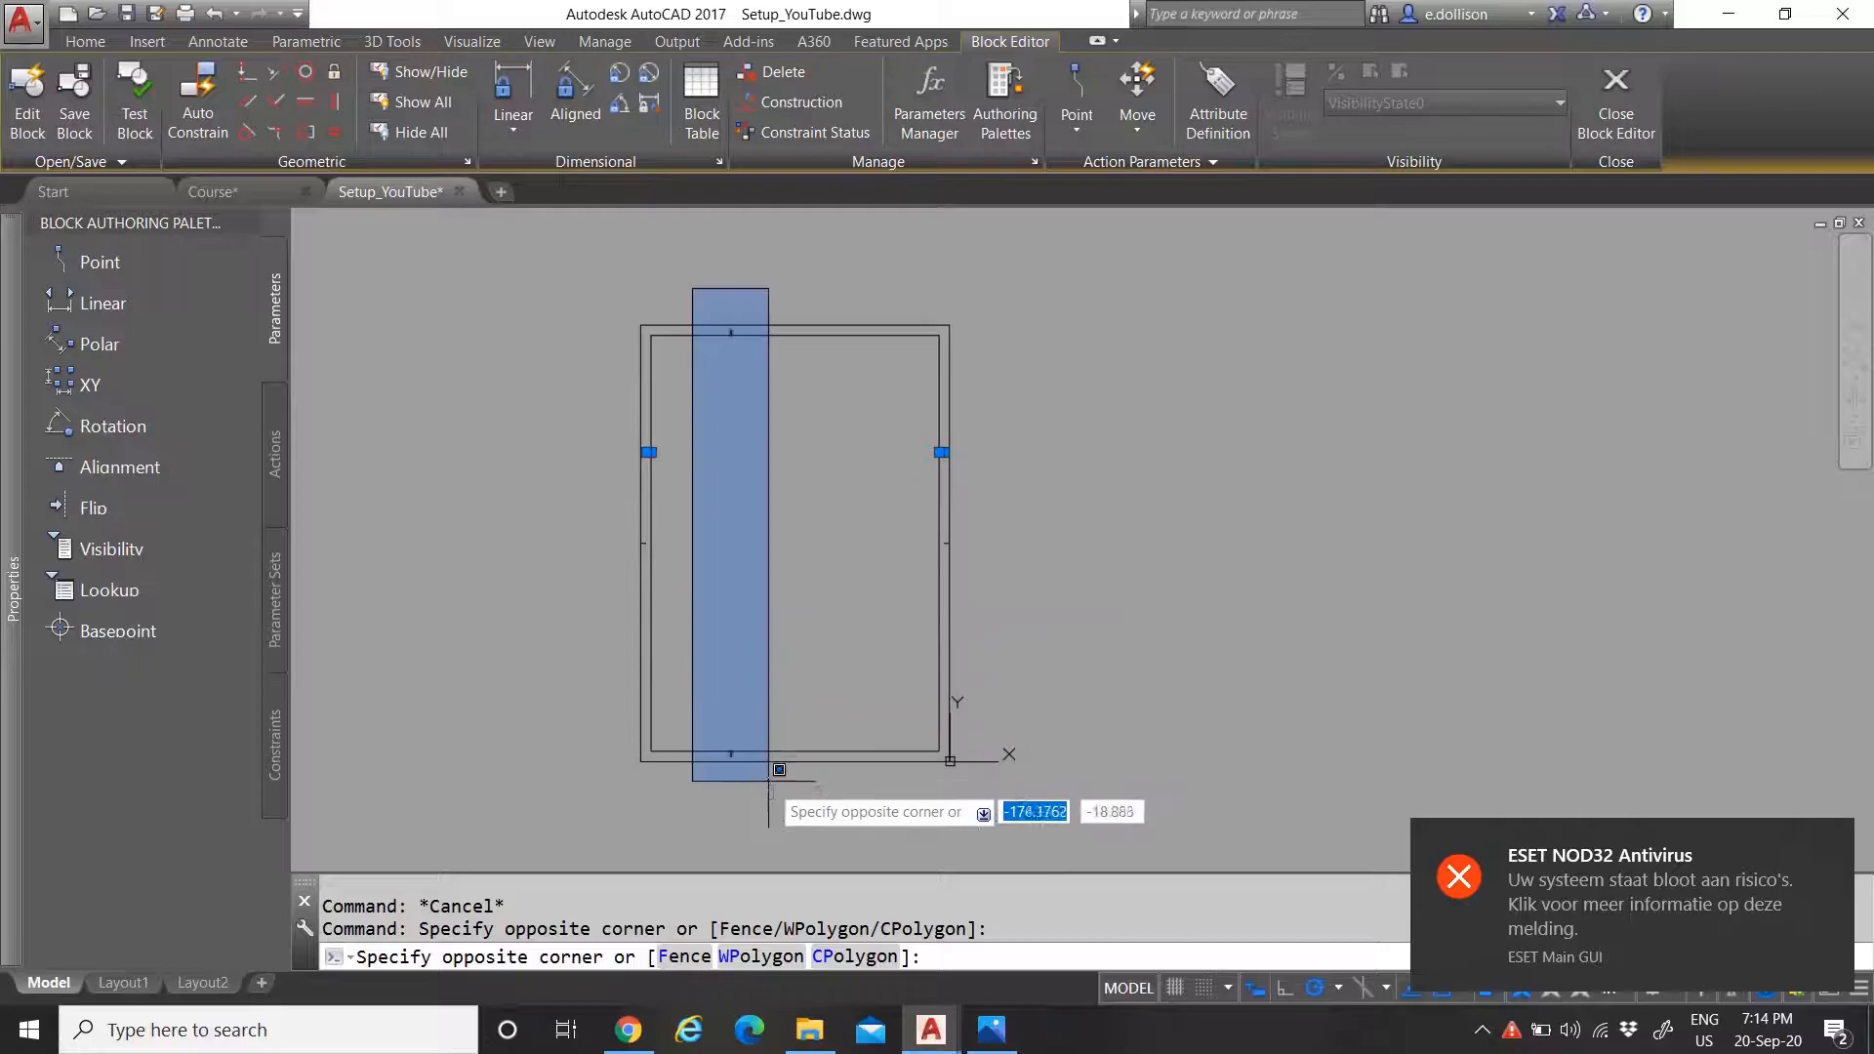
pyautogui.click(775, 758)
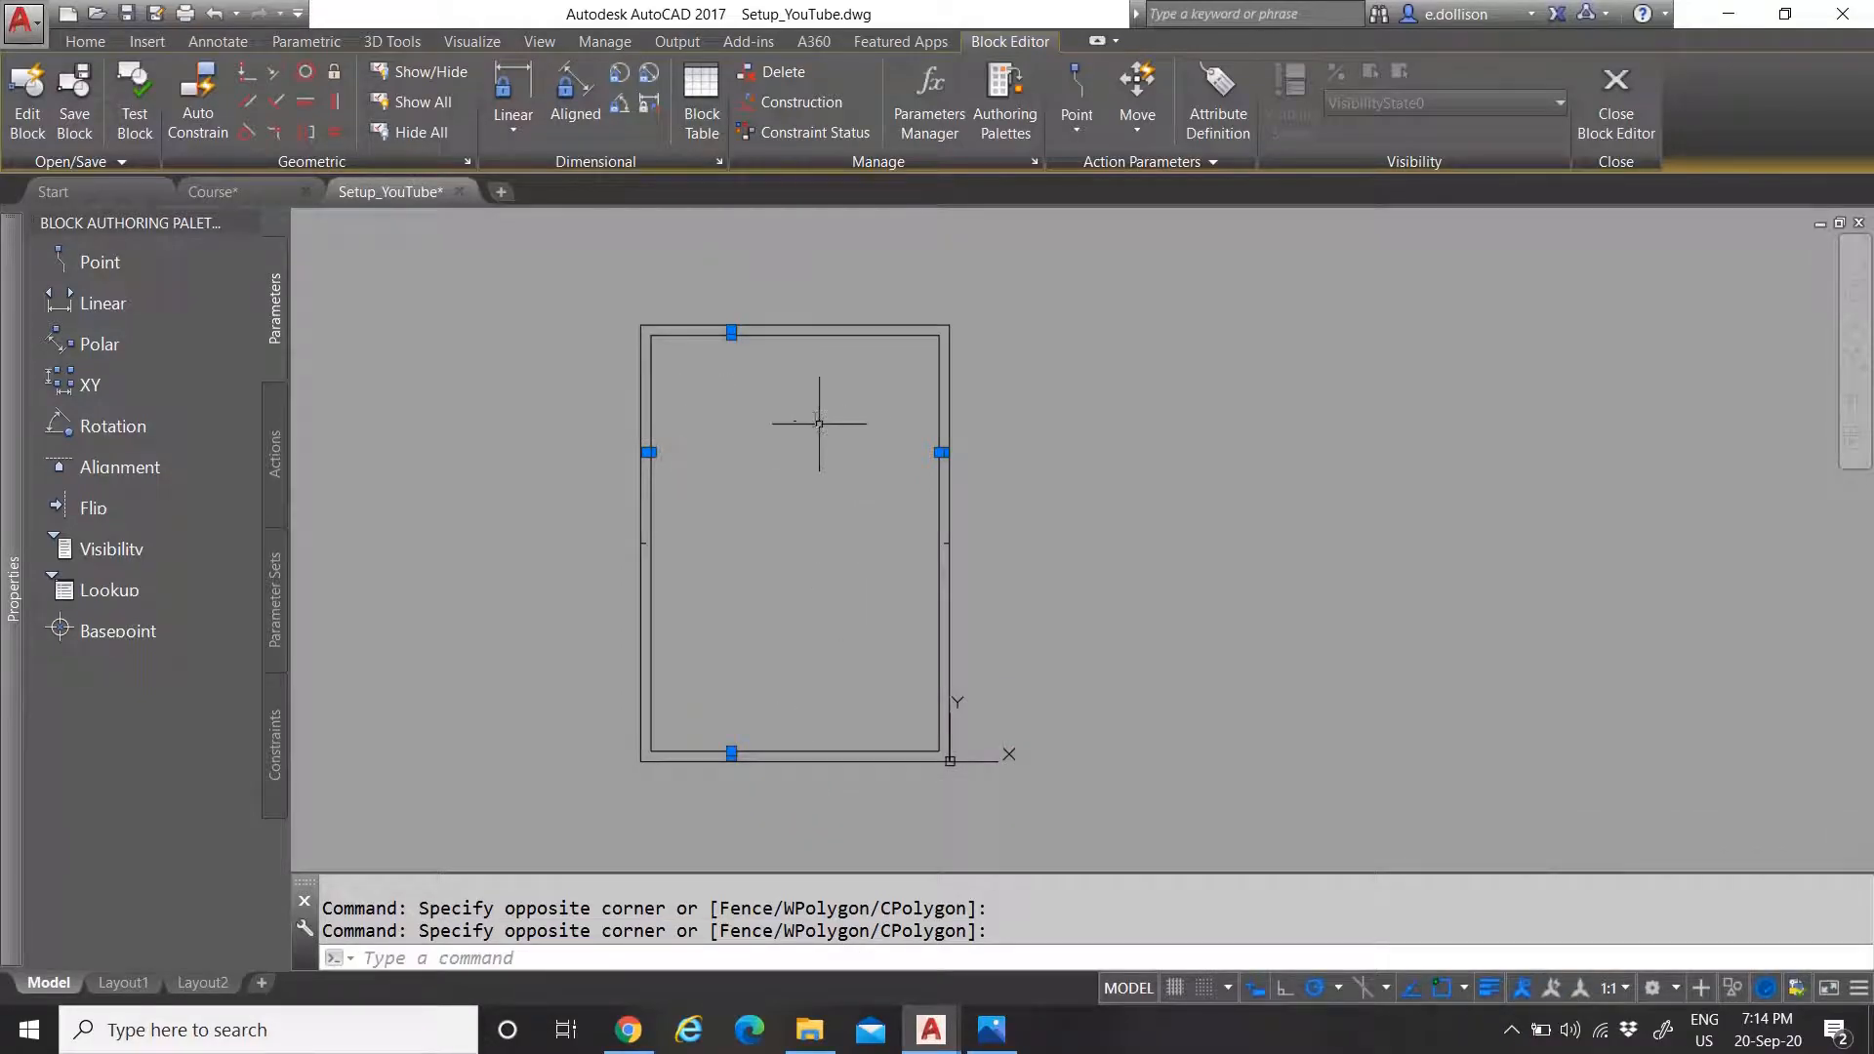
pyautogui.moveTo(3, 372)
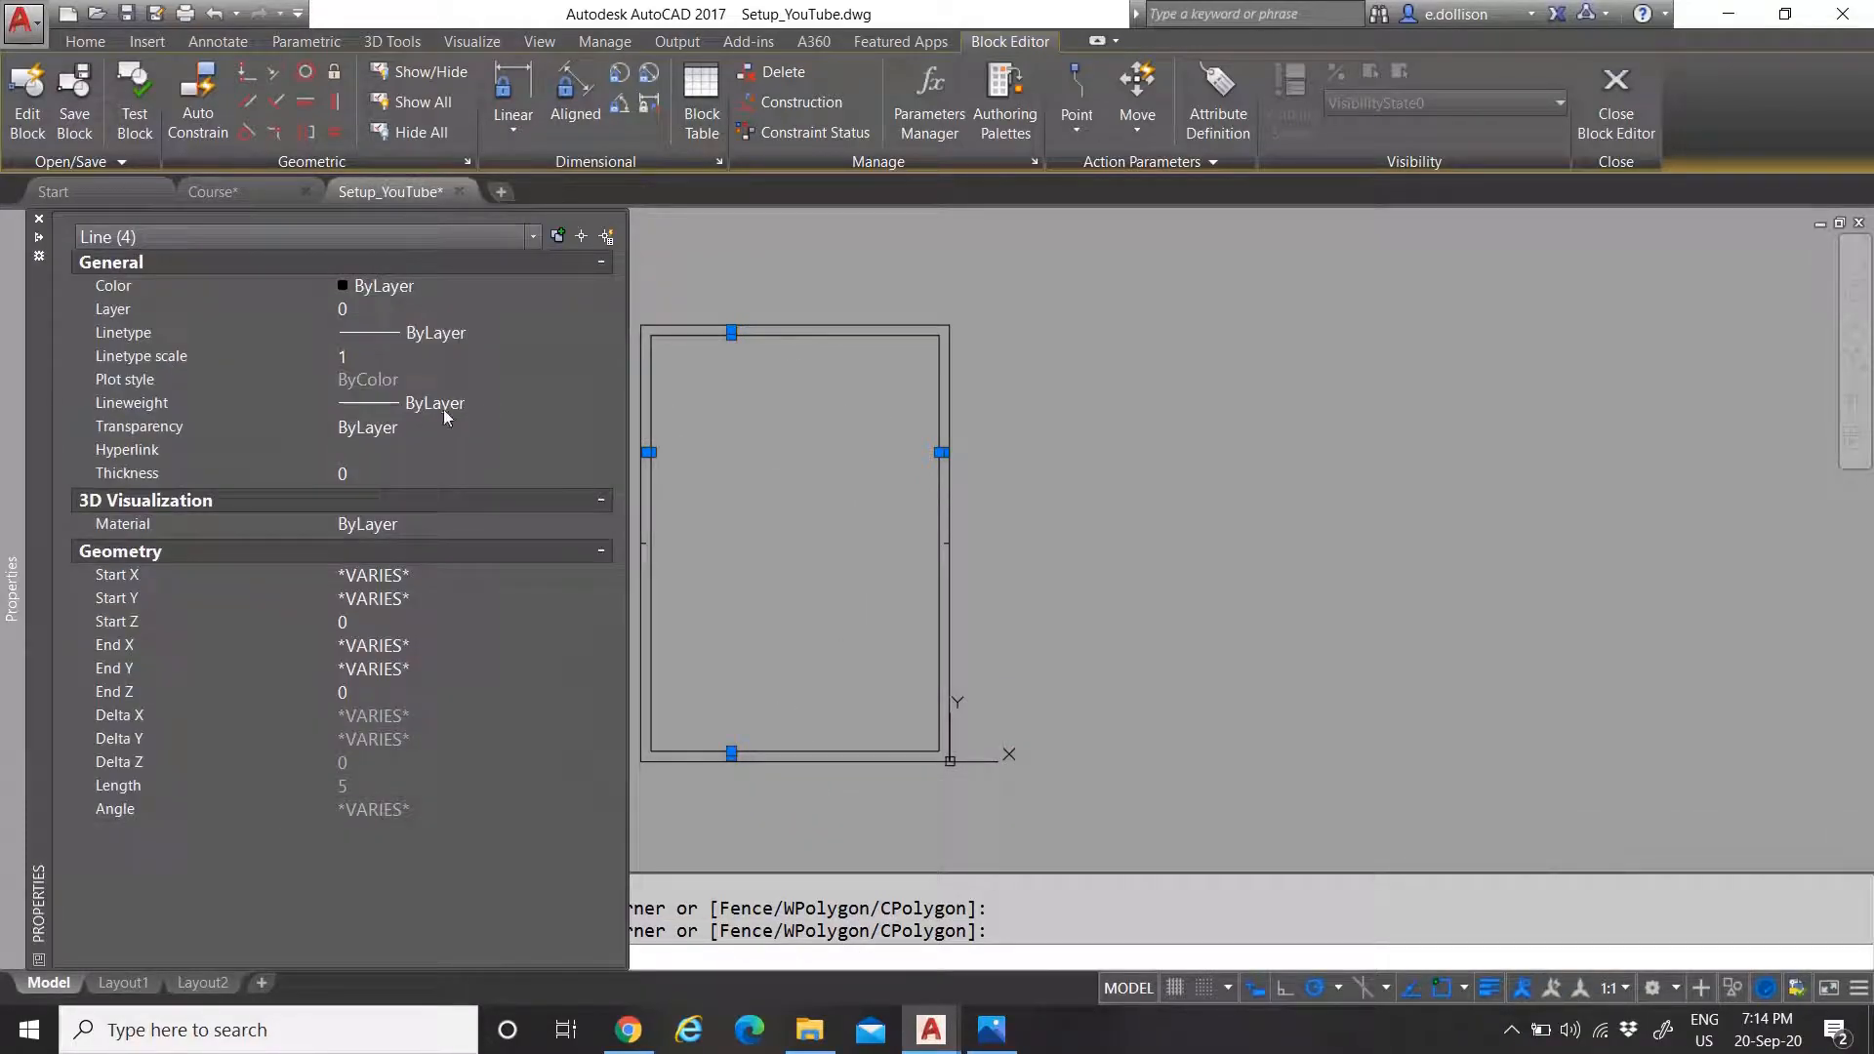
pyautogui.press('Escape')
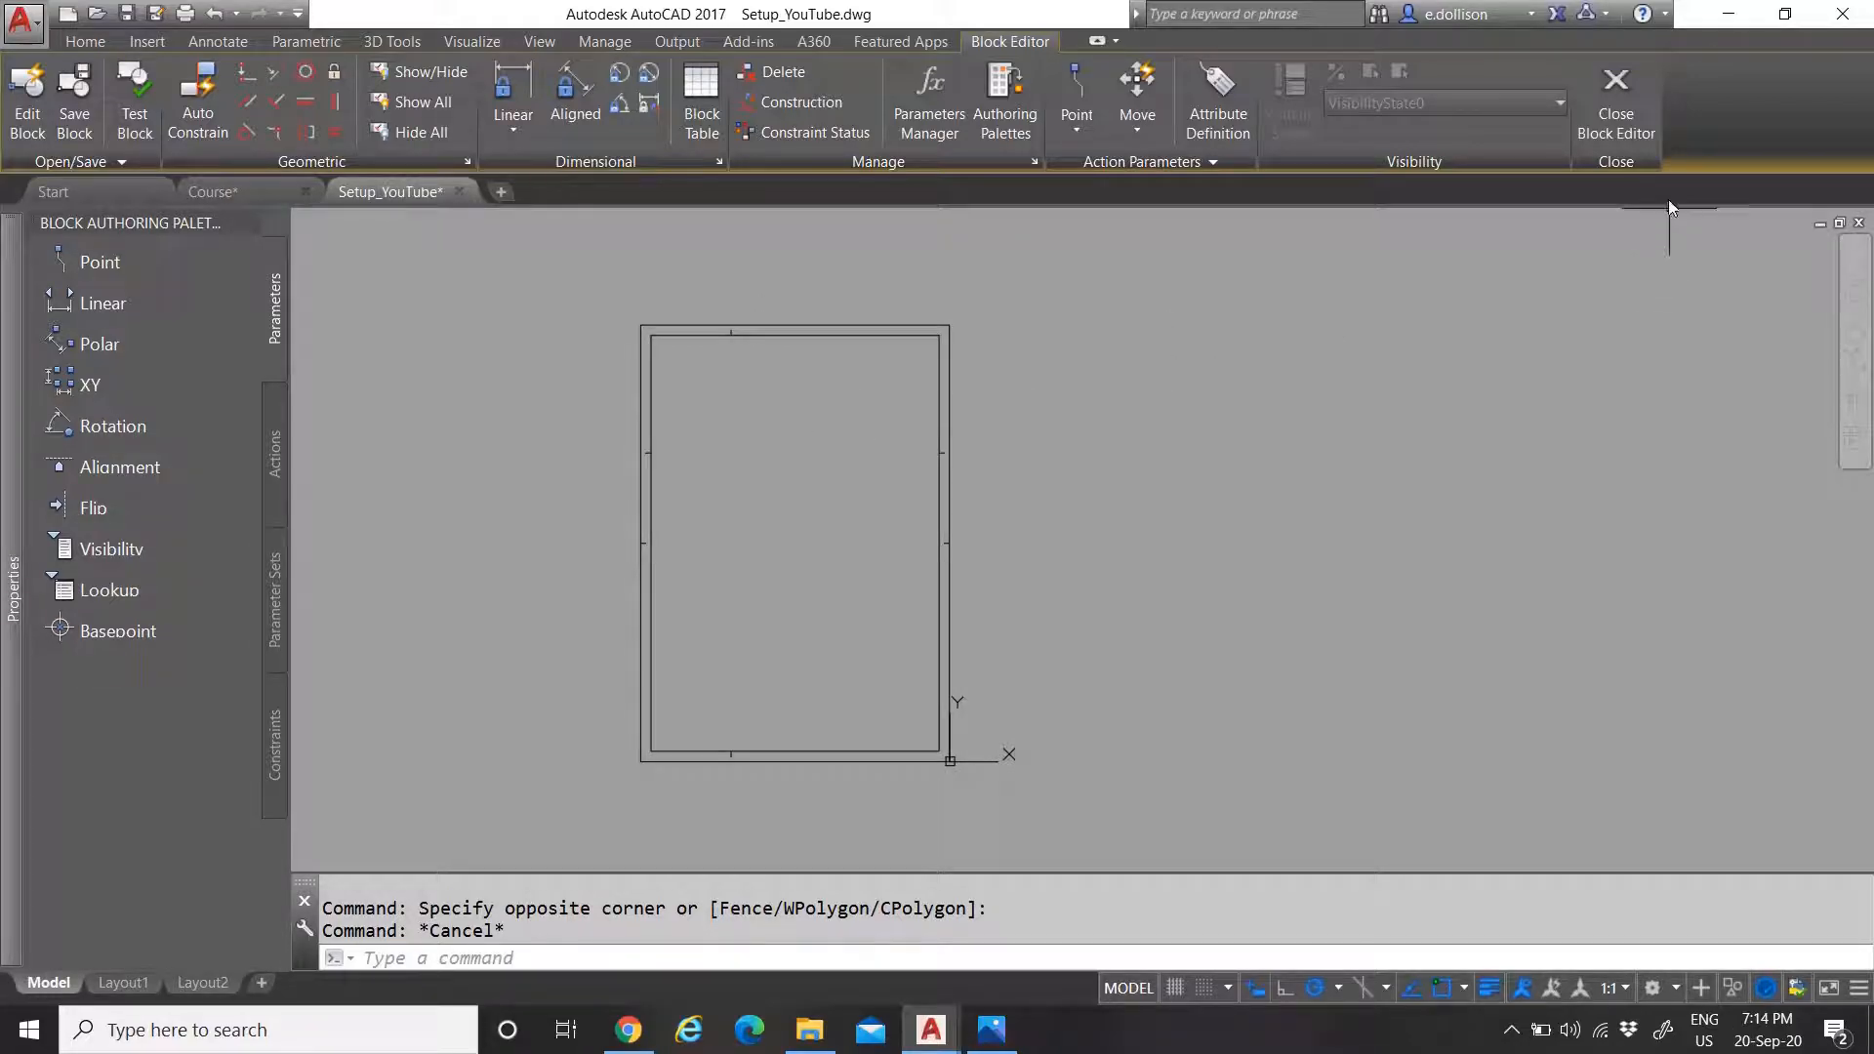
# Close the block editor and save the changes to Border_A3
pyautogui.click(1625, 117)
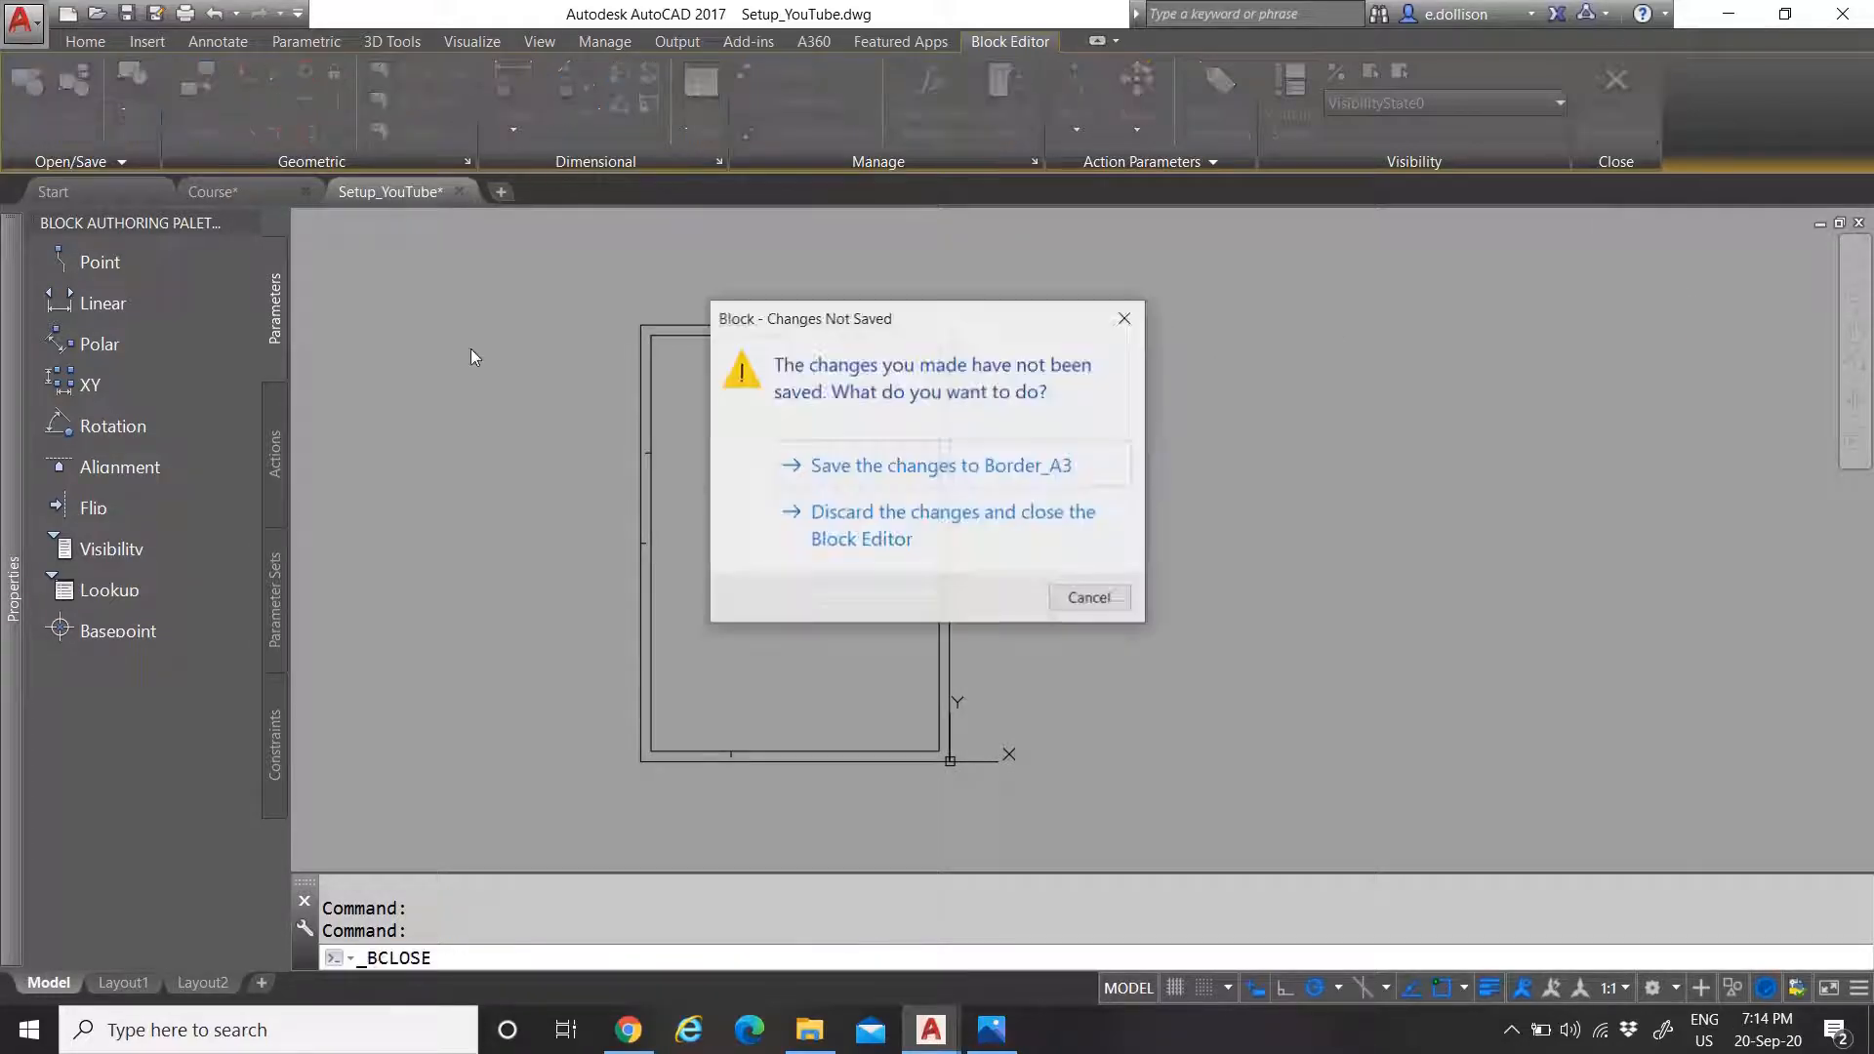
pyautogui.click(885, 470)
# Examine the fold marks and line thicknesses on the updated A3 border in the drawing
pyautogui.scroll(4, 644, 327)
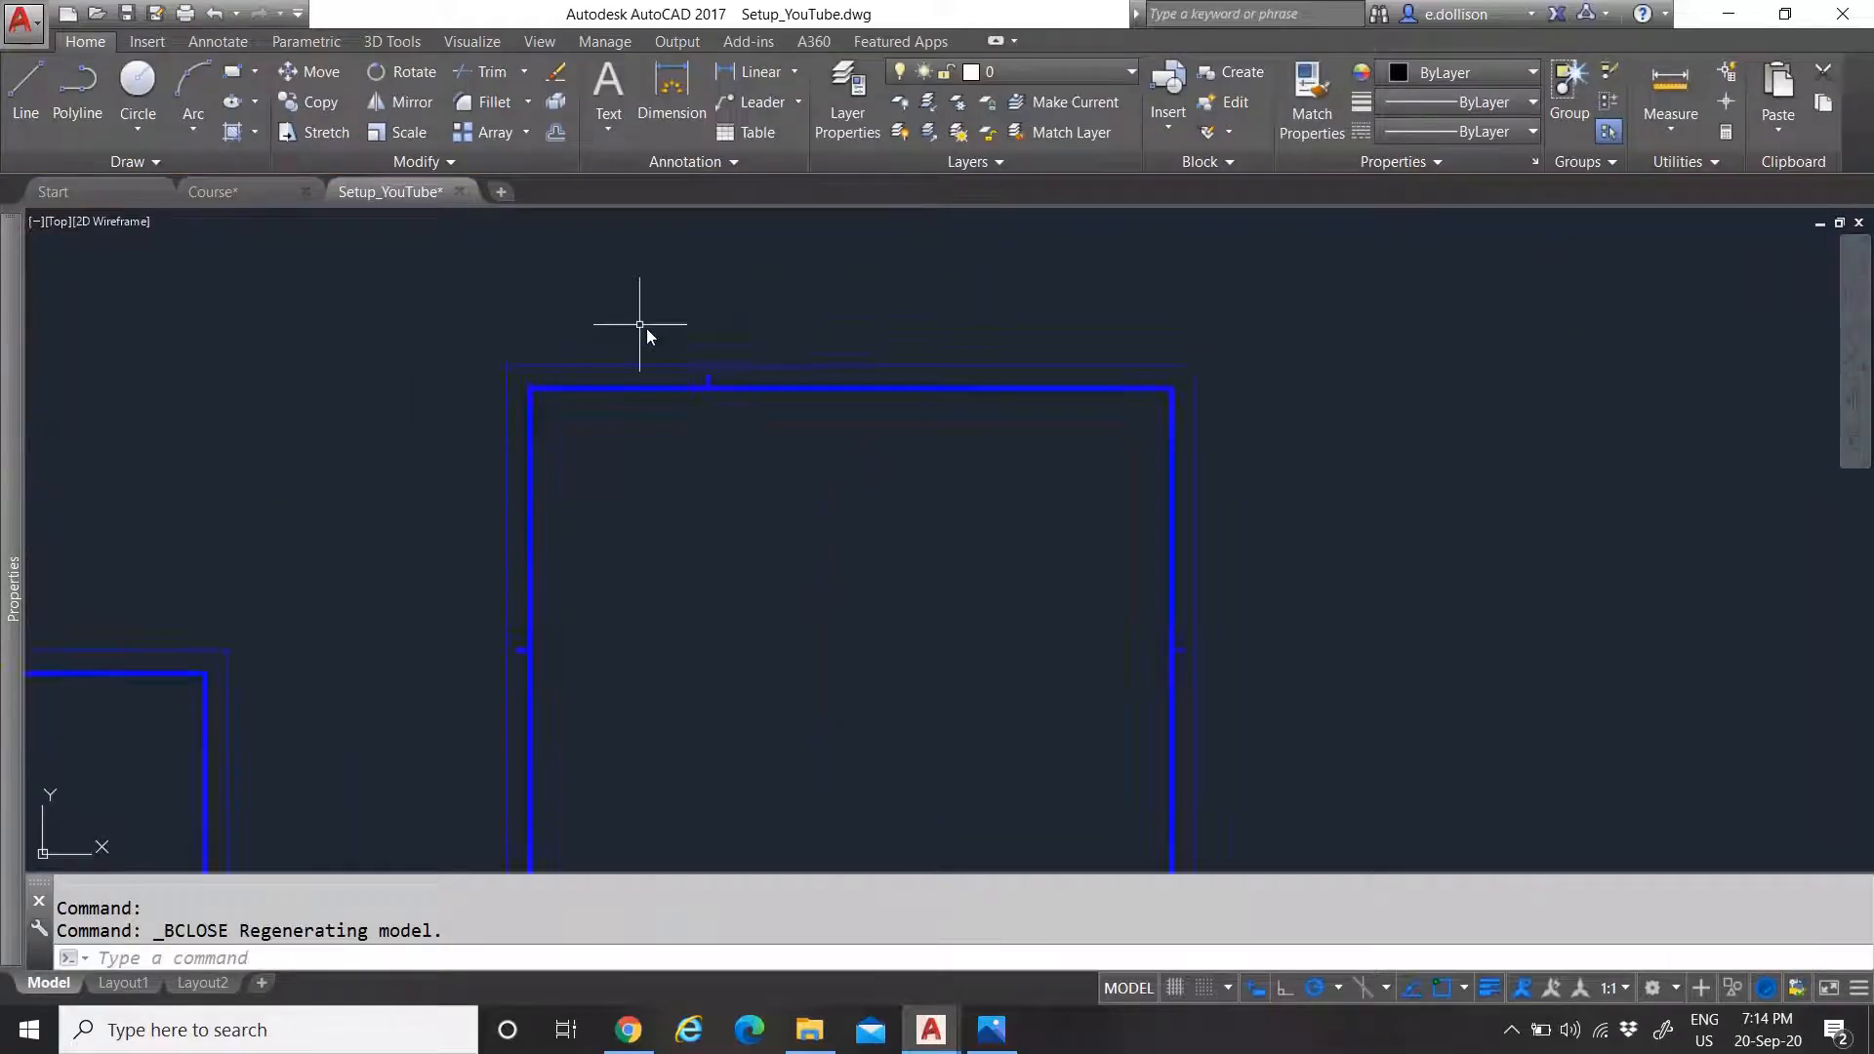
pyautogui.scroll(5, 615, 506)
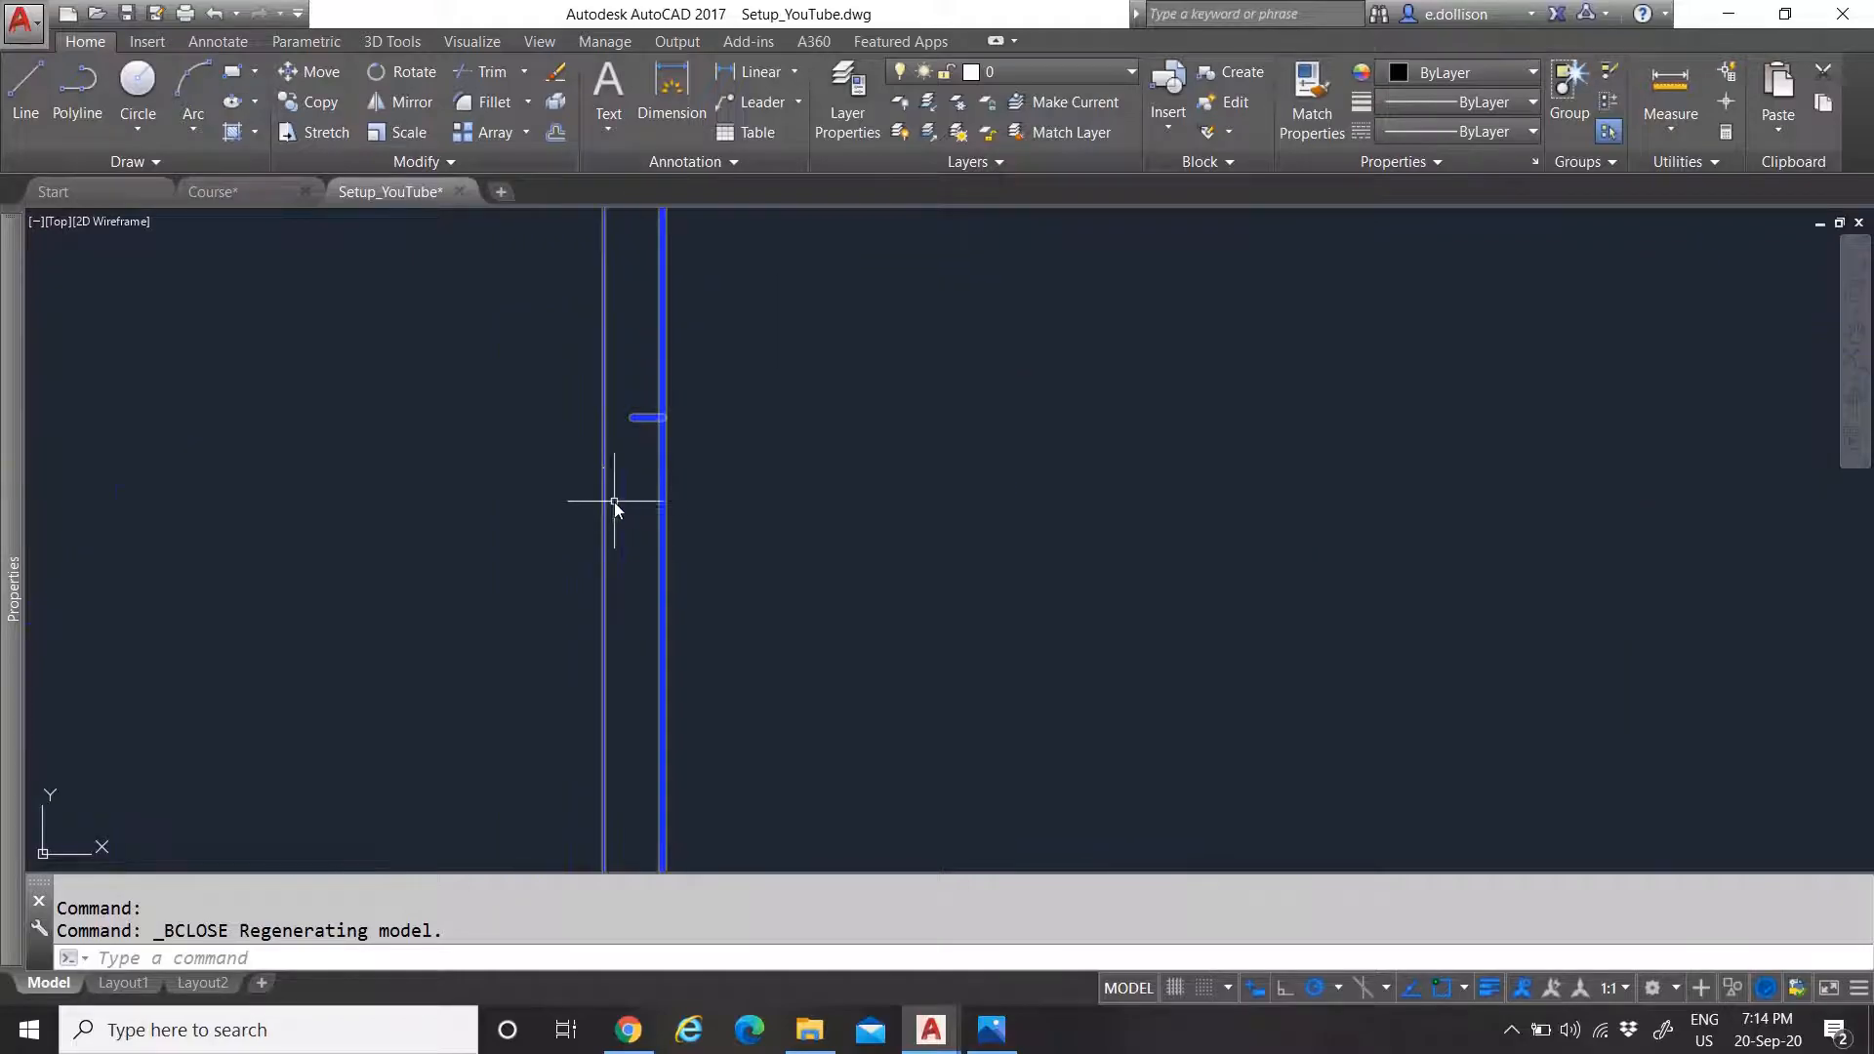
pyautogui.scroll(-5, 719, 395)
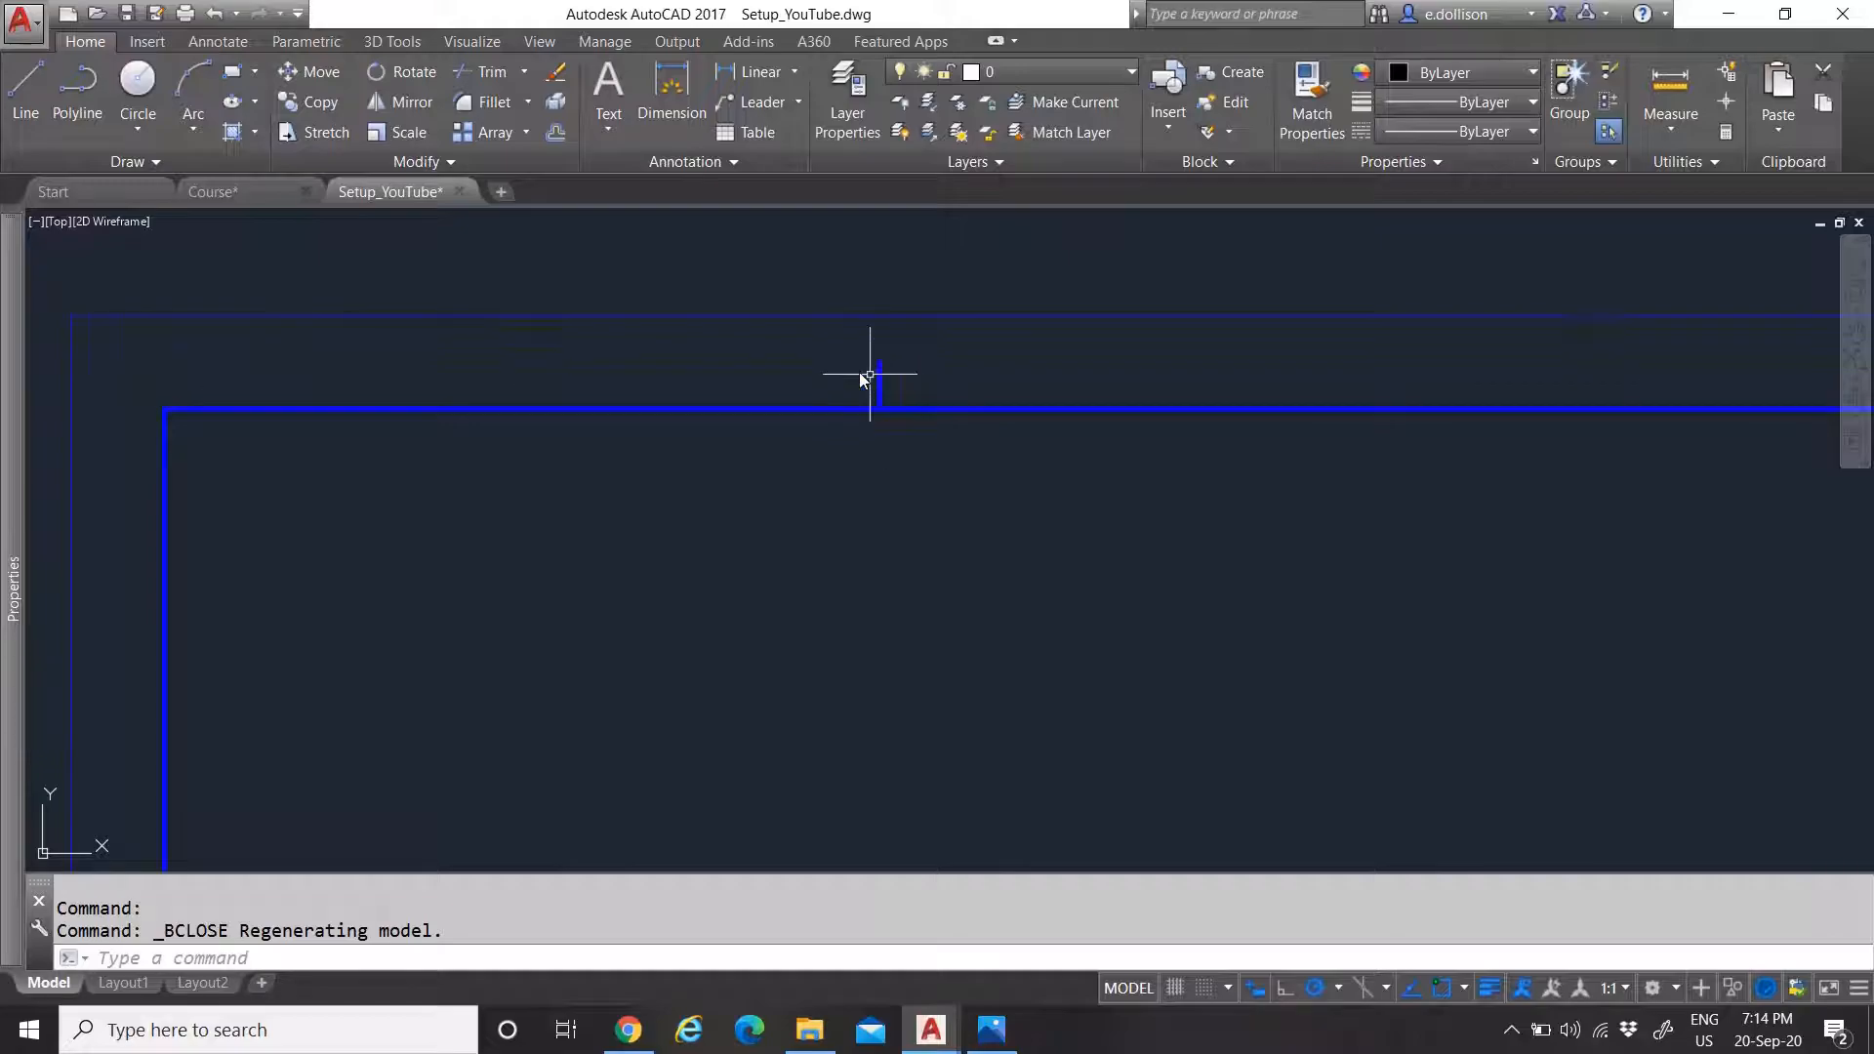
pyautogui.scroll(-5, 786, 447)
pyautogui.scroll(4, 781, 468)
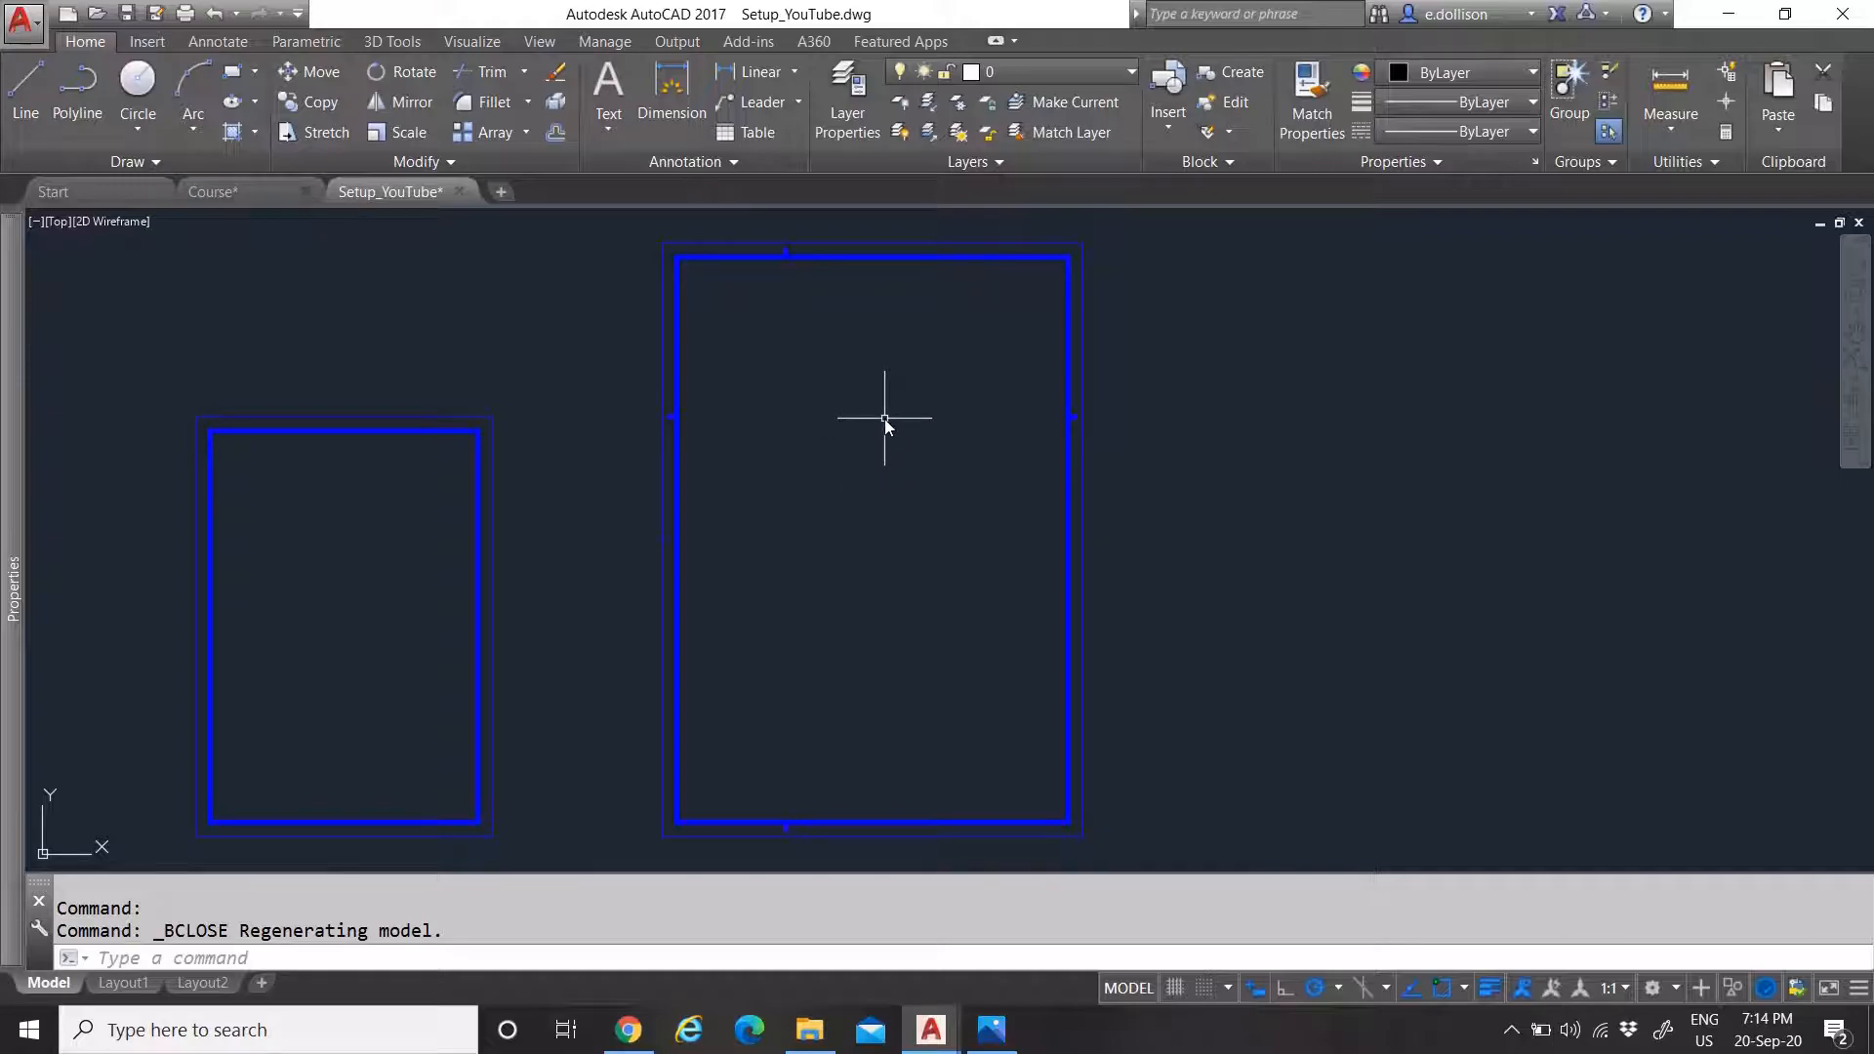
pyautogui.scroll(-4, 839, 459)
pyautogui.scroll(4, 976, 453)
pyautogui.scroll(-2, 966, 458)
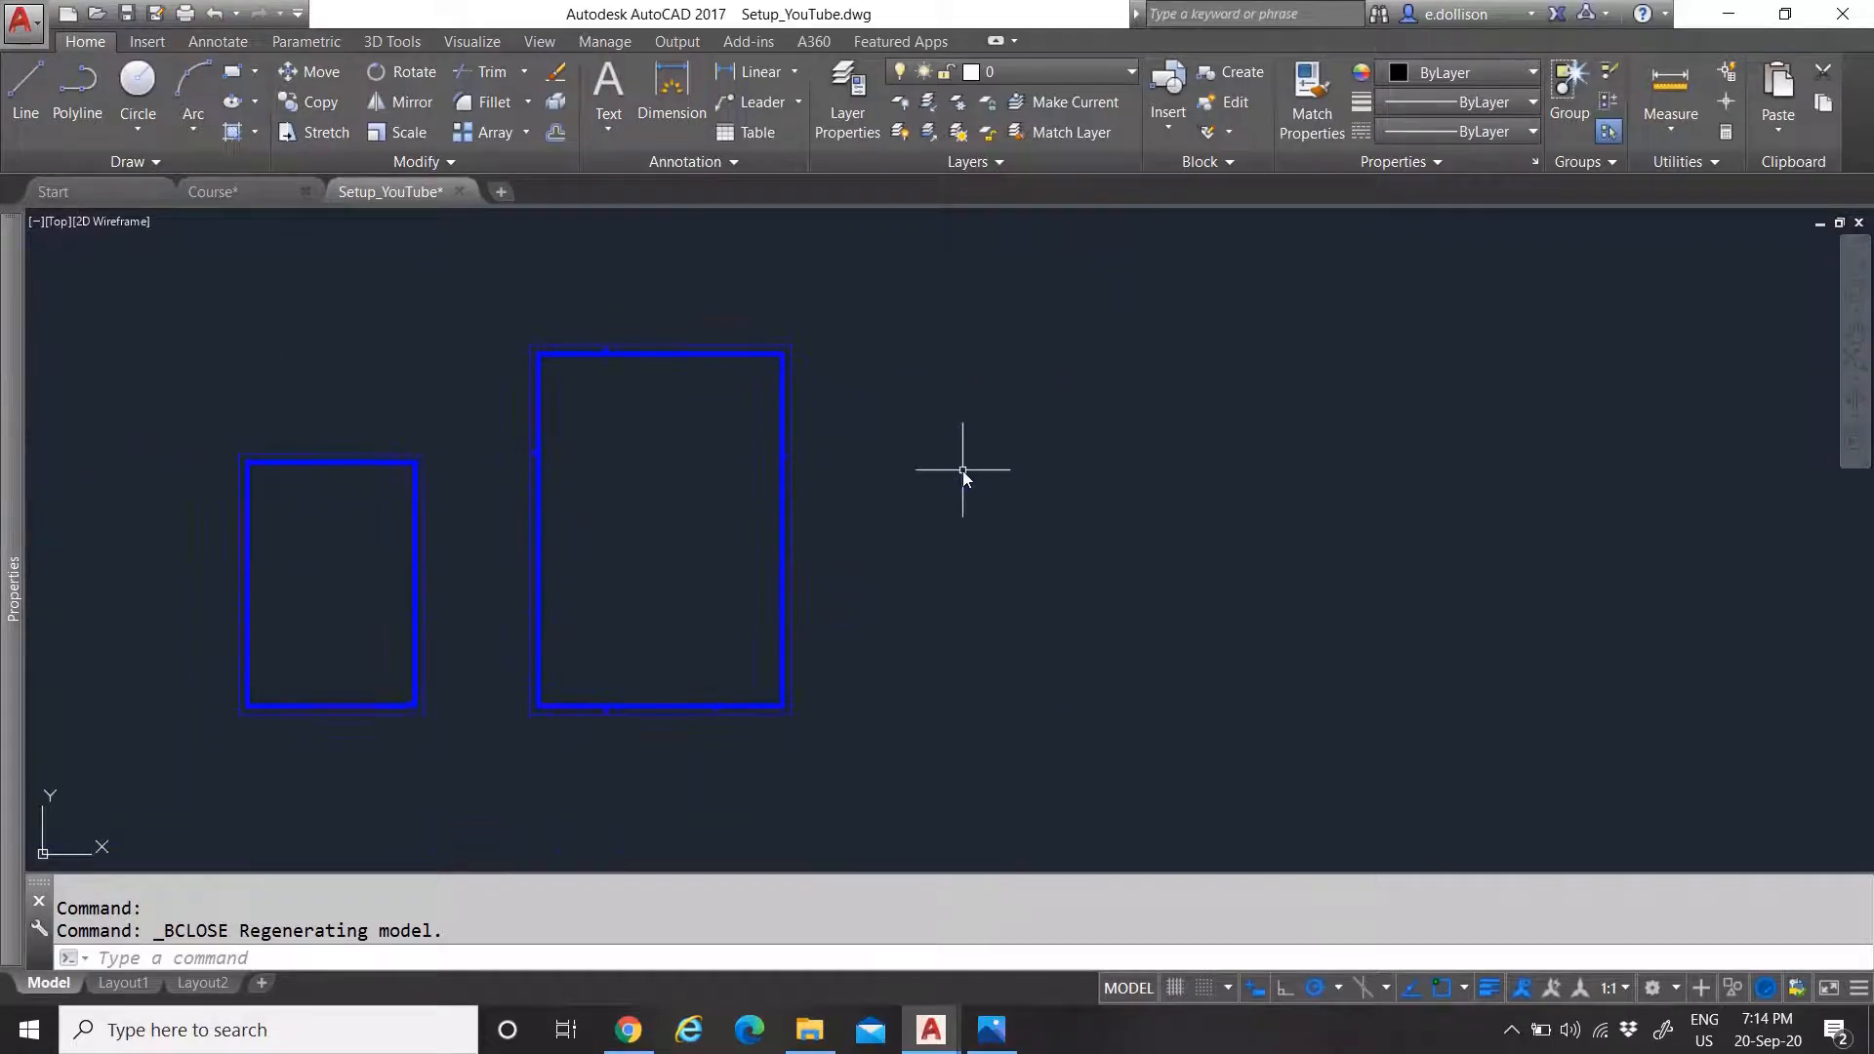
# Switch to the Course drawing and check the width and height of the A2 sheet
pyautogui.click(233, 74)
pyautogui.press('Escape')
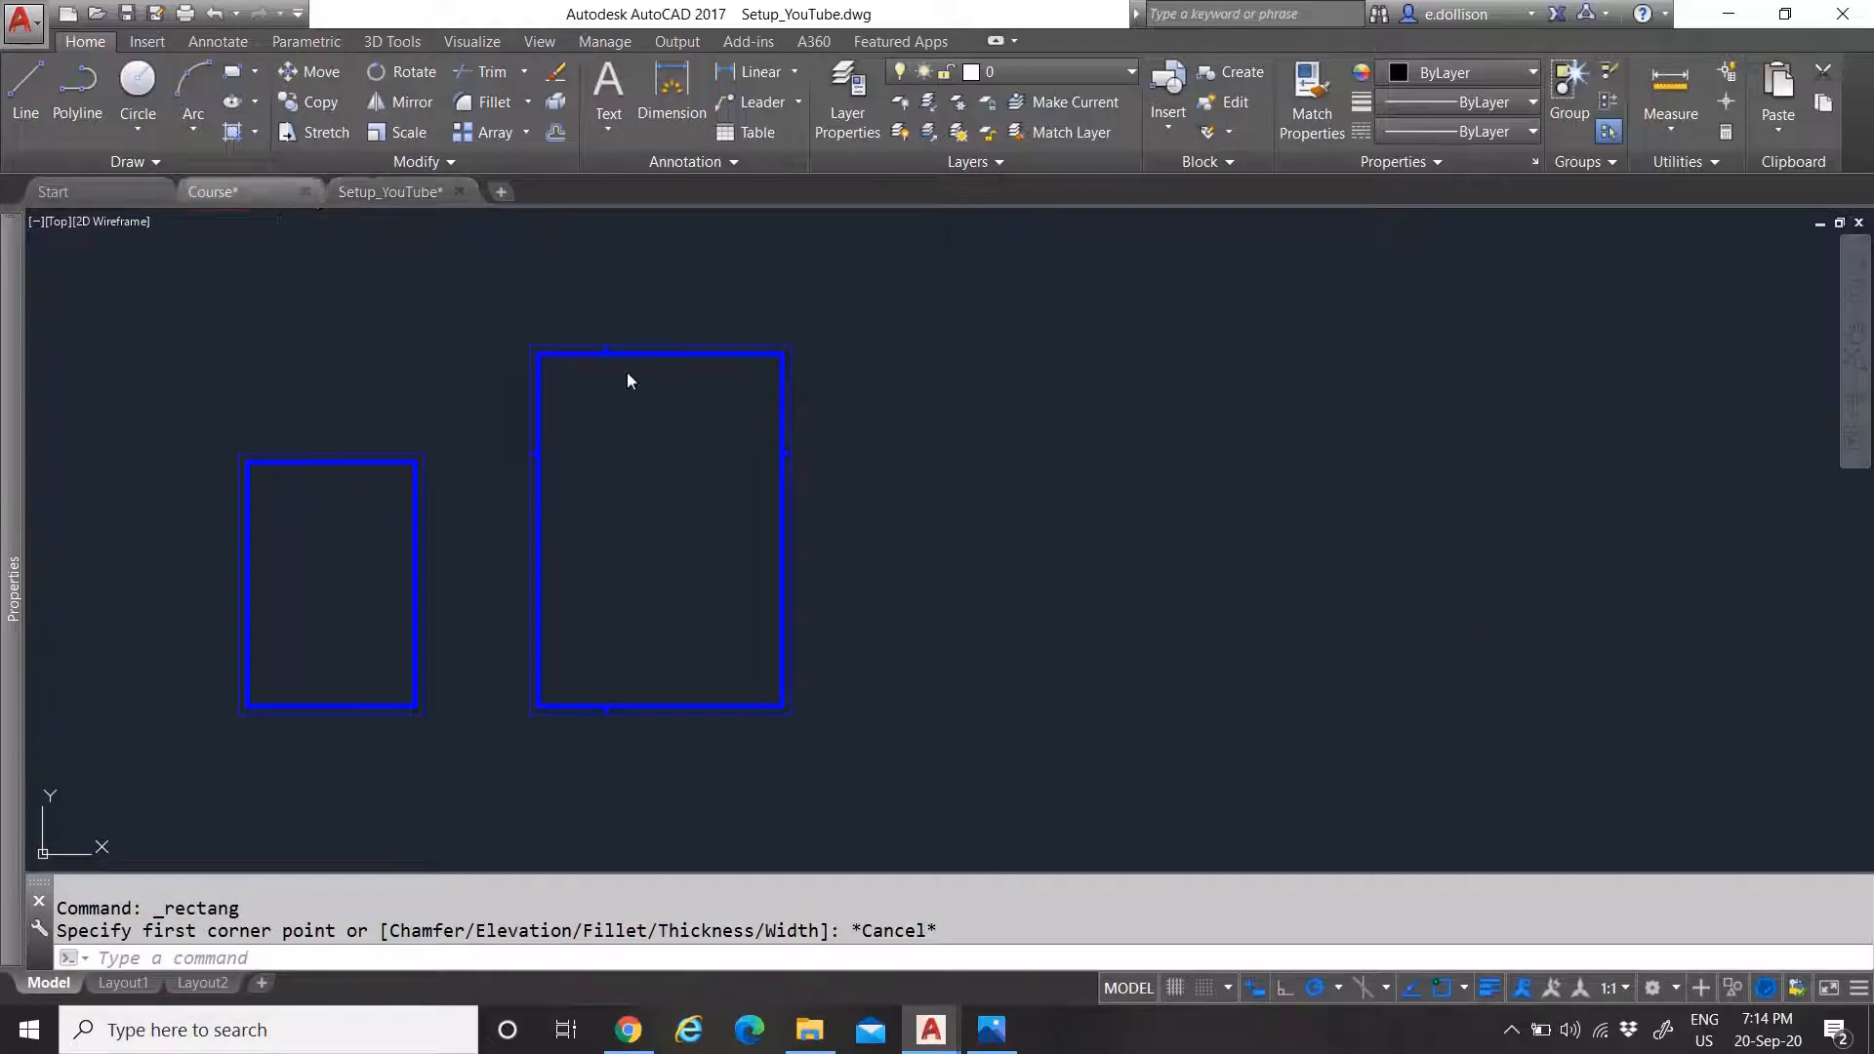
pyautogui.hotkey('ctrl', 'Tab')
pyautogui.scroll(-6, 1015, 585)
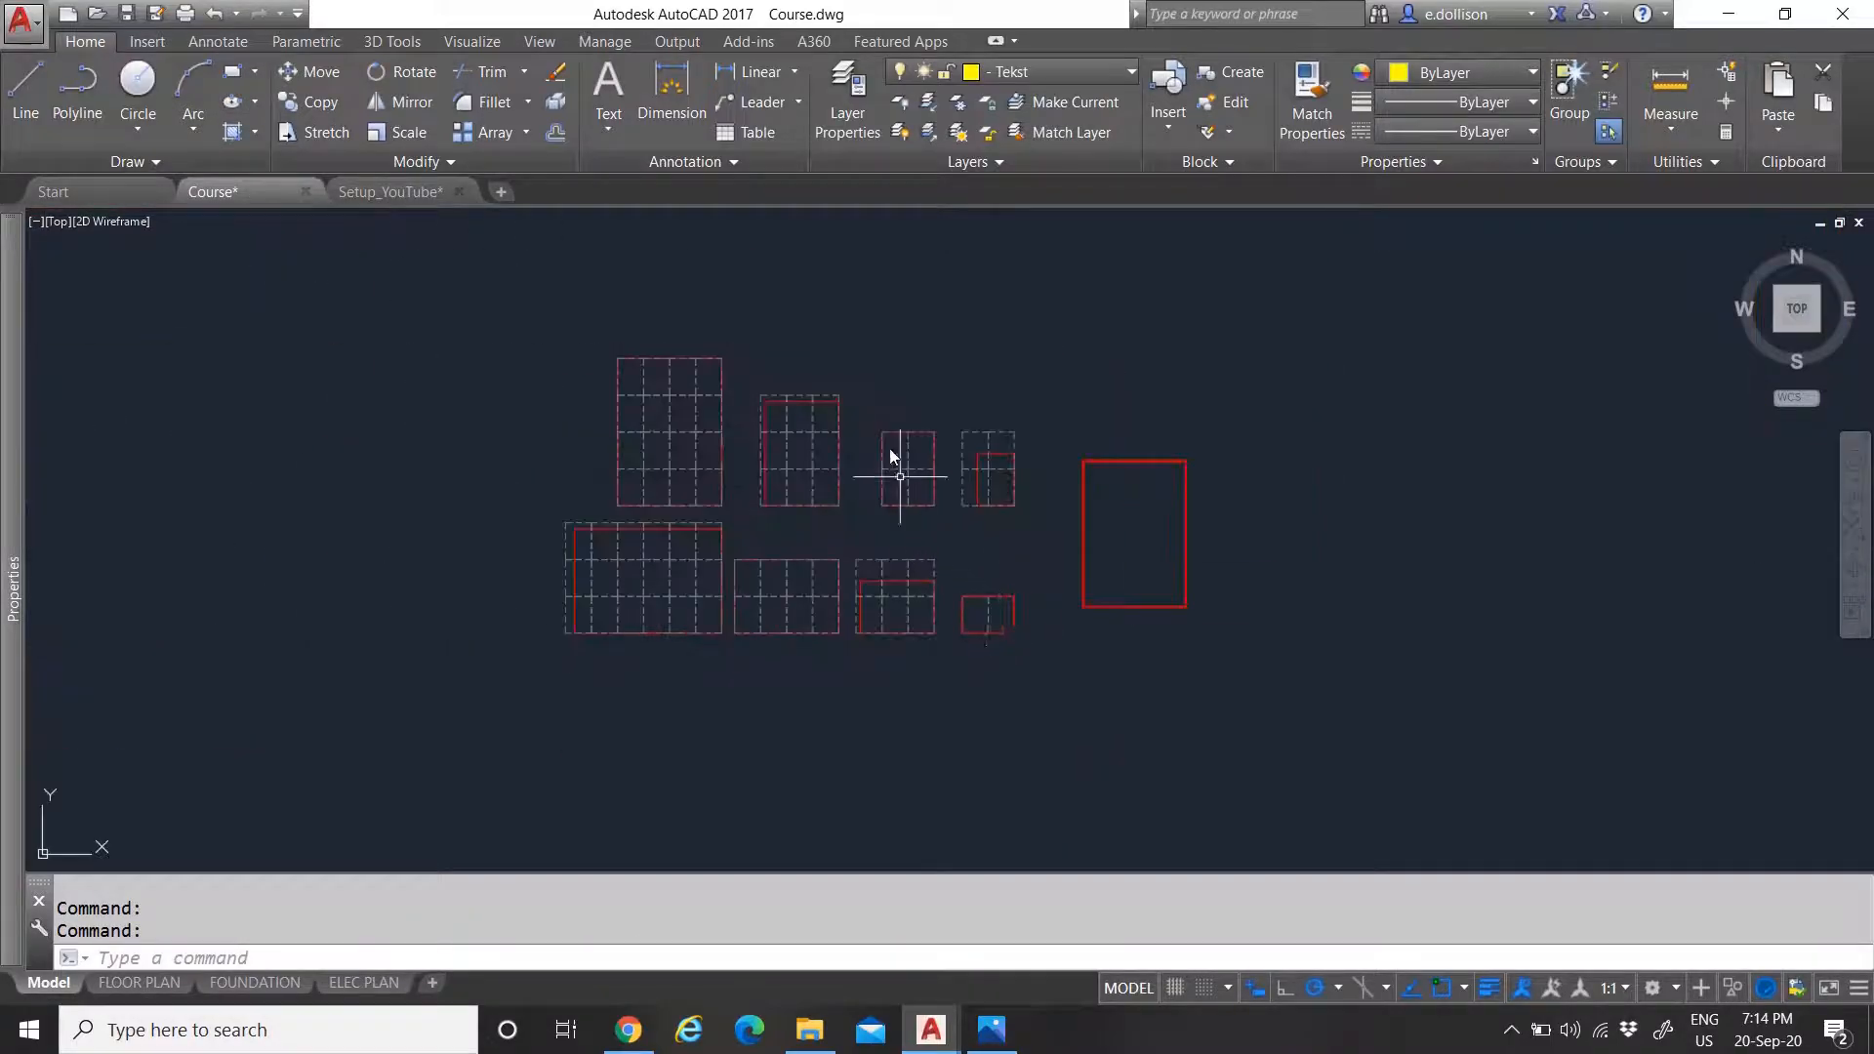
pyautogui.scroll(6, 913, 507)
pyautogui.scroll(5, 987, 260)
pyautogui.scroll(-5, 849, 397)
pyautogui.scroll(6, 837, 319)
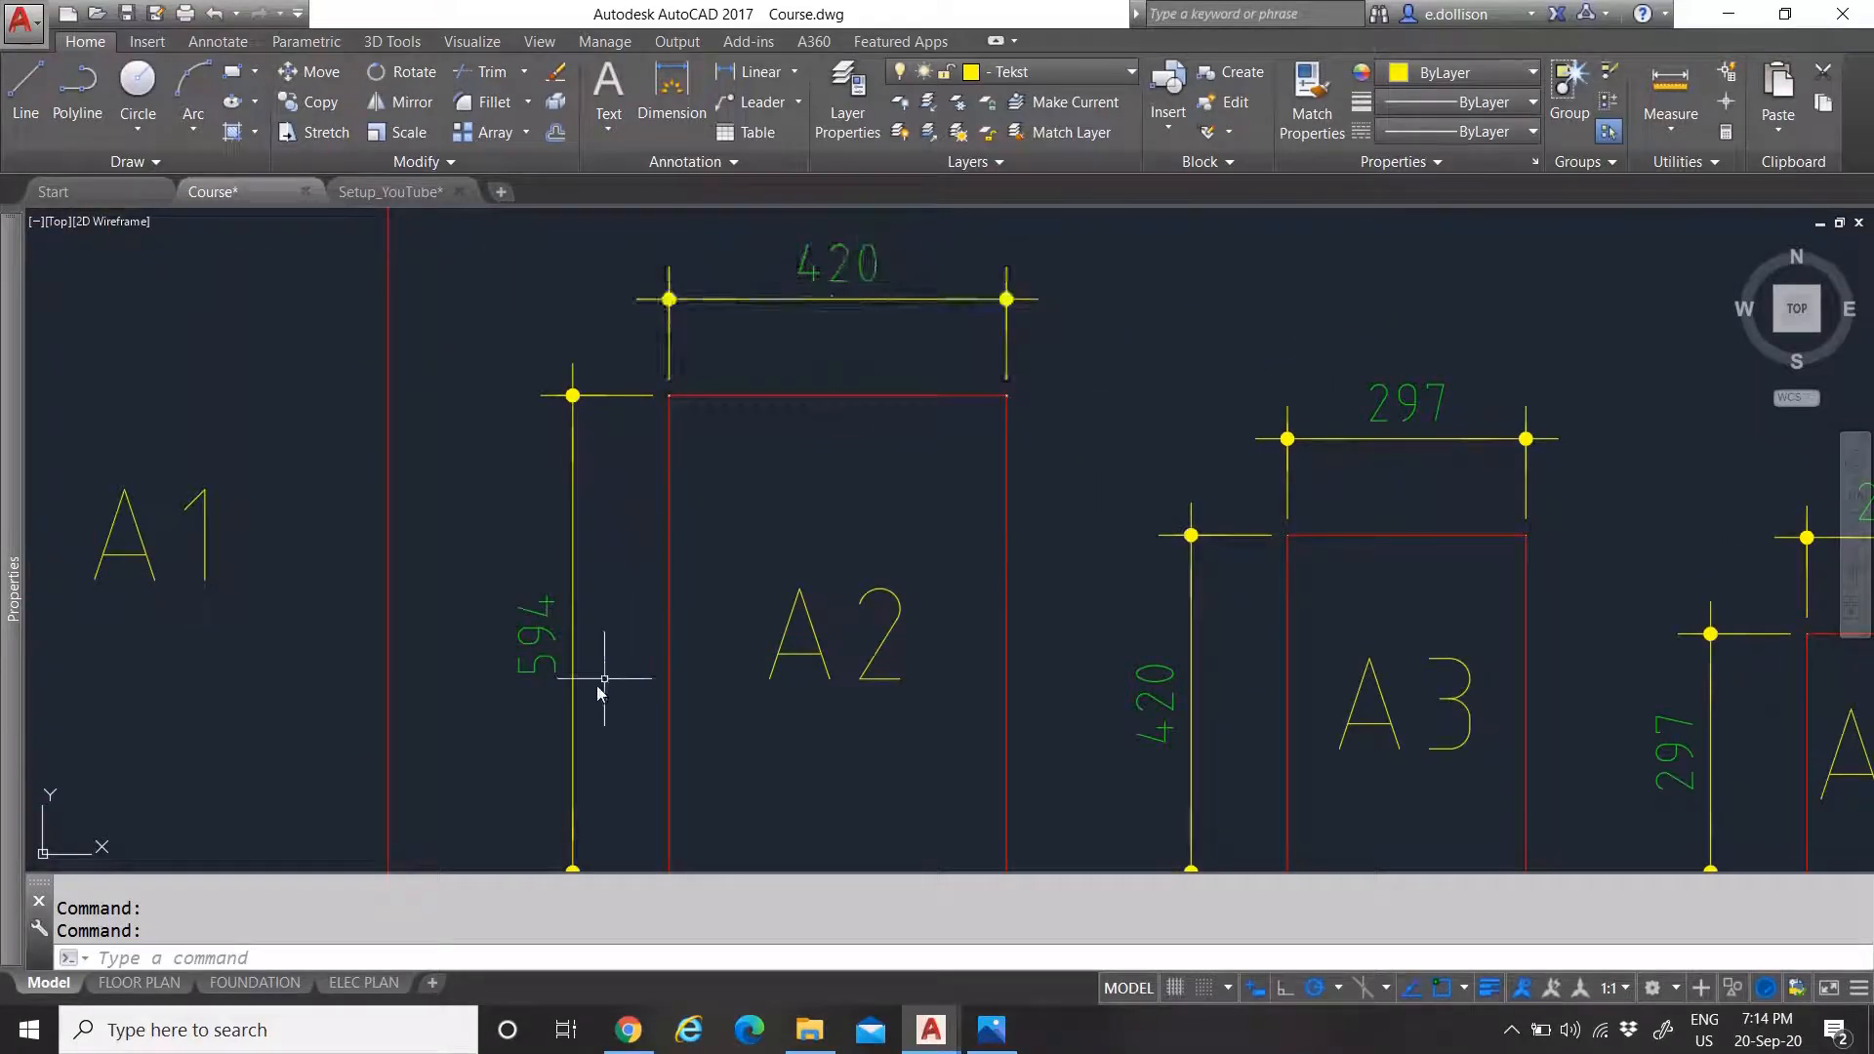
# In the Setup_YouTube drawing, draw a 420 by 594 rectangle beside the A3 border, aligned with its bottom edge
pyautogui.click(401, 192)
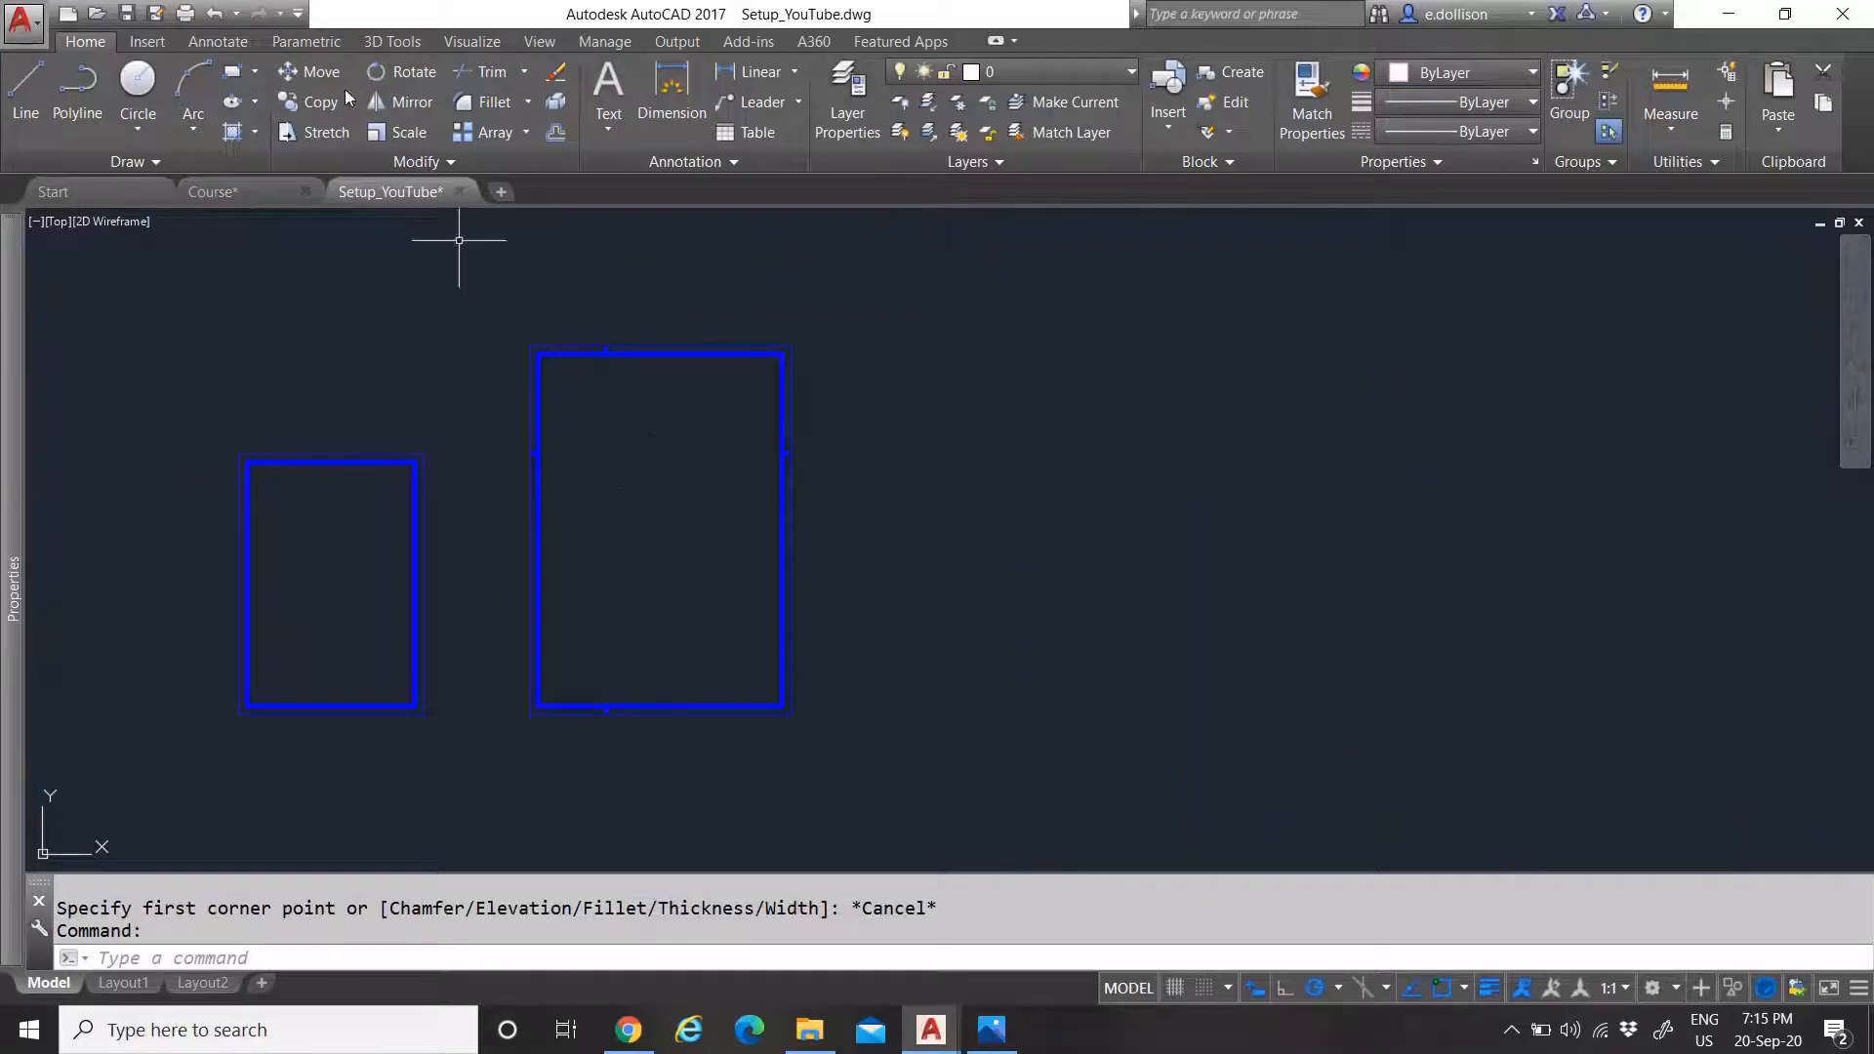
pyautogui.click(234, 73)
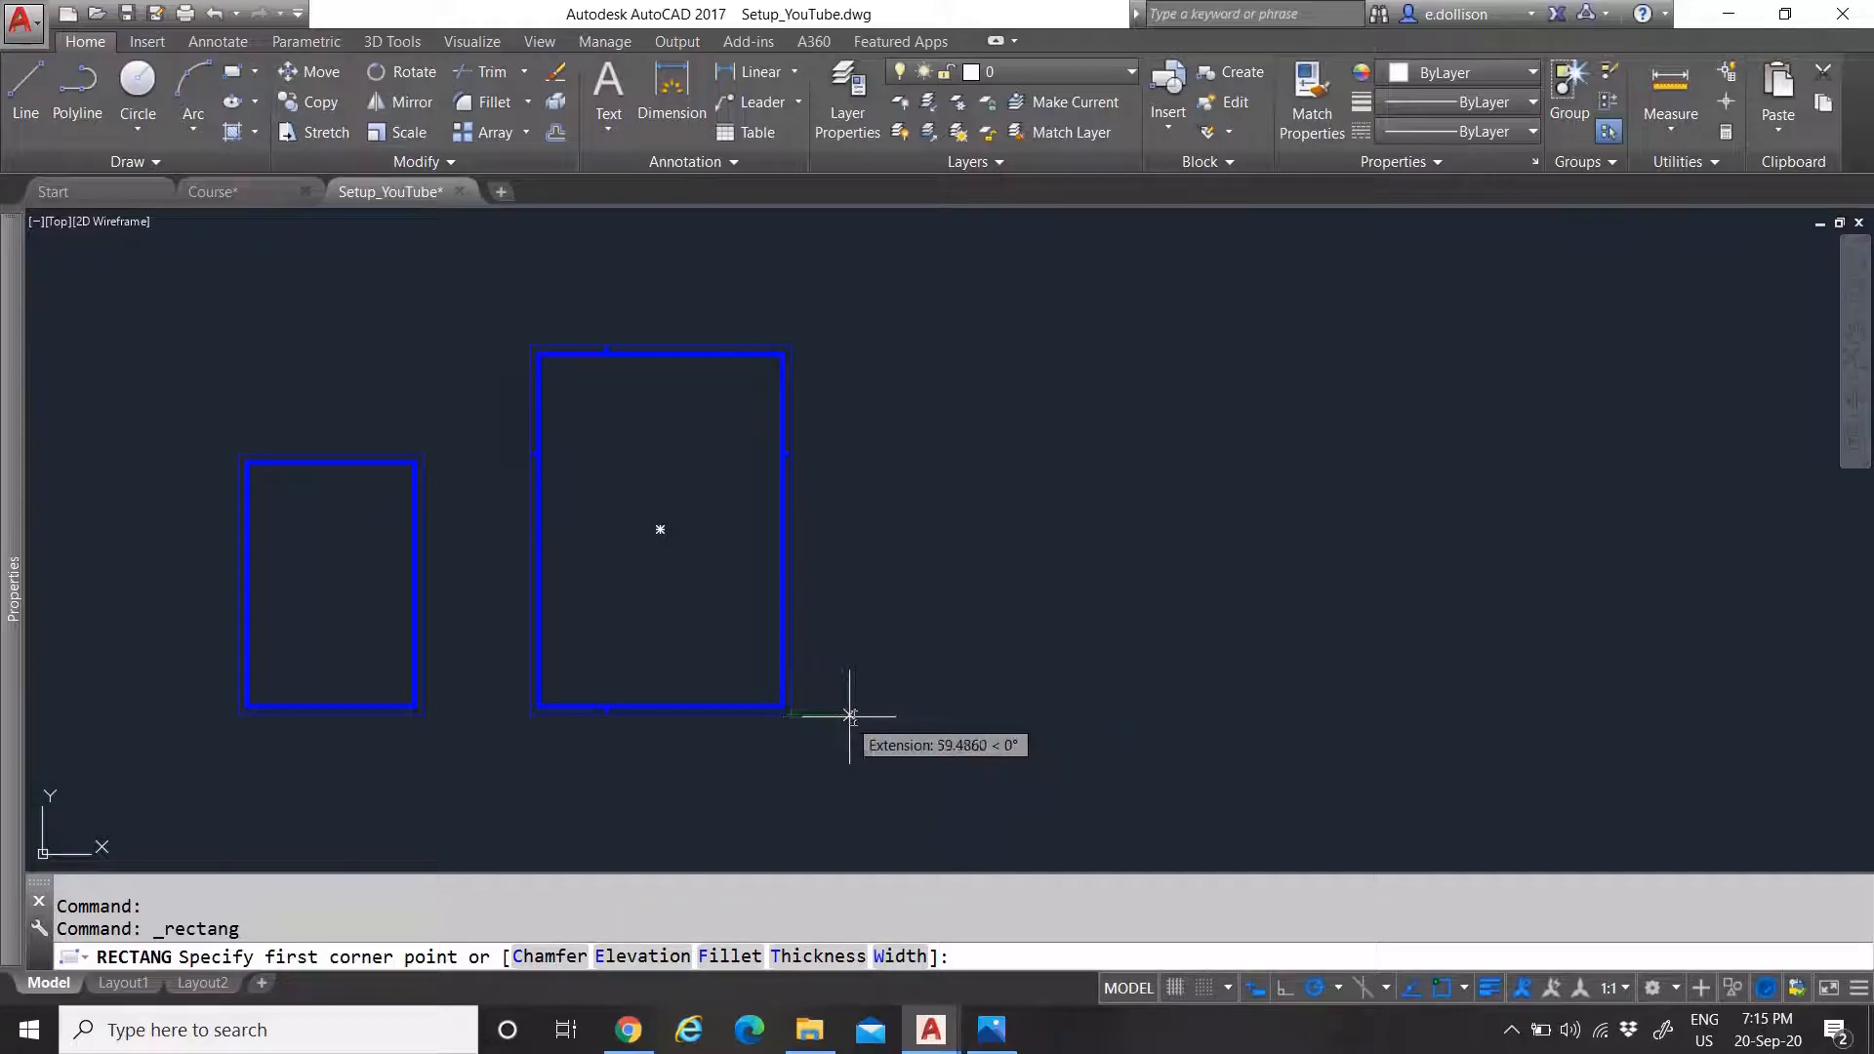
pyautogui.click(912, 713)
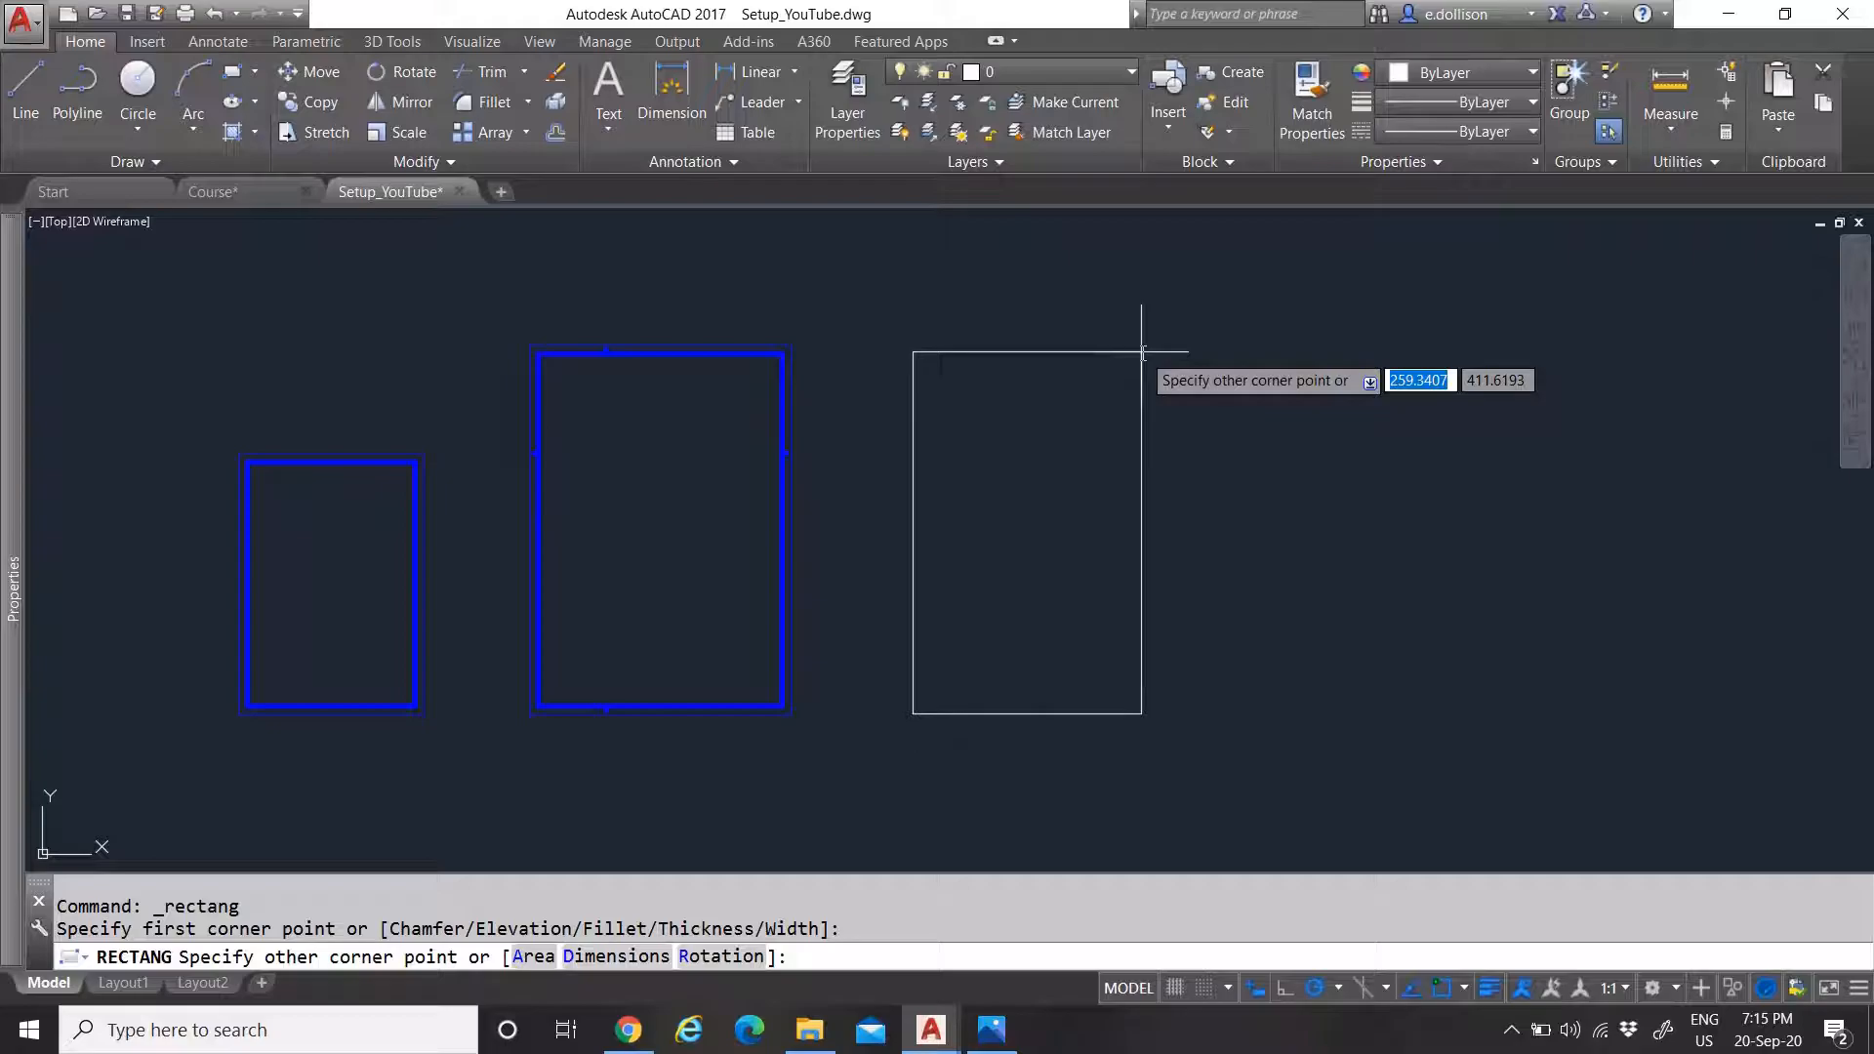
pyautogui.write('420')
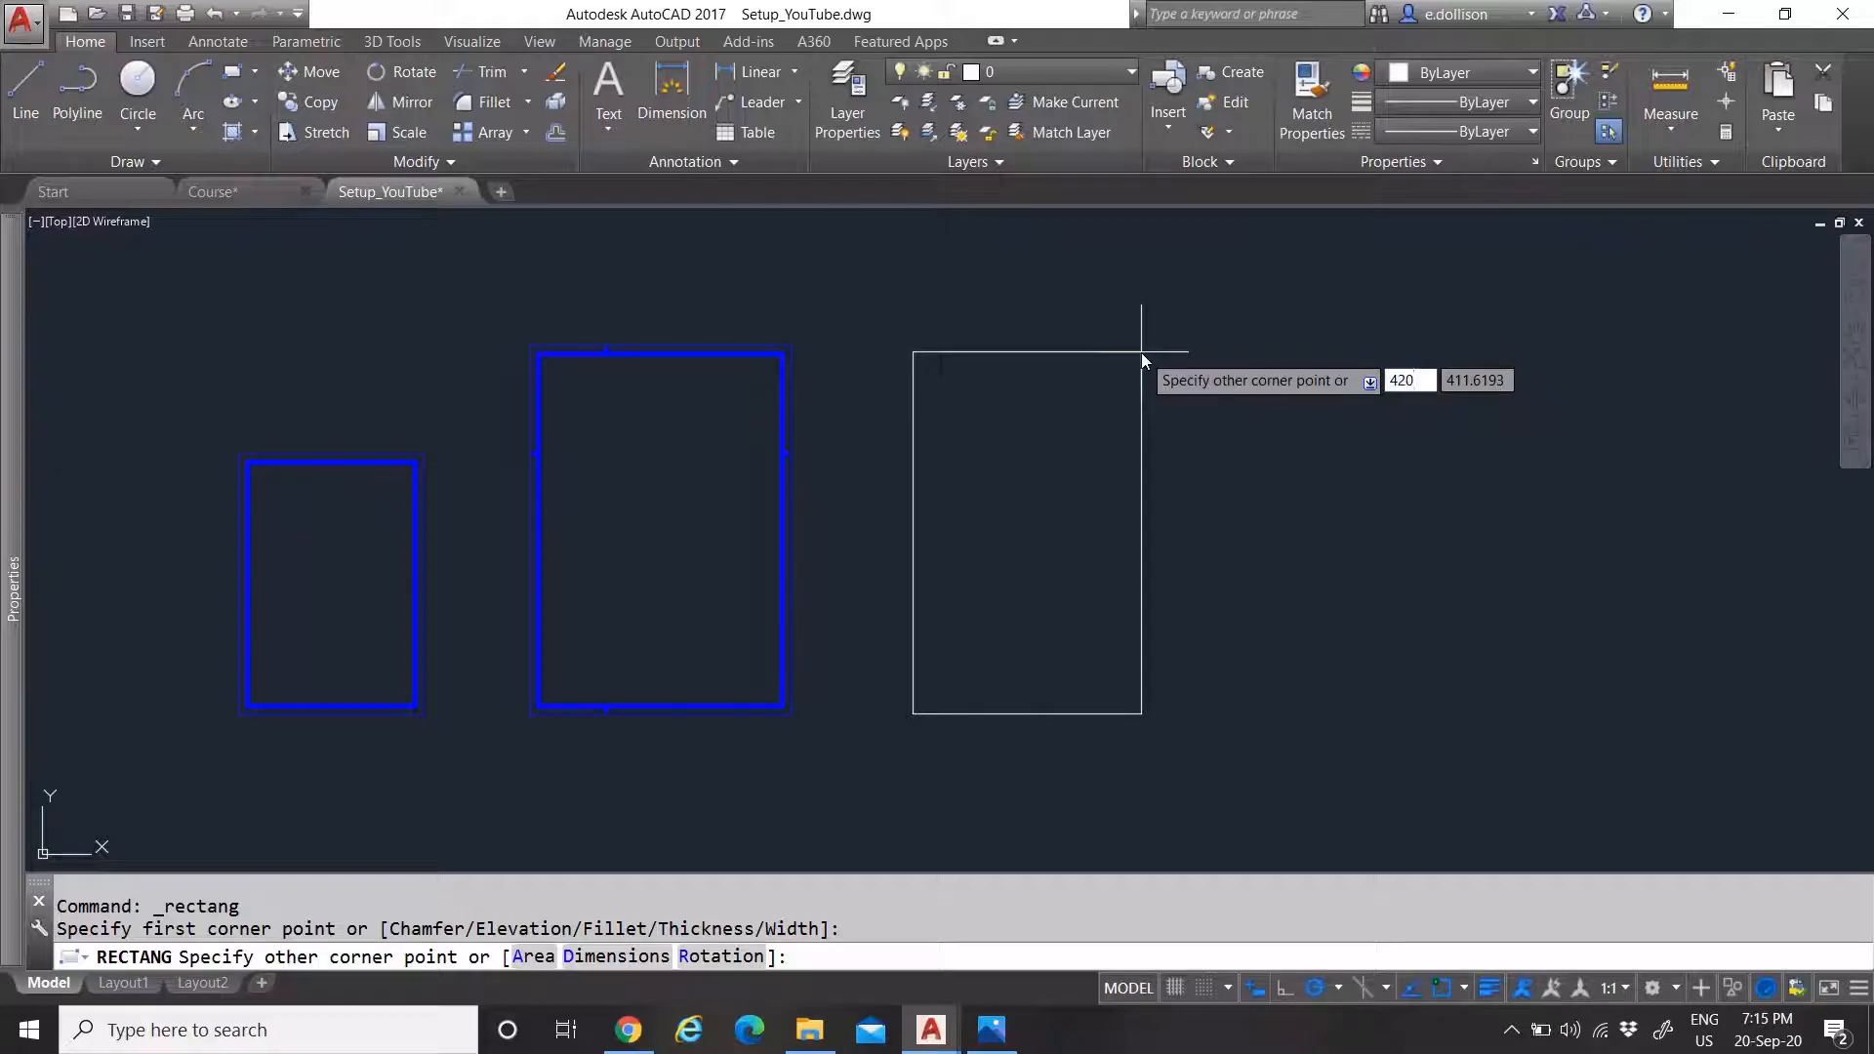
pyautogui.press('Tab')
pyautogui.write('594')
pyautogui.press('Return')
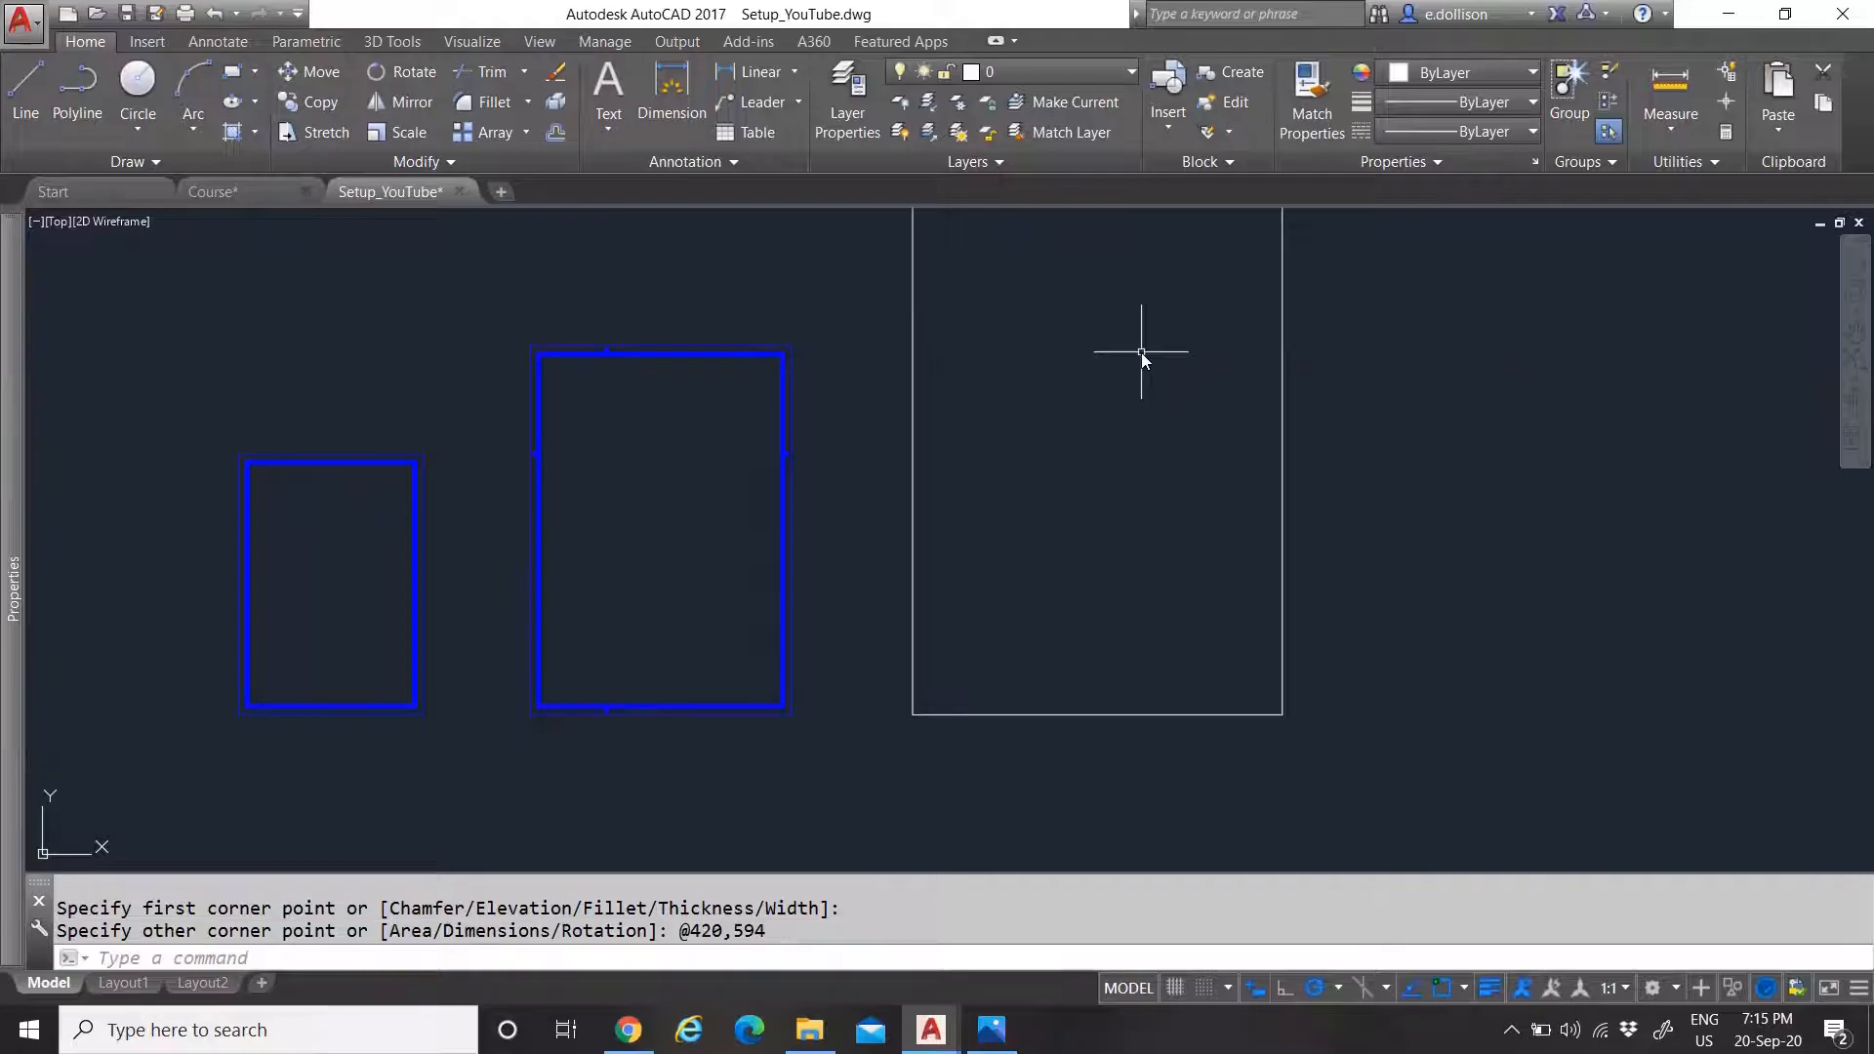
pyautogui.scroll(-4, 917, 470)
pyautogui.scroll(2, 1127, 442)
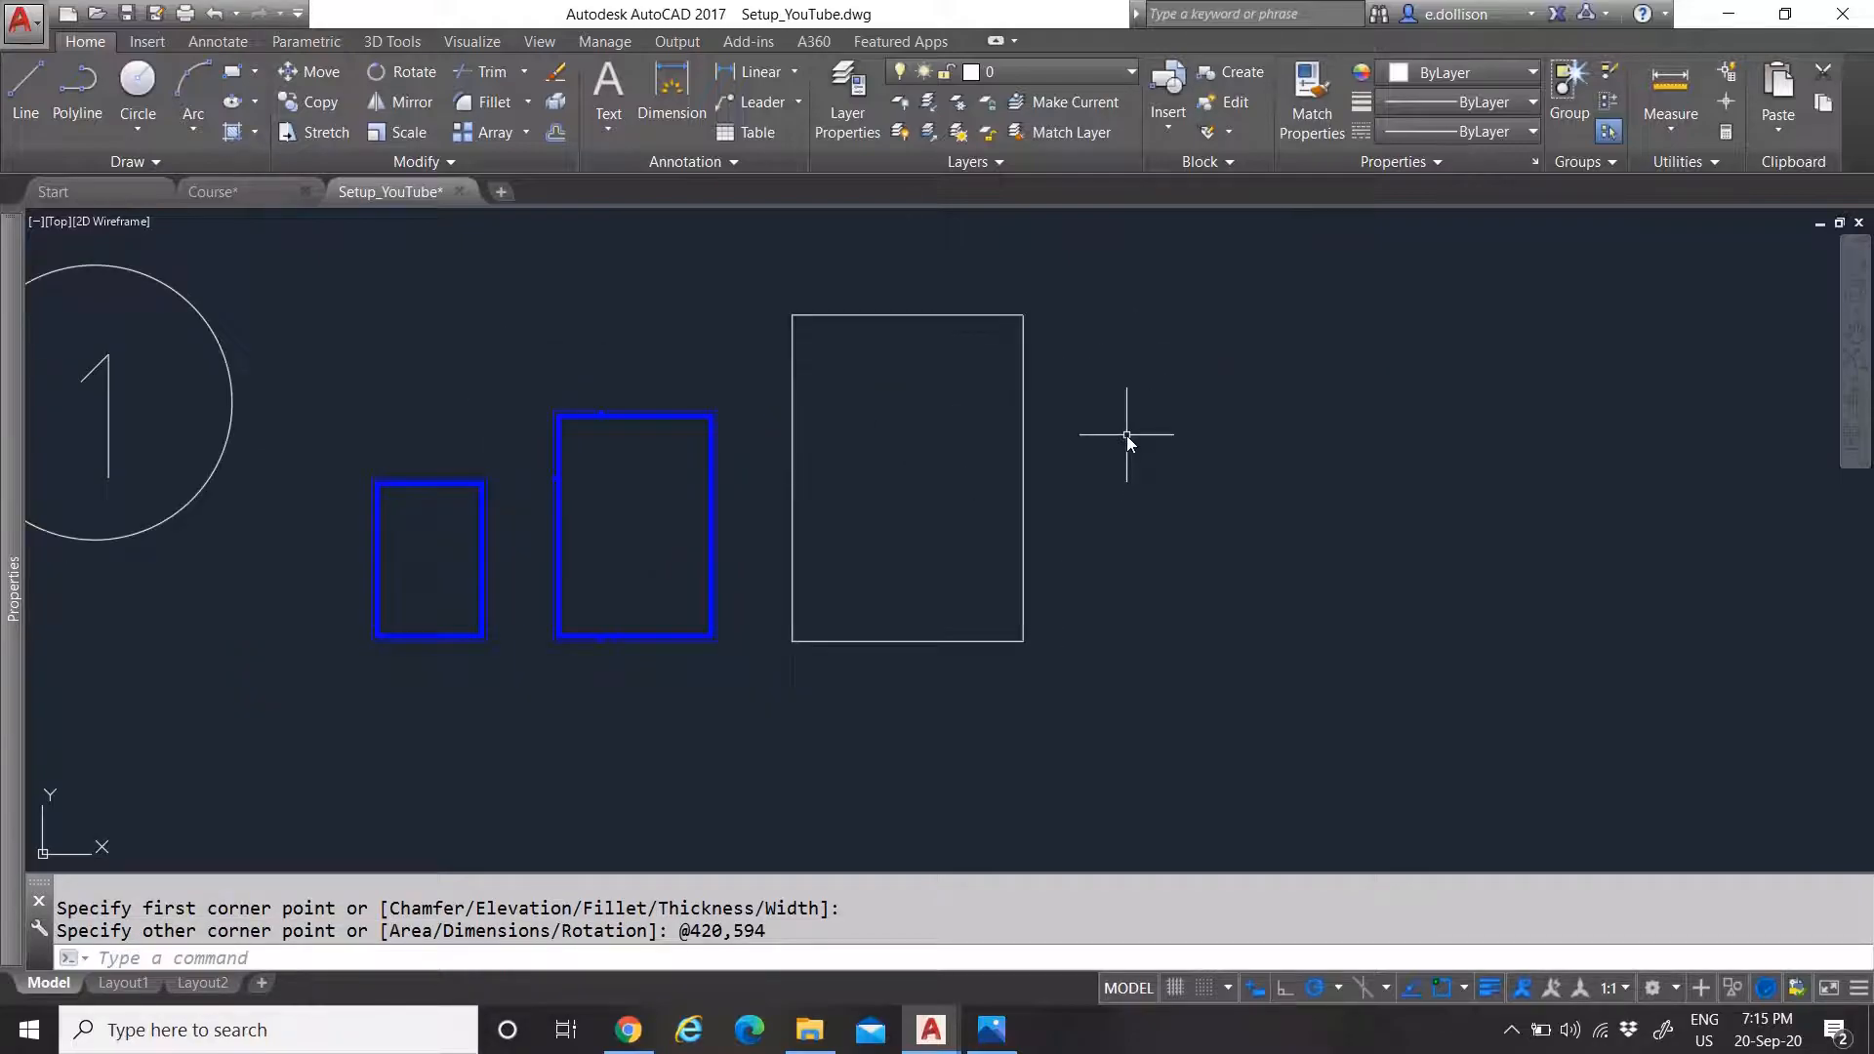
# Recheck the A2 sheet dimensions in the Course drawing and try to measure the new rectangle's height in Setup_YouTube
pyautogui.click(266, 198)
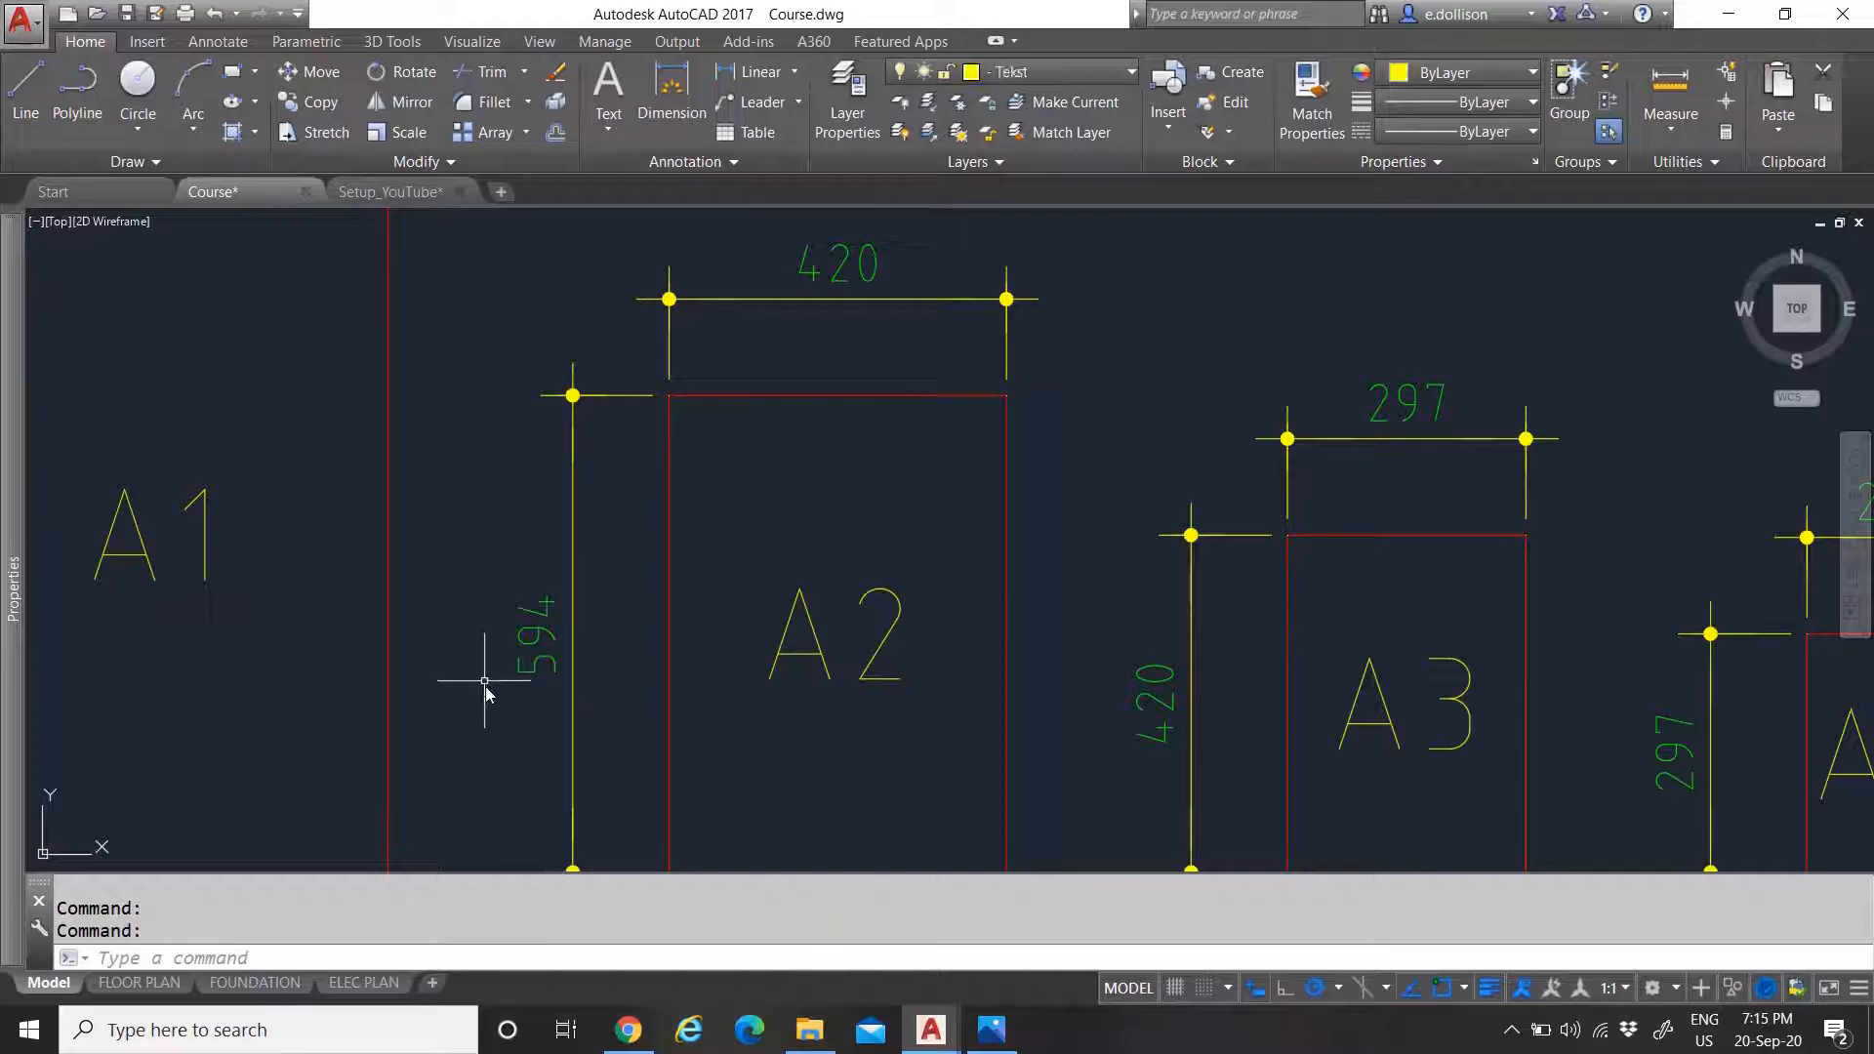
pyautogui.click(343, 198)
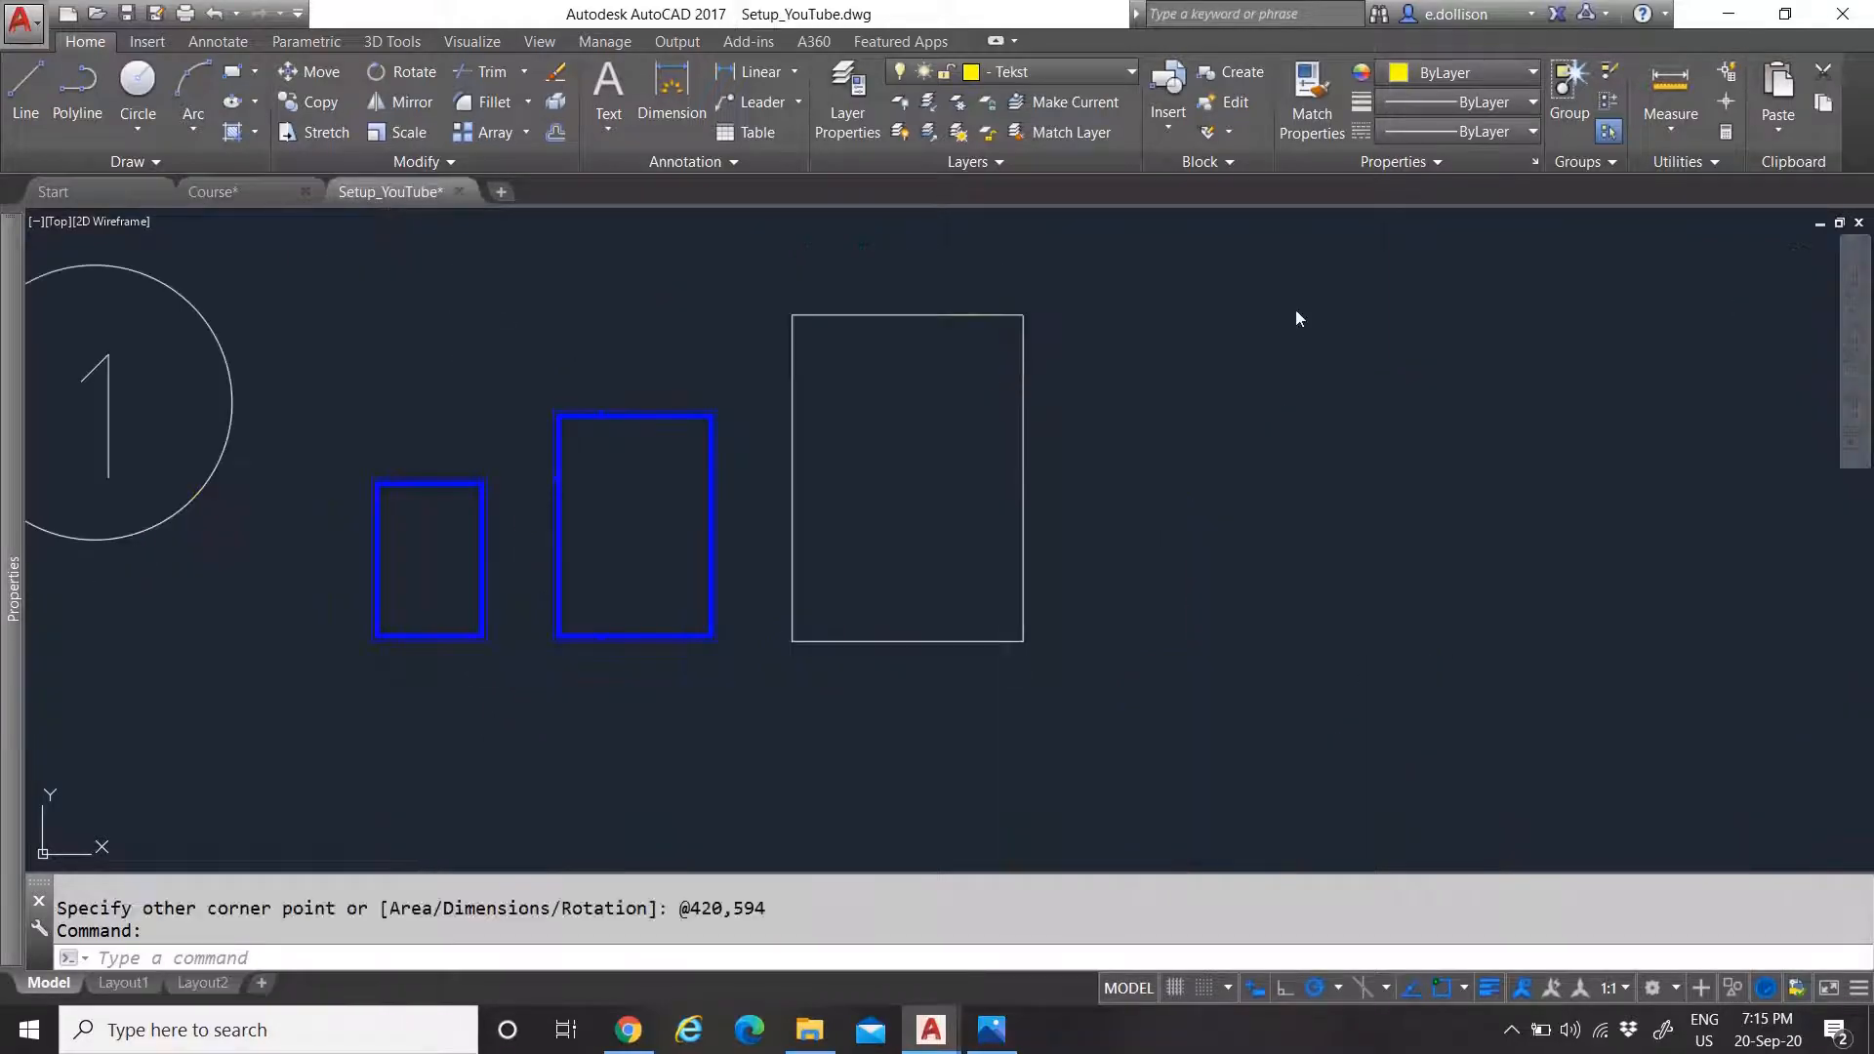
pyautogui.click(1672, 80)
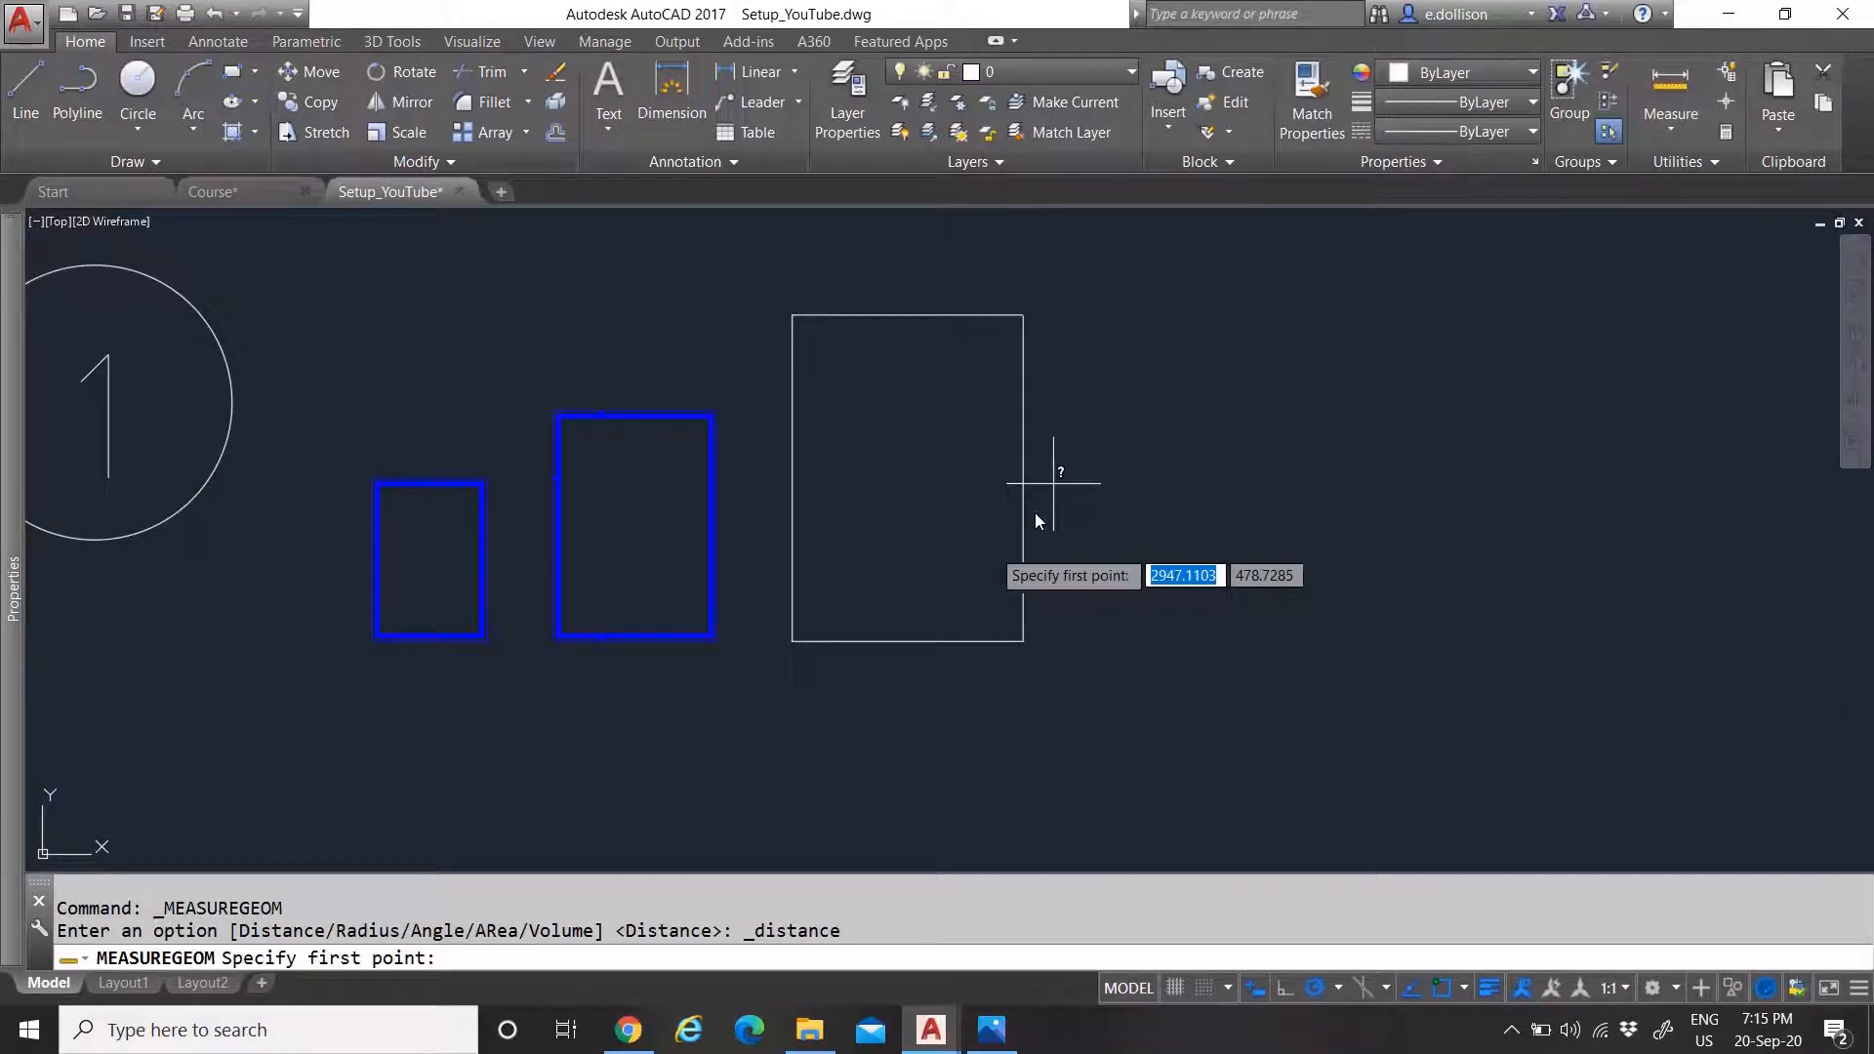
pyautogui.click(792, 641)
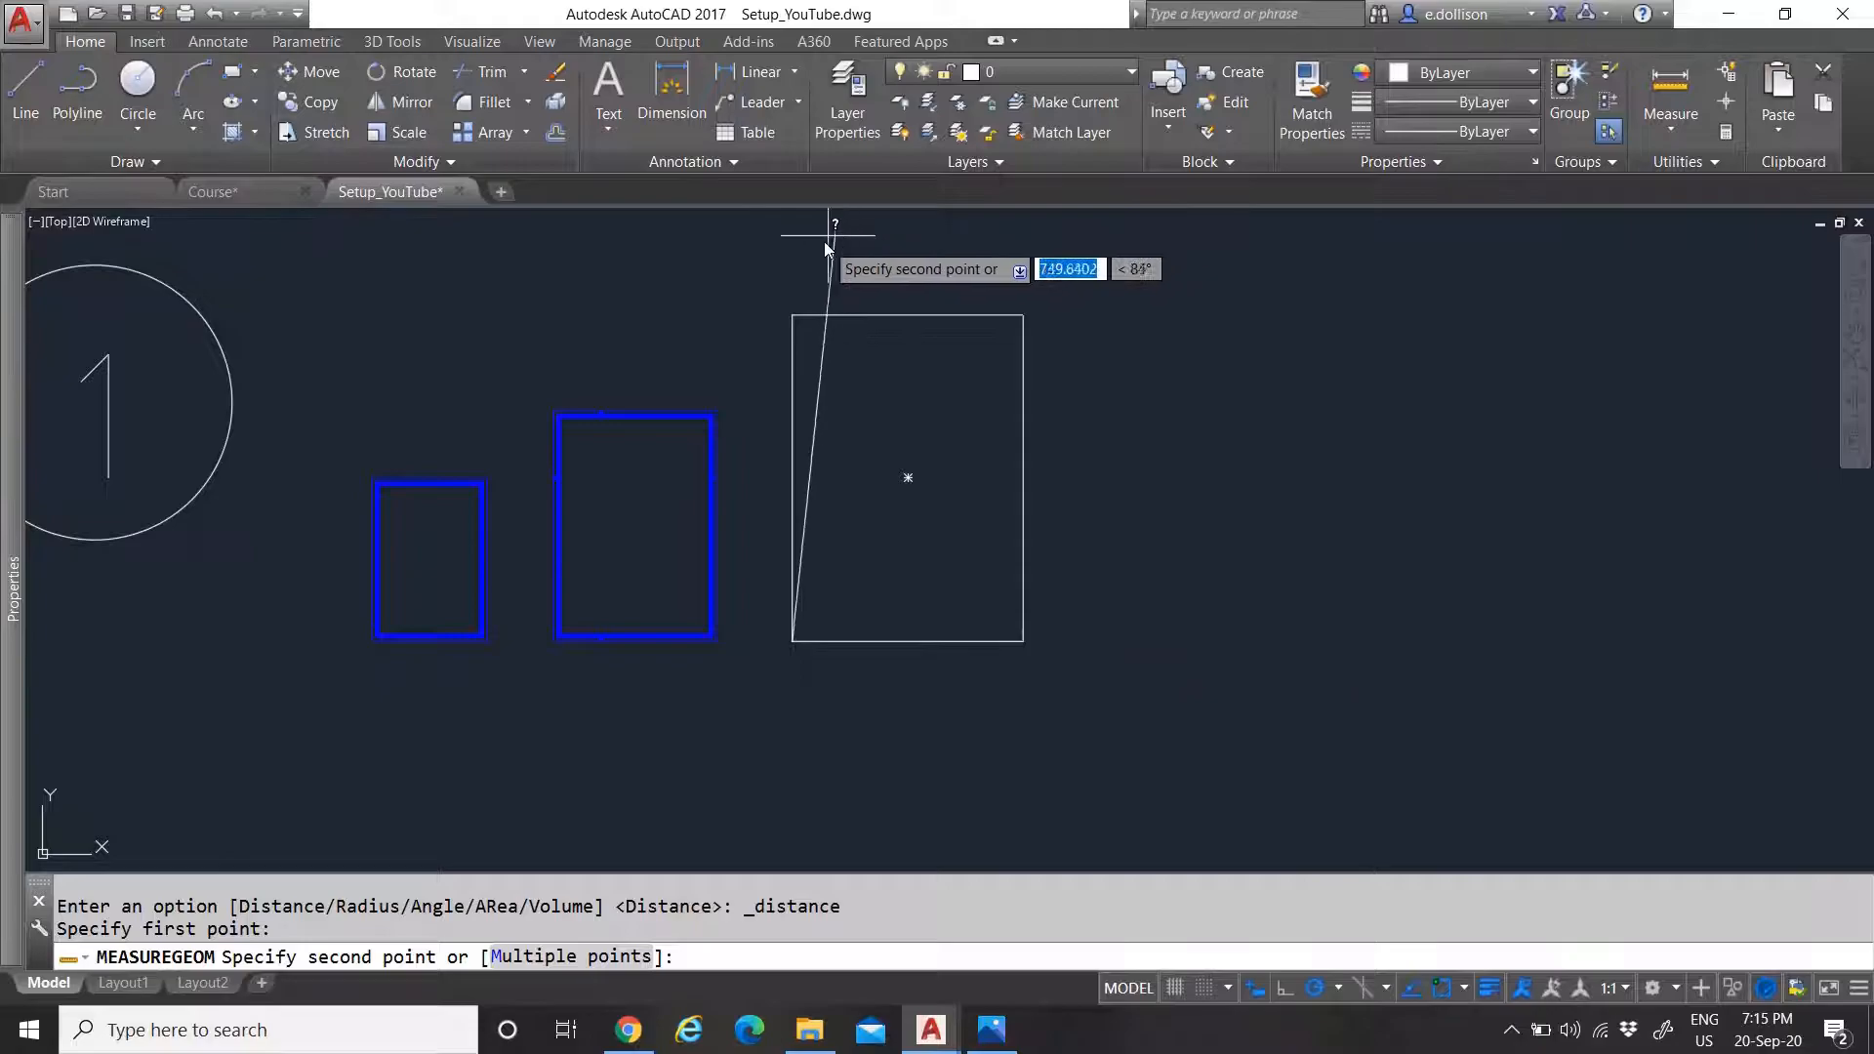
pyautogui.press('Escape')
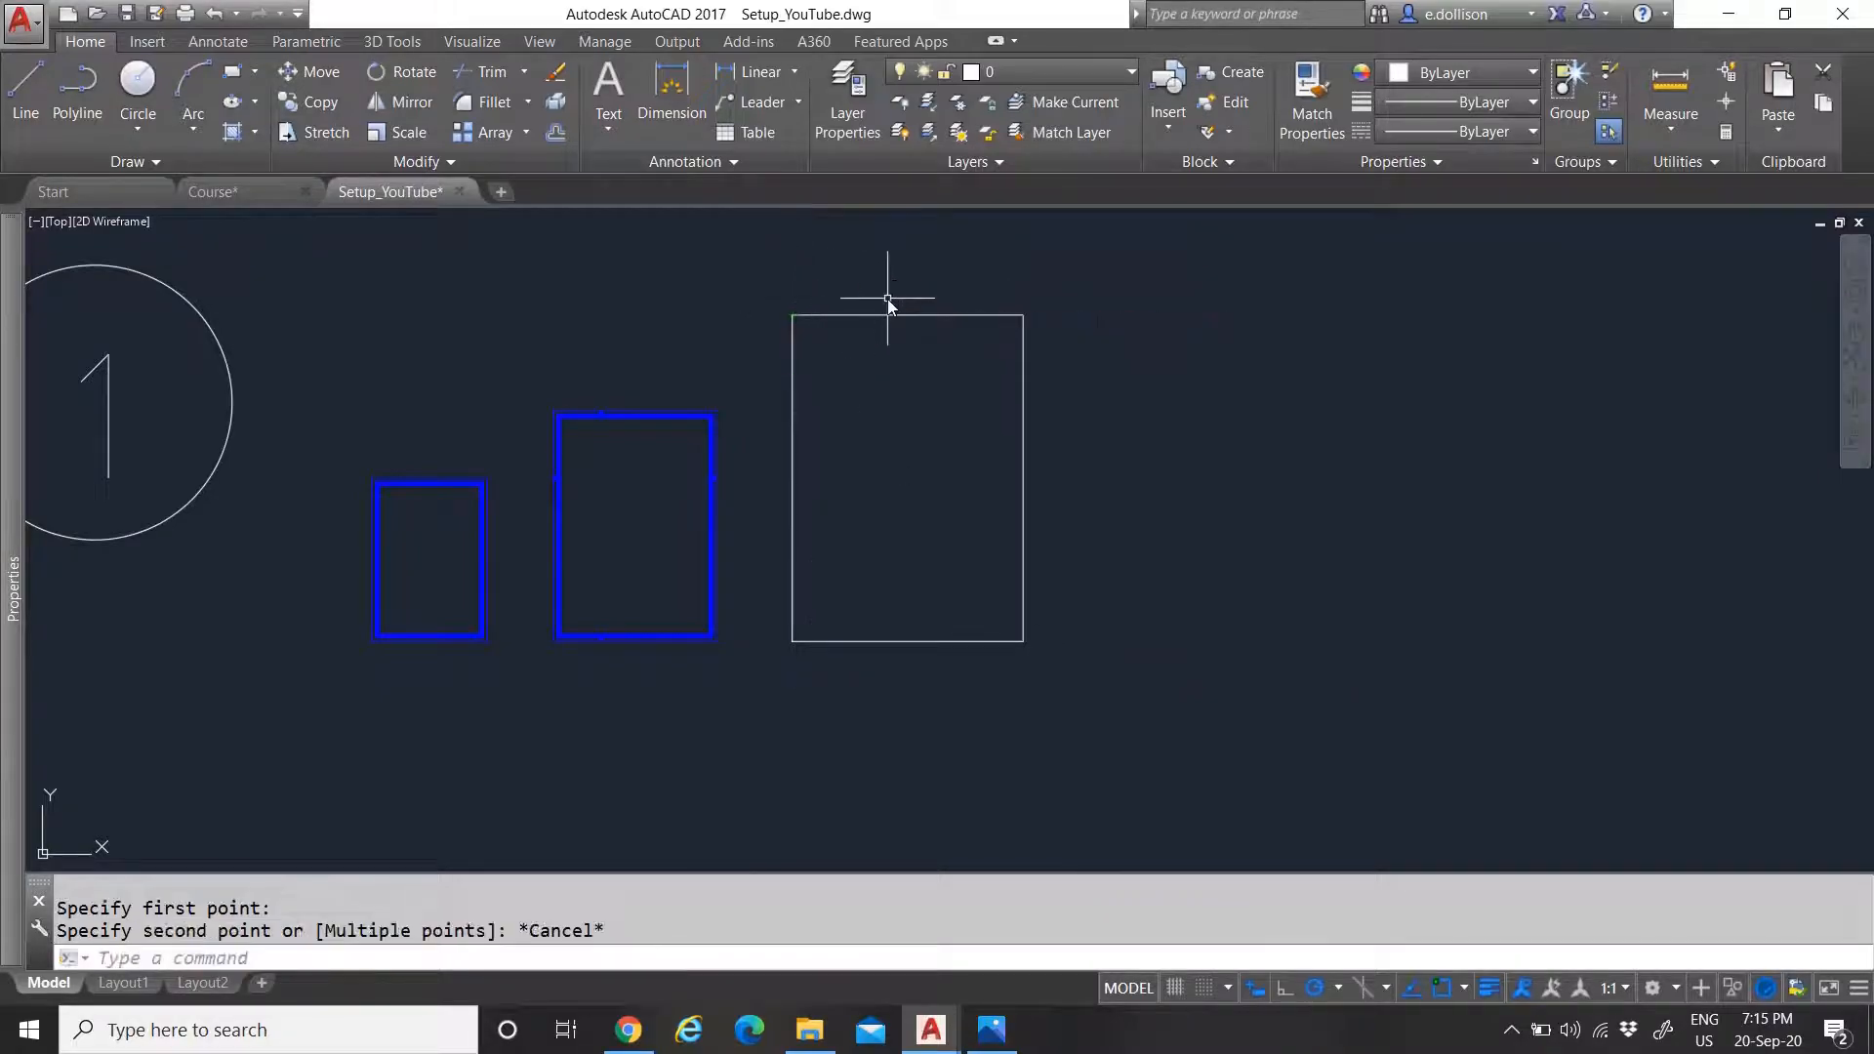
# Offset the A2 rectangle 10 inward to create its inner frame
pyautogui.click(554, 135)
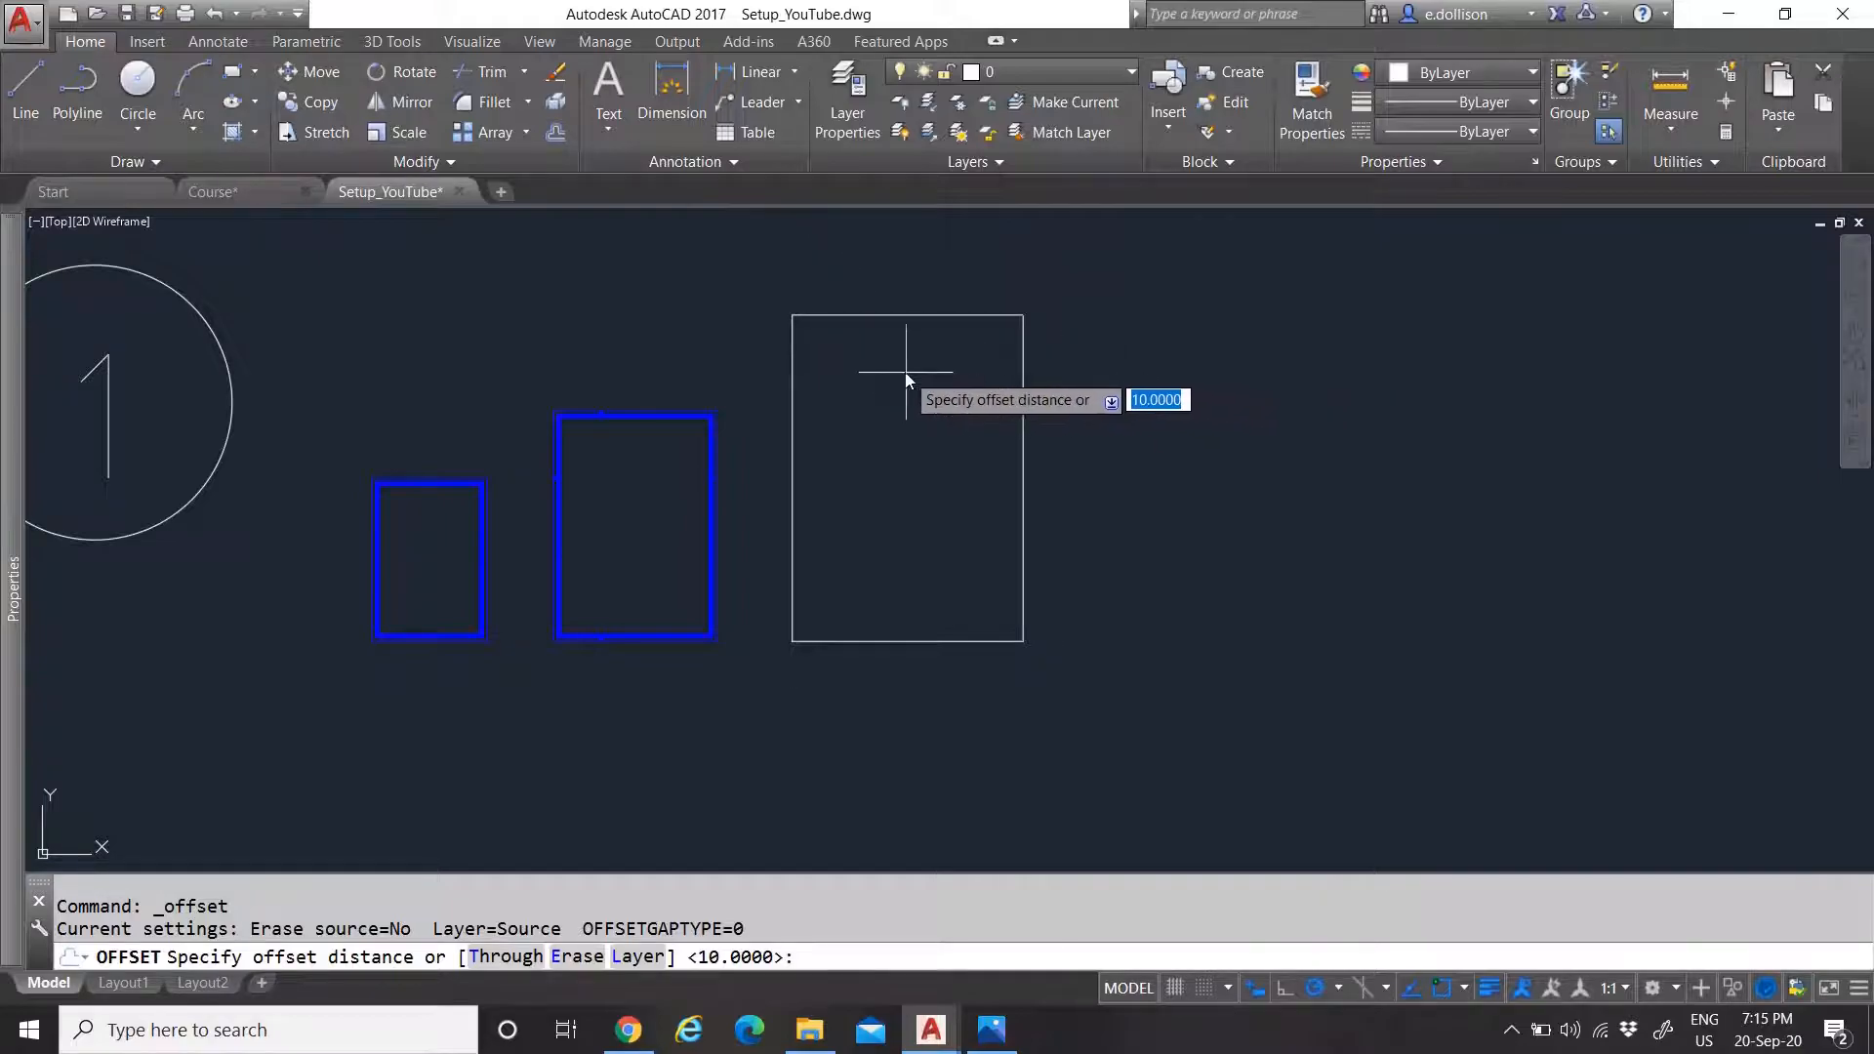
pyautogui.press('Return')
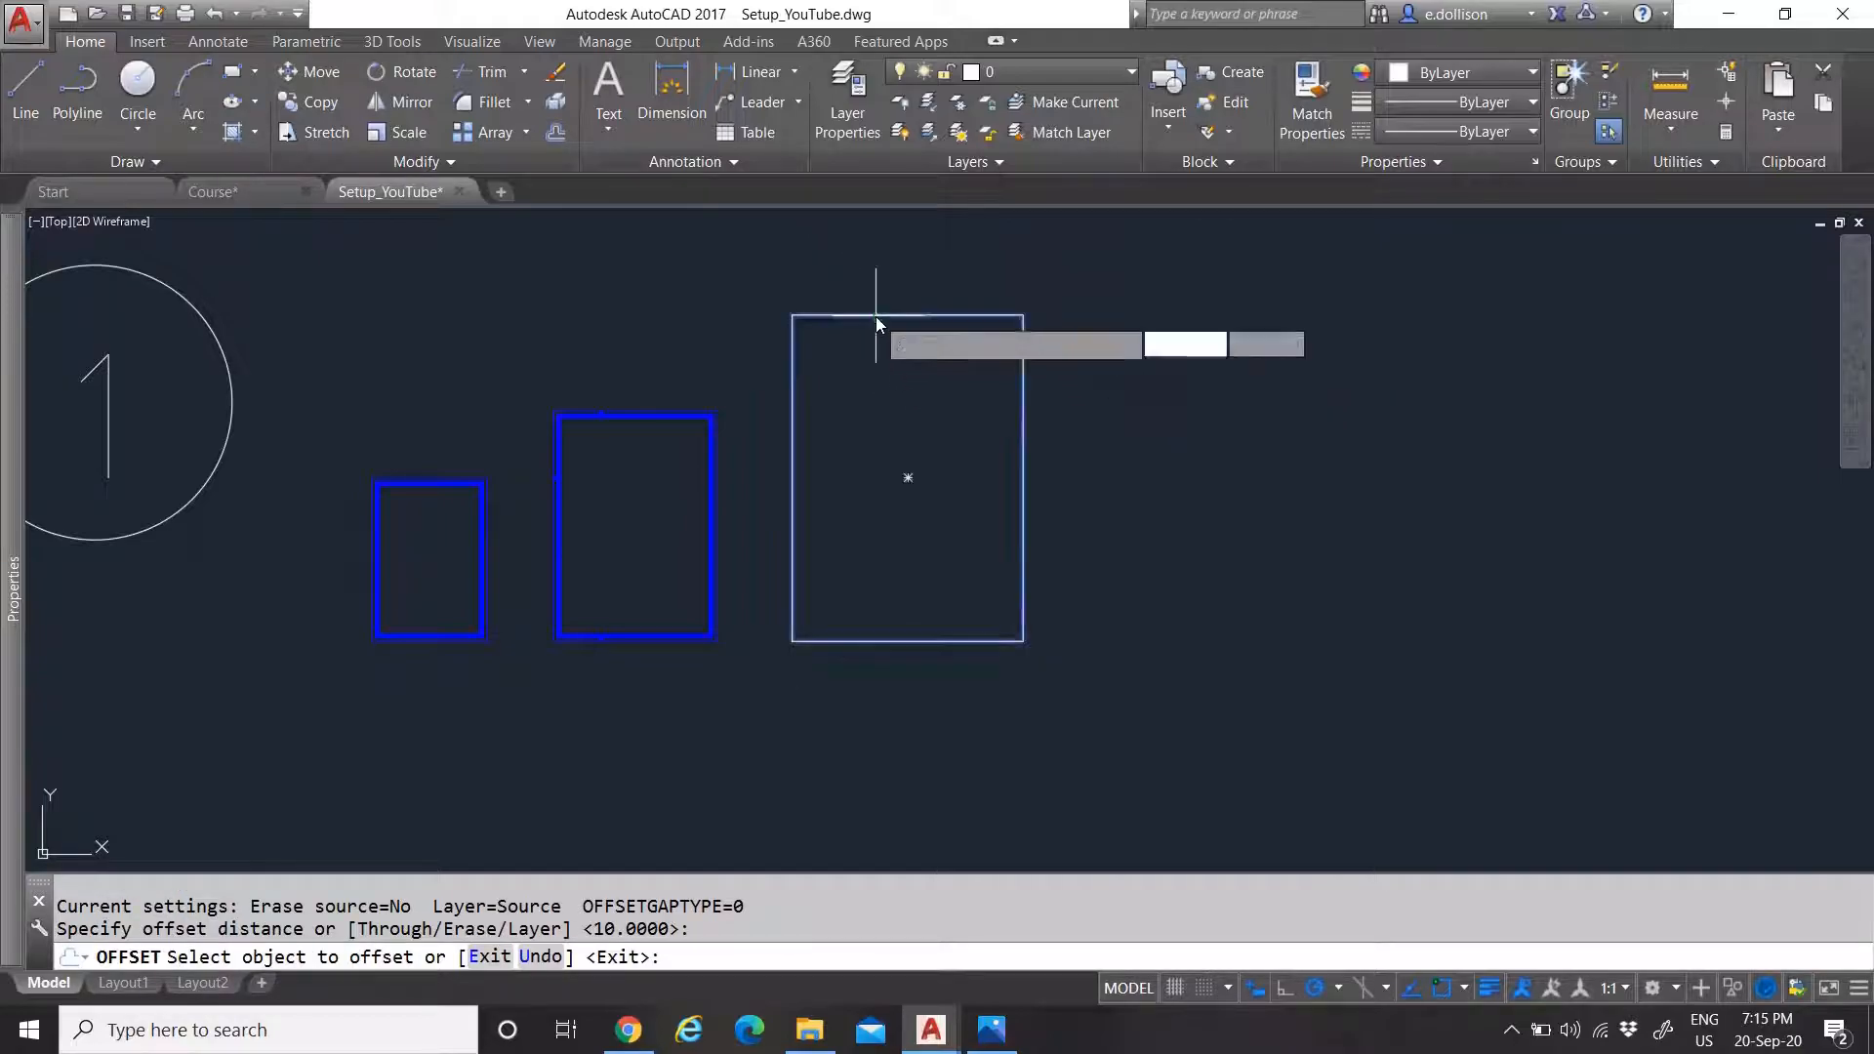
pyautogui.click(875, 317)
pyautogui.click(877, 349)
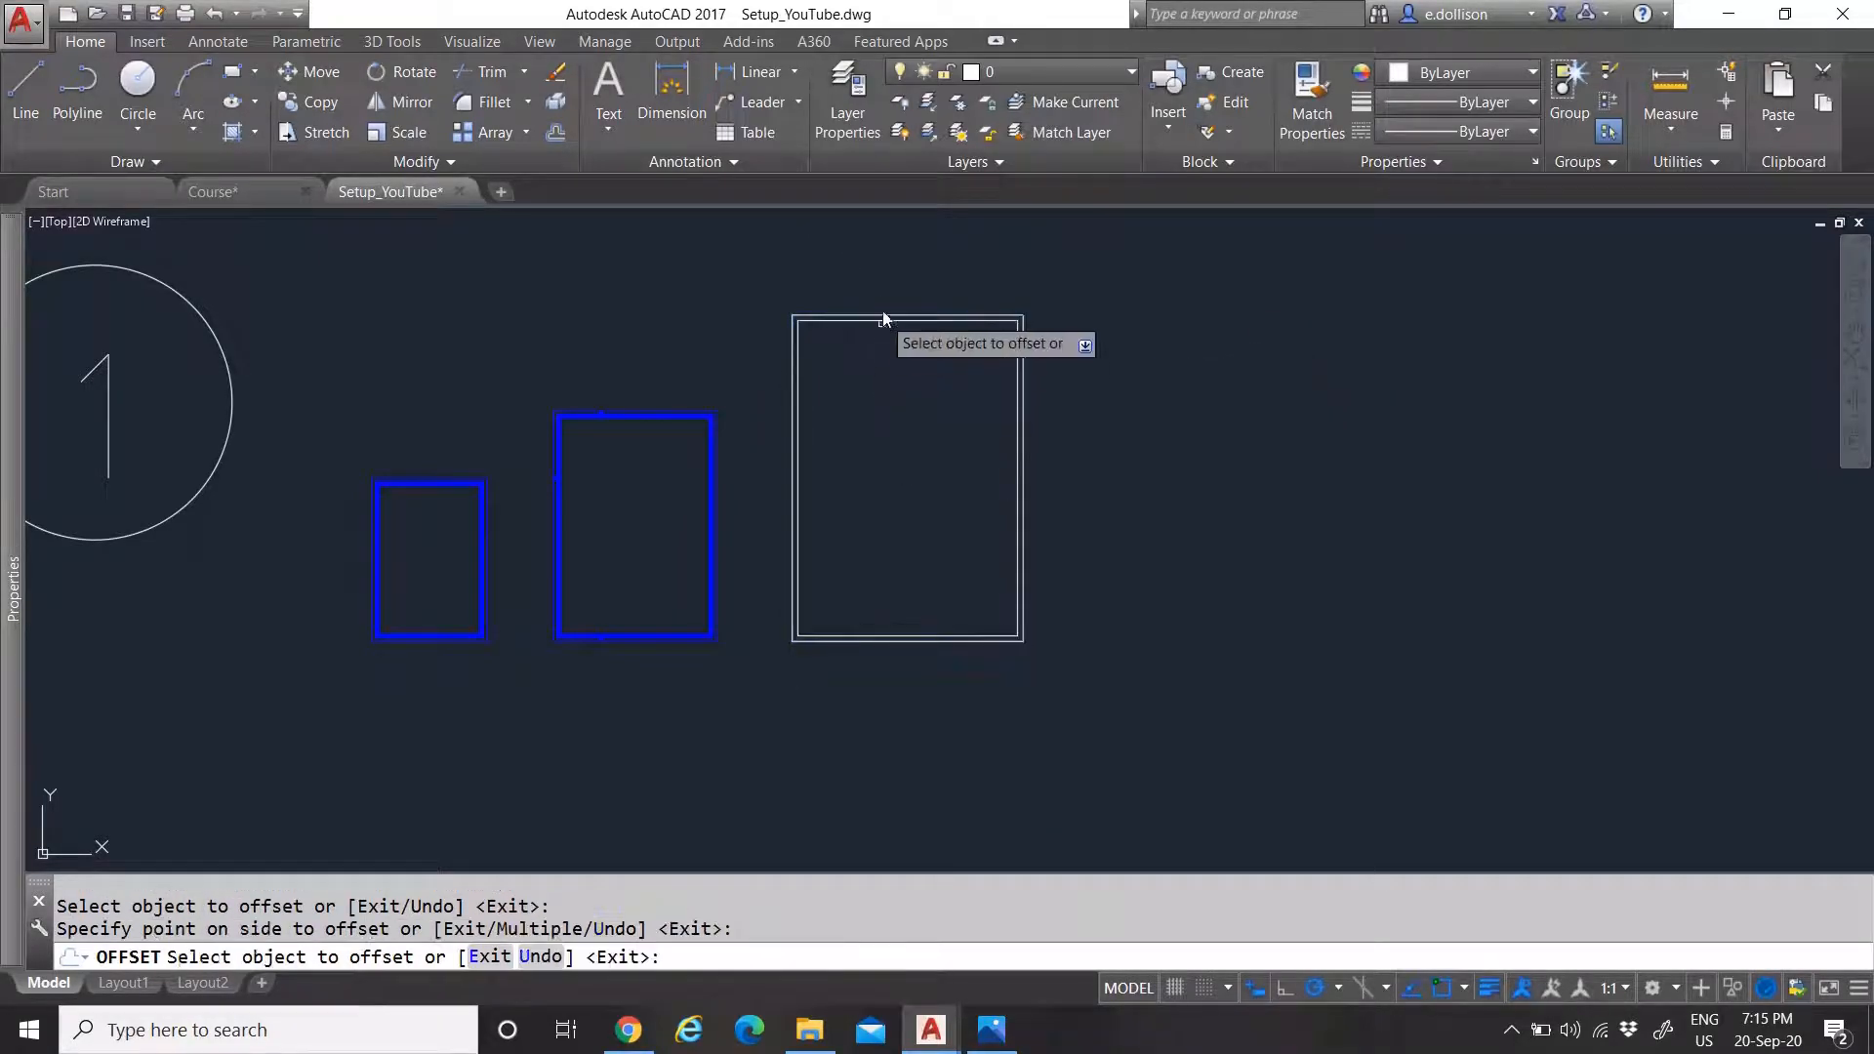
pyautogui.press('Escape')
pyautogui.scroll(4, 1019, 304)
pyautogui.scroll(-4, 849, 334)
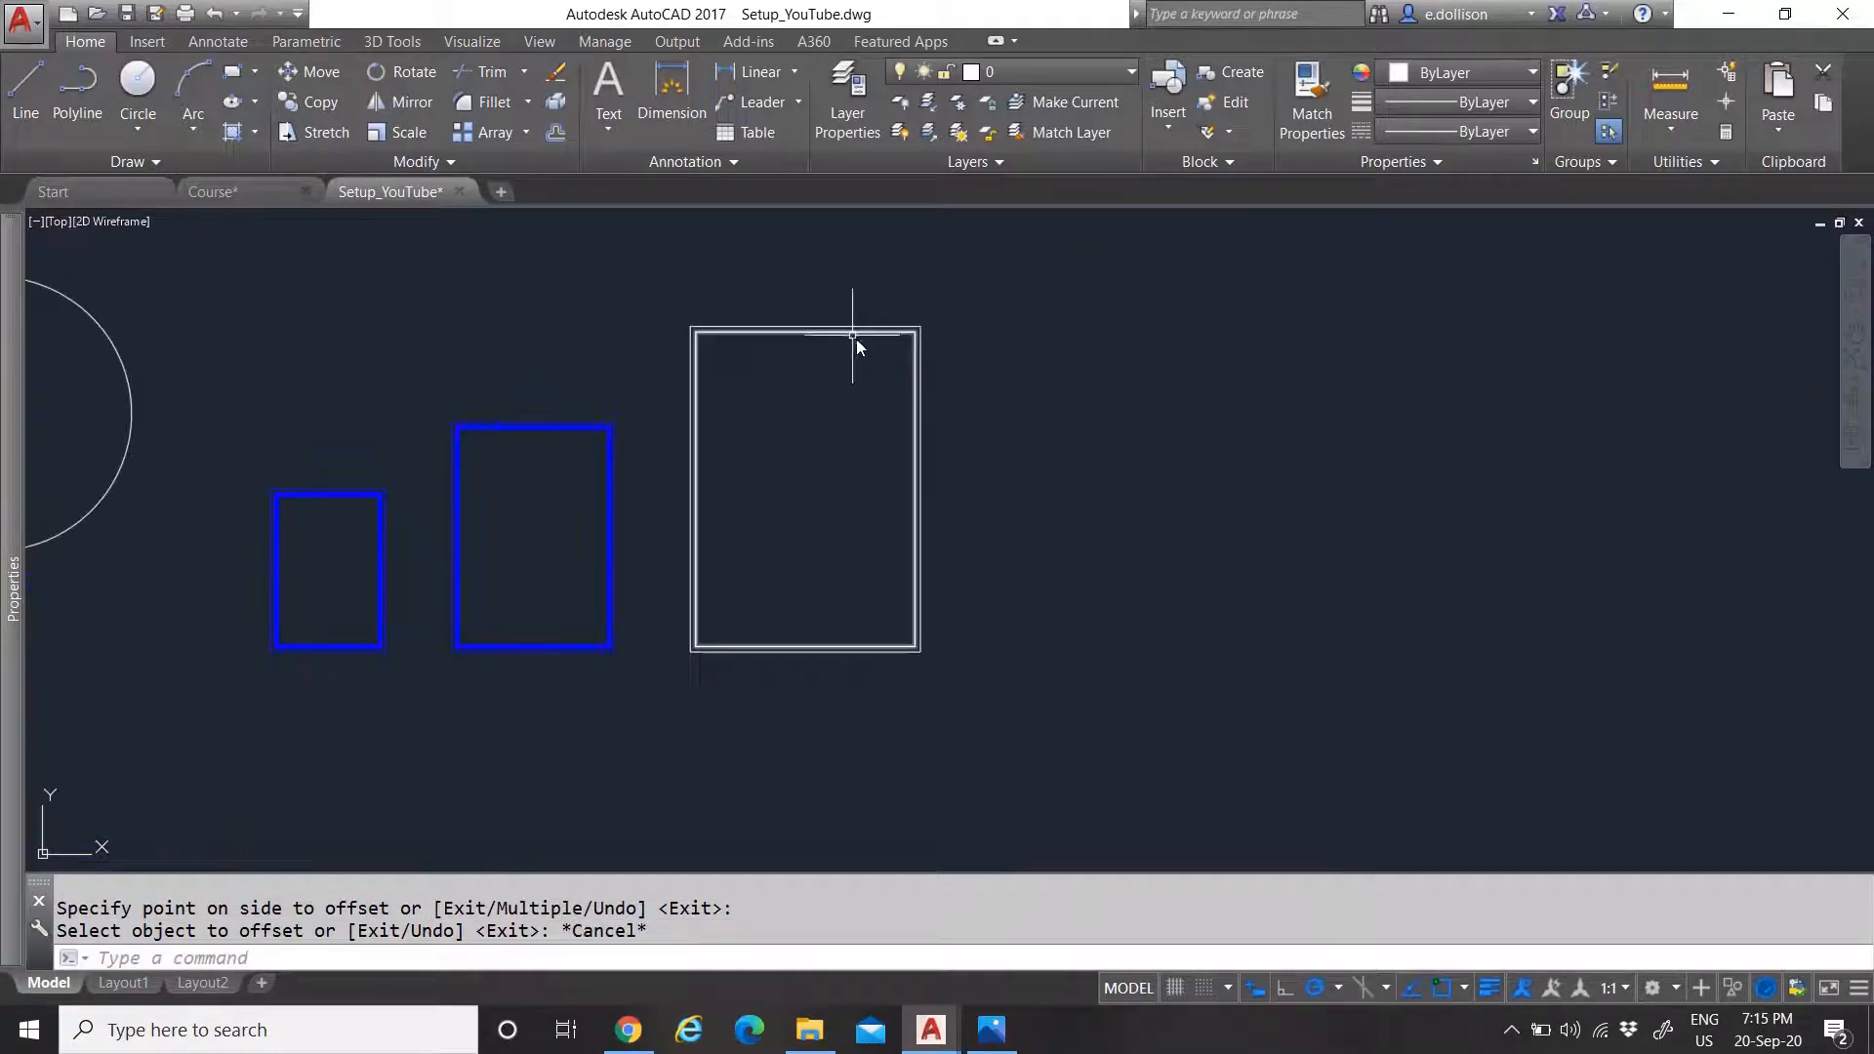
pyautogui.scroll(2, 878, 351)
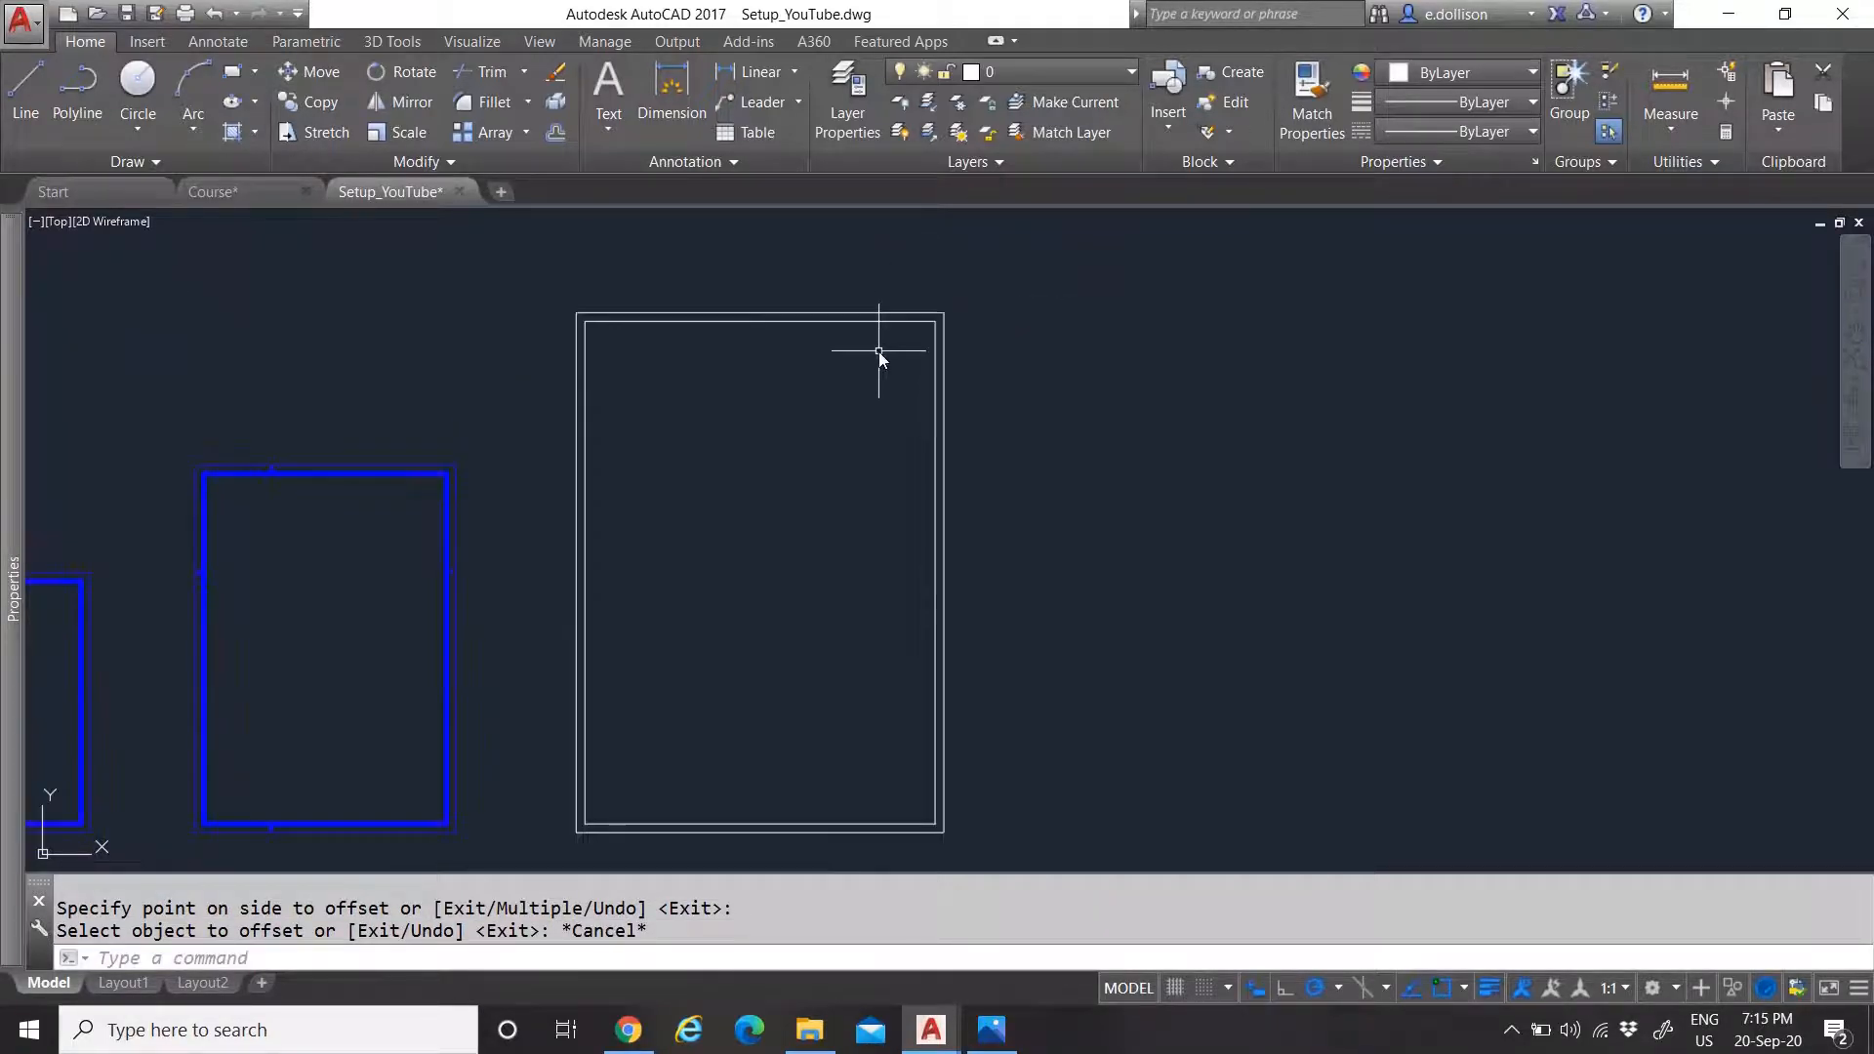
# Draw a fold mark of length 5 outward from the A2 inner frame's left side, level with the A3 side fold mark
pyautogui.click(39, 76)
pyautogui.scroll(2, 489, 618)
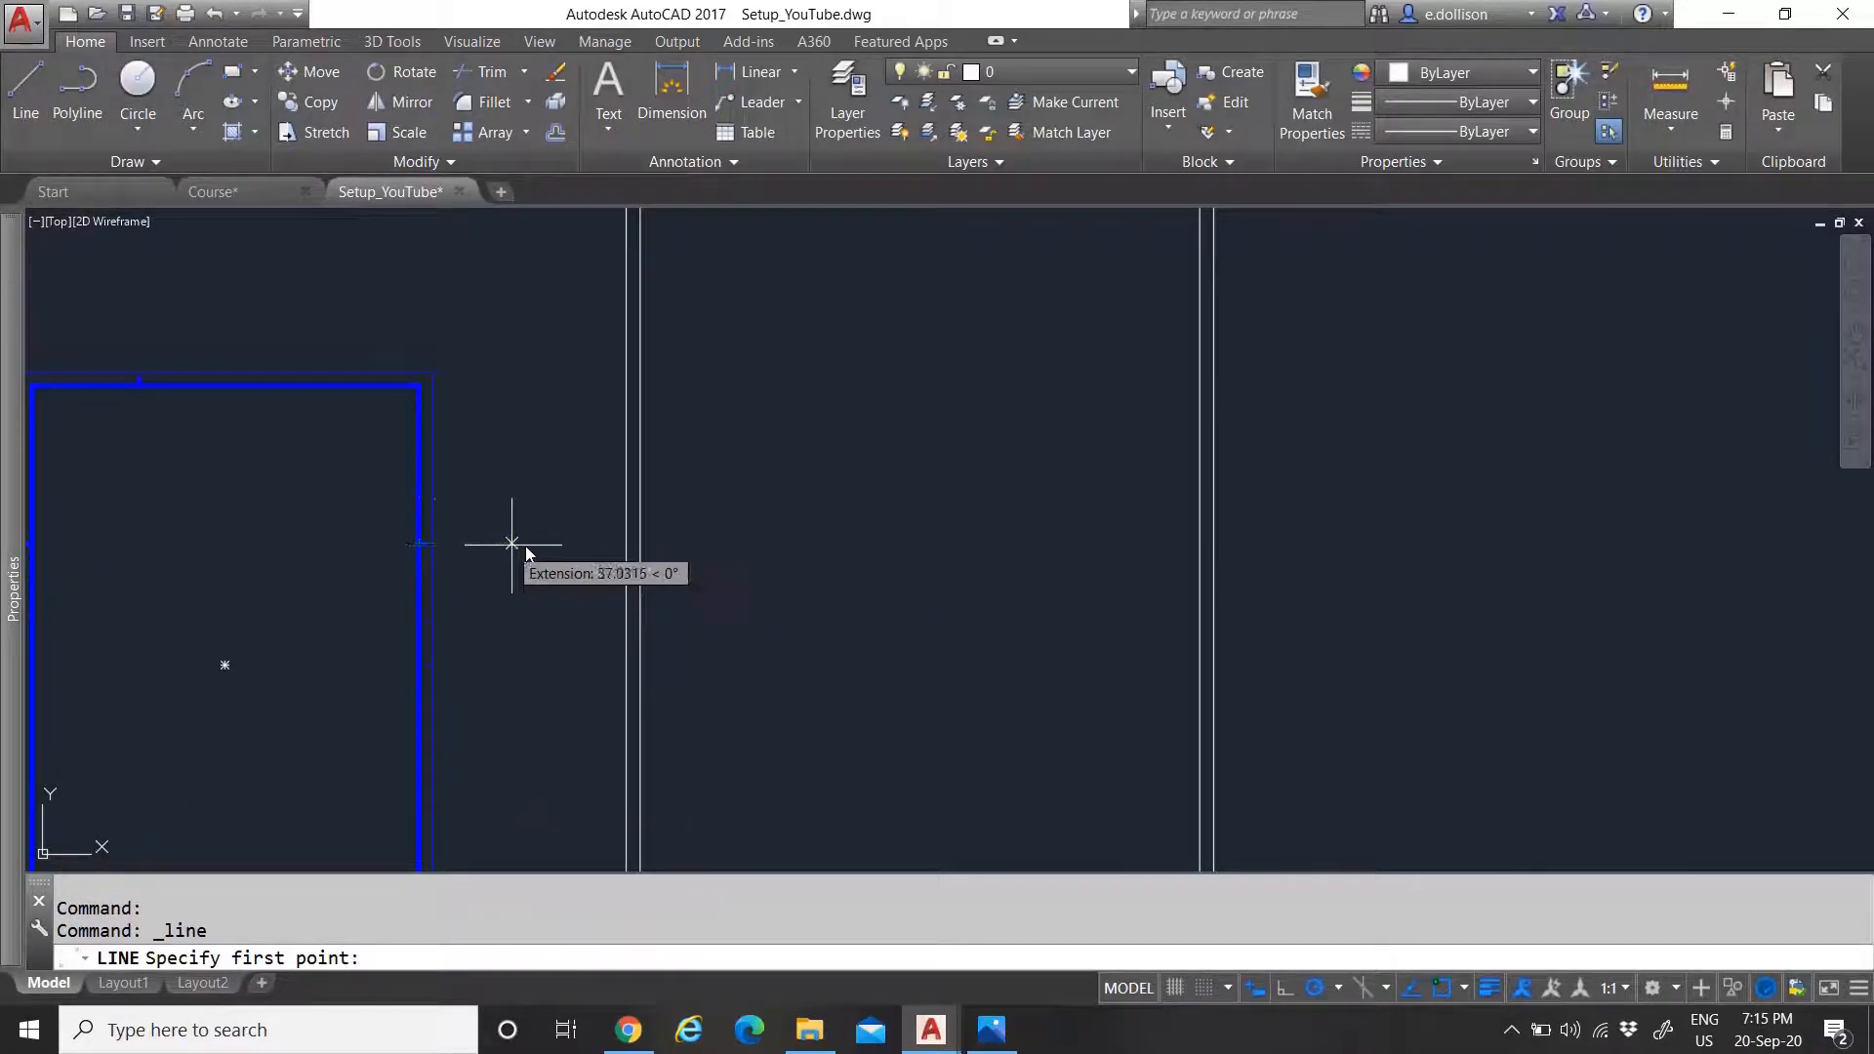
pyautogui.scroll(3, 479, 566)
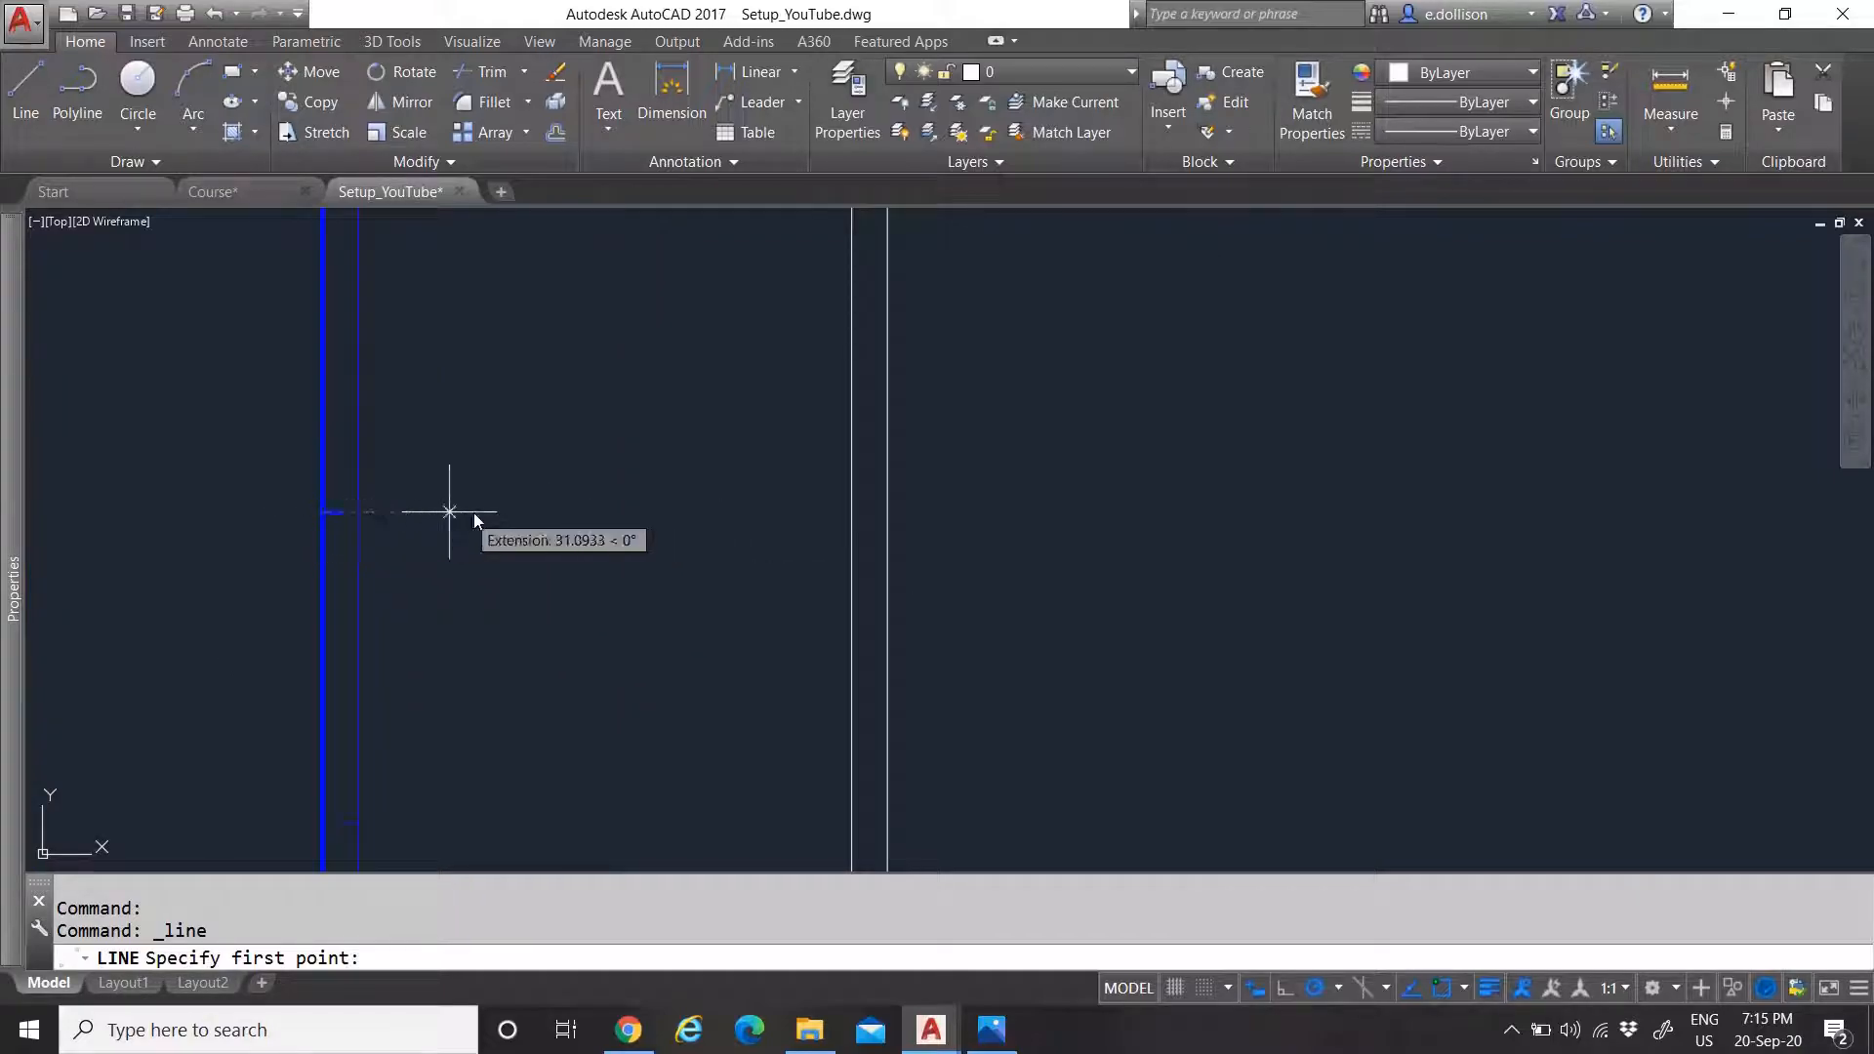
pyautogui.click(888, 513)
pyautogui.scroll(3, 890, 523)
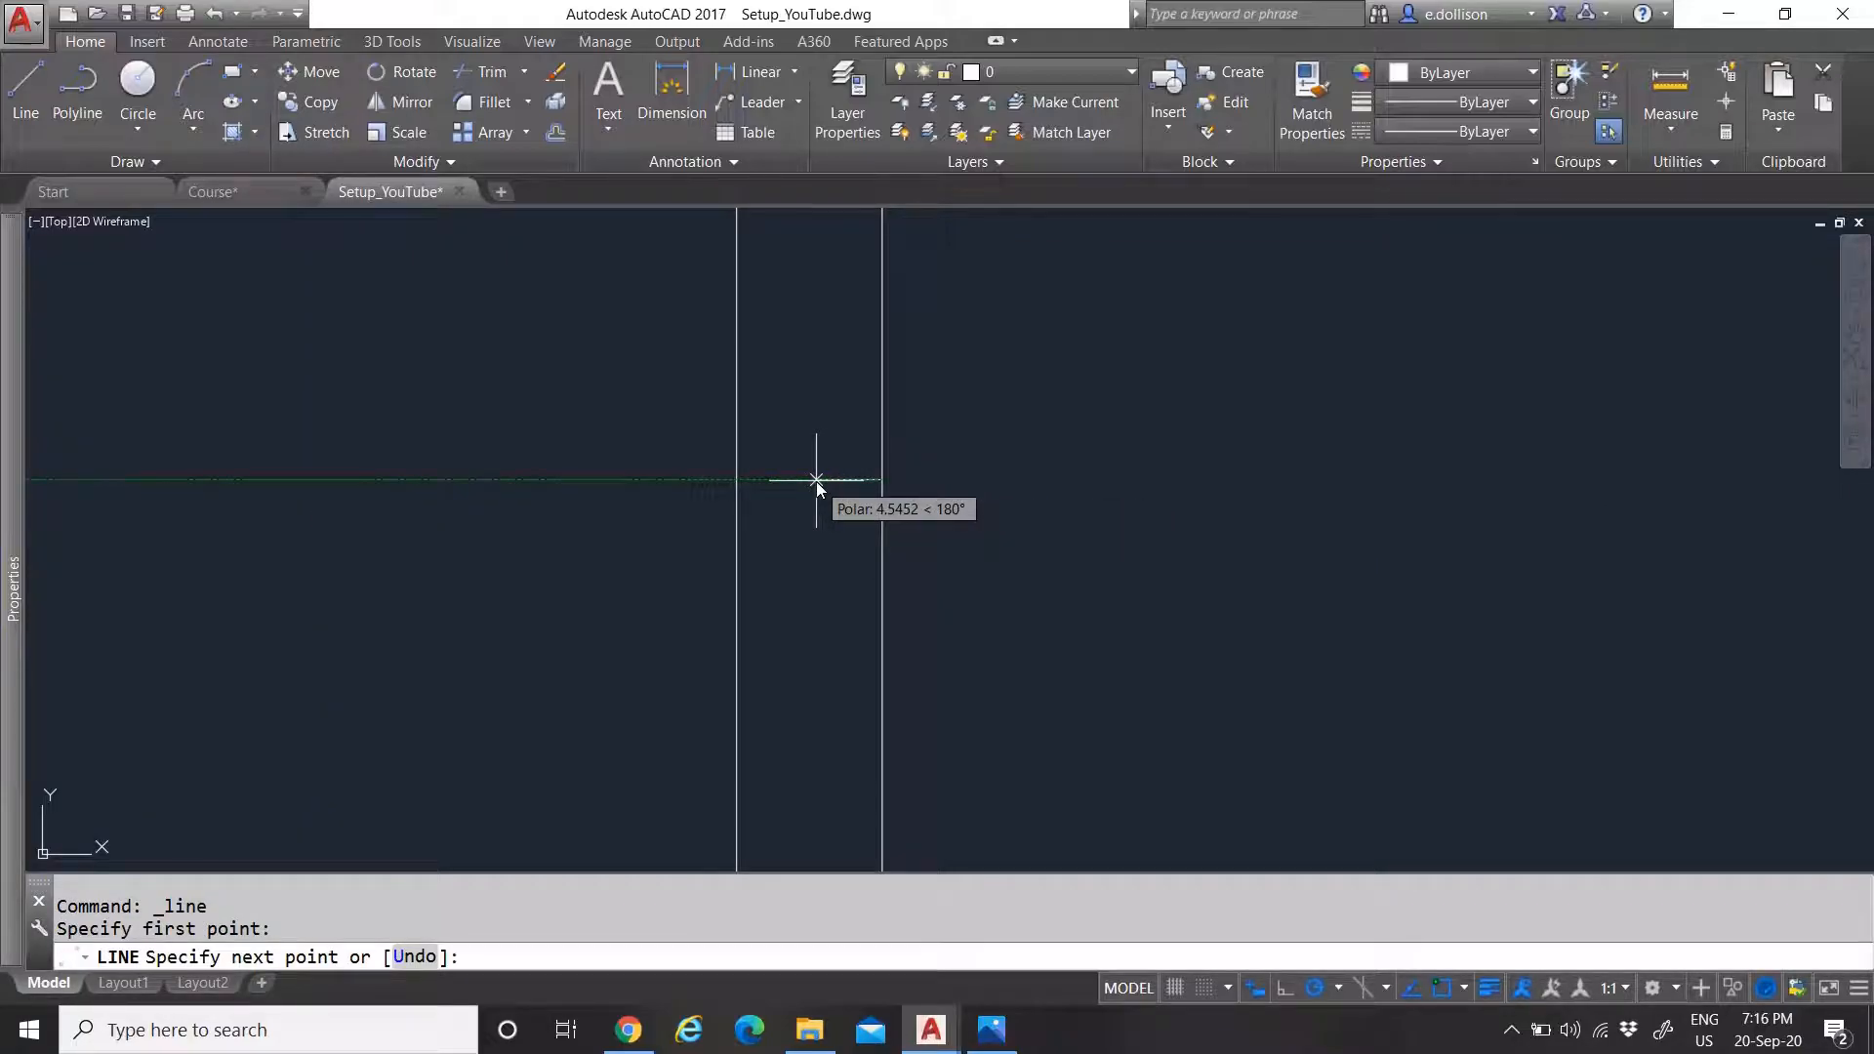
pyautogui.write('5')
pyautogui.press('Return')
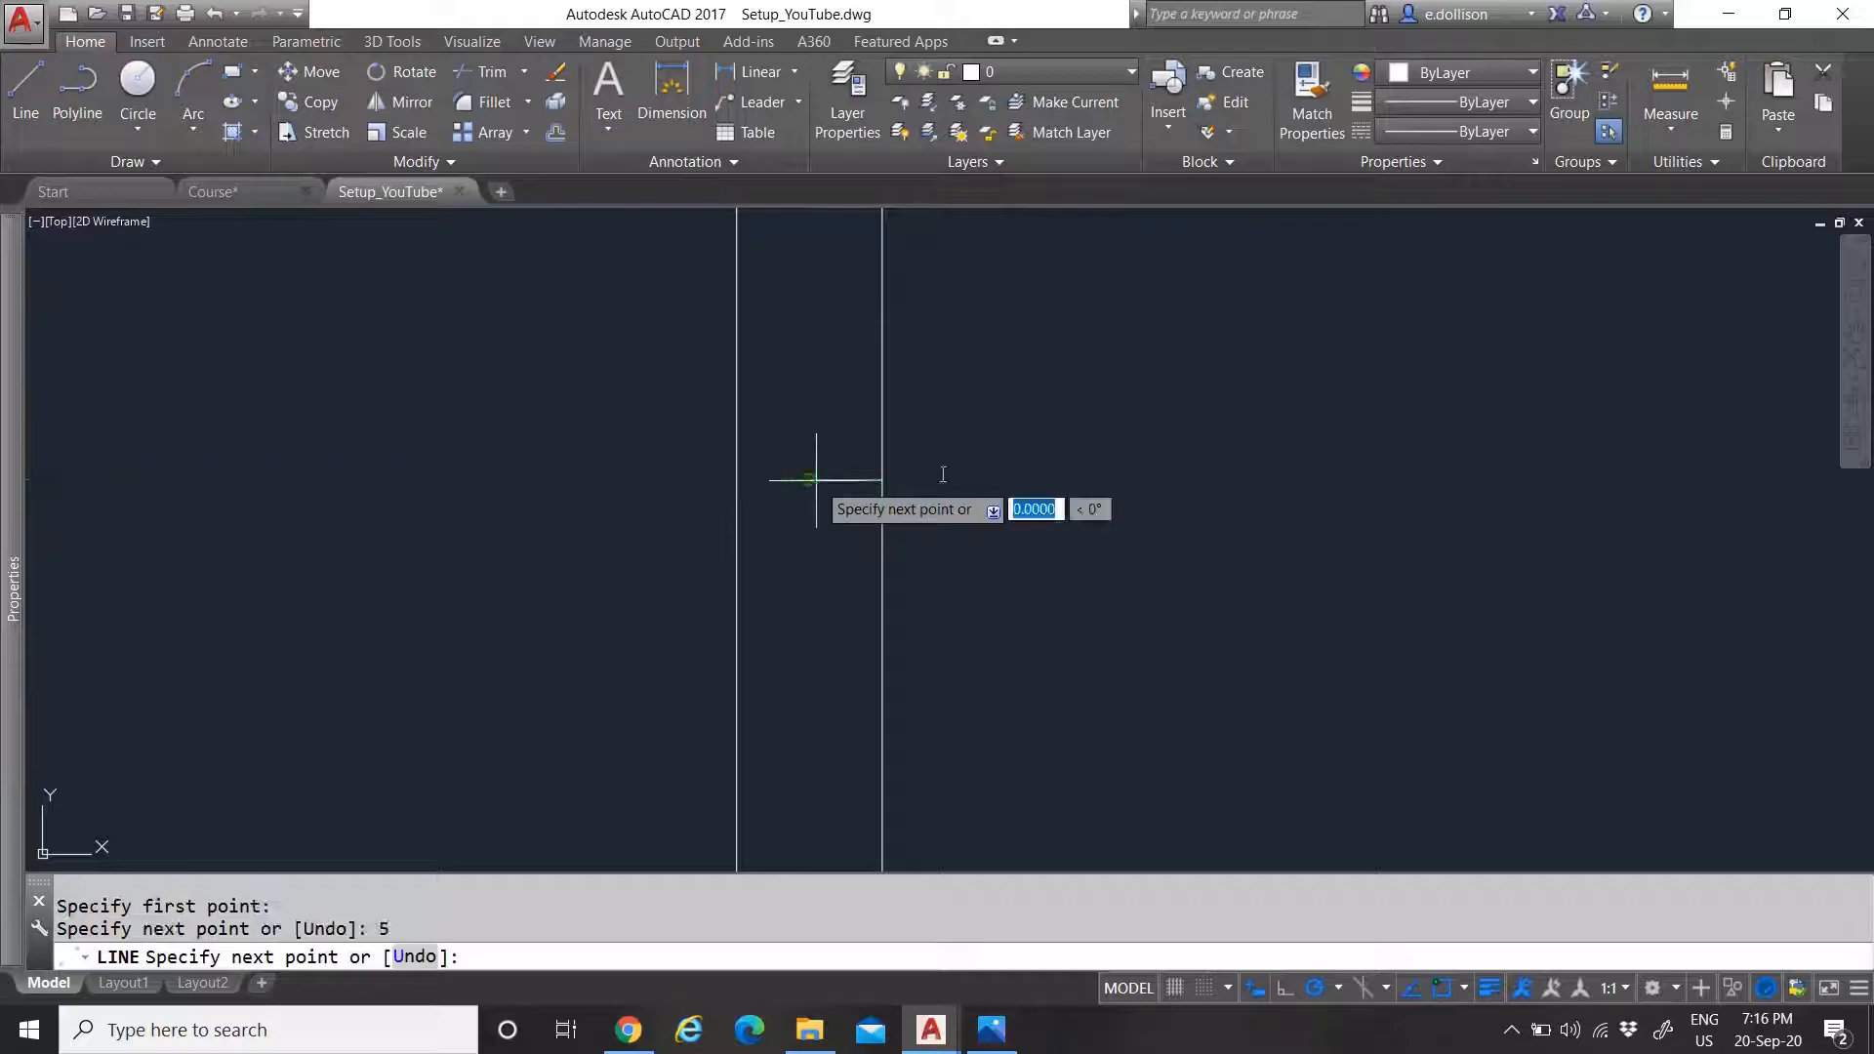
pyautogui.press('Escape')
pyautogui.scroll(-2, 850, 451)
pyautogui.scroll(-5, 850, 451)
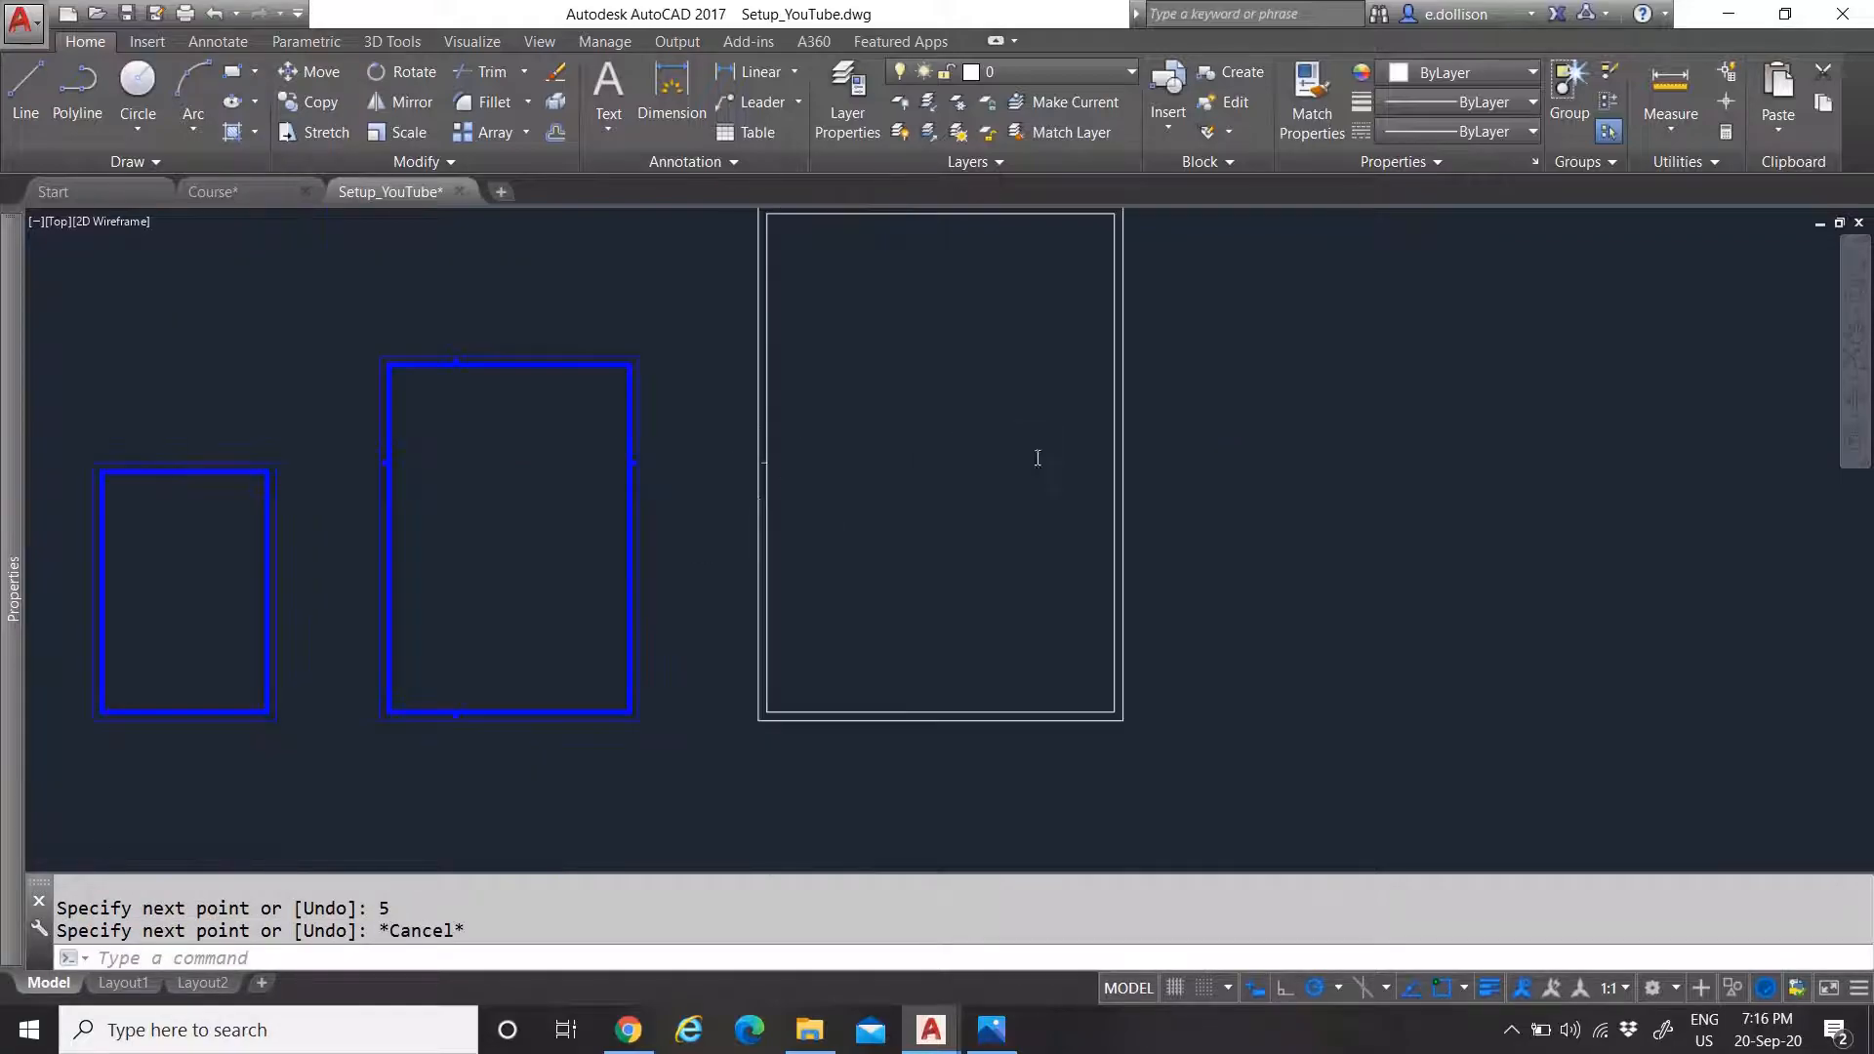
# Draw a matching fold mark of length 5 outward from the A2 inner frame's right side, level with the left mark
pyautogui.scroll(4, 1039, 460)
pyautogui.press('Return')
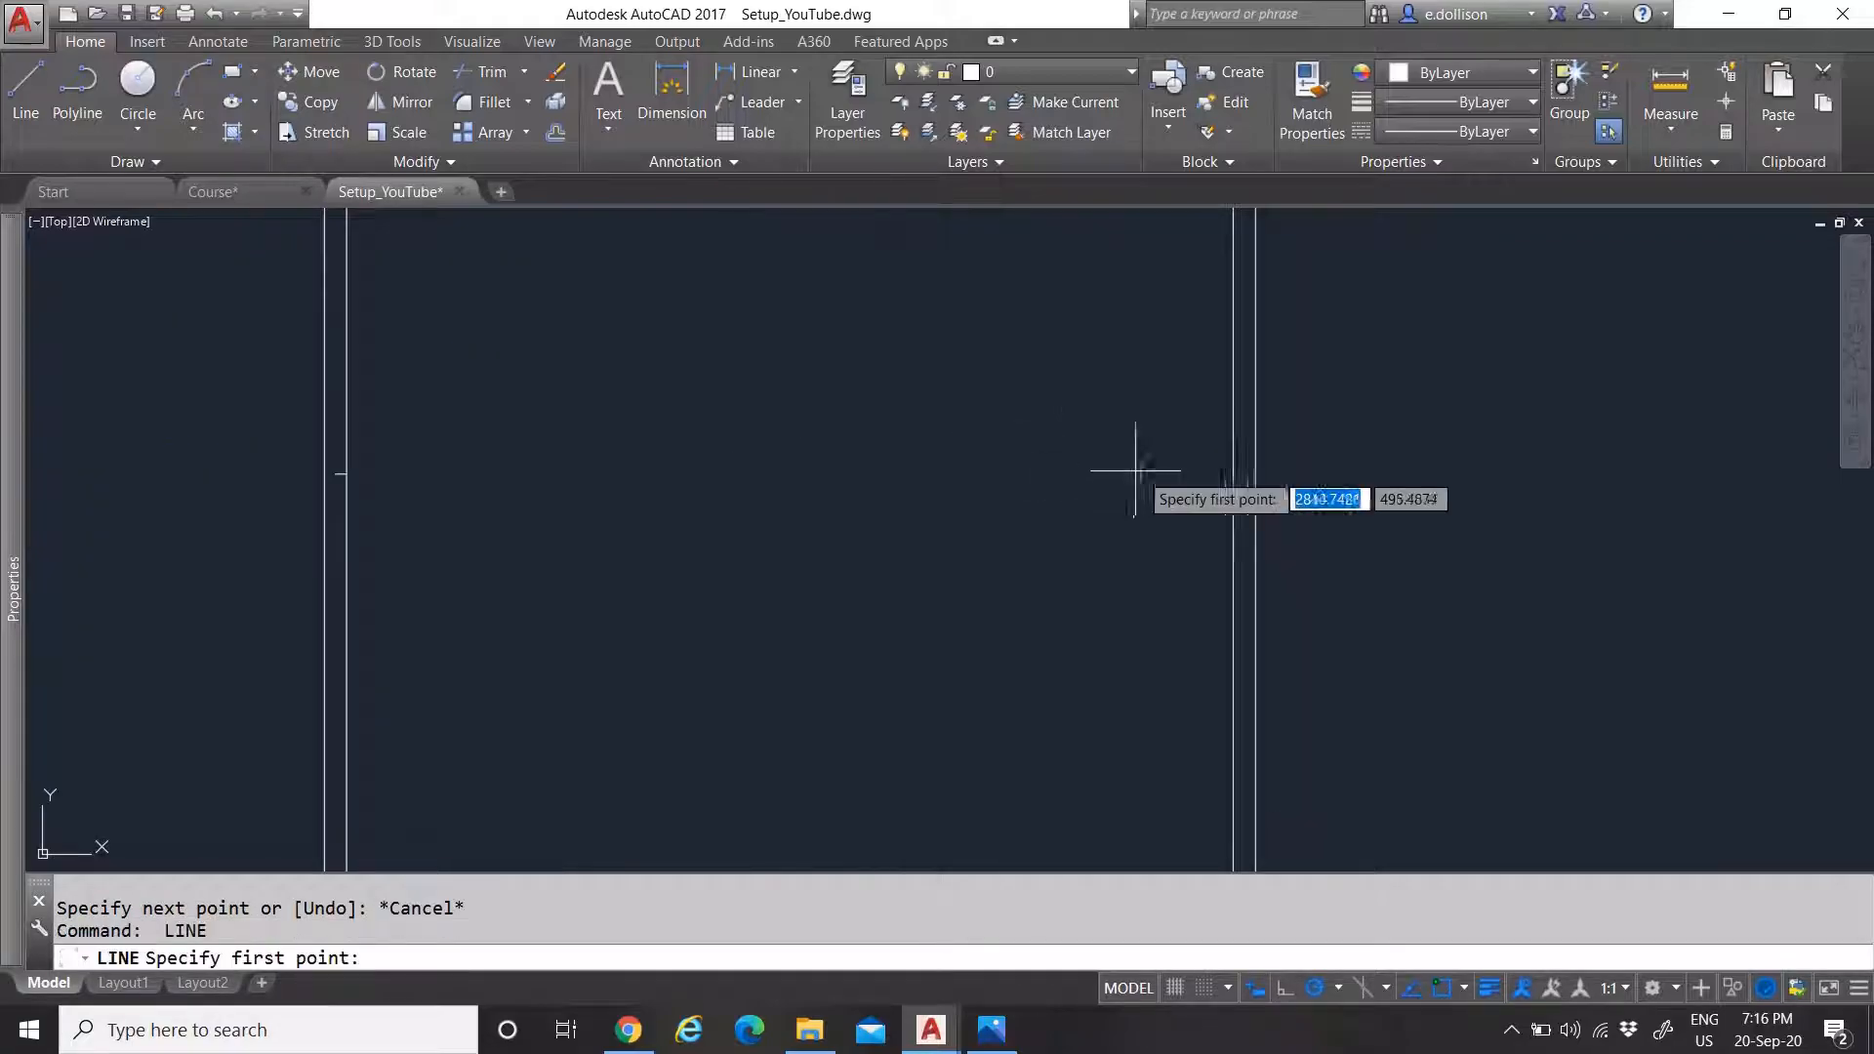
pyautogui.click(1235, 472)
pyautogui.scroll(3, 1239, 469)
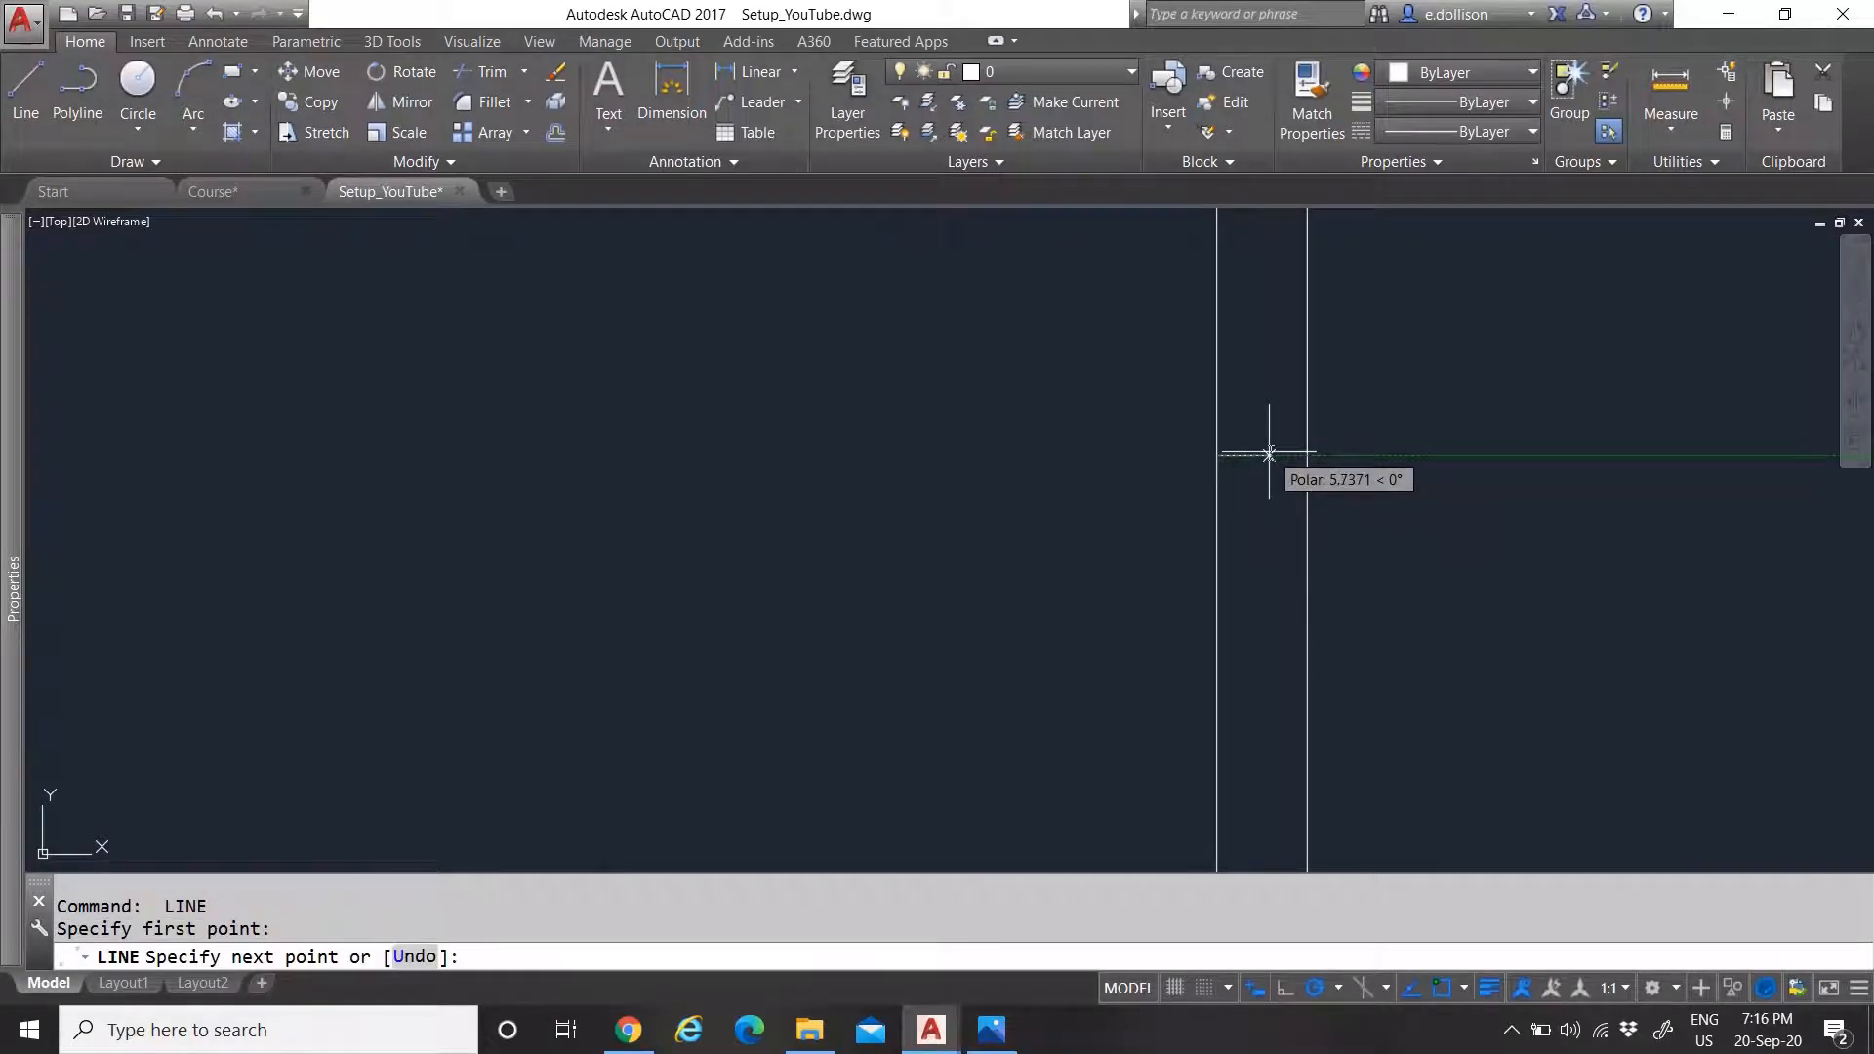
pyautogui.write('5')
pyautogui.press('Return')
pyautogui.press('Escape')
pyautogui.scroll(-5, 1269, 391)
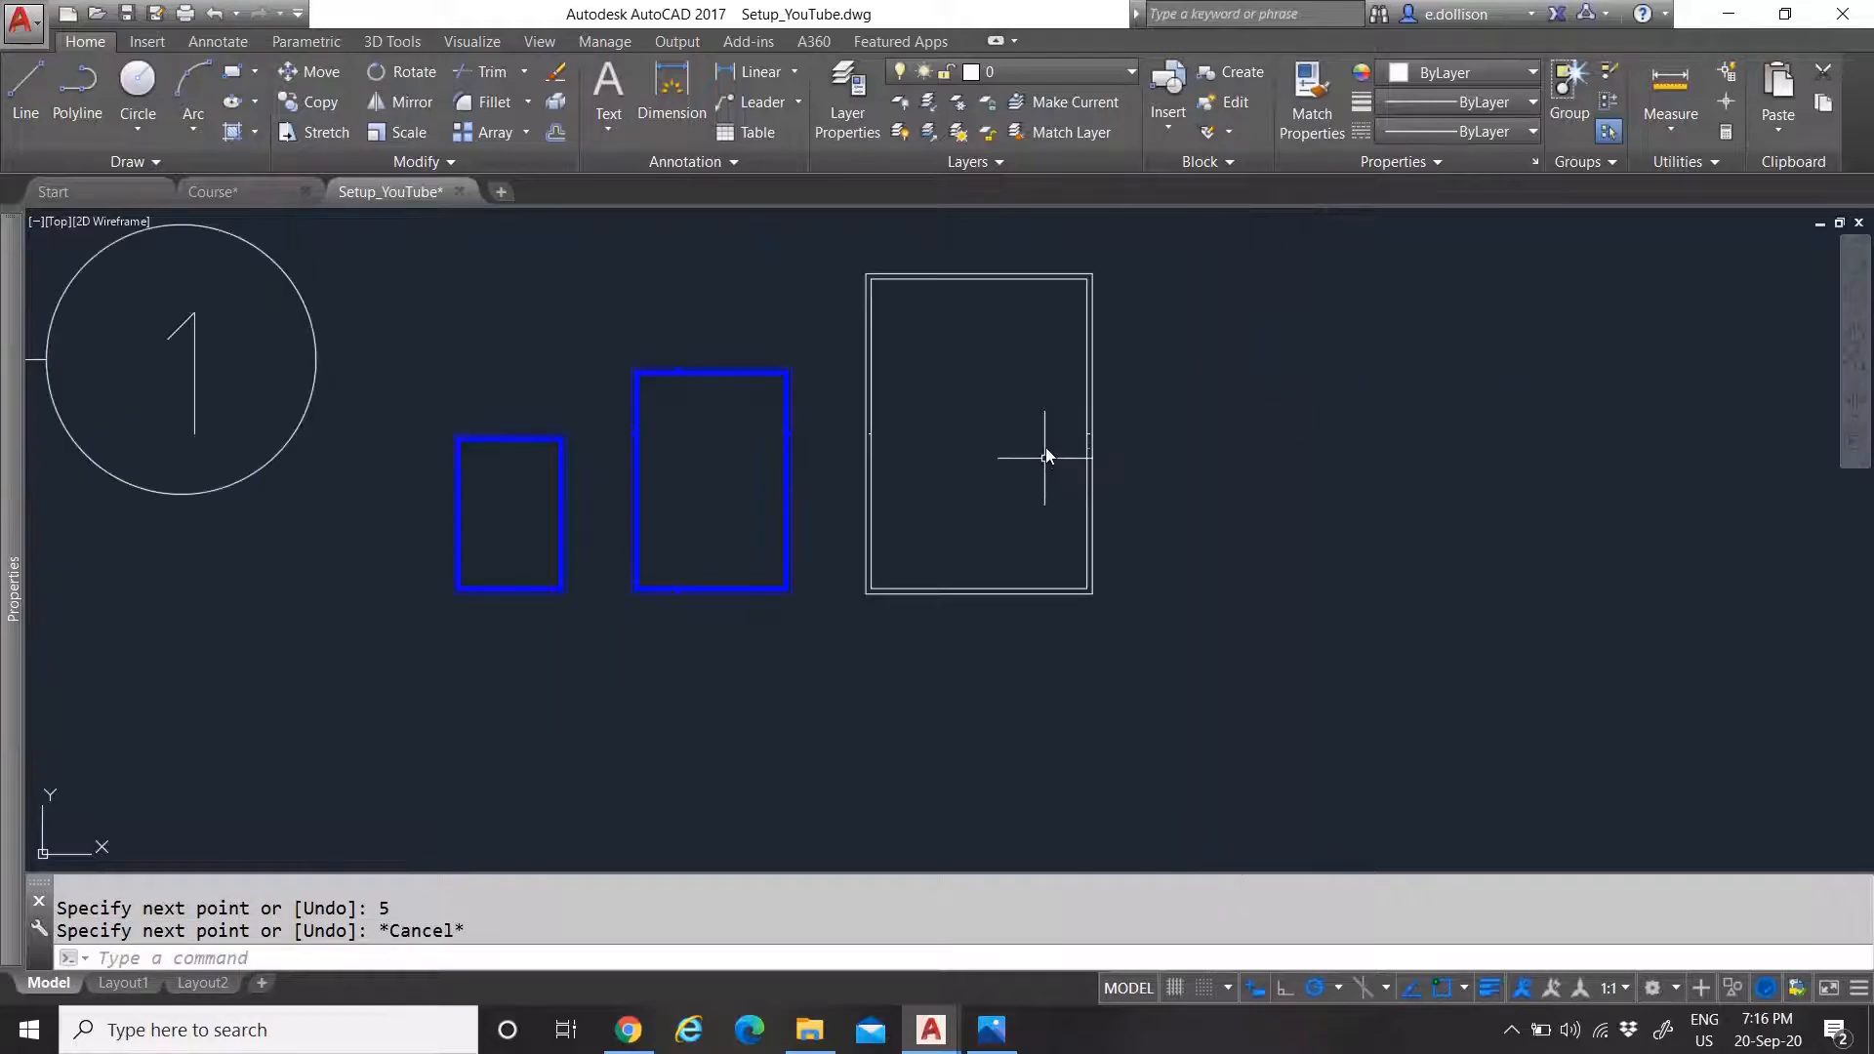
pyautogui.scroll(2, 923, 426)
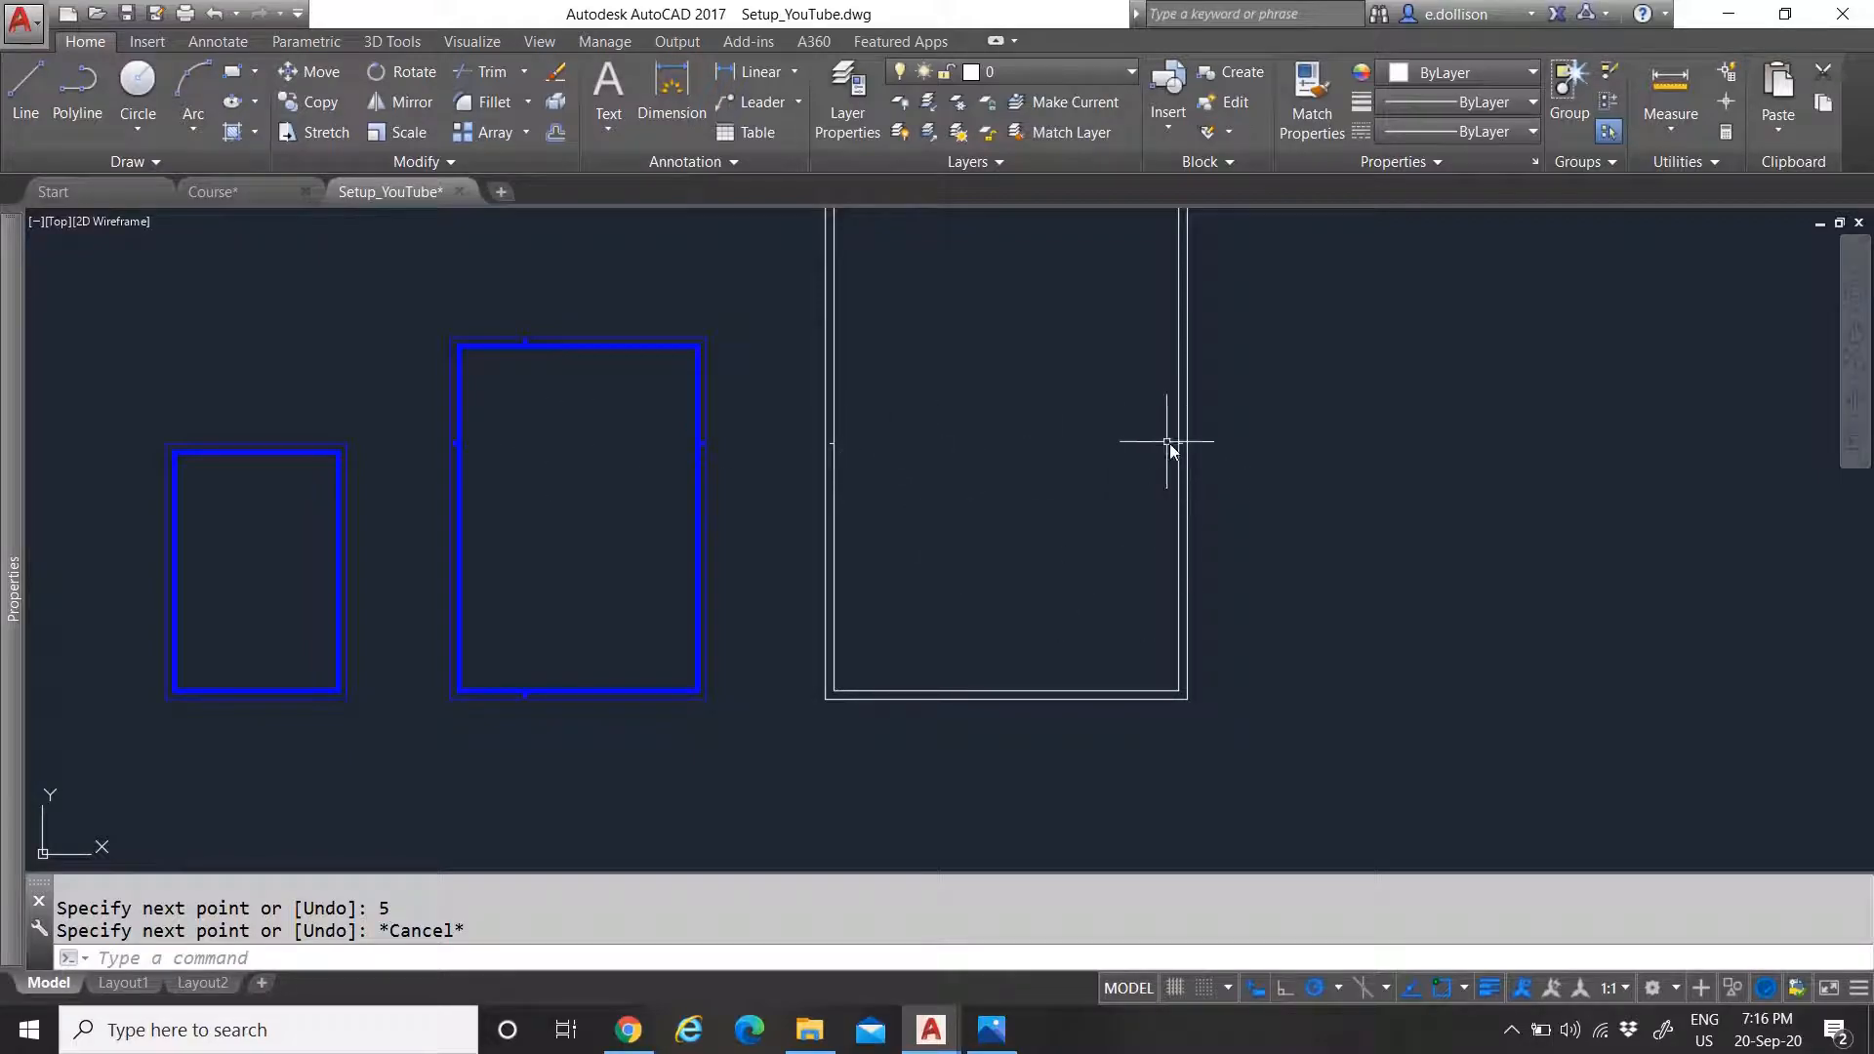
# Switch to the Course drawing and examine the fold lines on the A2 sheet
pyautogui.click(220, 191)
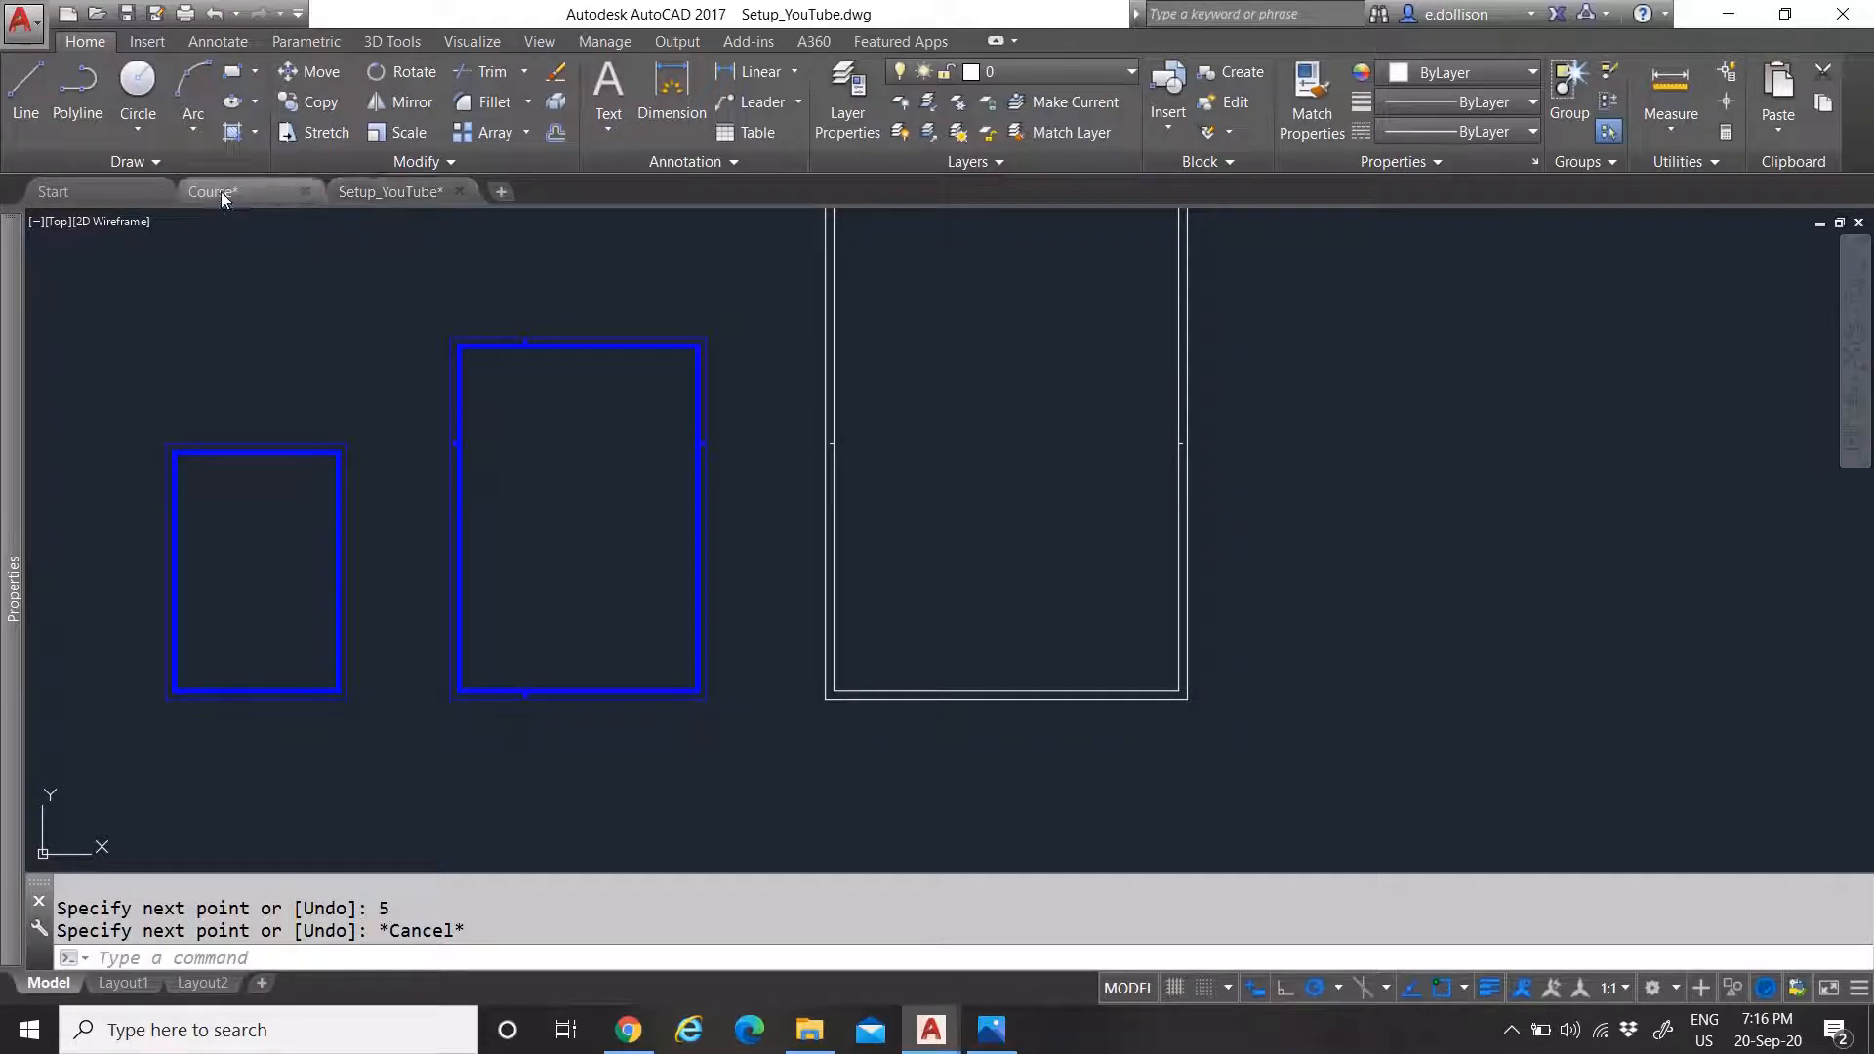
pyautogui.scroll(-6, 964, 415)
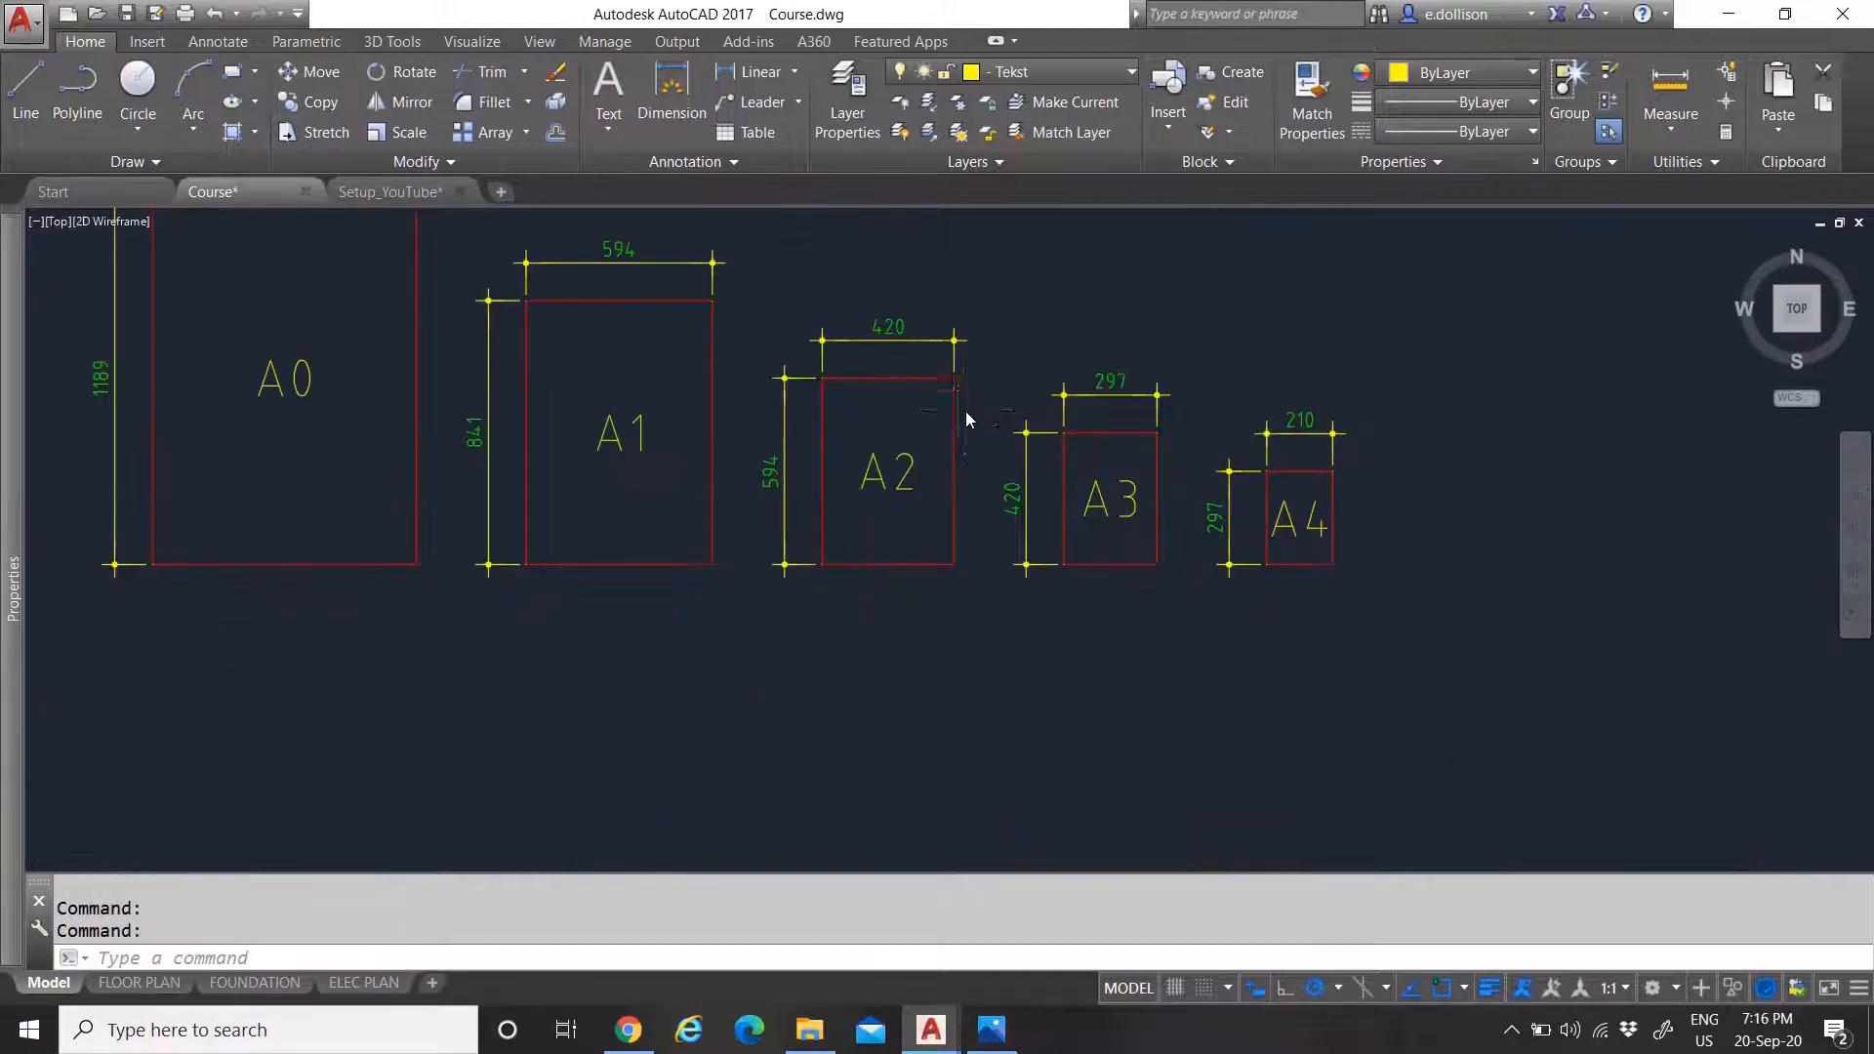
pyautogui.scroll(6, 953, 598)
pyautogui.scroll(2, 963, 508)
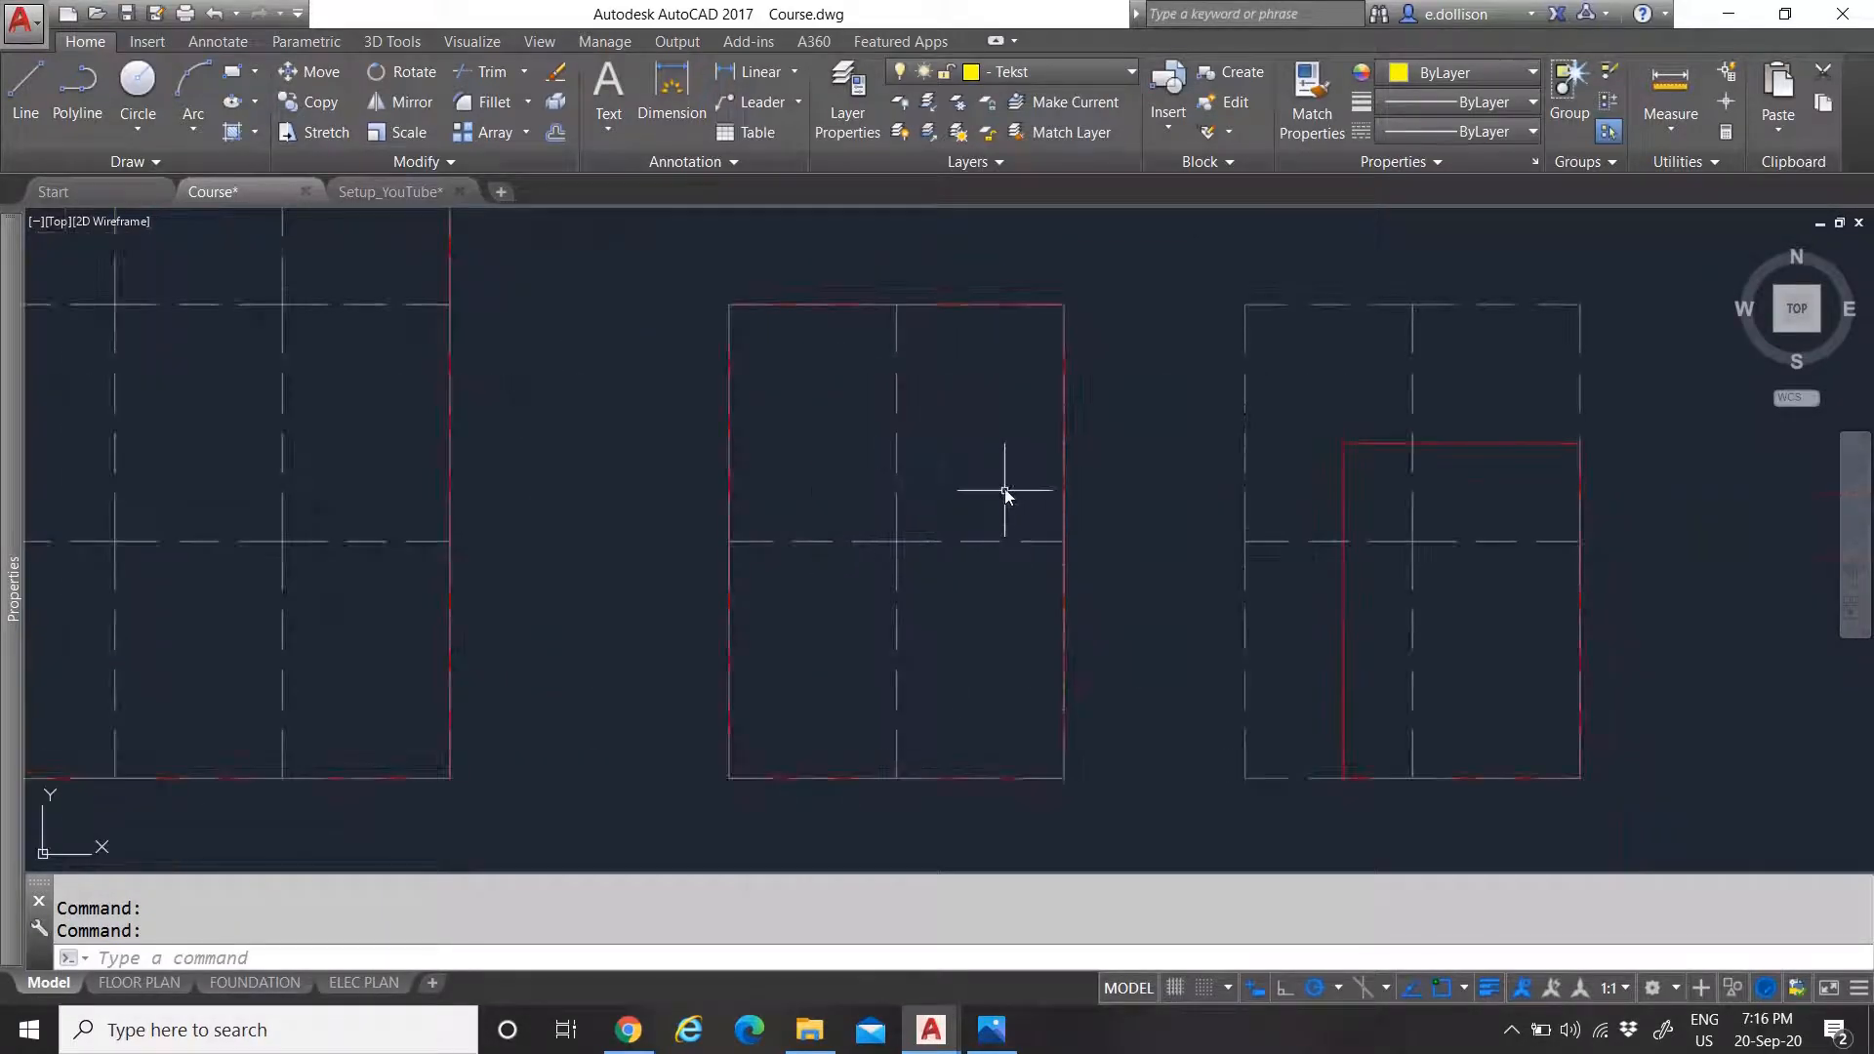
pyautogui.scroll(-7, 876, 613)
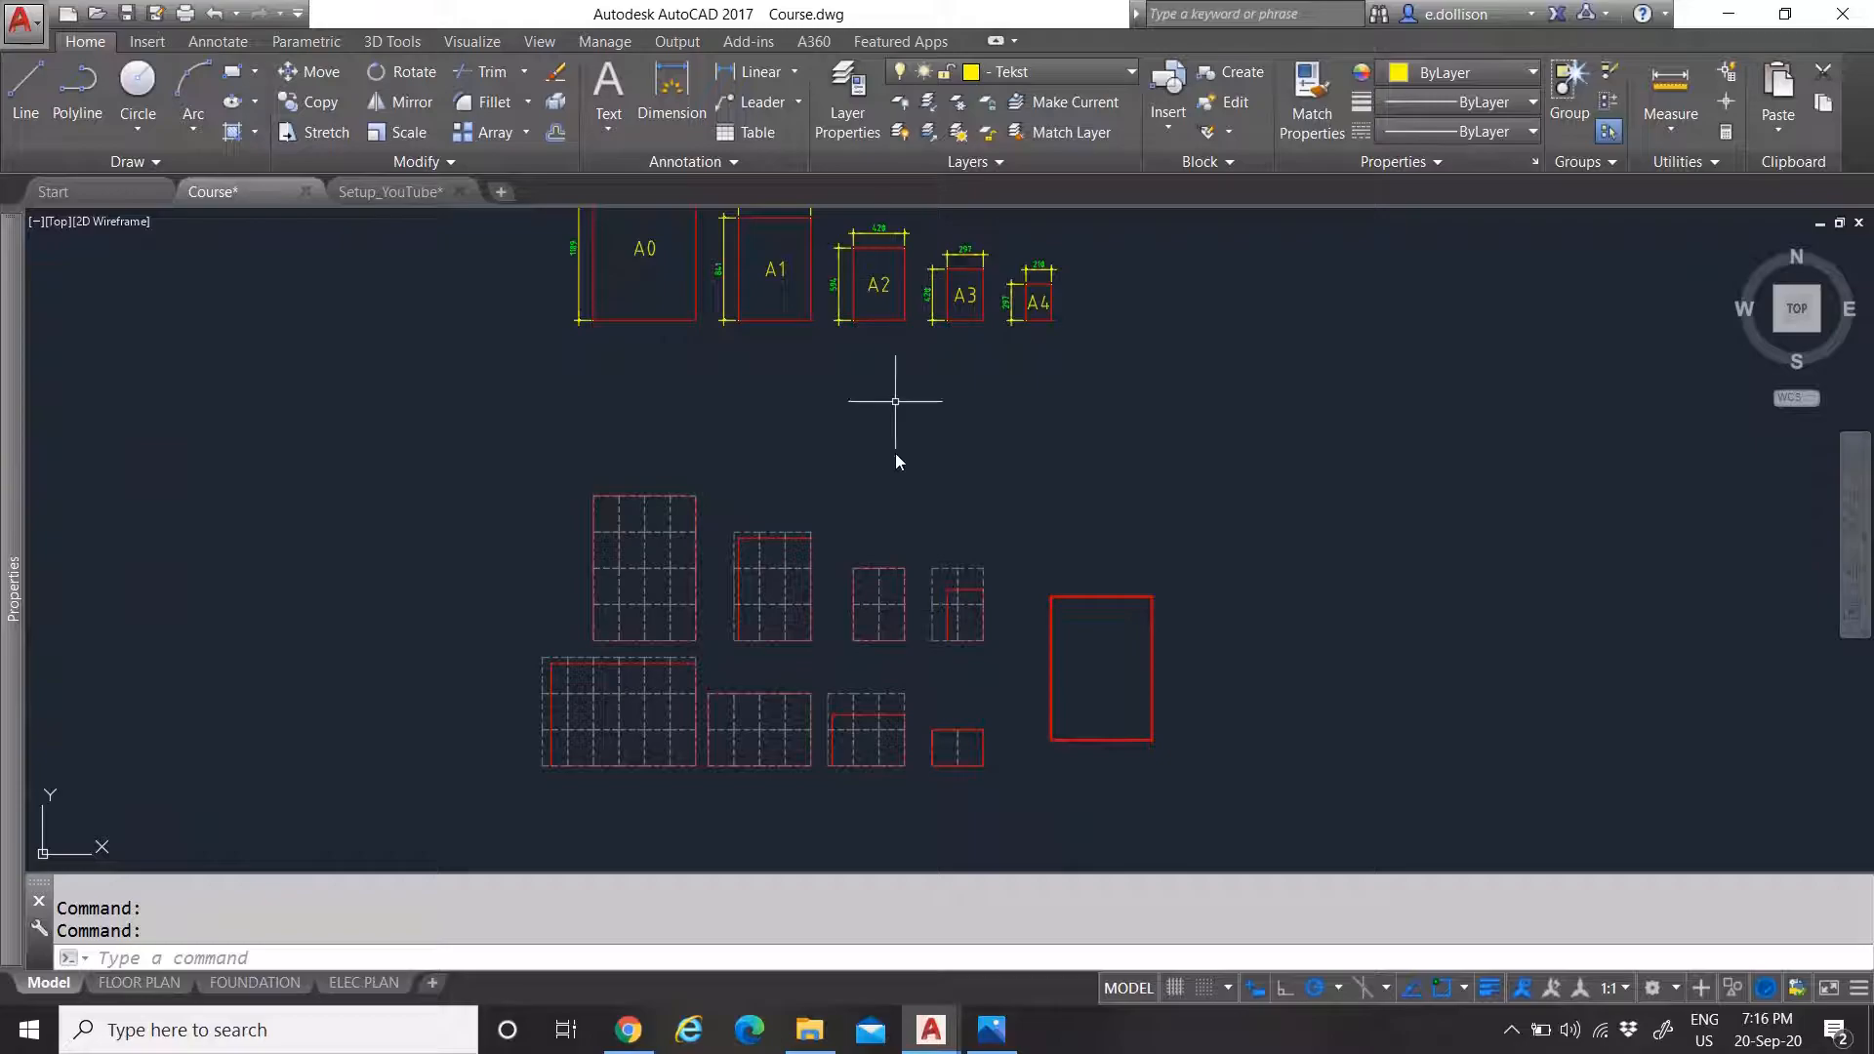
pyautogui.scroll(6, 882, 585)
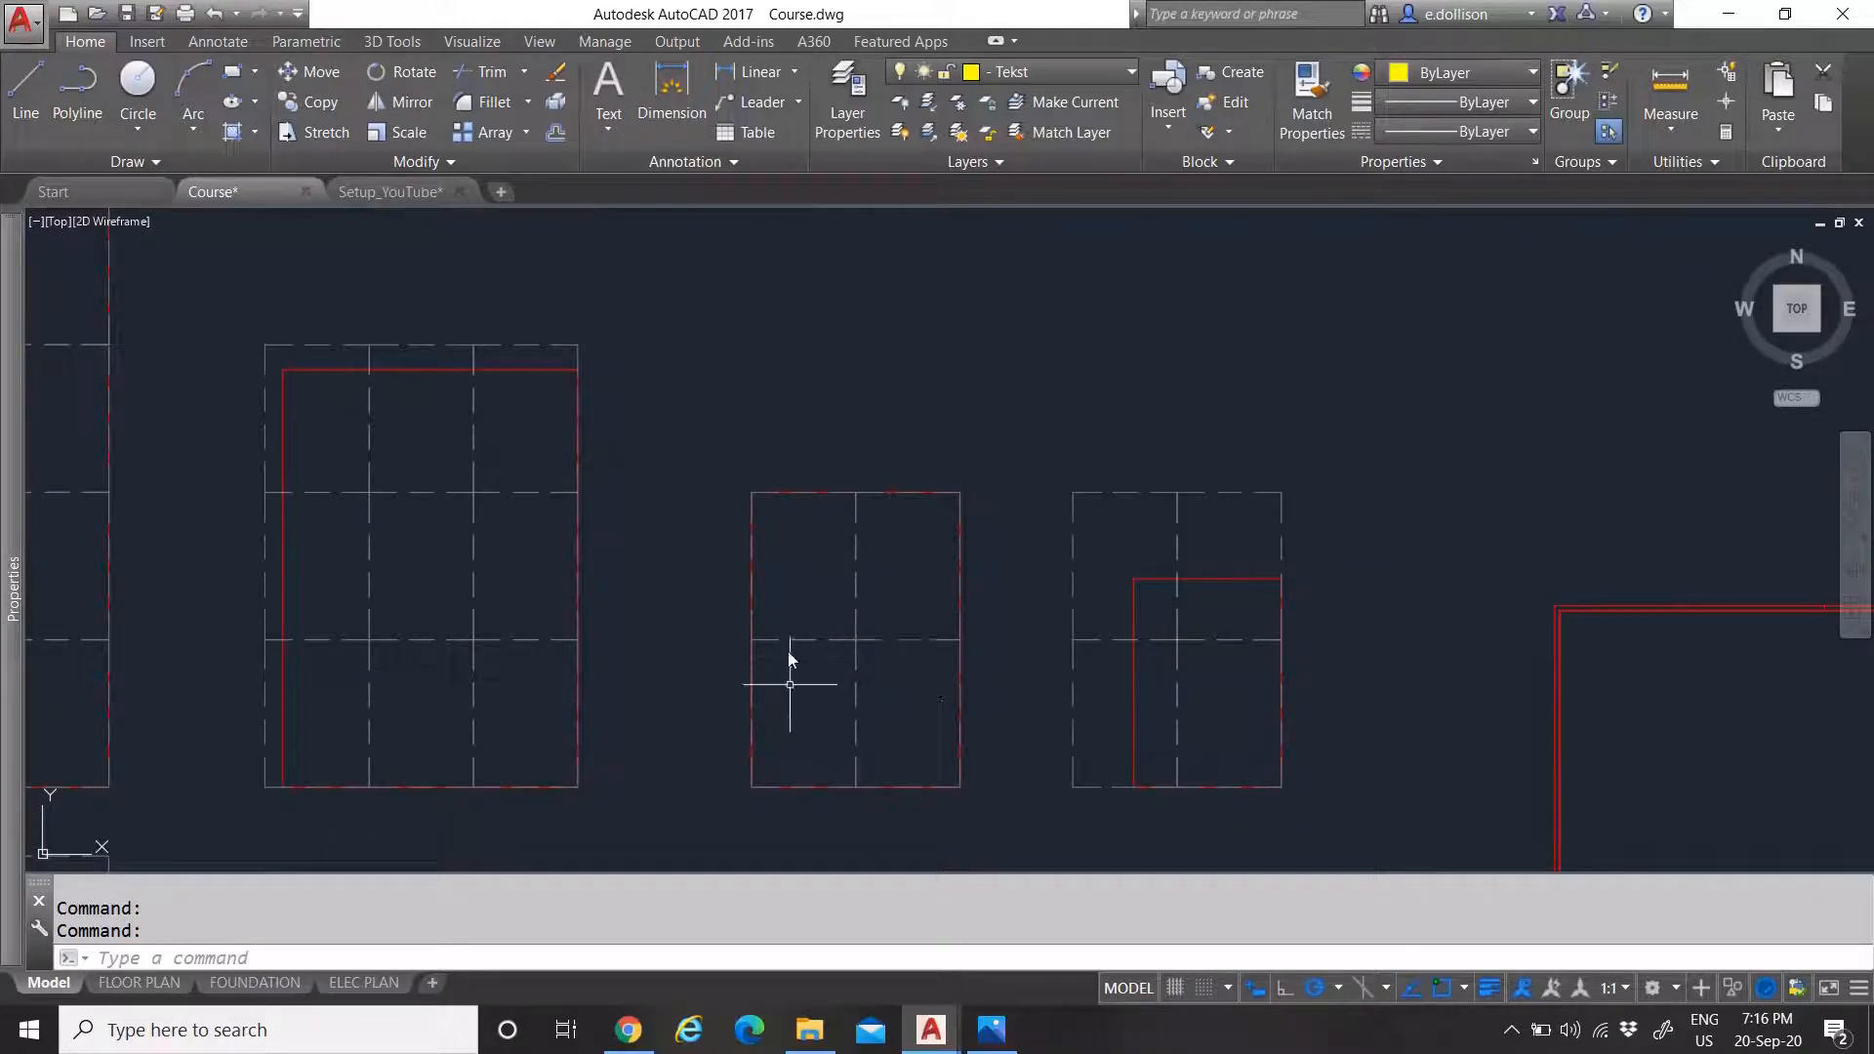
# Back in Setup_YouTube, draw a fold mark of length 5 outward from the midpoint of the A2 inner frame's top side
pyautogui.click(389, 191)
pyautogui.scroll(-3, 961, 424)
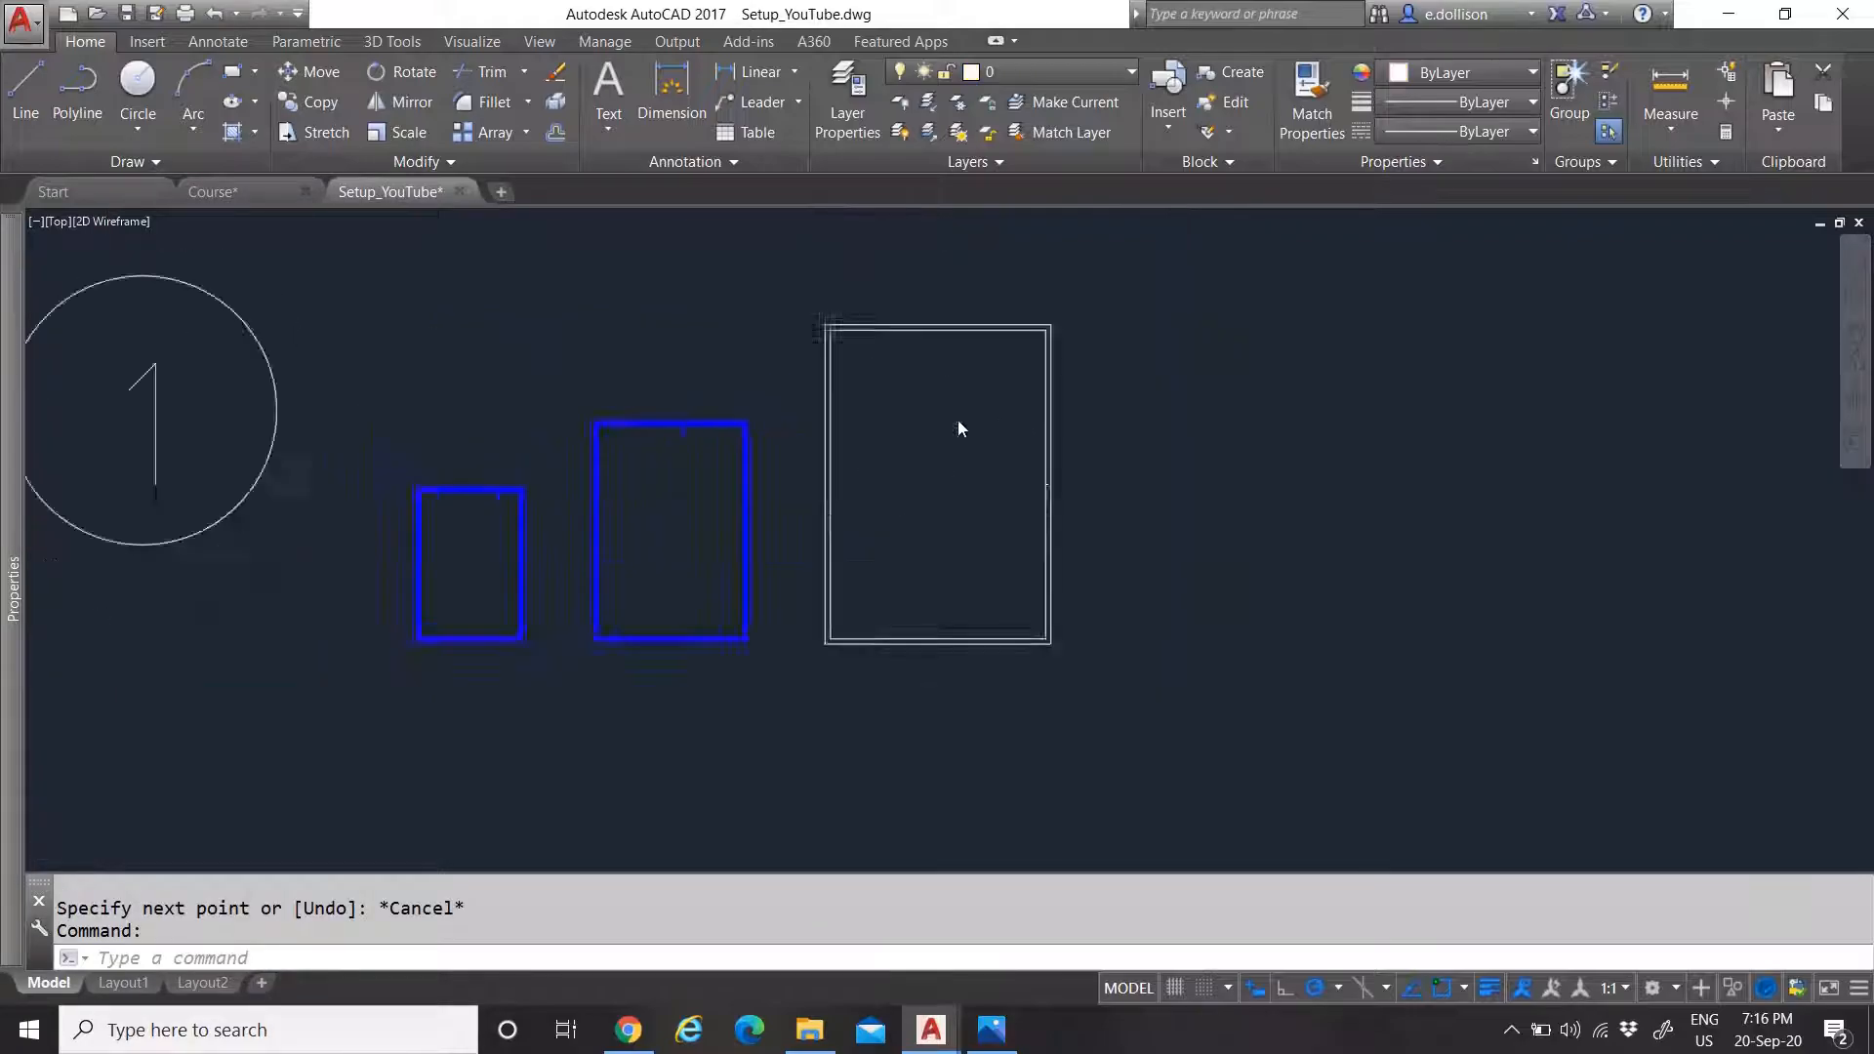
pyautogui.scroll(3, 958, 428)
pyautogui.click(25, 86)
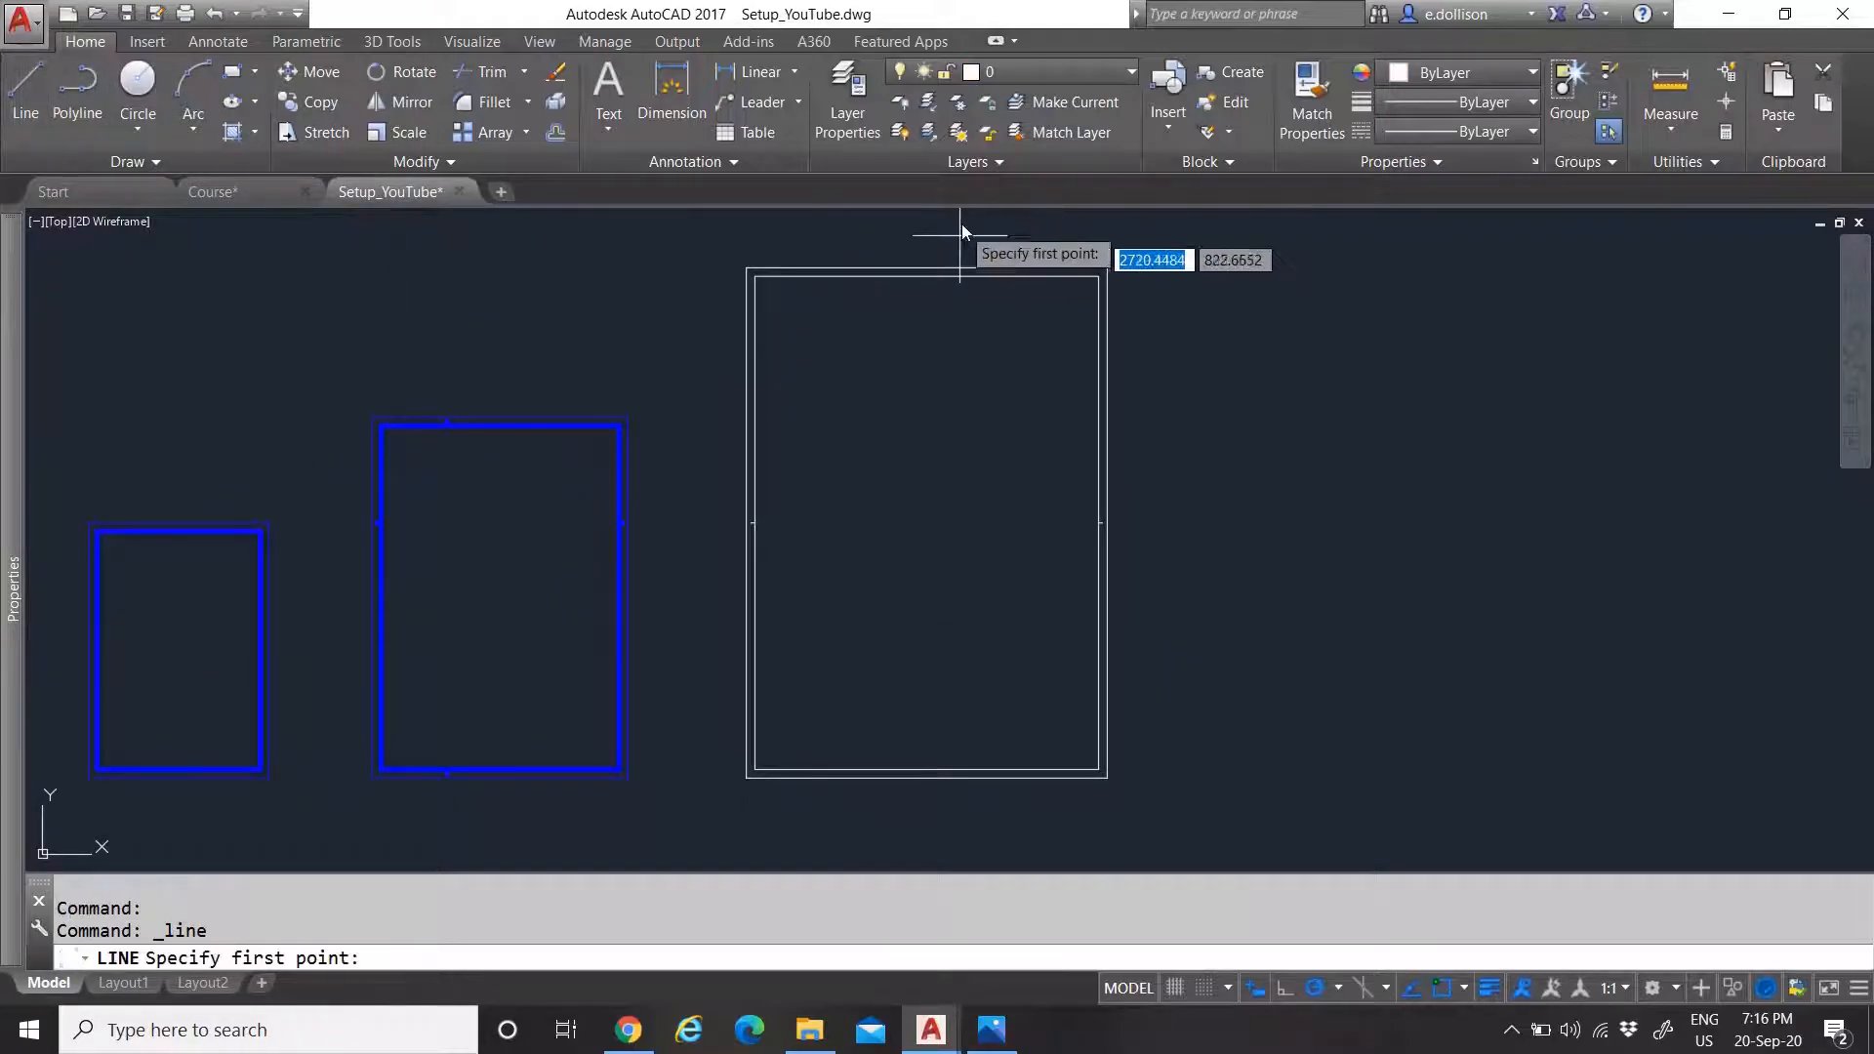
pyautogui.scroll(4, 960, 236)
pyautogui.click(875, 354)
pyautogui.scroll(6, 871, 346)
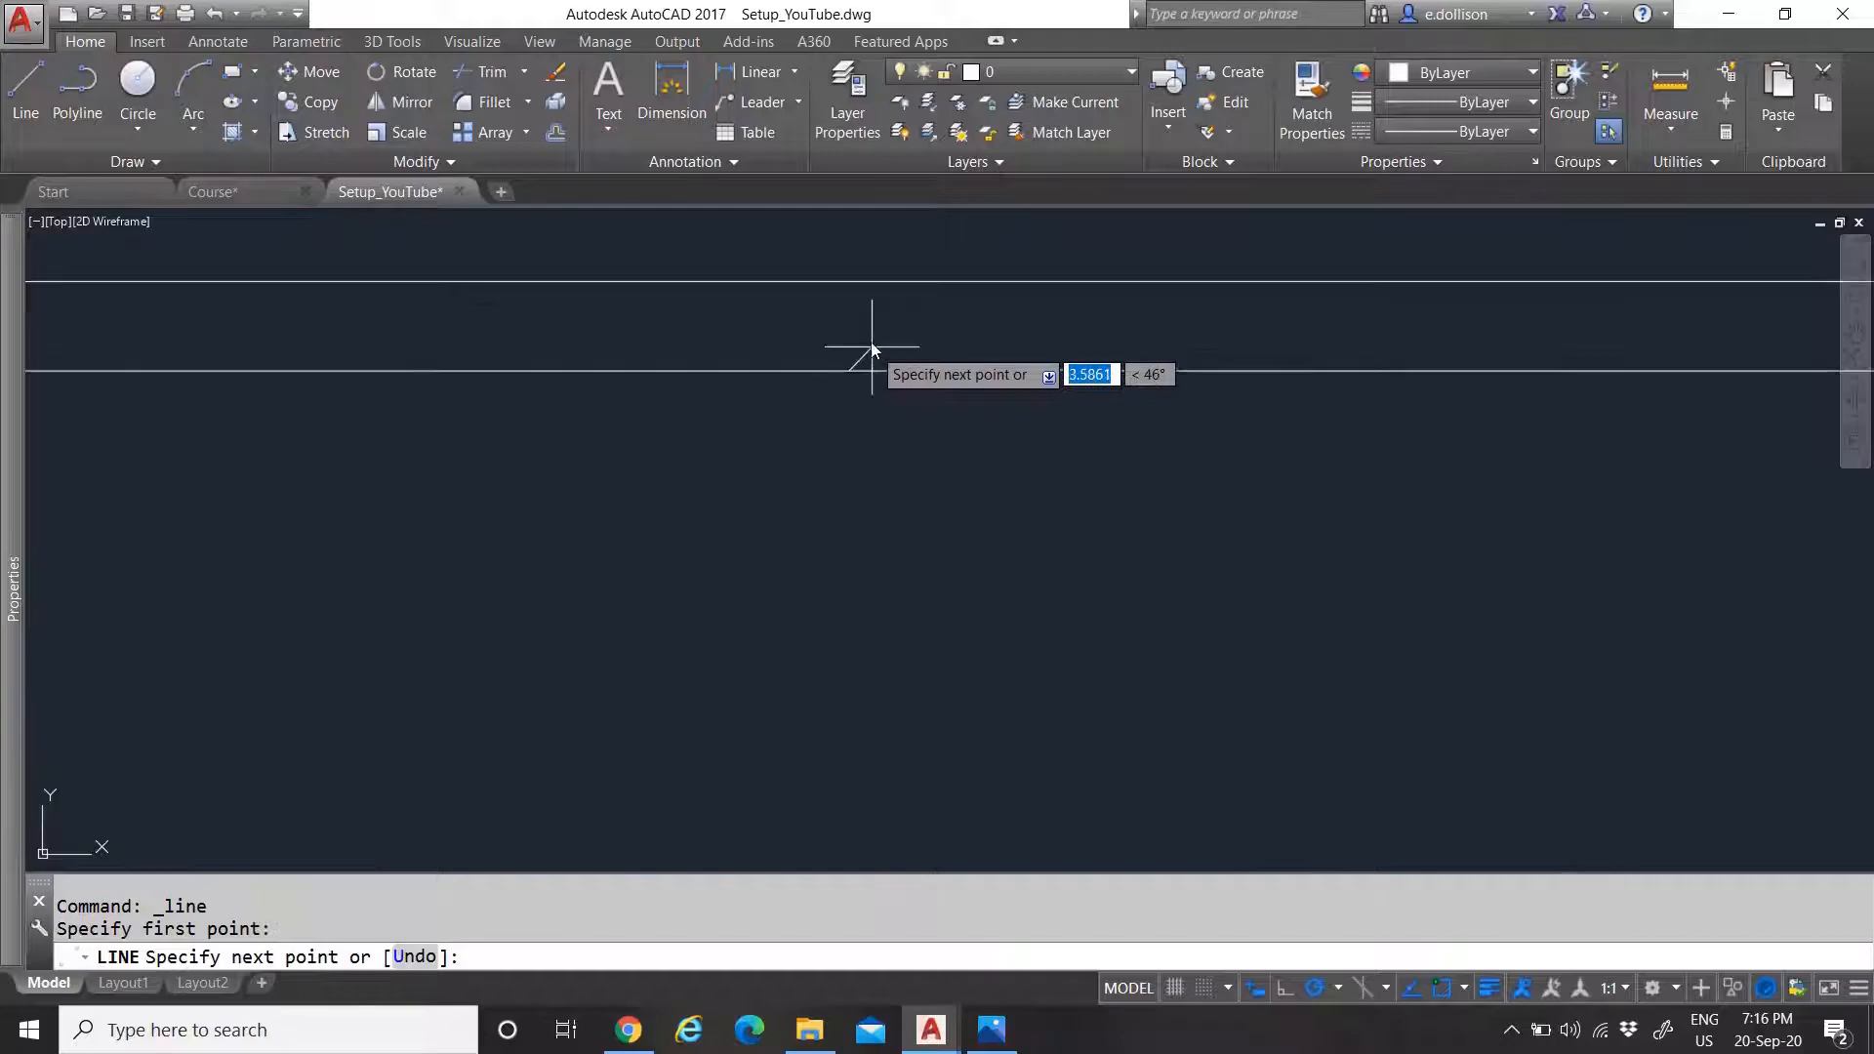
pyautogui.write('5')
pyautogui.press('Return')
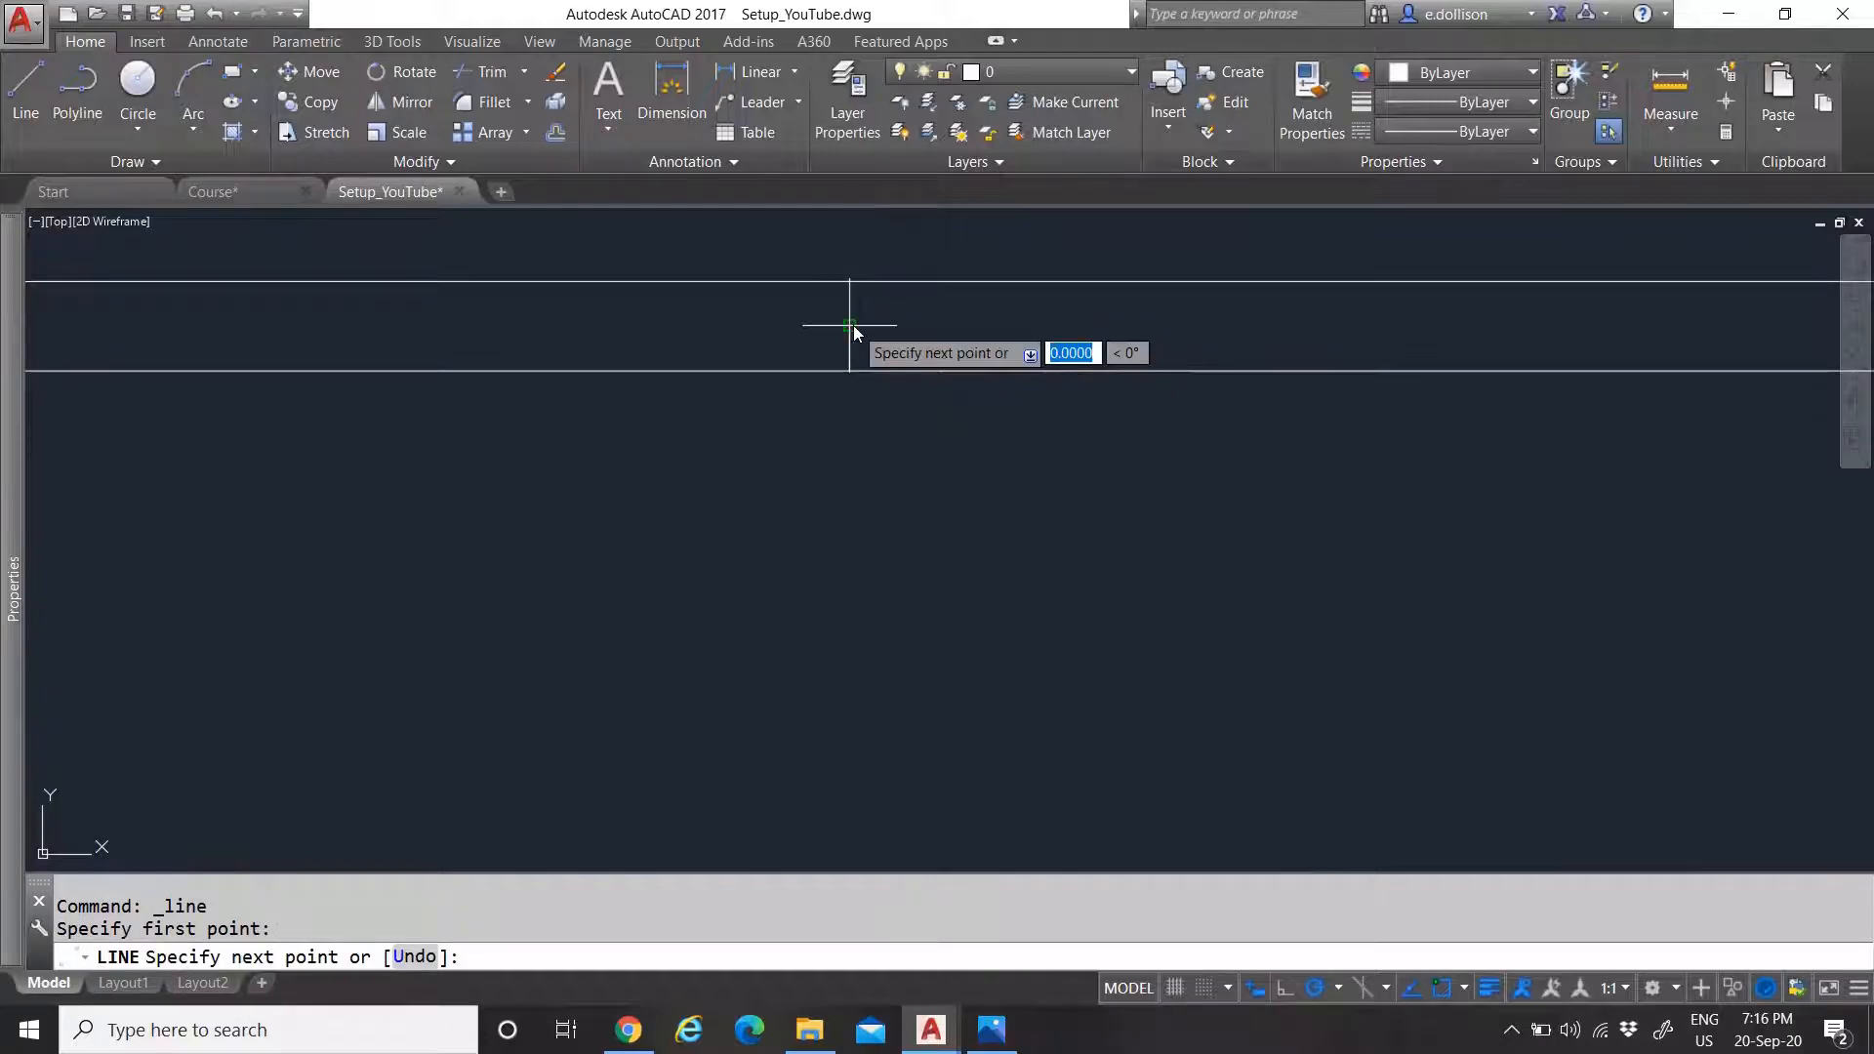
pyautogui.press('Escape')
pyautogui.scroll(-5, 863, 293)
pyautogui.scroll(4, 881, 644)
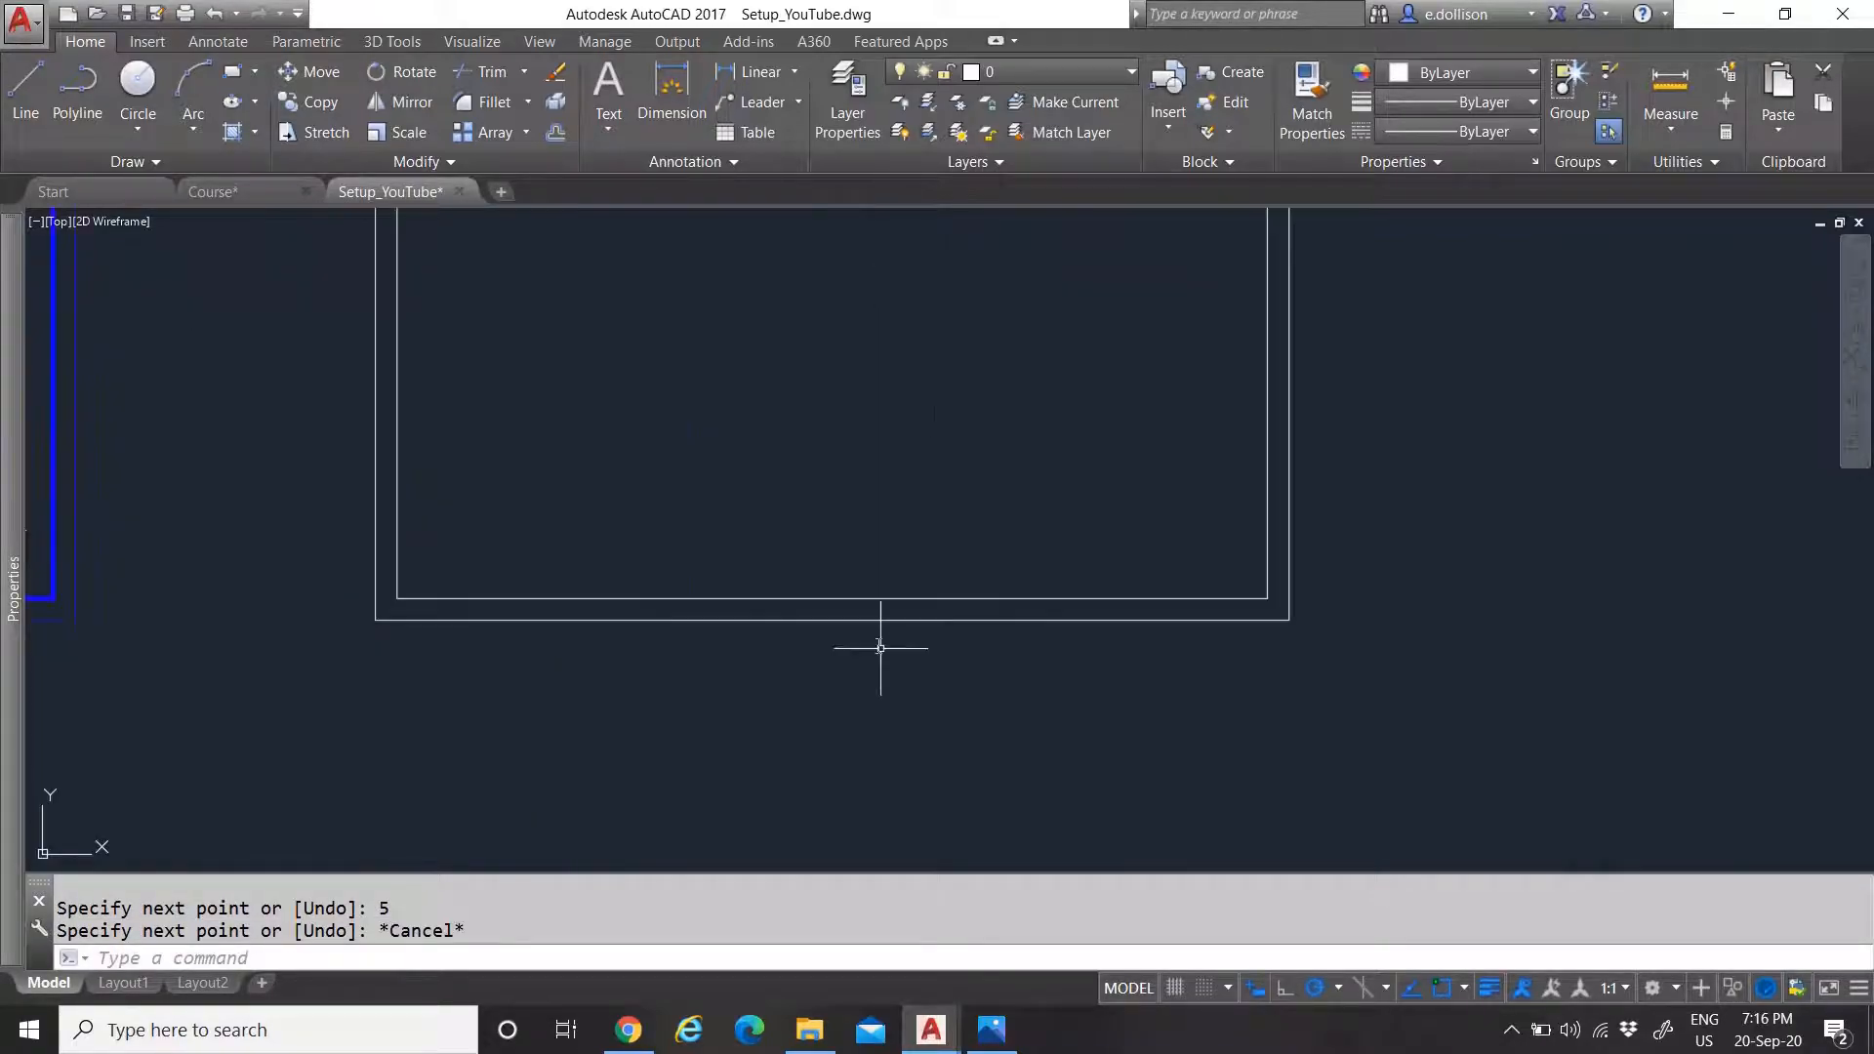
# Draw a fold mark of length 5 outward from the midpoint of the A2 inner frame's bottom side
pyautogui.press('Return')
pyautogui.click(835, 599)
pyautogui.scroll(4, 834, 607)
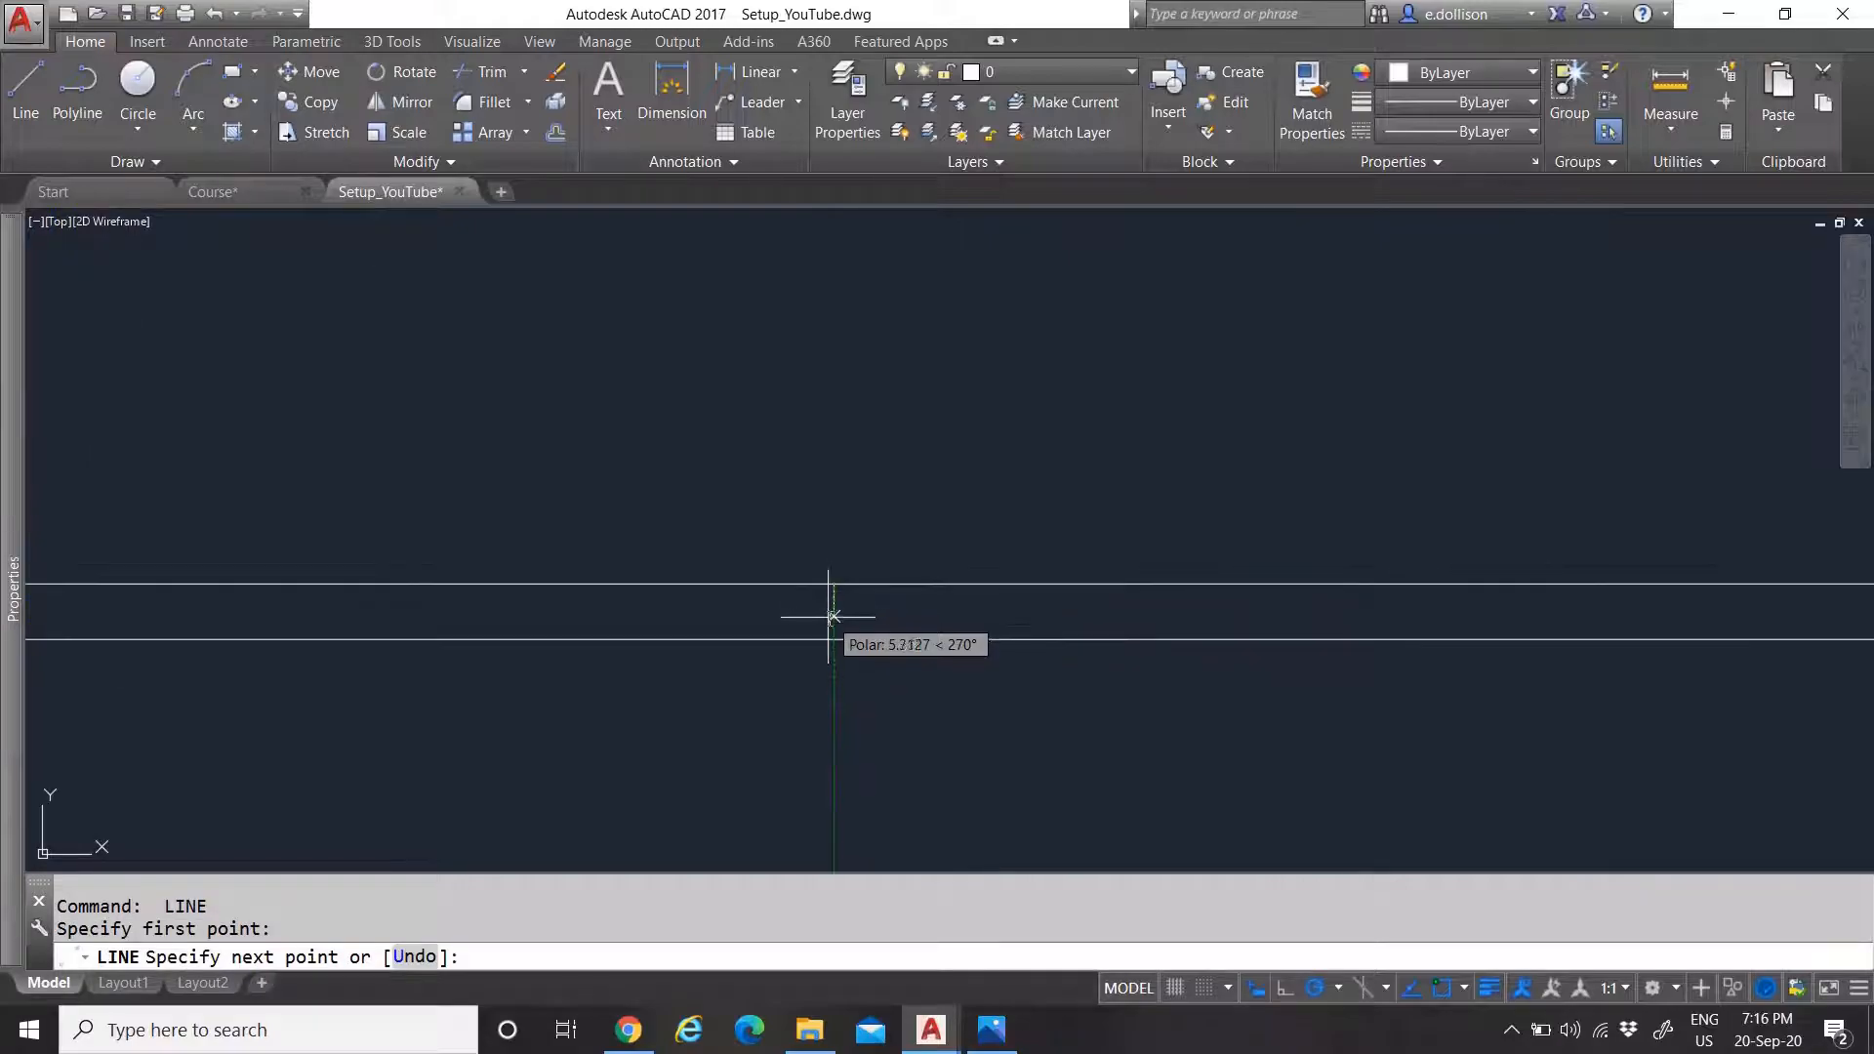
pyautogui.write('5')
pyautogui.press('Return')
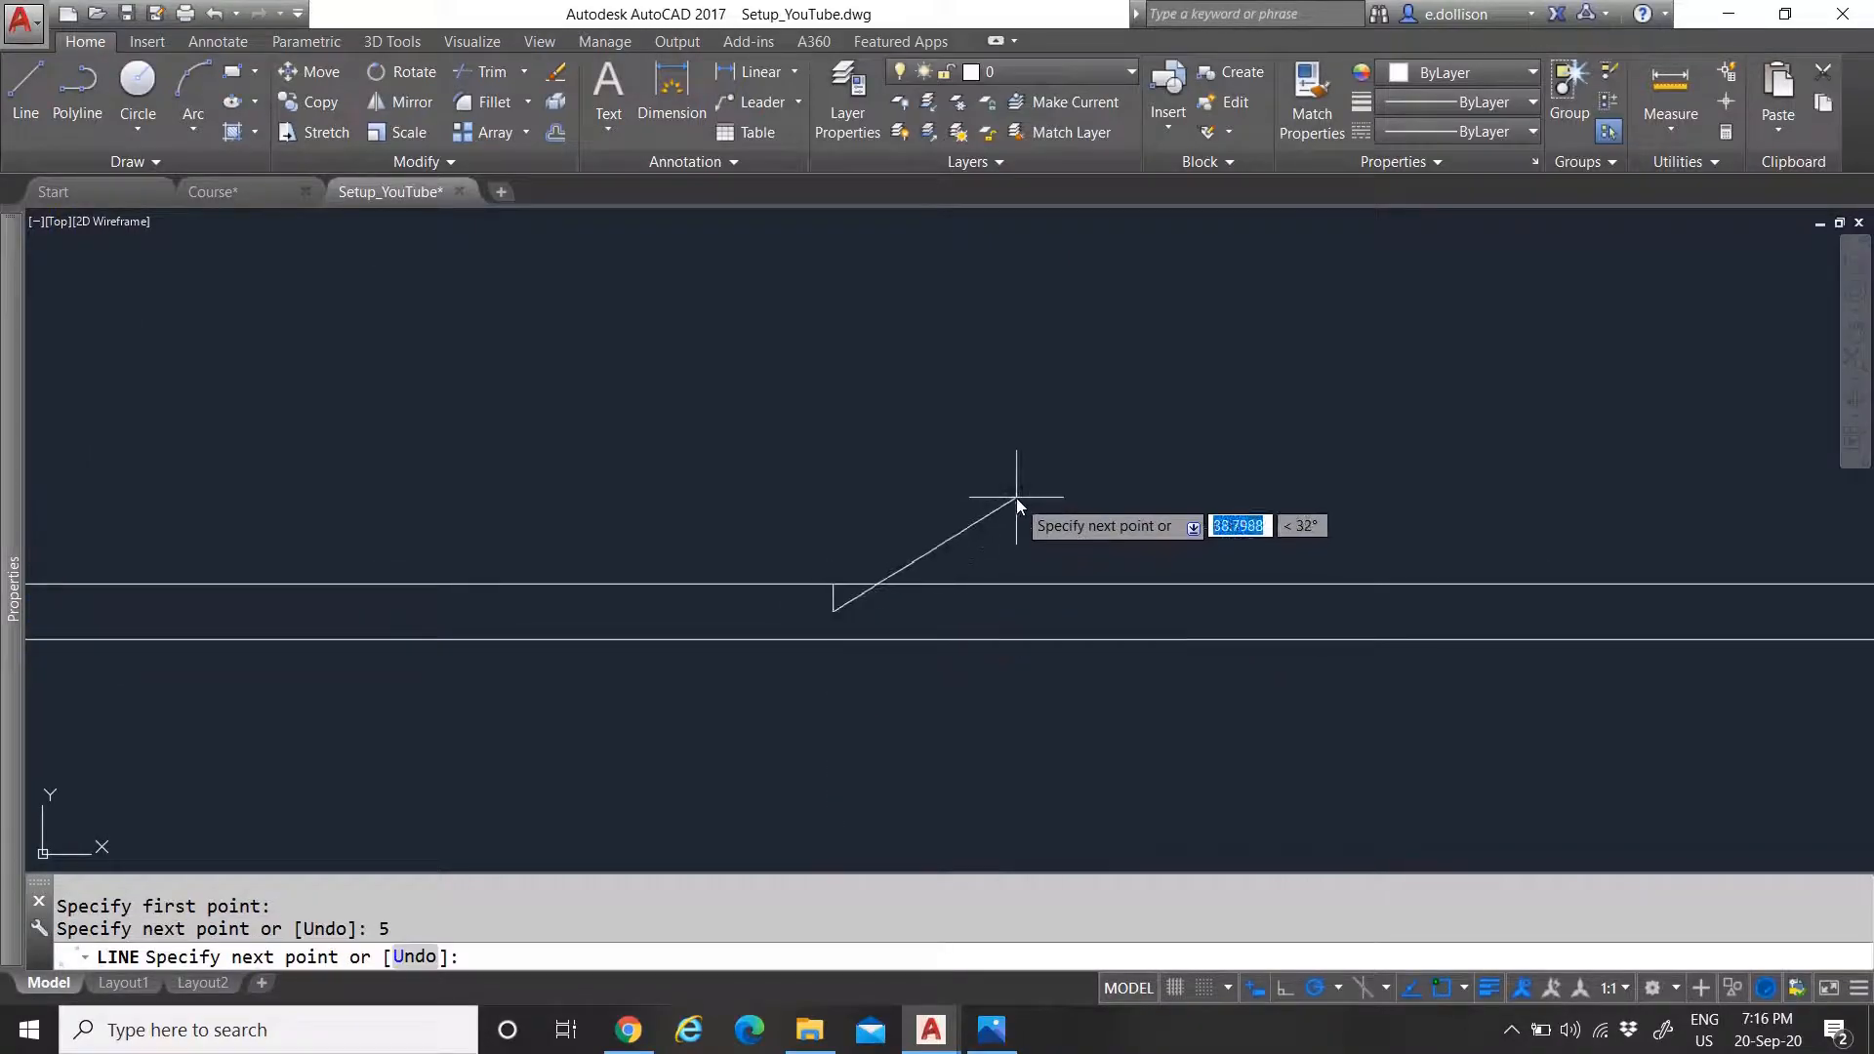
pyautogui.press('Escape')
pyautogui.scroll(-10, 868, 572)
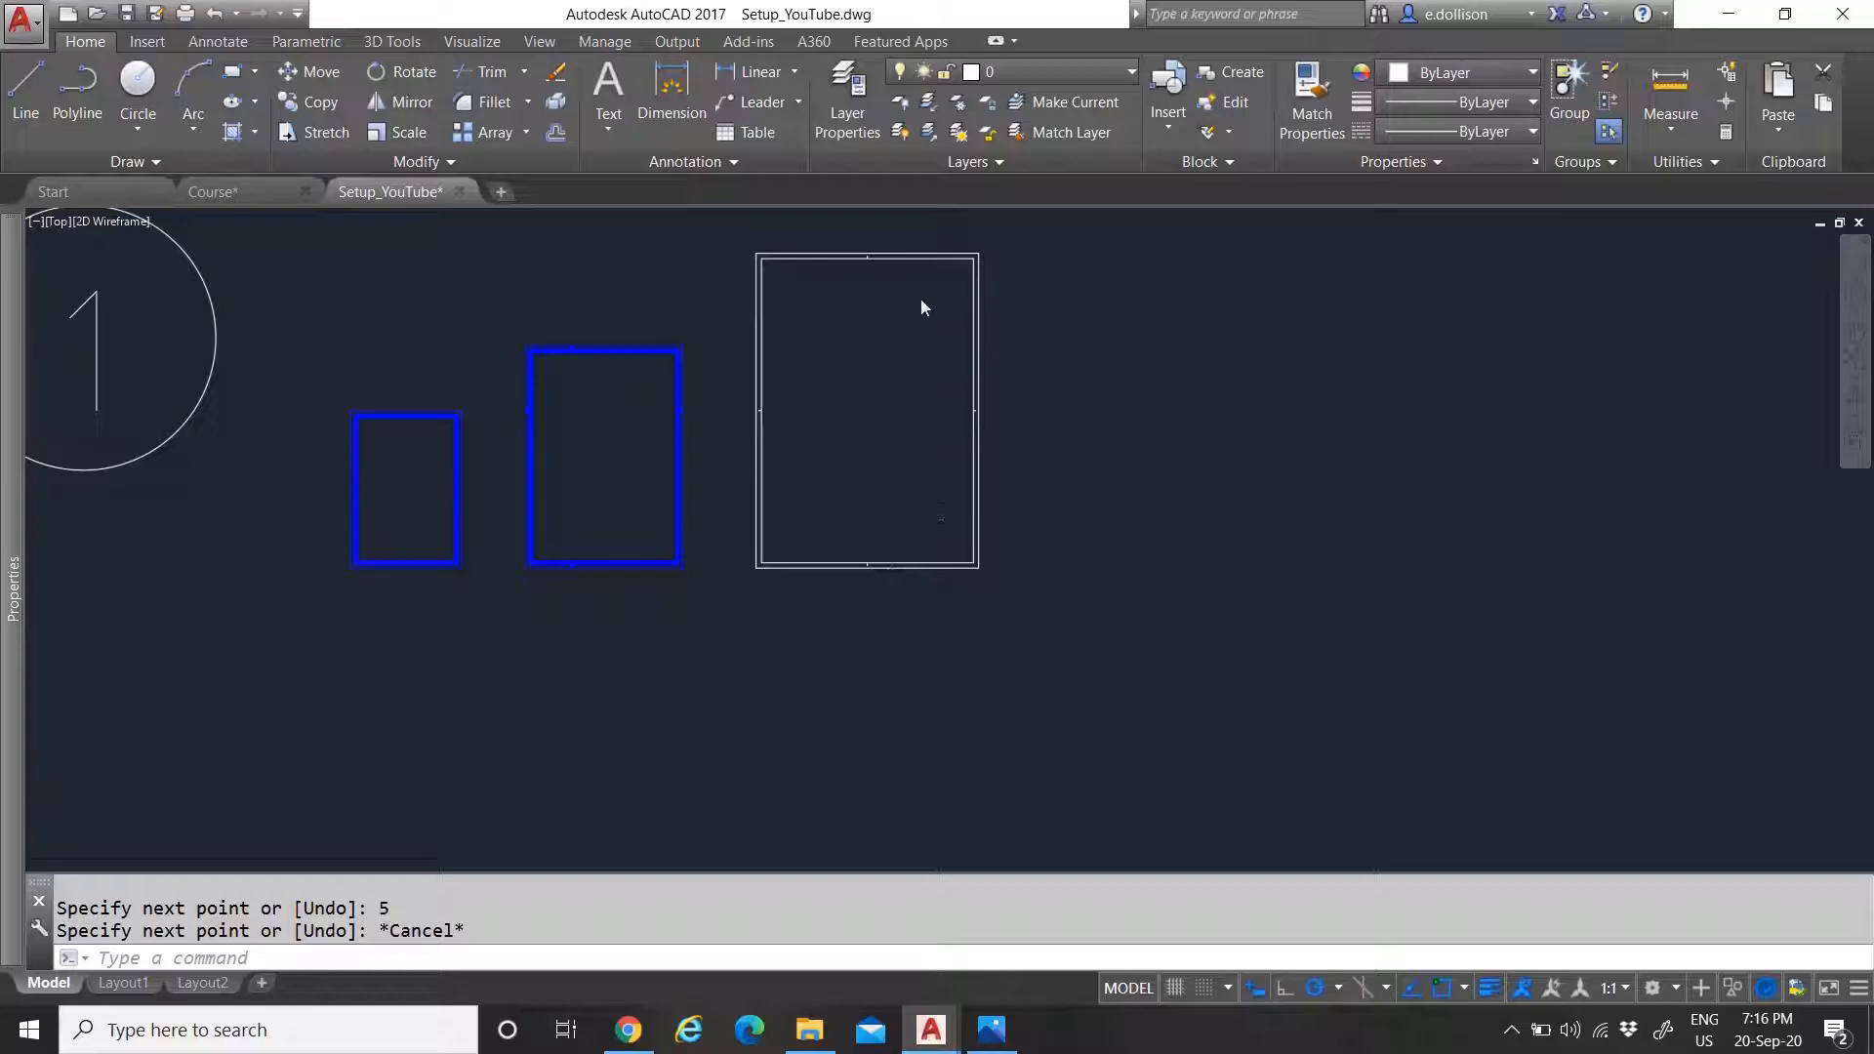
# Draw a horizontal line of length 5 from the A2 outer frame's lower-left corner along its bottom edge
pyautogui.scroll(2, 921, 297)
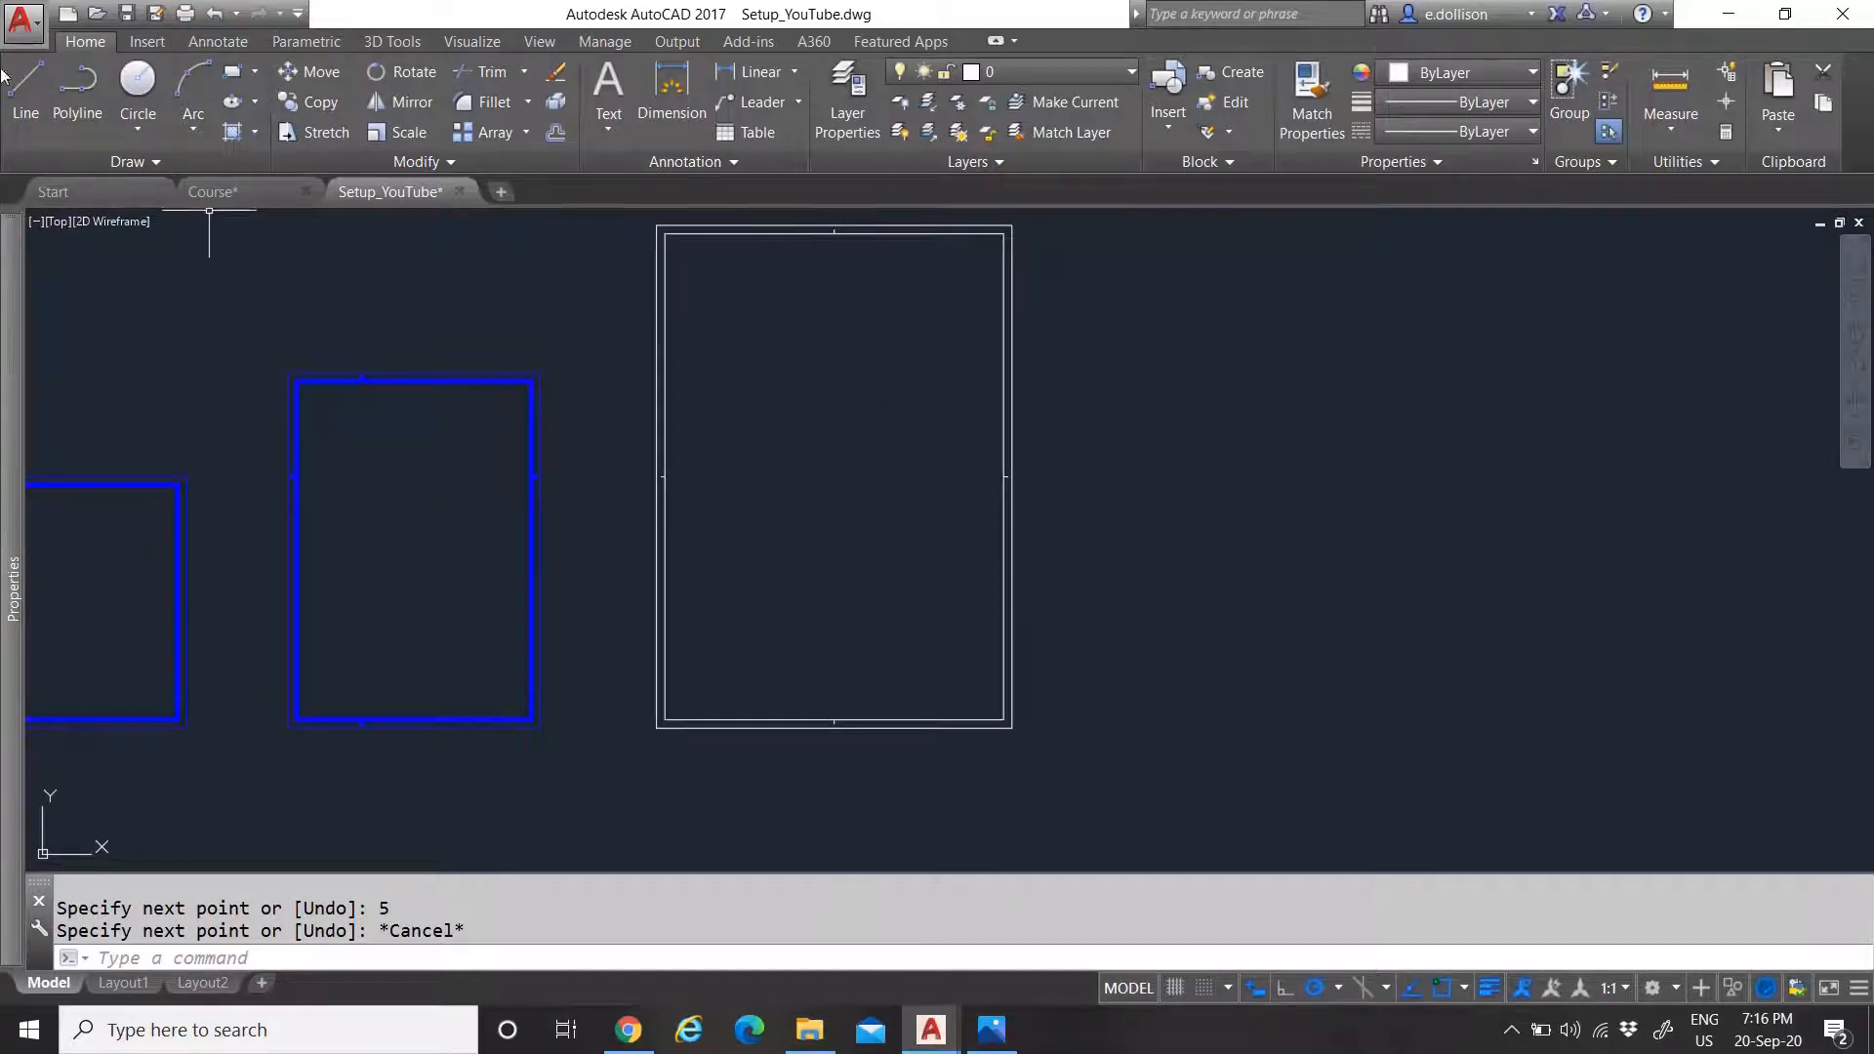
pyautogui.click(28, 92)
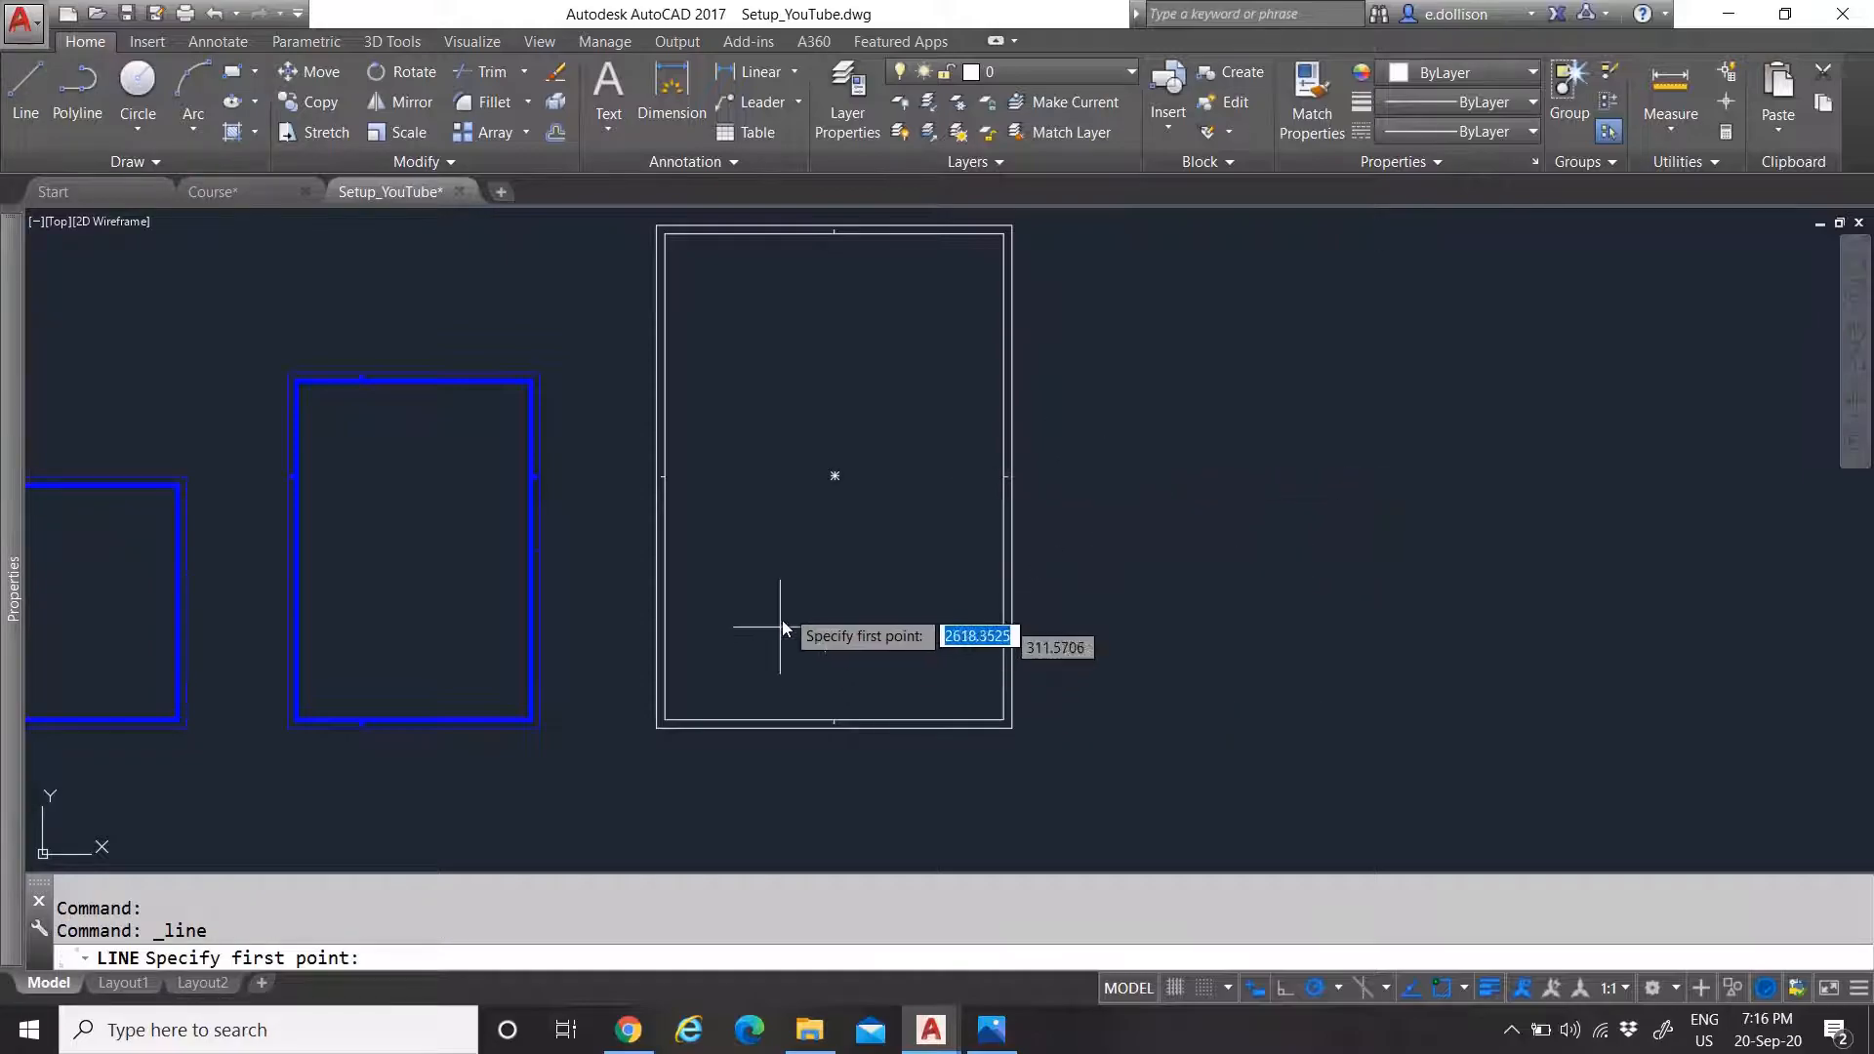
pyautogui.scroll(2, 683, 752)
pyautogui.scroll(-4, 848, 596)
pyautogui.scroll(2, 864, 527)
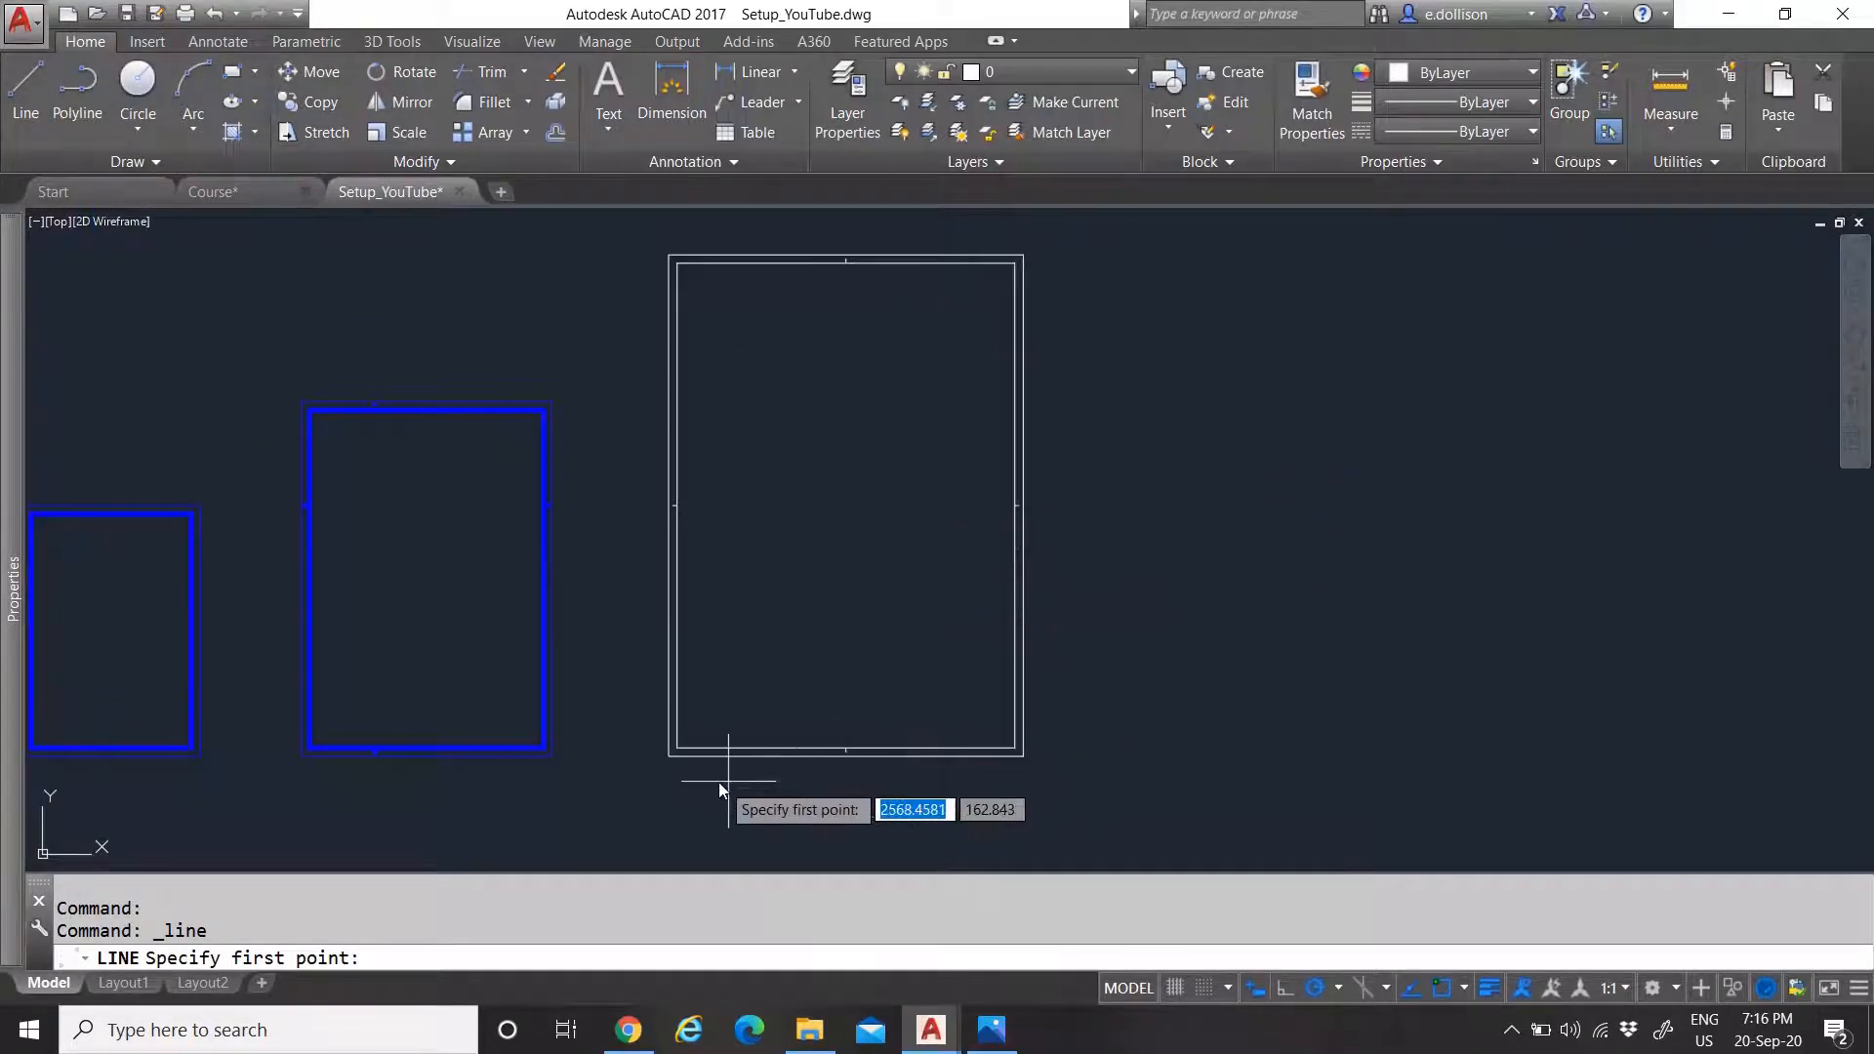
pyautogui.scroll(4, 673, 771)
pyautogui.scroll(1, 661, 696)
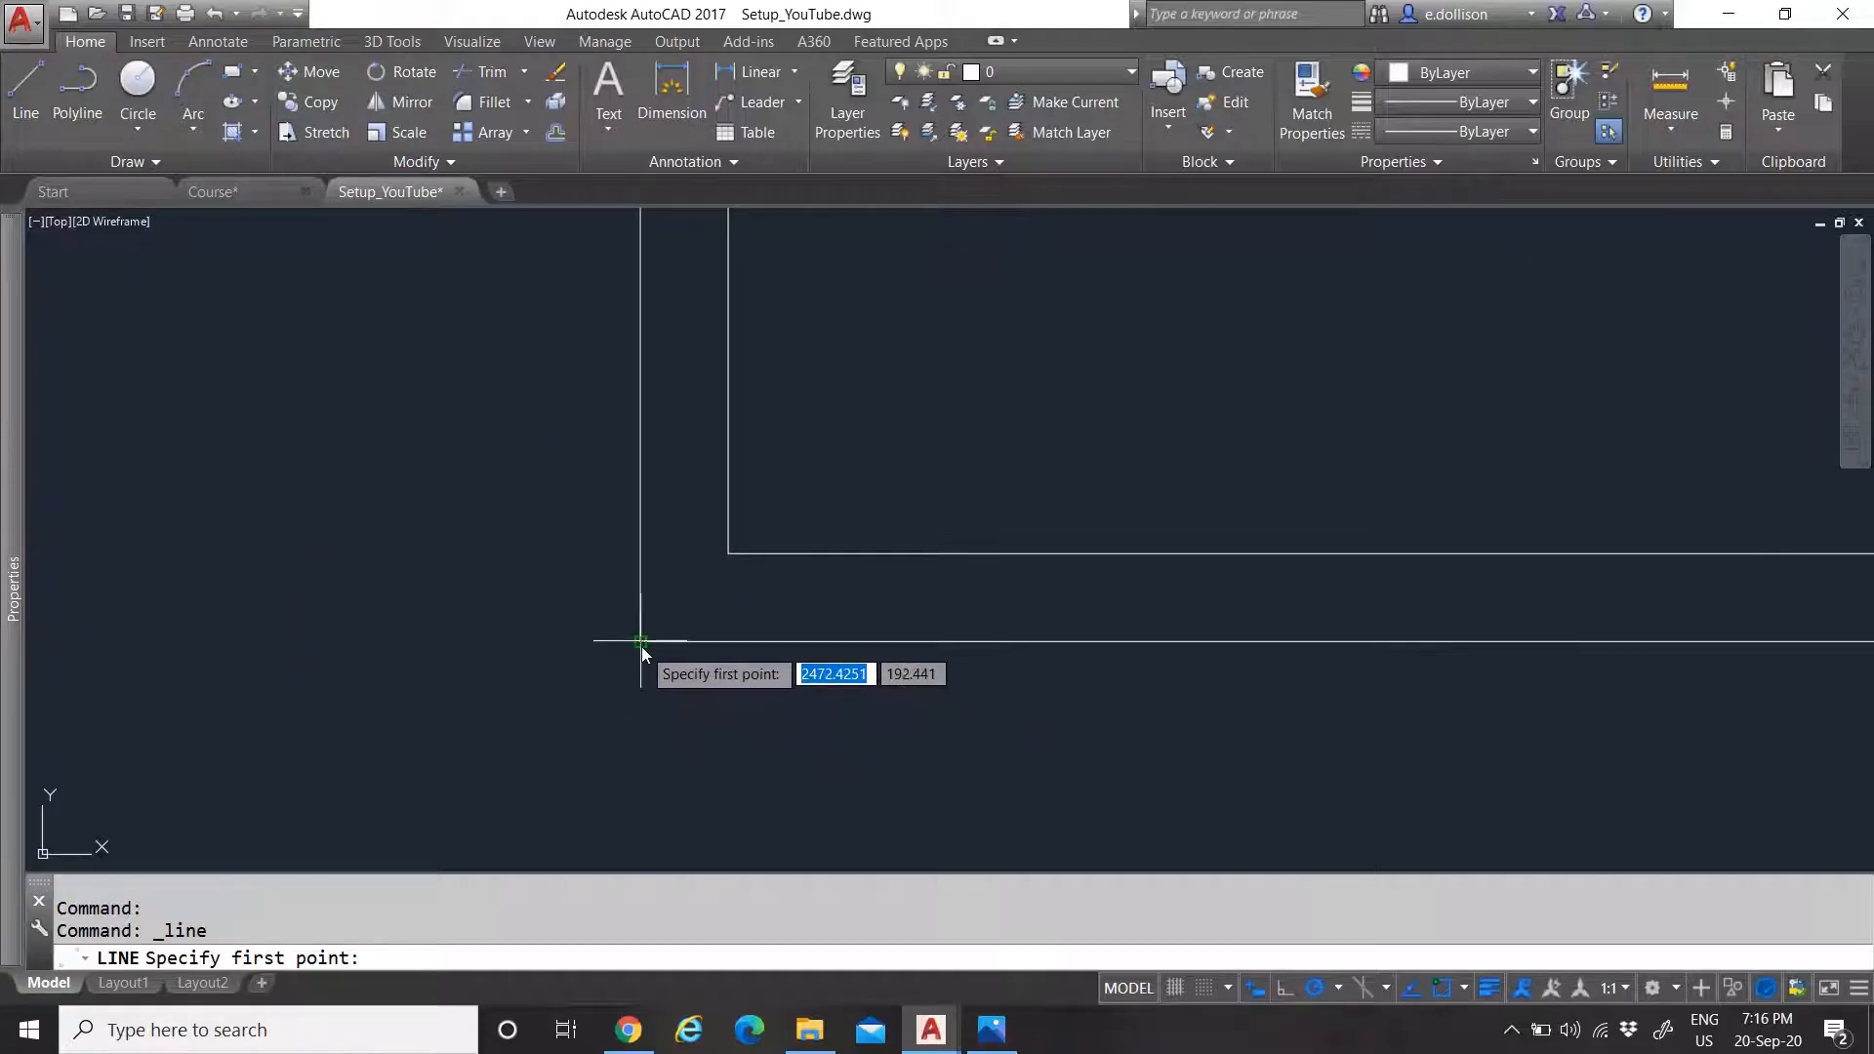
pyautogui.scroll(-2, 671, 761)
pyautogui.scroll(-3, 697, 711)
pyautogui.scroll(4, 673, 312)
pyautogui.scroll(-3, 719, 314)
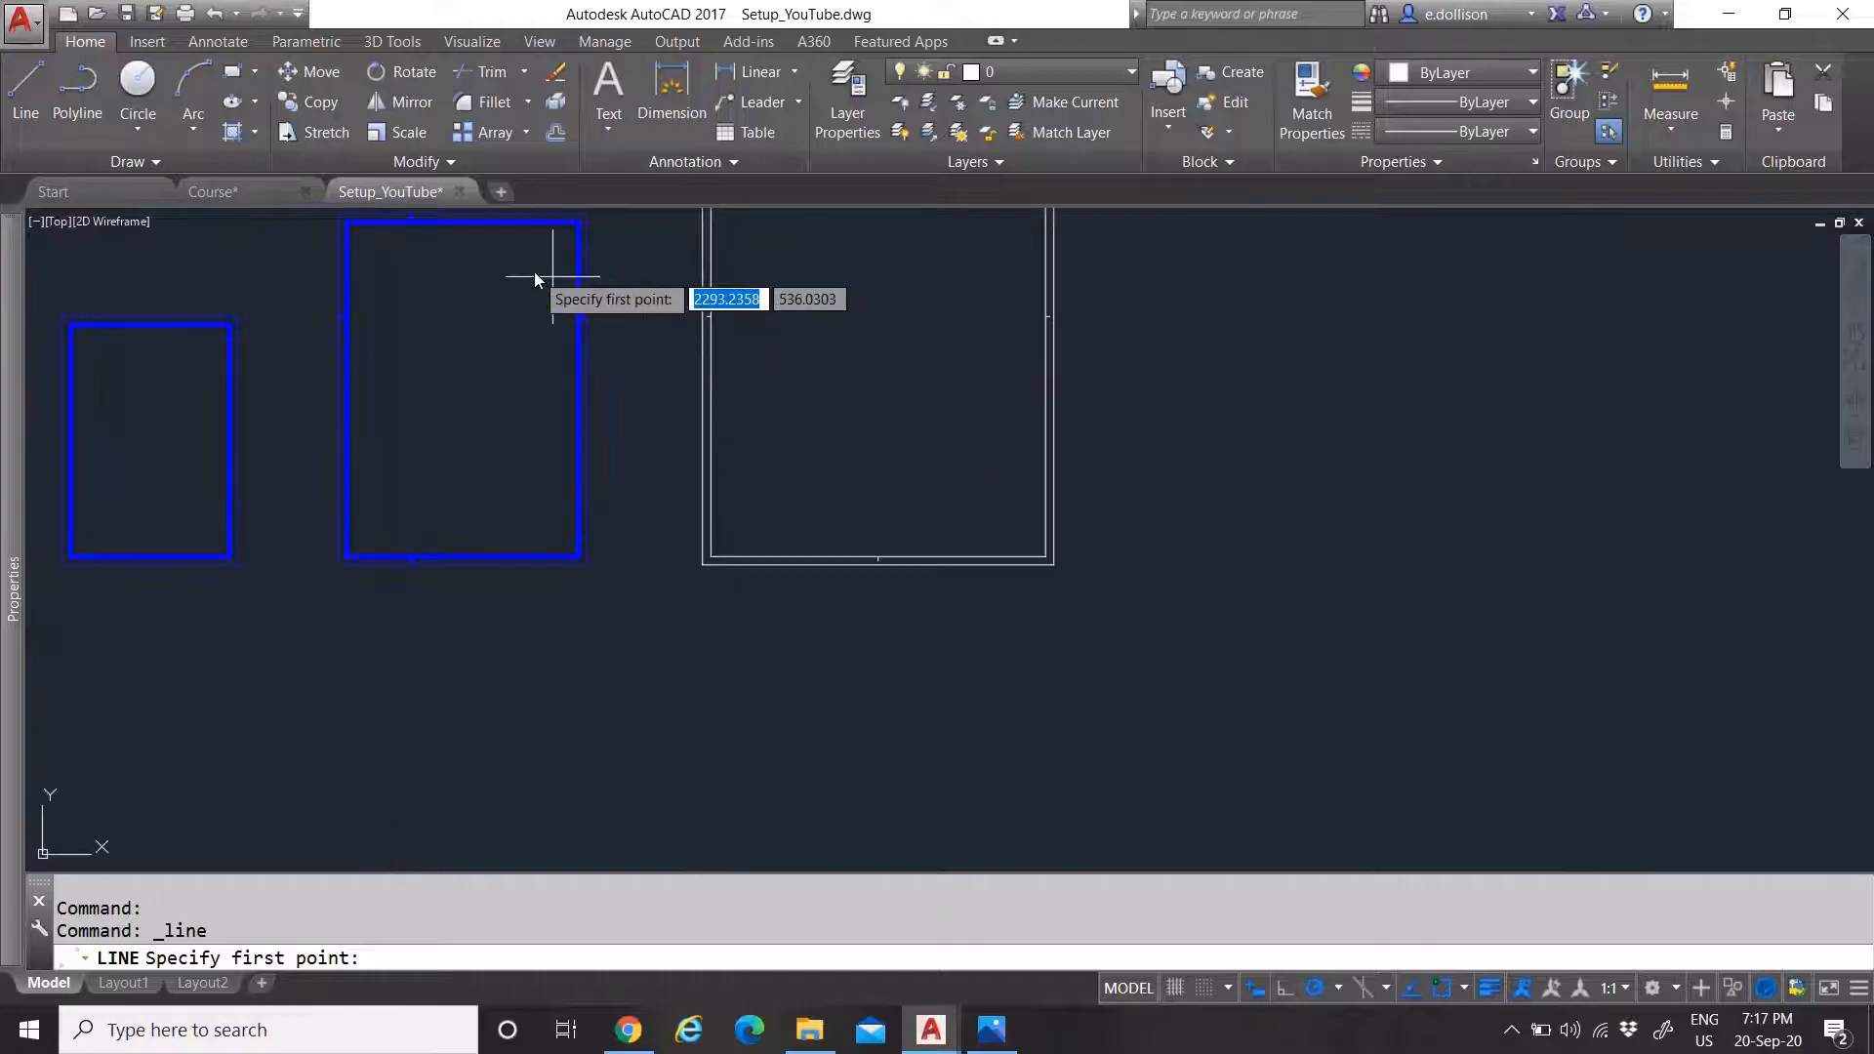
pyautogui.scroll(3, 459, 254)
pyautogui.scroll(-2, 497, 390)
pyautogui.scroll(3, 531, 306)
pyautogui.scroll(-4, 690, 397)
pyautogui.scroll(2, 566, 595)
pyautogui.scroll(3, 673, 759)
pyautogui.scroll(-3, 718, 767)
pyautogui.scroll(3, 561, 502)
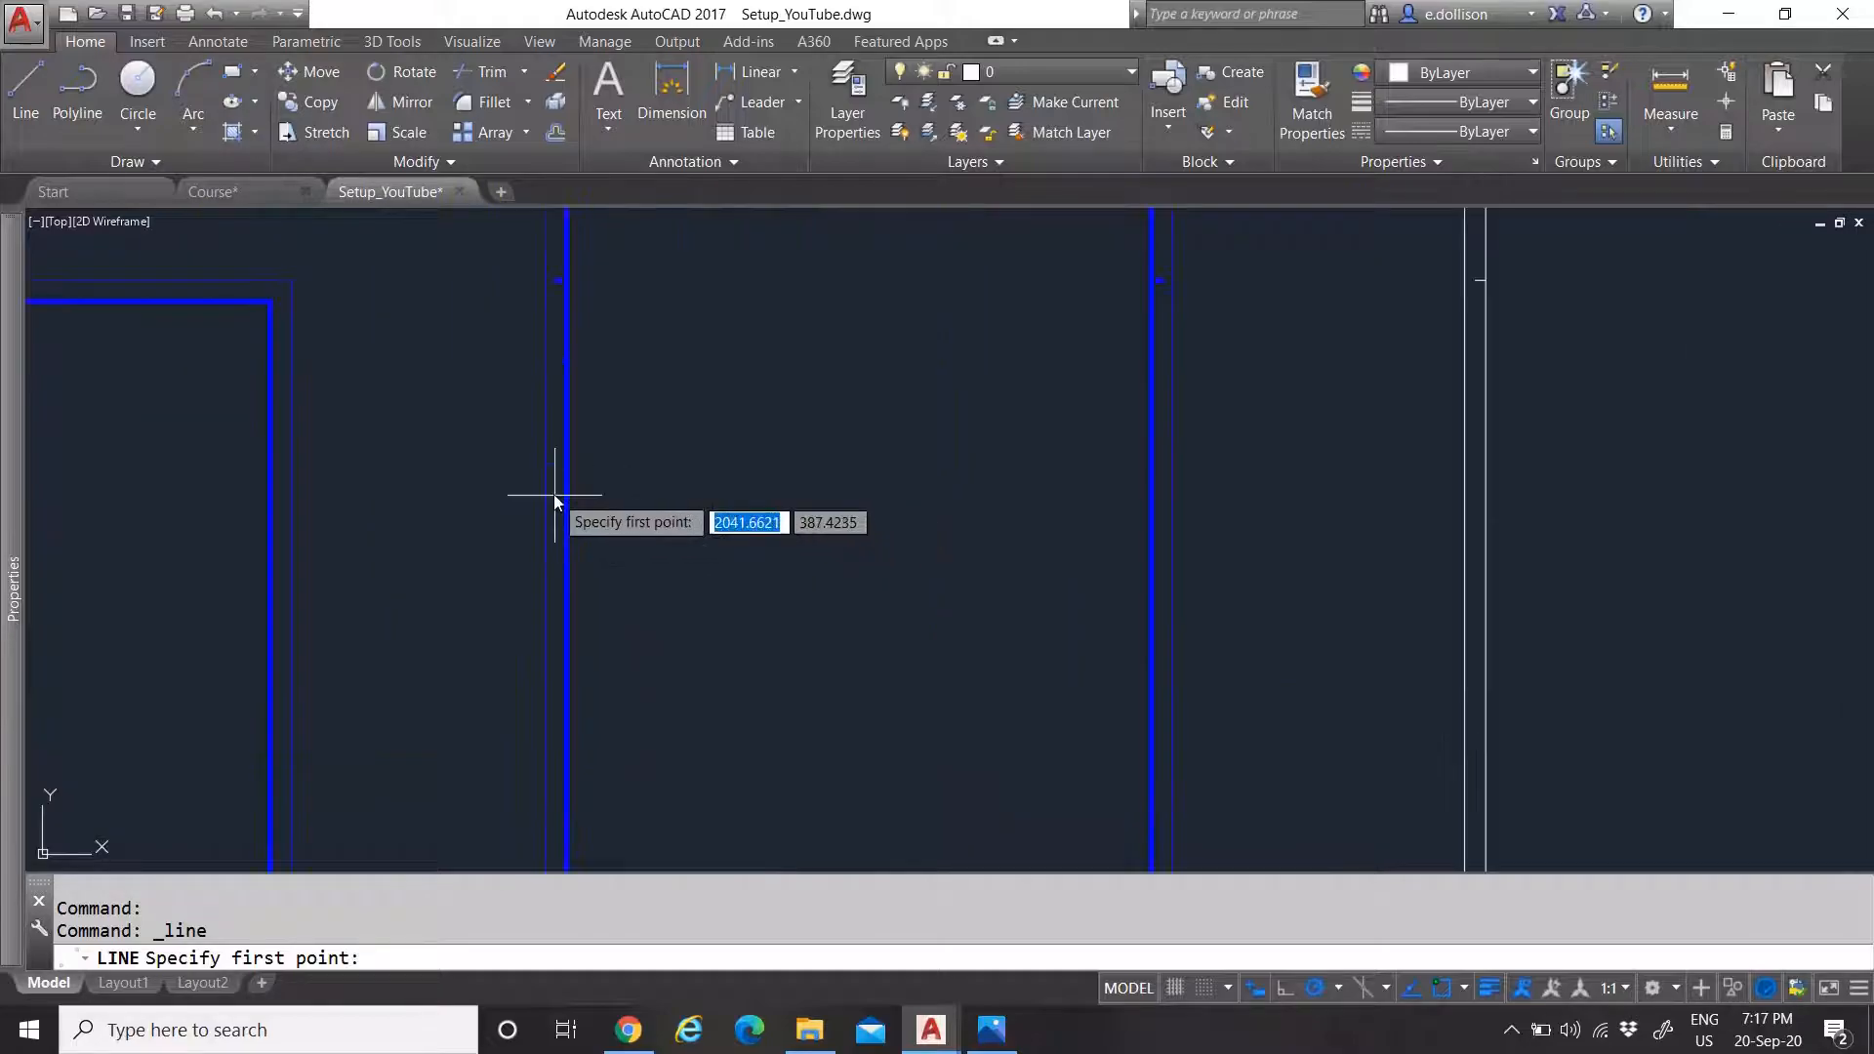
pyautogui.scroll(-5, 635, 546)
pyautogui.scroll(8, 783, 618)
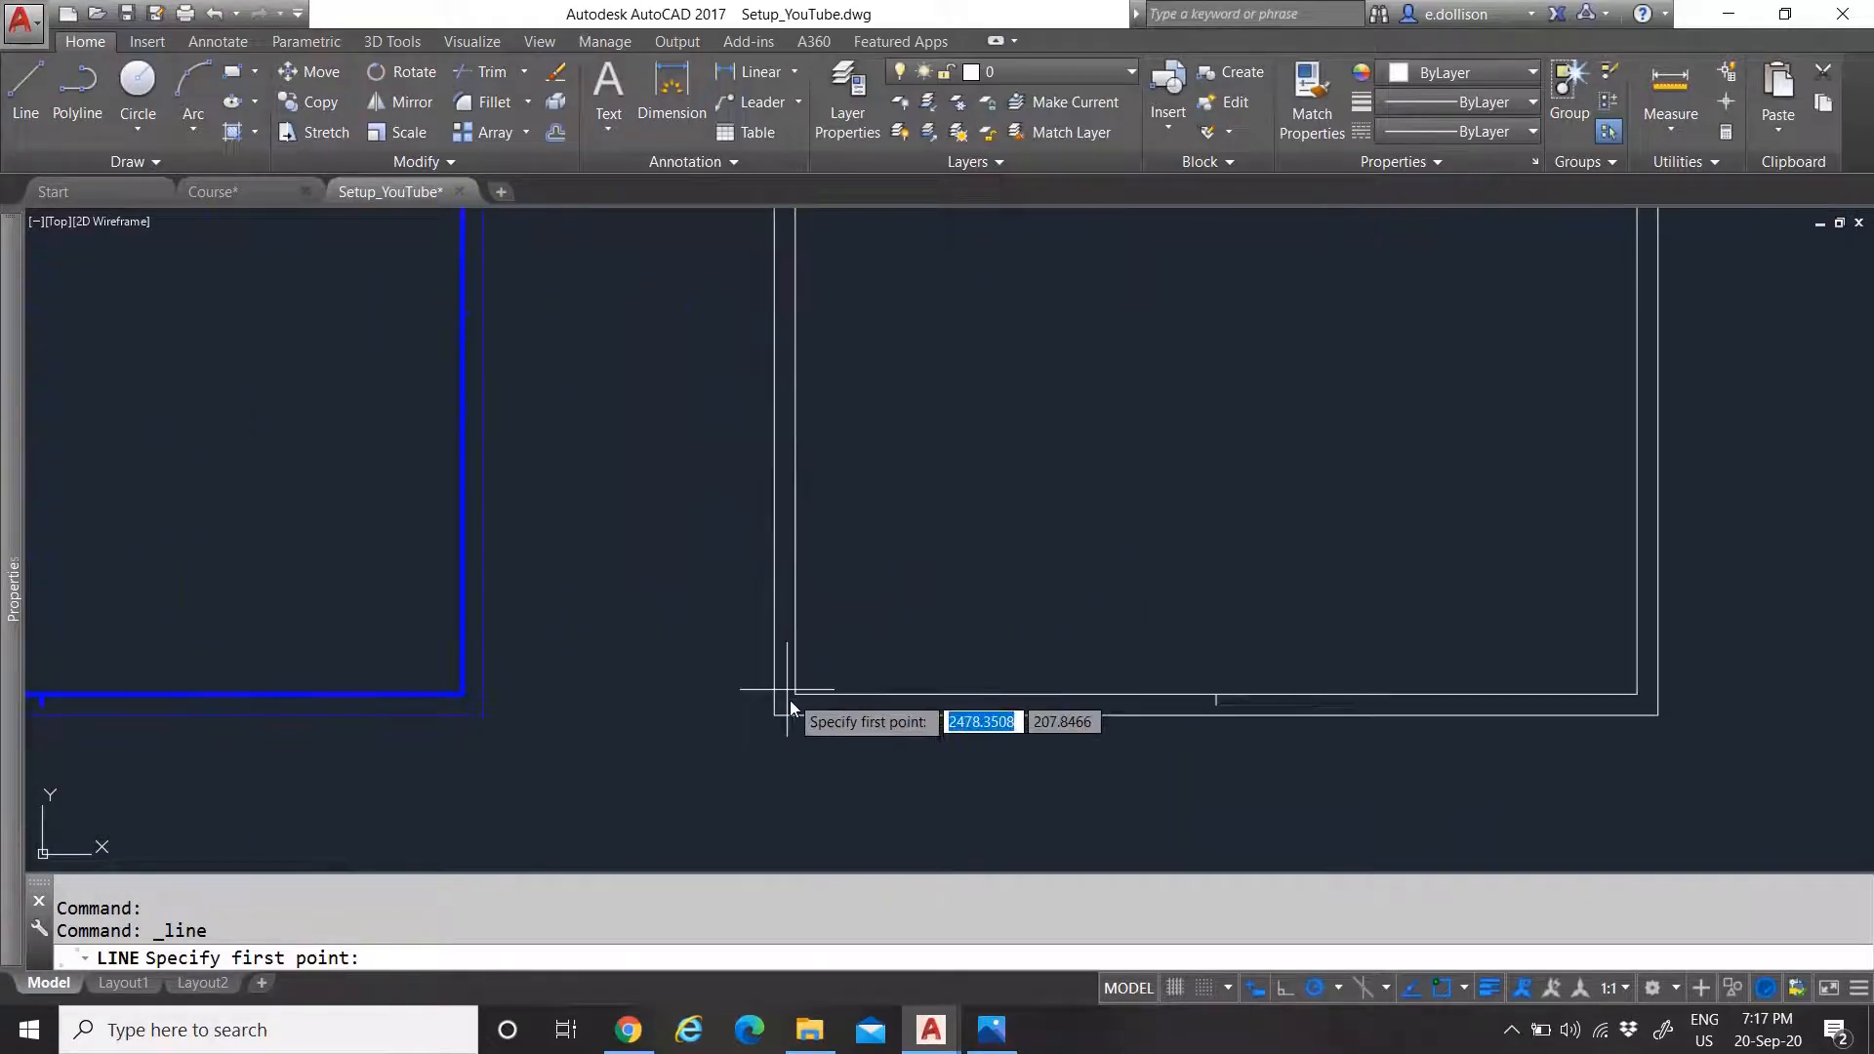
pyautogui.click(741, 655)
pyautogui.scroll(4, 777, 673)
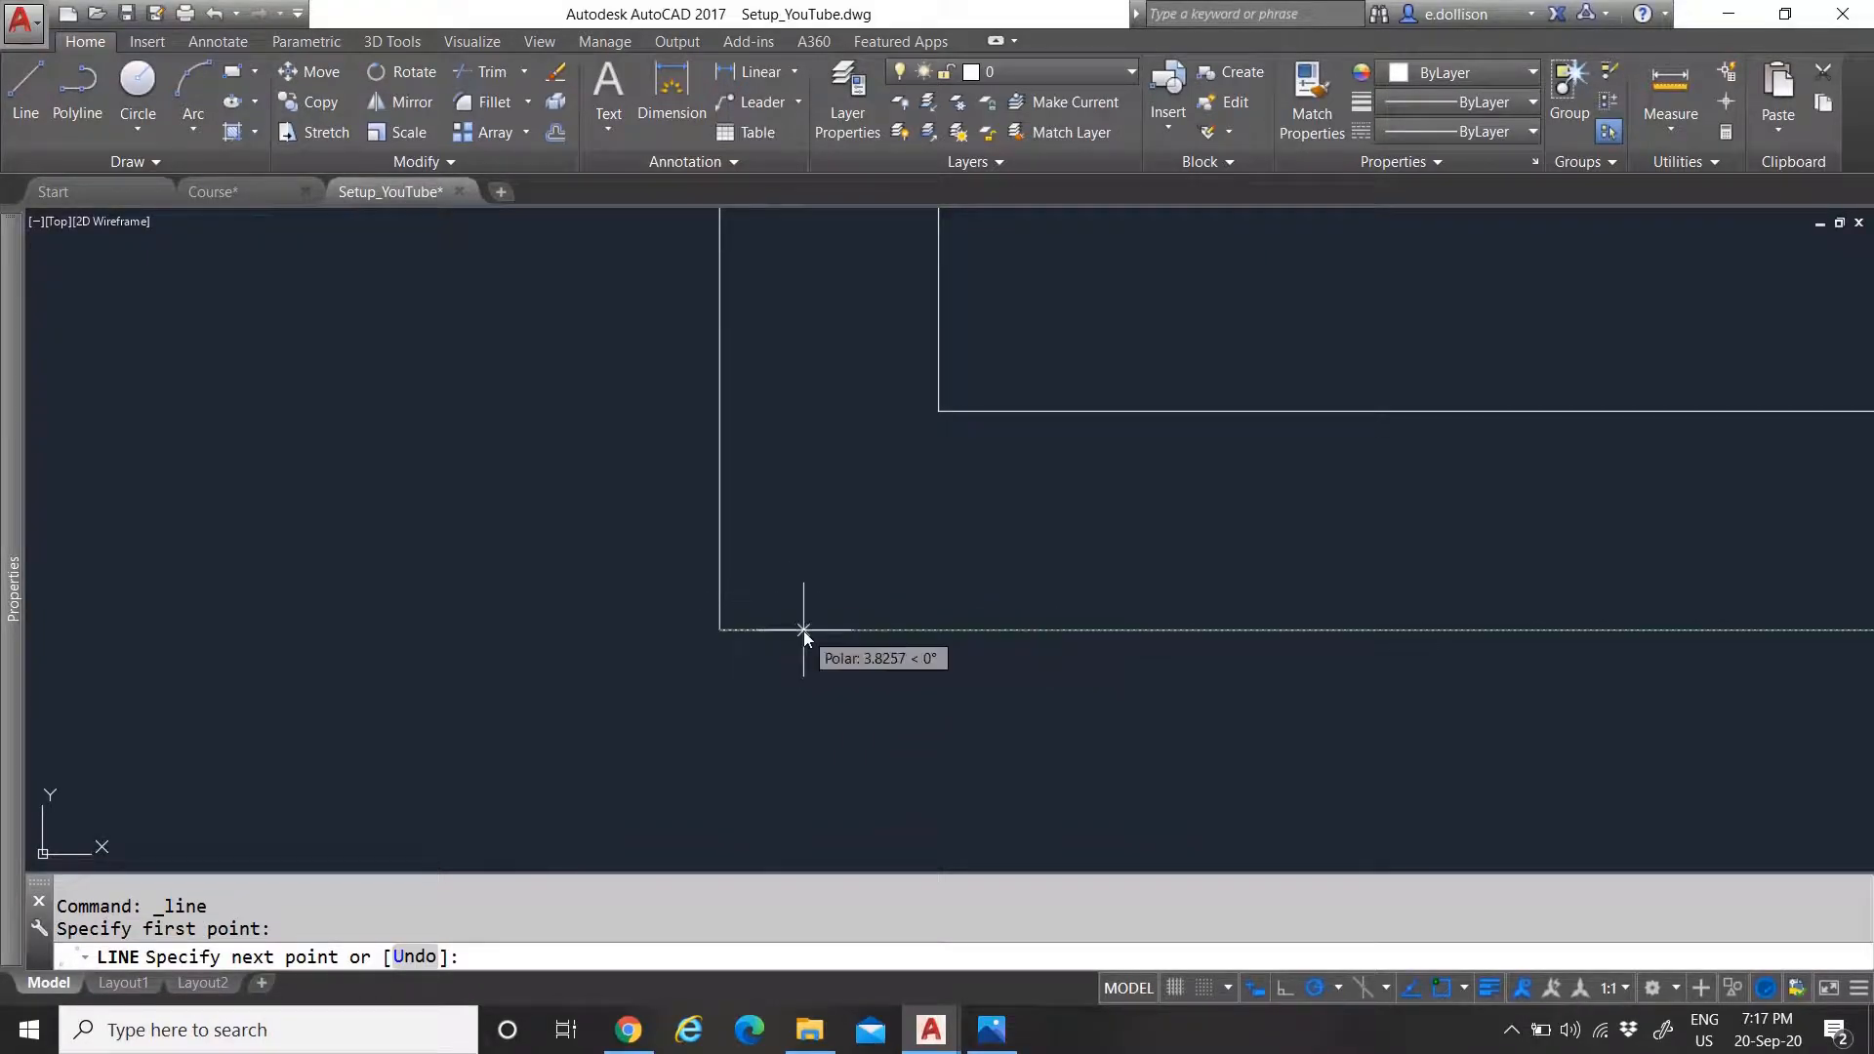
pyautogui.write('5')
pyautogui.press('Return')
pyautogui.press('Escape')
# Move the short line at the A2 outer frame's lower-left corner straight up by 210
pyautogui.click(632, 584)
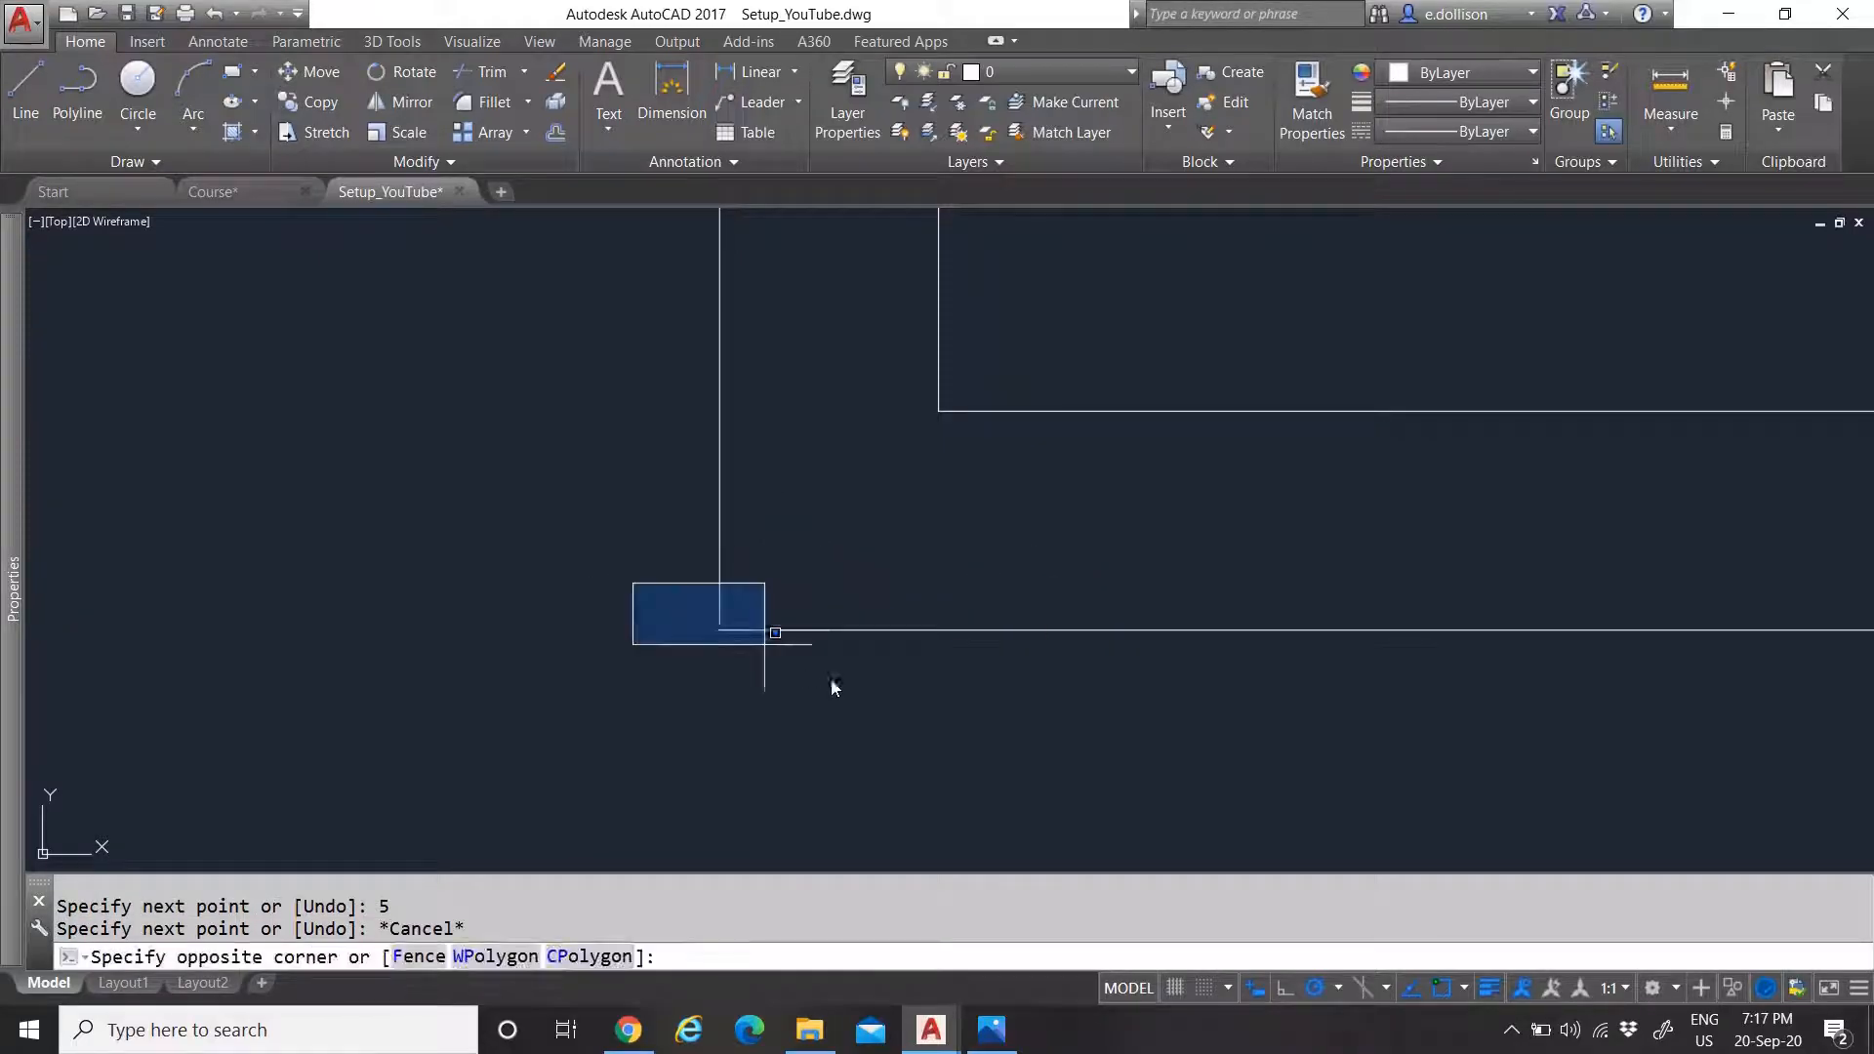
pyautogui.click(901, 706)
pyautogui.scroll(-10, 727, 724)
pyautogui.write('m')
pyautogui.press('Return')
pyautogui.click(845, 576)
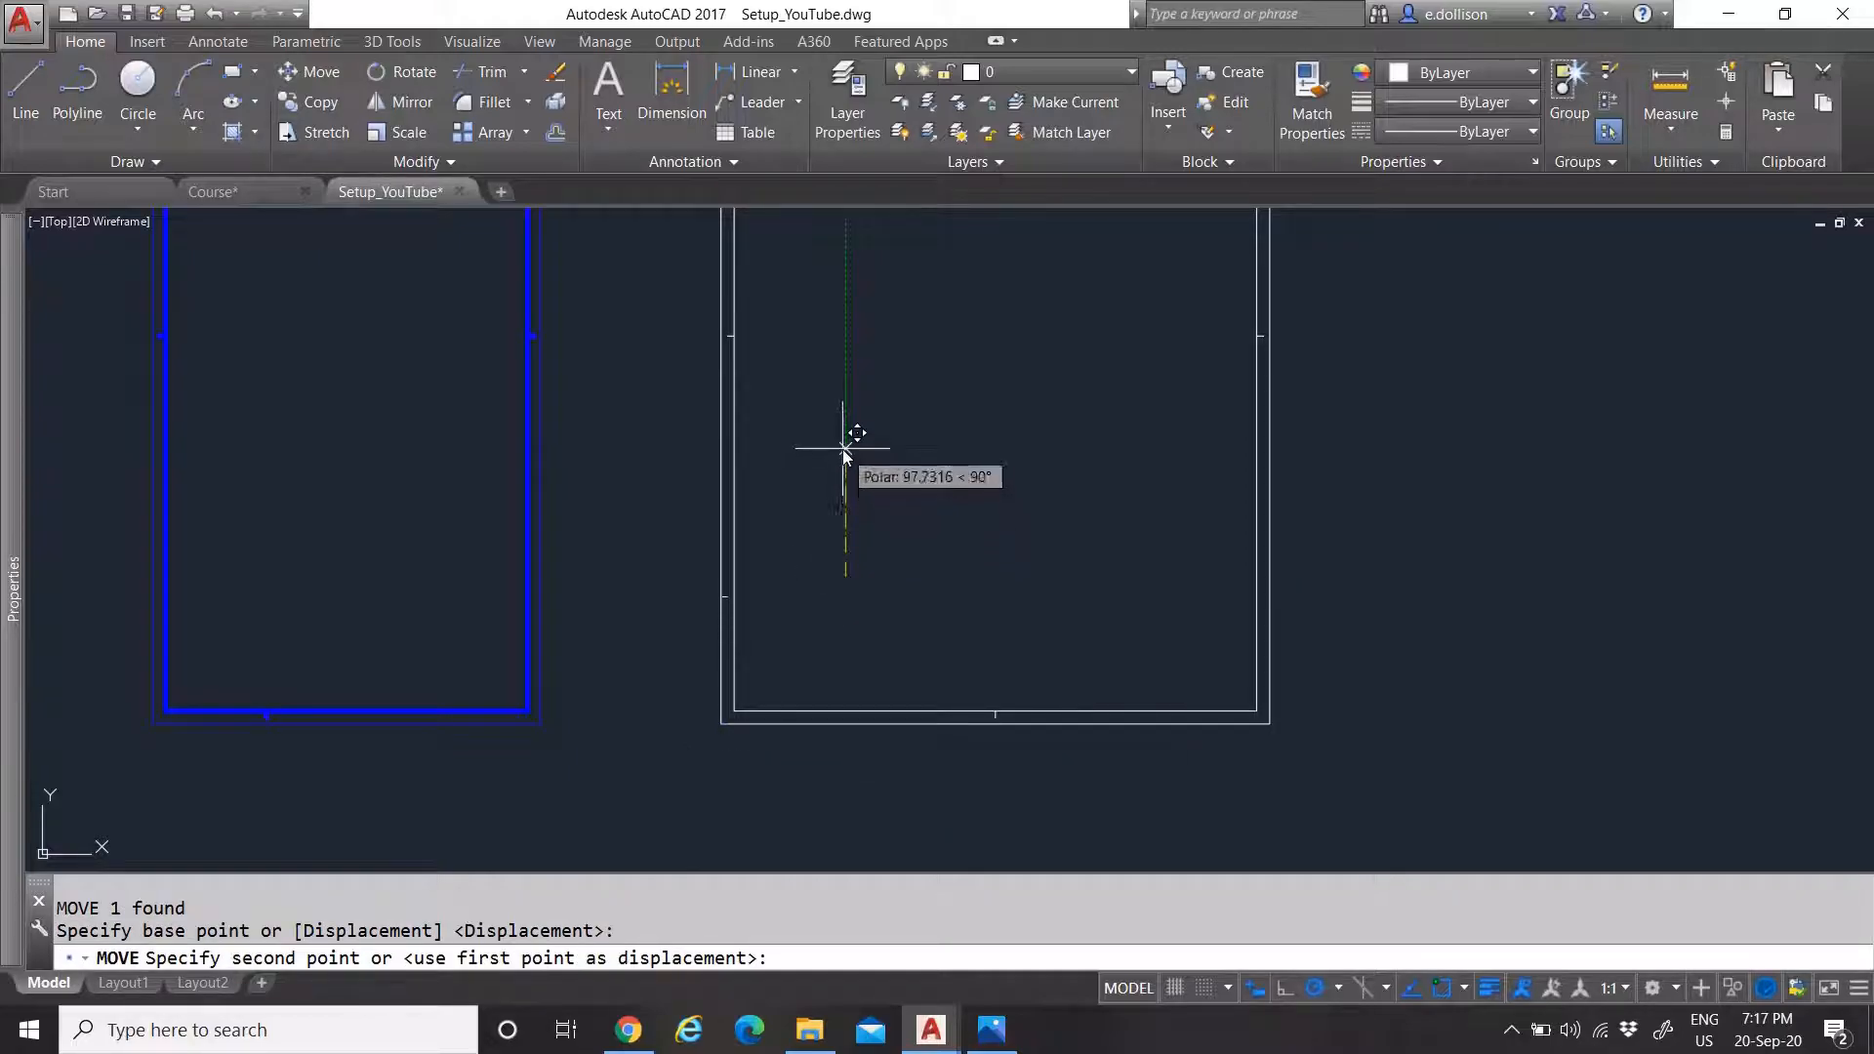
pyautogui.write('210')
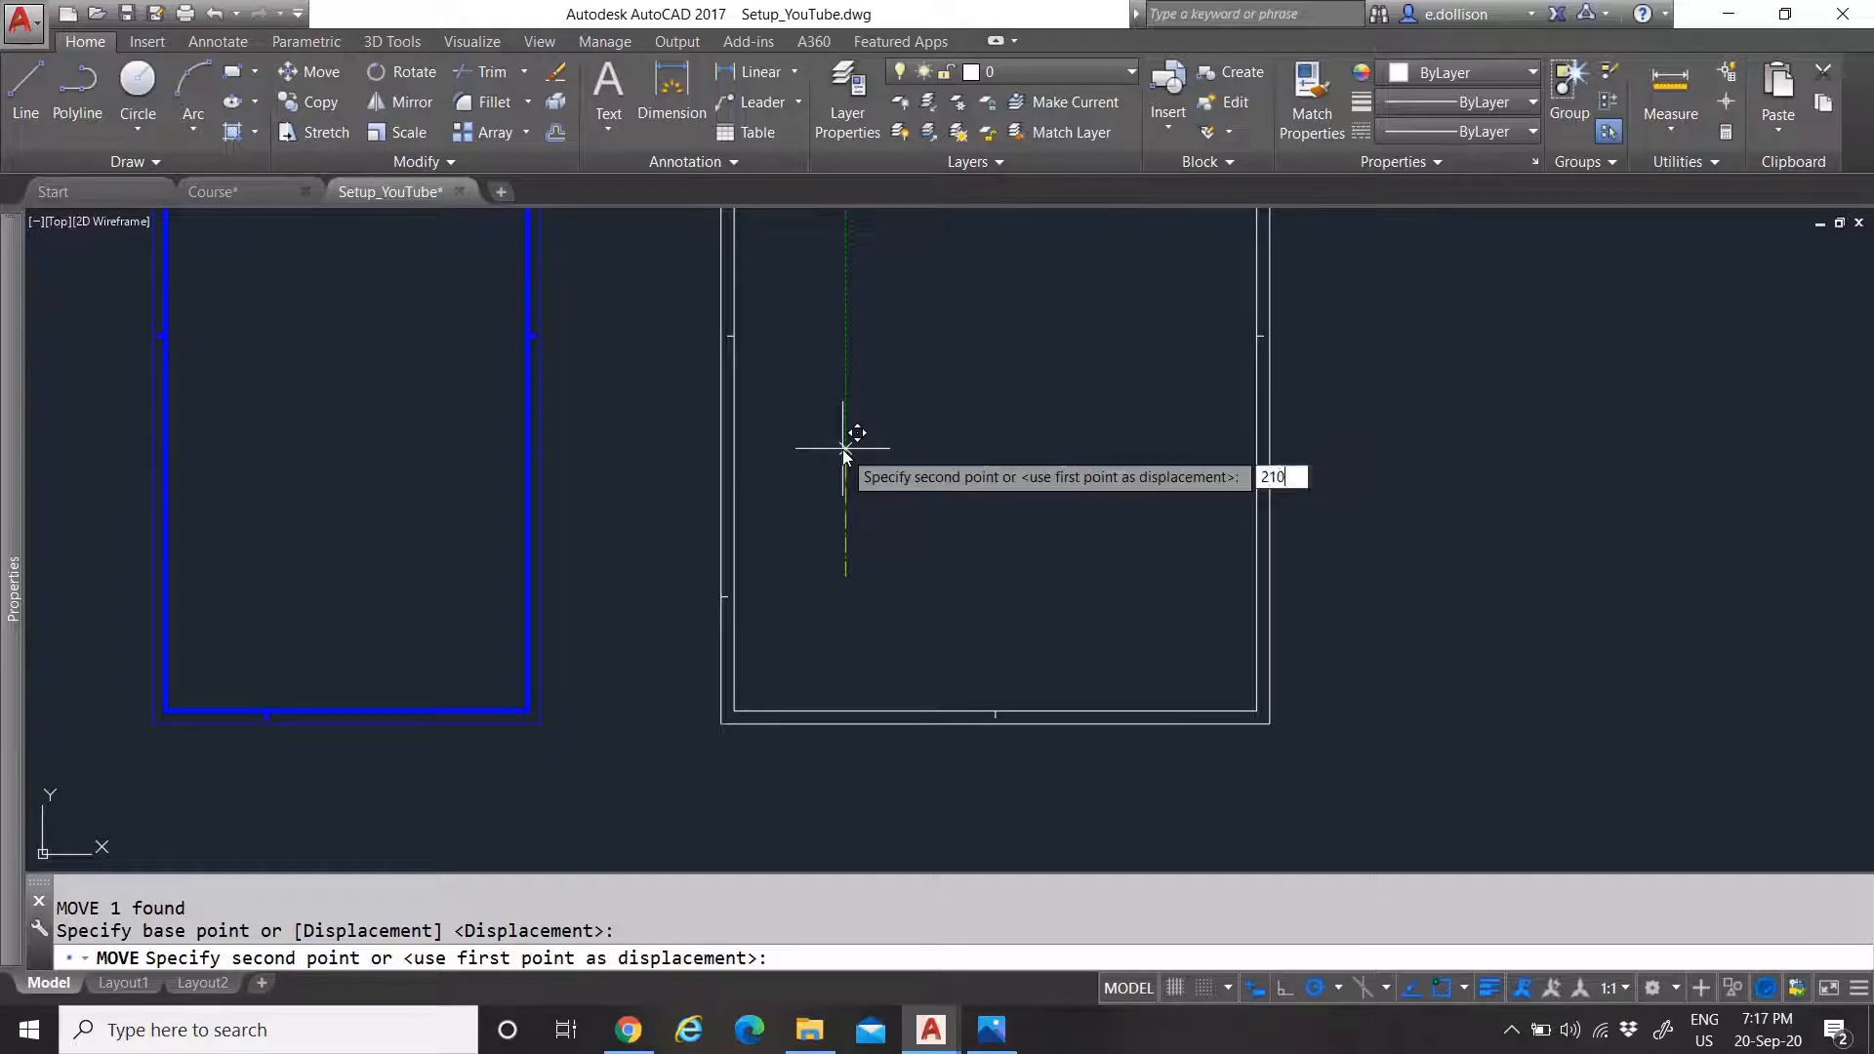
pyautogui.press('Return')
# Copy the moved fold mark on the A2 outer frame's left side straight up by 210
pyautogui.scroll(-4, 836, 511)
pyautogui.scroll(2, 605, 488)
pyautogui.scroll(3, 993, 533)
pyautogui.scroll(-4, 808, 501)
pyautogui.scroll(2, 753, 486)
pyautogui.click(639, 464)
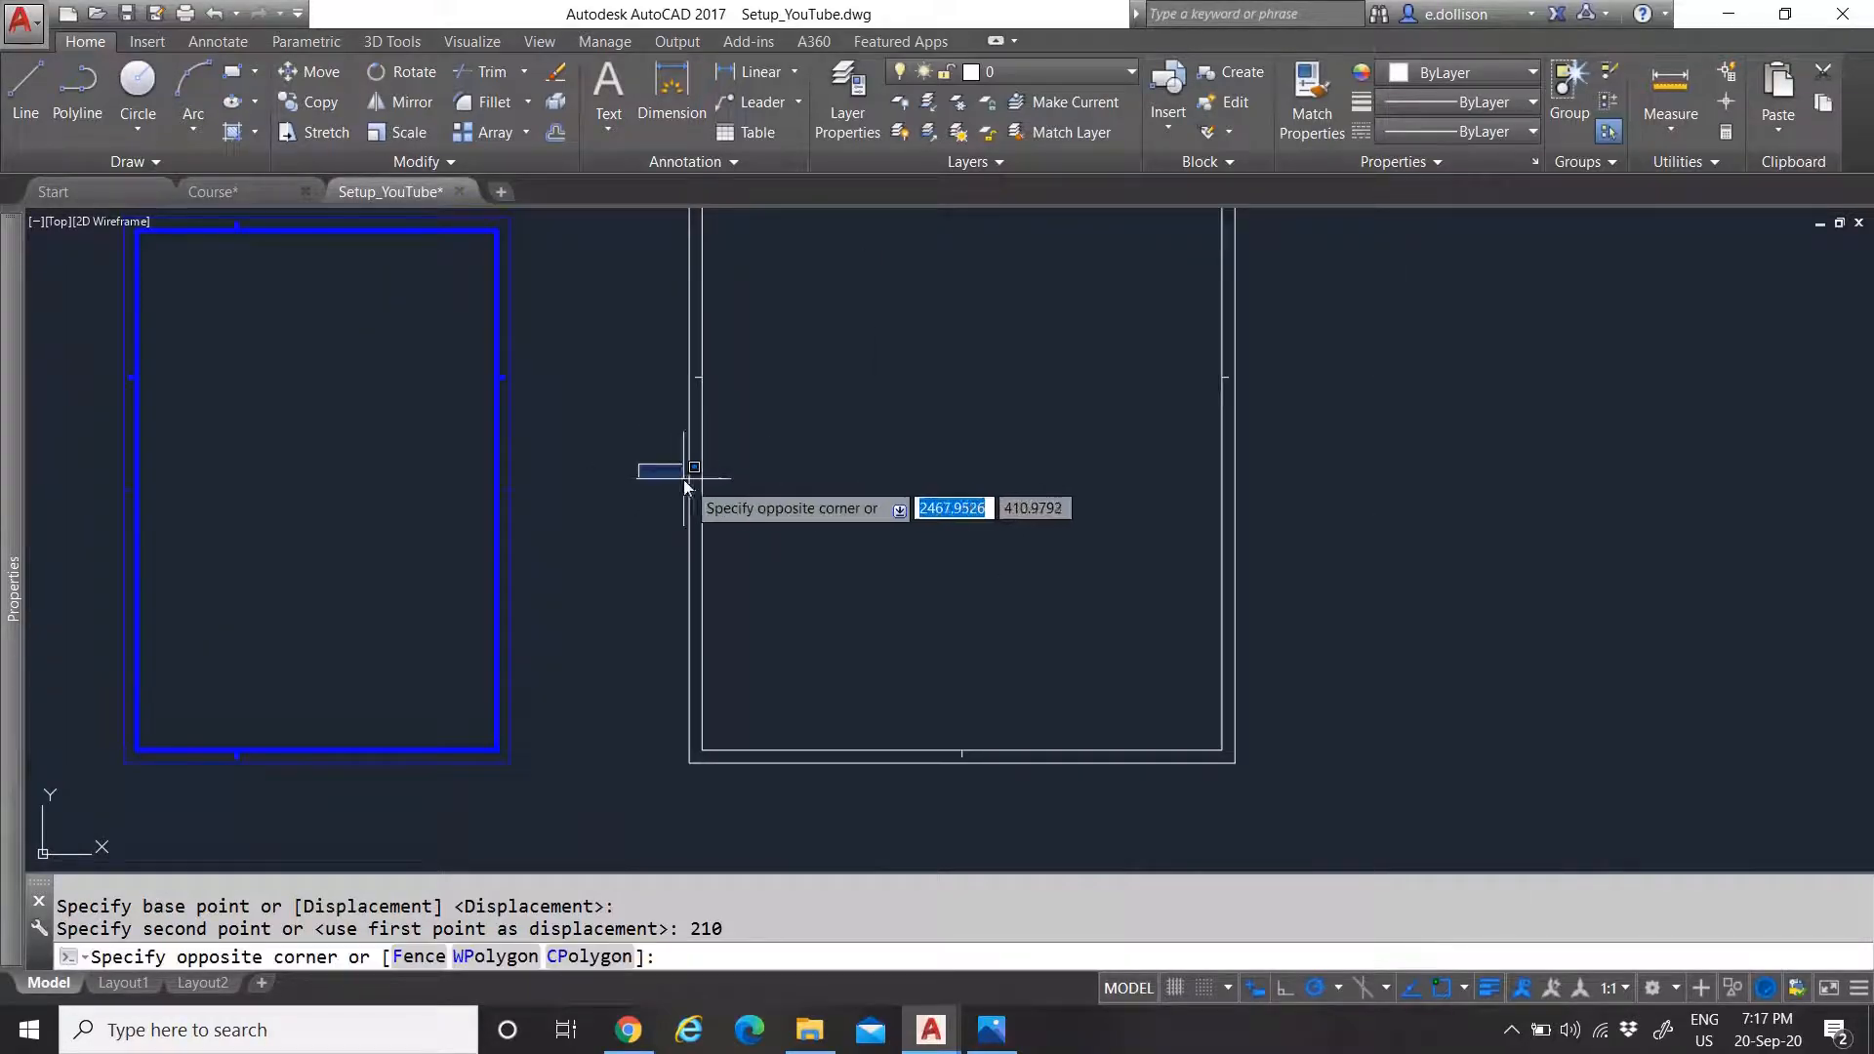
pyautogui.scroll(-4, 767, 536)
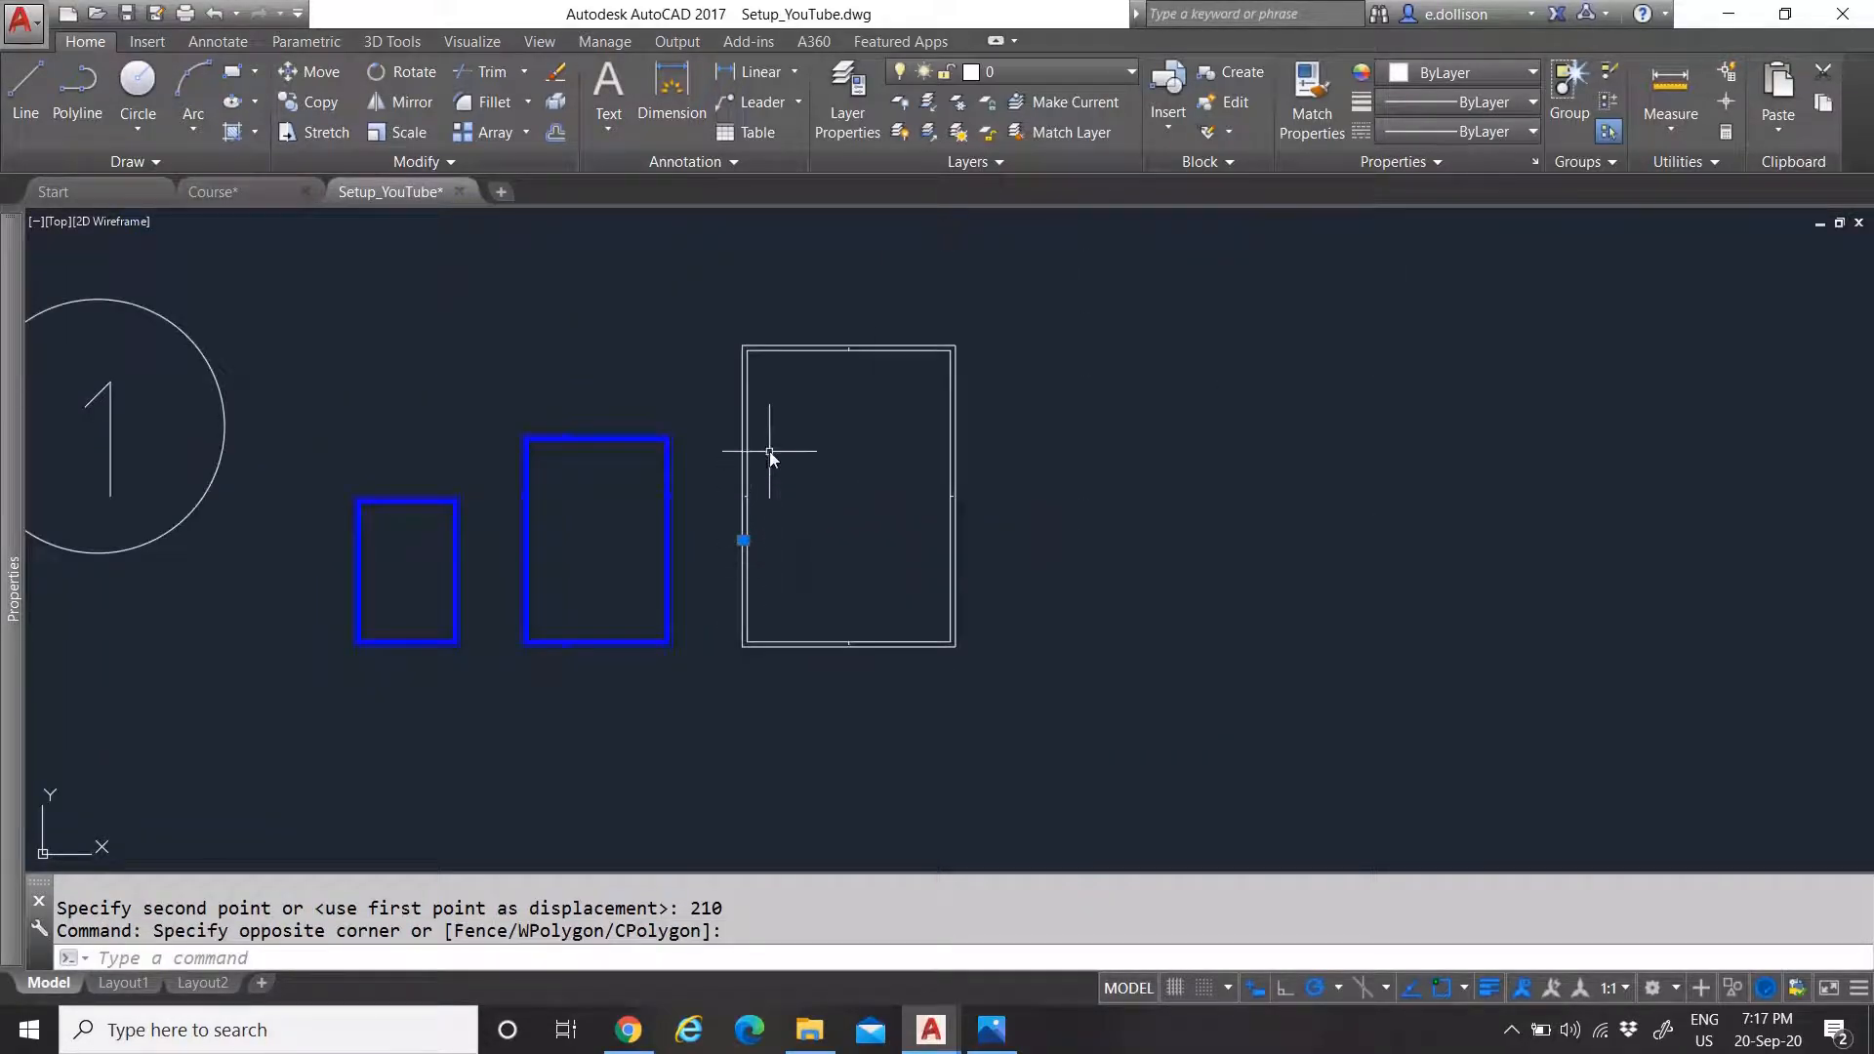
pyautogui.scroll(3, 771, 444)
pyautogui.write('co')
pyautogui.press('Return')
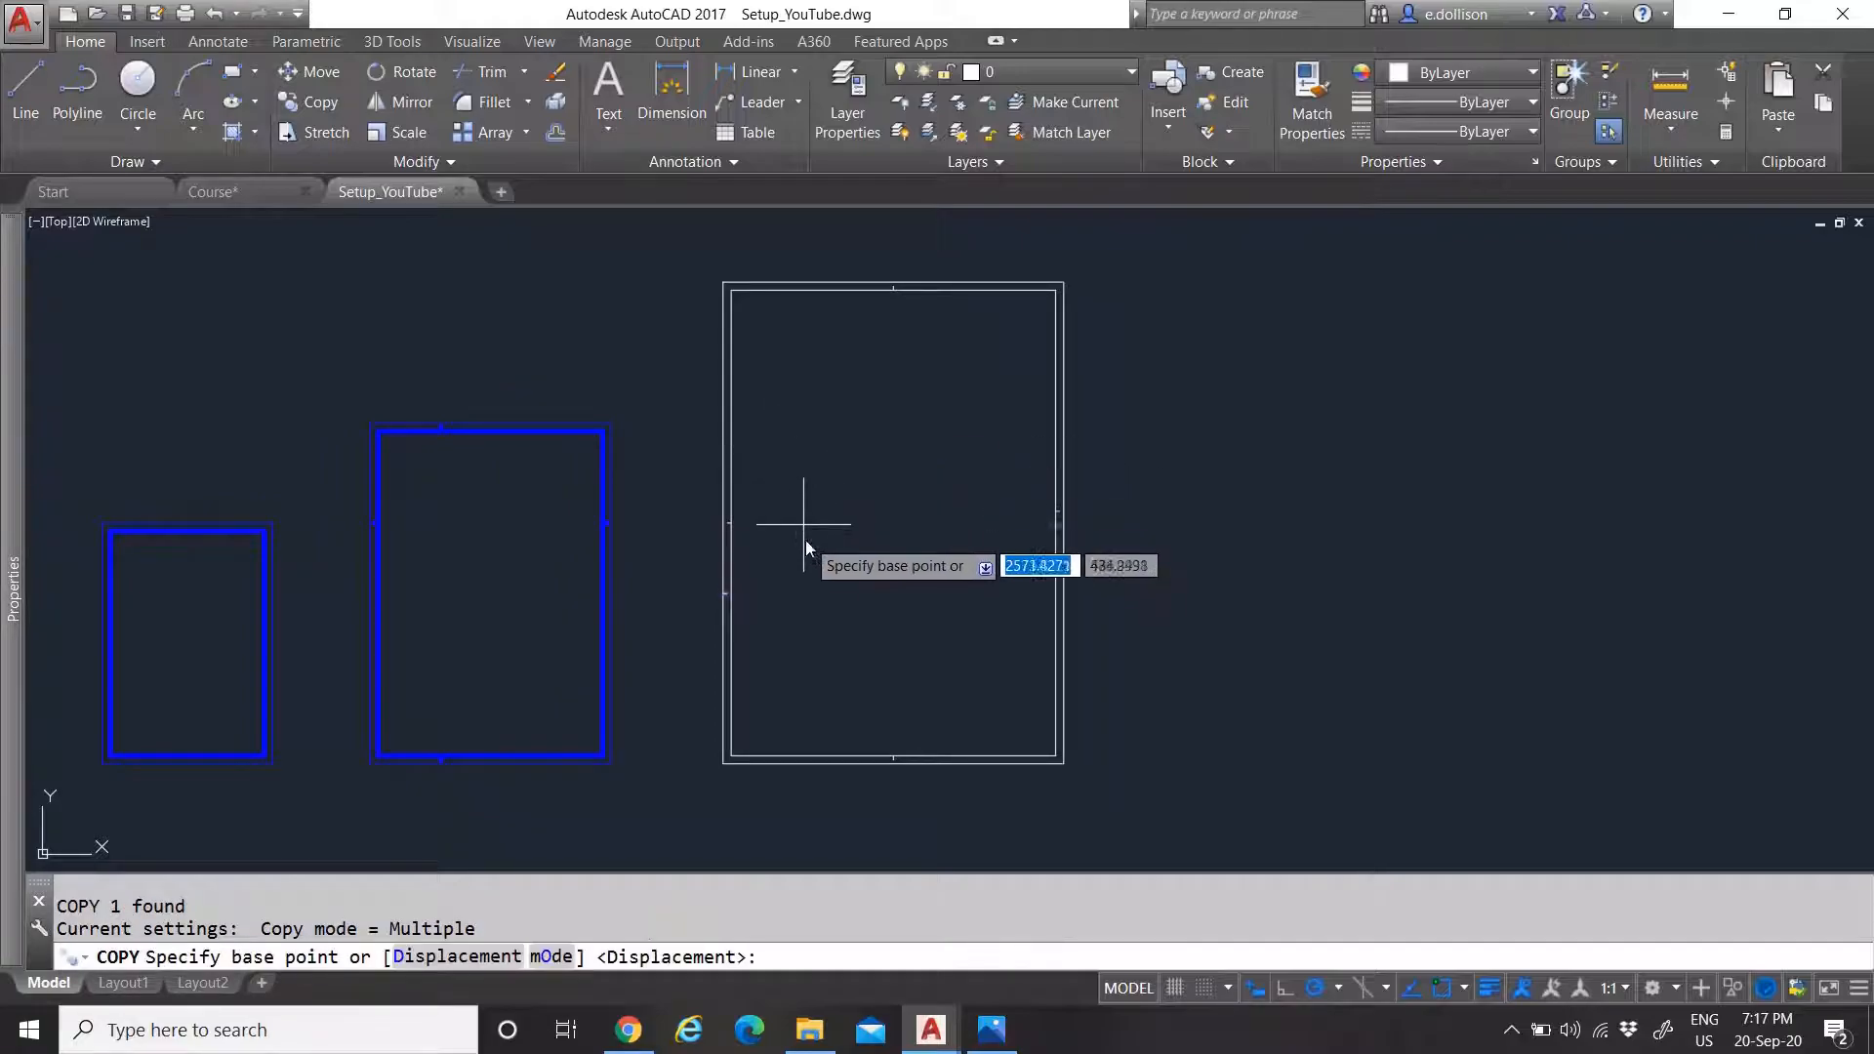
pyautogui.click(804, 560)
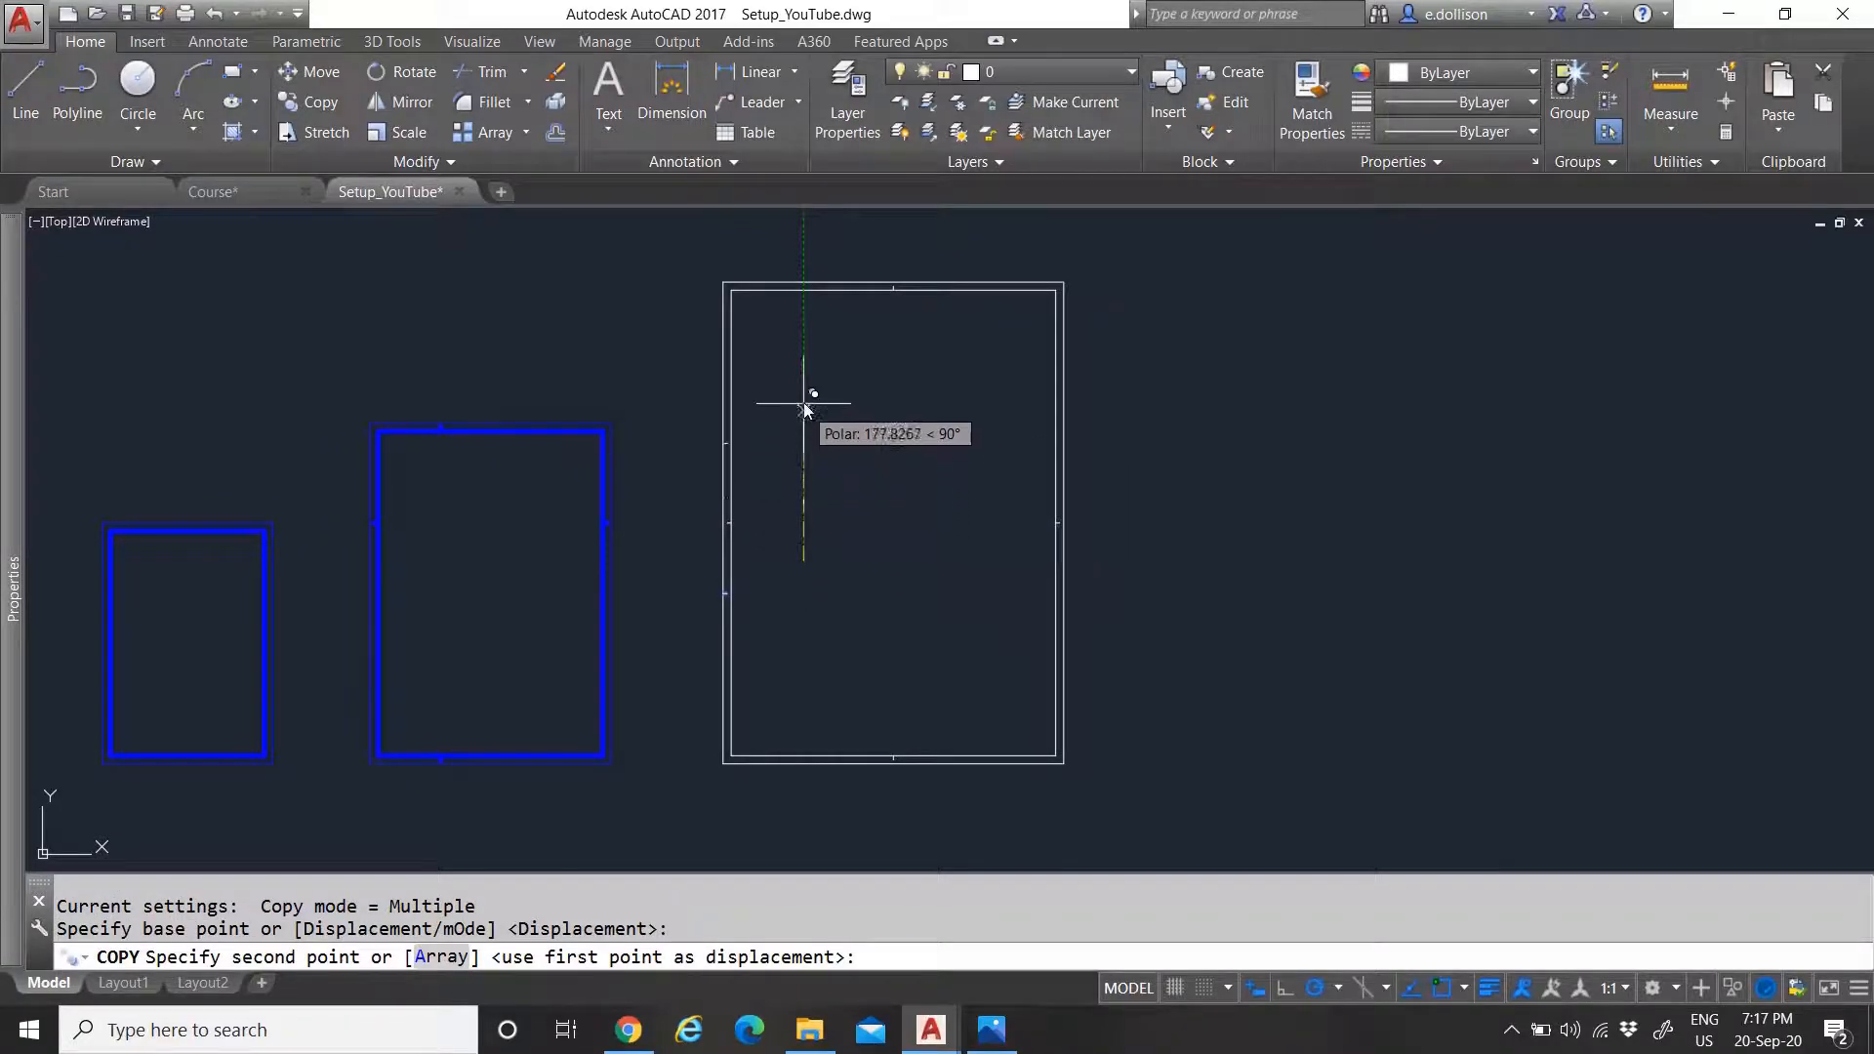
pyautogui.write('210')
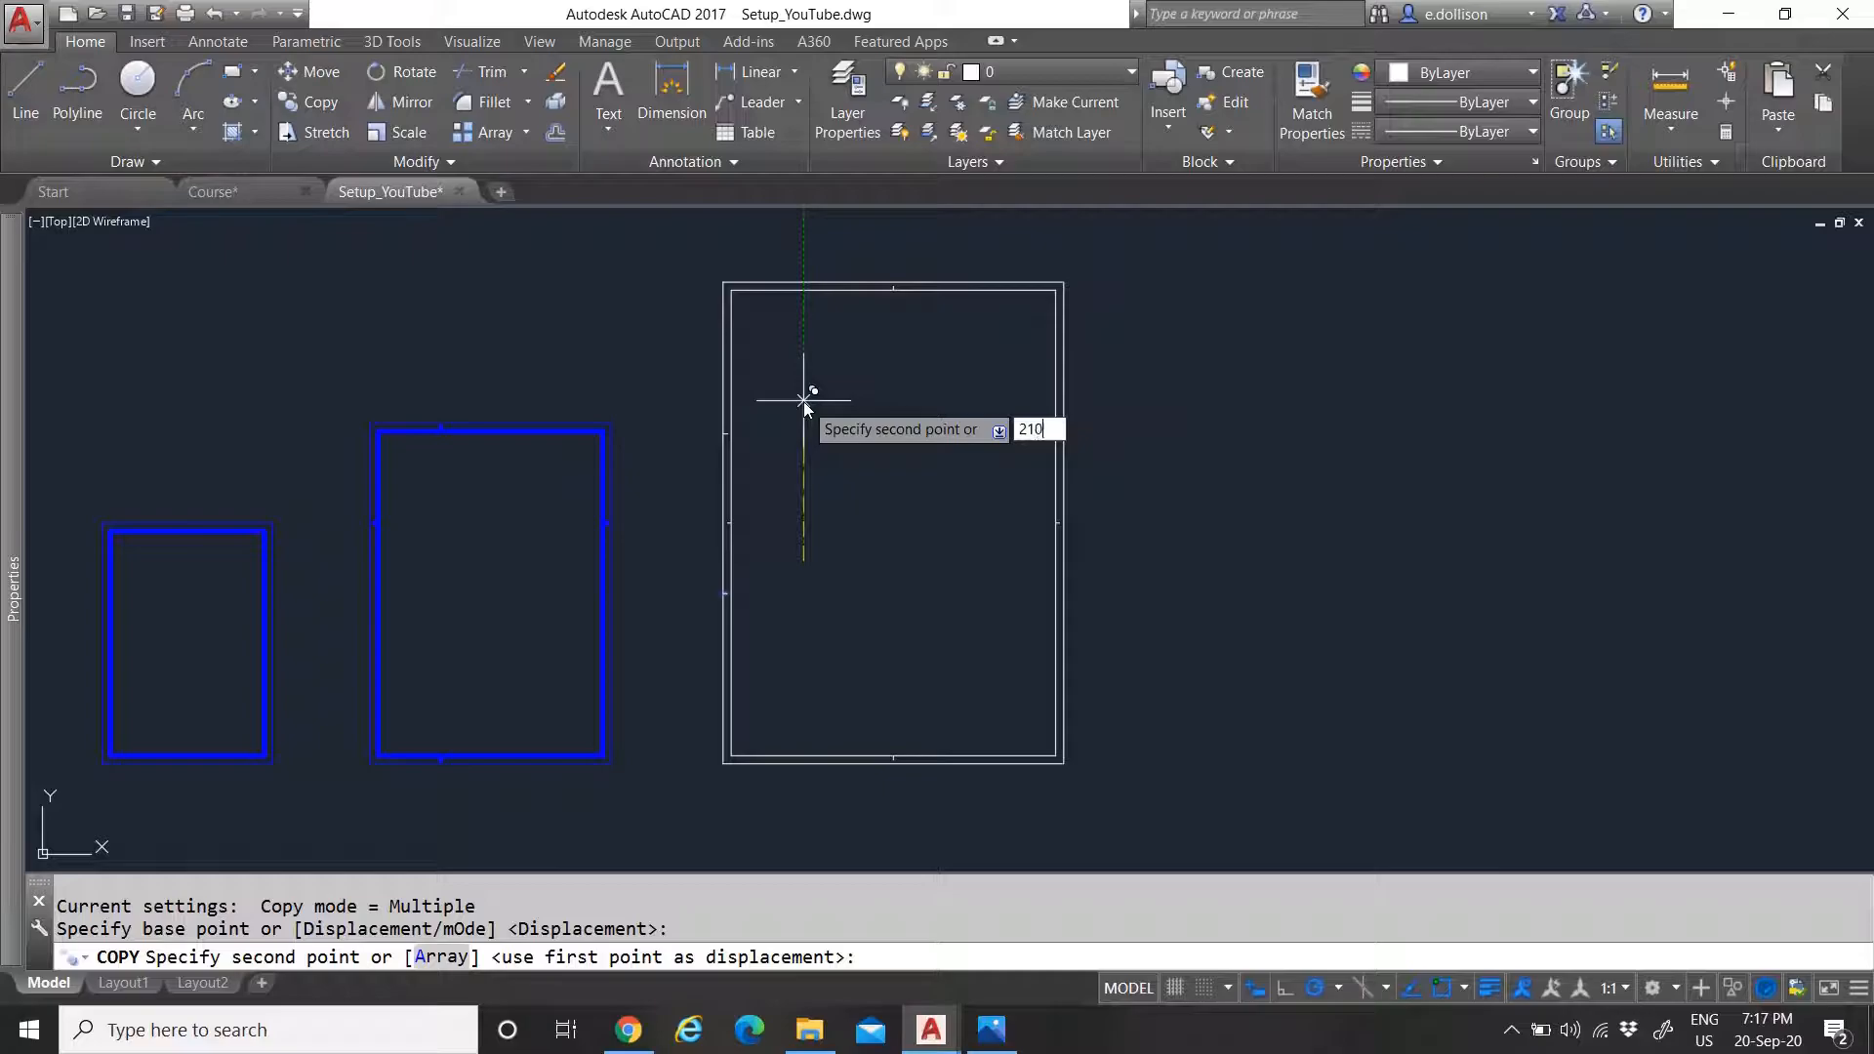
pyautogui.press('Return')
pyautogui.press('Escape')
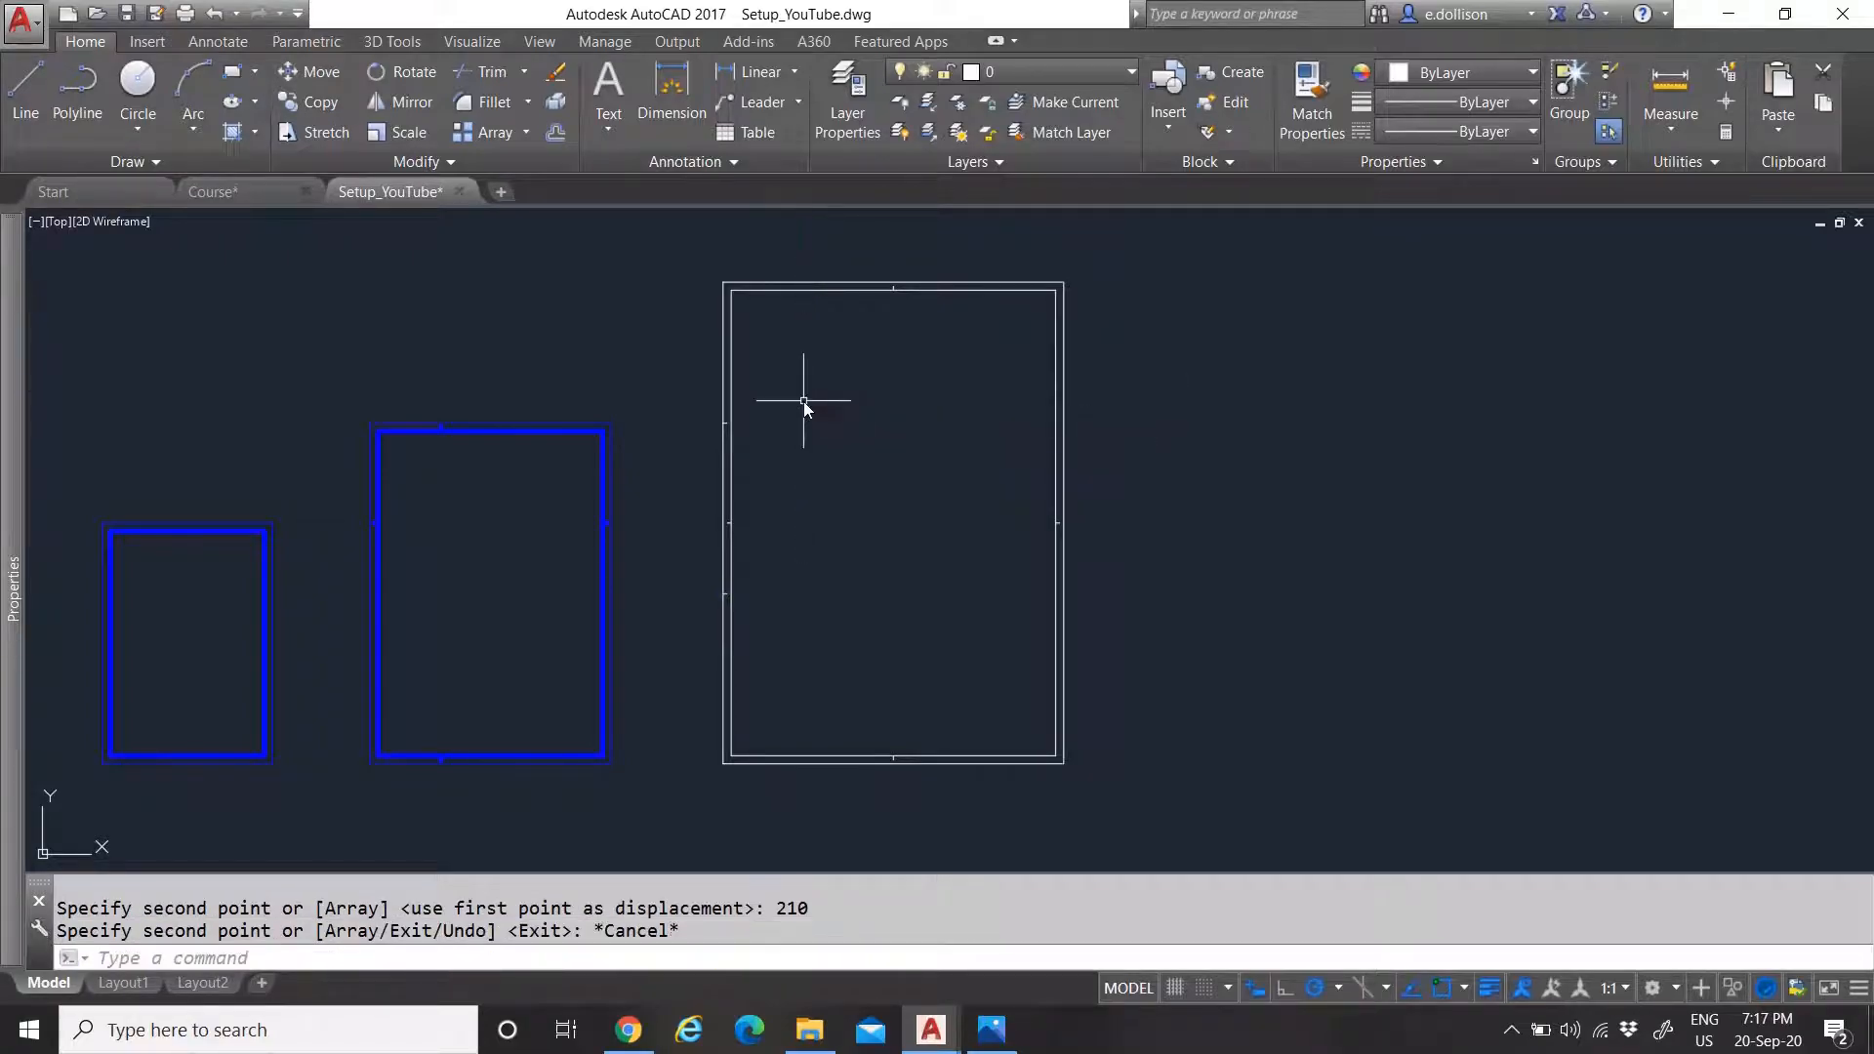
pyautogui.click(681, 390)
pyautogui.click(778, 443)
pyautogui.click(703, 592)
pyautogui.click(778, 634)
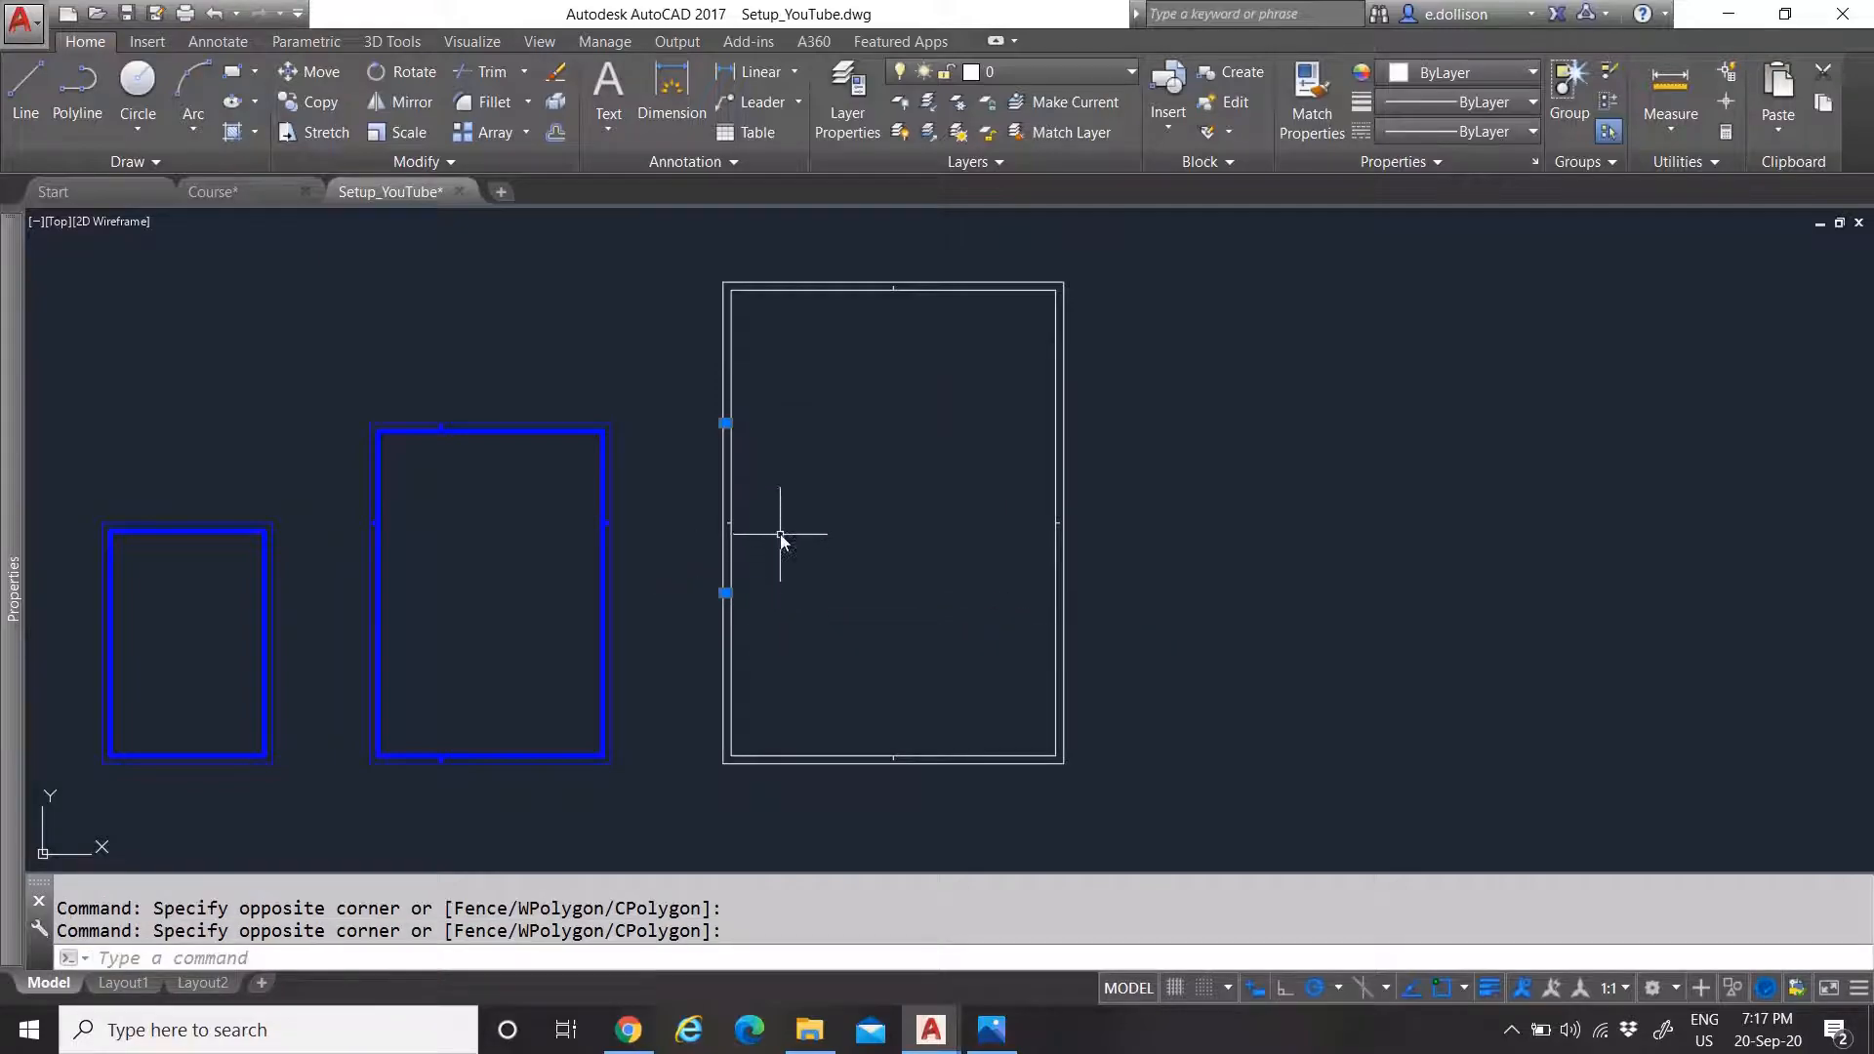
pyautogui.write('CO')
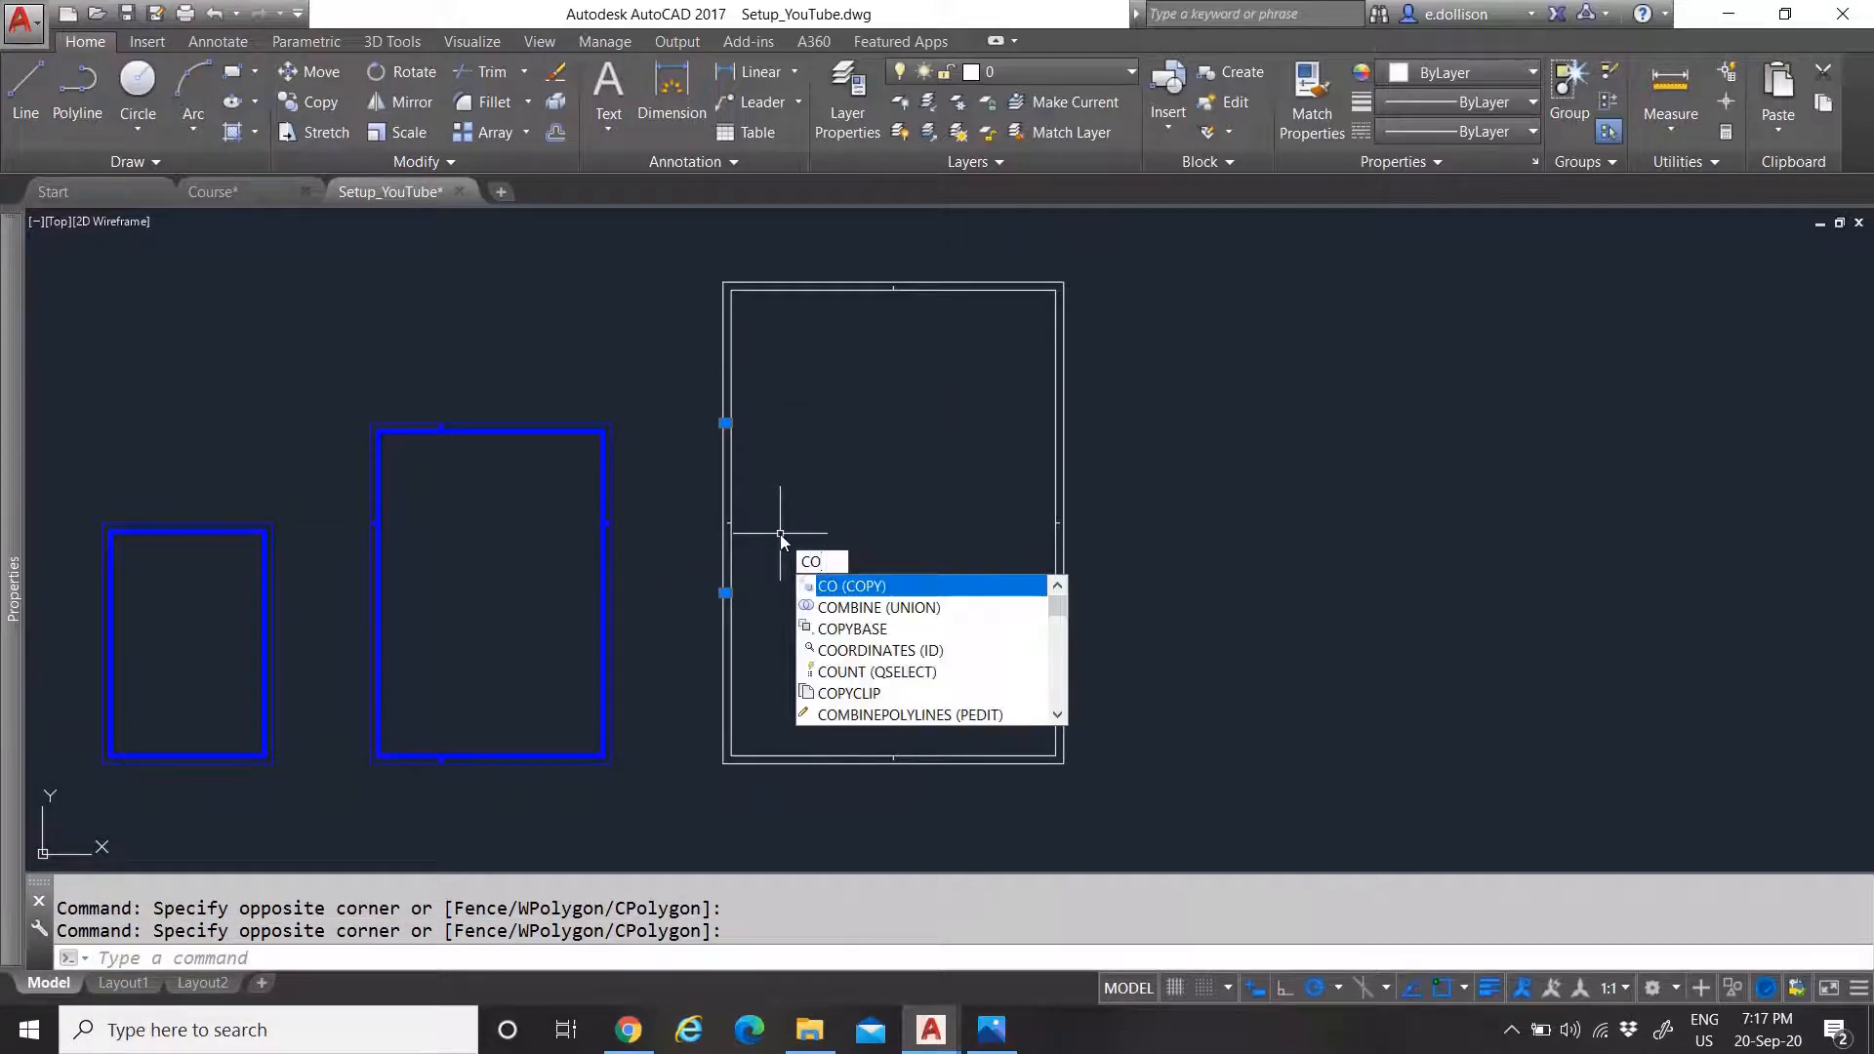
pyautogui.press('Return')
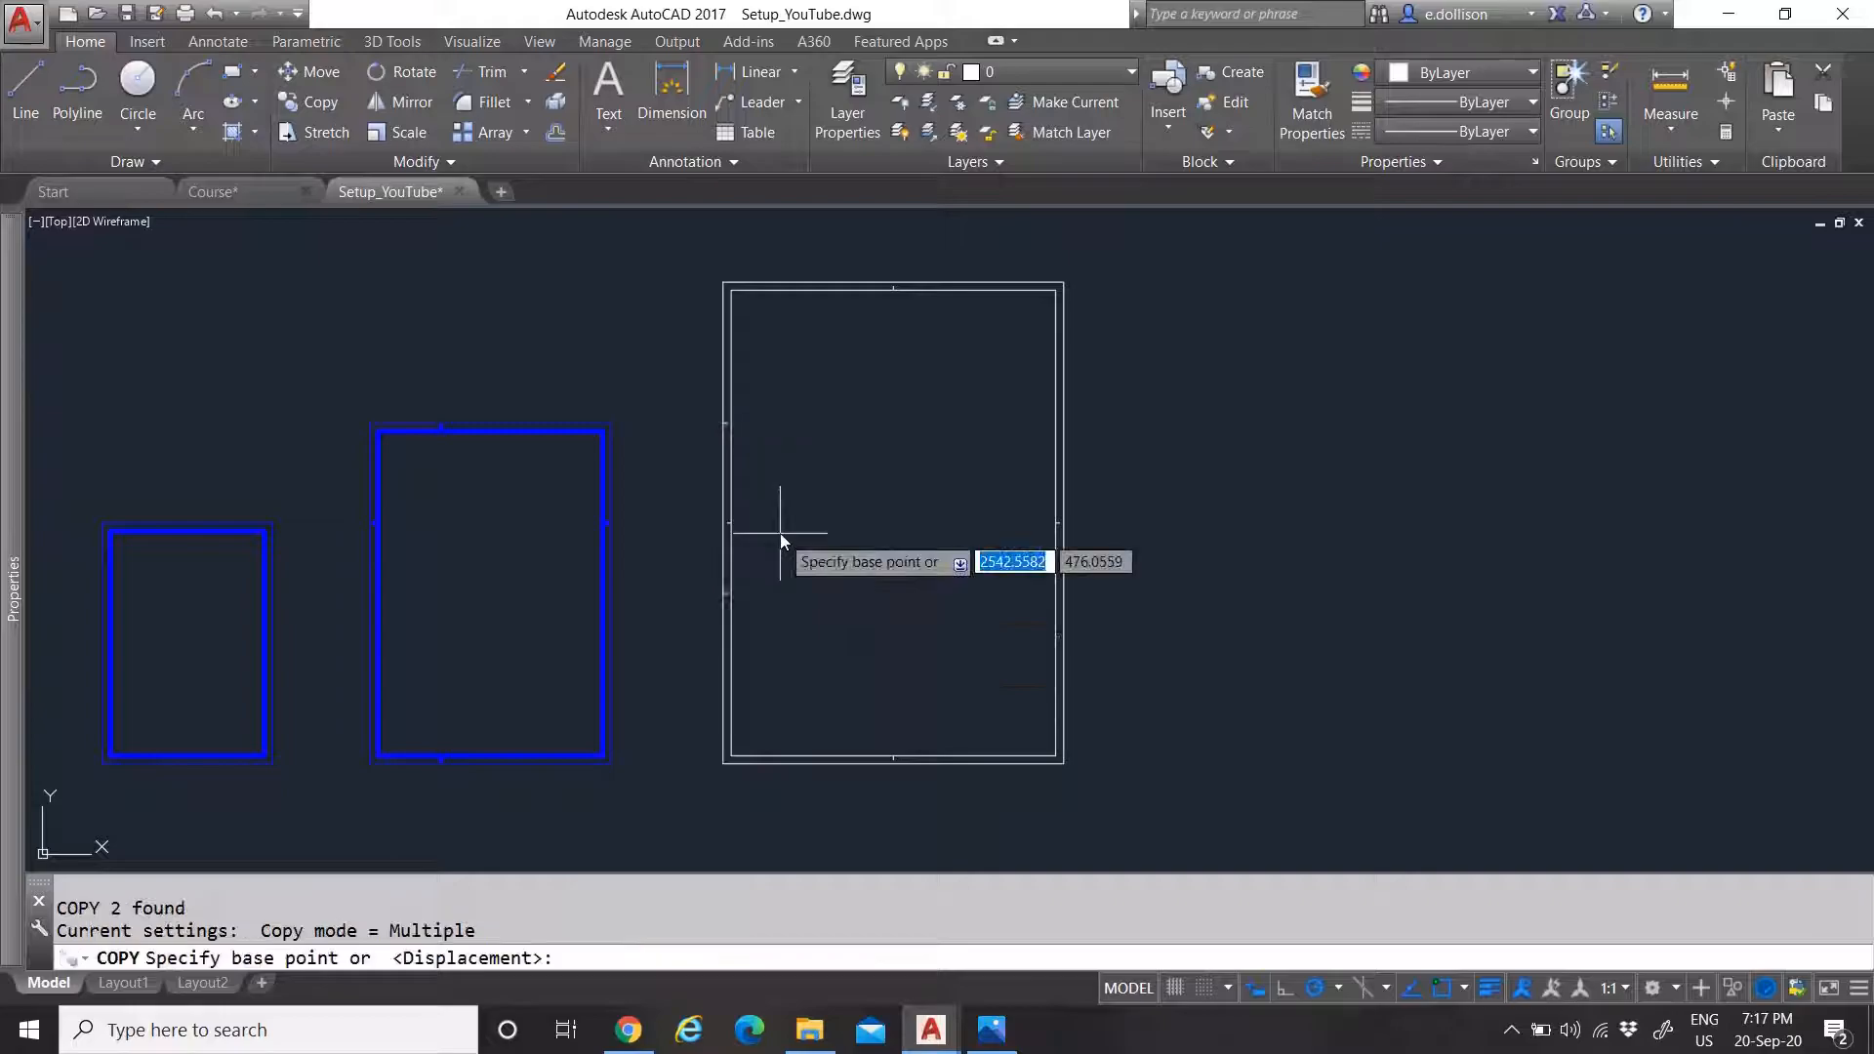
pyautogui.scroll(7, 748, 449)
pyautogui.scroll(4, 748, 455)
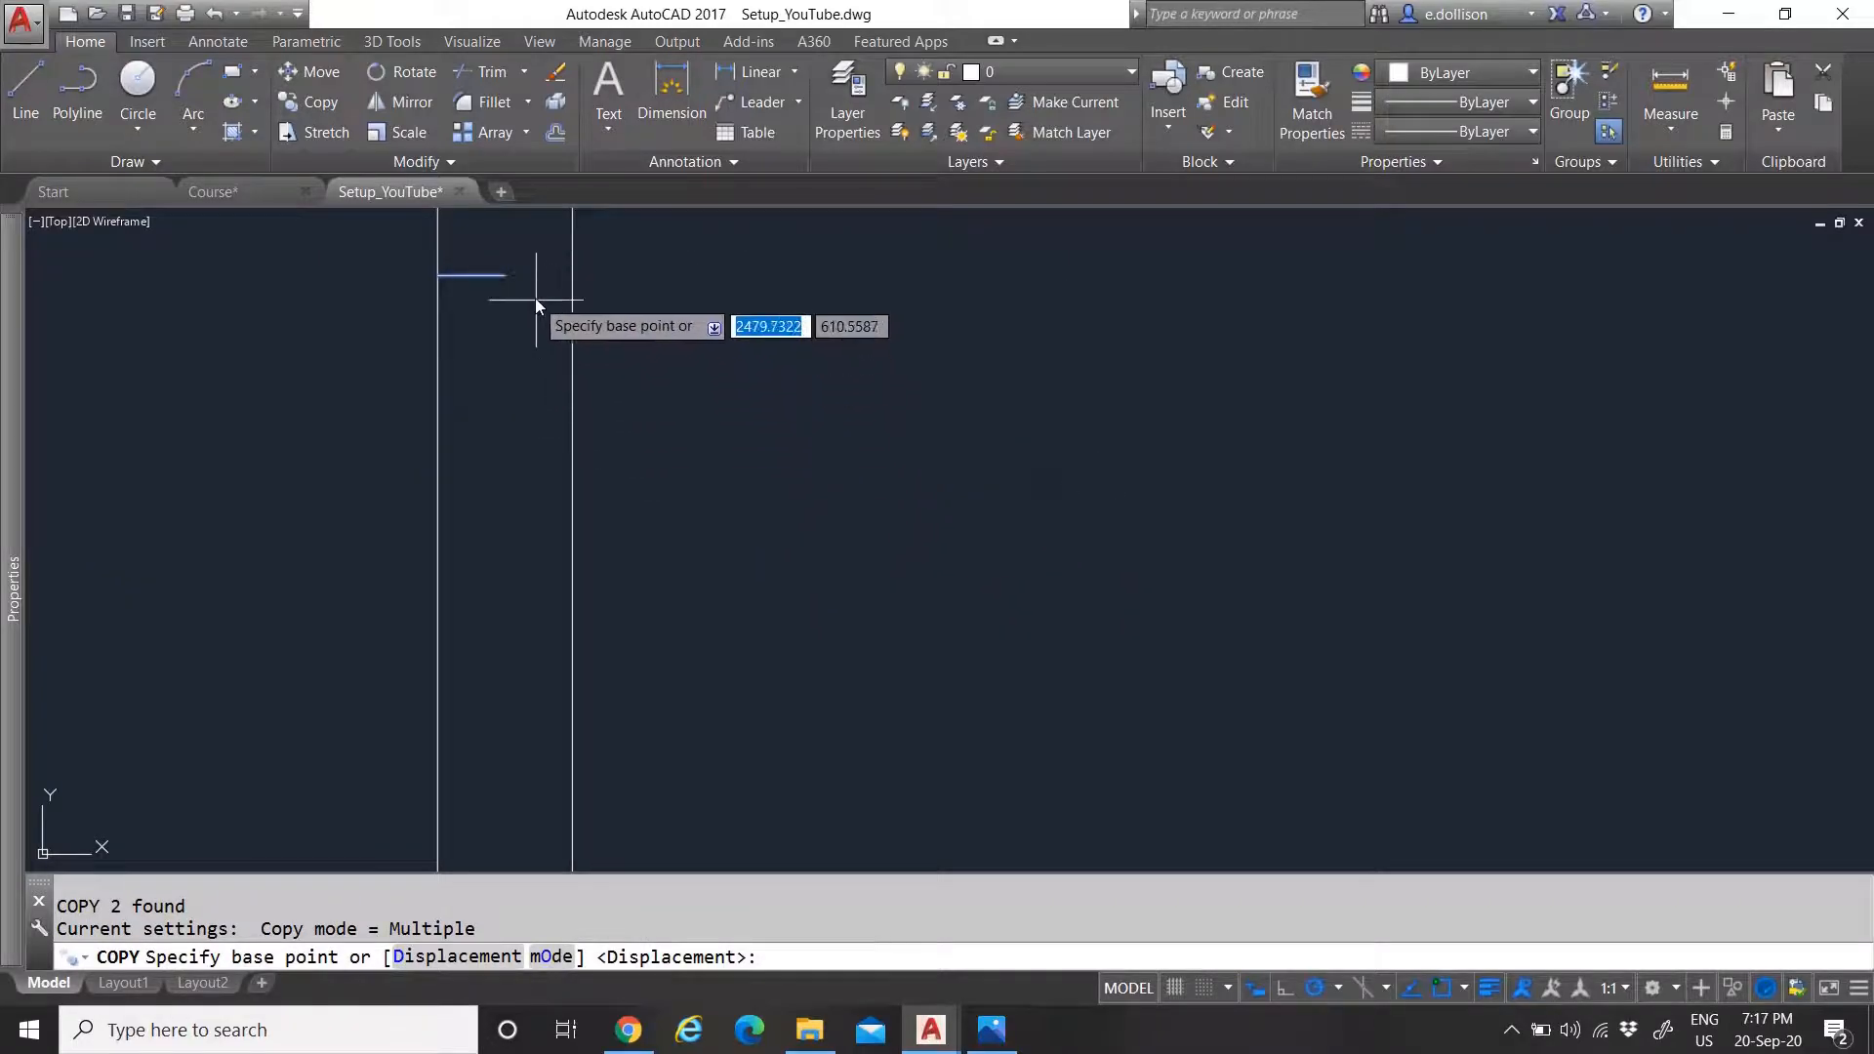
pyautogui.click(503, 277)
pyautogui.scroll(-3, 497, 390)
pyautogui.scroll(-2, 547, 439)
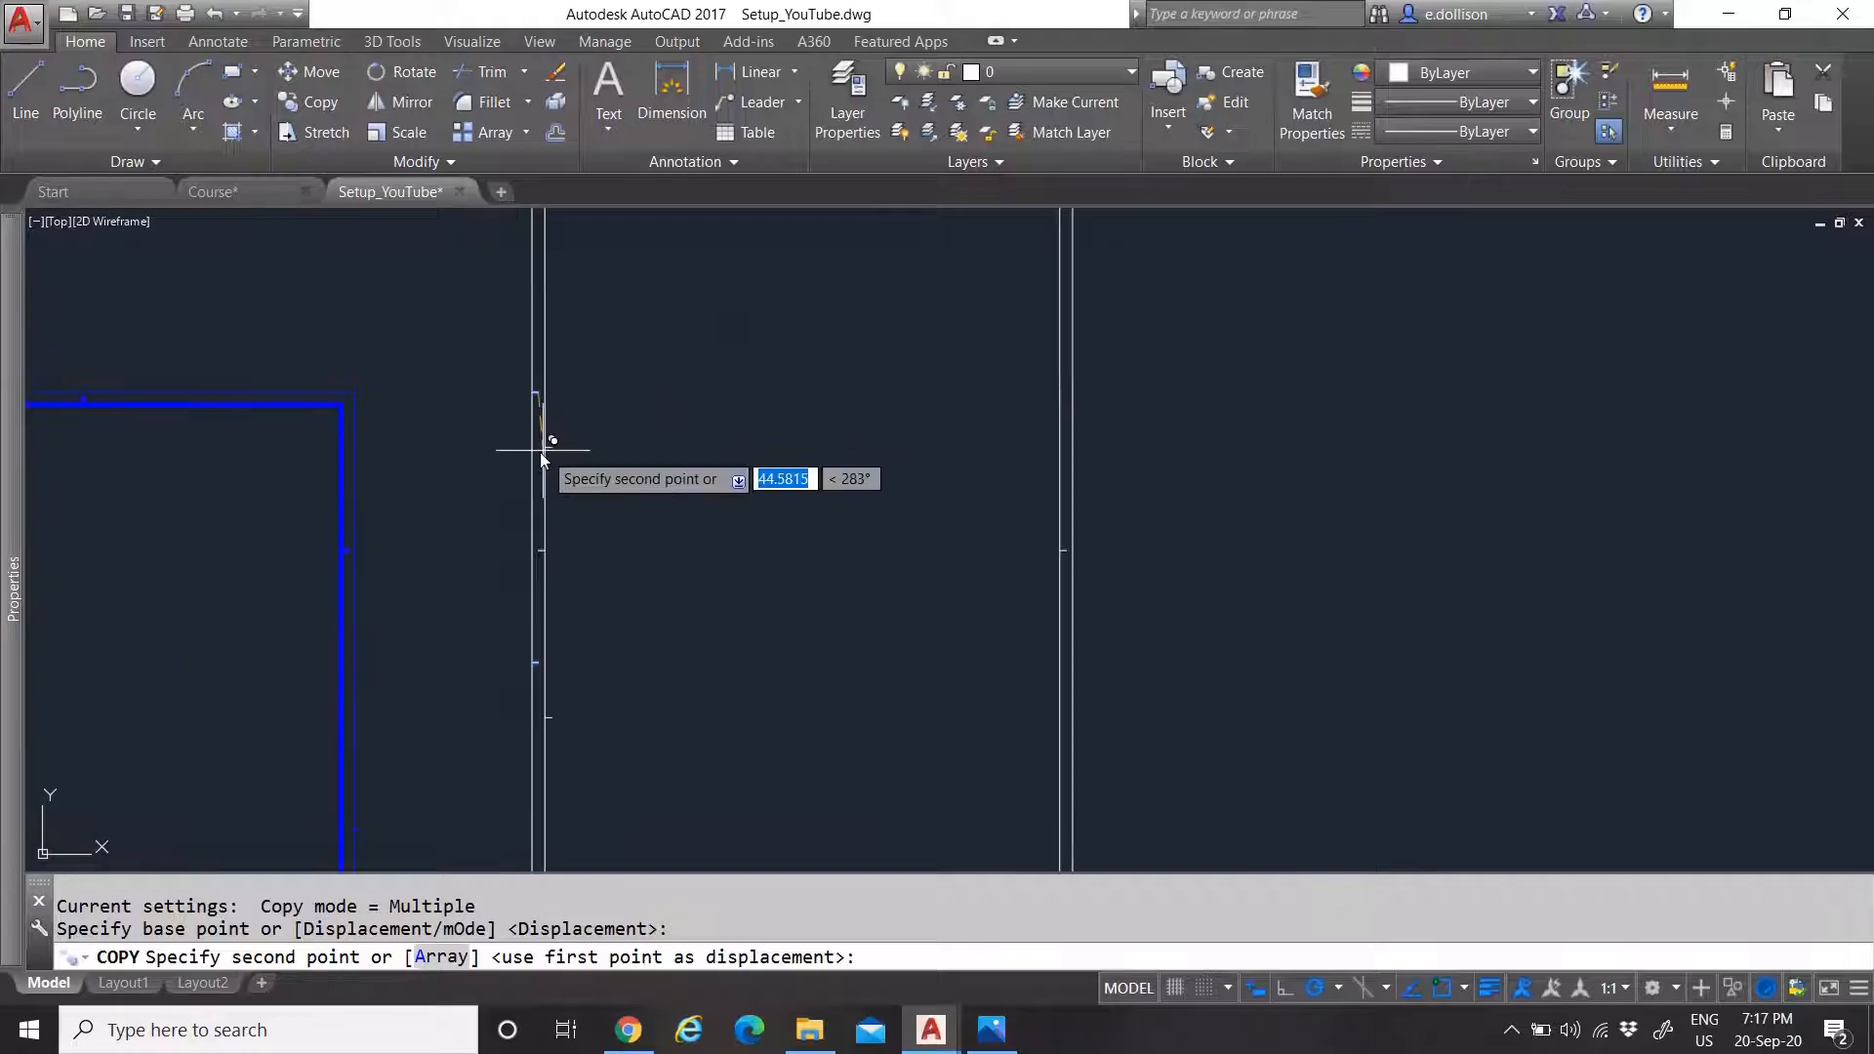
pyautogui.press('Escape')
pyautogui.click(489, 360)
pyautogui.click(597, 463)
pyautogui.click(510, 628)
pyautogui.click(588, 696)
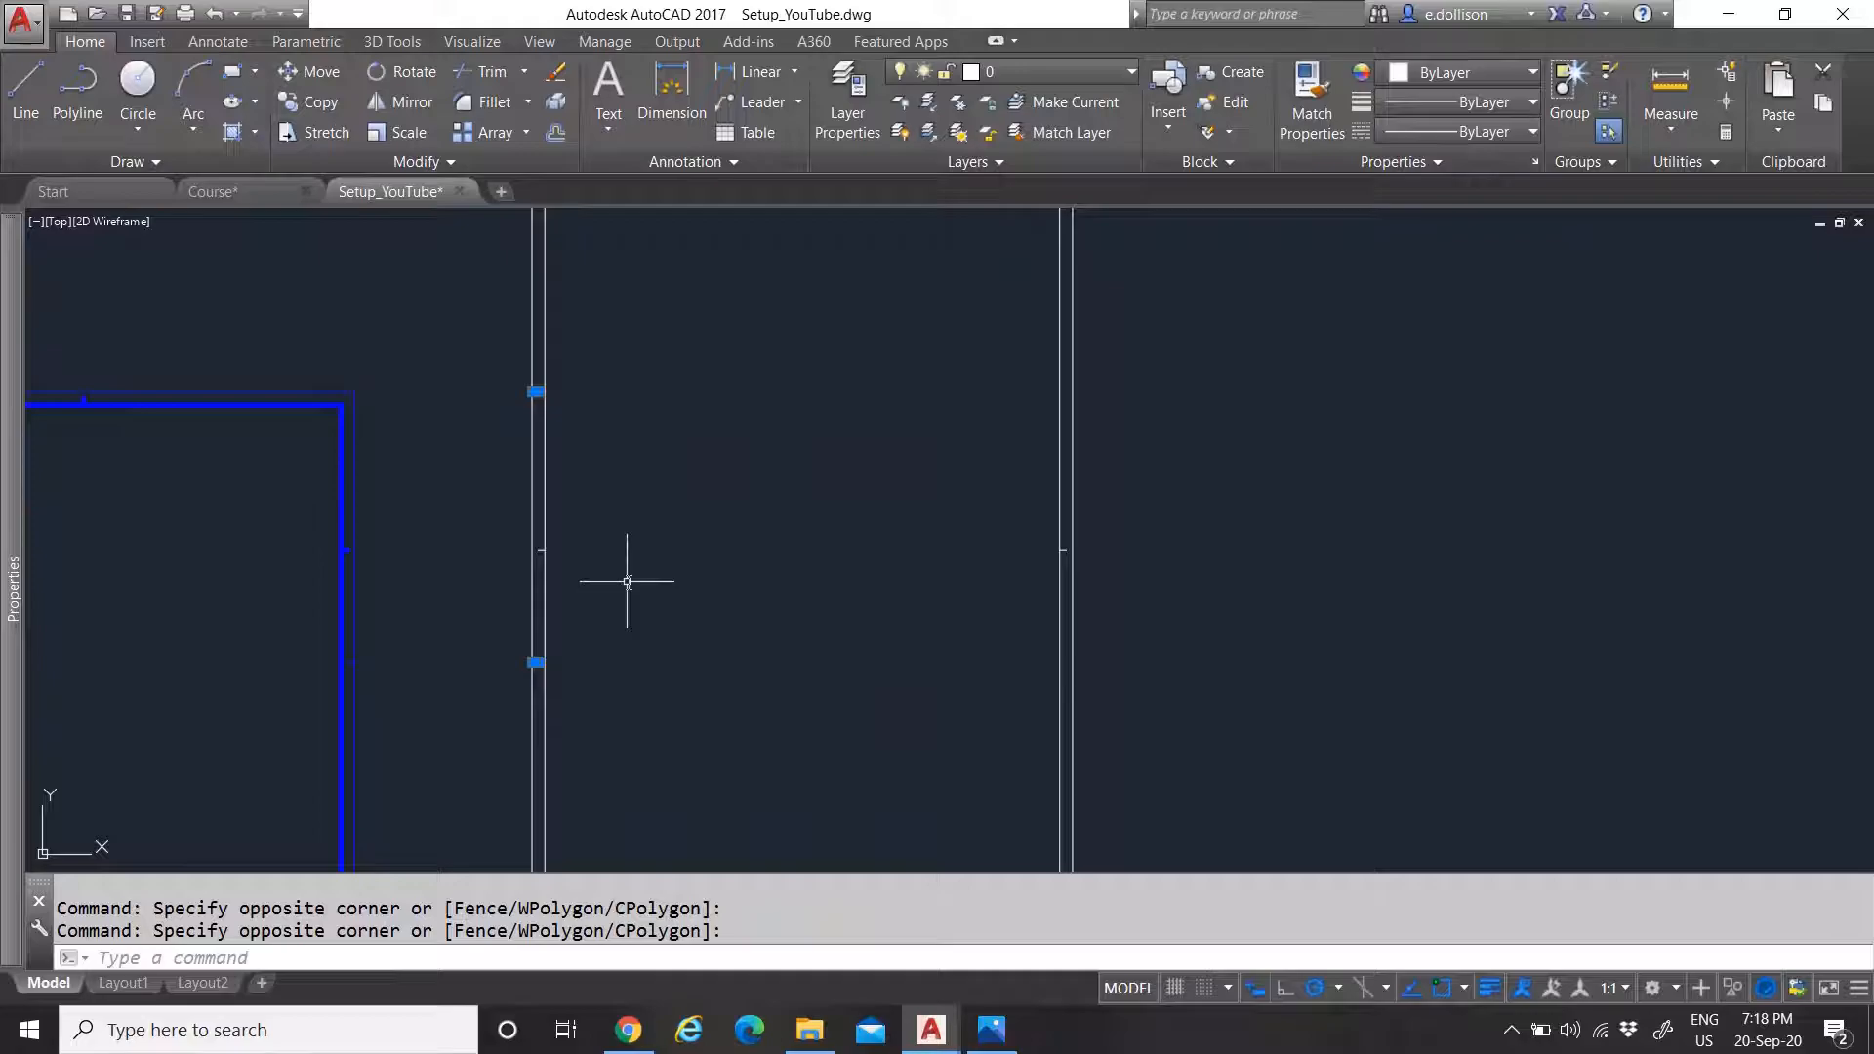
pyautogui.write('co')
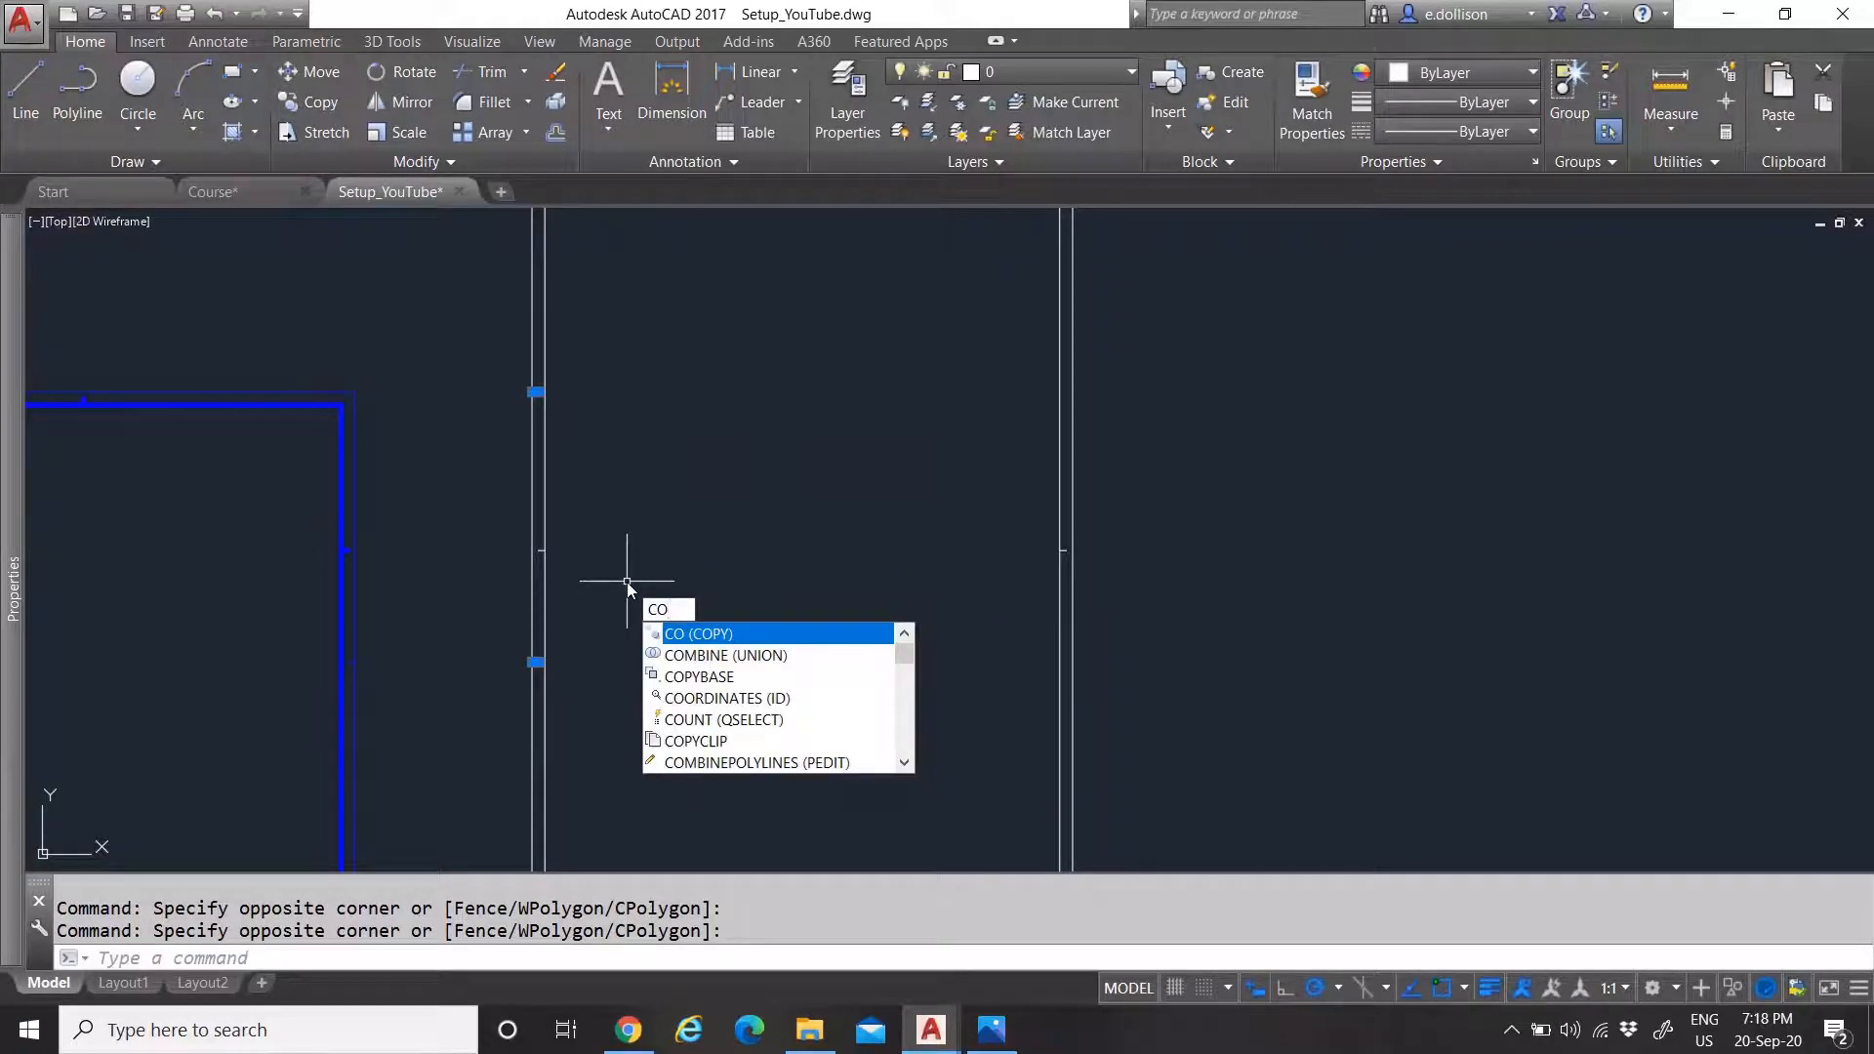
pyautogui.press('Return')
pyautogui.scroll(5, 519, 408)
pyautogui.scroll(4, 572, 332)
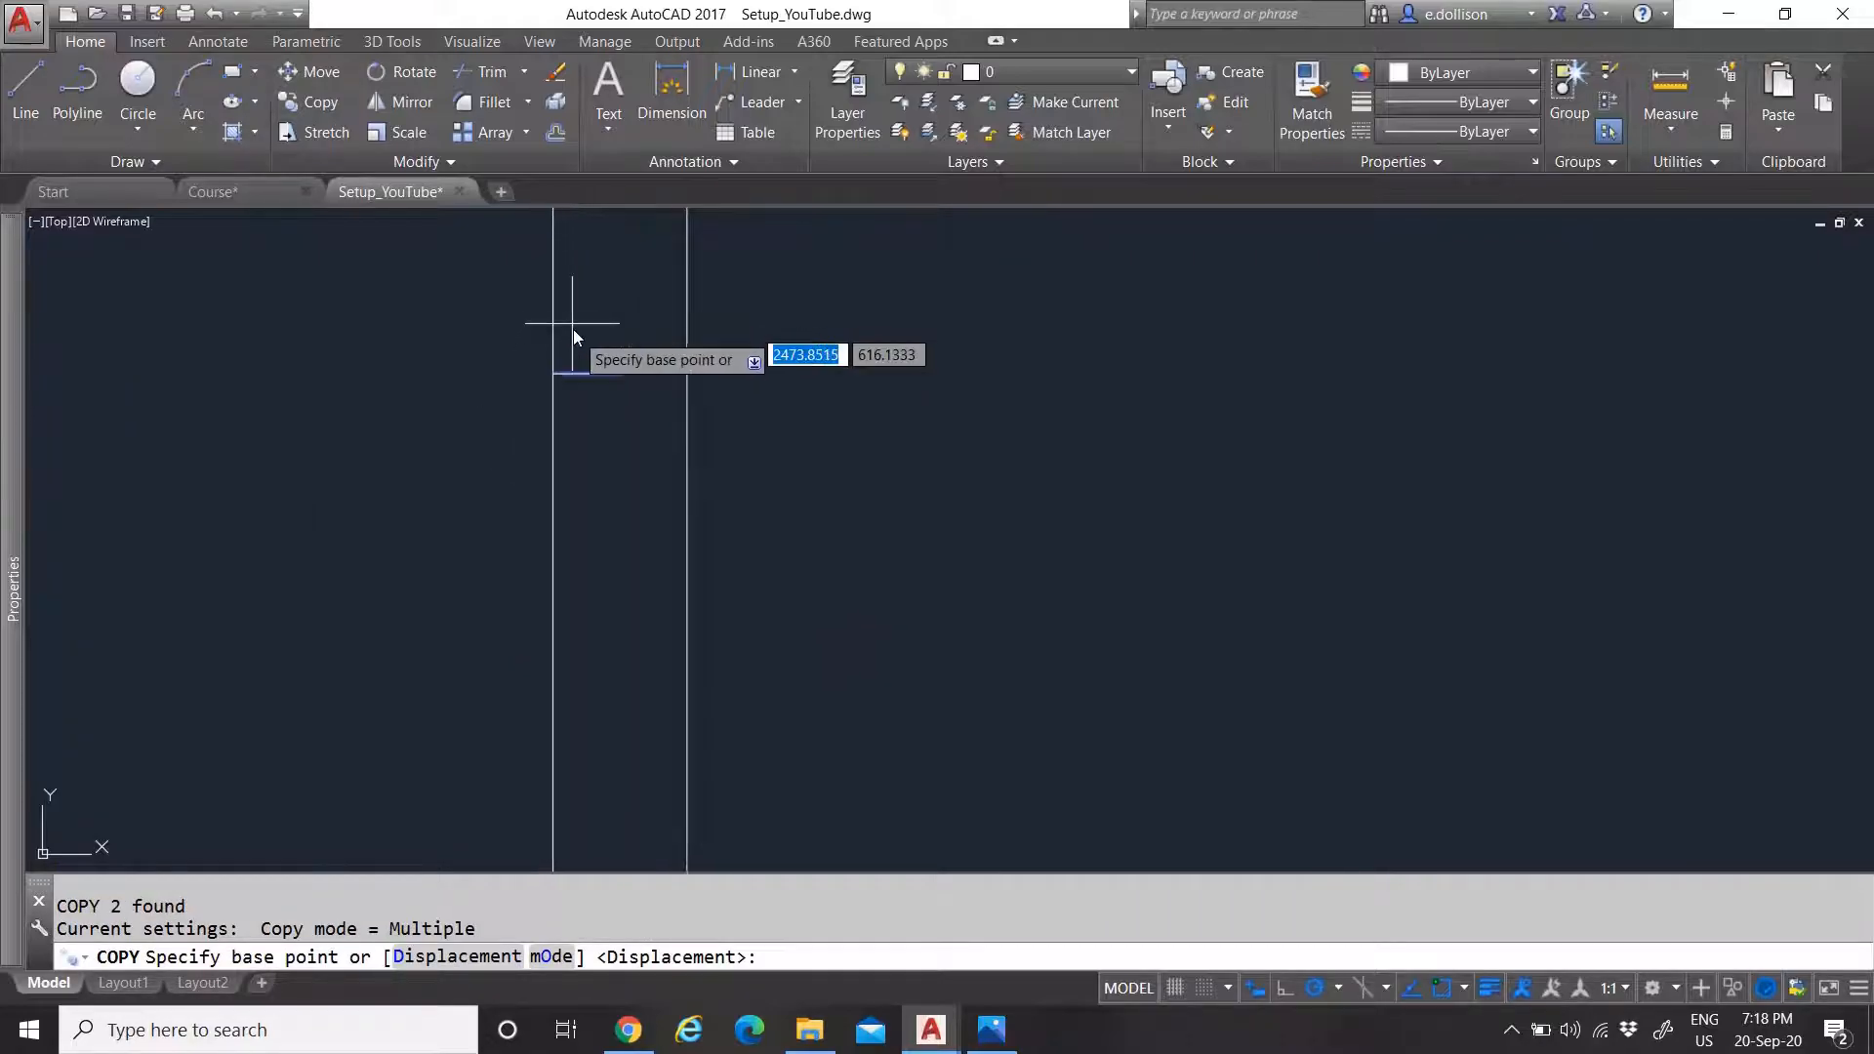
pyautogui.click(552, 375)
pyautogui.scroll(-5, 423, 430)
pyautogui.scroll(4, 527, 493)
pyautogui.scroll(3, 688, 415)
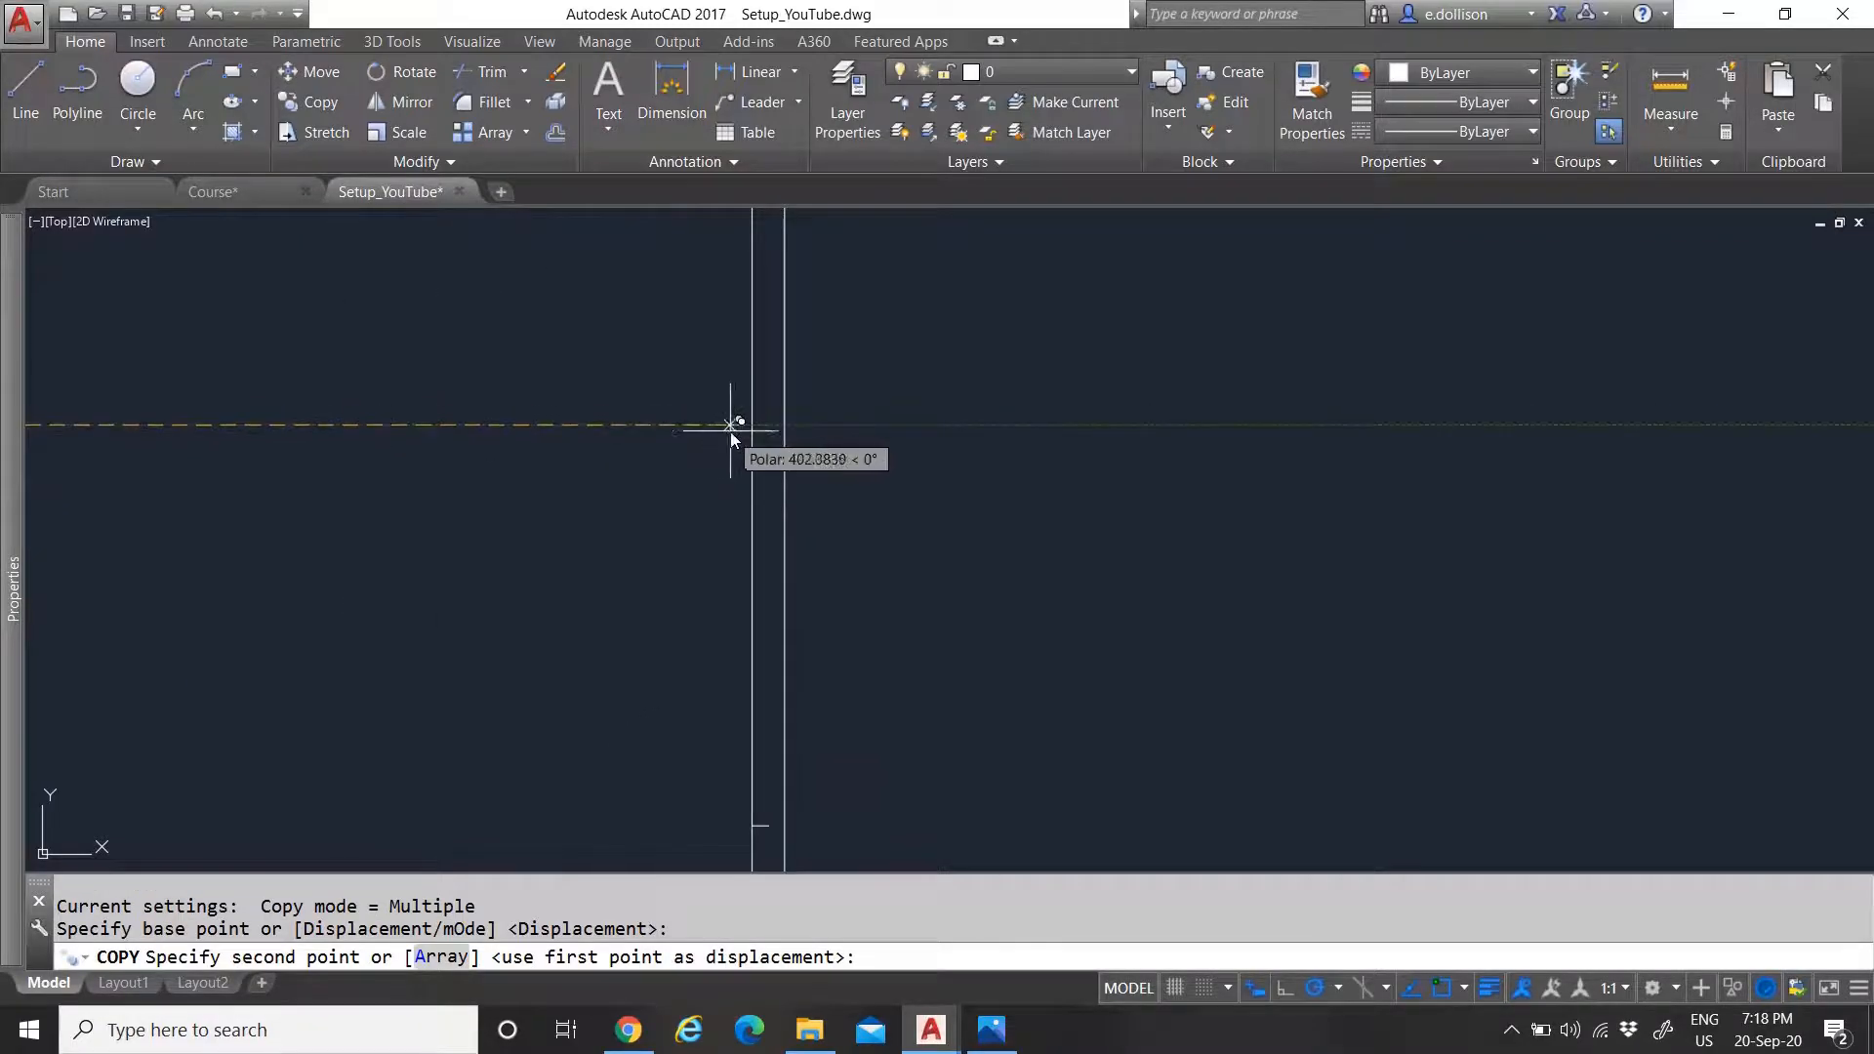
pyautogui.scroll(4, 752, 426)
pyautogui.scroll(-4, 744, 408)
pyautogui.scroll(4, 748, 415)
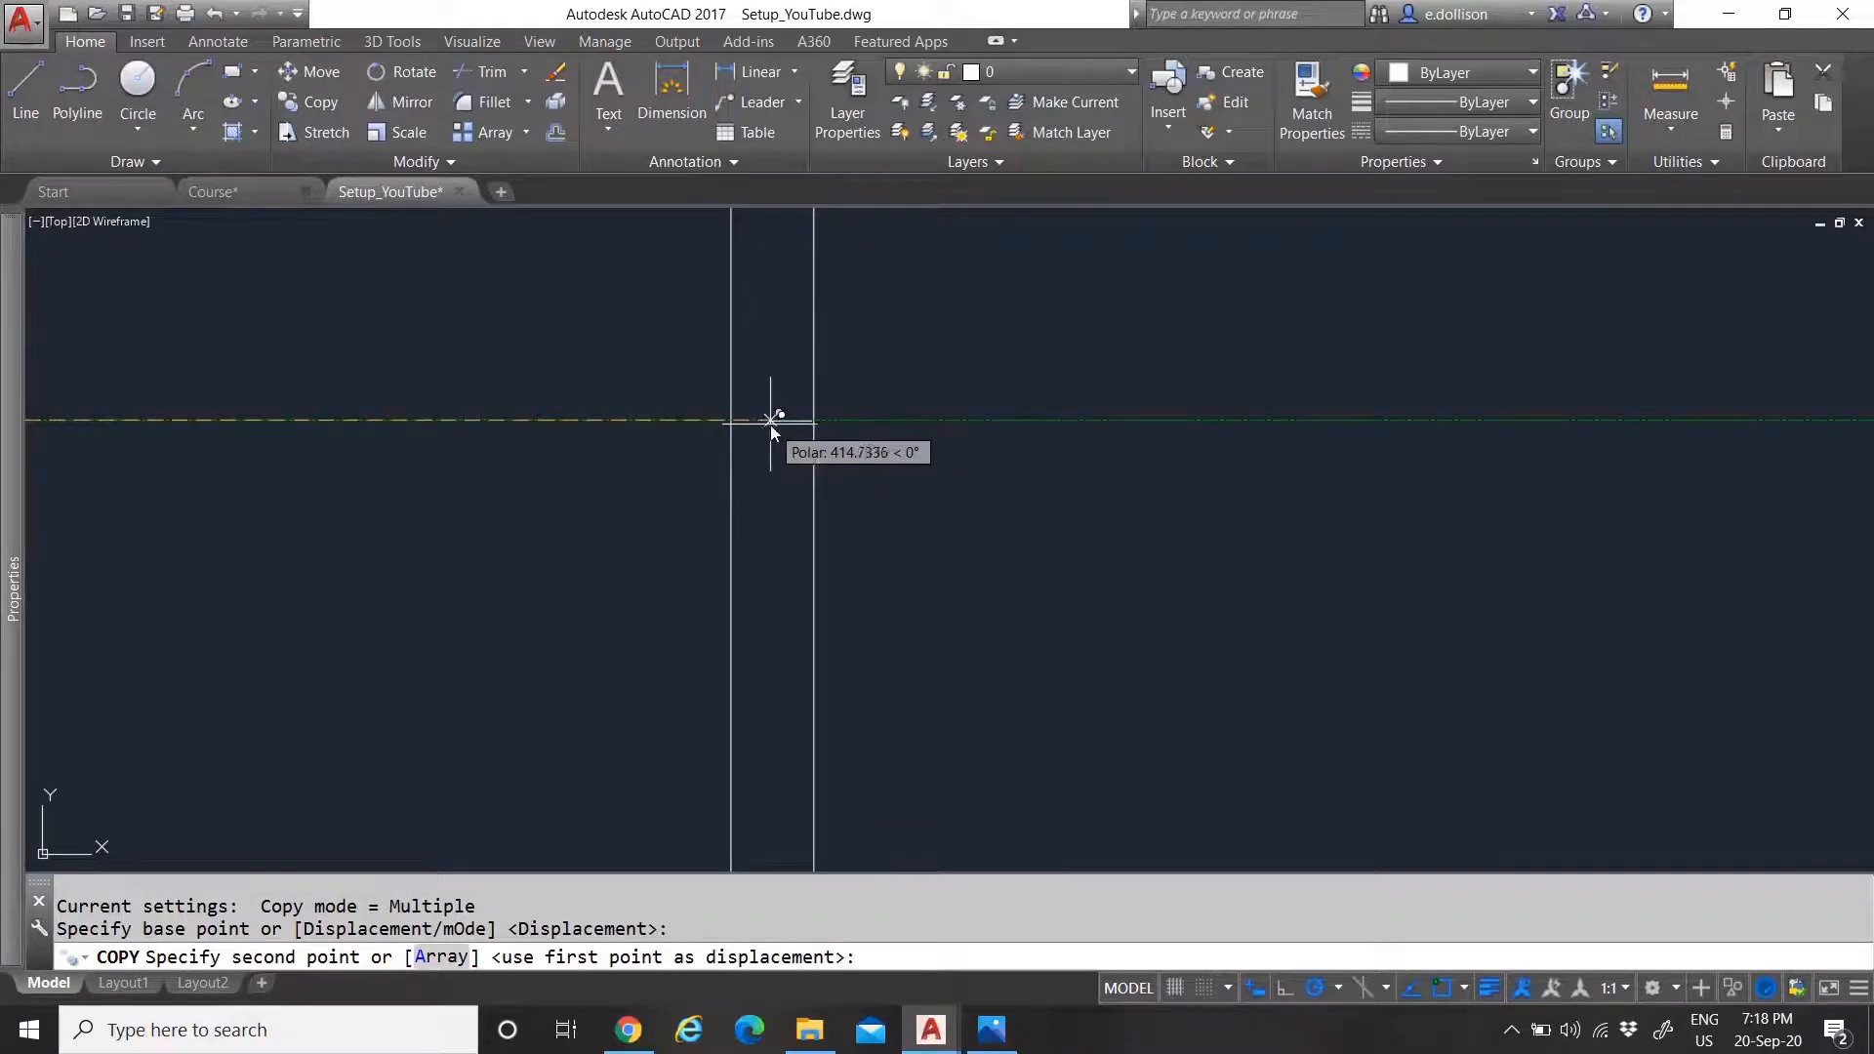
pyautogui.press('Escape')
# Copy both fold marks from the left side of the A2 outer frame straight across to its right side, ending on the outer edge
pyautogui.scroll(-4, 763, 423)
pyautogui.scroll(4, 419, 384)
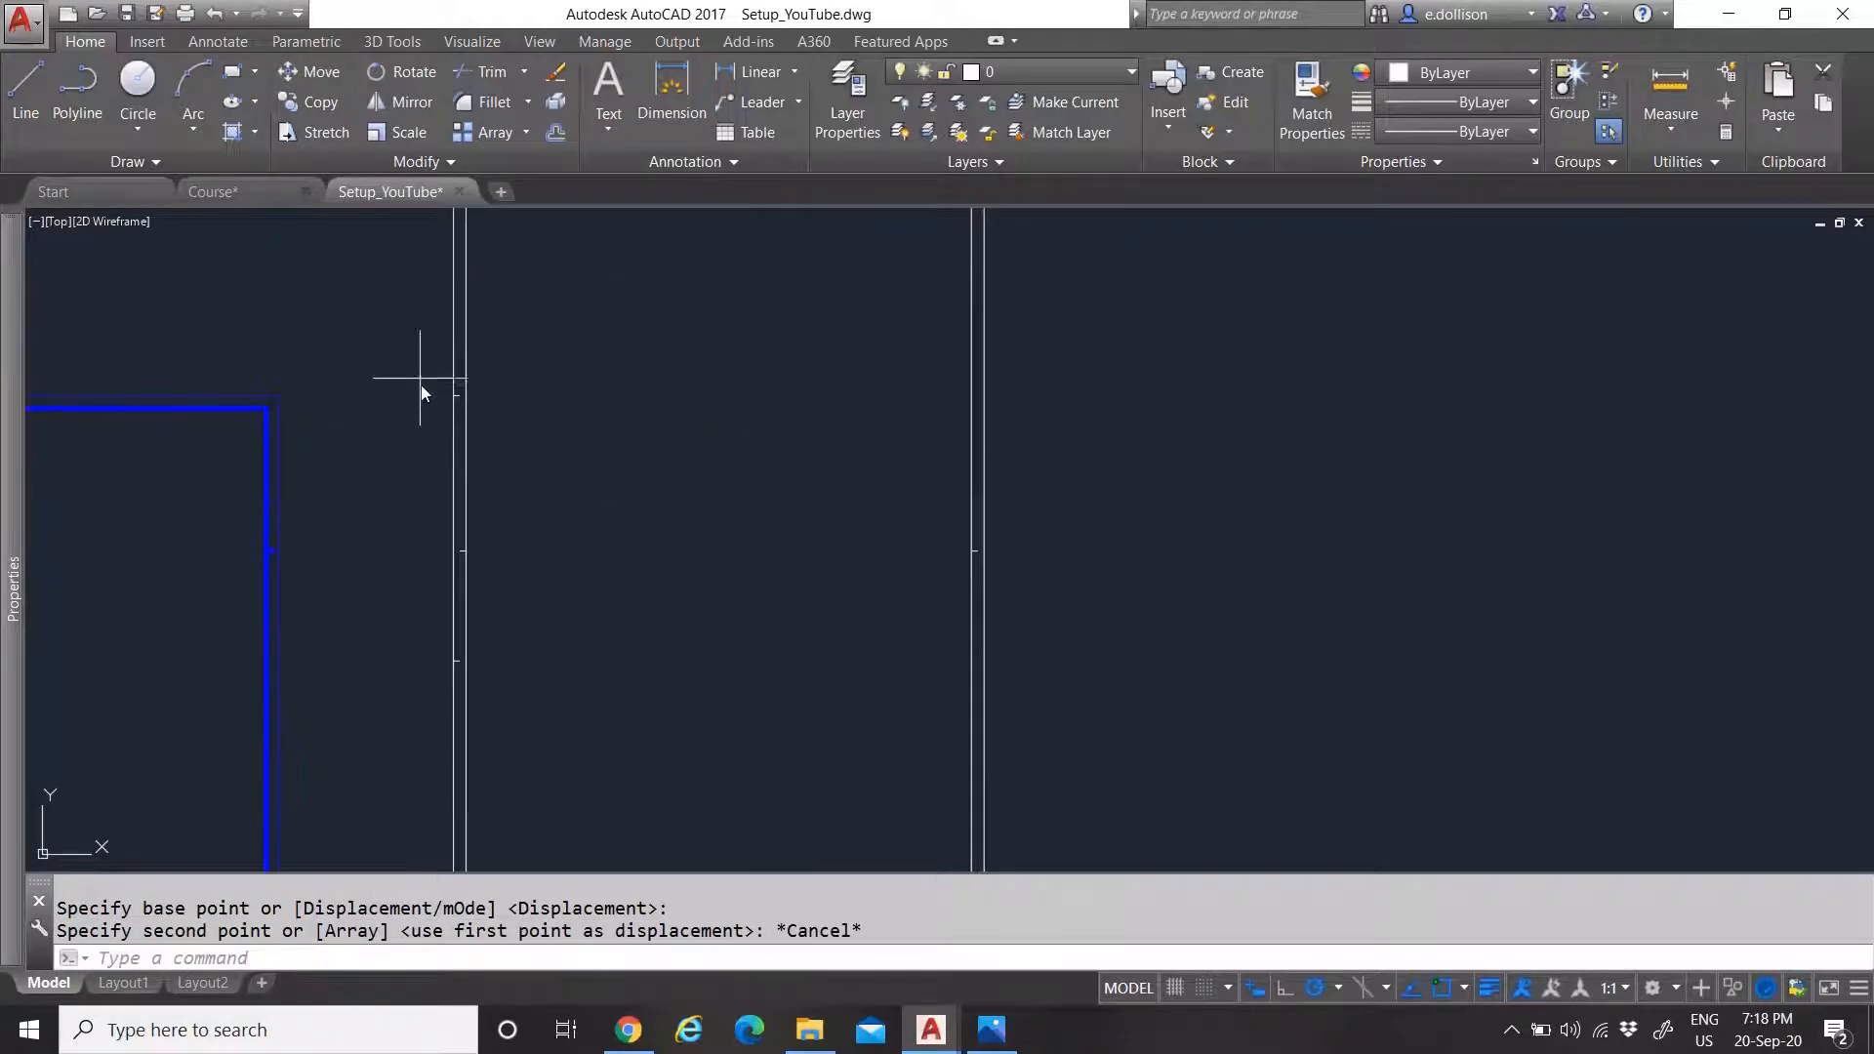
pyautogui.click(420, 385)
pyautogui.click(536, 473)
pyautogui.click(442, 645)
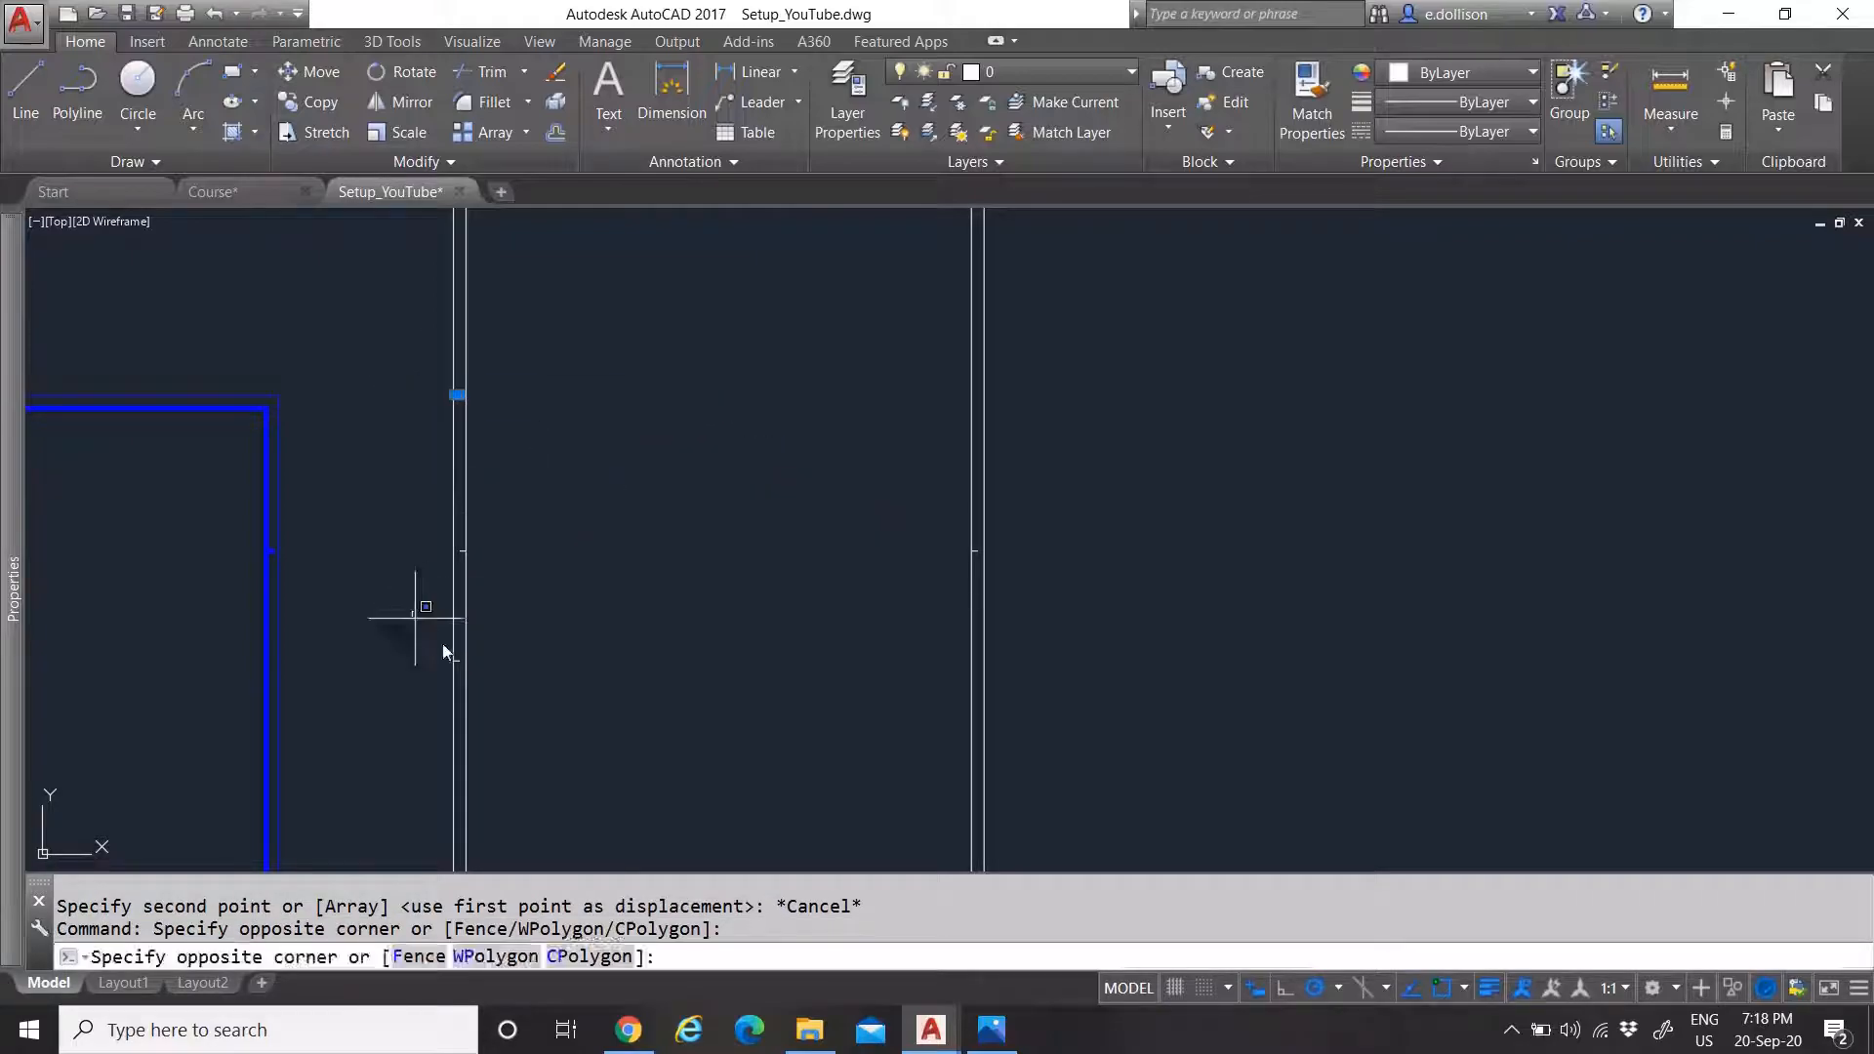
pyautogui.click(531, 703)
pyautogui.write('CO')
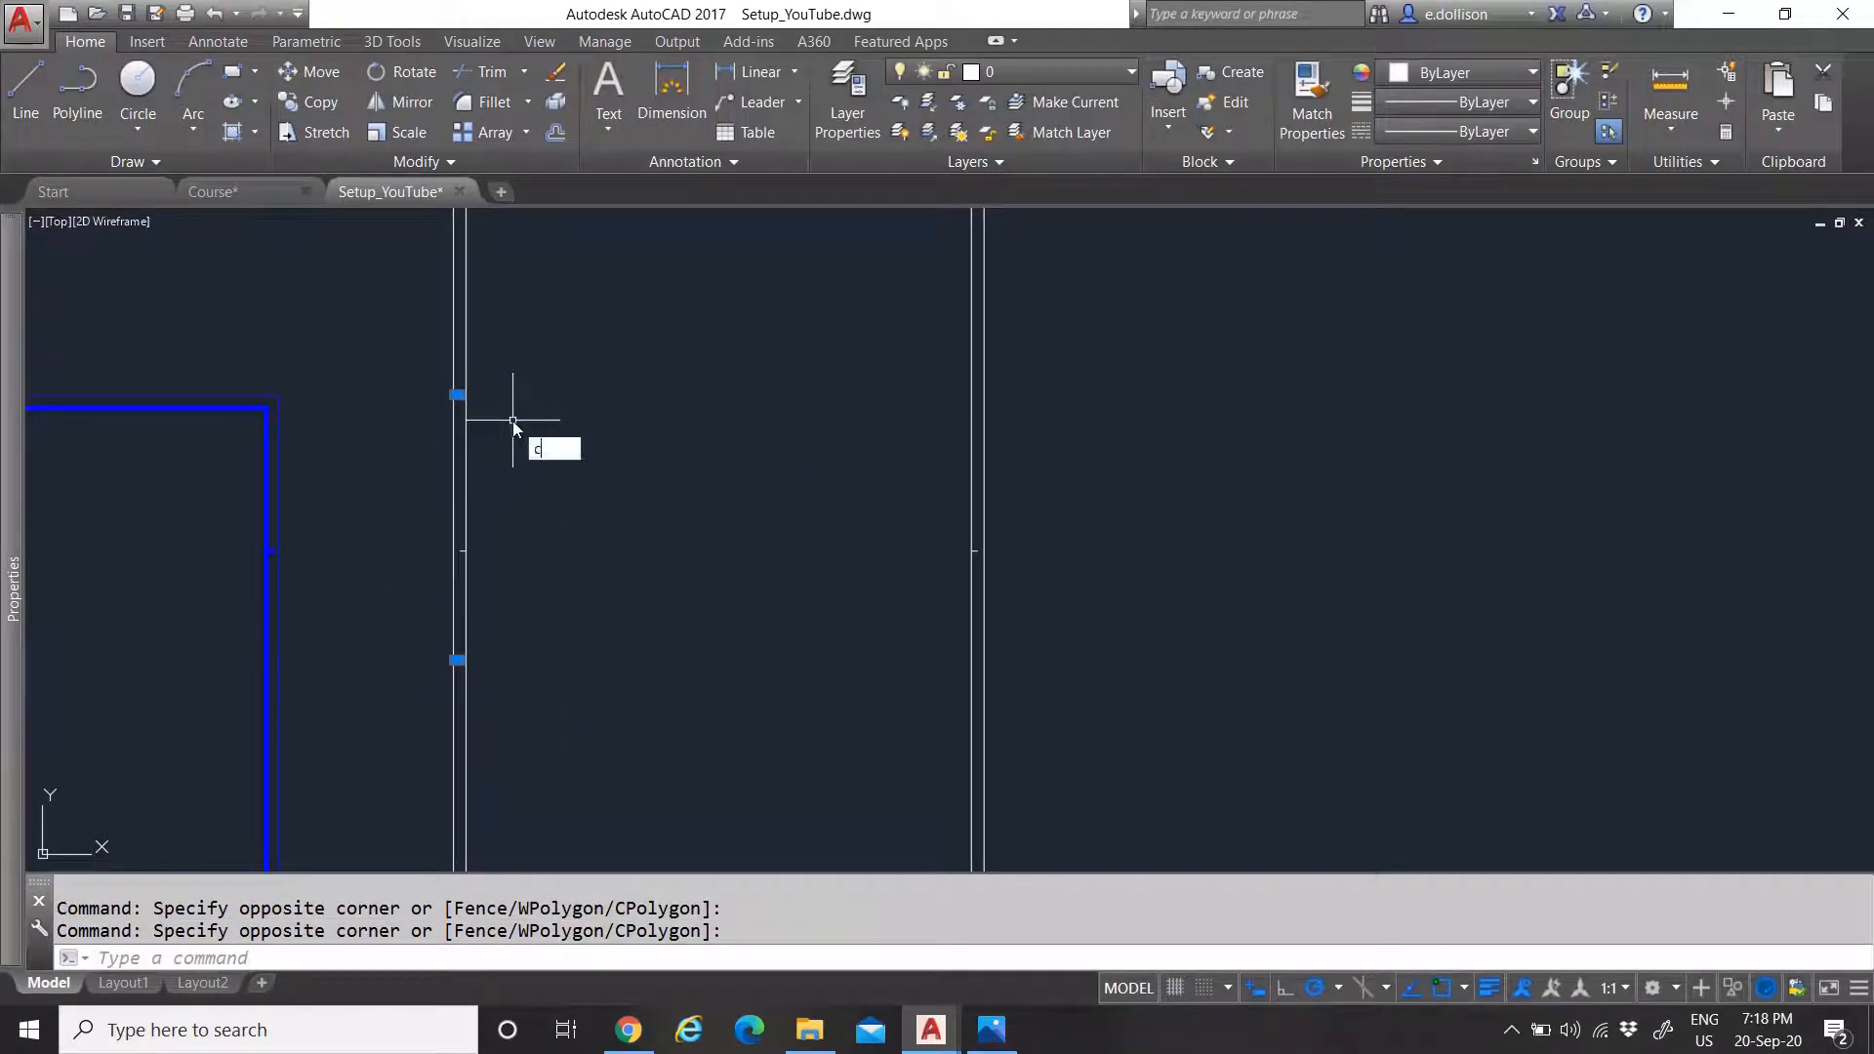
pyautogui.press('Return')
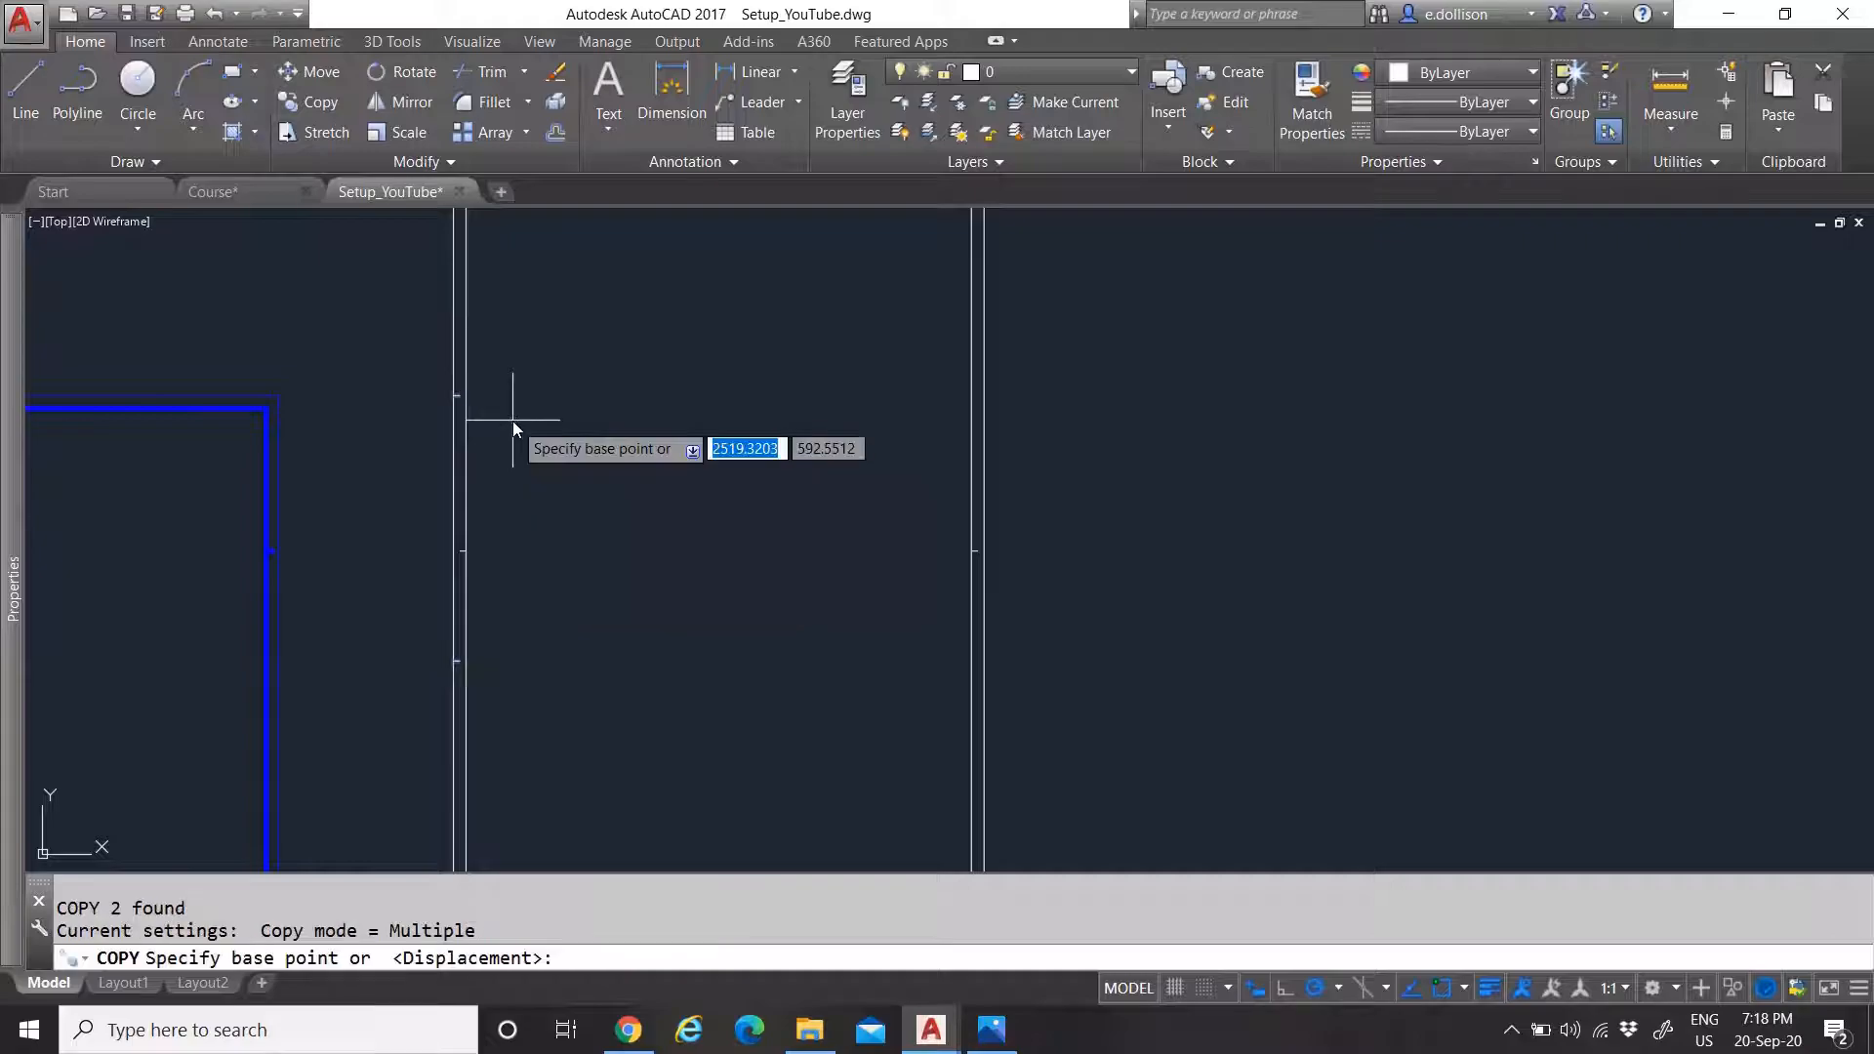
pyautogui.scroll(10, 444, 385)
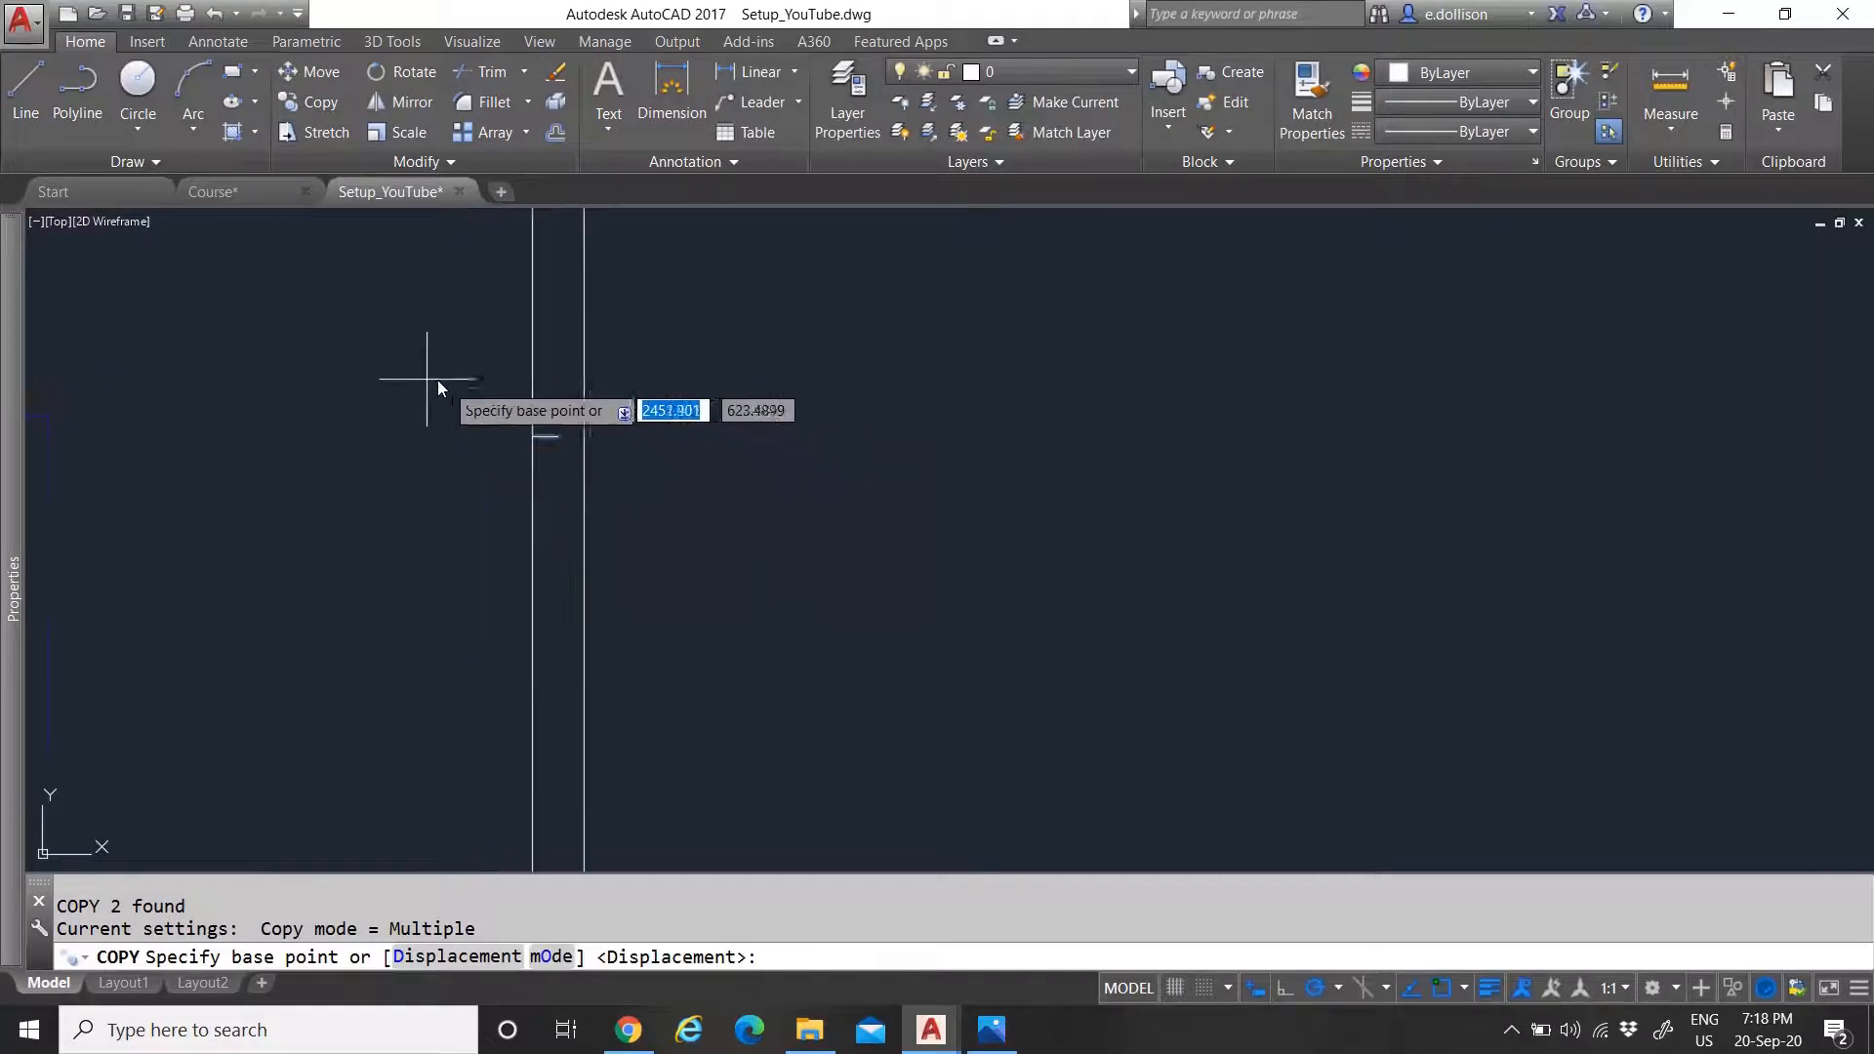
pyautogui.click(529, 445)
pyautogui.scroll(-5, 529, 475)
pyautogui.scroll(-2, 529, 475)
pyautogui.scroll(8, 771, 461)
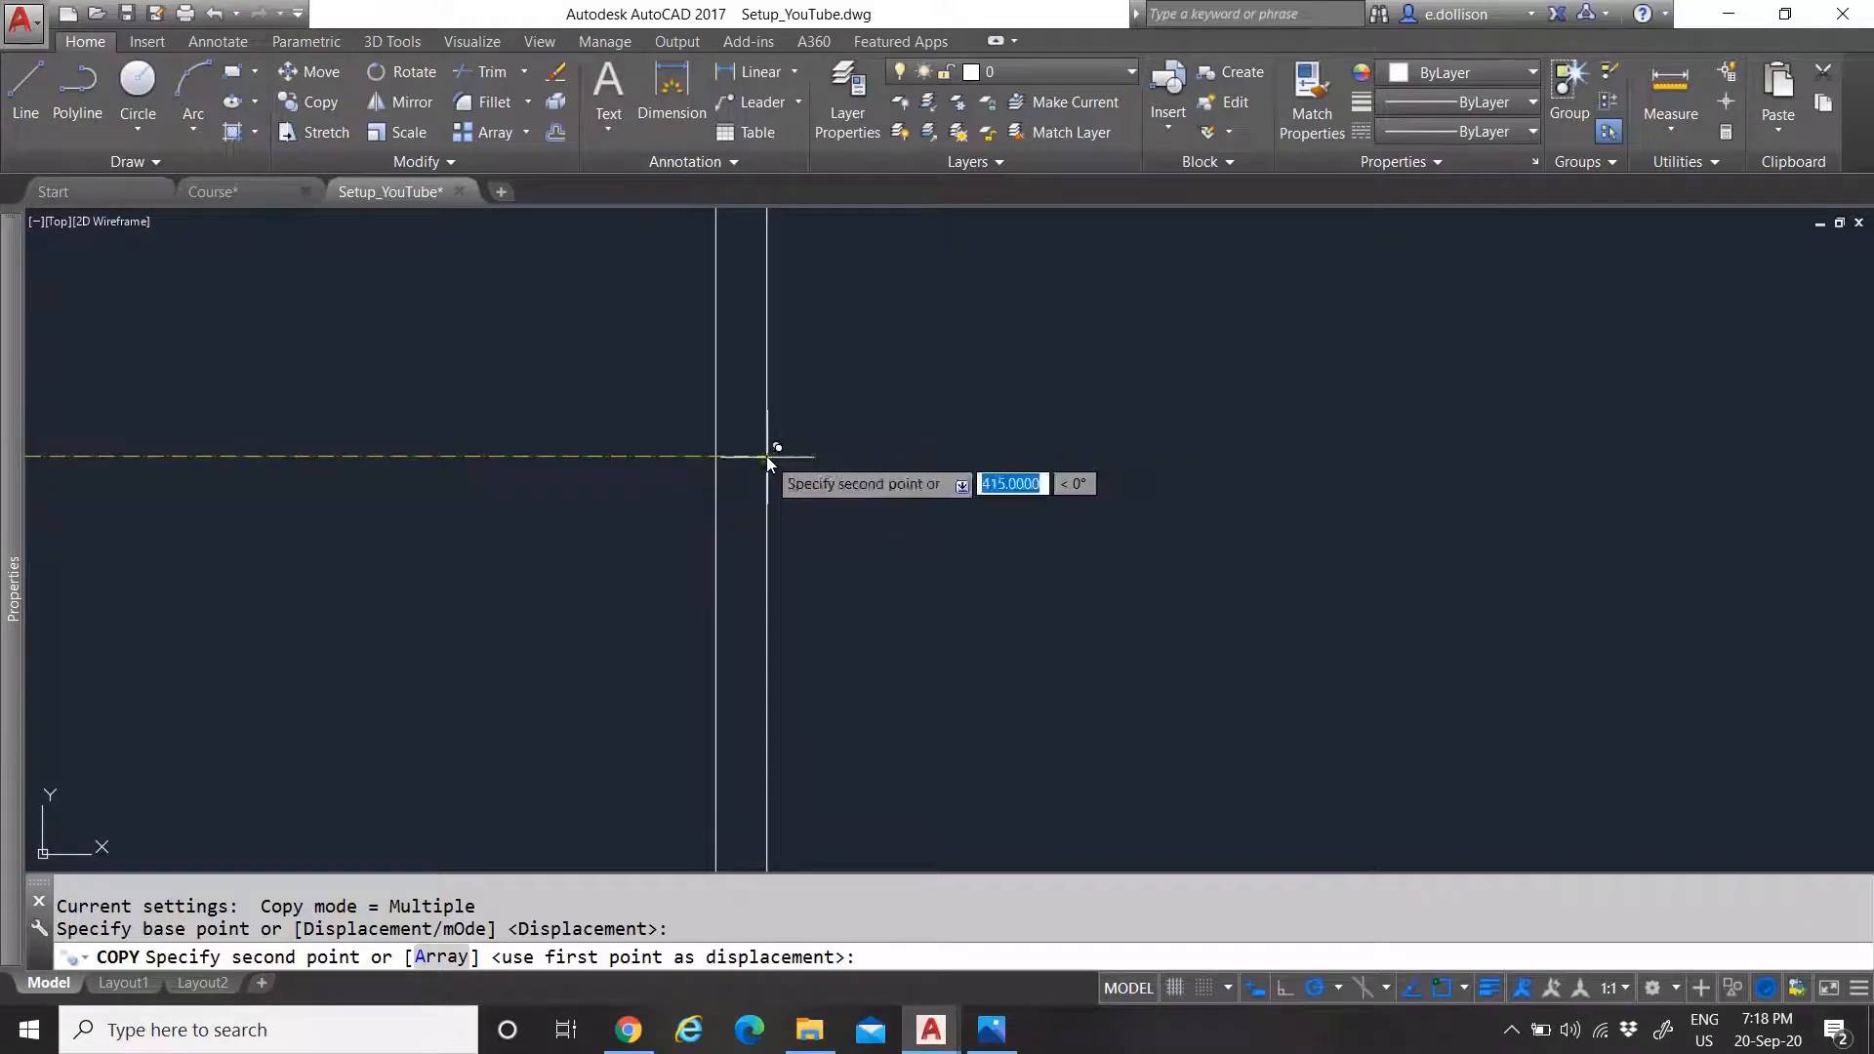
pyautogui.click(775, 456)
pyautogui.press('Escape')
pyautogui.scroll(-4, 890, 420)
pyautogui.scroll(-5, 887, 424)
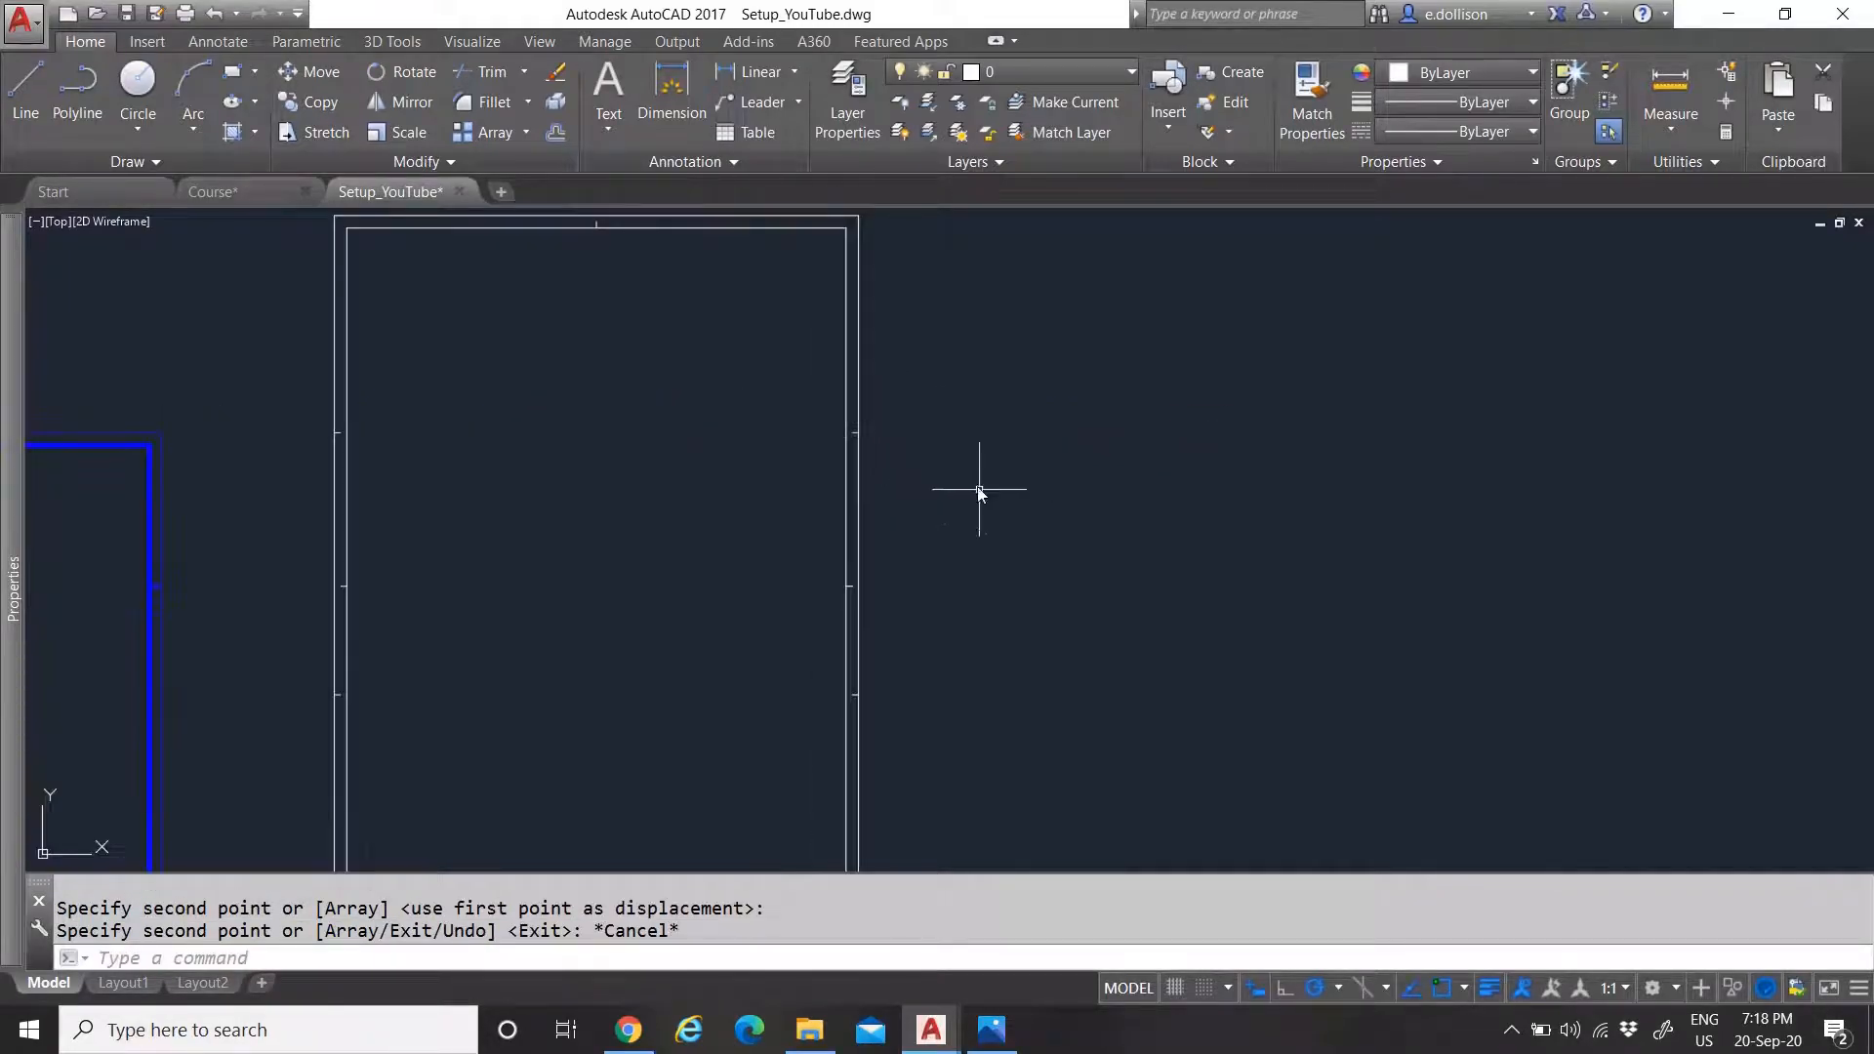
# Set the lineweight of the four fold marks on the A2 outer frame's left and right sides to 0.00 mm
pyautogui.scroll(4, 924, 523)
pyautogui.click(322, 344)
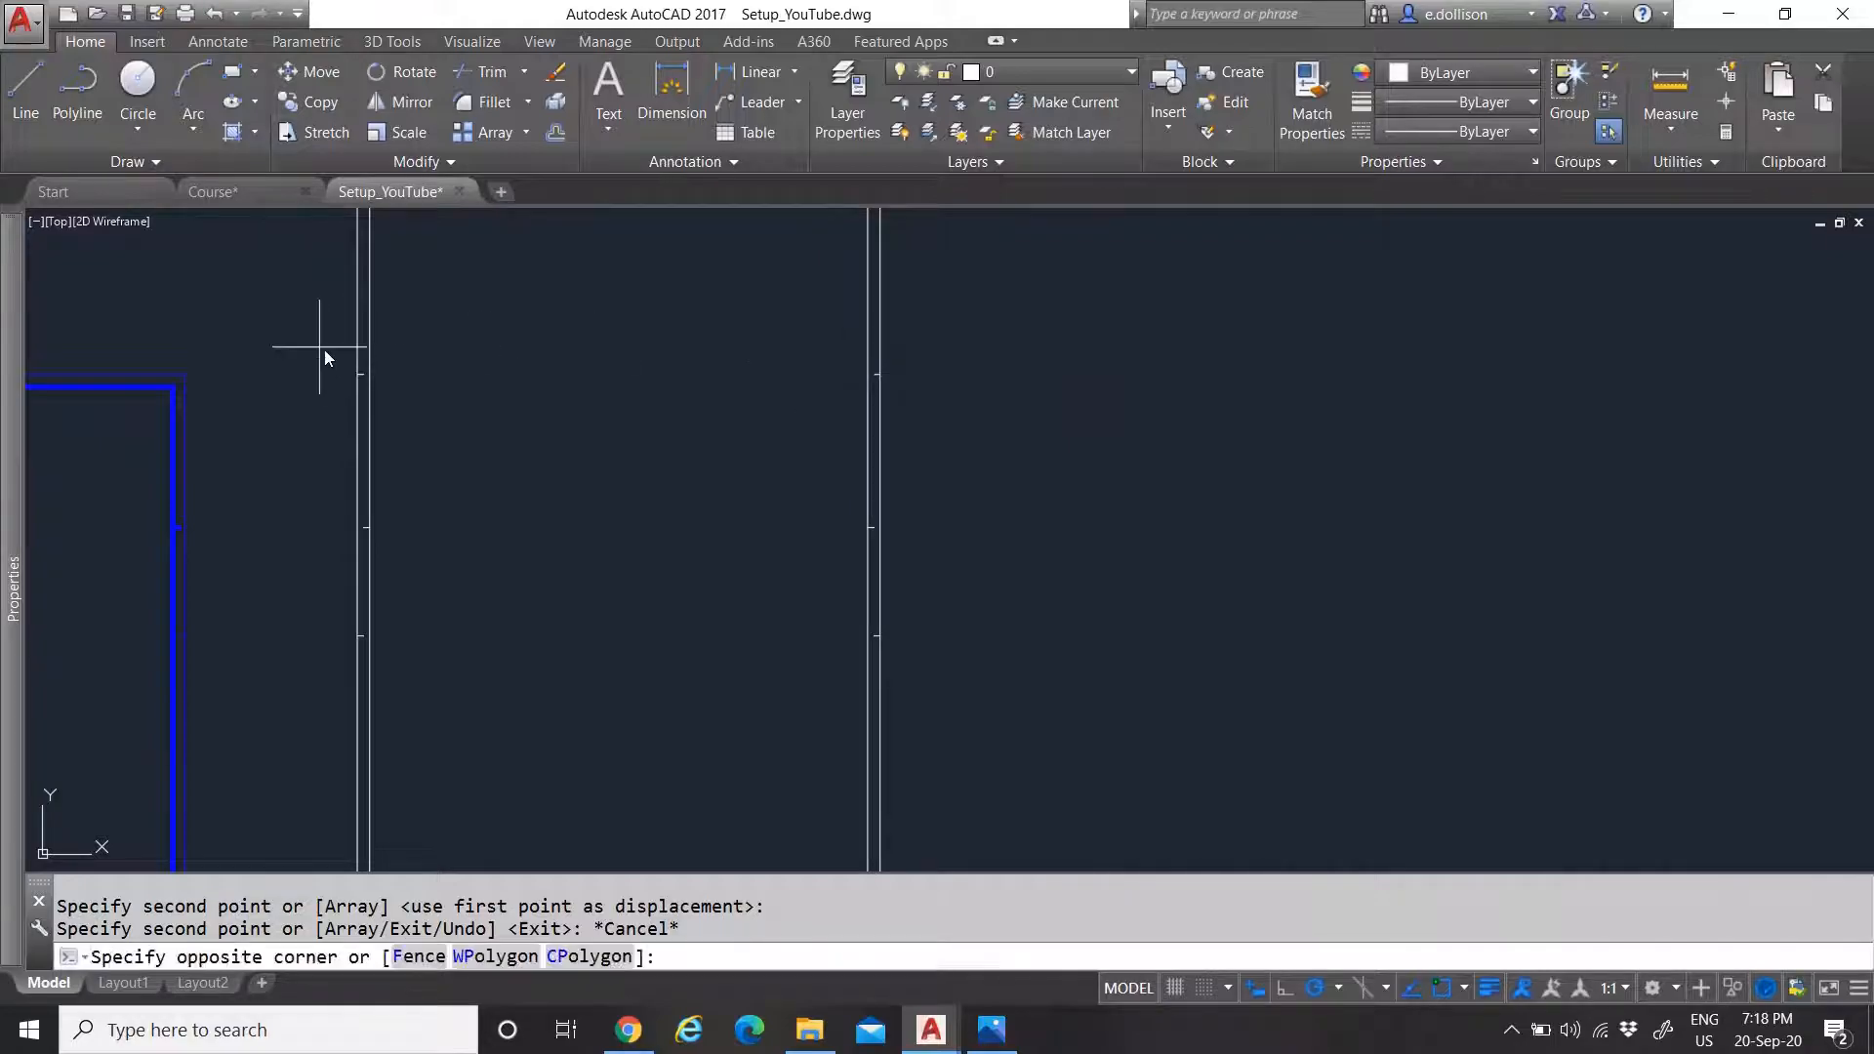
pyautogui.click(1028, 486)
pyautogui.click(308, 615)
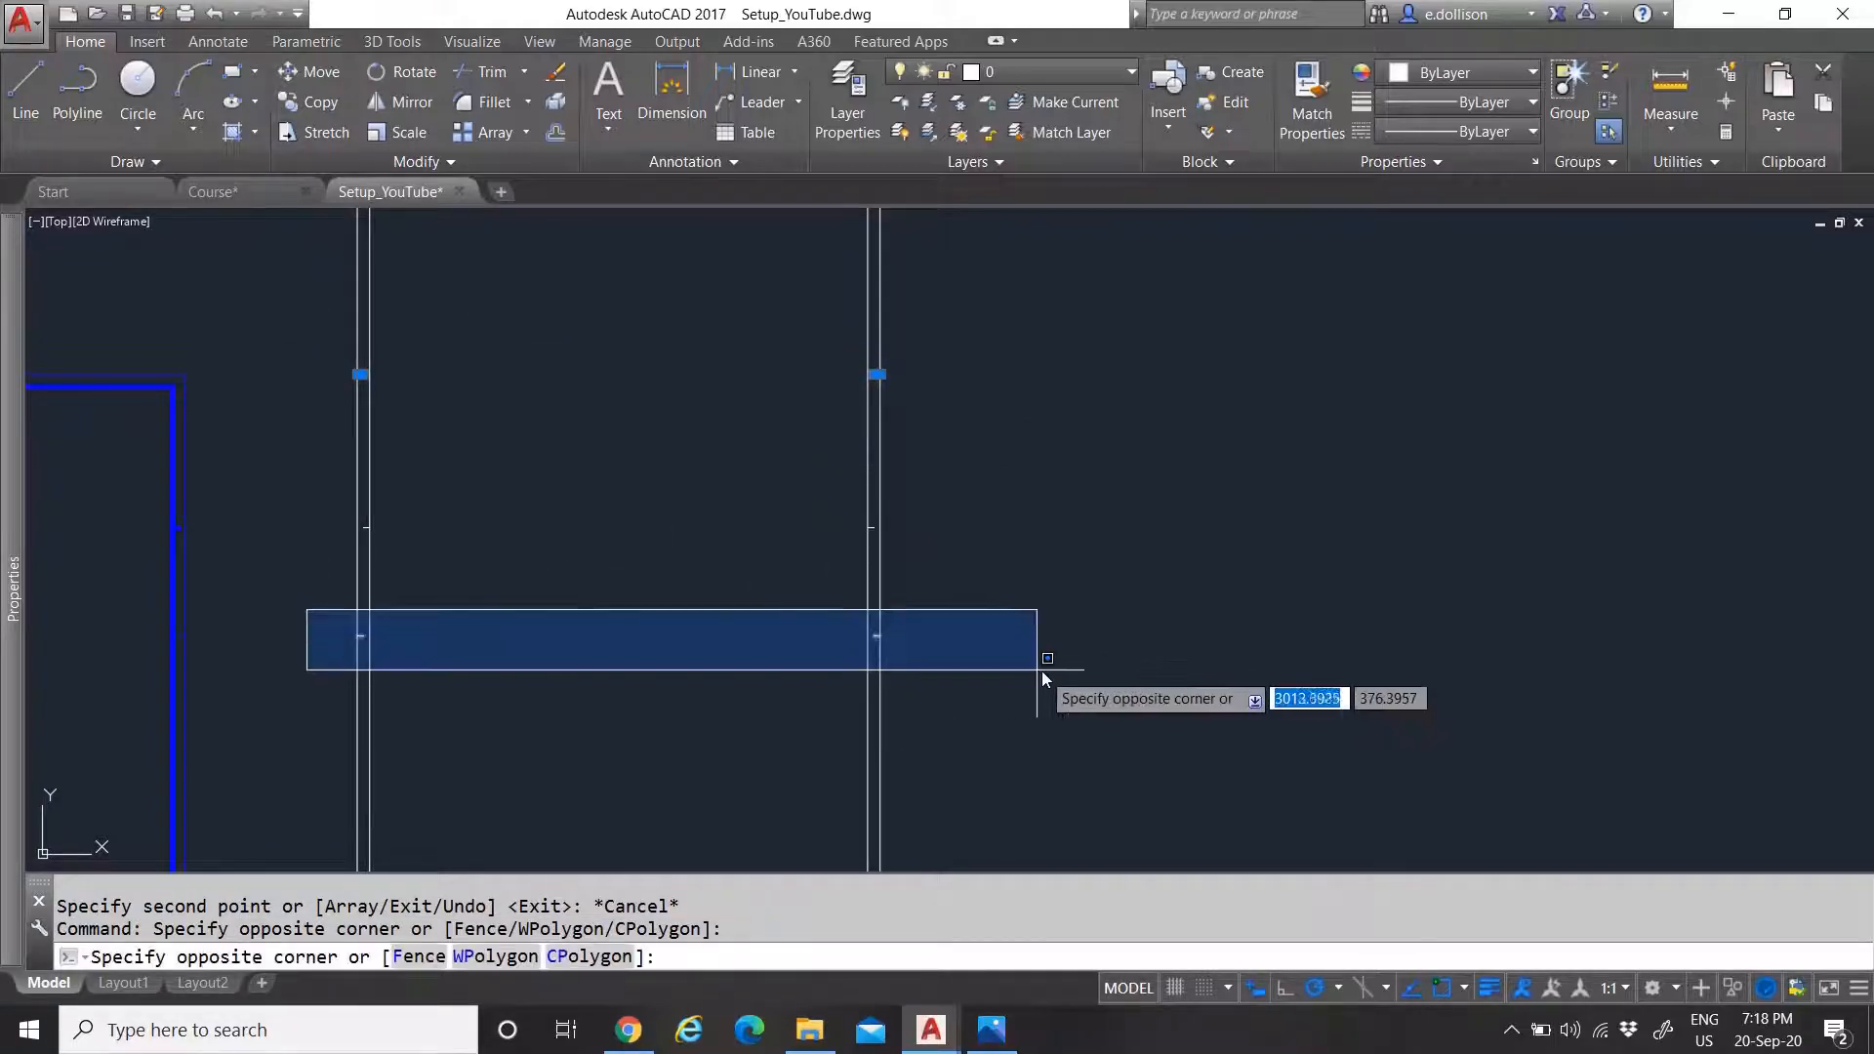
pyautogui.click(1038, 670)
pyautogui.moveTo(12, 410)
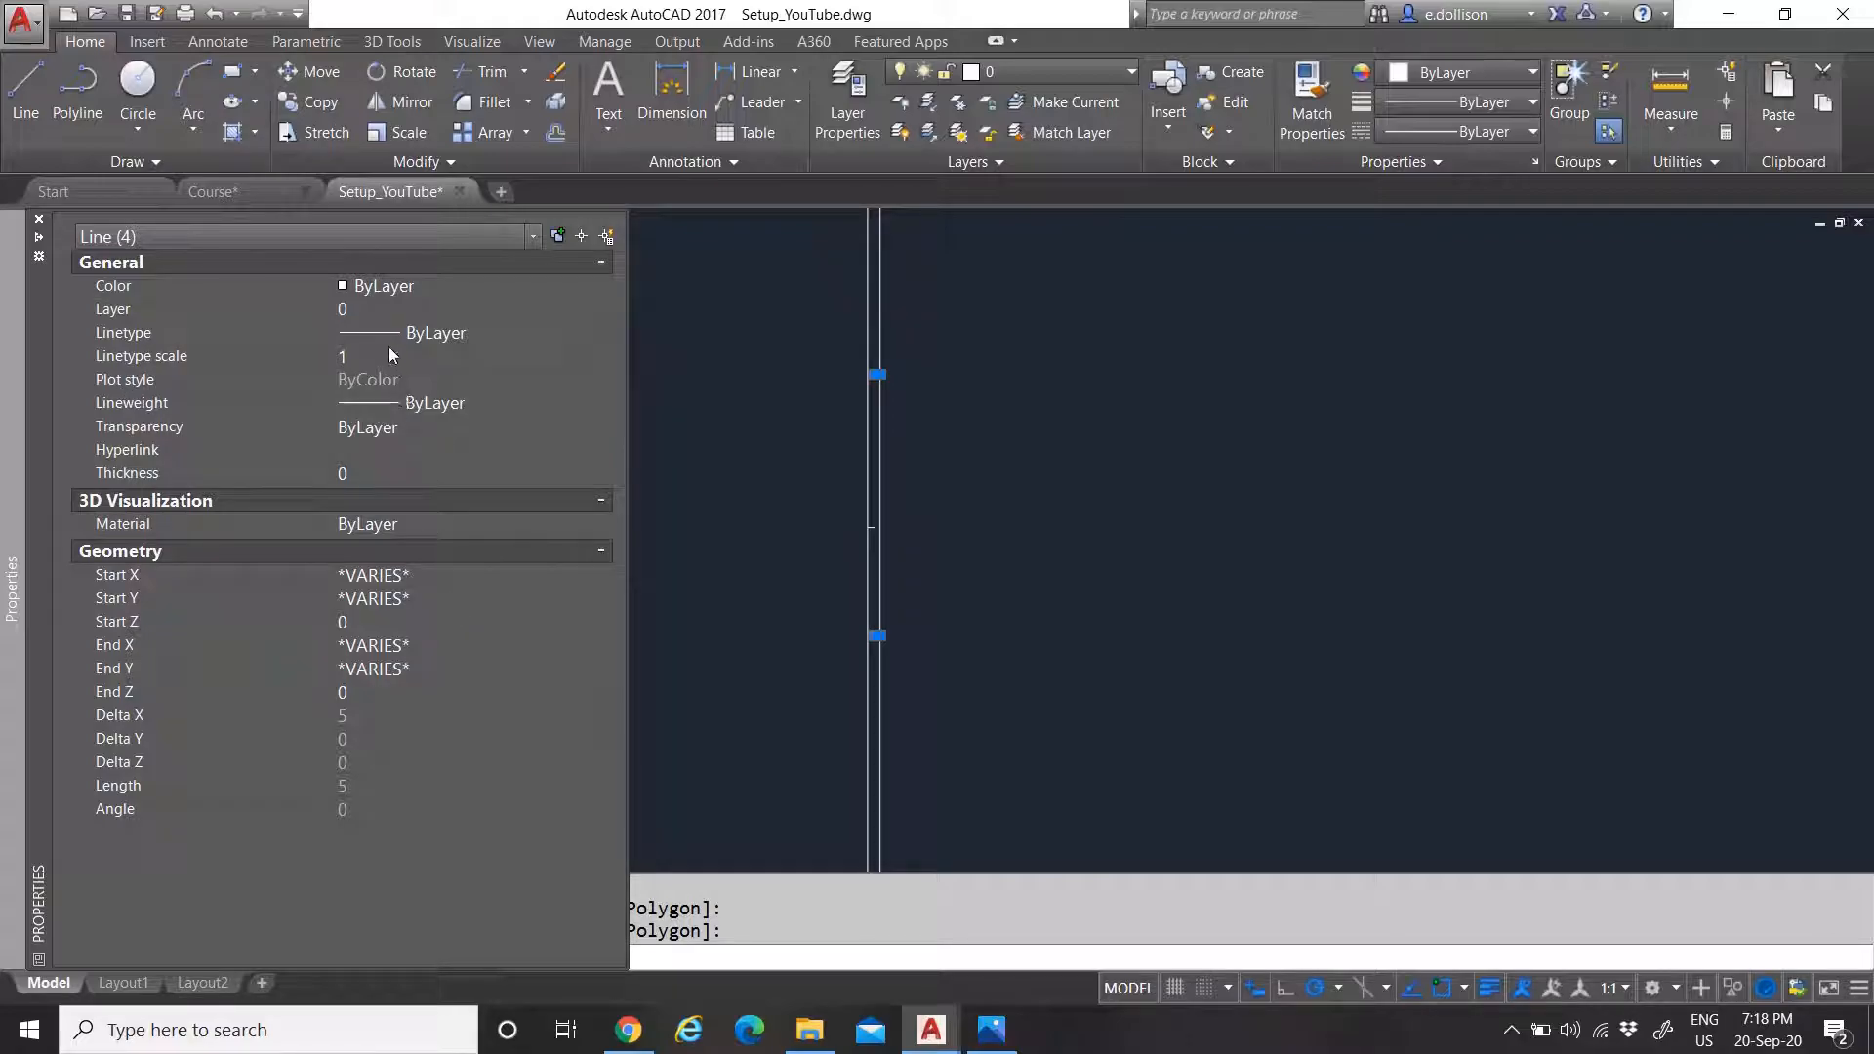
pyautogui.click(405, 402)
pyautogui.click(437, 404)
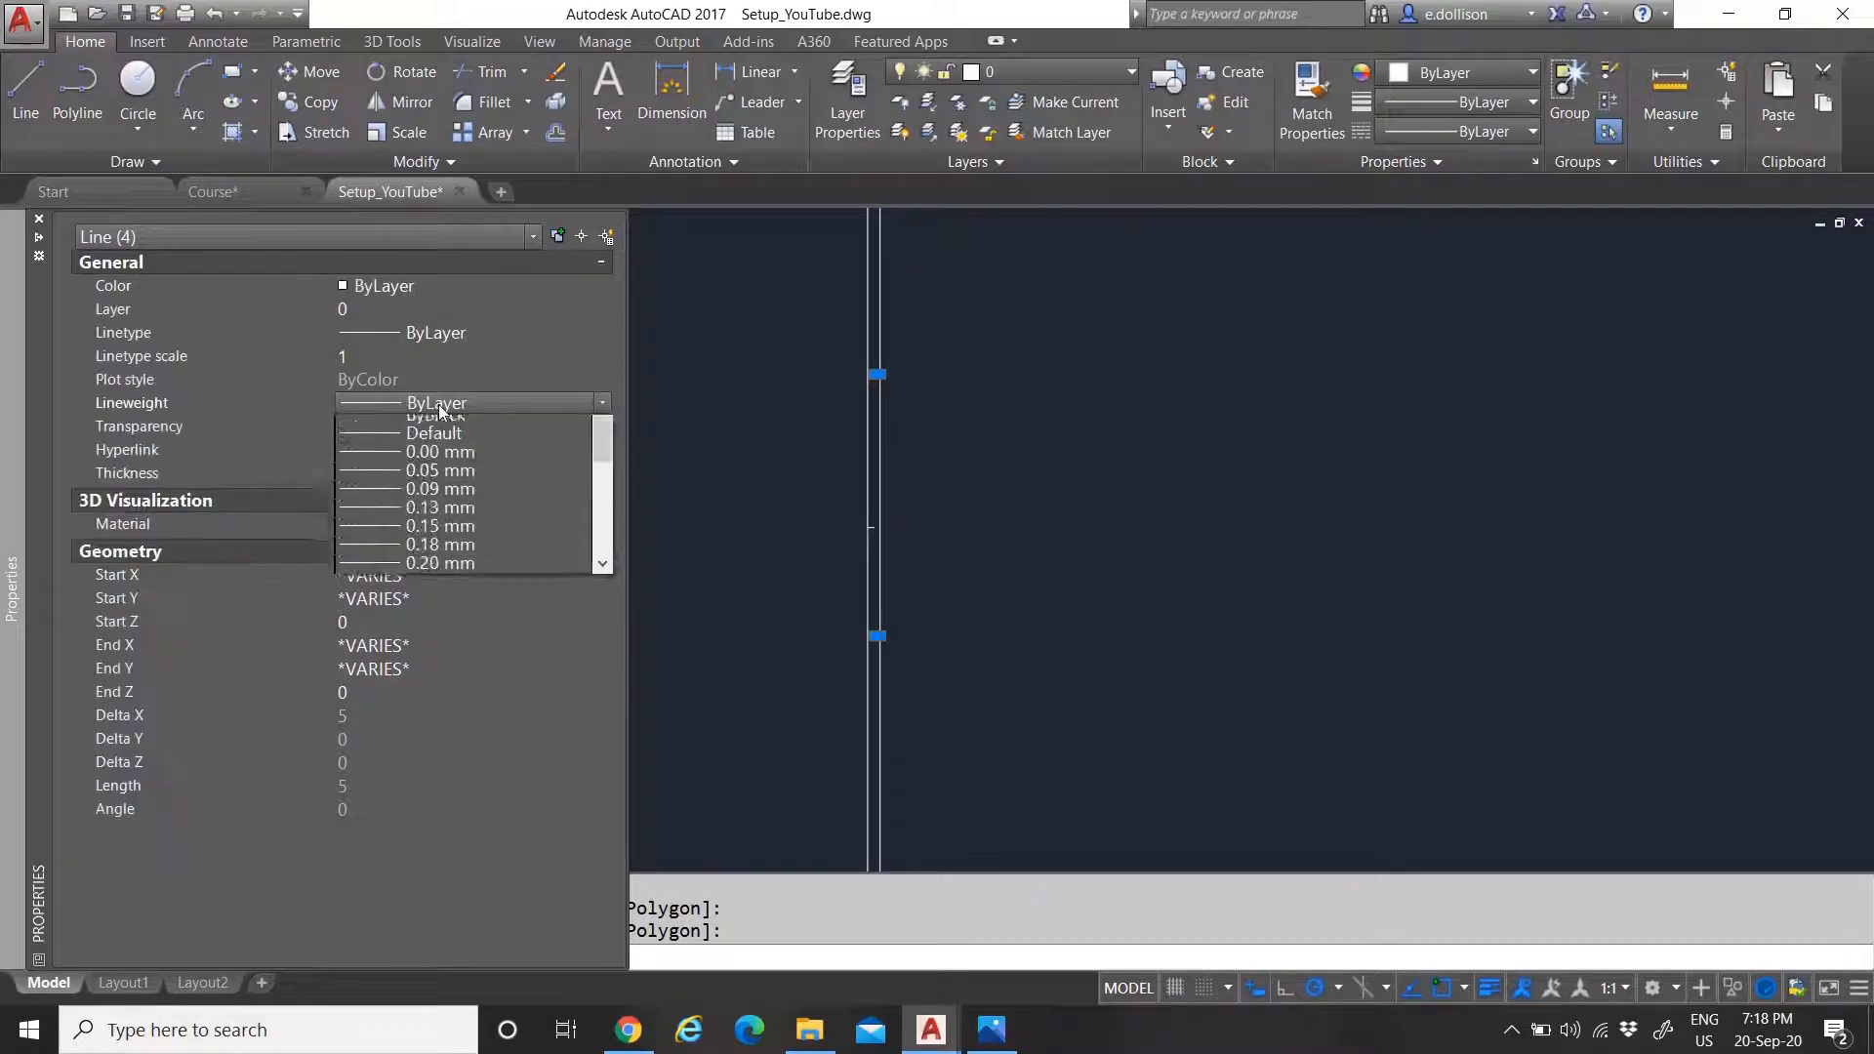
pyautogui.click(476, 480)
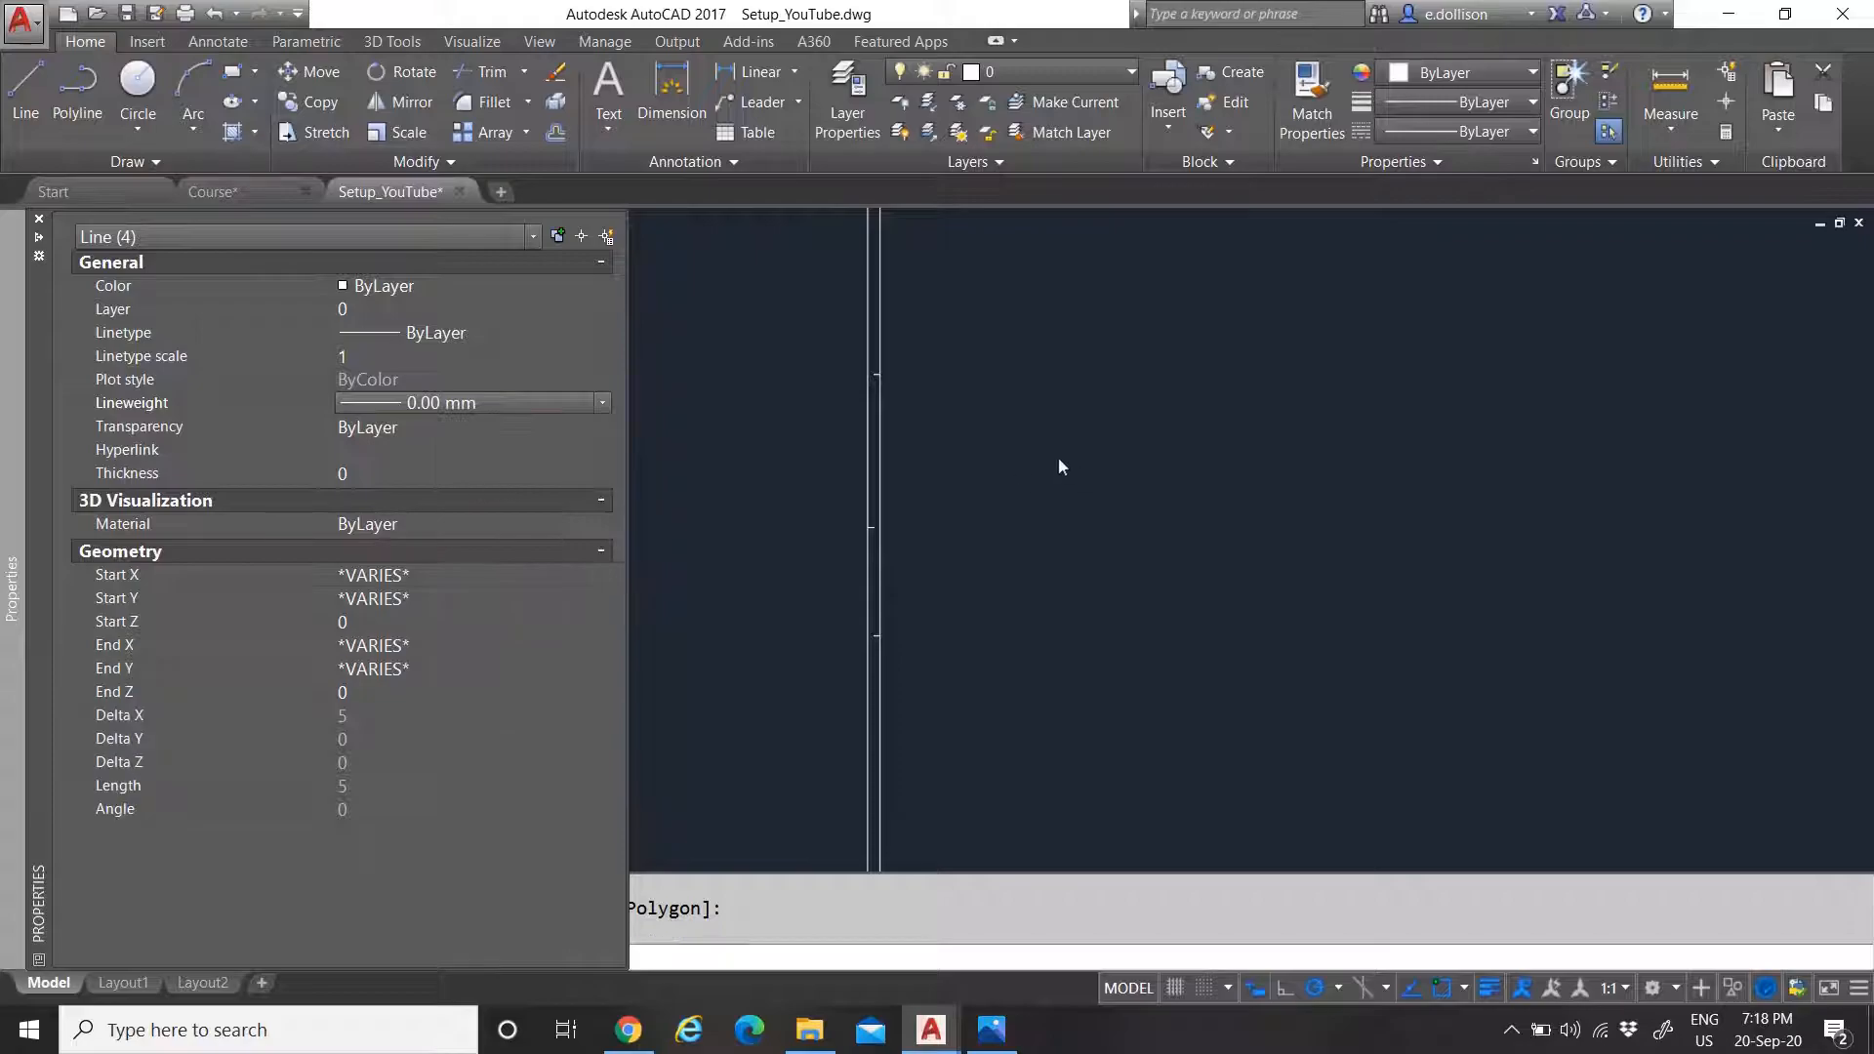
pyautogui.press('Escape')
# Examine the fold marks on the finished A3 border and compare them with those on the A2 frame
pyautogui.scroll(-5, 1033, 421)
pyautogui.scroll(8, 845, 471)
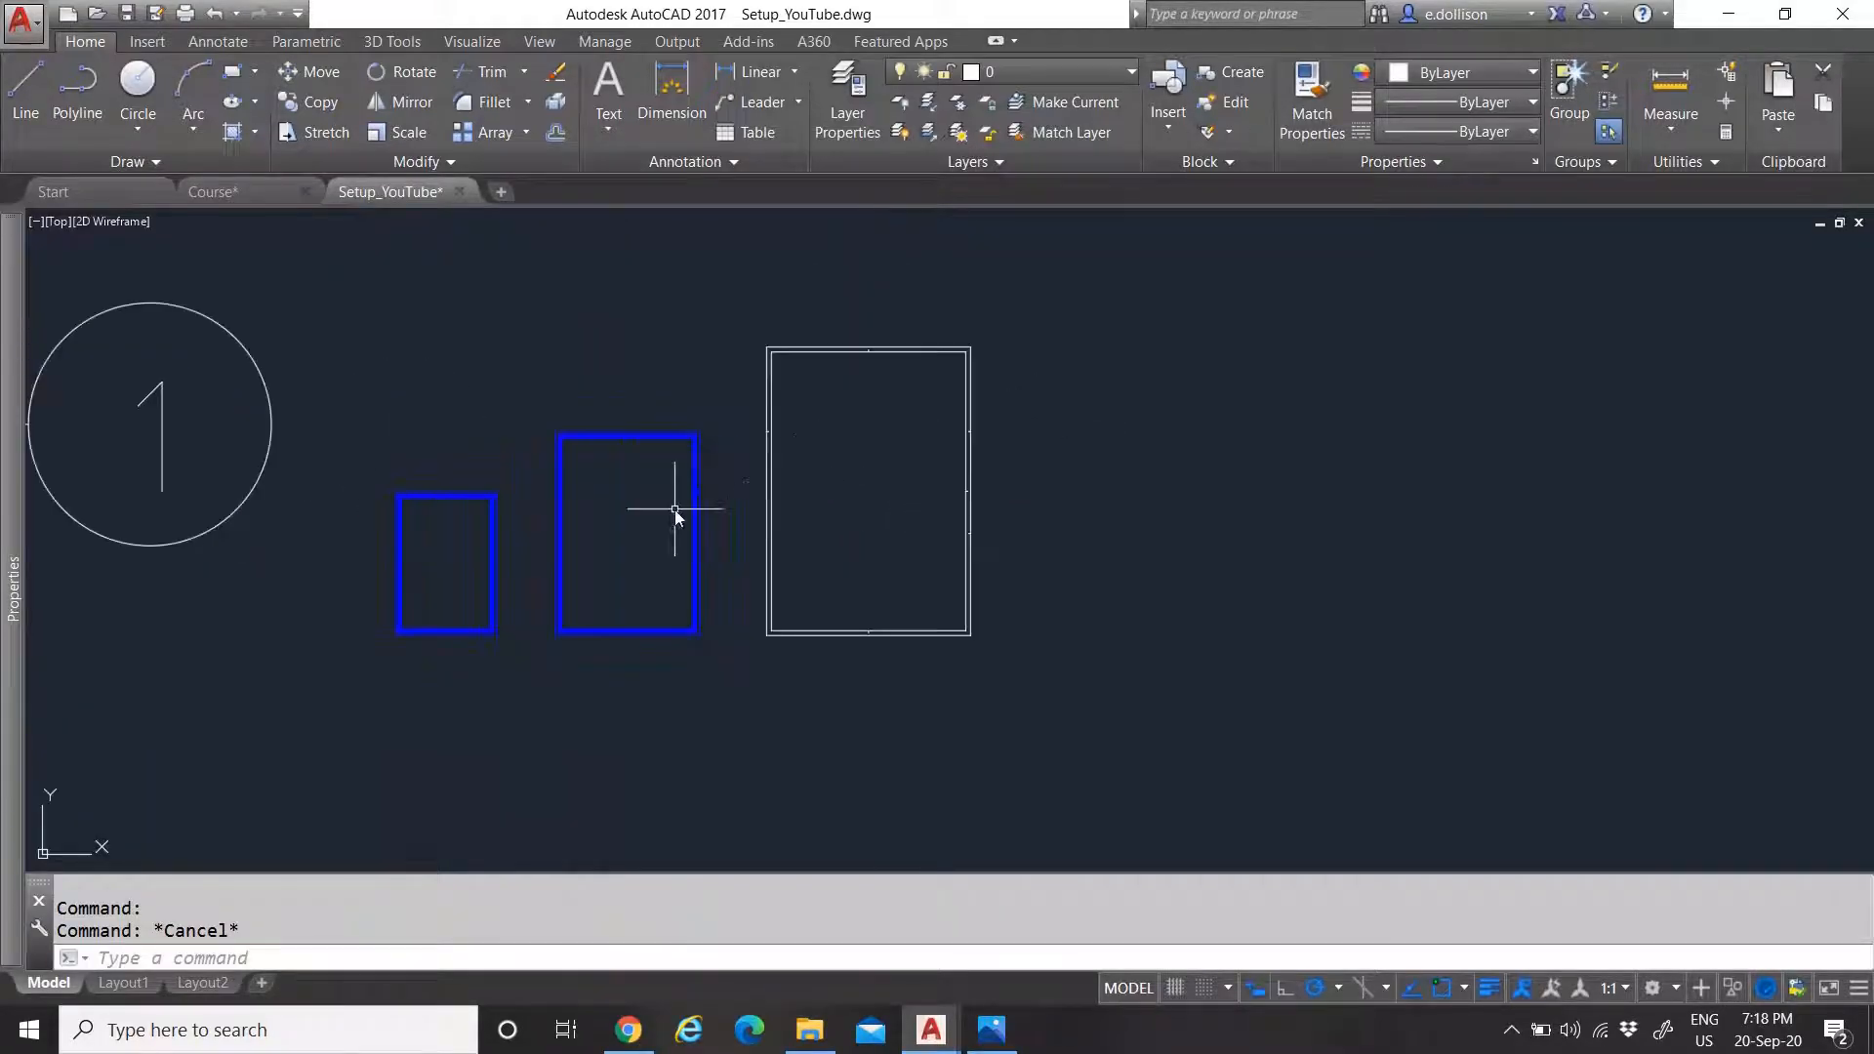
pyautogui.scroll(-5, 573, 318)
pyautogui.scroll(7, 460, 472)
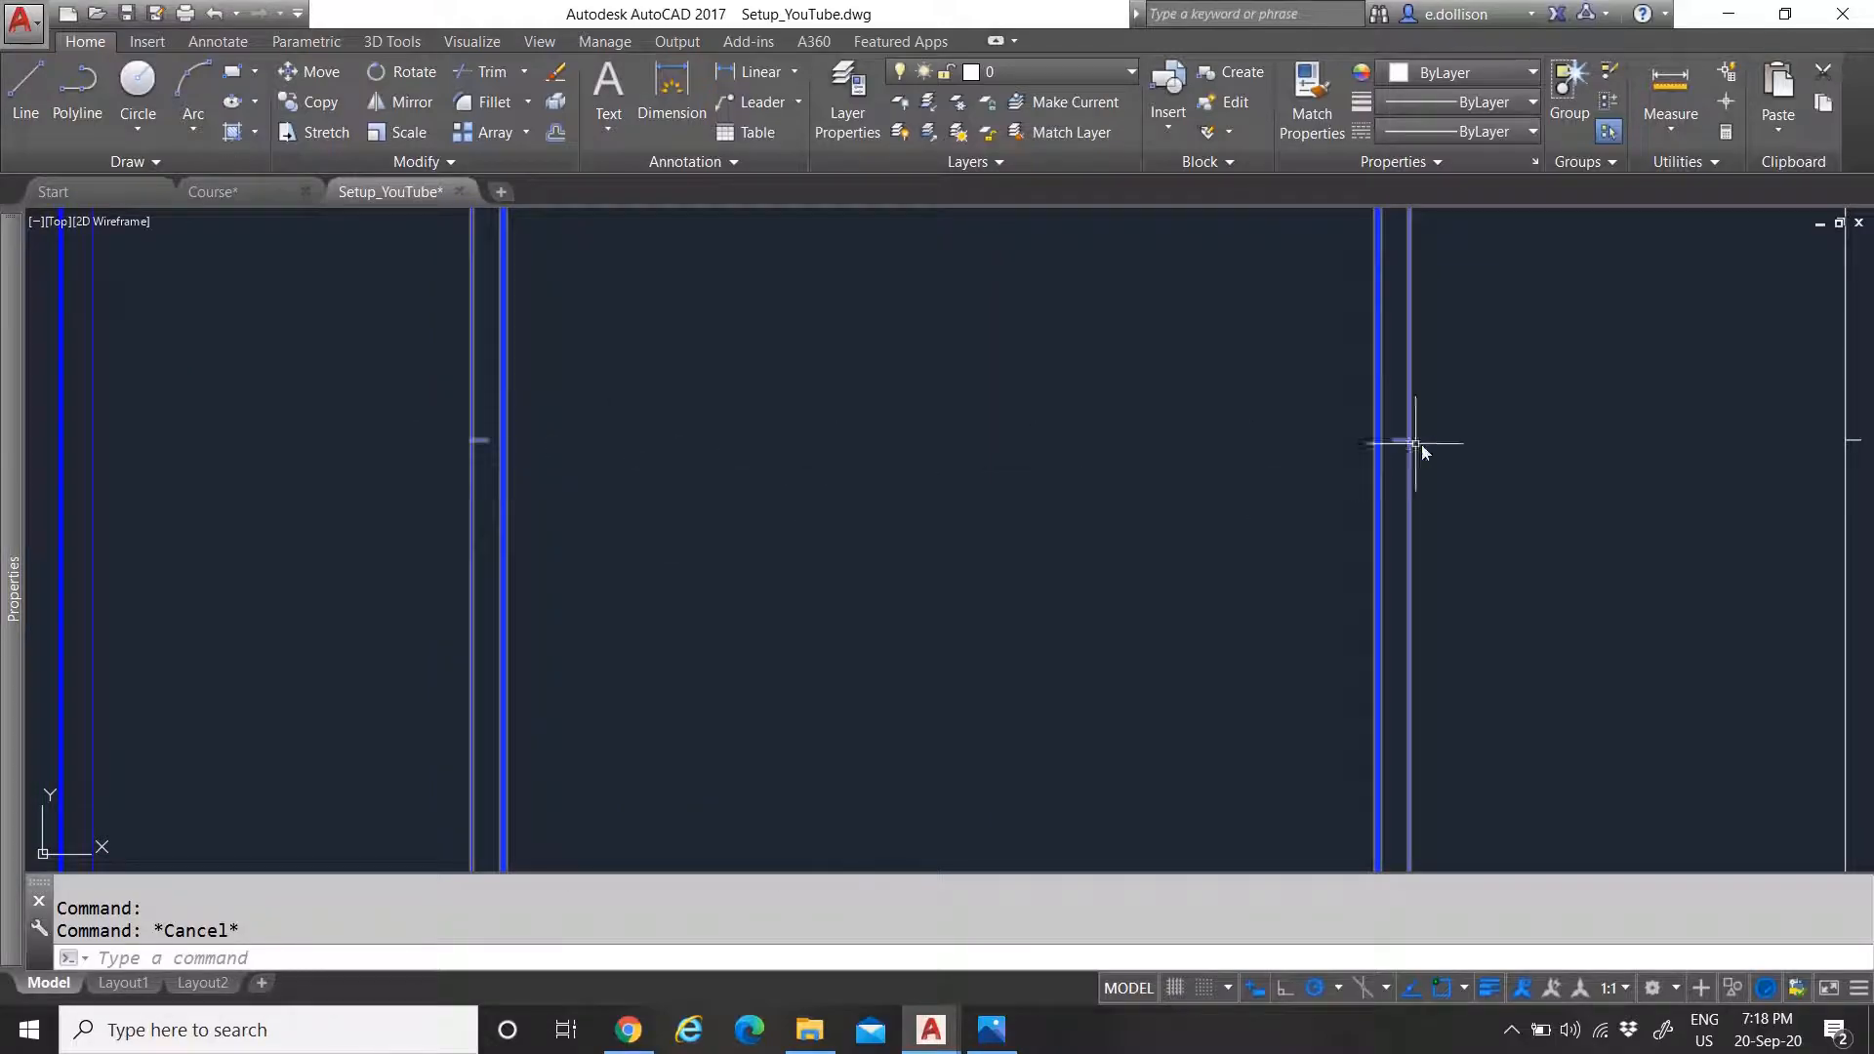
pyautogui.scroll(-5, 810, 449)
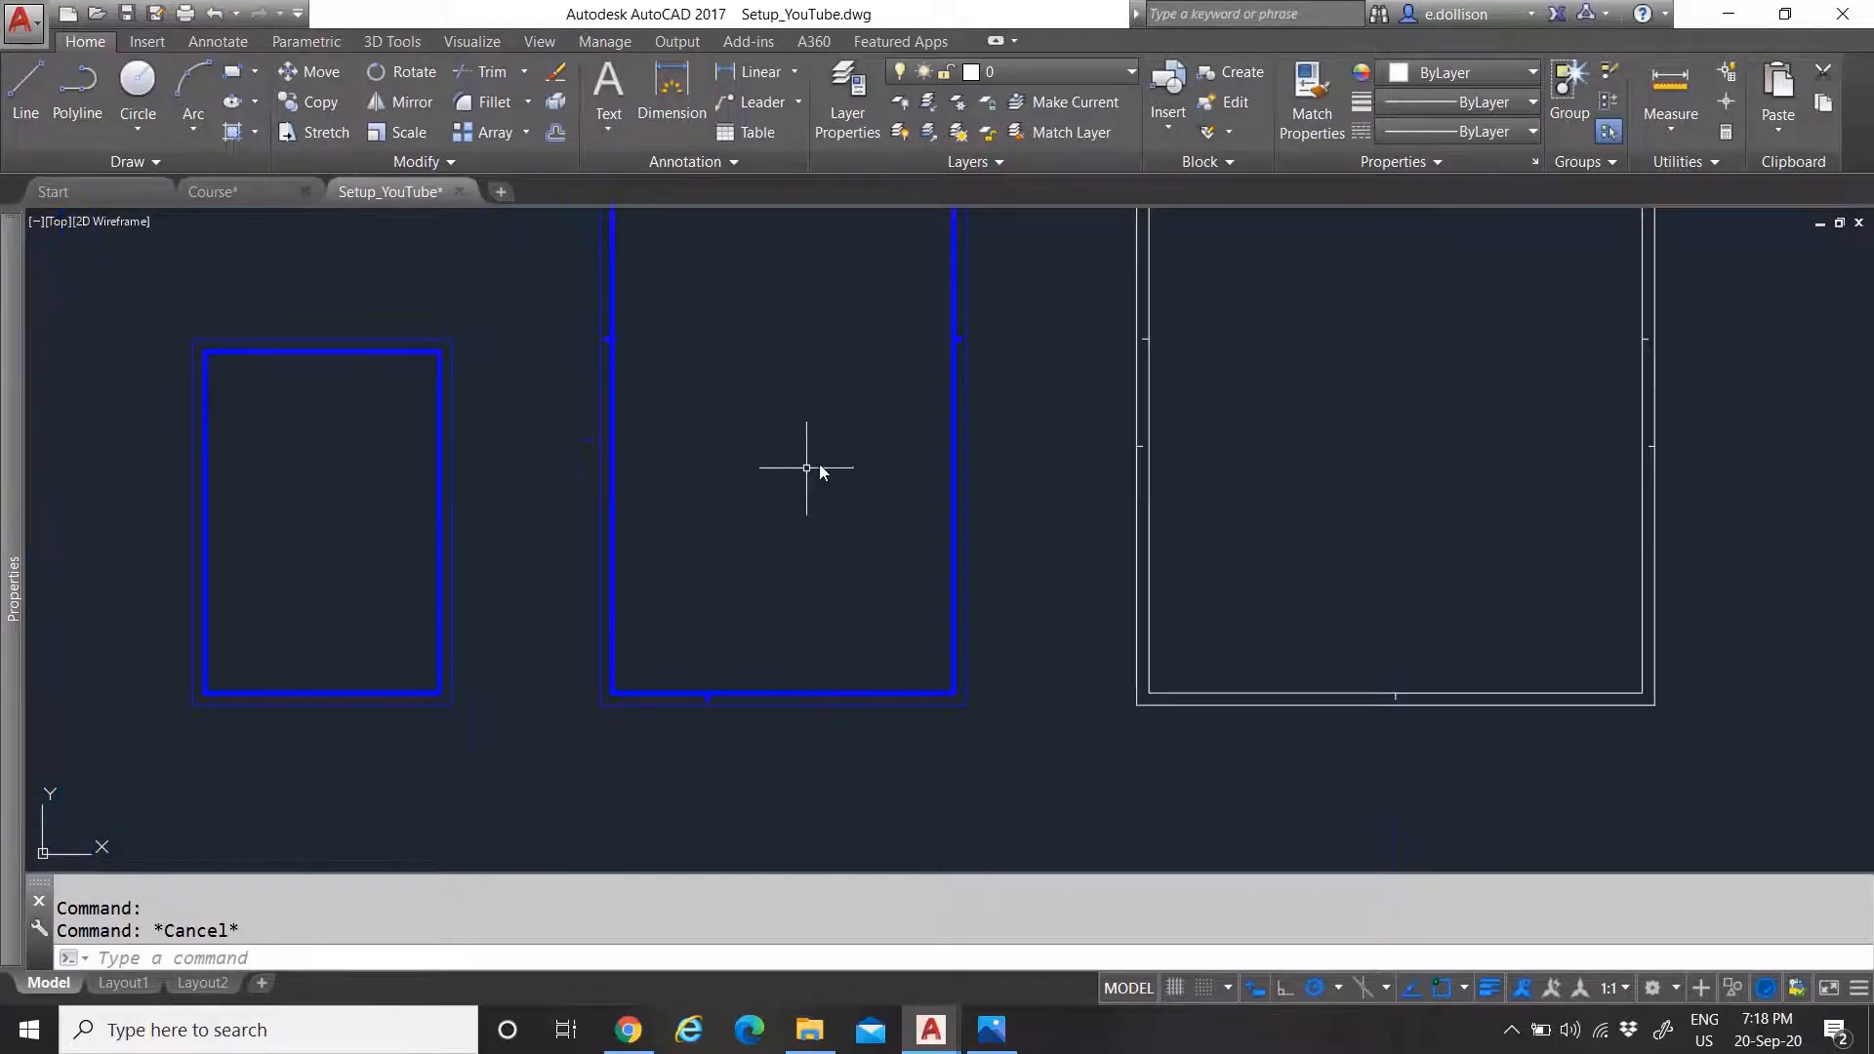
pyautogui.scroll(2, 780, 457)
pyautogui.scroll(-4, 712, 488)
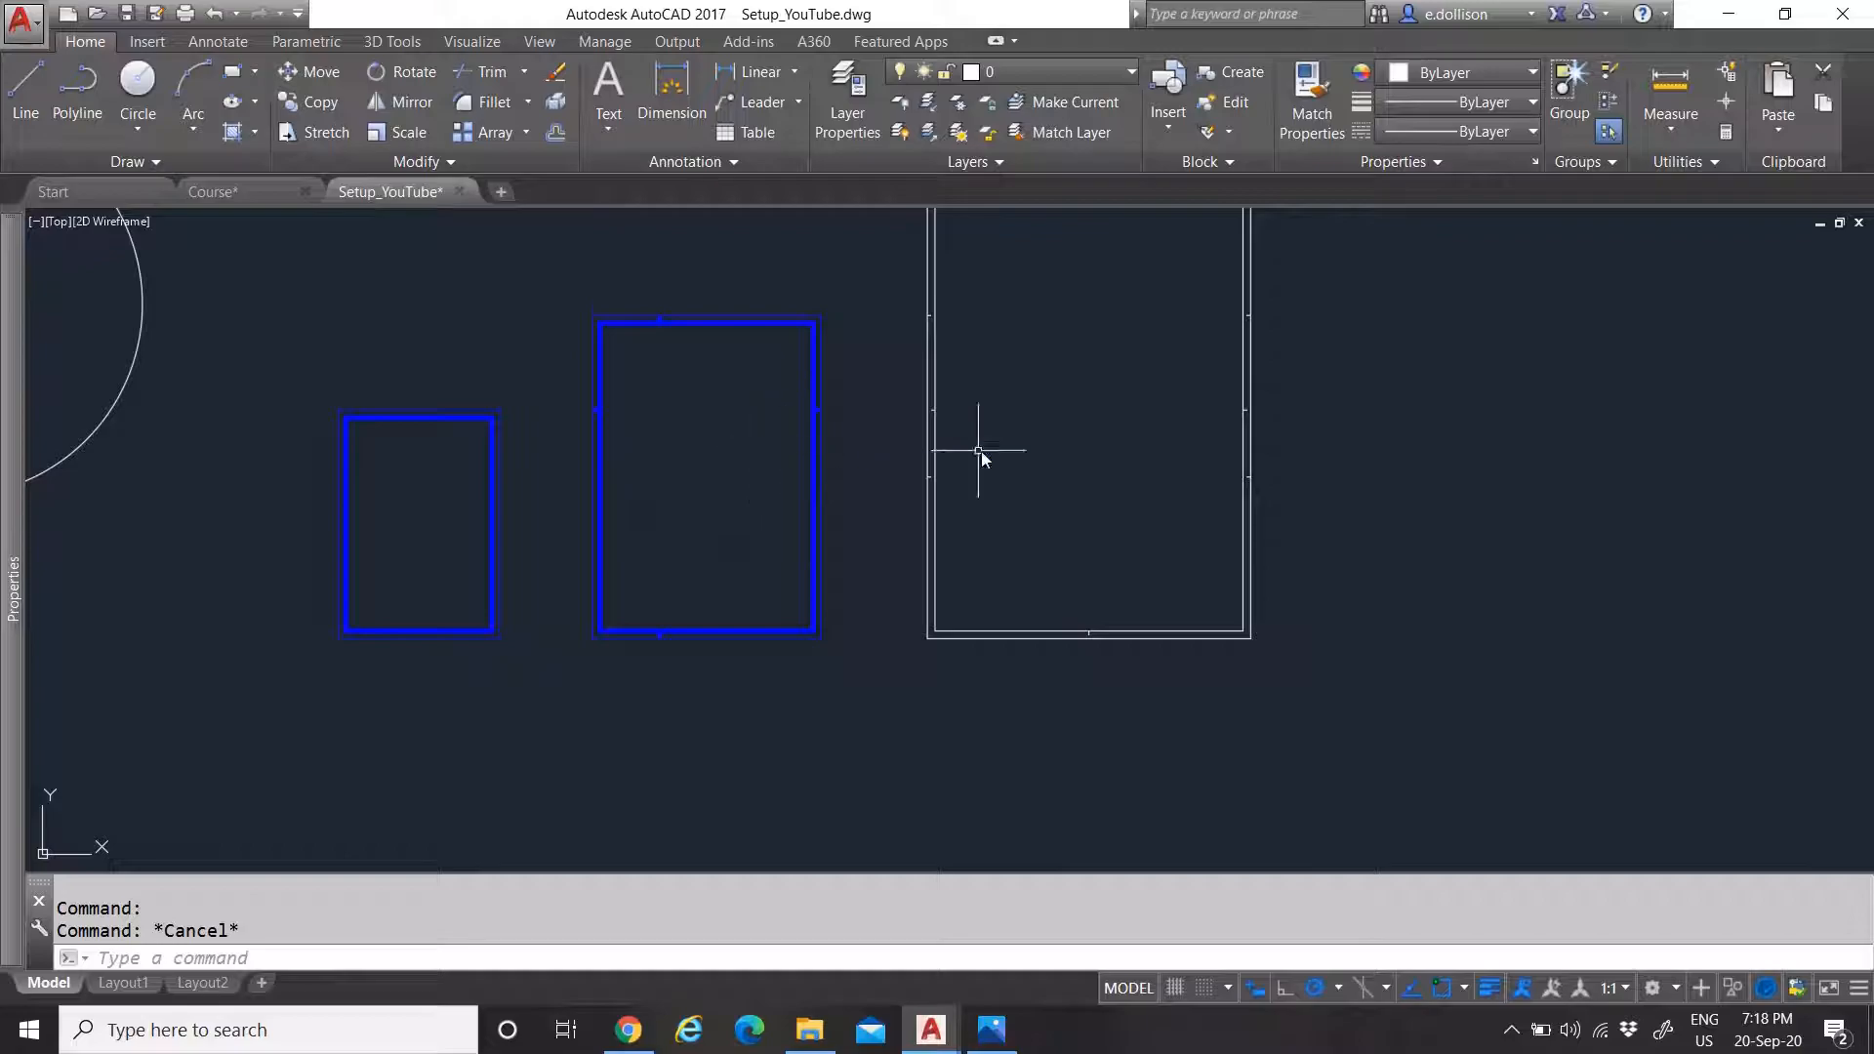
pyautogui.scroll(2, 1337, 369)
pyautogui.scroll(-4, 936, 402)
pyautogui.scroll(4, 1073, 367)
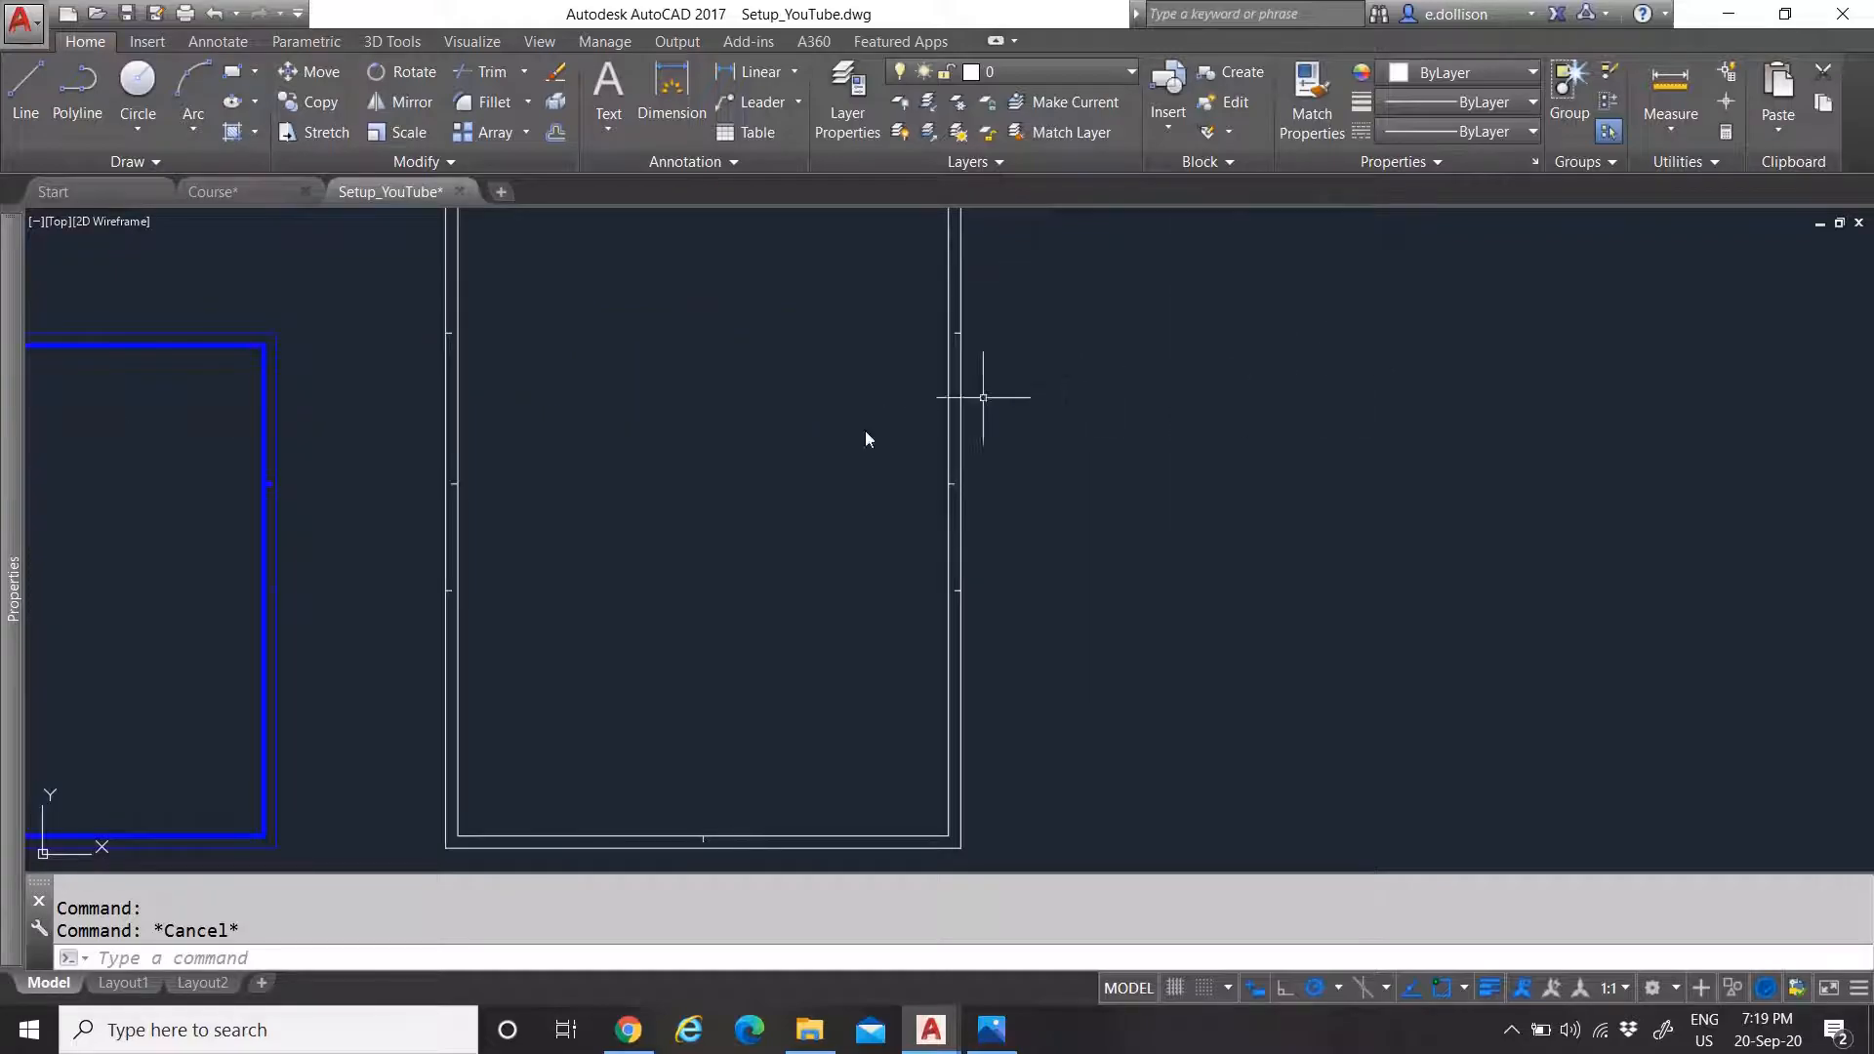
pyautogui.scroll(-4, 762, 527)
pyautogui.scroll(4, 761, 524)
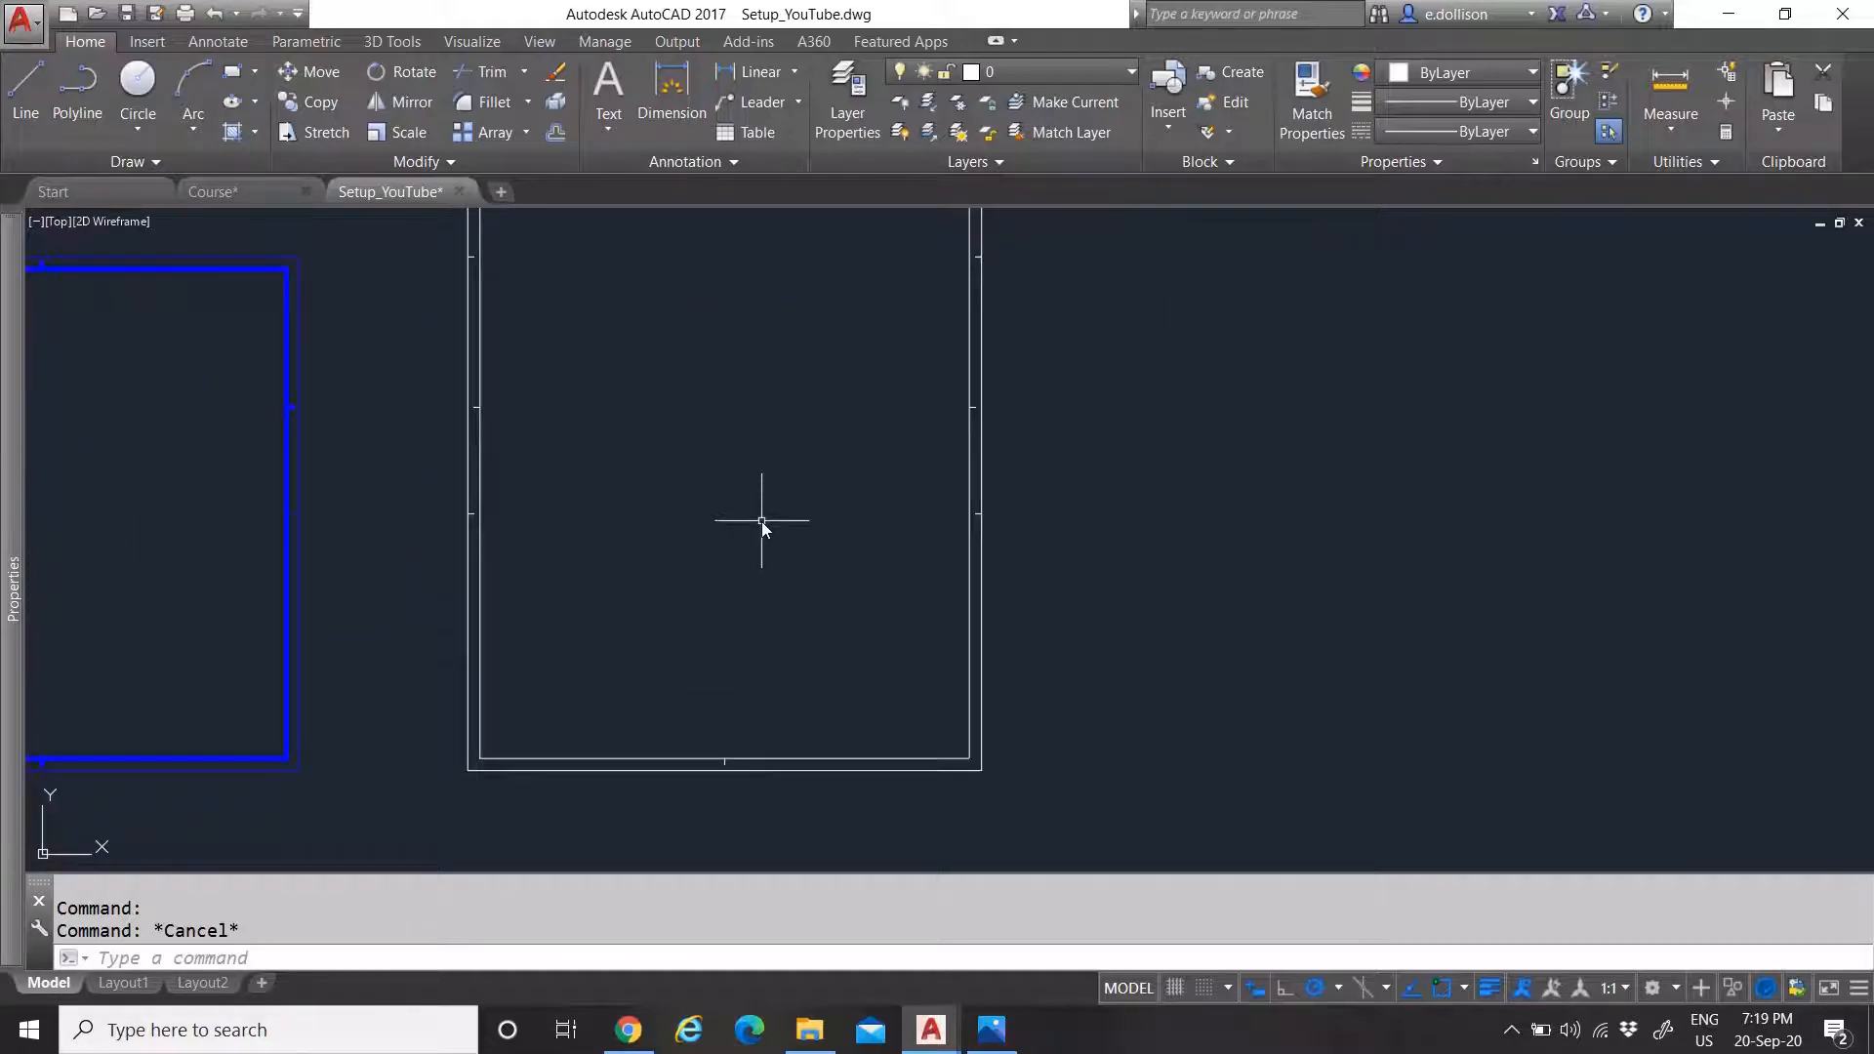
# Draw a vertical line of length 5 upward from the A2 outer frame's lower-left corner
pyautogui.click(25, 88)
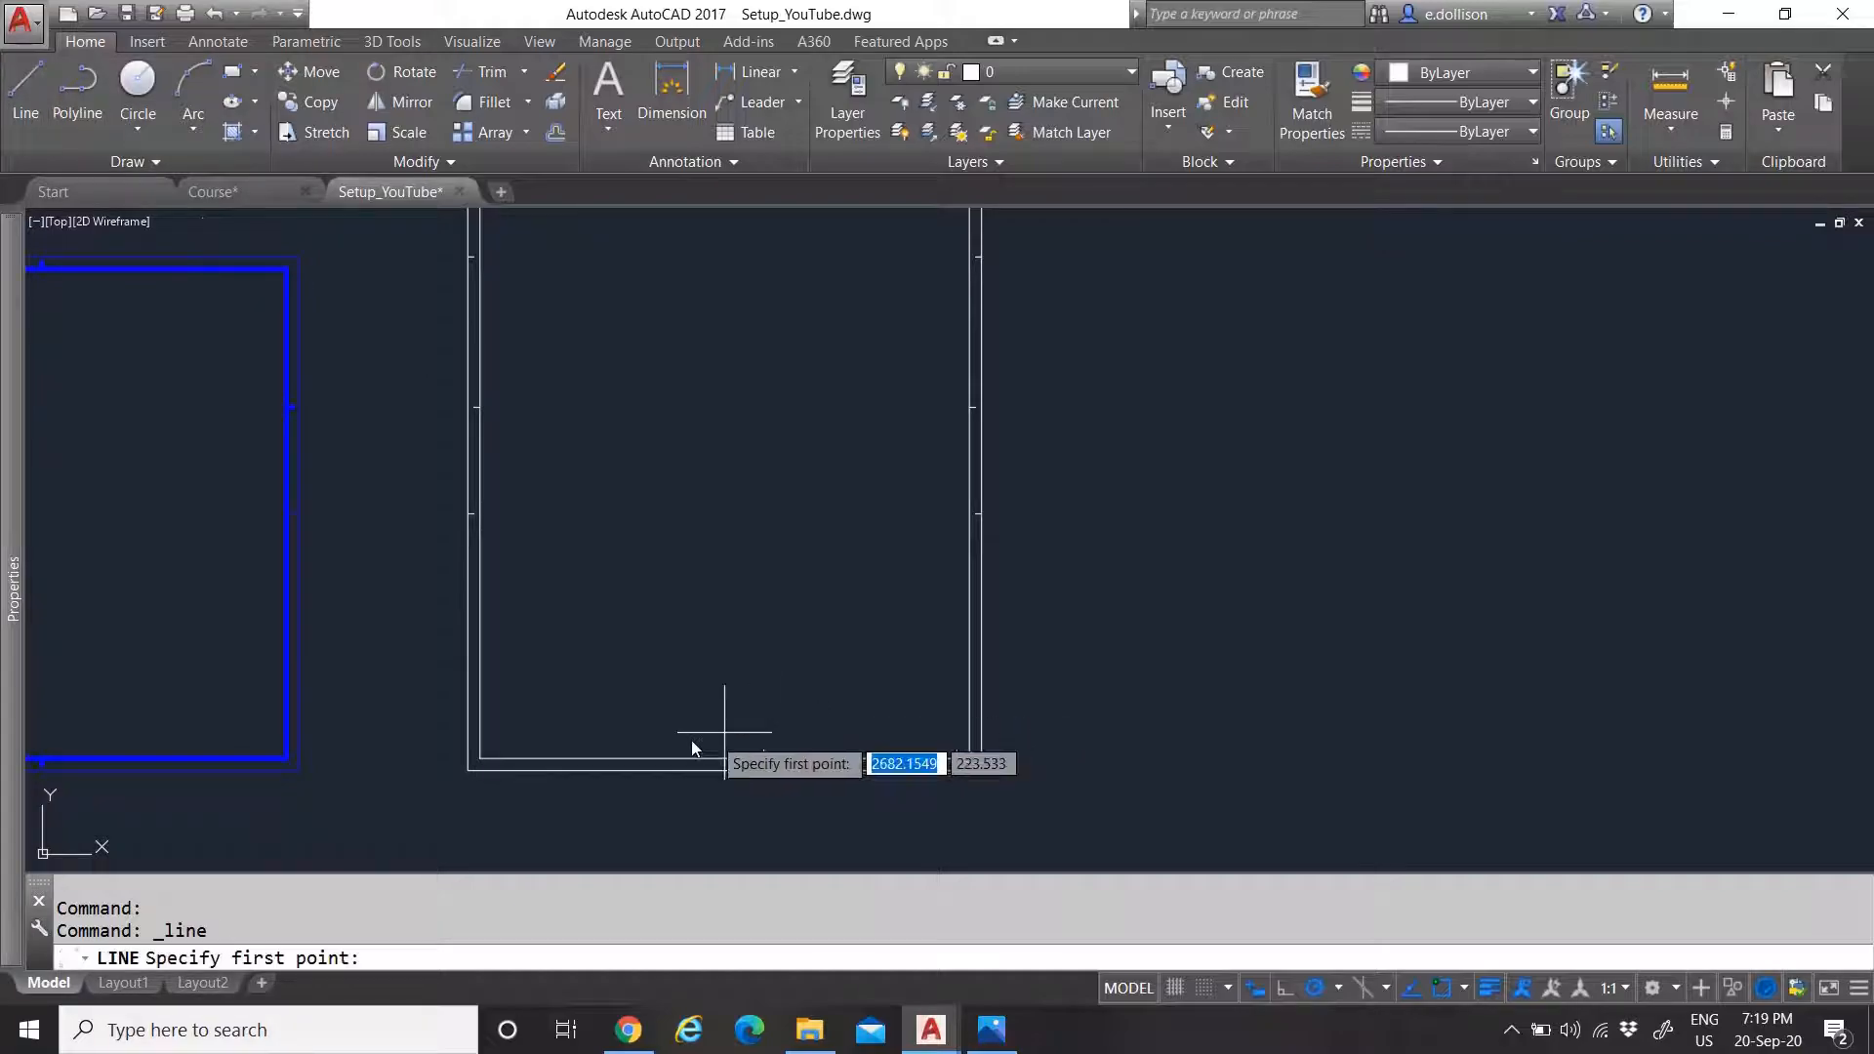
pyautogui.scroll(3, 467, 771)
pyautogui.click(466, 769)
pyautogui.scroll(2, 469, 767)
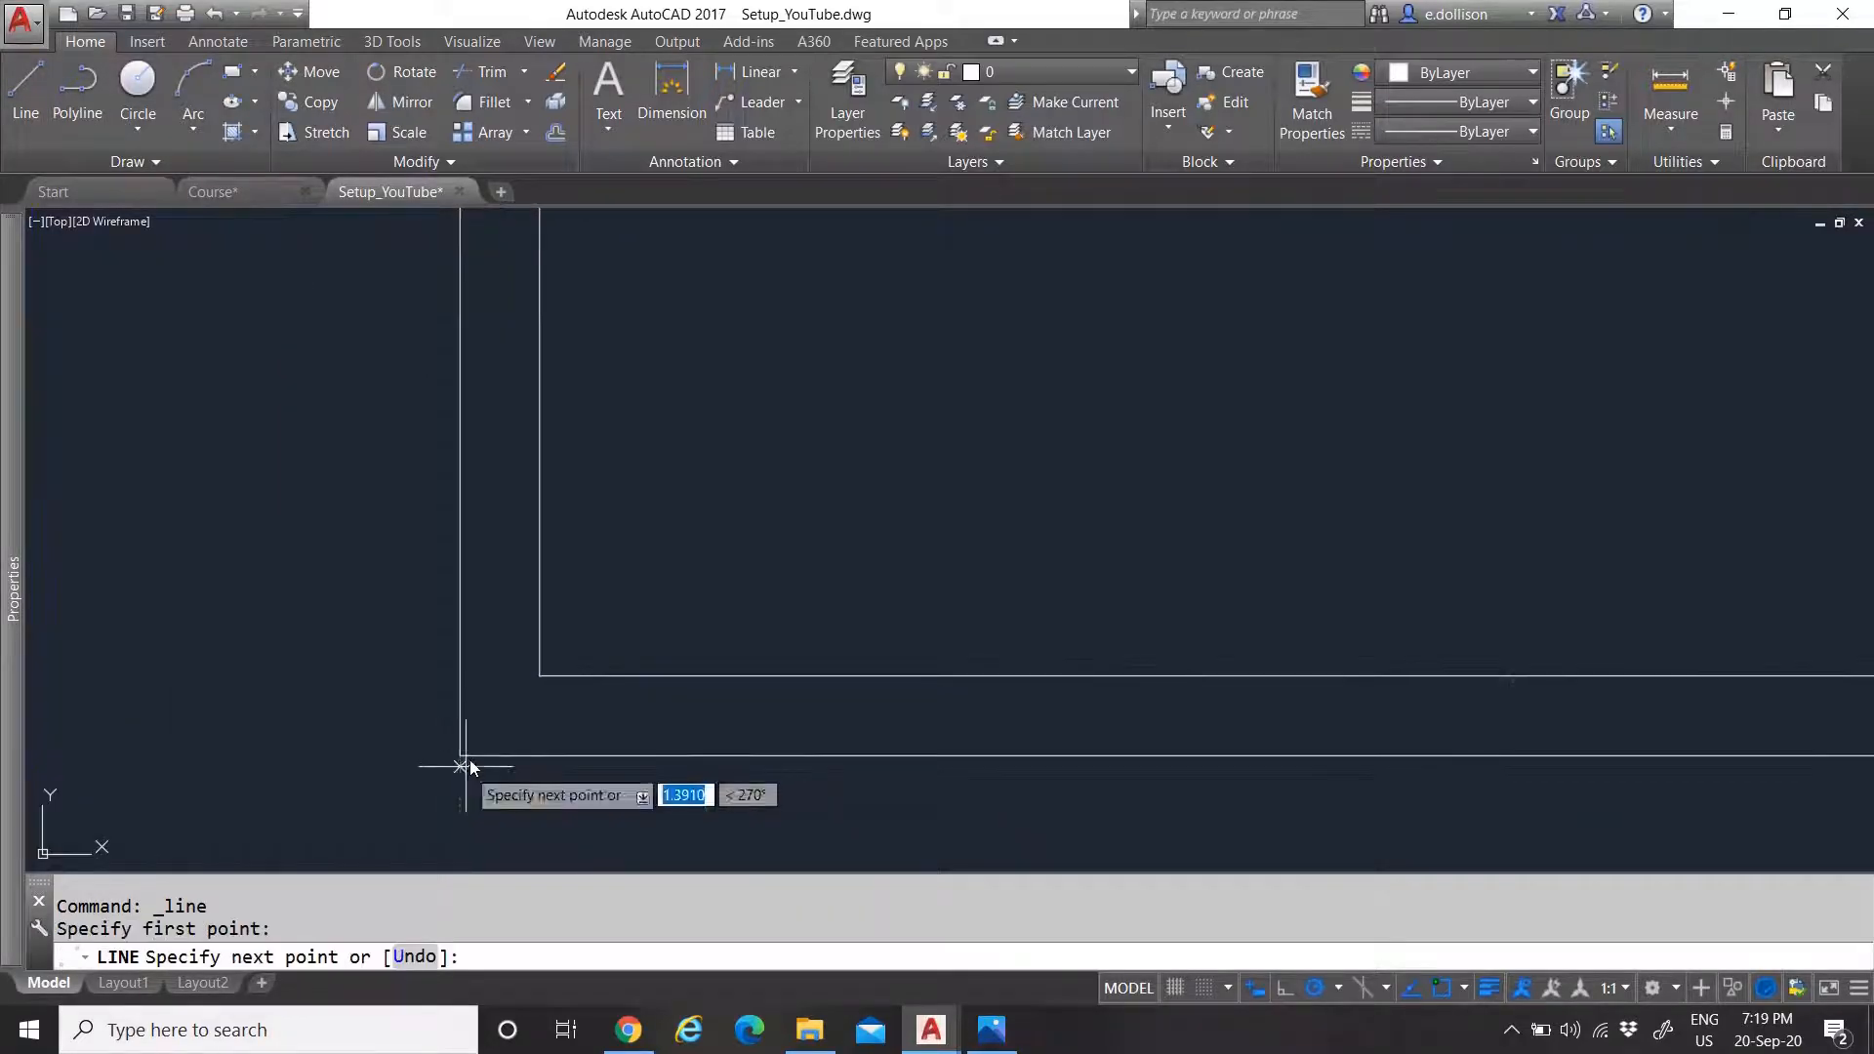
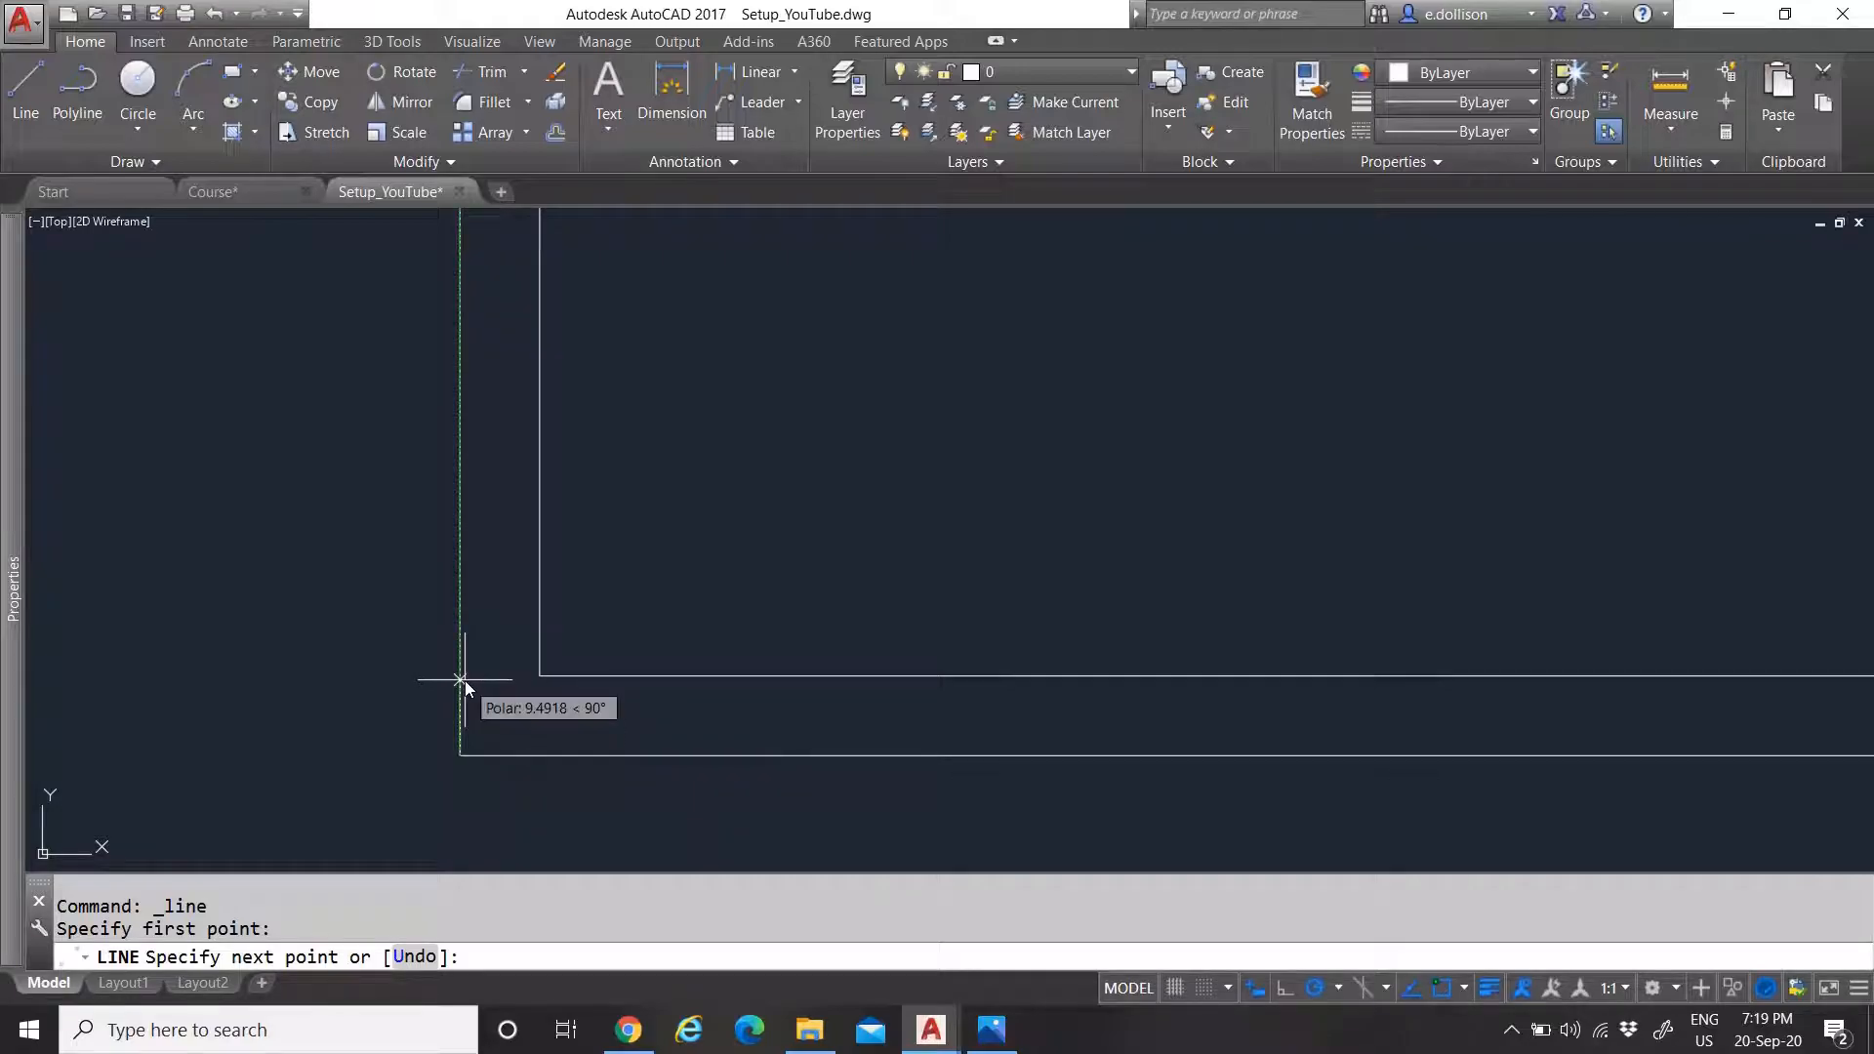
pyautogui.write('5')
pyautogui.press('Return')
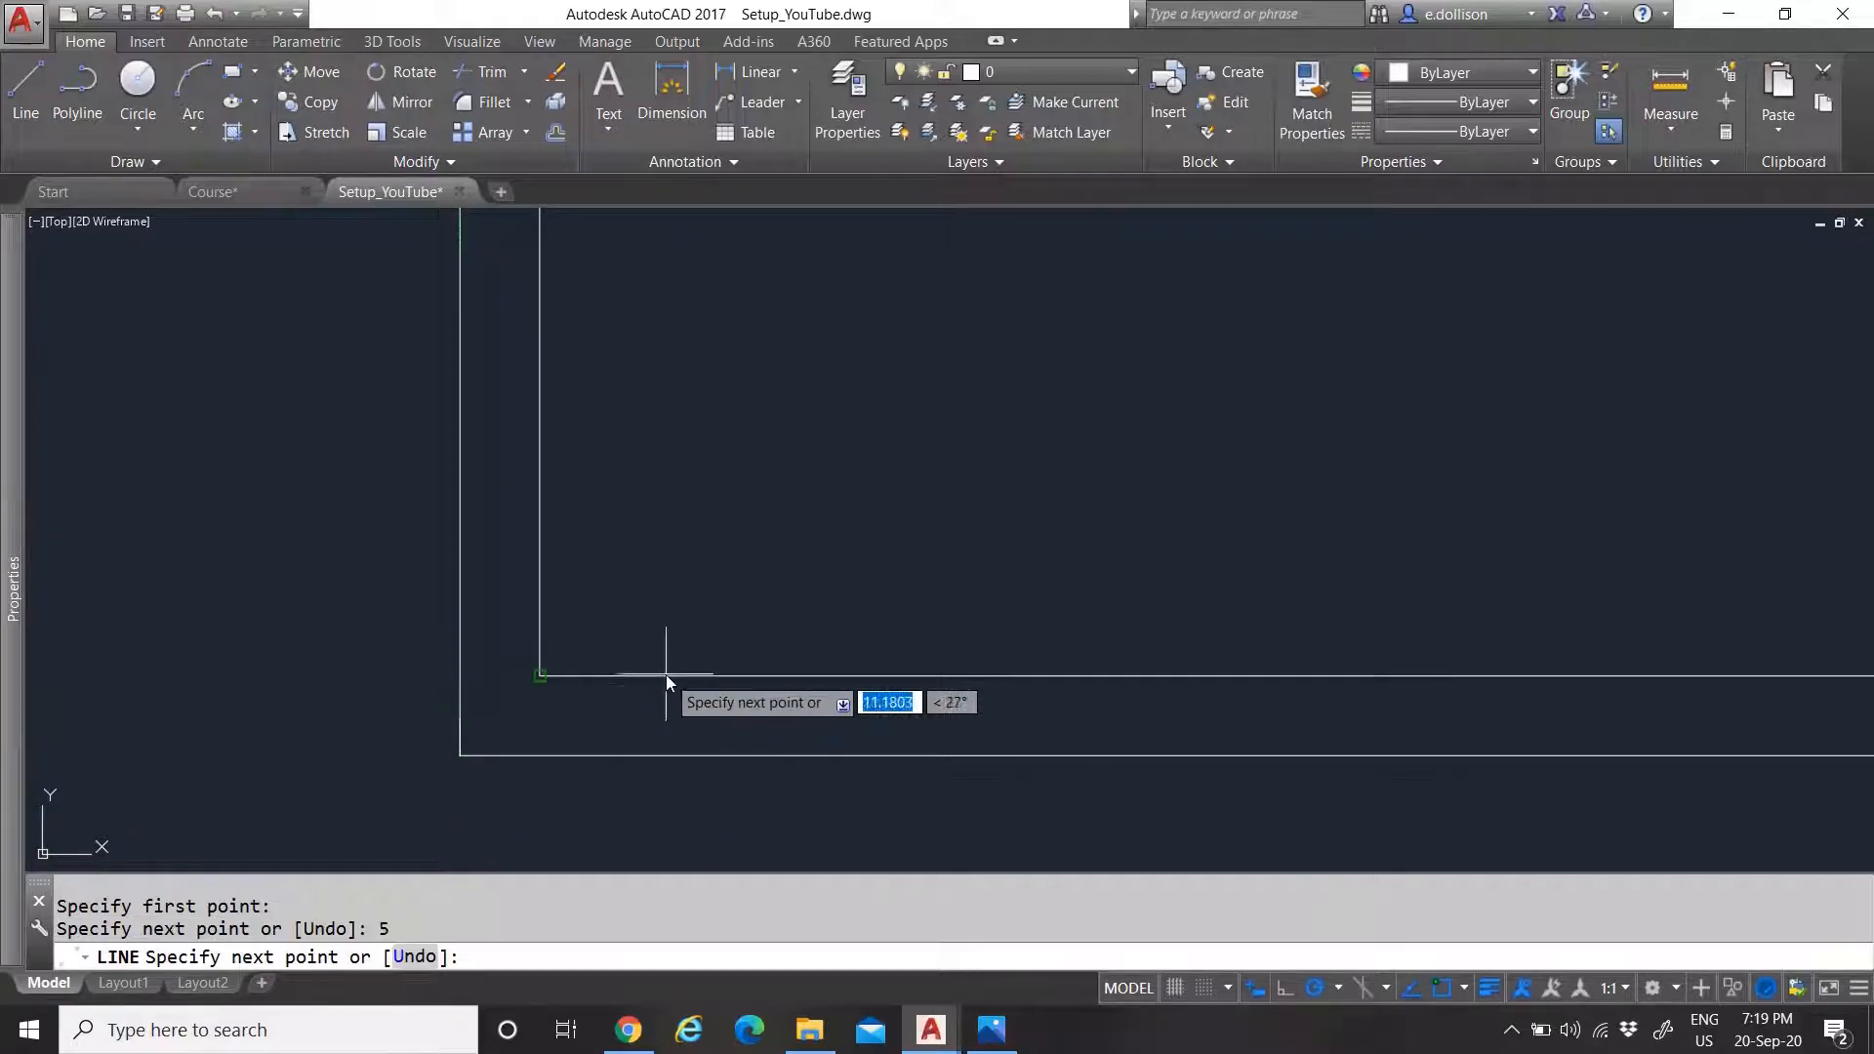
pyautogui.press('Escape')
# Move the short vertical line at the A2 outer frame's lower-left corner horizontally to the right by 297
pyautogui.click(431, 698)
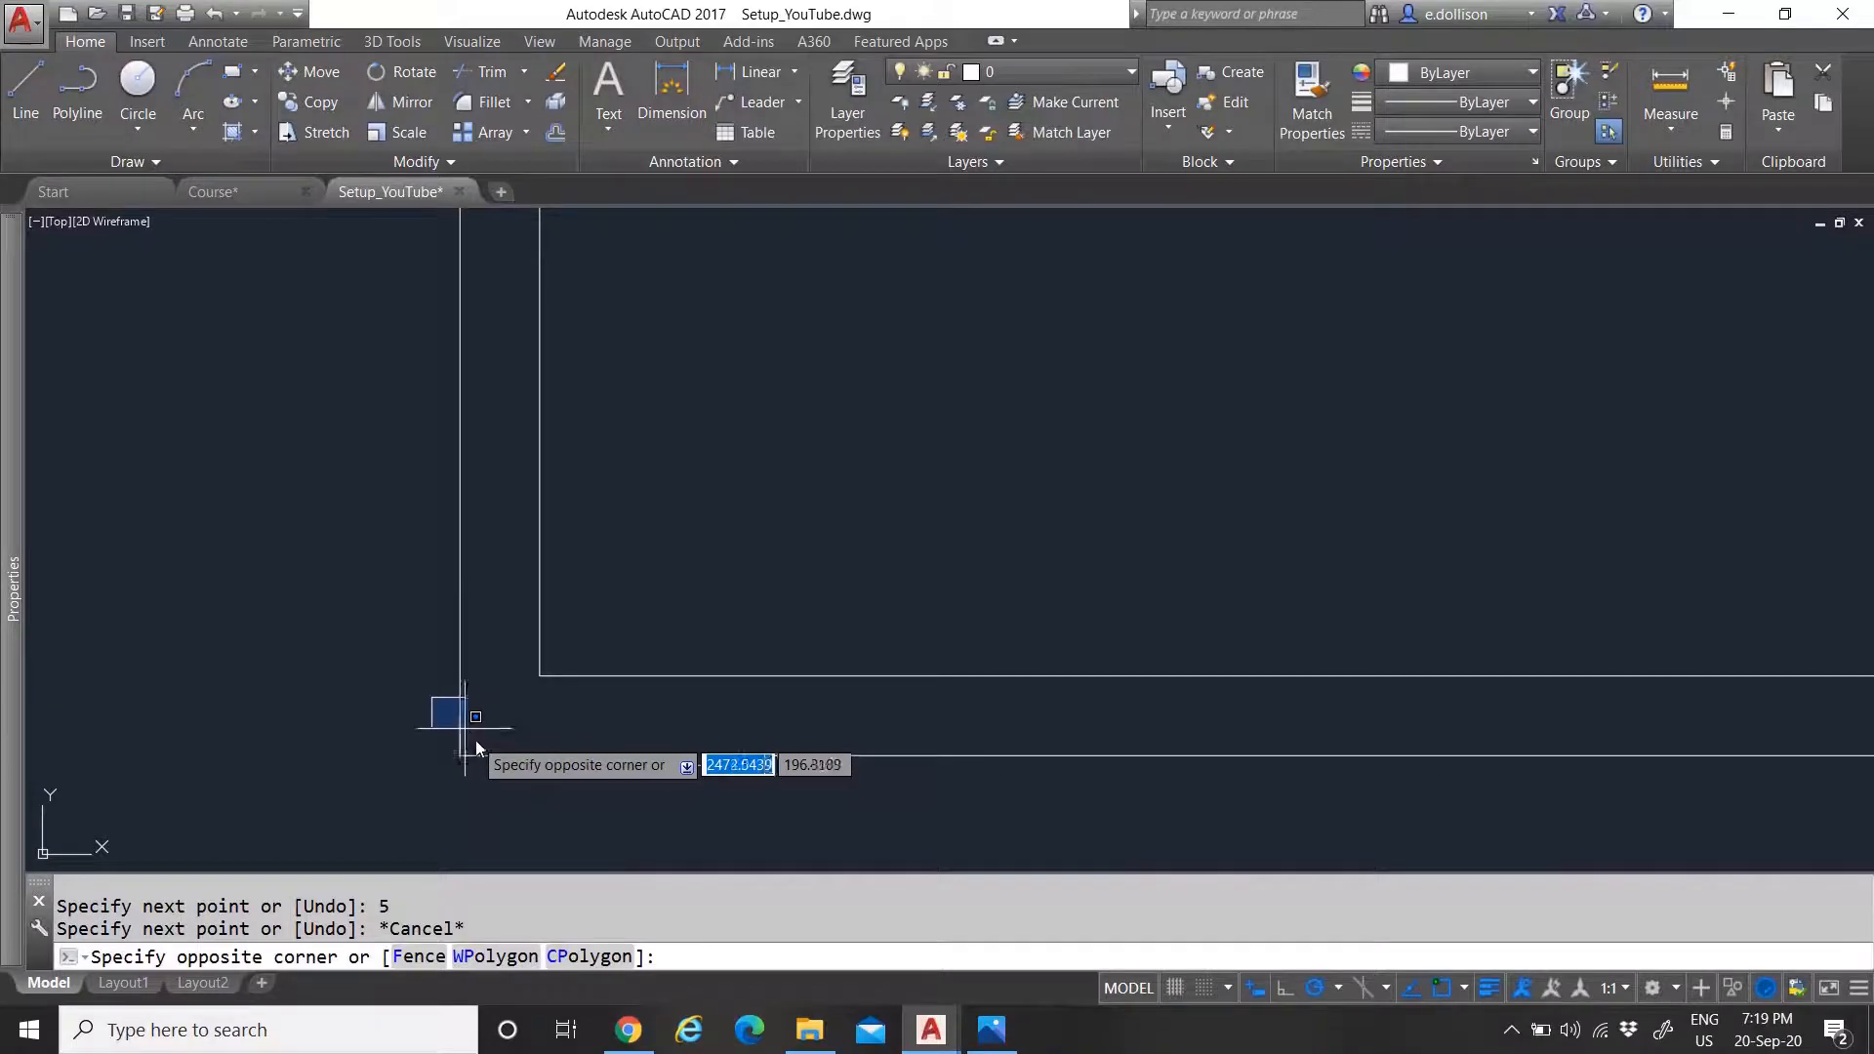
pyautogui.click(511, 780)
pyautogui.scroll(-3, 410, 712)
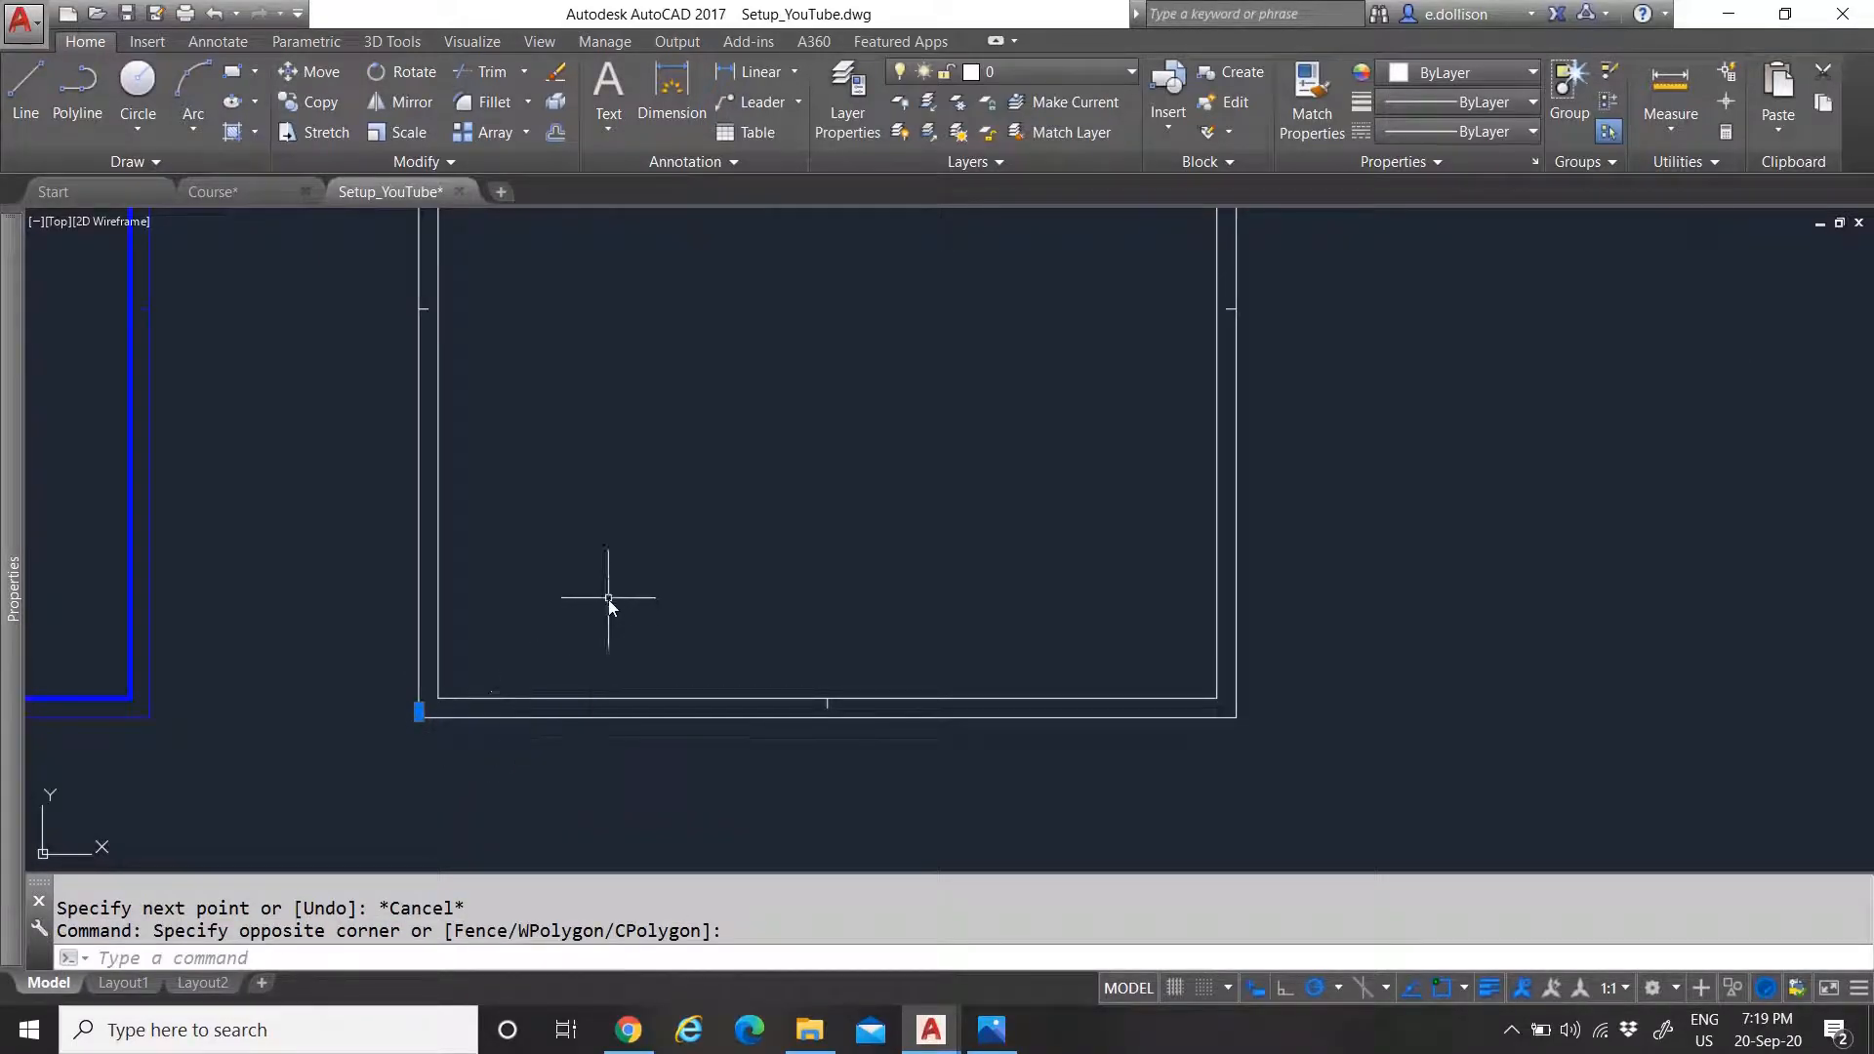
pyautogui.write('M')
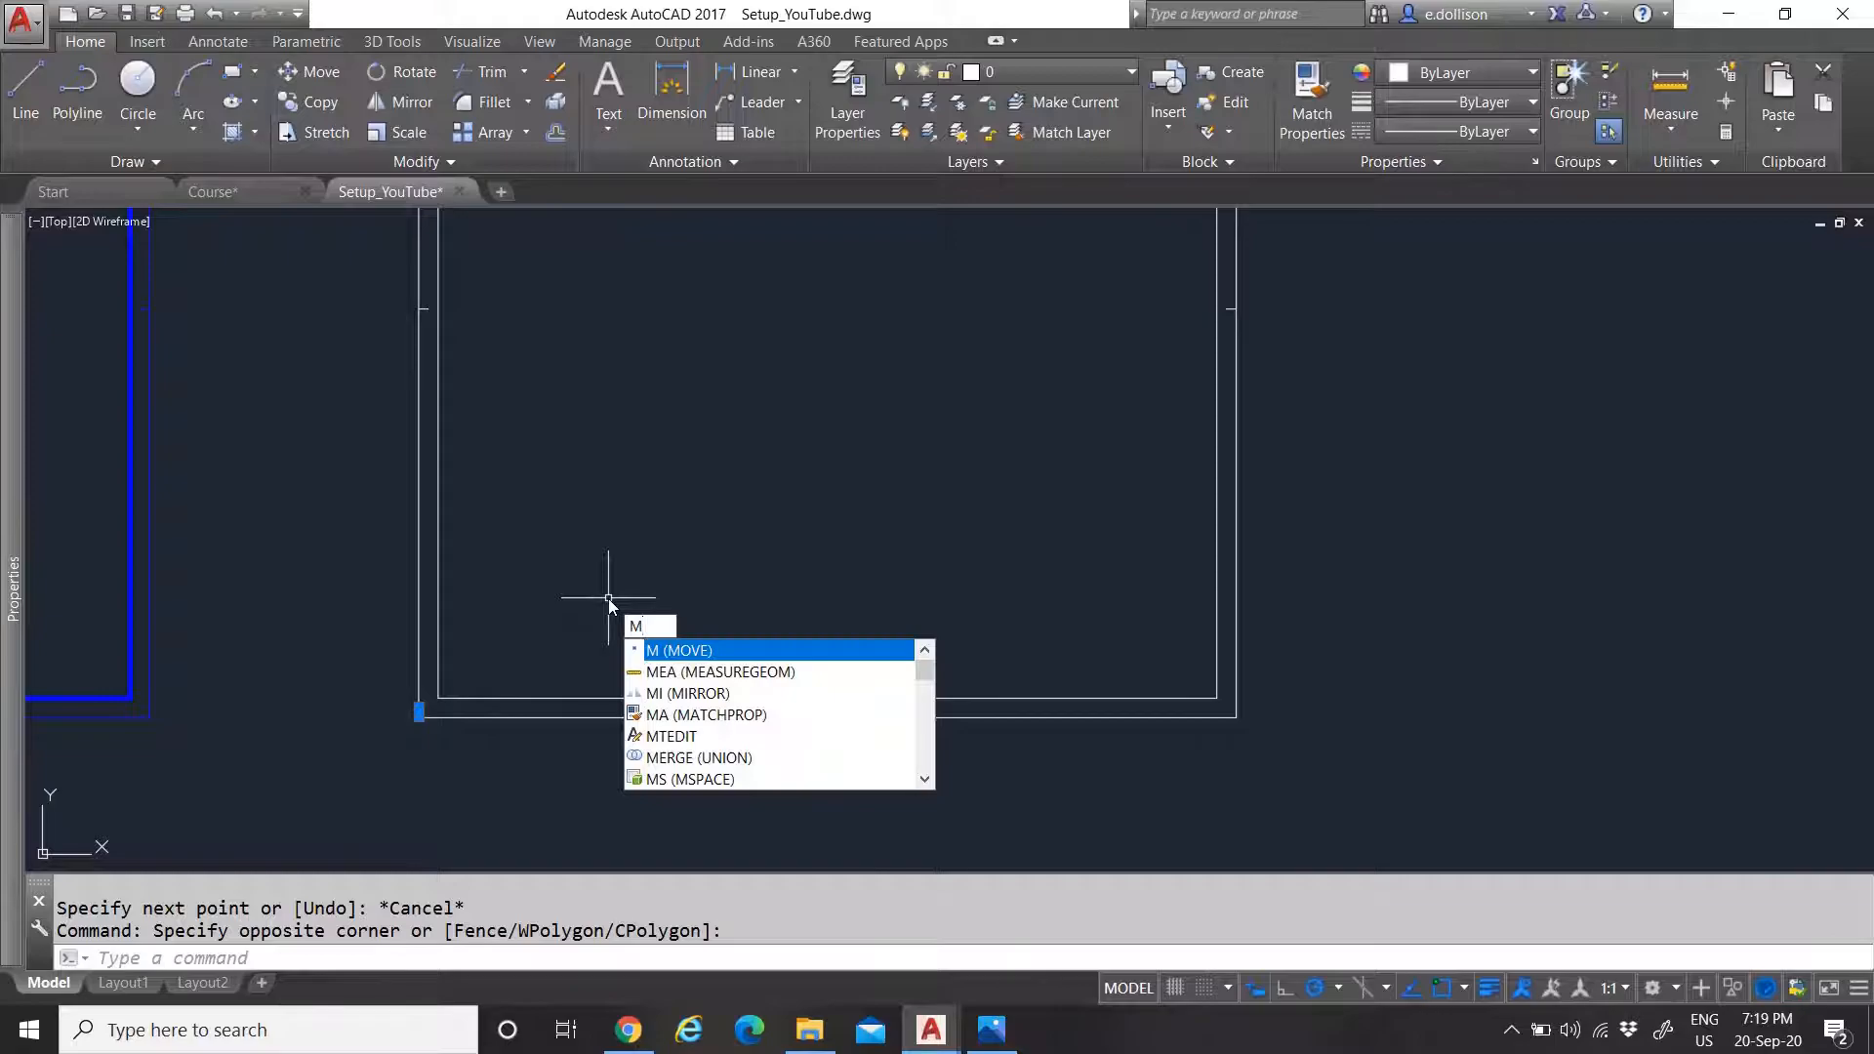
pyautogui.press('Return')
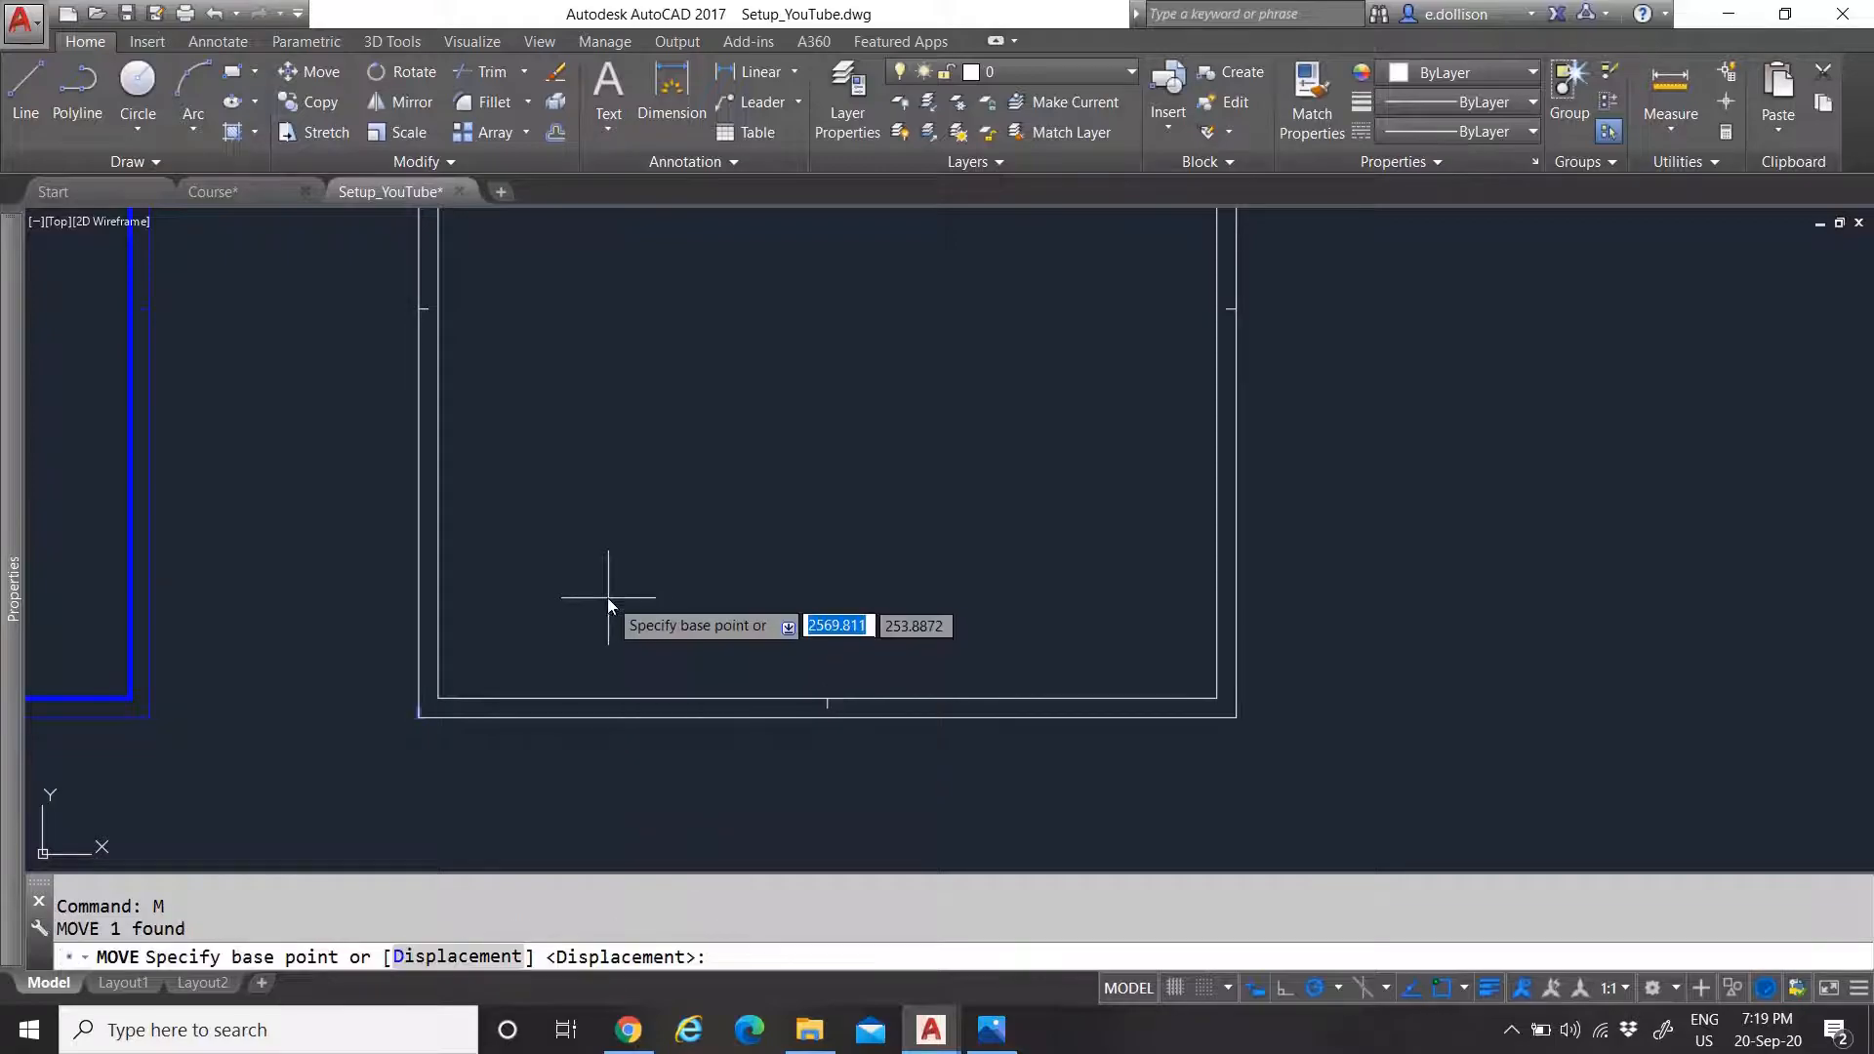
pyautogui.click(546, 619)
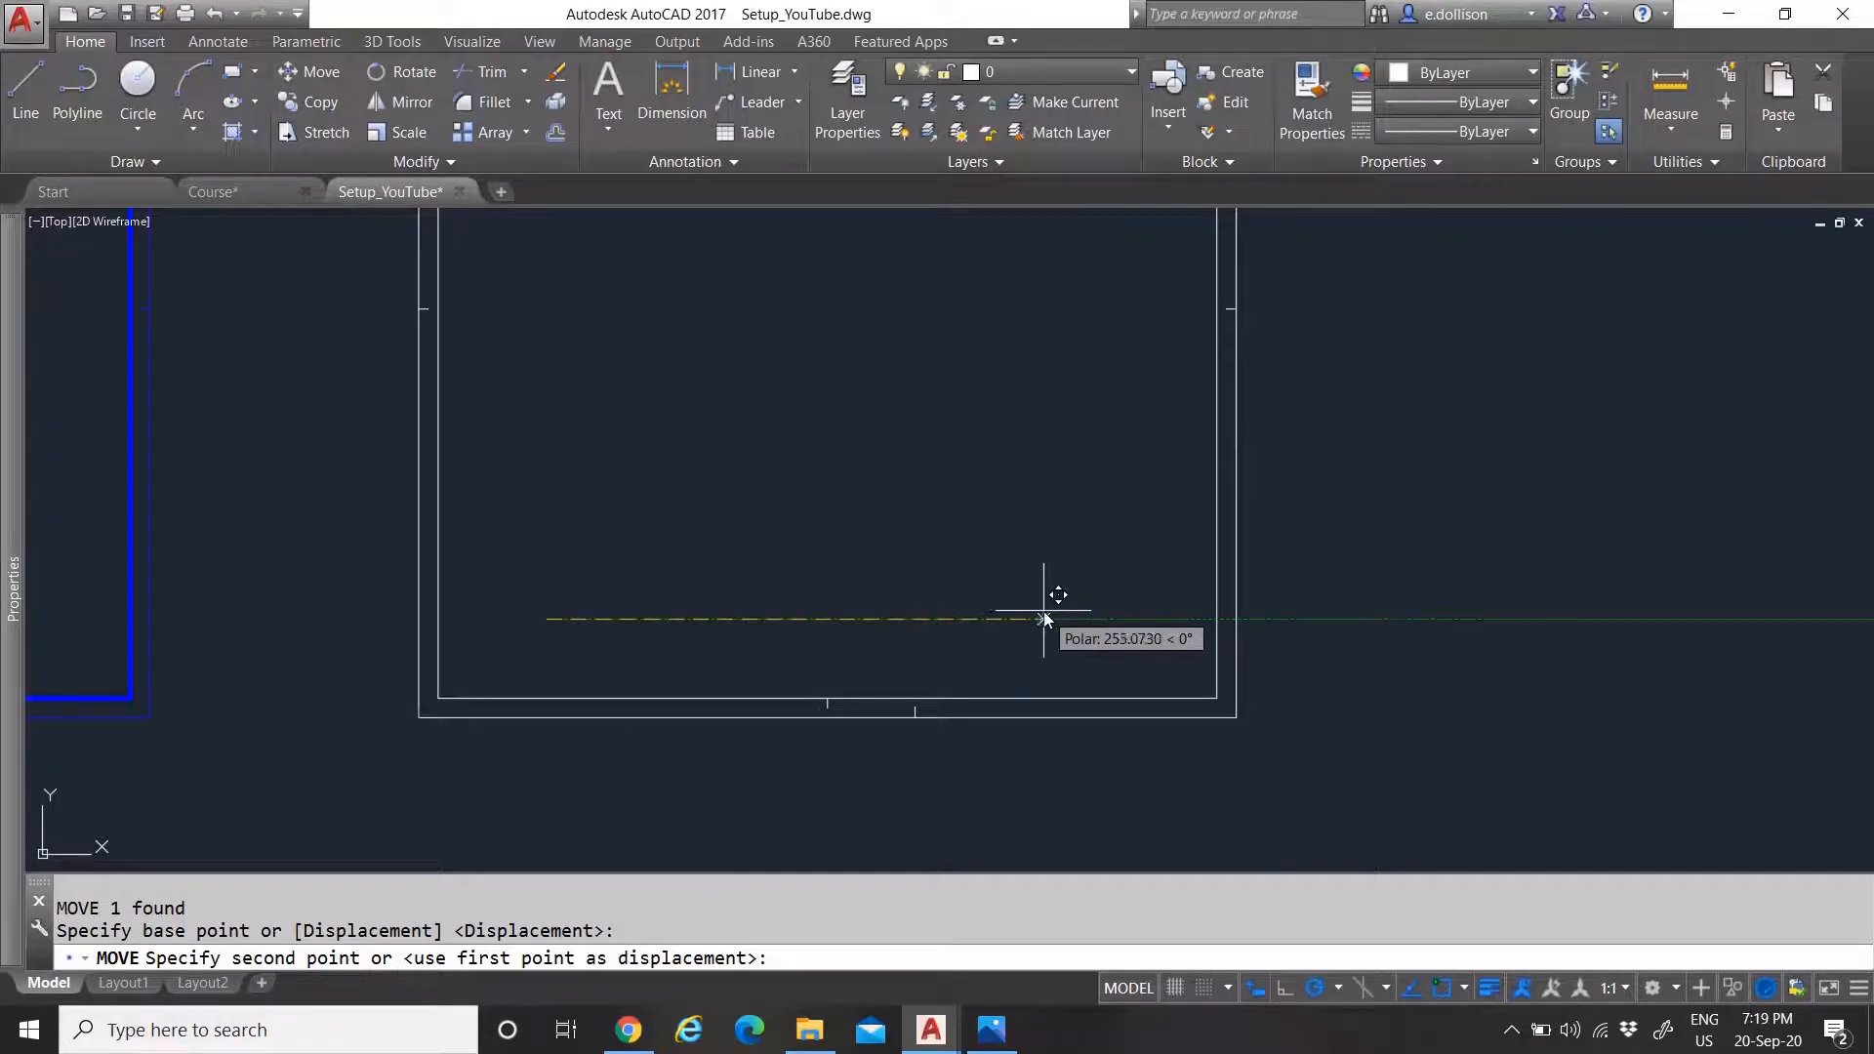
pyautogui.write('297')
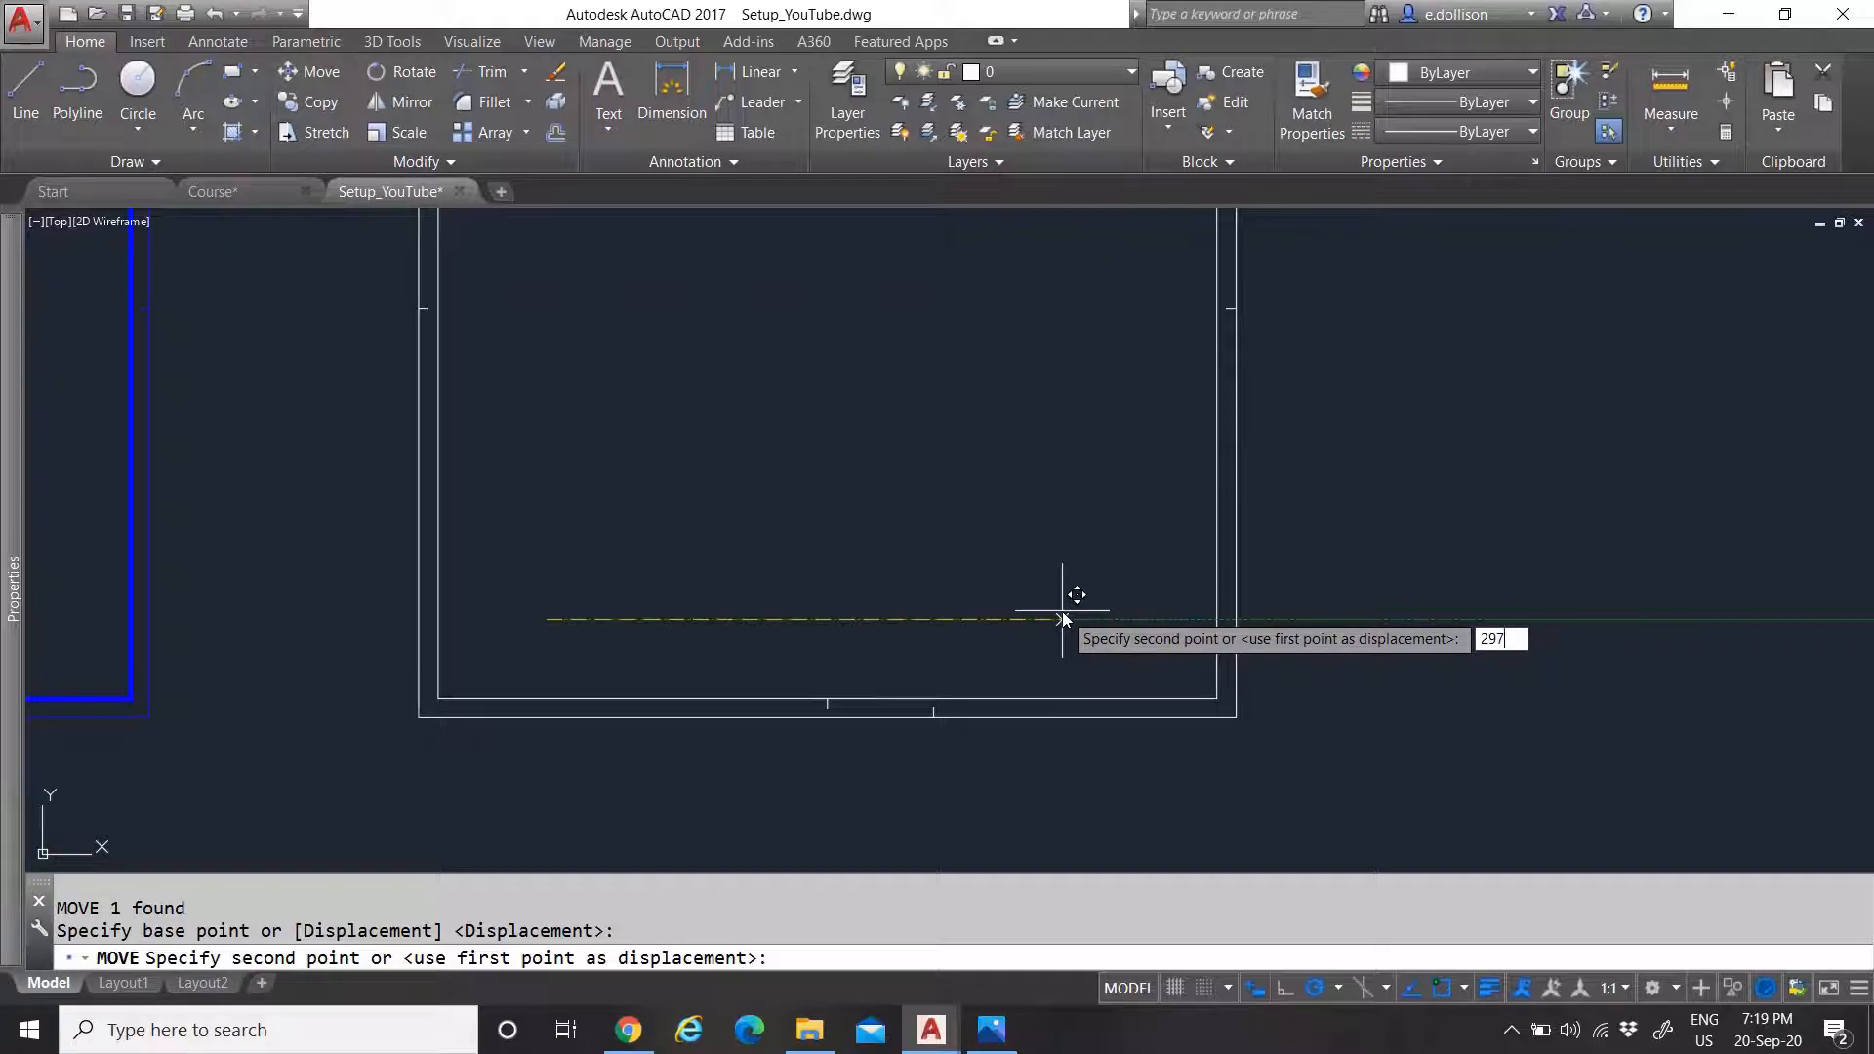
pyautogui.press('Return')
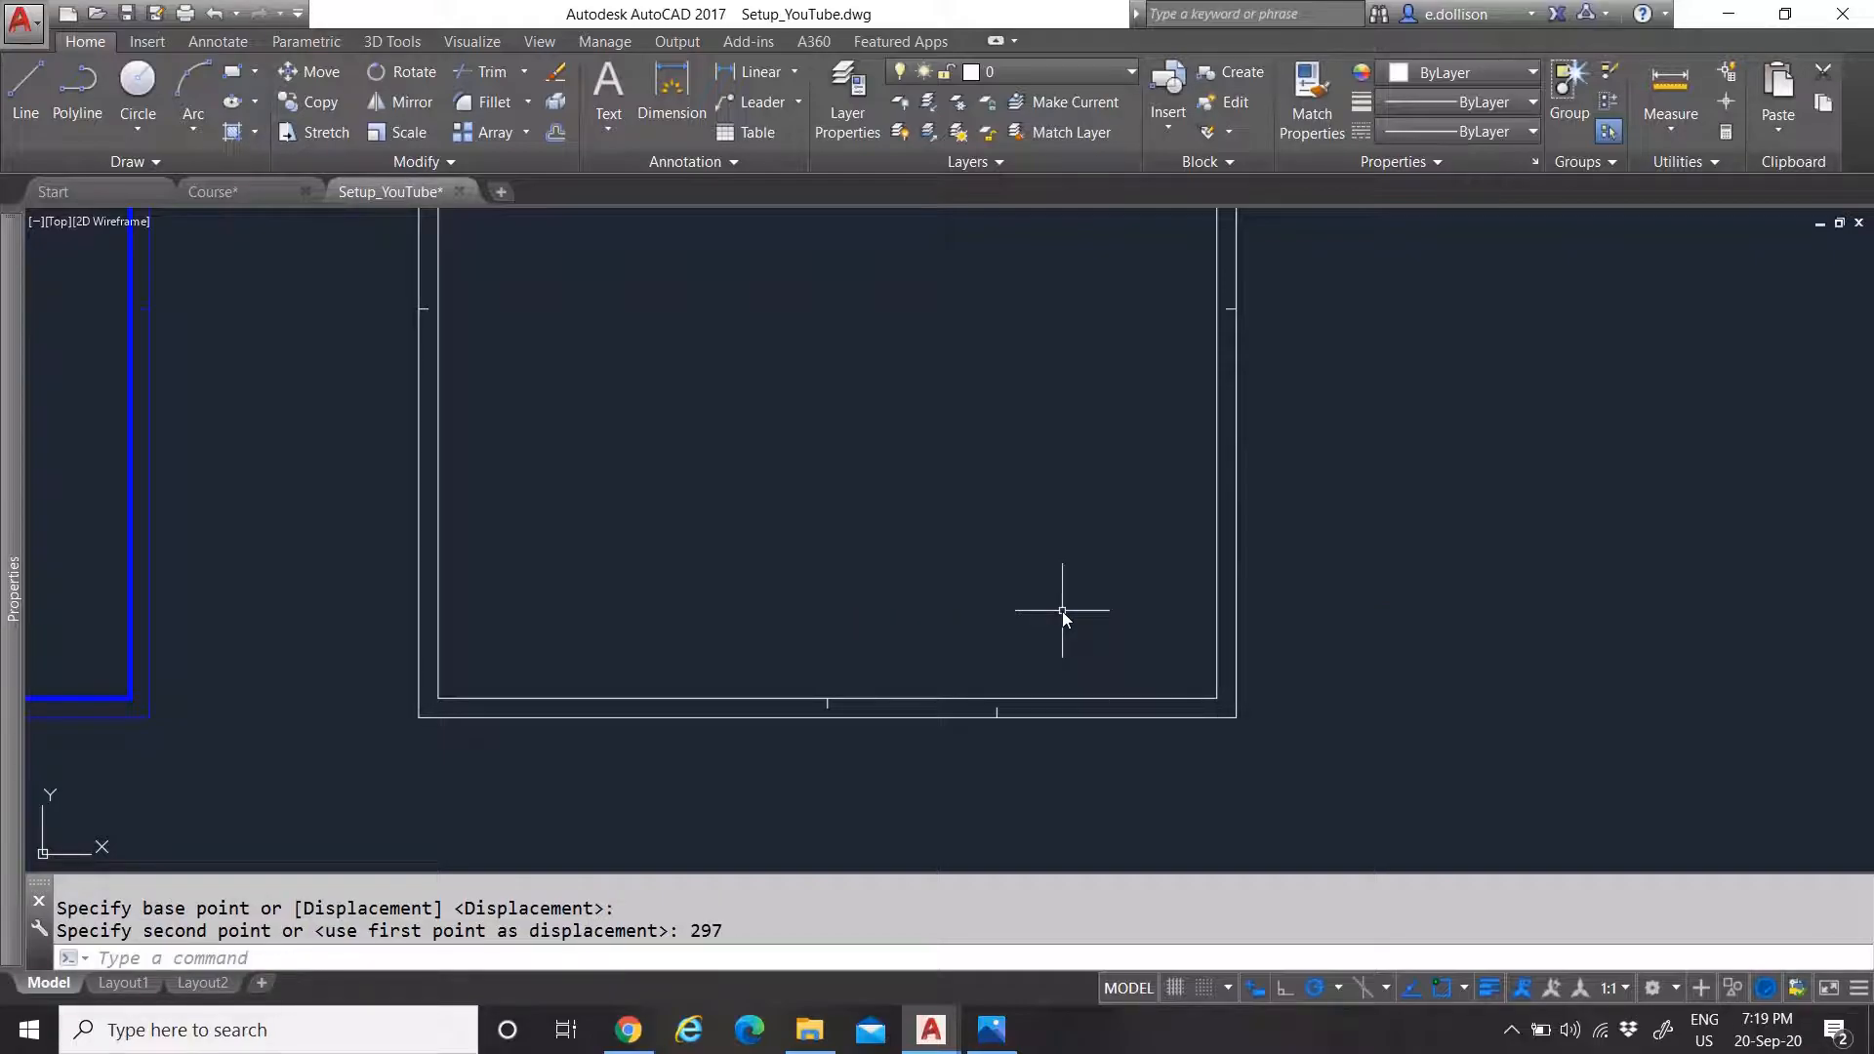
# Set the lineweight of the fold mark on the A2 outer frame's bottom edge to 0.00 mm
pyautogui.click(939, 637)
pyautogui.click(1065, 766)
pyautogui.moveTo(5, 618)
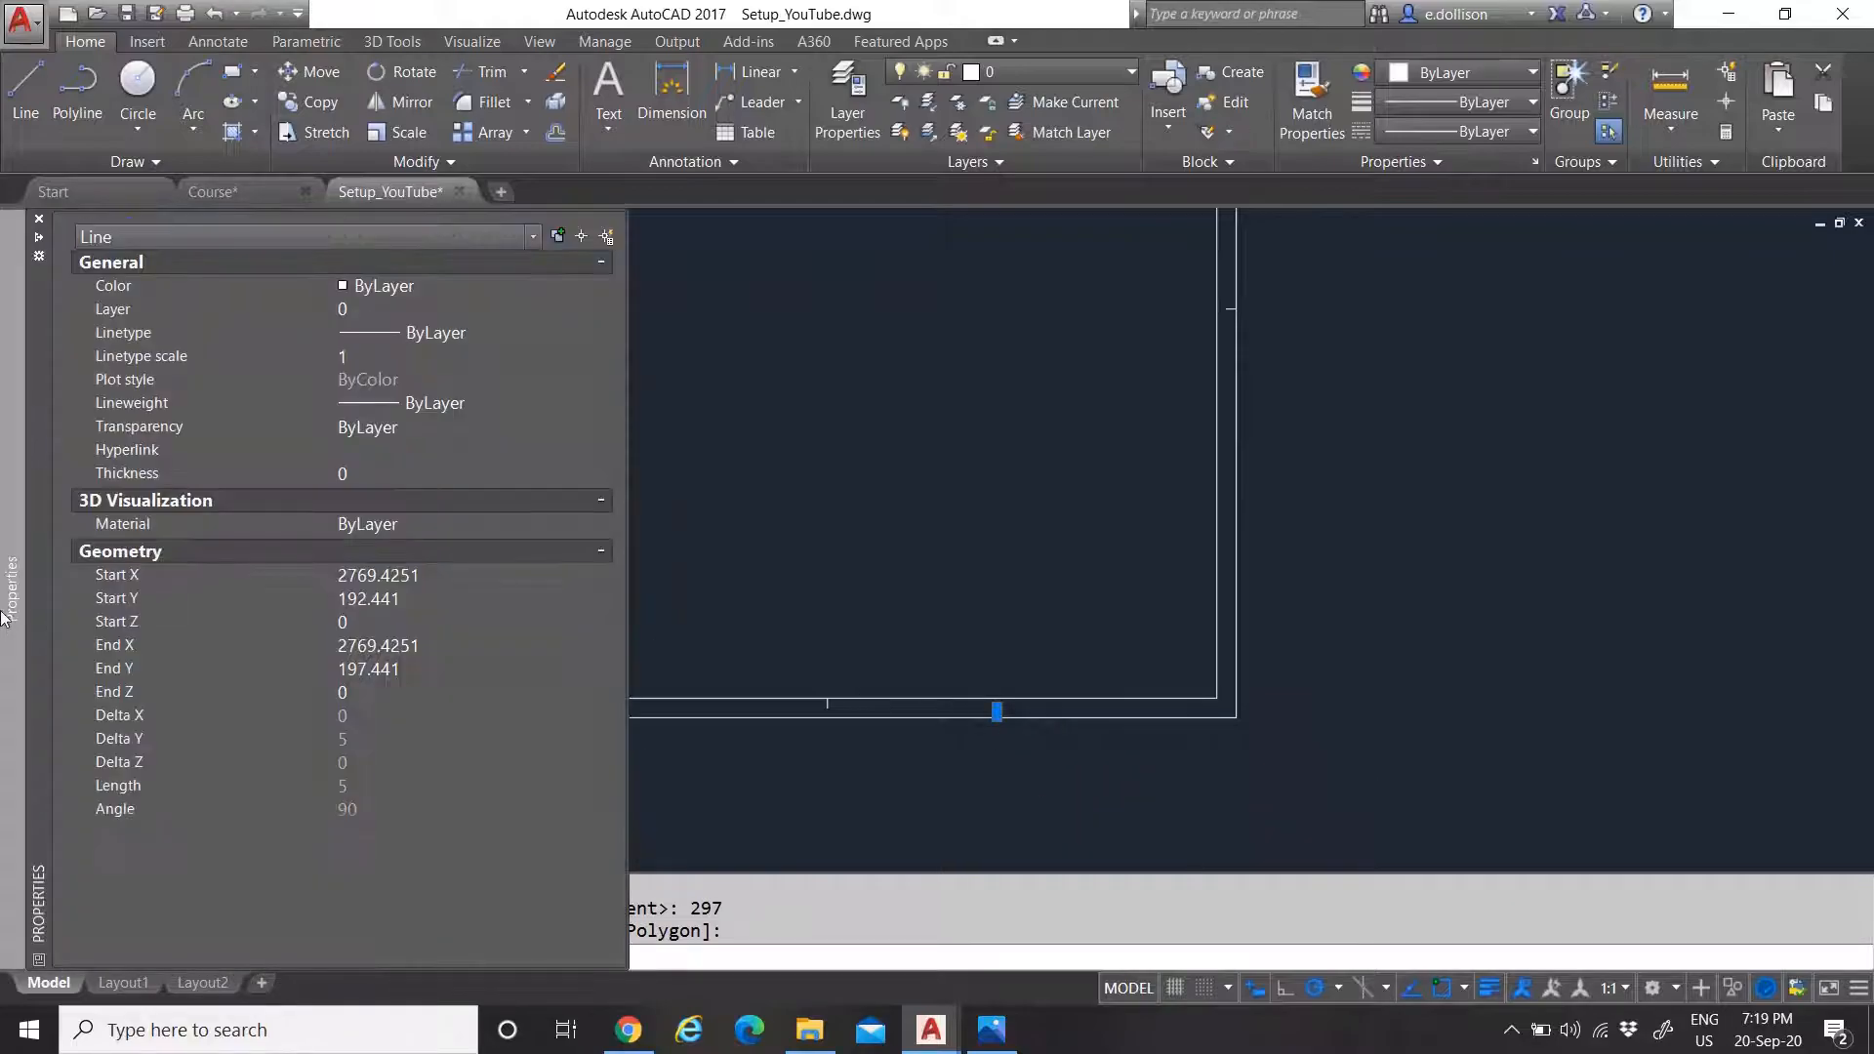
pyautogui.click(469, 404)
pyautogui.click(488, 404)
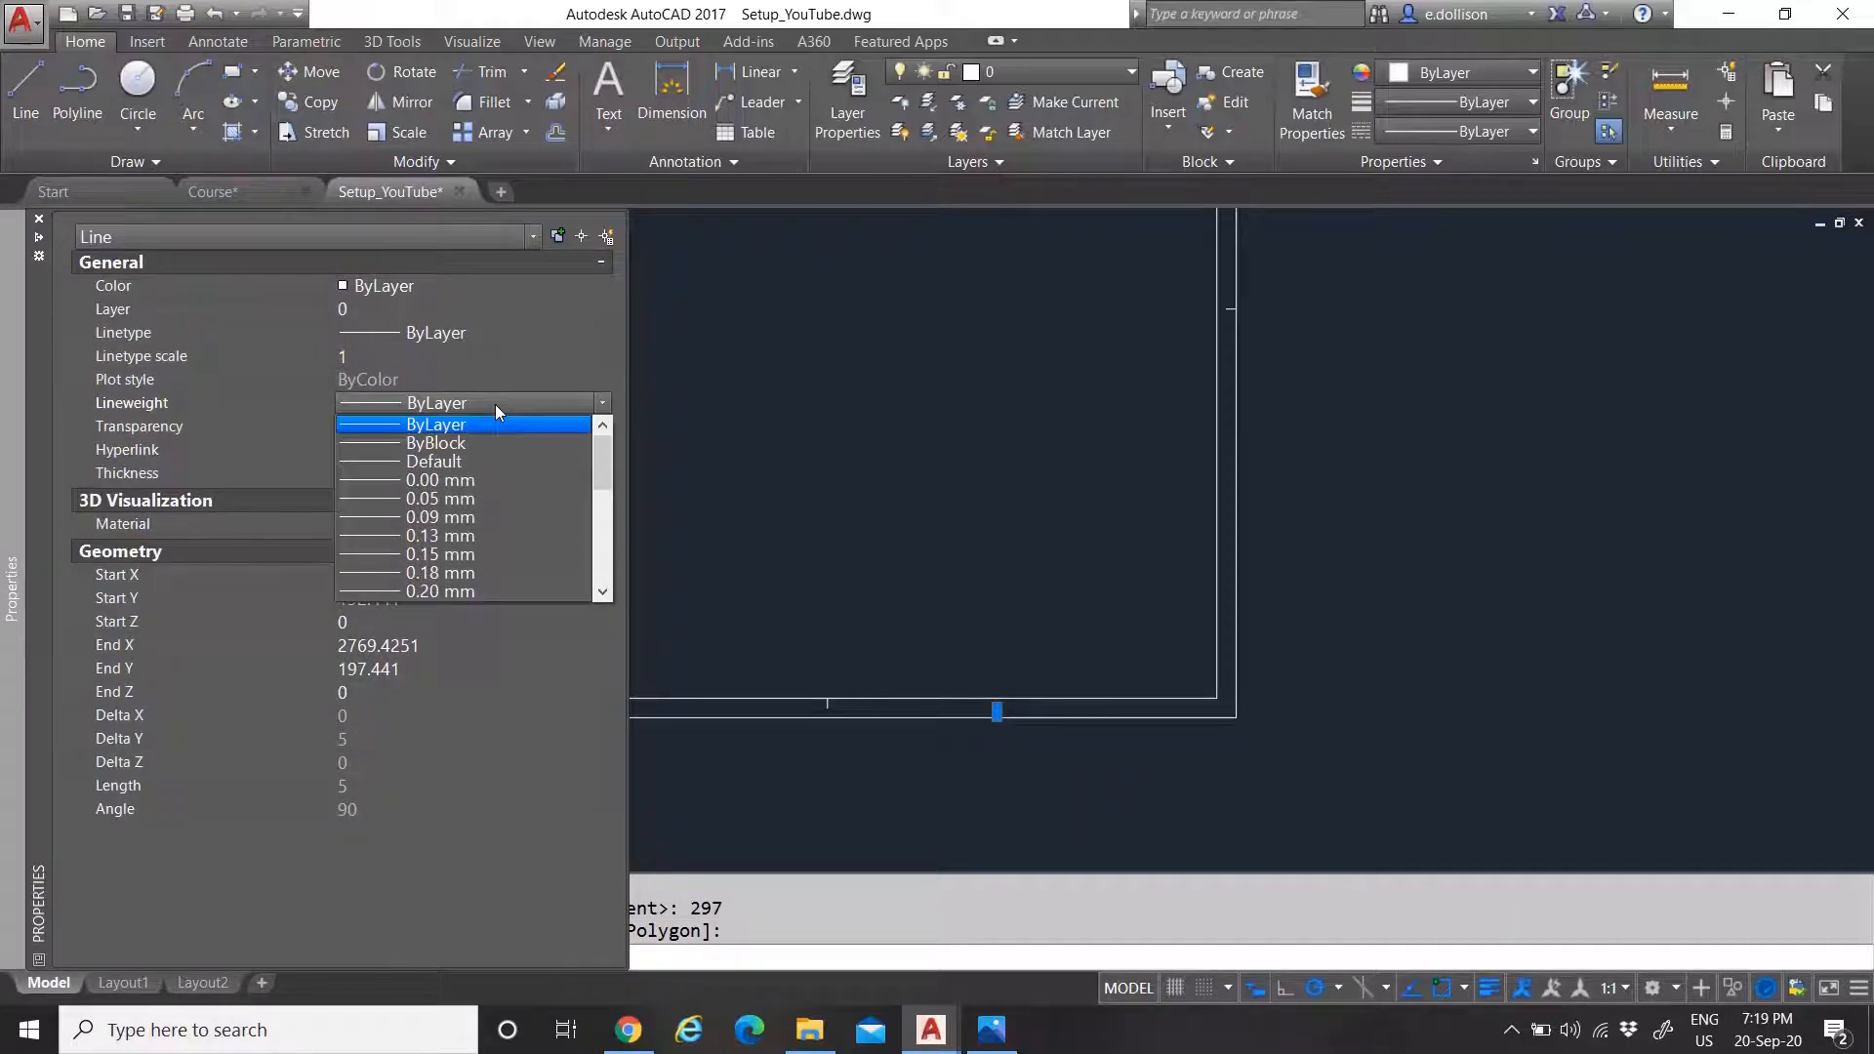
pyautogui.click(488, 484)
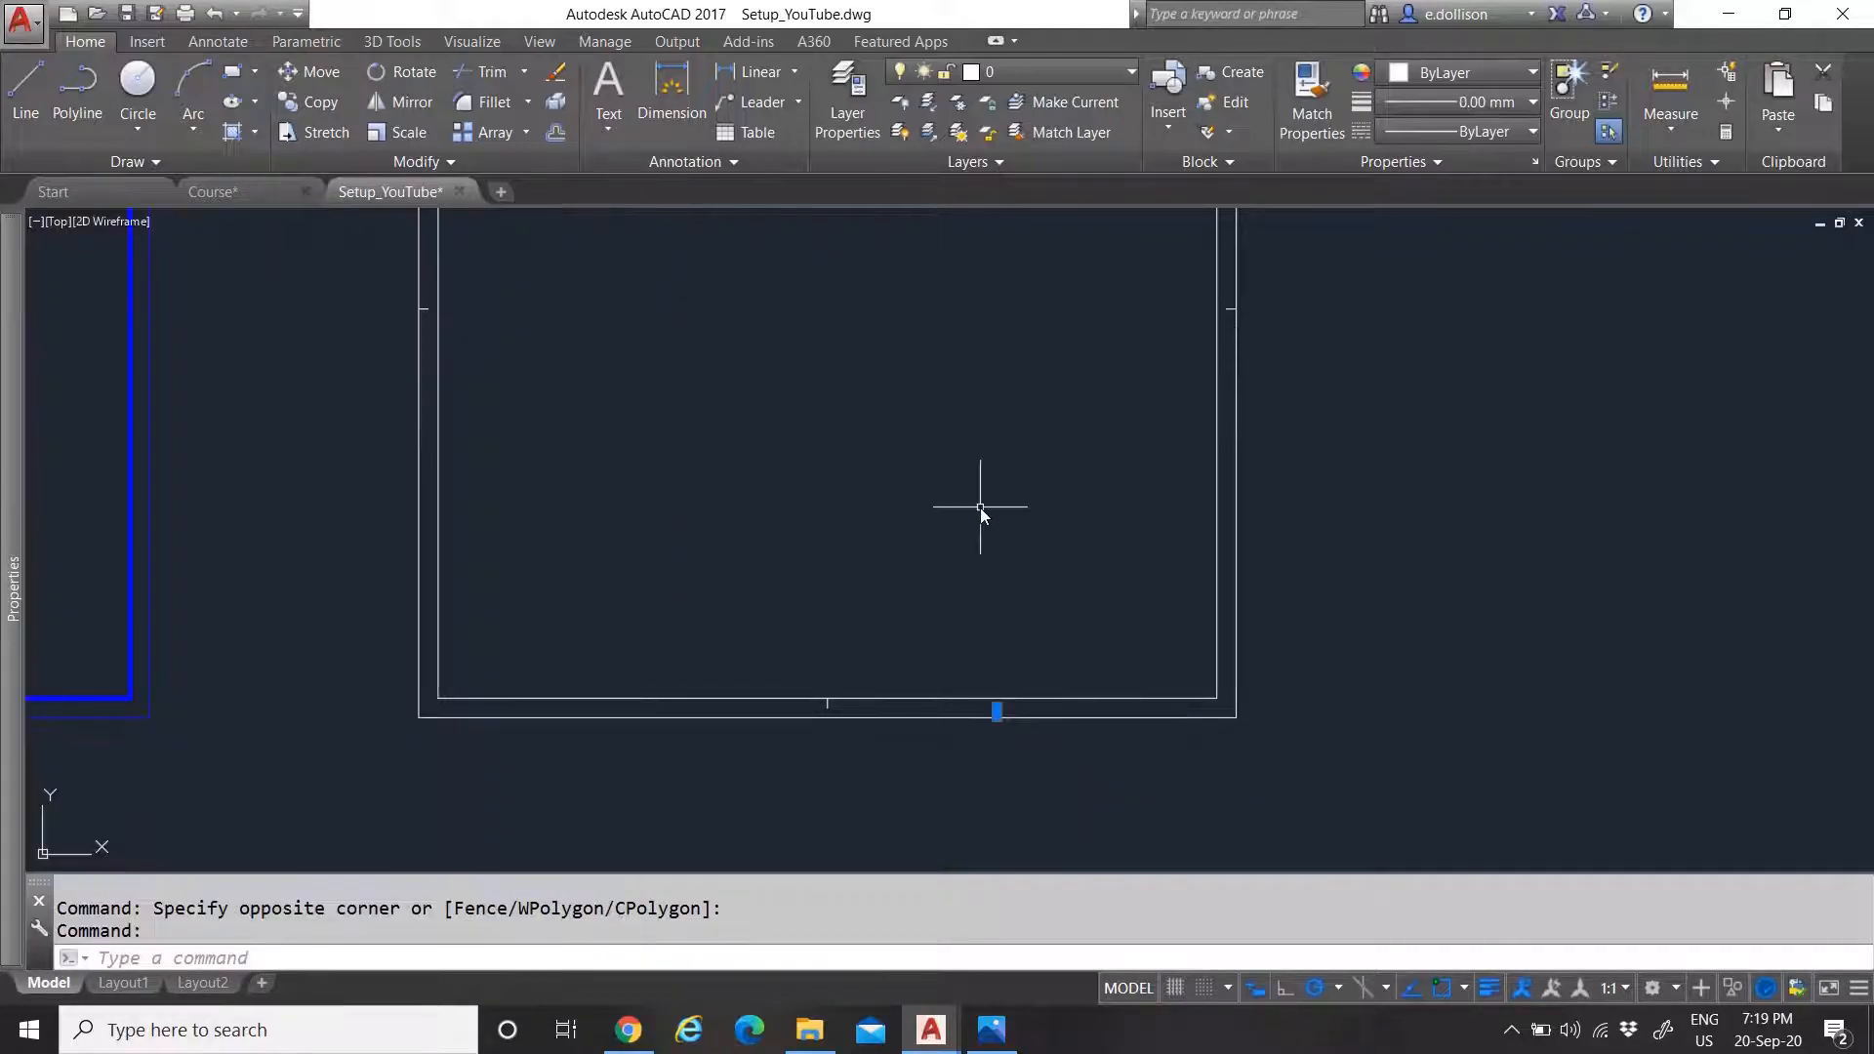
pyautogui.press('Escape')
# Copy the fold mark on the A2 outer frame's bottom edge straight up to its top edge, using the mark's upper end as base point
pyautogui.scroll(-4, 982, 518)
pyautogui.scroll(2, 954, 711)
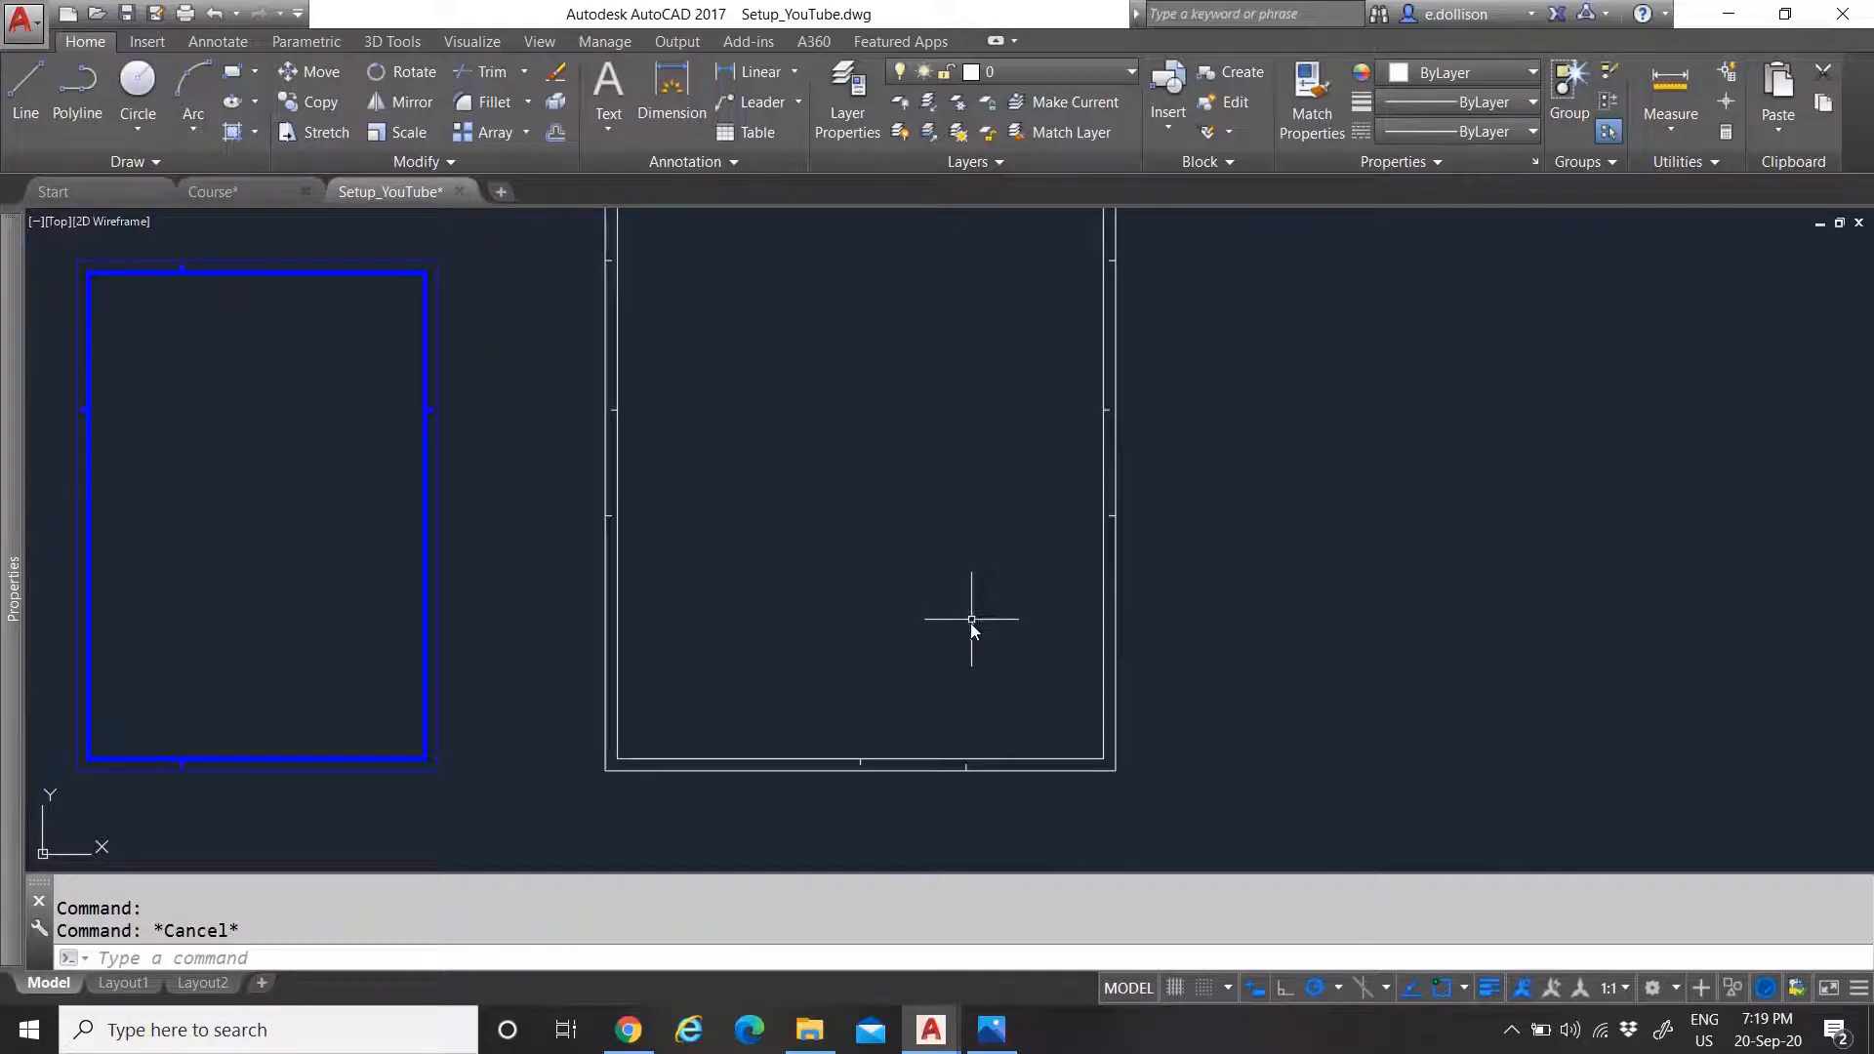
pyautogui.click(943, 649)
pyautogui.click(999, 812)
pyautogui.scroll(-2, 879, 574)
pyautogui.scroll(-3, 878, 570)
pyautogui.scroll(3, 906, 453)
pyautogui.scroll(-3, 816, 473)
pyautogui.scroll(3, 833, 531)
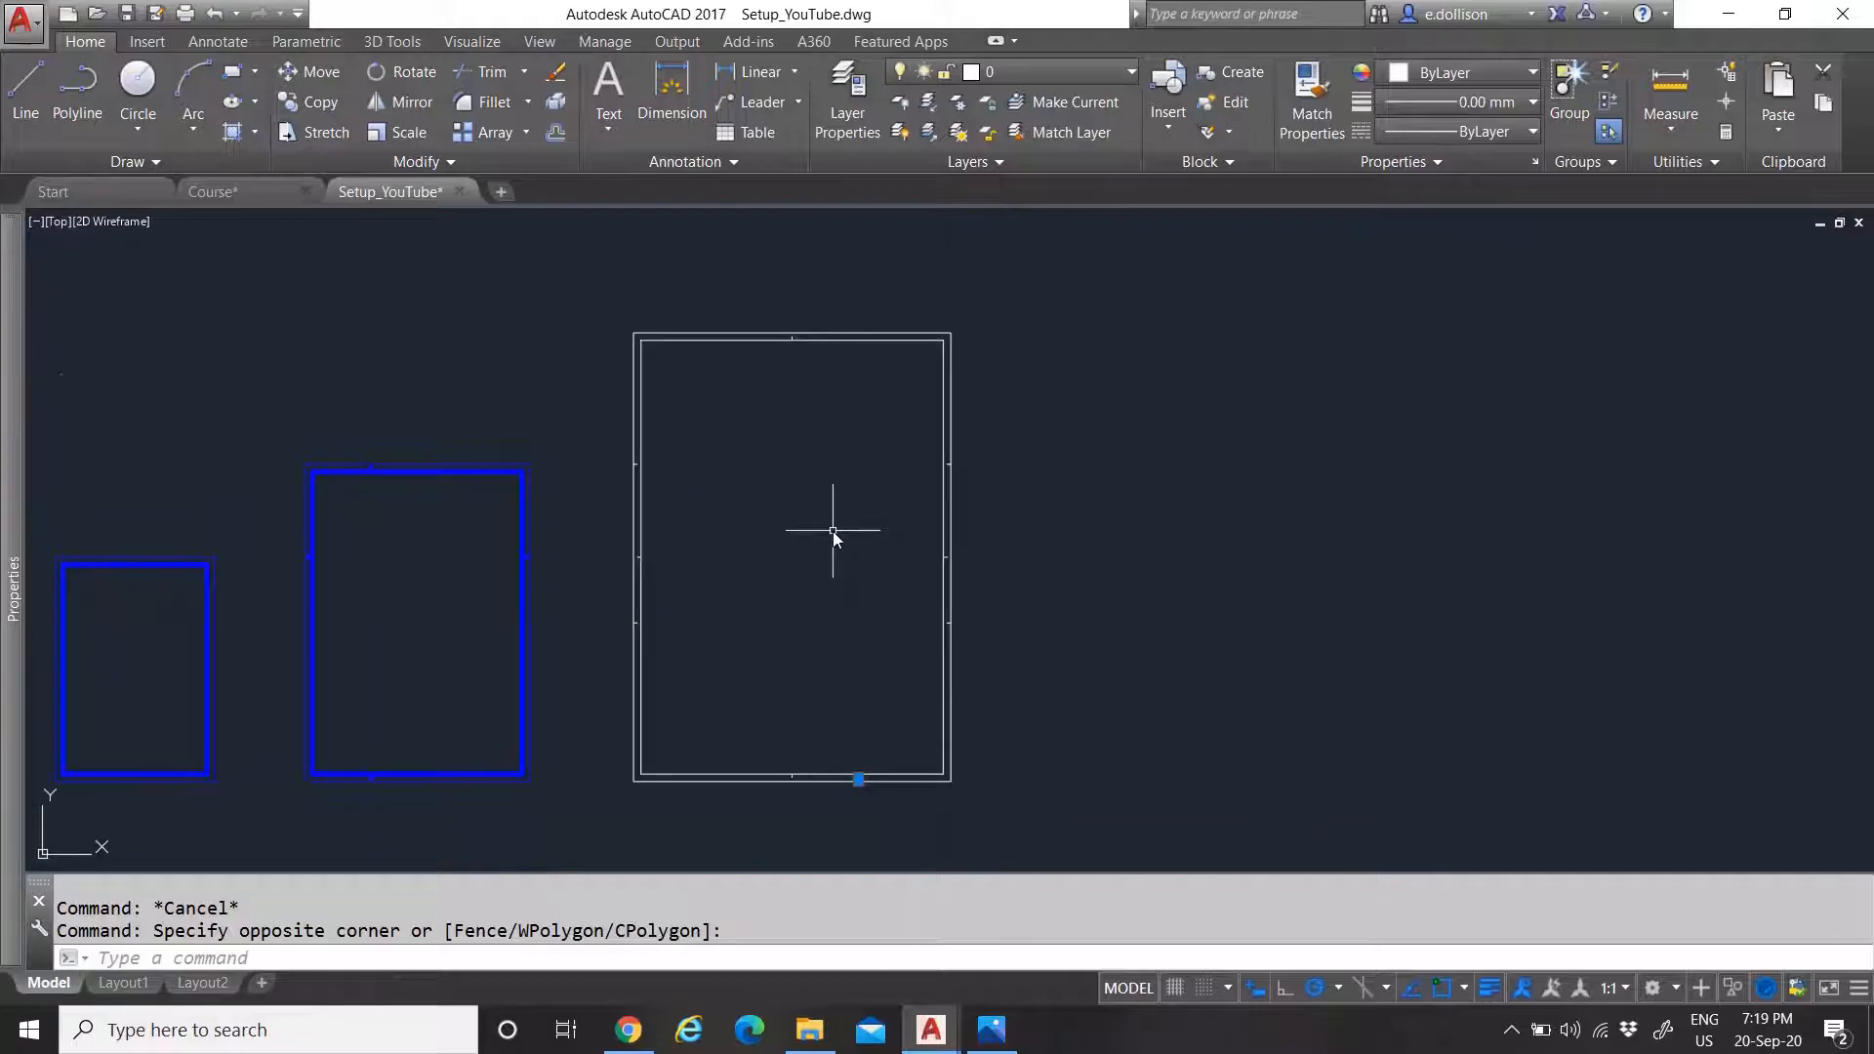
pyautogui.scroll(5, 858, 765)
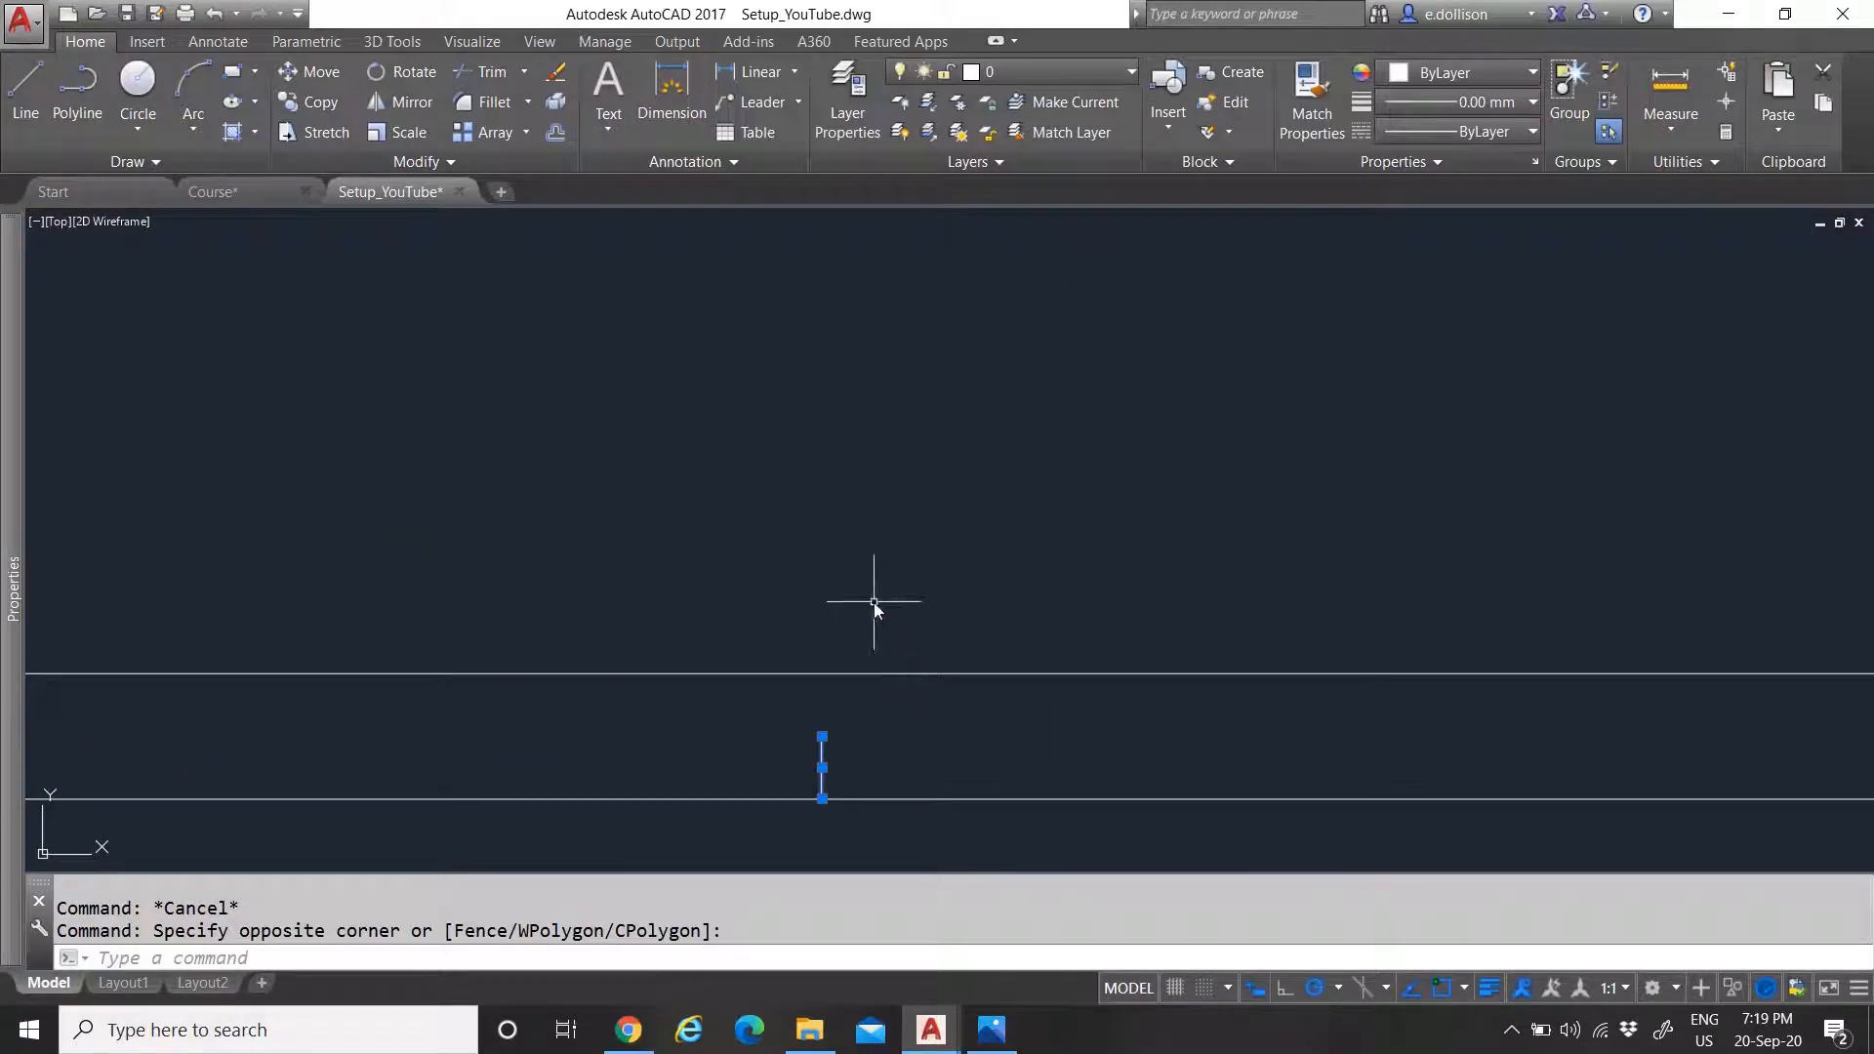
pyautogui.write('o')
pyautogui.press('Return')
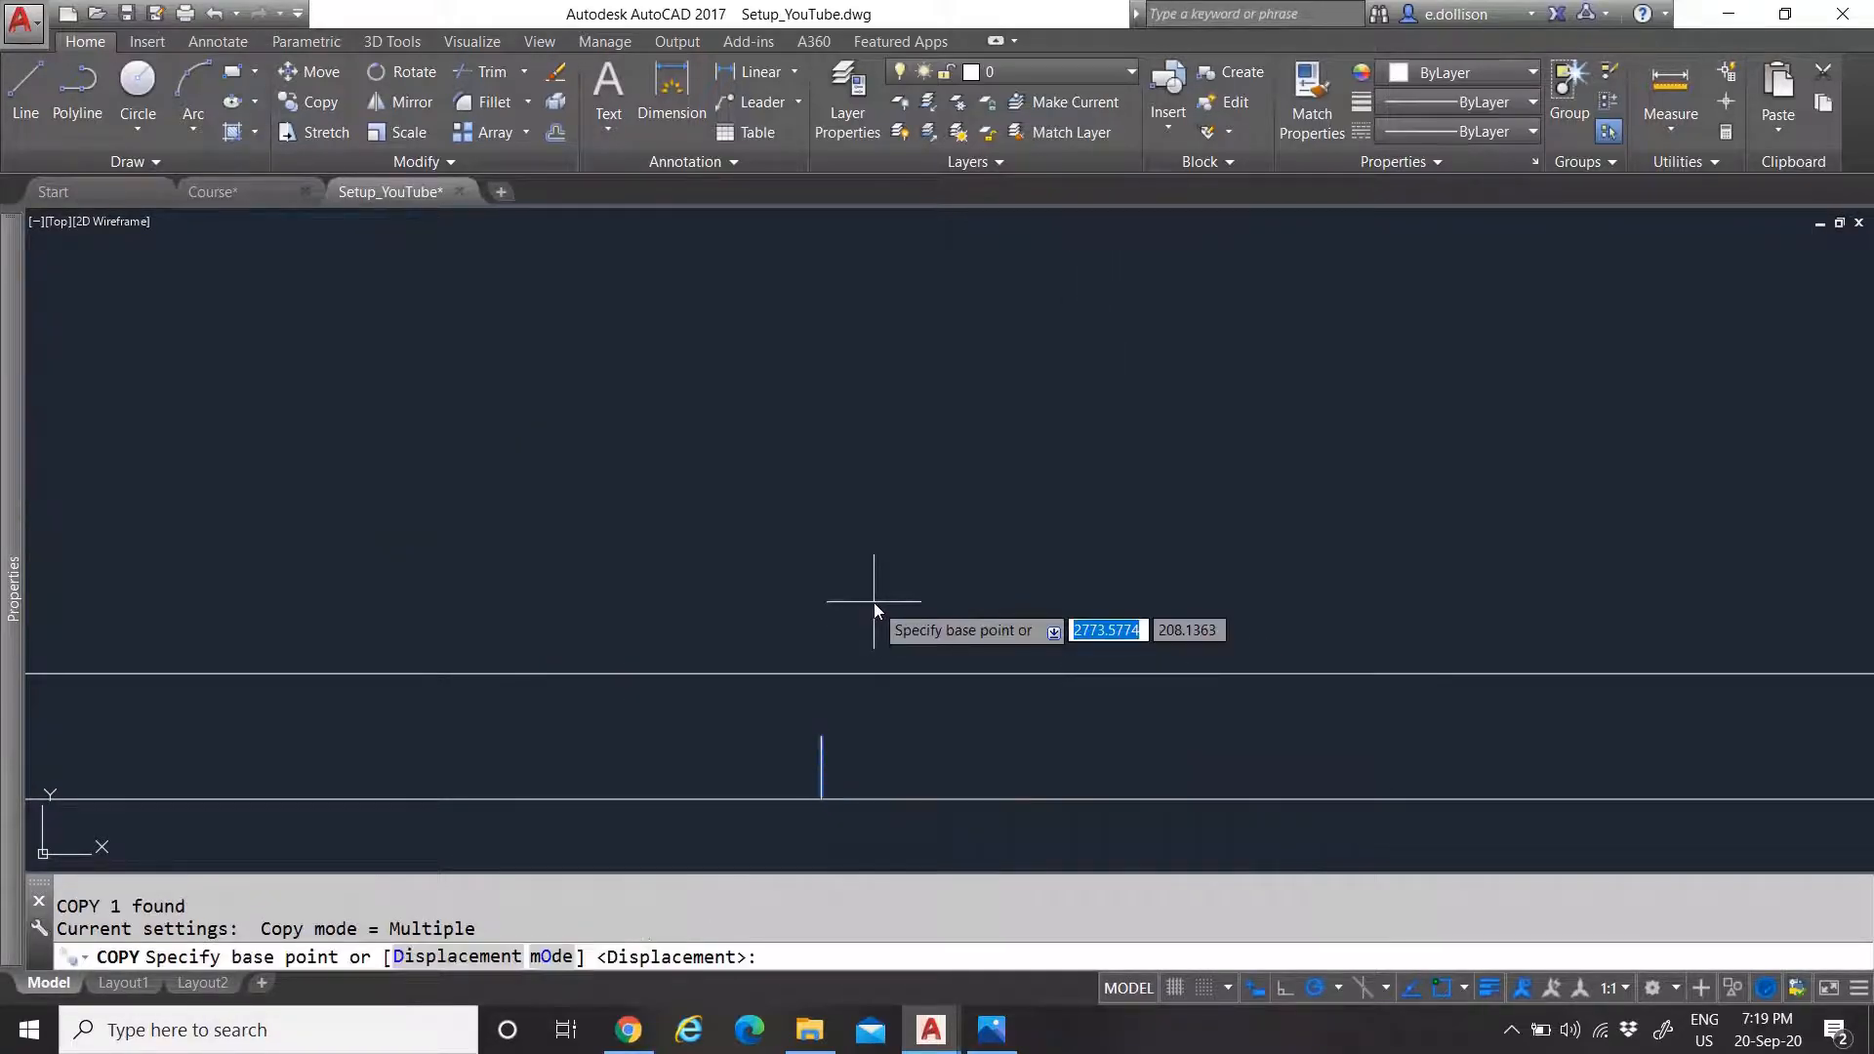
pyautogui.click(822, 736)
pyautogui.scroll(-5, 859, 673)
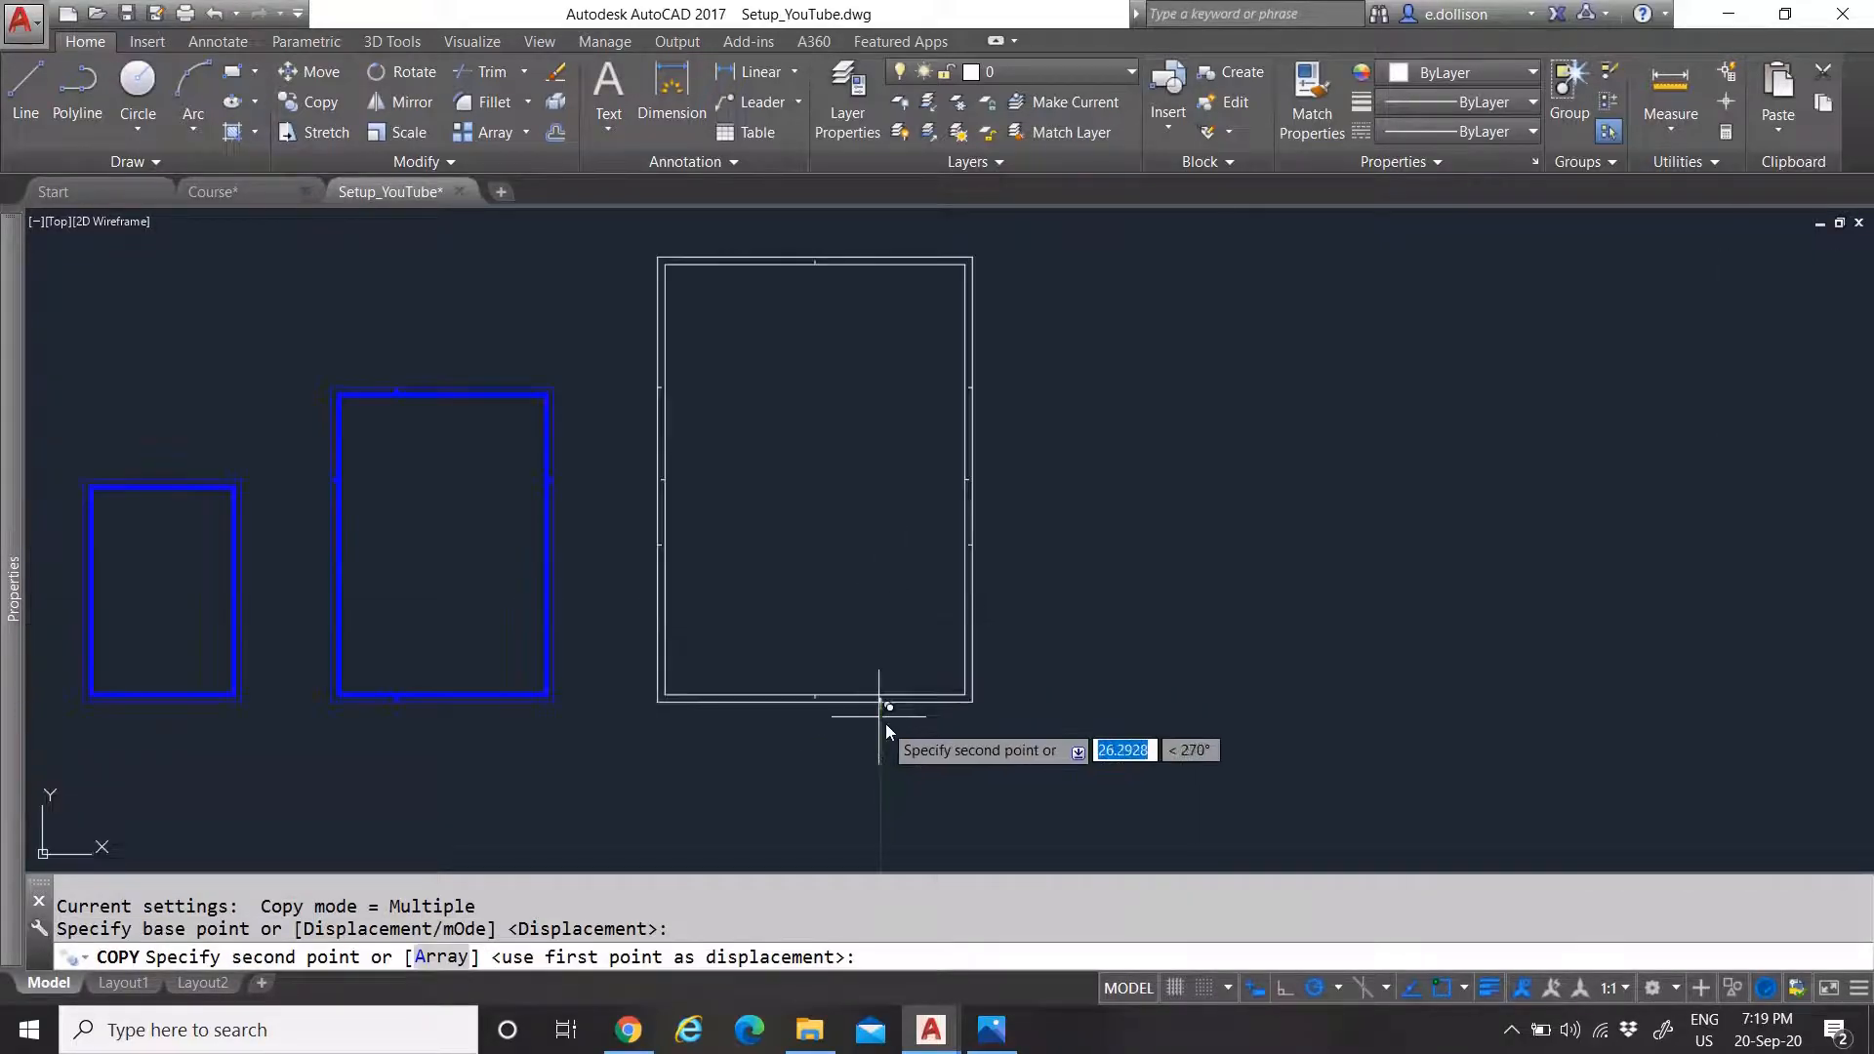
pyautogui.scroll(6, 894, 688)
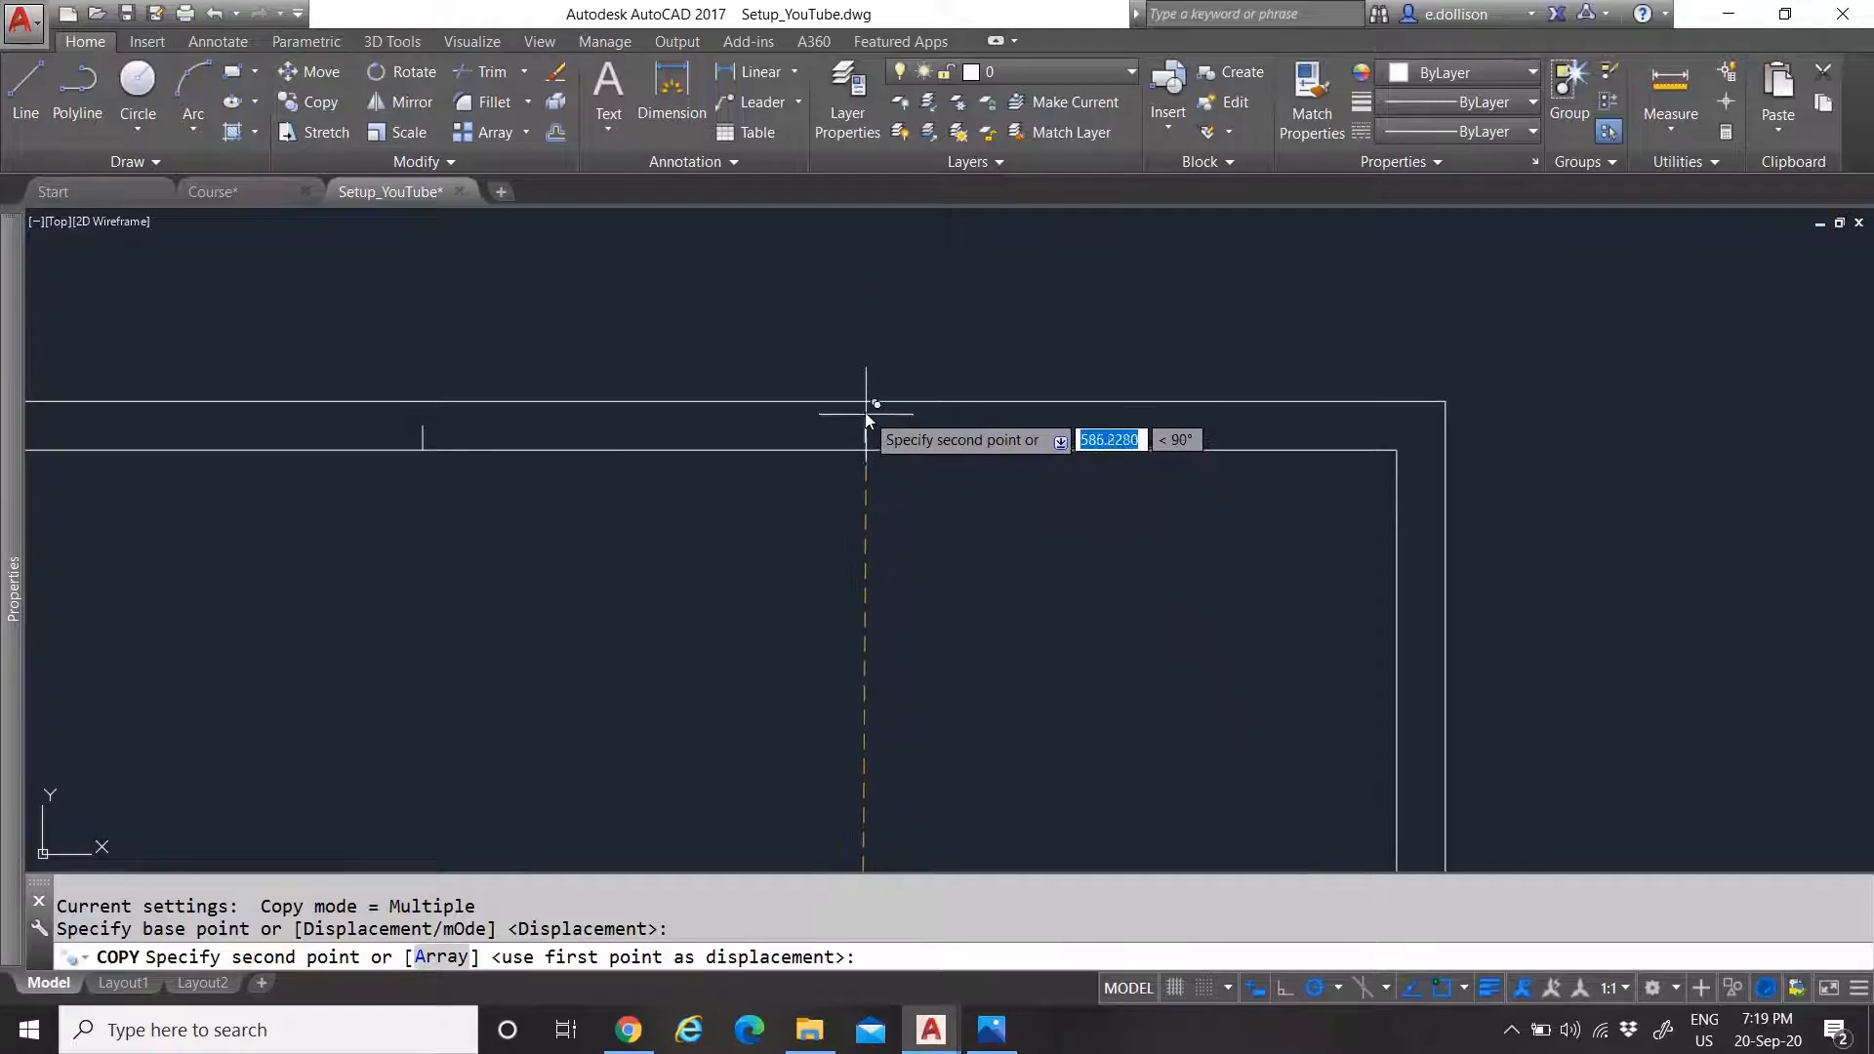
# Copy the short vertical tick mark straight up onto the top edge of the outer A2 border rectangle
pyautogui.scroll(1, 837, 393)
pyautogui.scroll(1, 892, 465)
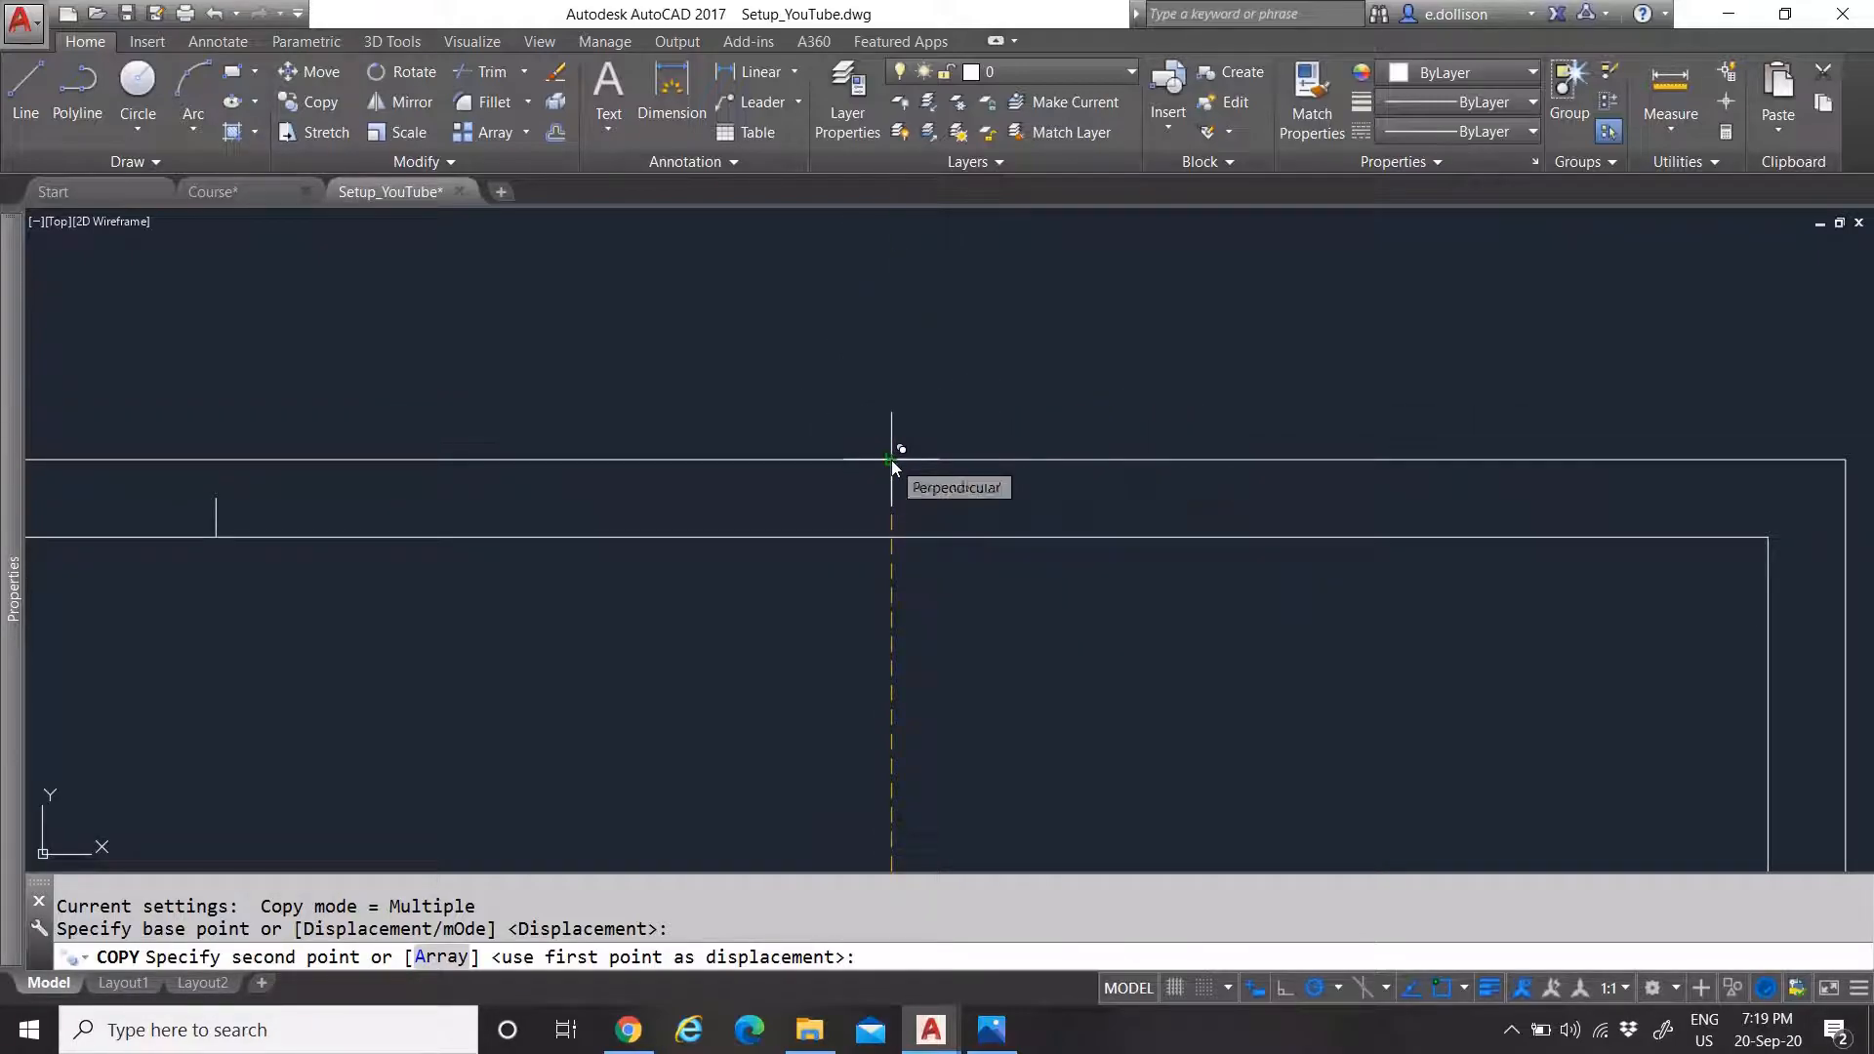
pyautogui.click(891, 460)
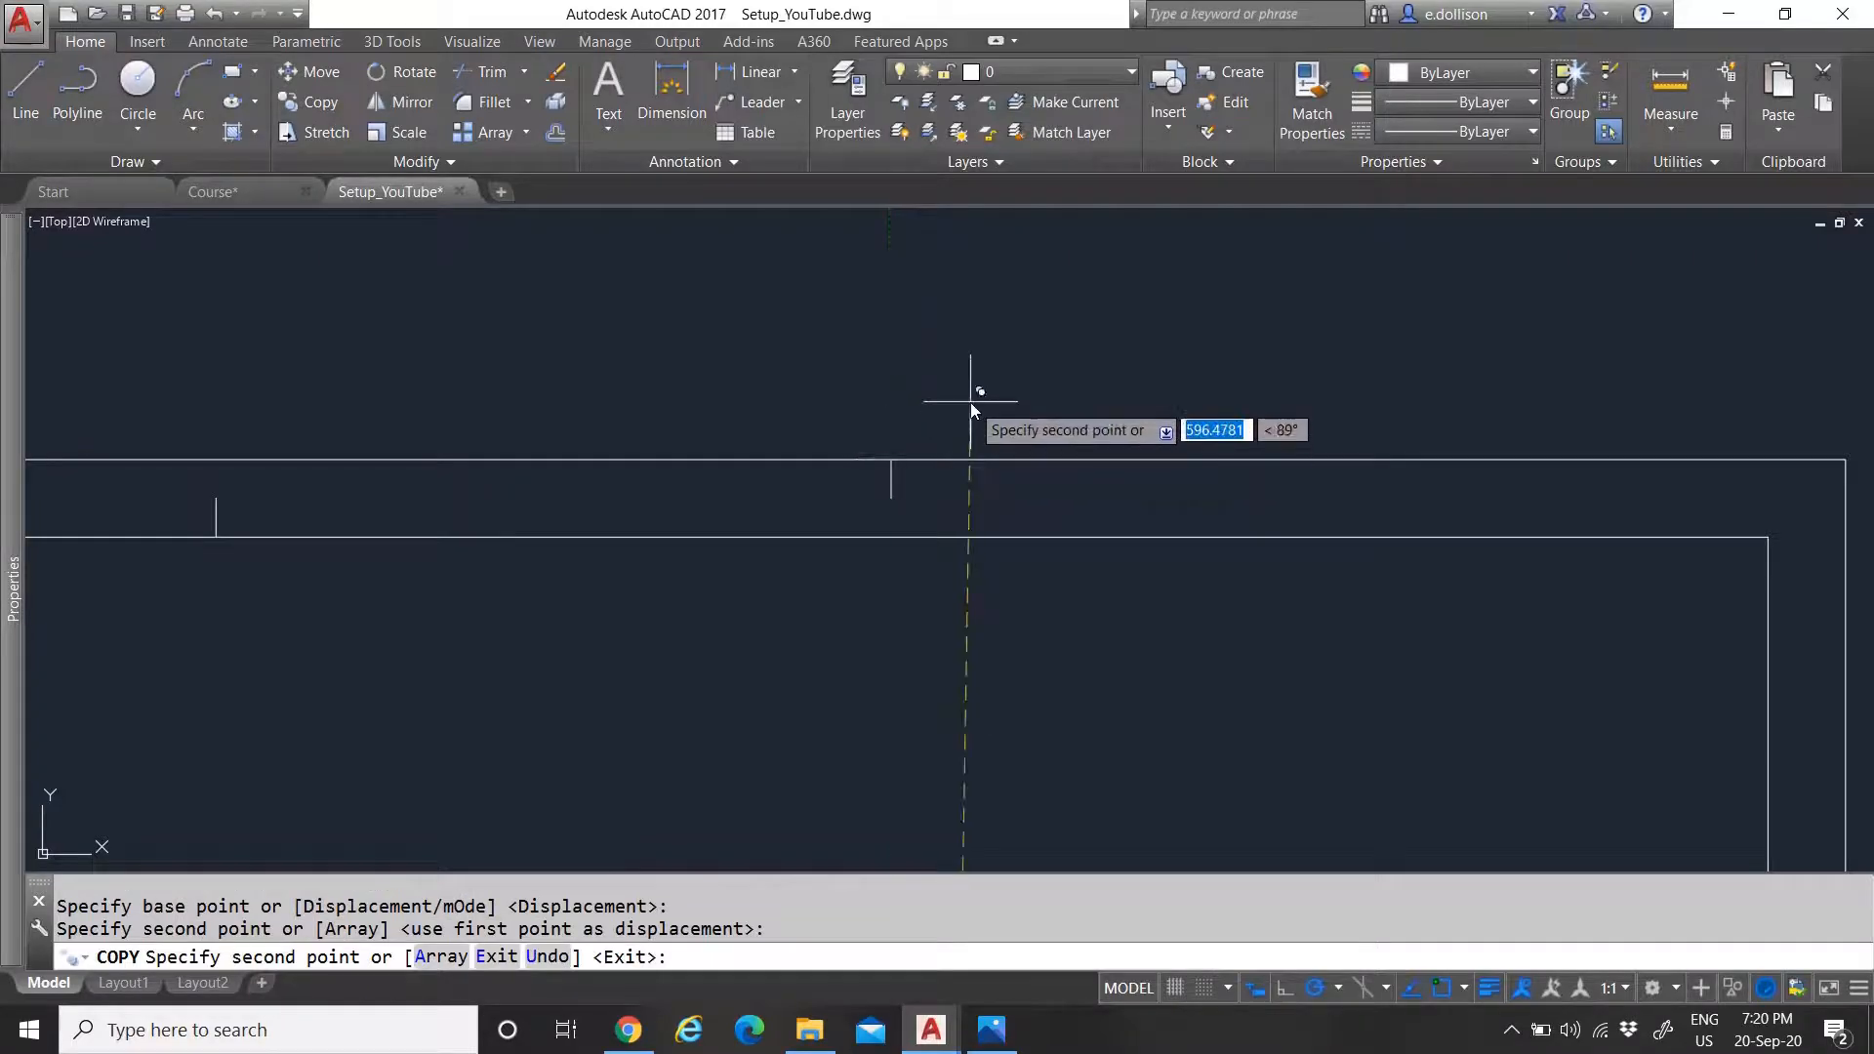
pyautogui.press('Escape')
# Create a block named Border_A2 from the whole unblocked white border, with its base point at the outer rectangle's lower-right corner
pyautogui.scroll(-5, 922, 361)
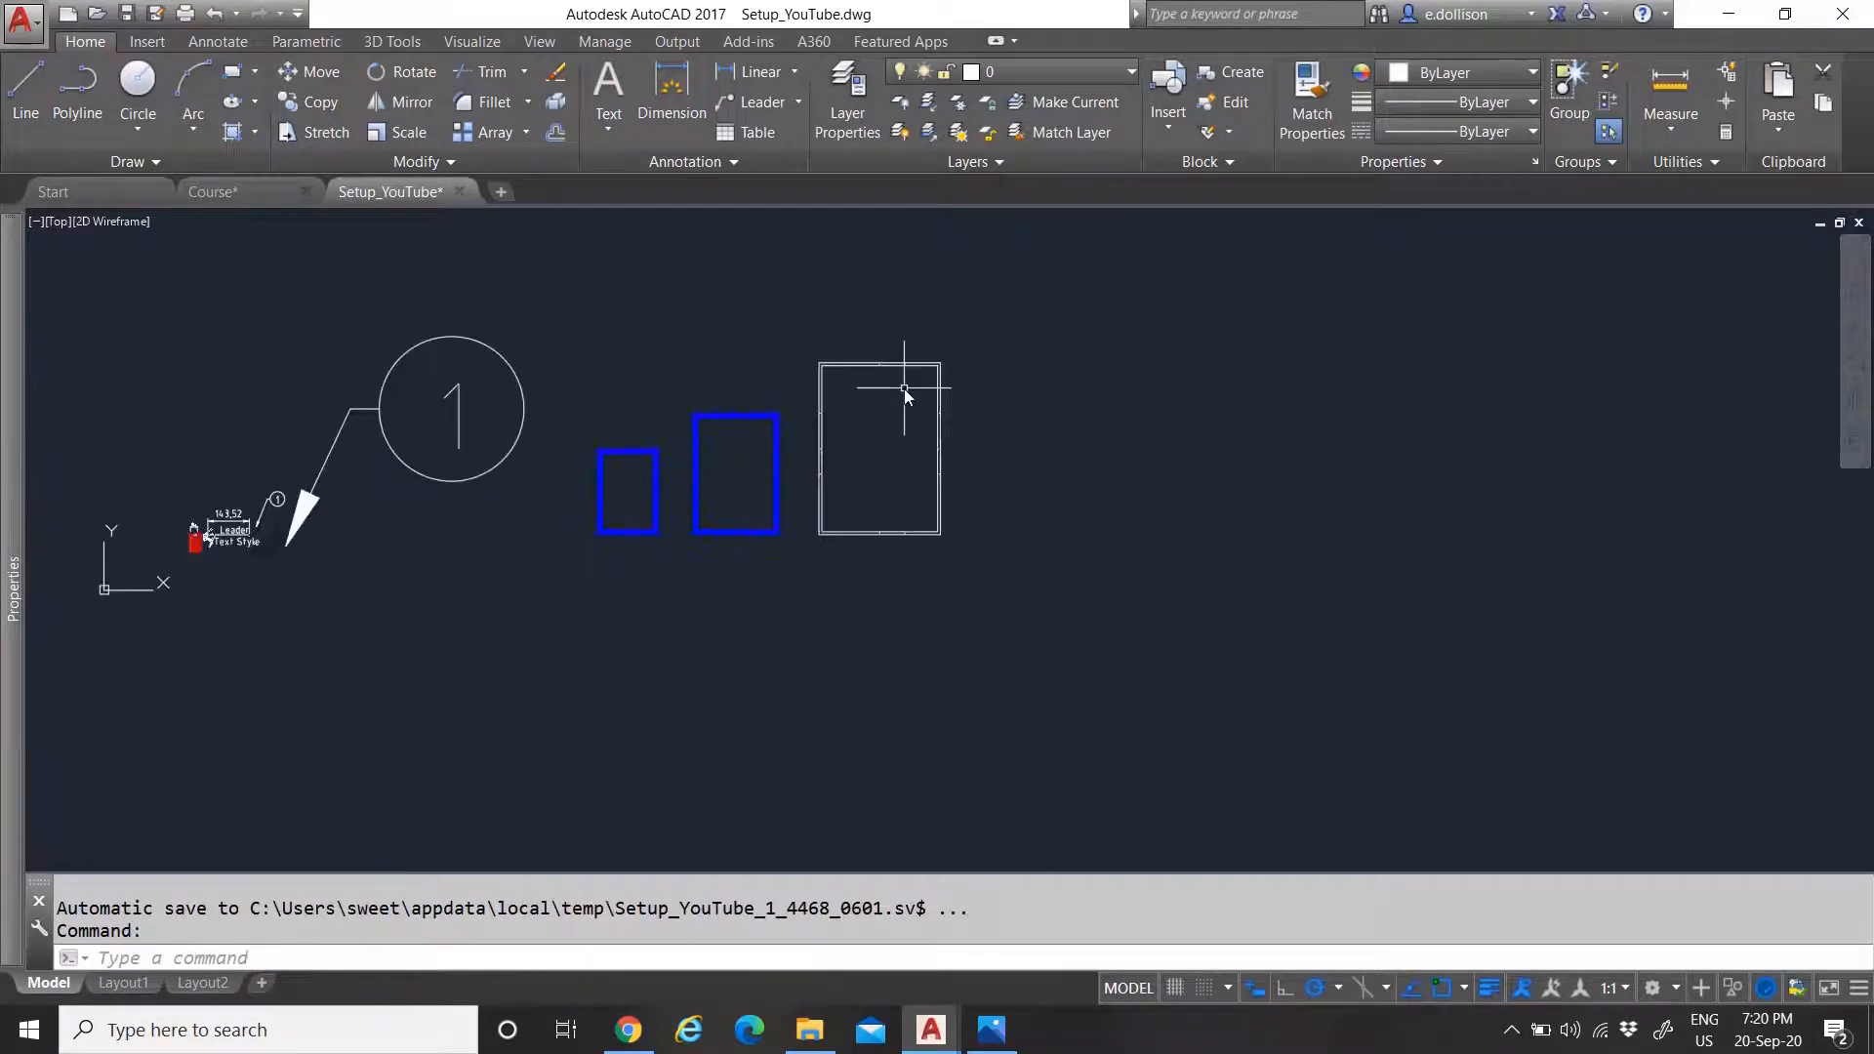
pyautogui.scroll(3, 911, 390)
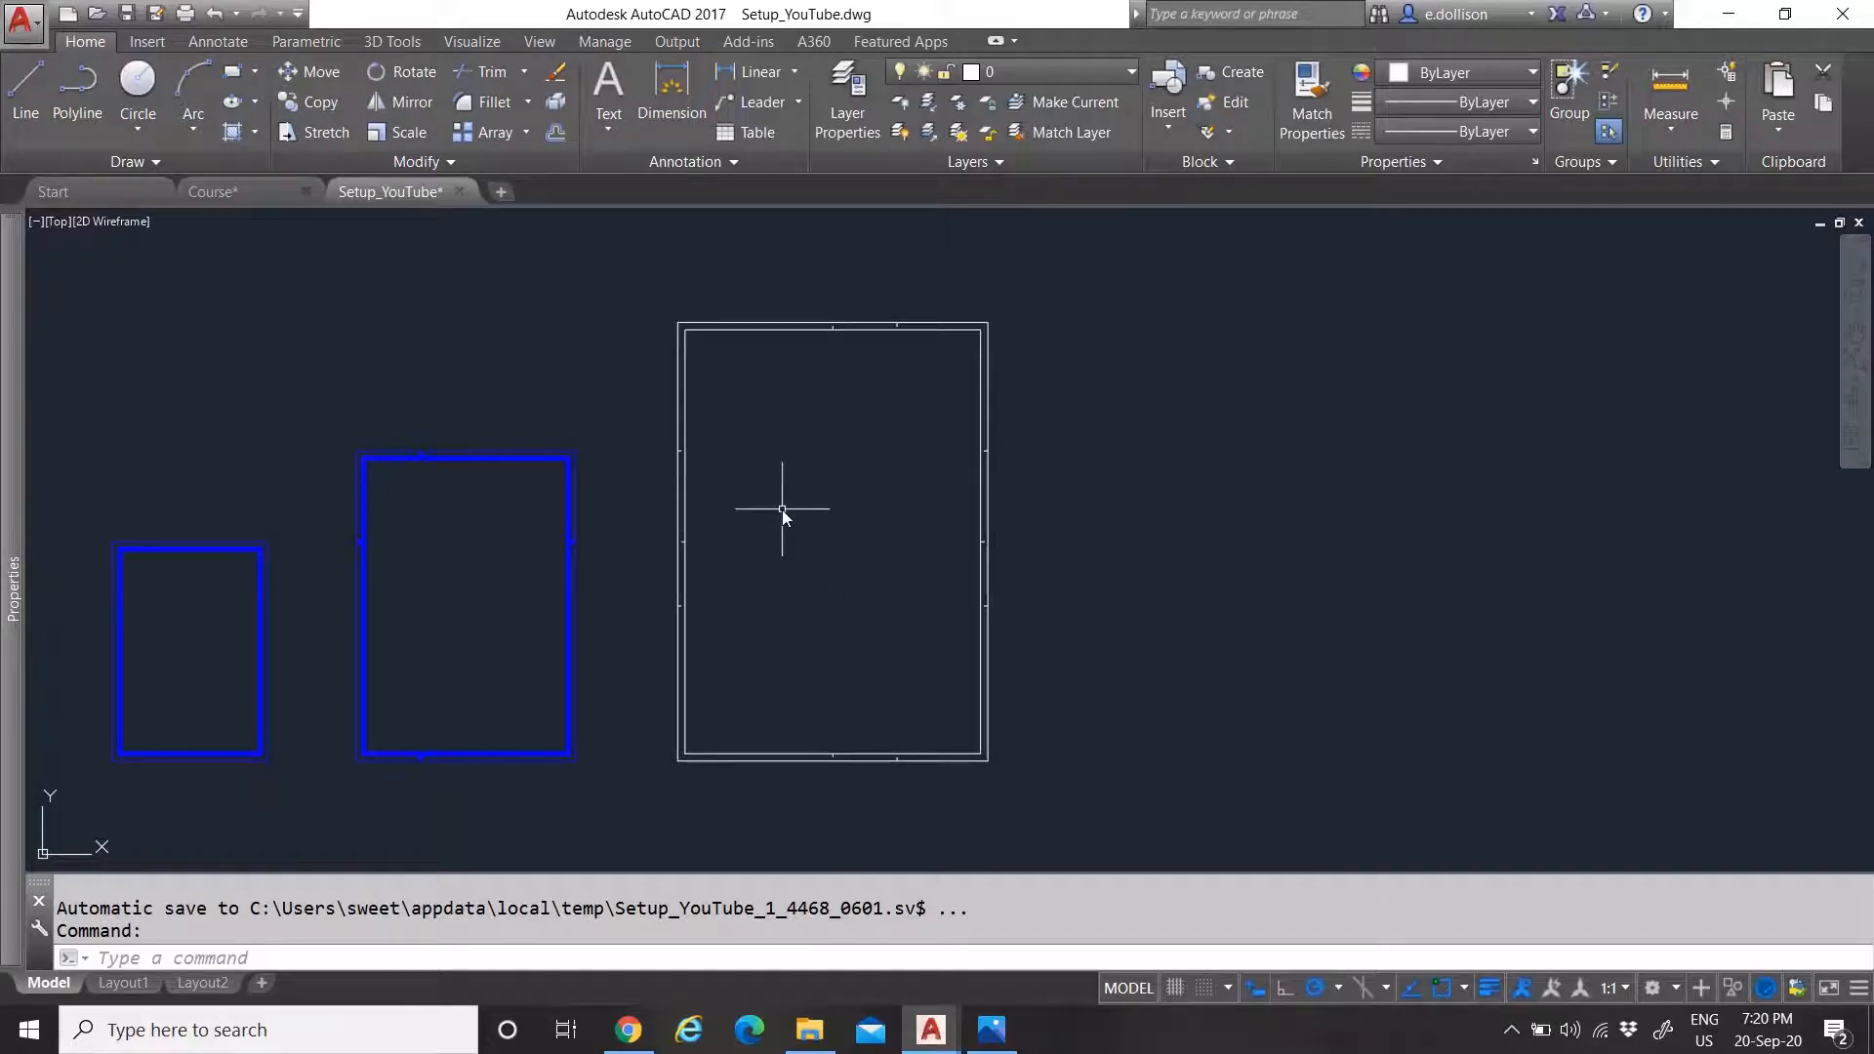
pyautogui.scroll(4, 748, 544)
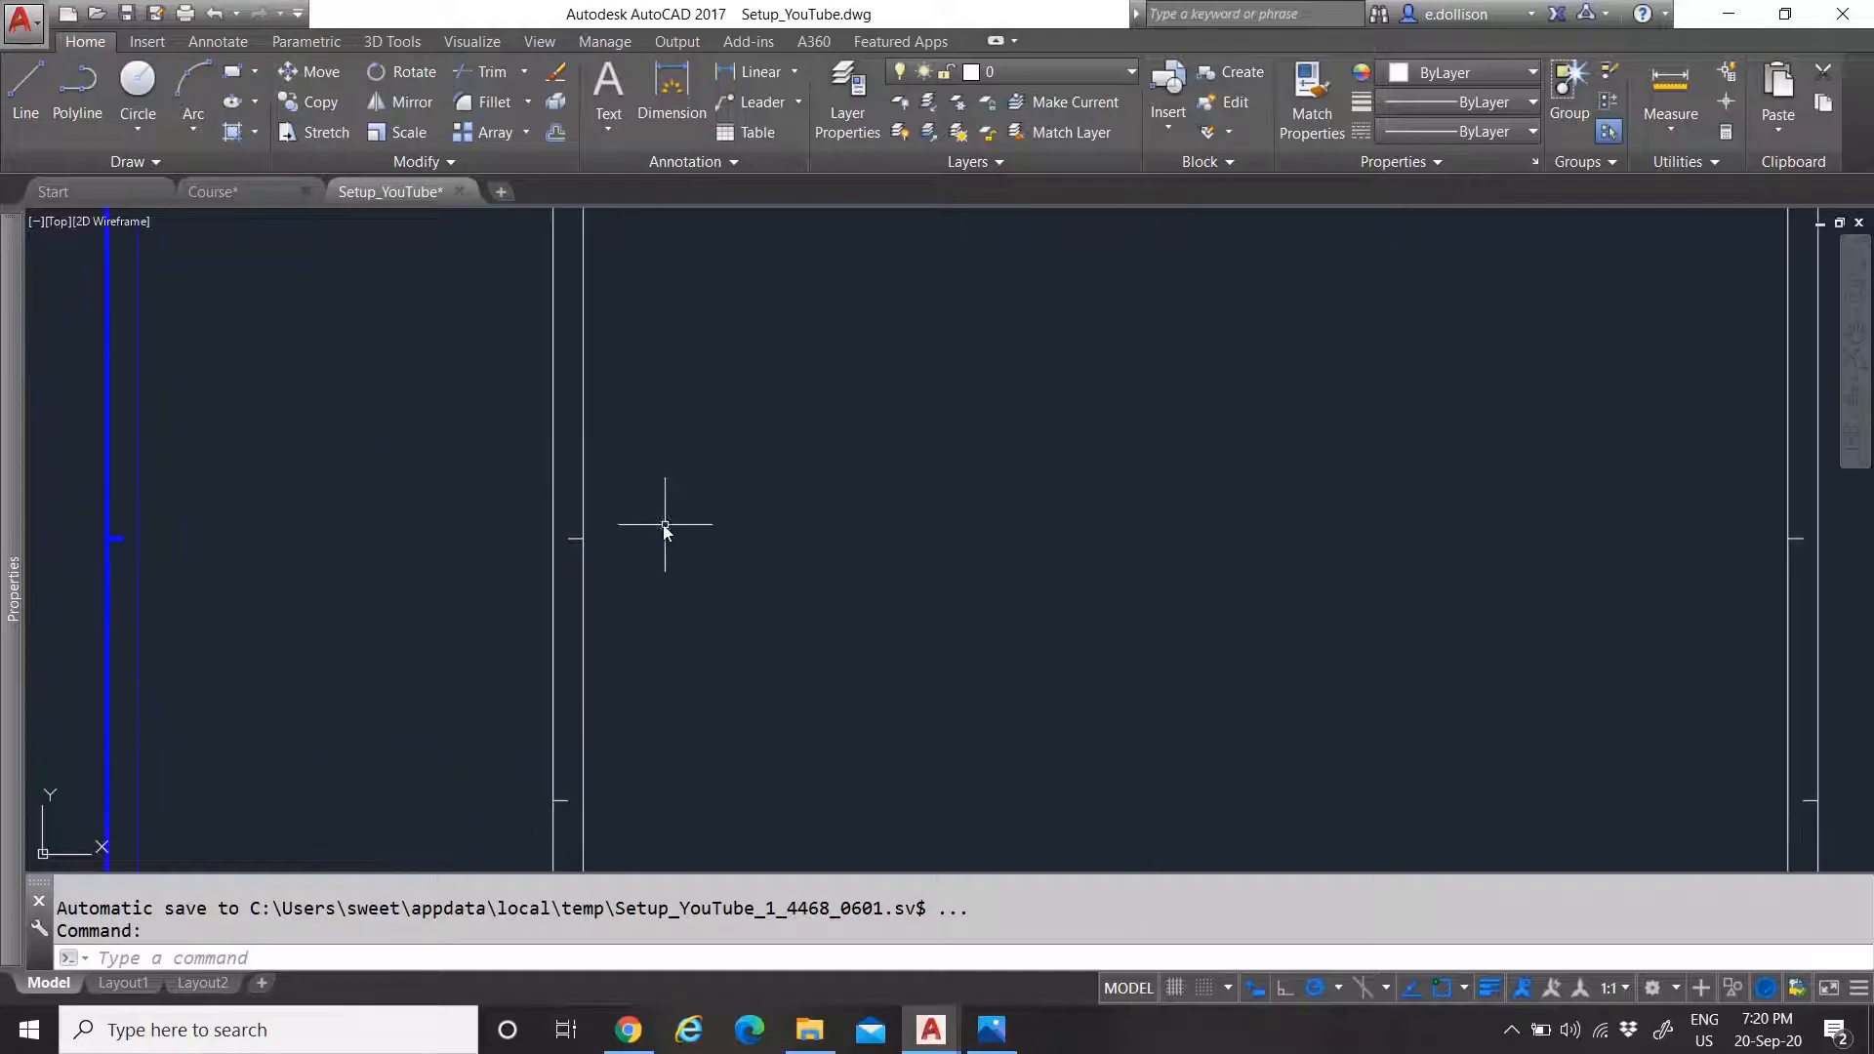
pyautogui.scroll(-4, 661, 523)
pyautogui.click(992, 784)
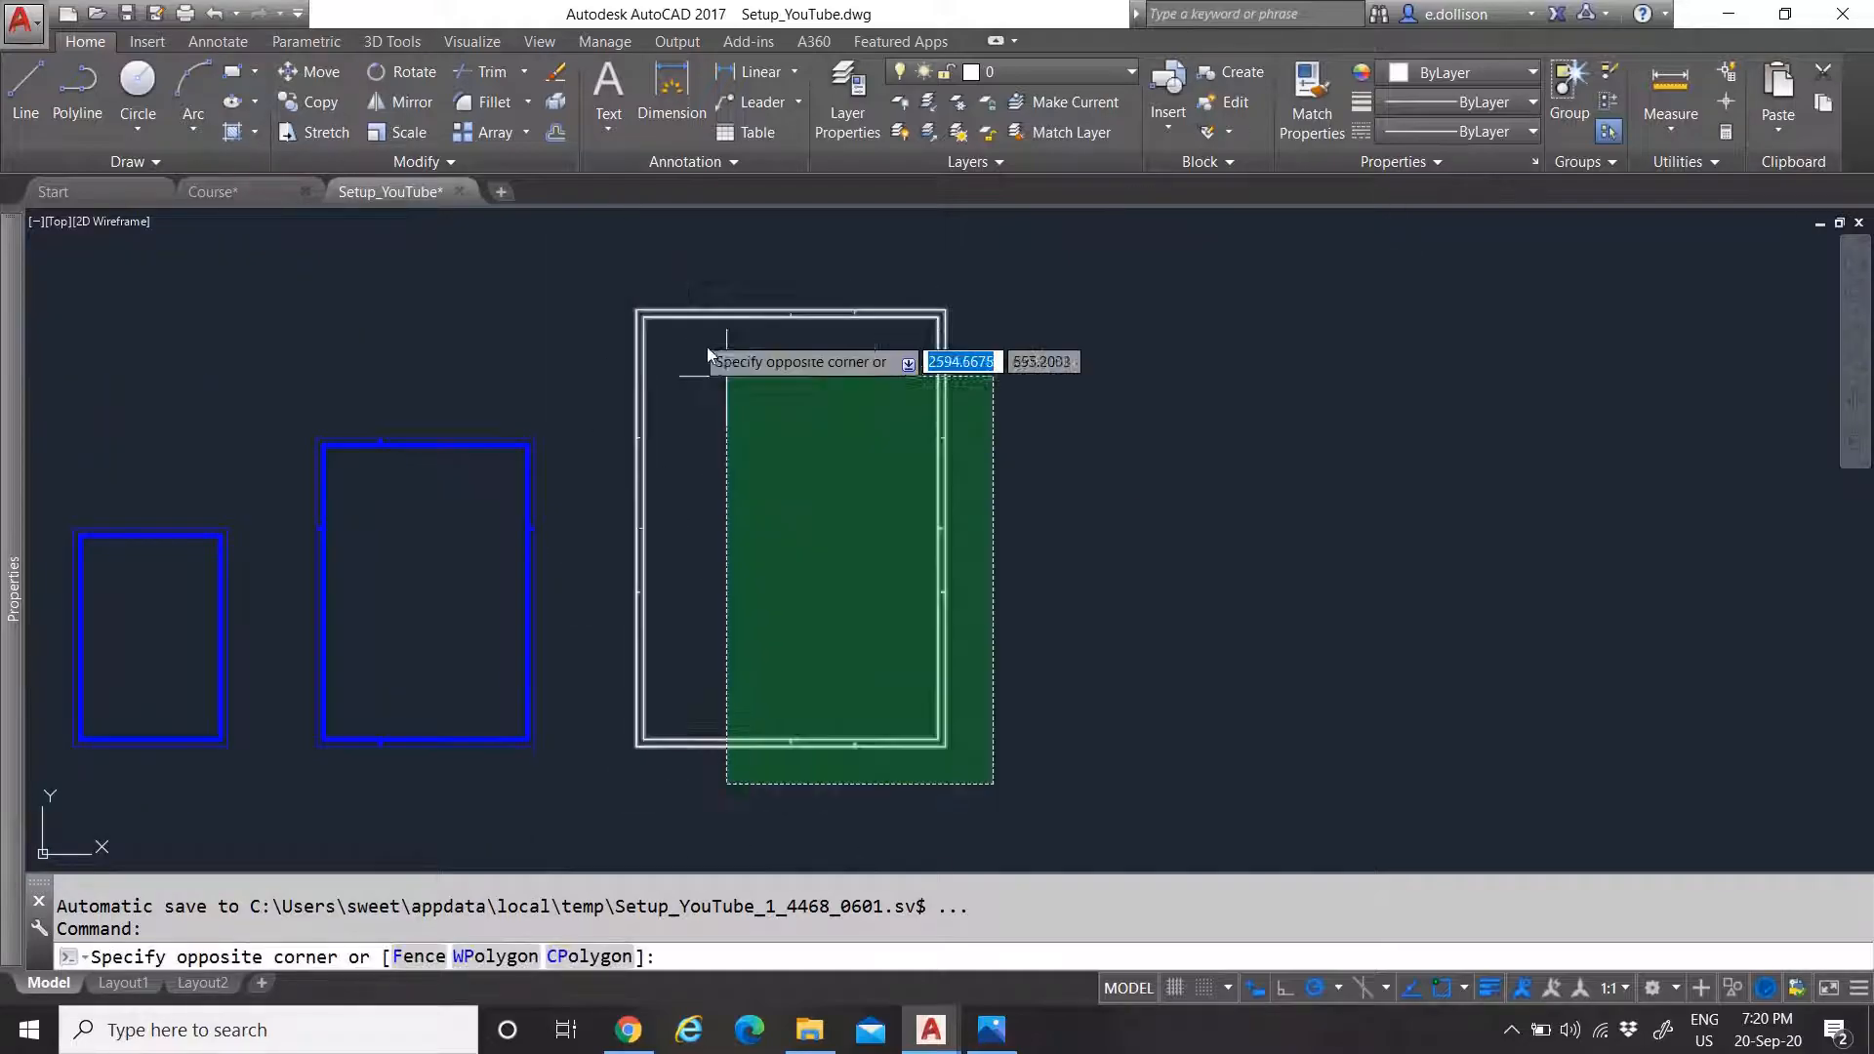
pyautogui.click(591, 265)
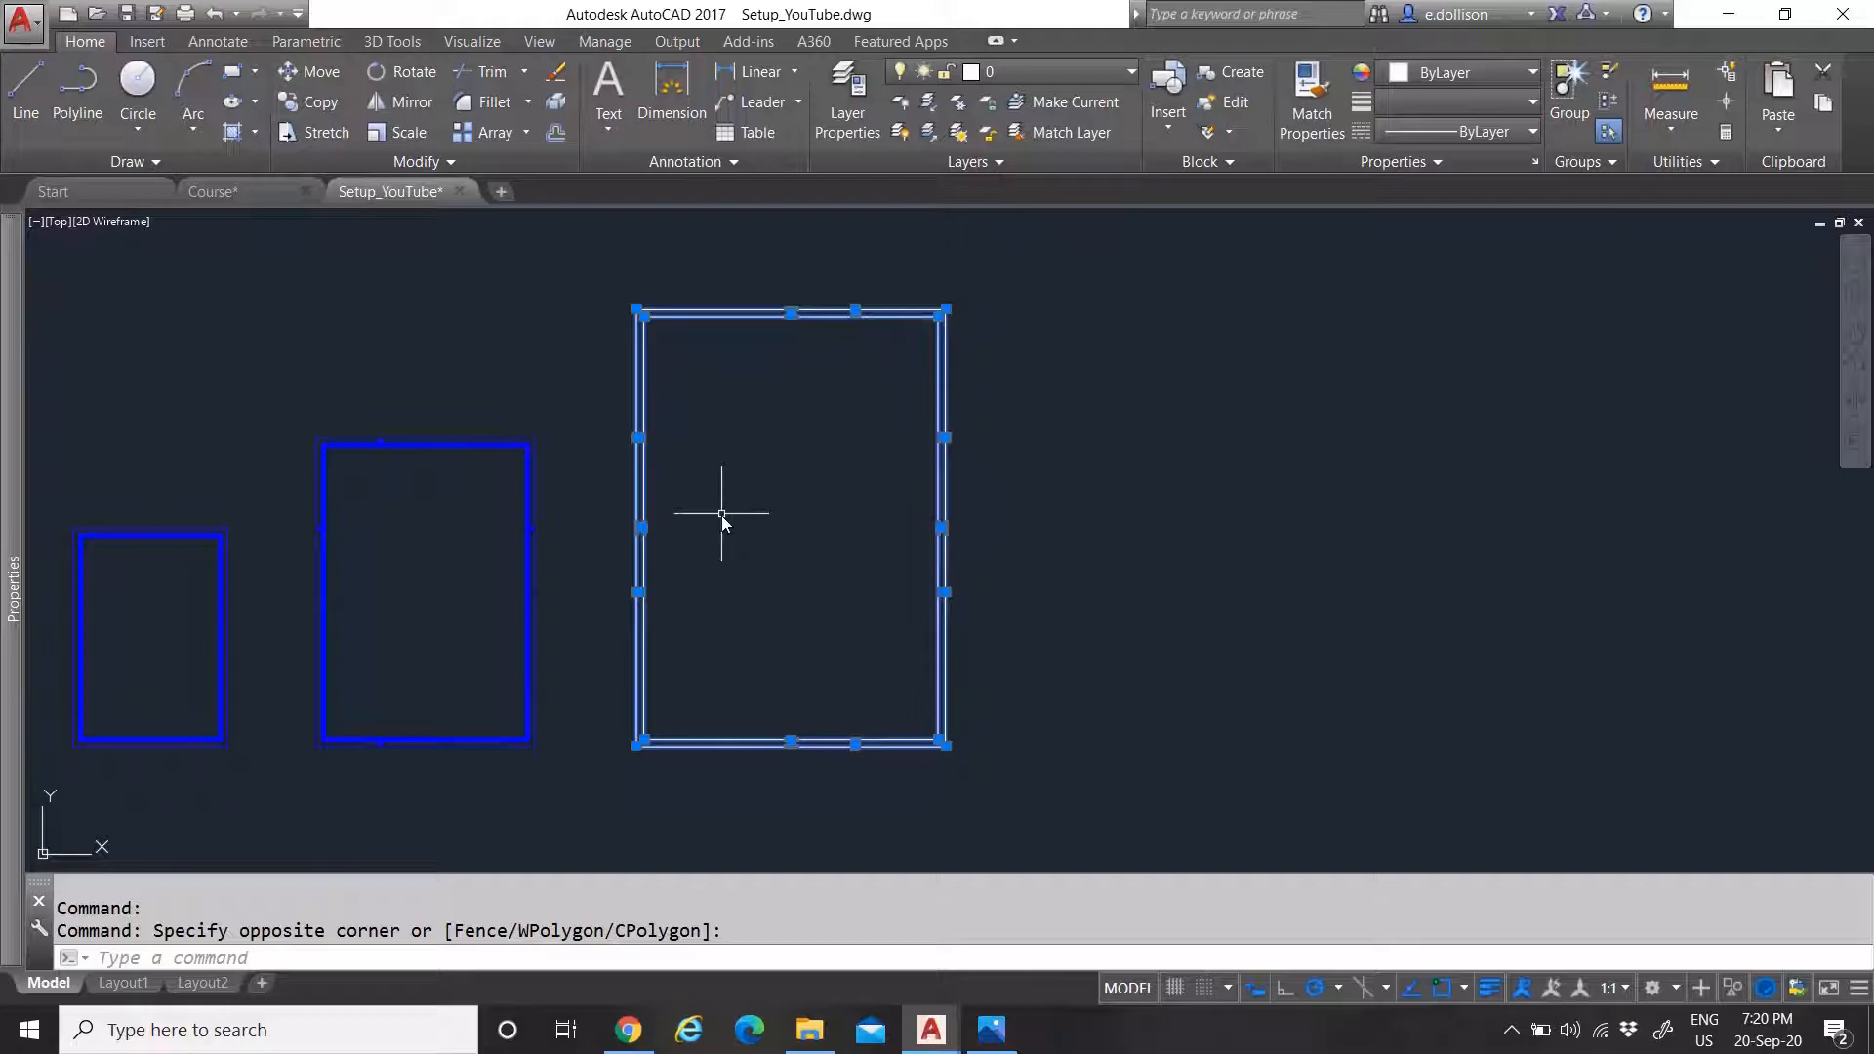
pyautogui.write('BLOCK')
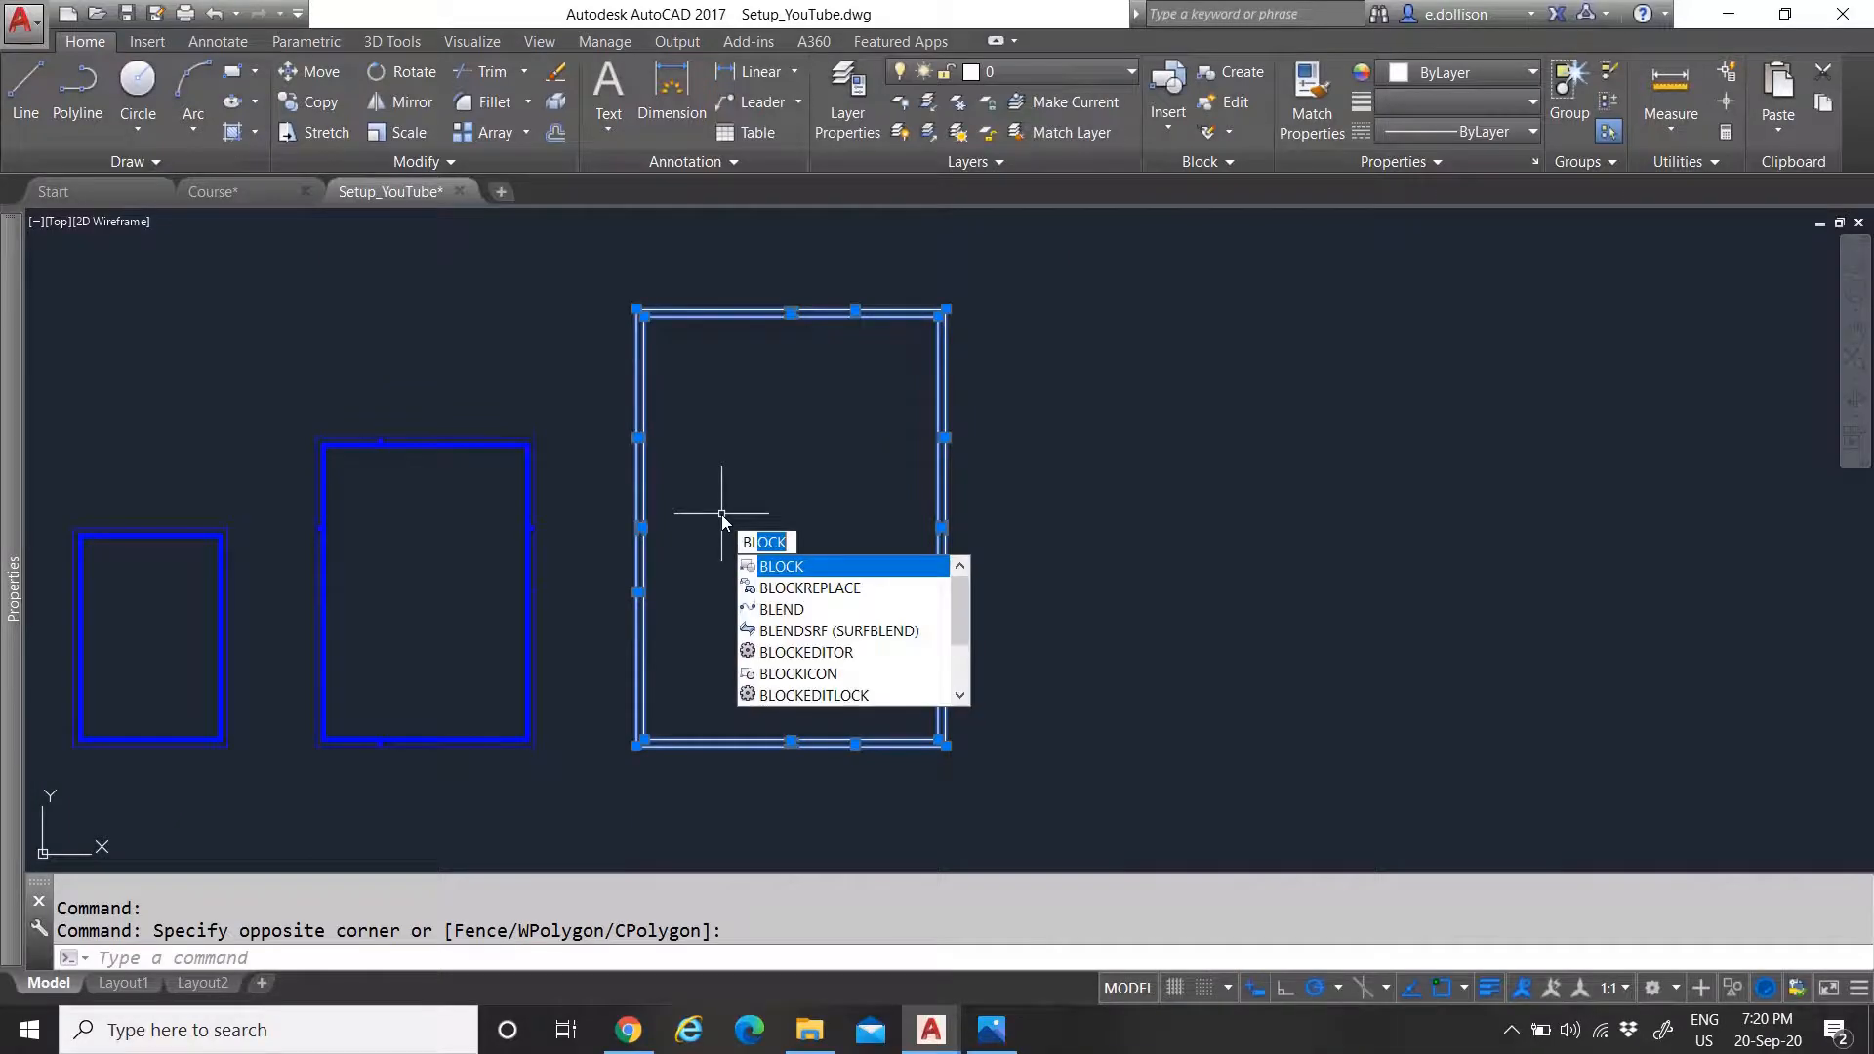
pyautogui.click(794, 570)
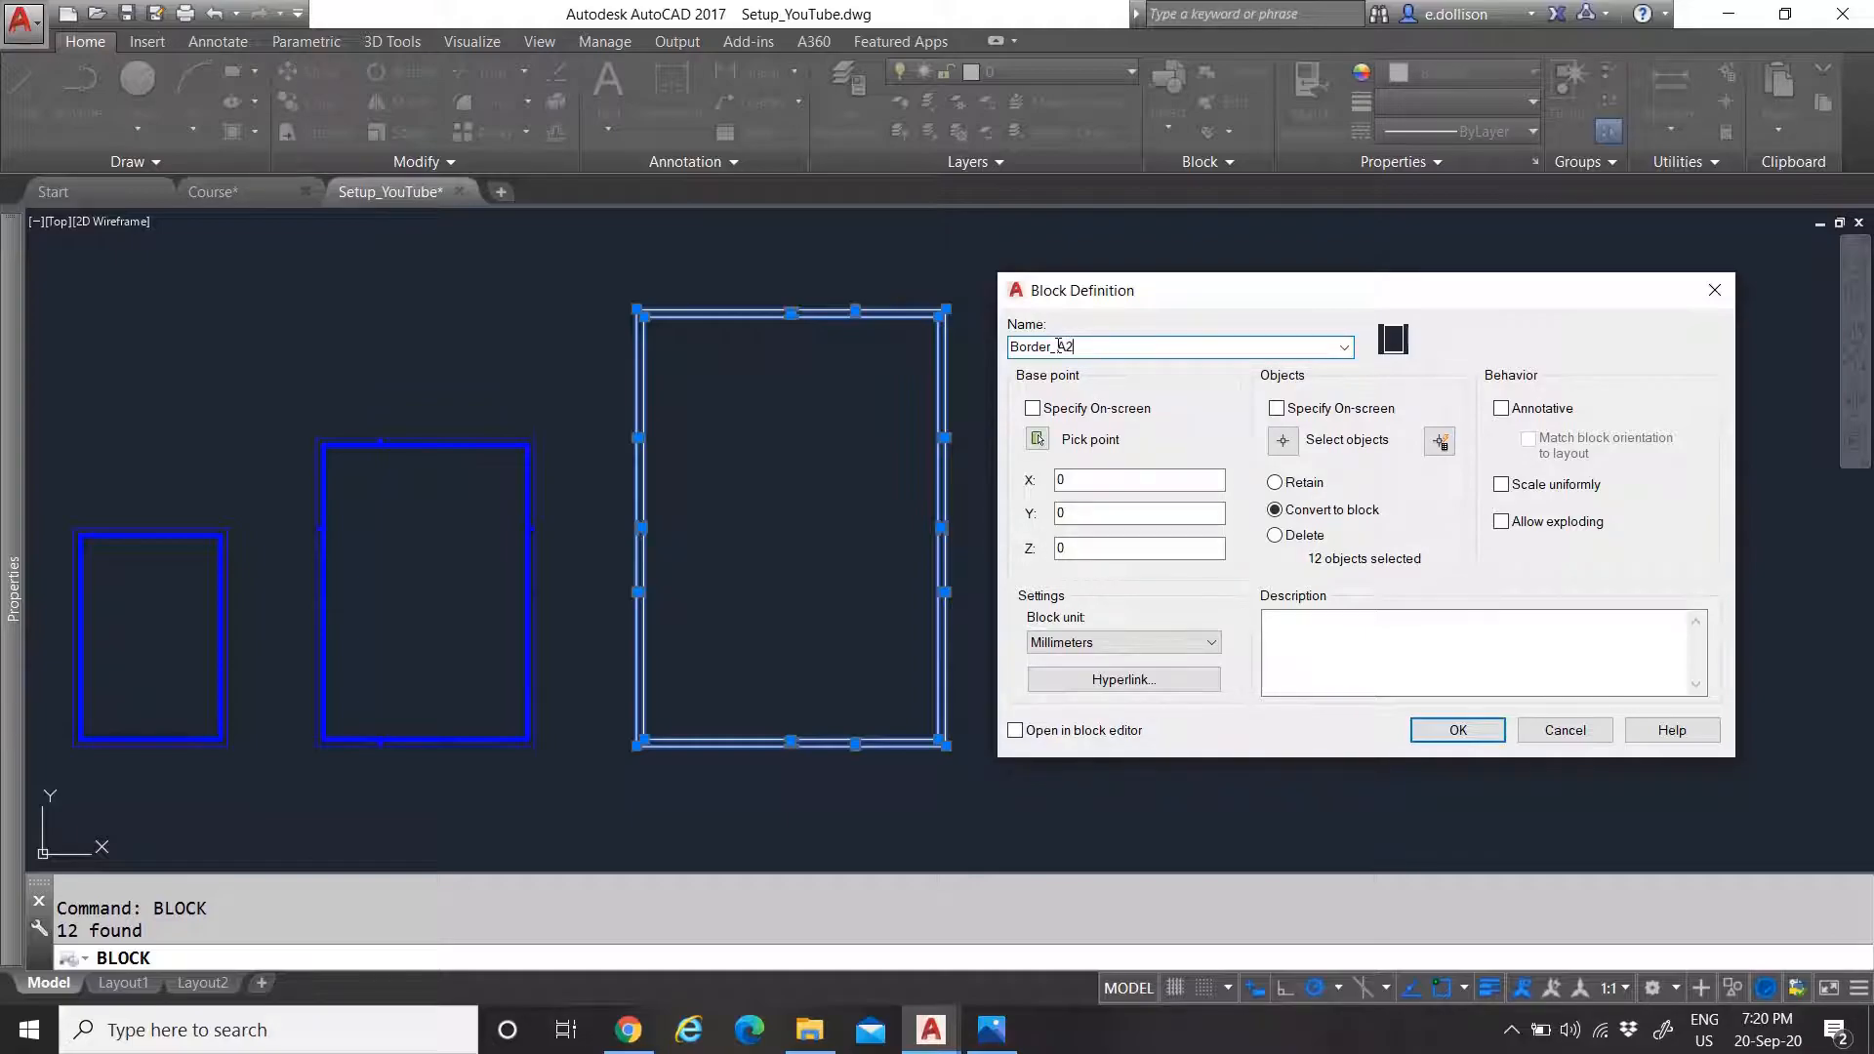
pyautogui.click(1038, 439)
pyautogui.click(951, 745)
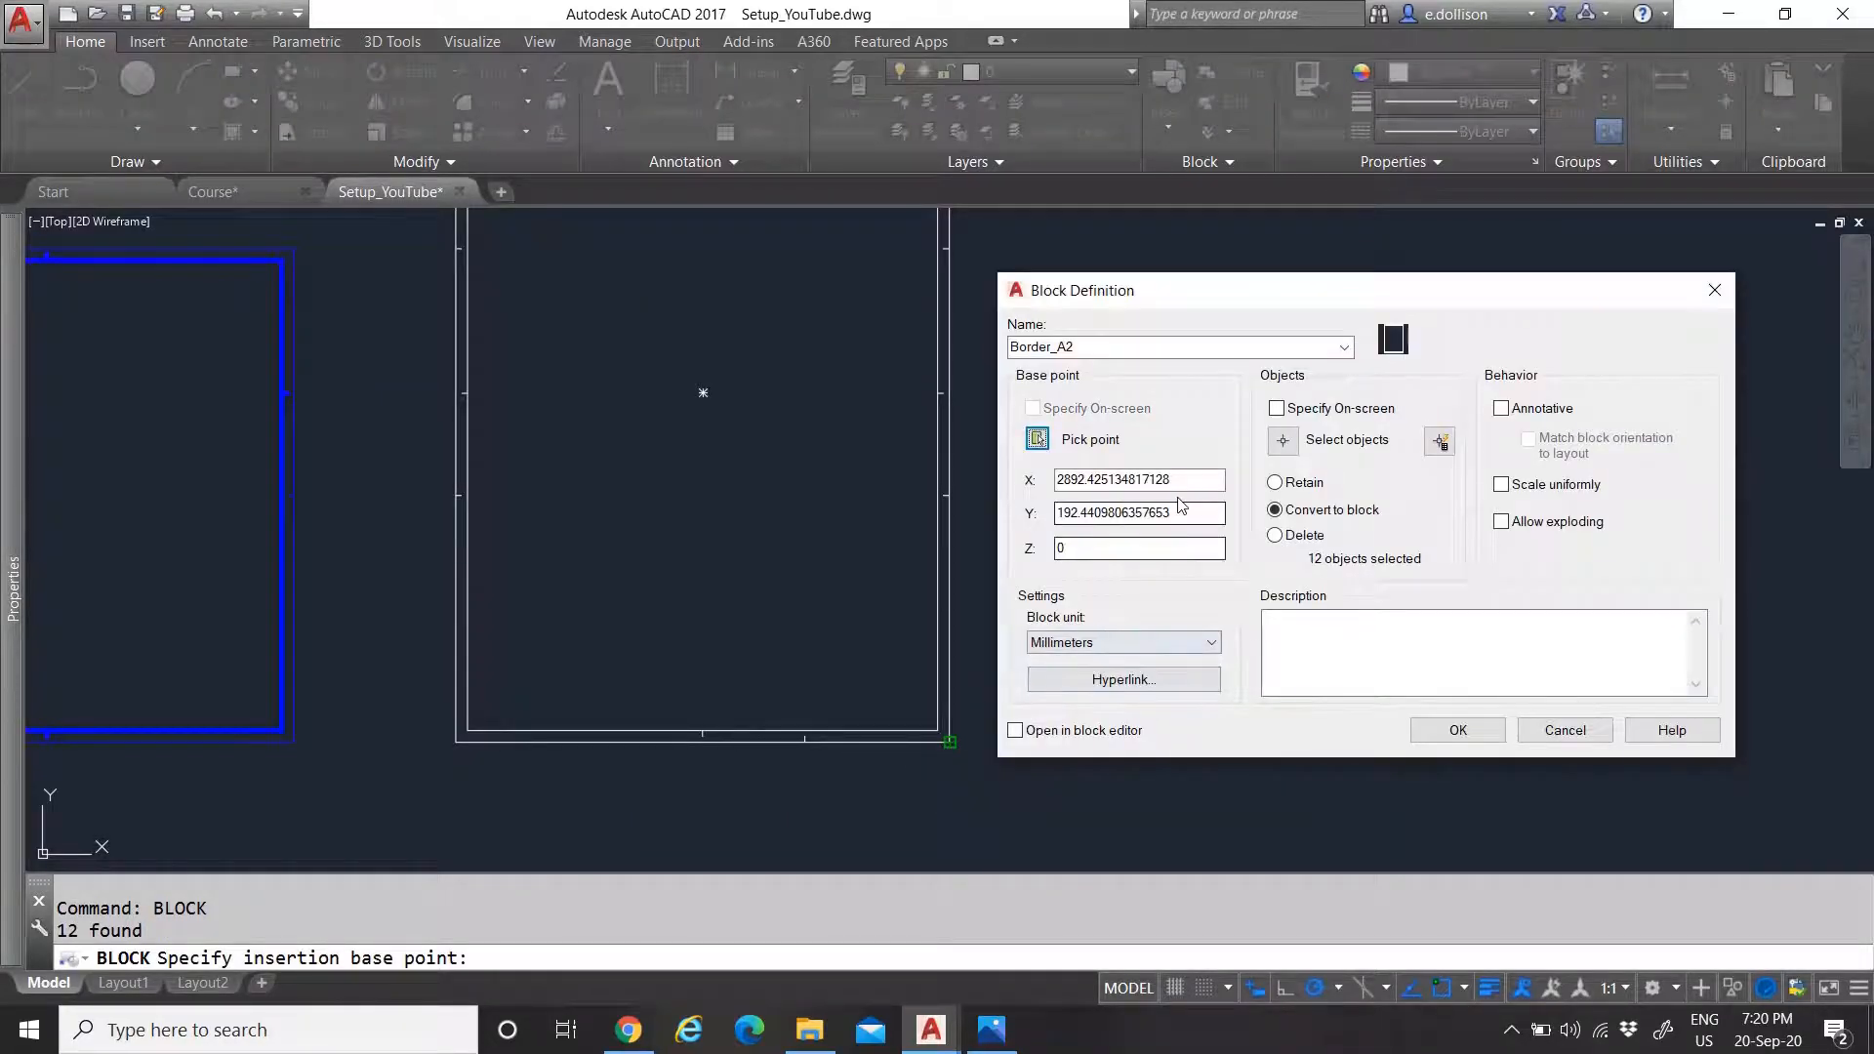
pyautogui.click(1457, 731)
# Assign the Border_A2 block to the Border layer
pyautogui.scroll(-4, 1045, 565)
pyautogui.scroll(2, 991, 406)
pyautogui.click(1035, 466)
pyautogui.click(944, 441)
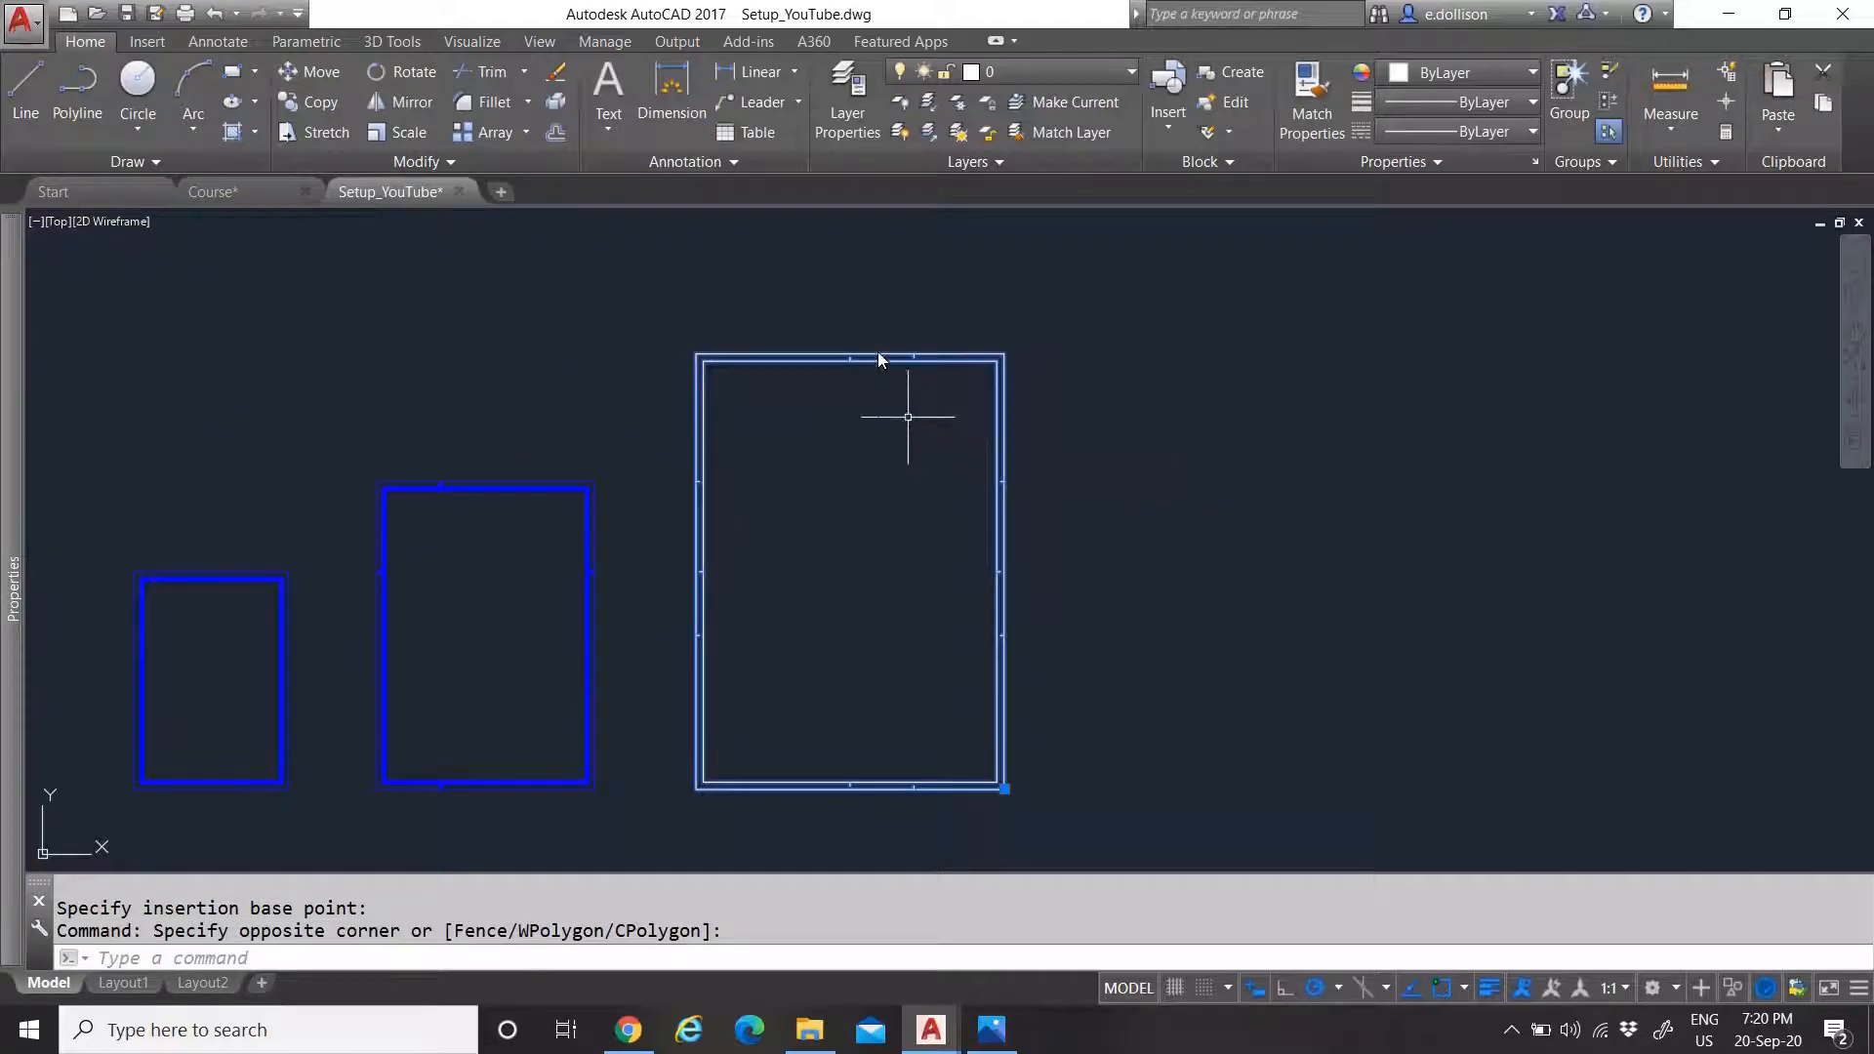
pyautogui.click(981, 74)
pyautogui.click(1019, 127)
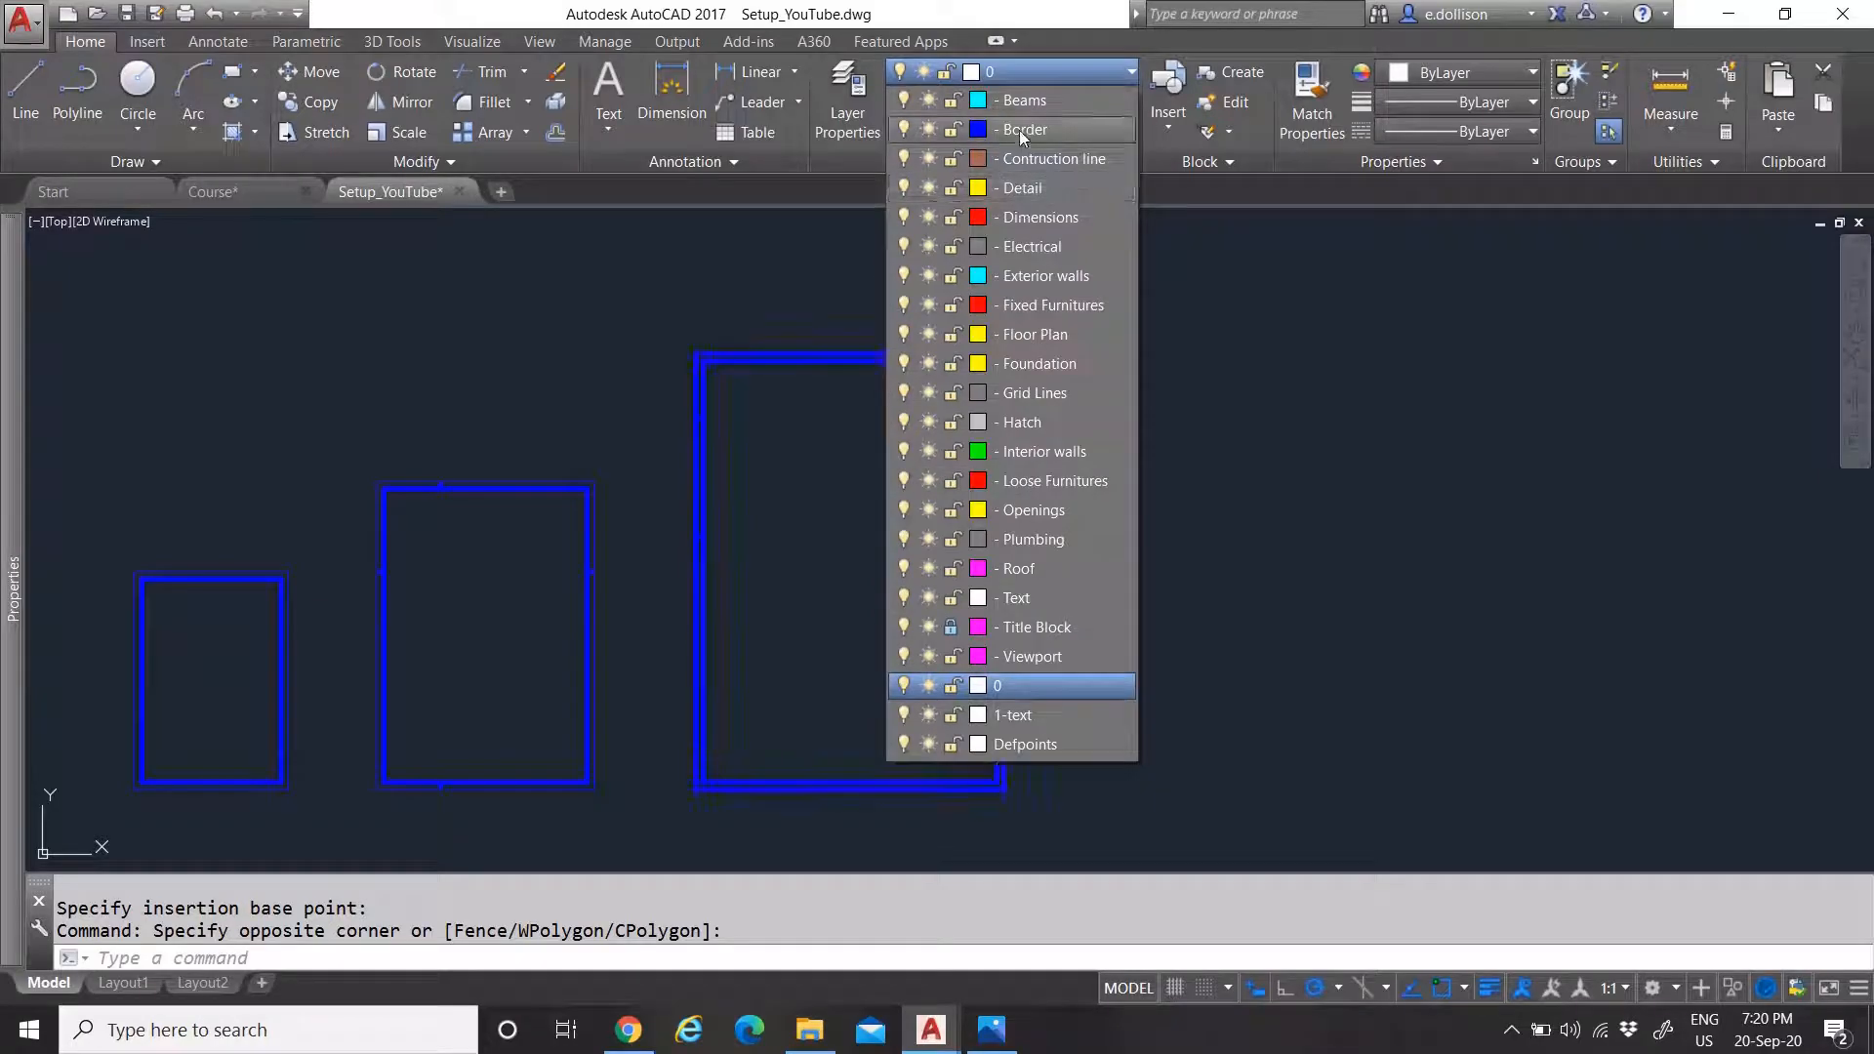
pyautogui.press('Escape')
# Open the Border_A2 block in the Block Editor
pyautogui.scroll(6, 739, 351)
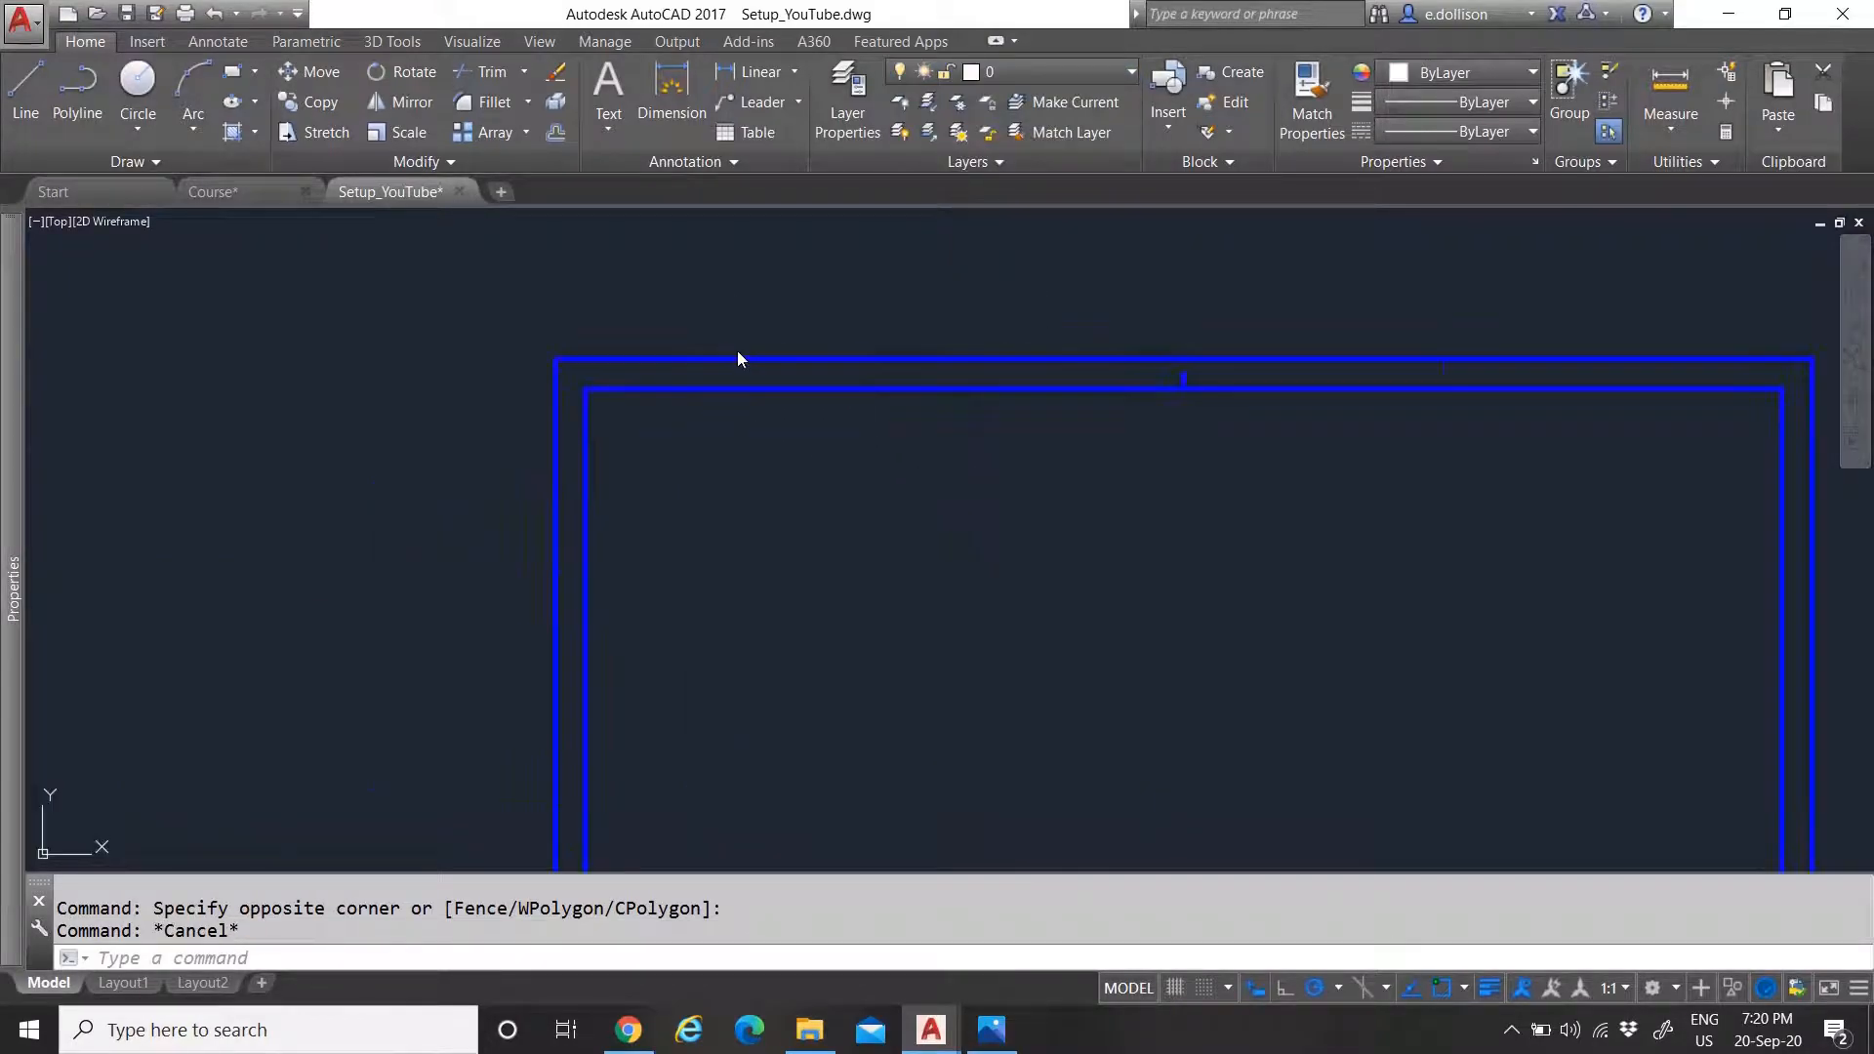
pyautogui.scroll(-6, 758, 326)
pyautogui.scroll(4, 999, 346)
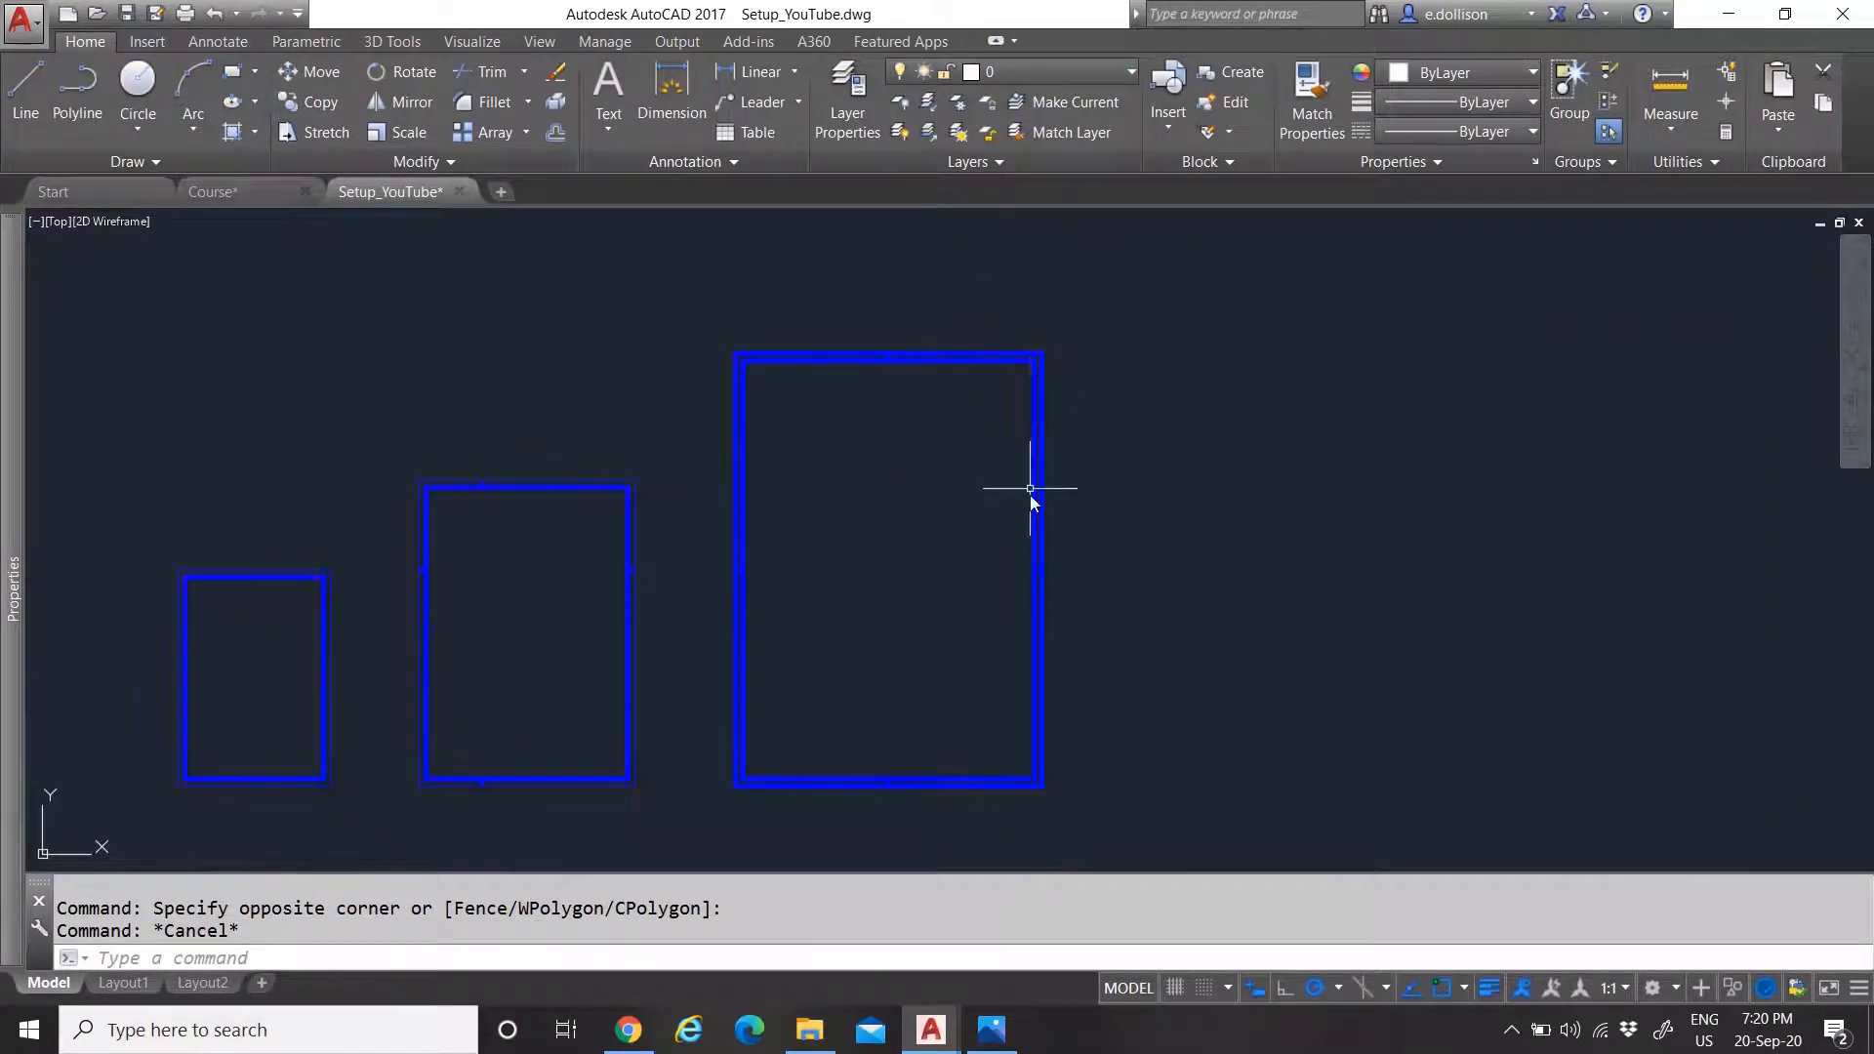
pyautogui.scroll(5, 1044, 586)
pyautogui.scroll(-5, 1054, 439)
pyautogui.scroll(4, 1023, 339)
pyautogui.click(1045, 313)
pyautogui.rightClick(1046, 314)
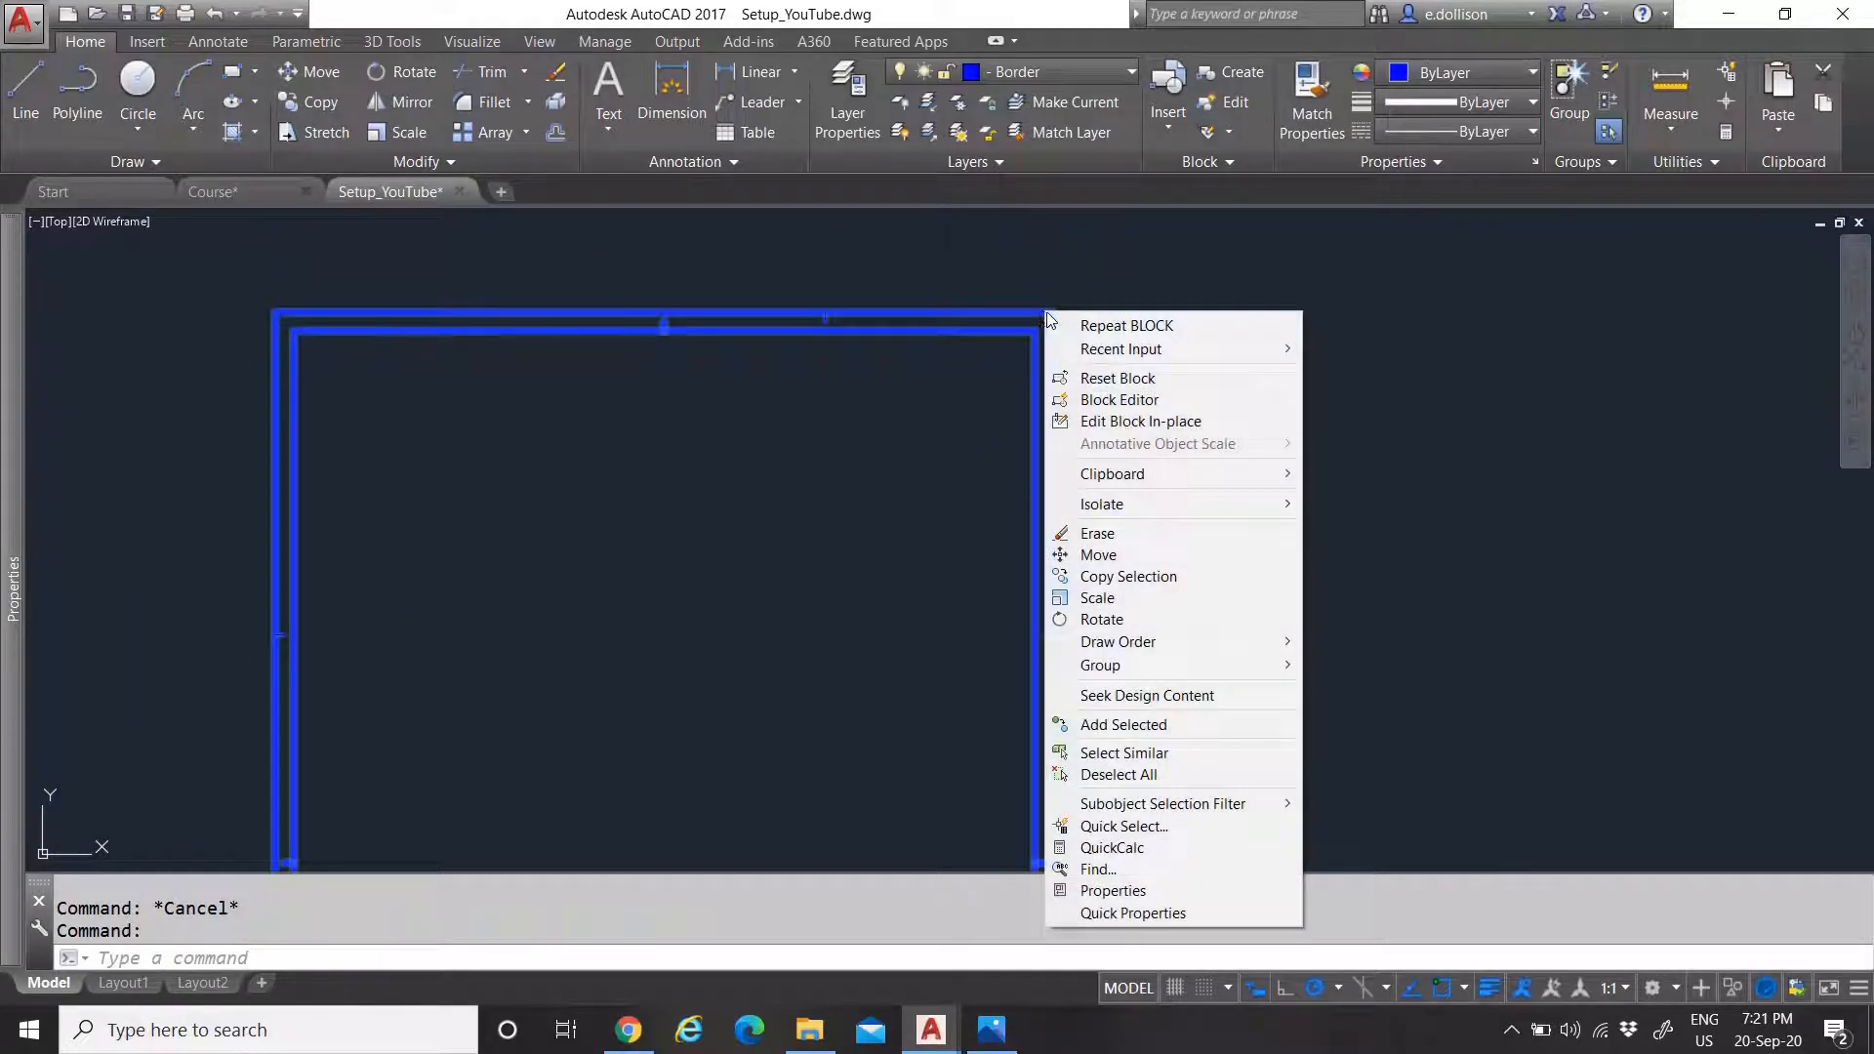
pyautogui.click(1097, 408)
# Set the outer rectangle's lineweight to 0.00 mm and close the Block Editor, saving the changes to Border_A2
pyautogui.click(1101, 303)
pyautogui.moveTo(9, 427)
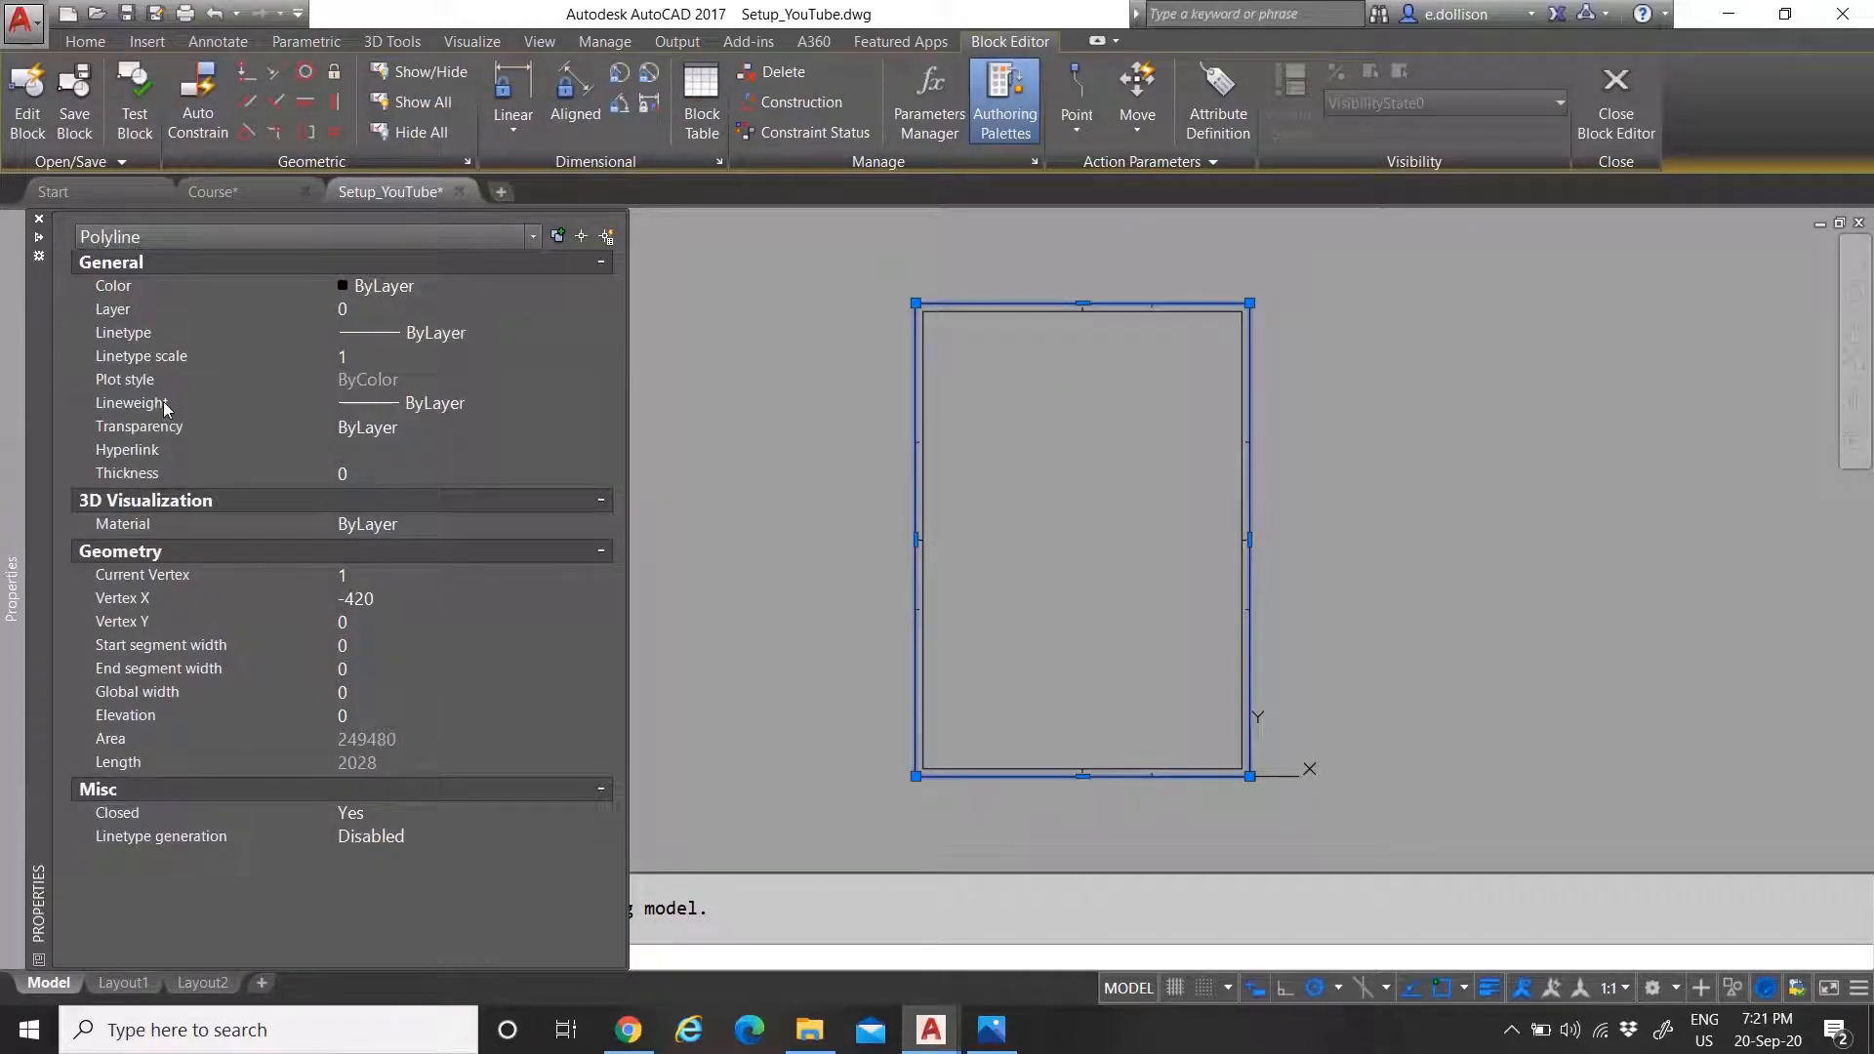
pyautogui.click(477, 400)
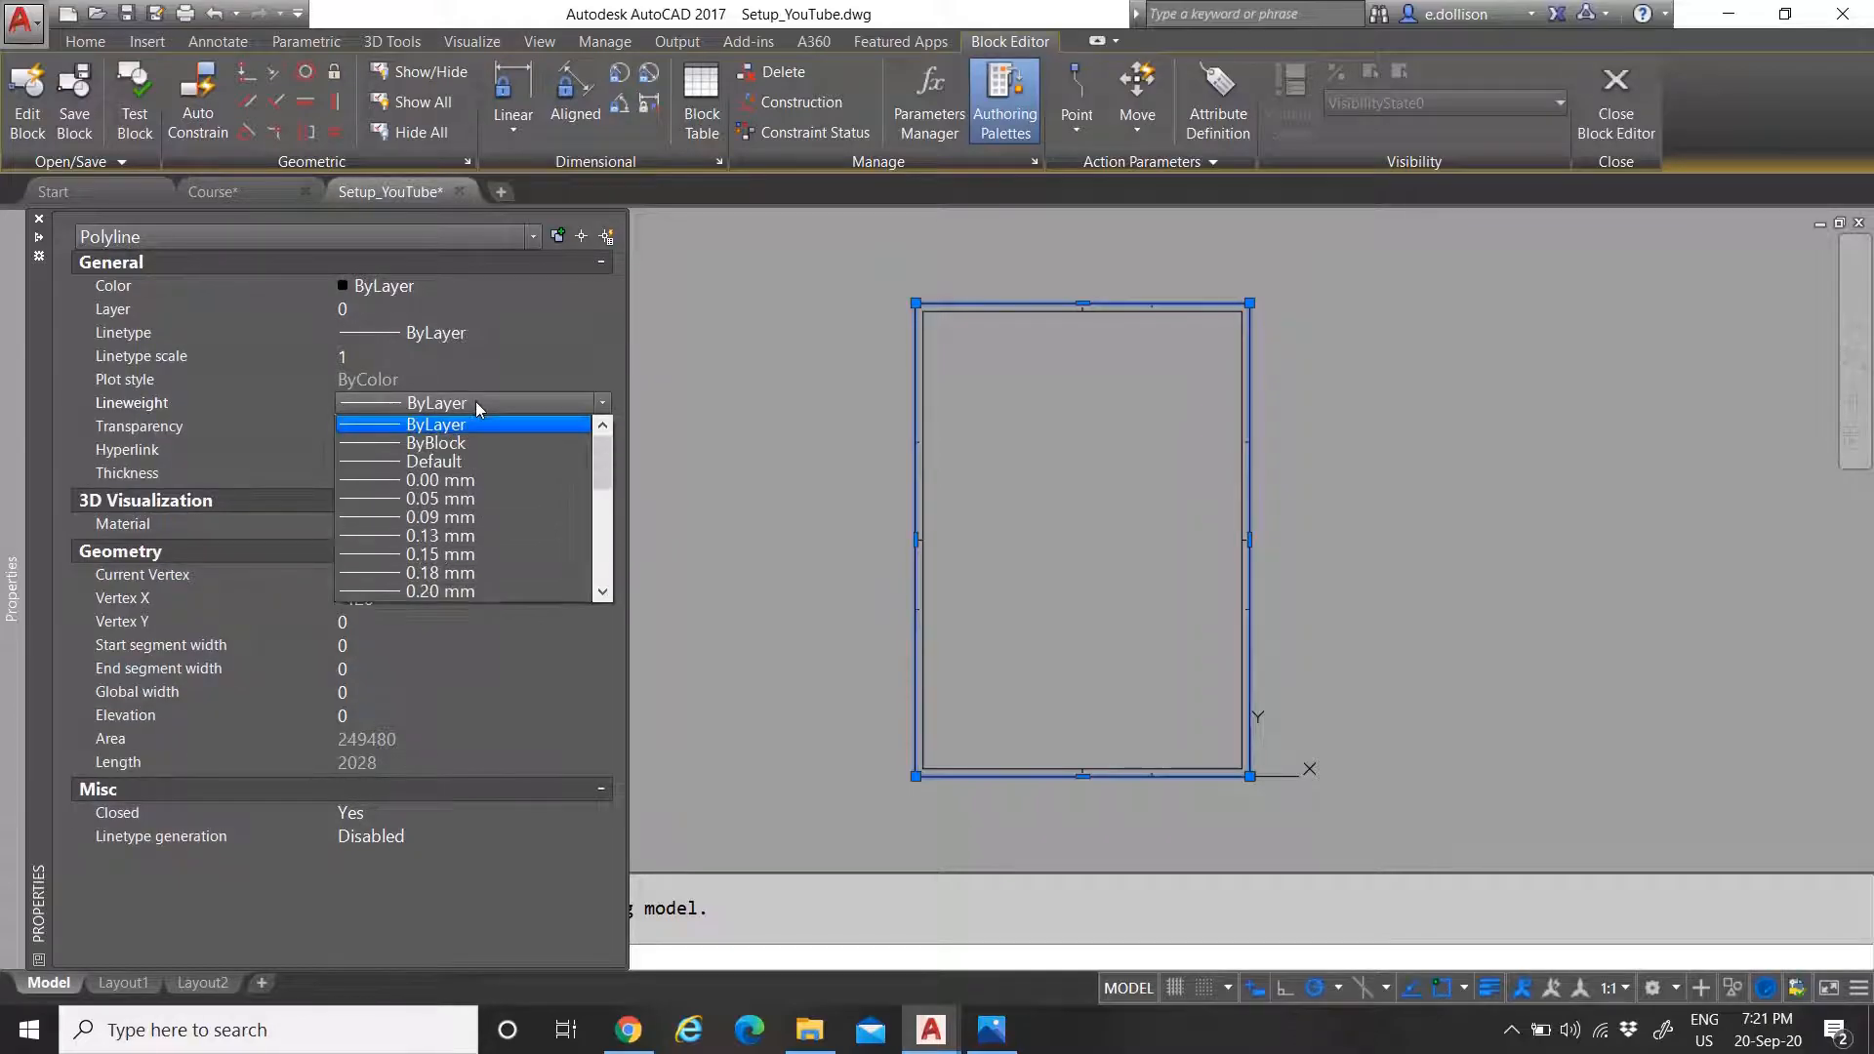
pyautogui.click(474, 479)
pyautogui.press('Escape')
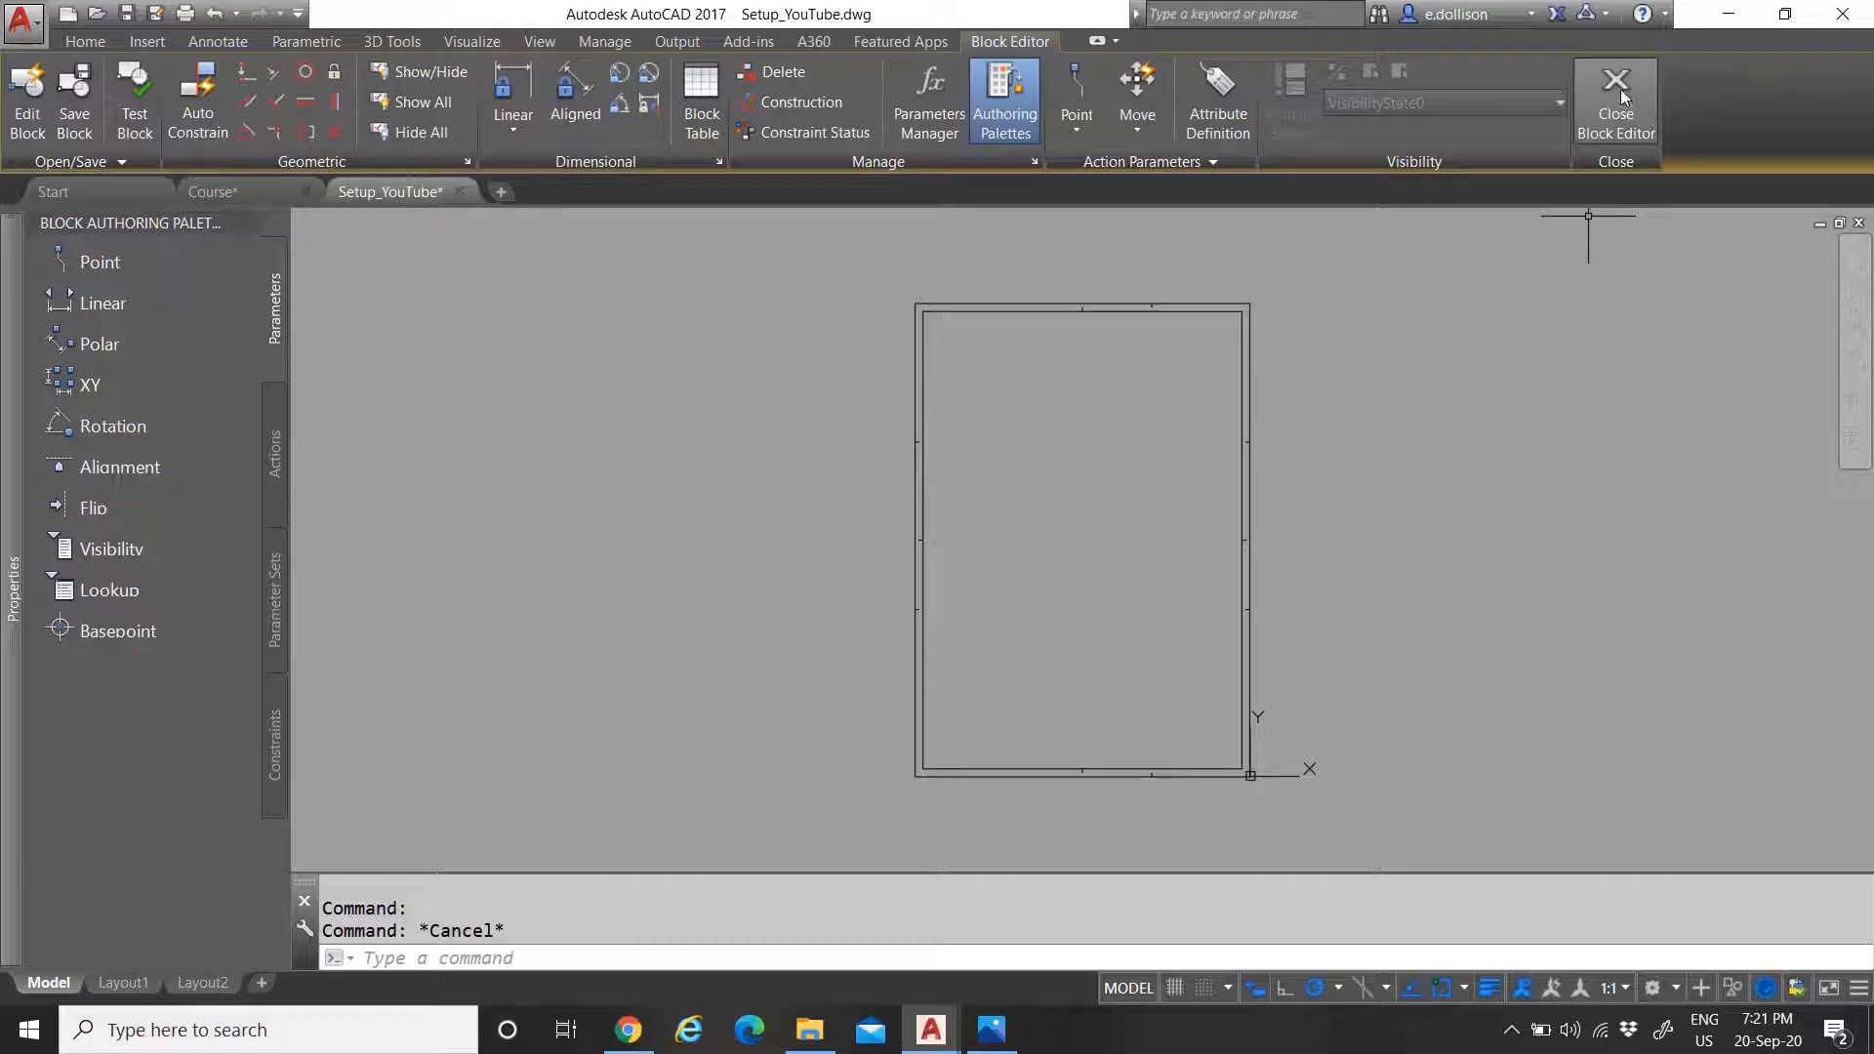
pyautogui.press('Escape')
pyautogui.click(1625, 82)
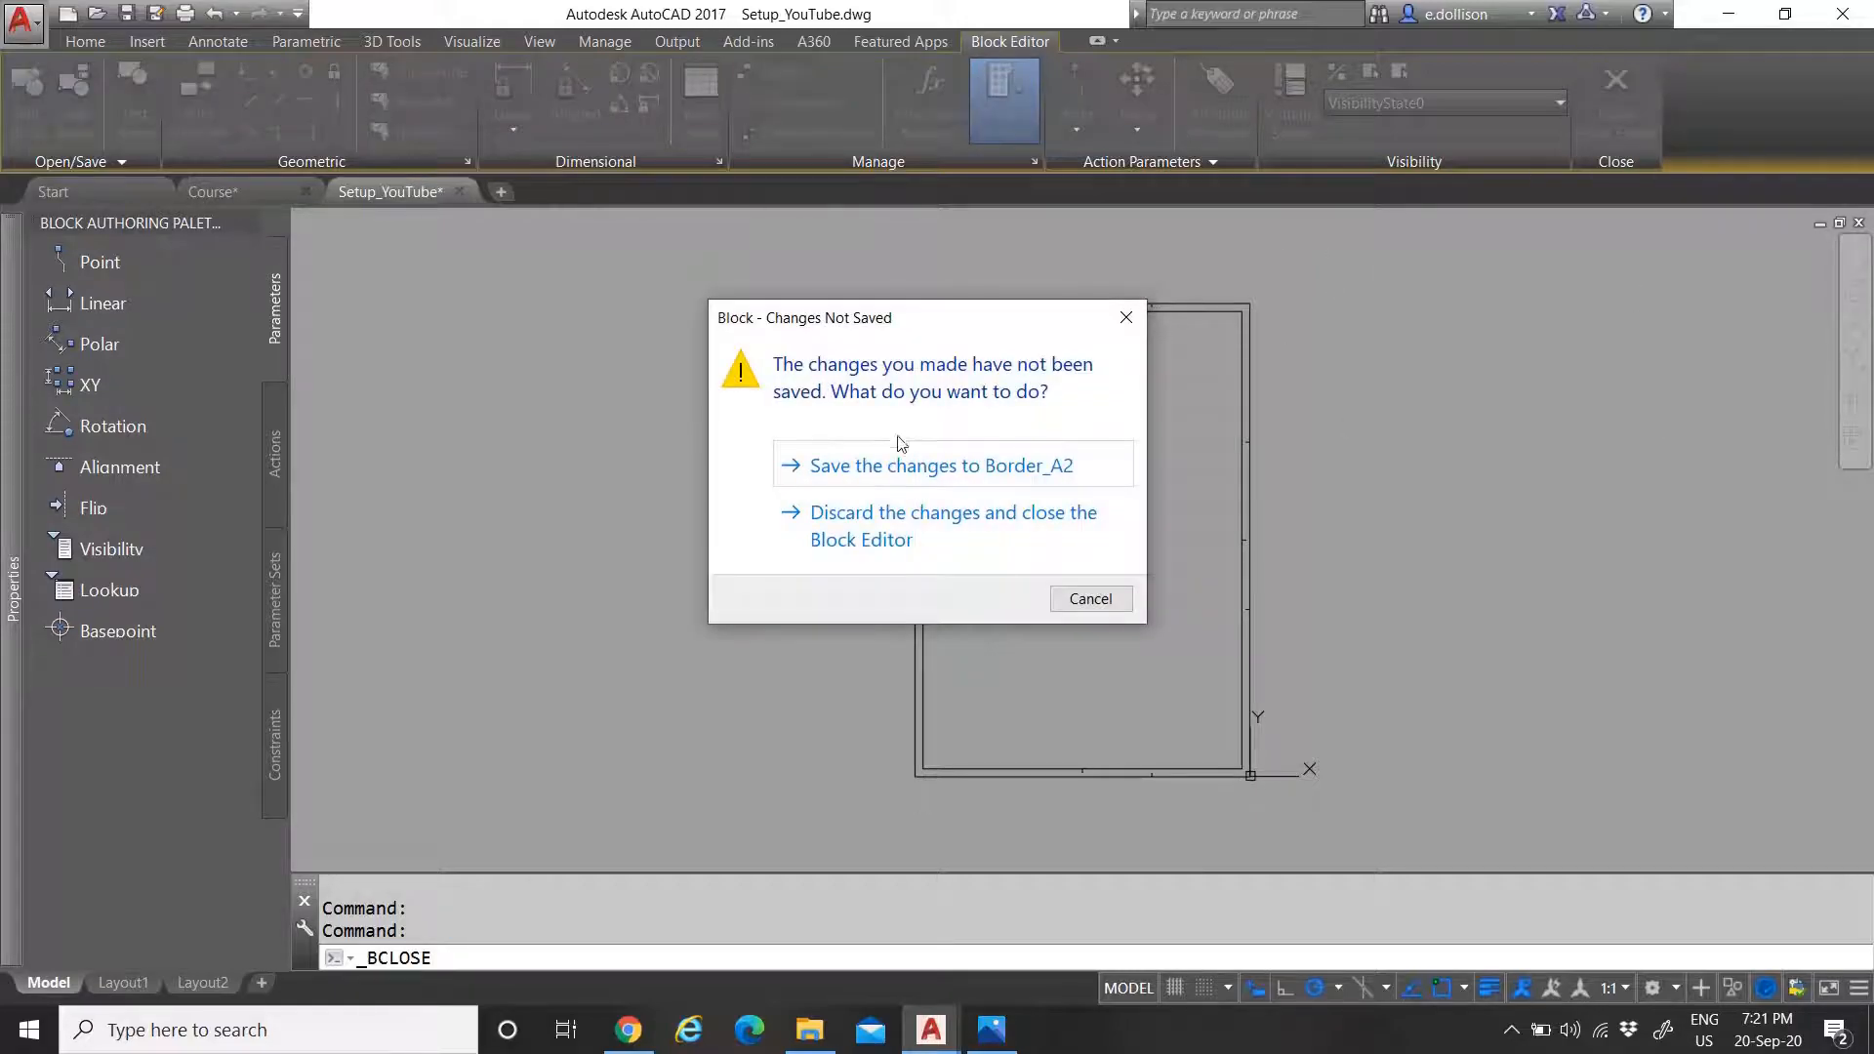
pyautogui.click(899, 466)
# Examine the A2 border's line thickness and compare it with the two smaller borders
pyautogui.scroll(-5, 983, 431)
pyautogui.scroll(7, 829, 378)
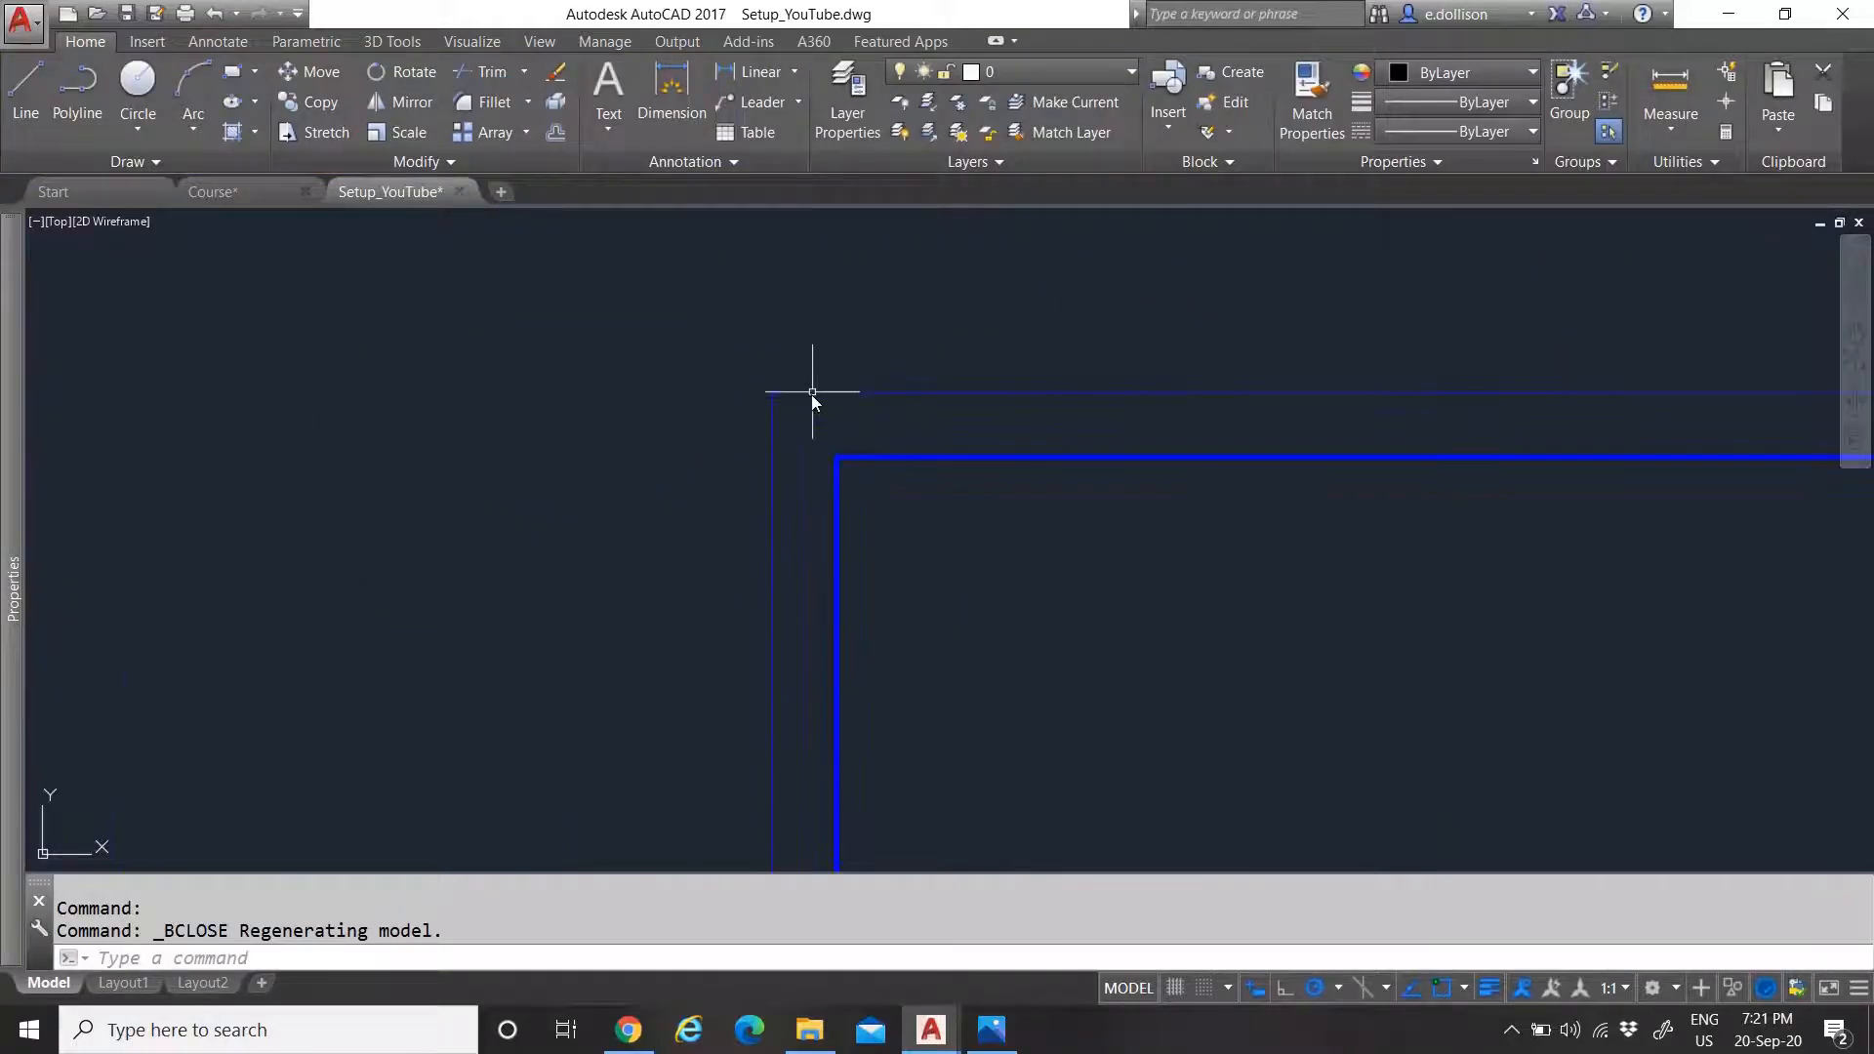
pyautogui.scroll(-6, 783, 381)
pyautogui.scroll(5, 797, 420)
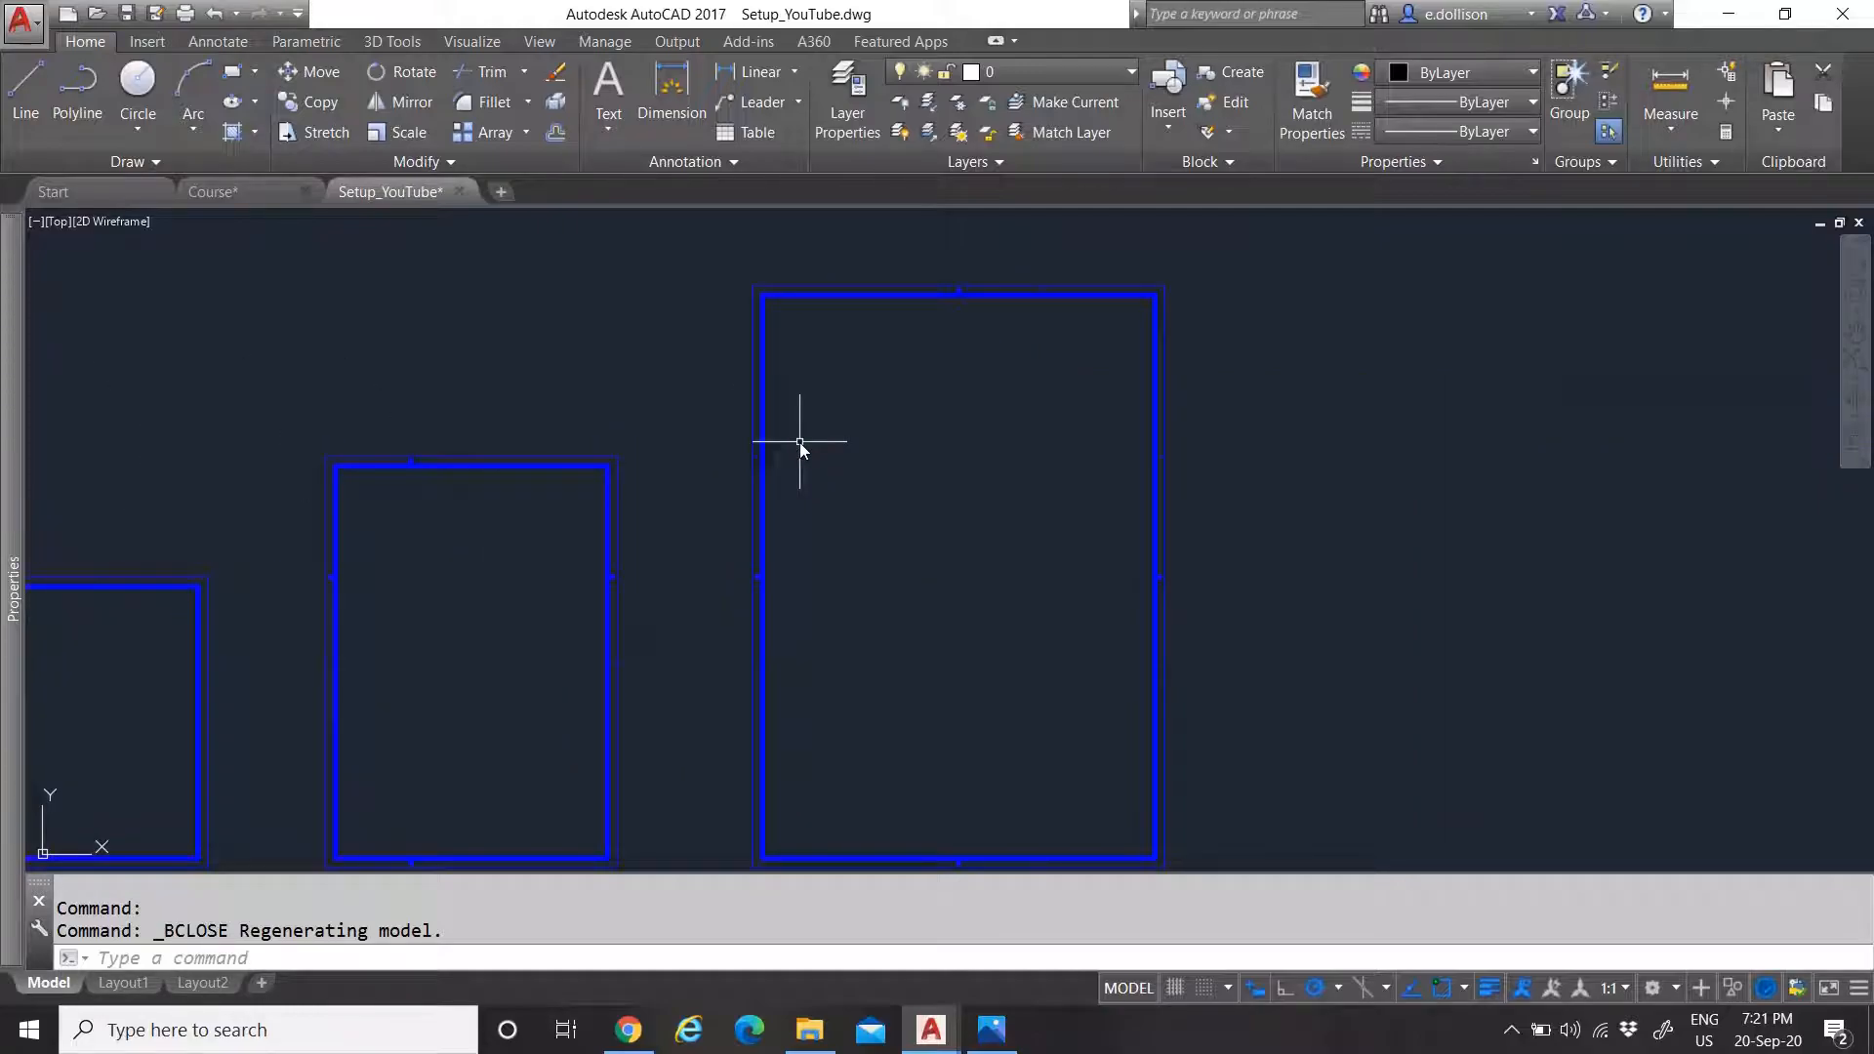
pyautogui.scroll(-4, 803, 448)
pyautogui.scroll(2, 903, 480)
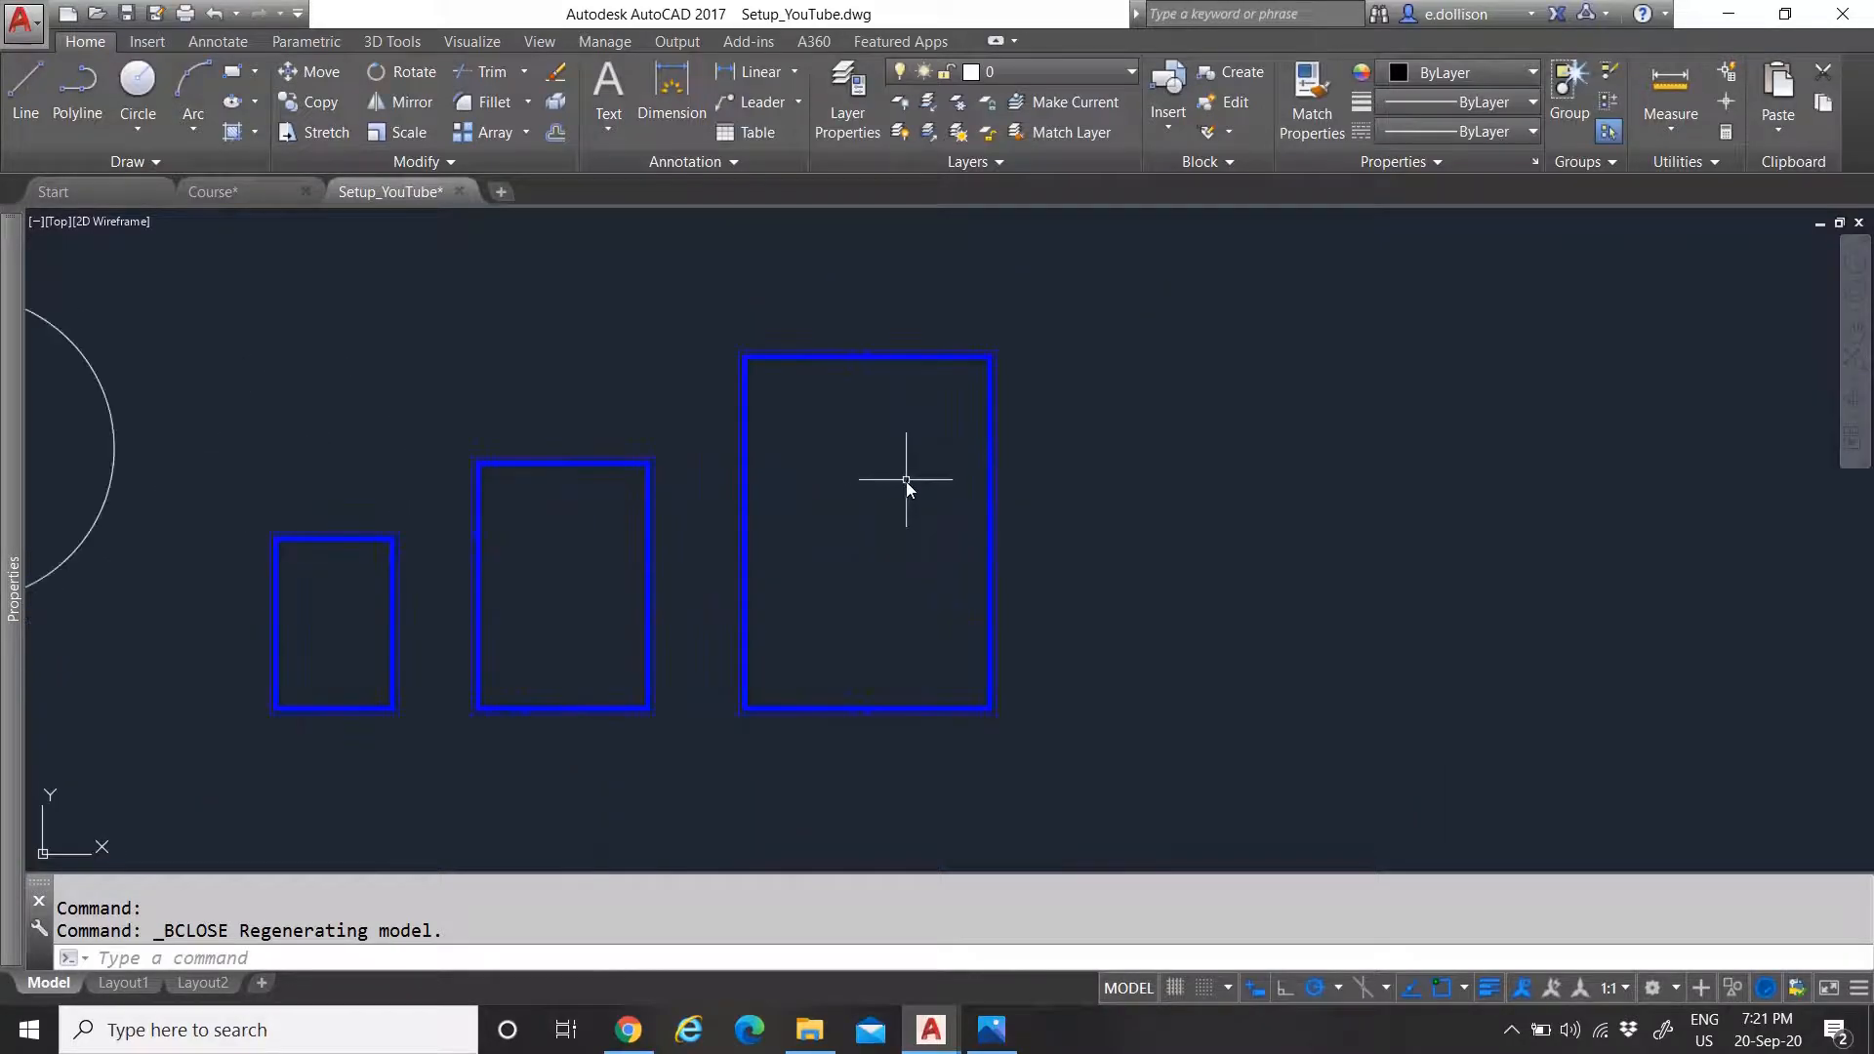
pyautogui.scroll(2, 859, 498)
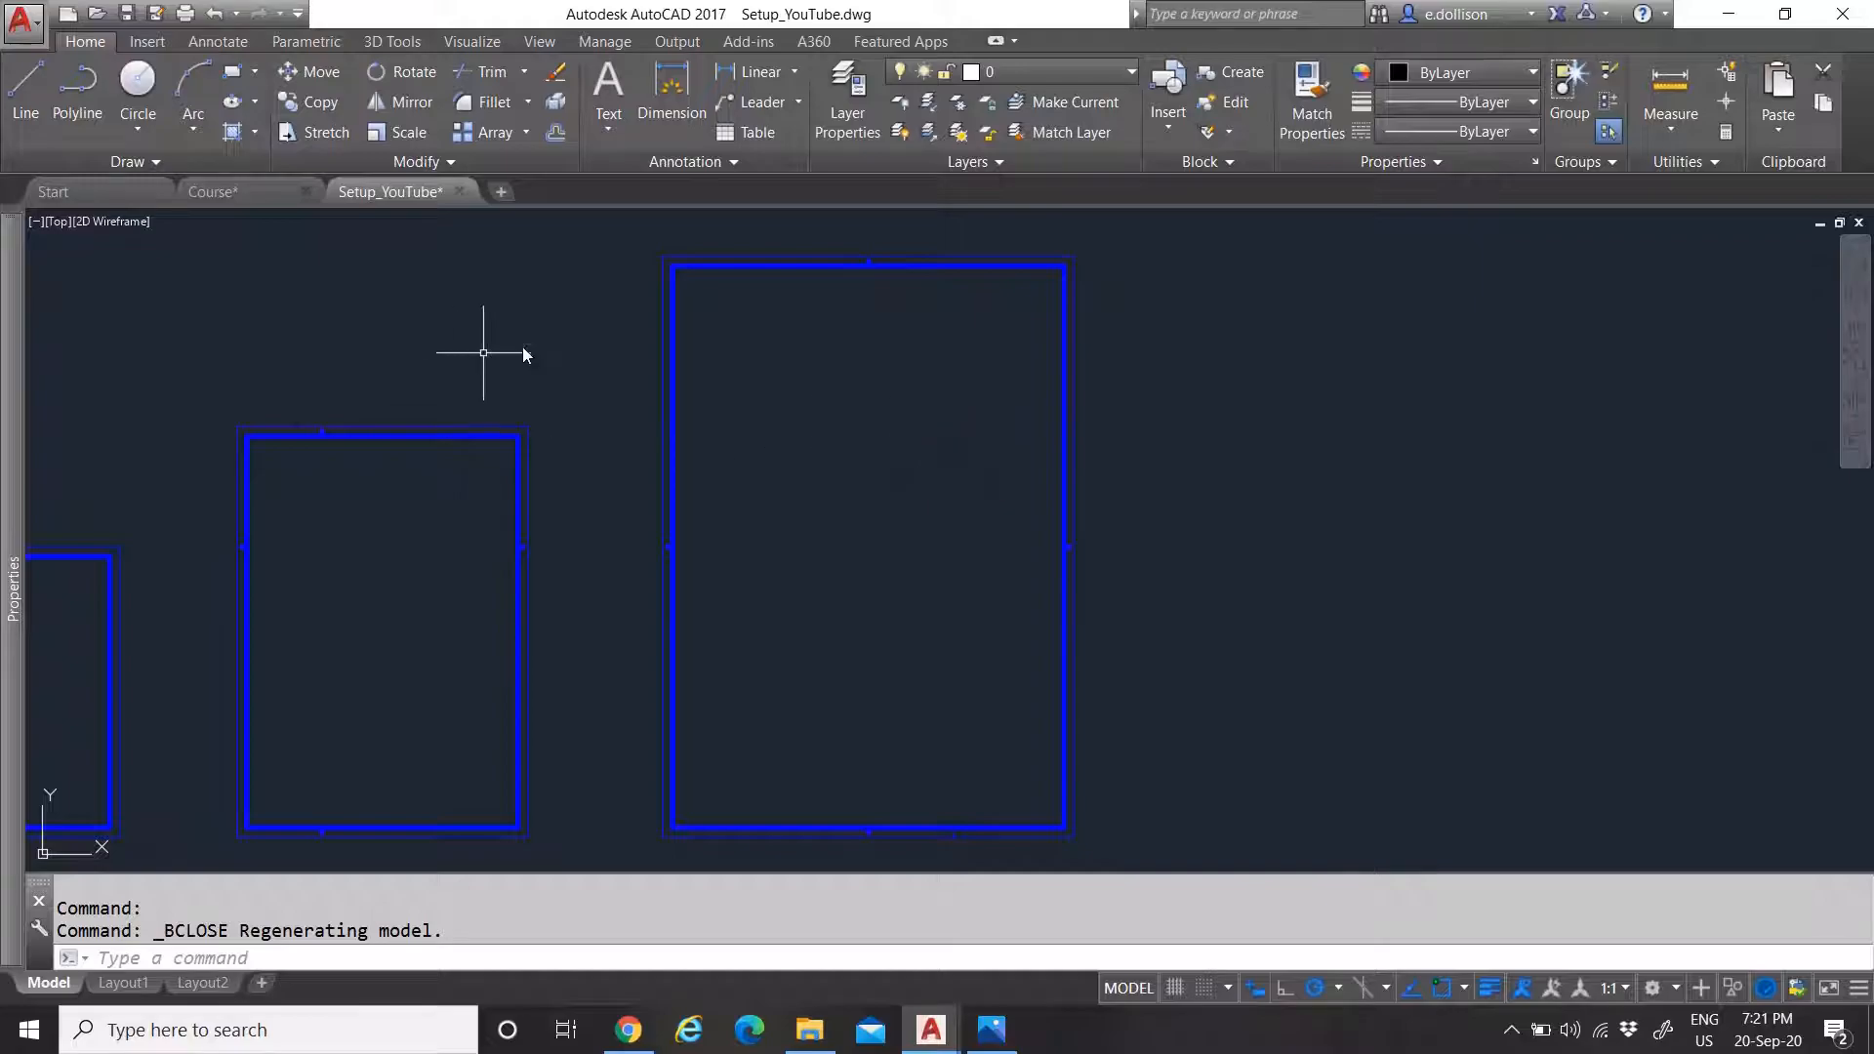
# Look up the A1 sheet dimensions in the Course drawing, then return to the Setup_YouTube drawing
pyautogui.click(246, 193)
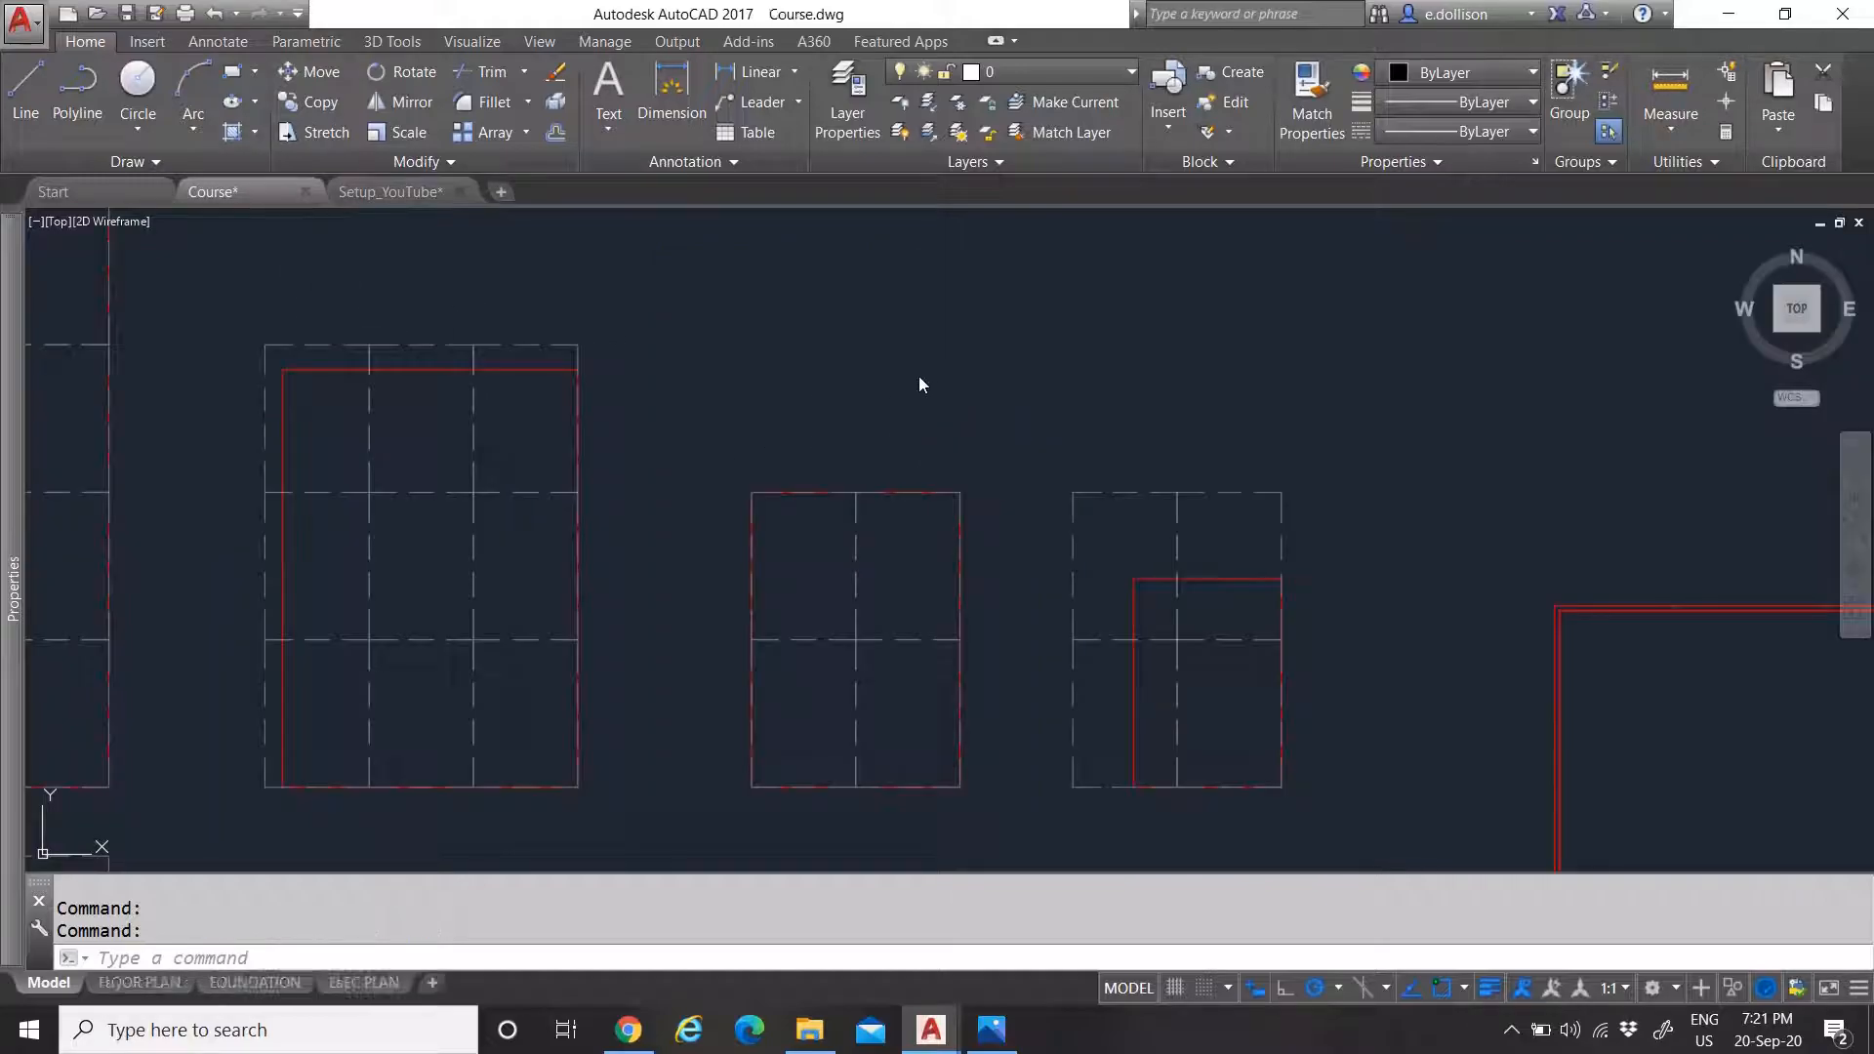
pyautogui.scroll(-4, 815, 517)
pyautogui.scroll(7, 794, 293)
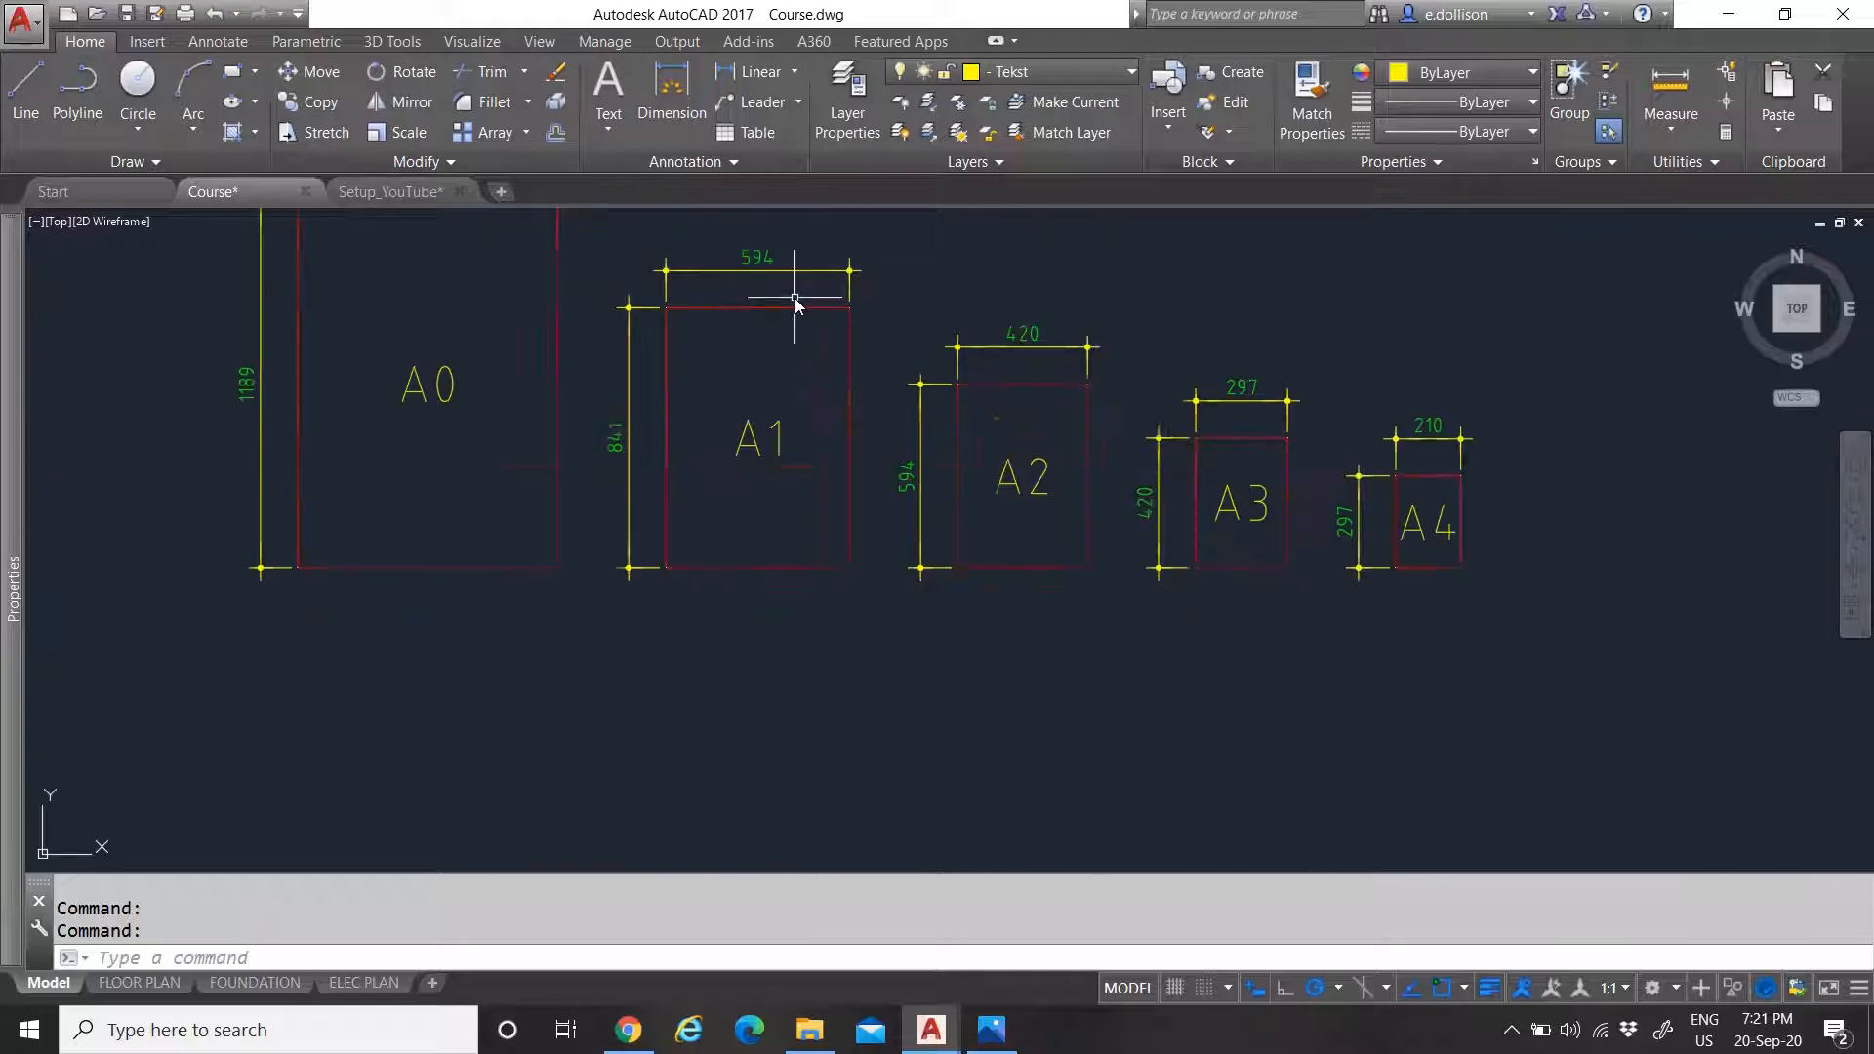
pyautogui.click(390, 191)
# Draw a 594 by 841 rectangle for the A1 sheet beside the A2 border, near its base level
pyautogui.scroll(-4, 675, 406)
pyautogui.scroll(2, 916, 351)
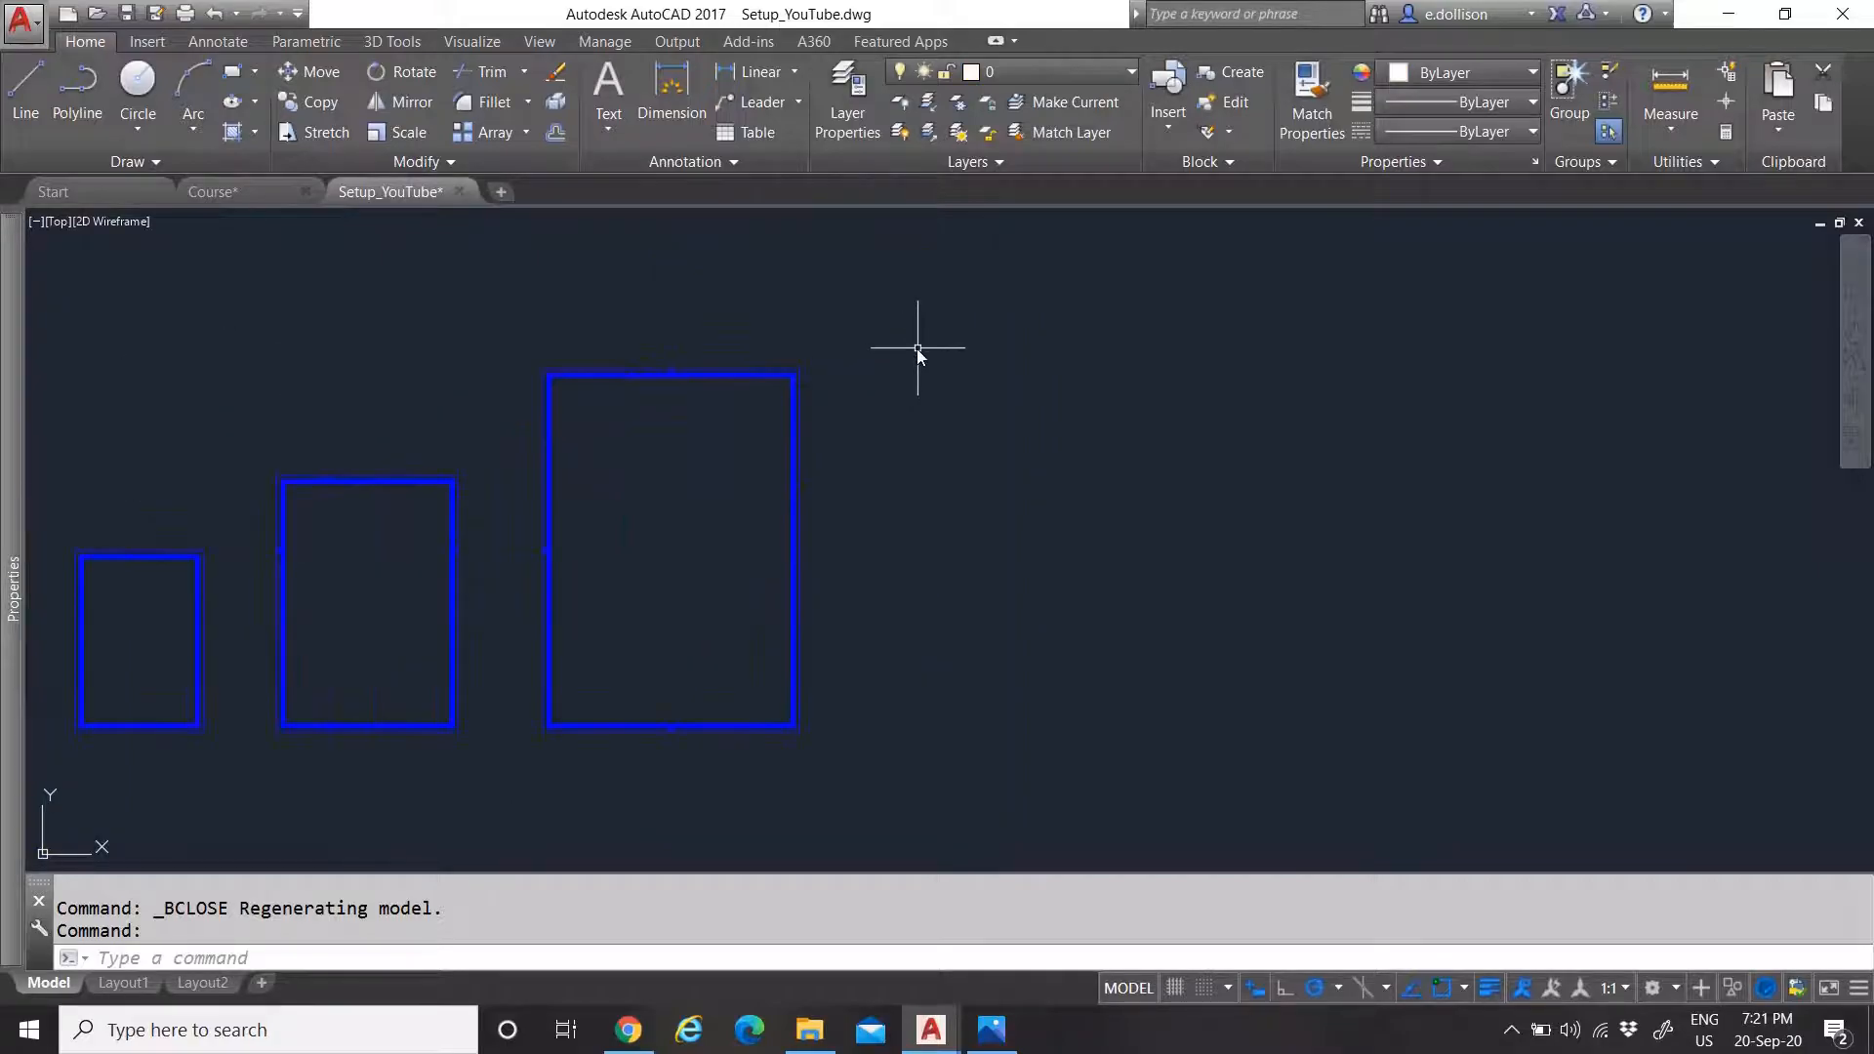
pyautogui.click(232, 72)
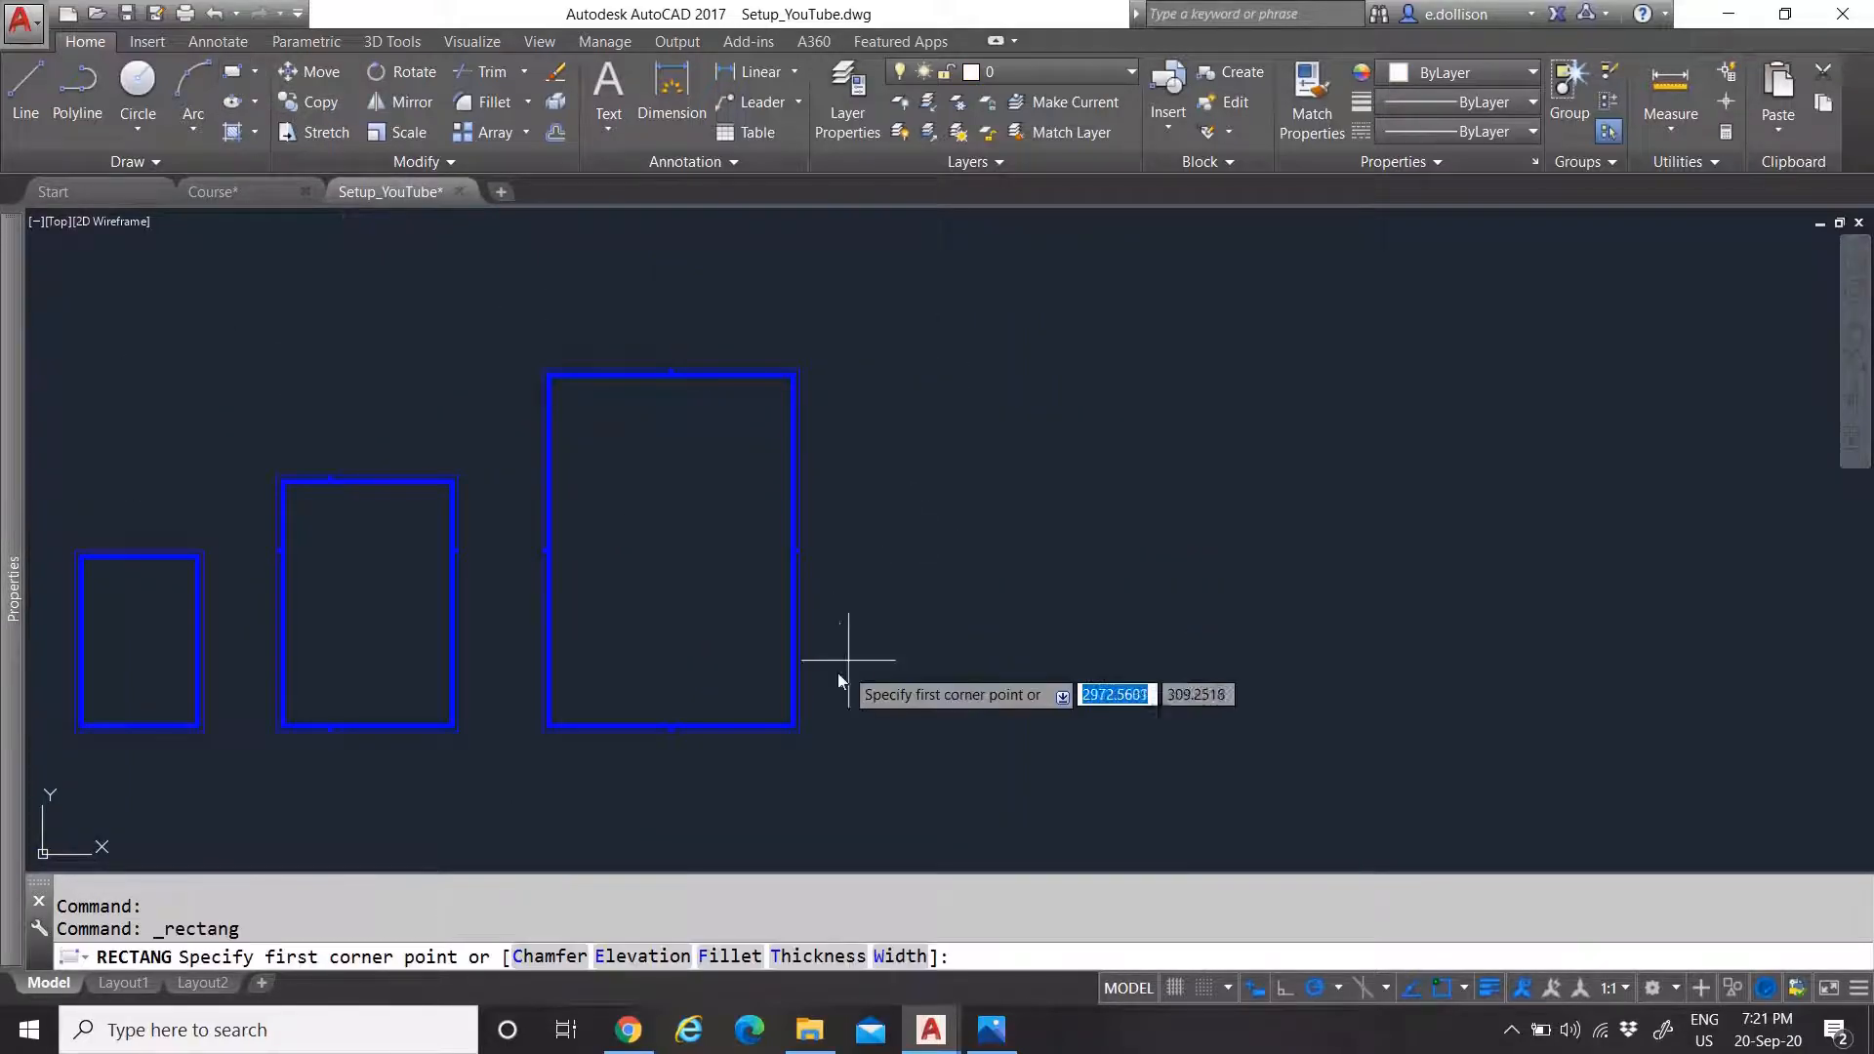
pyautogui.click(890, 731)
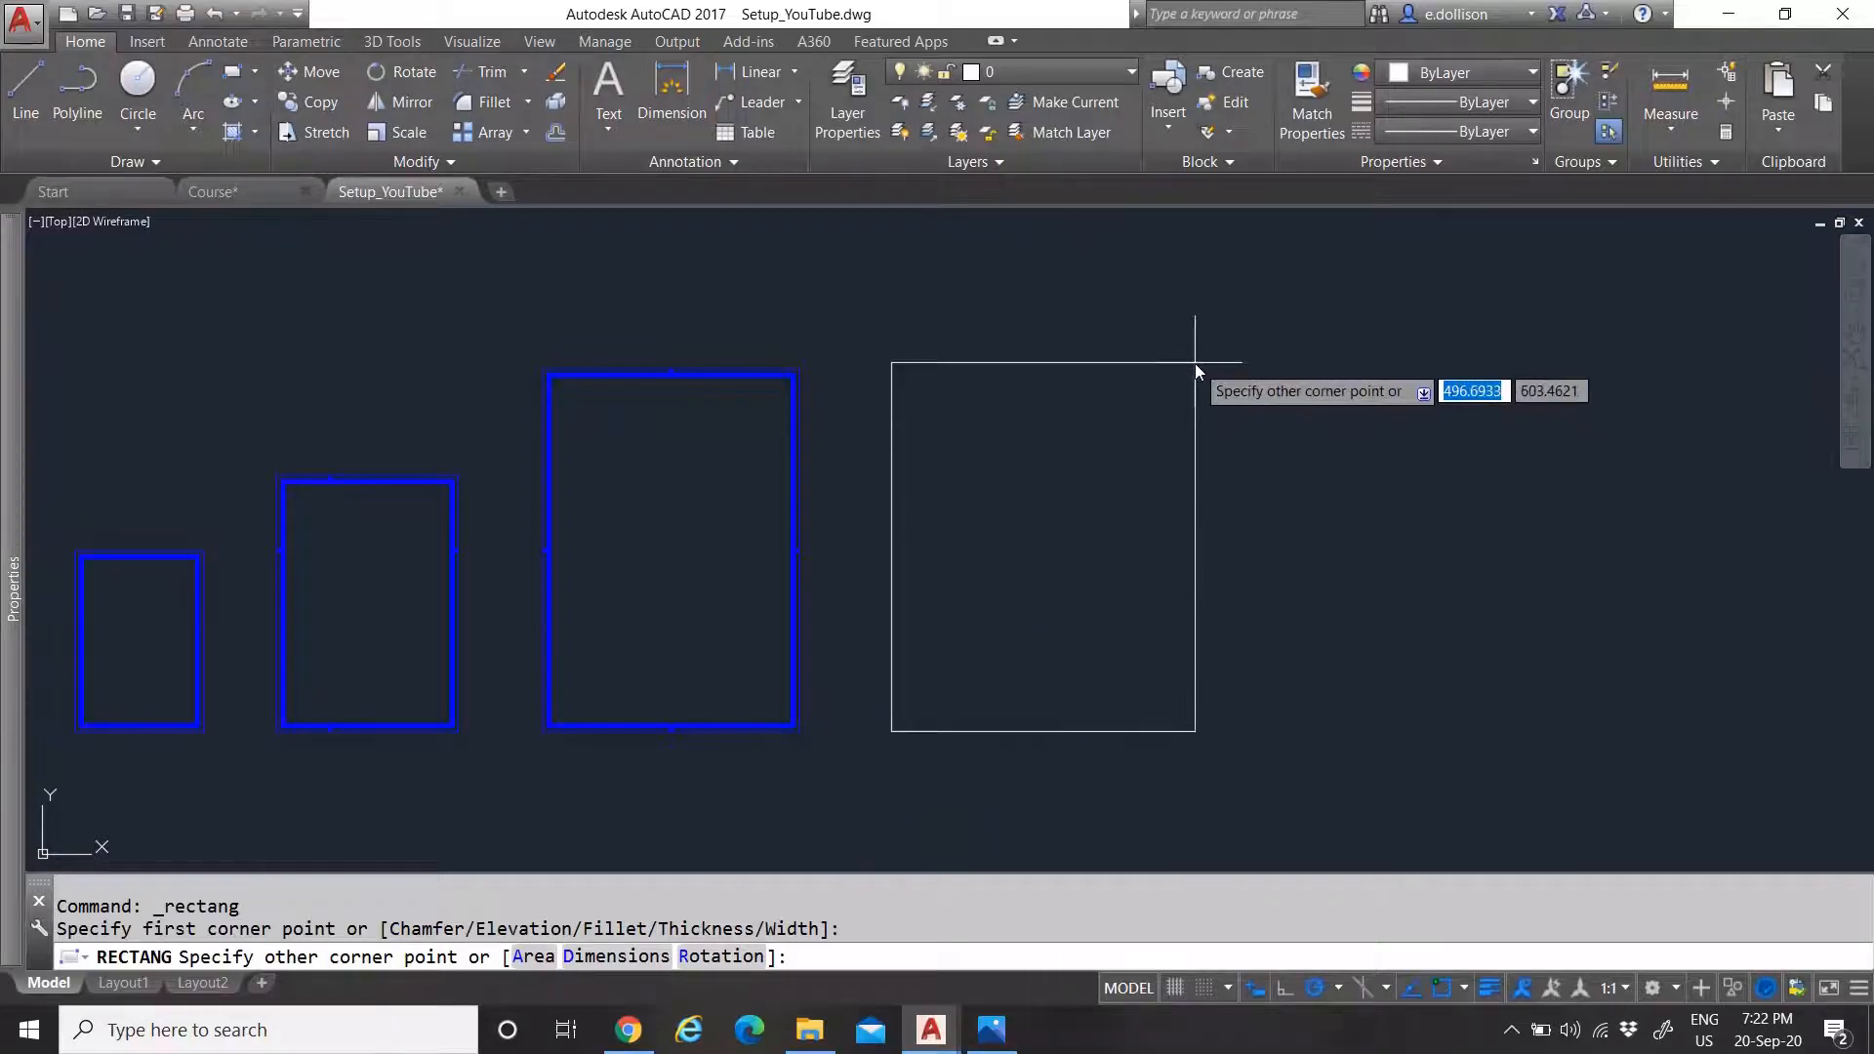
pyautogui.write('594')
pyautogui.press('Tab')
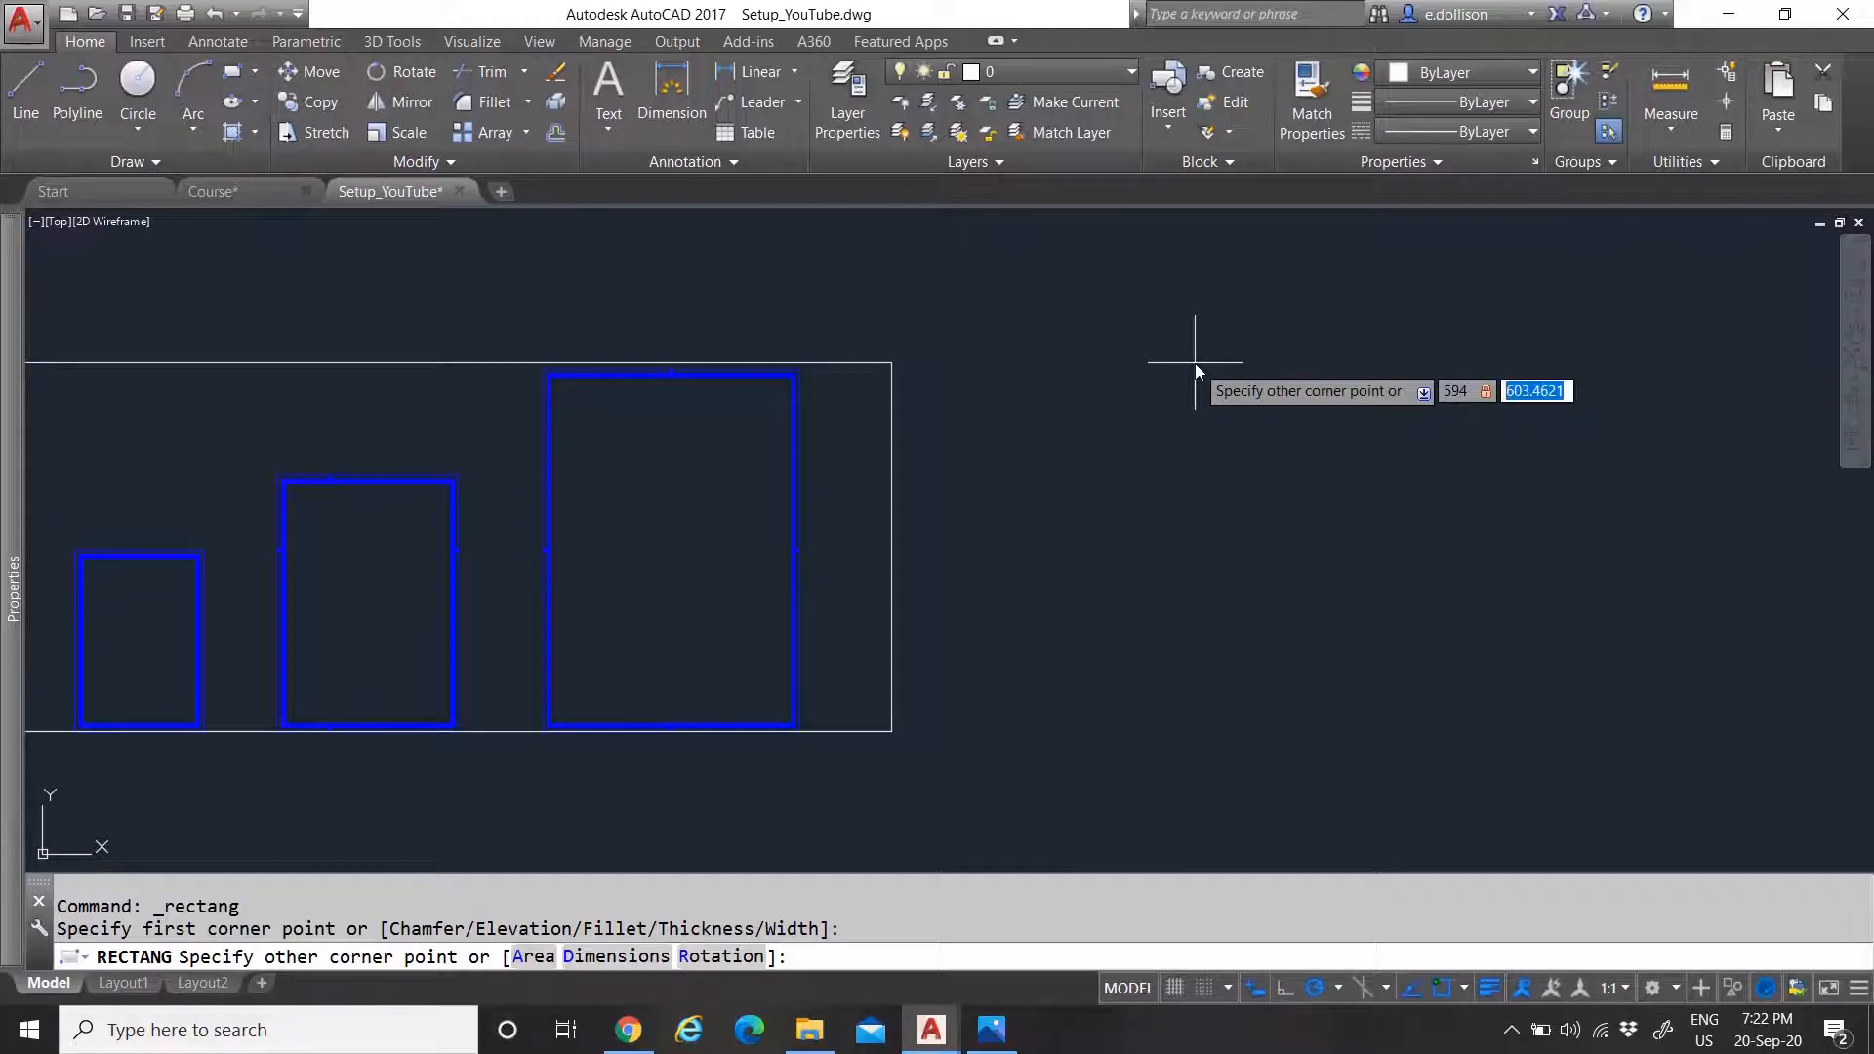
pyautogui.write('841')
pyautogui.press('Return')
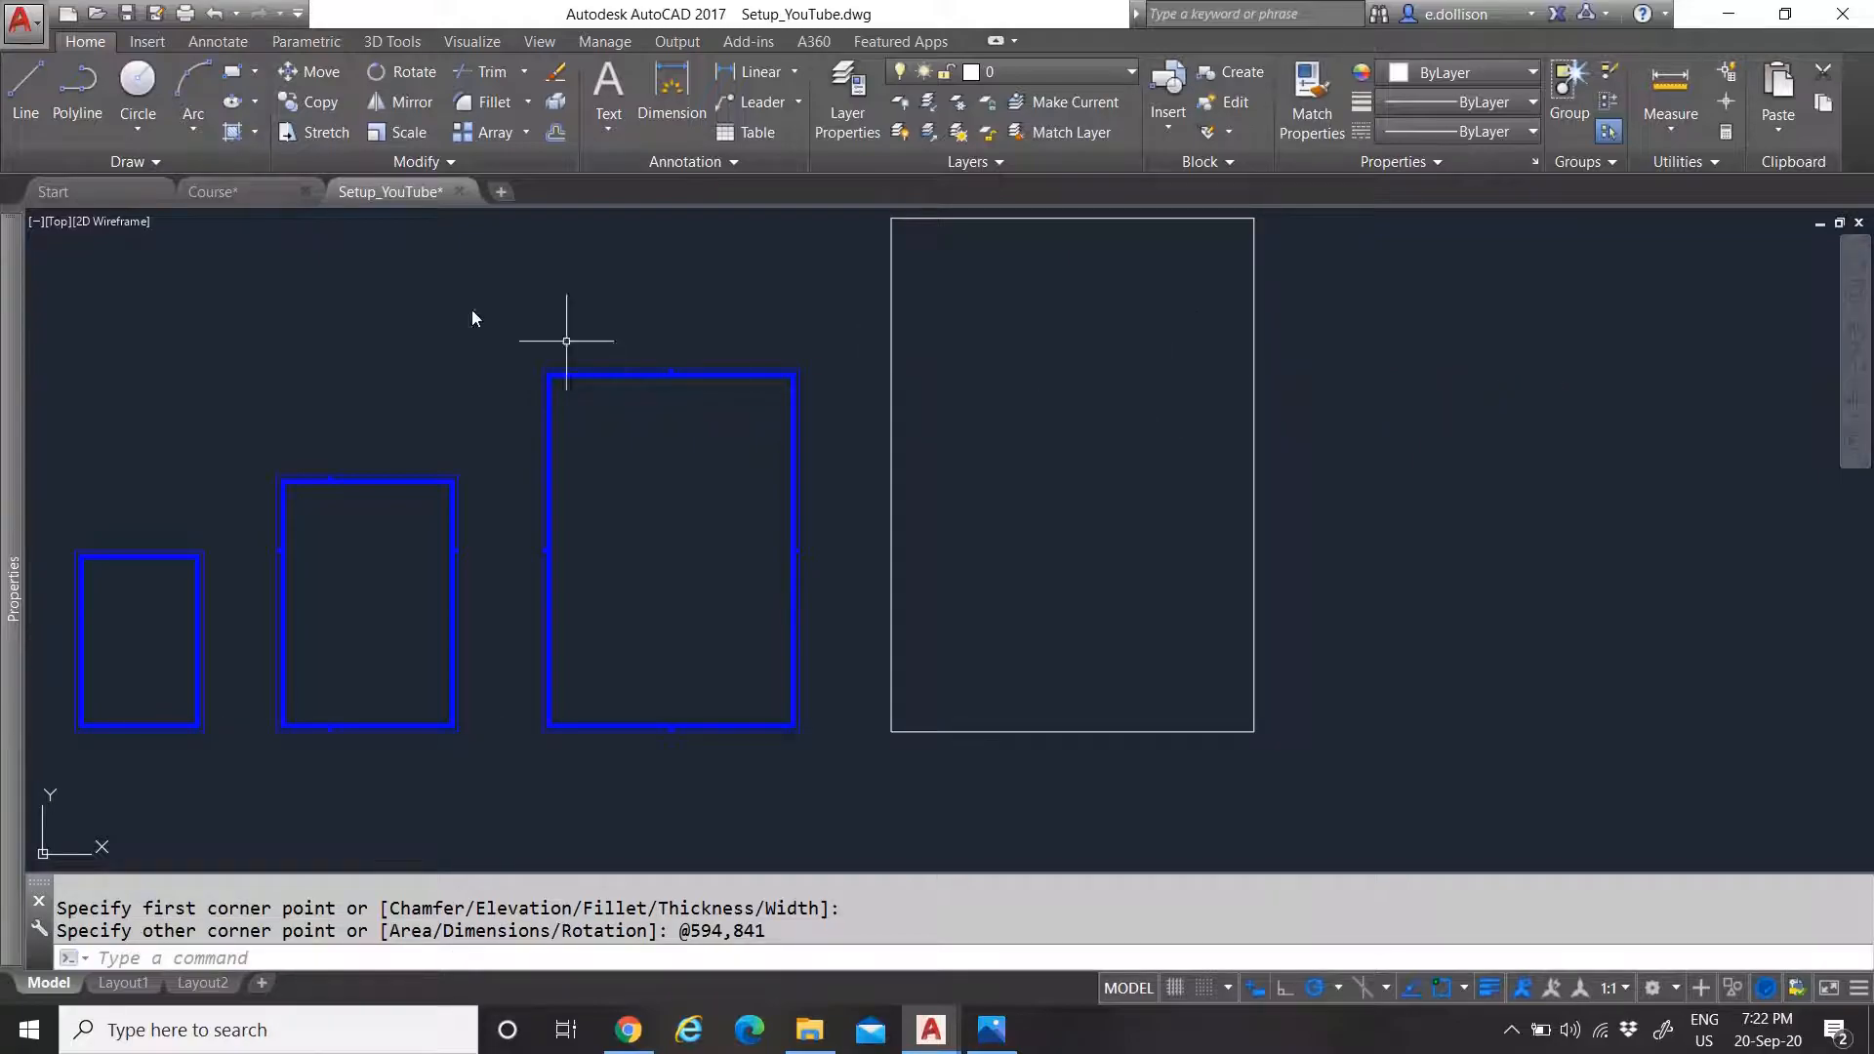
# Recheck the A1 dimensions in the Course drawing and try to measure the new rectangle's height in Setup_YouTube
pyautogui.click(261, 193)
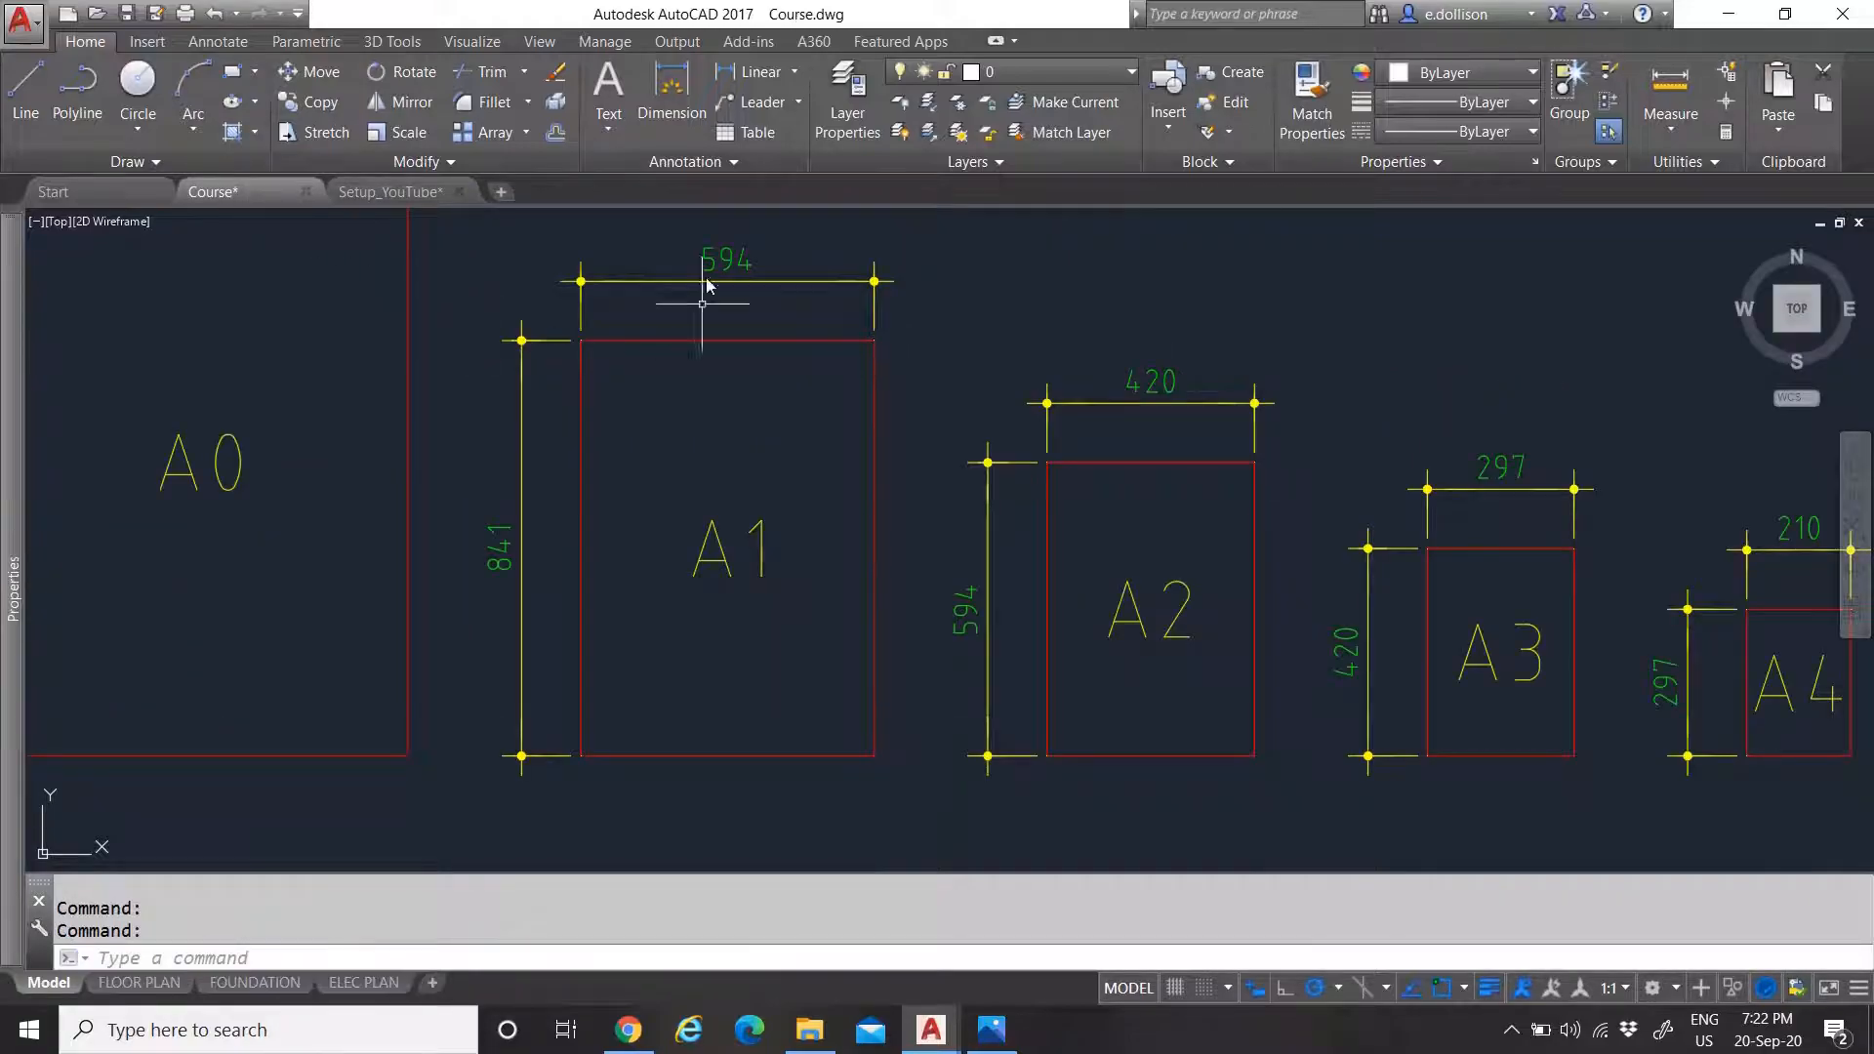
pyautogui.click(390, 192)
pyautogui.click(1670, 90)
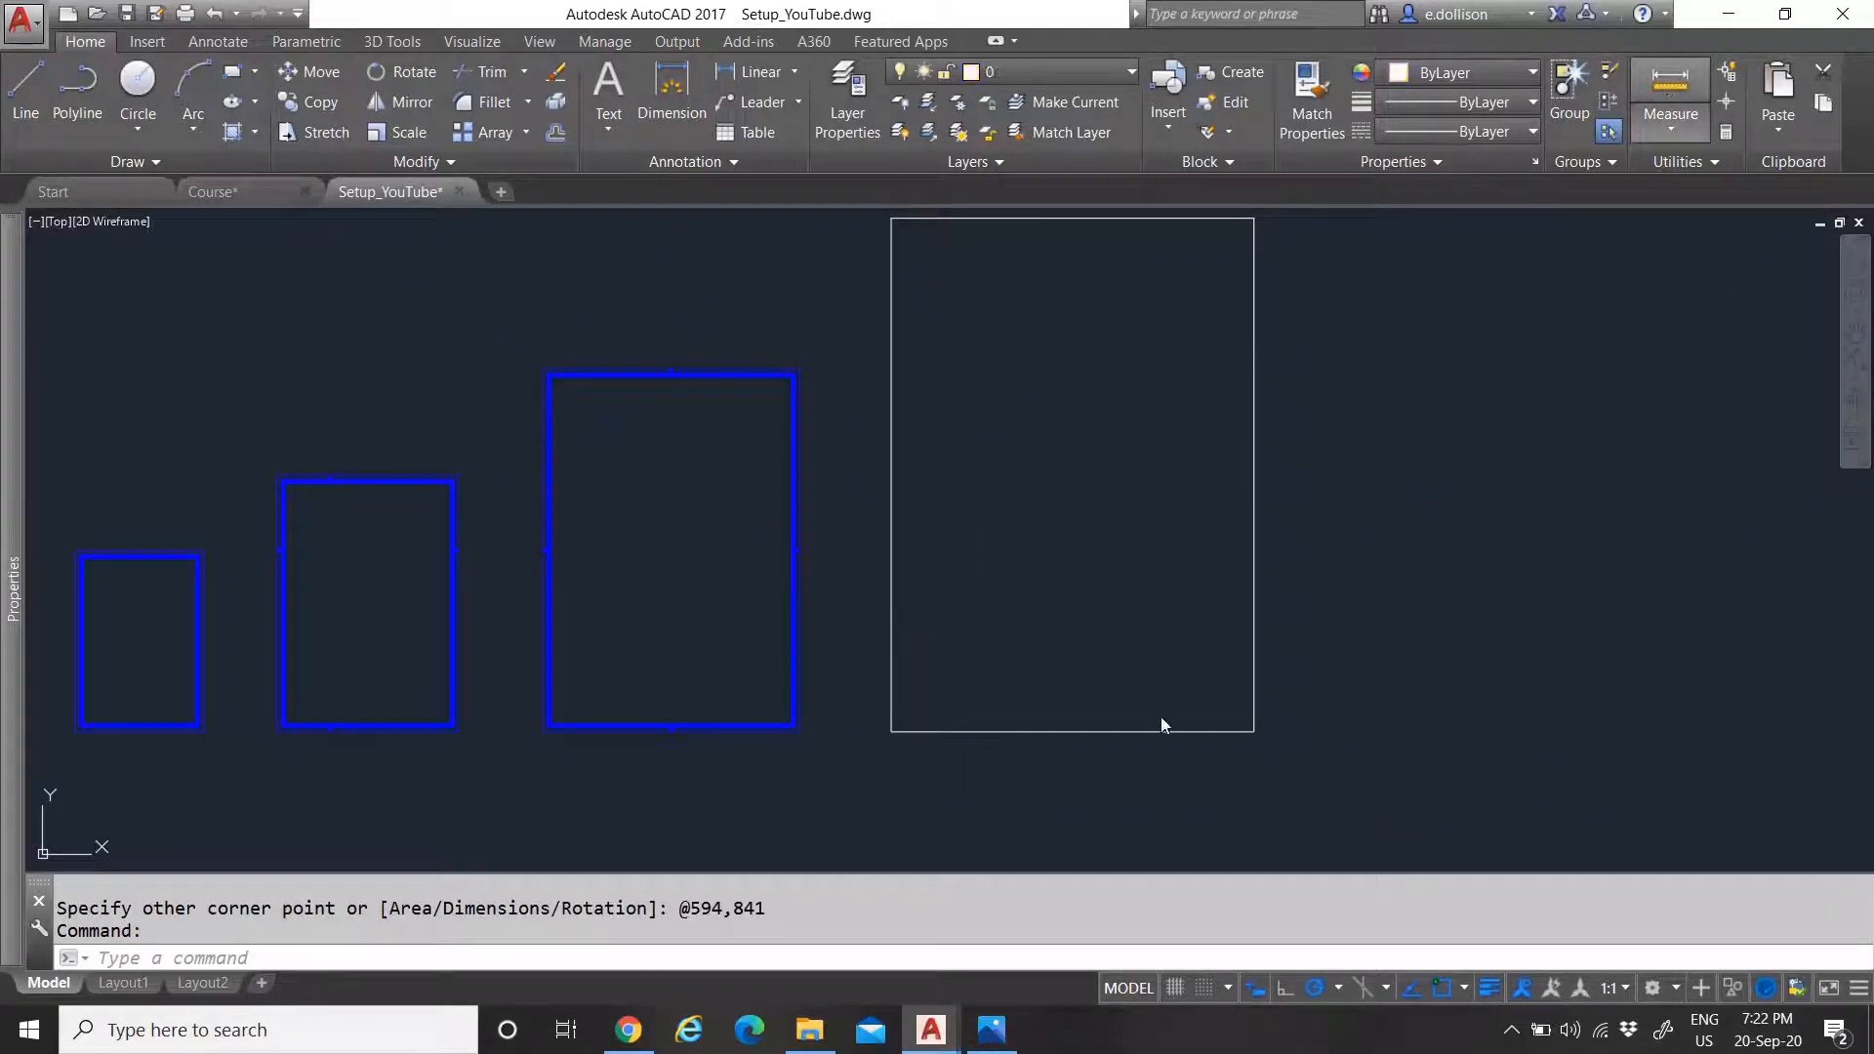
pyautogui.click(893, 733)
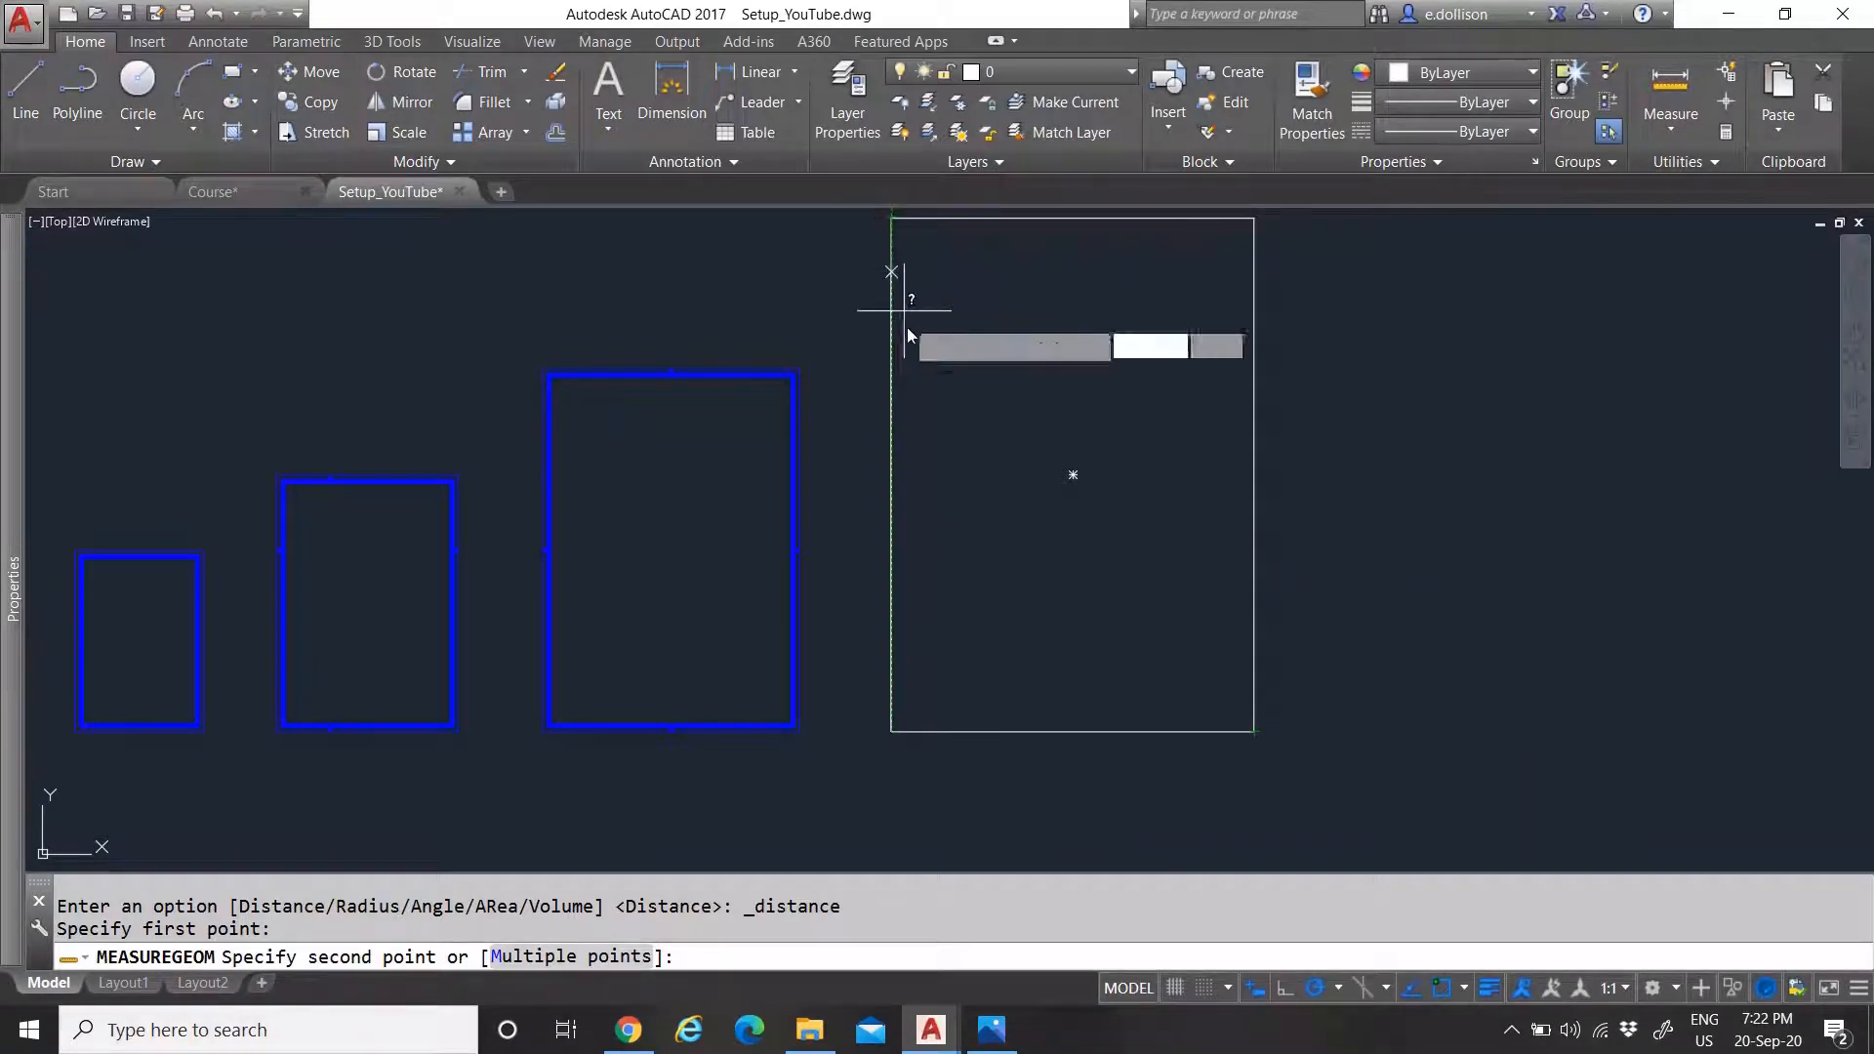
pyautogui.press('Escape')
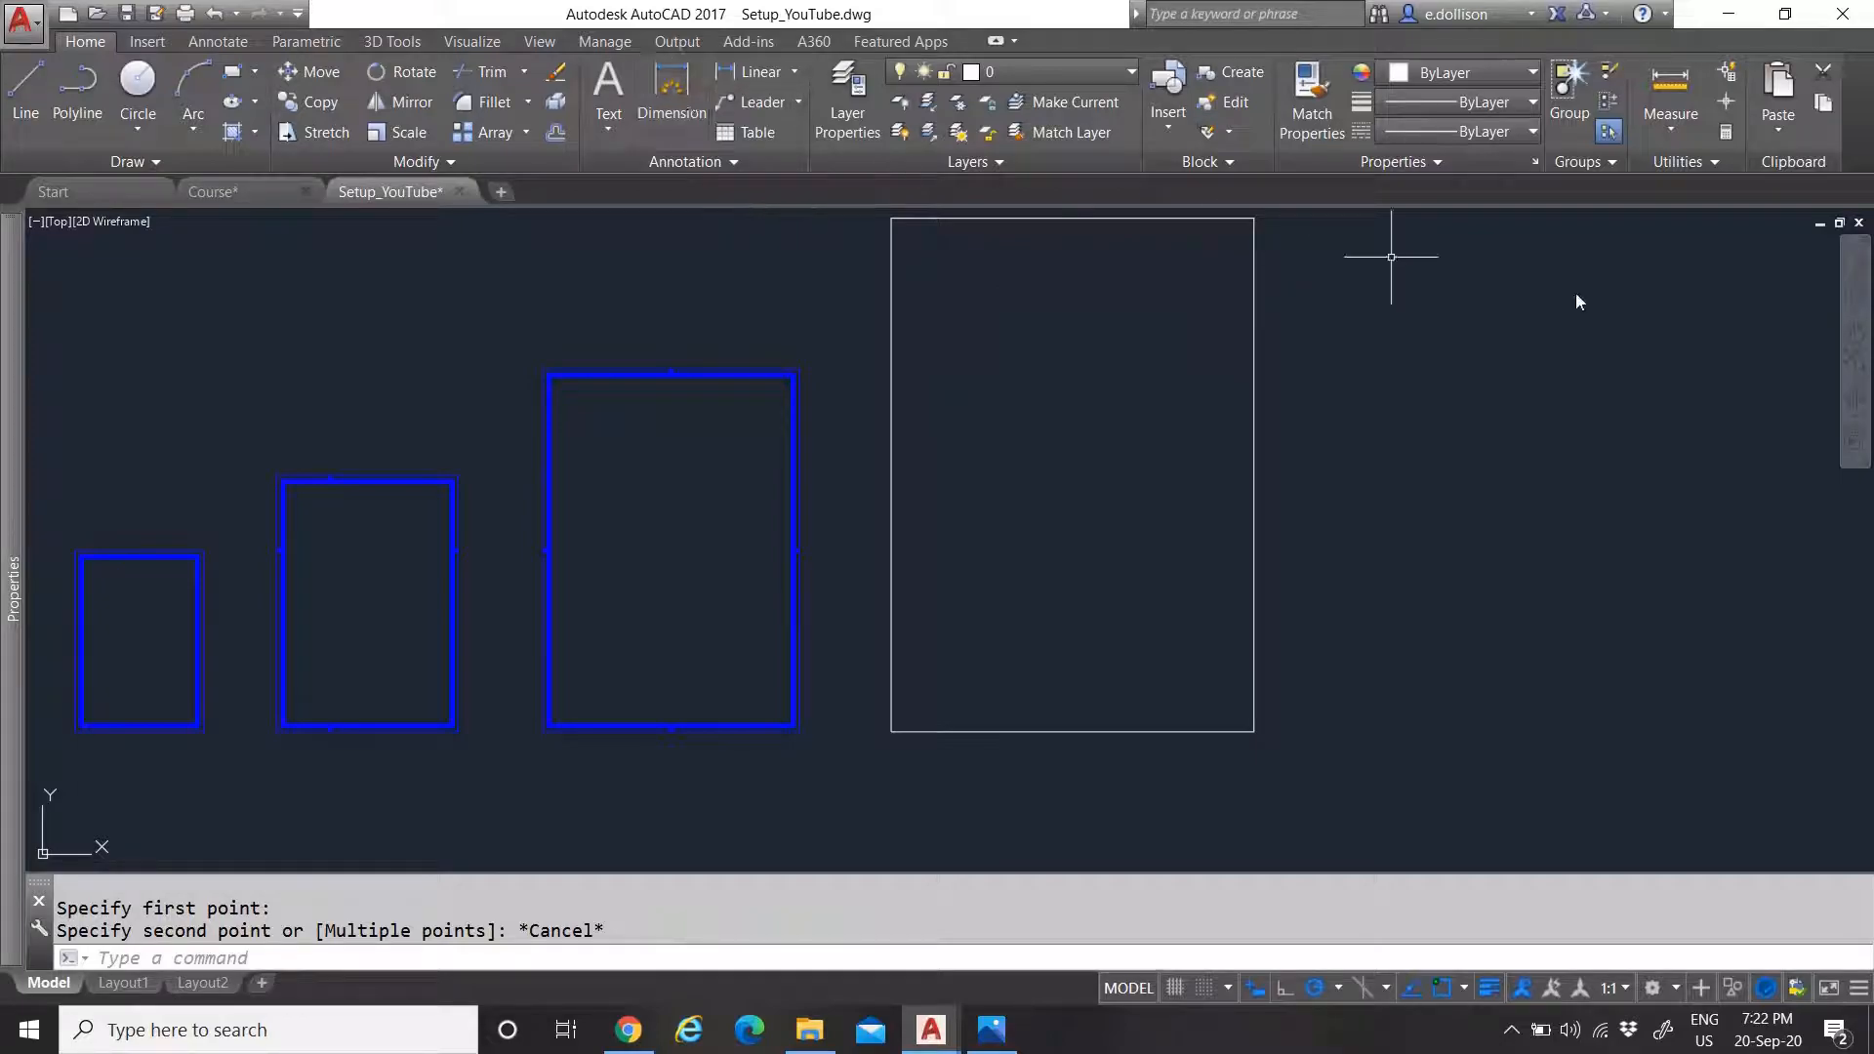
# Offset the A1 rectangle 10 units inward to create its inner border
pyautogui.click(556, 132)
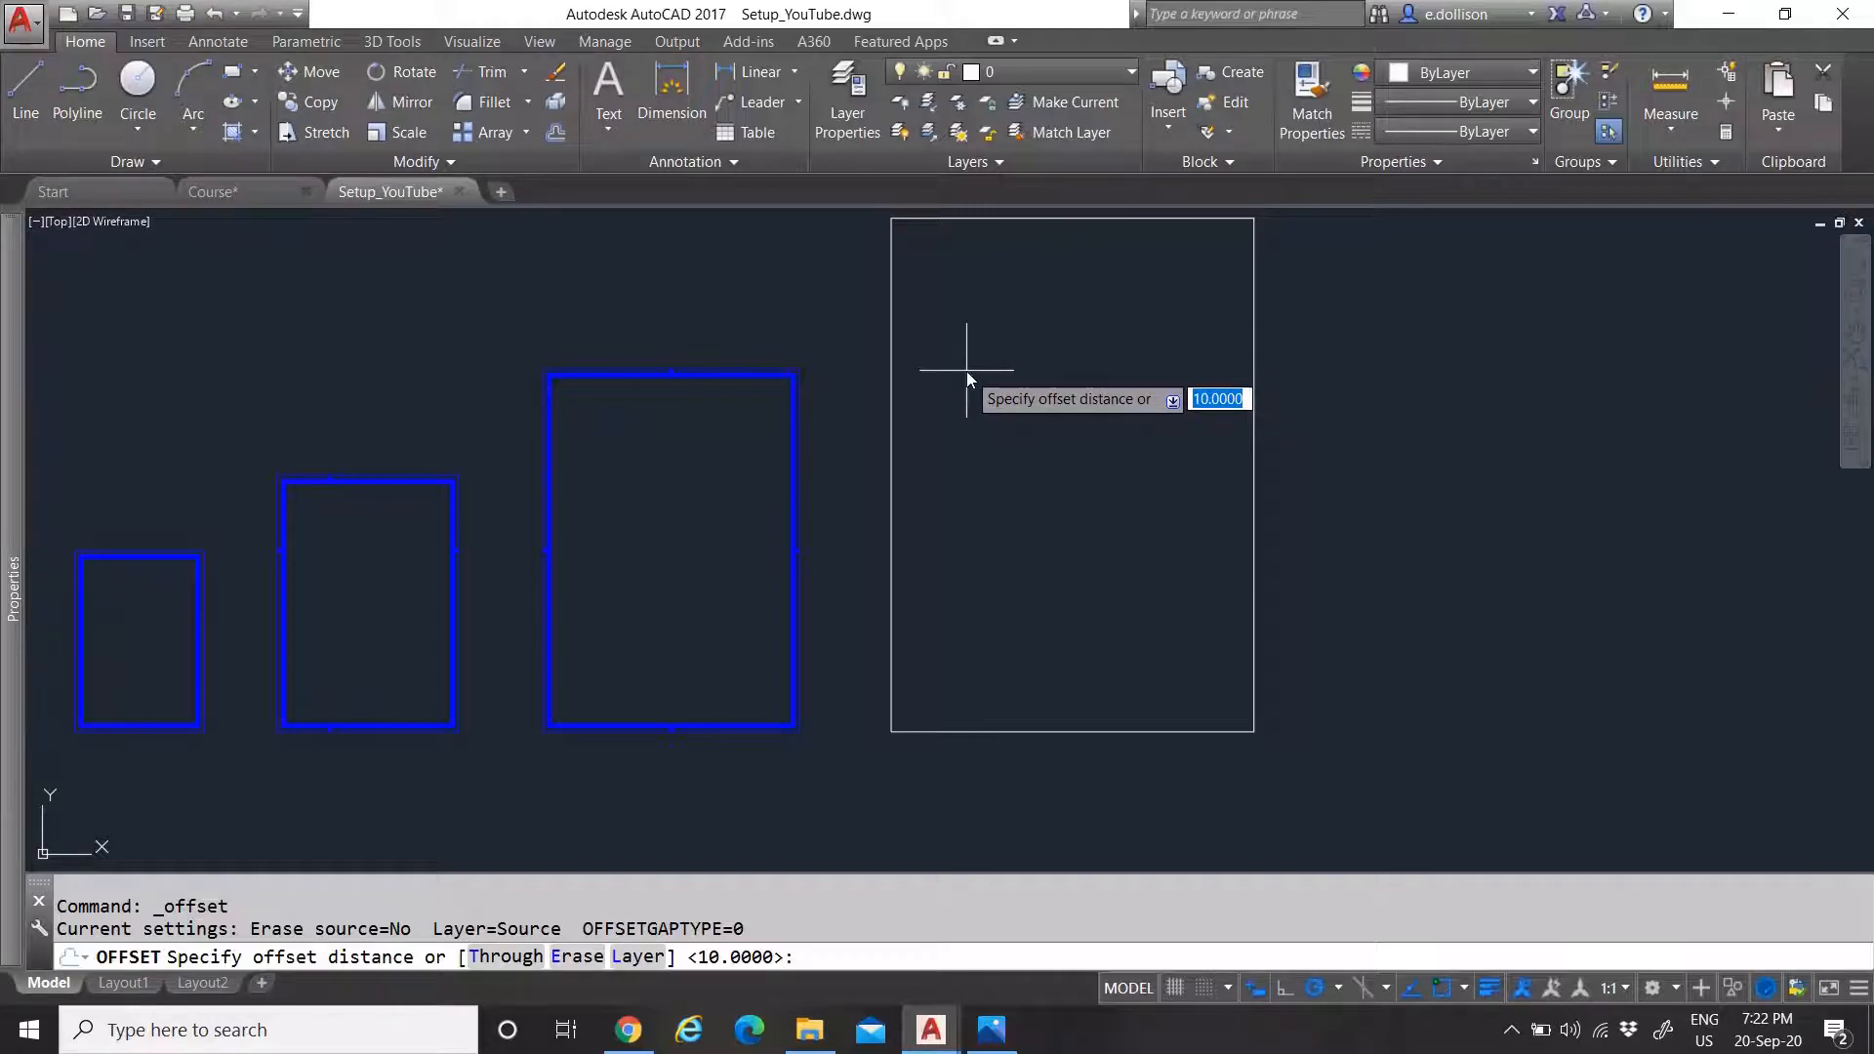
pyautogui.press('Return')
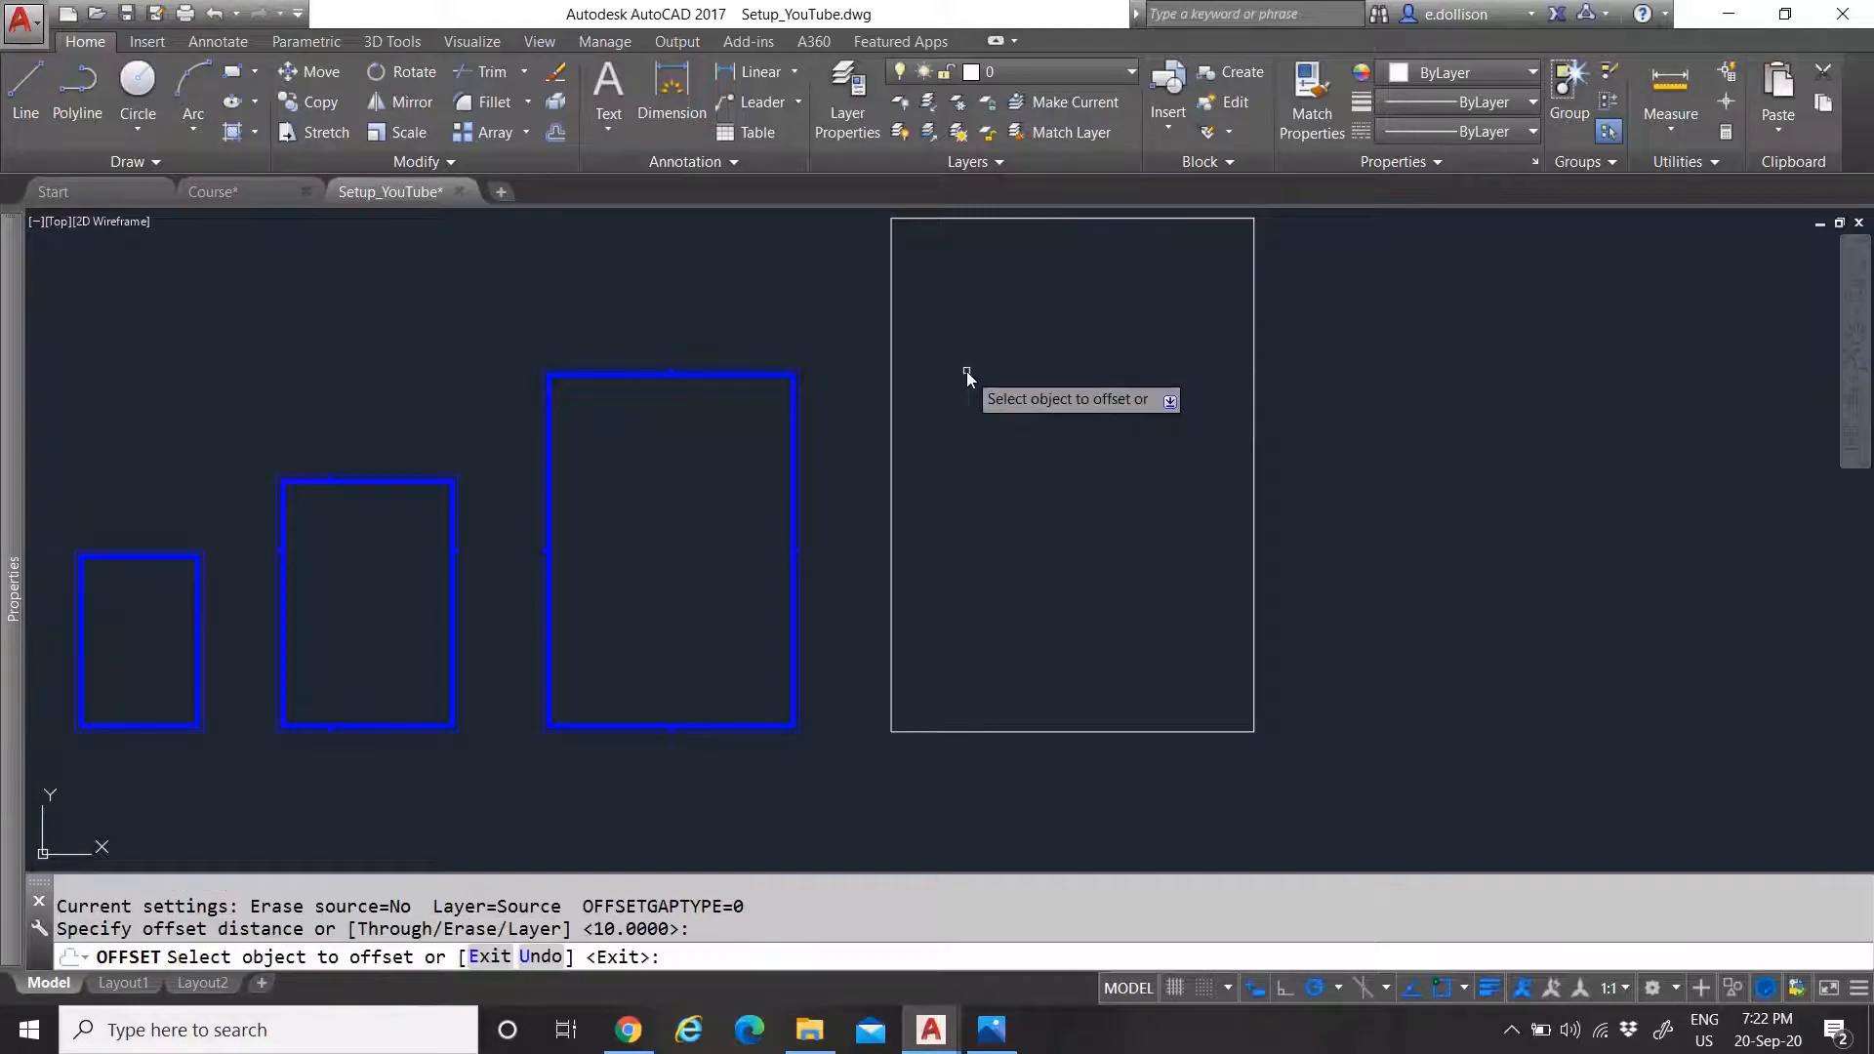
pyautogui.click(1021, 219)
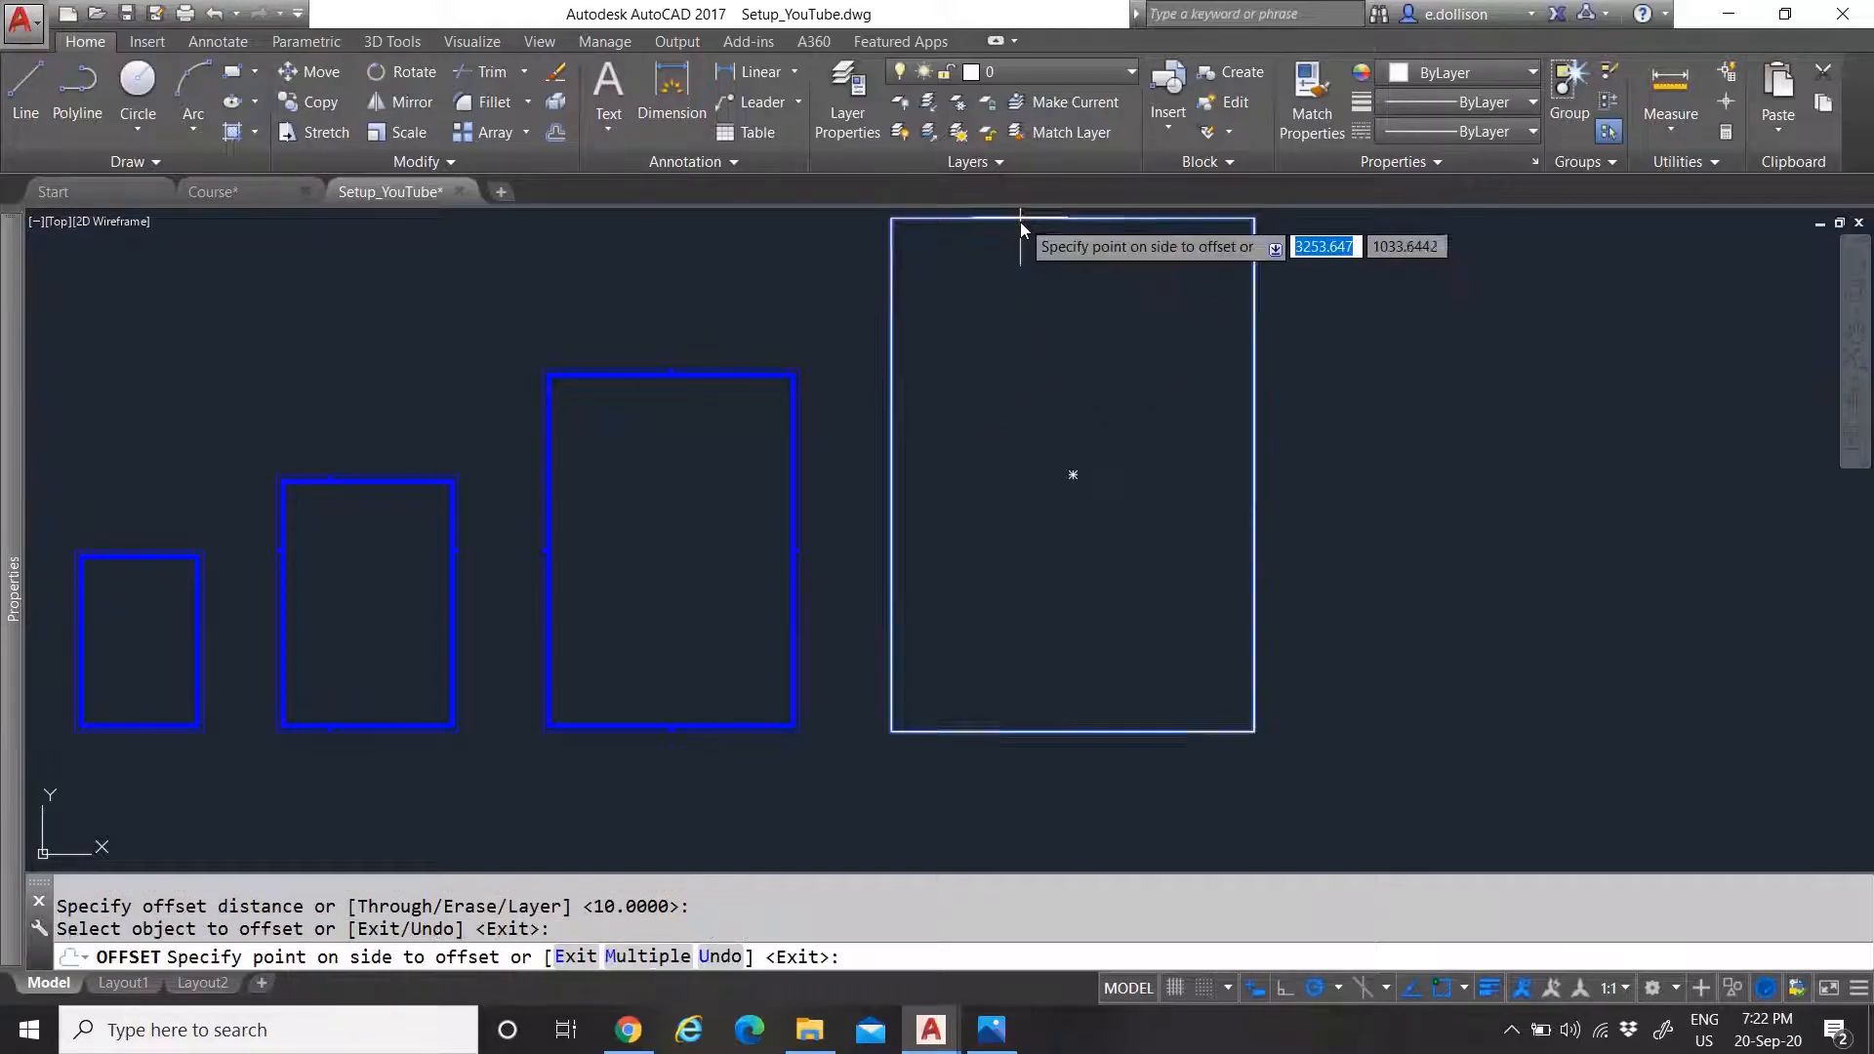
pyautogui.click(1033, 402)
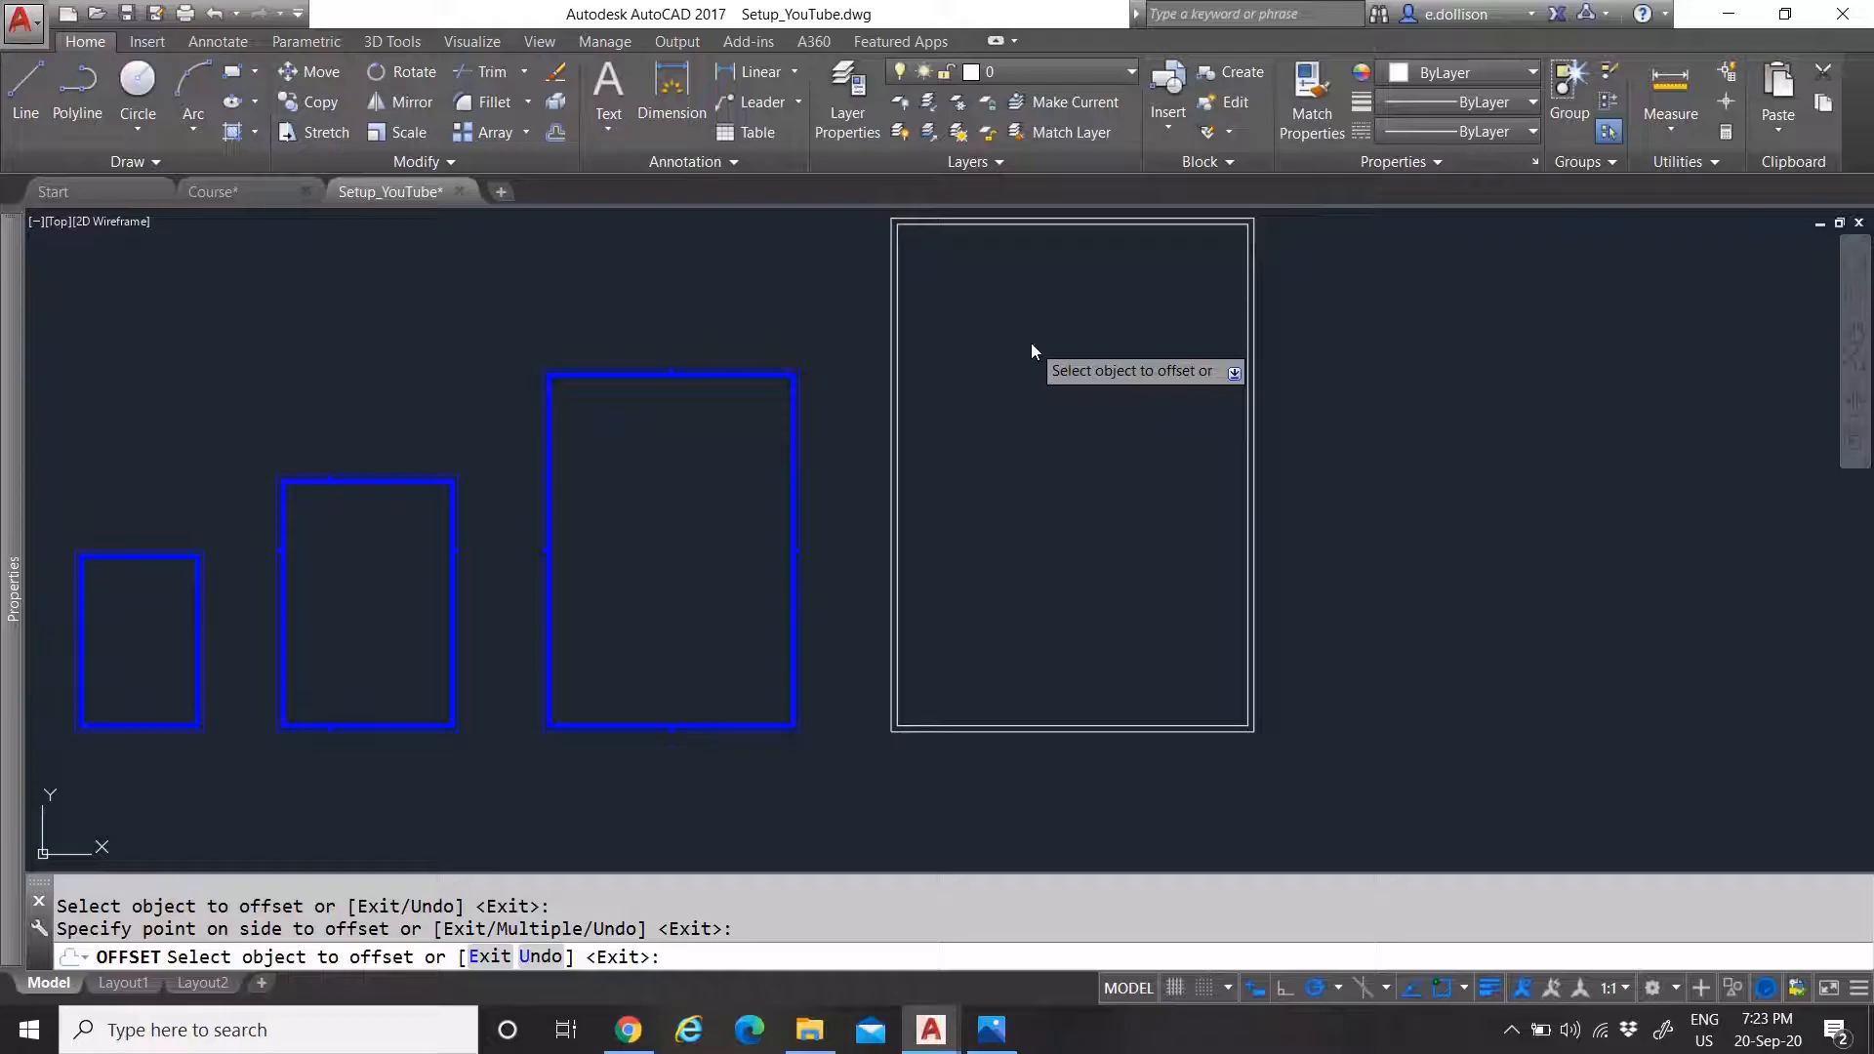
pyautogui.press('Escape')
# Set the outer A1 rectangle's lineweight to 0.00 mm and check the inner rectangle's properties
pyautogui.scroll(8, 1249, 216)
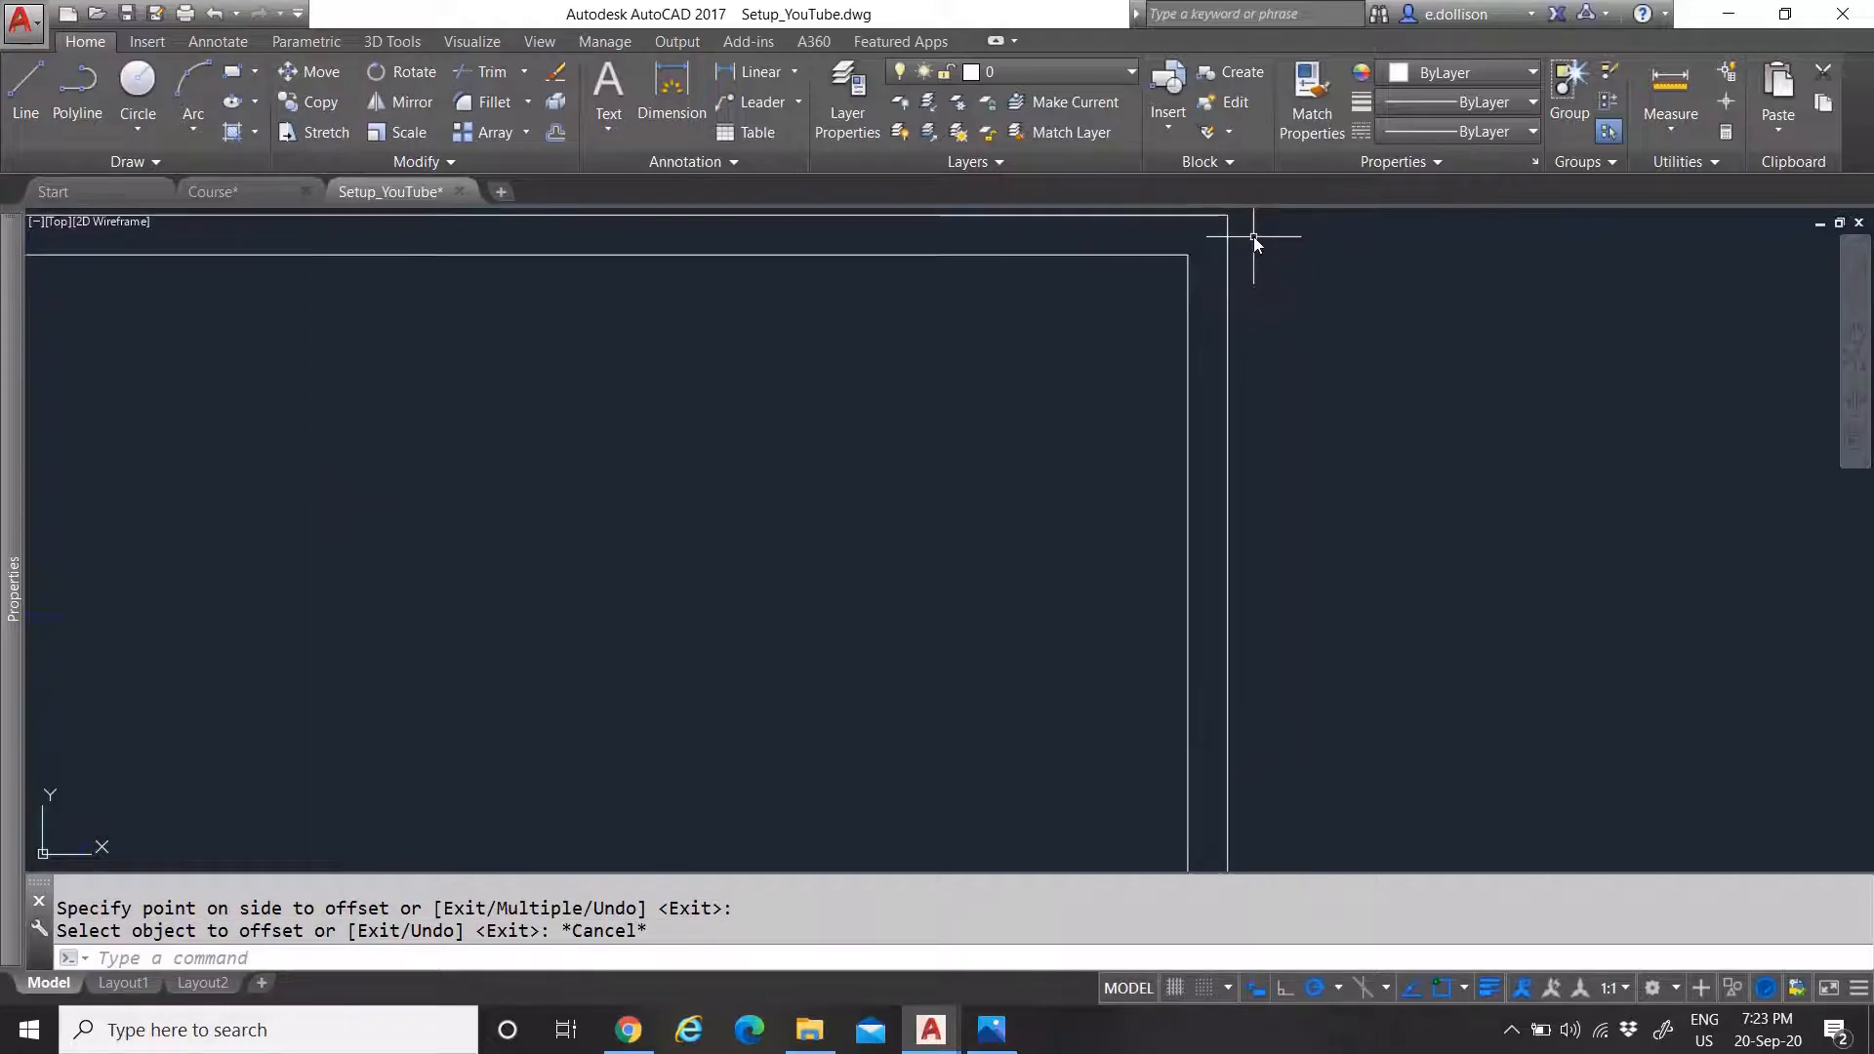
pyautogui.click(1230, 274)
pyautogui.moveTo(8, 405)
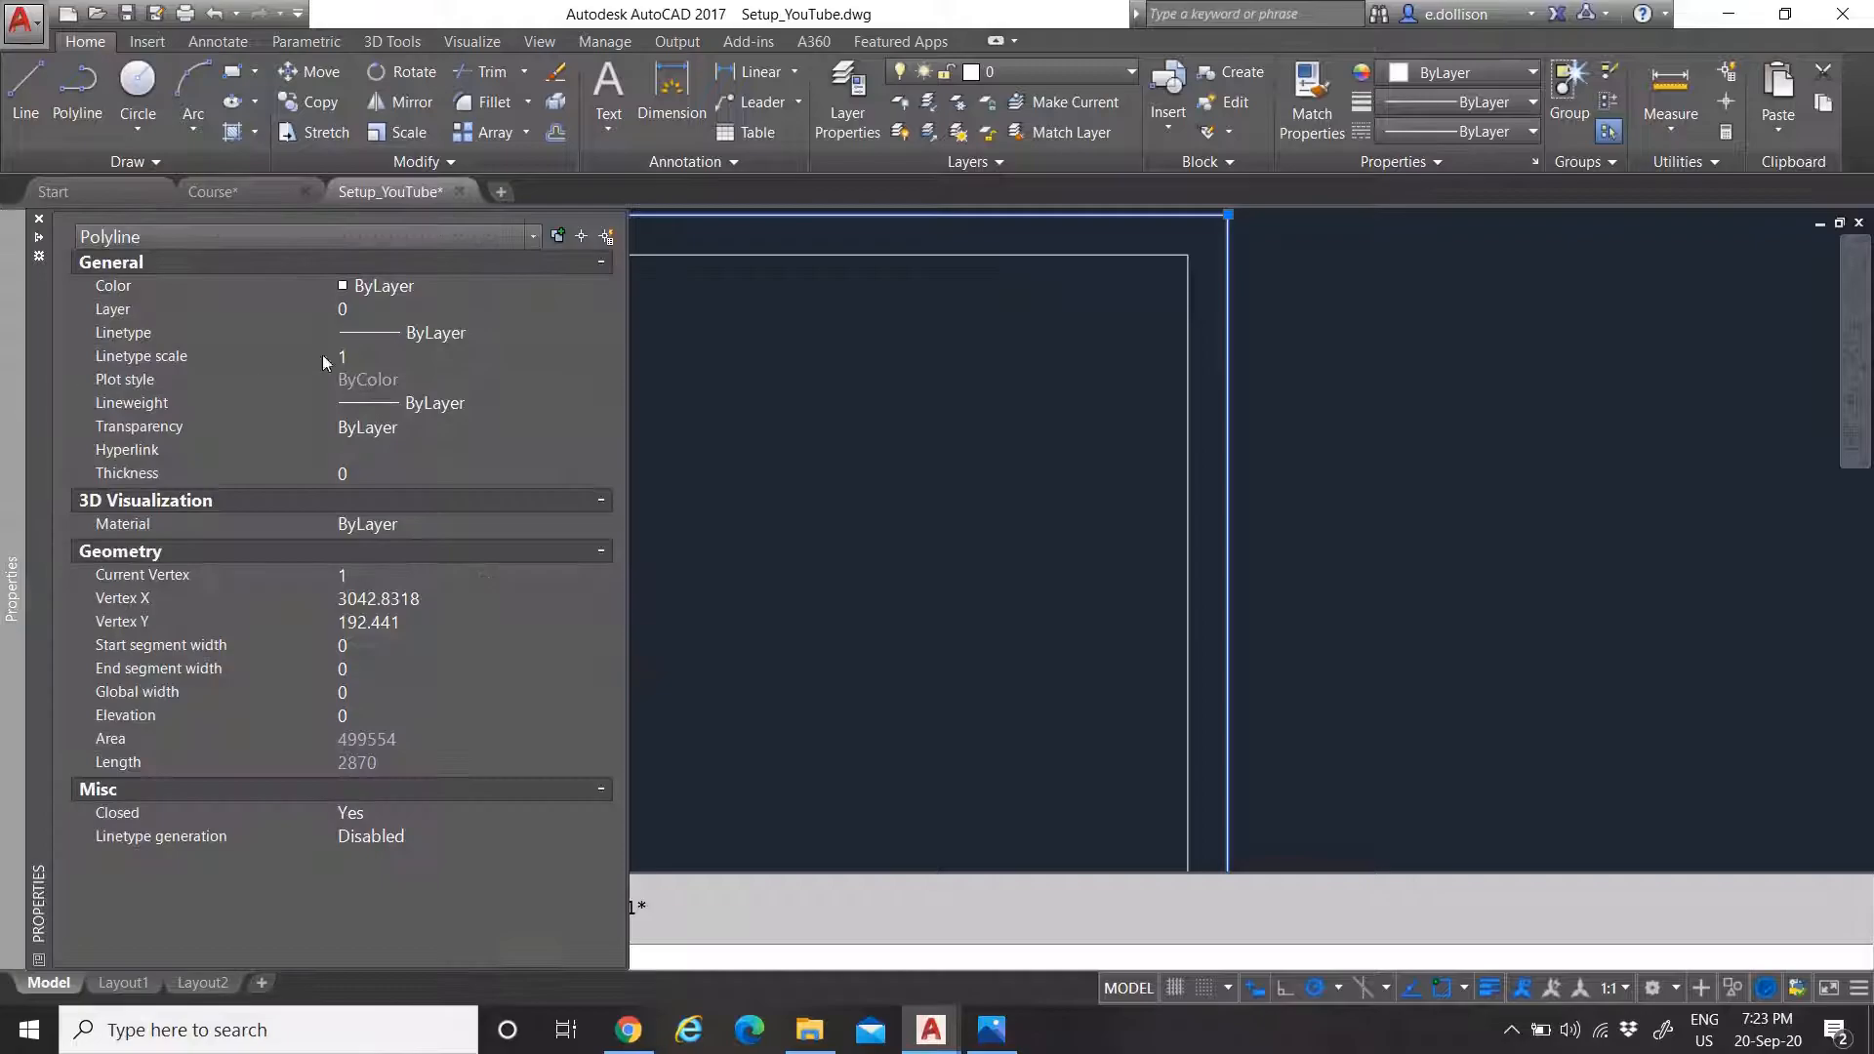
pyautogui.click(457, 407)
pyautogui.click(457, 407)
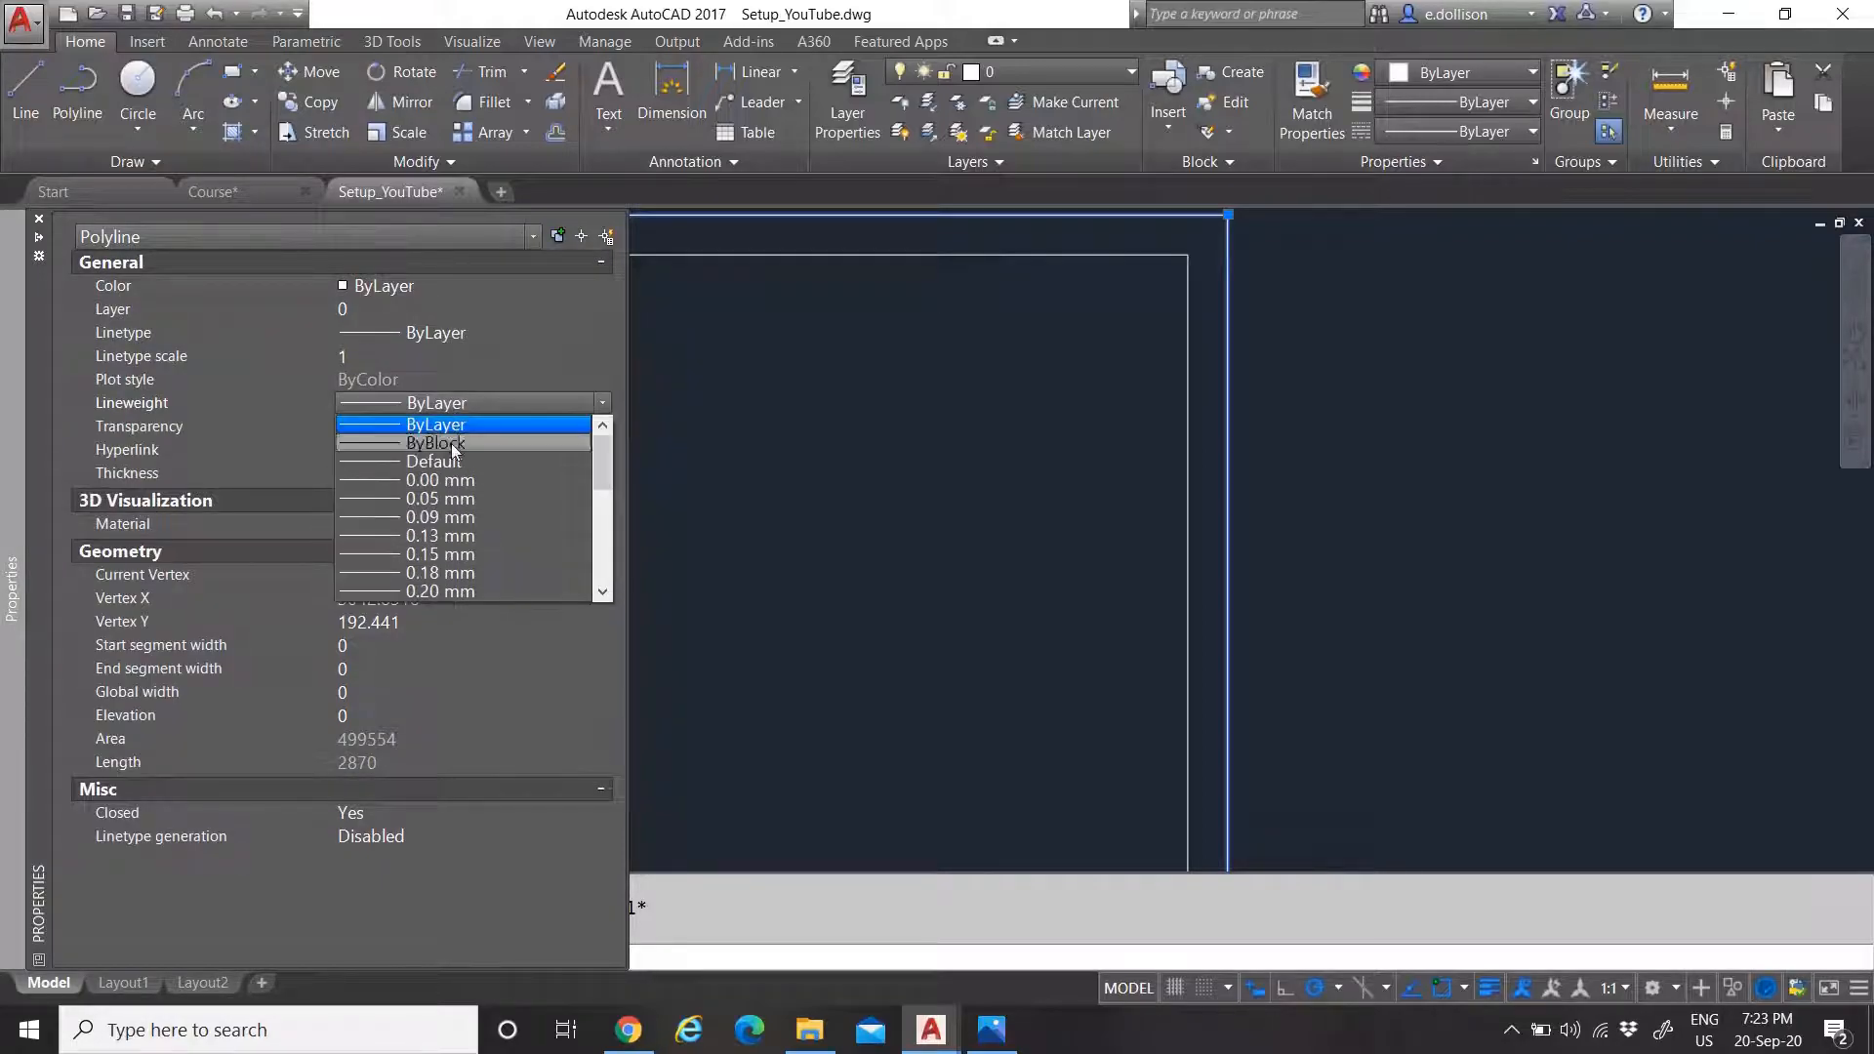
pyautogui.click(429, 481)
pyautogui.scroll(-7, 1167, 277)
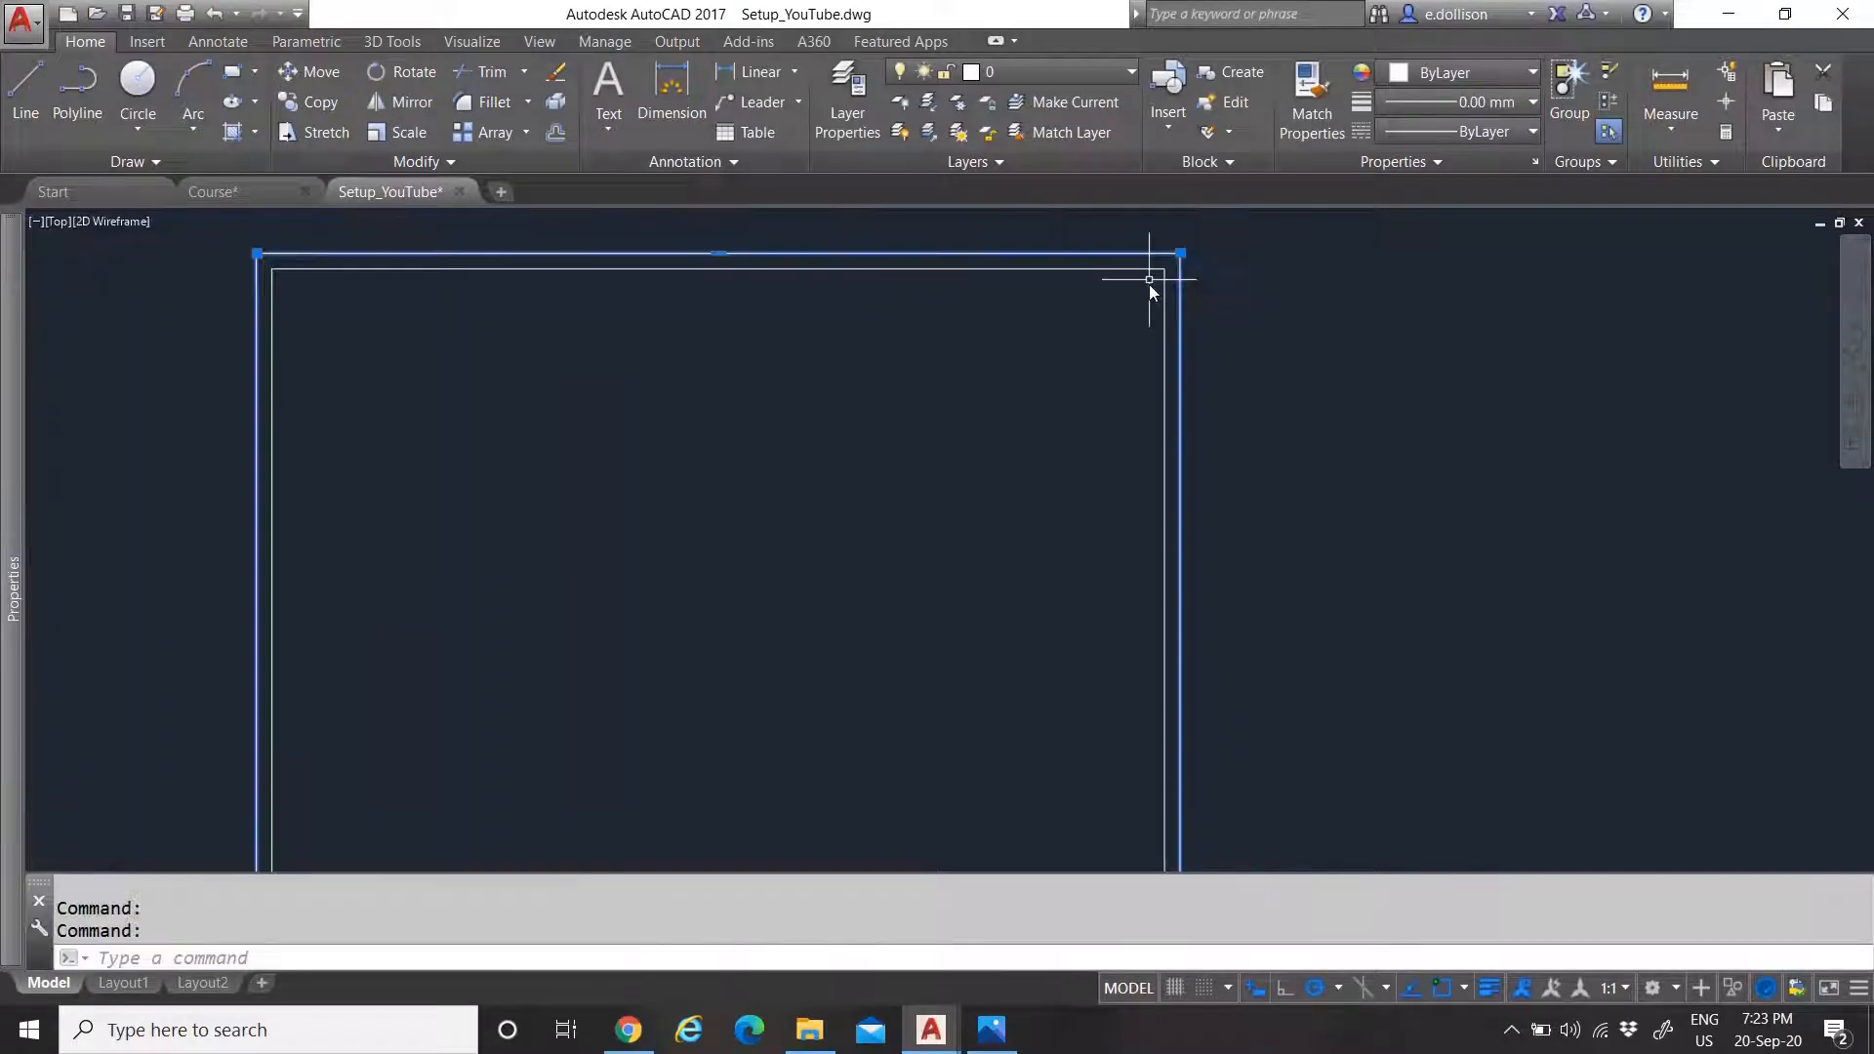
pyautogui.press('Escape')
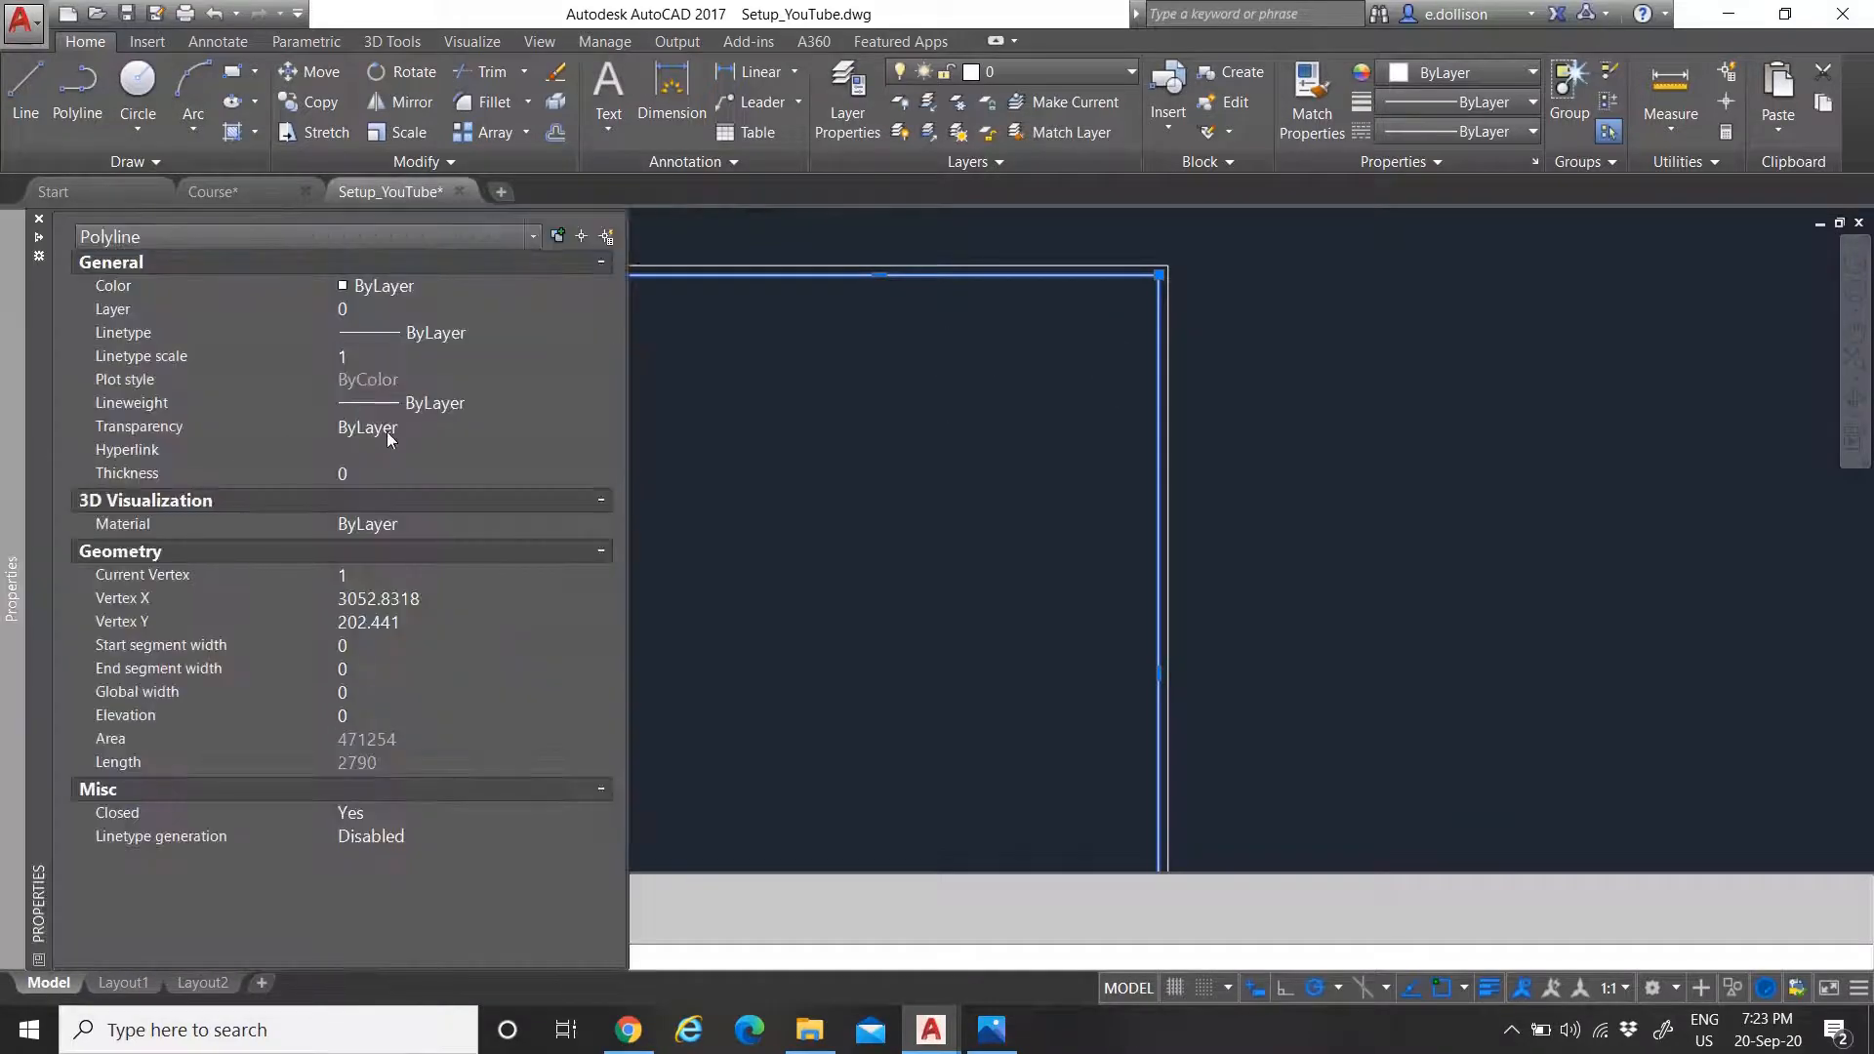
pyautogui.scroll(-3, 1146, 304)
pyautogui.press('Escape')
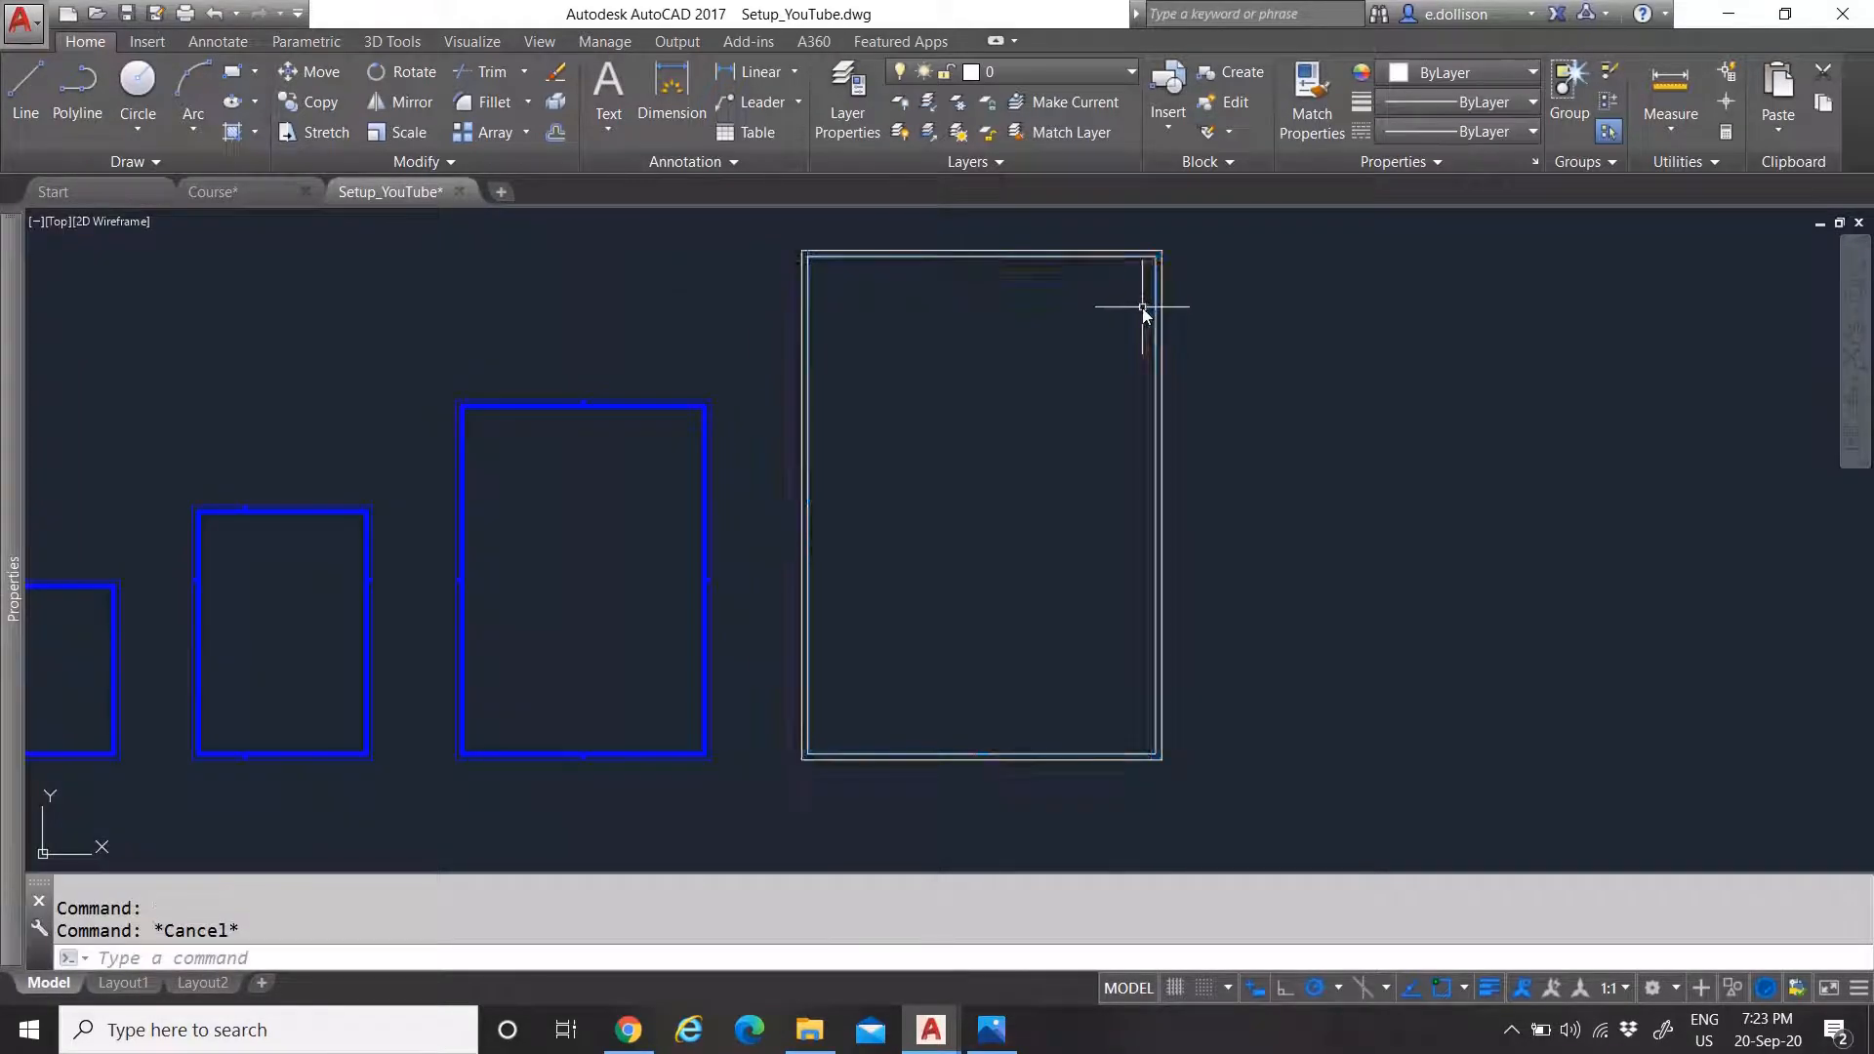
# Draw a horizontal construction line through the centre tick on the A2 border's right edge
pyautogui.scroll(2, 757, 764)
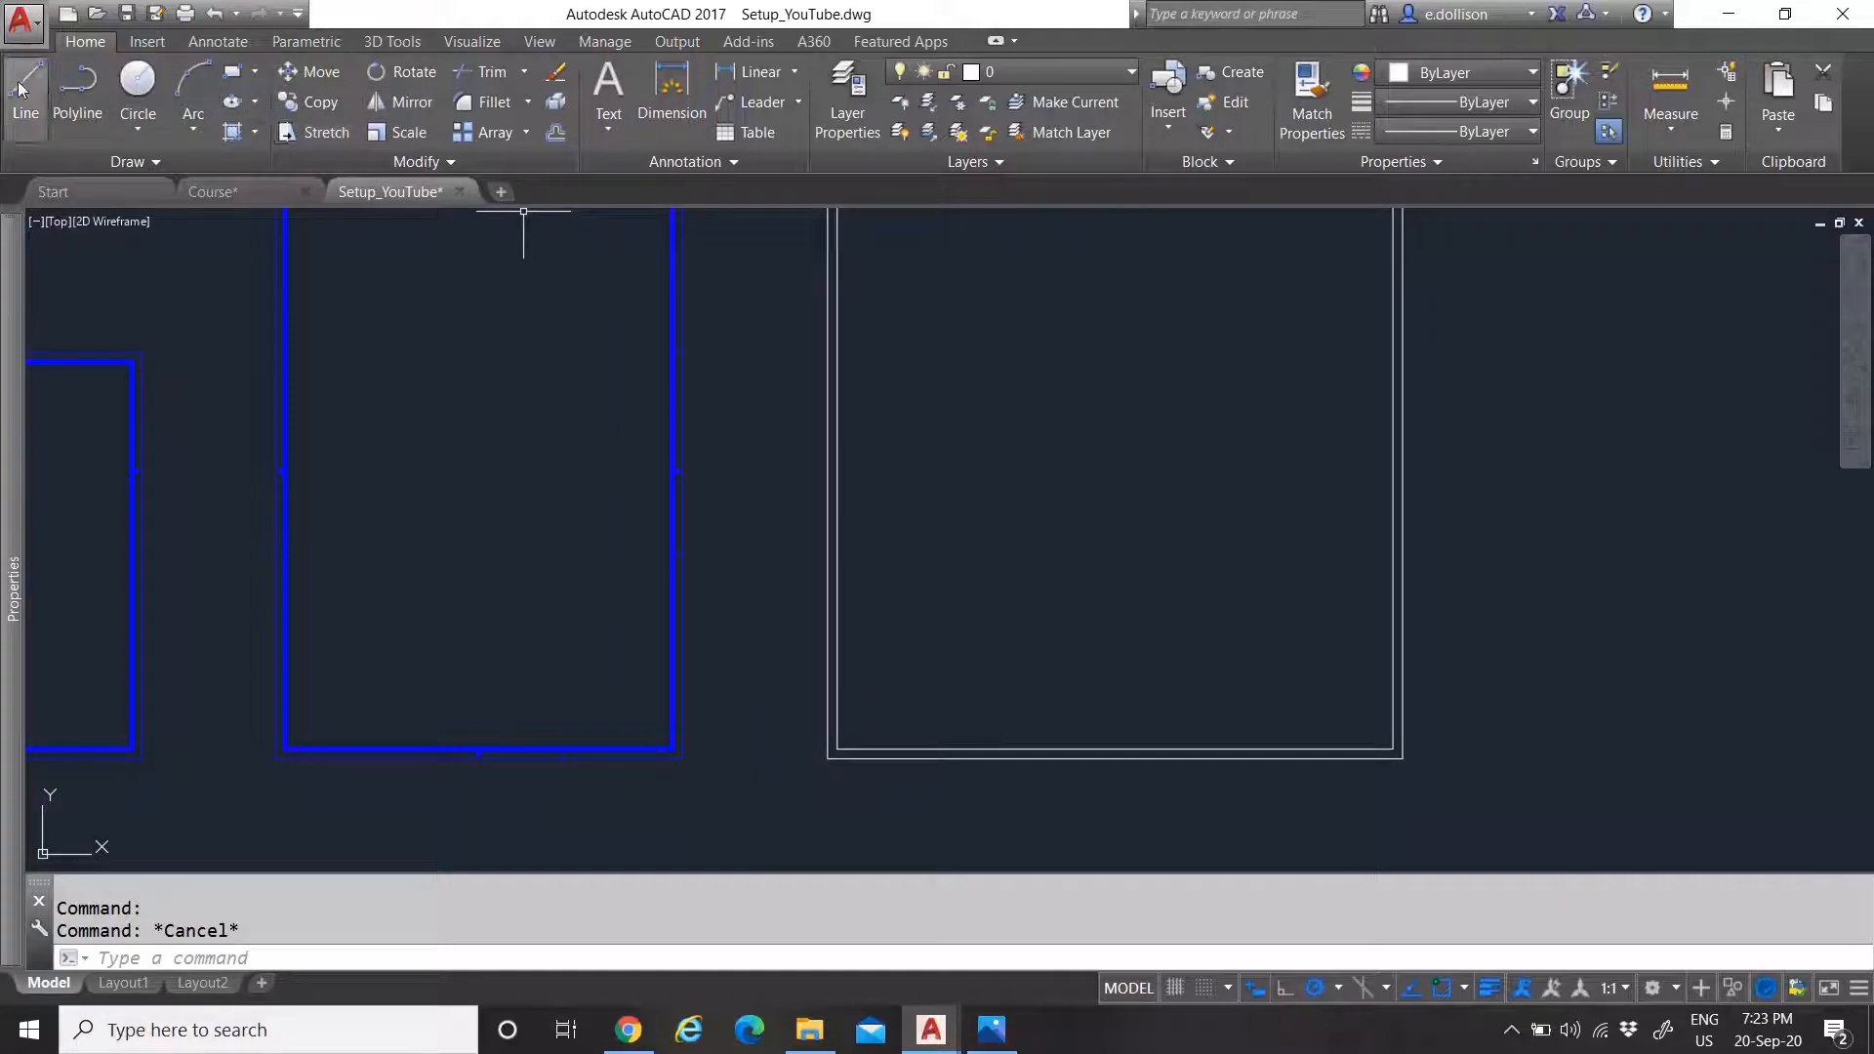
pyautogui.click(144, 159)
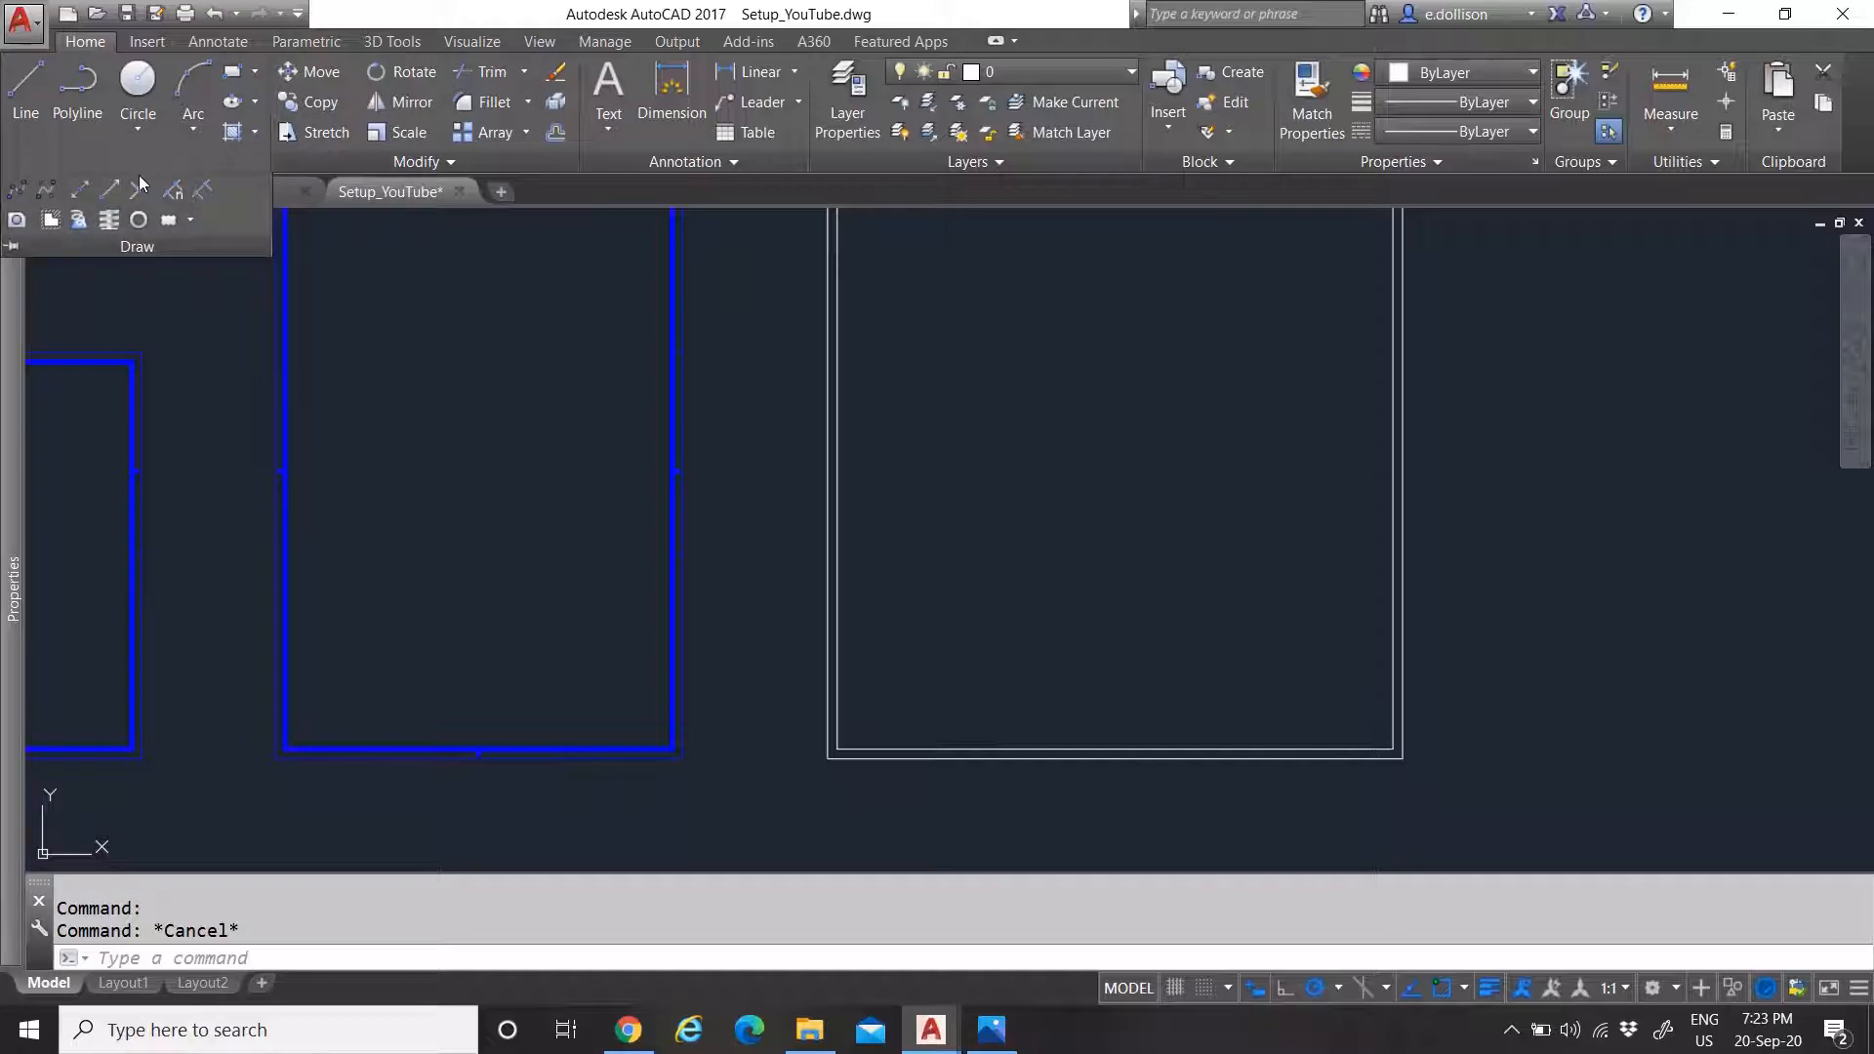
pyautogui.click(86, 197)
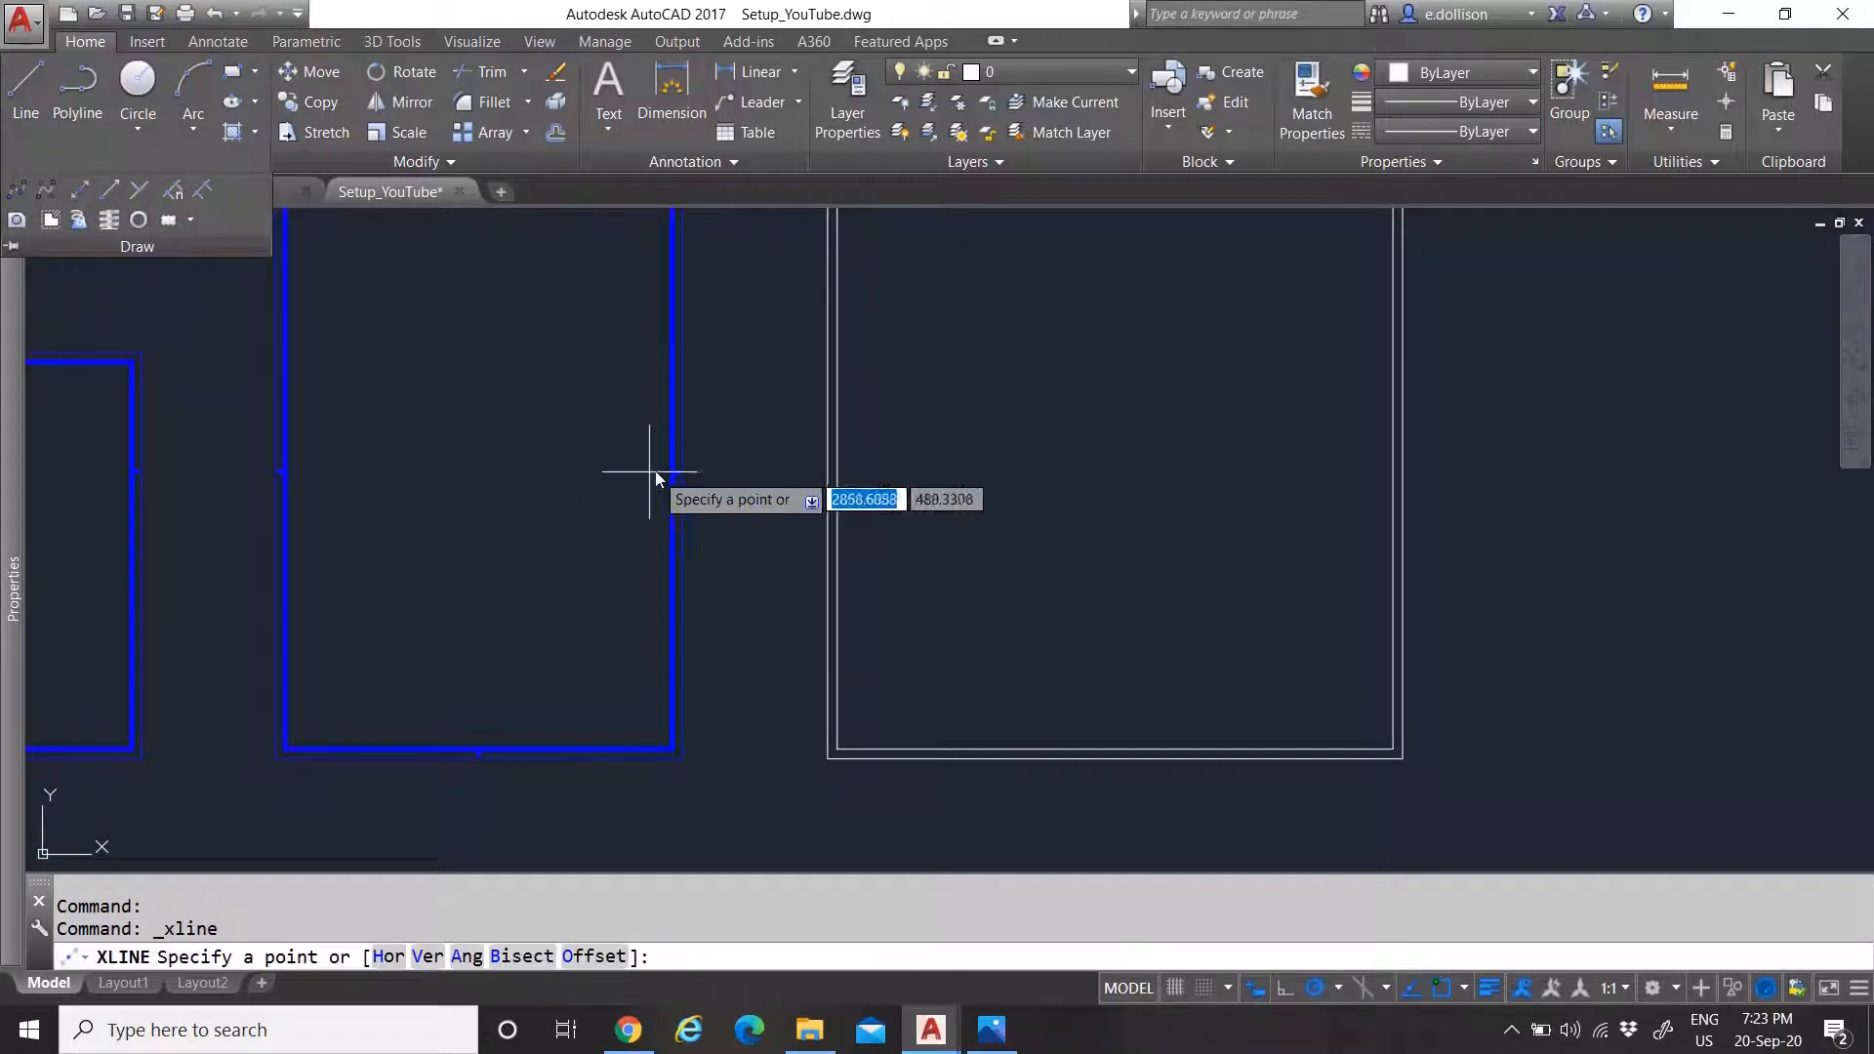
pyautogui.scroll(2, 710, 500)
pyautogui.scroll(2, 652, 483)
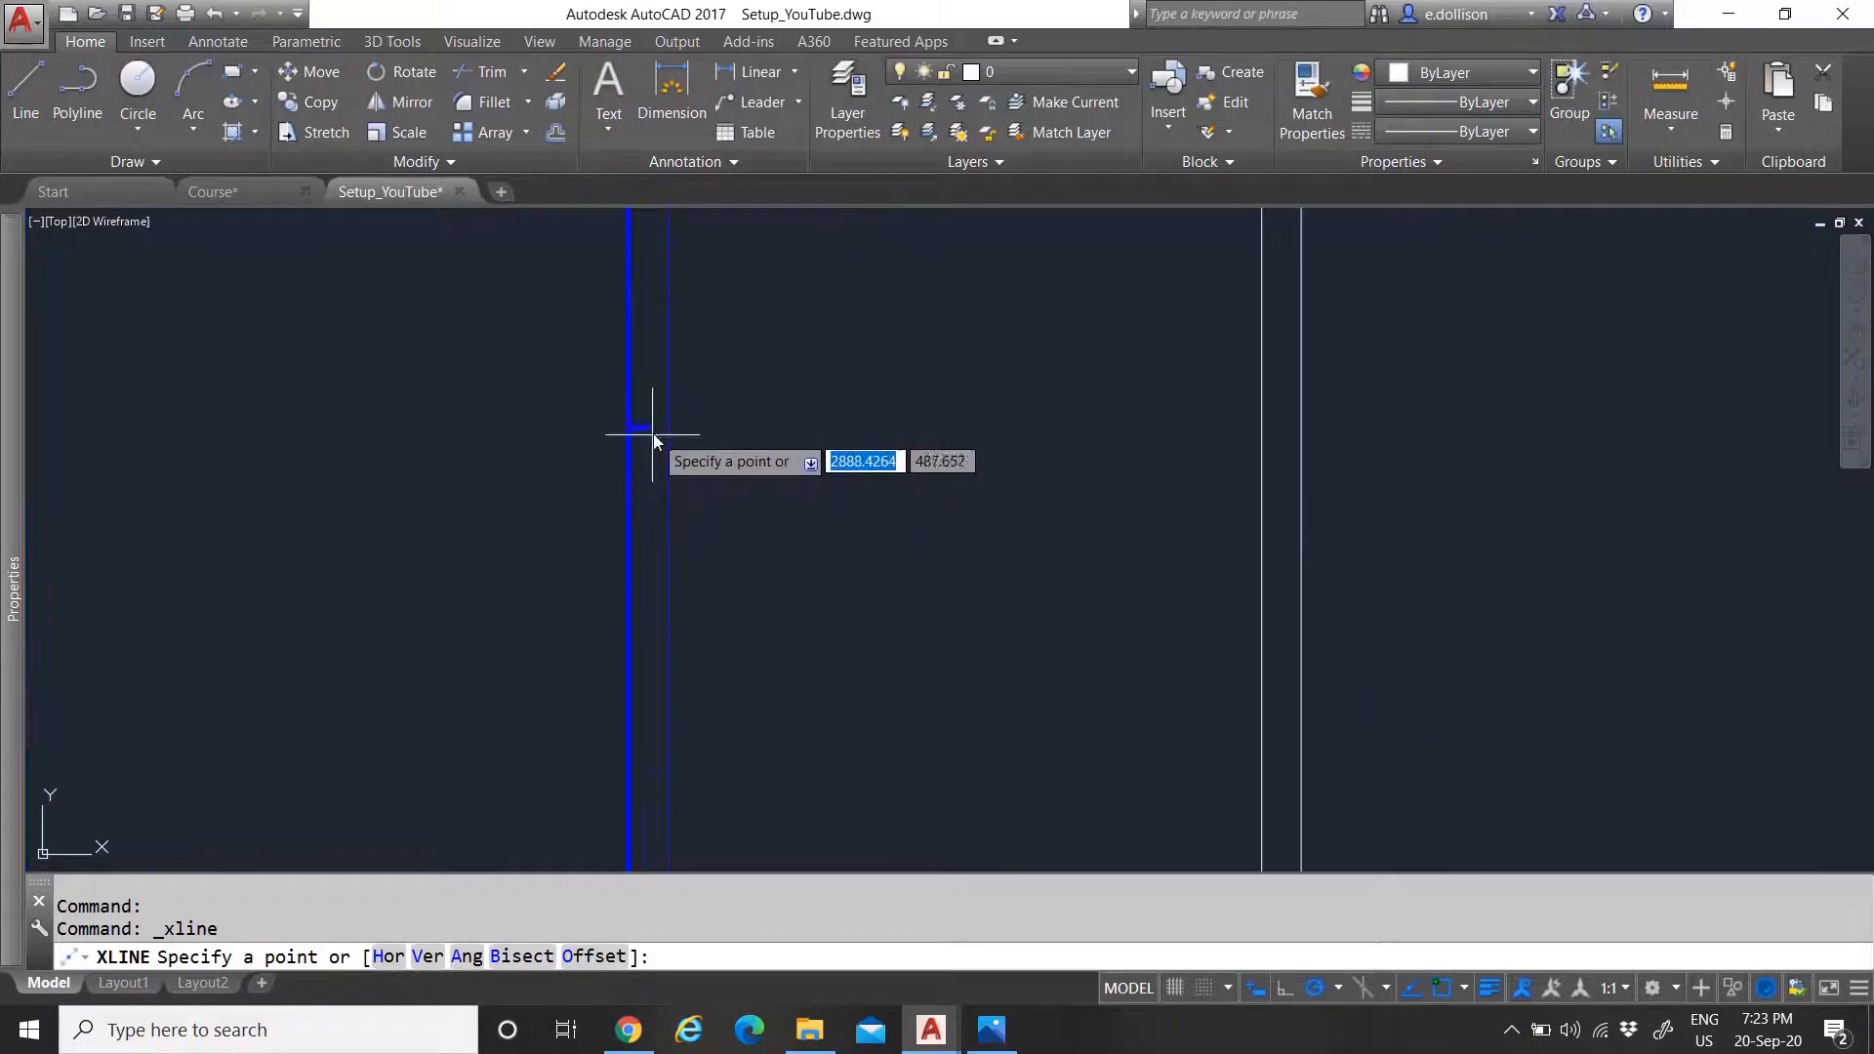
pyautogui.click(653, 431)
pyautogui.scroll(-4, 827, 505)
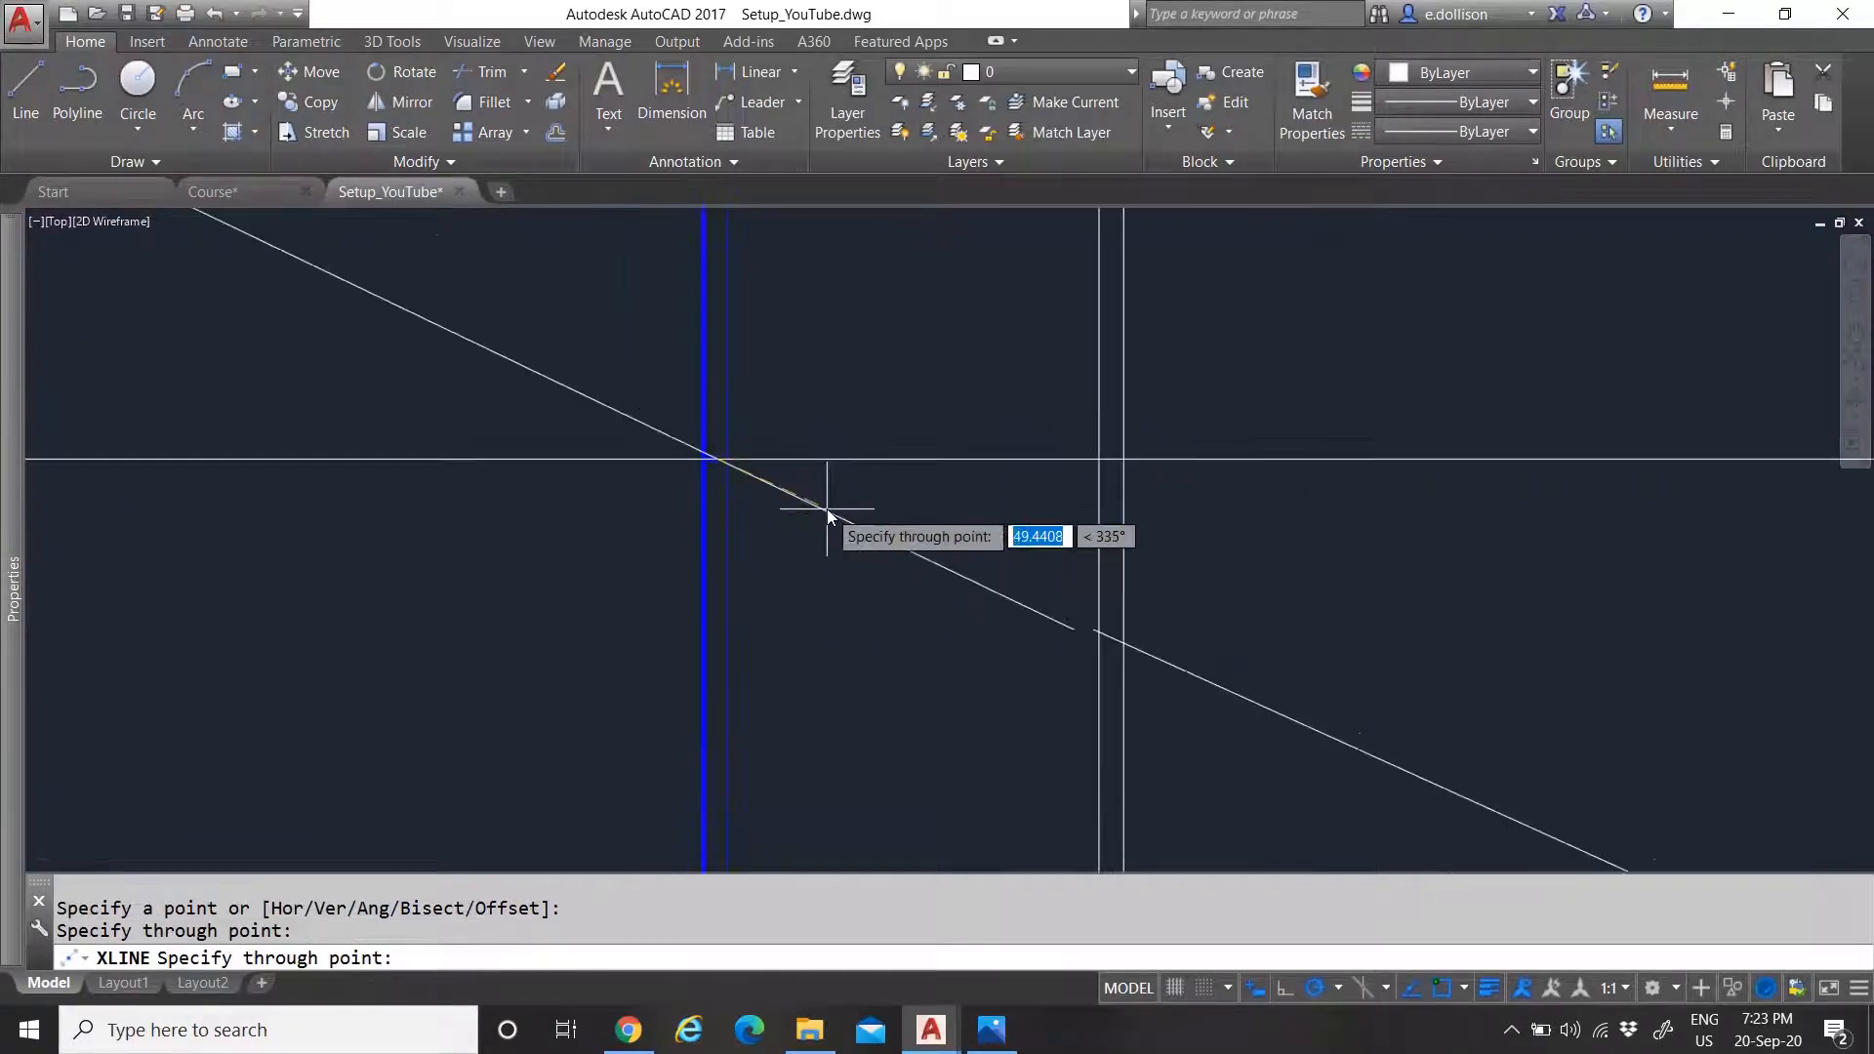
pyautogui.press('Escape')
# Relocate the construction line's midpoint grip to the outer top-right corner of the smallest border
pyautogui.click(833, 498)
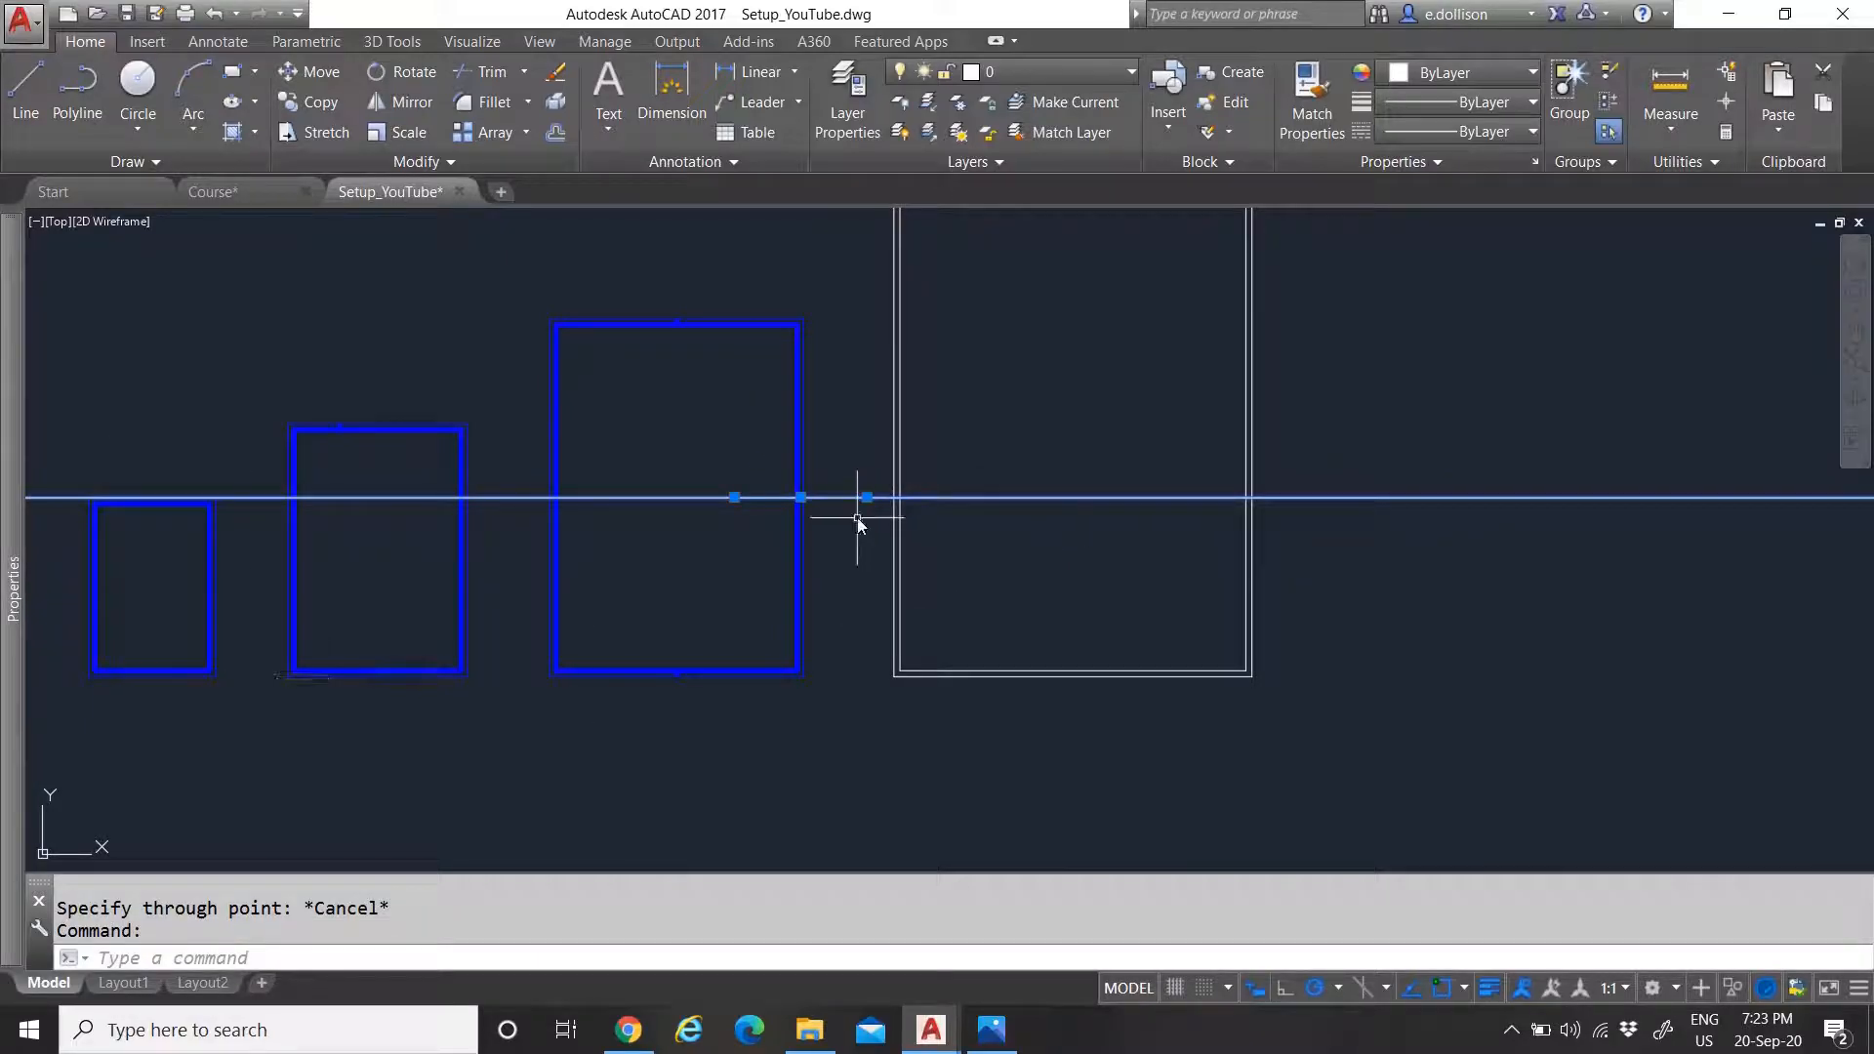
pyautogui.click(800, 498)
pyautogui.scroll(4, 289, 498)
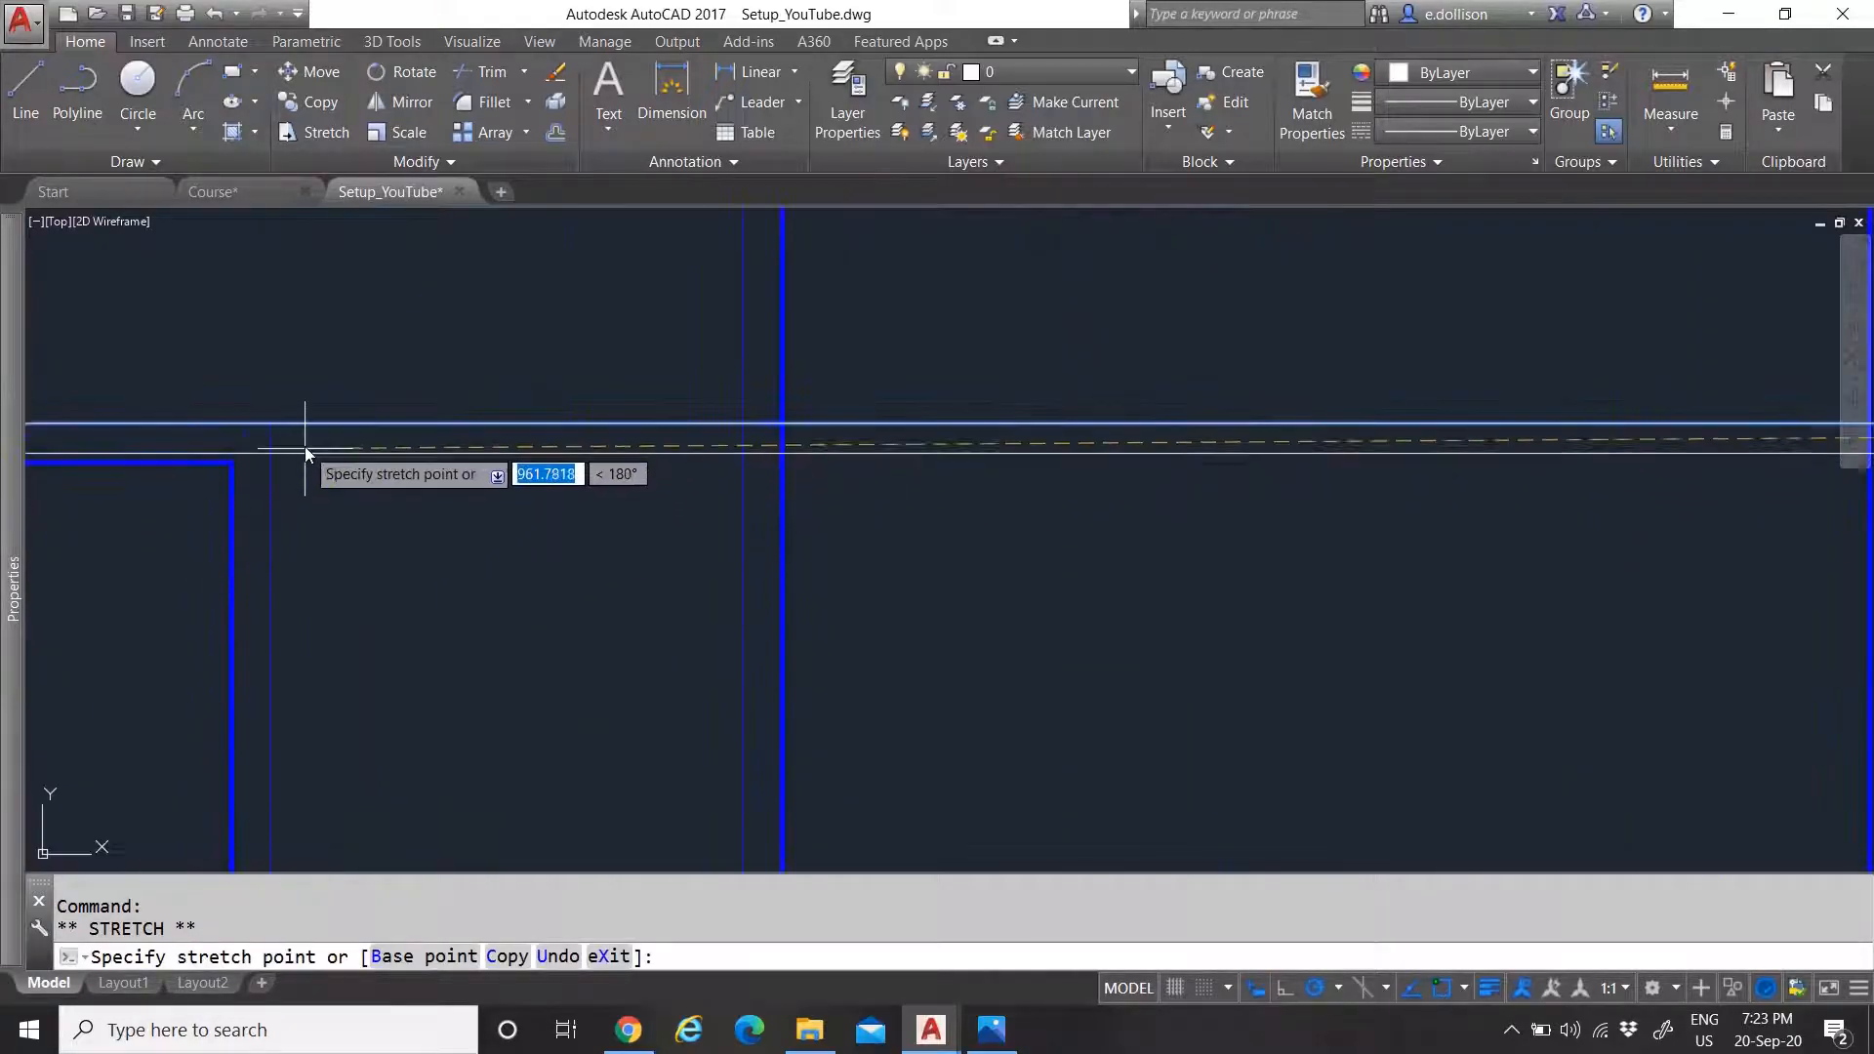
pyautogui.click(271, 424)
pyautogui.scroll(-4, 272, 427)
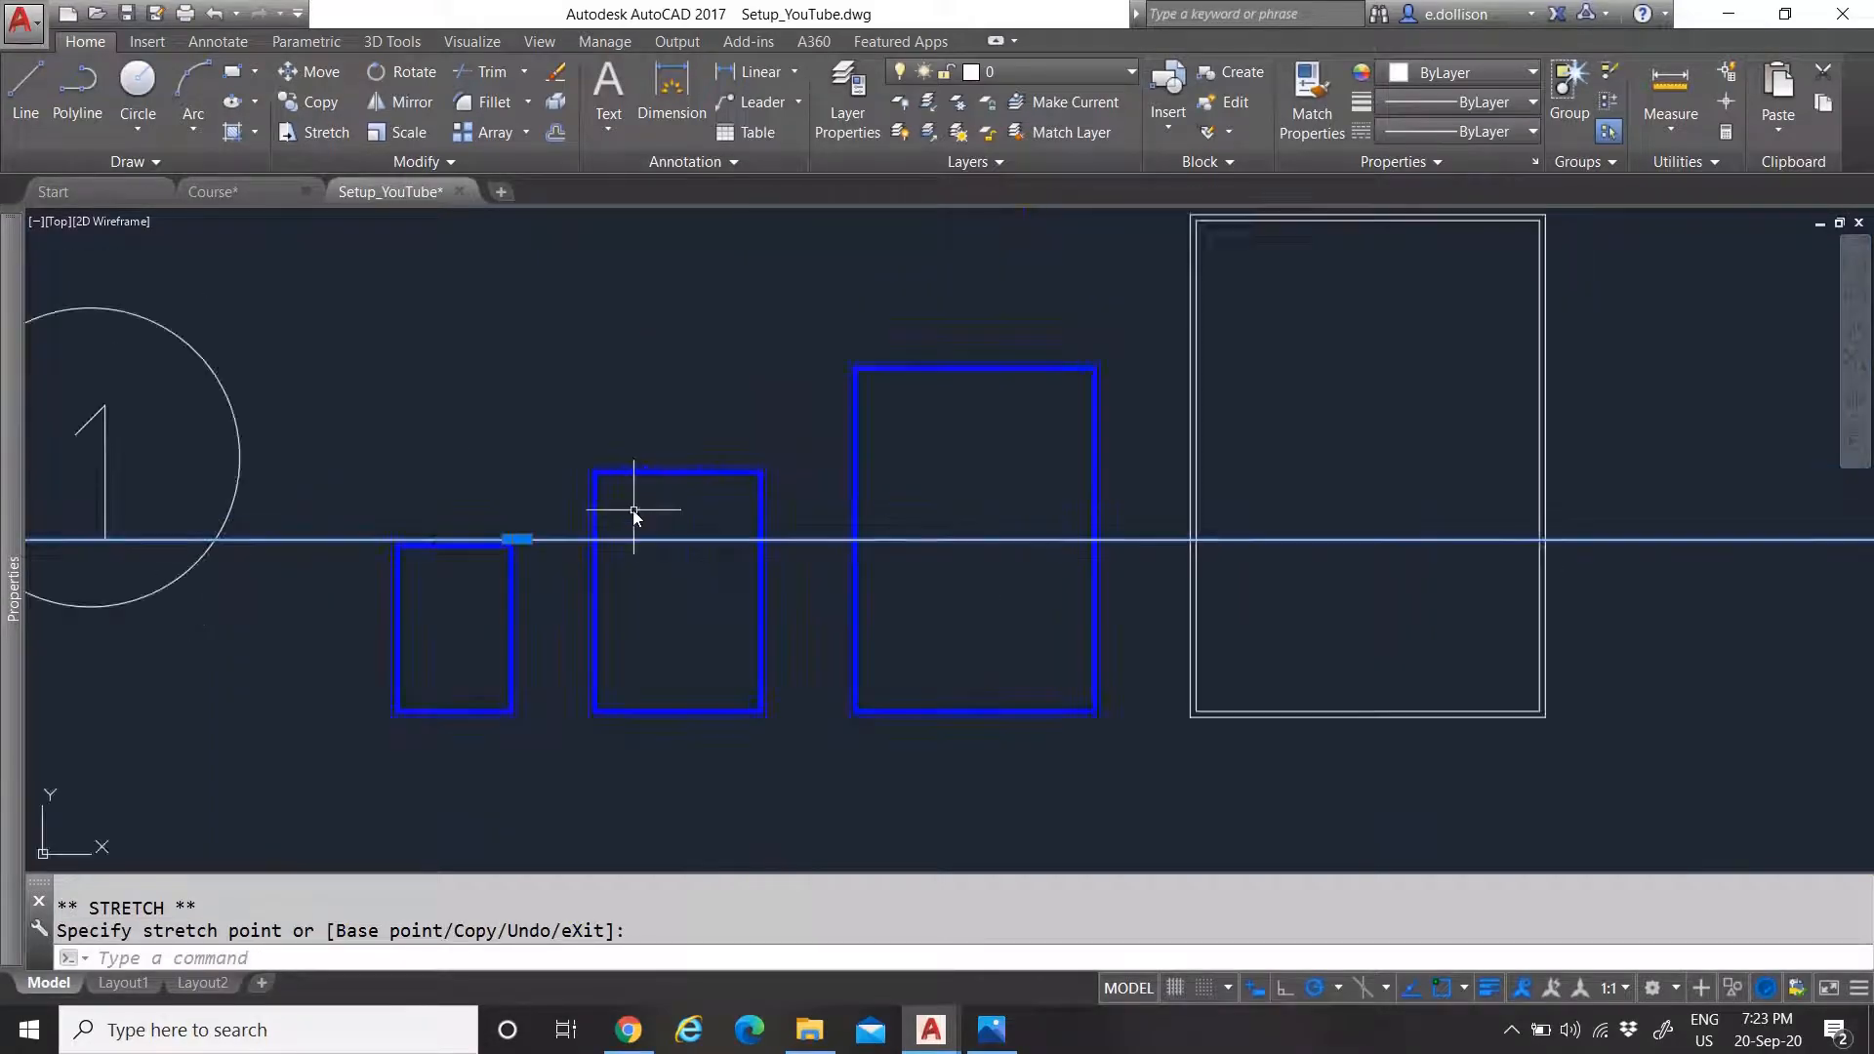
pyautogui.press('Escape')
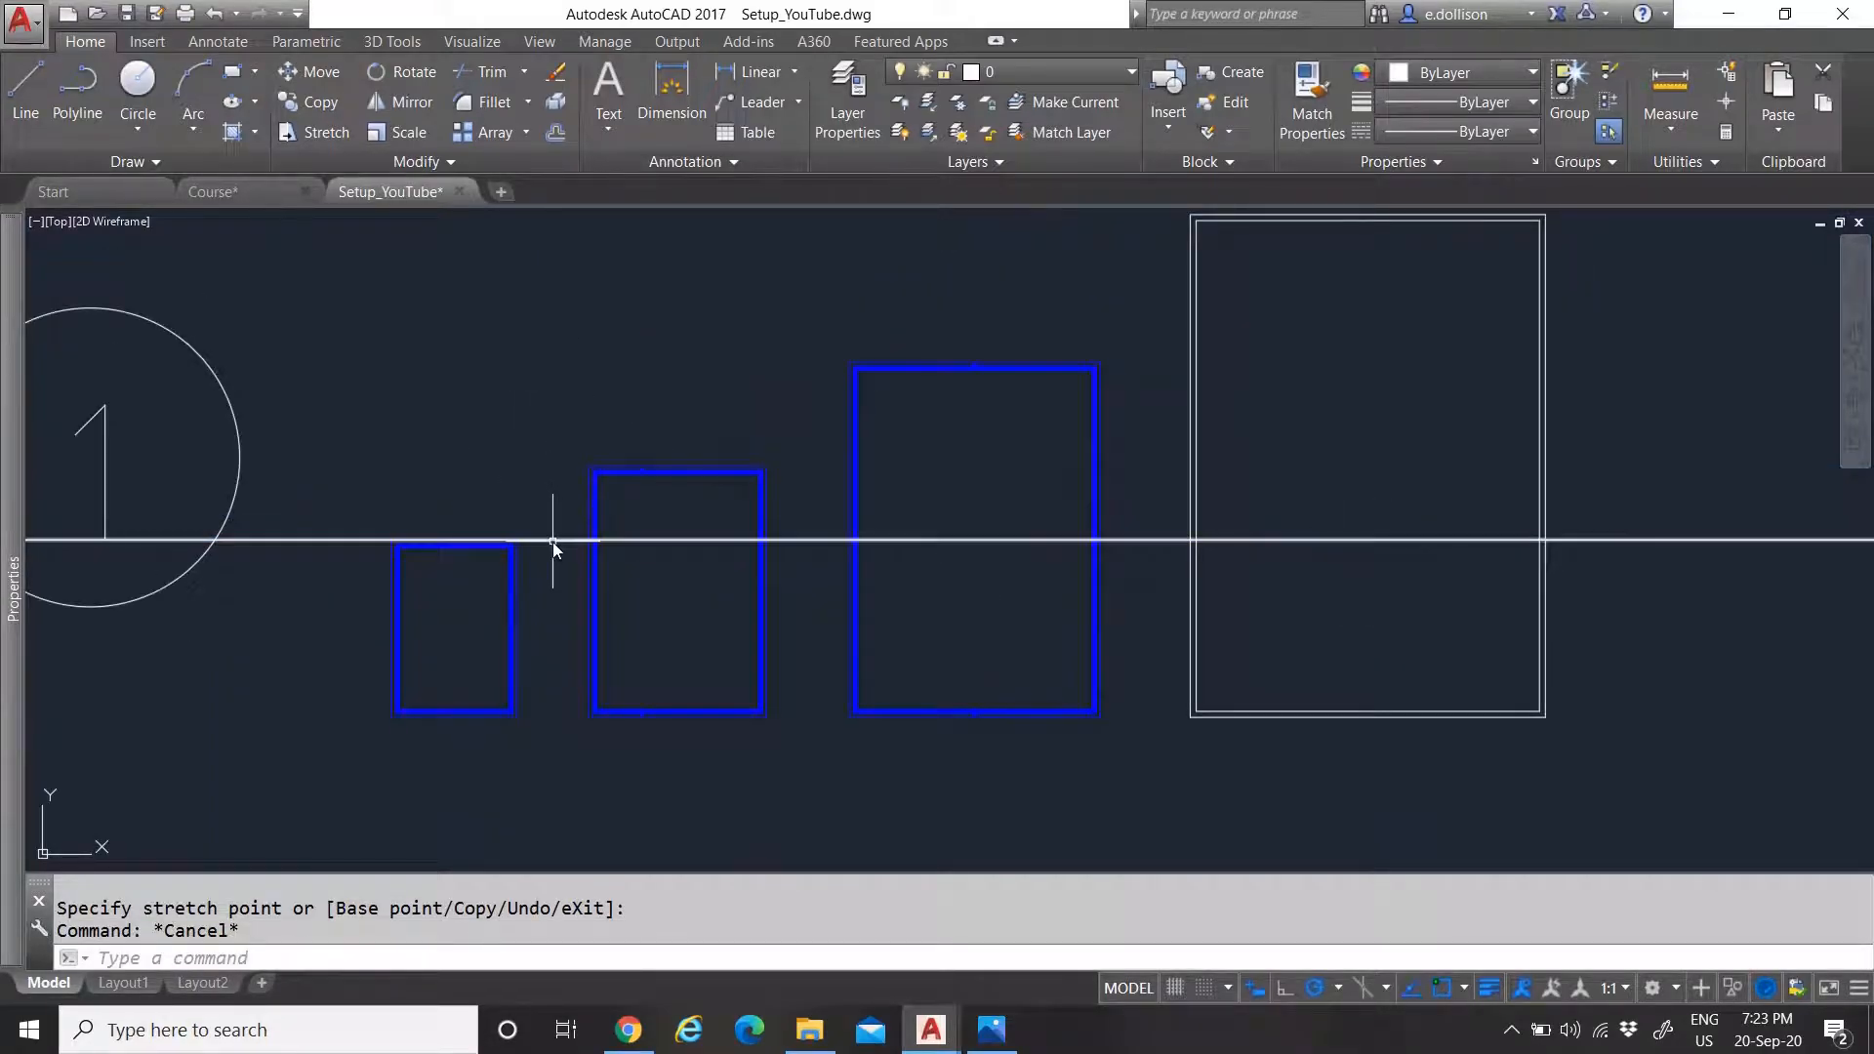
# Copy the horizontal construction line 297 units straight up
pyautogui.write('CO')
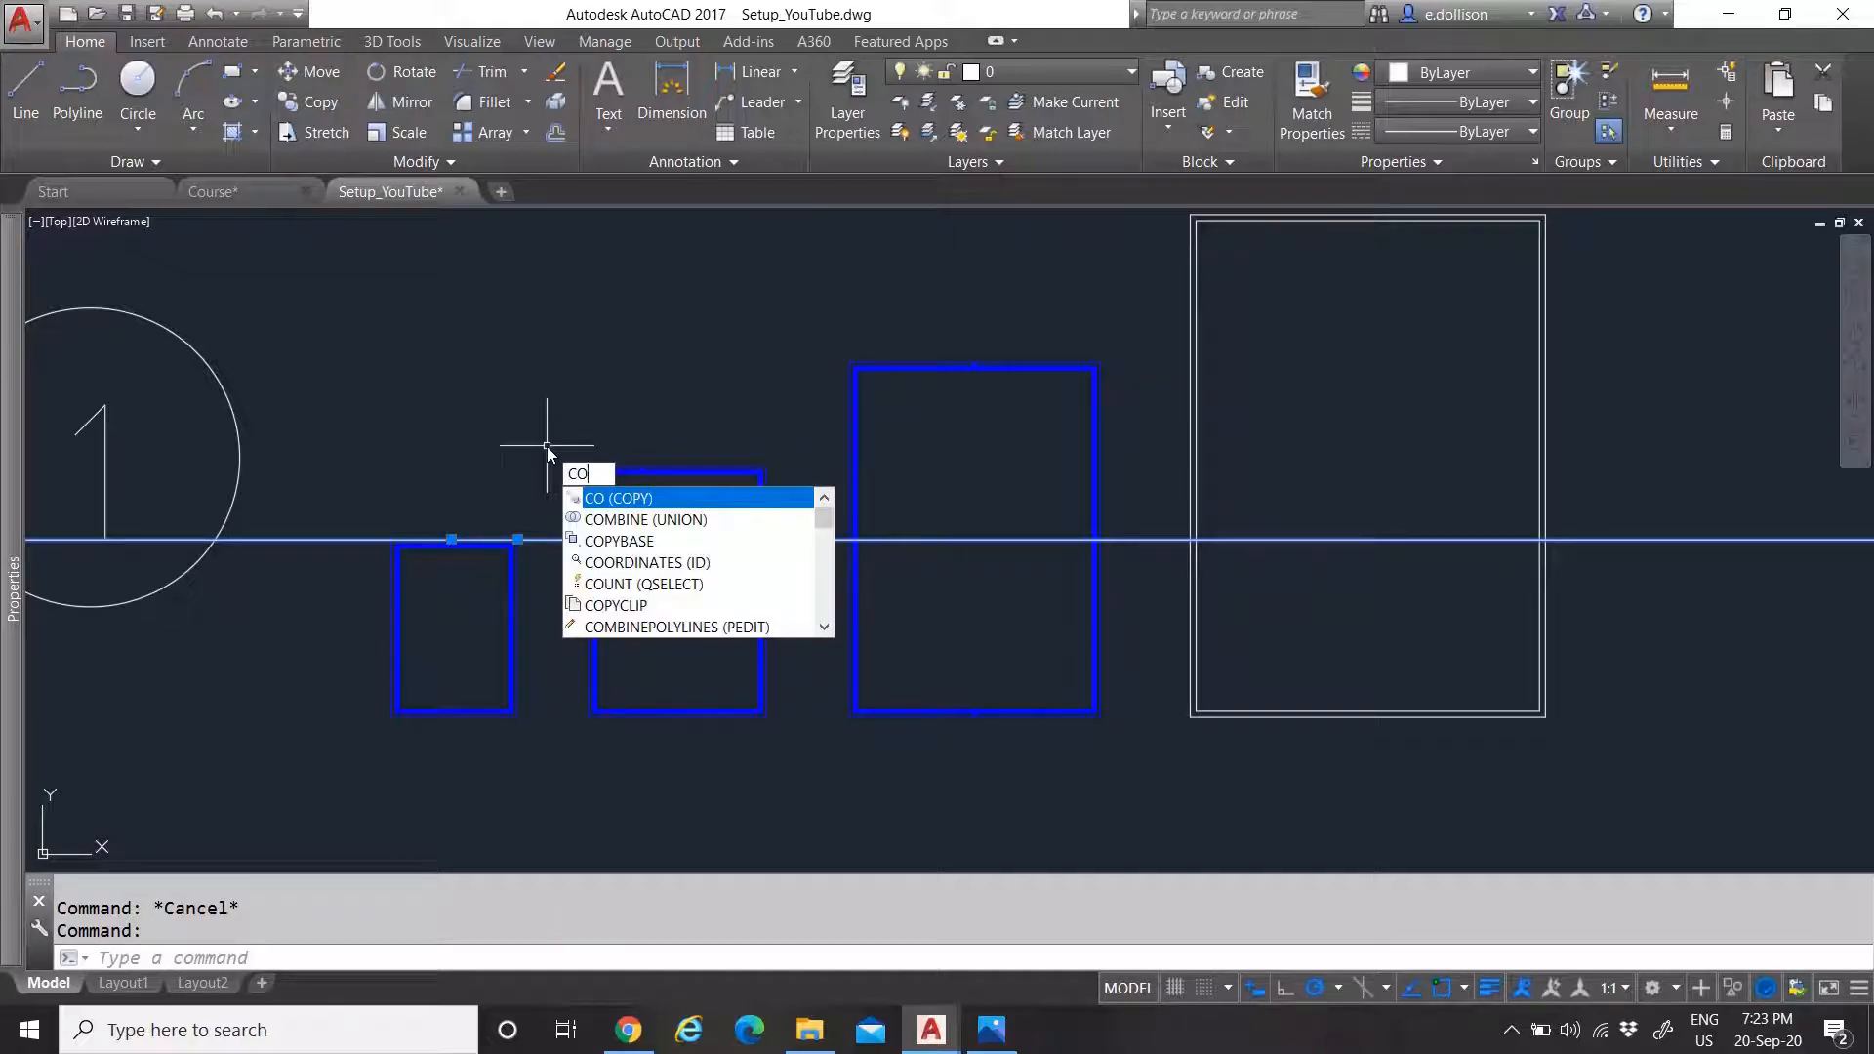
pyautogui.press('Return')
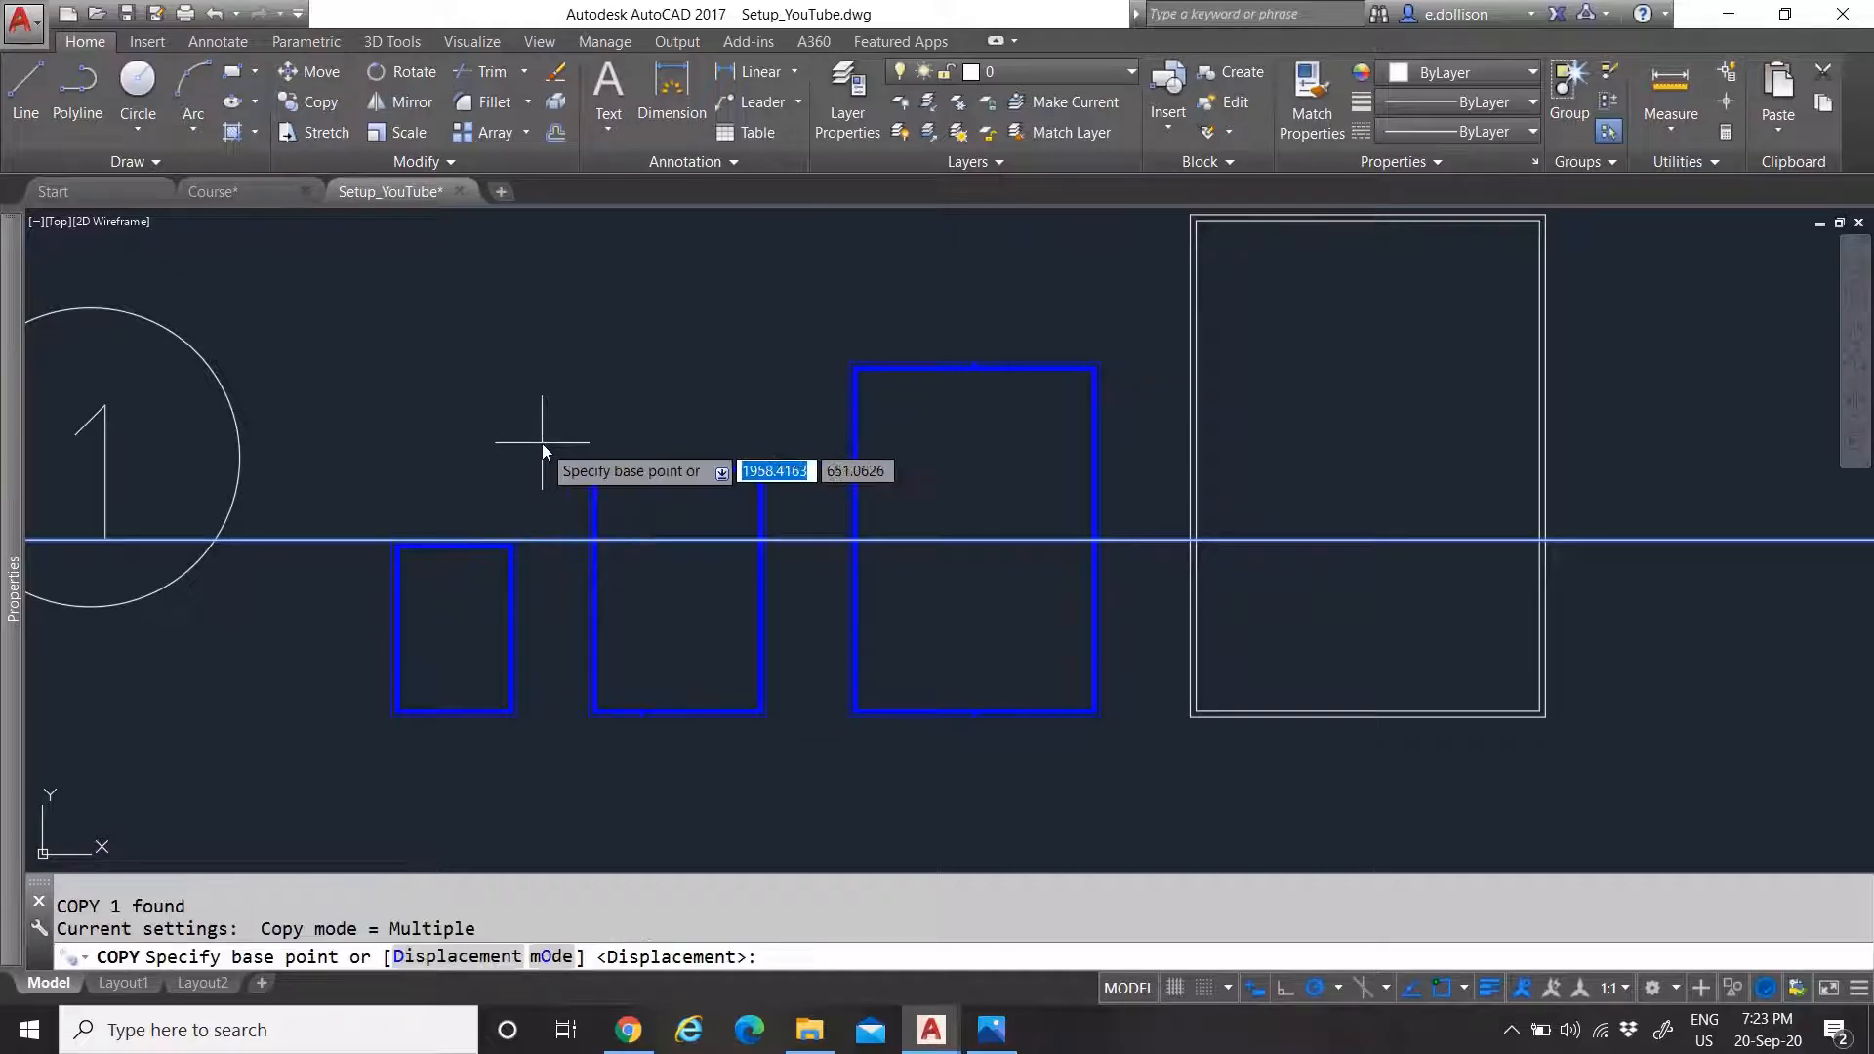
pyautogui.click(546, 478)
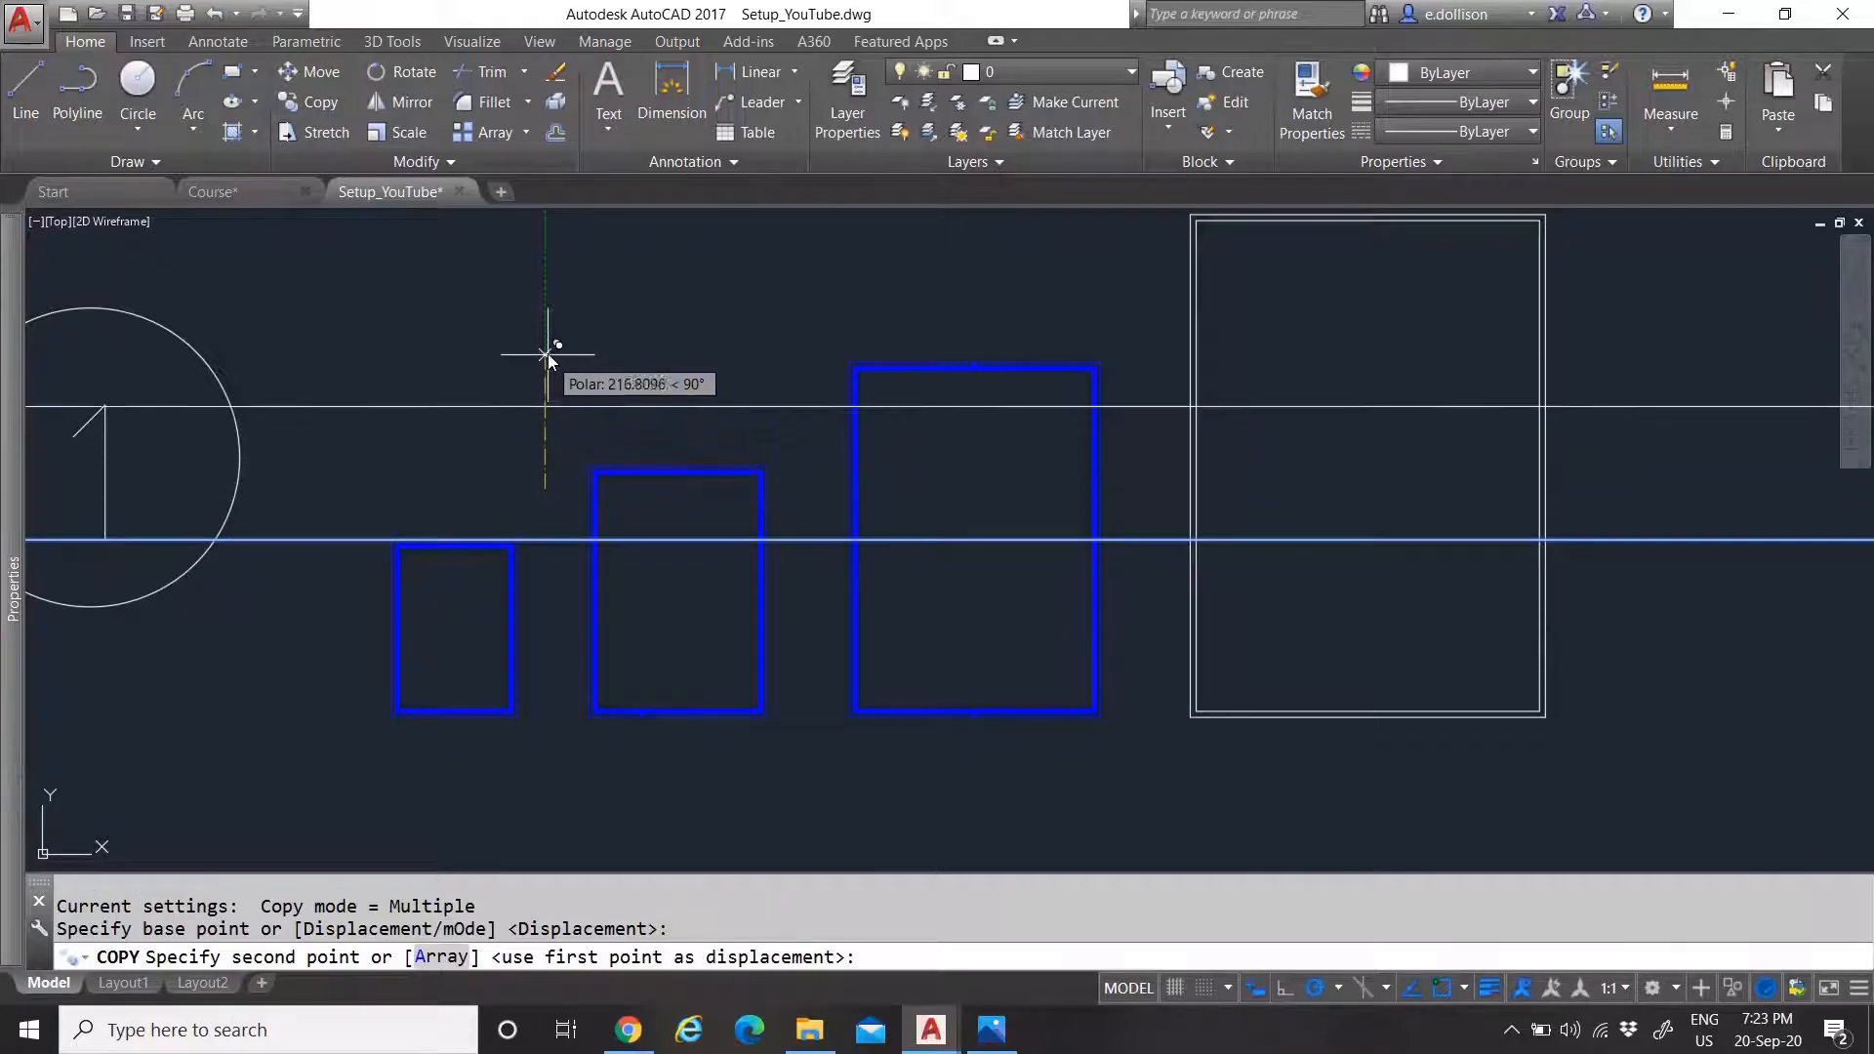
pyautogui.write('297')
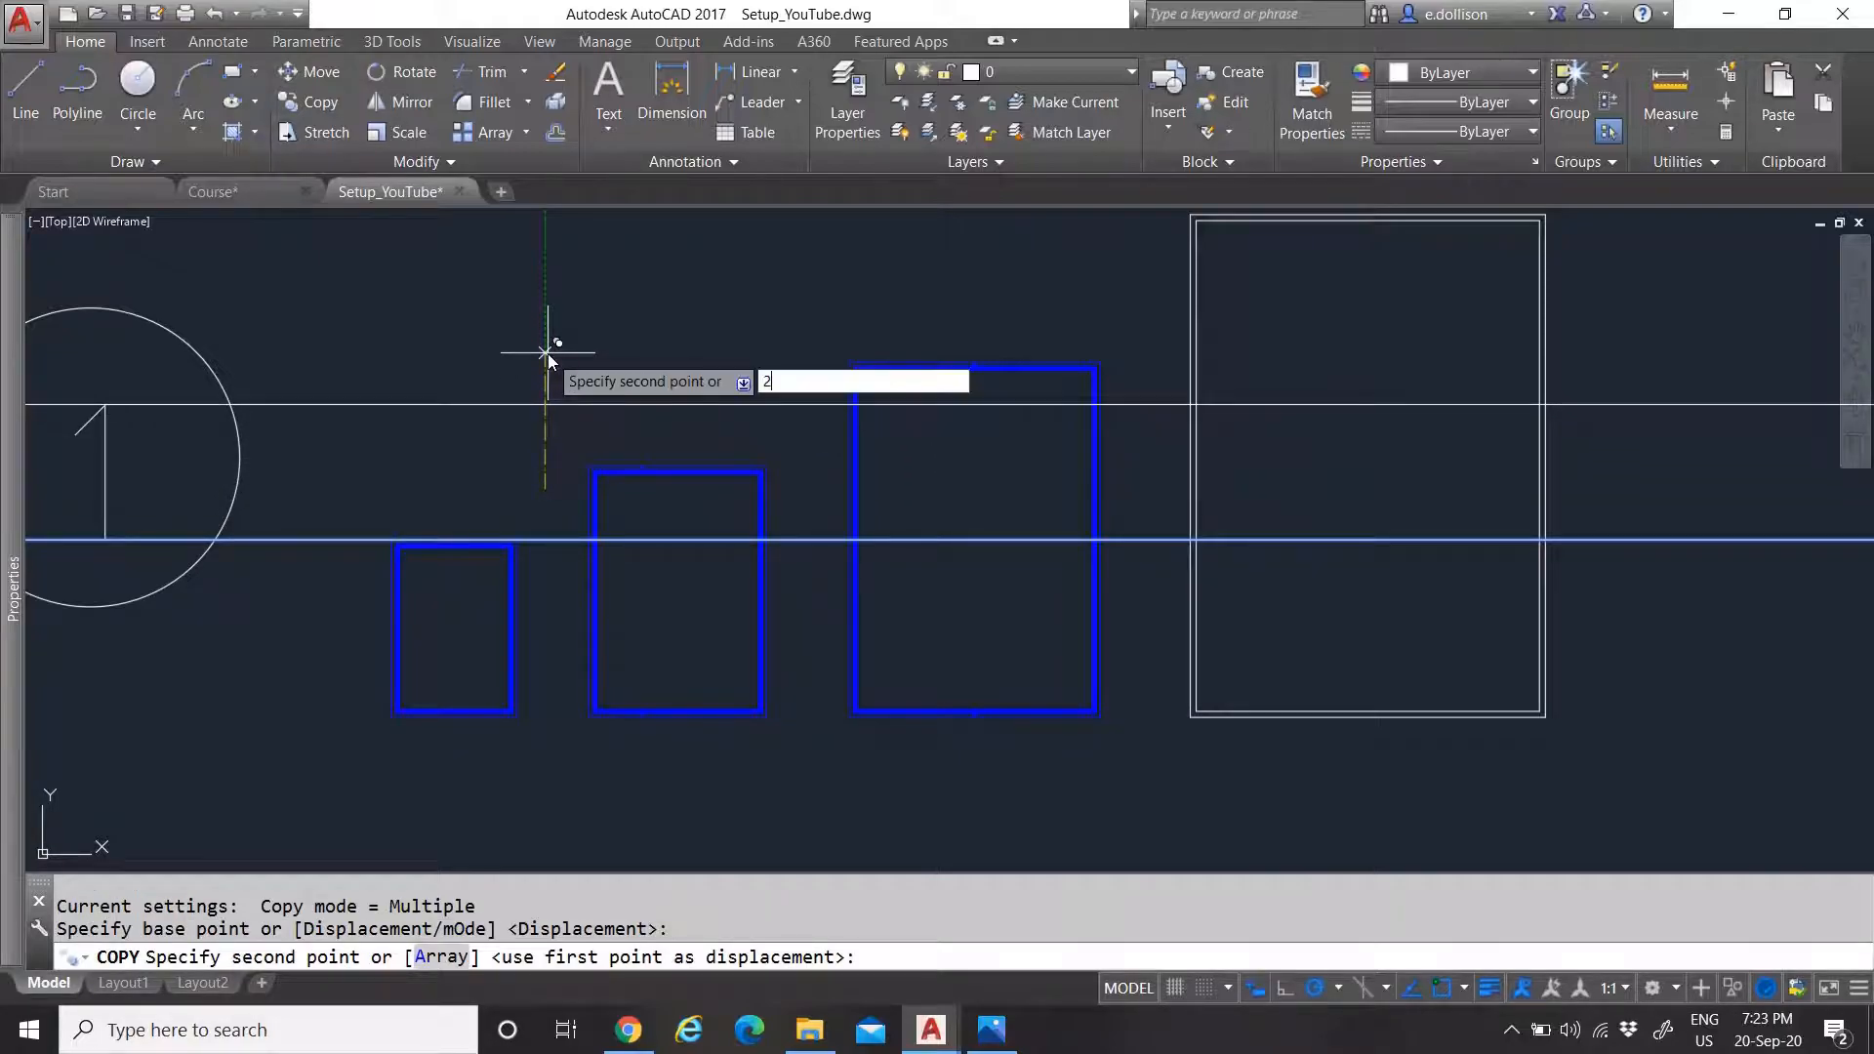
pyautogui.press('Return')
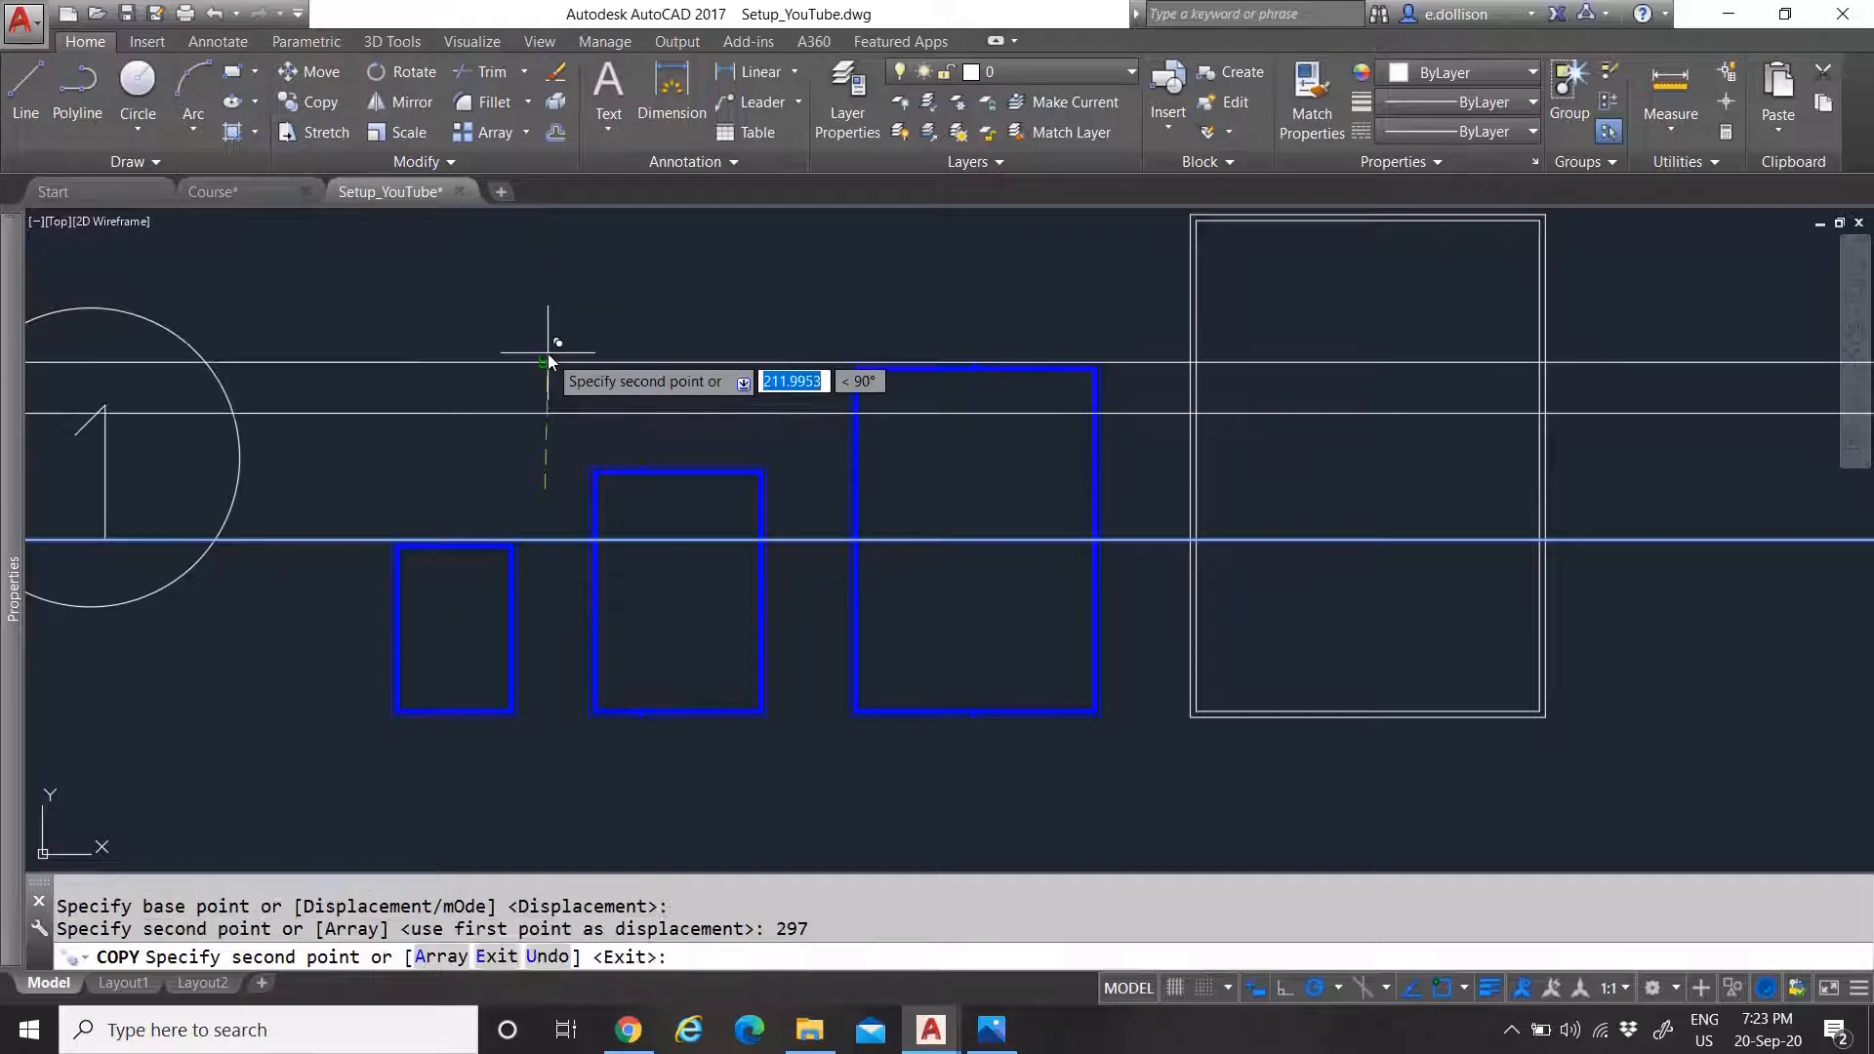
pyautogui.press('Escape')
# Copy the upper construction line another 297 units upward to add a third line
pyautogui.moveTo(562, 395); pyautogui.dragTo(562, 332)
pyautogui.write('co')
pyautogui.press('Return')
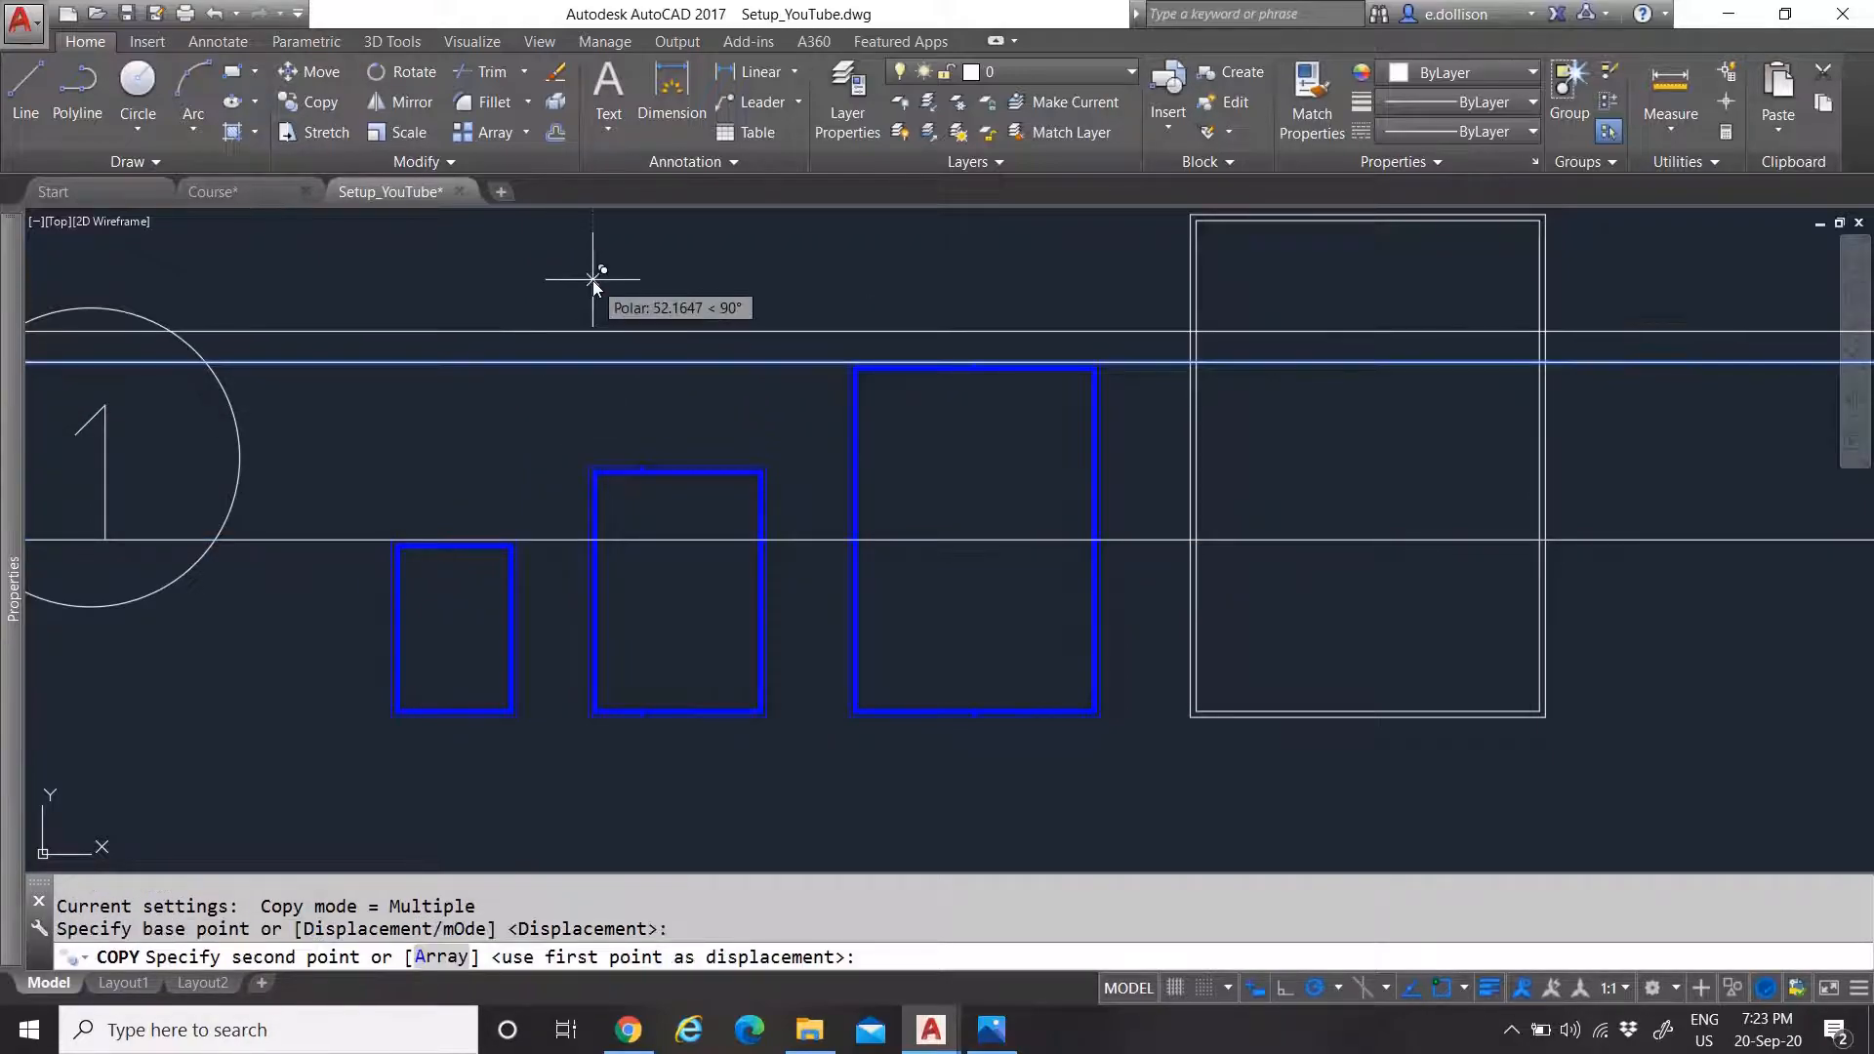
pyautogui.write('297')
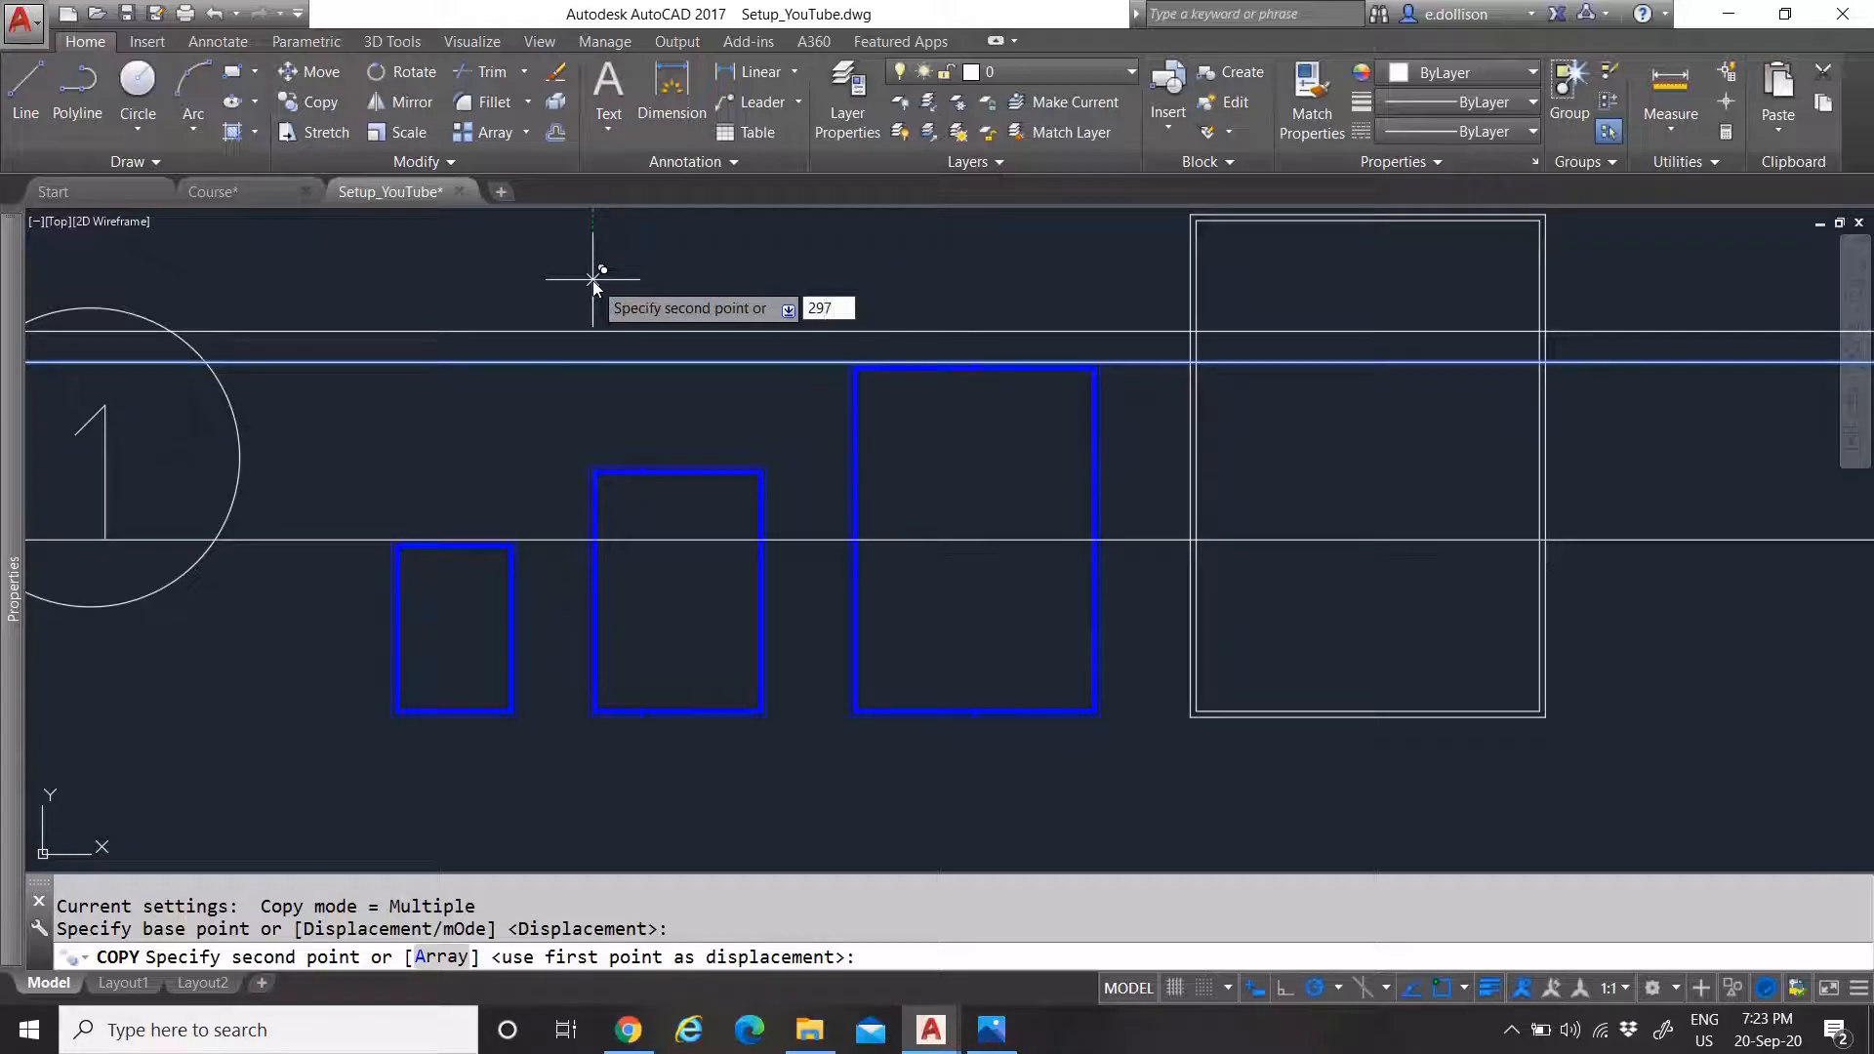
pyautogui.press('Return')
pyautogui.press('Escape')
# Examine how the three construction lines line up with the A2 border and the A1 rectangles
pyautogui.scroll(-4, 593, 279)
pyautogui.scroll(2, 953, 284)
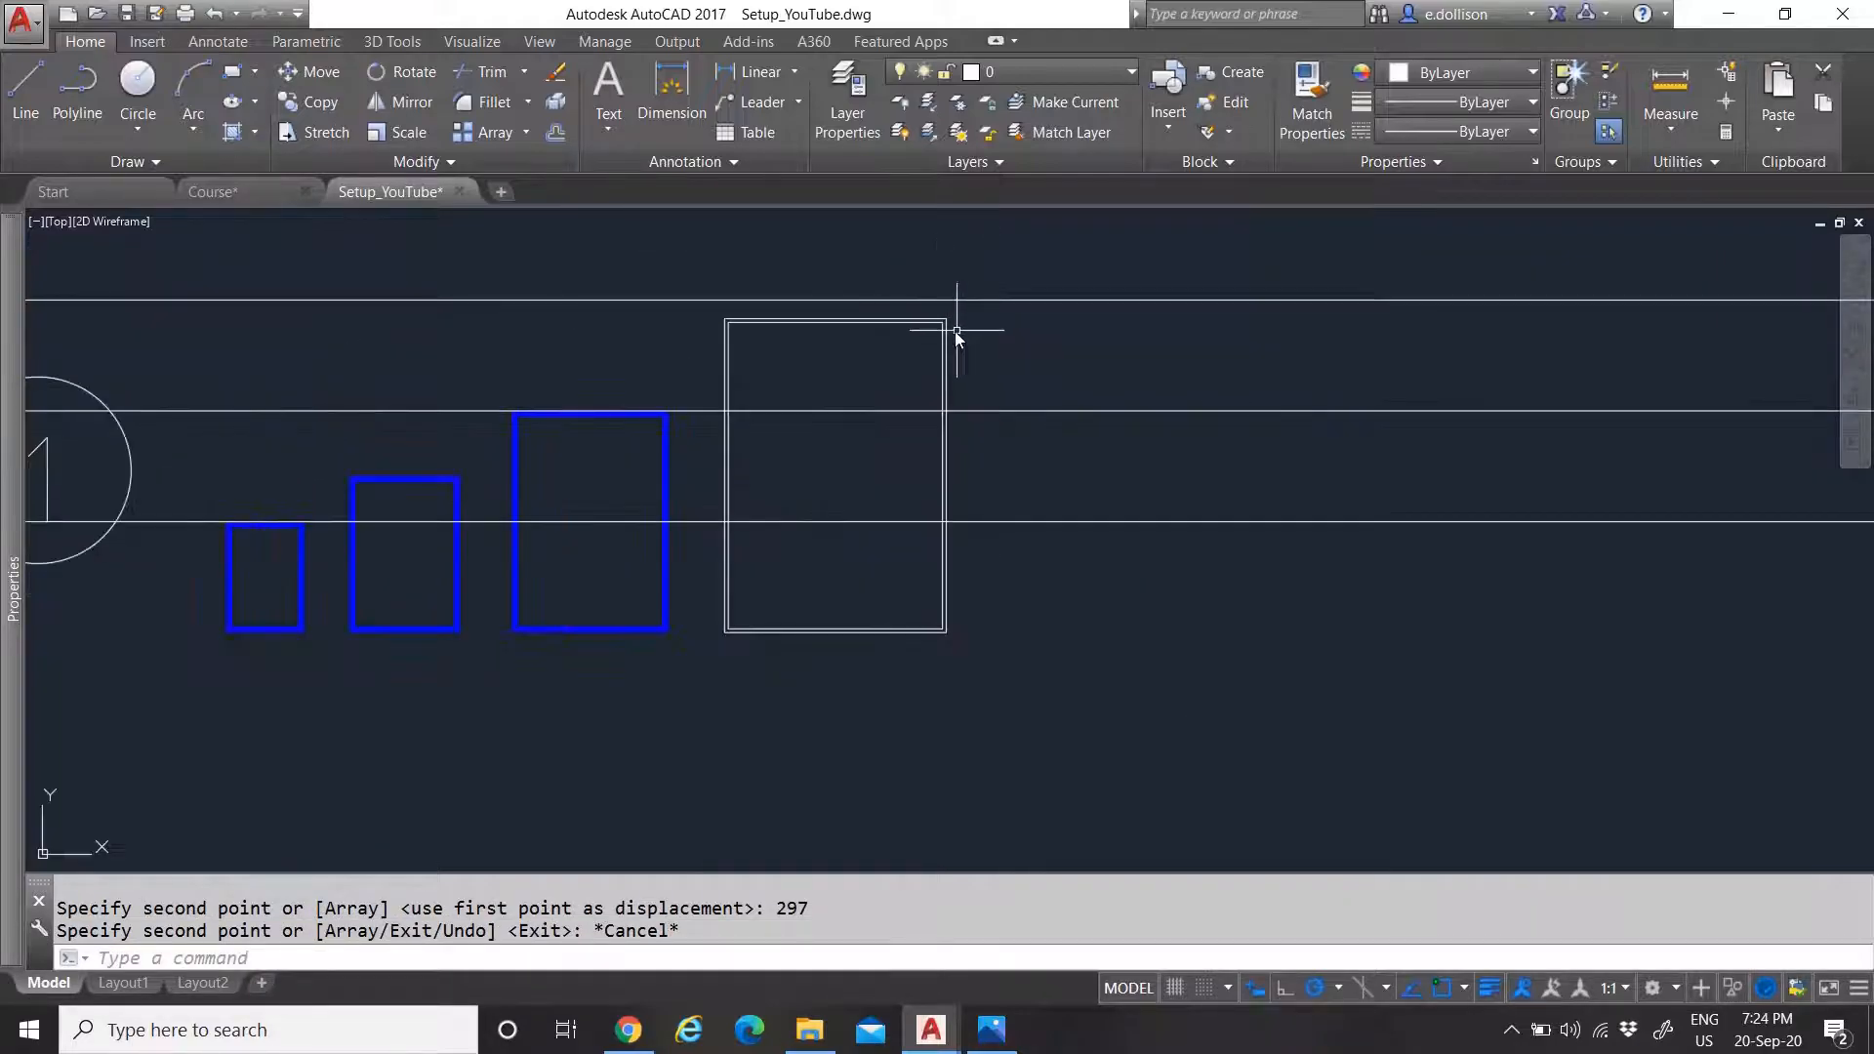
pyautogui.scroll(2, 965, 410)
pyautogui.scroll(2, 623, 561)
pyautogui.scroll(-2, 644, 401)
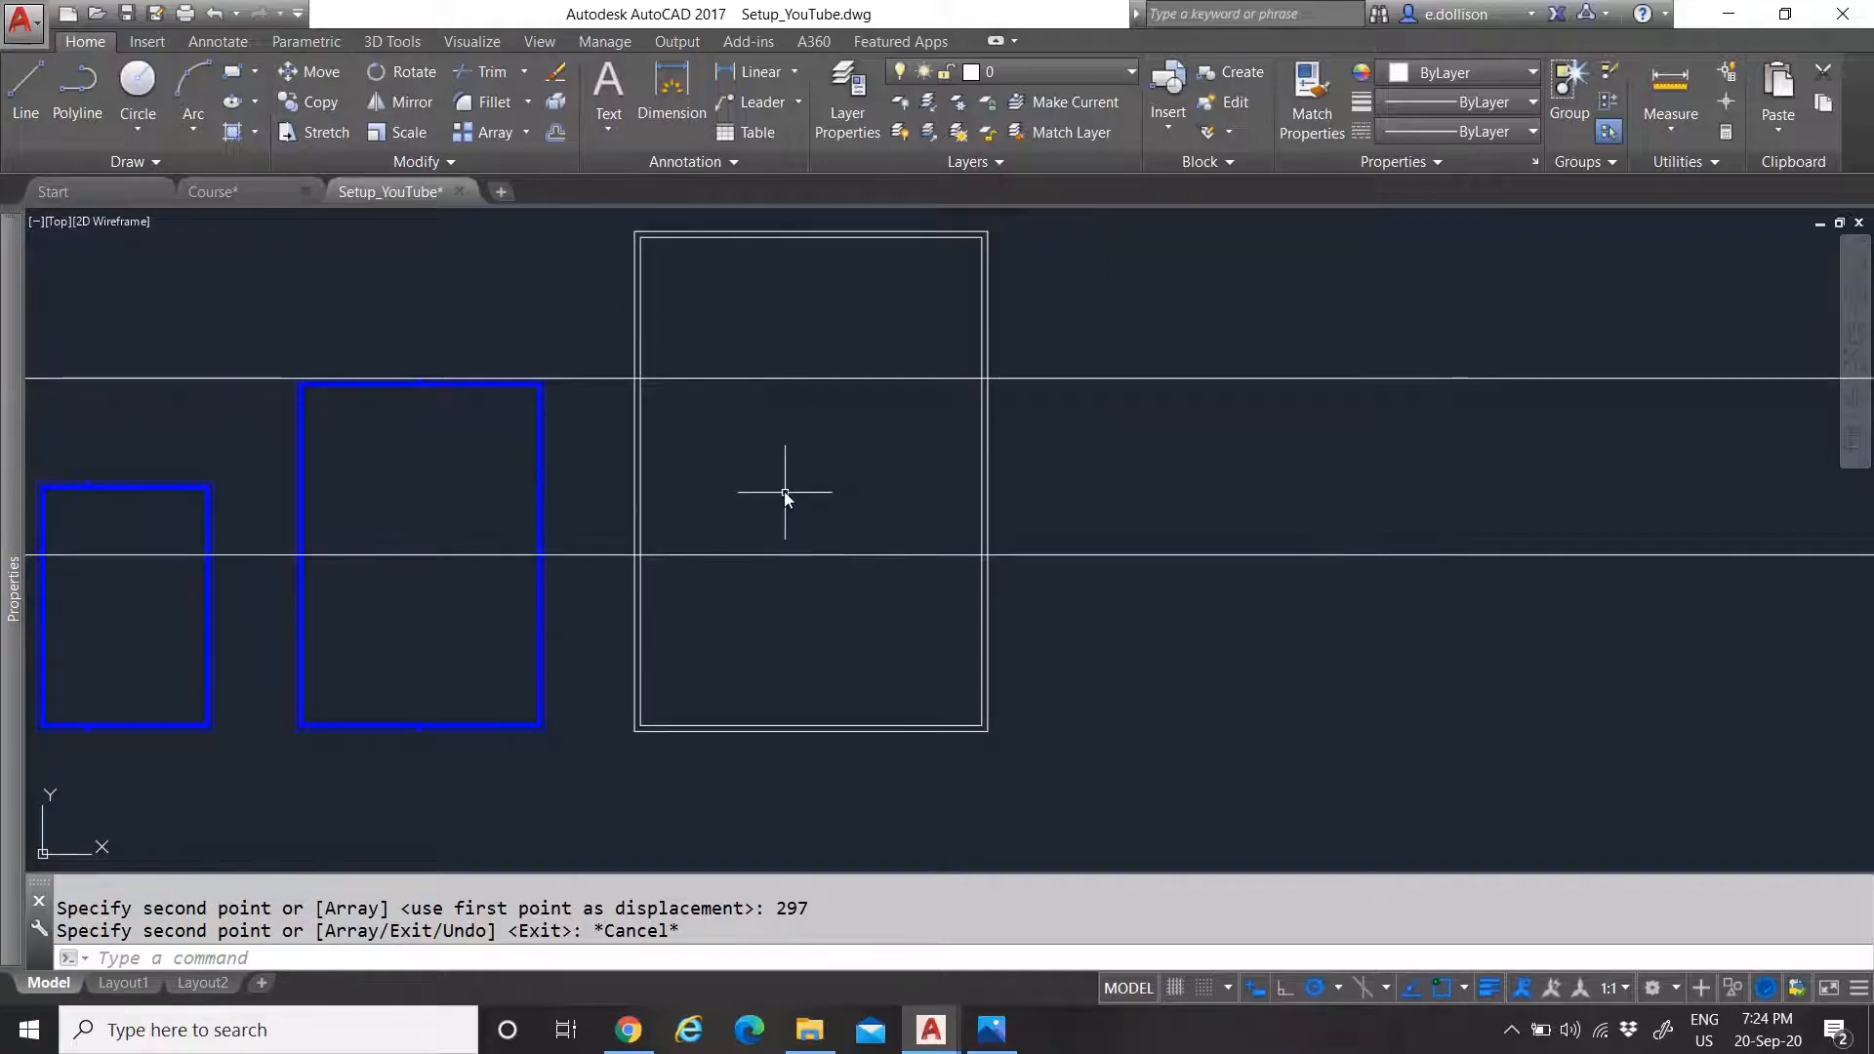
pyautogui.scroll(-3, 683, 430)
pyautogui.scroll(3, 660, 448)
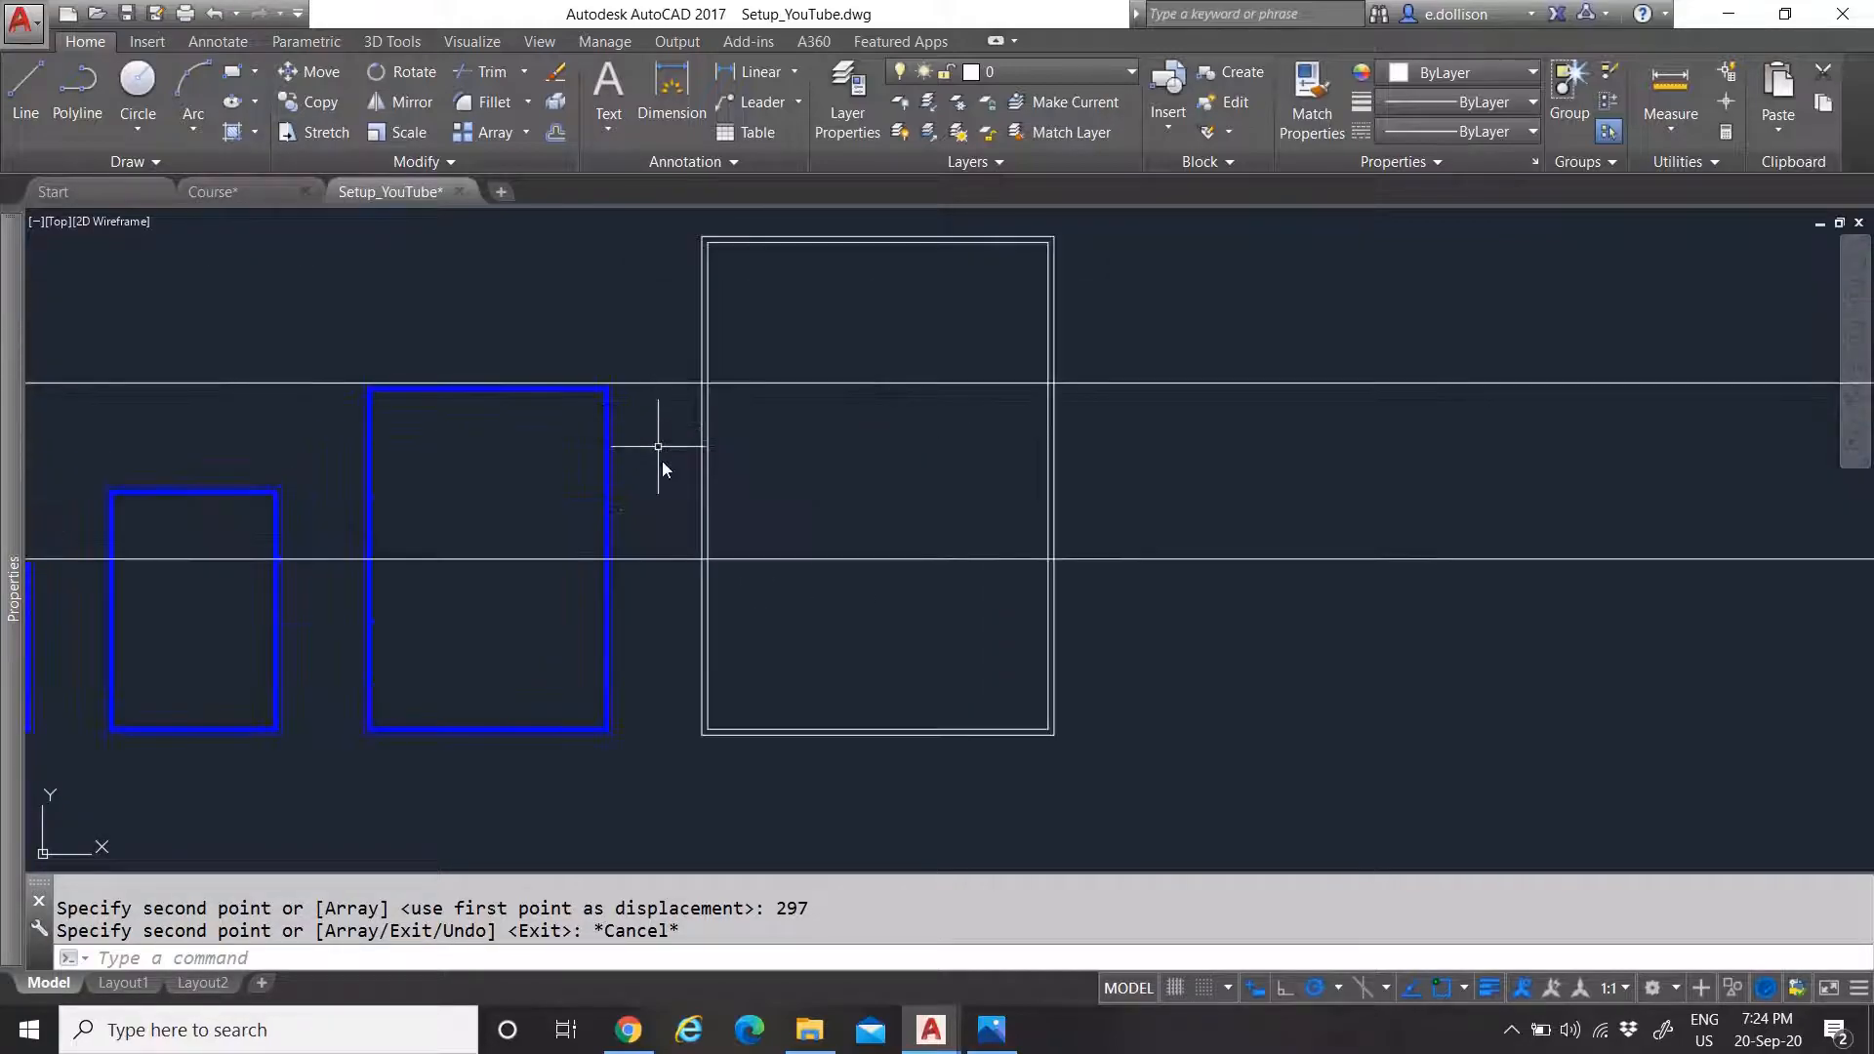
pyautogui.scroll(2, 326, 635)
pyautogui.scroll(-4, 619, 531)
pyautogui.scroll(2, 731, 455)
pyautogui.scroll(-2, 751, 454)
pyautogui.scroll(2, 747, 483)
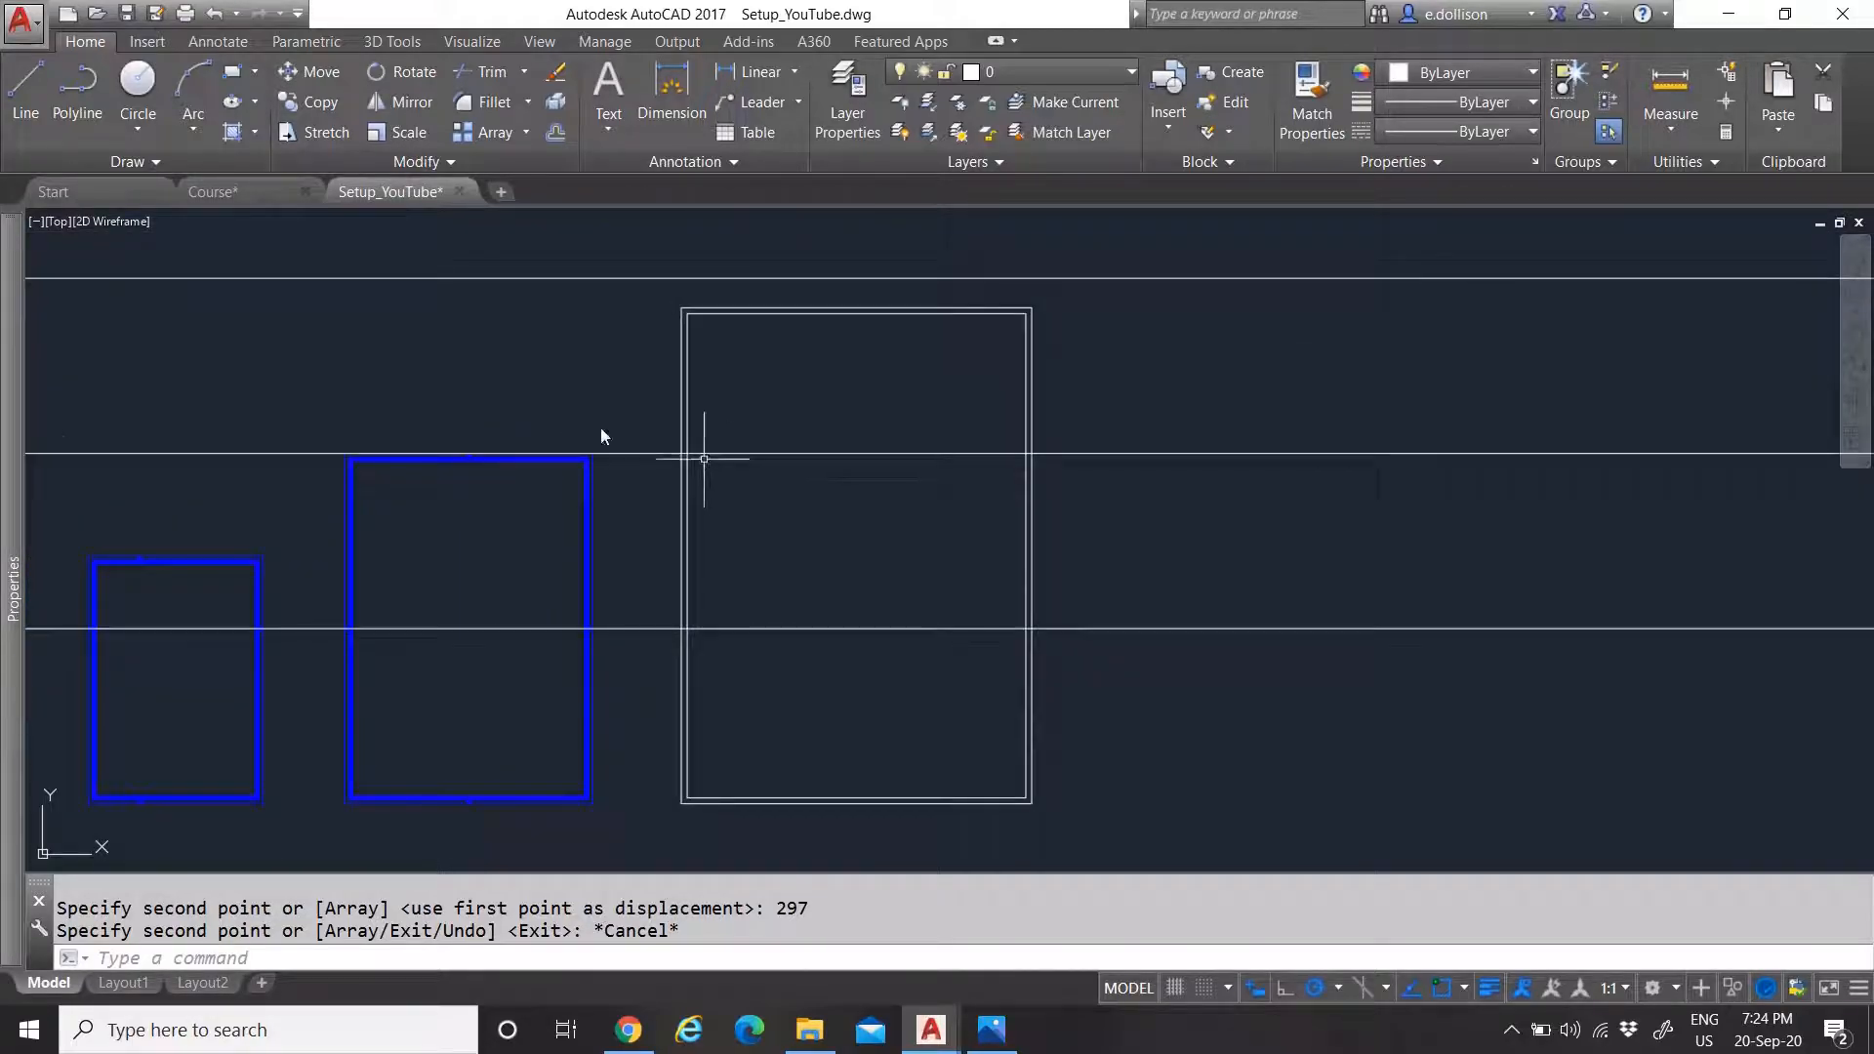
# Draw a 5-unit tick outward from the A1 inner rectangle's left edge at the lowest construction line
pyautogui.click(32, 90)
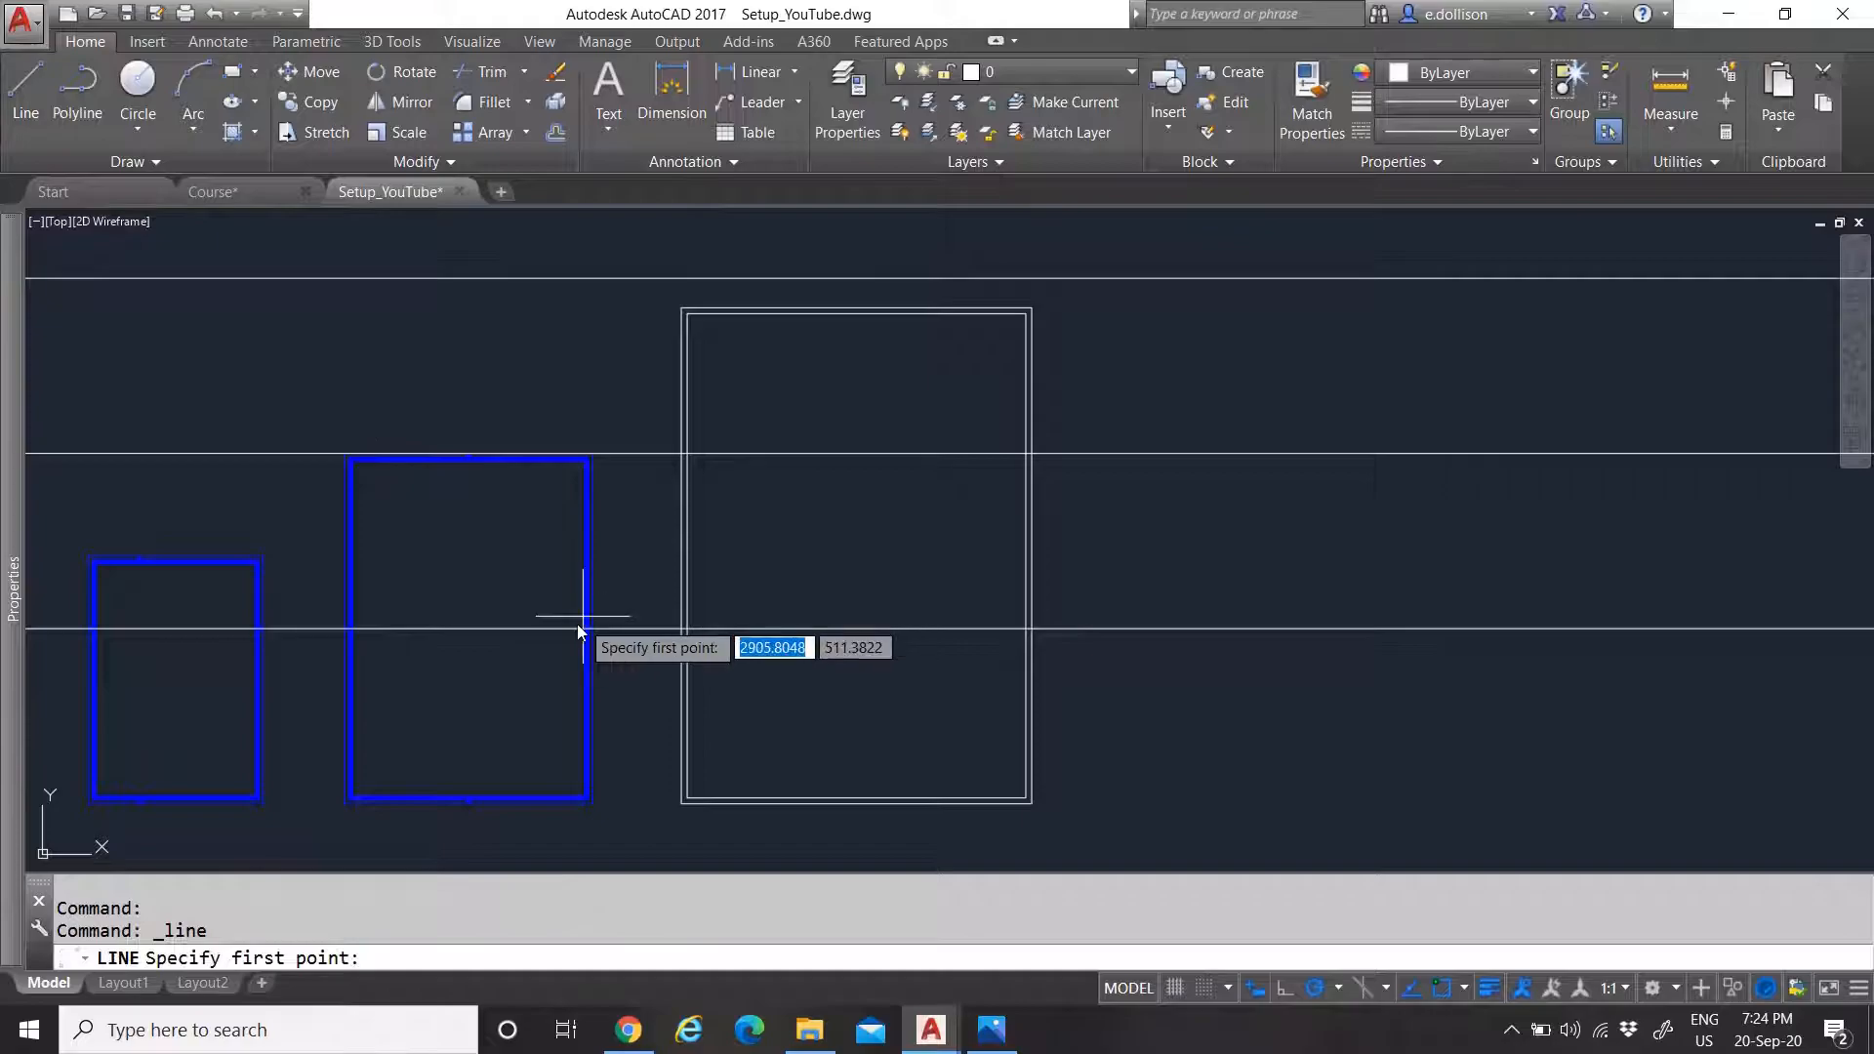
pyautogui.scroll(4, 595, 634)
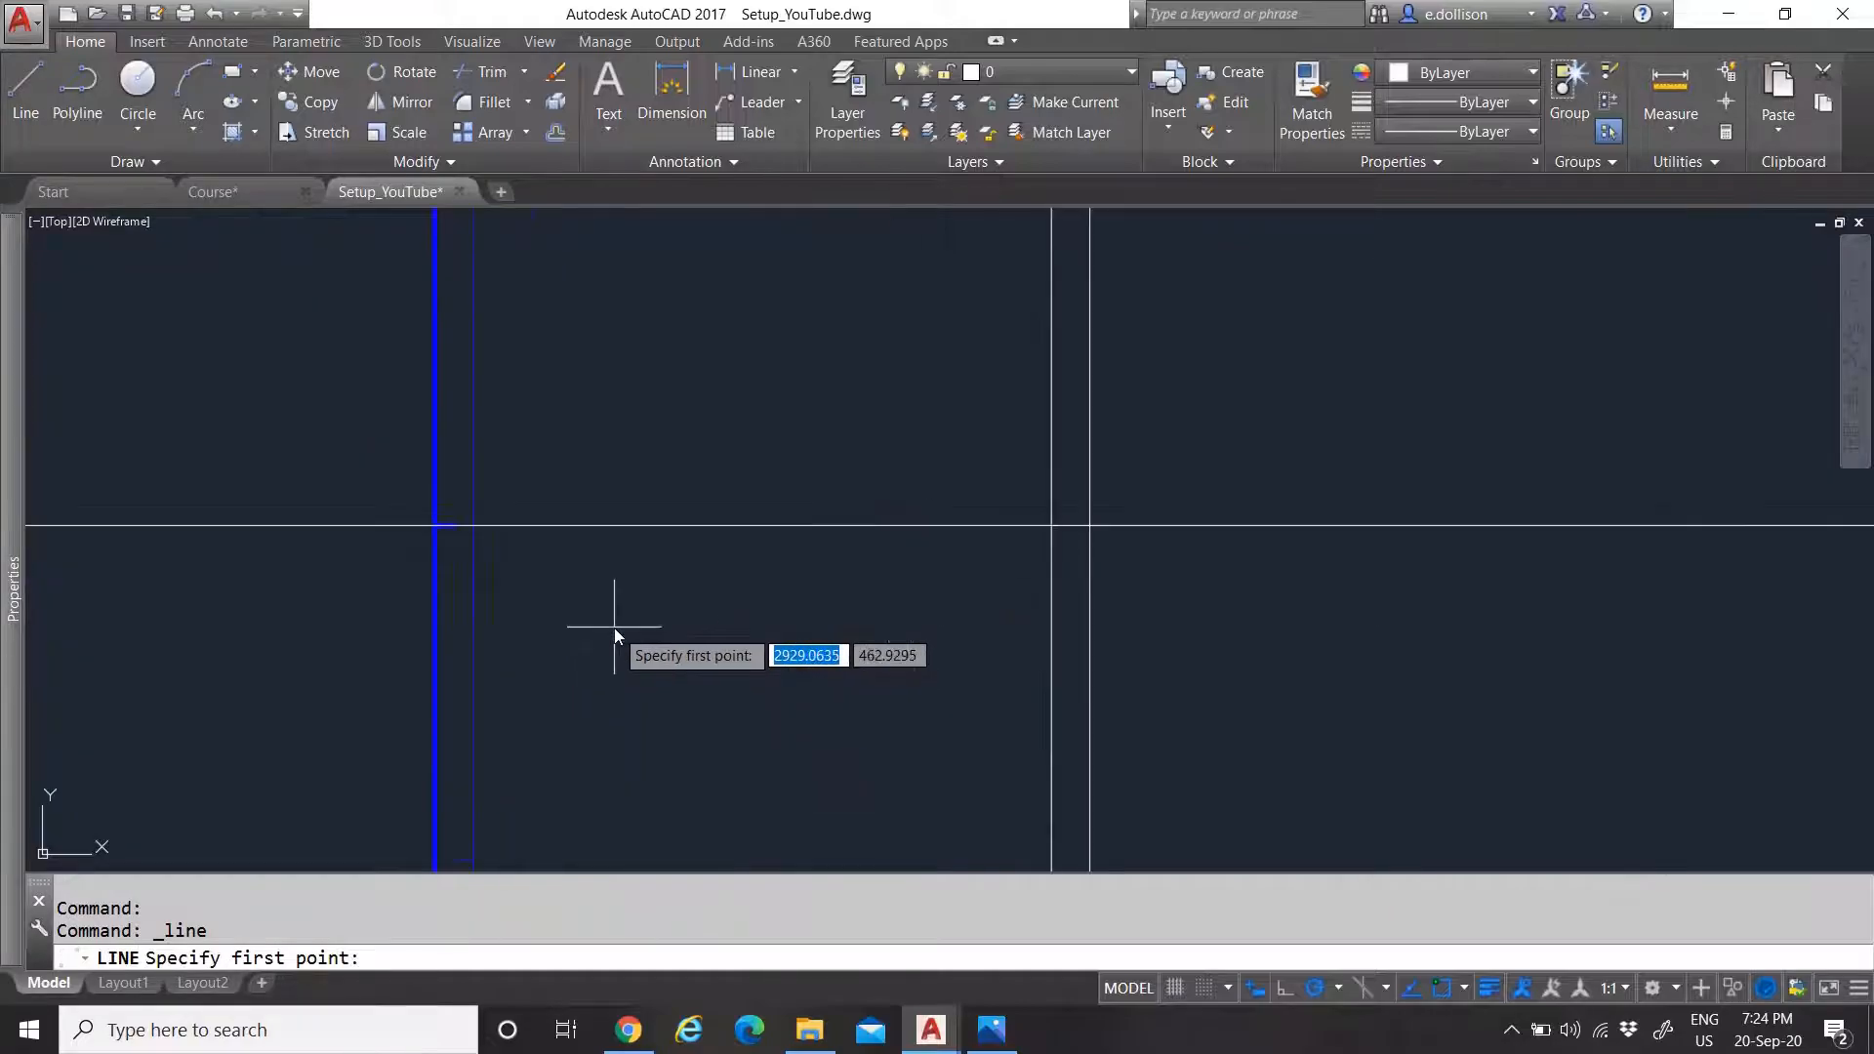
pyautogui.click(1092, 524)
pyautogui.scroll(3, 1113, 527)
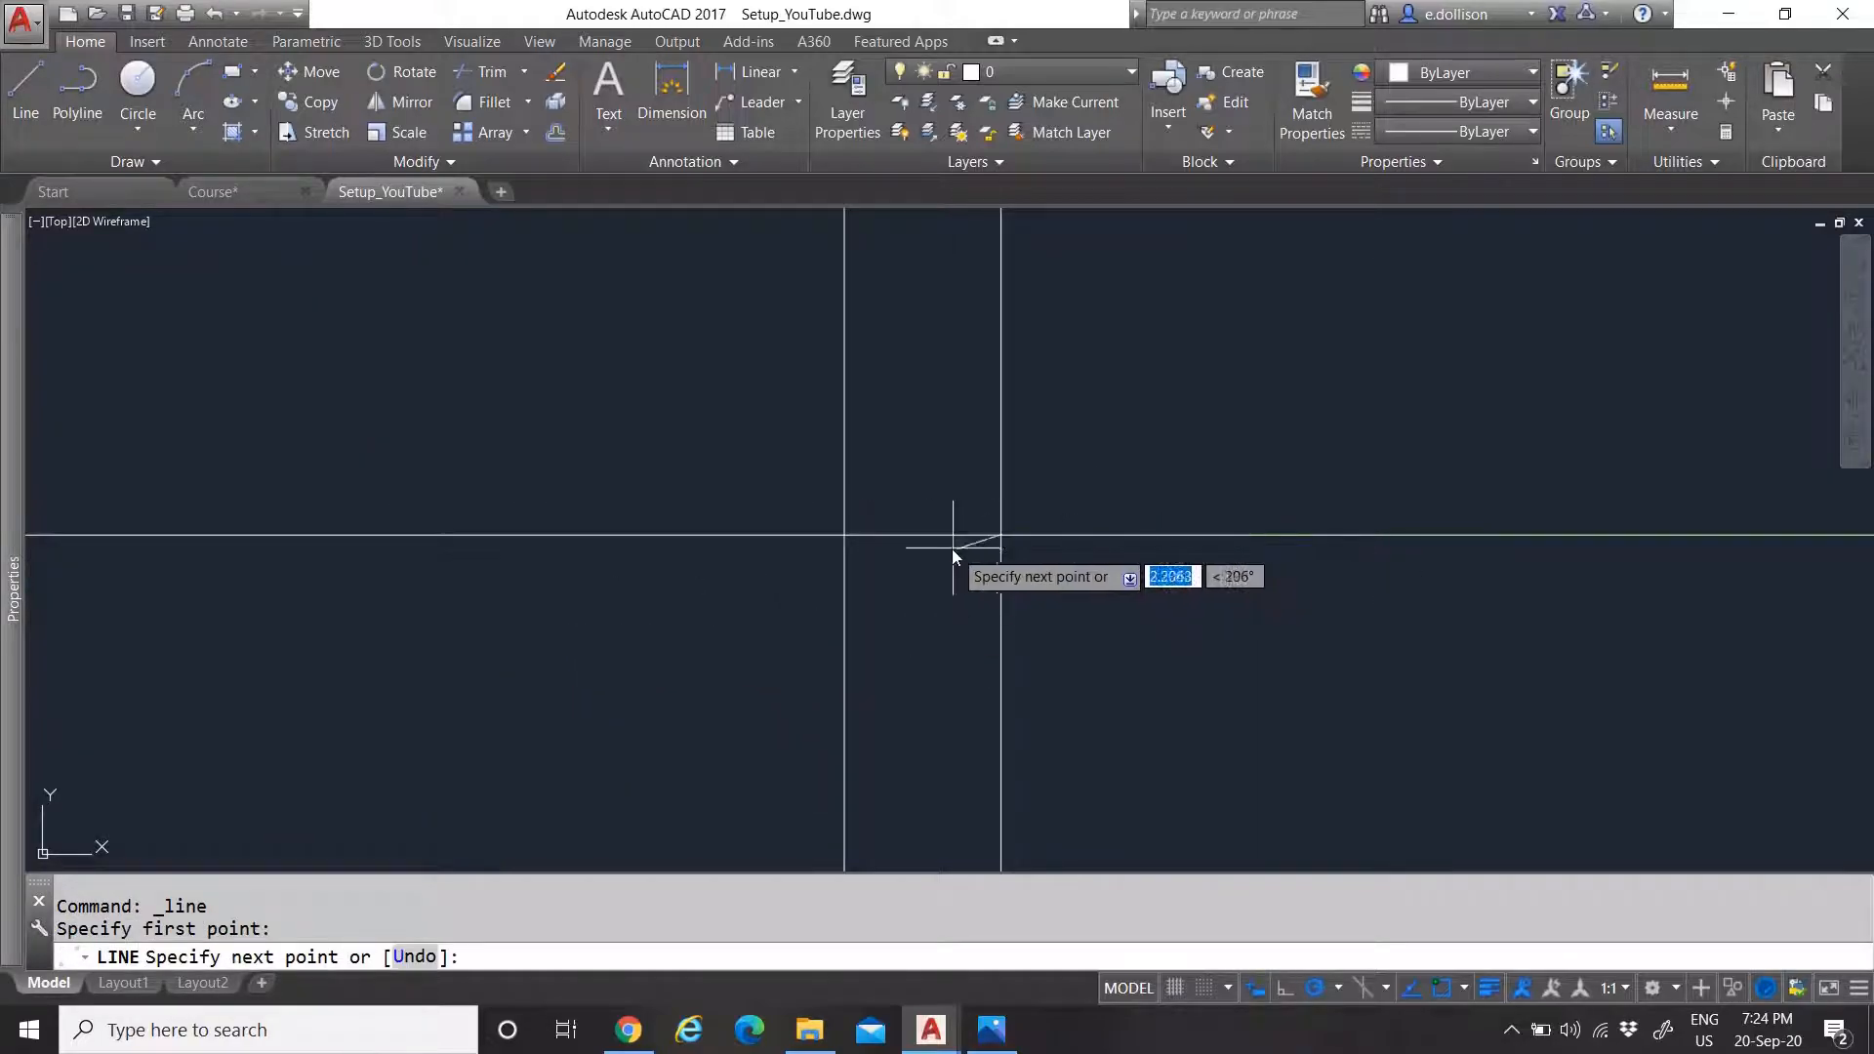
pyautogui.write('5')
pyautogui.press('Return')
pyautogui.press('Escape')
# Draw a 5-unit tick outward from the A1 inner rectangle's right edge at the lowest construction line
pyautogui.scroll(-5, 997, 518)
pyautogui.scroll(5, 1367, 508)
pyautogui.press('Return')
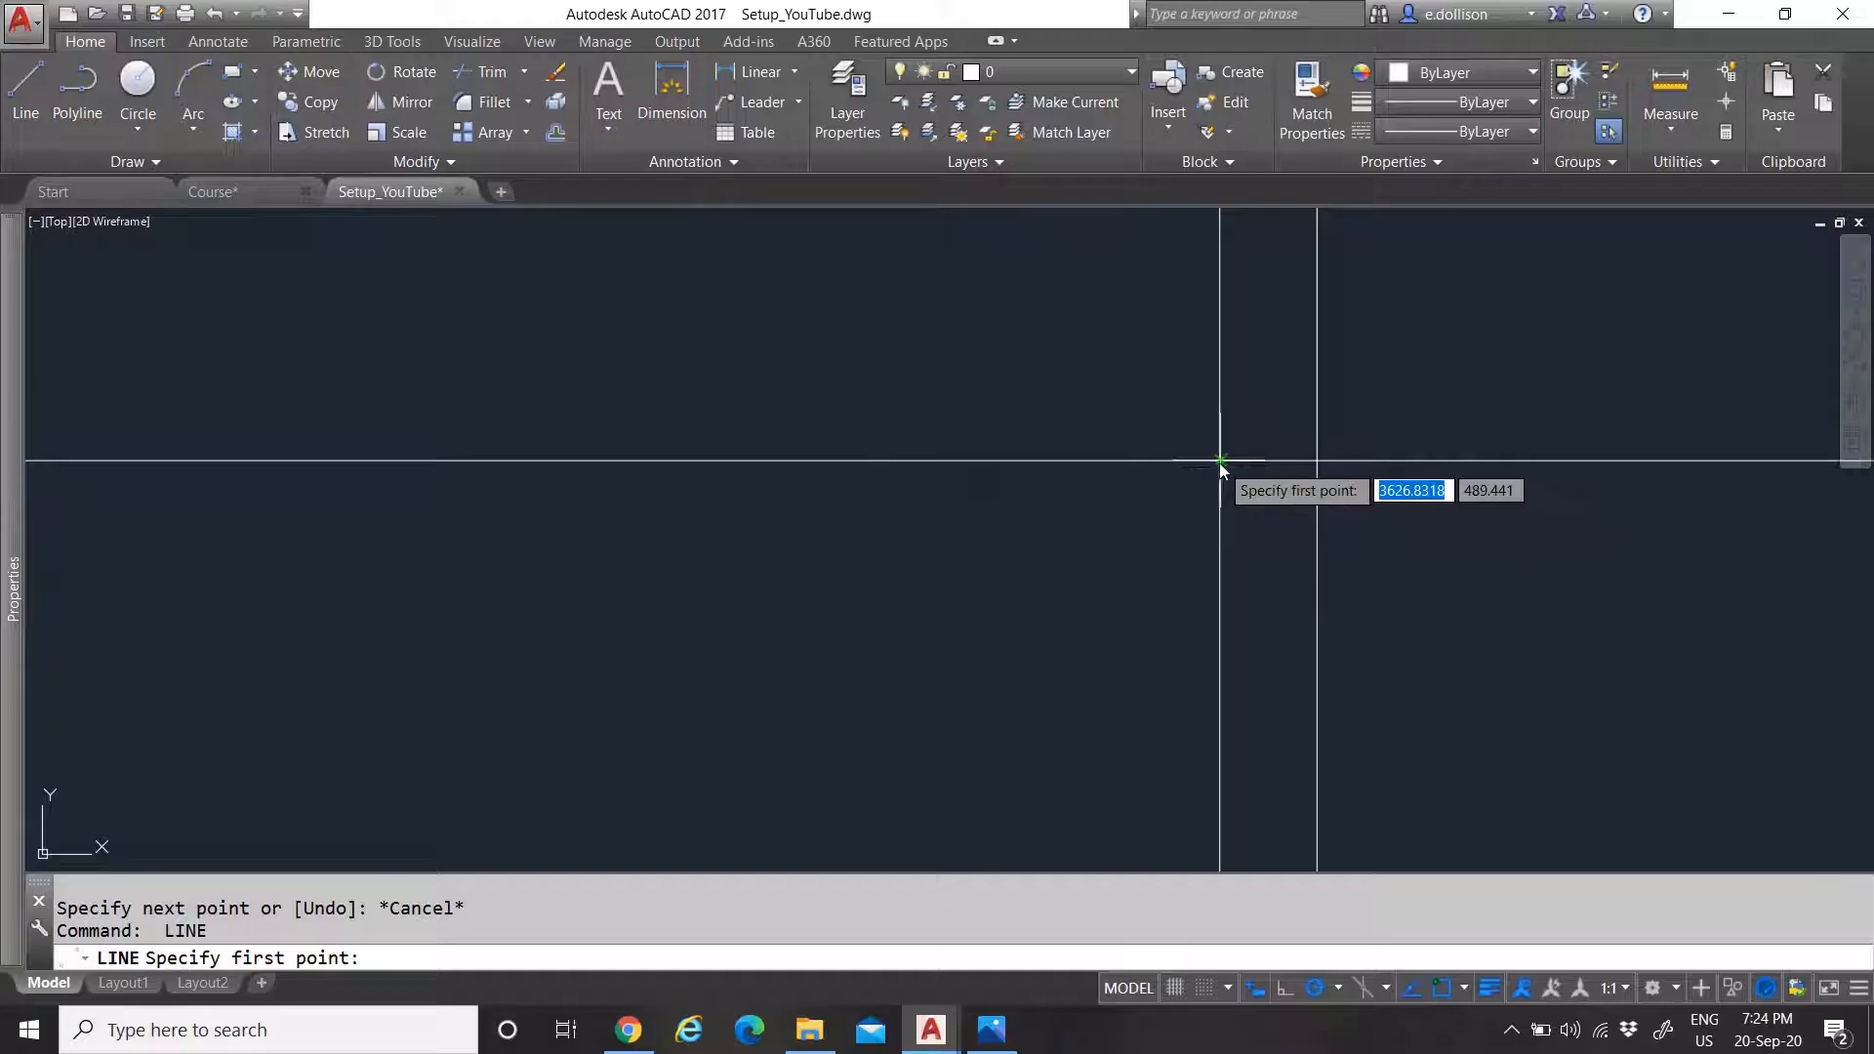
pyautogui.click(1220, 460)
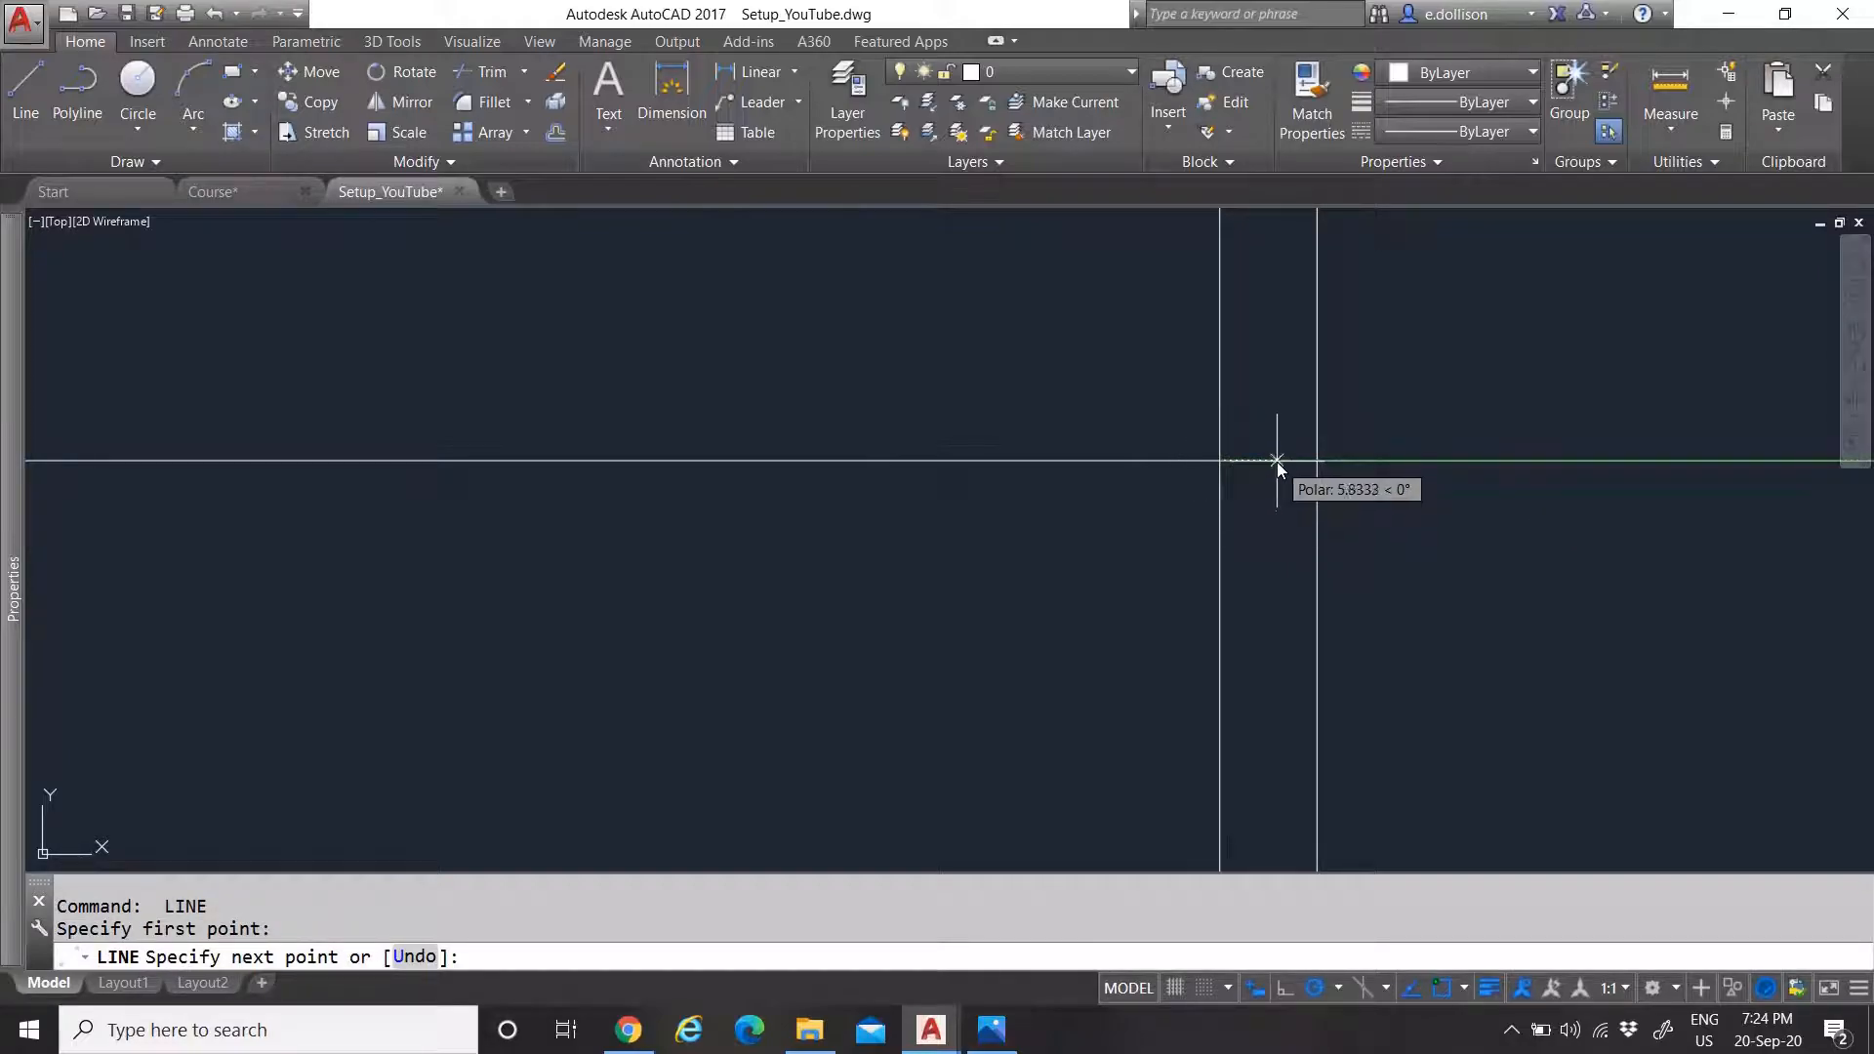
pyautogui.write('5')
pyautogui.press('Return')
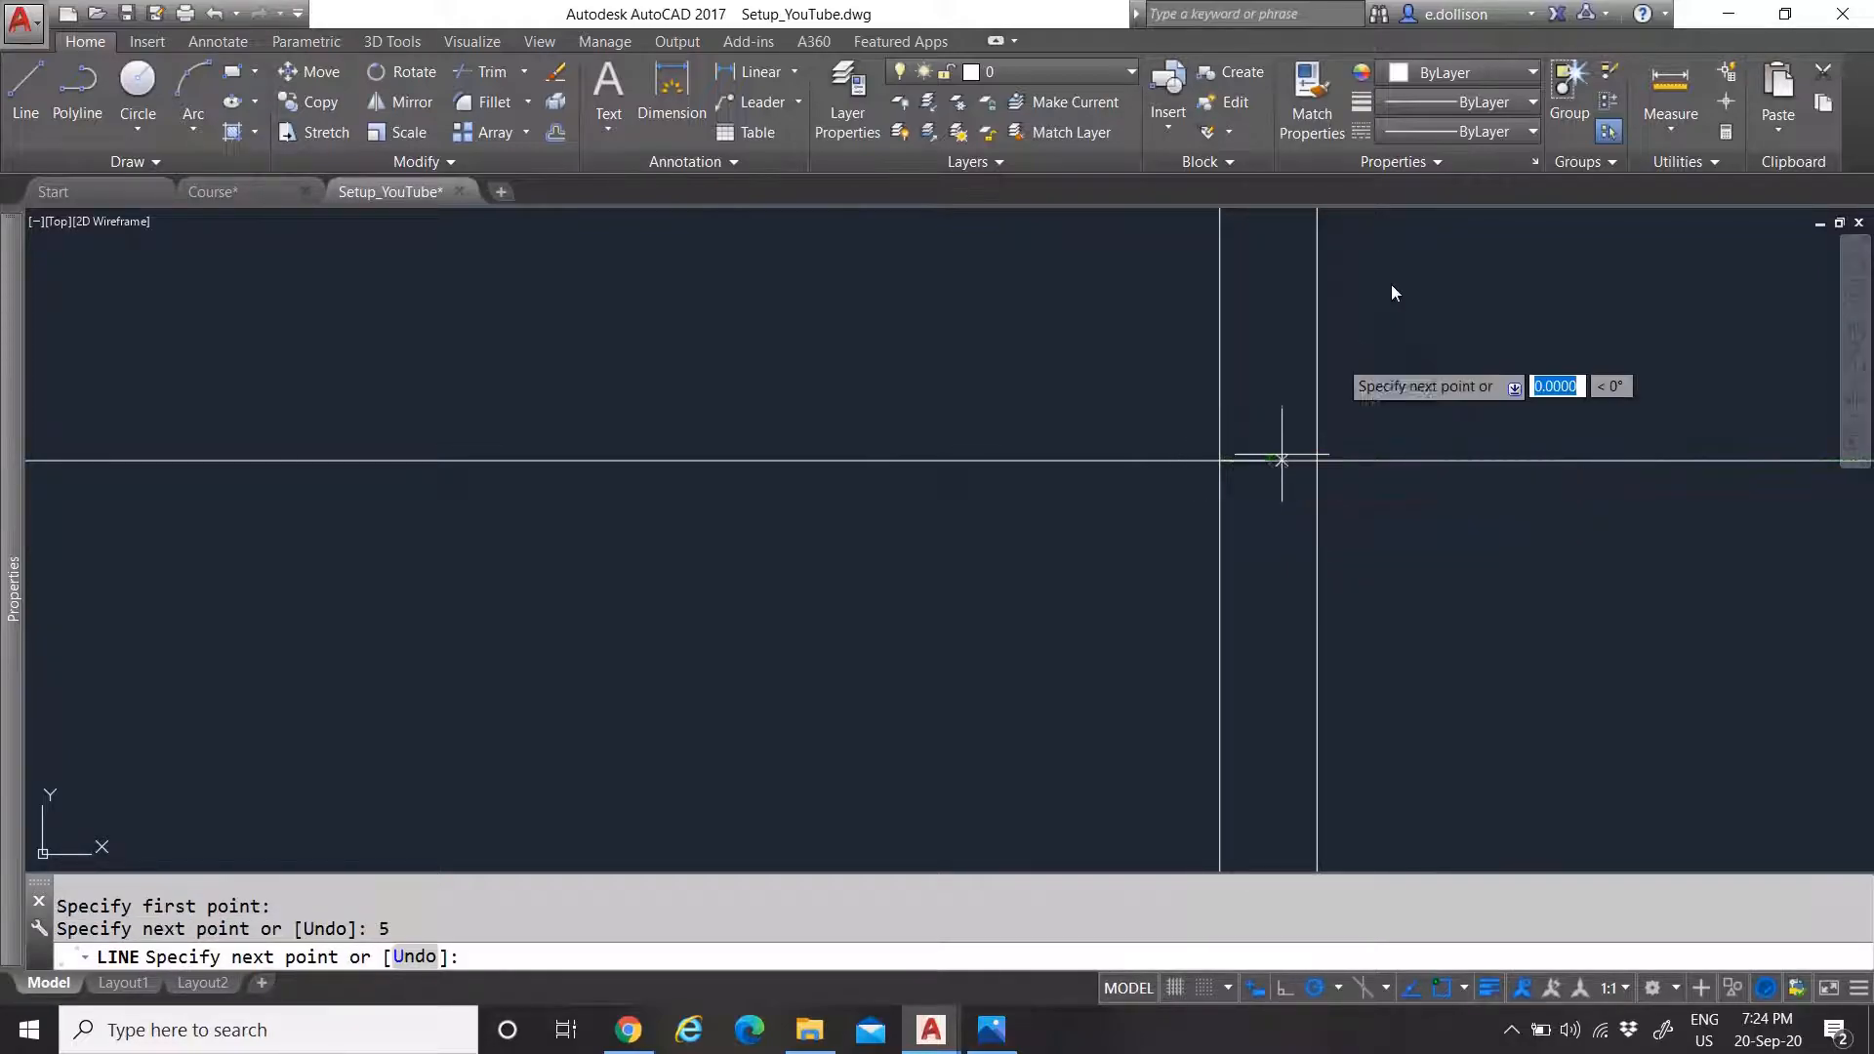
pyautogui.press('Escape')
# Draw a 5-unit tick outward from the A1 inner rectangle's left edge at the middle construction line
pyautogui.scroll(-8, 1303, 477)
pyautogui.scroll(6, 874, 390)
pyautogui.scroll(4, 718, 351)
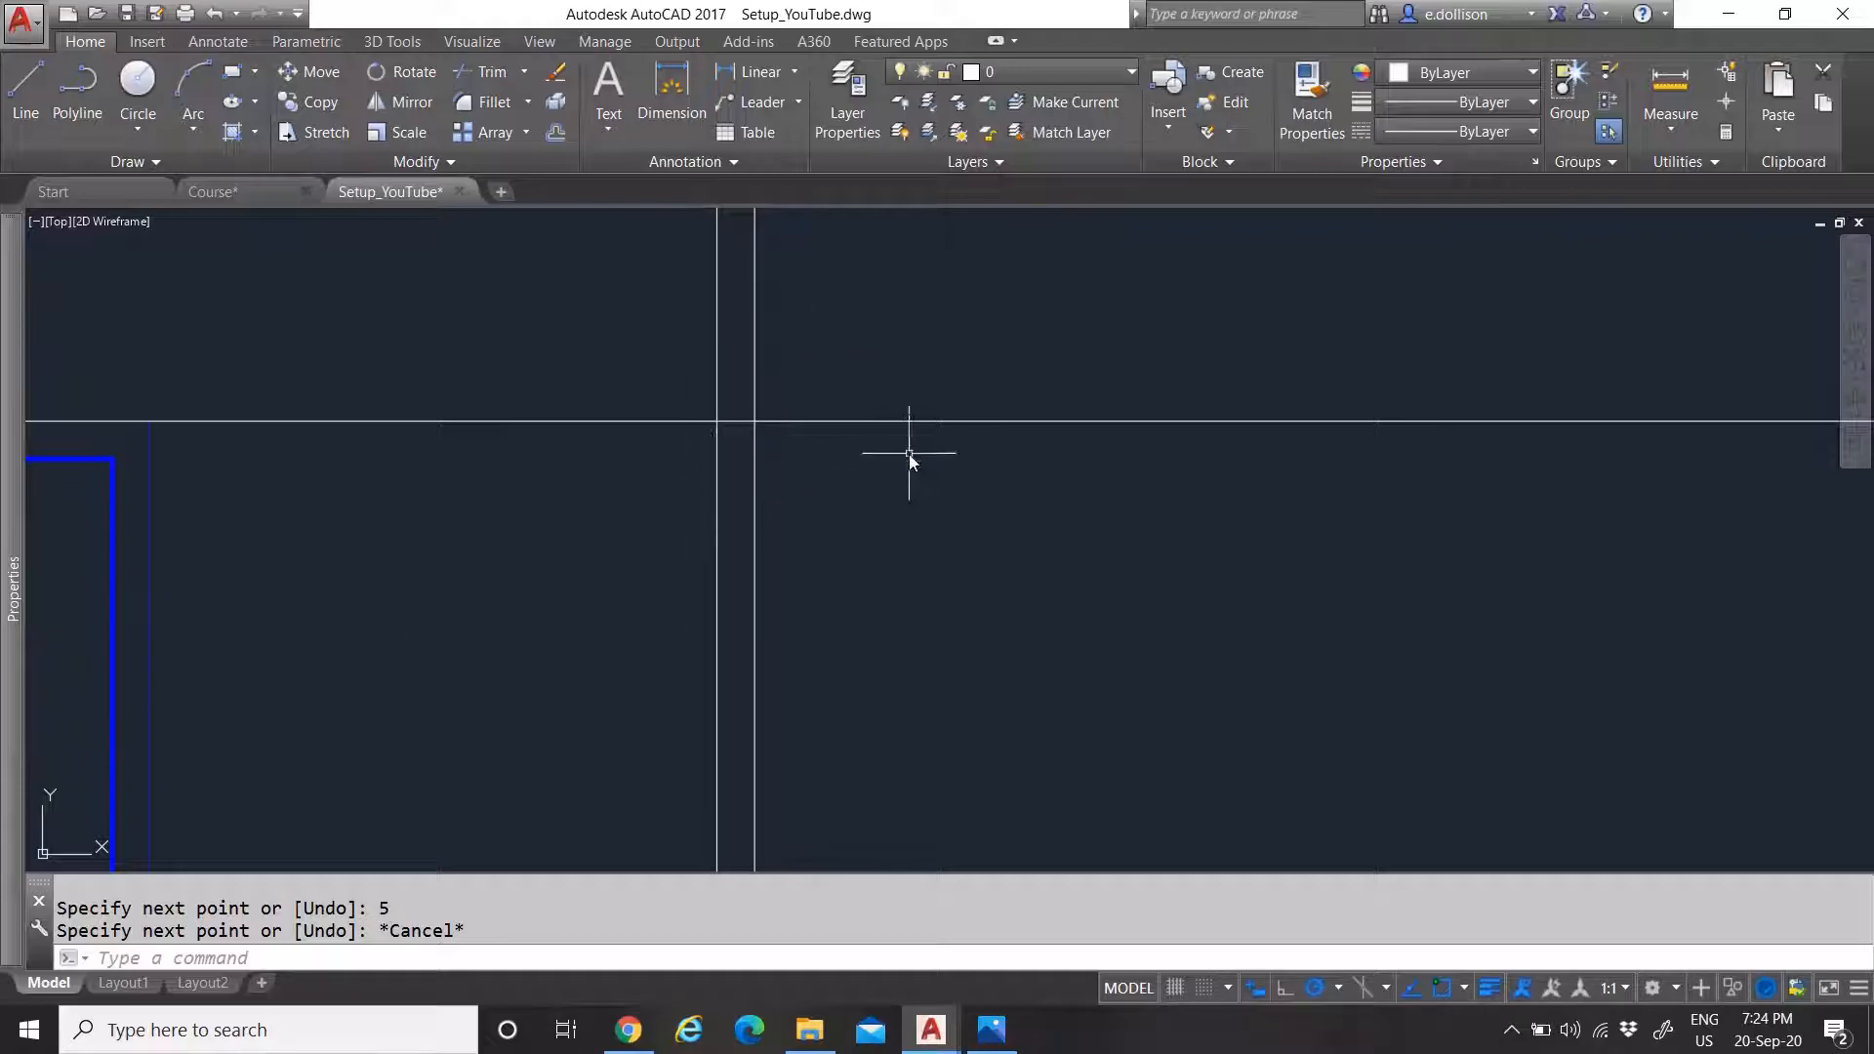
pyautogui.press('Return')
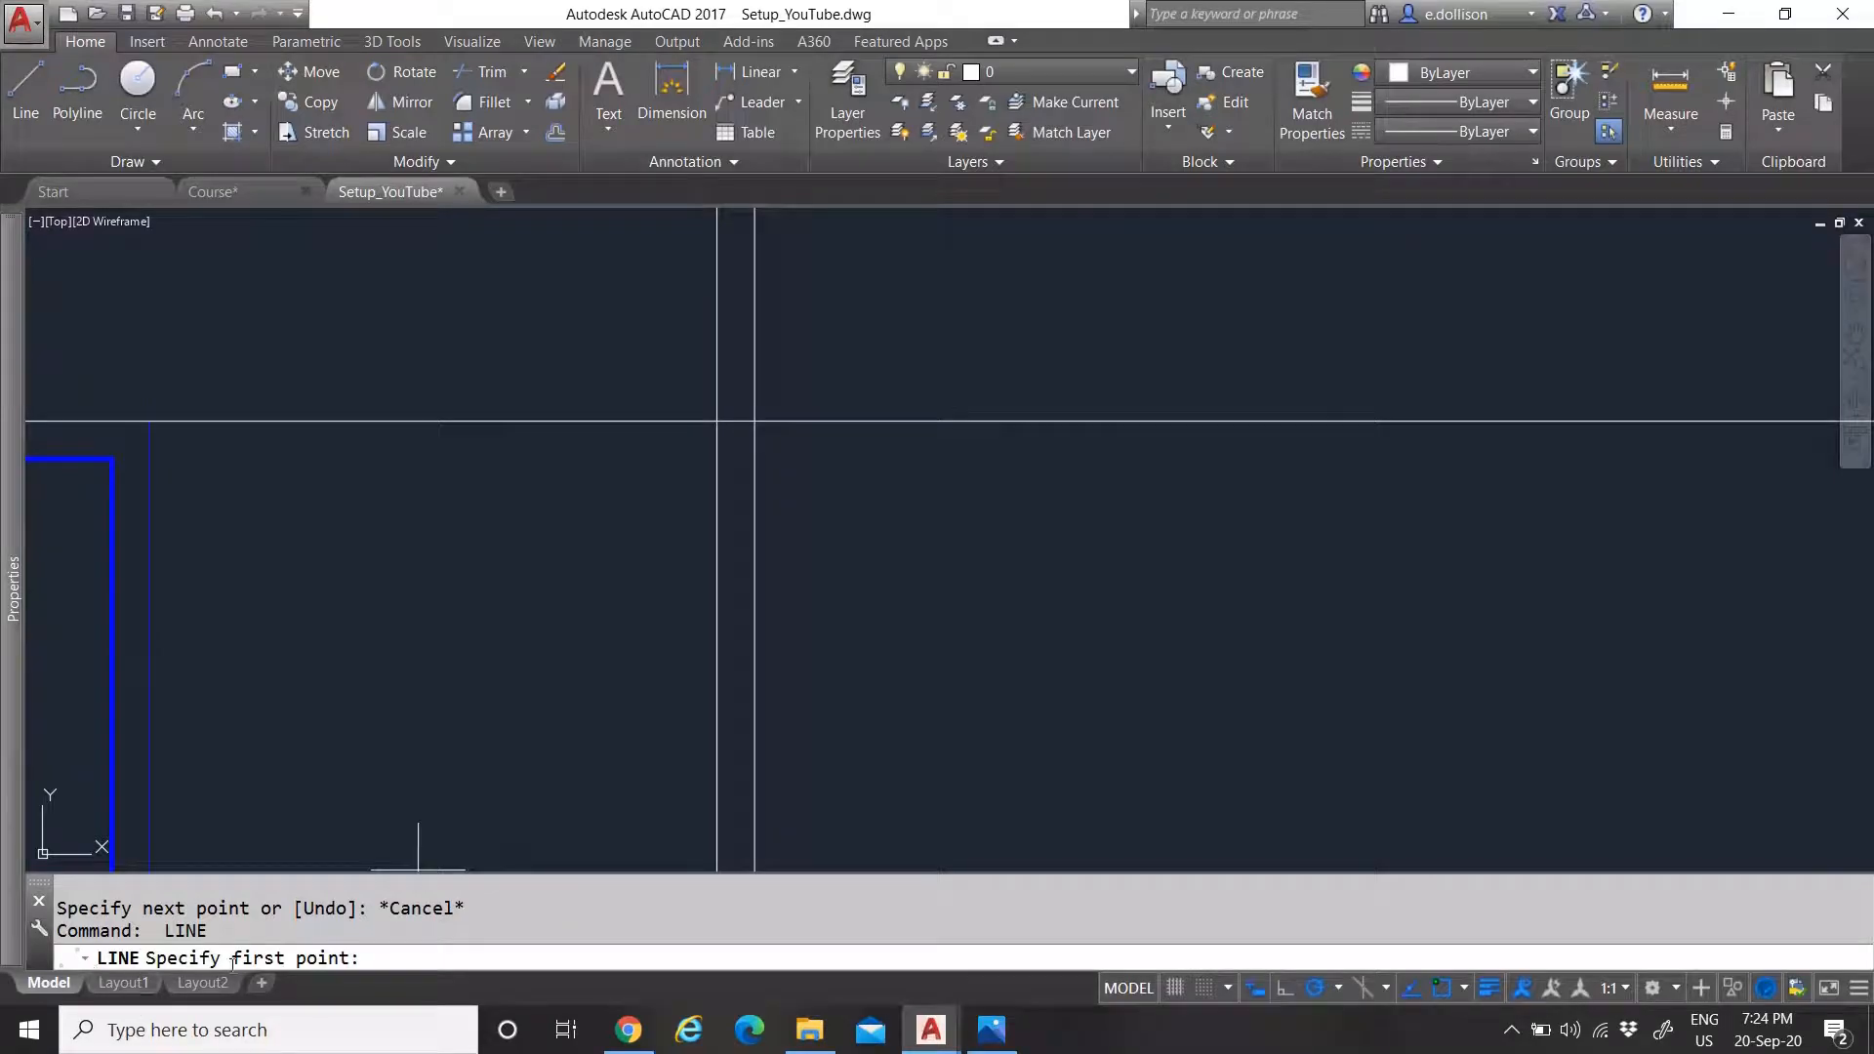
pyautogui.click(732, 422)
pyautogui.scroll(3, 732, 422)
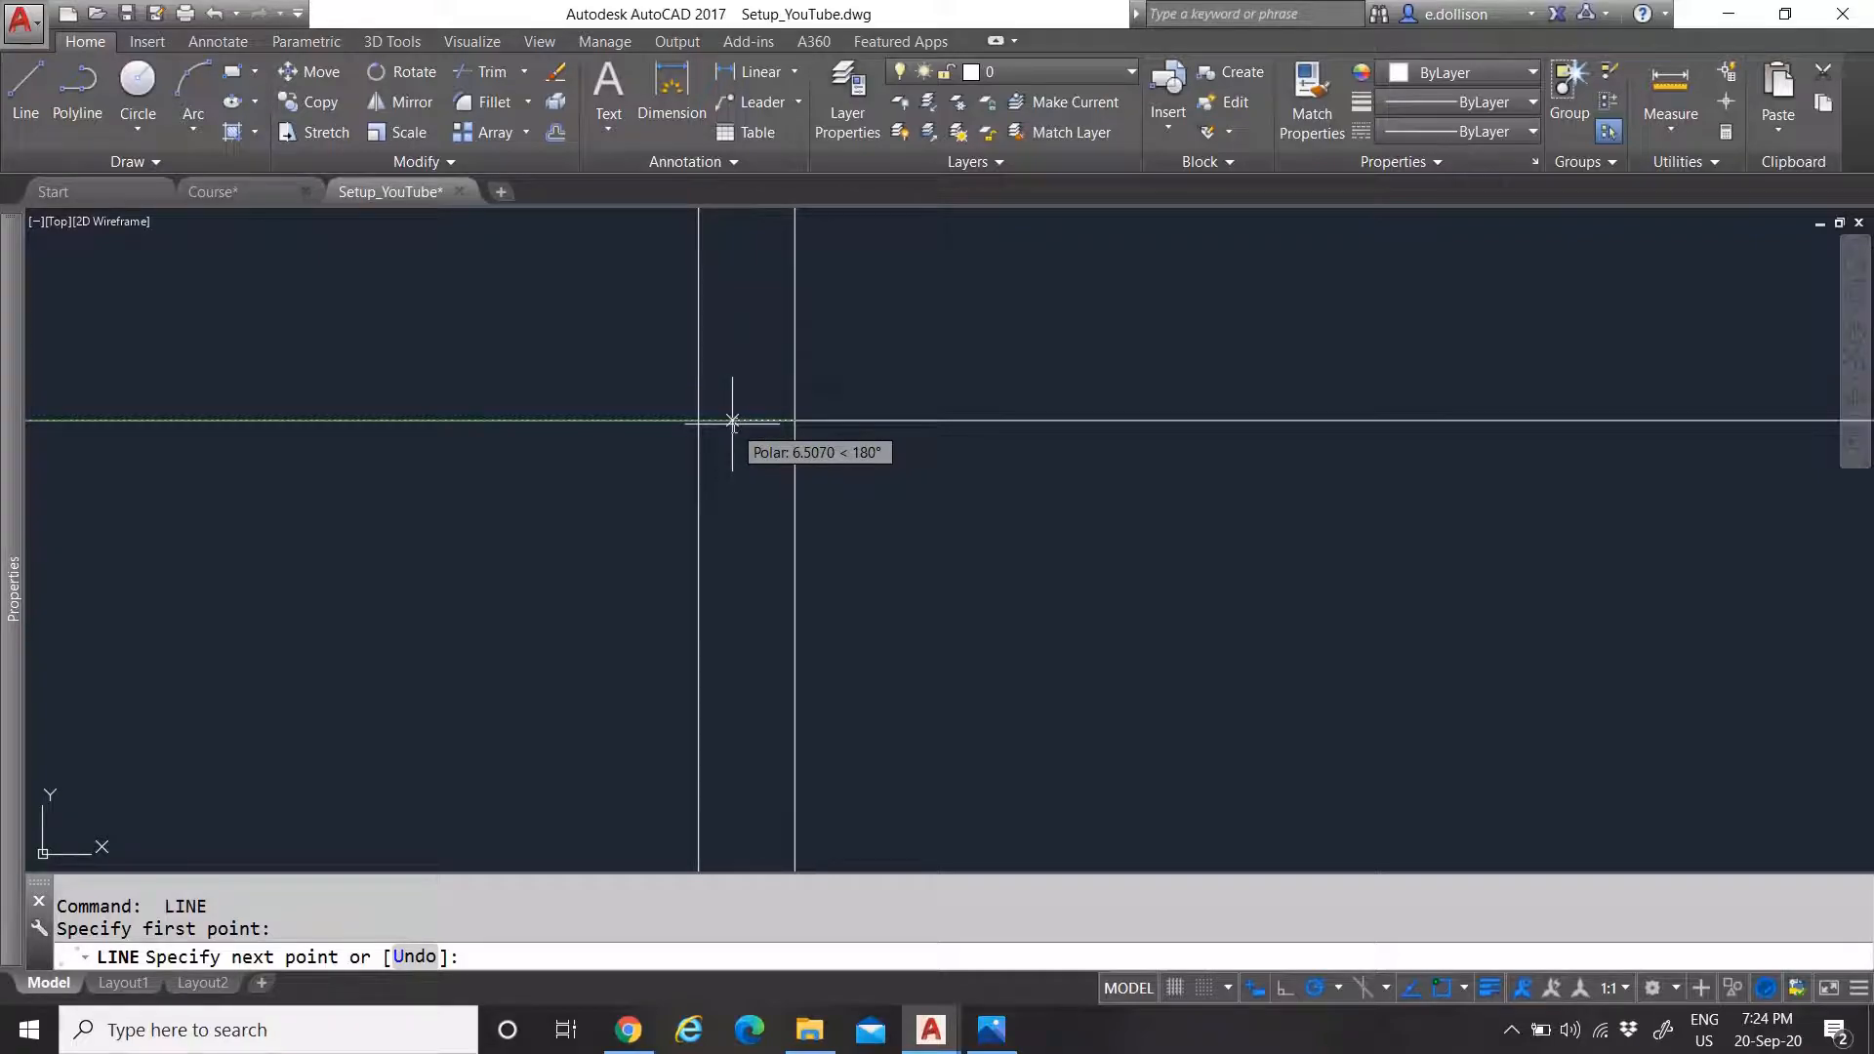
pyautogui.scroll(4, 754, 410)
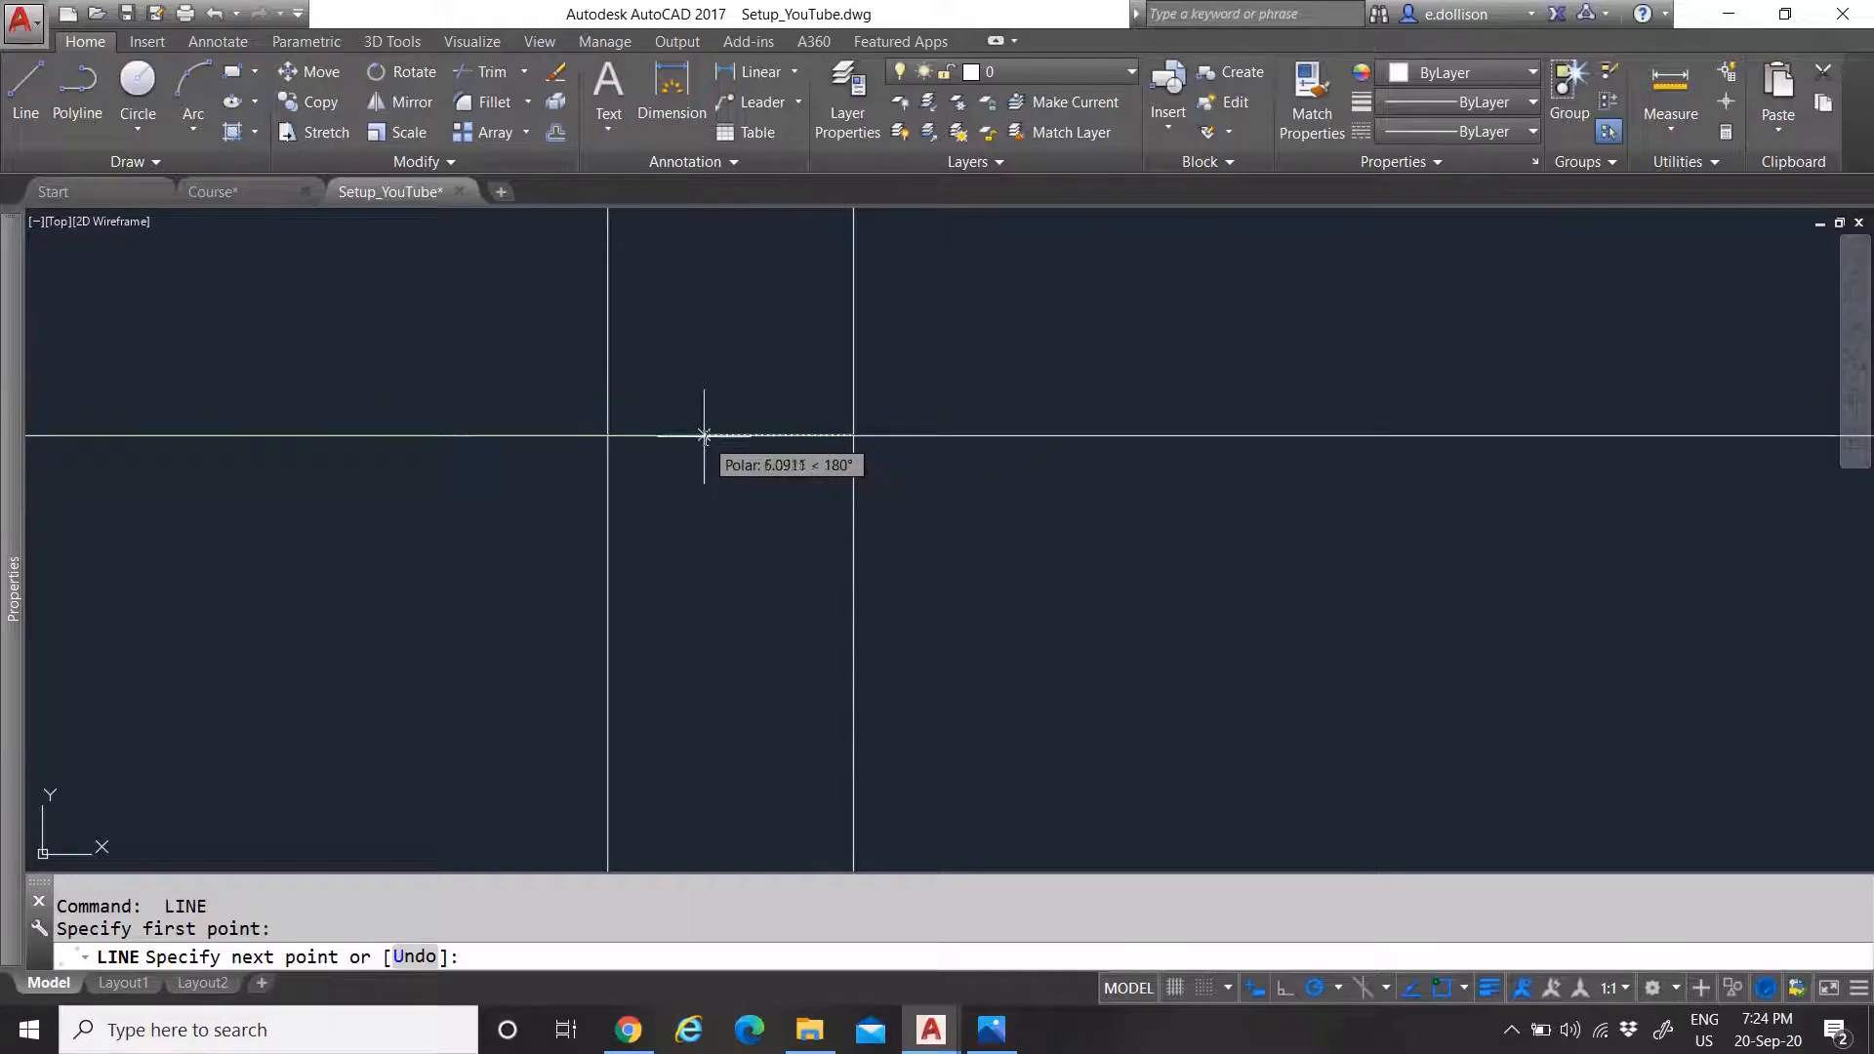
pyautogui.write('5')
pyautogui.press('Return')
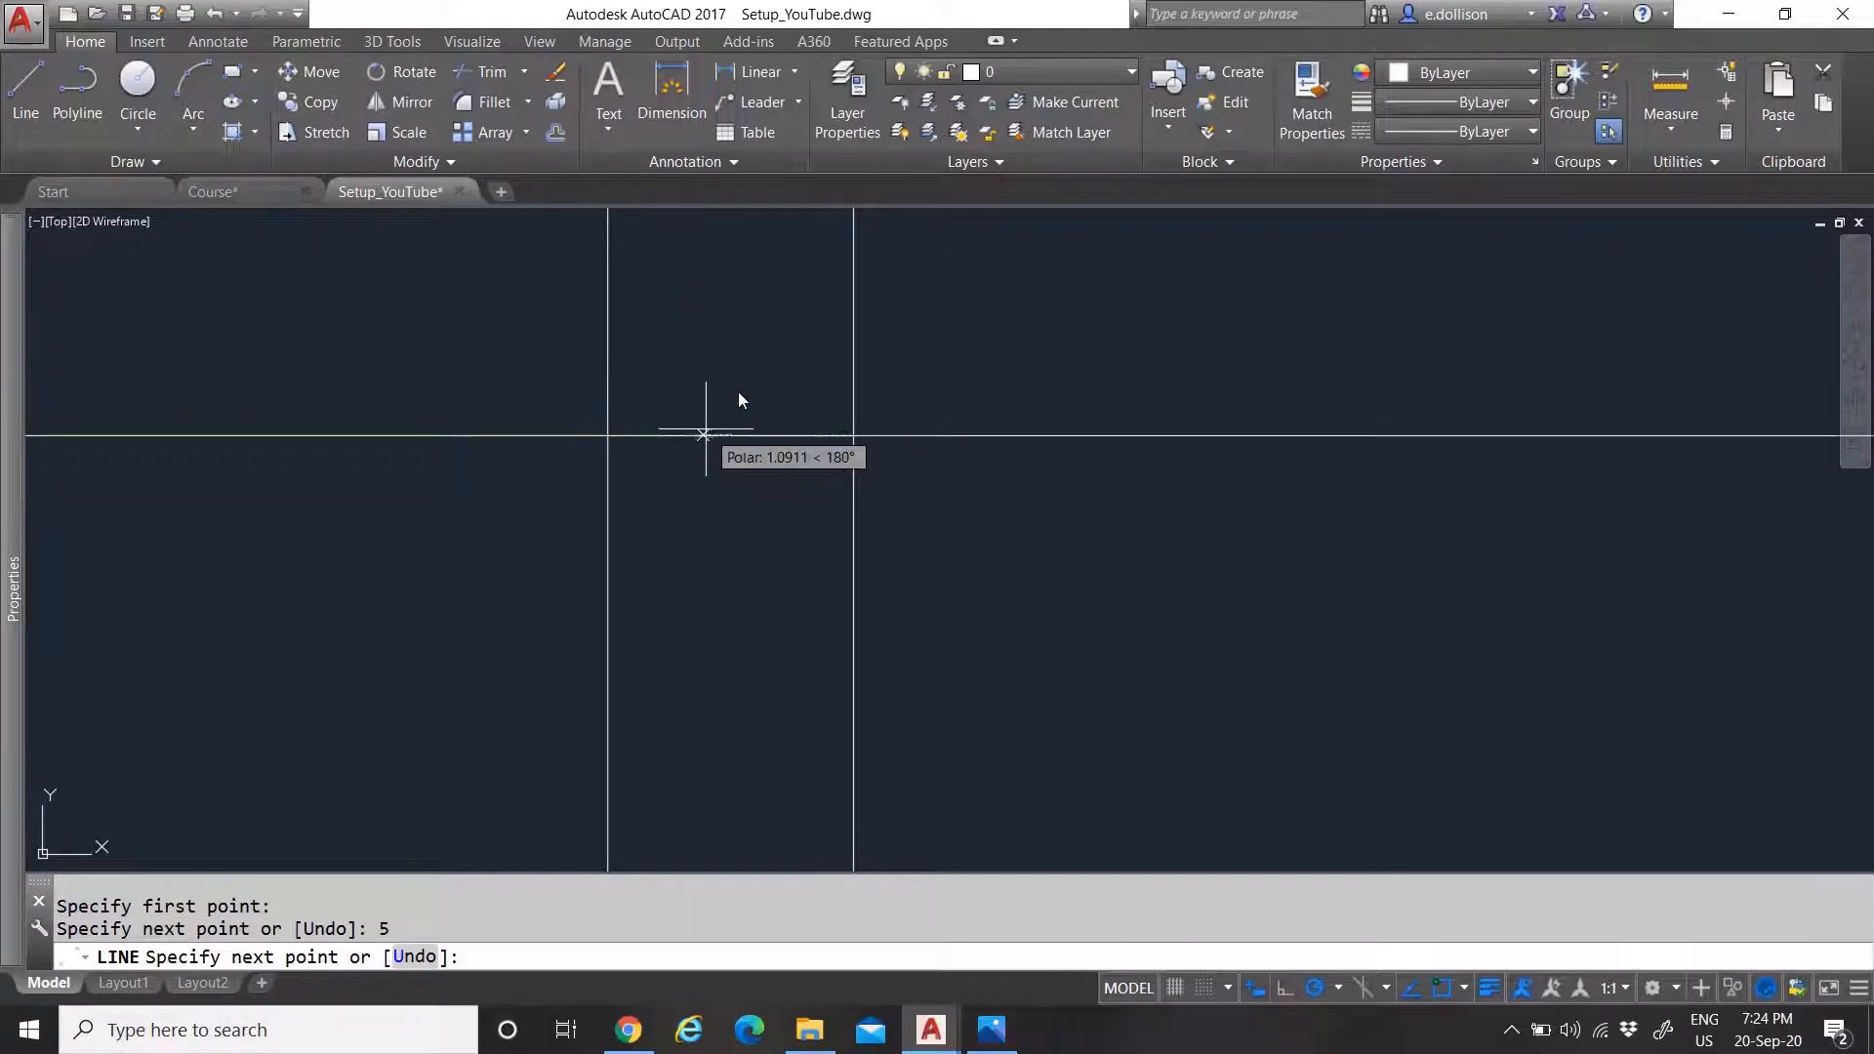
pyautogui.press('Escape')
# Draw a 5-unit tick outward from the A1 inner rectangle's right edge at the middle construction line
pyautogui.scroll(-5, 651, 419)
pyautogui.scroll(-5, 651, 422)
pyautogui.scroll(5, 962, 439)
pyautogui.scroll(2, 941, 482)
pyautogui.press('Return')
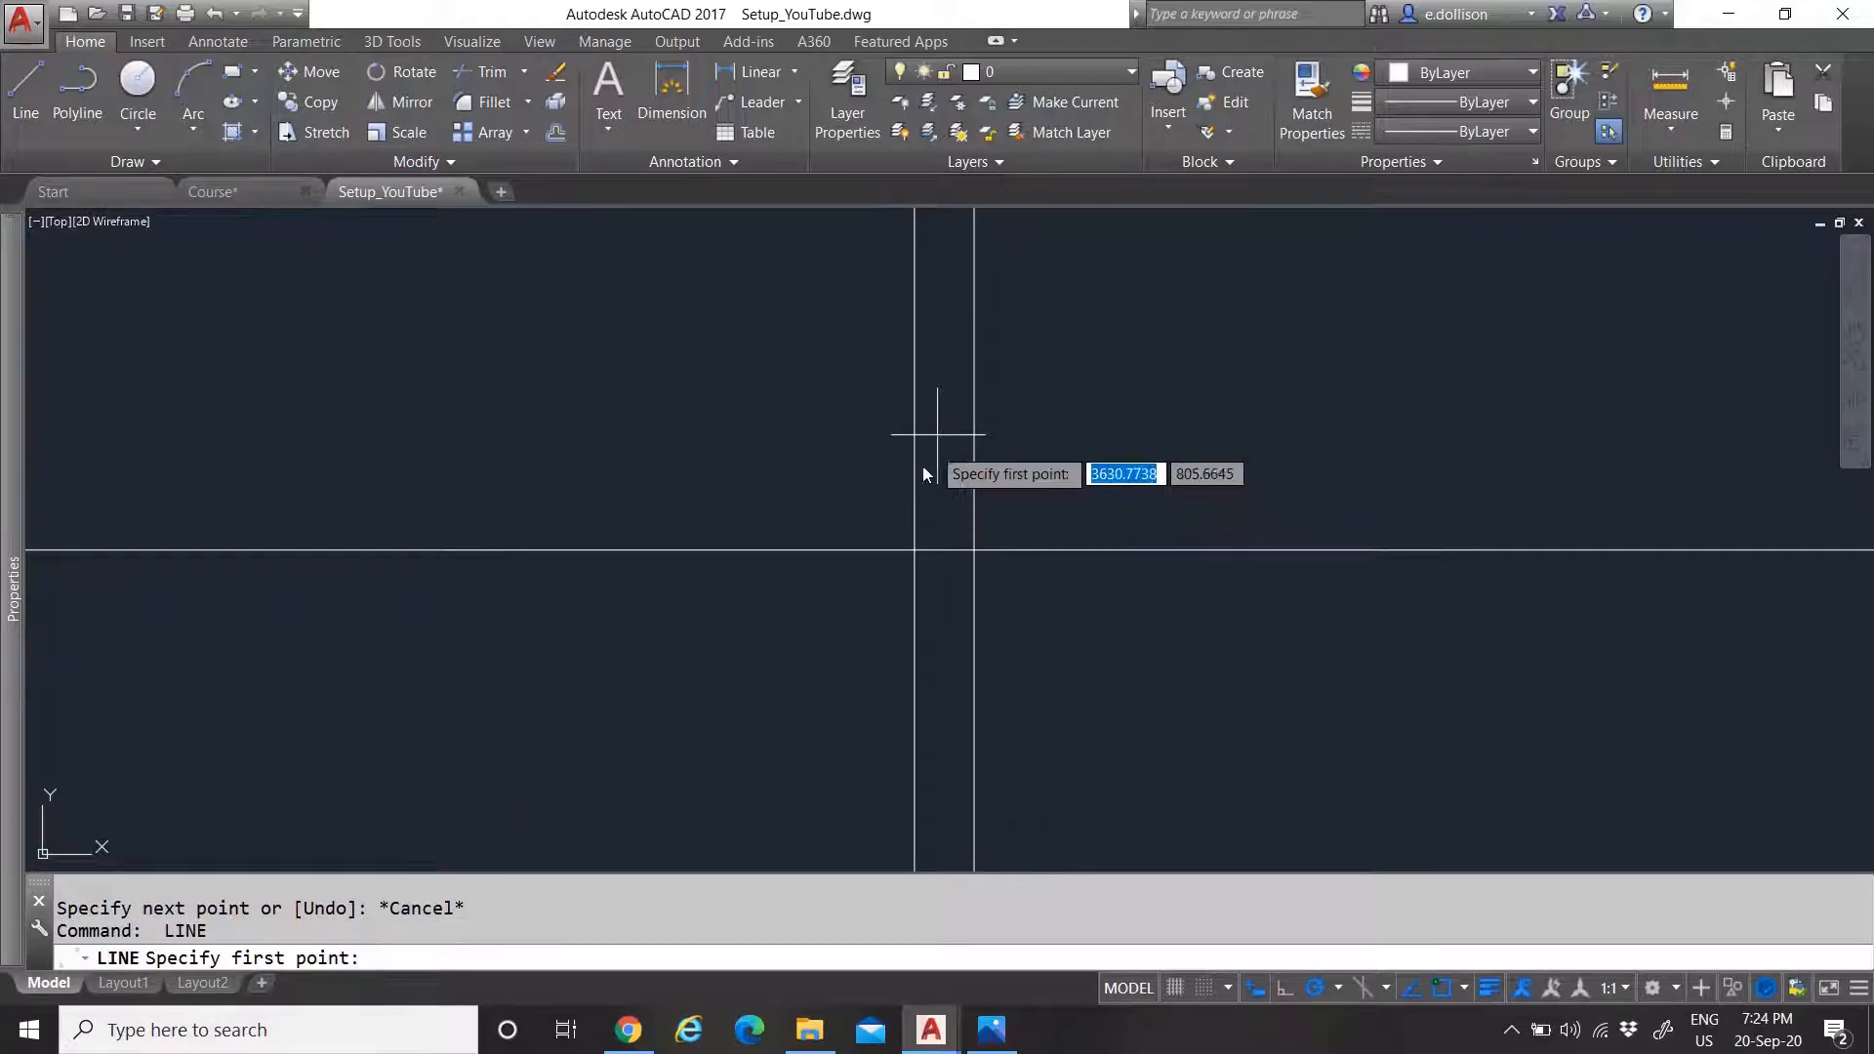
pyautogui.scroll(6, 920, 560)
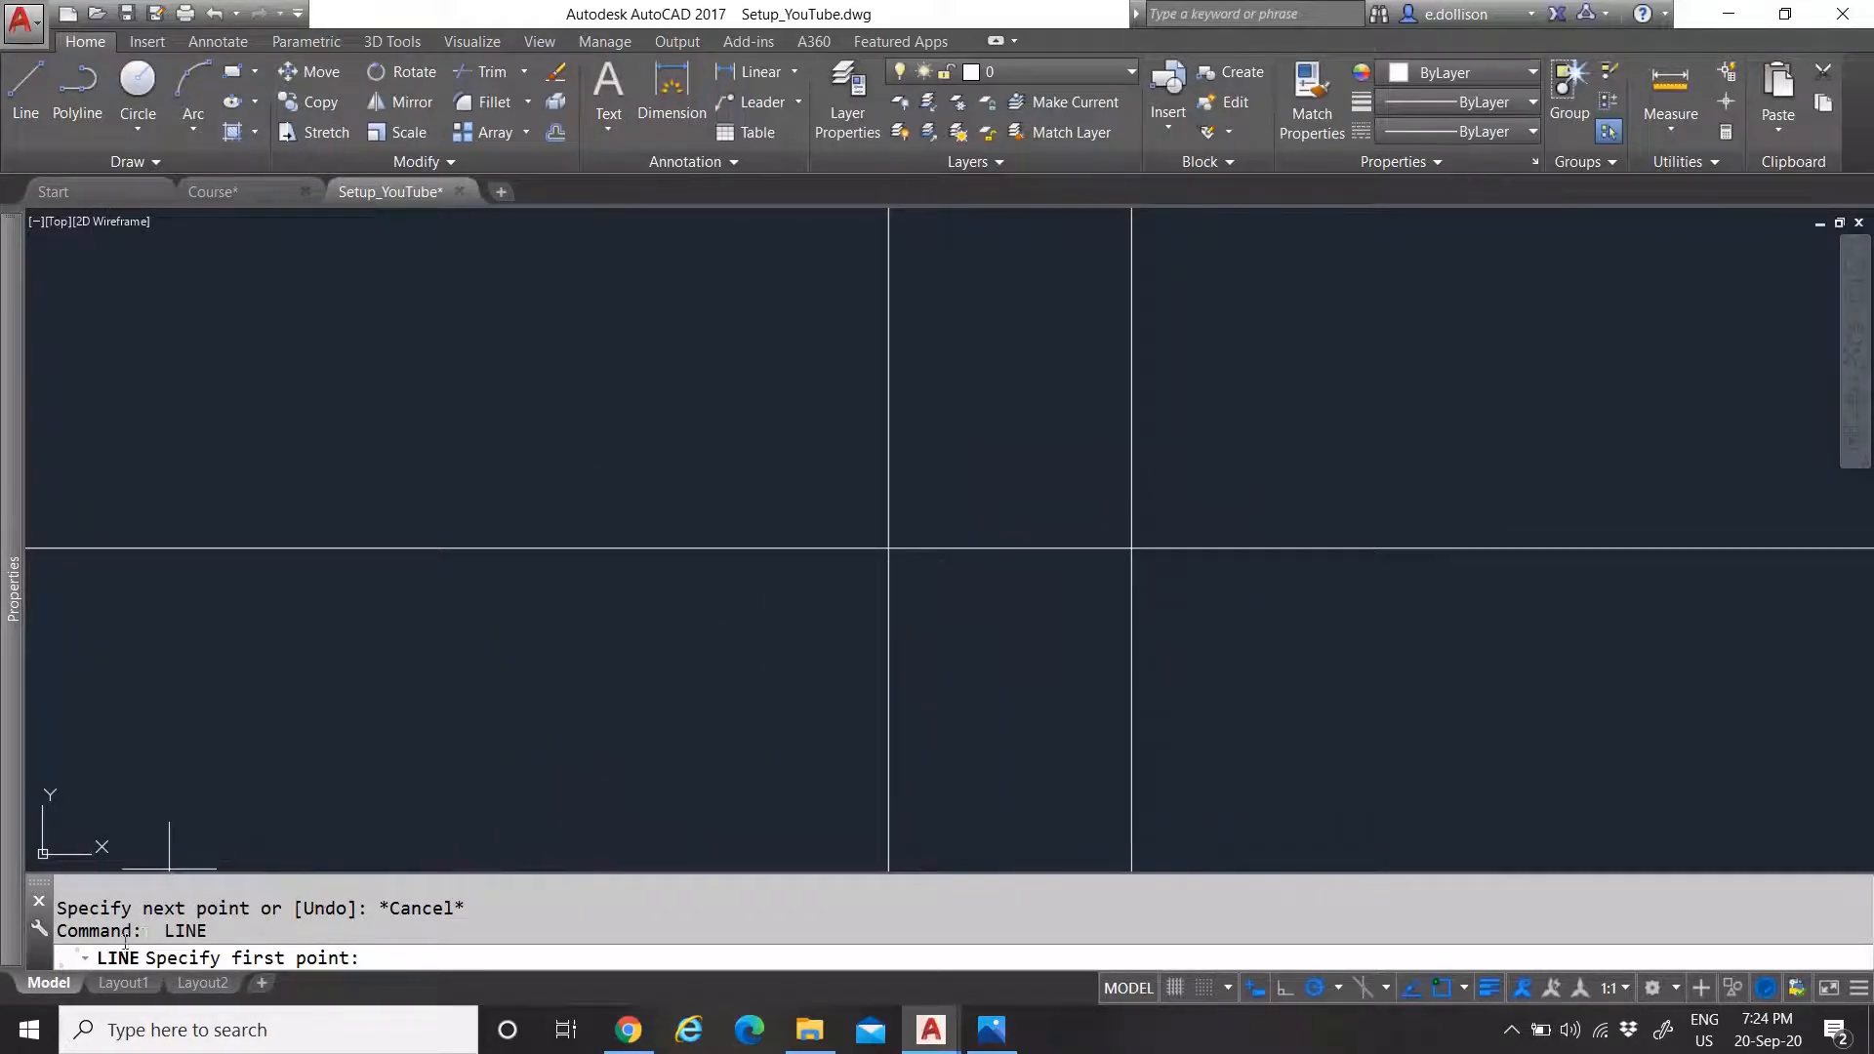
pyautogui.click(888, 548)
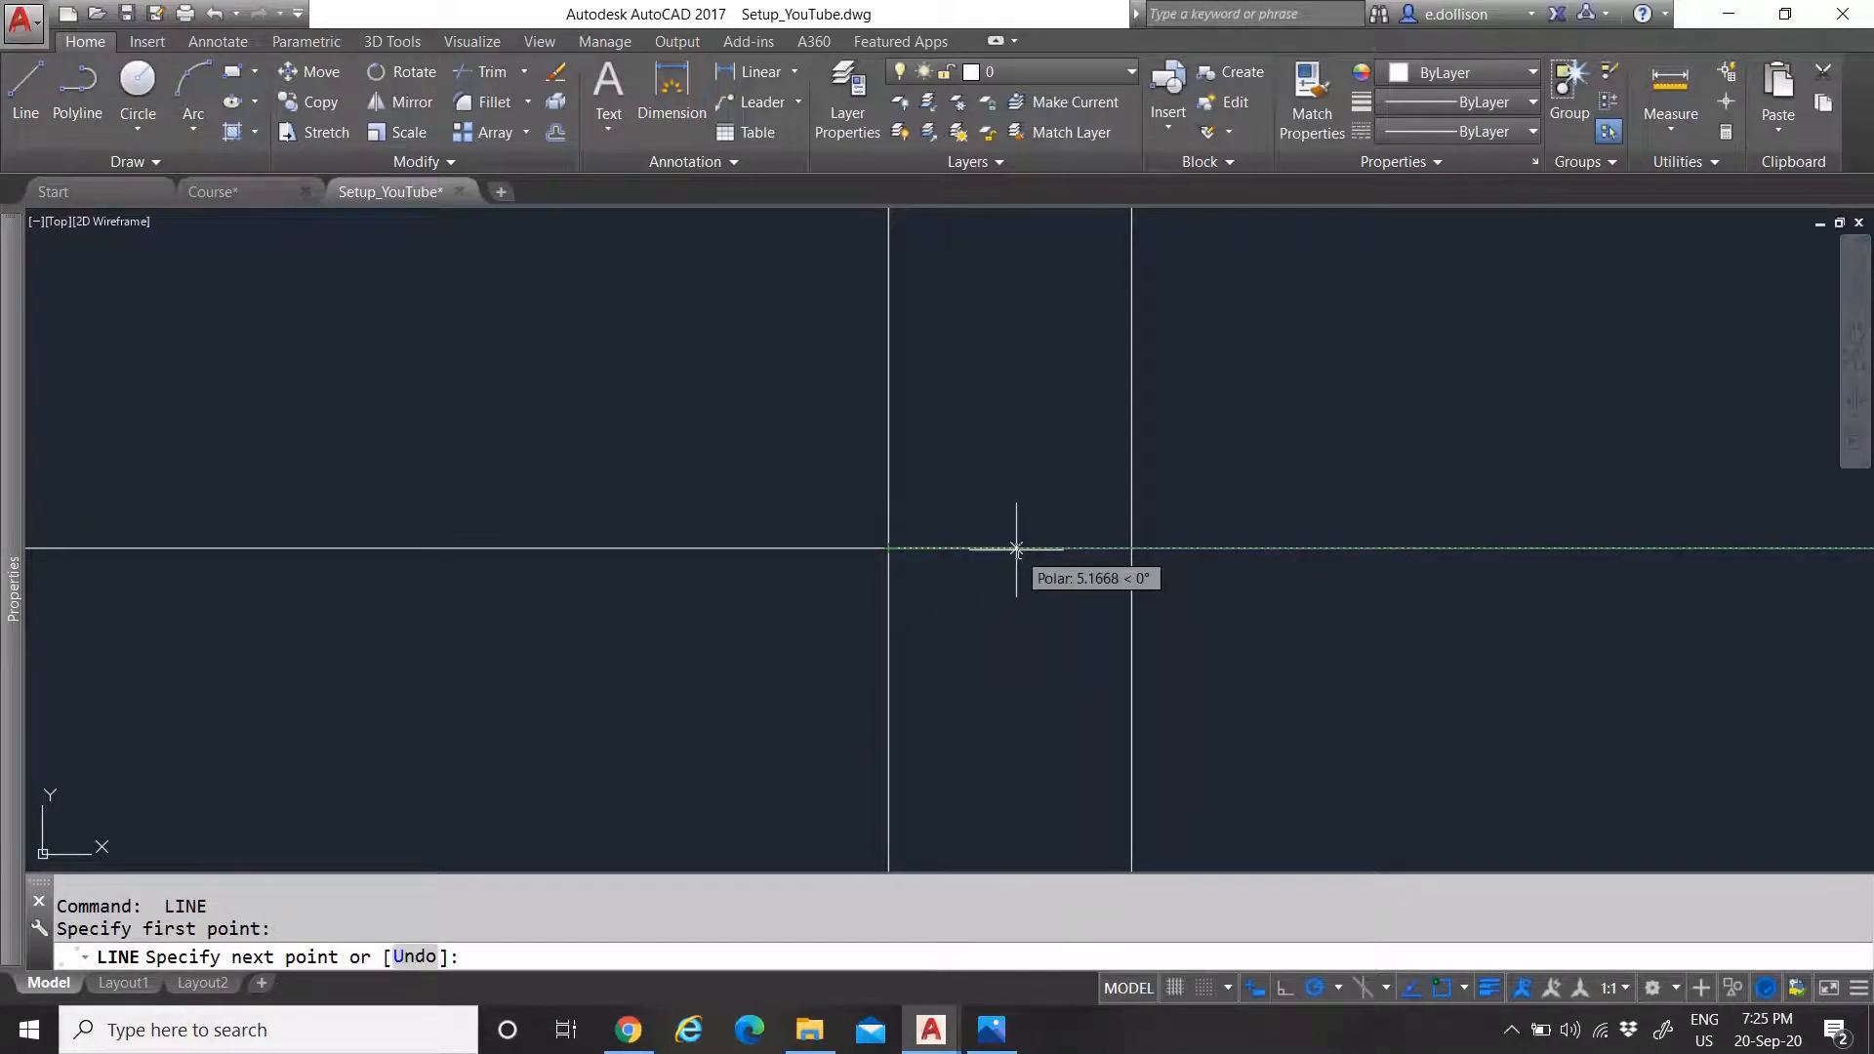
pyautogui.write('5')
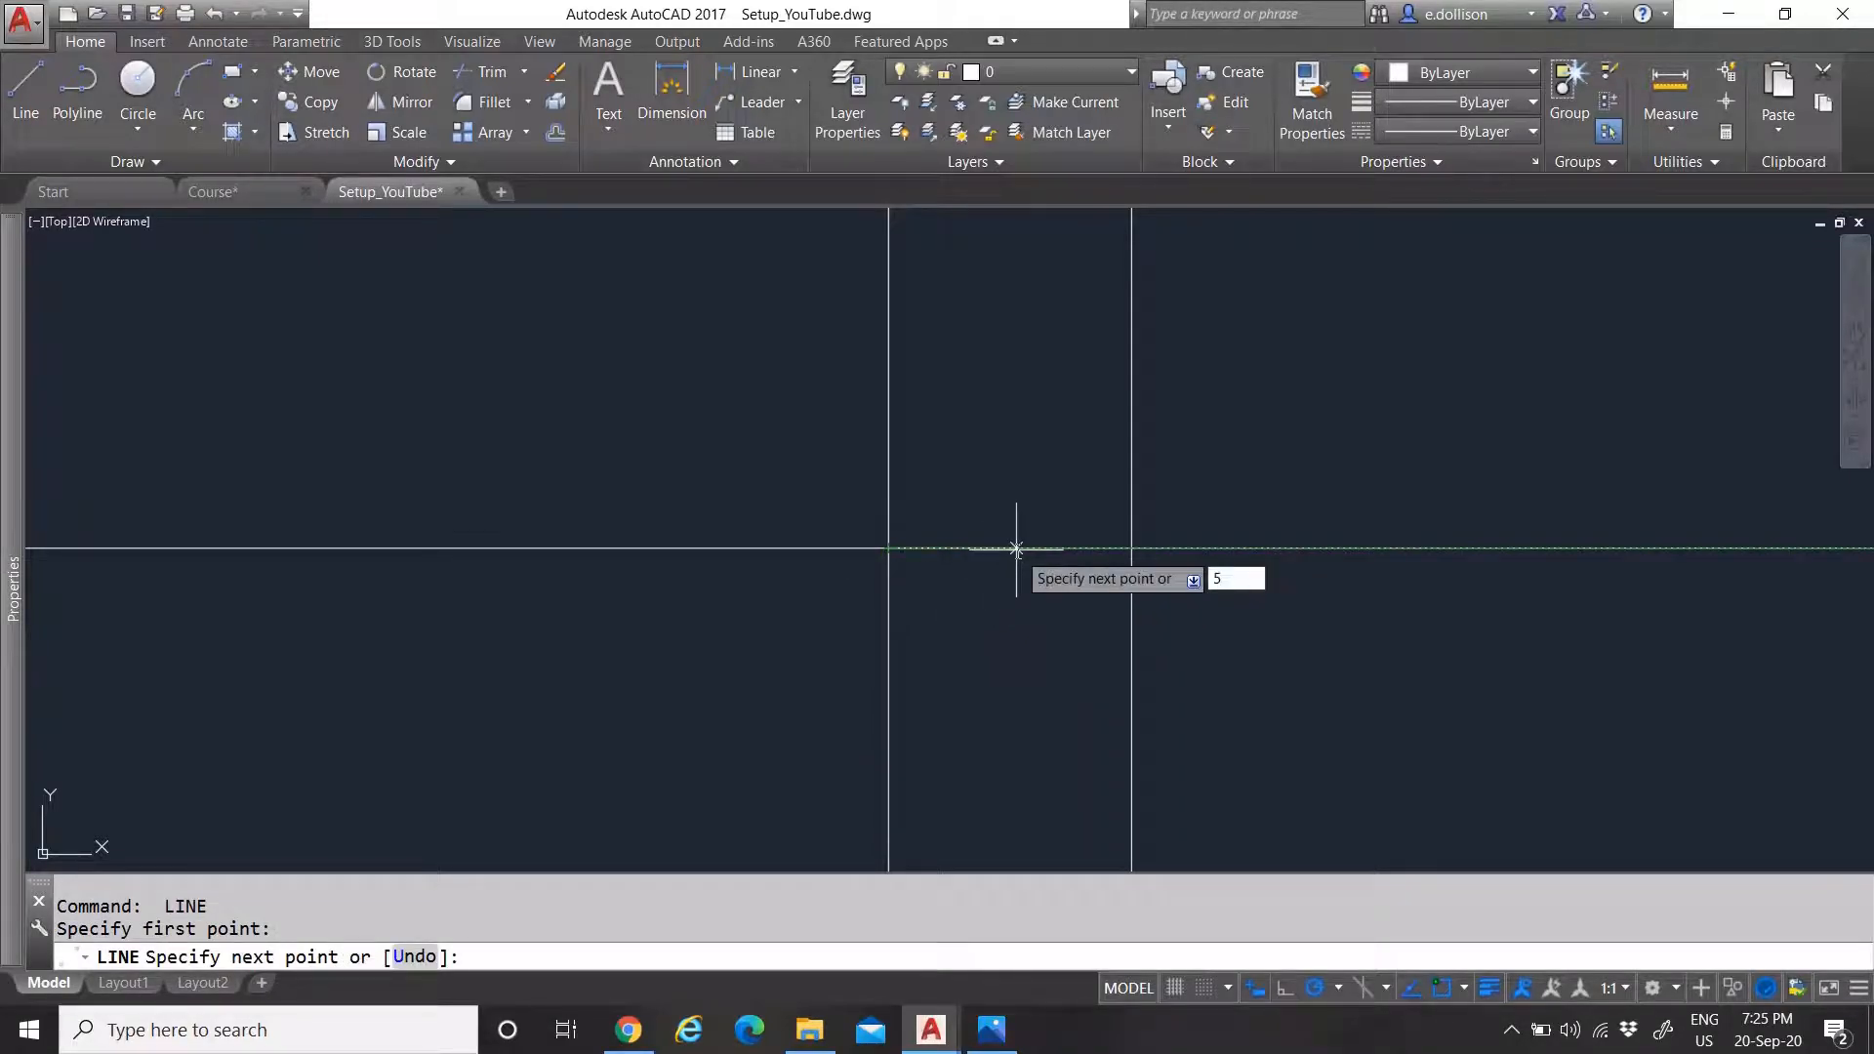
pyautogui.press('Return')
pyautogui.press('Escape')
pyautogui.scroll(-8, 1059, 457)
pyautogui.scroll(-8, 1058, 463)
pyautogui.scroll(2, 1039, 493)
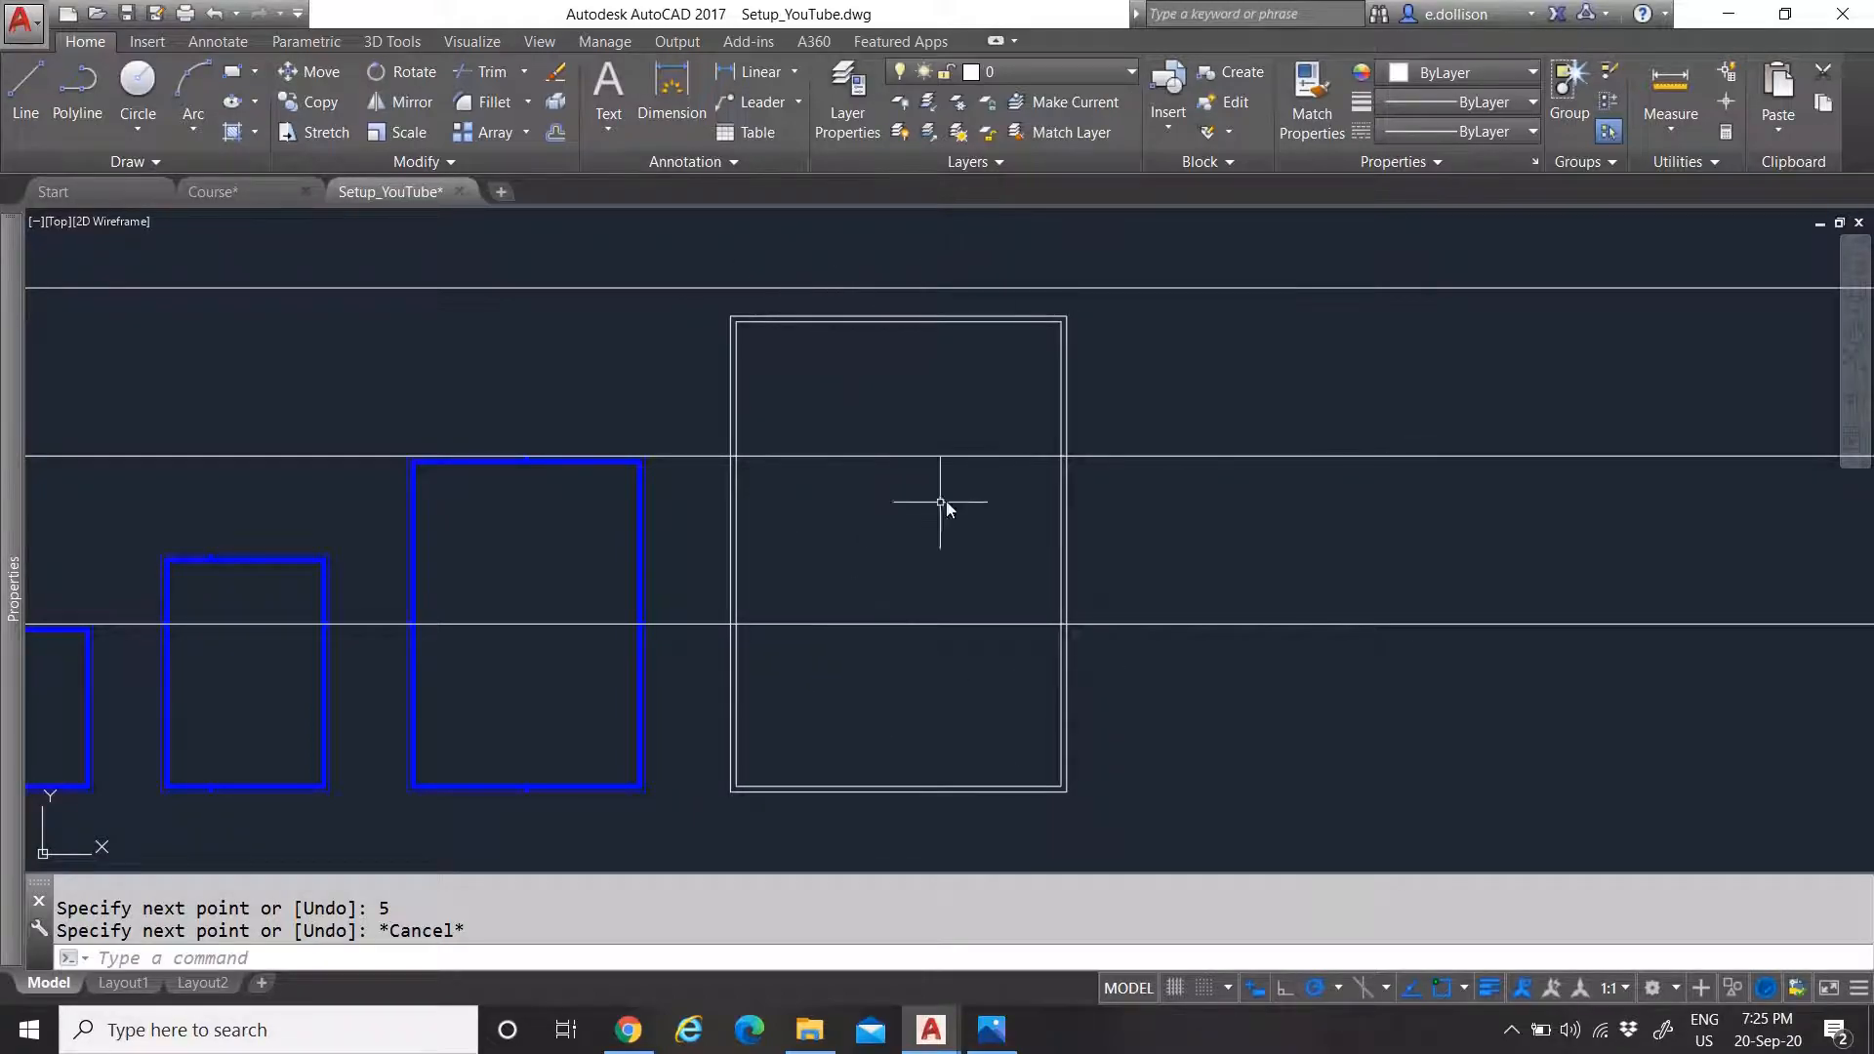
pyautogui.scroll(-4, 920, 511)
pyautogui.scroll(4, 954, 501)
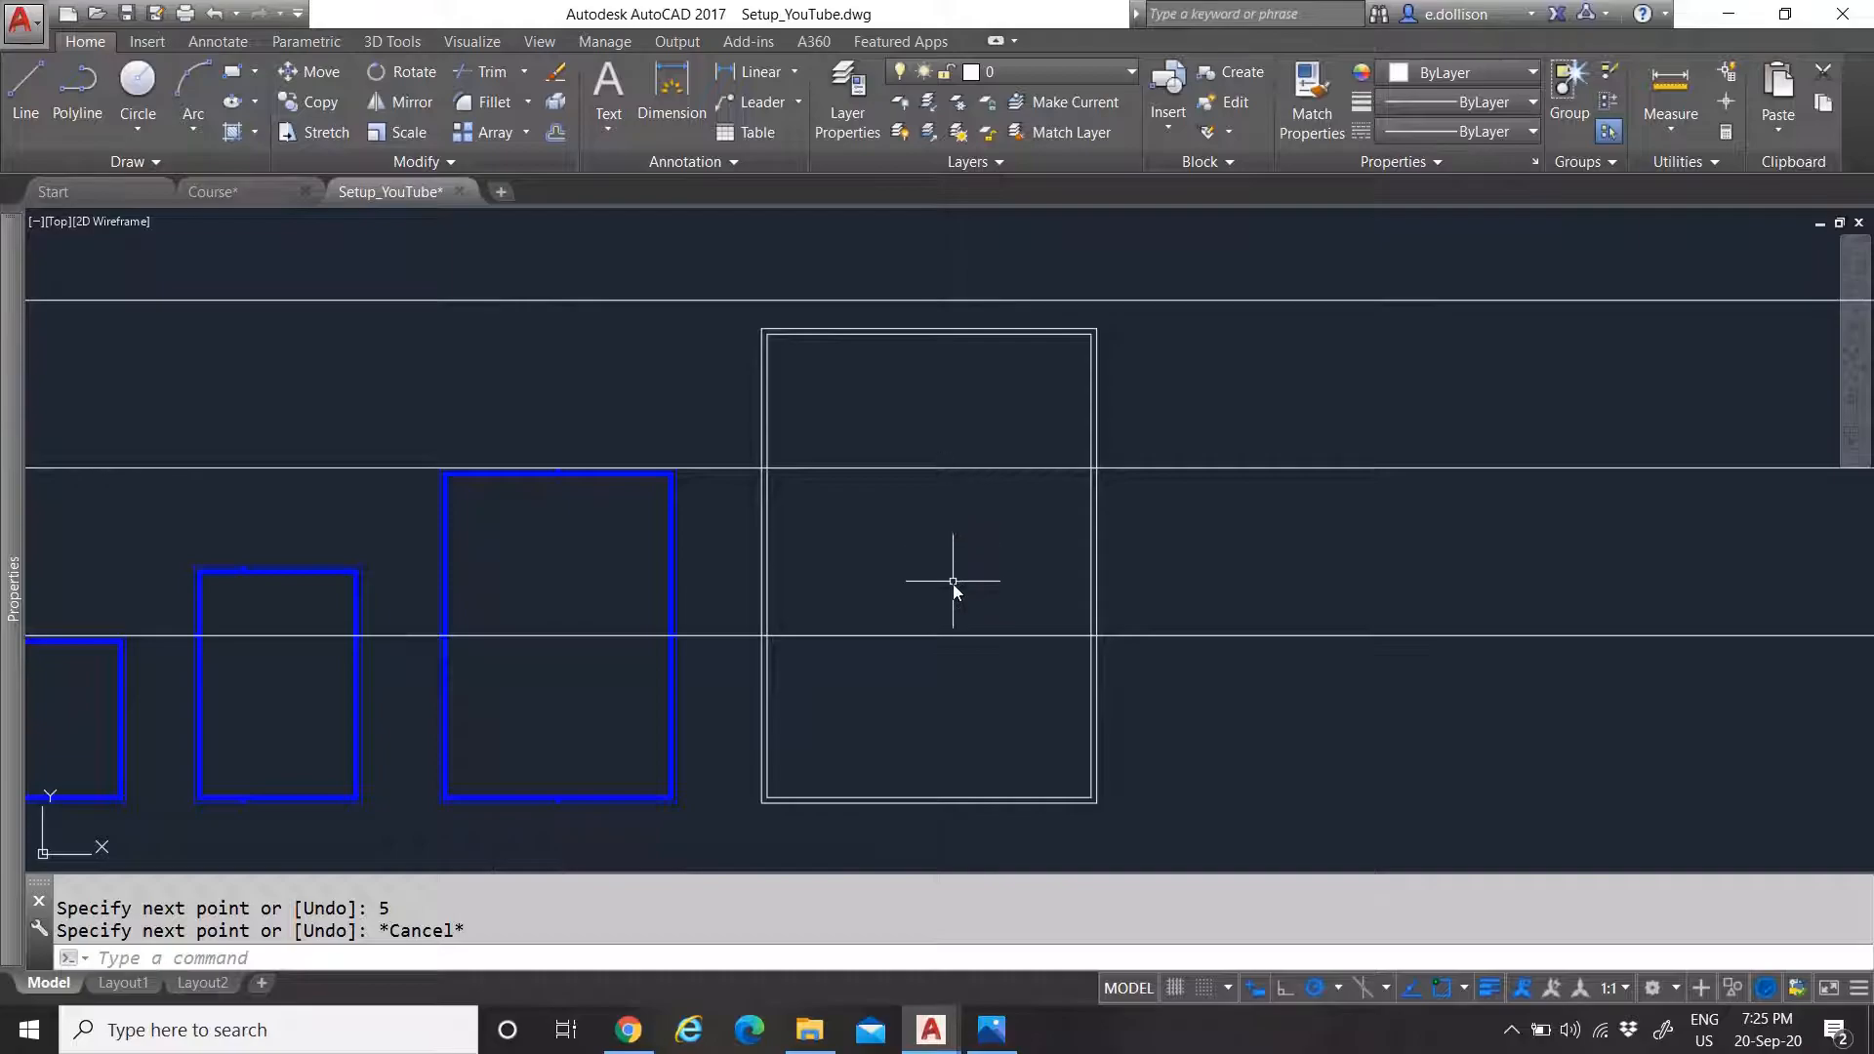
pyautogui.click(25, 88)
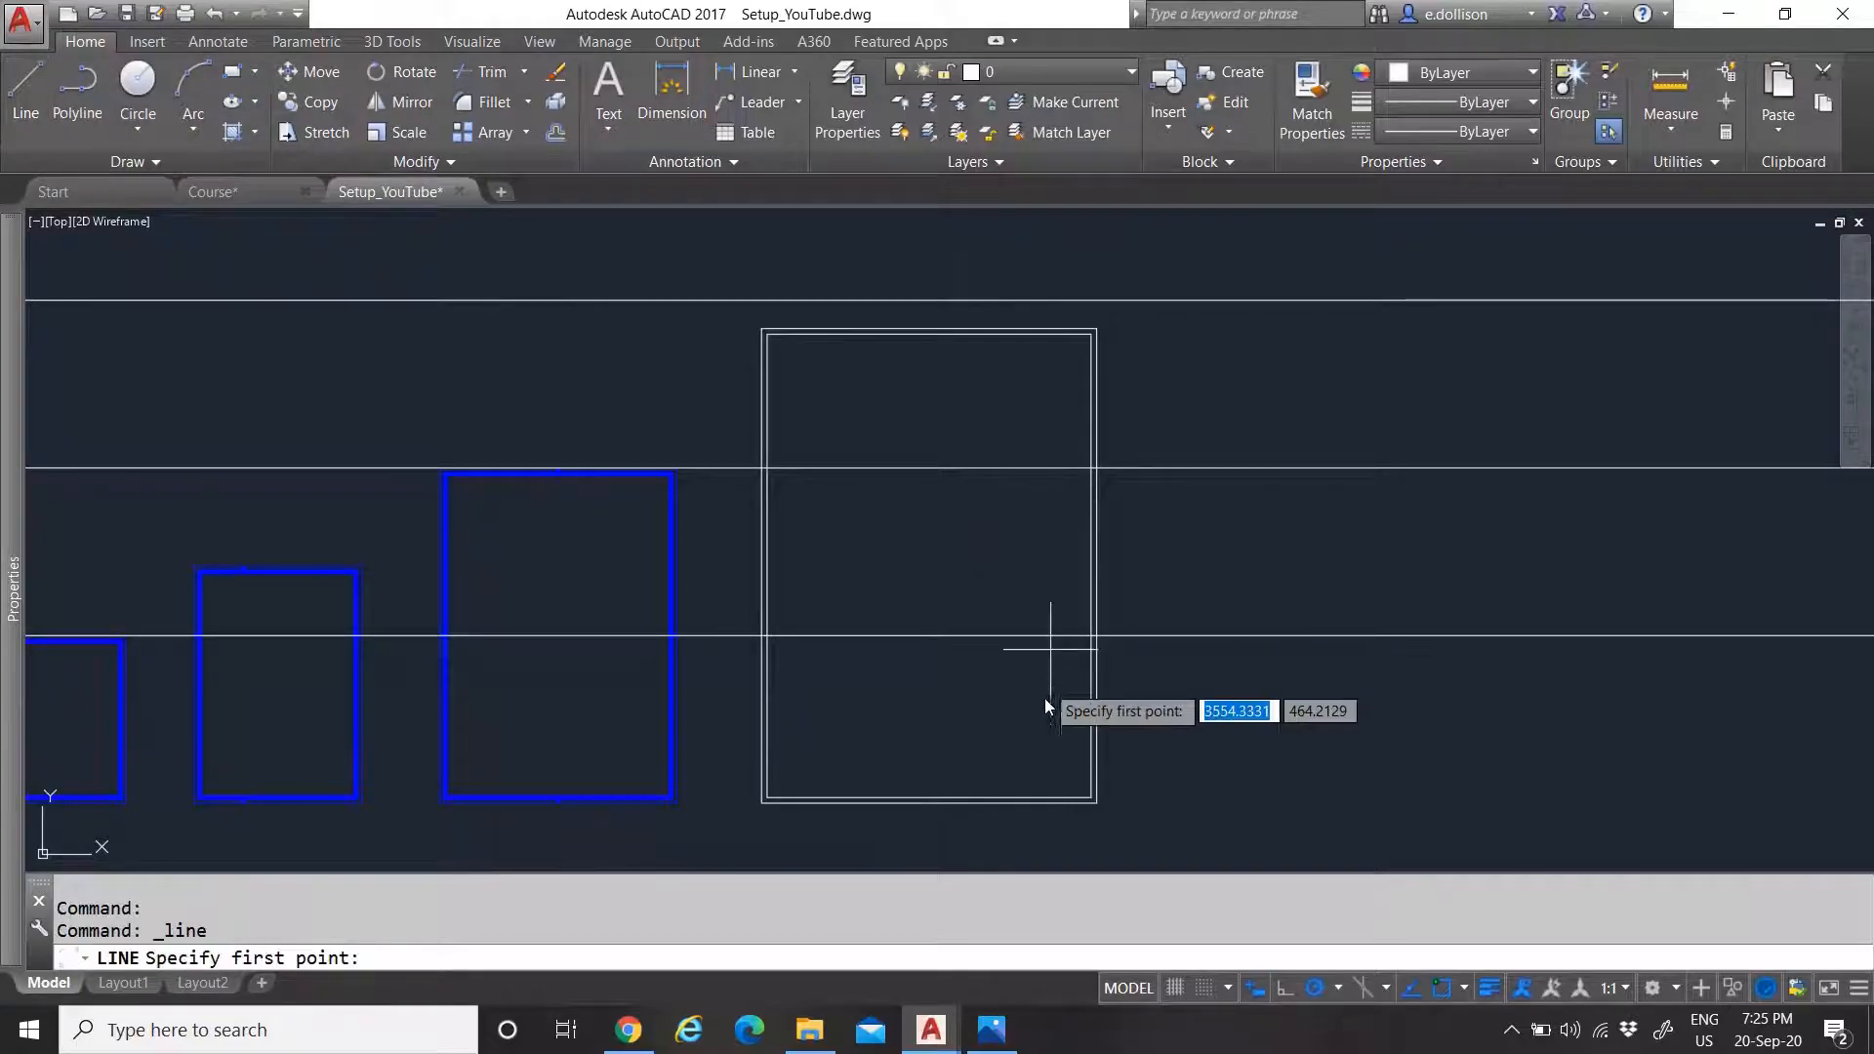
pyautogui.scroll(3, 1088, 824)
pyautogui.scroll(2, 1166, 683)
pyautogui.scroll(3, 1207, 636)
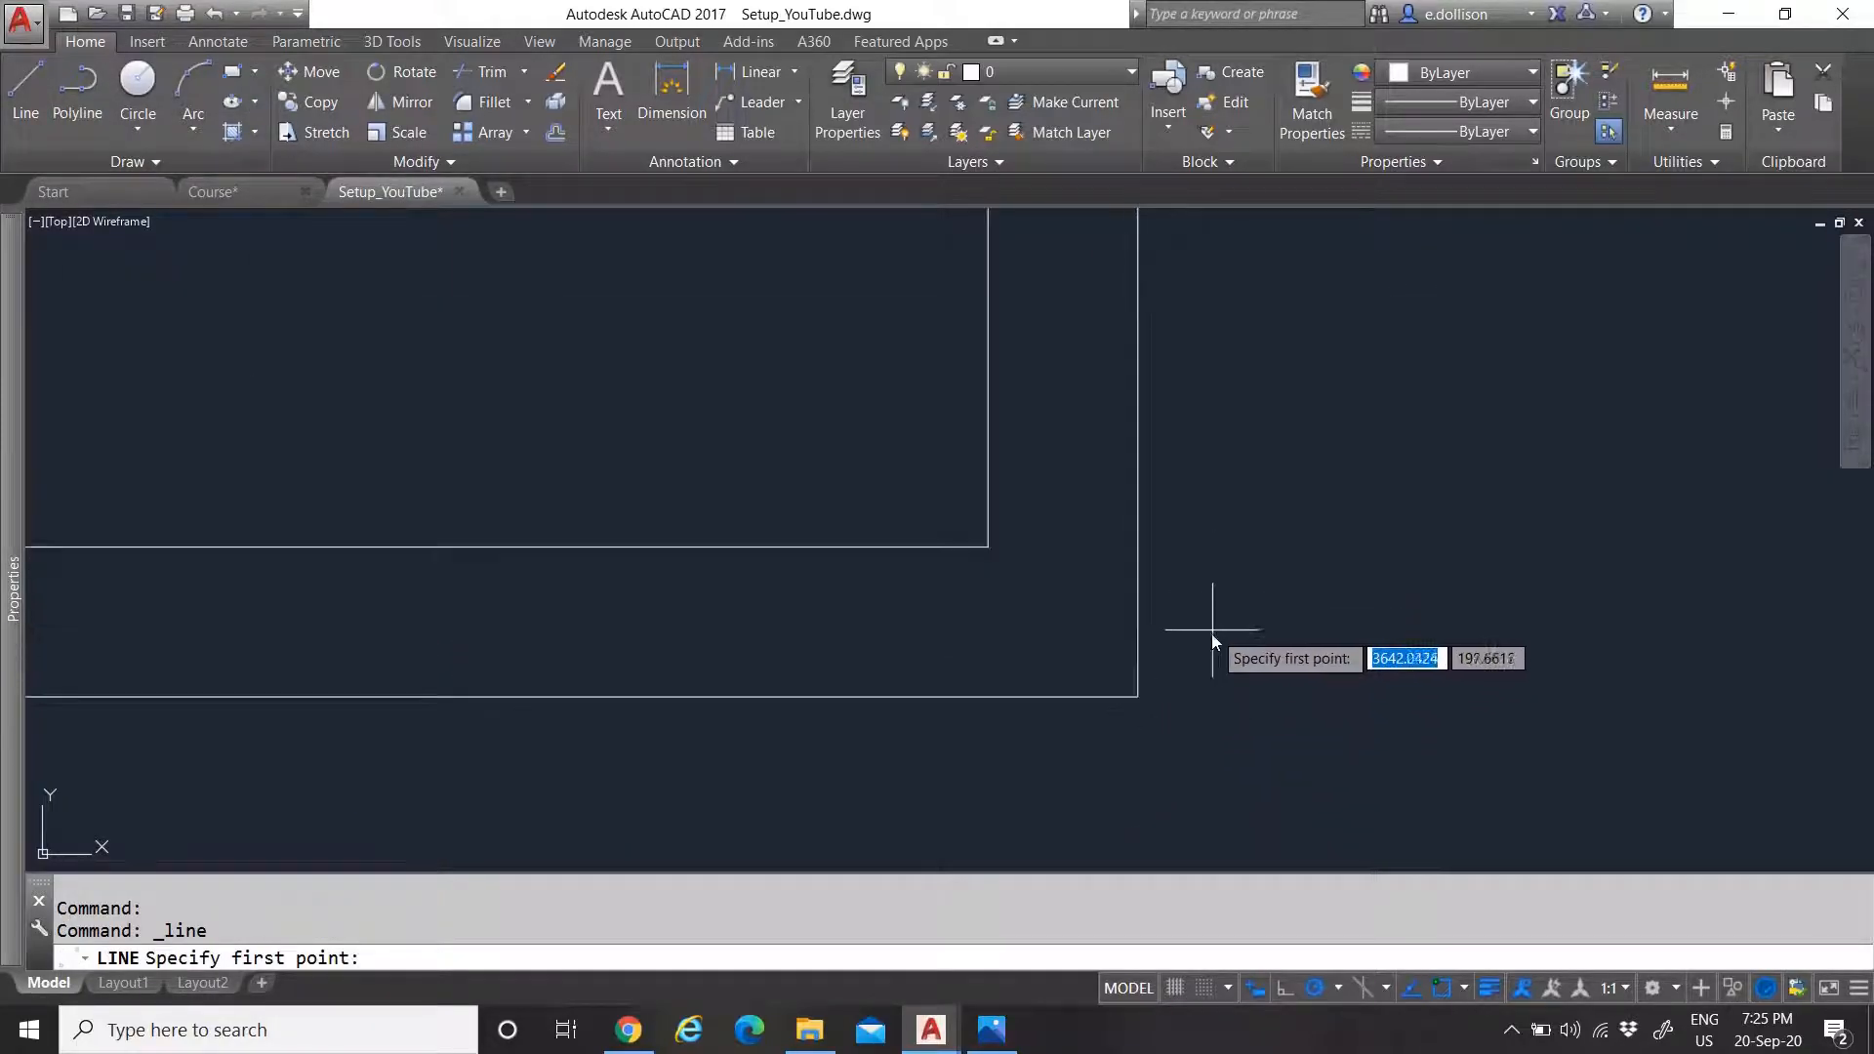
pyautogui.click(1136, 695)
pyautogui.scroll(-8, 1070, 781)
pyautogui.scroll(4, 1098, 390)
pyautogui.scroll(-4, 1112, 353)
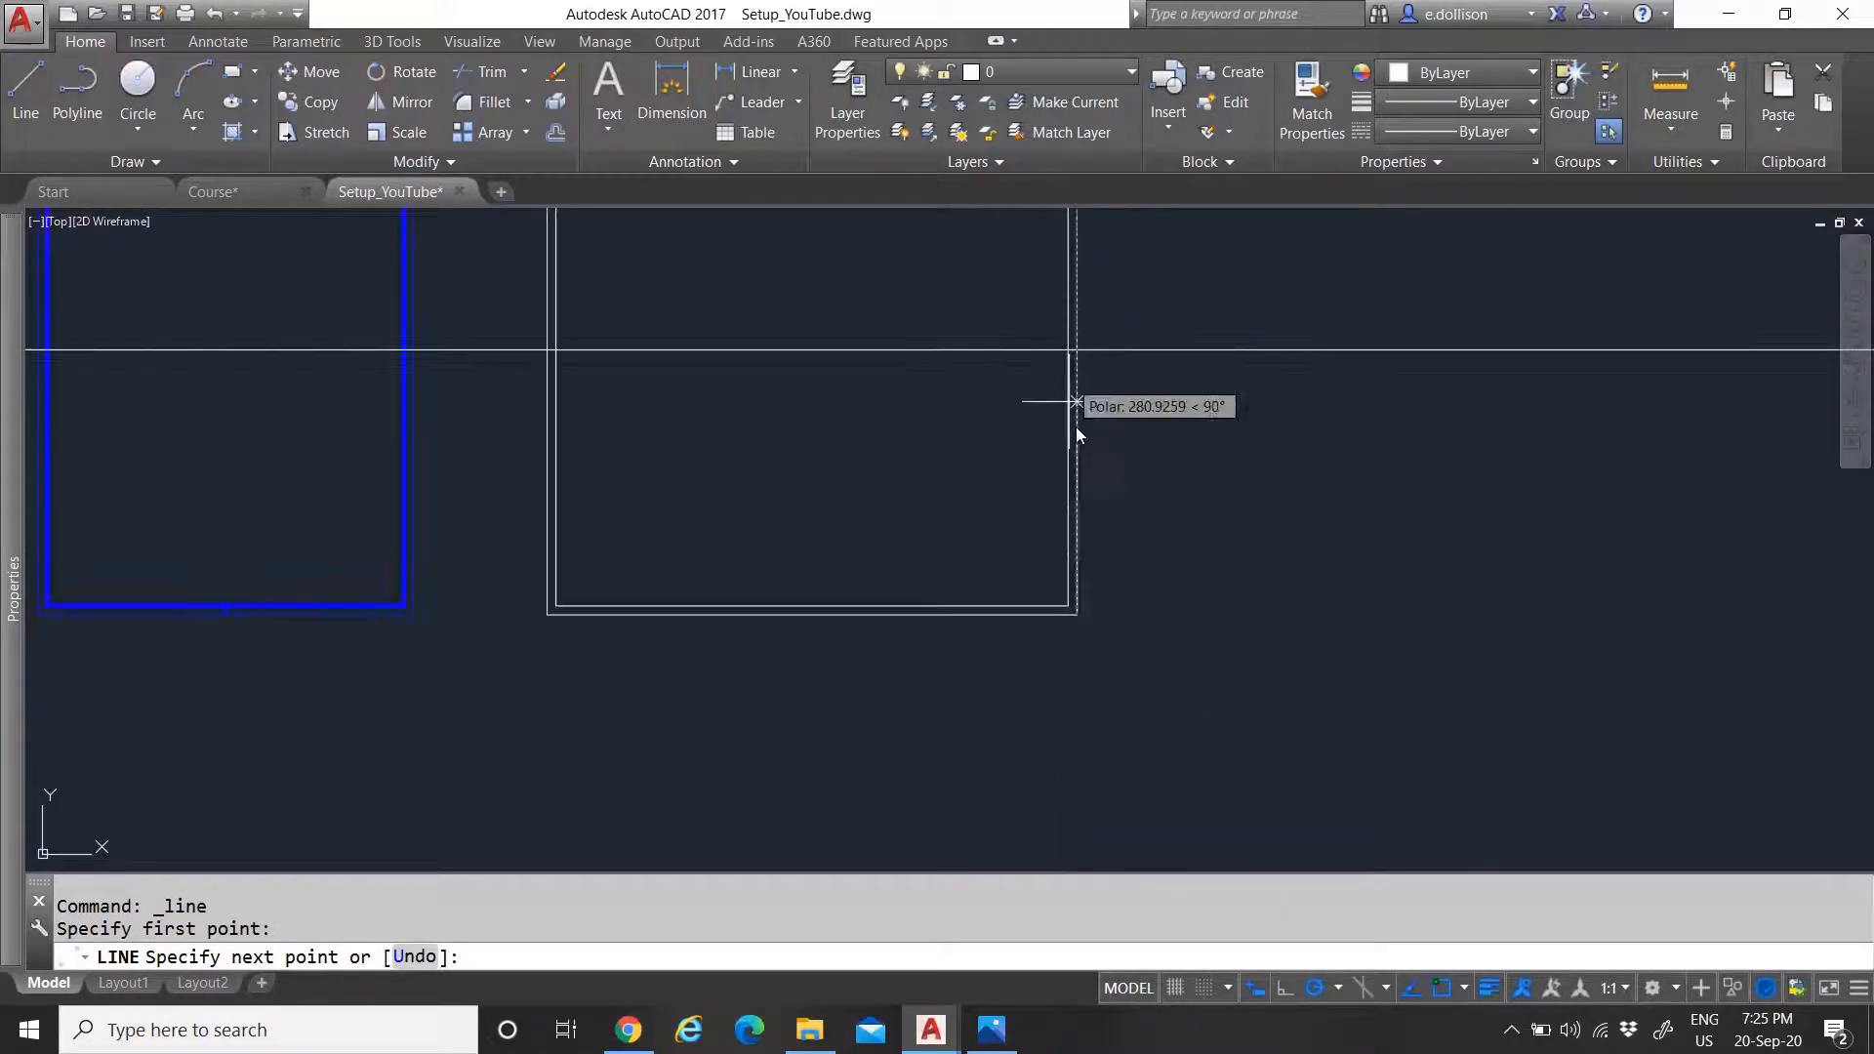
pyautogui.press('Escape')
# Draw a 5-unit line down the A1 outer rectangle's right edge, starting level with the inner rectangle's bottom edge
pyautogui.scroll(3, 1079, 625)
pyautogui.scroll(2, 1029, 585)
pyautogui.press('Return')
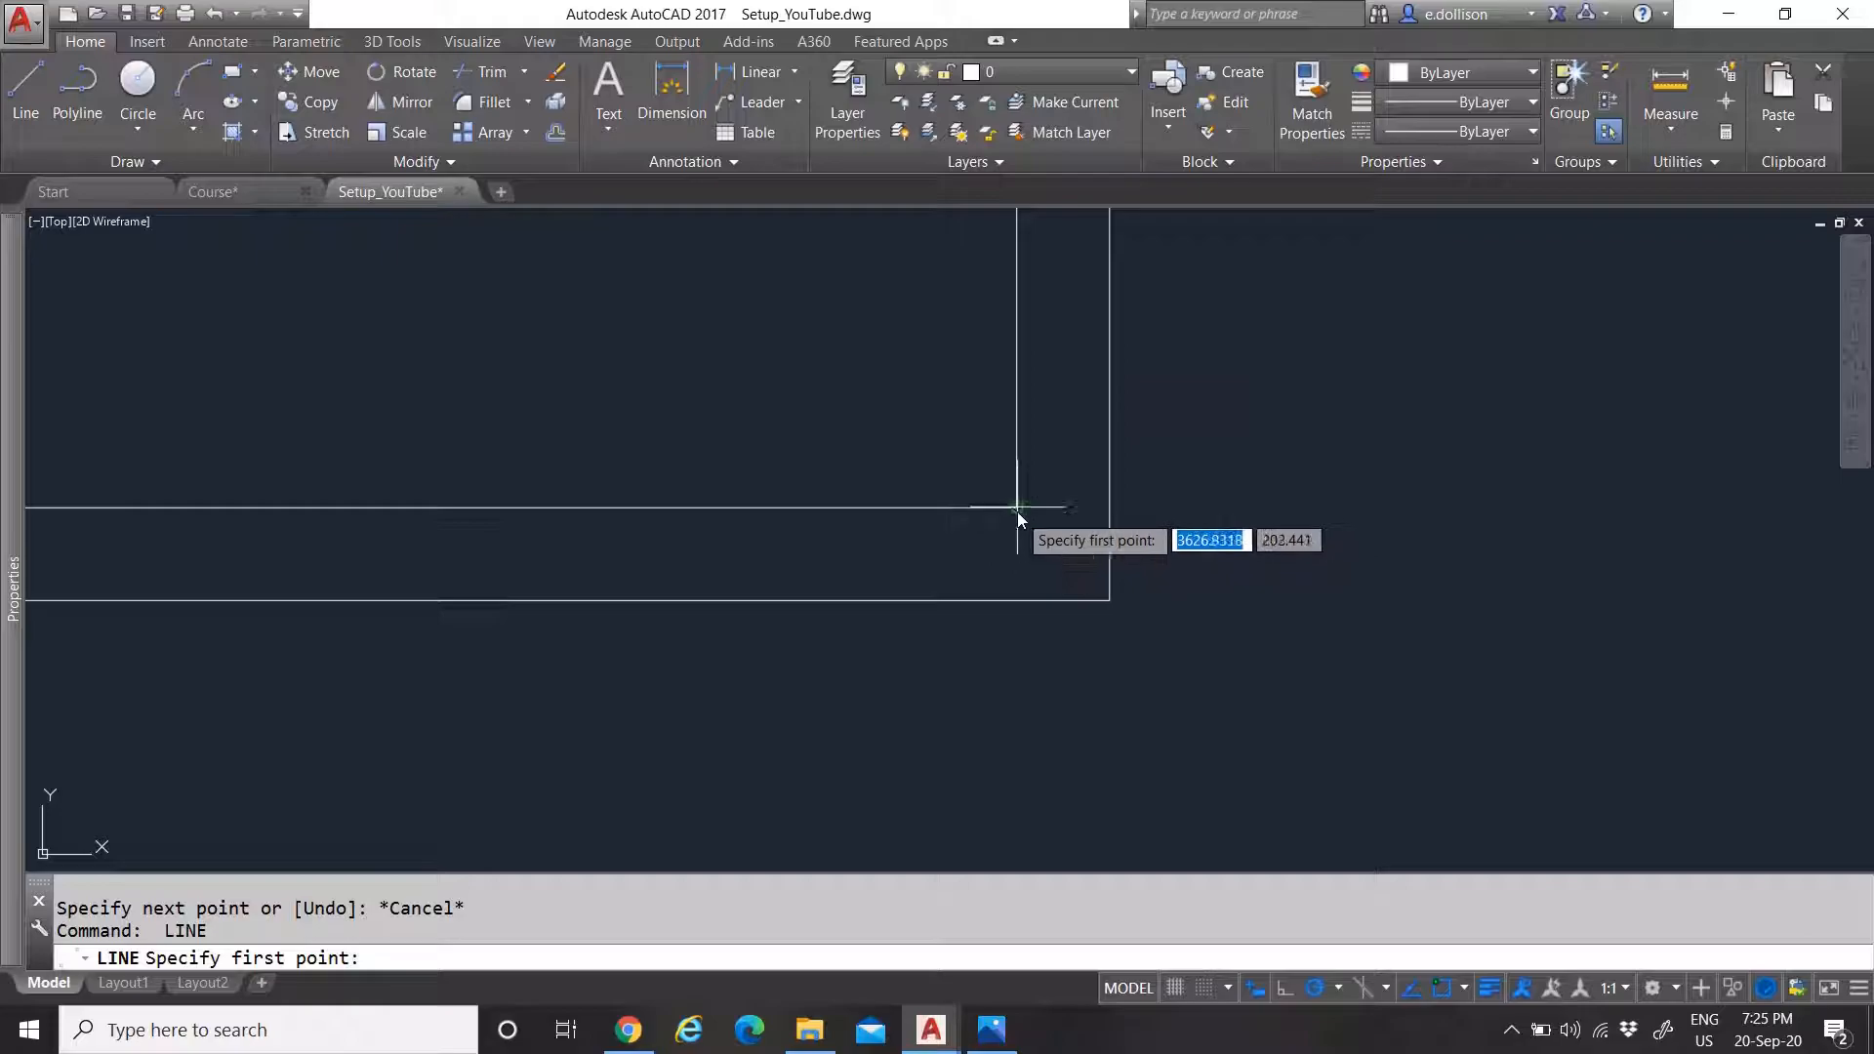
pyautogui.click(1108, 507)
pyautogui.scroll(4, 1105, 532)
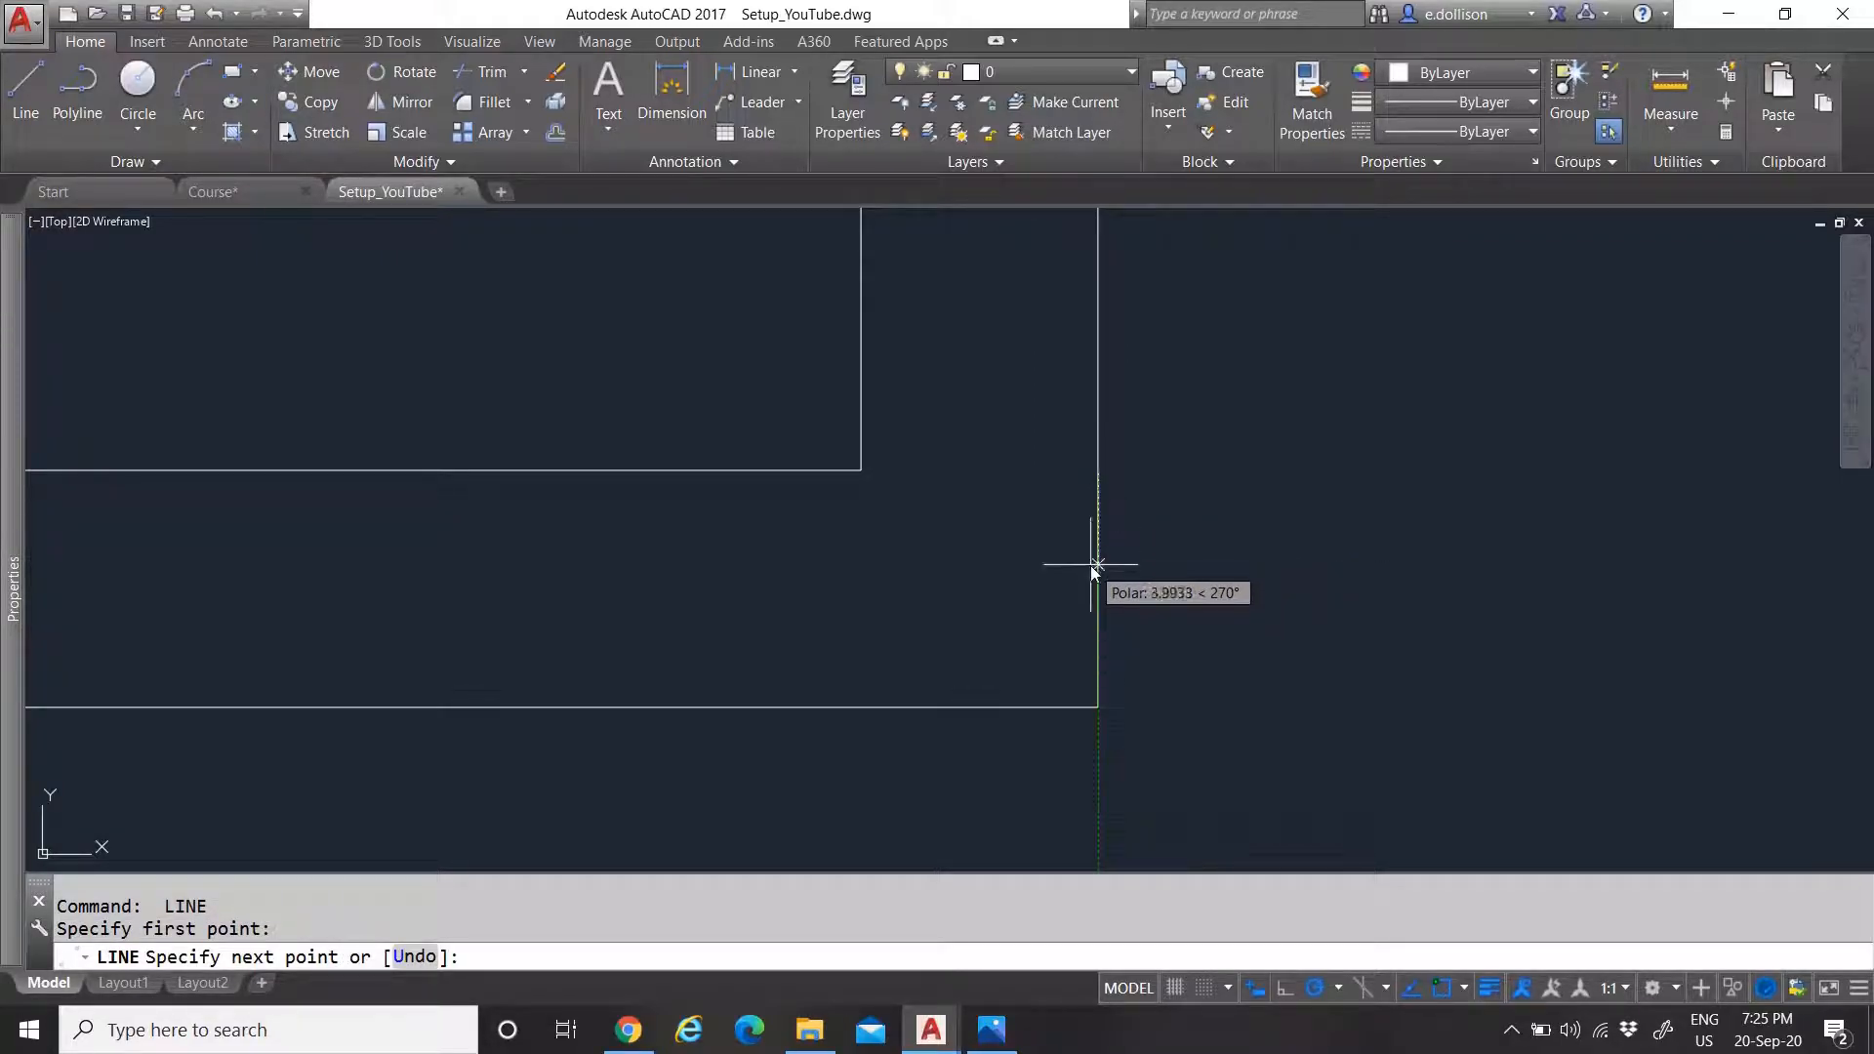
pyautogui.write('5')
pyautogui.press('Return')
pyautogui.press('Escape')
# Move the short vertical line 210 units left from the A1 outer rectangle's right edge
pyautogui.click(1011, 449)
pyautogui.click(1209, 619)
pyautogui.scroll(-10, 1209, 619)
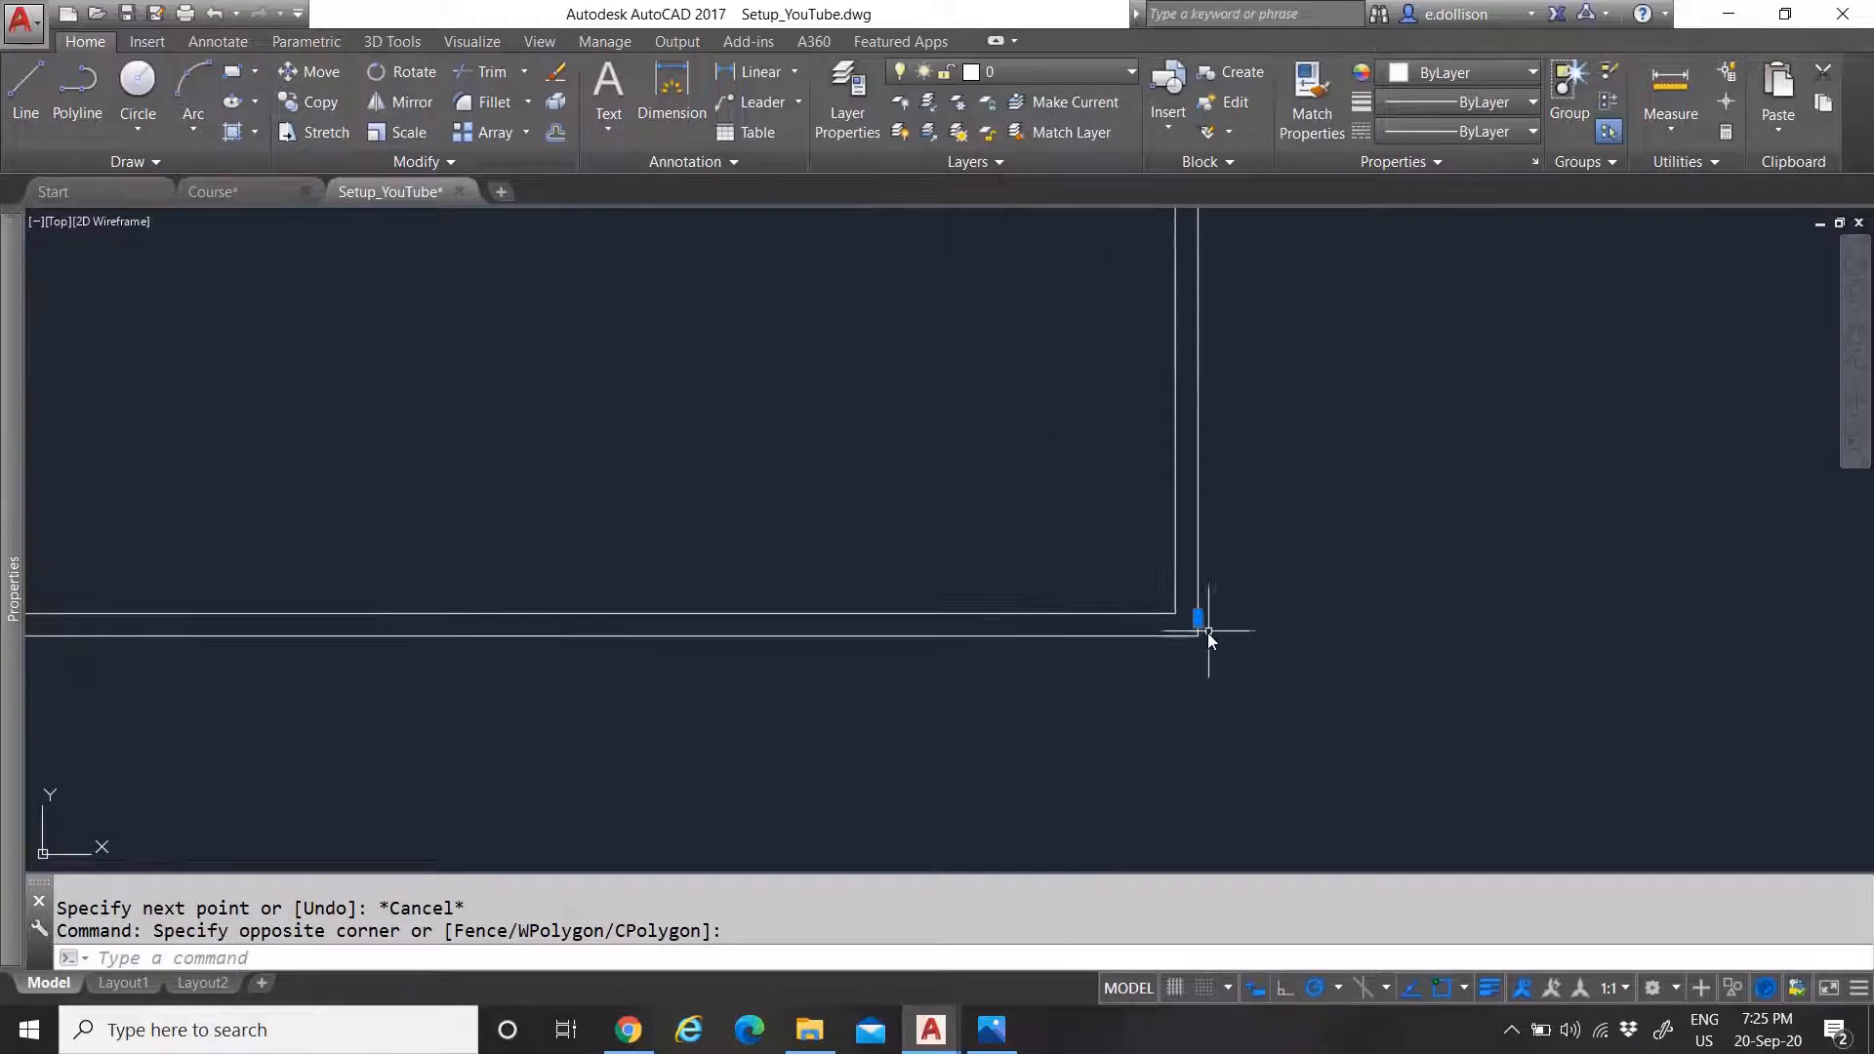
pyautogui.write('M')
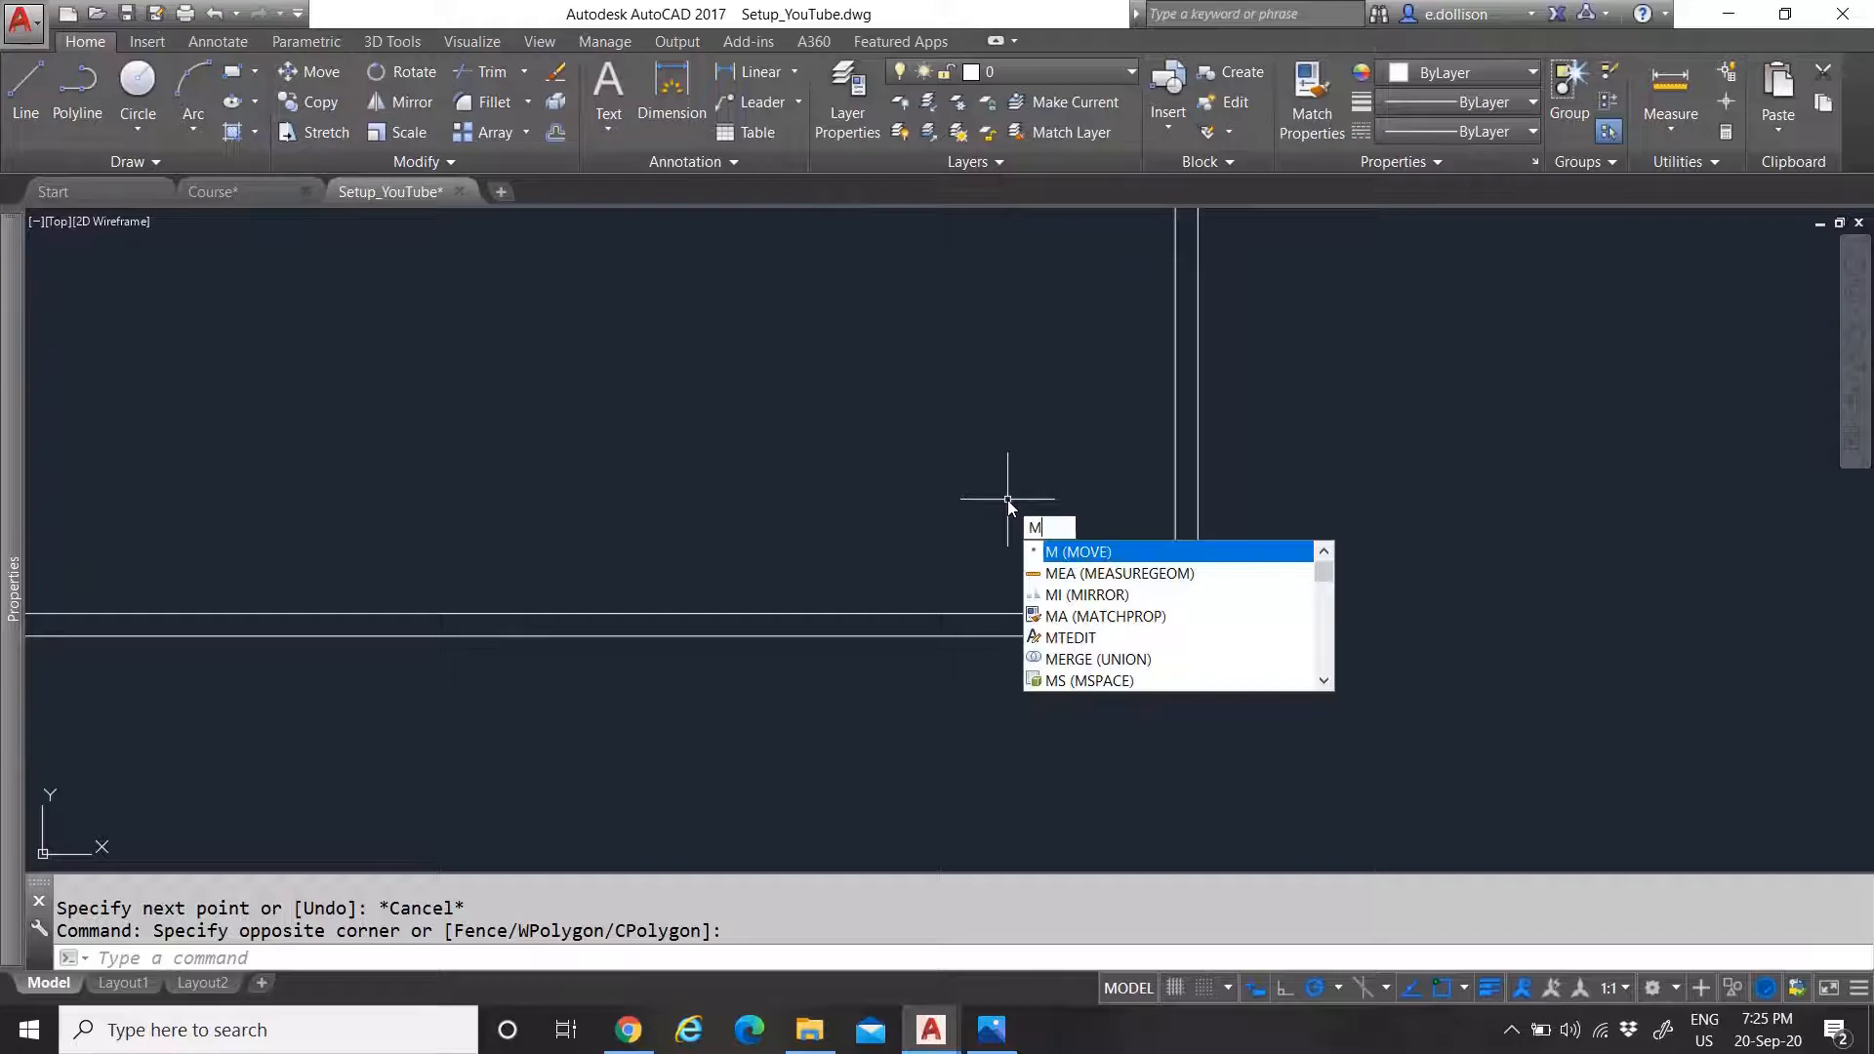
pyautogui.press('Return')
pyautogui.click(1007, 499)
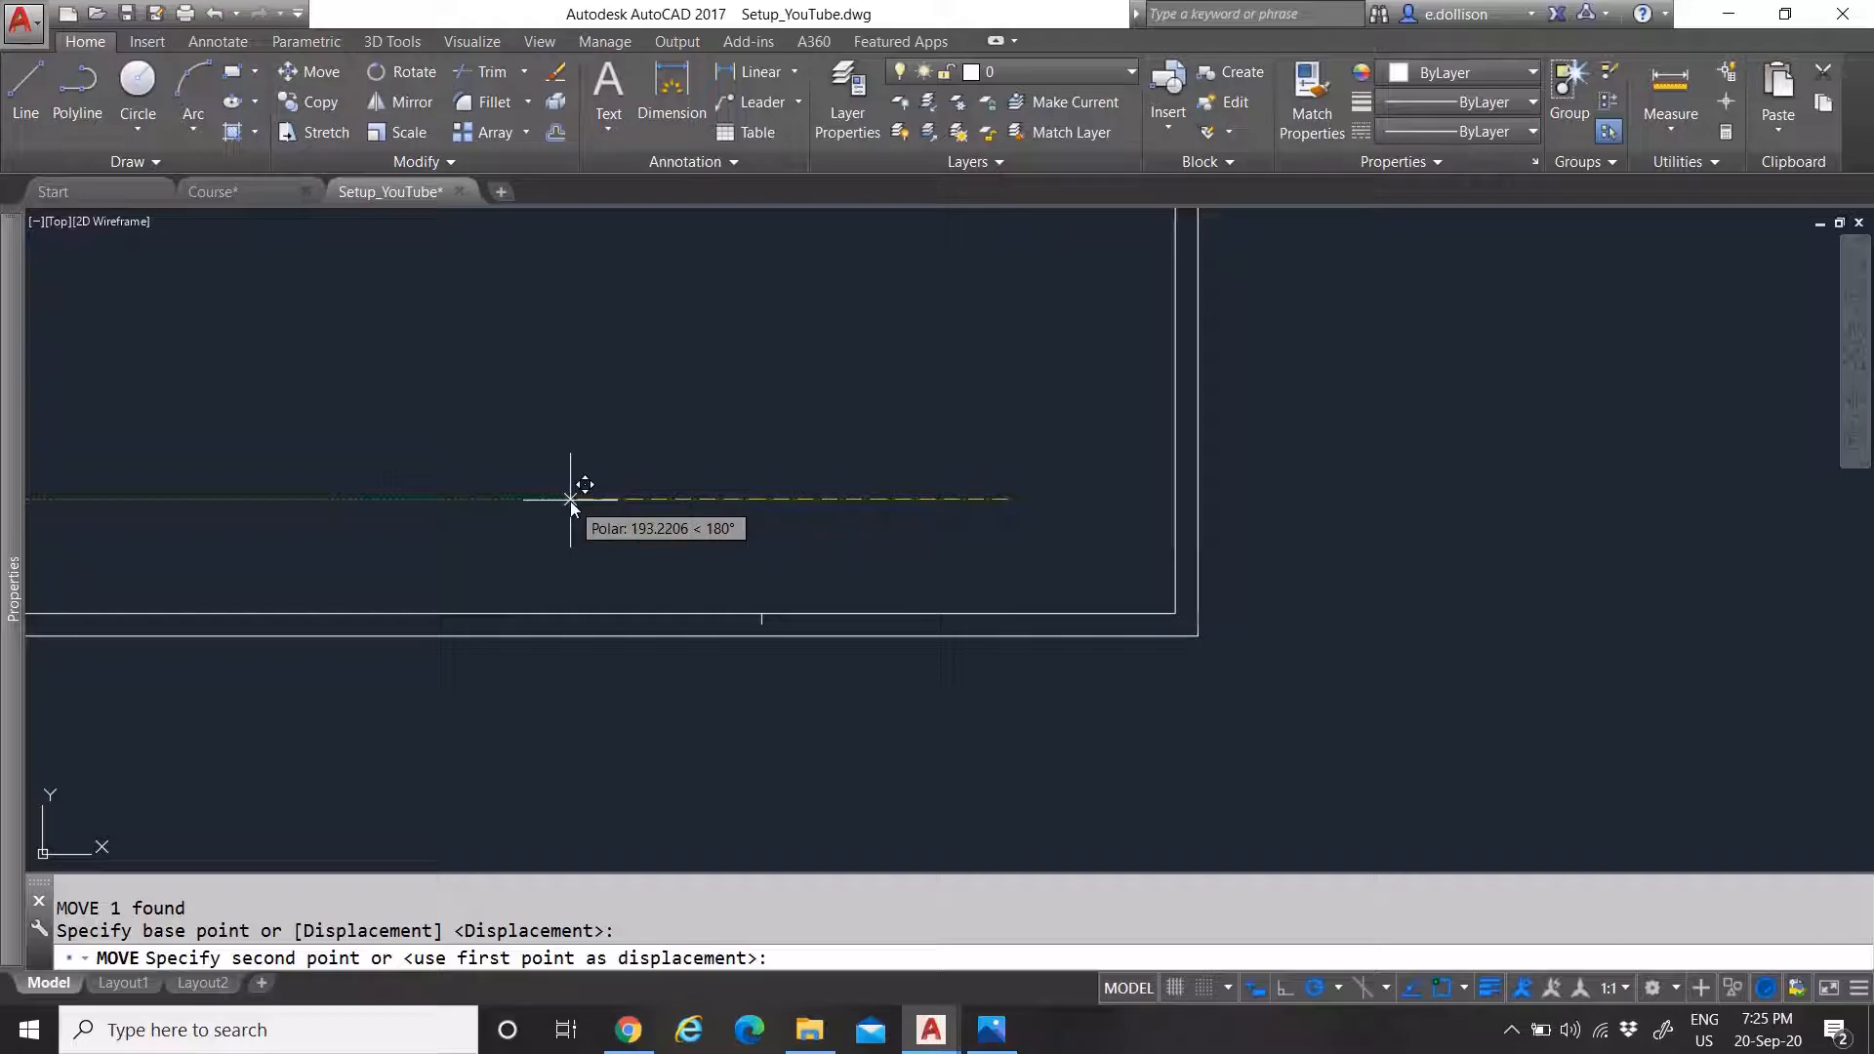
pyautogui.write('210')
pyautogui.press('Return')
# Mirror the bottom tick to the A1 border's top edge about a horizontal line through the outer right edge's midpoint, keeping the original
pyautogui.scroll(-3, 769, 607)
pyautogui.scroll(2, 712, 563)
pyautogui.scroll(-2, 771, 652)
pyautogui.scroll(1, 752, 593)
pyautogui.scroll(2, 760, 617)
pyautogui.click(761, 623)
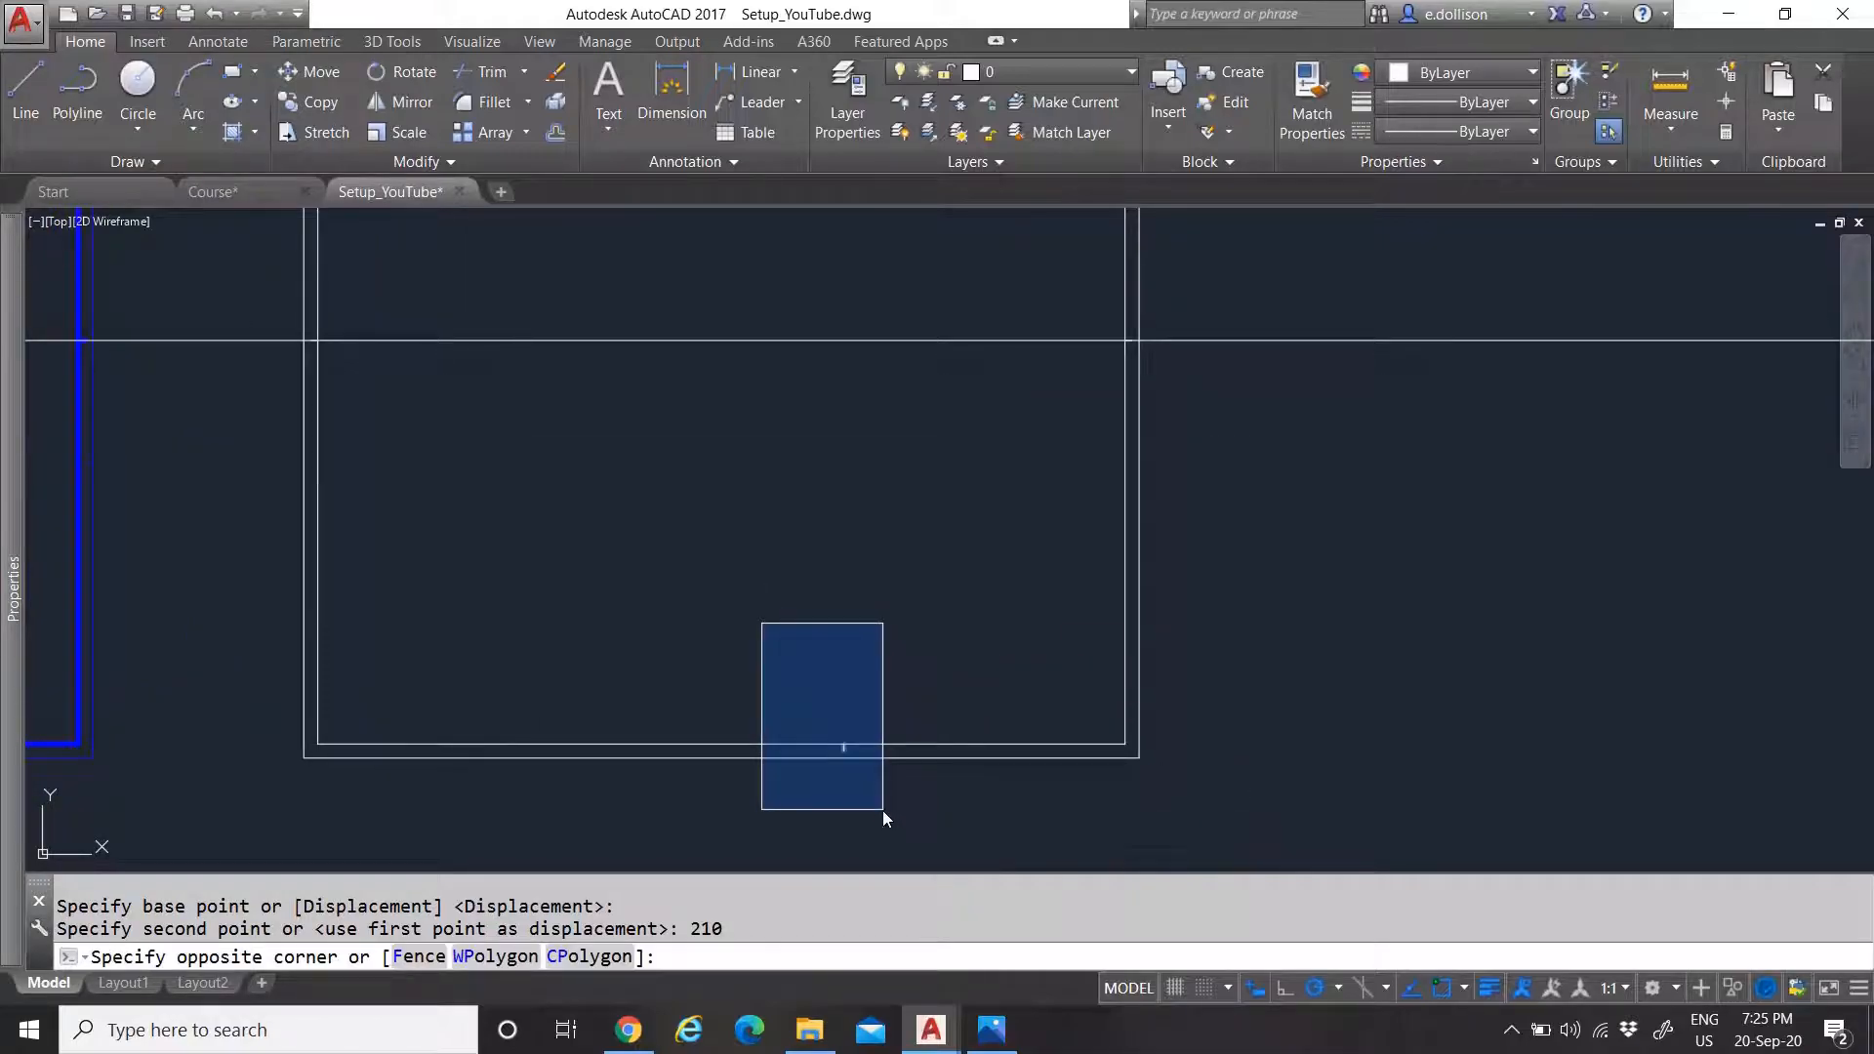
pyautogui.click(882, 810)
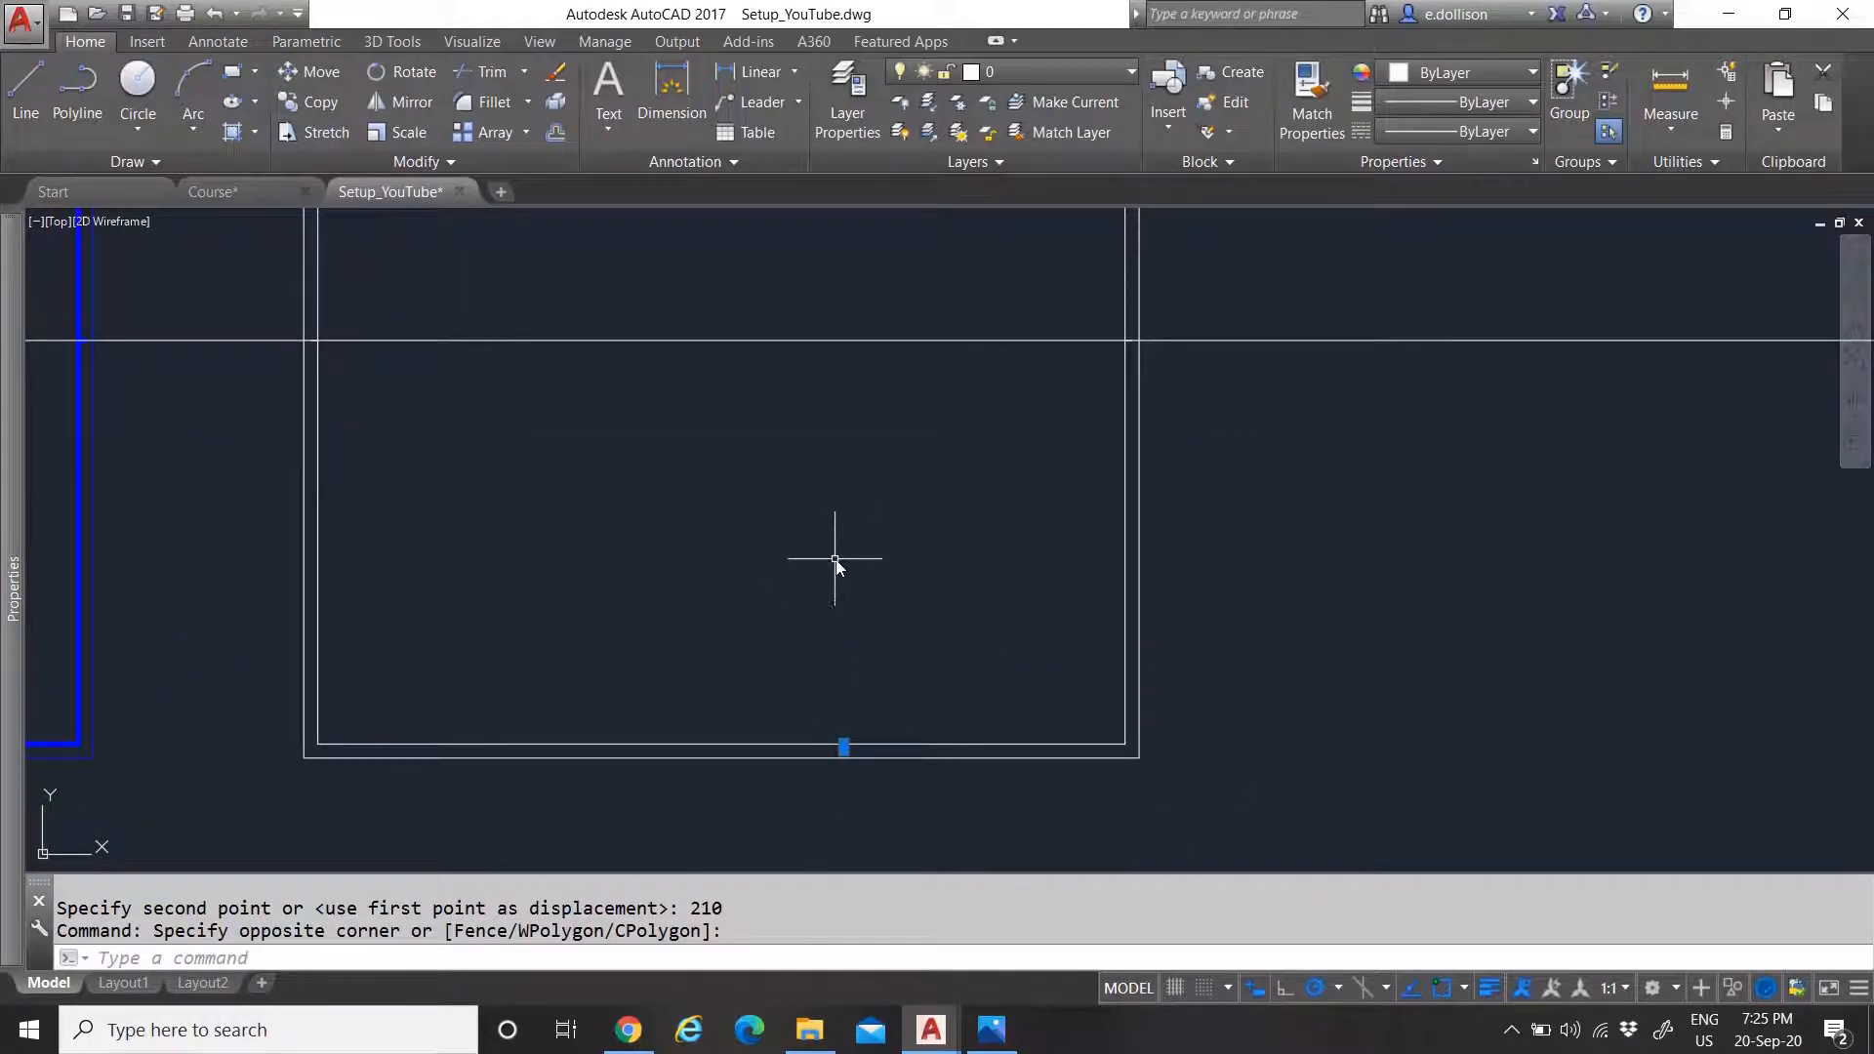
pyautogui.click(406, 103)
pyautogui.scroll(-3, 845, 667)
pyautogui.scroll(5, 942, 550)
pyautogui.scroll(-2, 878, 517)
pyautogui.scroll(2, 823, 553)
pyautogui.scroll(-4, 838, 501)
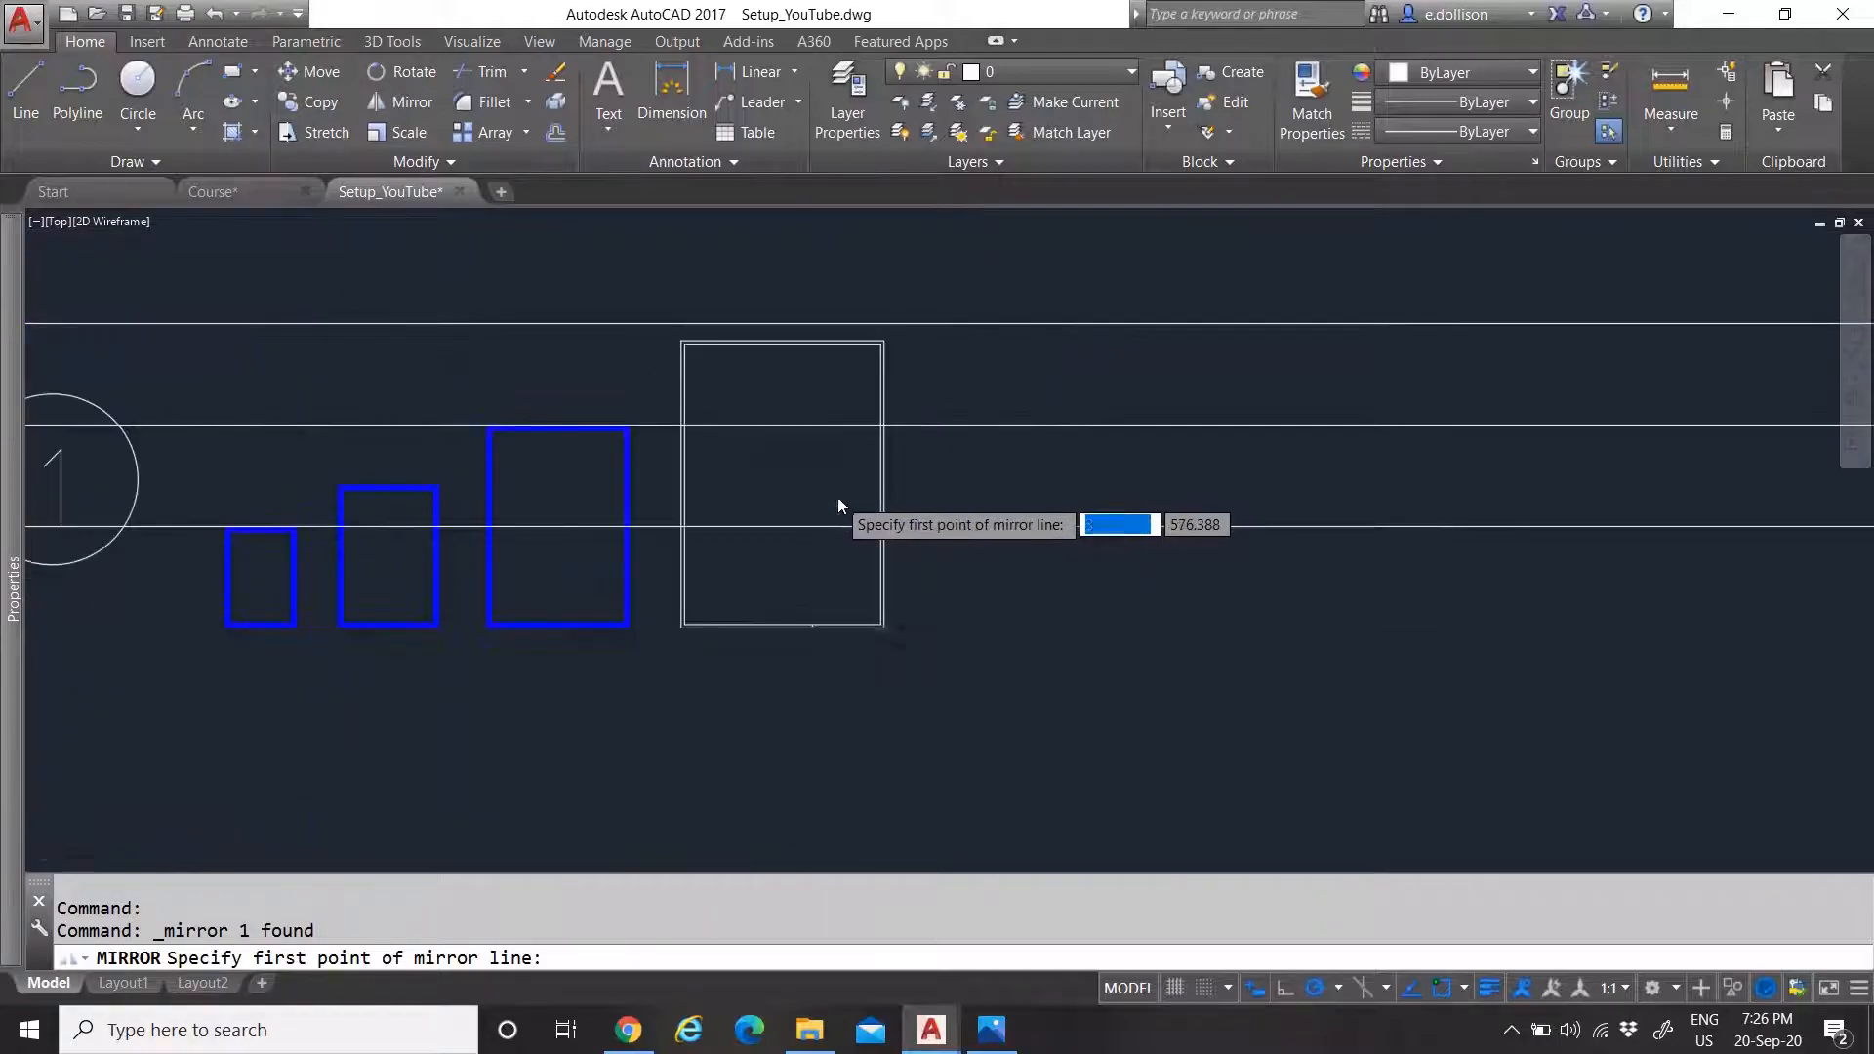
pyautogui.scroll(2, 839, 500)
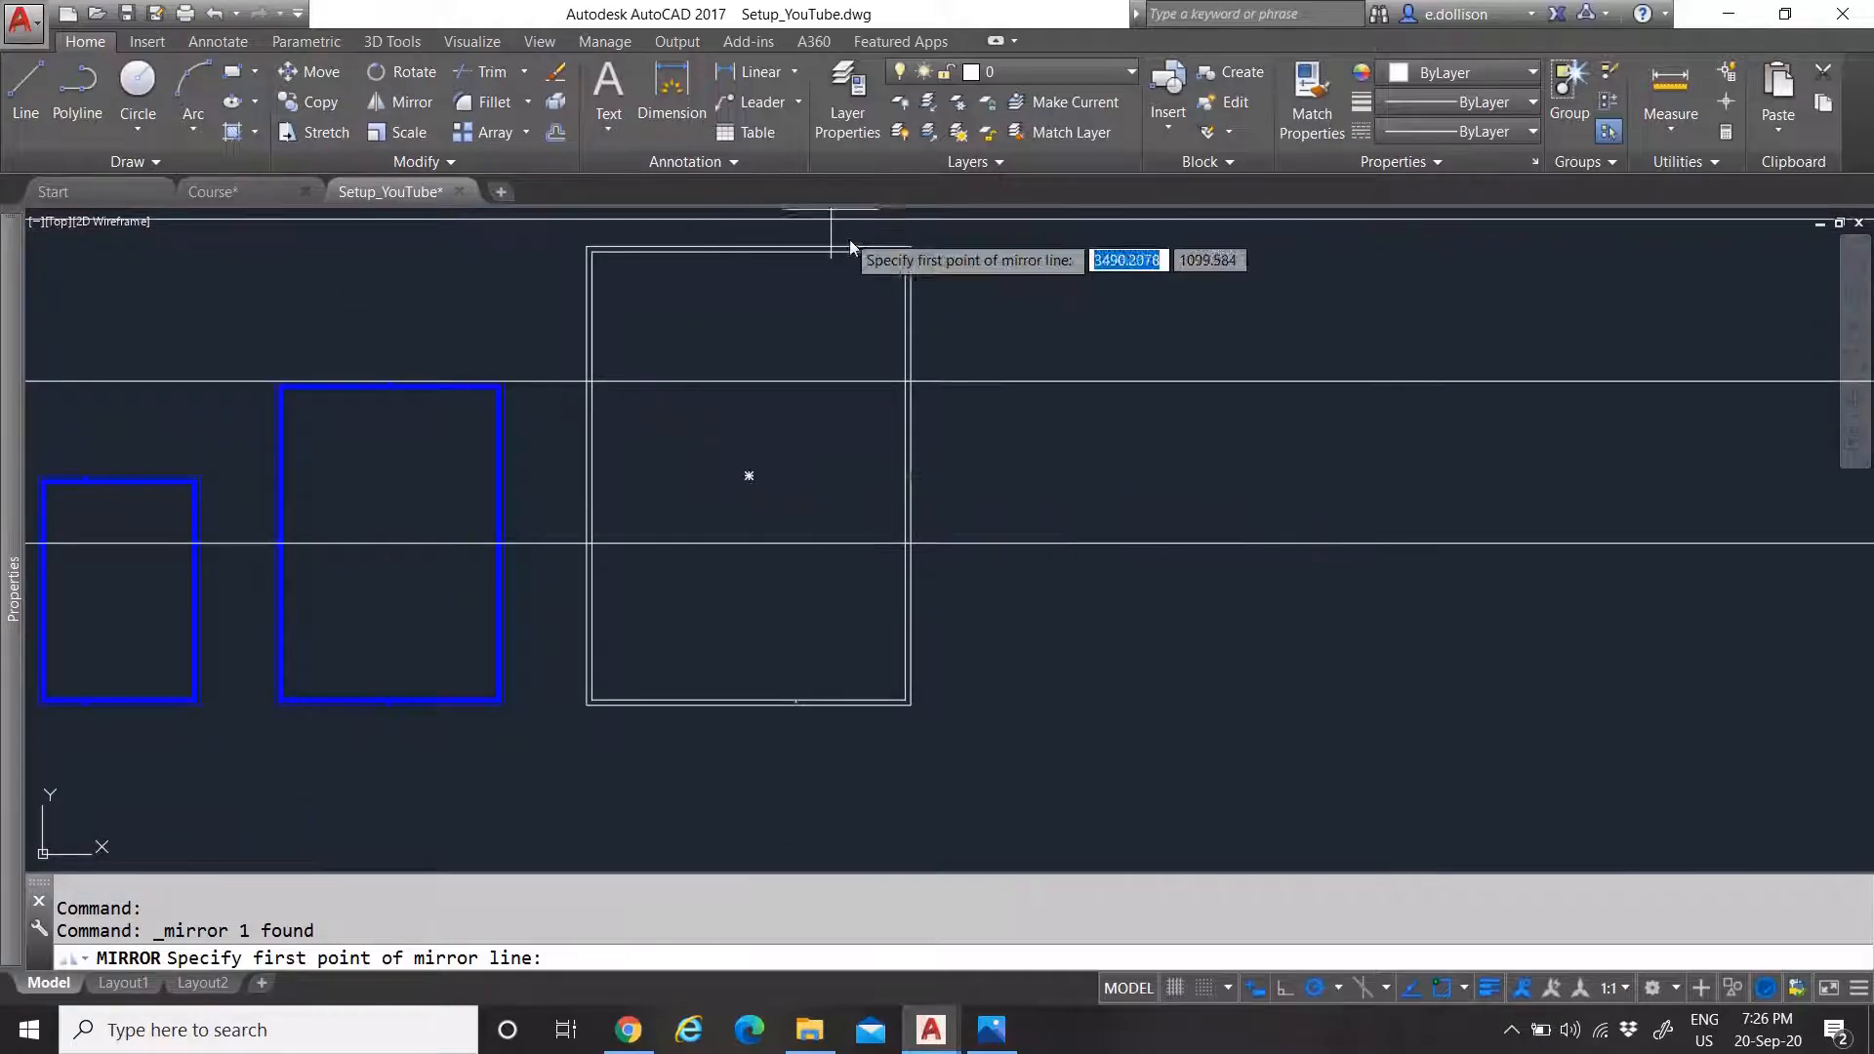
pyautogui.click(910, 477)
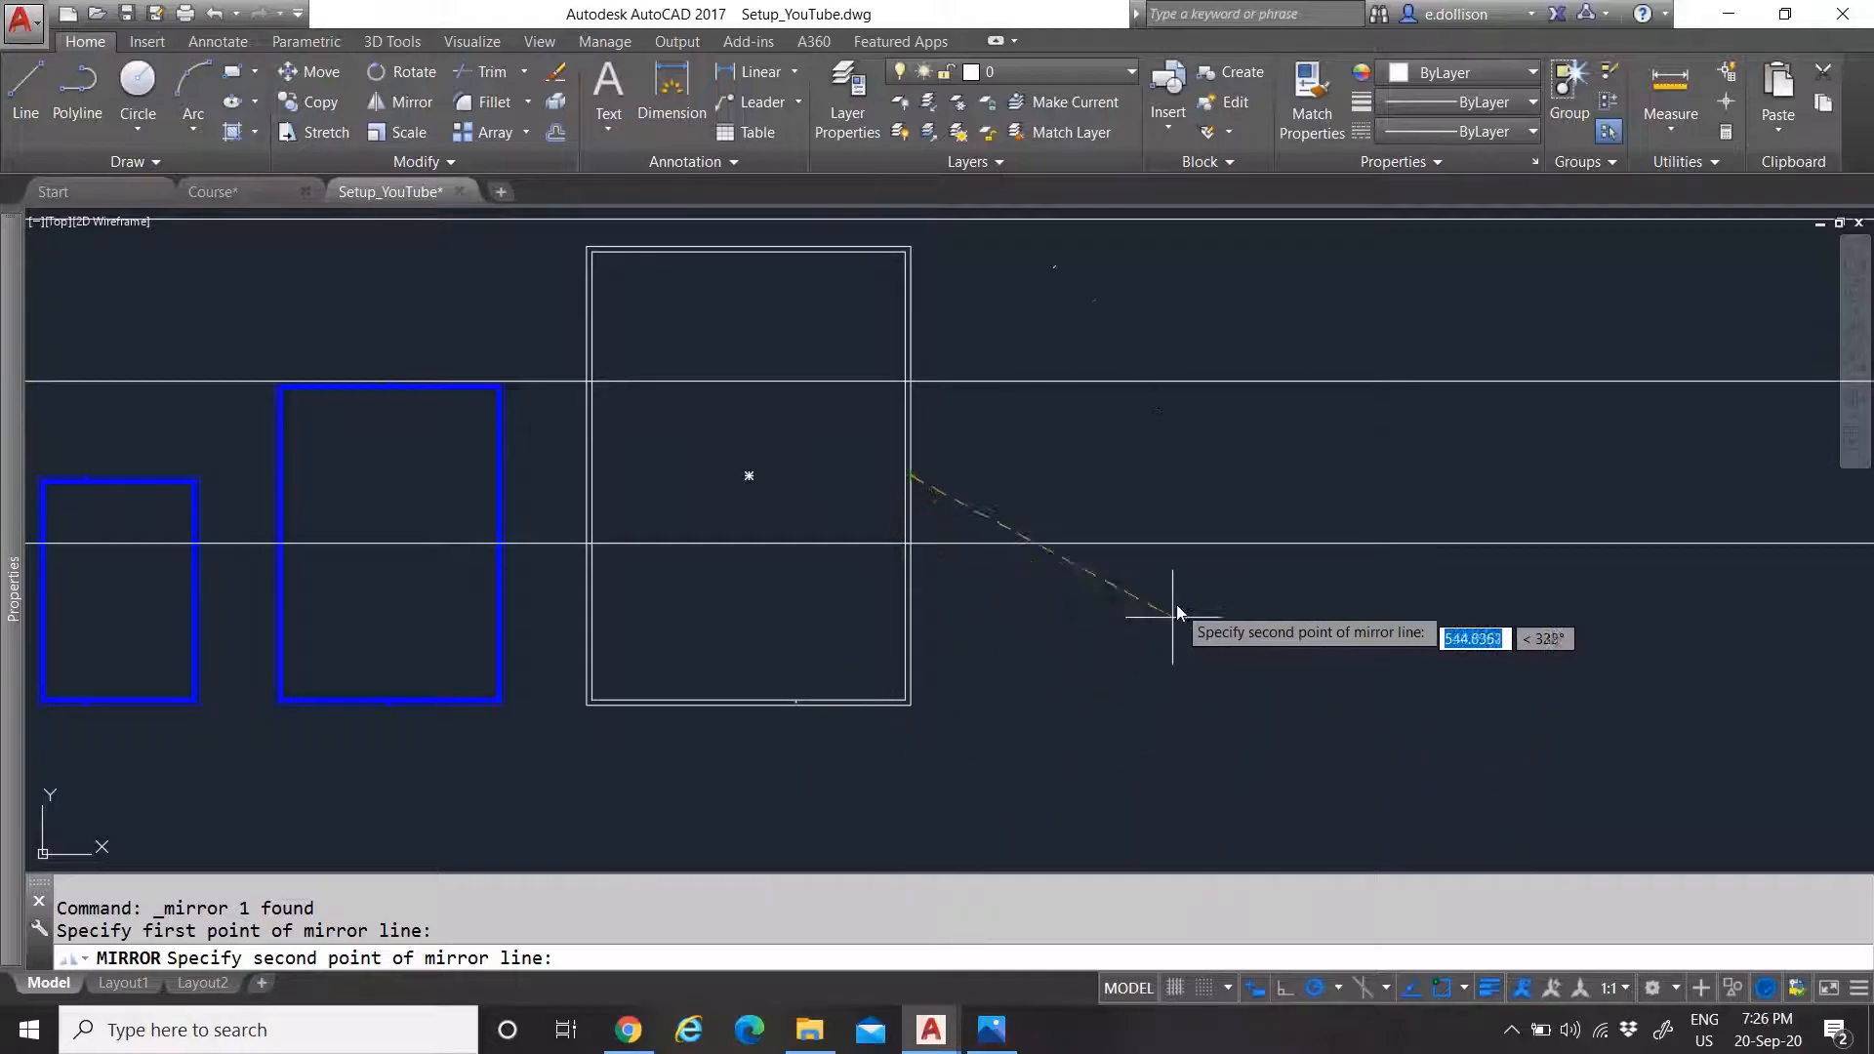
pyautogui.click(1245, 477)
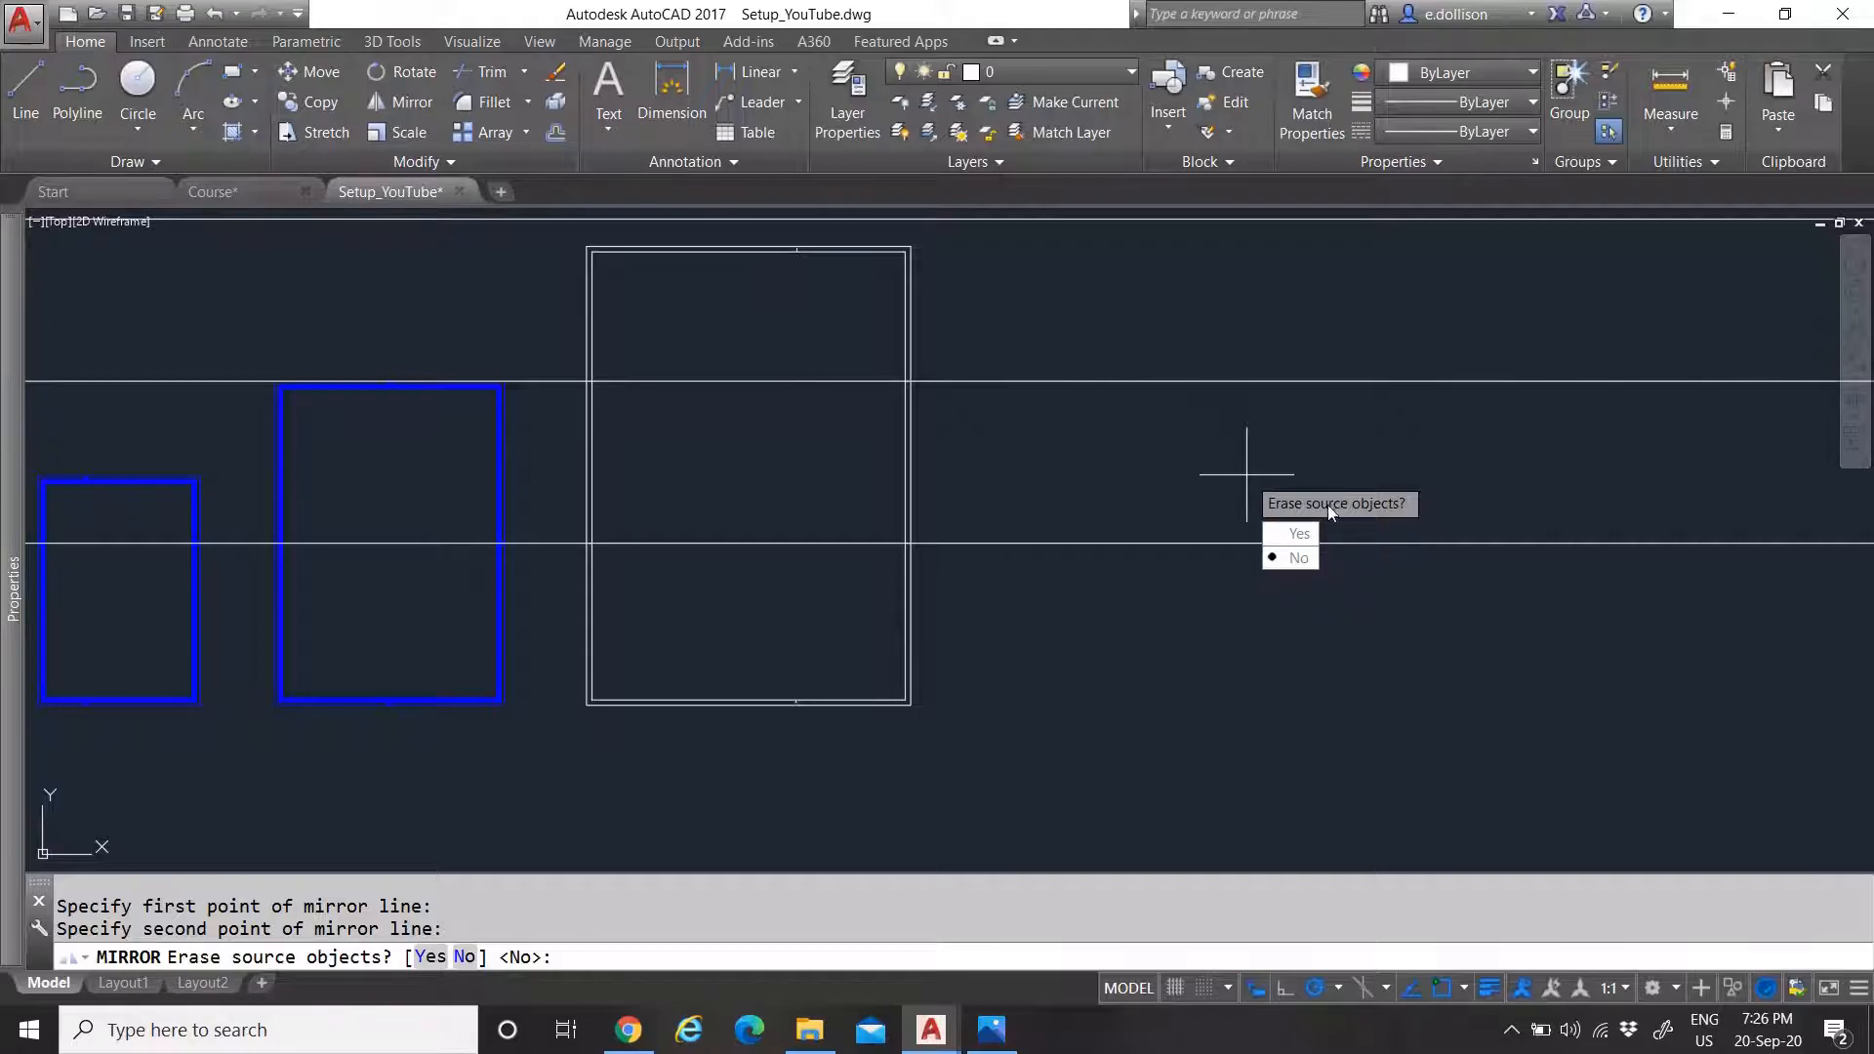
pyautogui.click(1296, 559)
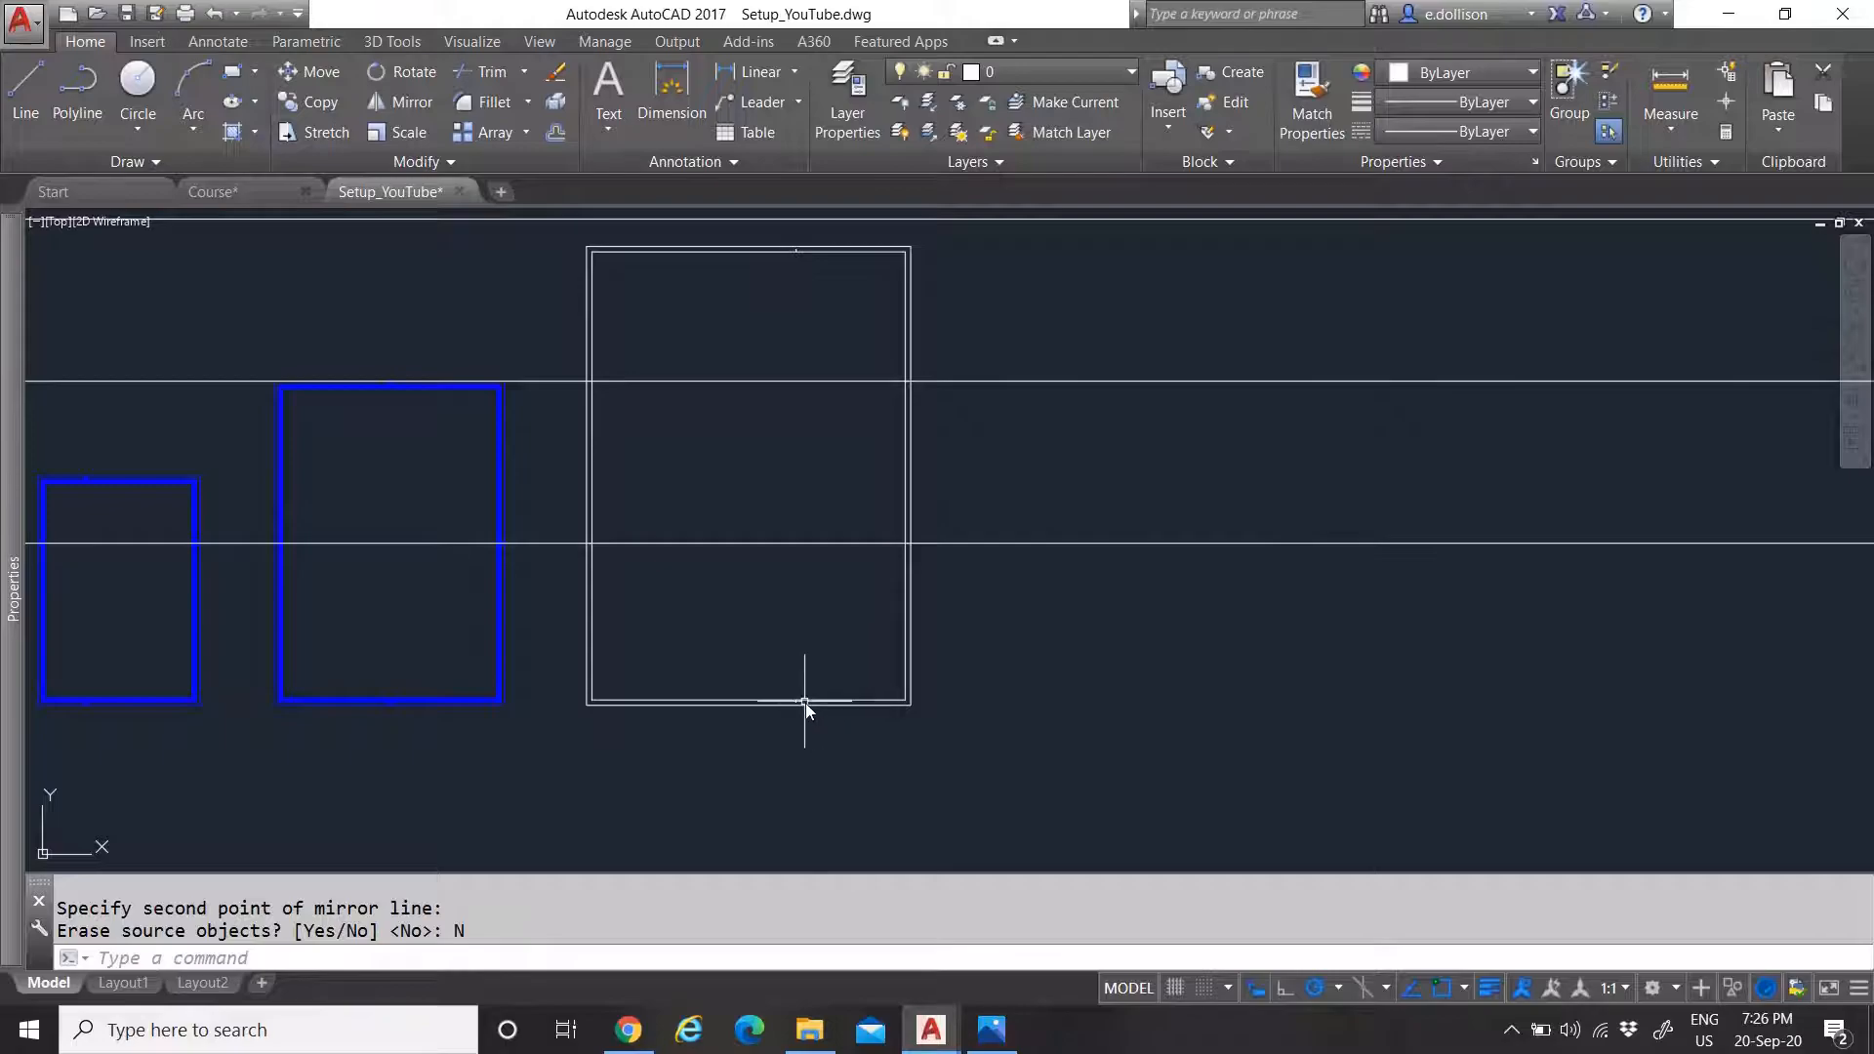
# Copy the A1 border's top and bottom ticks 210 units to the left
pyautogui.scroll(3, 755, 249)
pyautogui.scroll(-3, 770, 233)
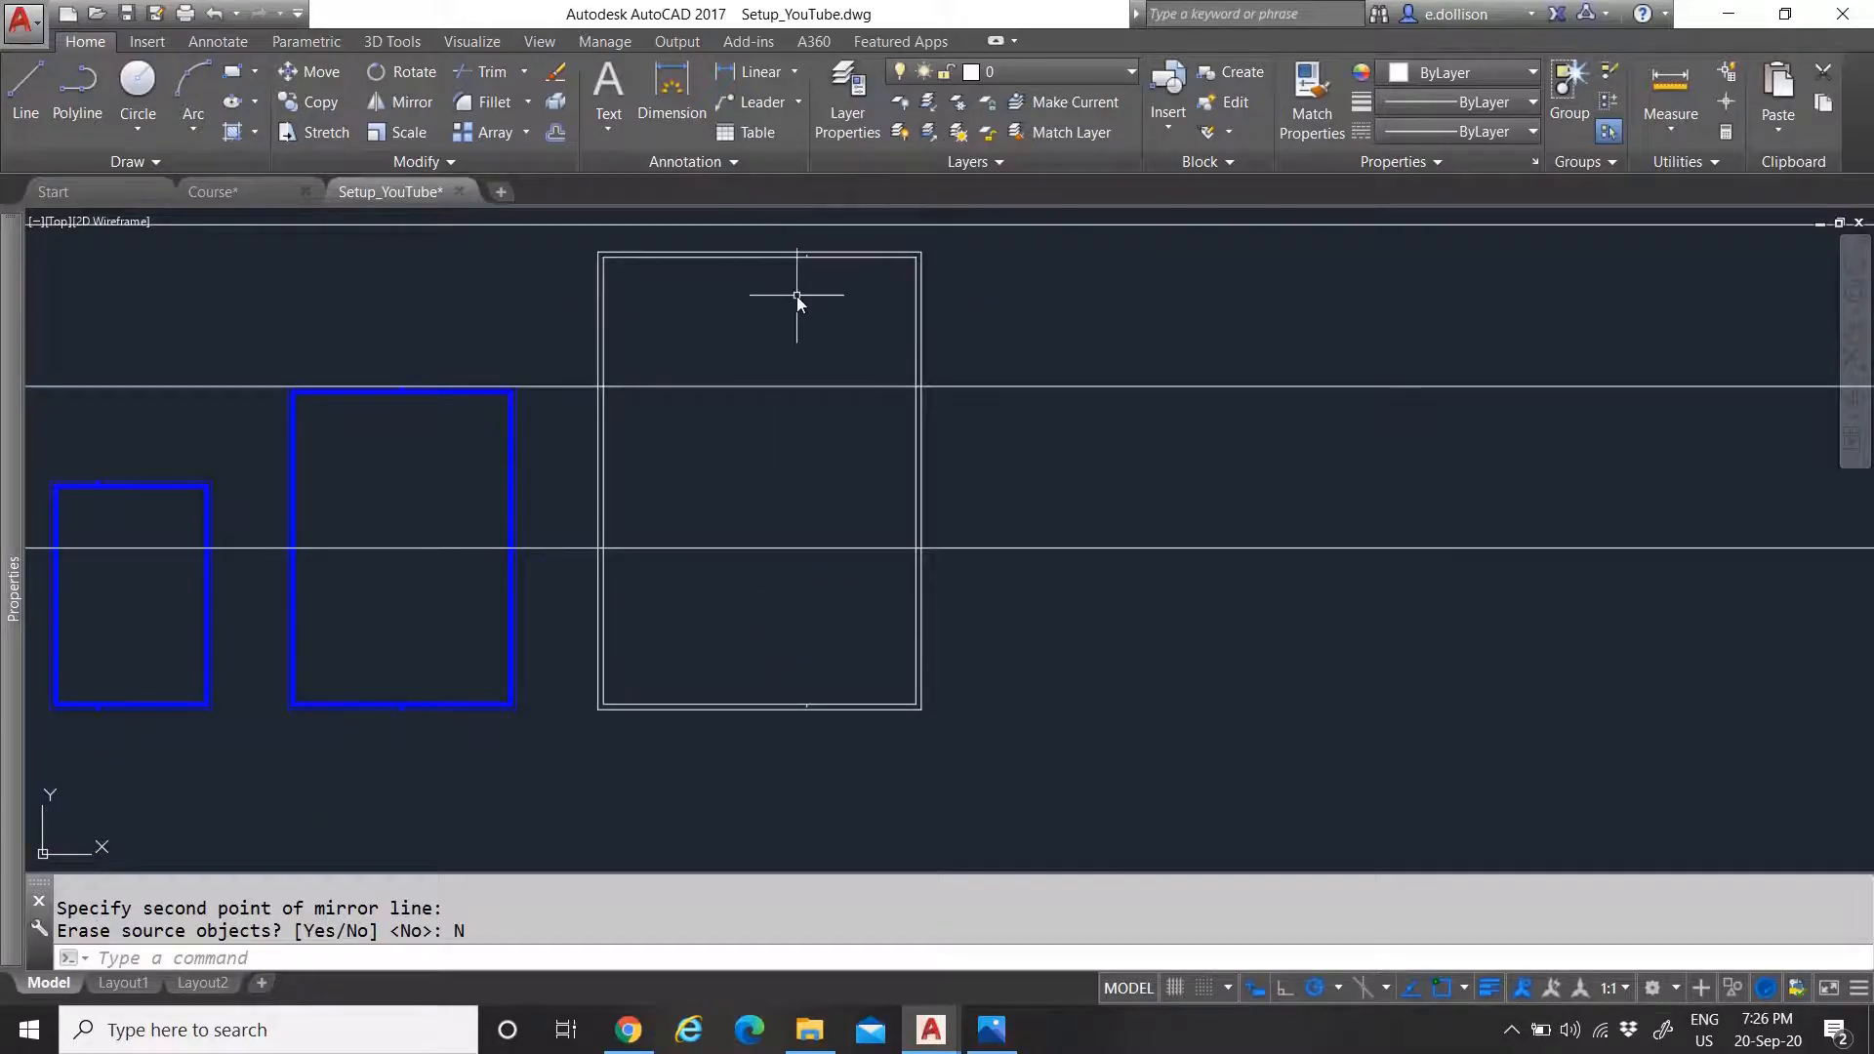
pyautogui.click(777, 236)
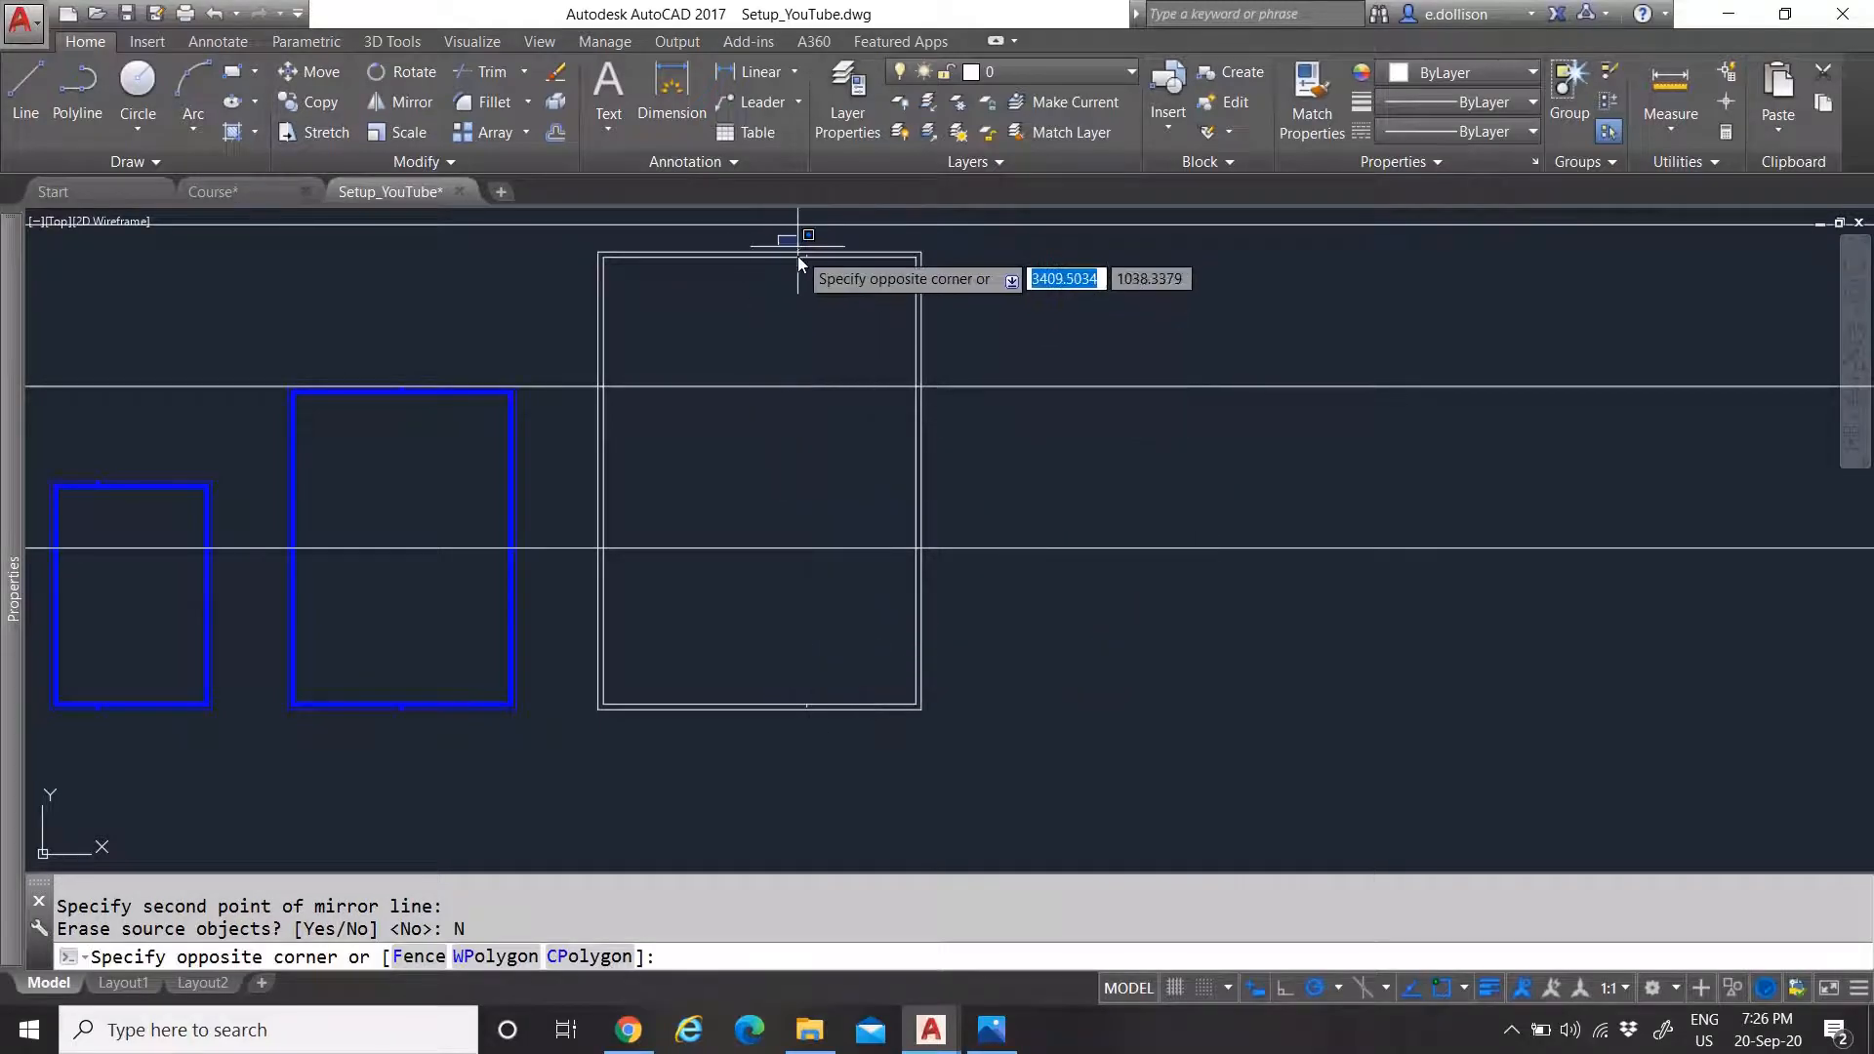
pyautogui.click(851, 752)
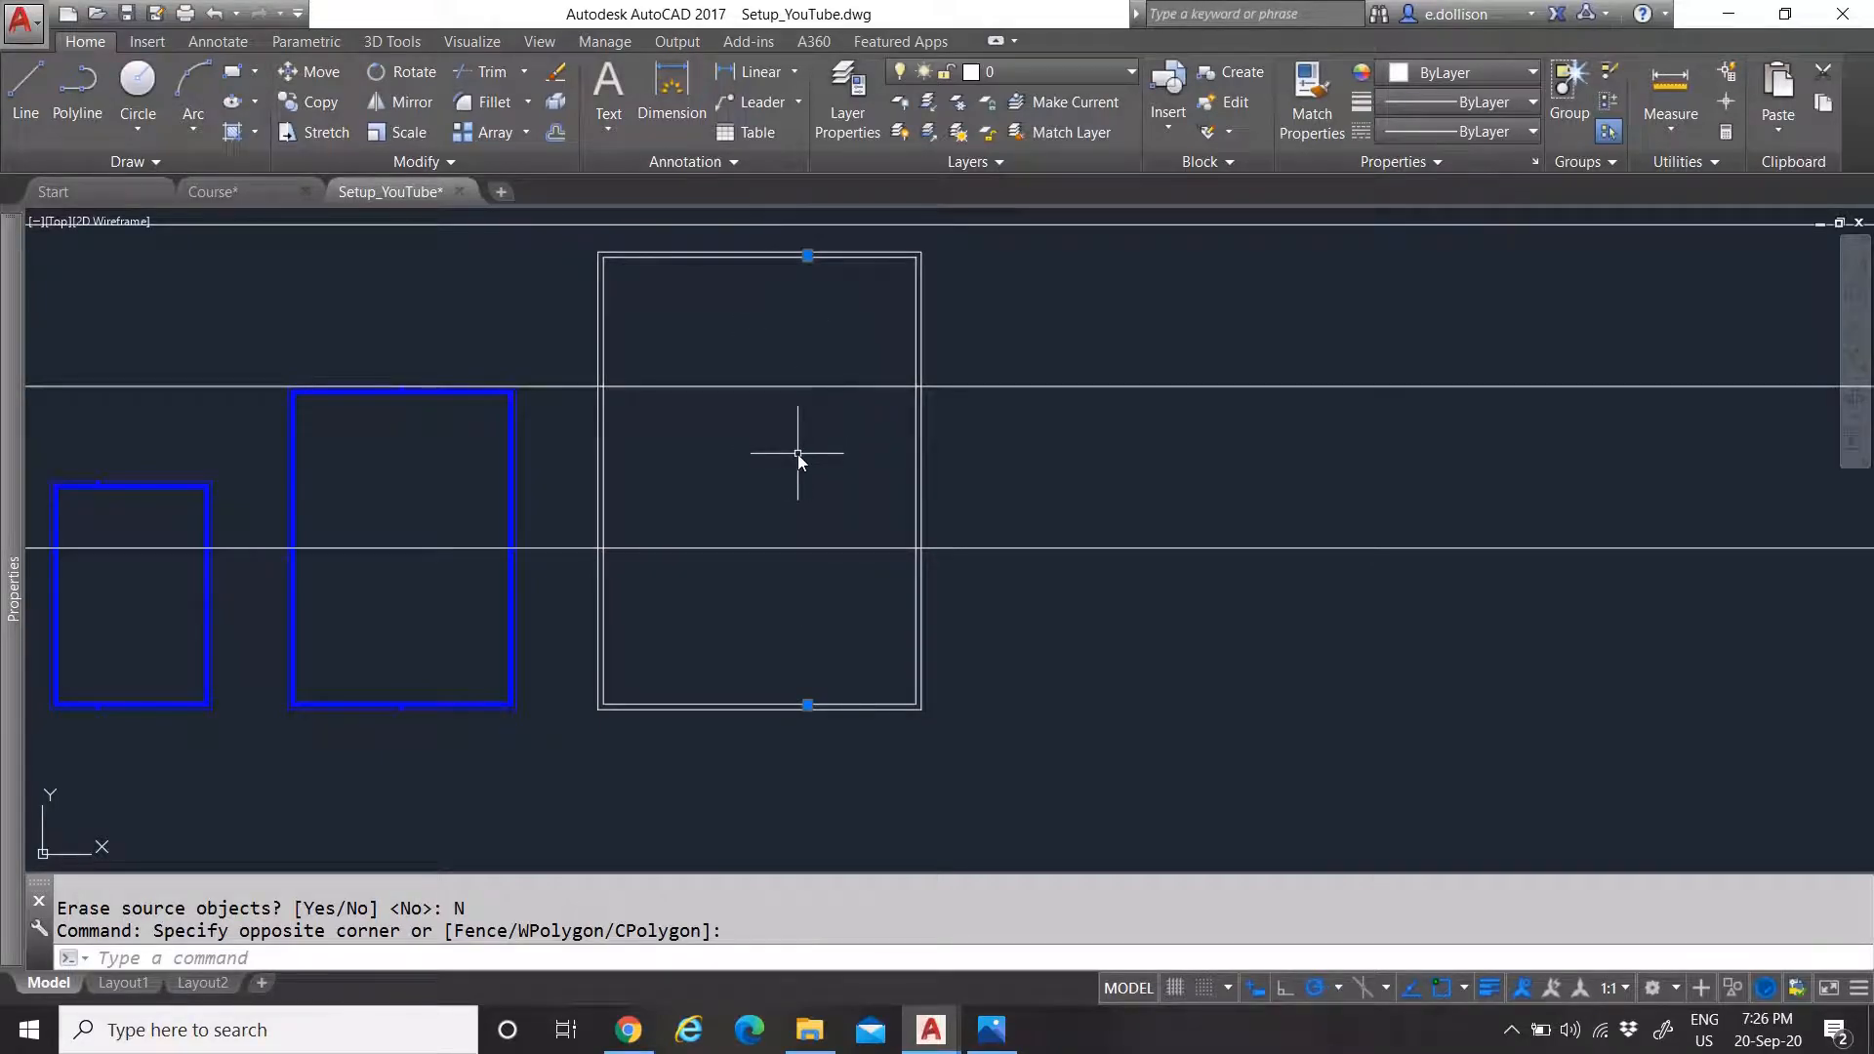
pyautogui.write('Co')
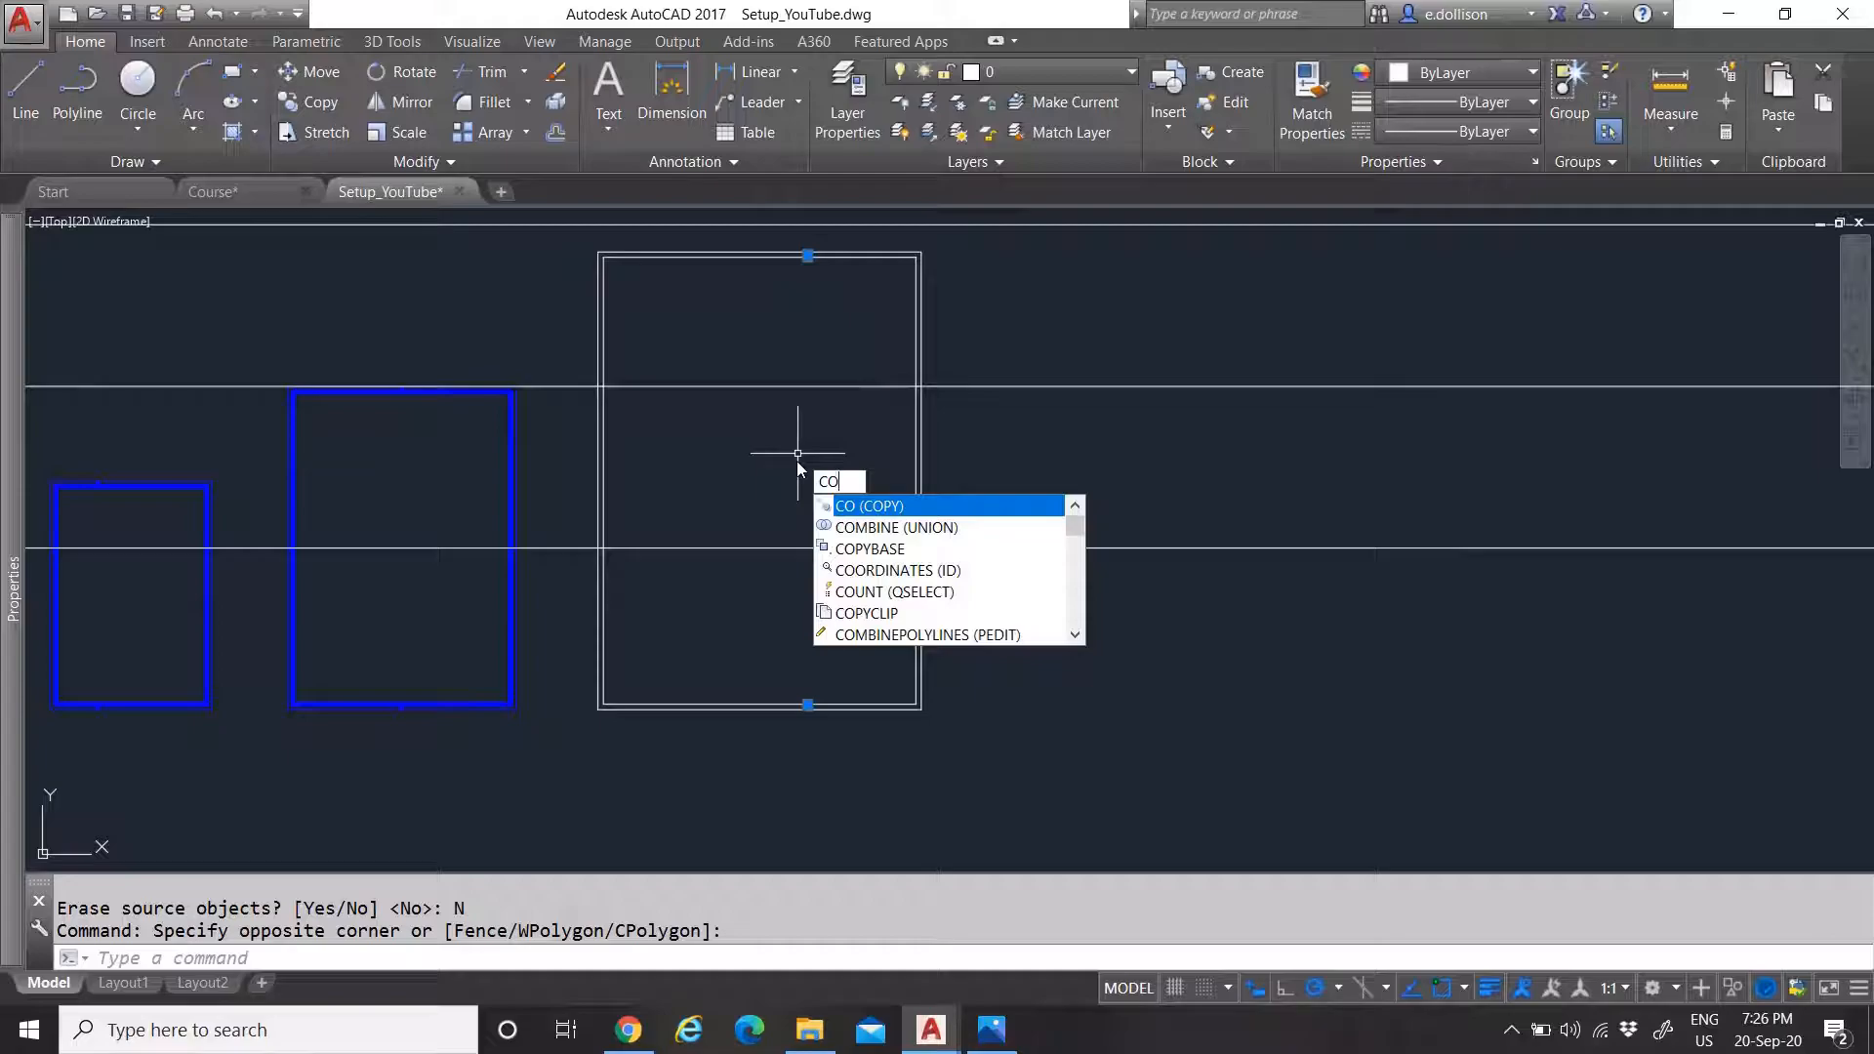
pyautogui.press('Return')
pyautogui.click(797, 459)
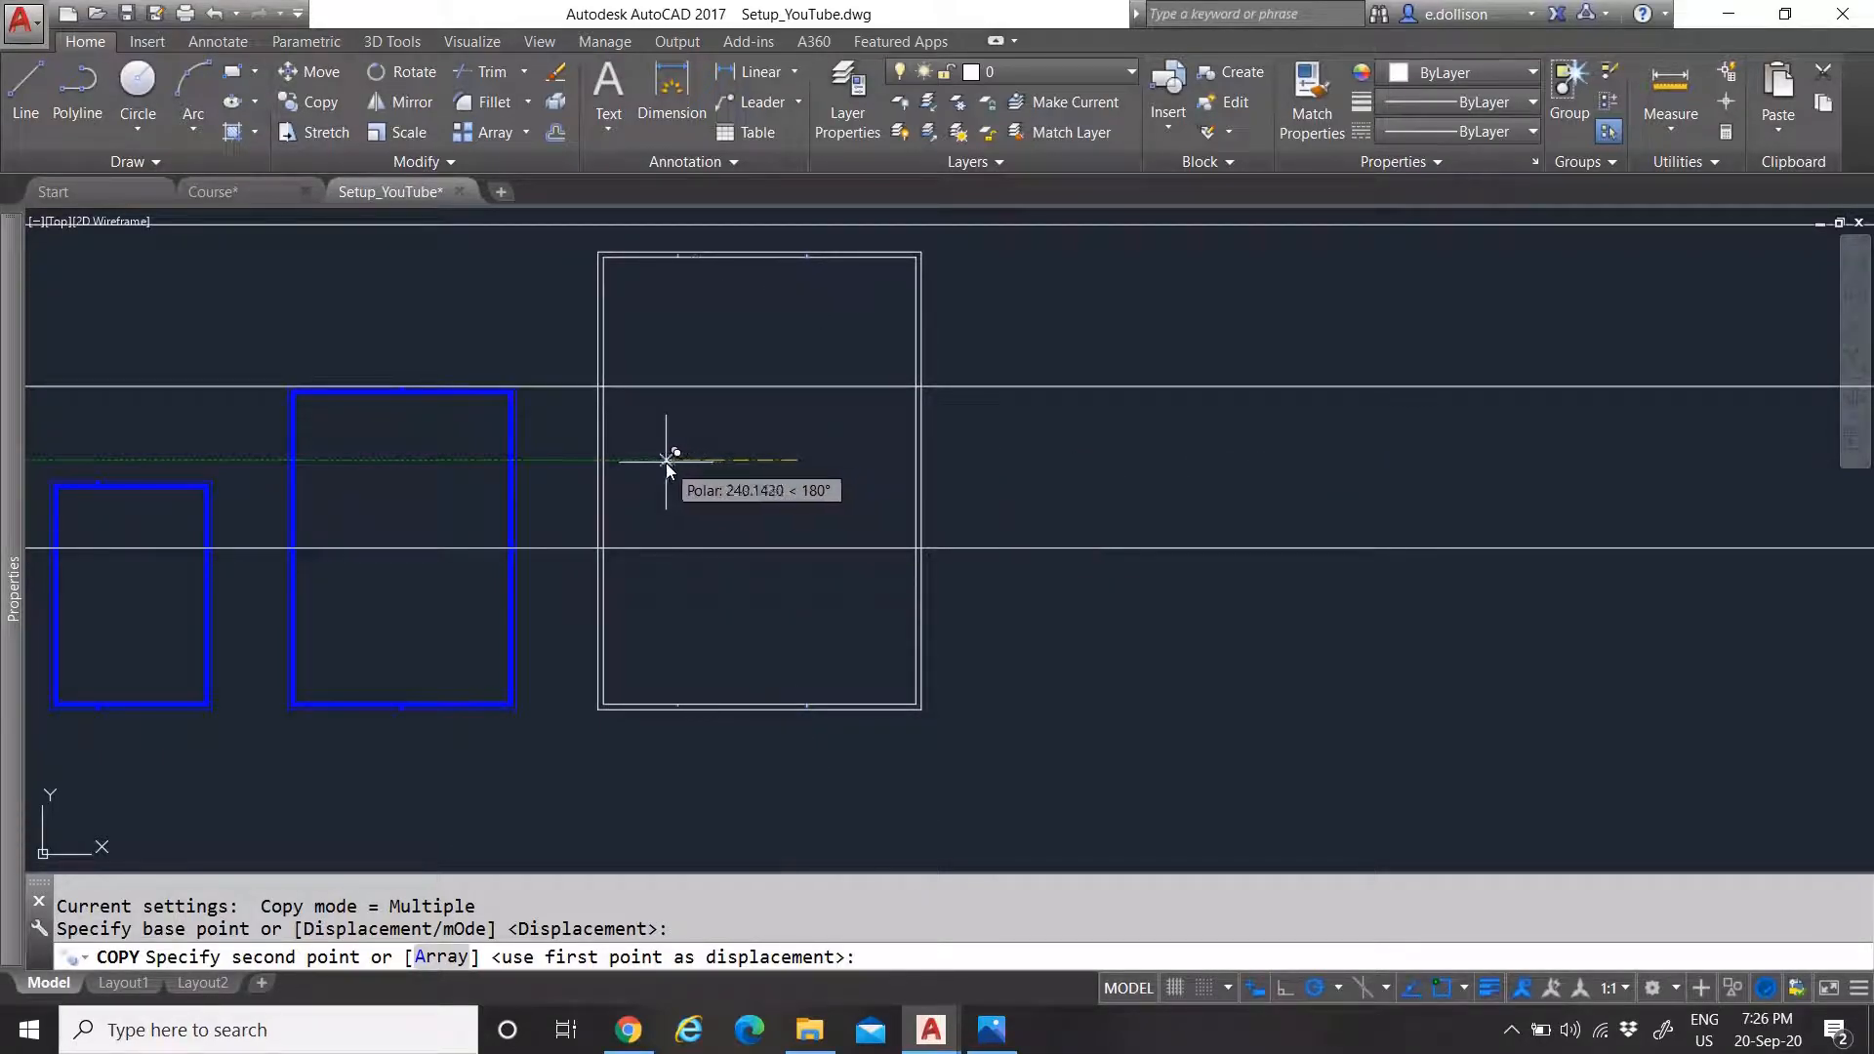
pyautogui.write('210')
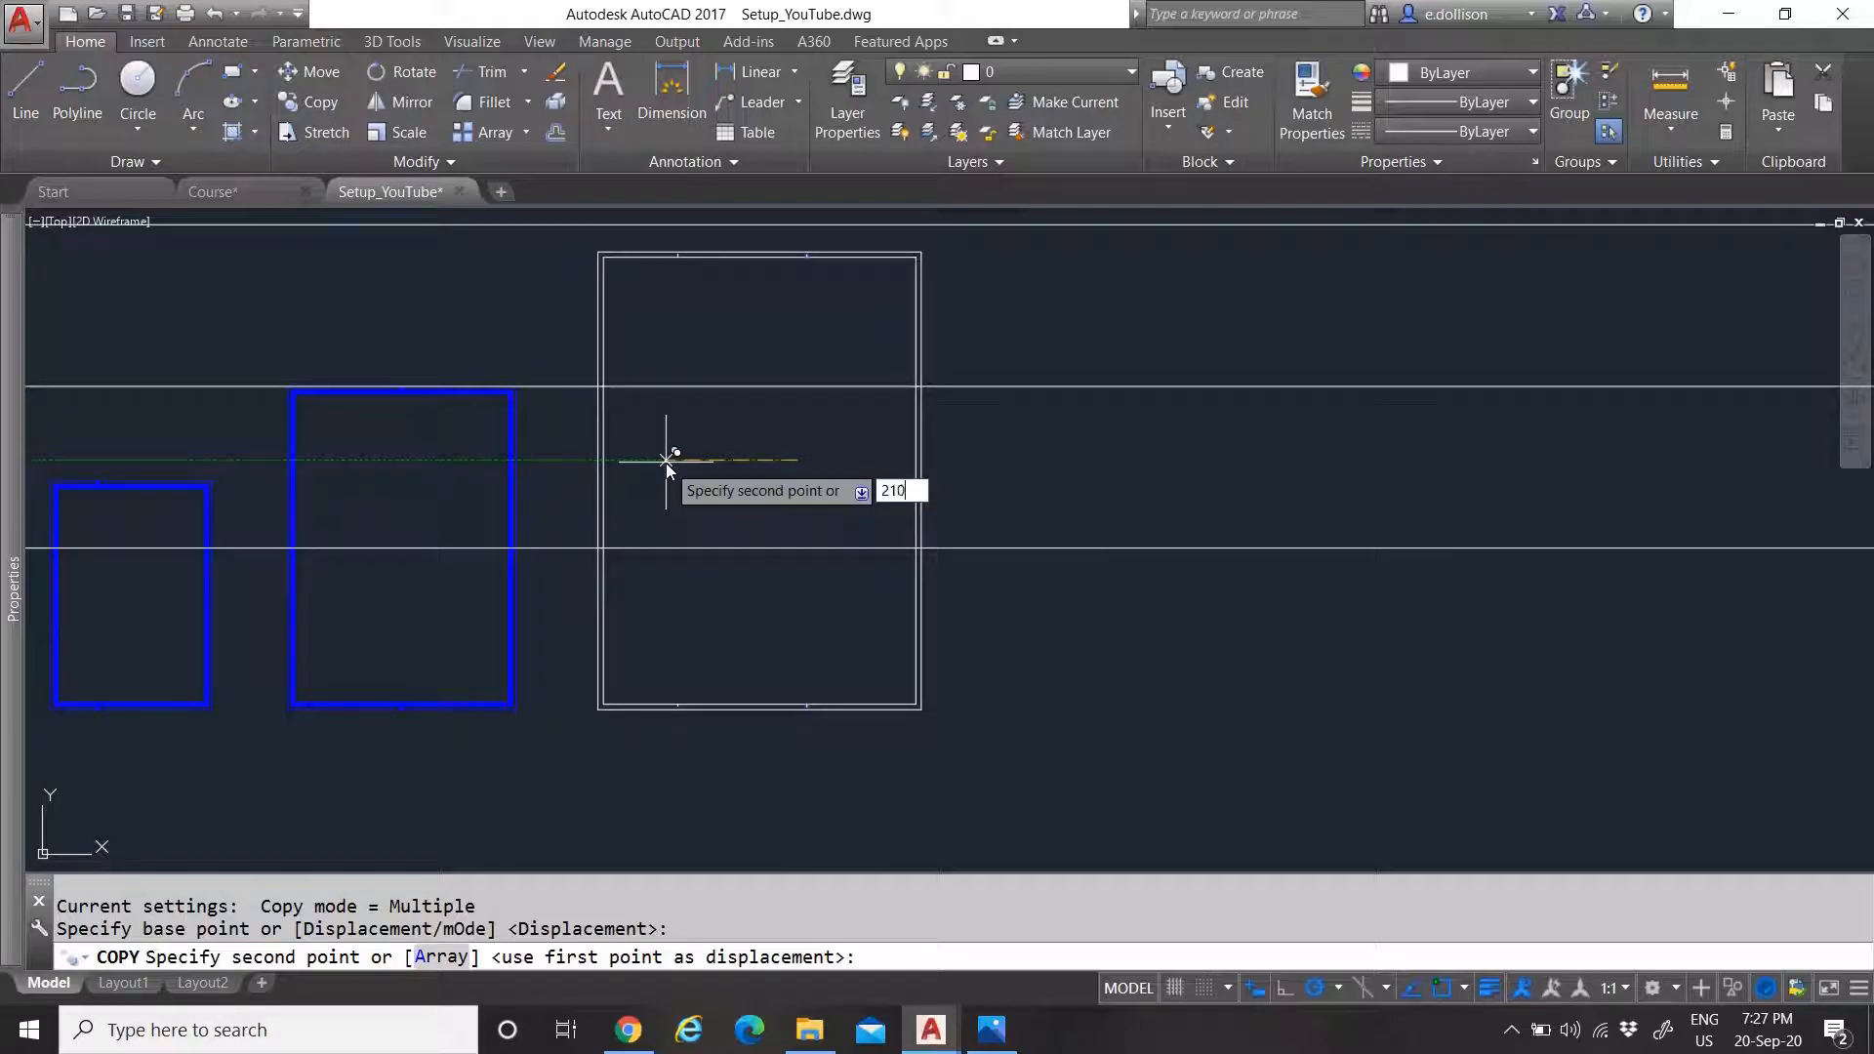
pyautogui.press('Return')
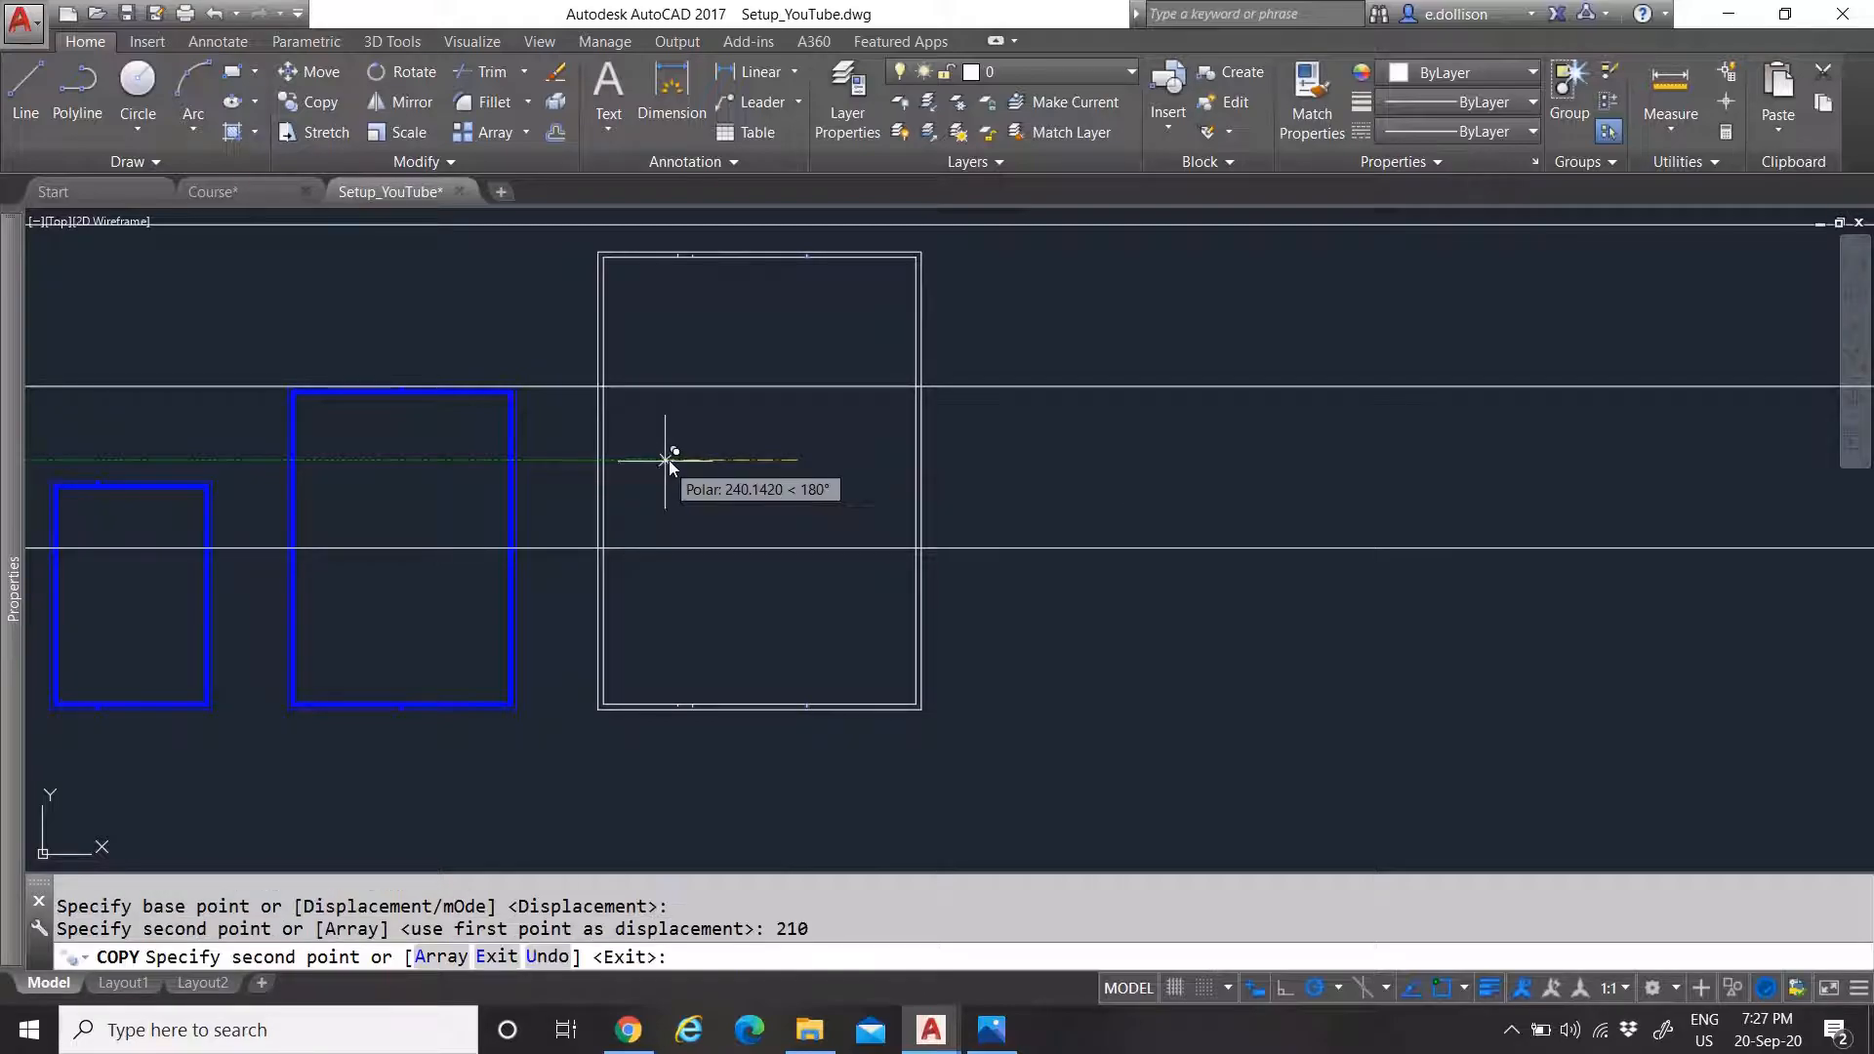
pyautogui.press('Escape')
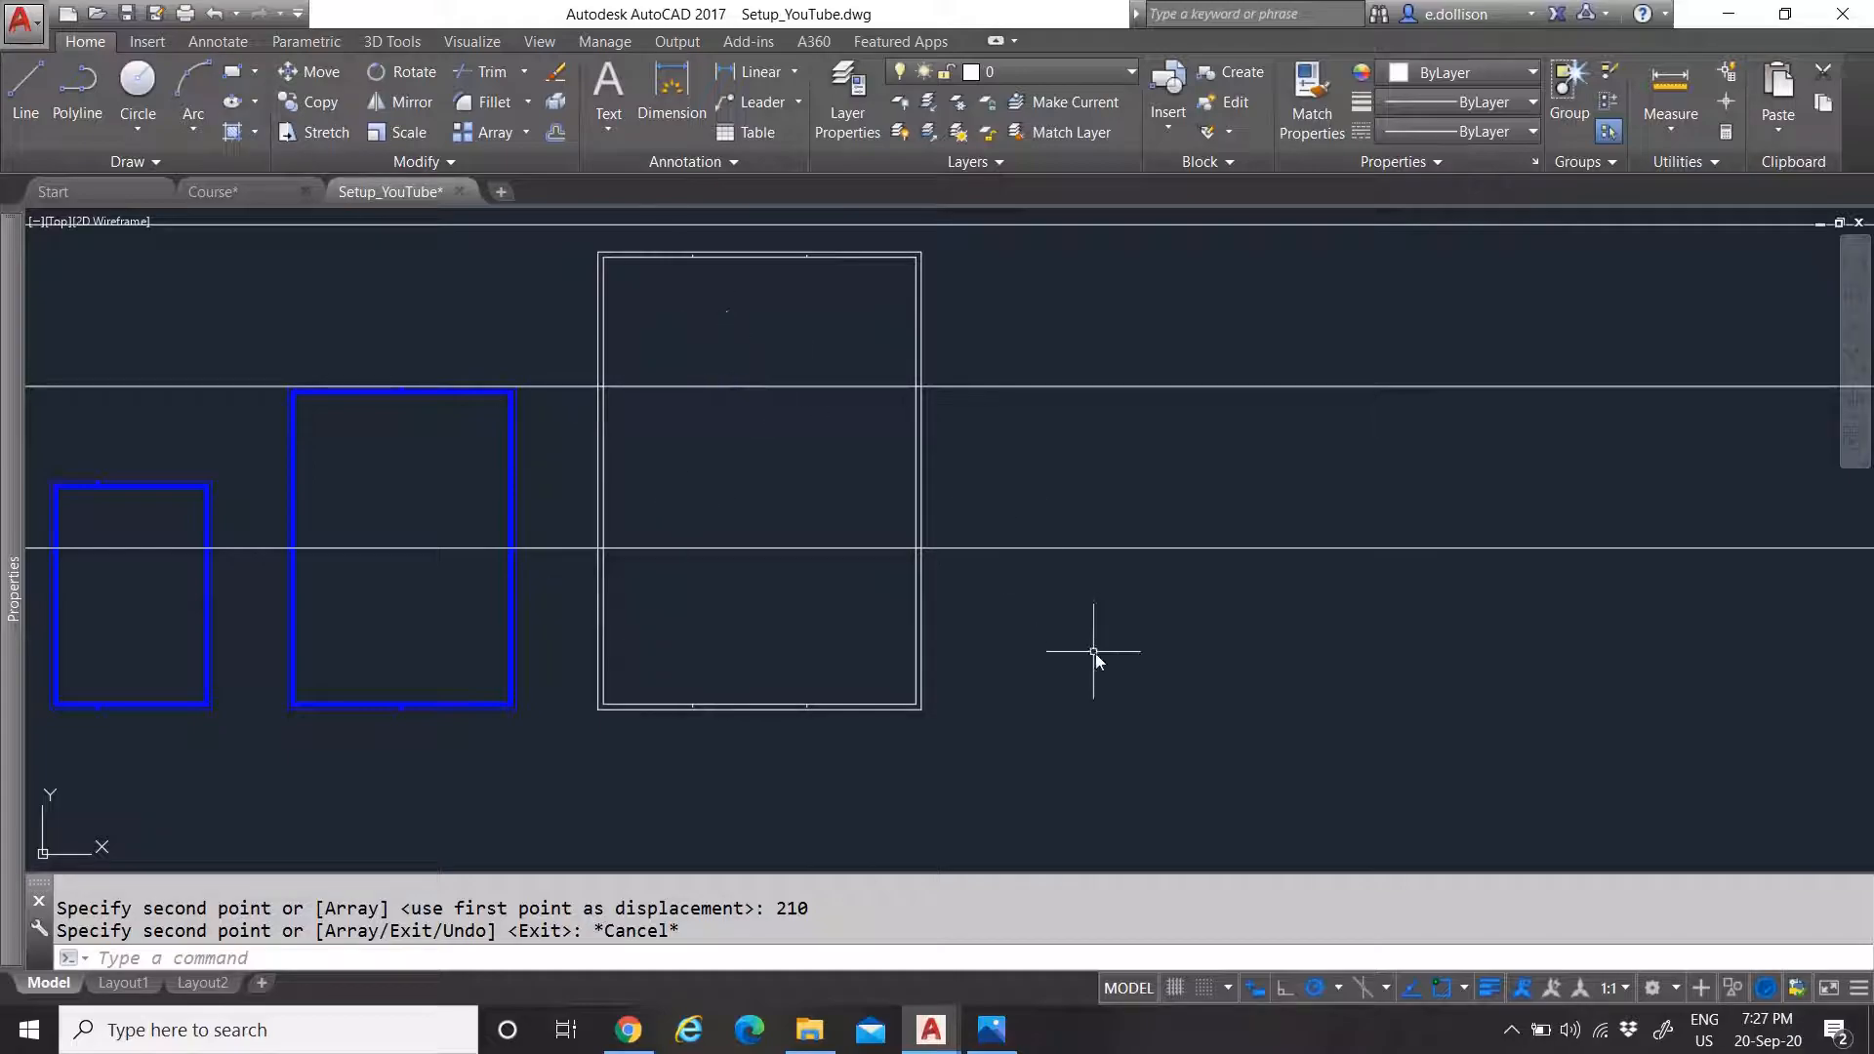
# Draw a 5-unit horizontal line from the A1 outer rectangle's lower-left corner along its bottom edge
pyautogui.scroll(-4, 816, 517)
pyautogui.scroll(4, 781, 488)
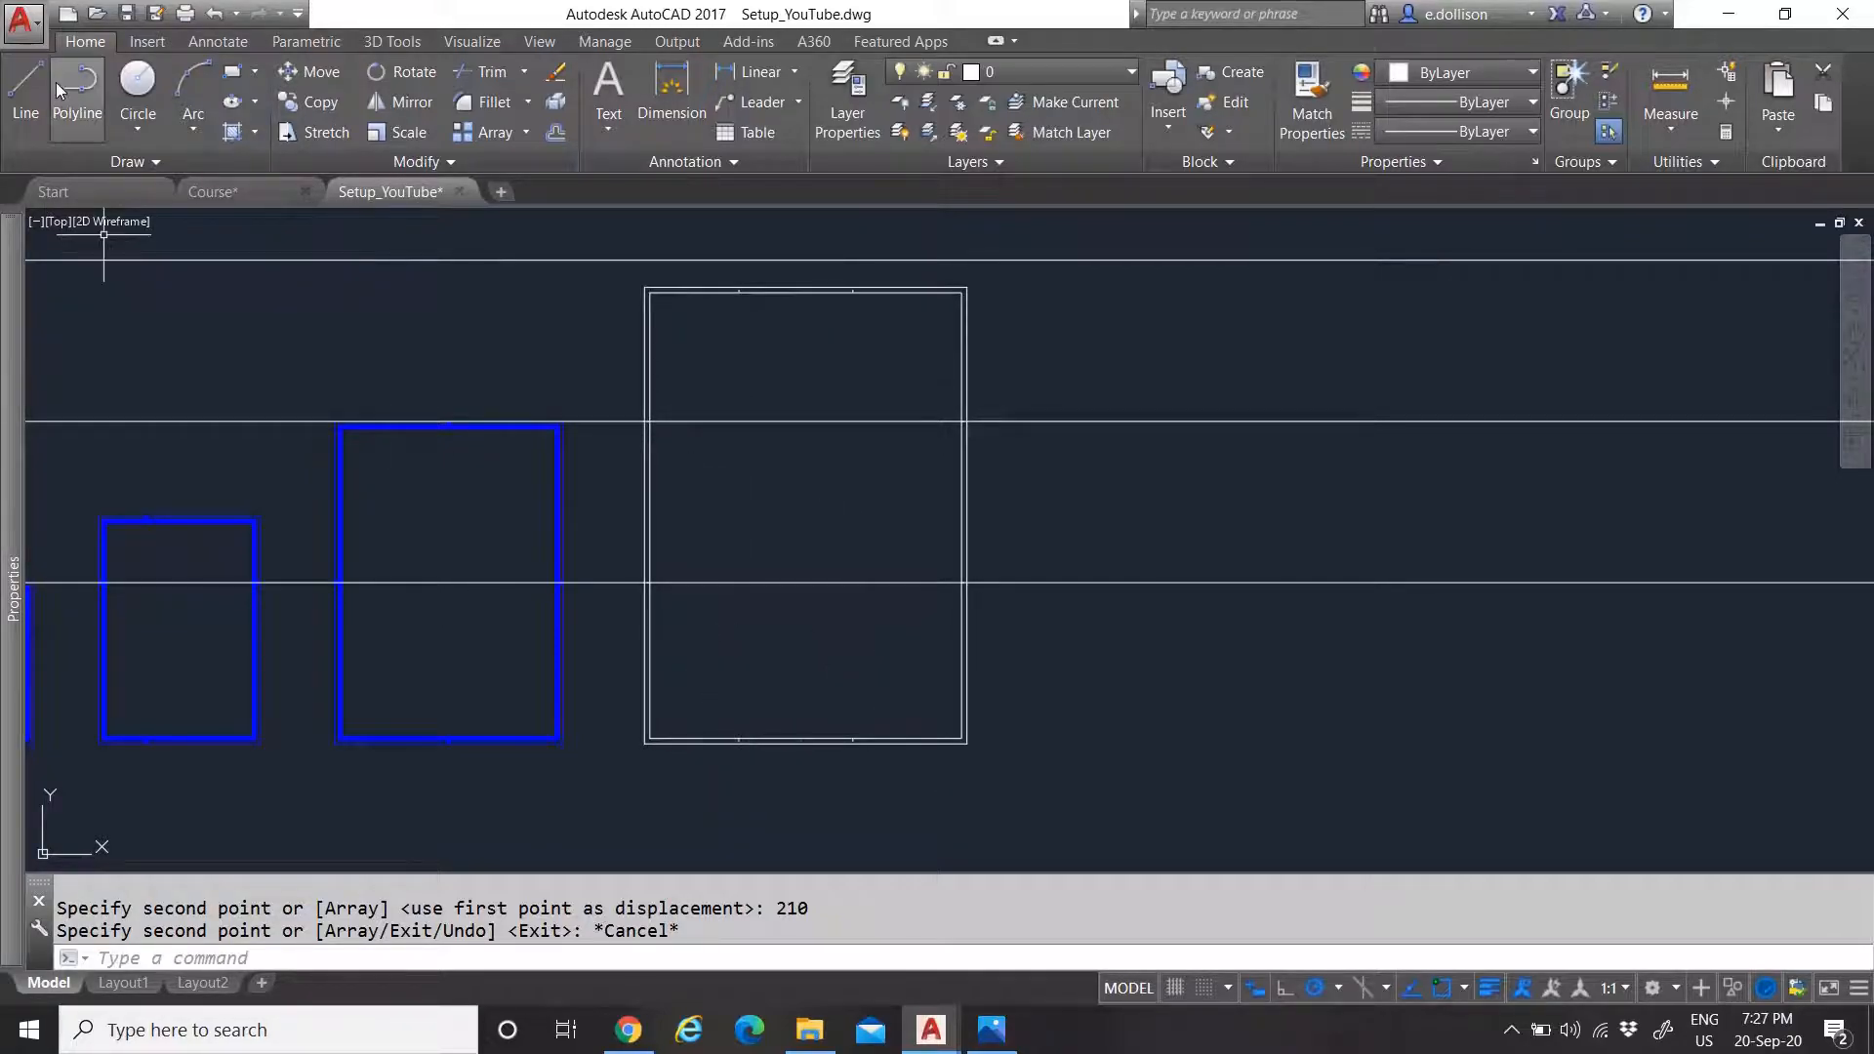
pyautogui.click(25, 92)
pyautogui.scroll(2, 968, 771)
pyautogui.scroll(4, 967, 764)
pyautogui.scroll(-6, 1064, 673)
pyautogui.scroll(6, 1020, 670)
pyautogui.scroll(4, 1118, 683)
pyautogui.scroll(-7, 1122, 722)
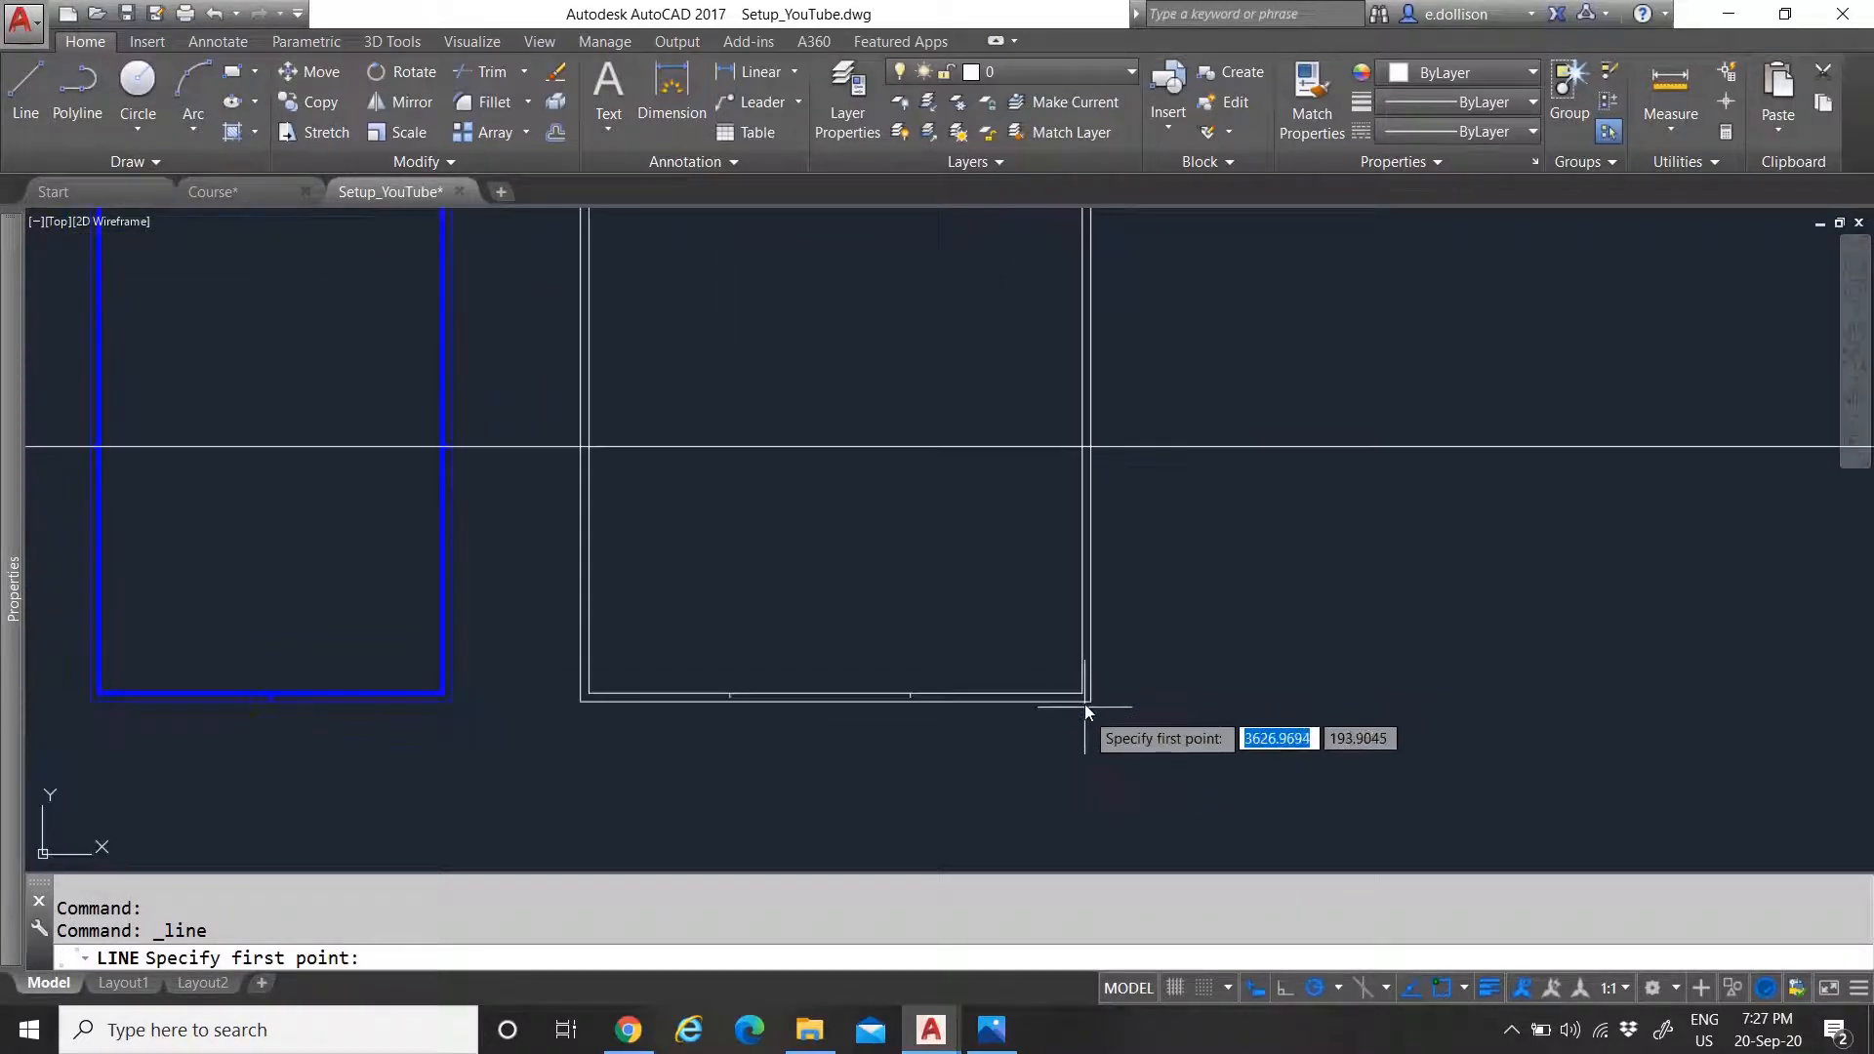
pyautogui.scroll(-6, 839, 612)
pyautogui.scroll(4, 831, 591)
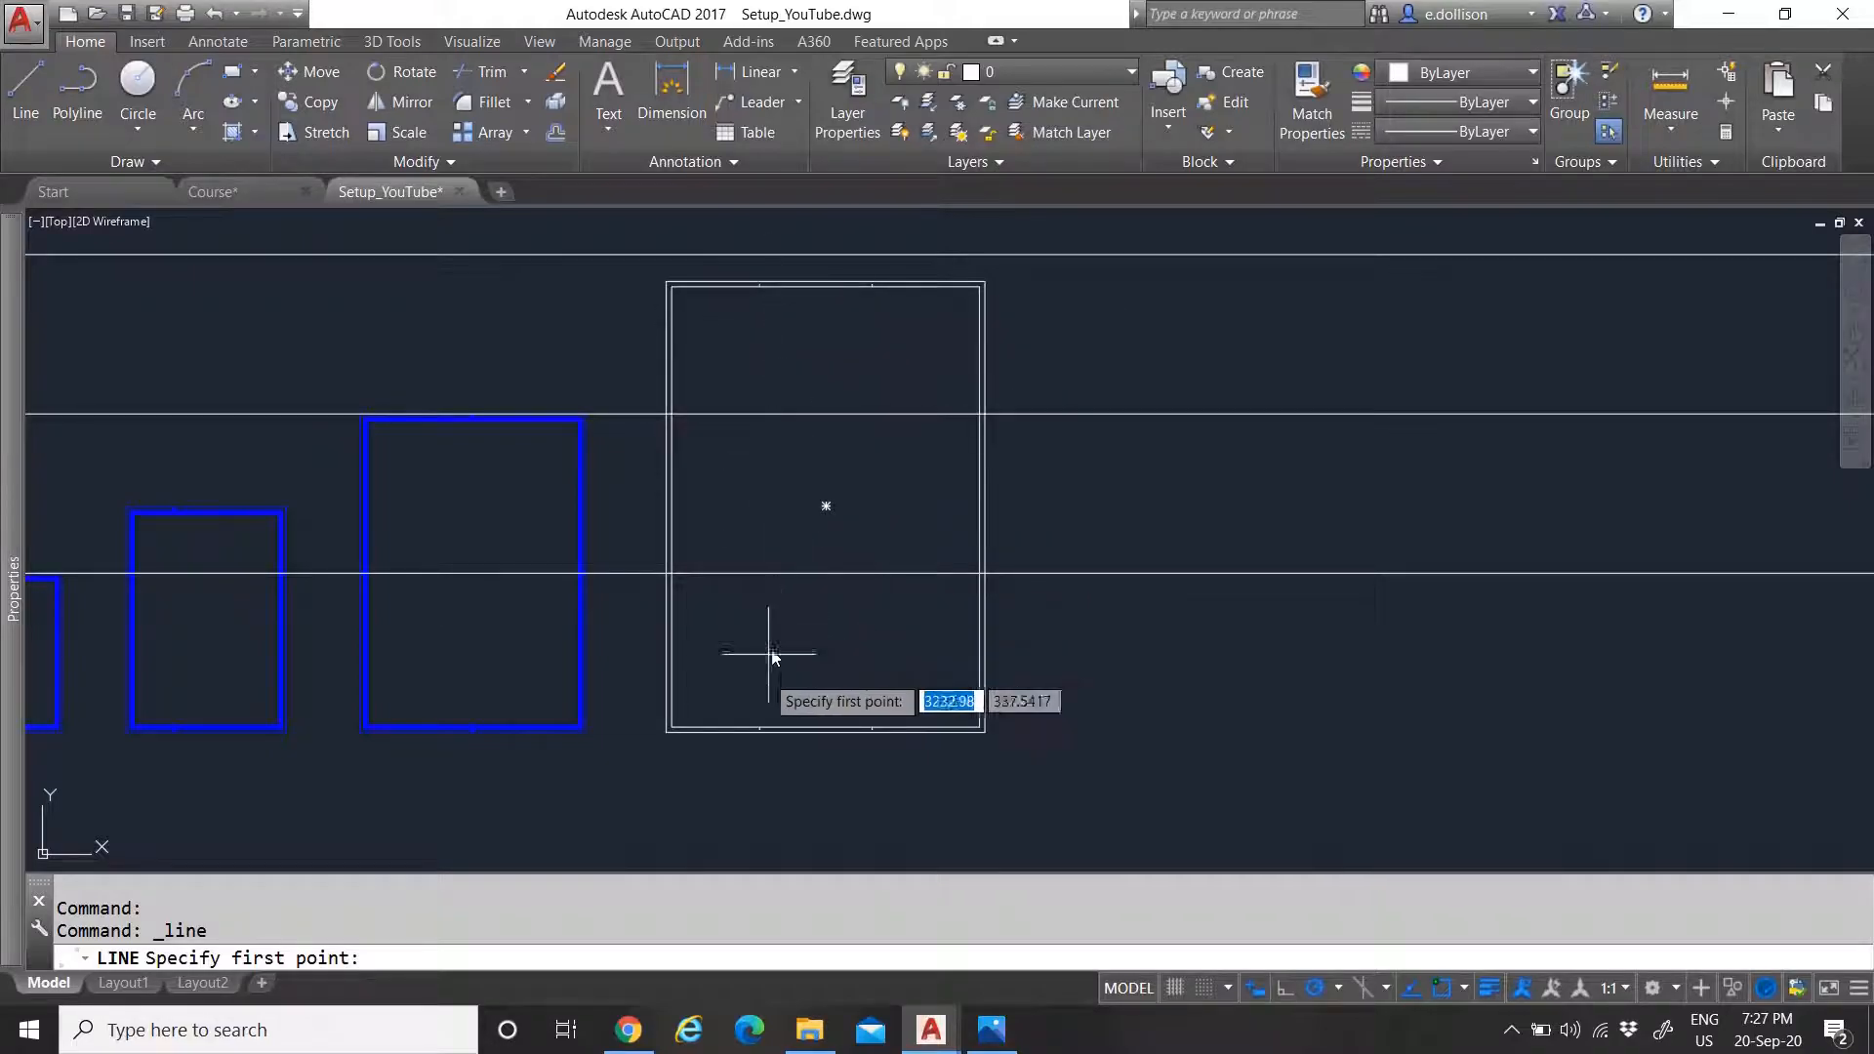
pyautogui.scroll(5, 741, 683)
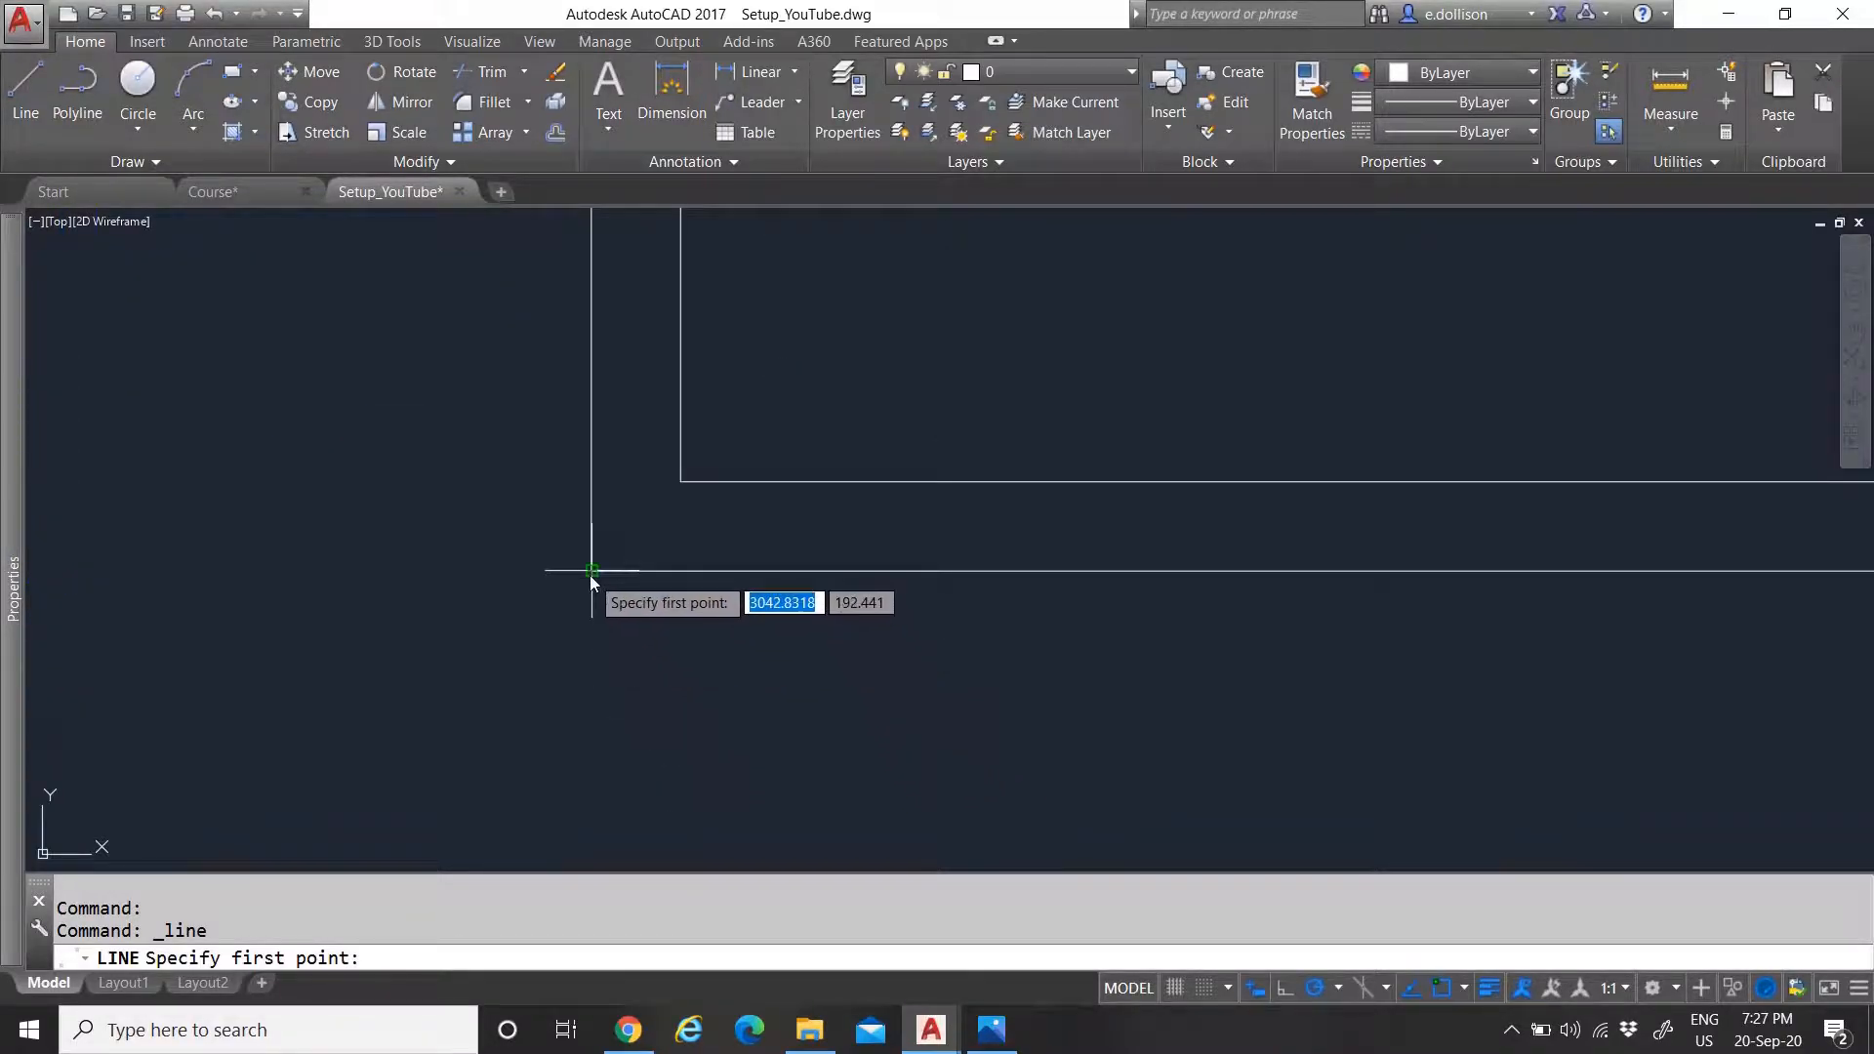
pyautogui.click(590, 573)
pyautogui.scroll(4, 629, 576)
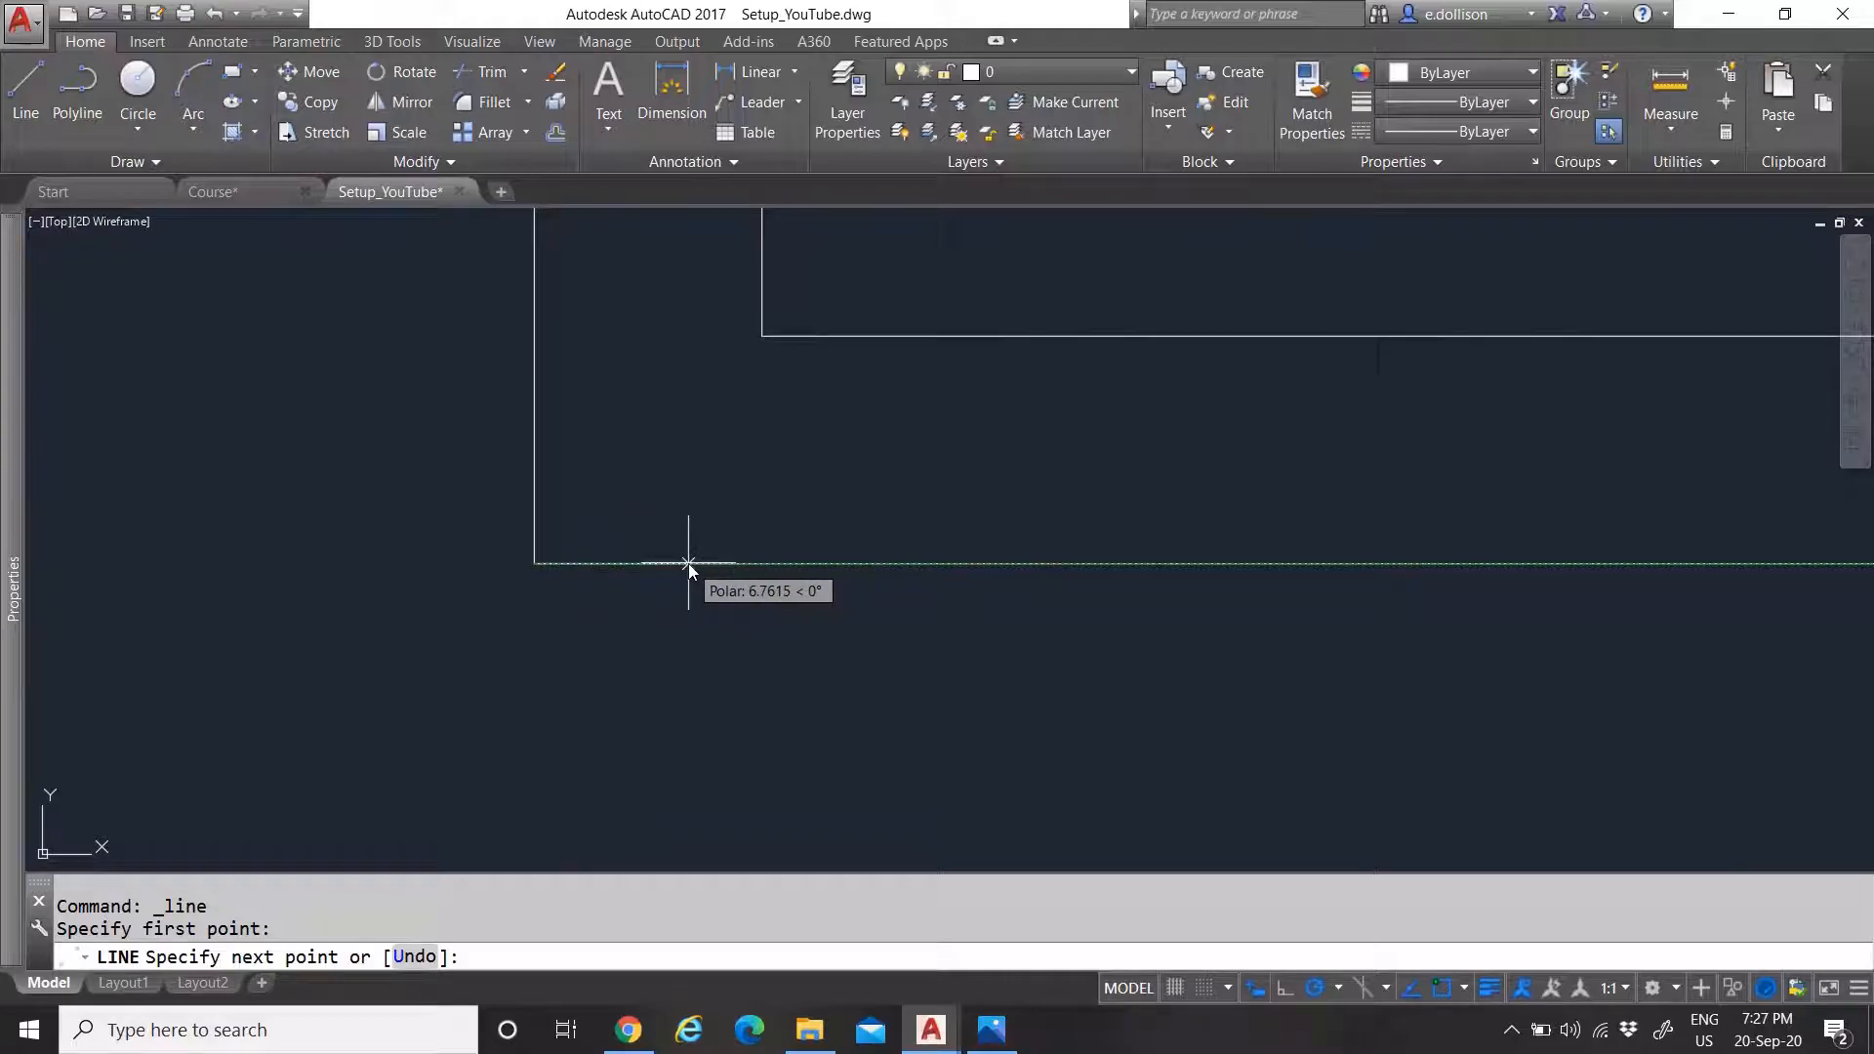
pyautogui.write('5')
pyautogui.press('Return')
pyautogui.press('Escape')
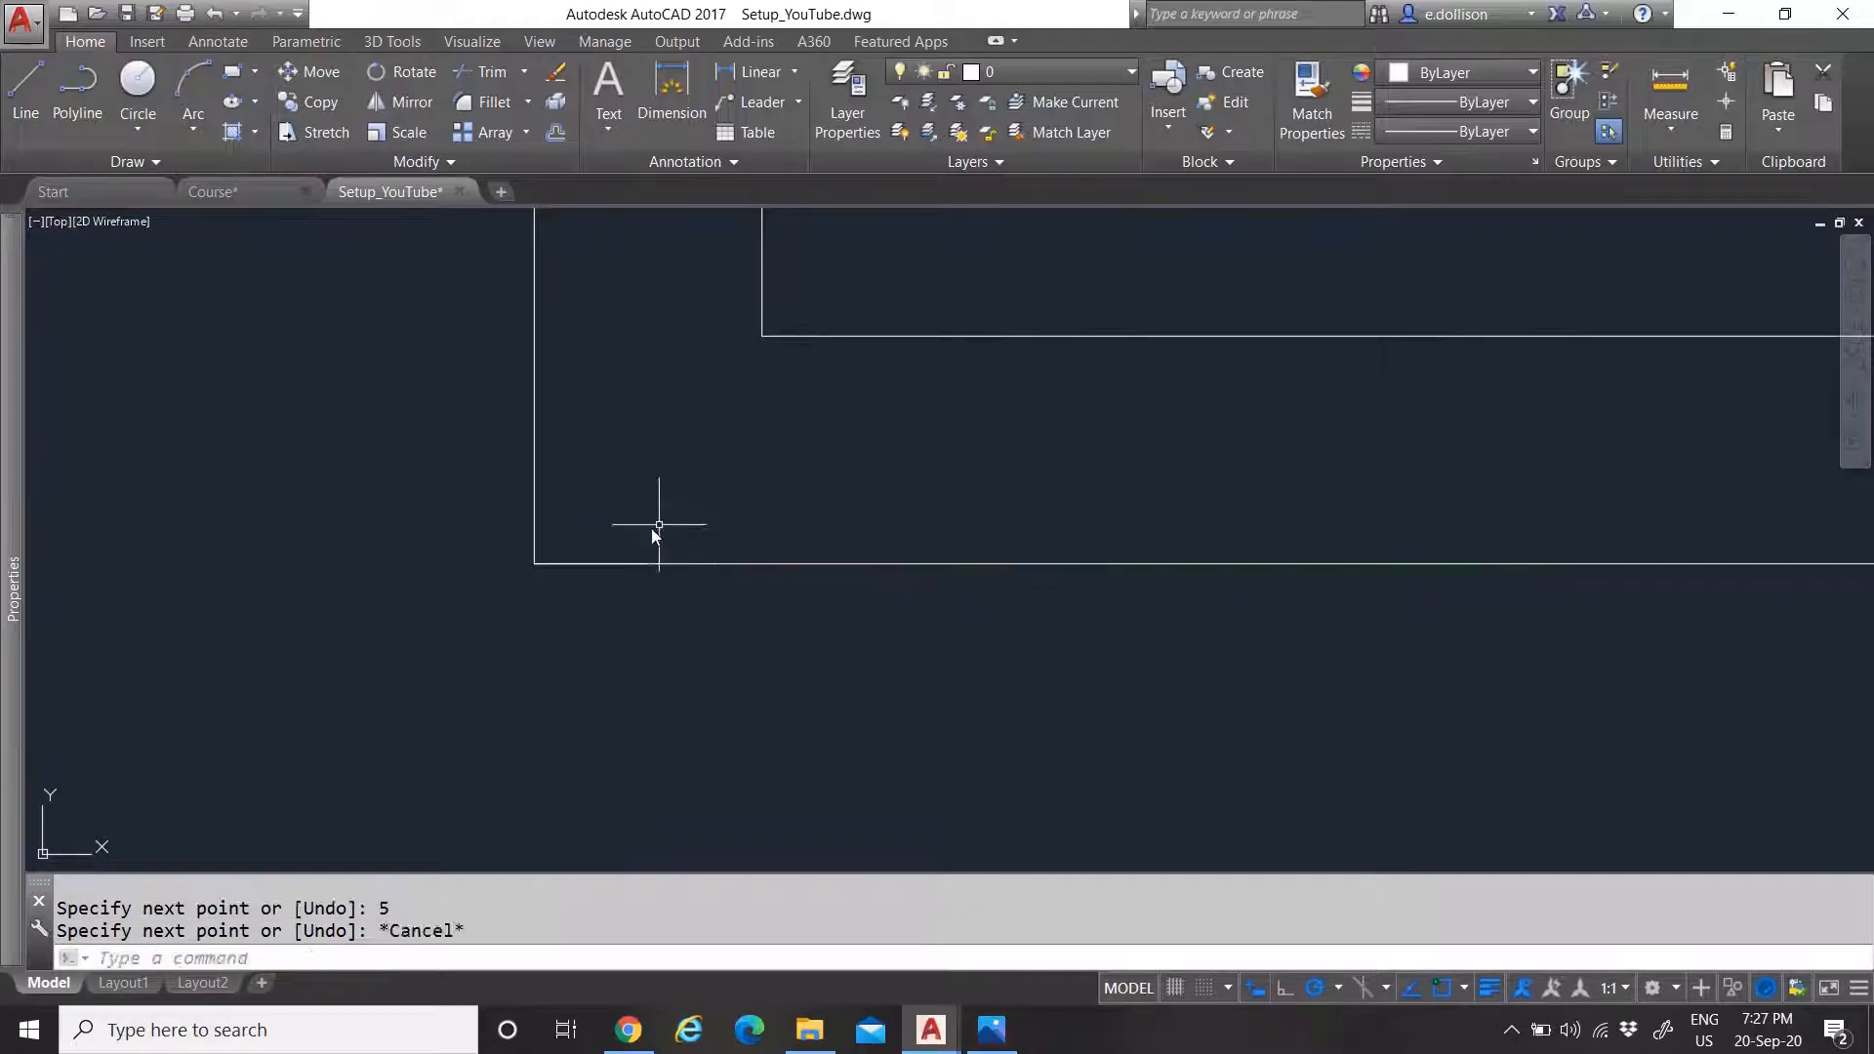
# Move the short horizontal line 210 units up the A1 outer rectangle's left edge
pyautogui.click(449, 525)
pyautogui.scroll(-6, 762, 733)
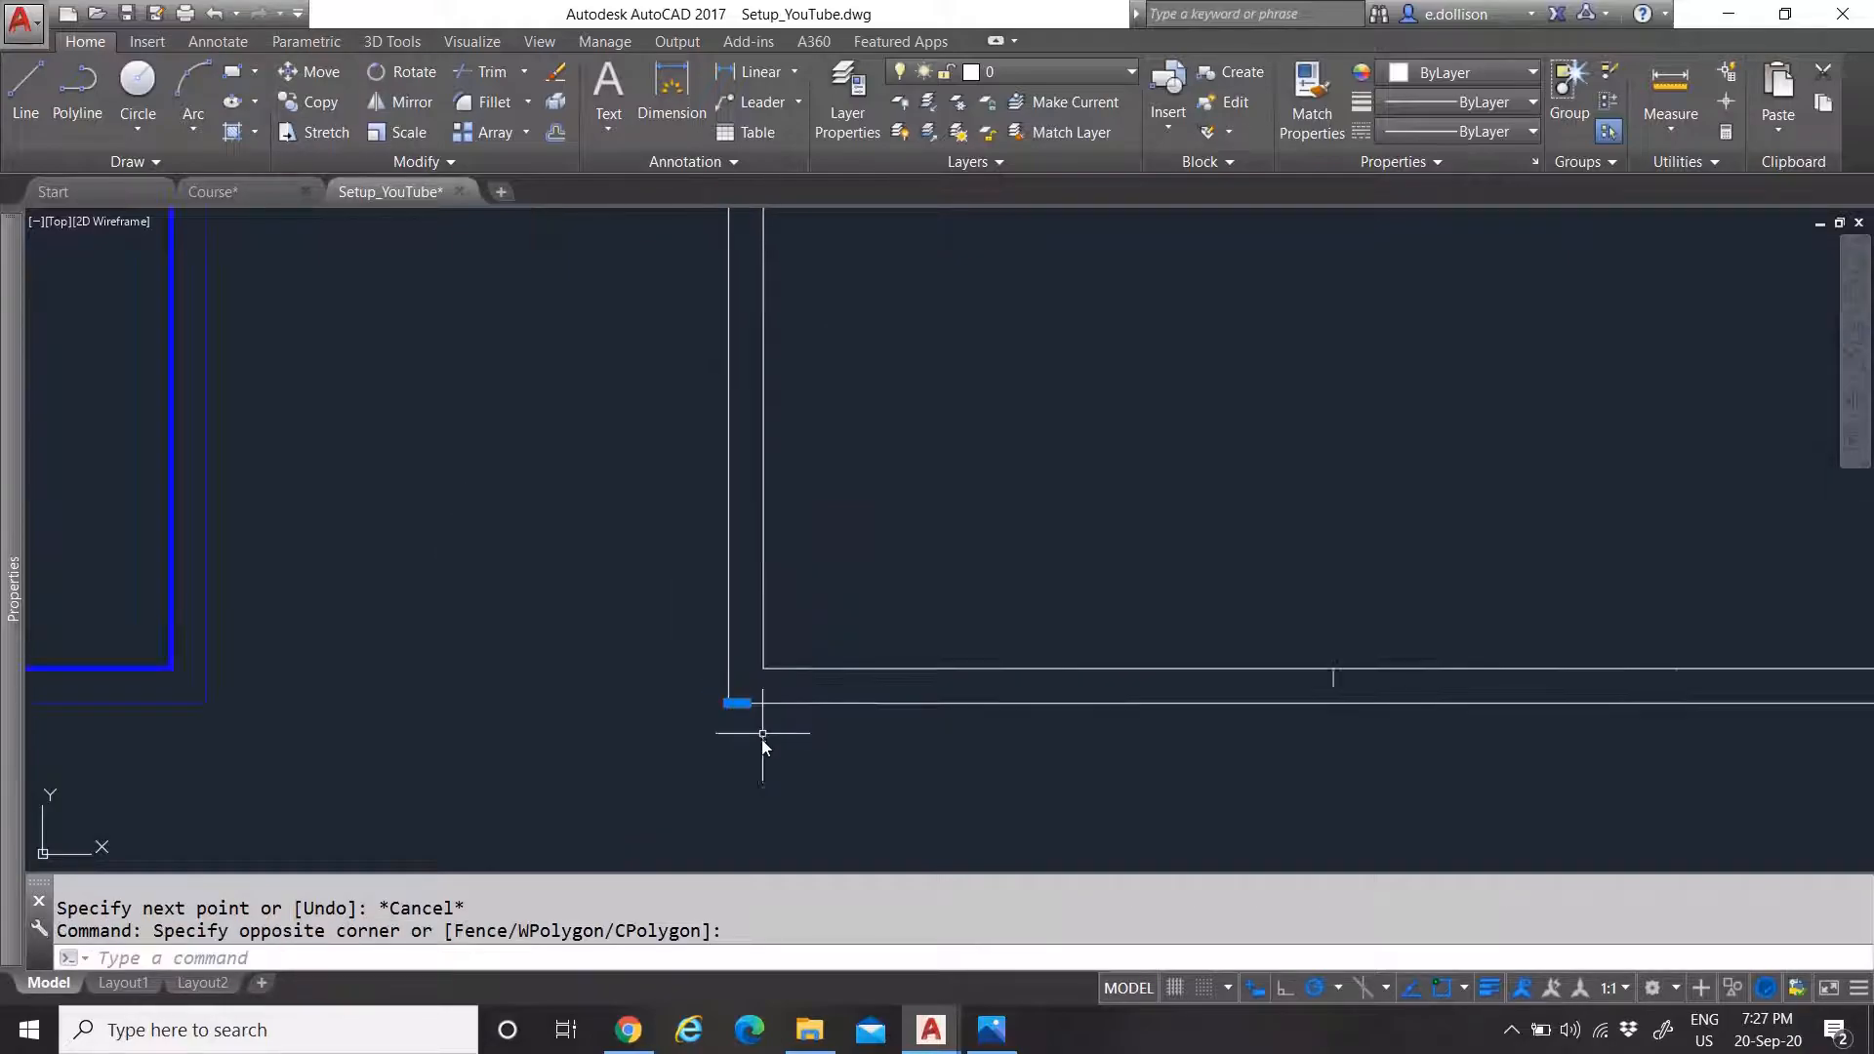
pyautogui.scroll(-4, 763, 733)
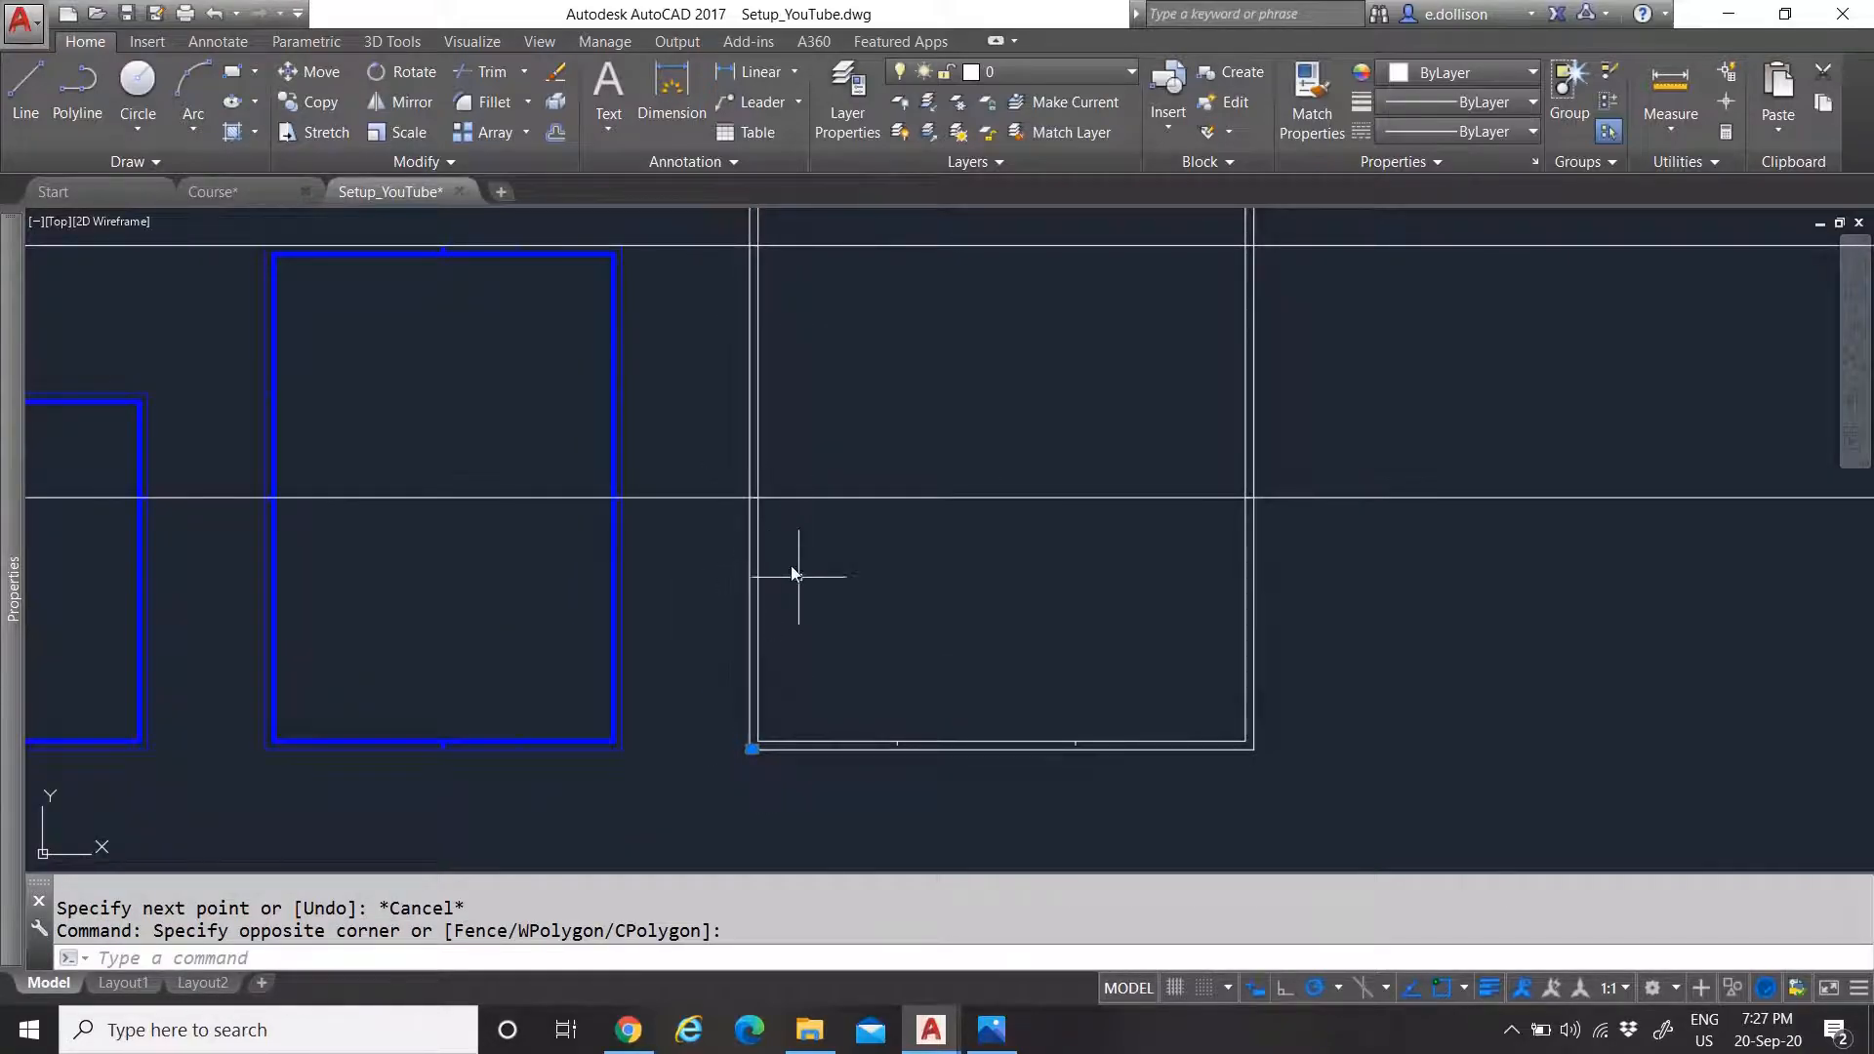
pyautogui.write('M')
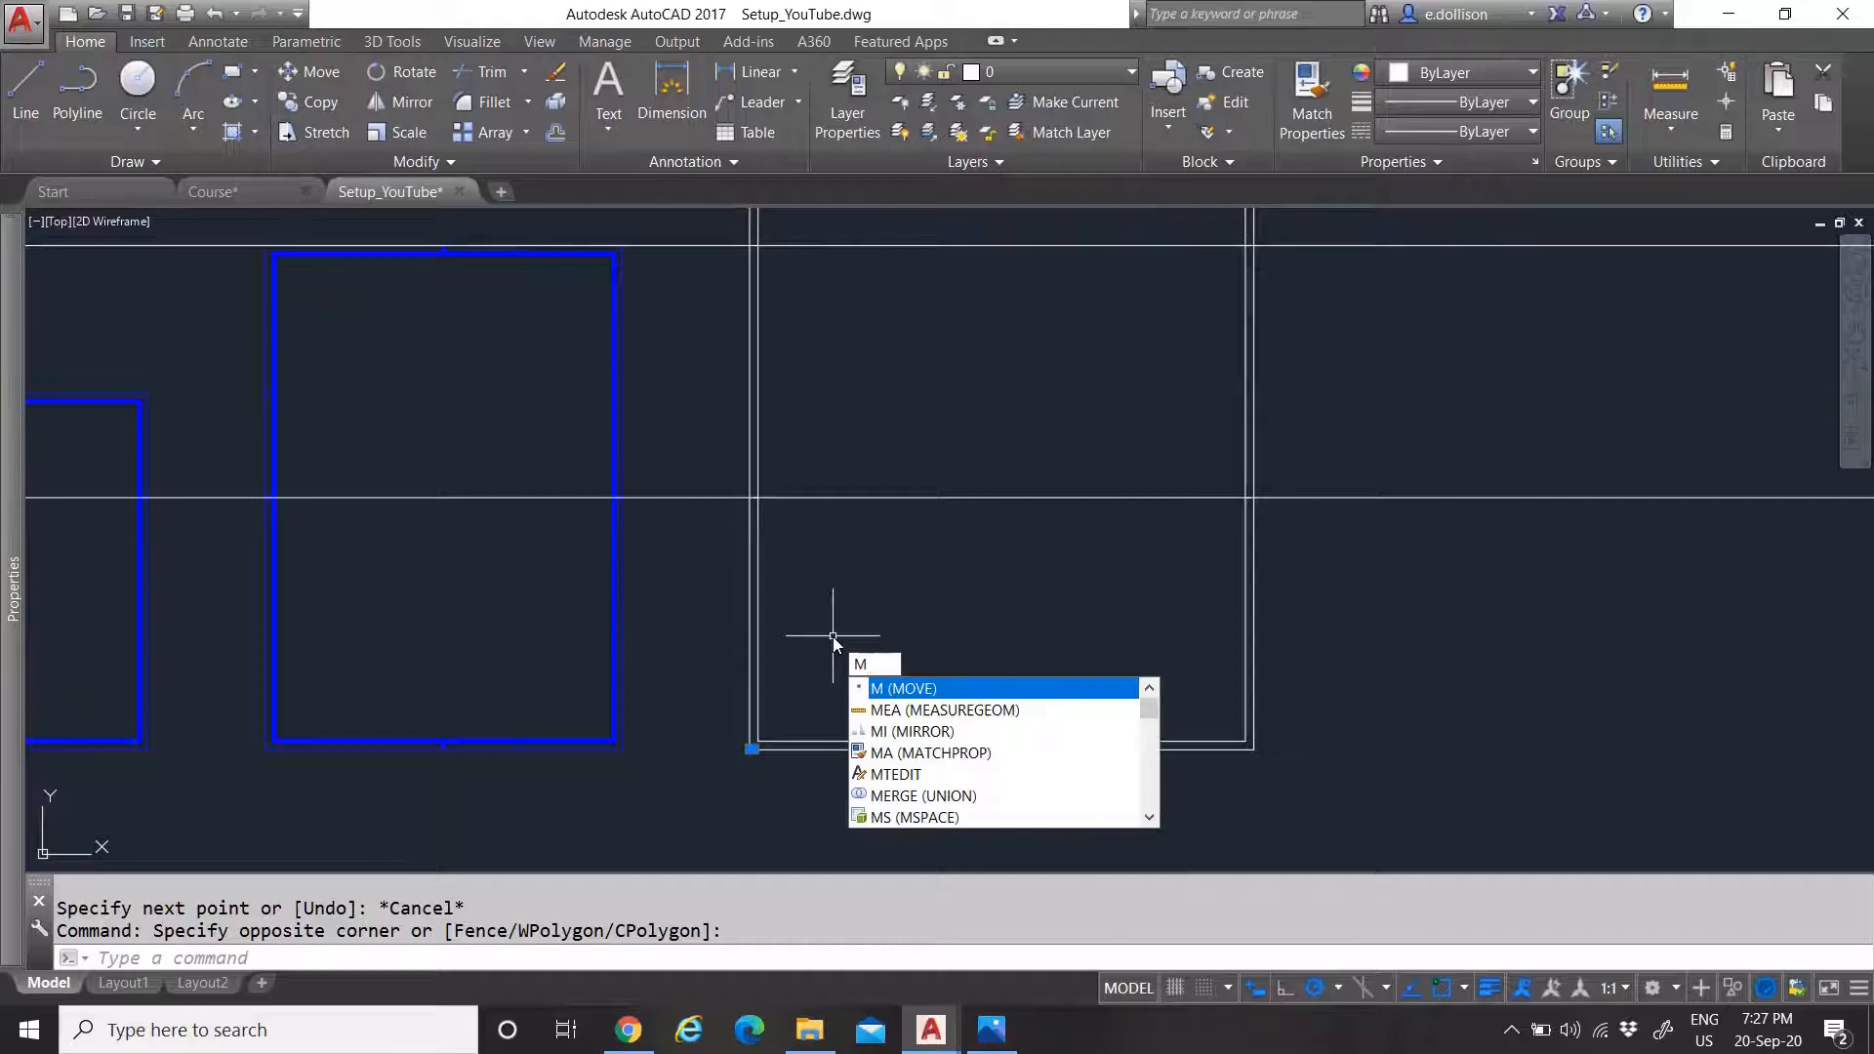
pyautogui.press('Return')
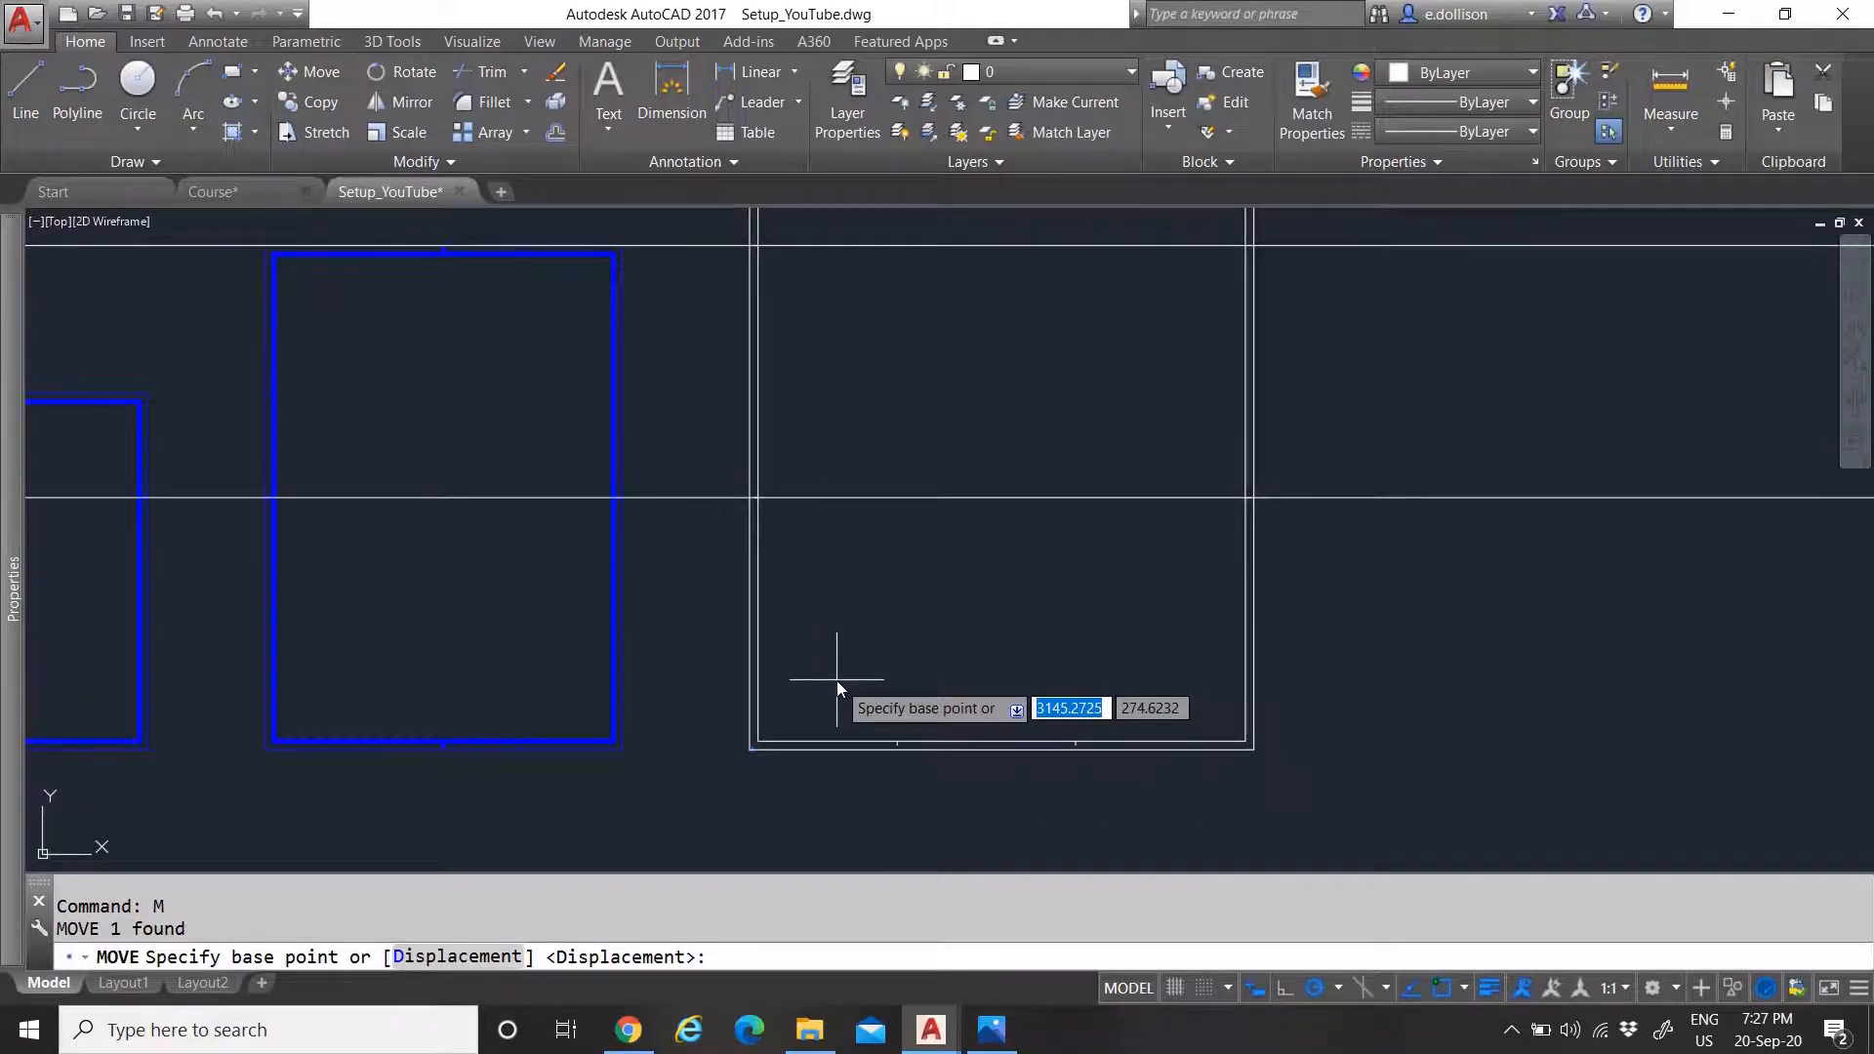
pyautogui.click(835, 667)
pyautogui.write('210')
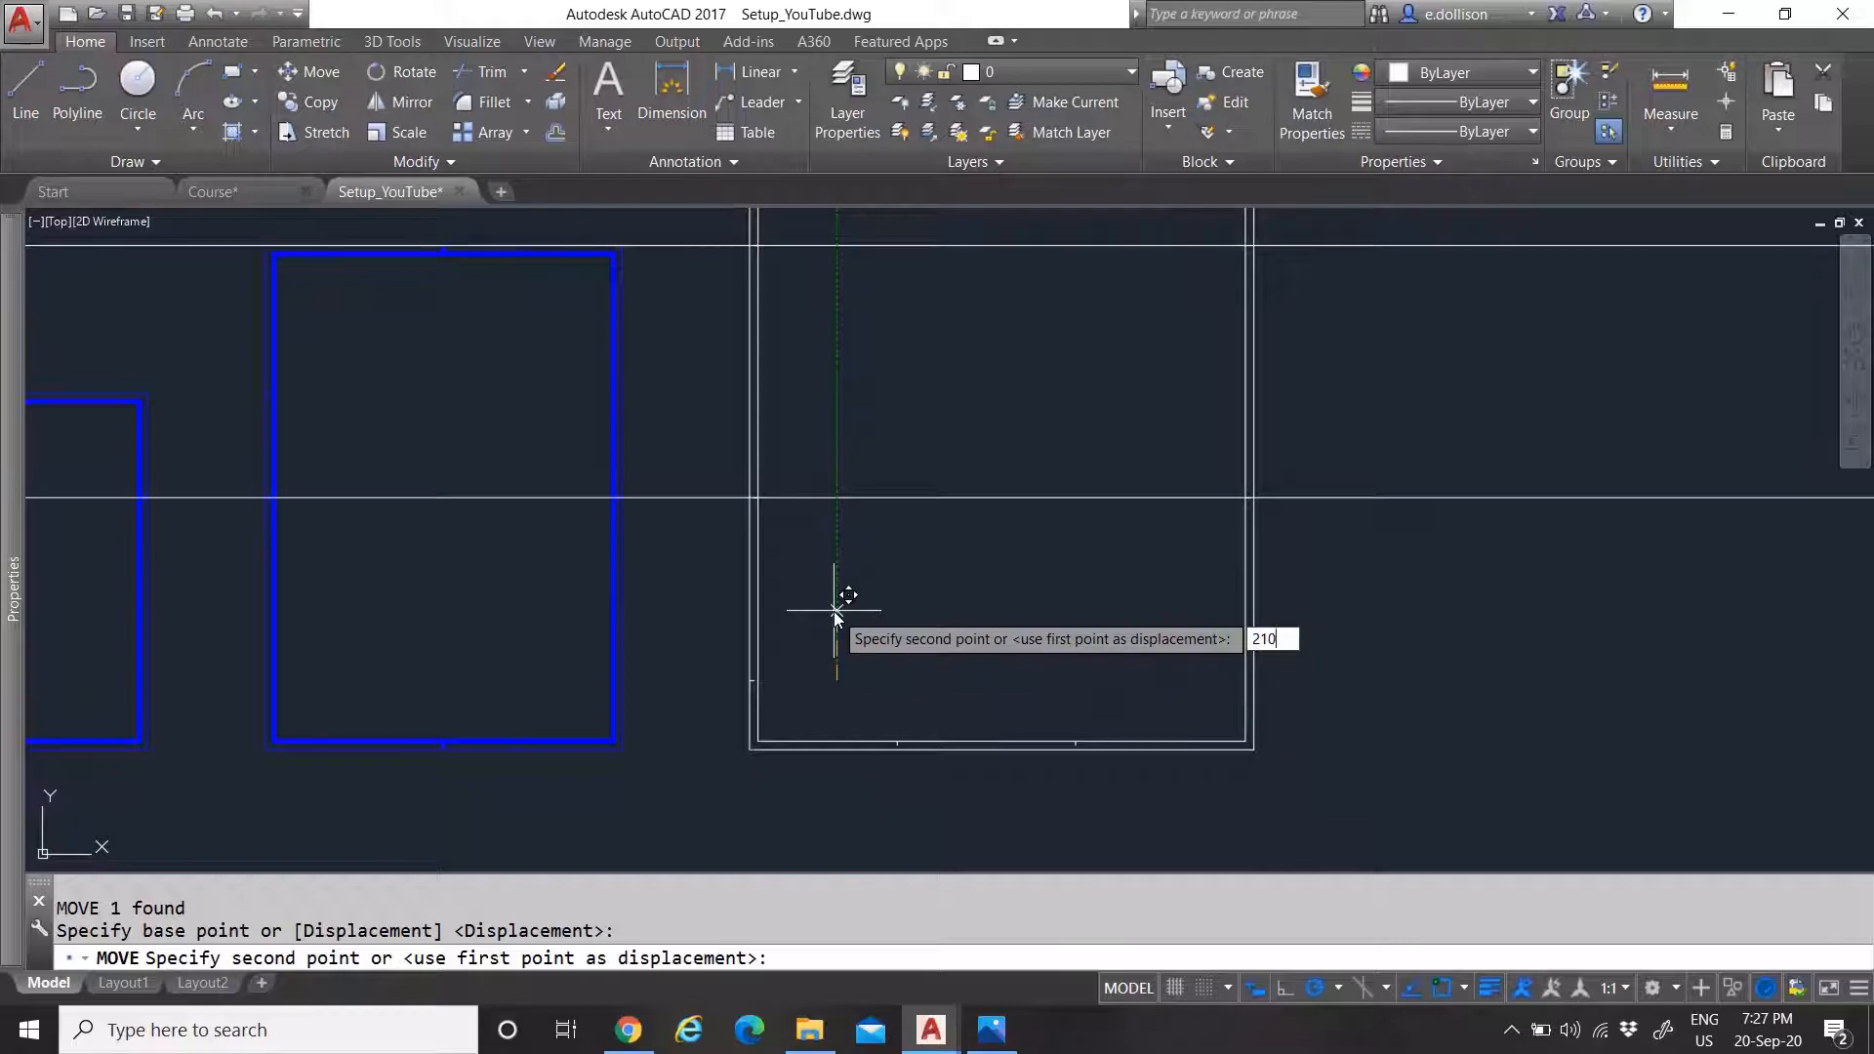
pyautogui.press('Return')
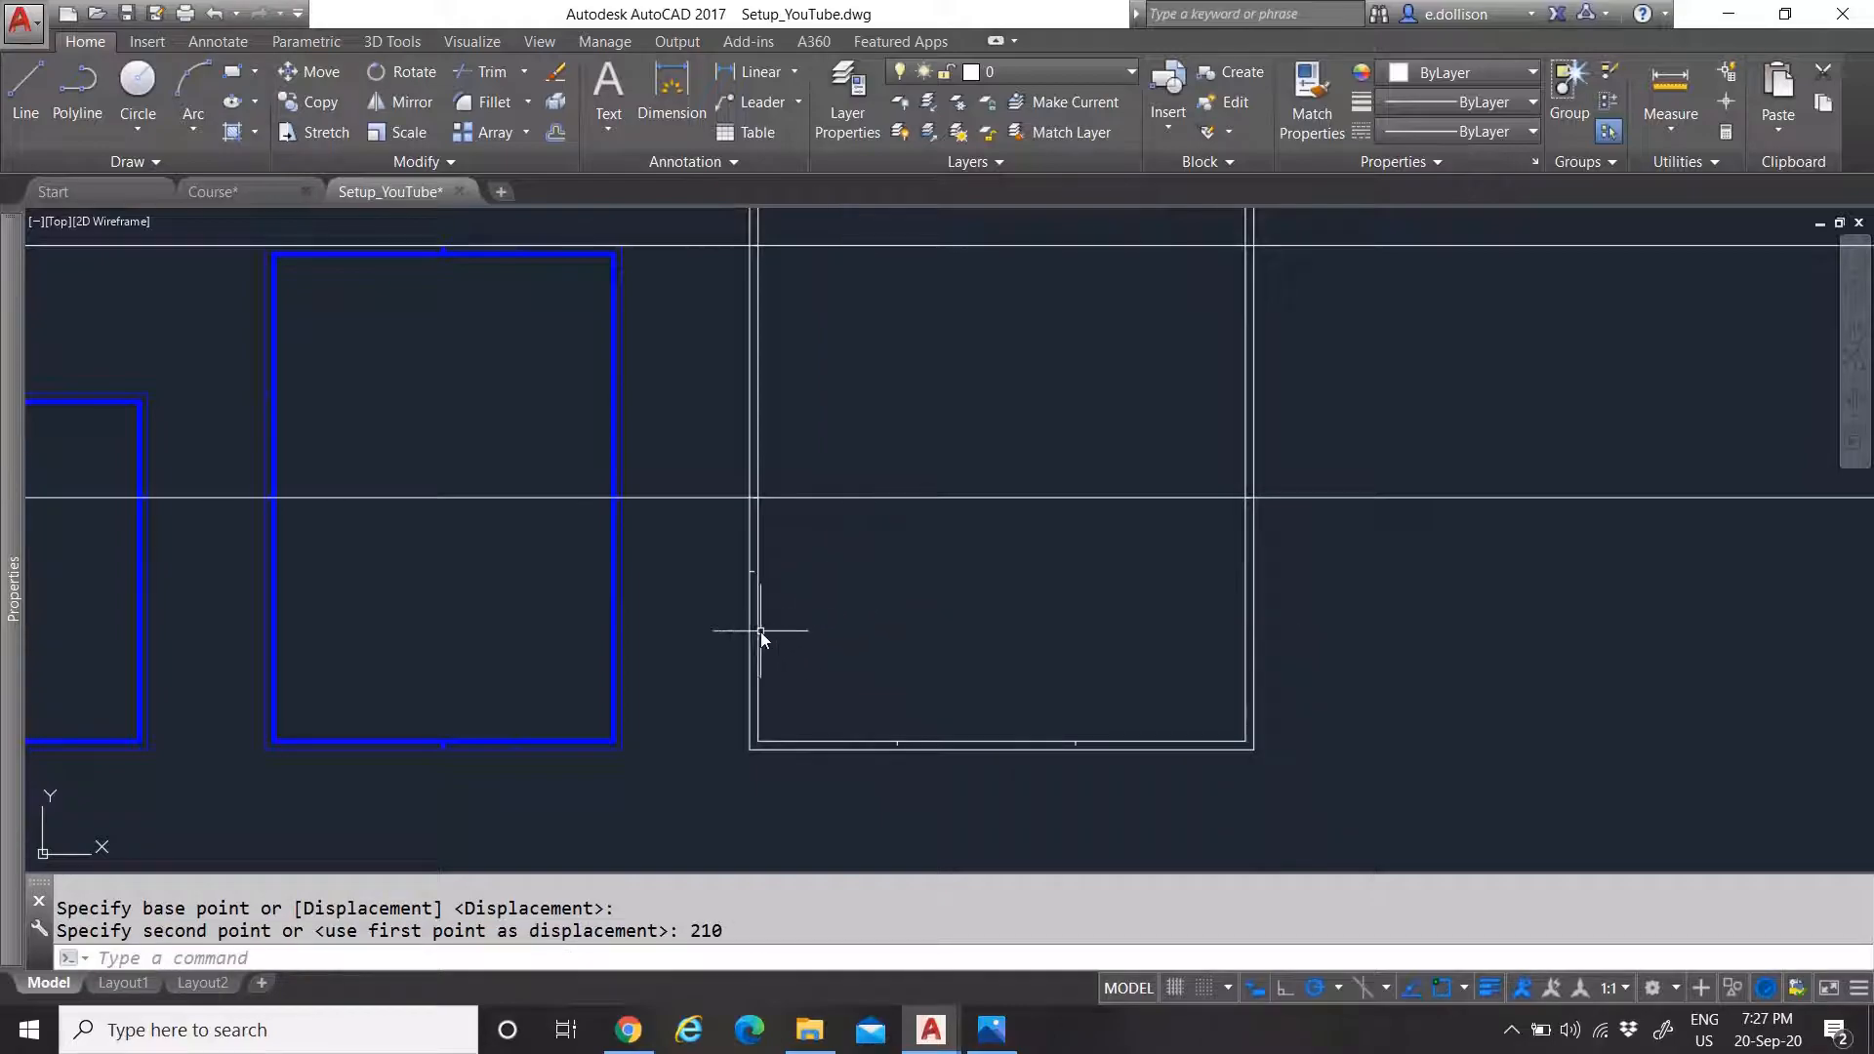
# Mirror the left tick to the A1 border's right edge about a vertical line through the outer bottom edge's midpoint, keeping the original
pyautogui.click(723, 553)
pyautogui.click(852, 613)
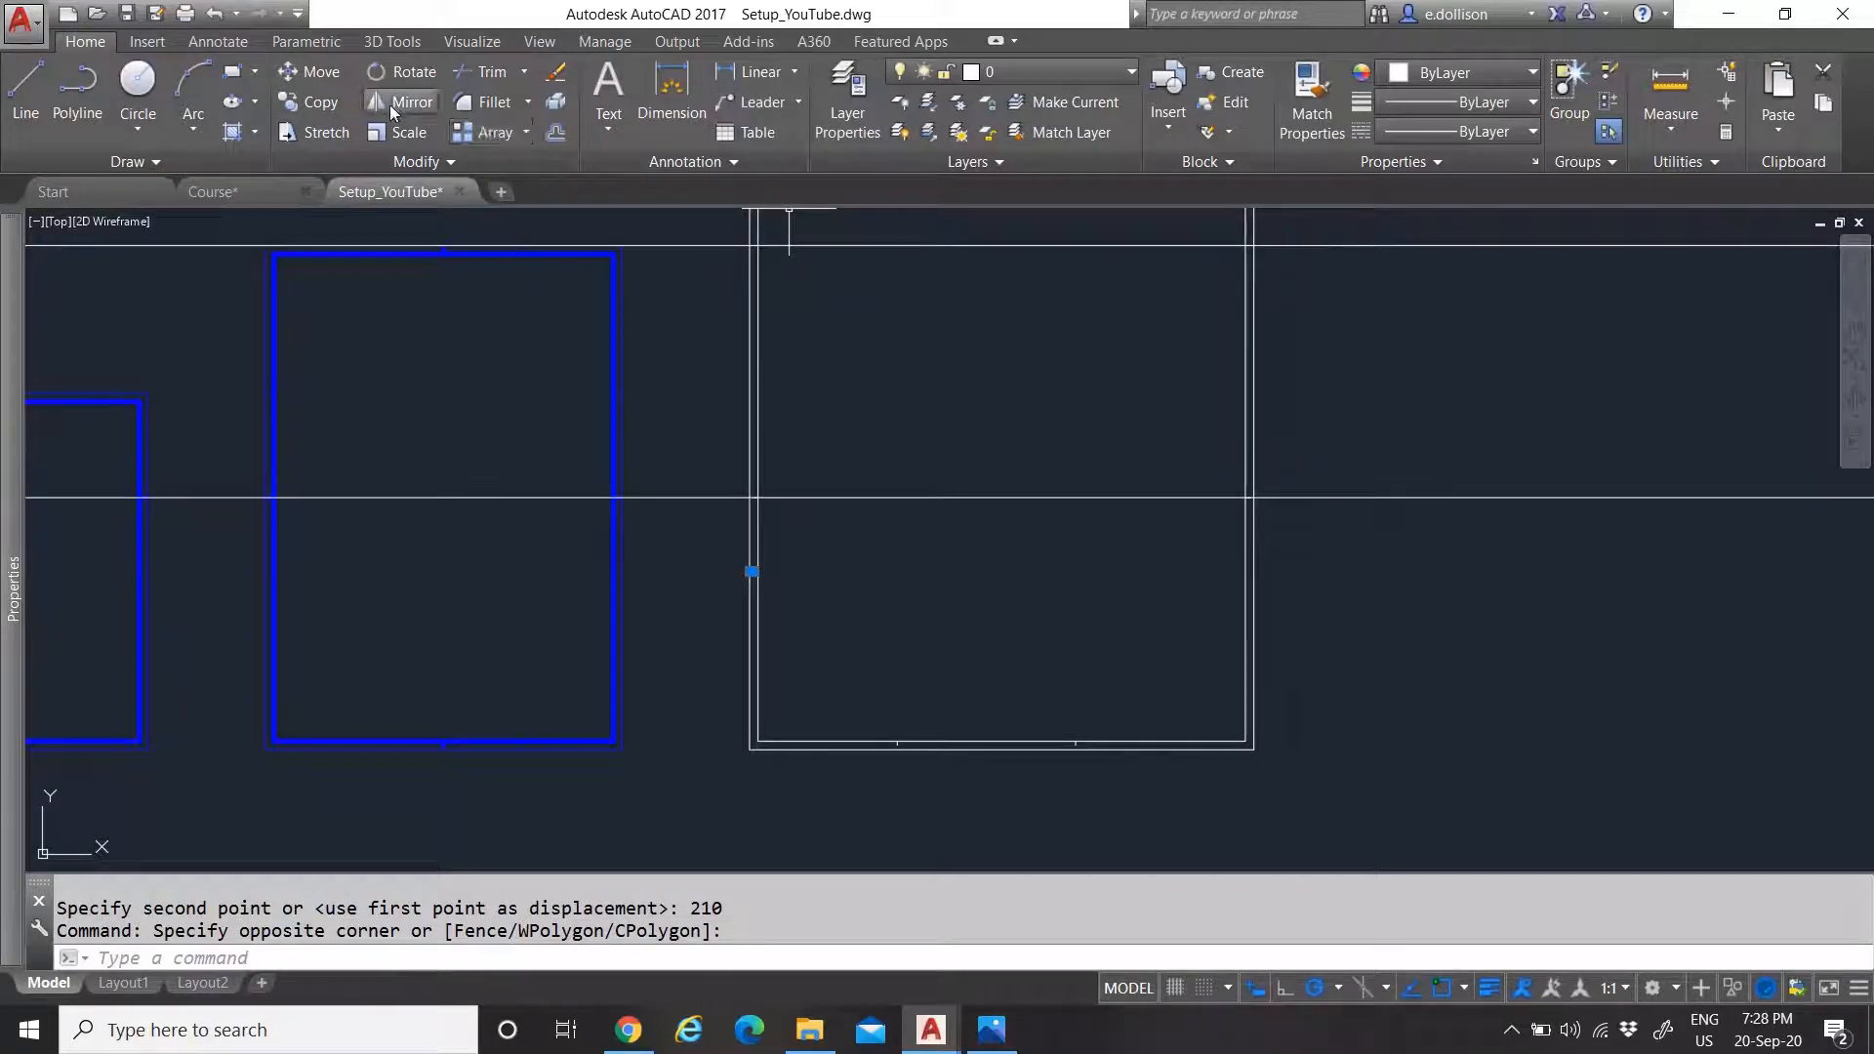
pyautogui.click(1002, 751)
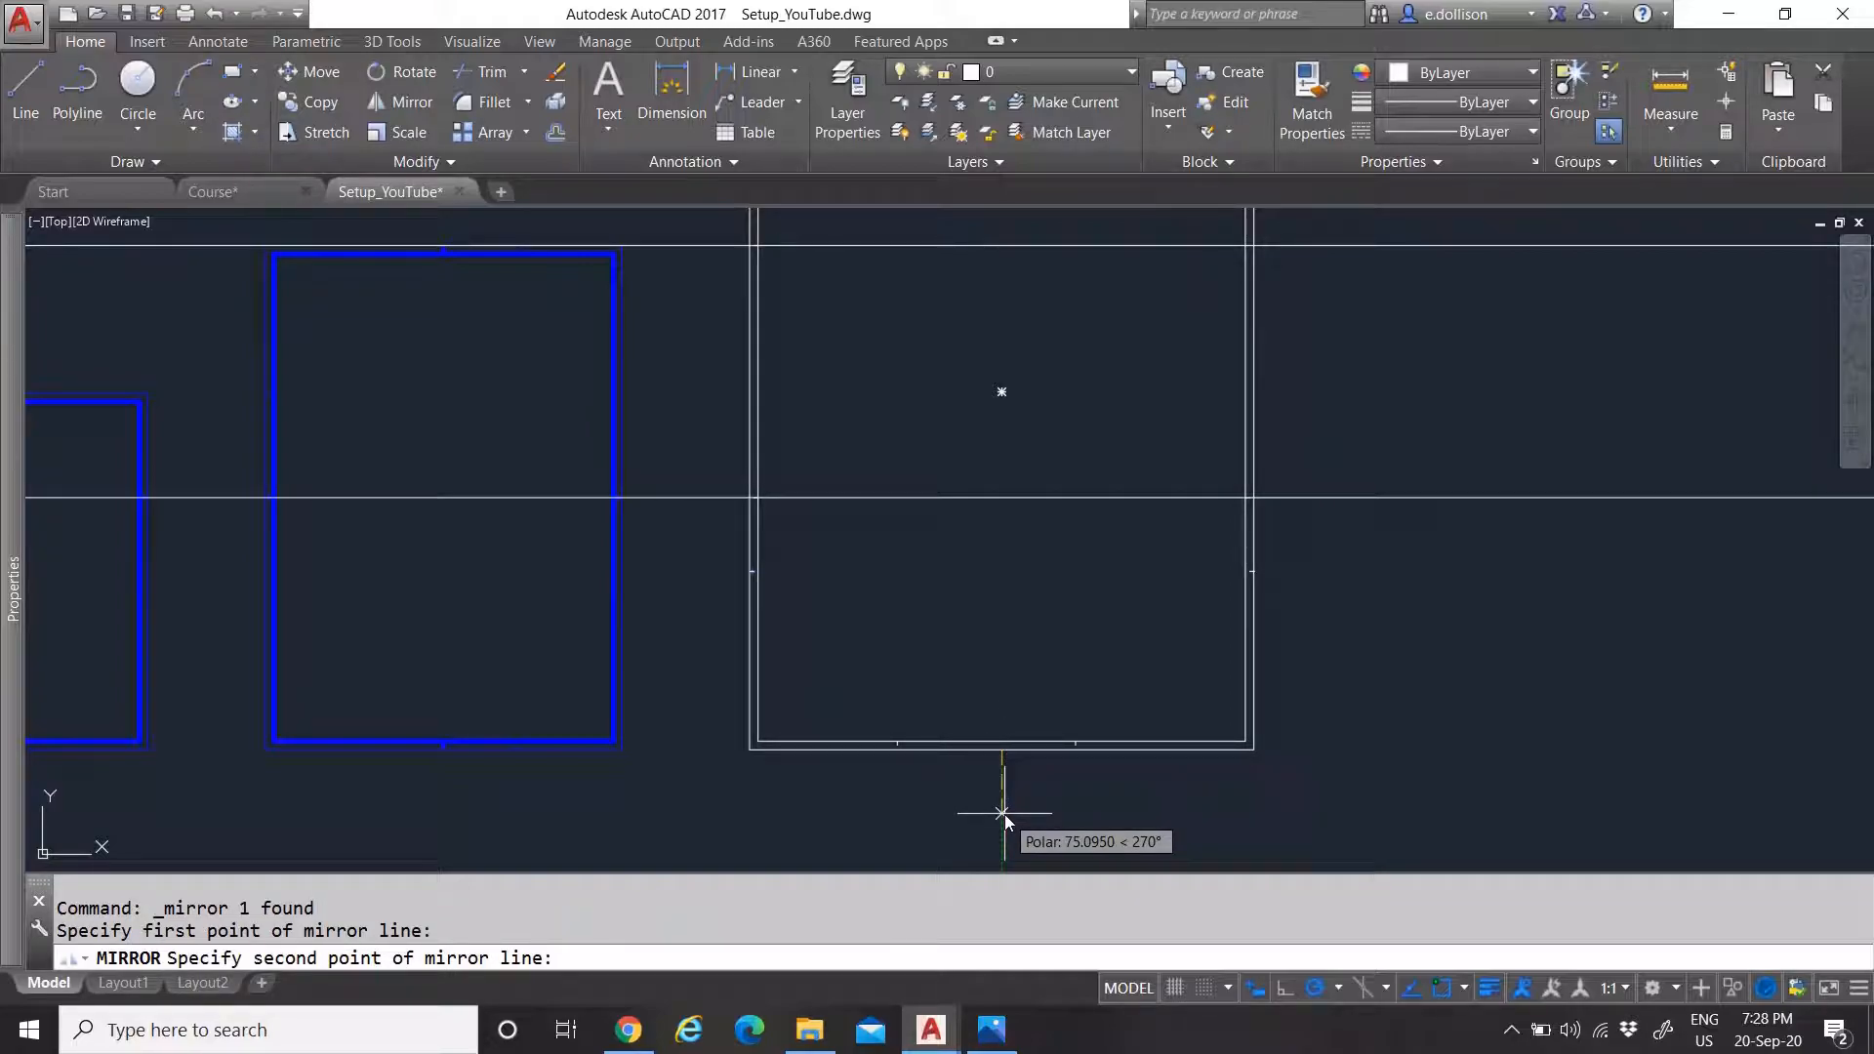
pyautogui.click(1004, 813)
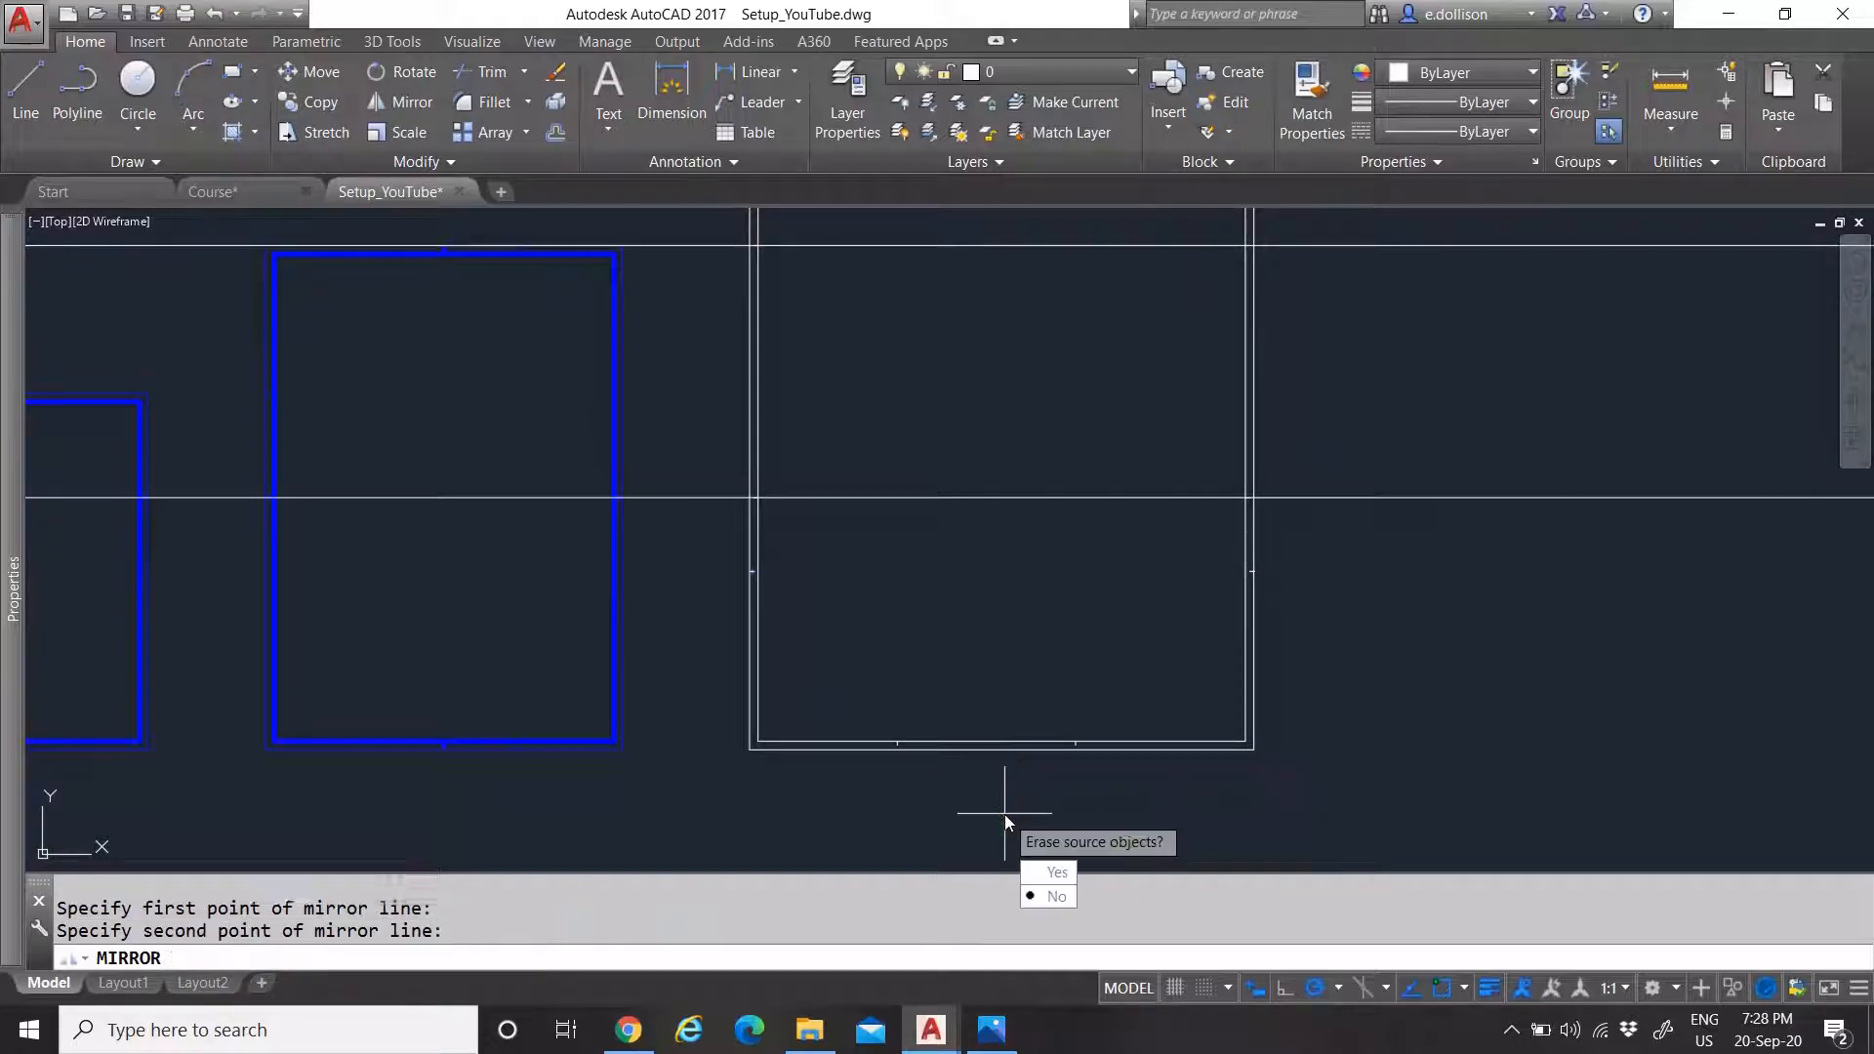
pyautogui.click(1054, 897)
pyautogui.press('Escape')
pyautogui.scroll(-6, 966, 581)
pyautogui.scroll(6, 859, 585)
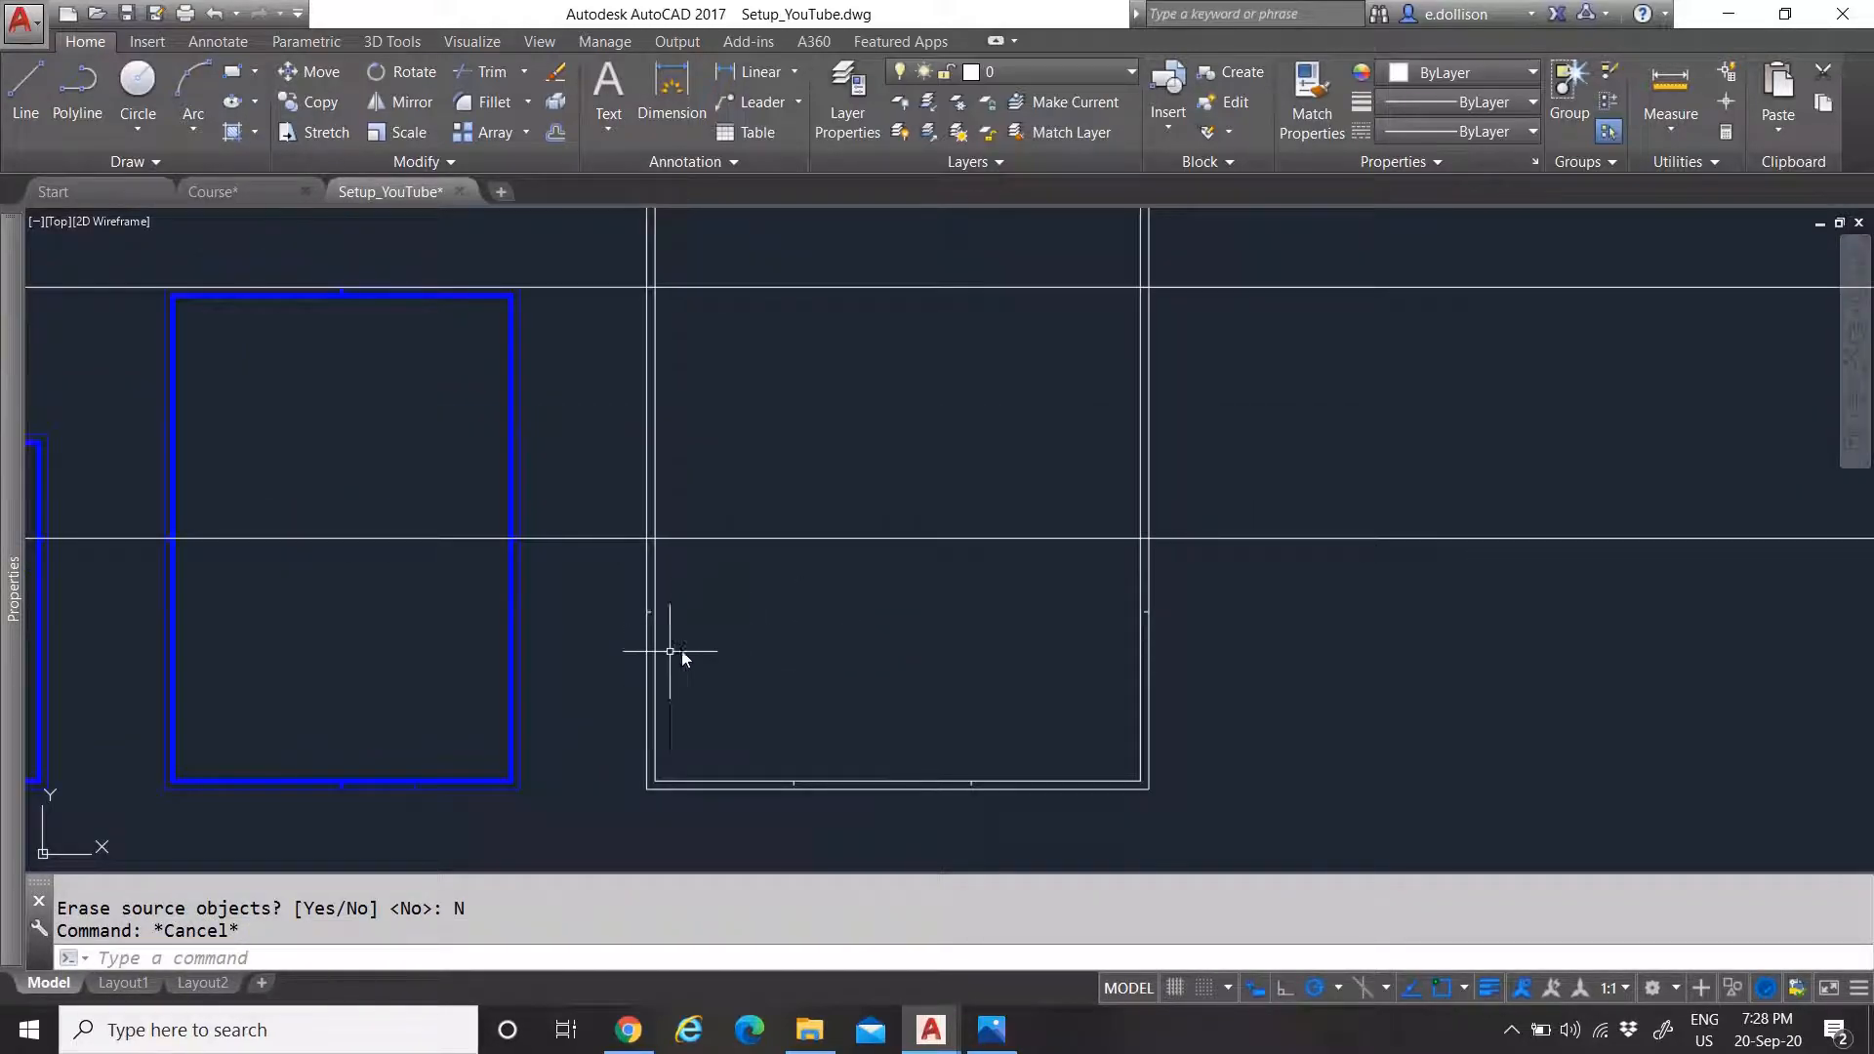
pyautogui.scroll(-3, 783, 650)
pyautogui.scroll(3, 822, 660)
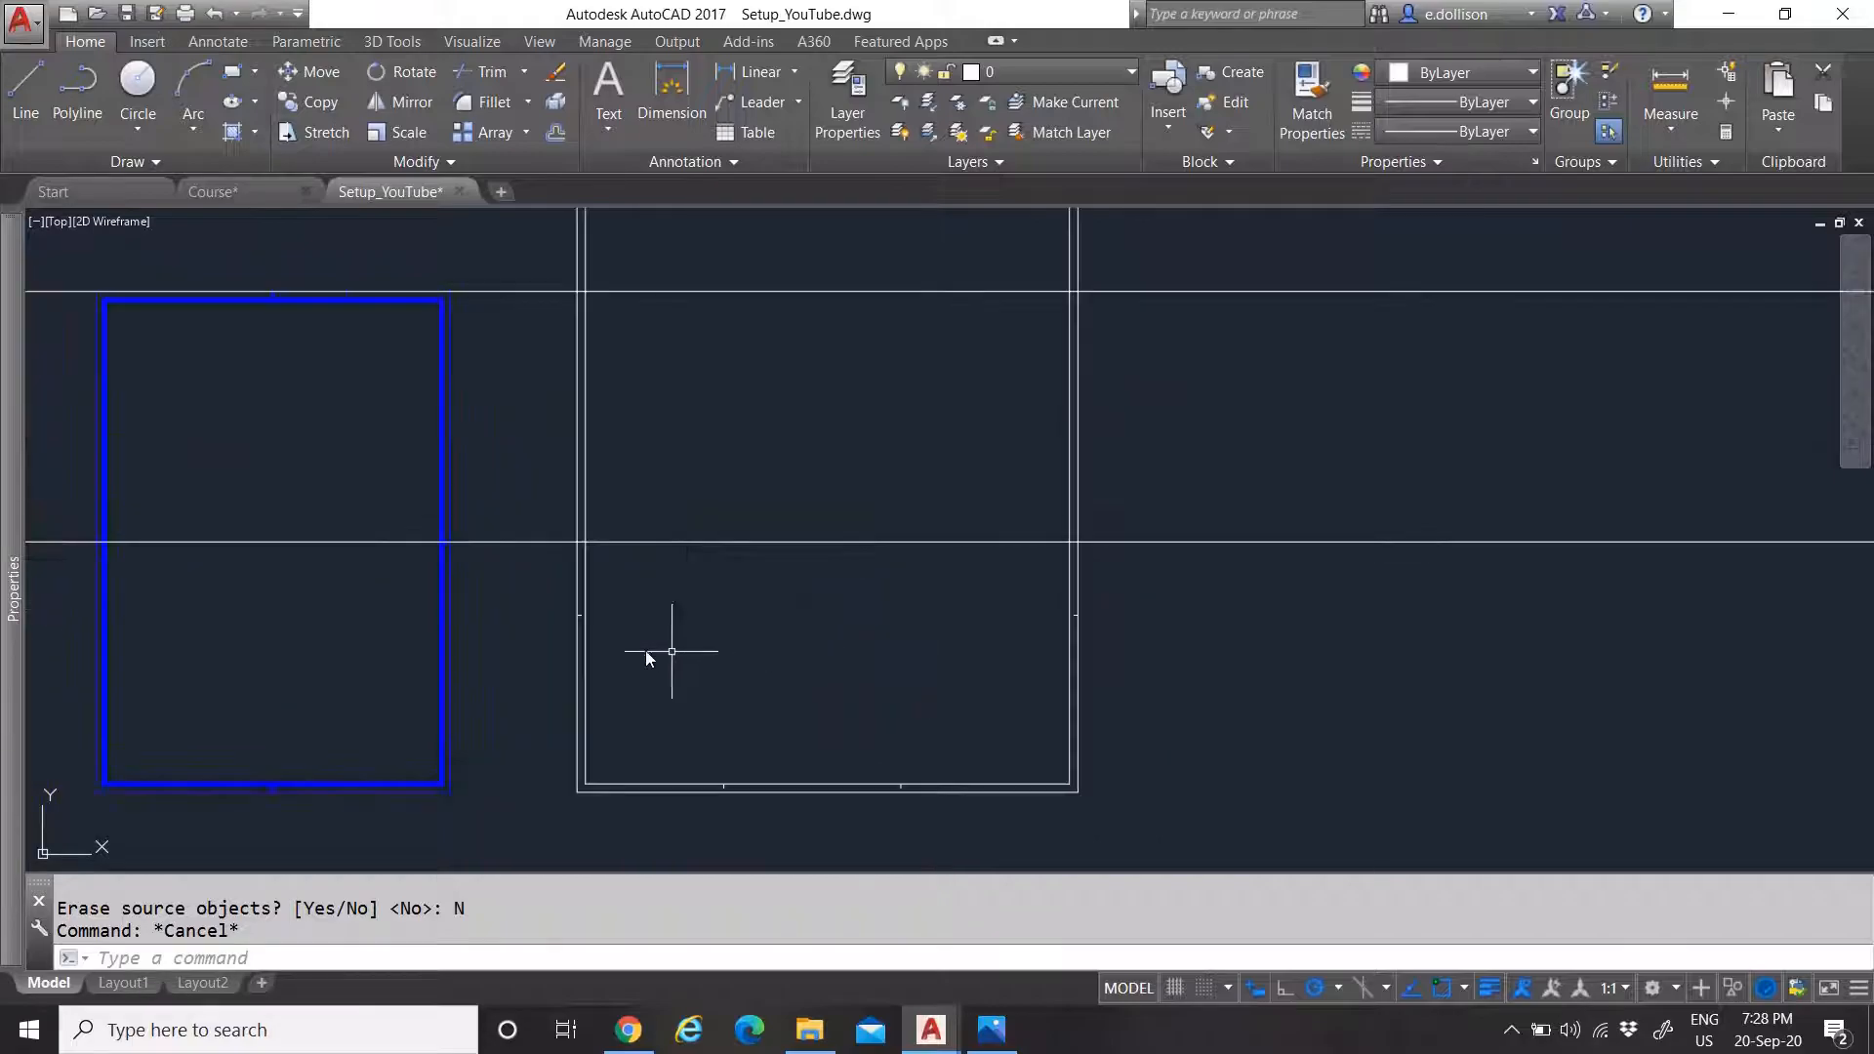
pyautogui.click(552, 597)
pyautogui.click(1150, 663)
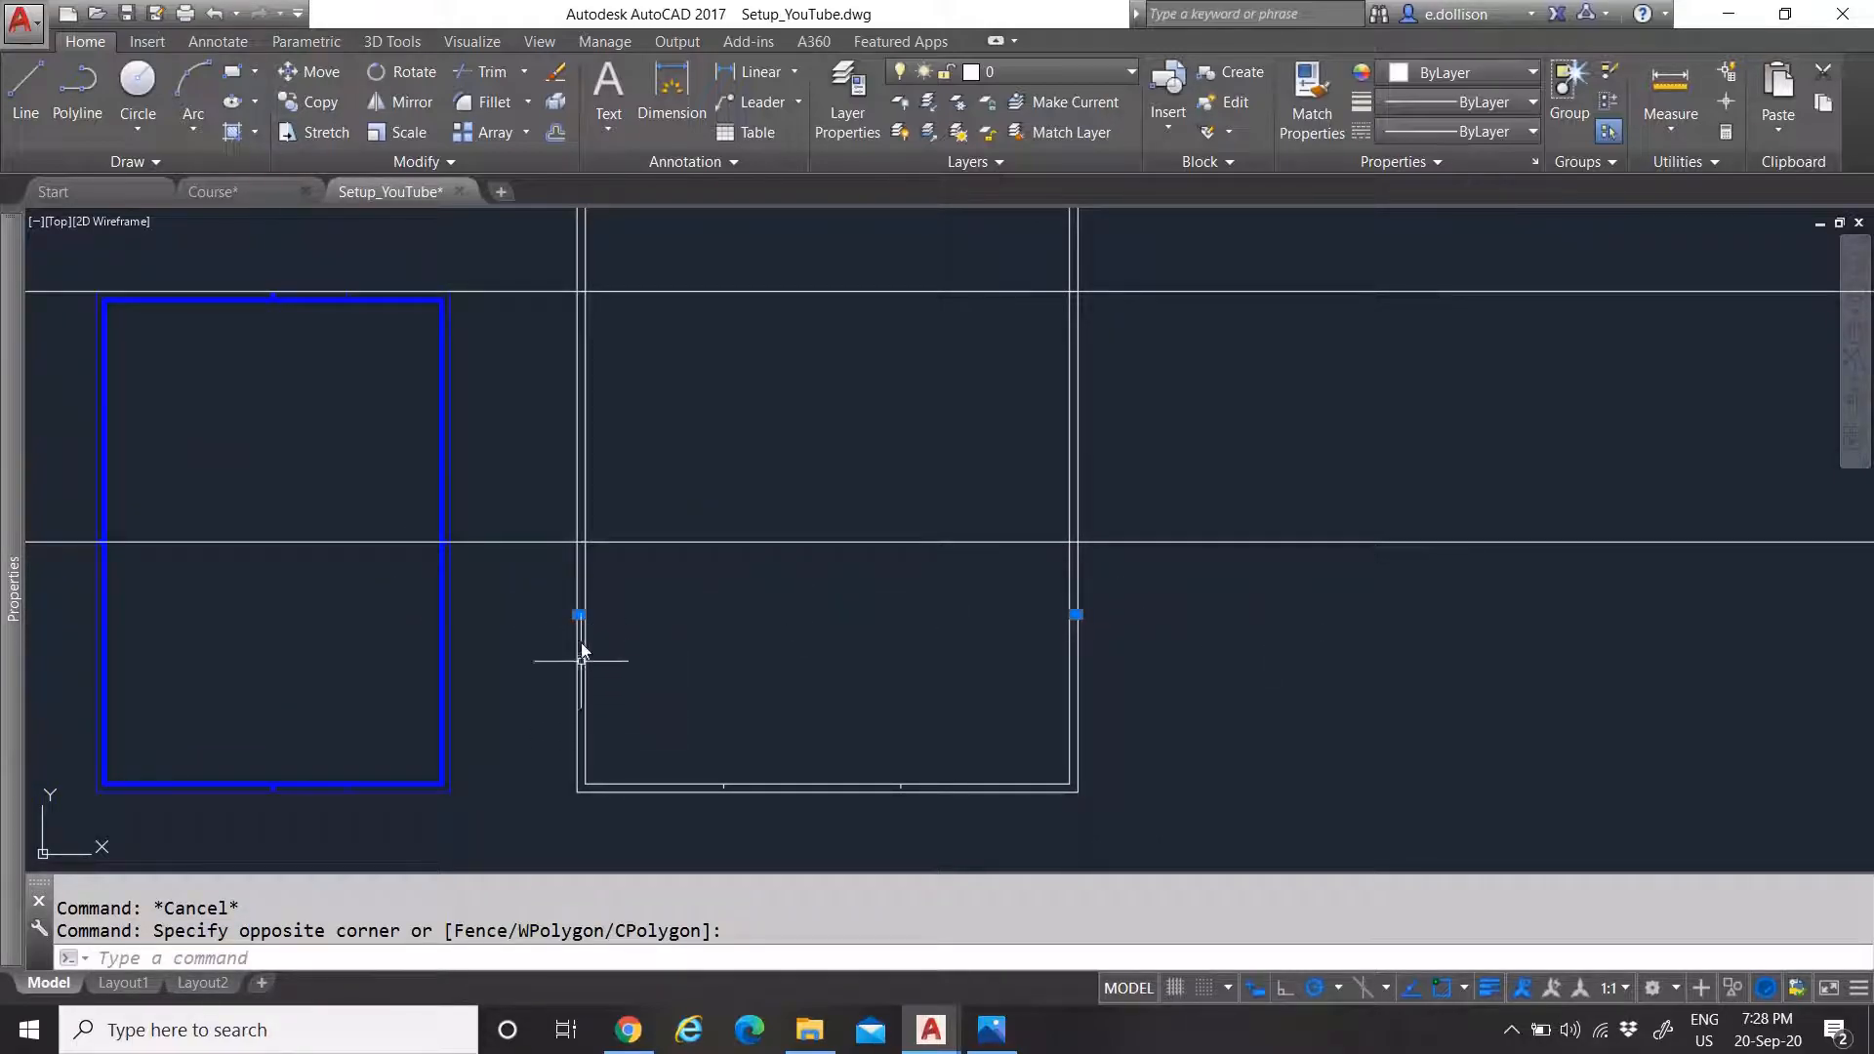
pyautogui.scroll(-4, 698, 673)
pyautogui.scroll(2, 722, 554)
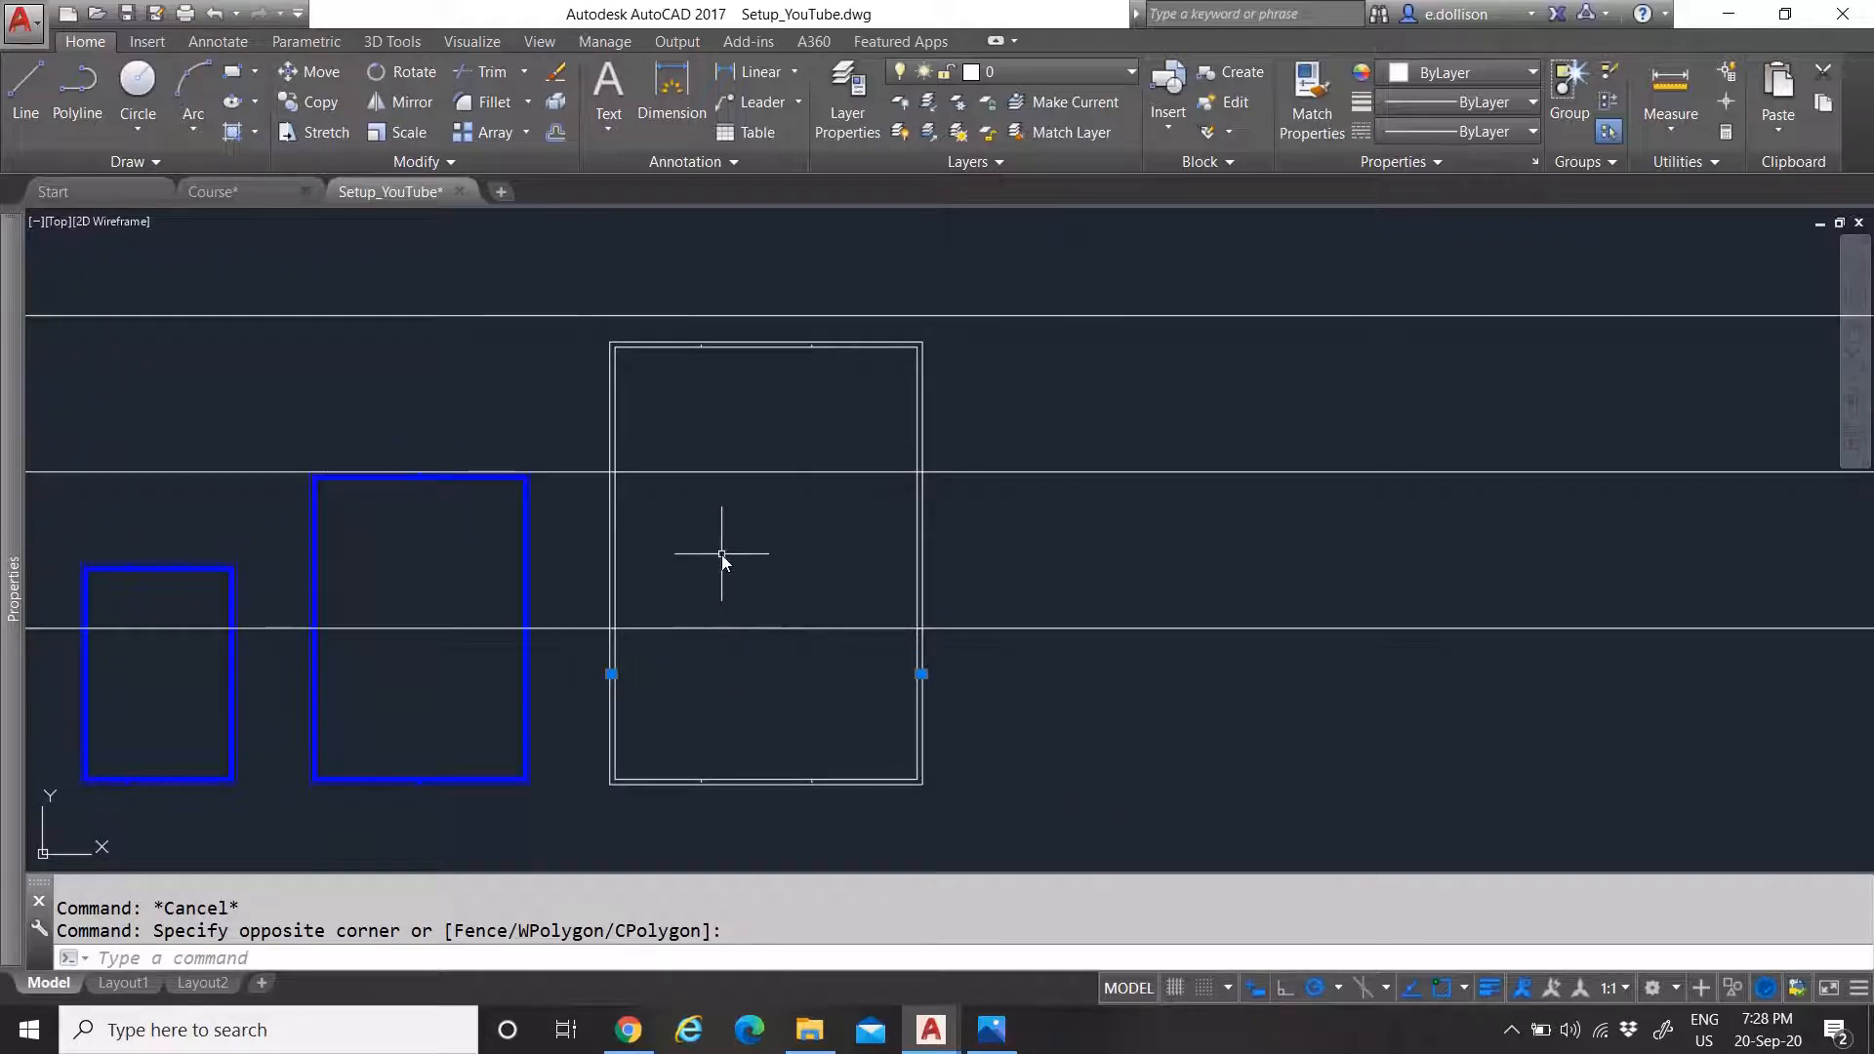
pyautogui.write('c')
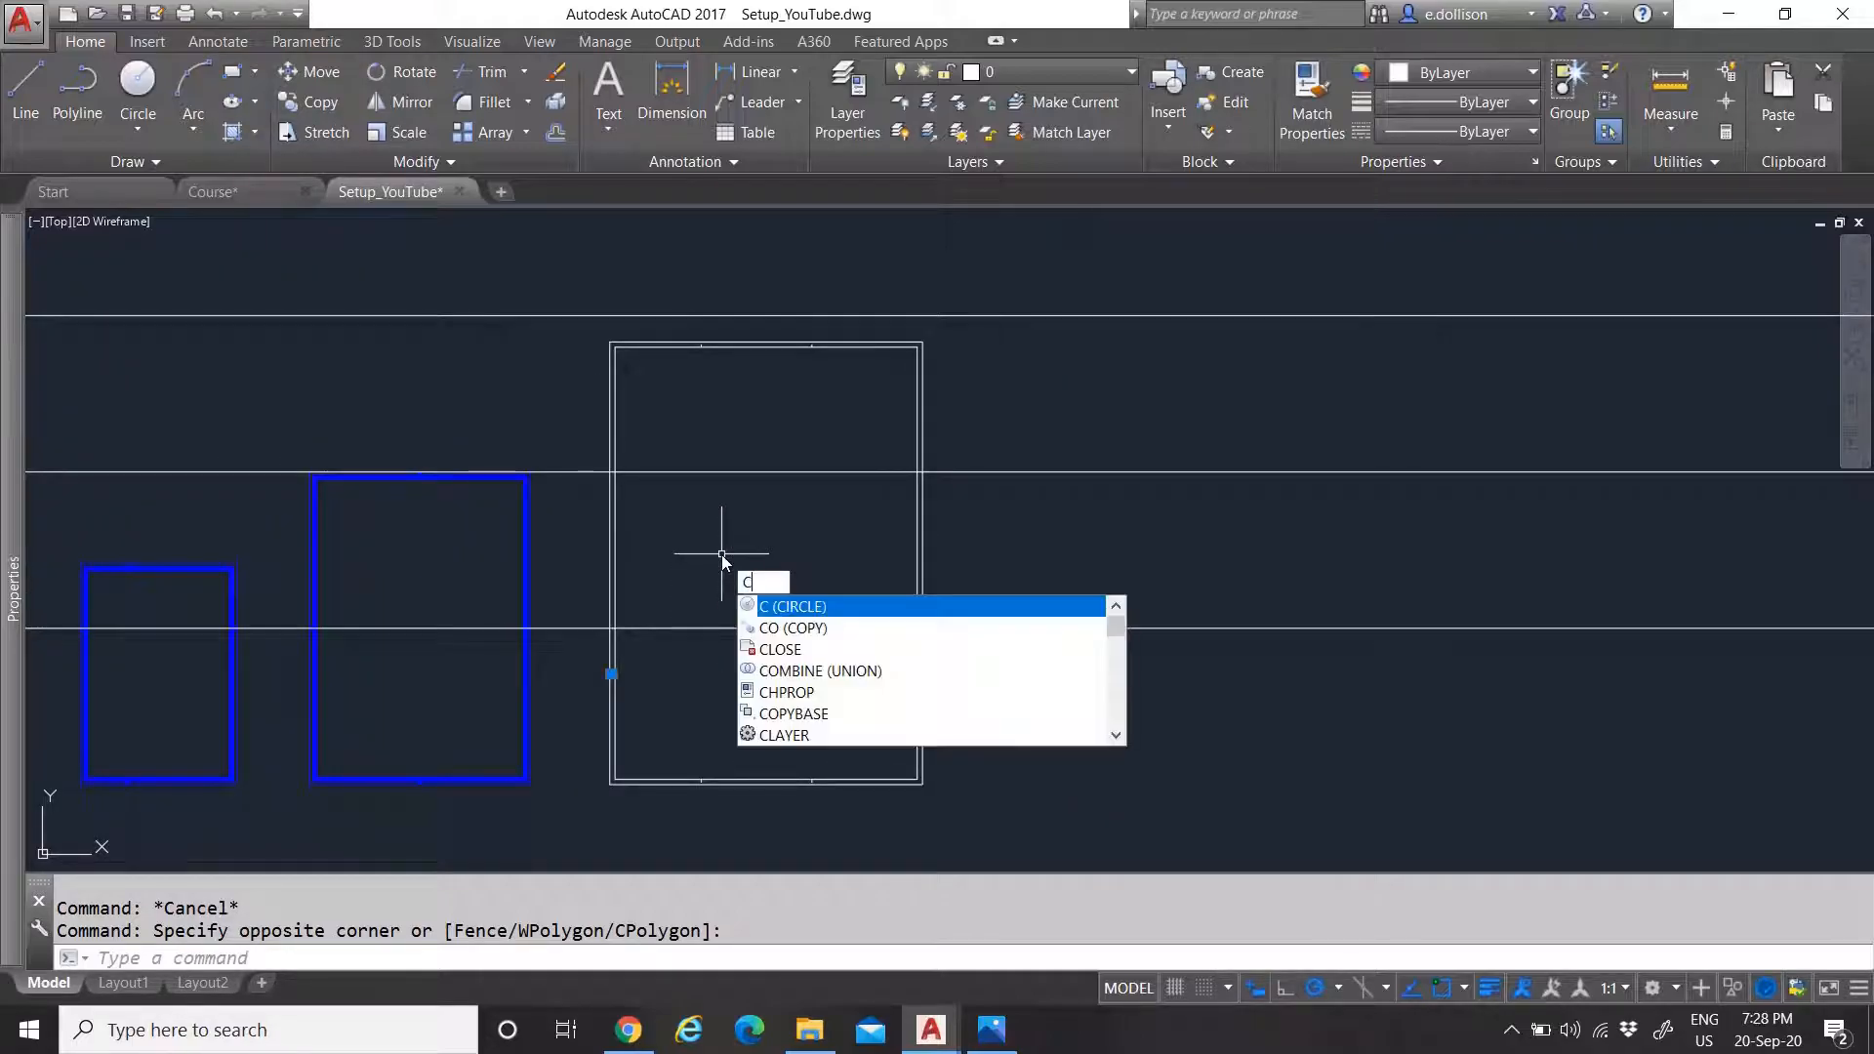
pyautogui.press('Escape')
pyautogui.press('Escape')
# Set the lineweight of the A1 border's left and right ticks to 0.00 mm
pyautogui.click(580, 661)
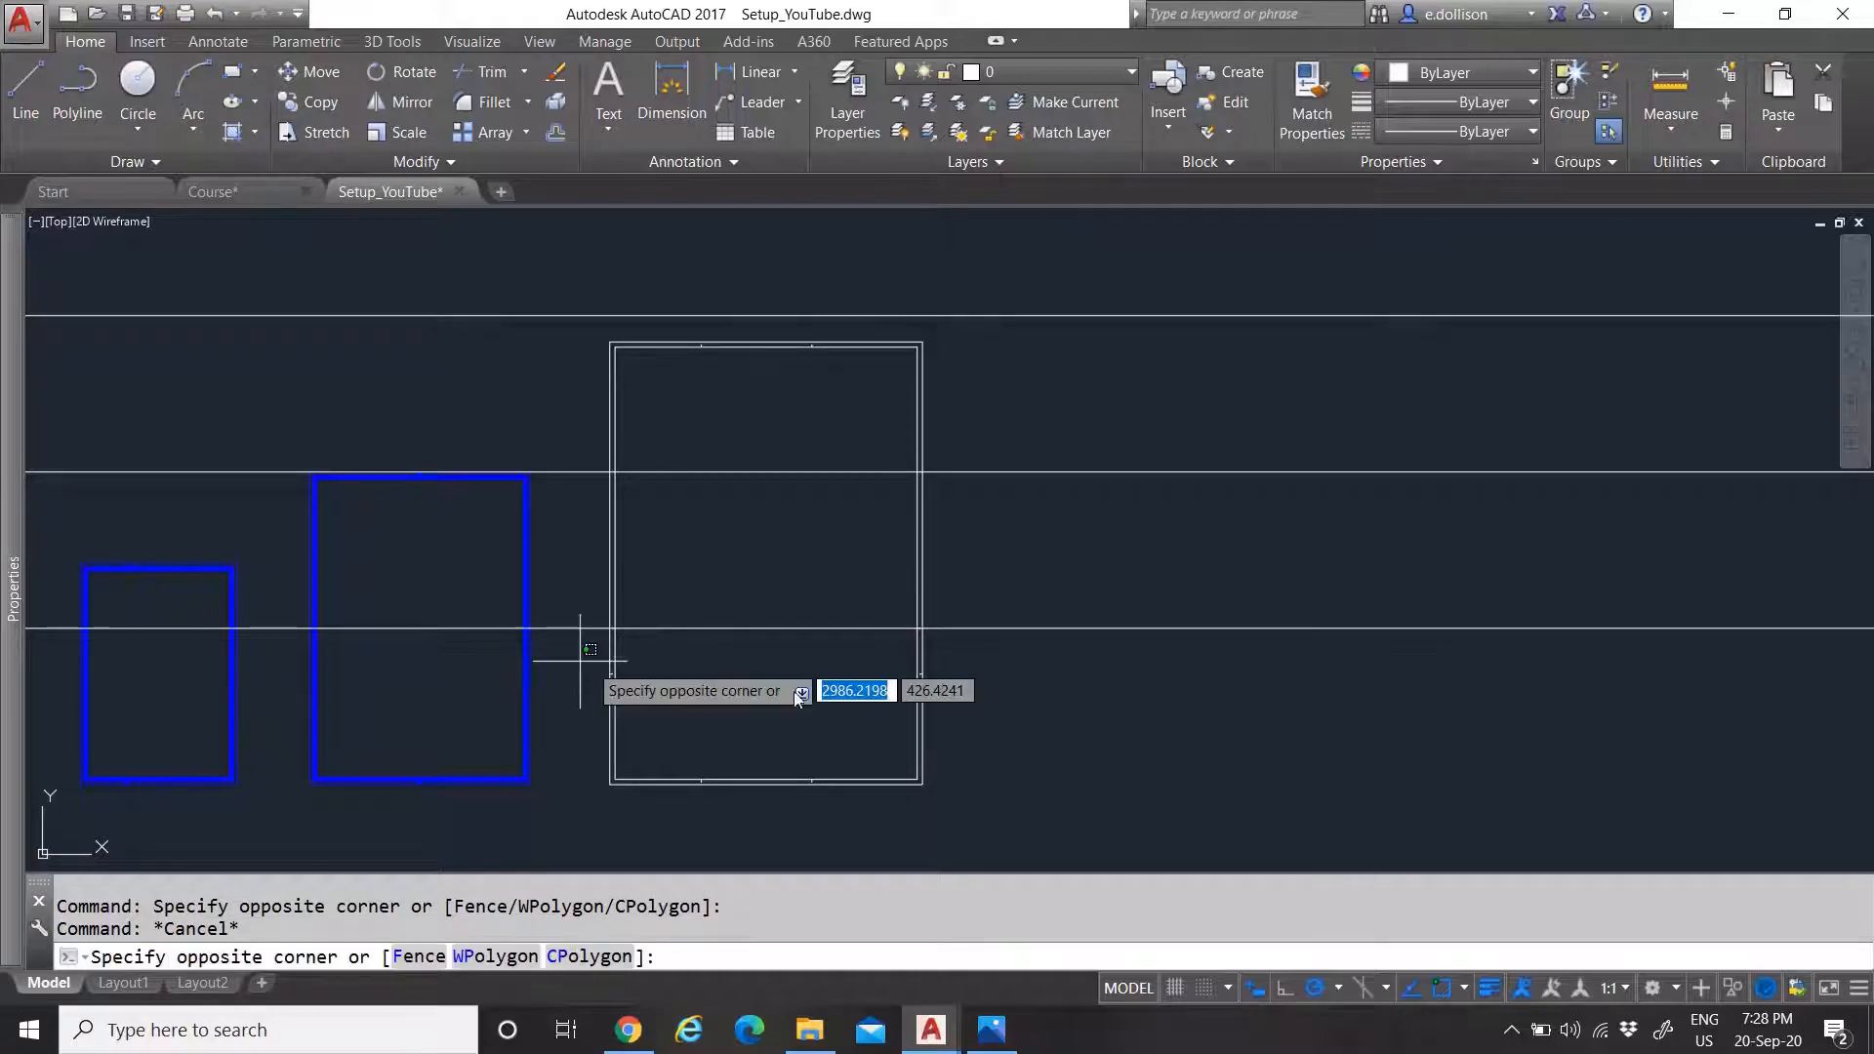
pyautogui.click(990, 696)
pyautogui.moveTo(14, 431)
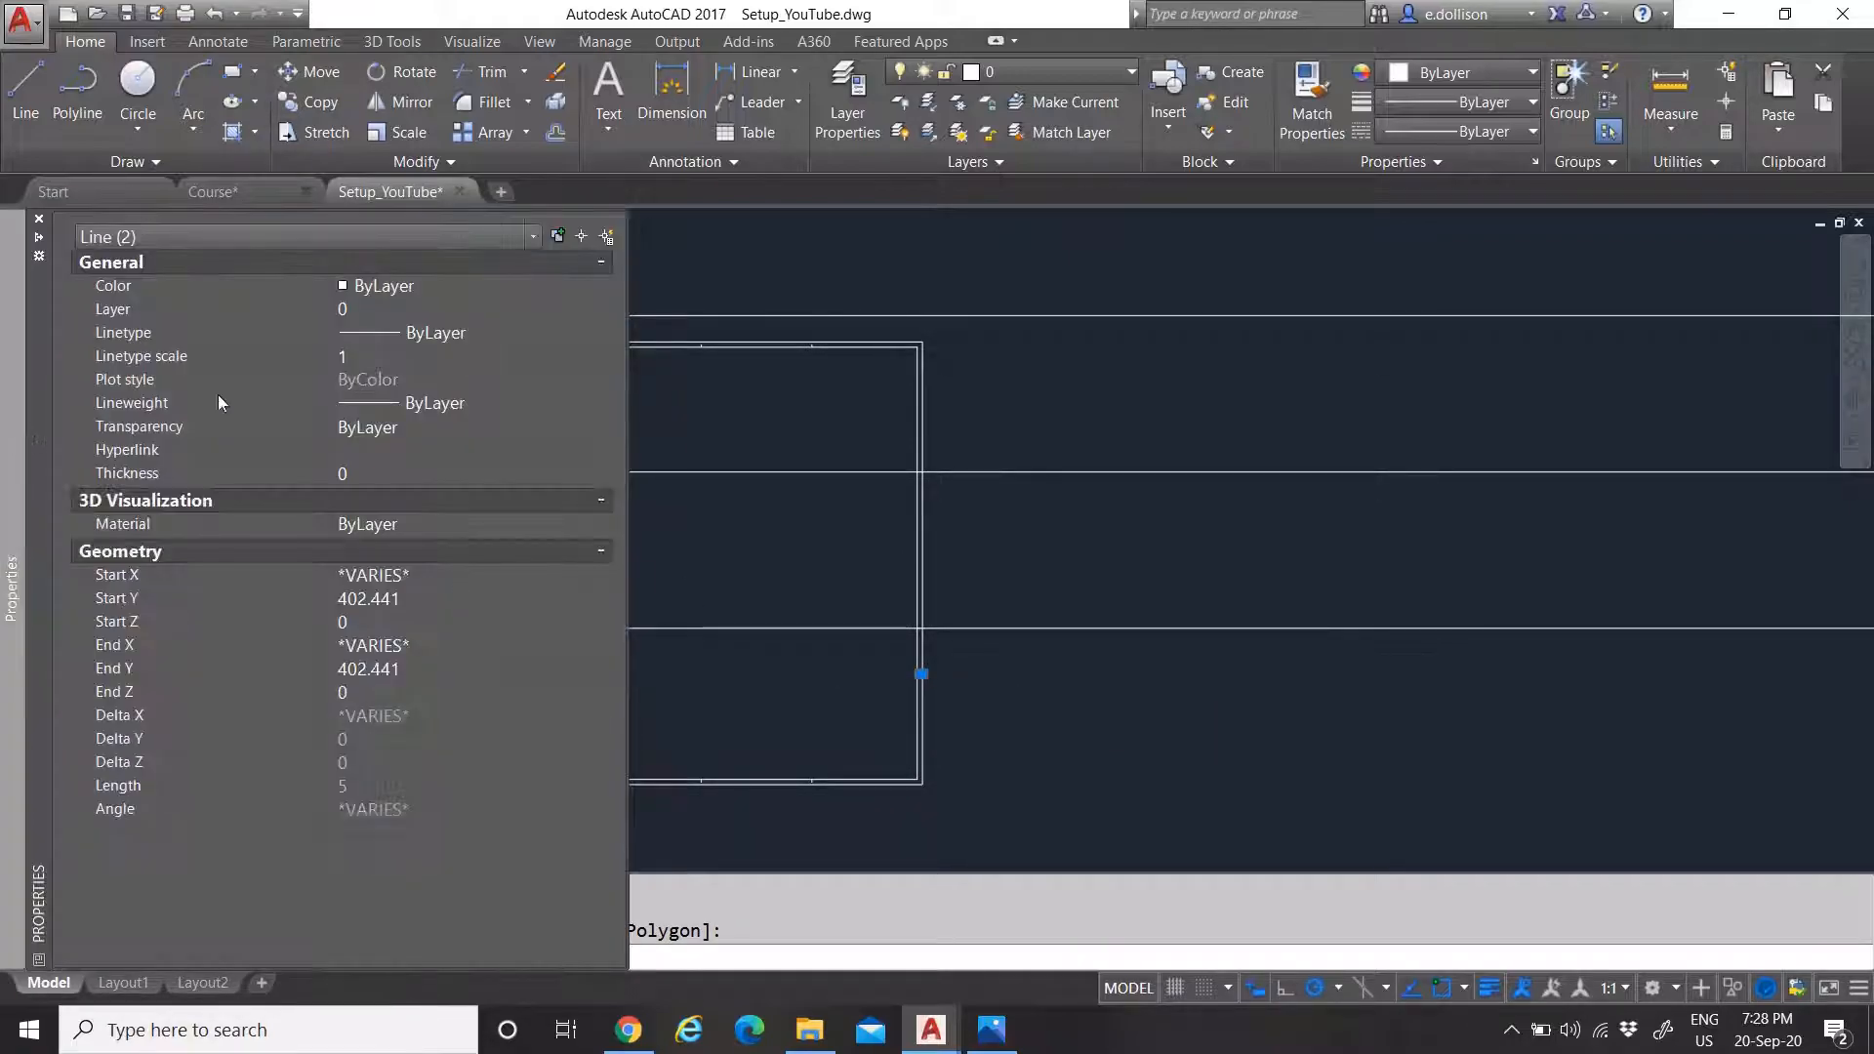
pyautogui.click(428, 403)
pyautogui.click(430, 406)
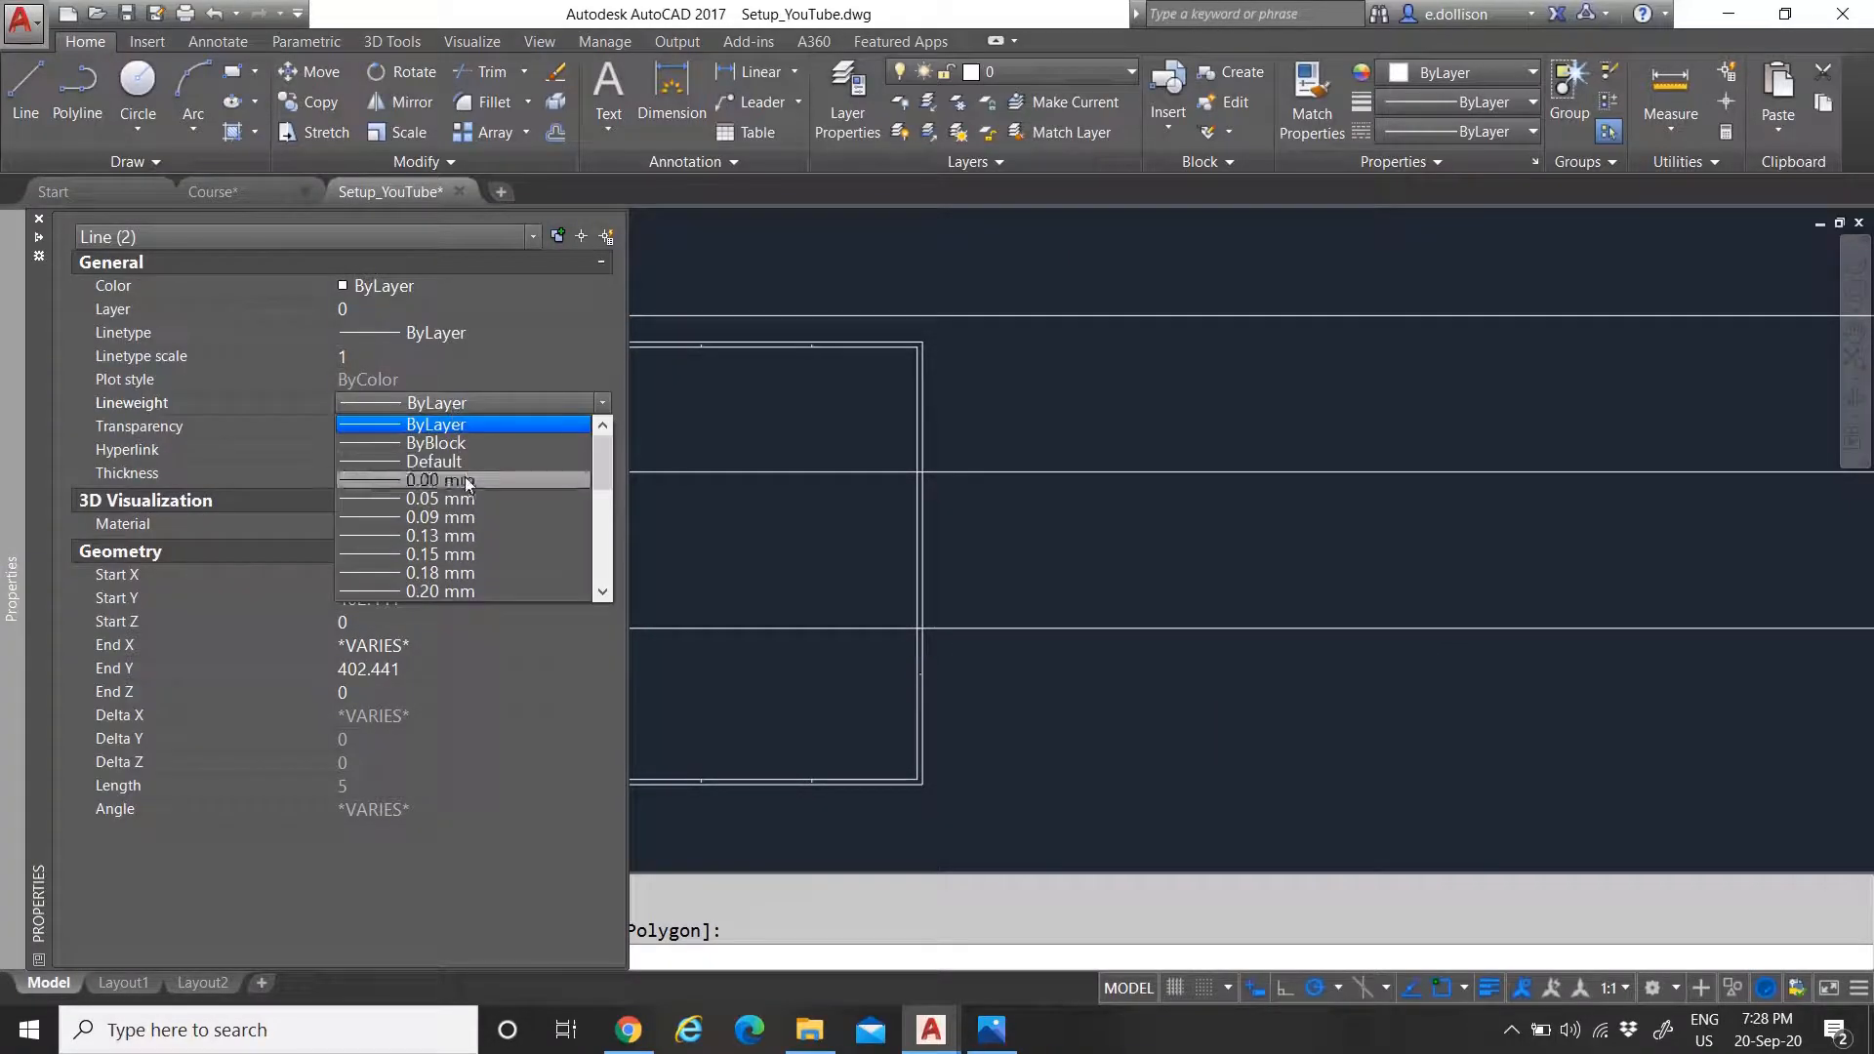
pyautogui.click(390, 481)
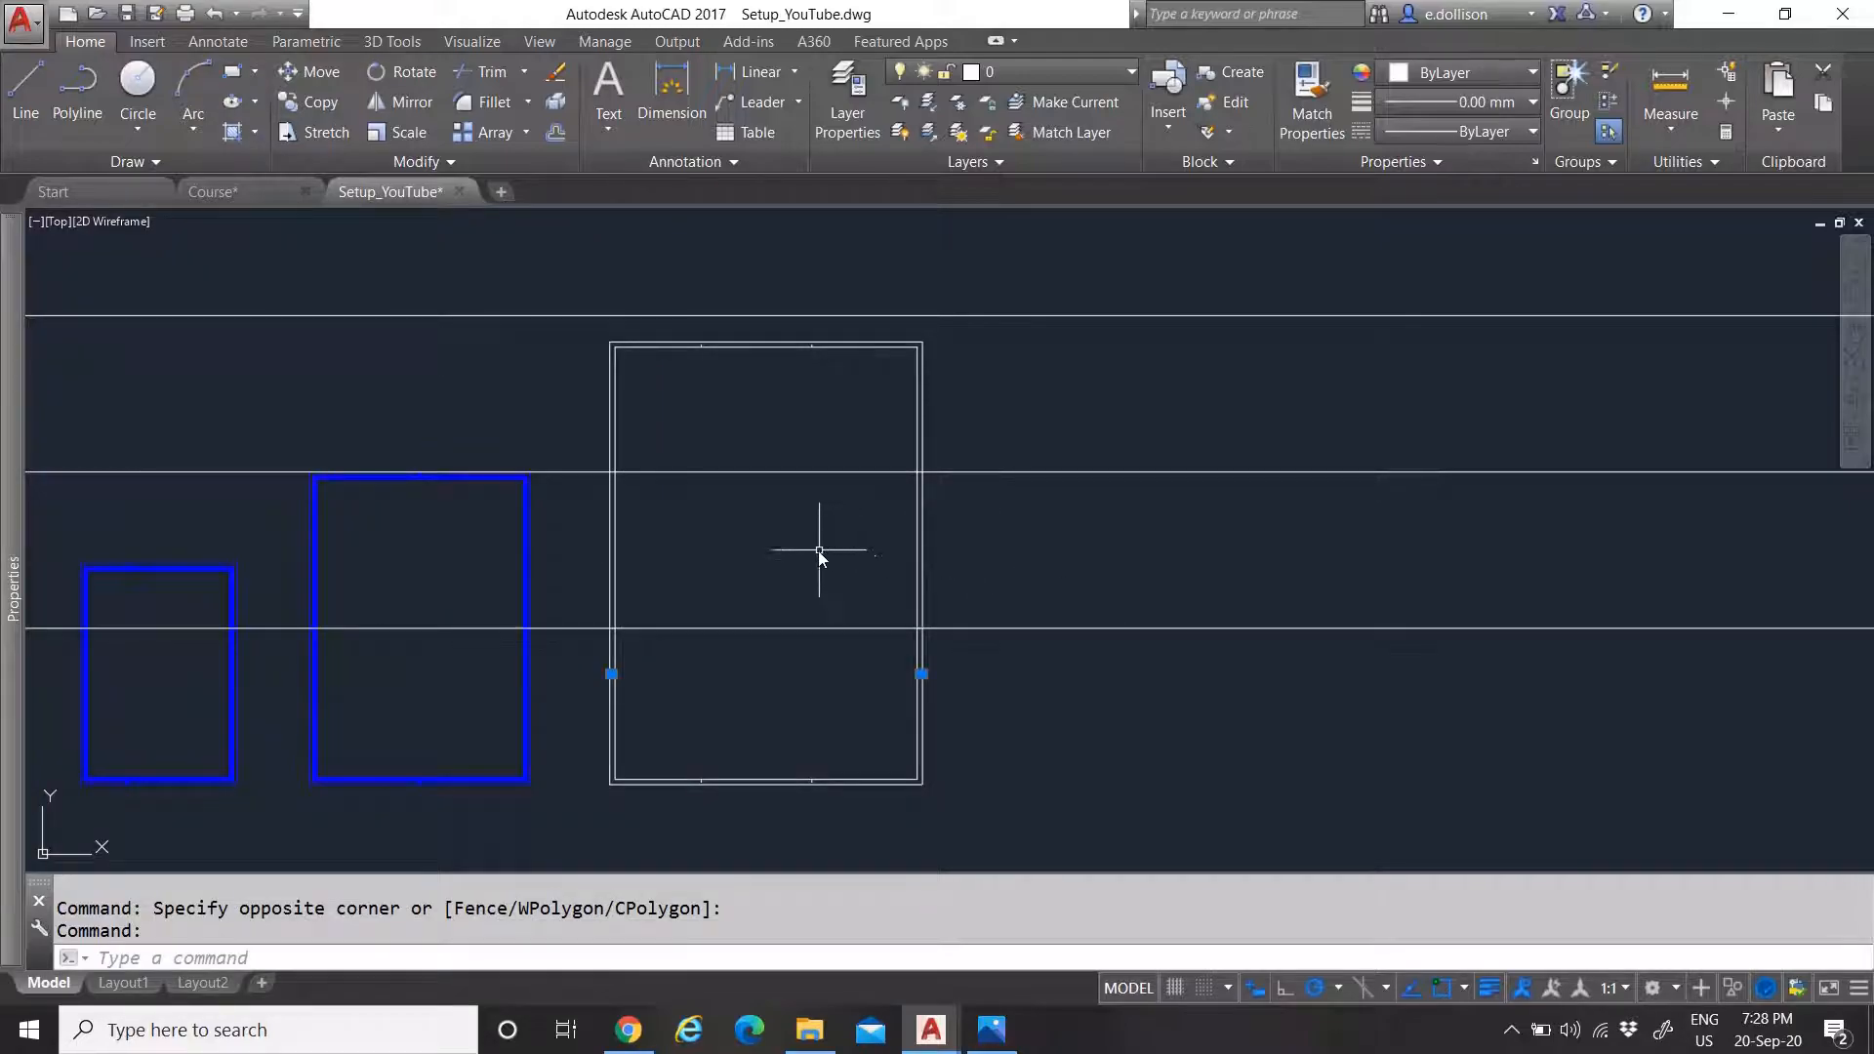
# Copy the A1 border's left and right ticks straight up by 210 and 420 units
pyautogui.write('co')
pyautogui.press('Return')
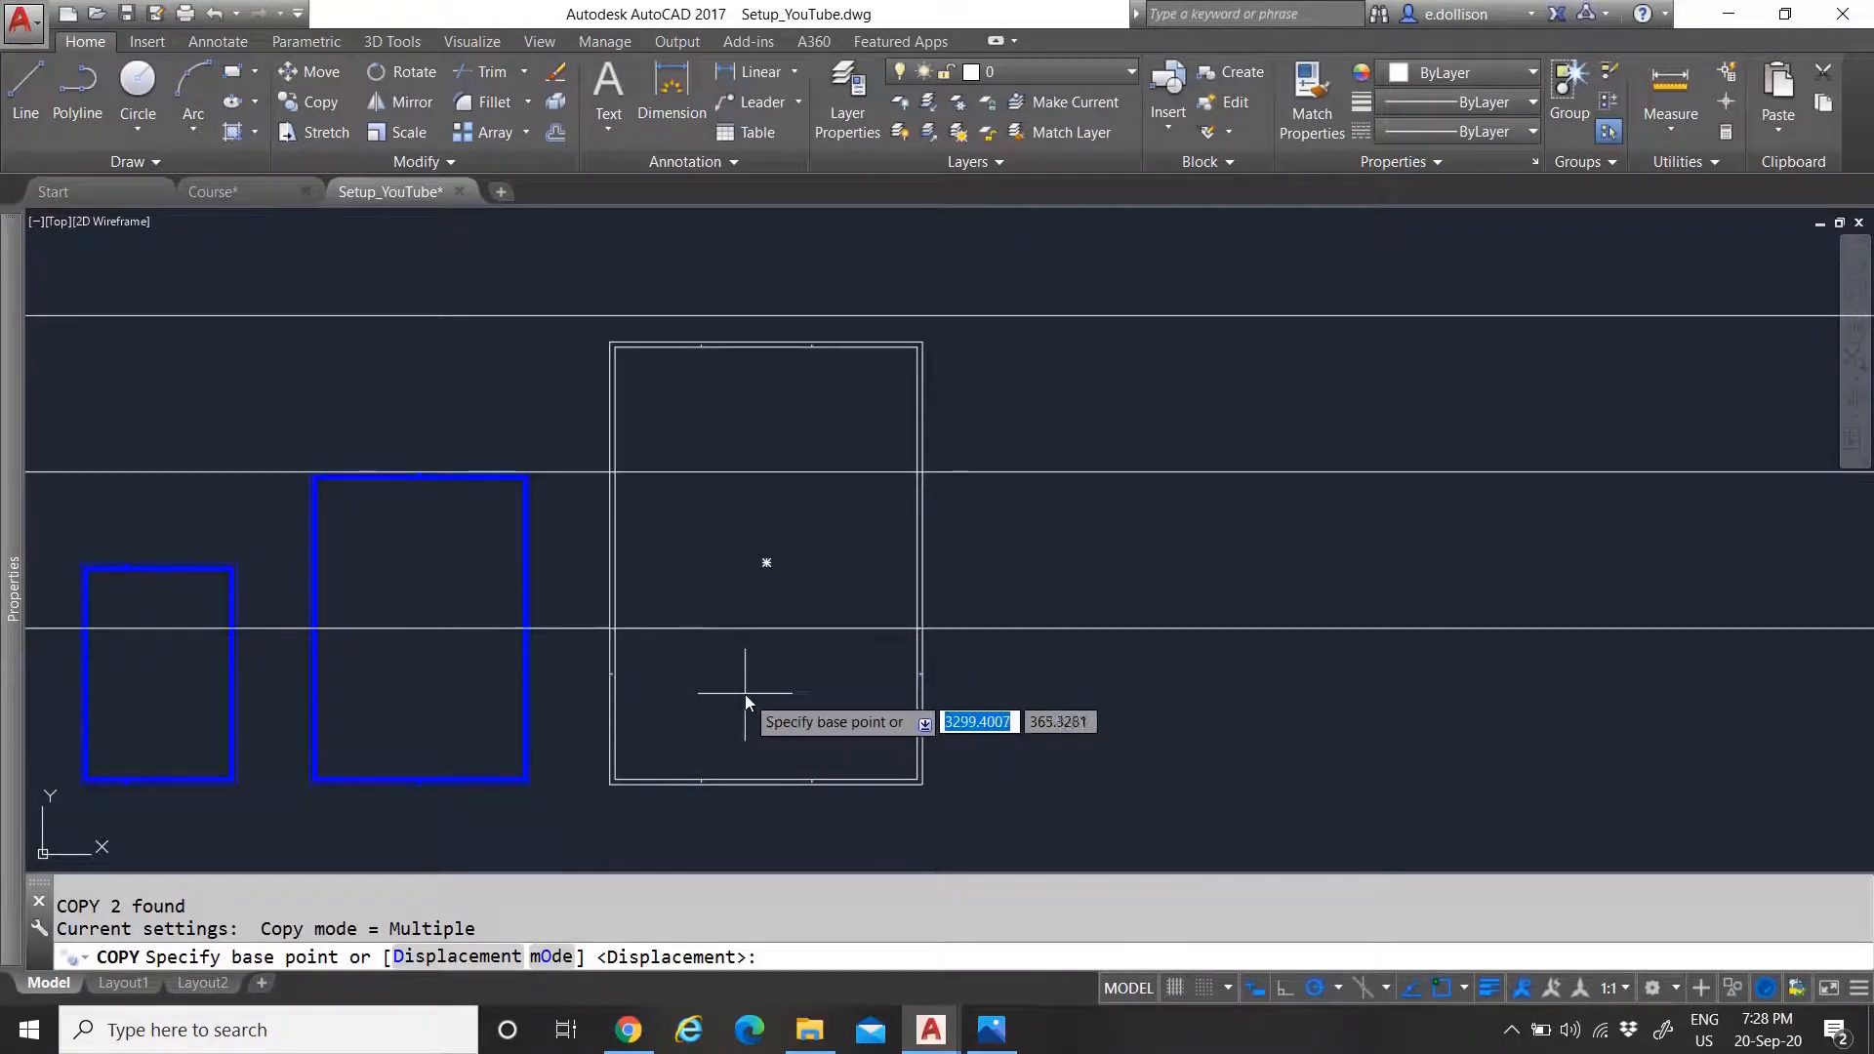
pyautogui.scroll(4, 648, 701)
pyautogui.scroll(-6, 635, 694)
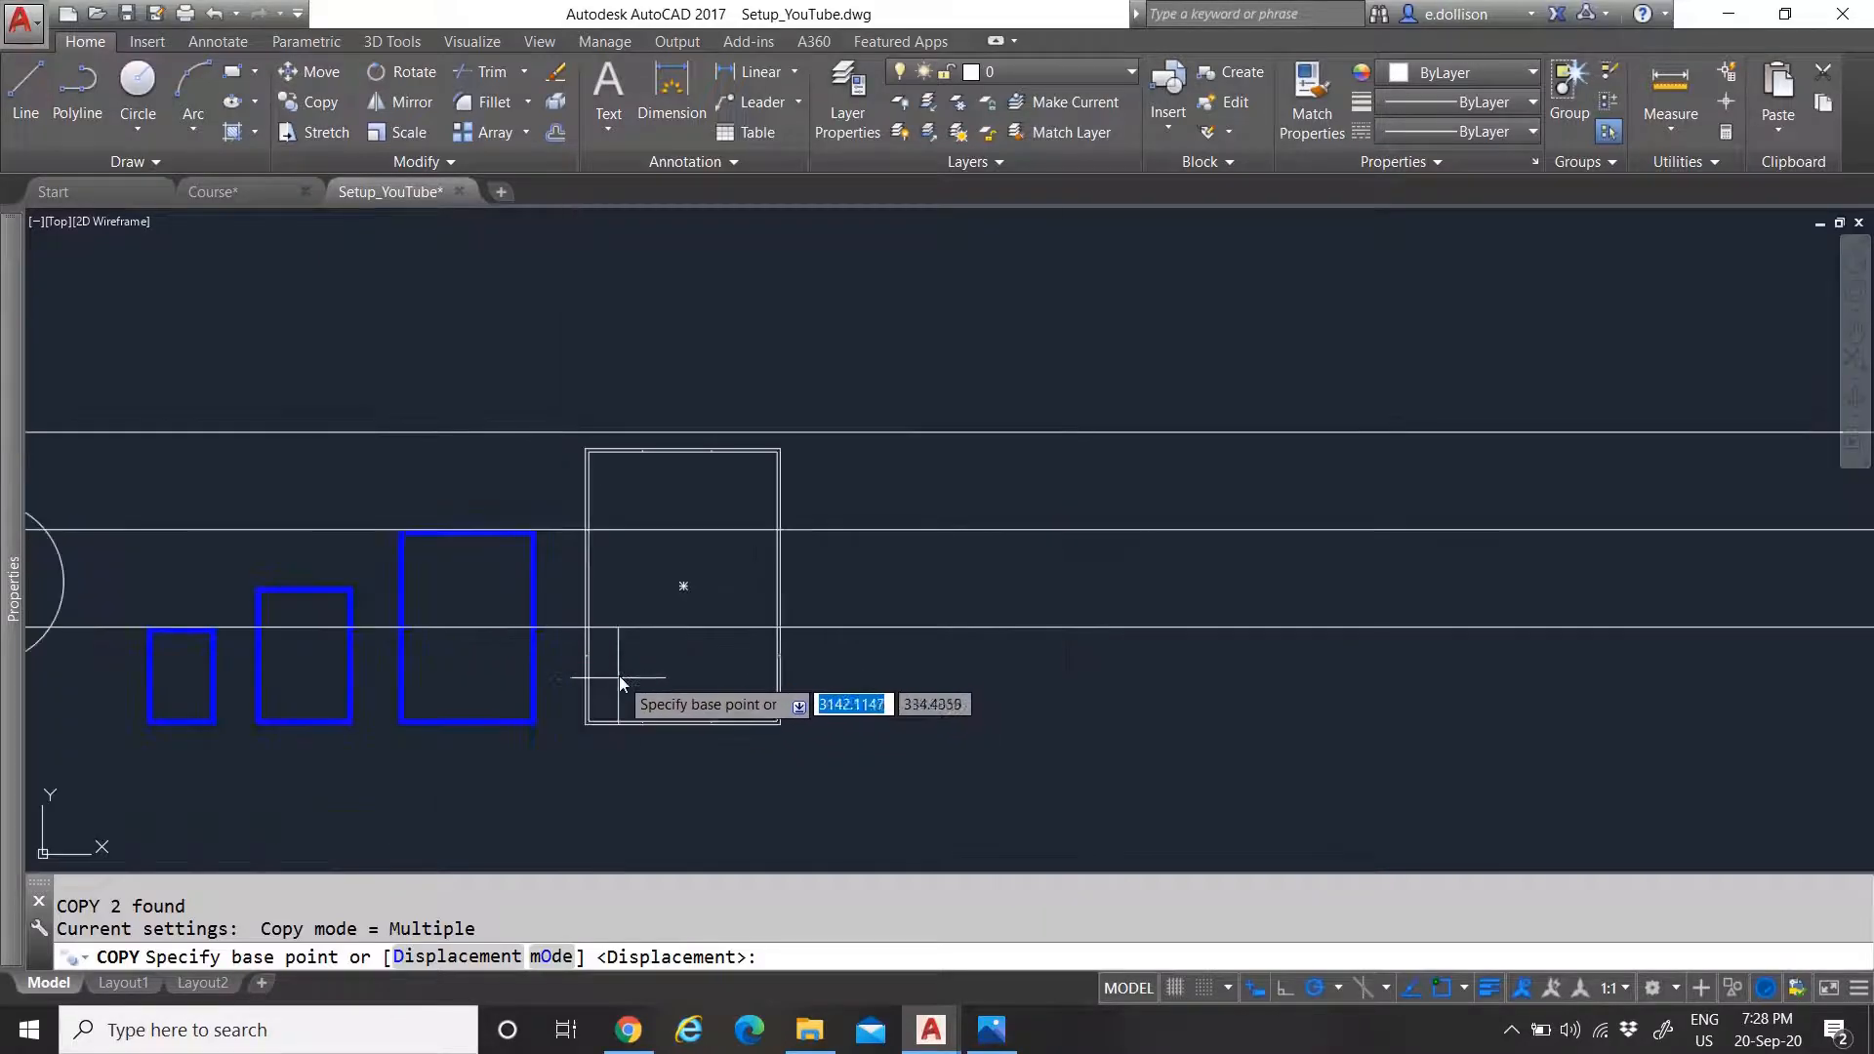
pyautogui.scroll(4, 618, 683)
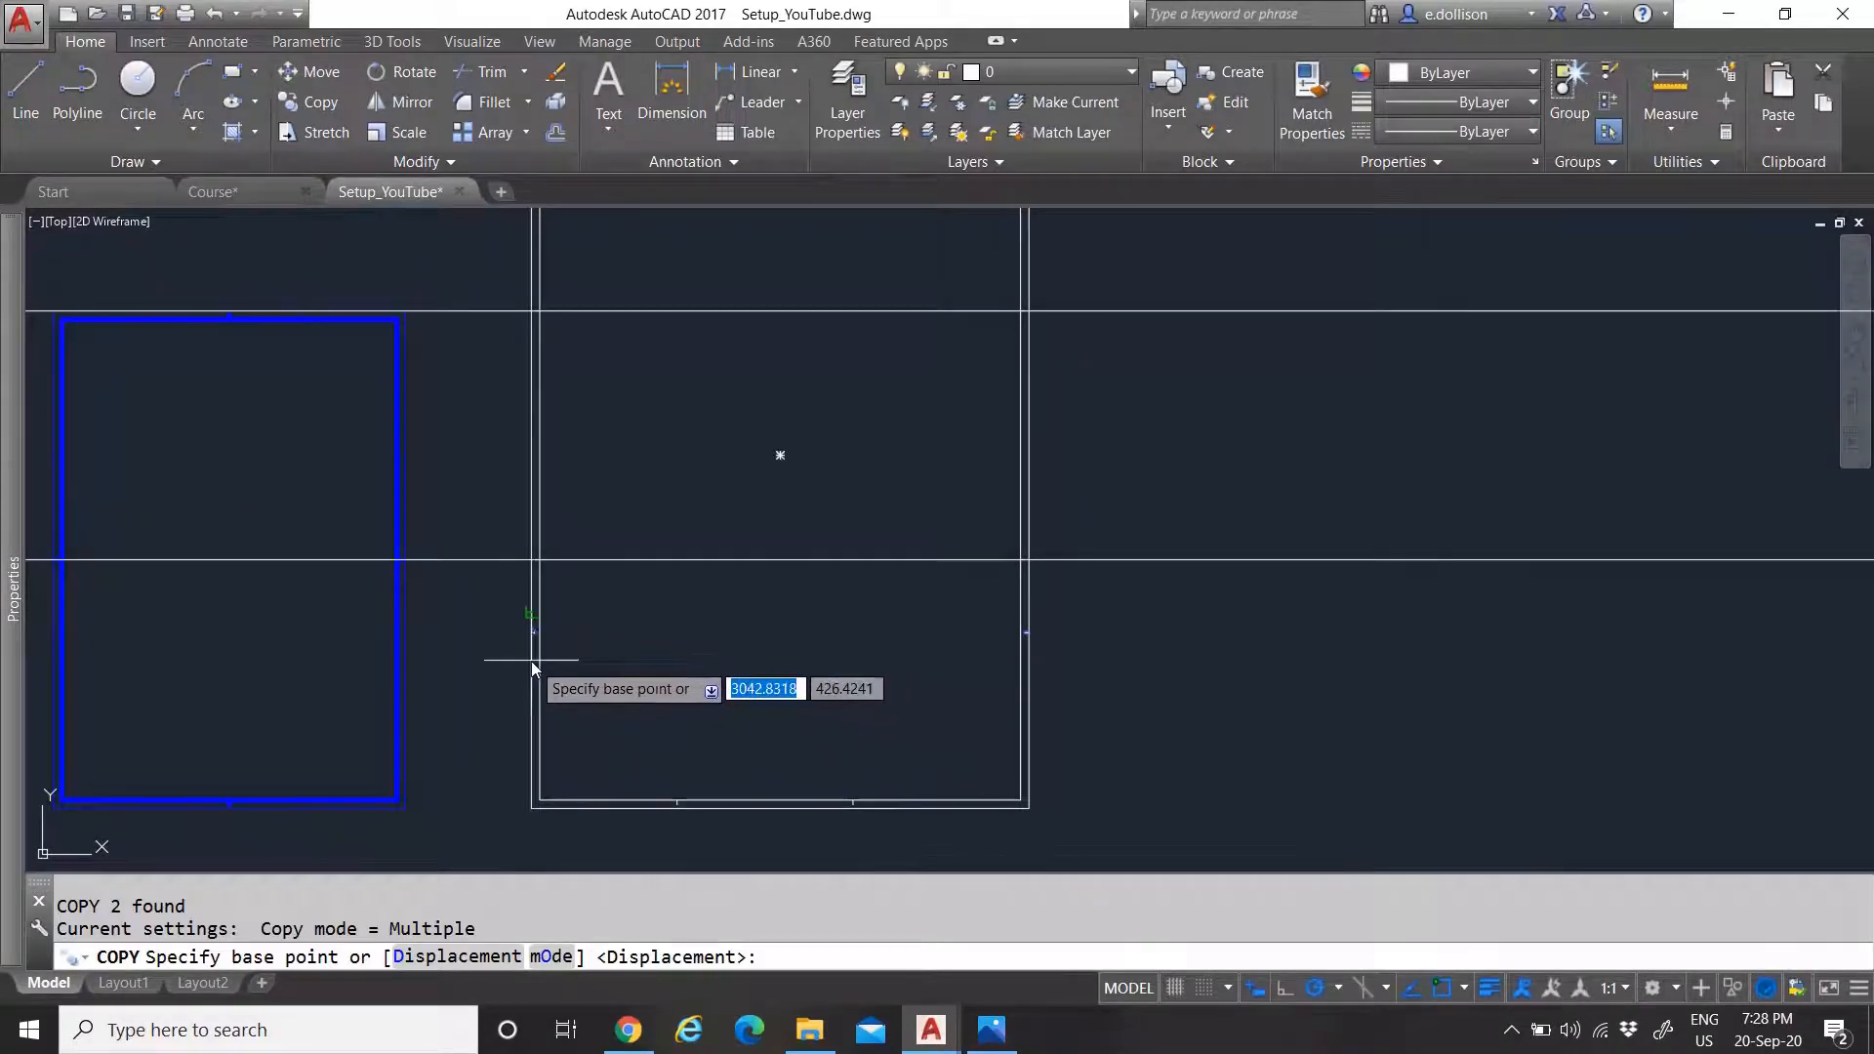
pyautogui.scroll(5, 532, 665)
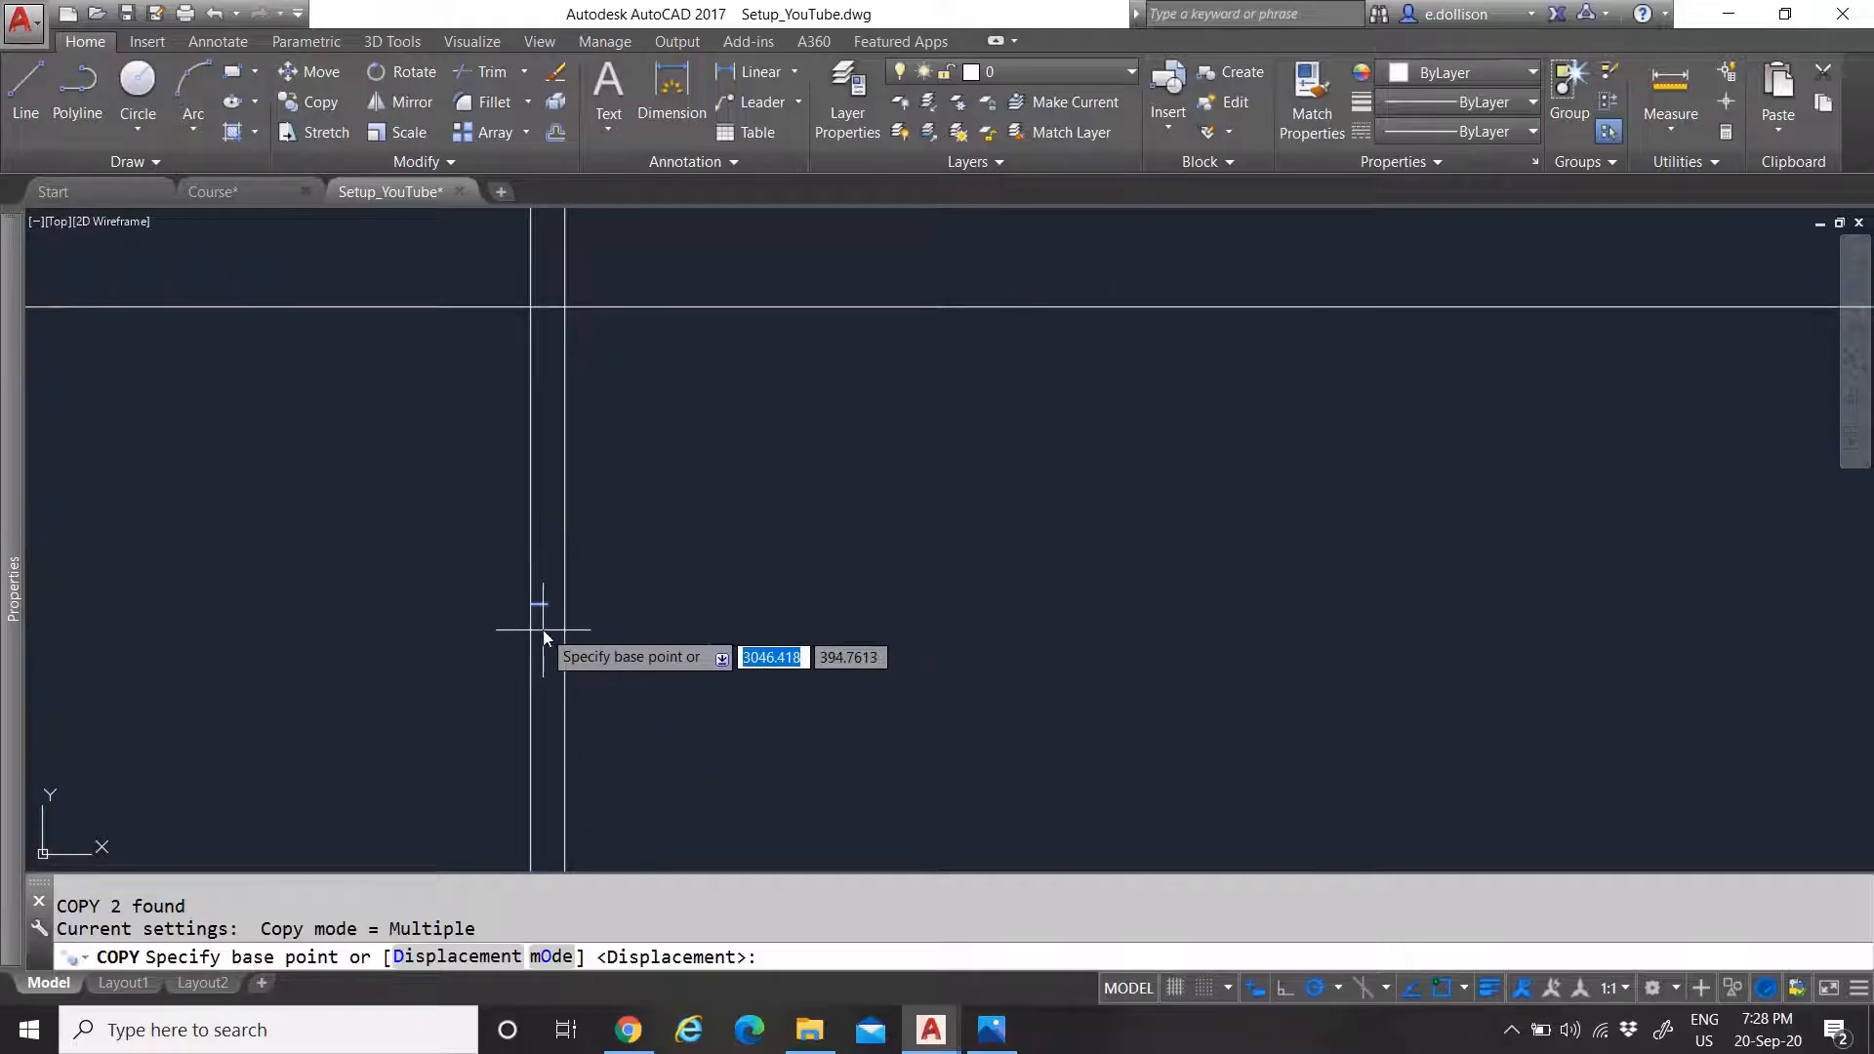
pyautogui.scroll(-6, 585, 611)
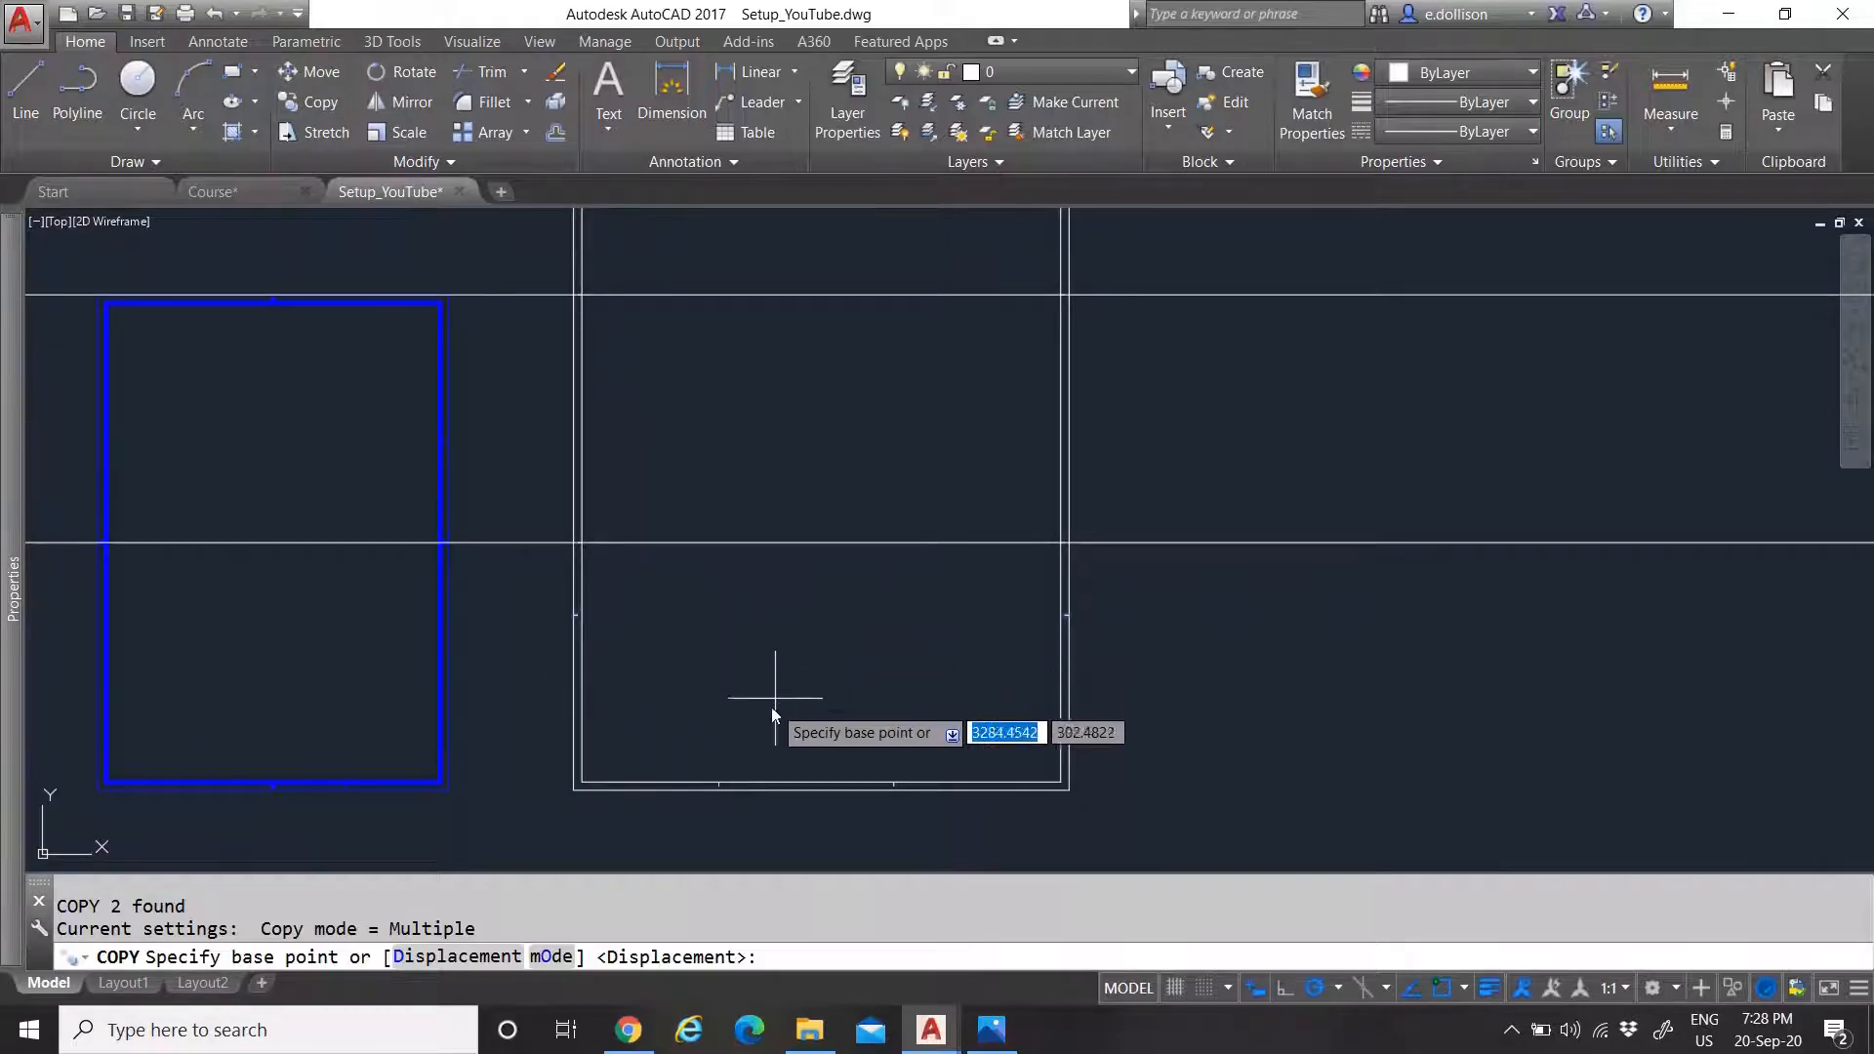
pyautogui.scroll(-3, 775, 688)
pyautogui.scroll(3, 816, 635)
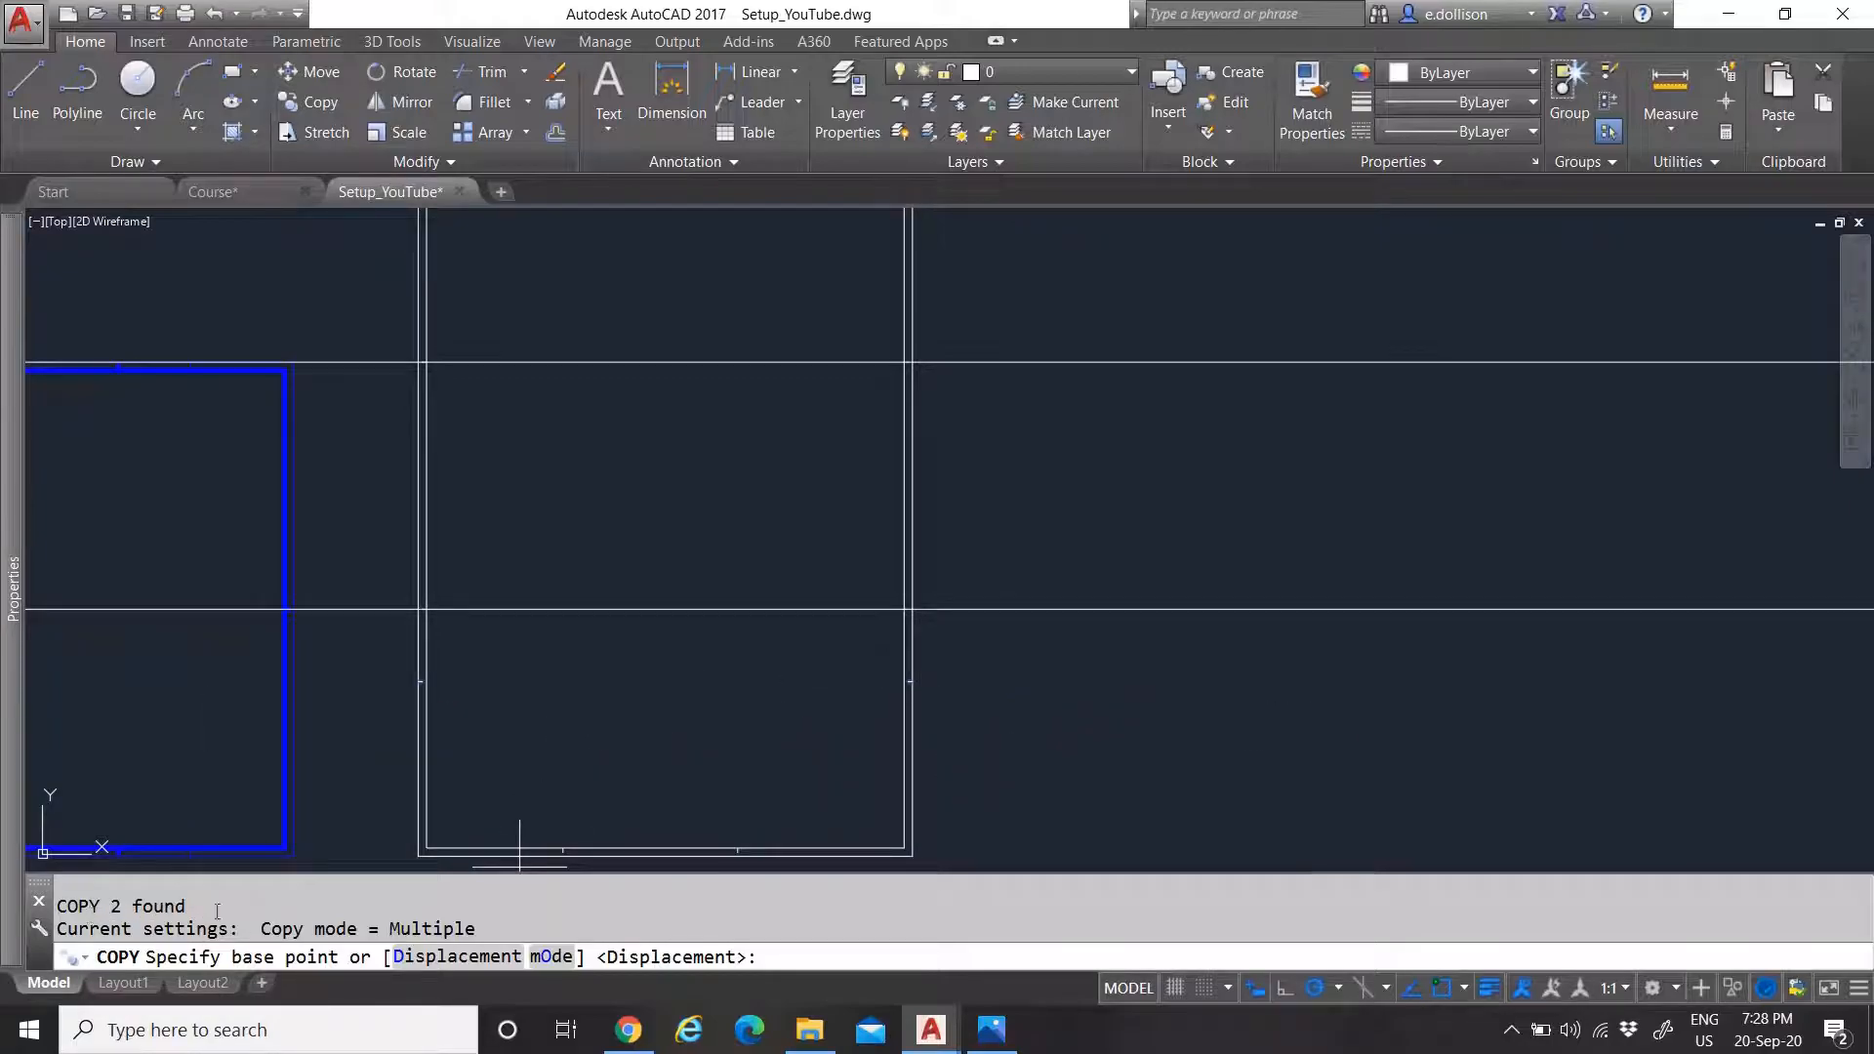
pyautogui.click(663, 762)
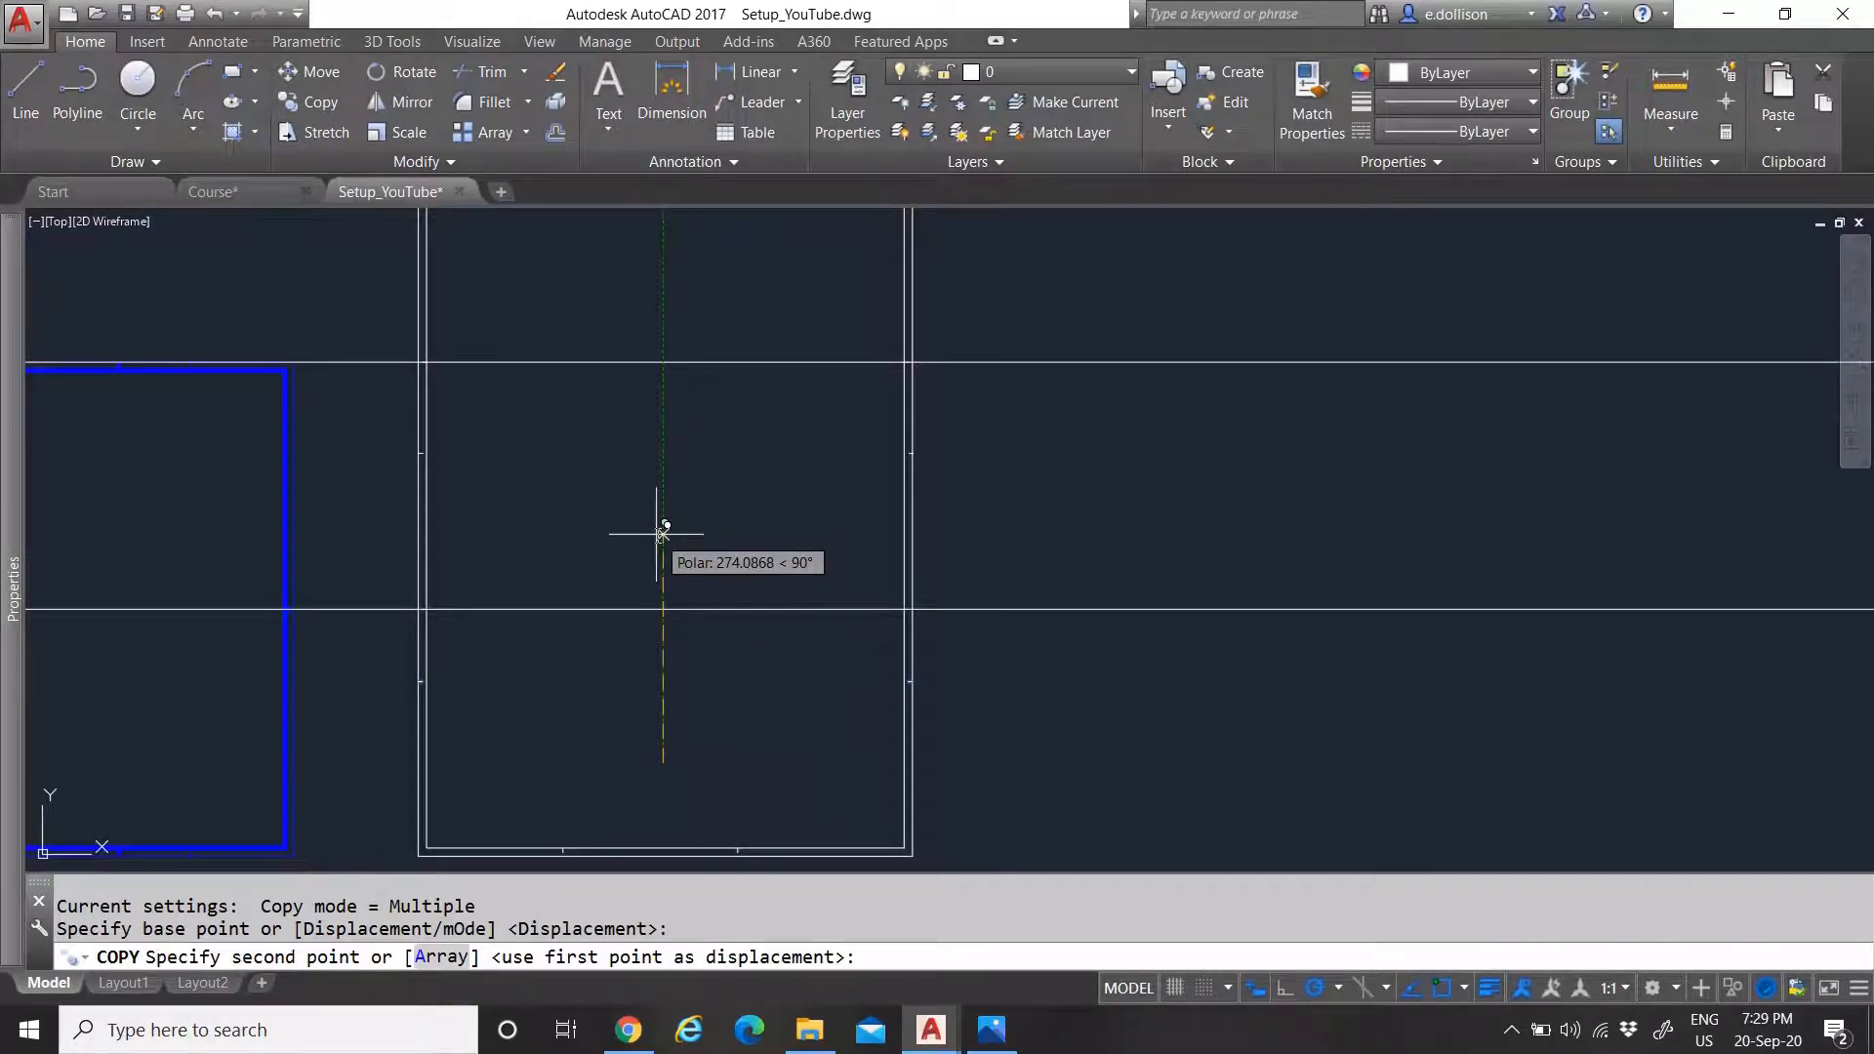
pyautogui.write('210')
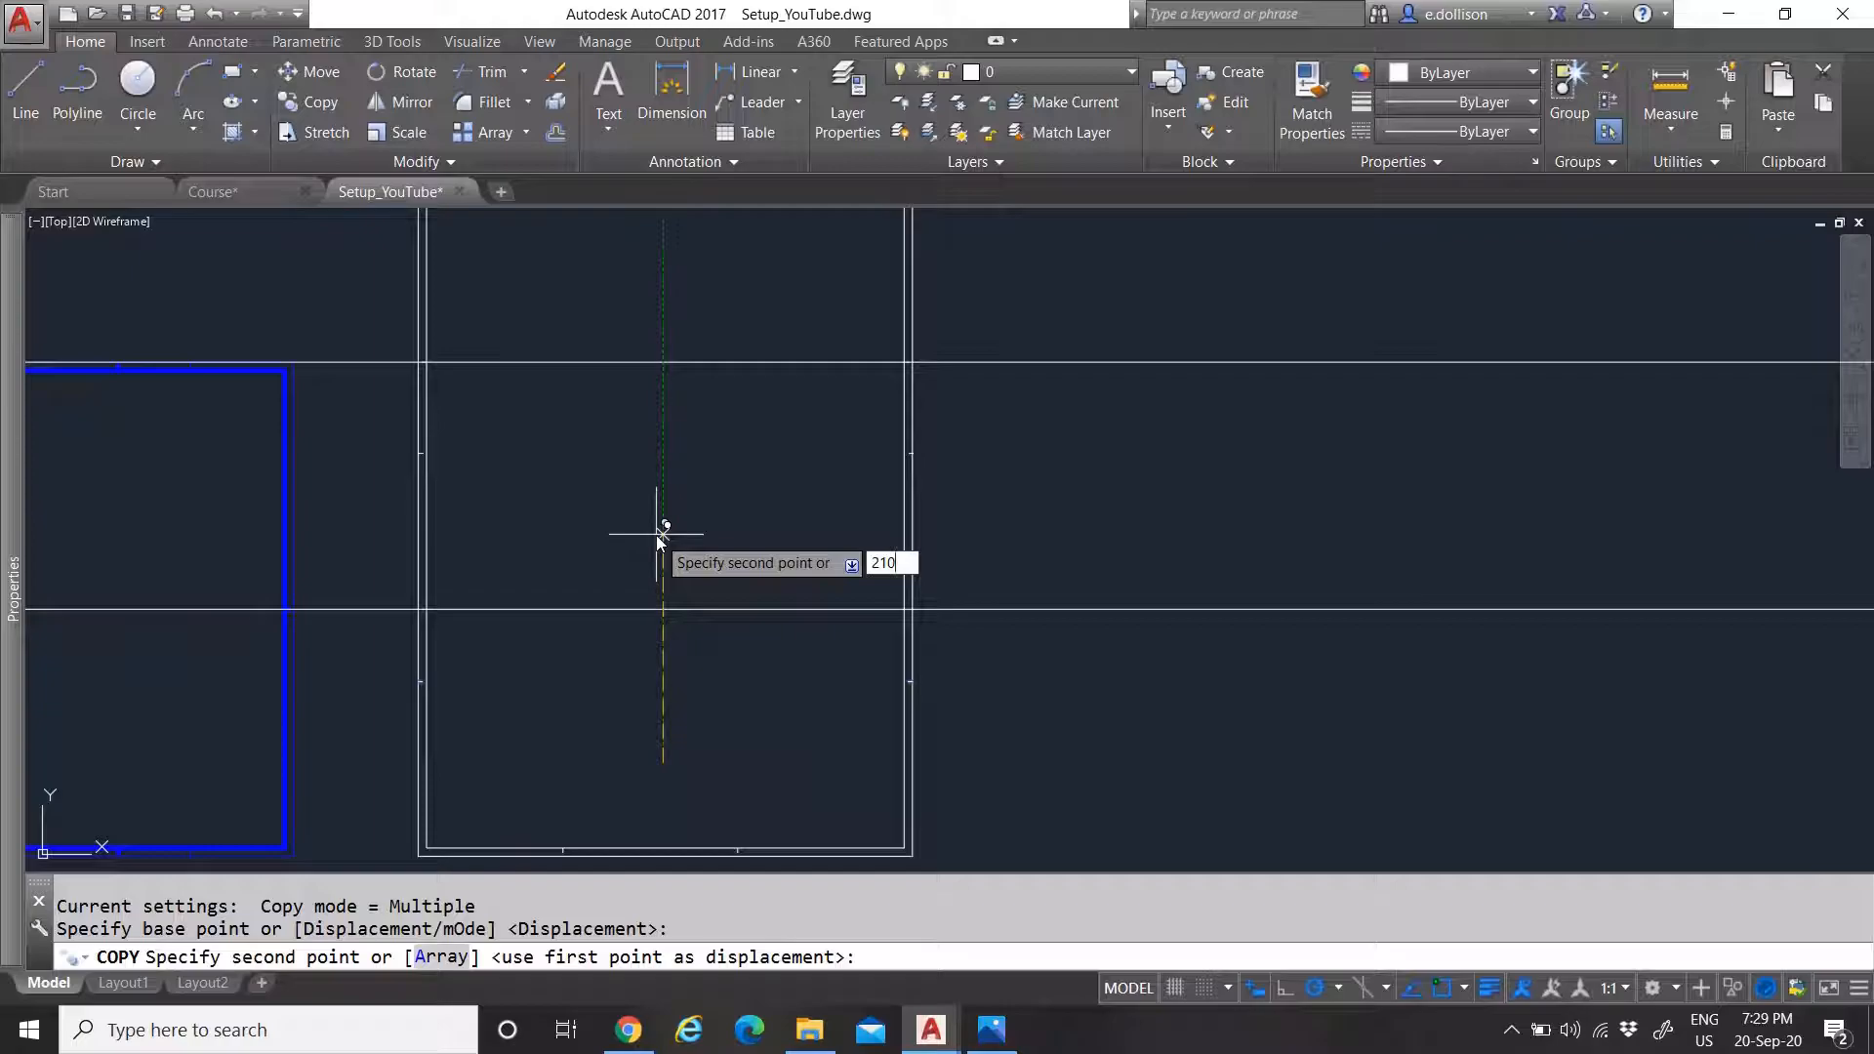
pyautogui.press('Return')
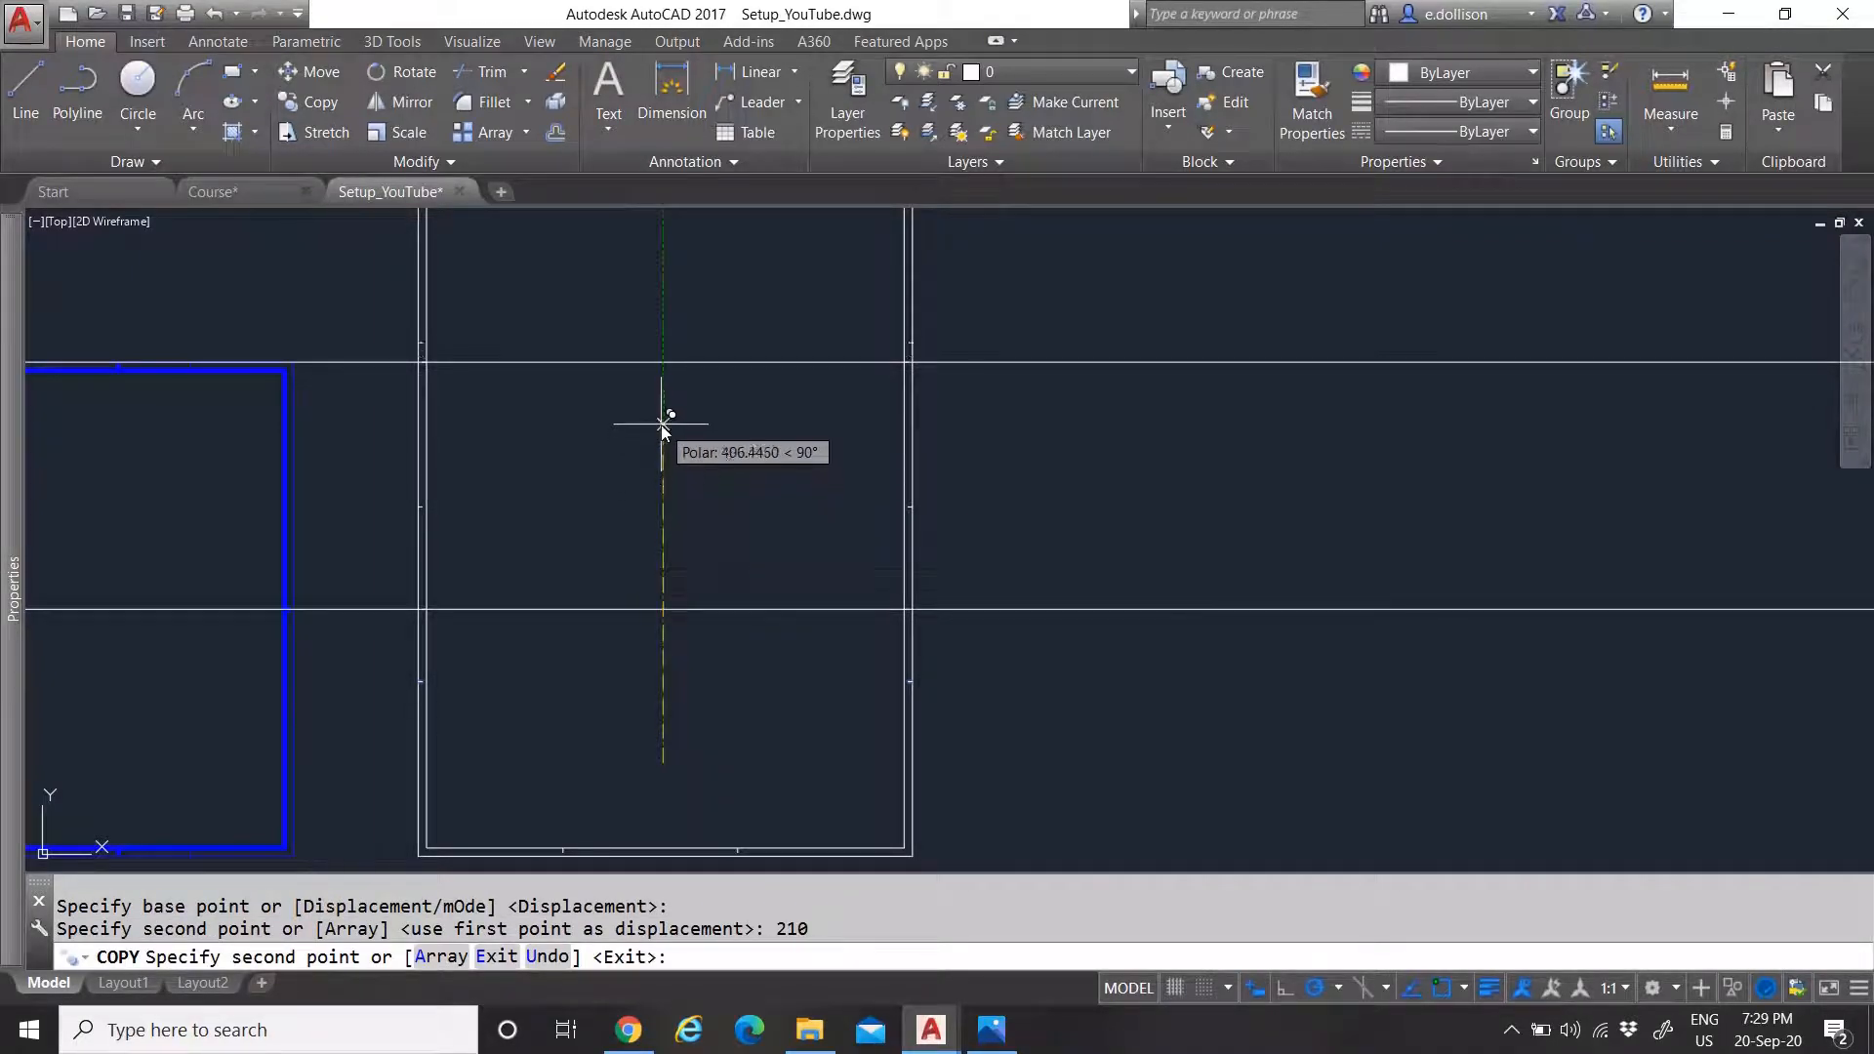
pyautogui.write('4')
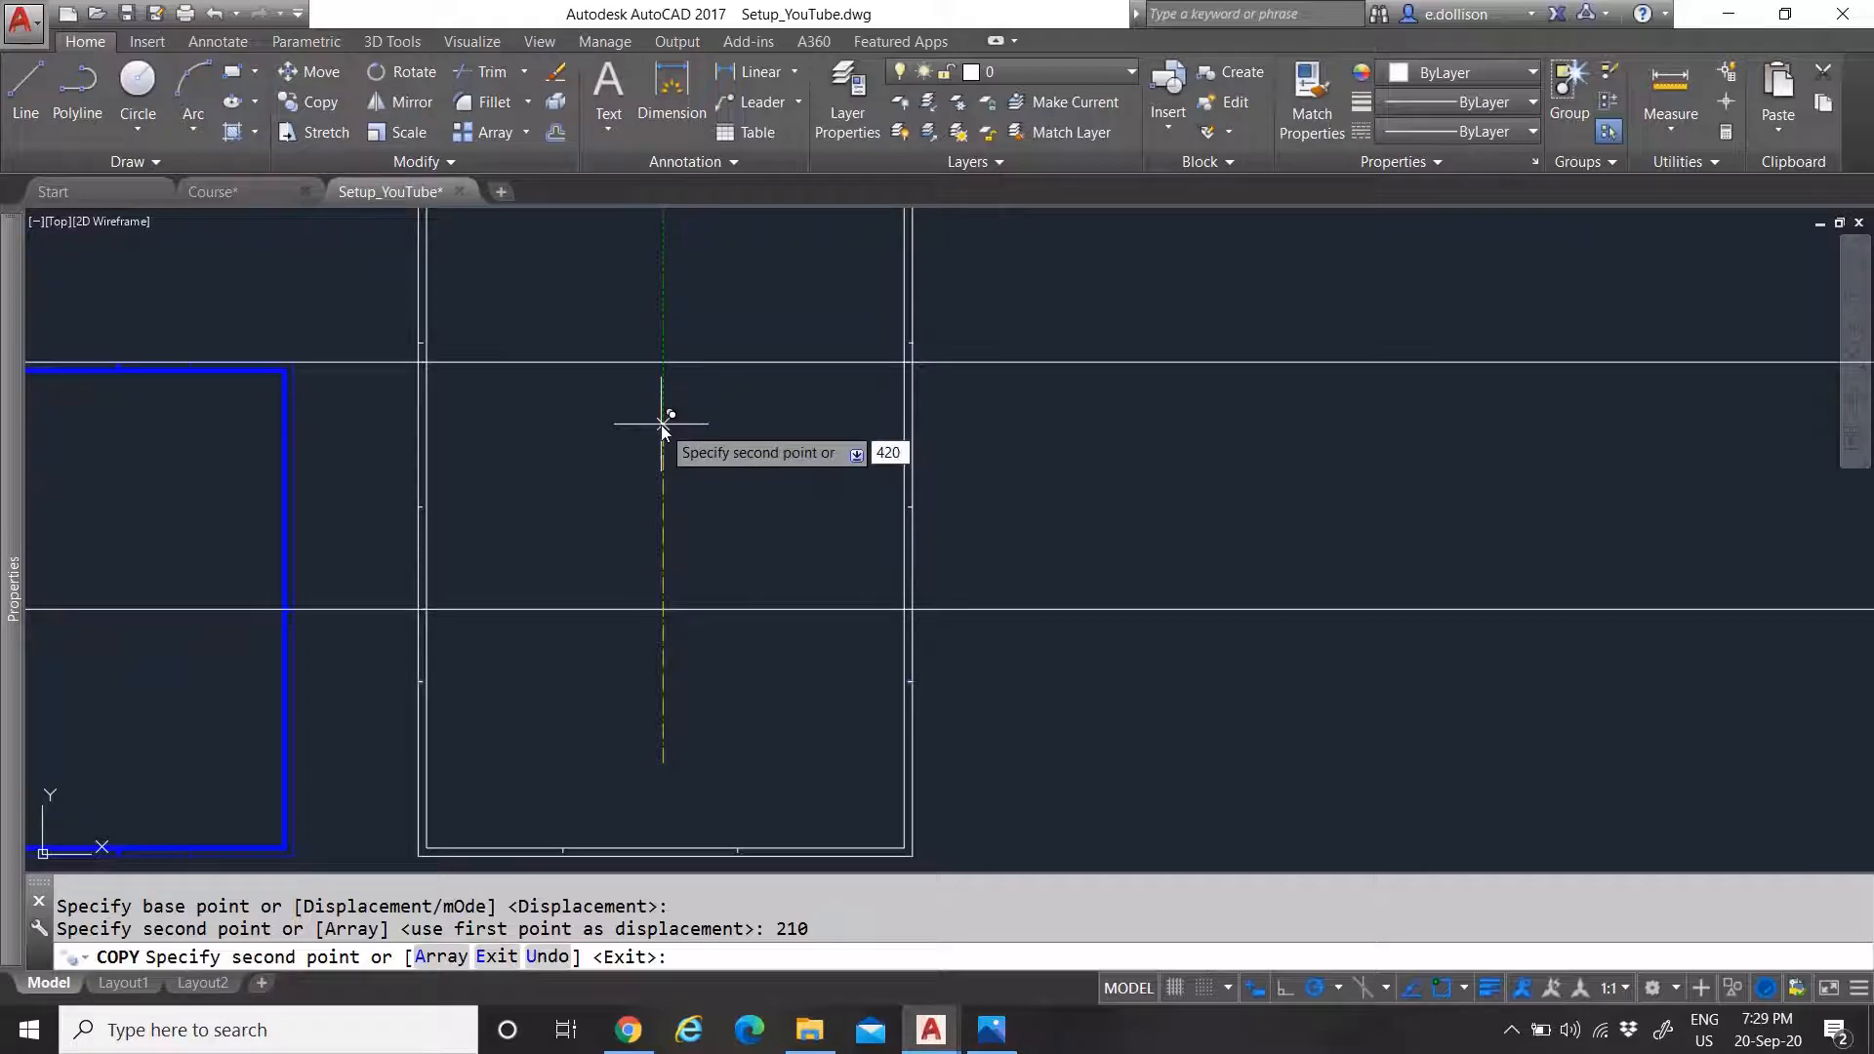
pyautogui.write('20')
pyautogui.press('Return')
pyautogui.scroll(-4, 849, 548)
pyautogui.scroll(2, 795, 628)
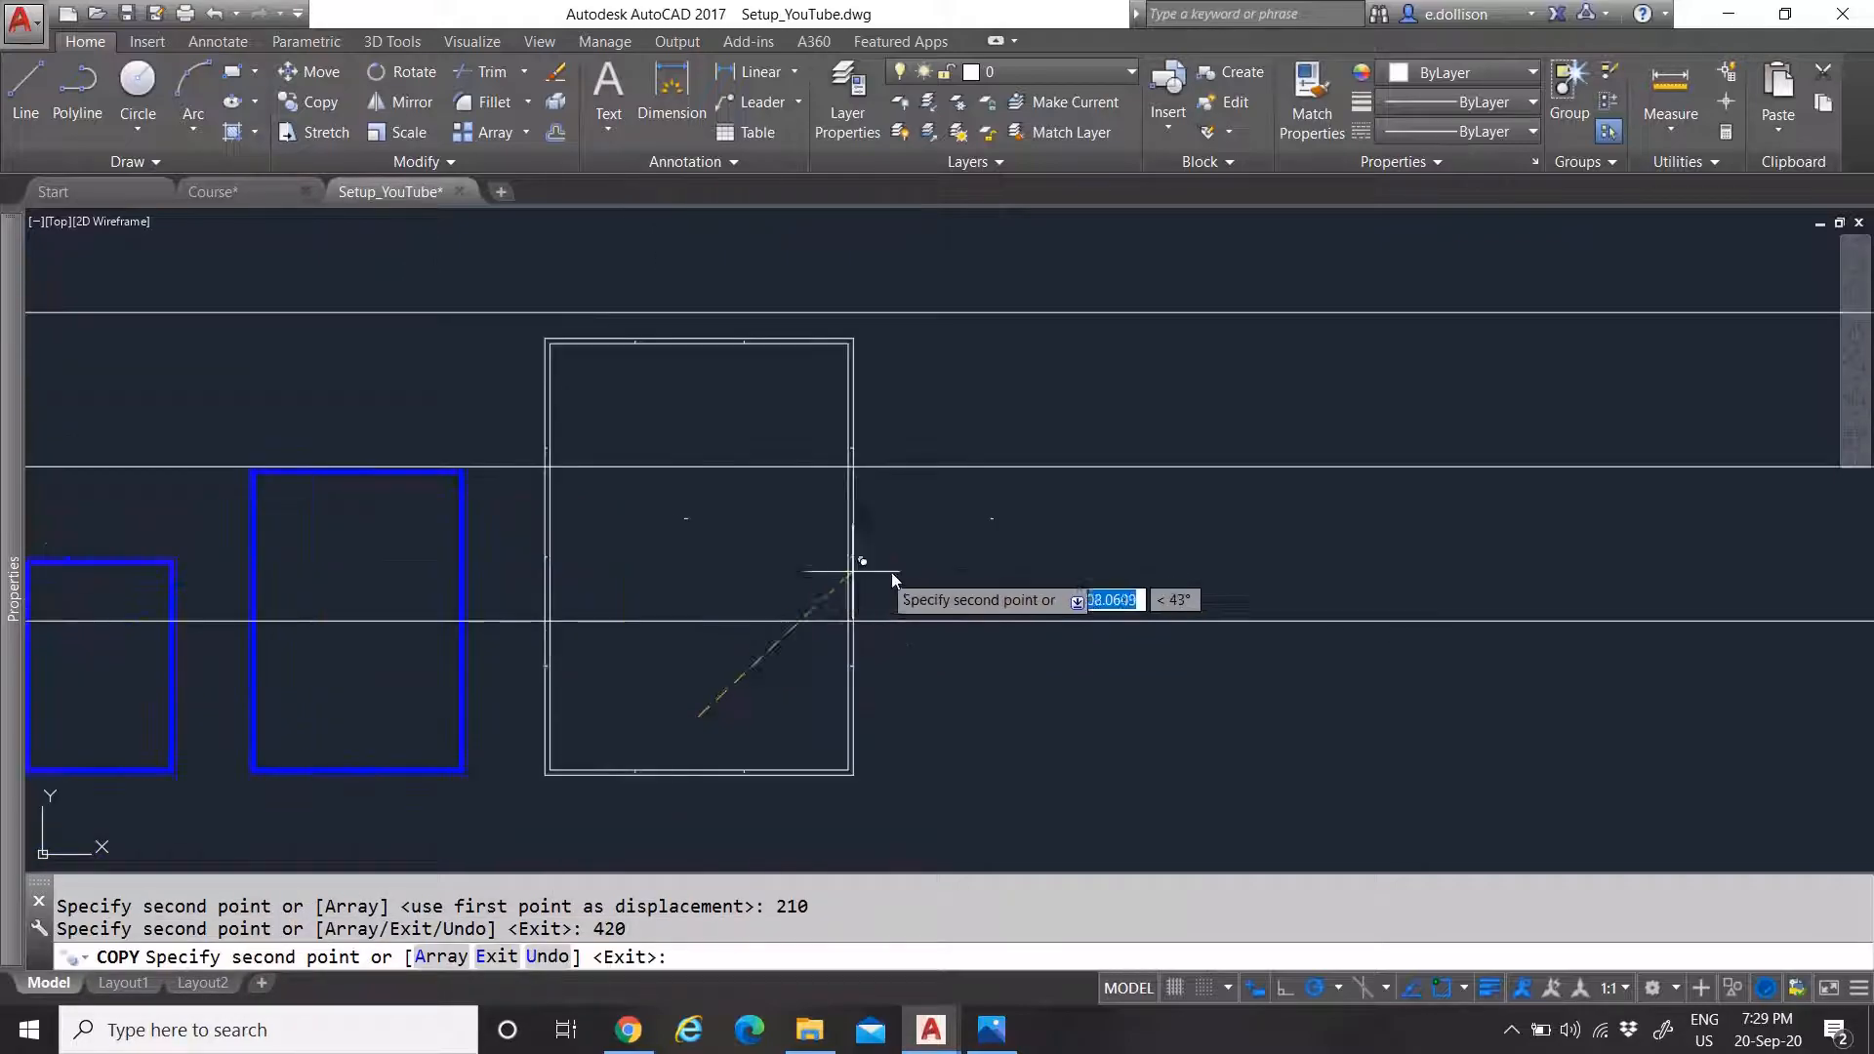
pyautogui.press('Escape')
# Examine the placement of the ticks along the sides of the A1 border
pyautogui.scroll(2, 634, 471)
pyautogui.scroll(-4, 629, 470)
pyautogui.scroll(2, 618, 510)
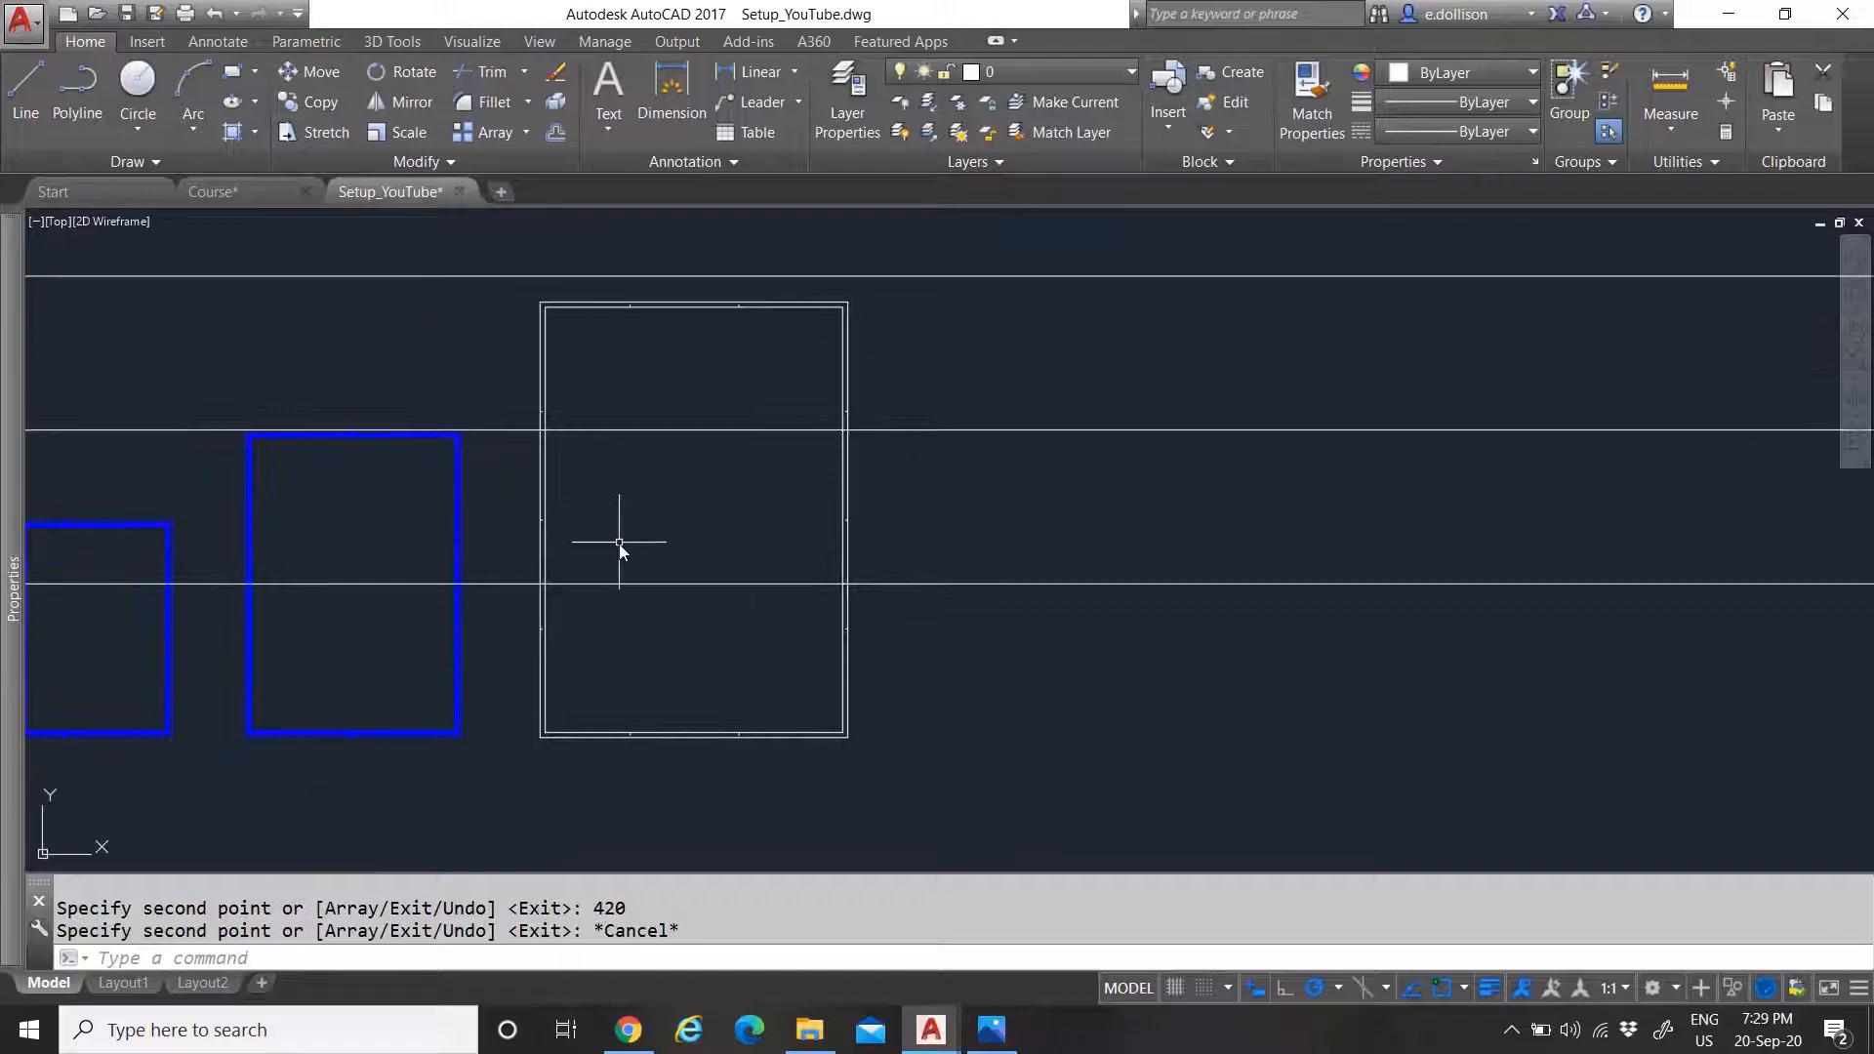
pyautogui.scroll(4, 445, 531)
pyautogui.scroll(-3, 560, 541)
pyautogui.scroll(3, 644, 509)
pyautogui.scroll(-3, 650, 459)
pyautogui.scroll(2, 665, 474)
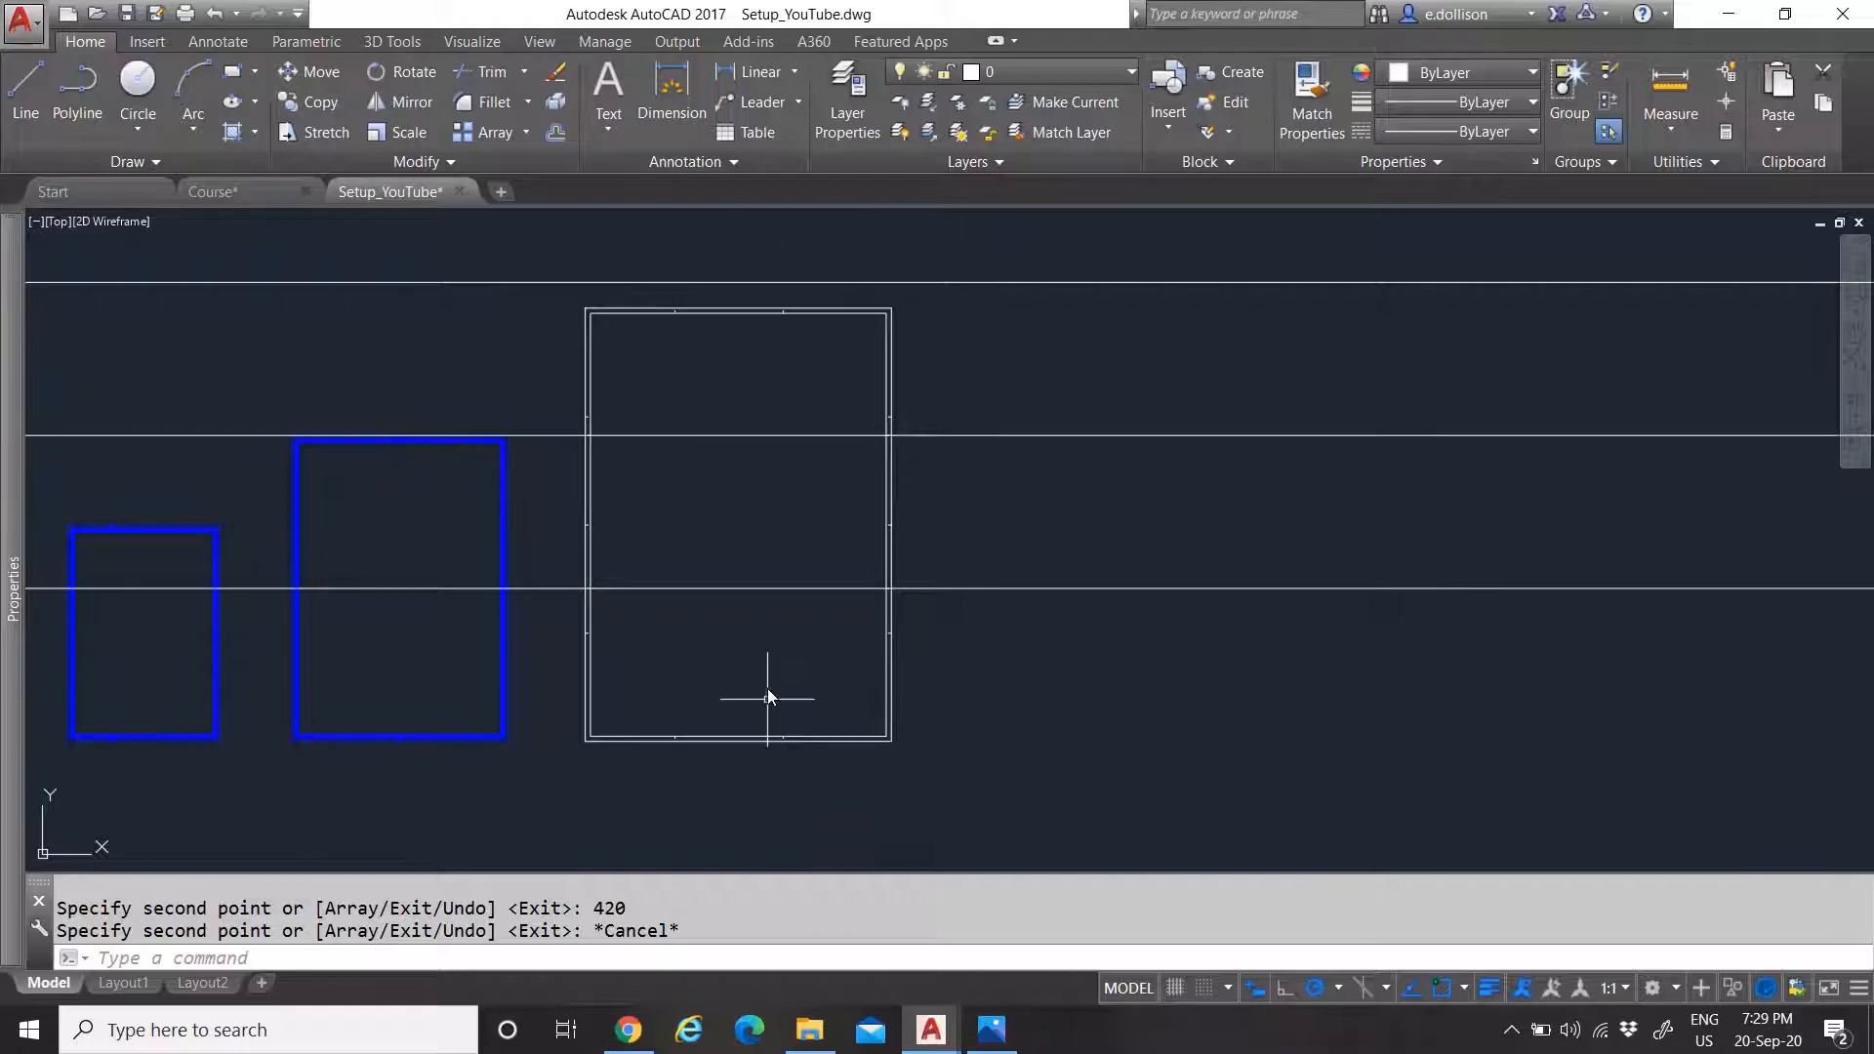
# Draw a 5-unit vertical line upward from the A1 outer rectangle's lower-left corner
pyautogui.click(25, 93)
pyautogui.scroll(5, 632, 790)
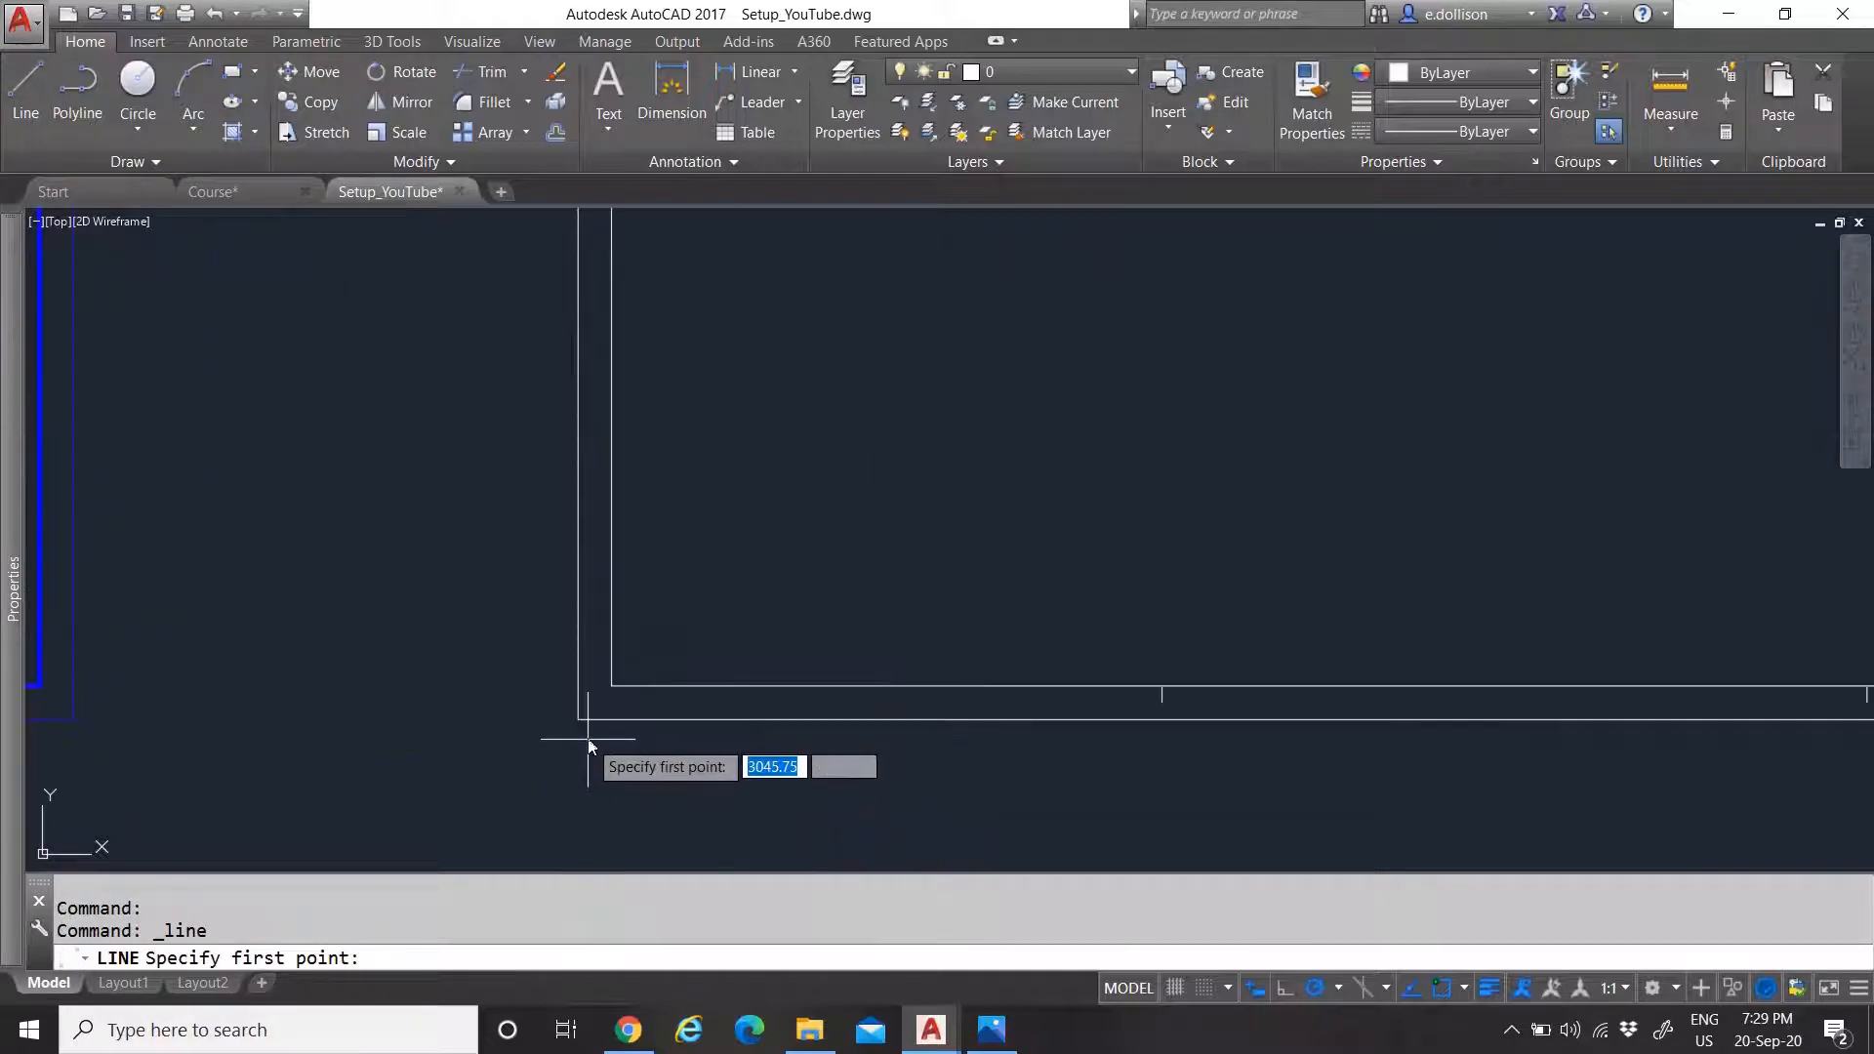
pyautogui.click(570, 704)
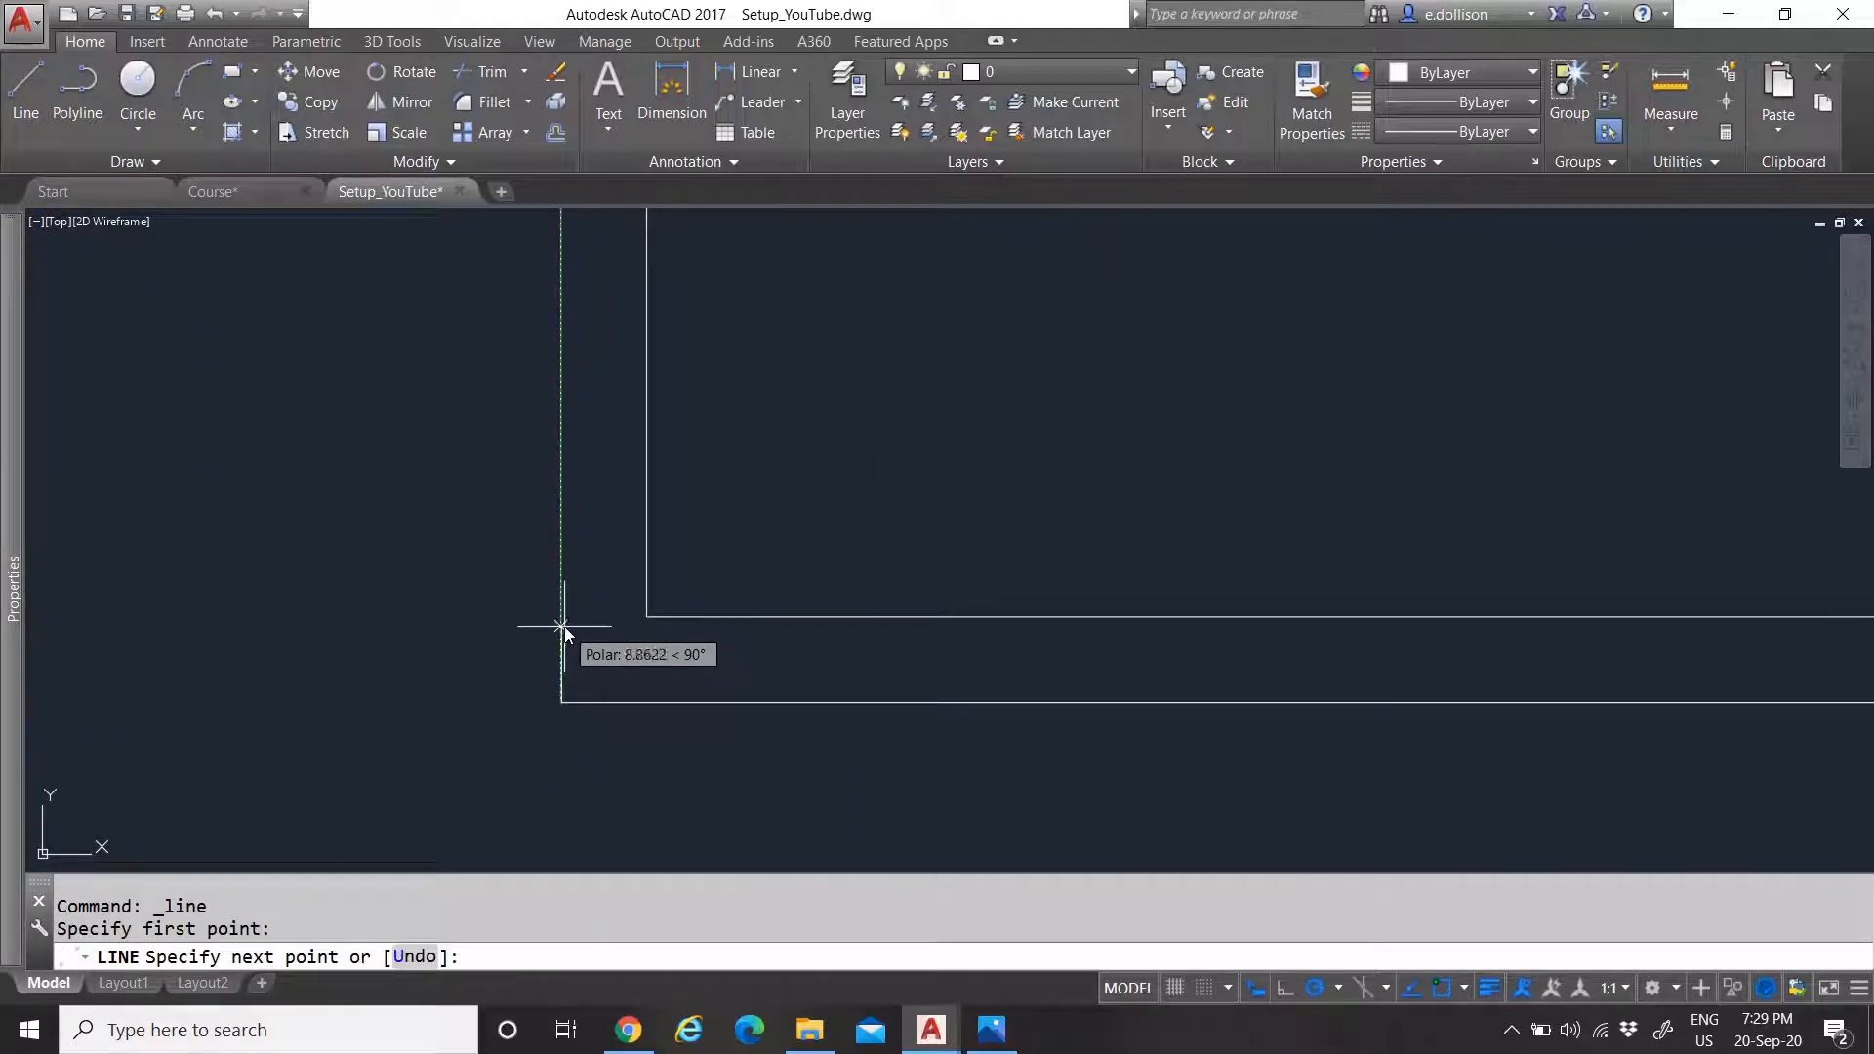
pyautogui.write('5')
pyautogui.press('Return')
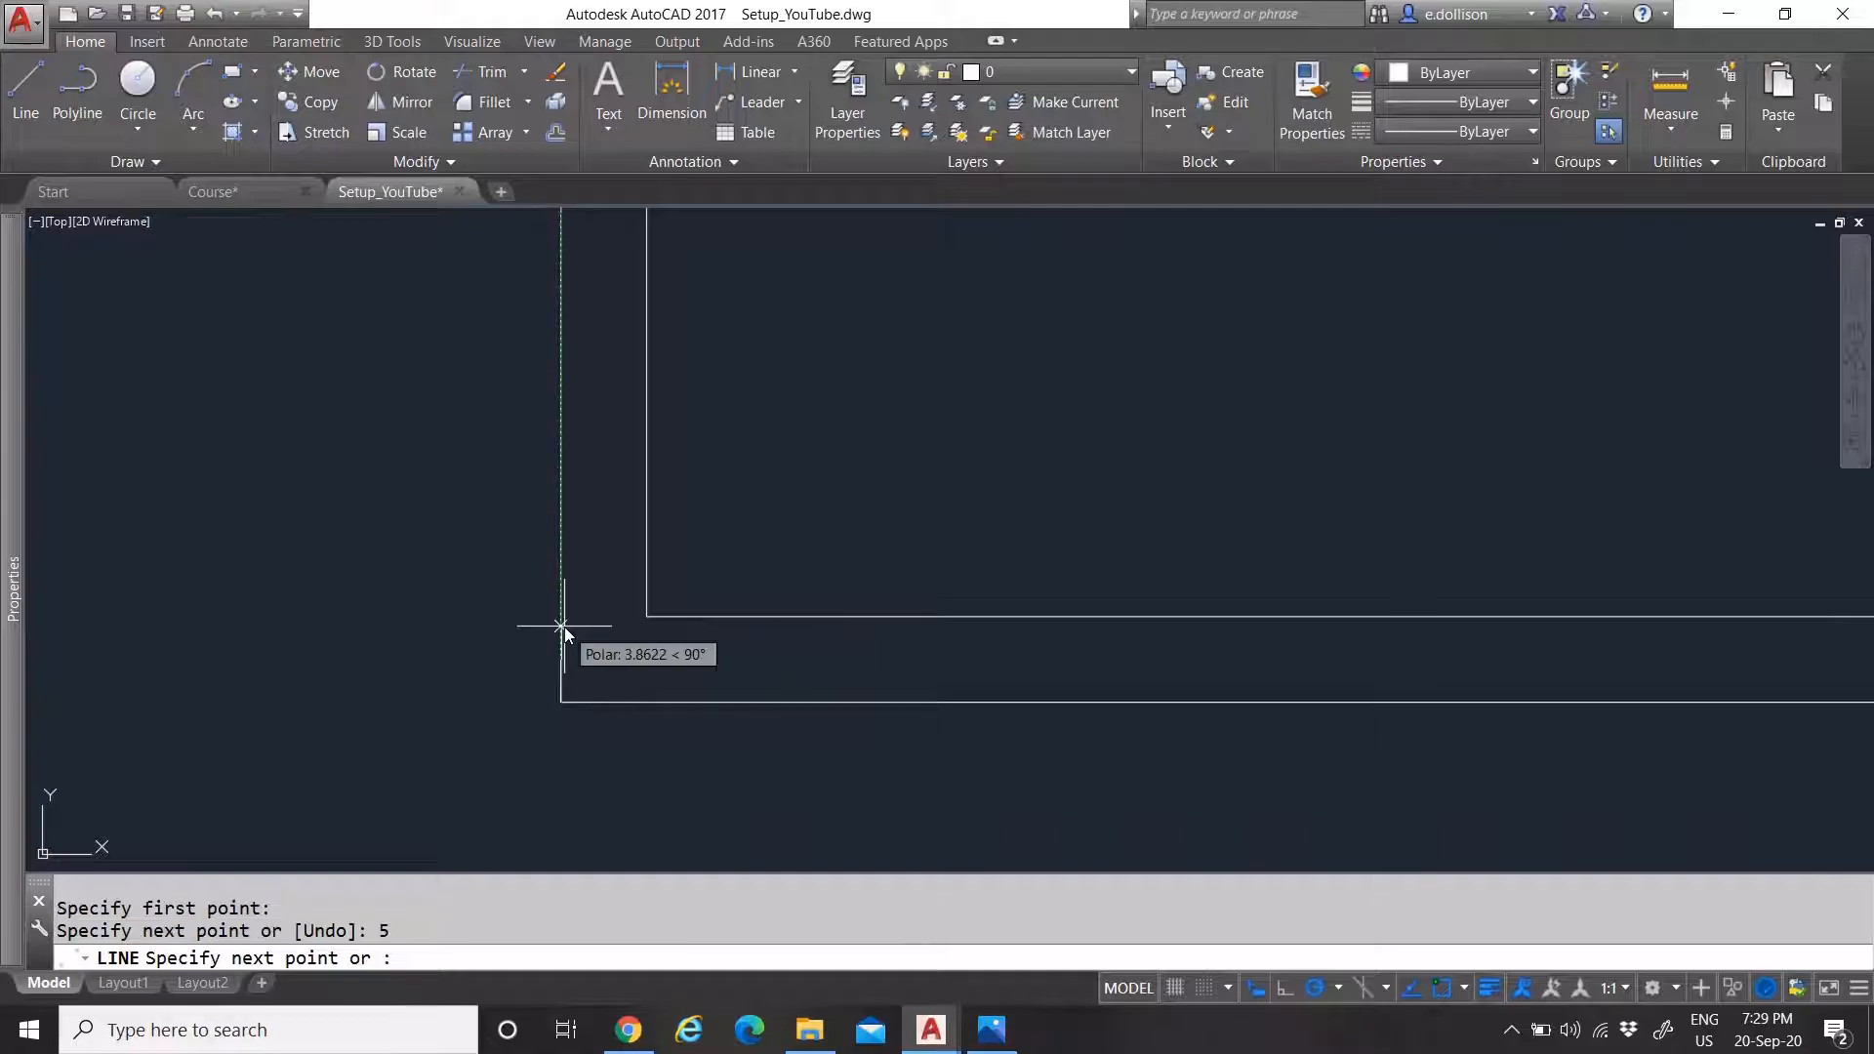
pyautogui.press('Escape')
# Move the short vertical line 297 units to the right along the A1 outer rectangle's bottom edge
pyautogui.click(535, 644)
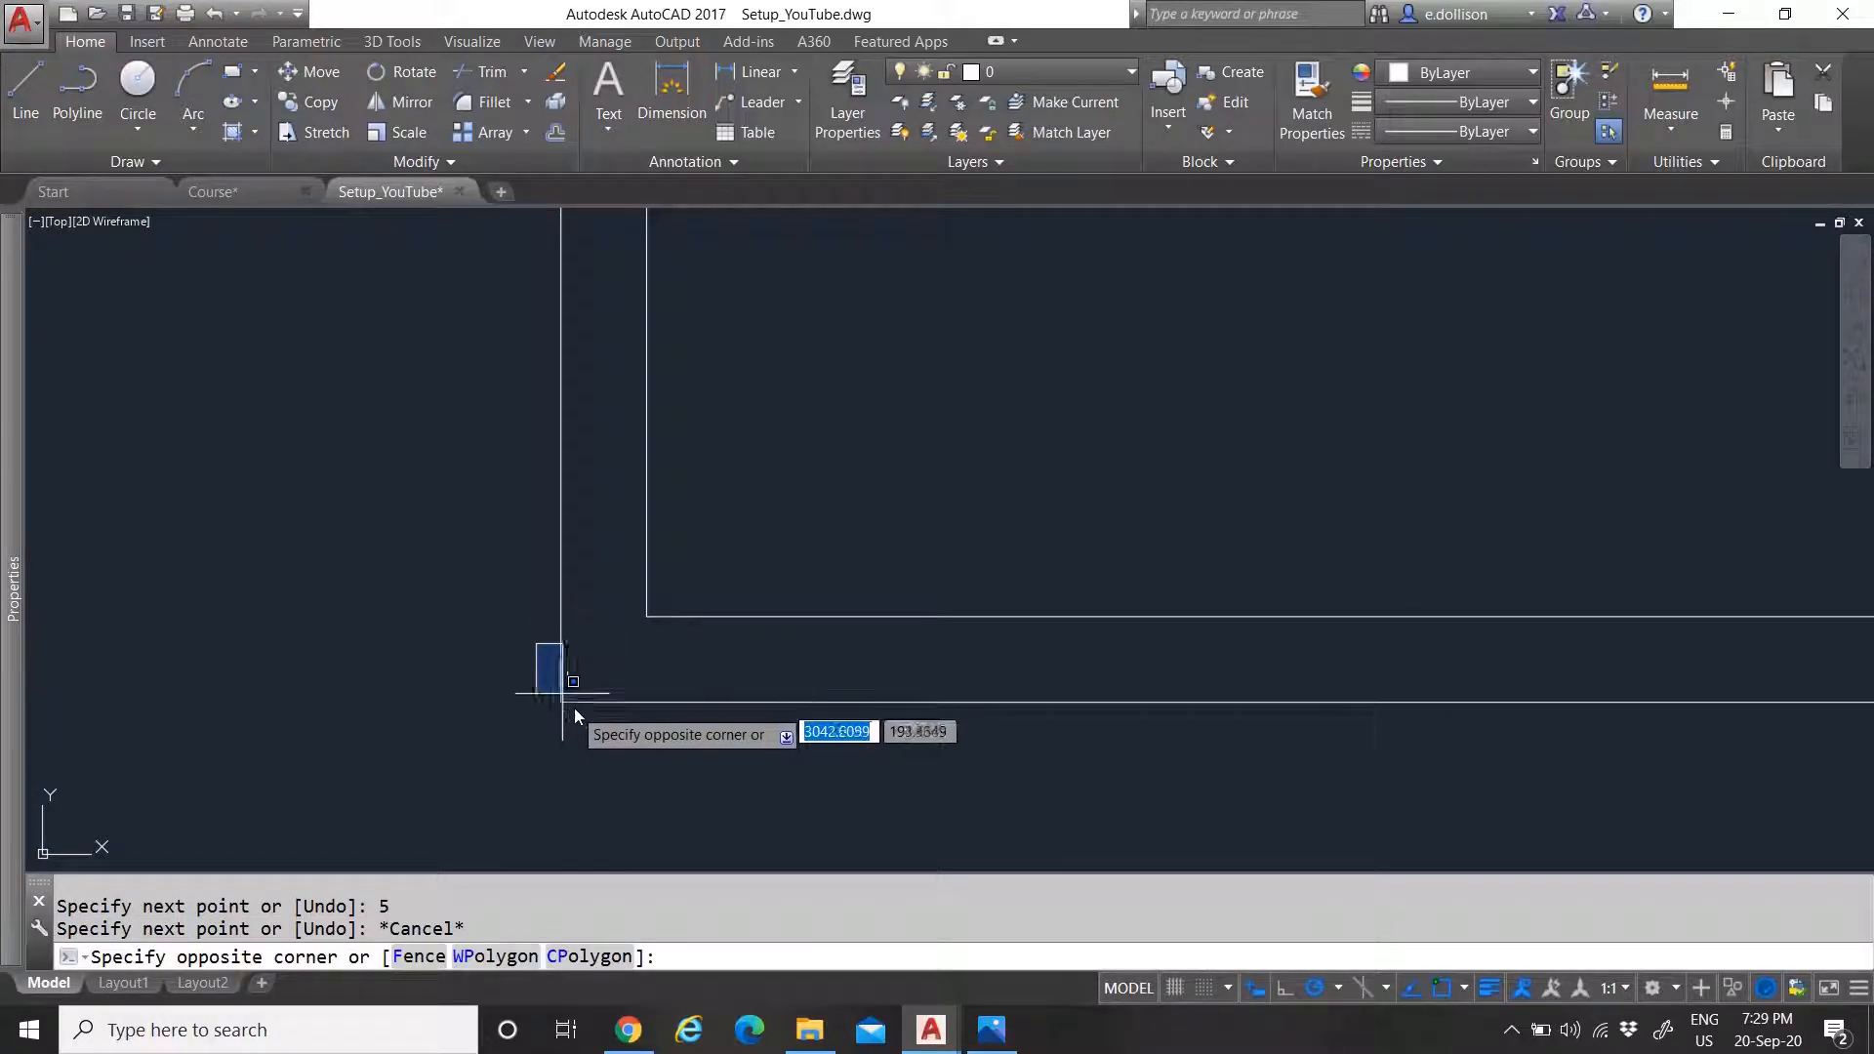
pyautogui.click(612, 748)
pyautogui.write('m')
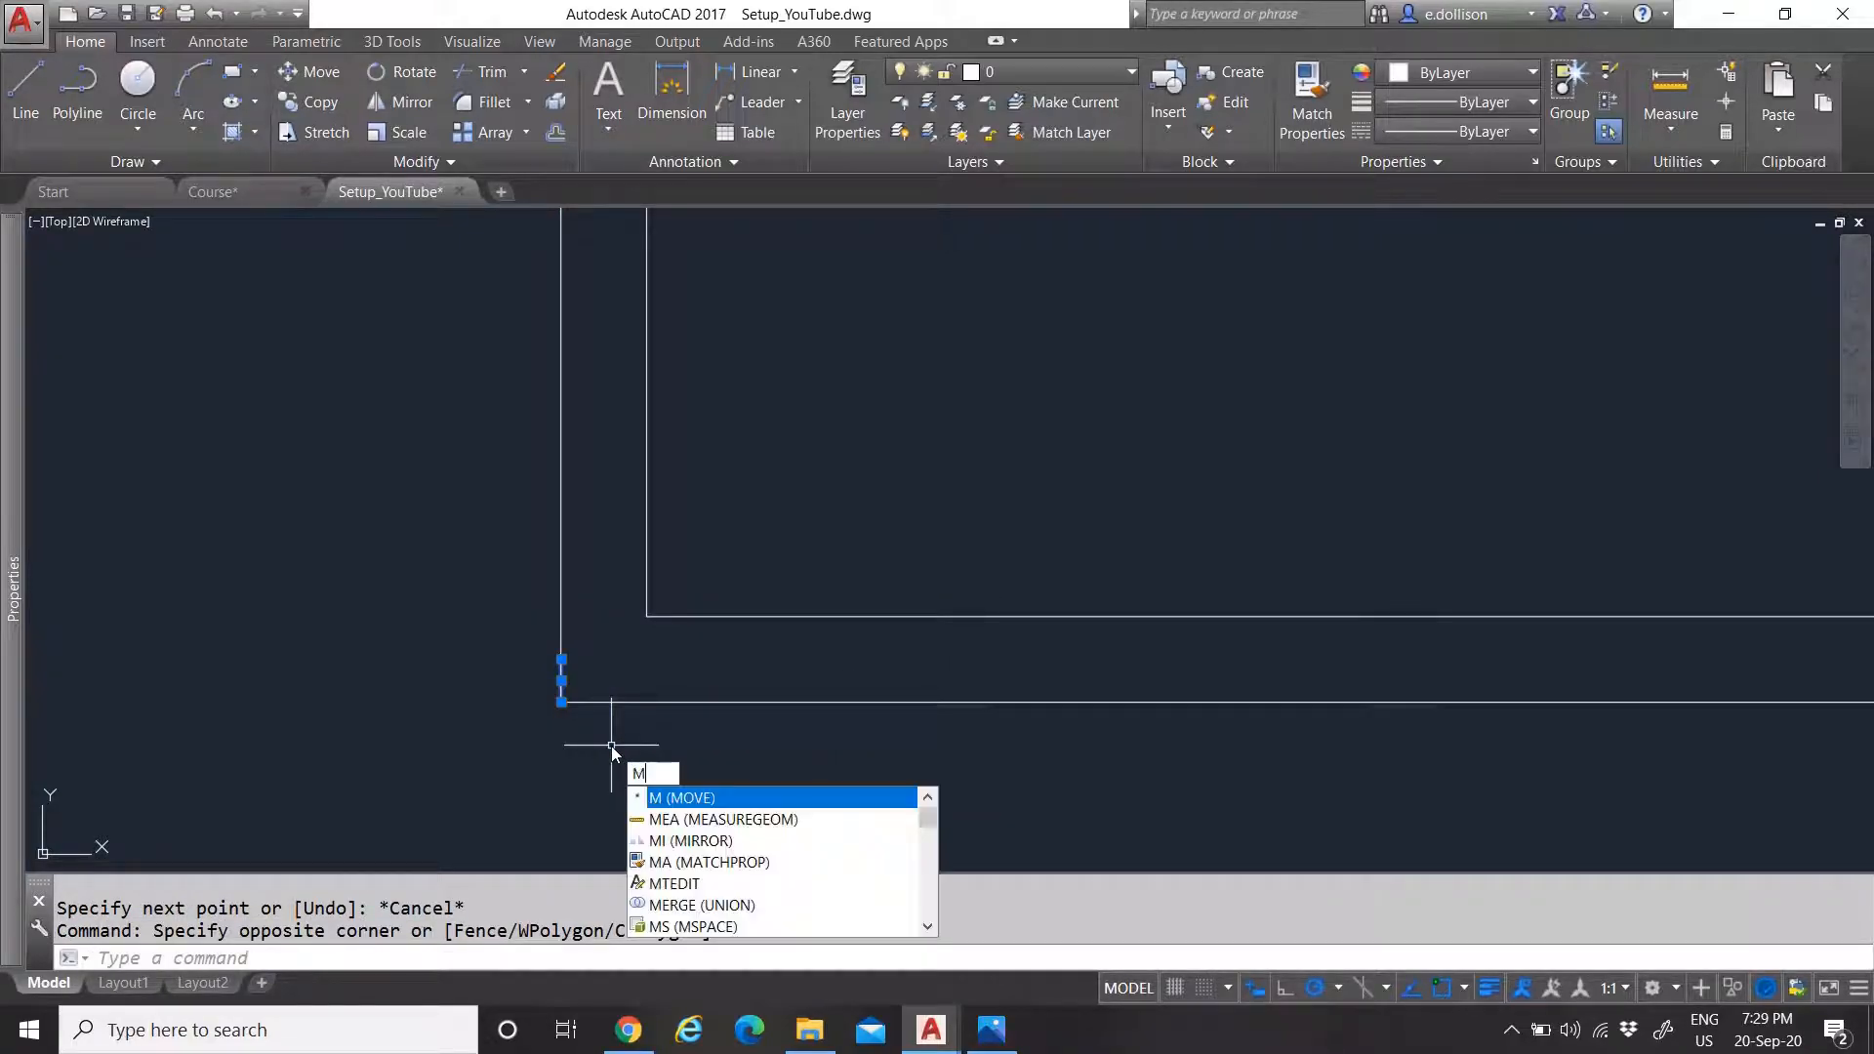
pyautogui.press('Return')
pyautogui.scroll(-6, 533, 729)
pyautogui.click(659, 587)
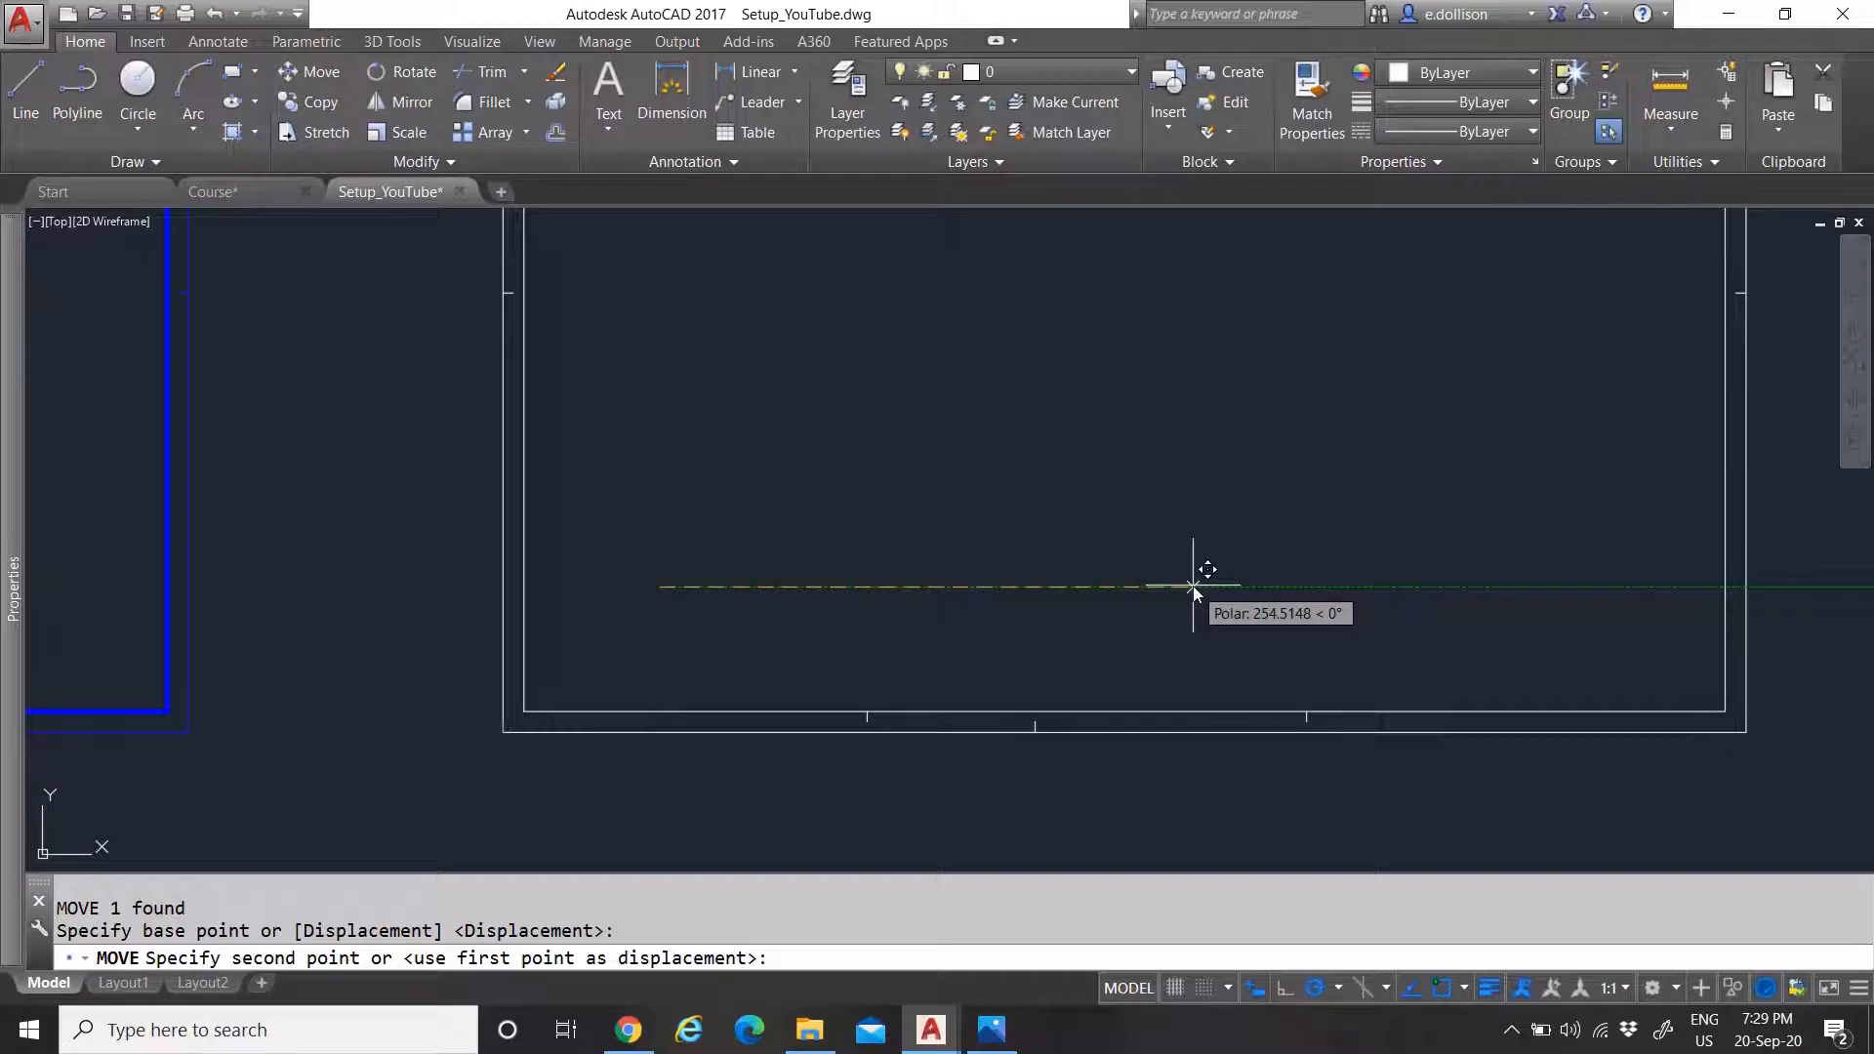
pyautogui.write('297')
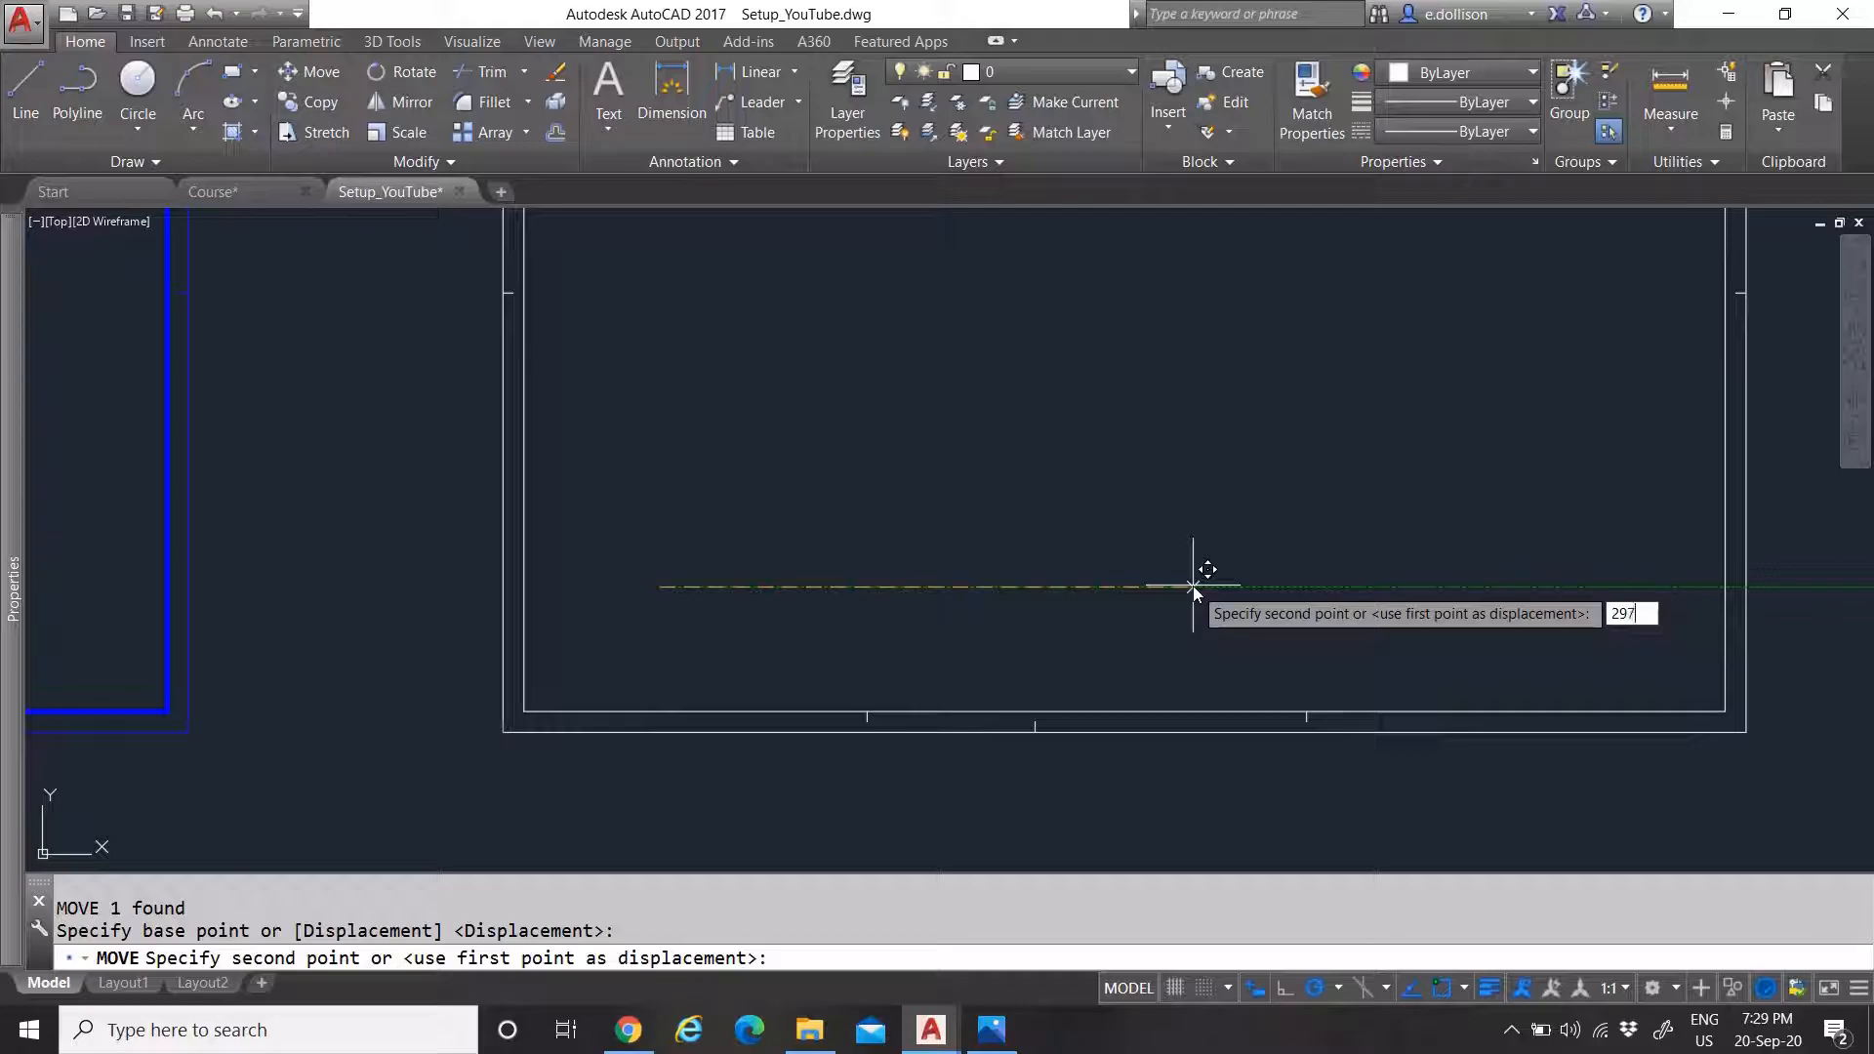
pyautogui.press('Return')
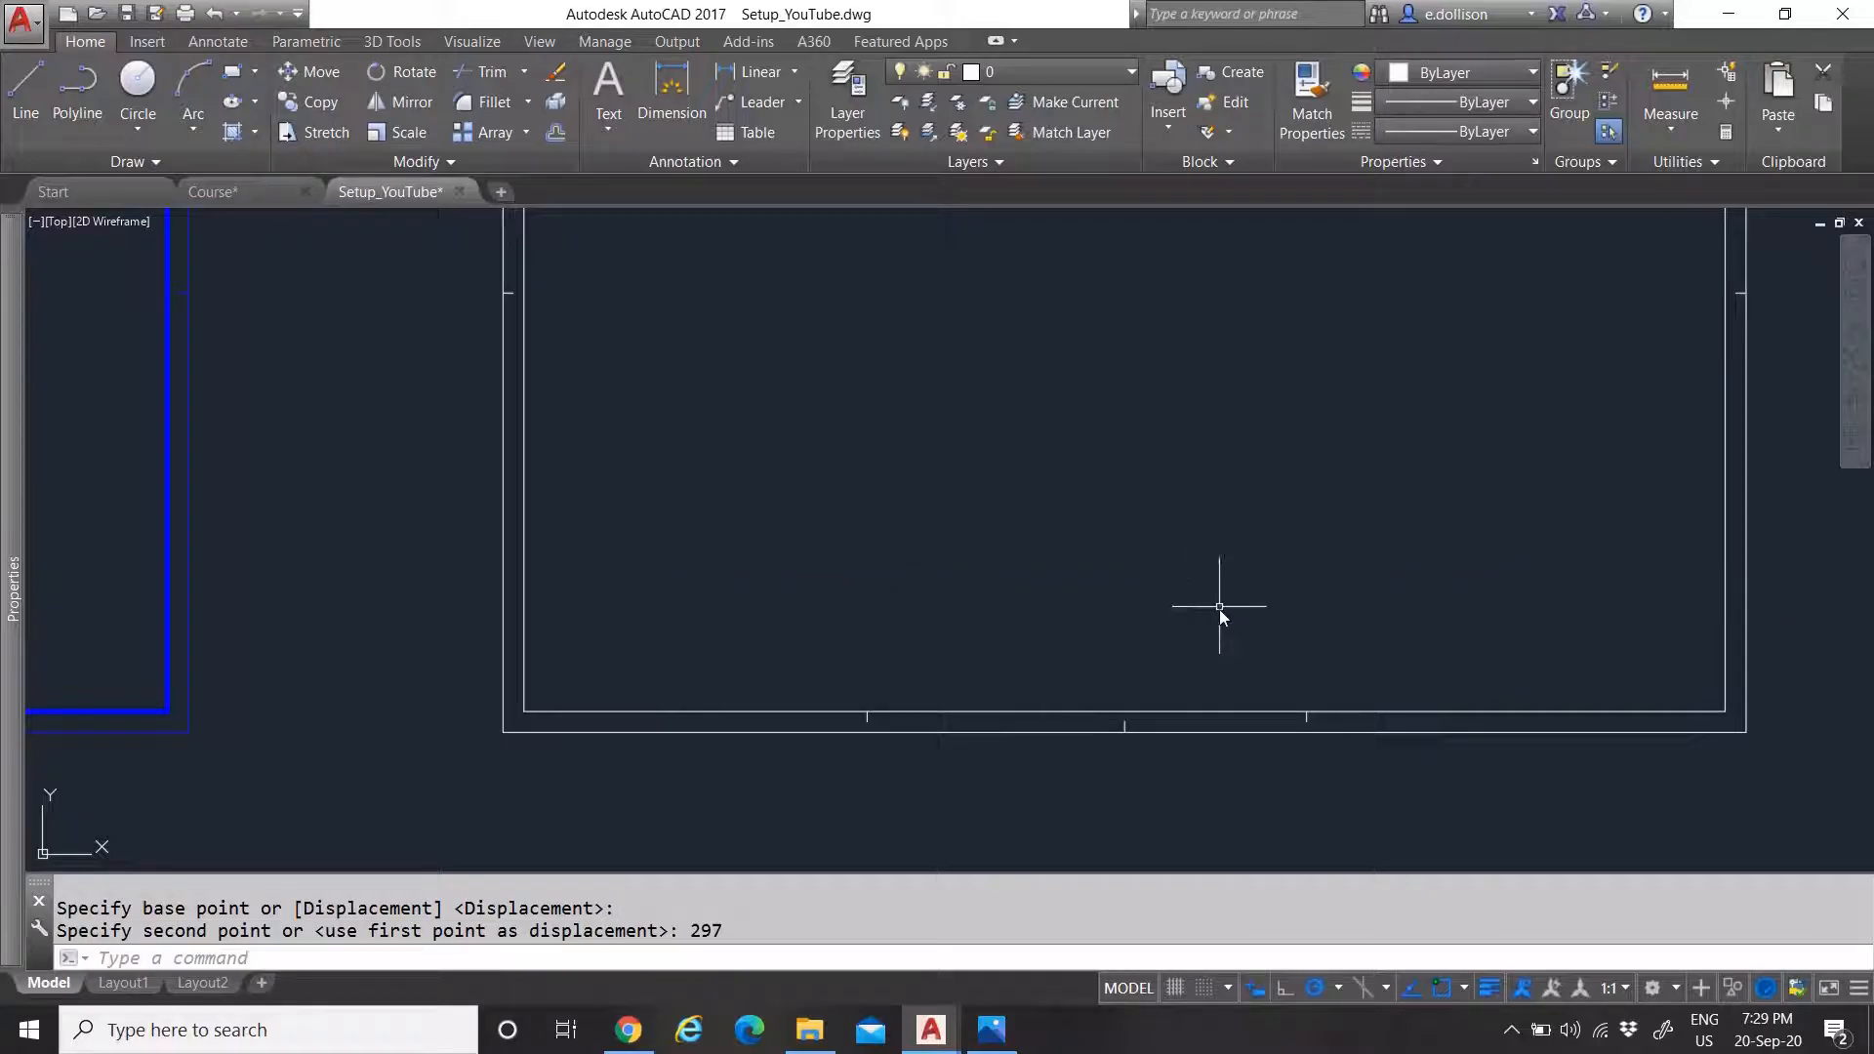
# Set the lineweight of the bottom edge's middle tick to 0.00 mm
pyautogui.click(1065, 602)
pyautogui.click(1177, 784)
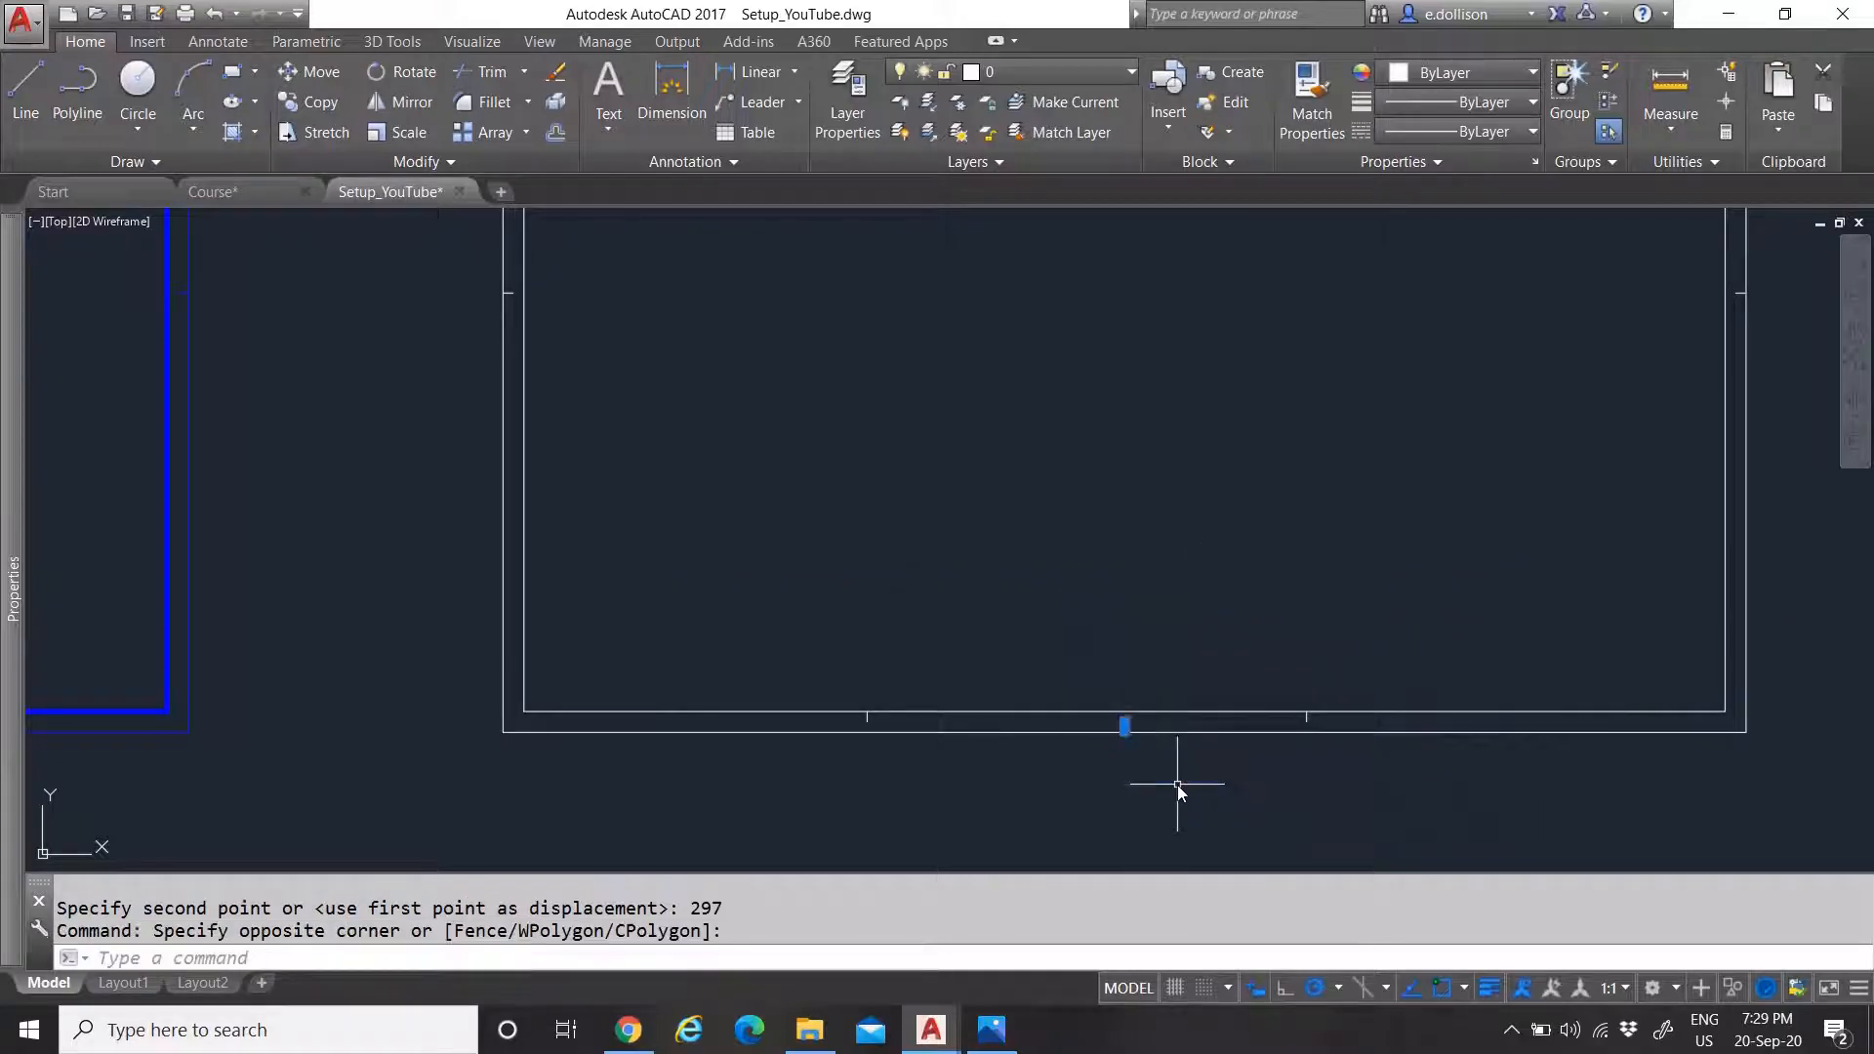
pyautogui.moveTo(4, 412)
pyautogui.doubleClick(475, 405)
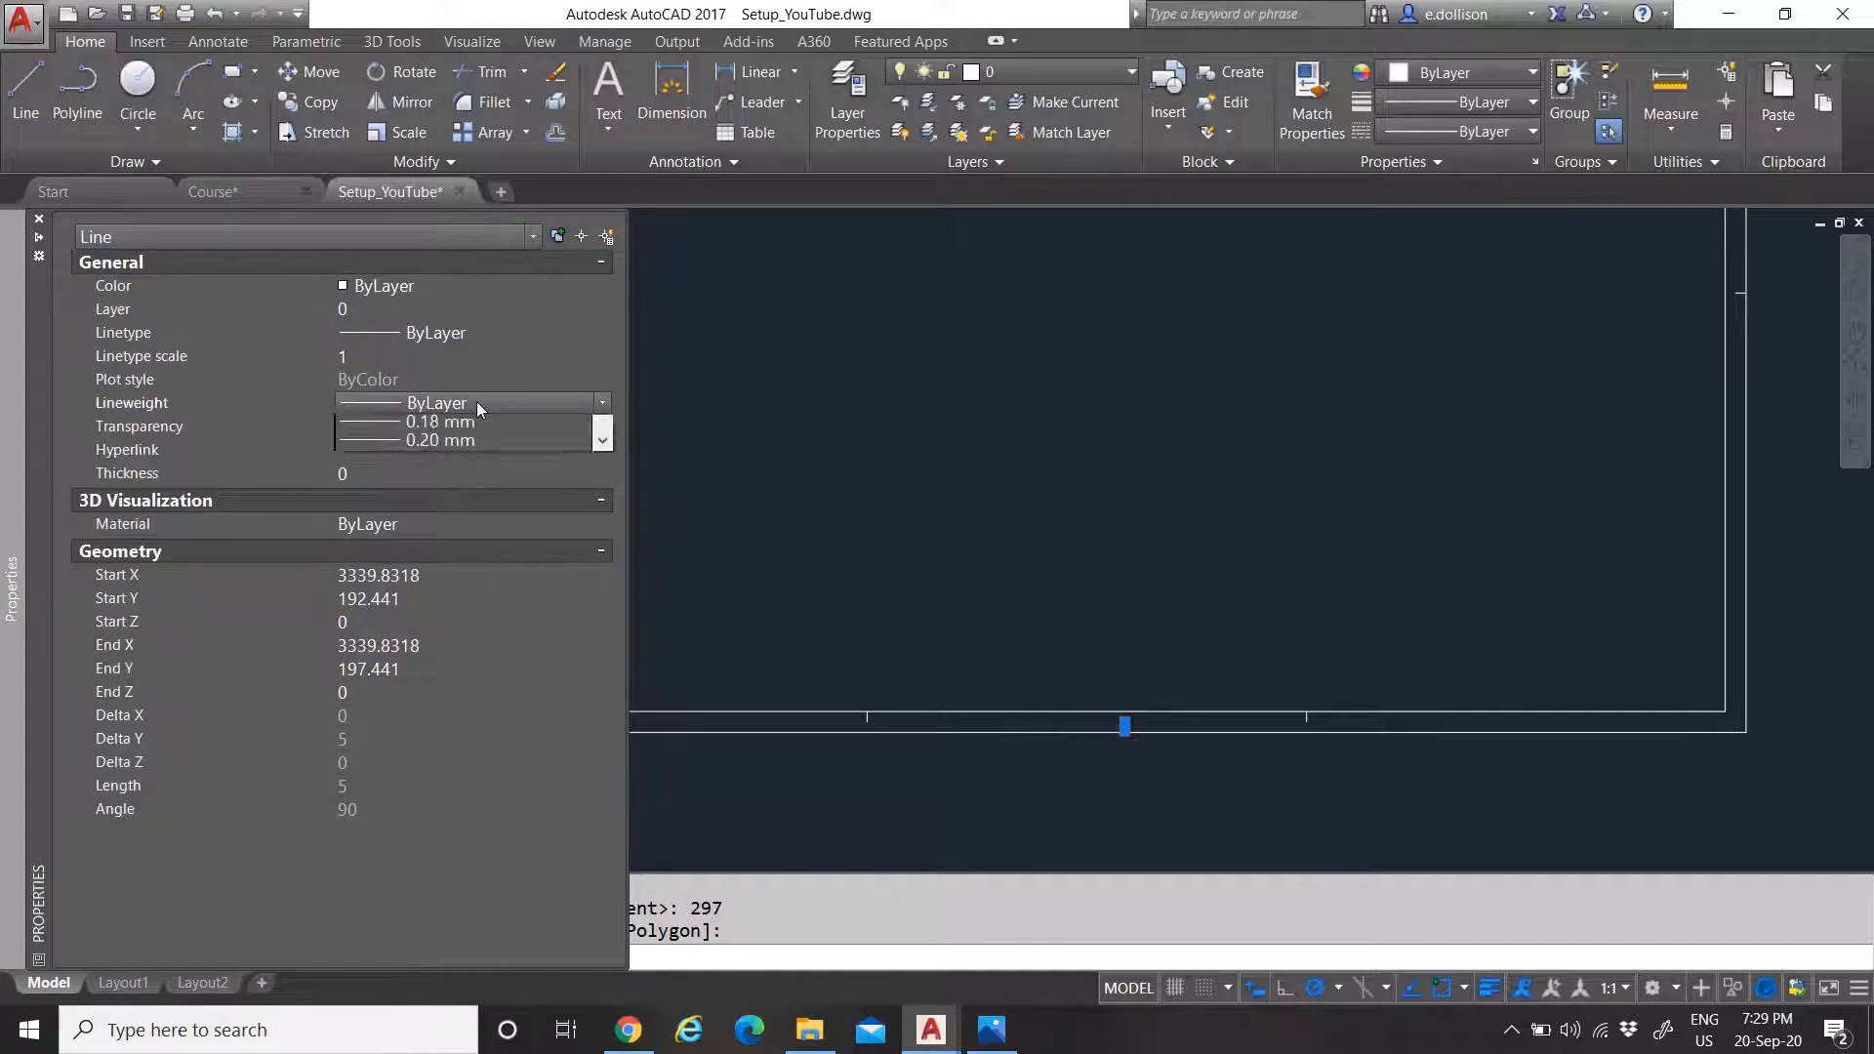
pyautogui.click(464, 479)
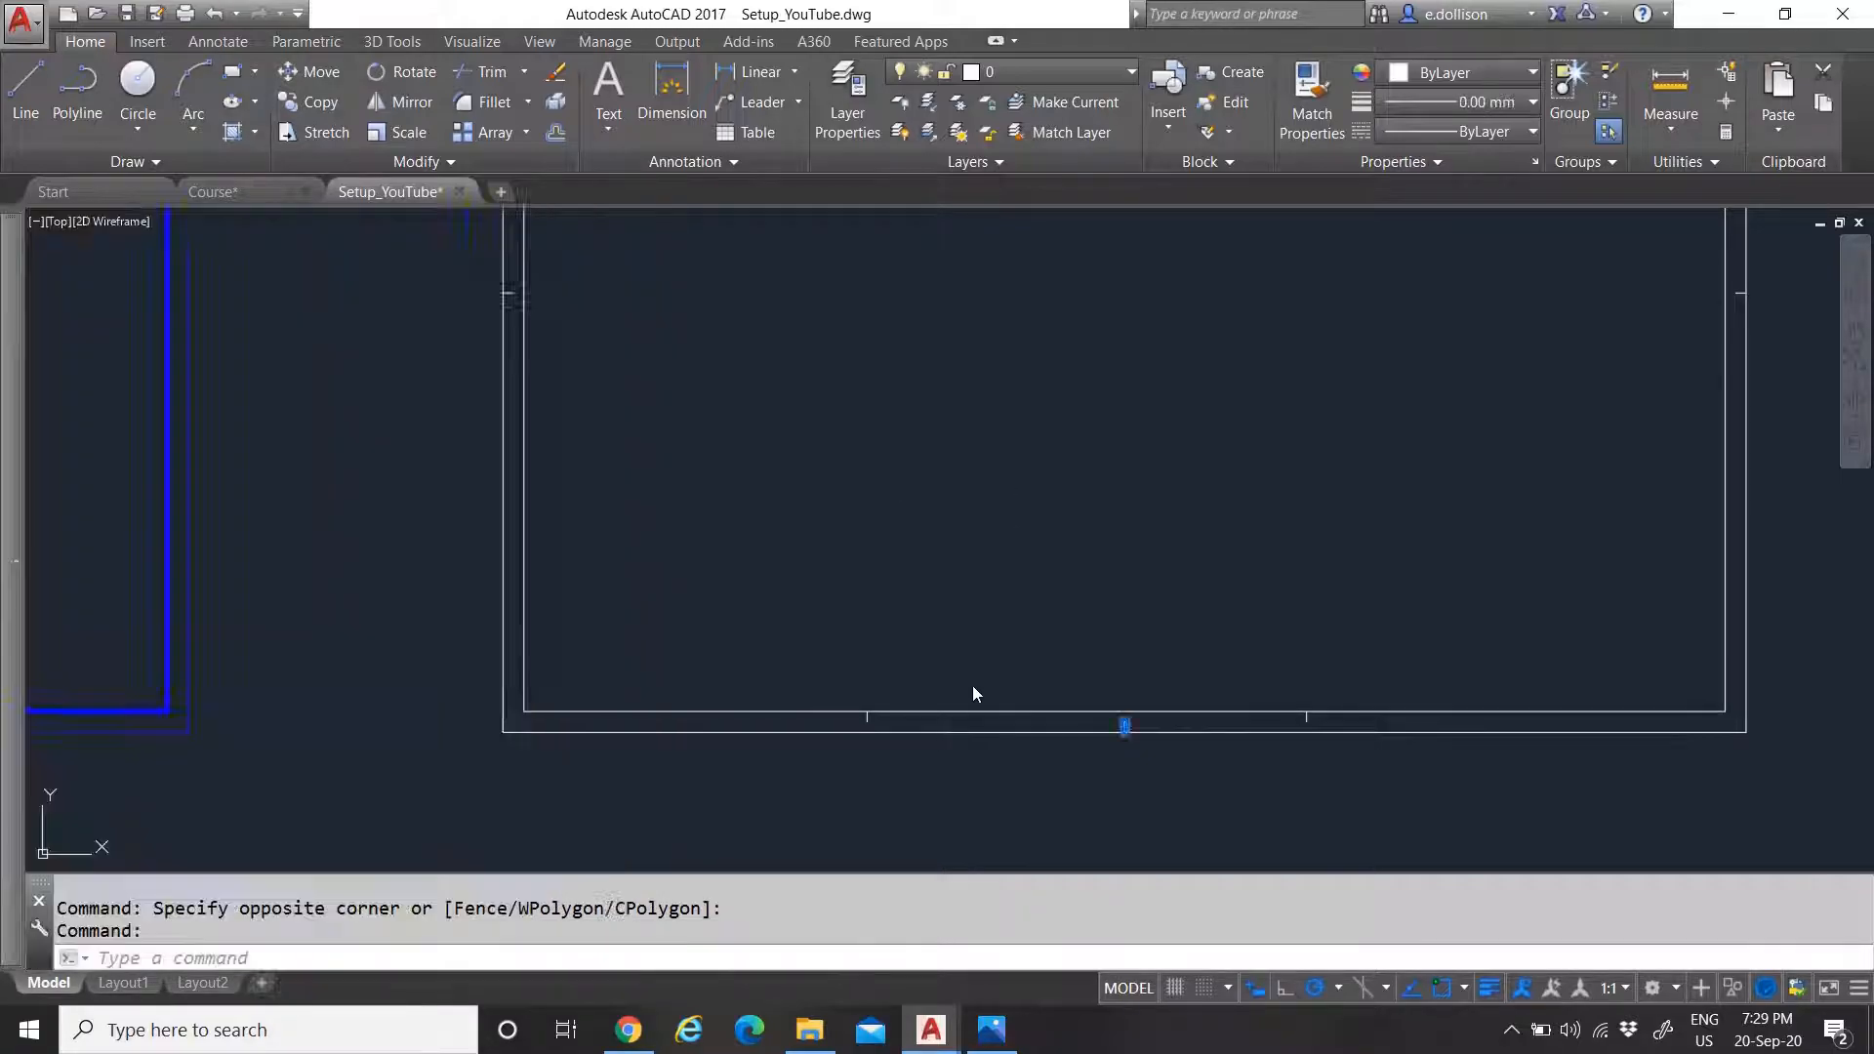
# Mirror the bottom middle tick to the A1 border's top edge about a horizontal line through the right side's midpoint, keeping the original
pyautogui.scroll(2, 1046, 646)
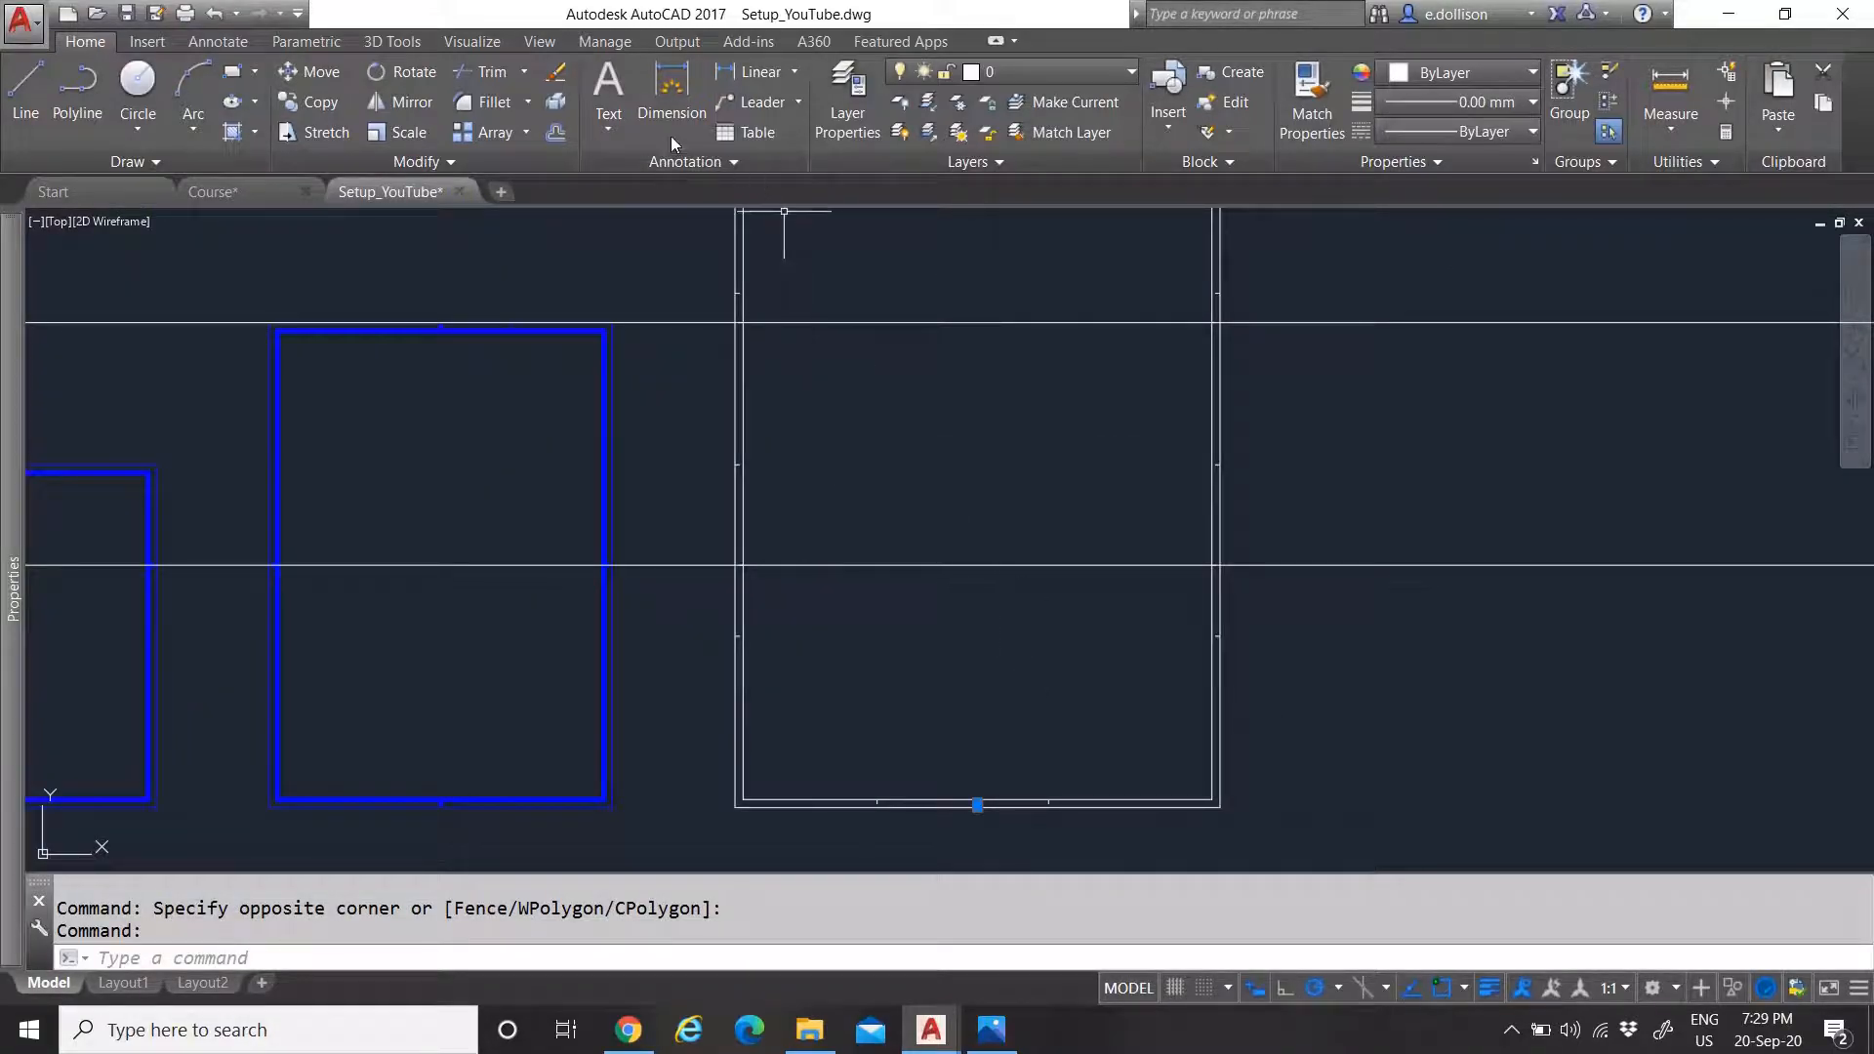
pyautogui.click(404, 101)
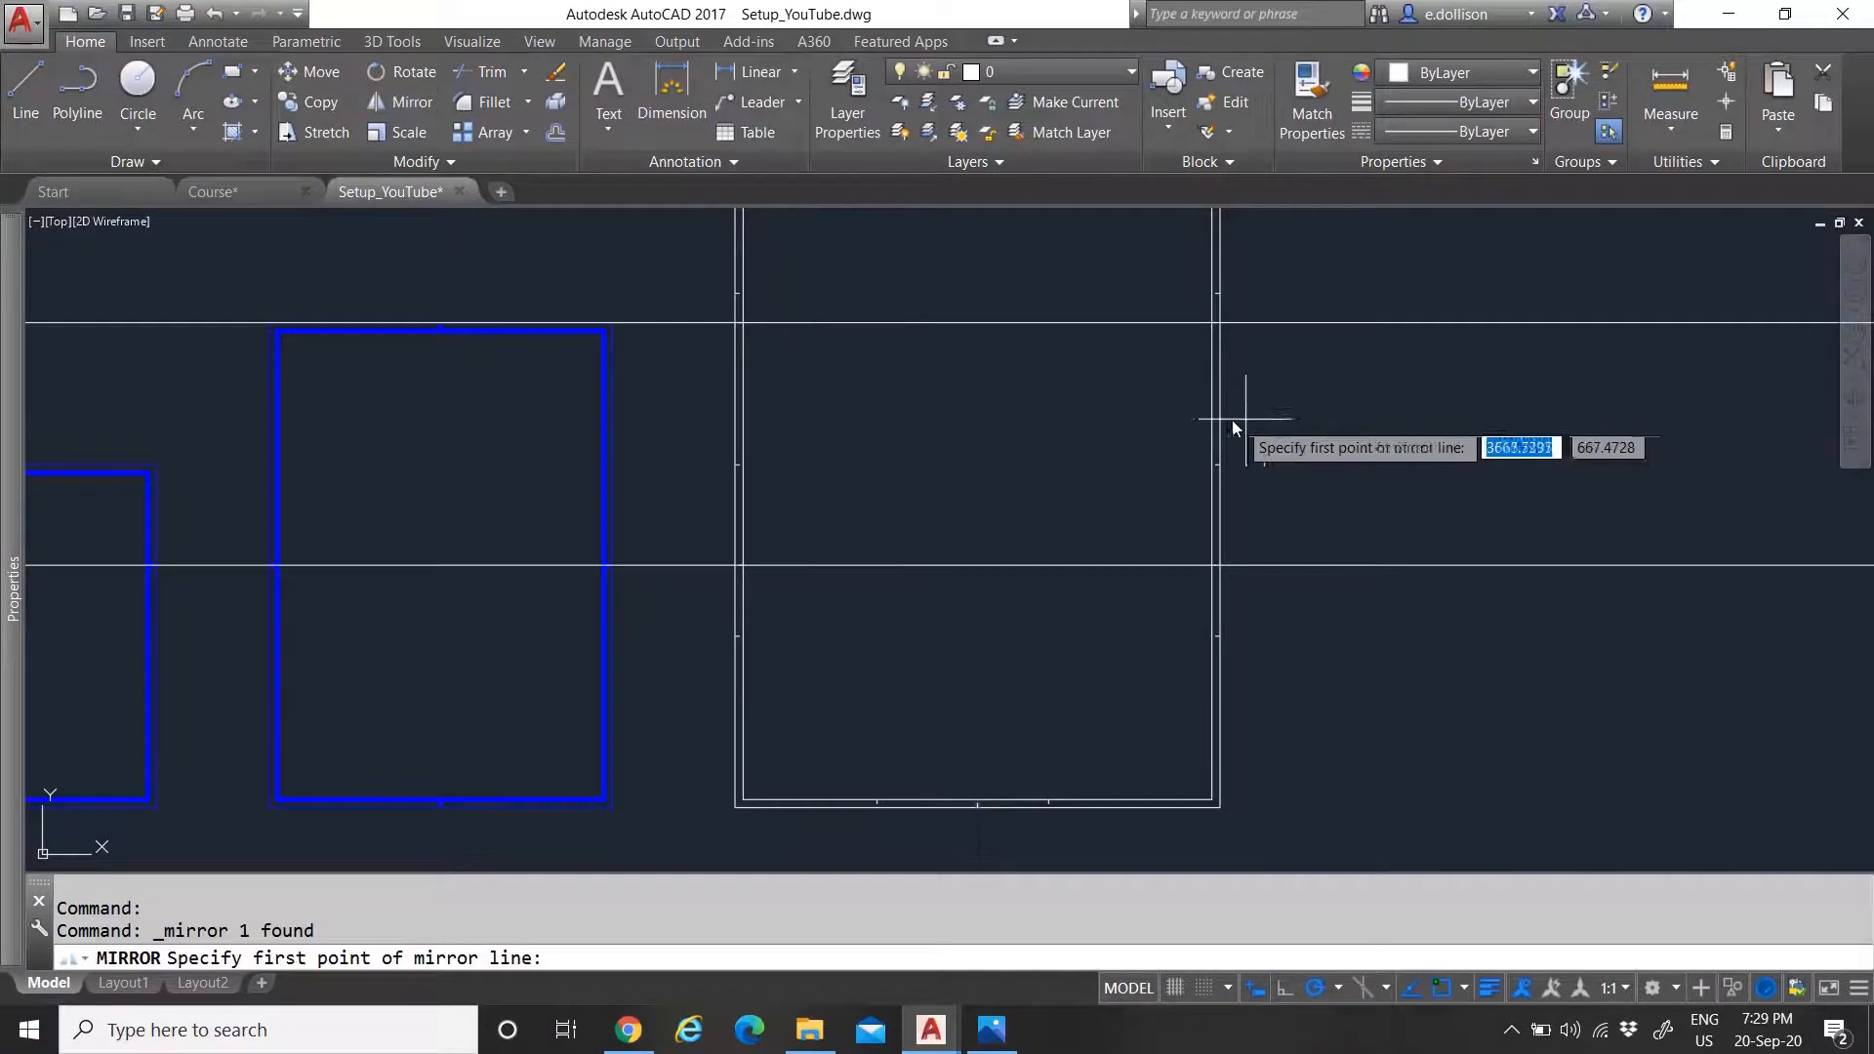
pyautogui.click(1216, 465)
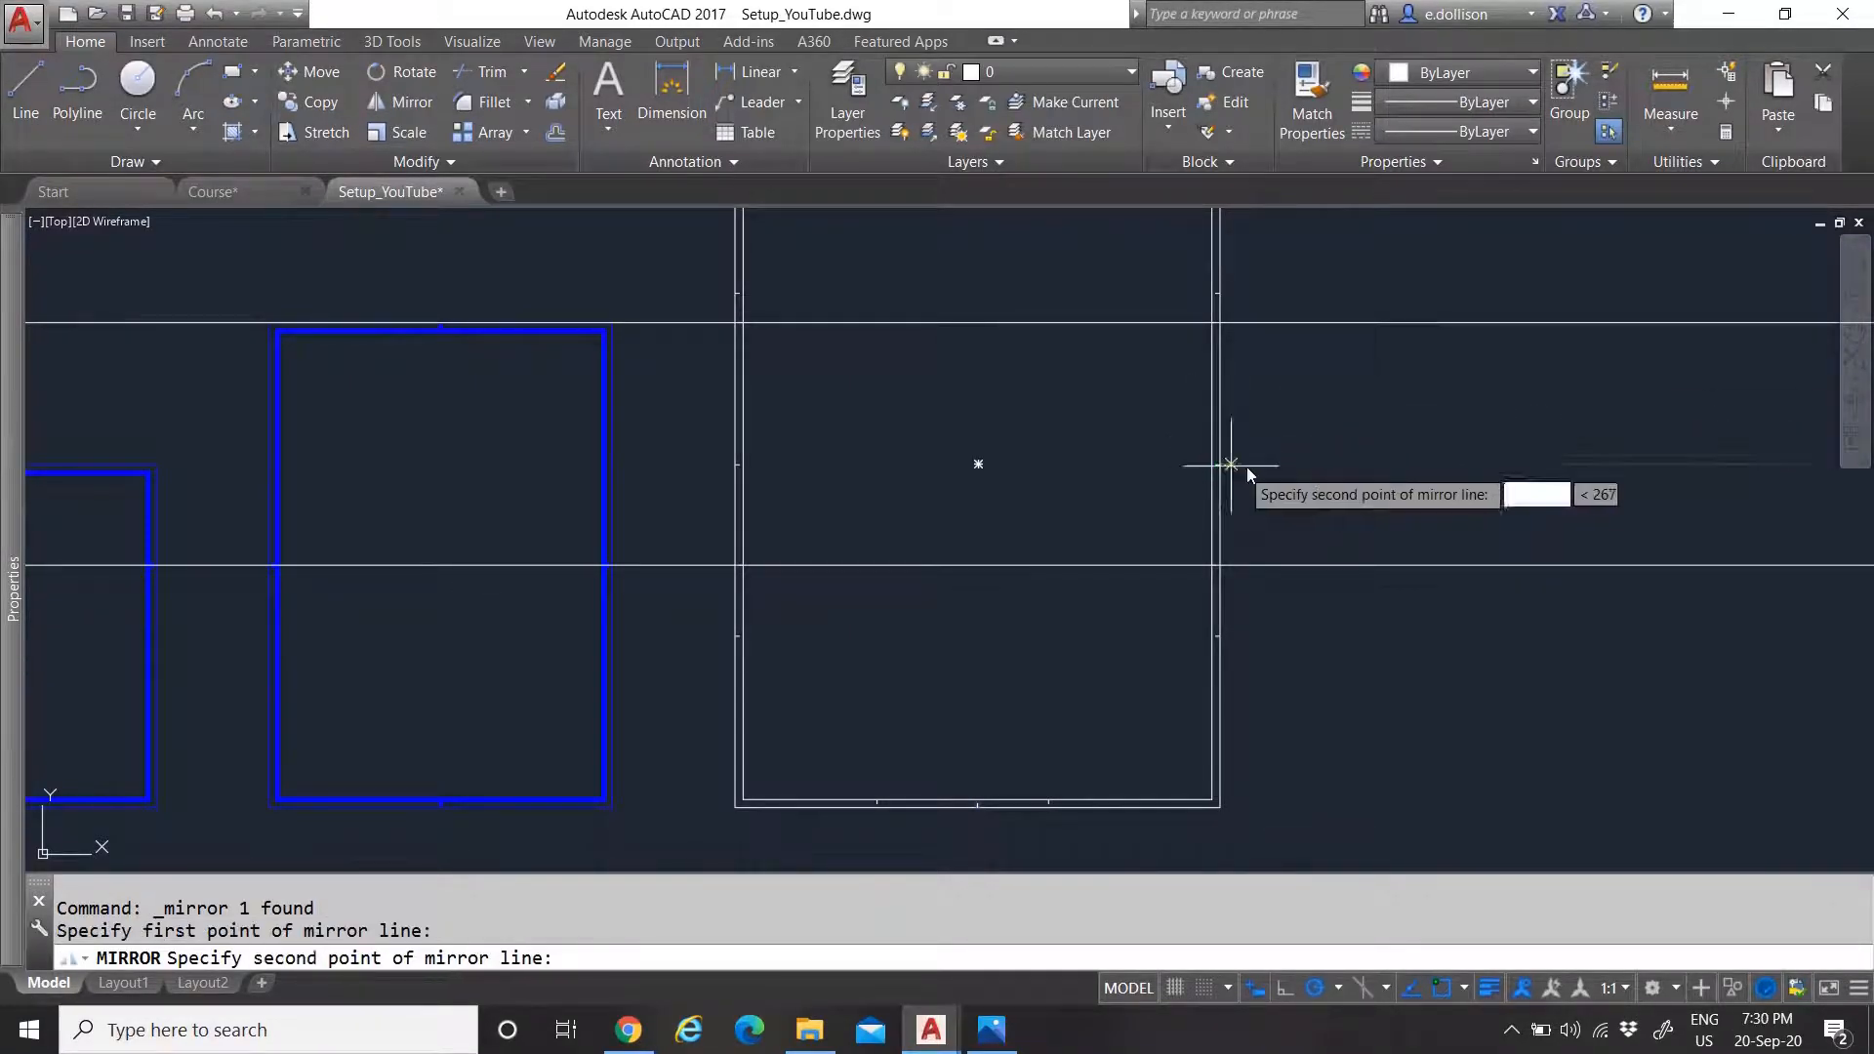
pyautogui.click(1309, 466)
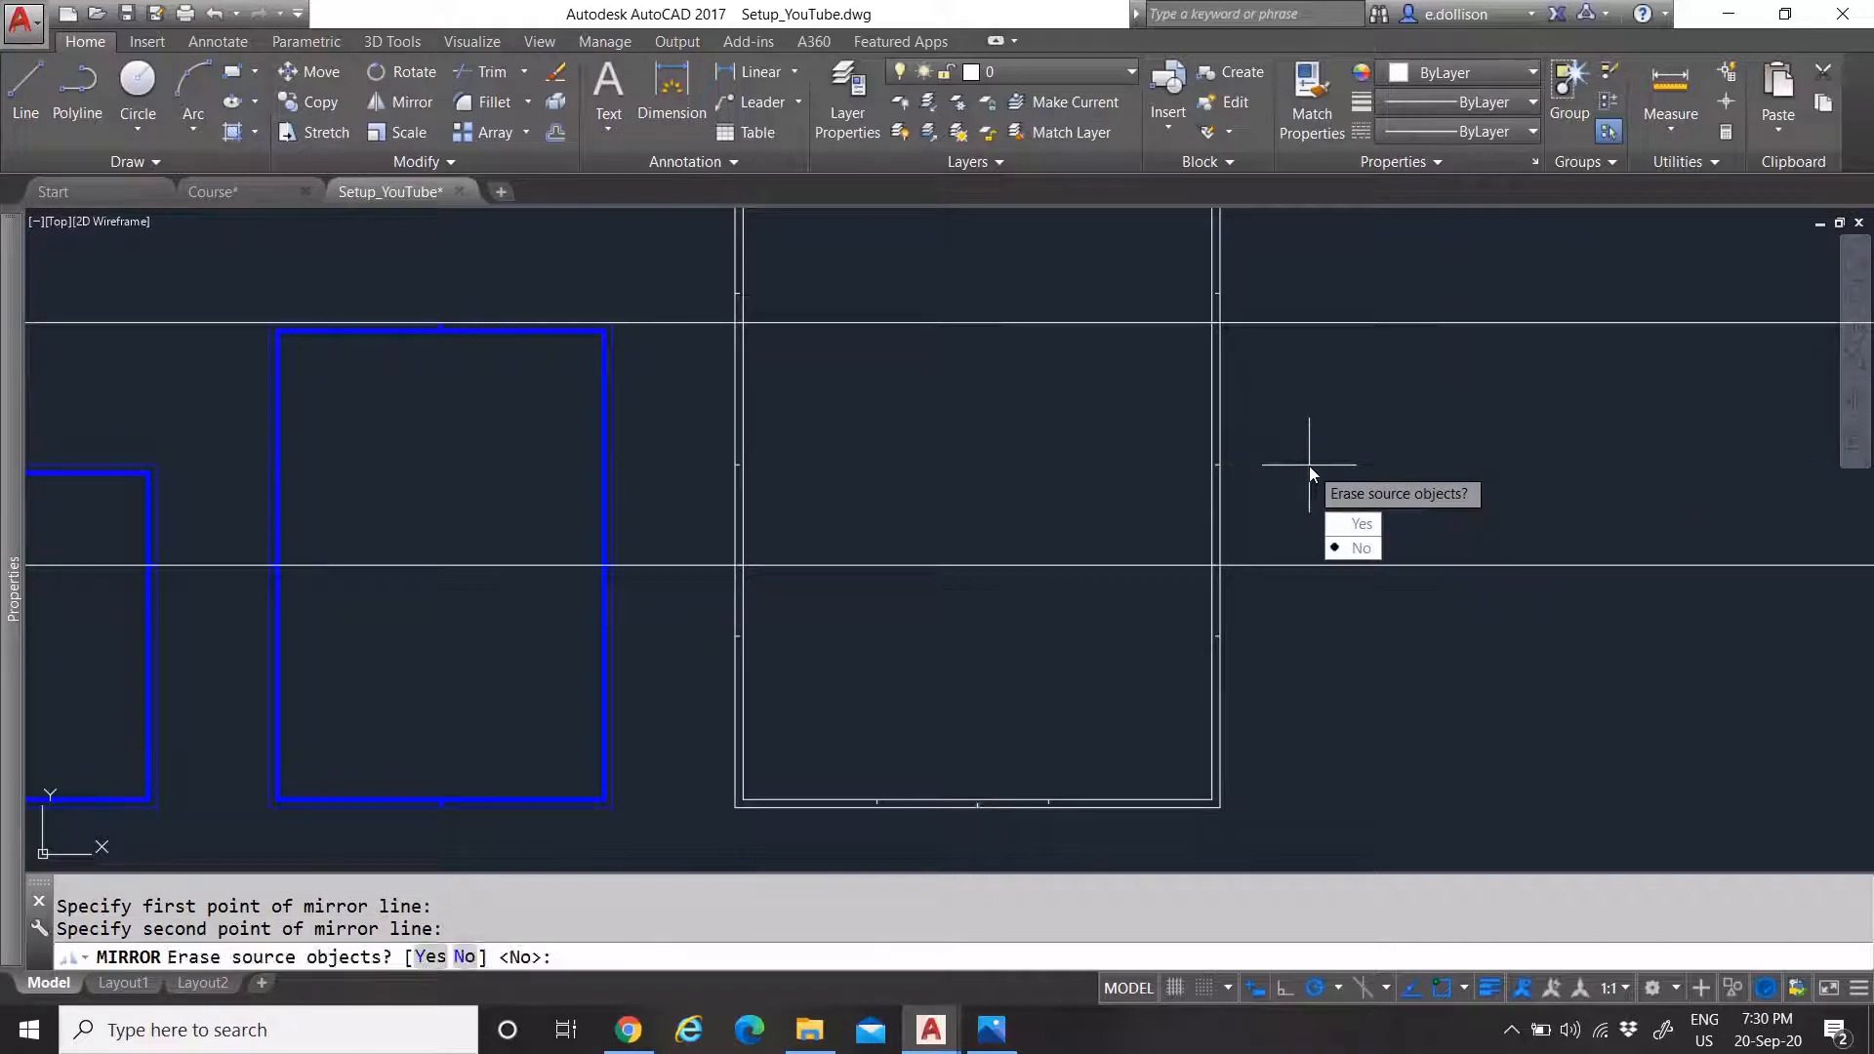
pyautogui.click(1351, 548)
# Examine the middle ticks on the A1 border's top and bottom edges
pyautogui.scroll(-4, 978, 469)
pyautogui.scroll(6, 977, 332)
pyautogui.scroll(2, 1000, 336)
pyautogui.scroll(-4, 970, 334)
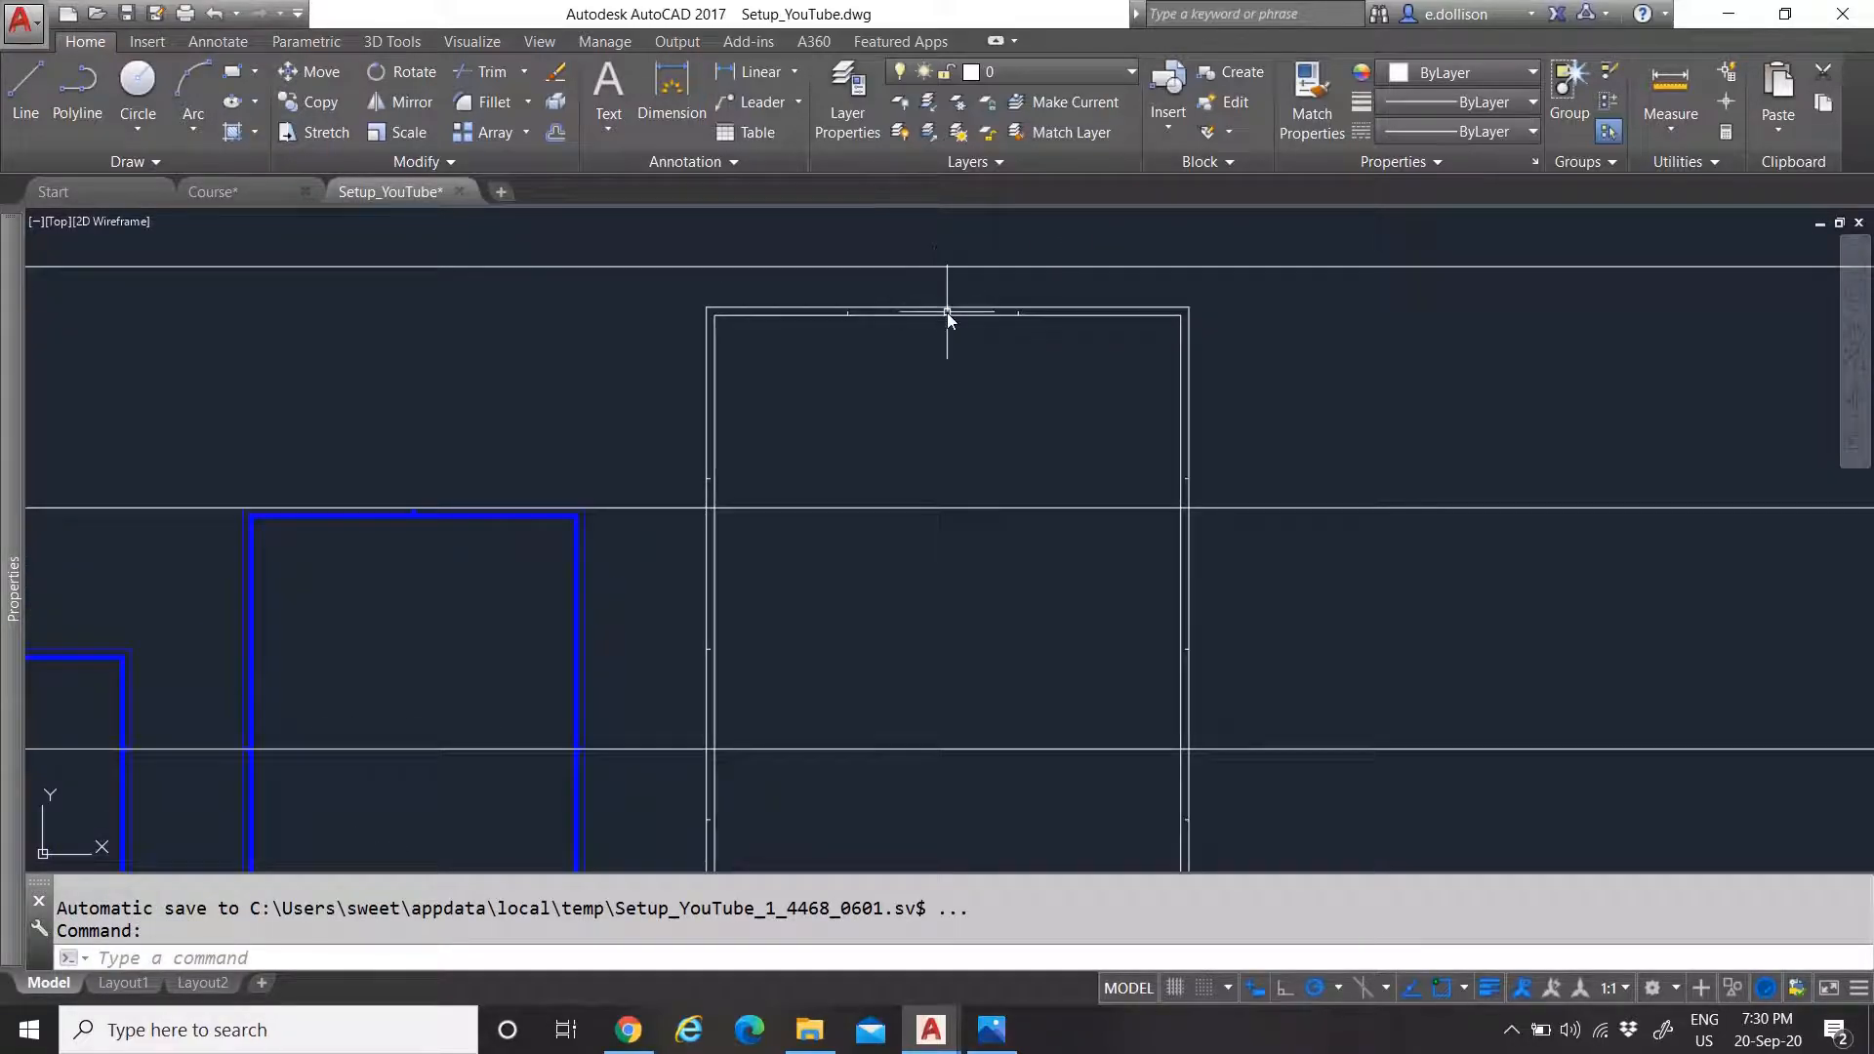
pyautogui.scroll(-4, 947, 312)
pyautogui.scroll(6, 953, 493)
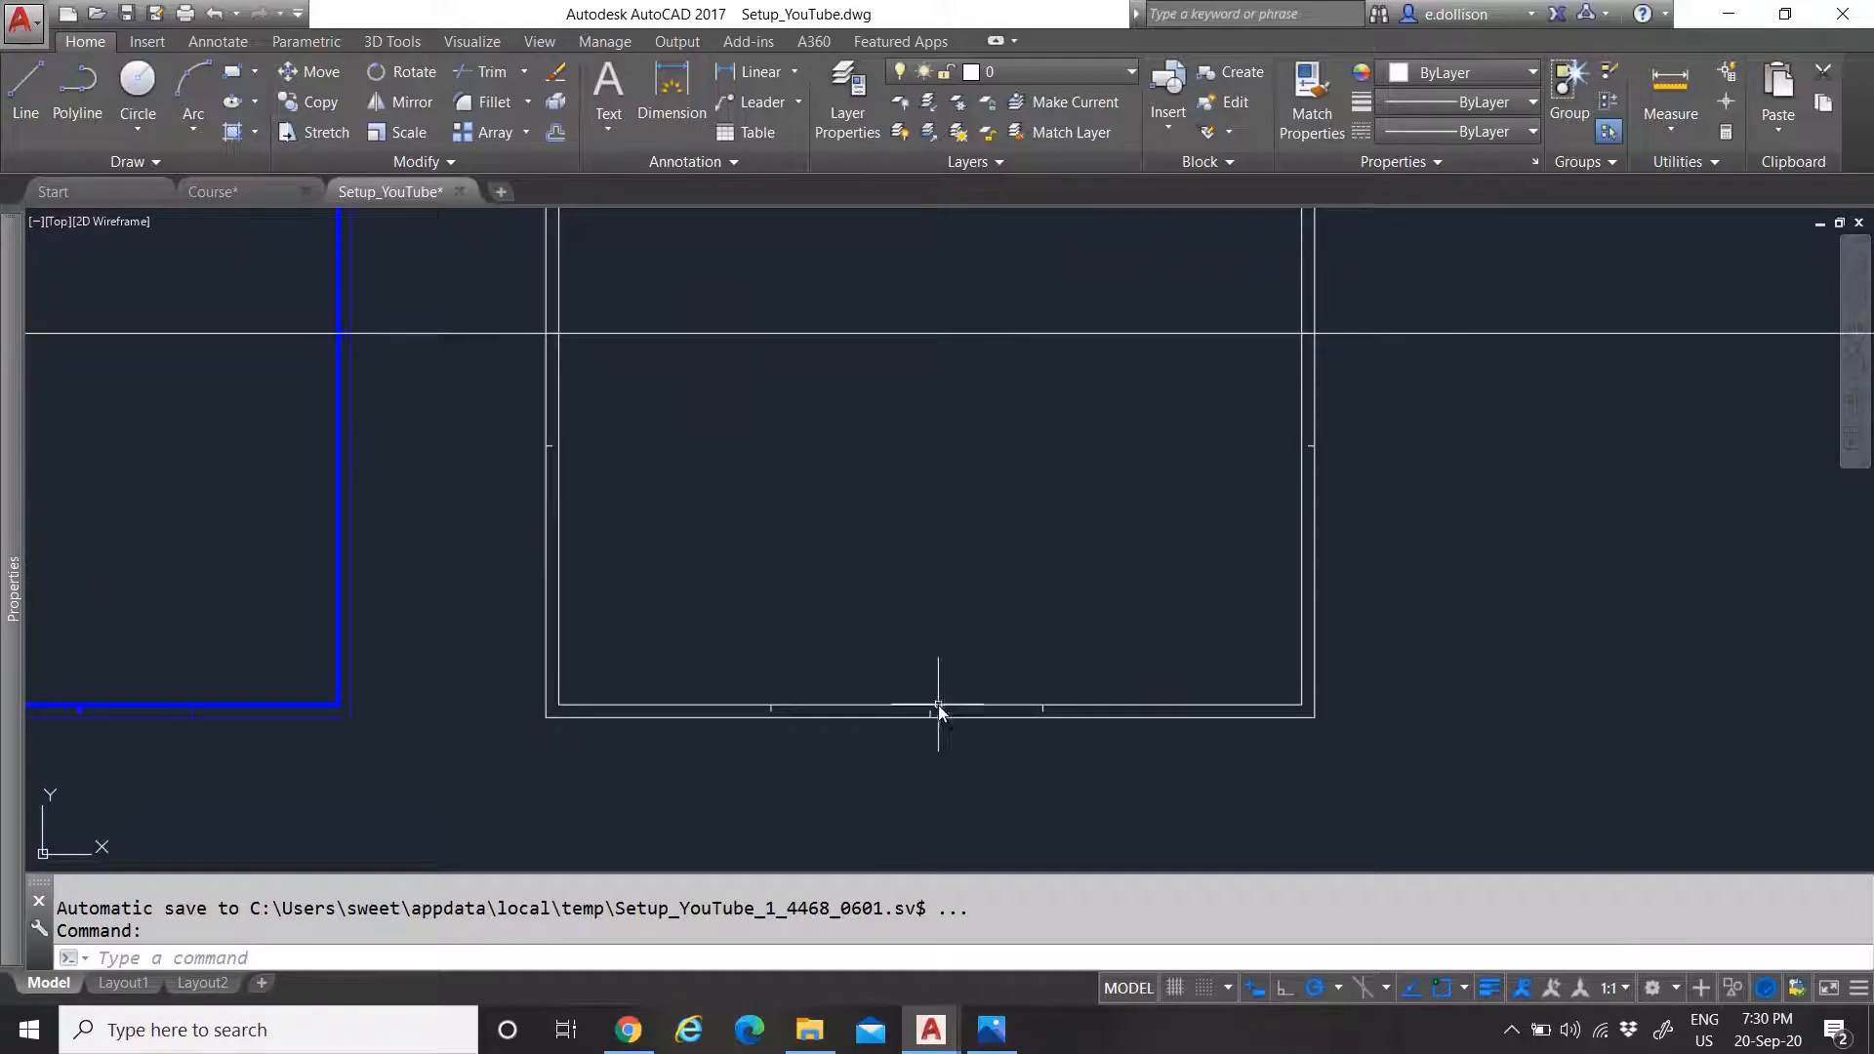
pyautogui.scroll(-4, 912, 640)
pyautogui.scroll(2, 977, 552)
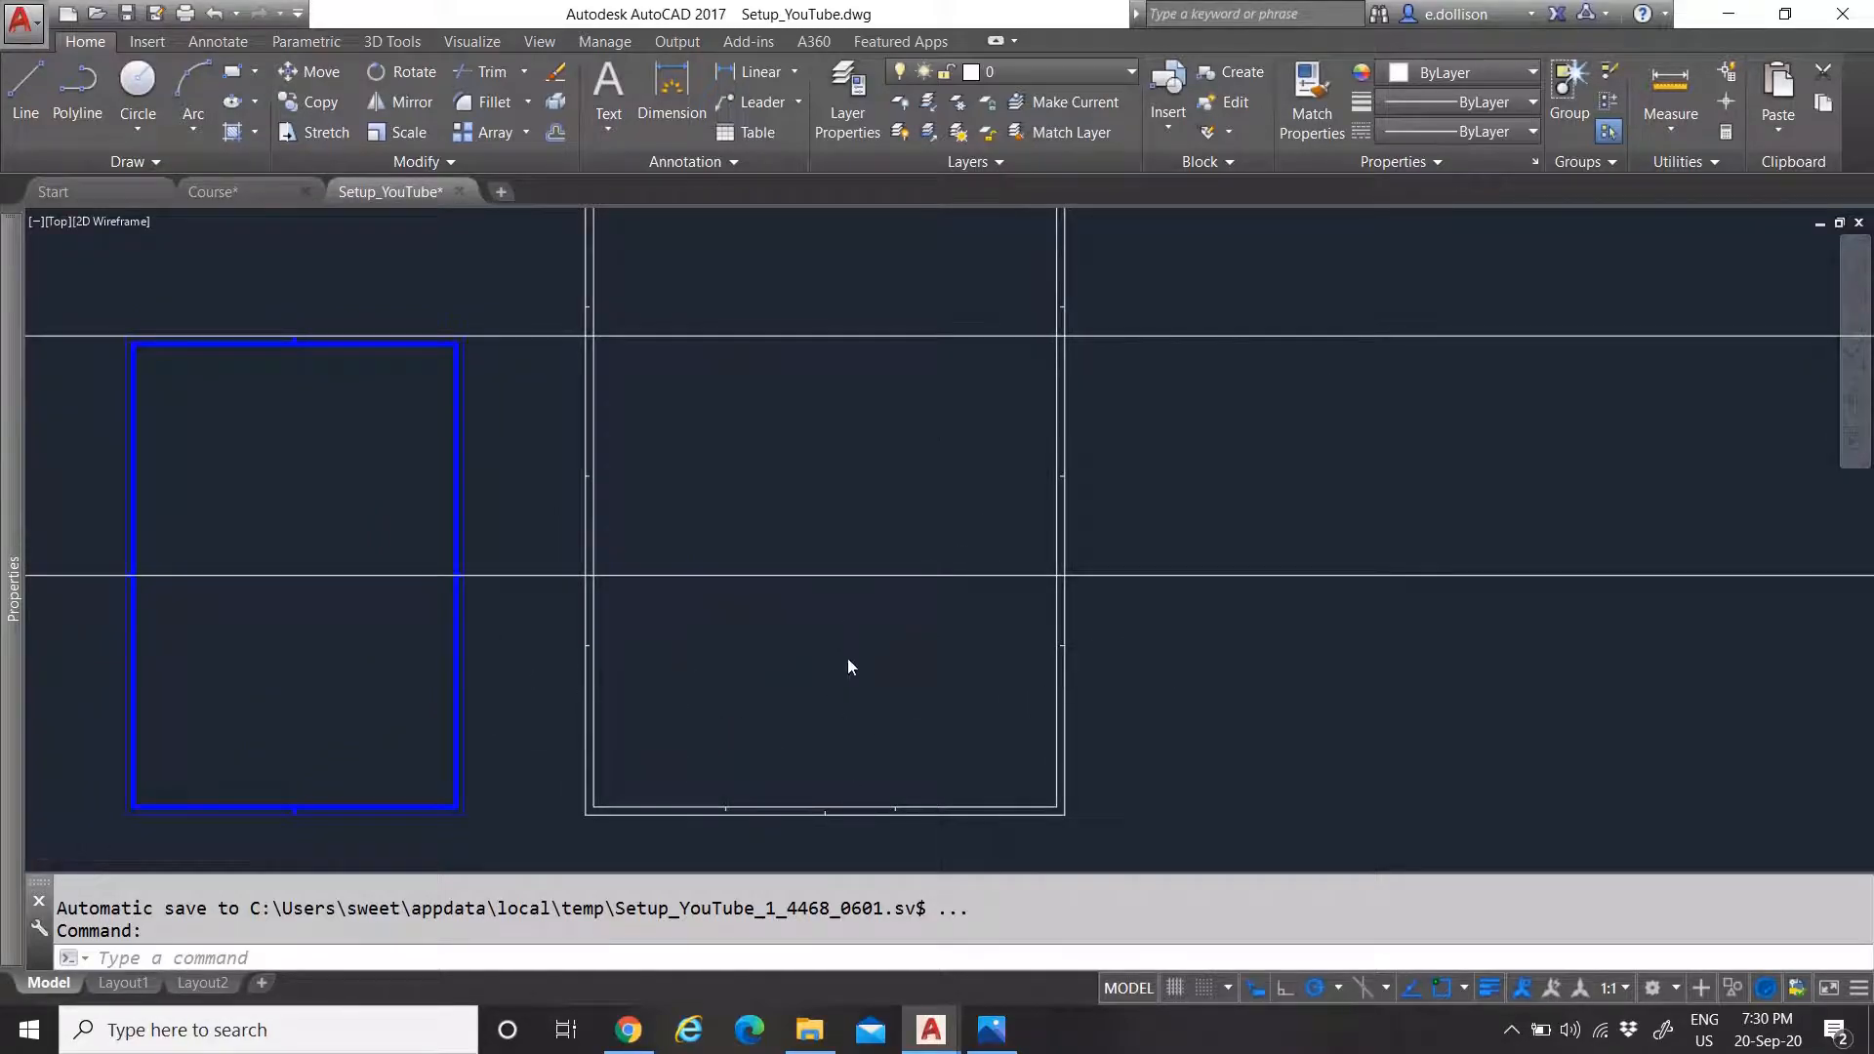
pyautogui.scroll(-4, 845, 670)
pyautogui.scroll(2, 808, 659)
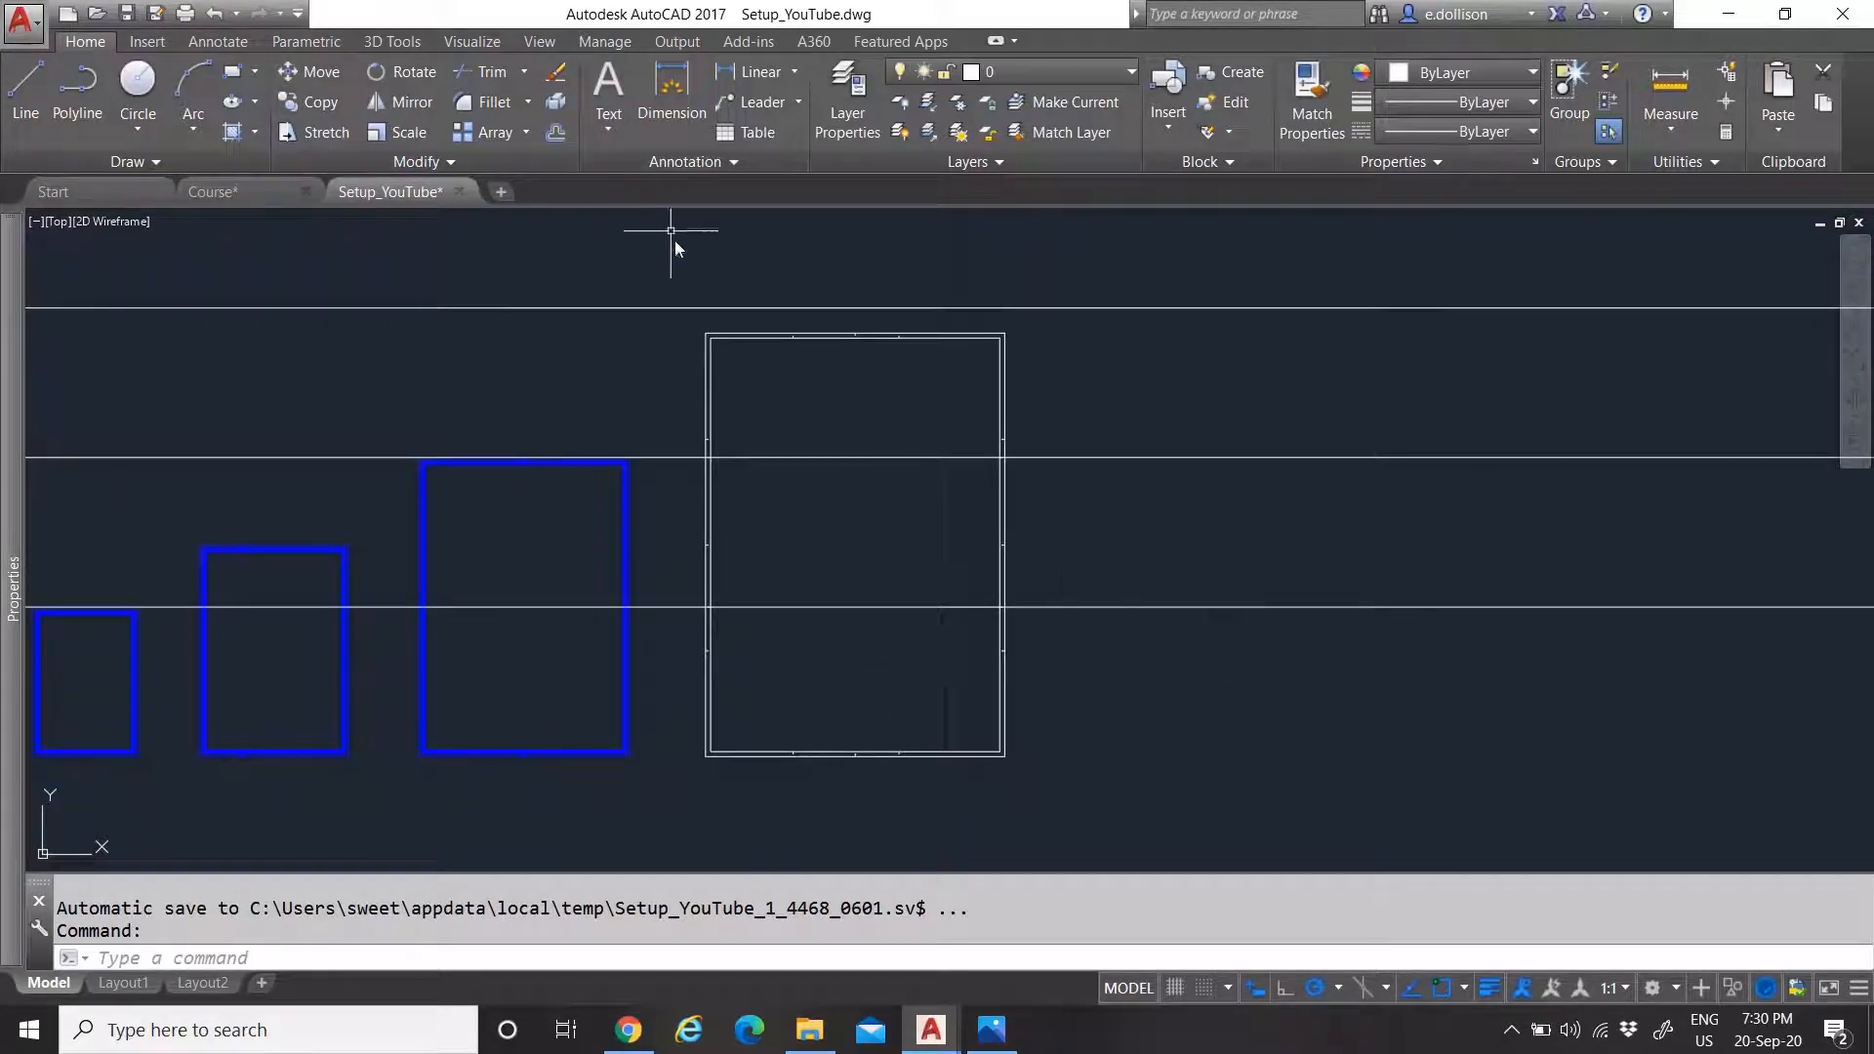
# Convert the whole A1 border with its ticks into a block named Border_A1, with its base point at the outer bottom-right corner
pyautogui.click(683, 273)
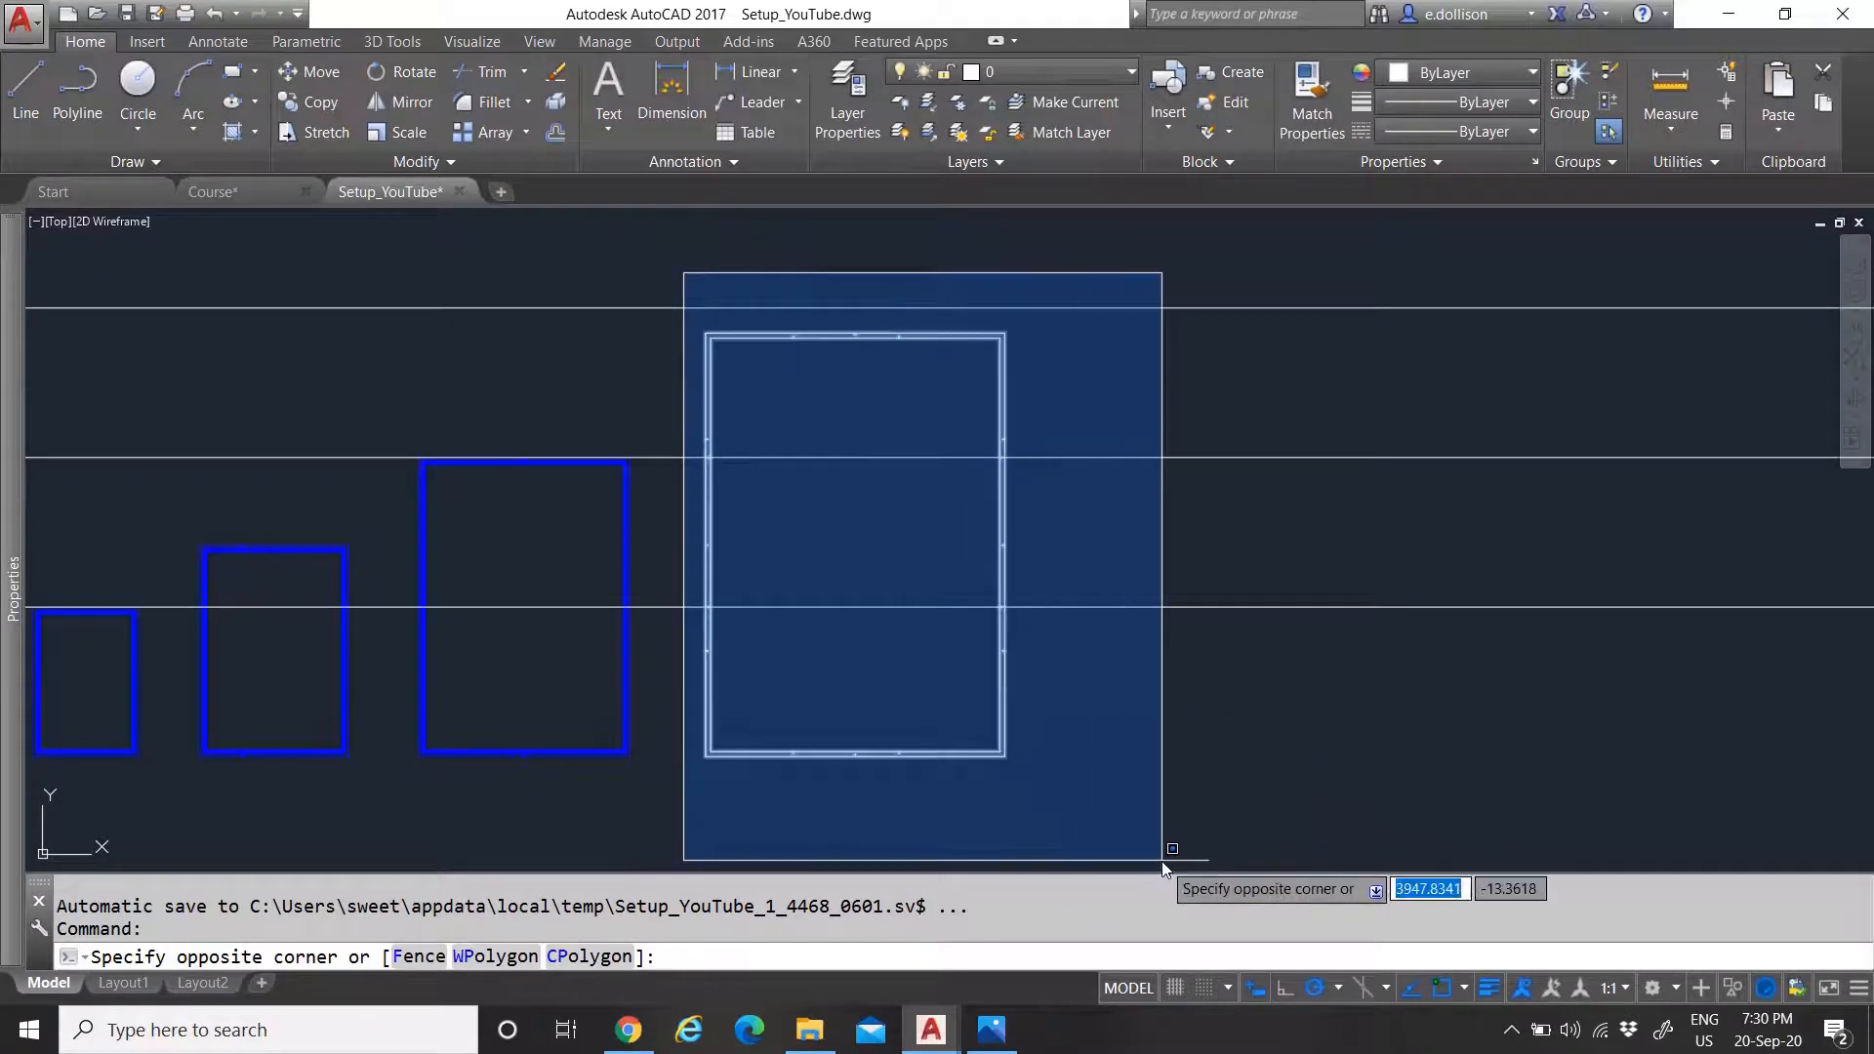
pyautogui.click(1173, 840)
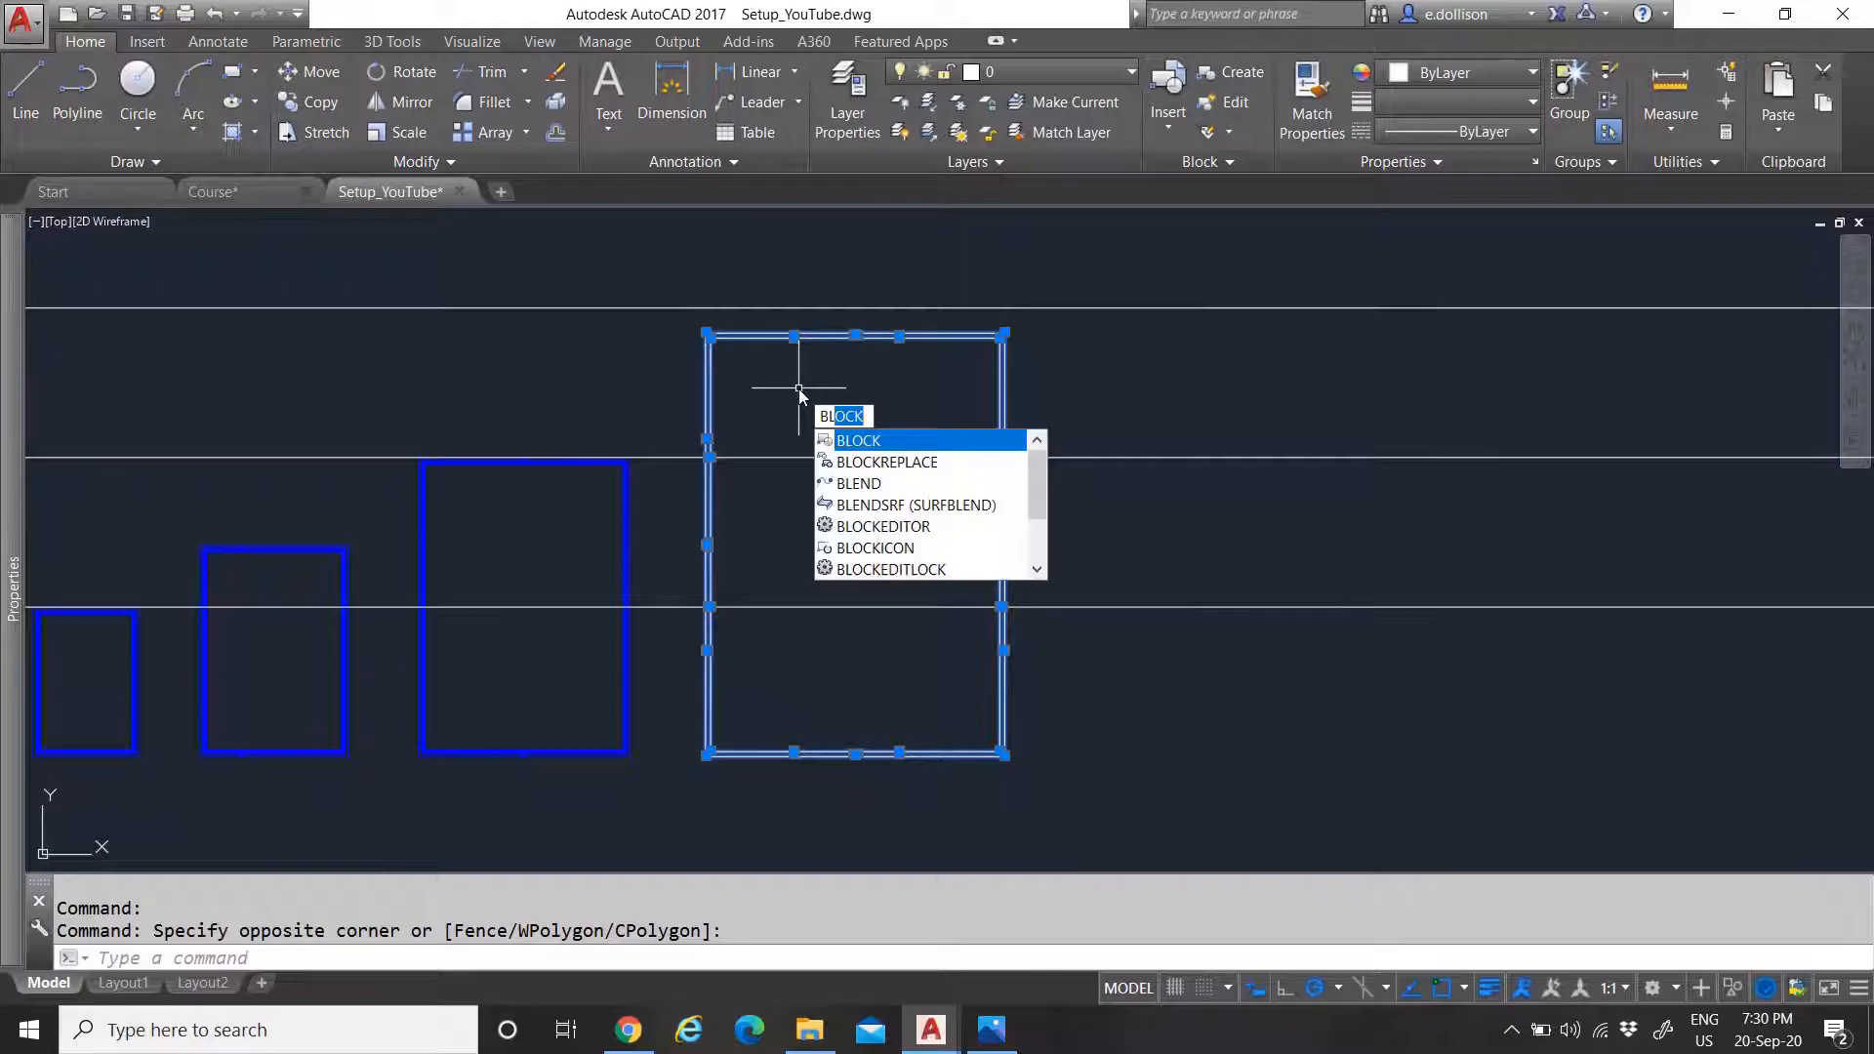
pyautogui.press('Return')
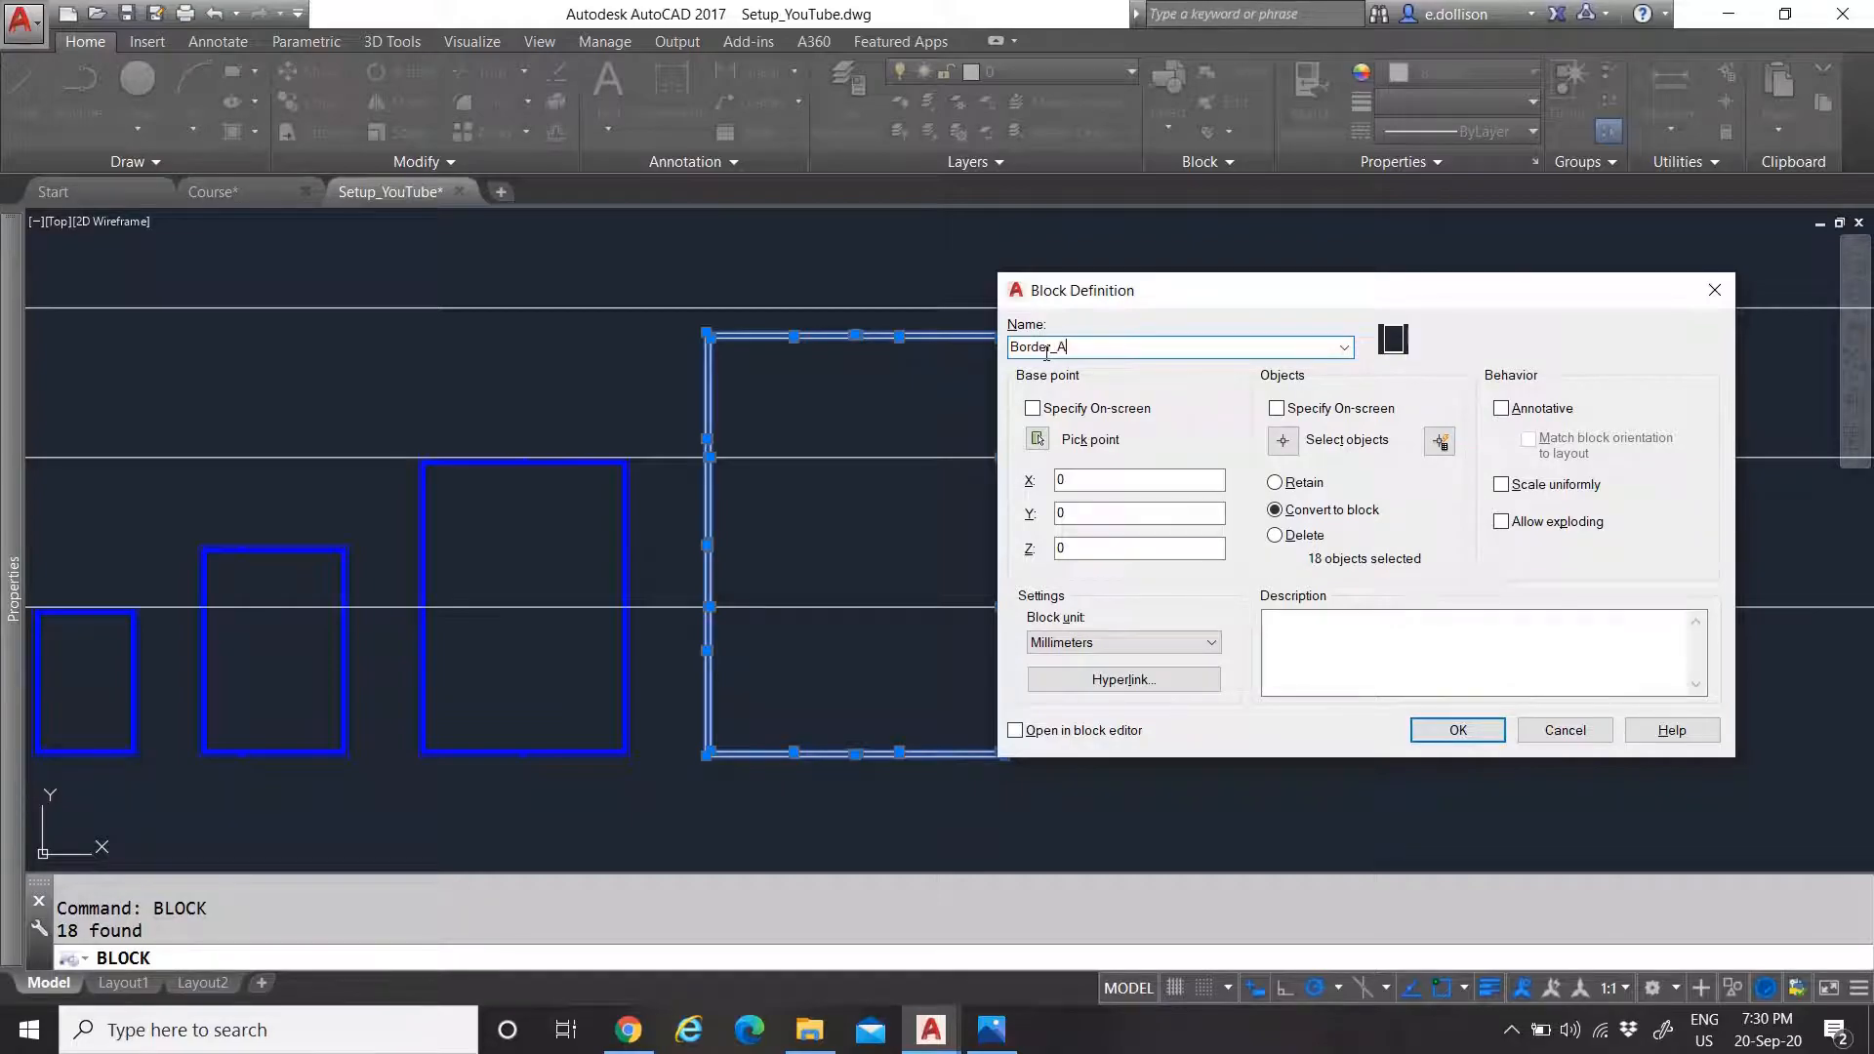
pyautogui.click(1038, 439)
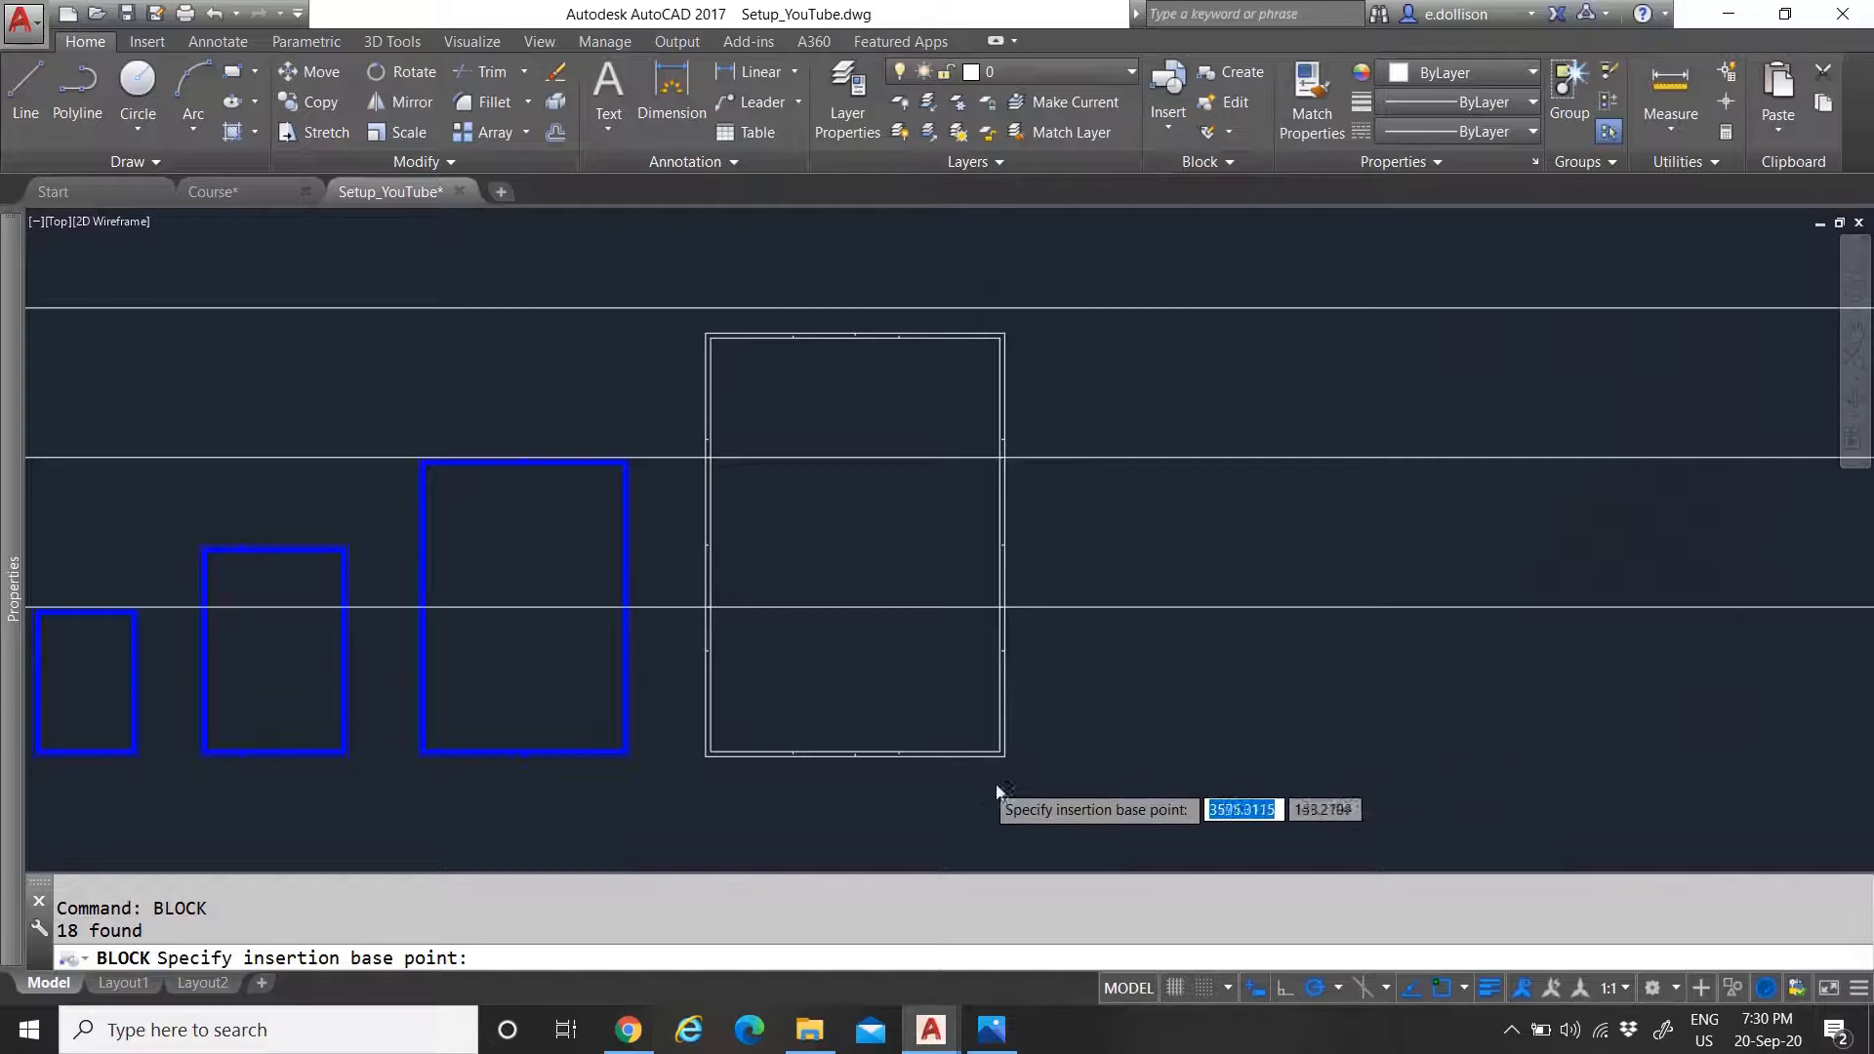
pyautogui.scroll(6, 993, 778)
pyautogui.click(1036, 676)
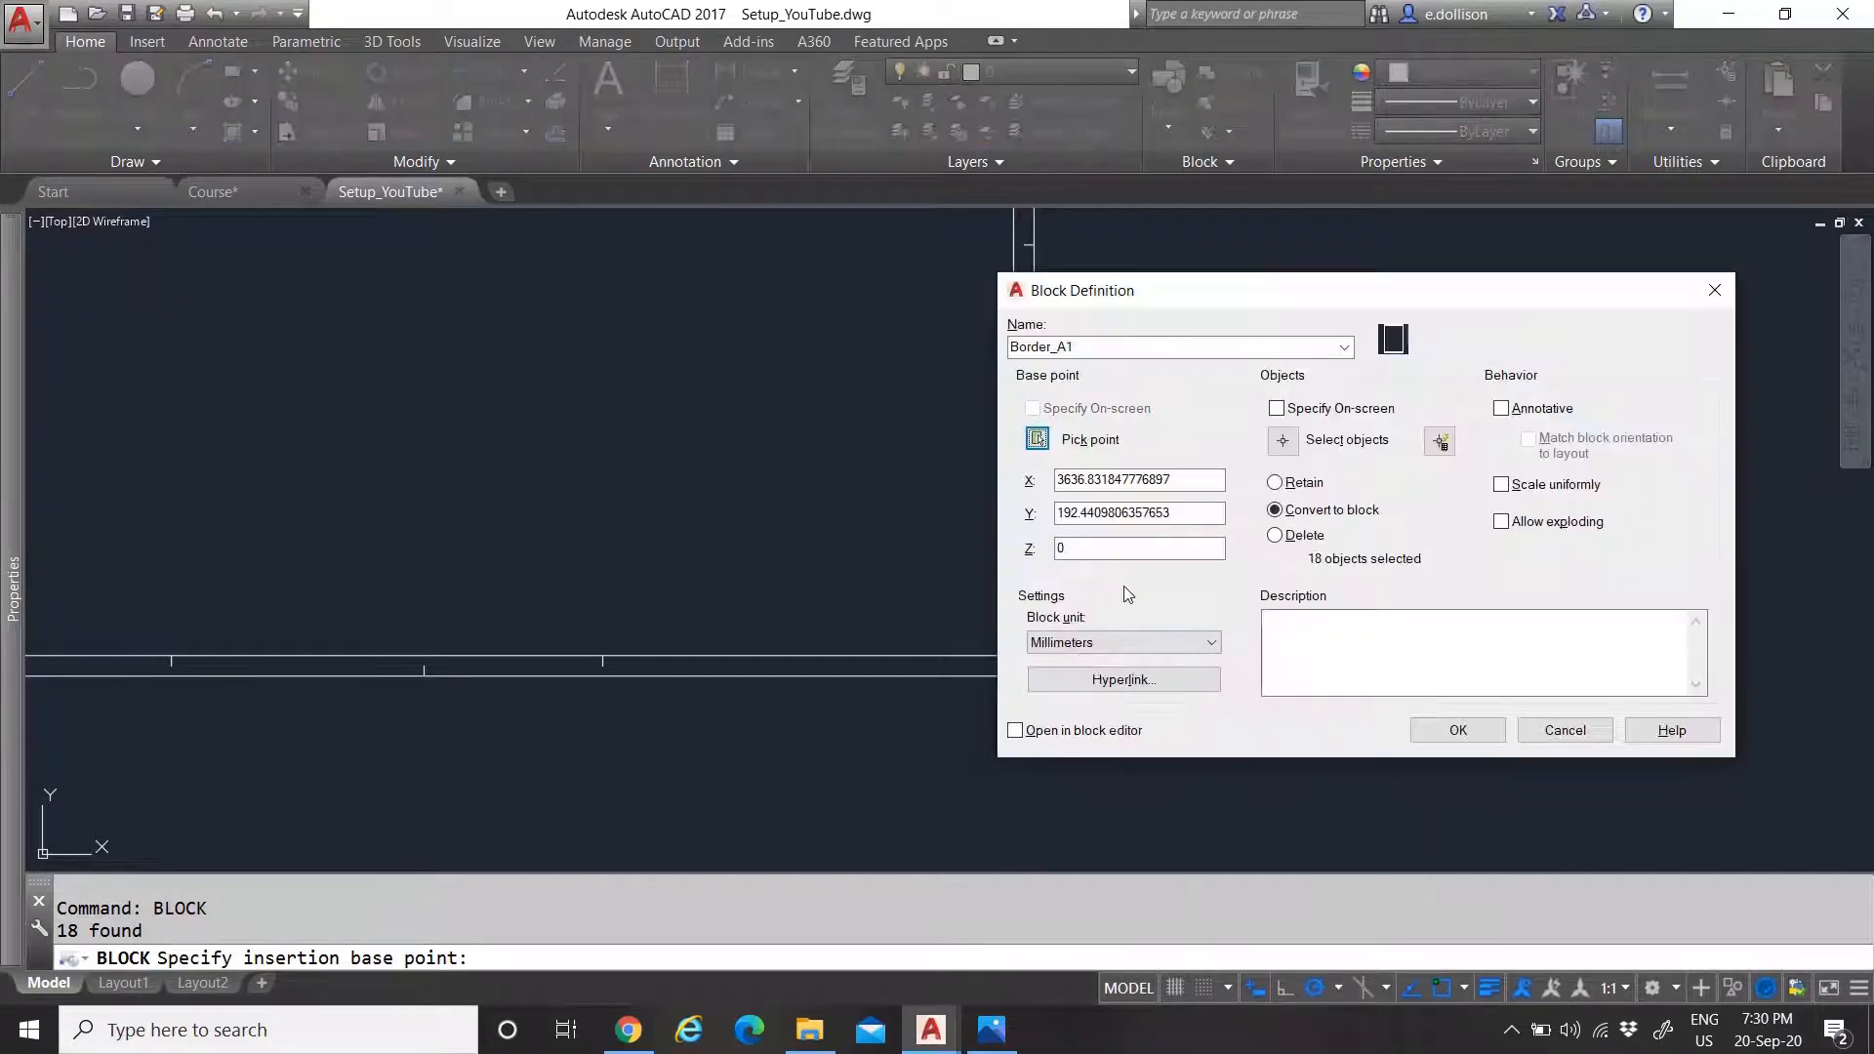
pyautogui.click(1457, 730)
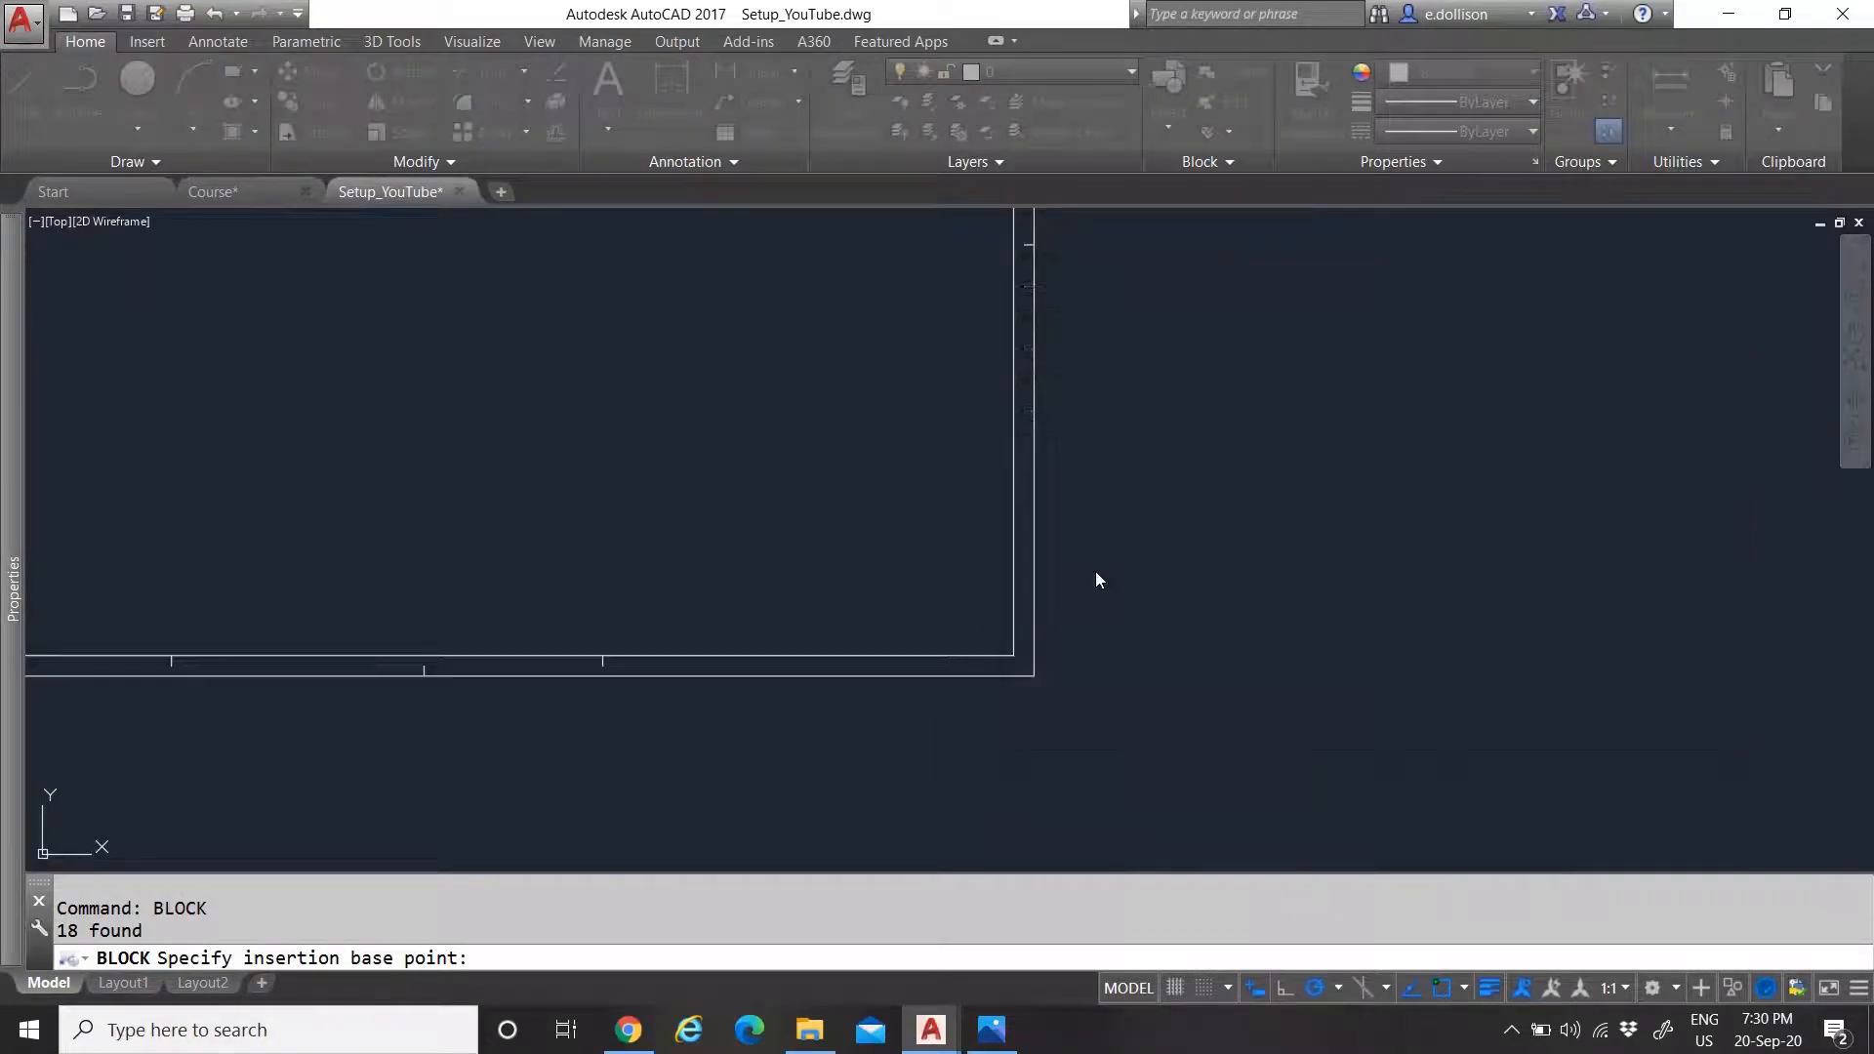
# Assign the A1 border block to the Border layer
pyautogui.scroll(3, 1085, 594)
pyautogui.click(1121, 618)
pyautogui.click(1035, 625)
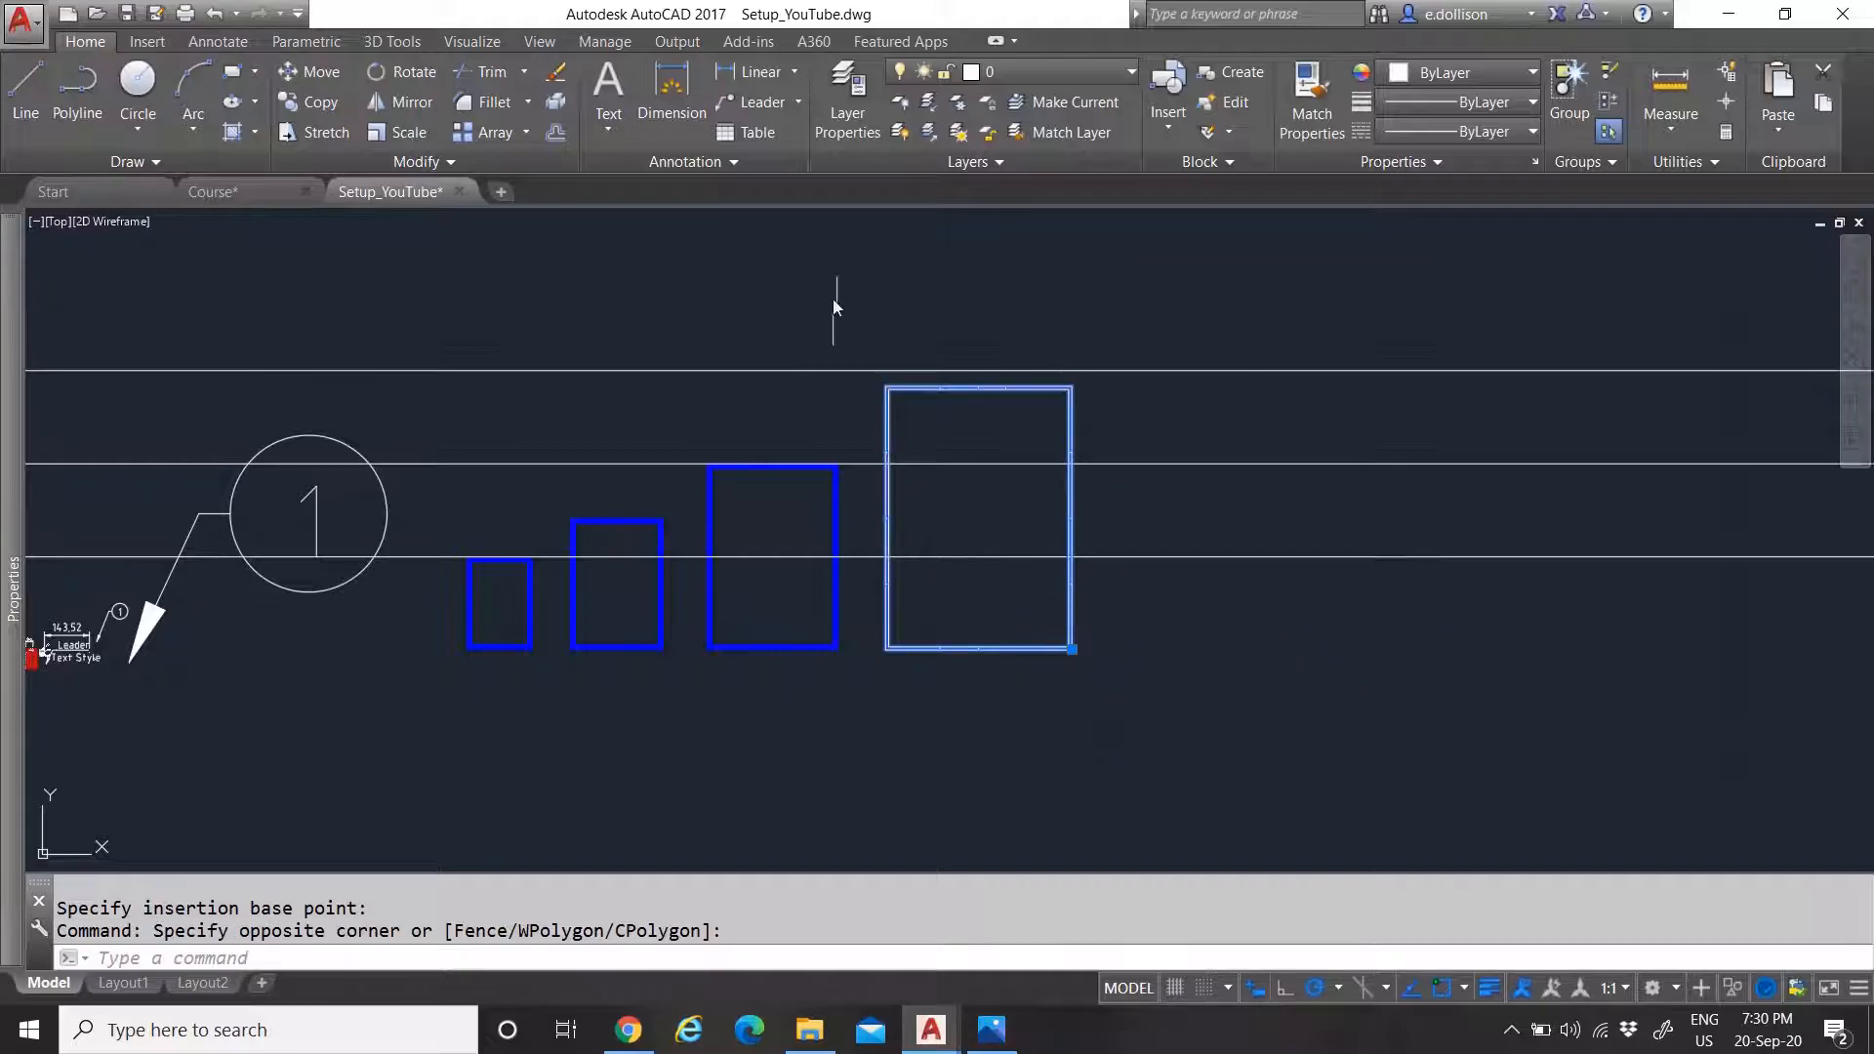
pyautogui.click(1050, 67)
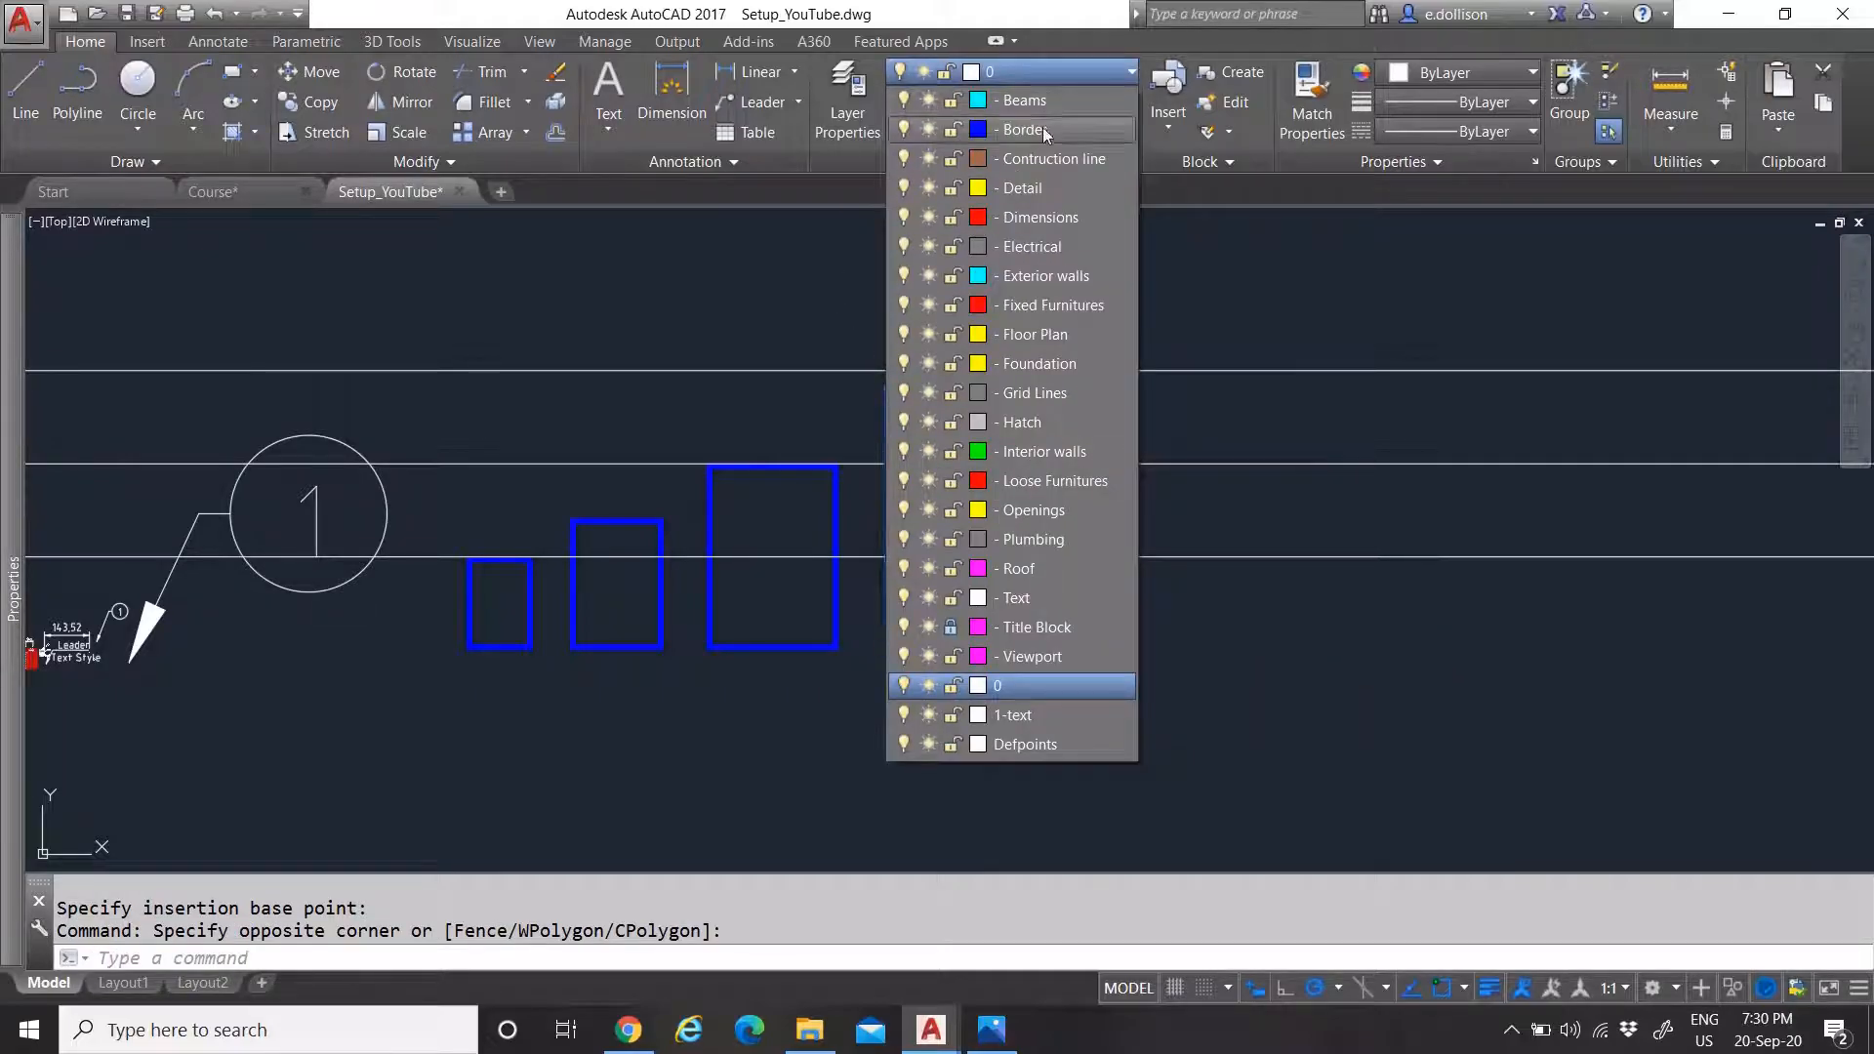
pyautogui.click(1042, 127)
pyautogui.scroll(8, 888, 405)
pyautogui.scroll(-3, 888, 415)
pyautogui.press('Escape')
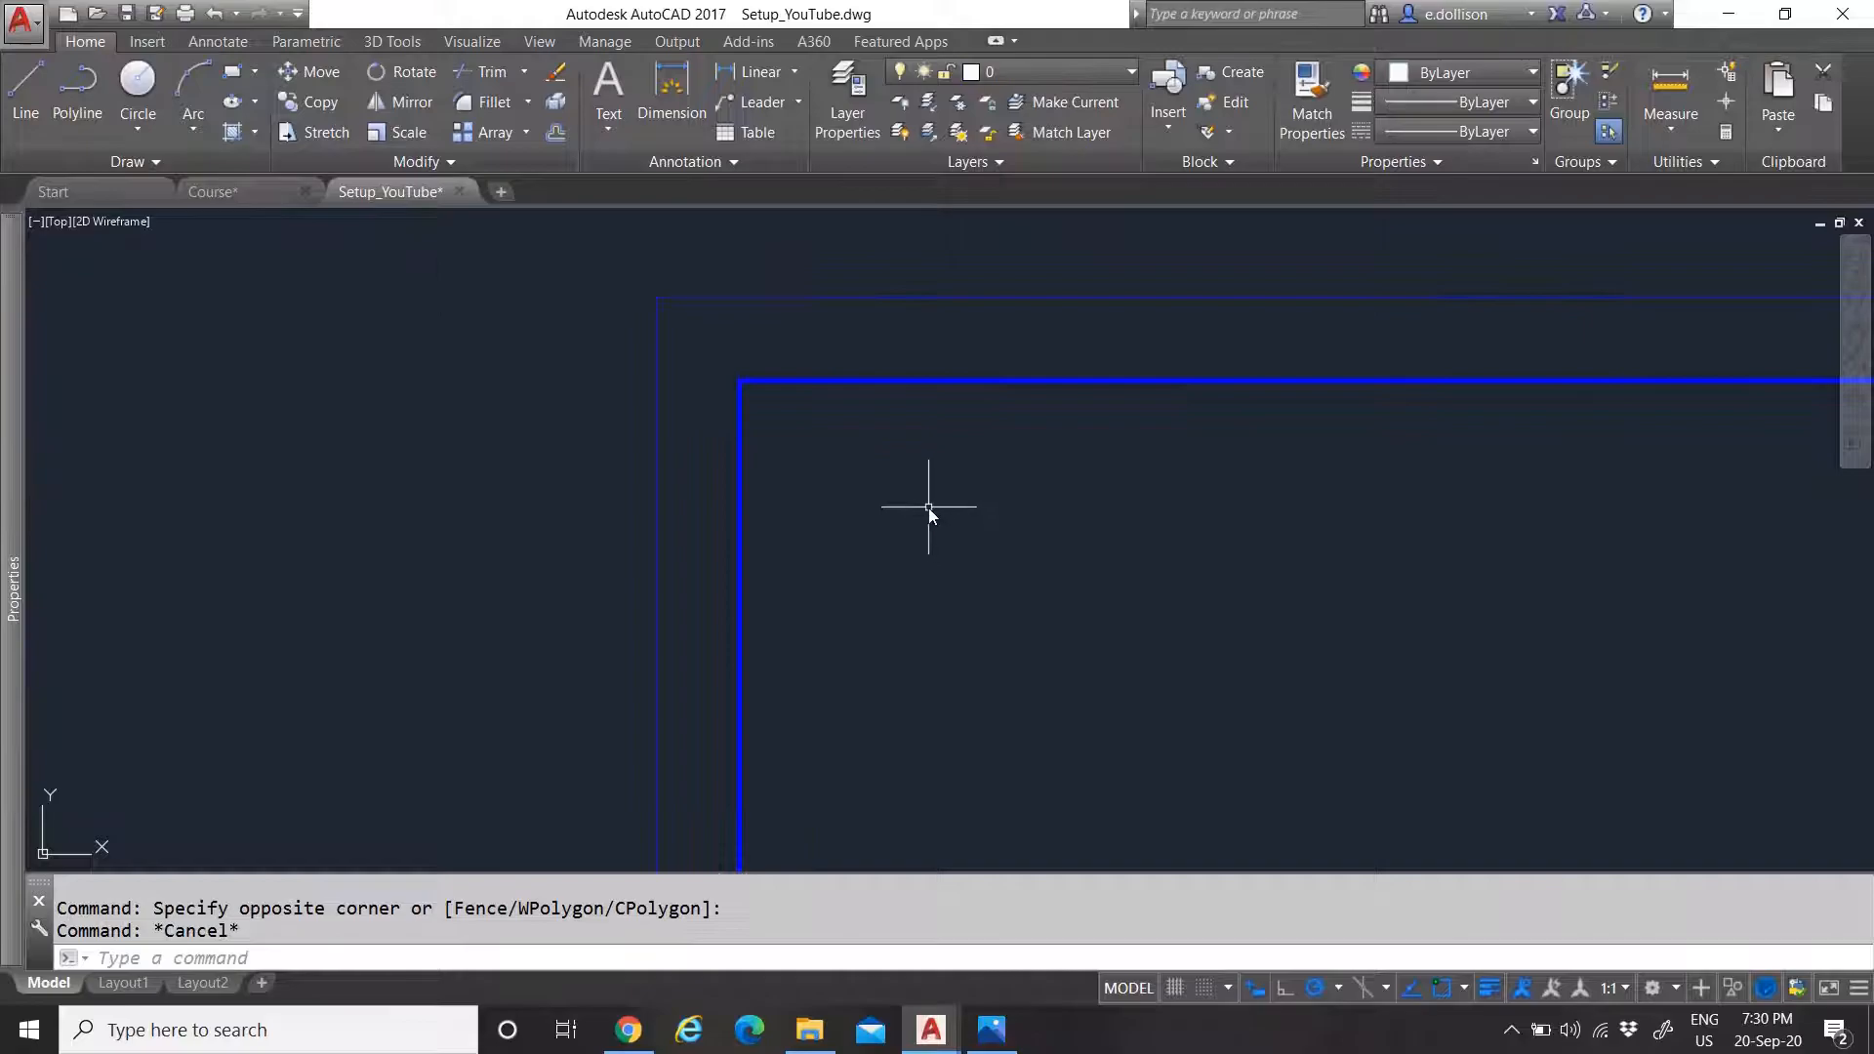
# Examine the tick marks and line thicknesses along the A1 border's top edge
pyautogui.scroll(4, 1097, 418)
pyautogui.scroll(-6, 713, 296)
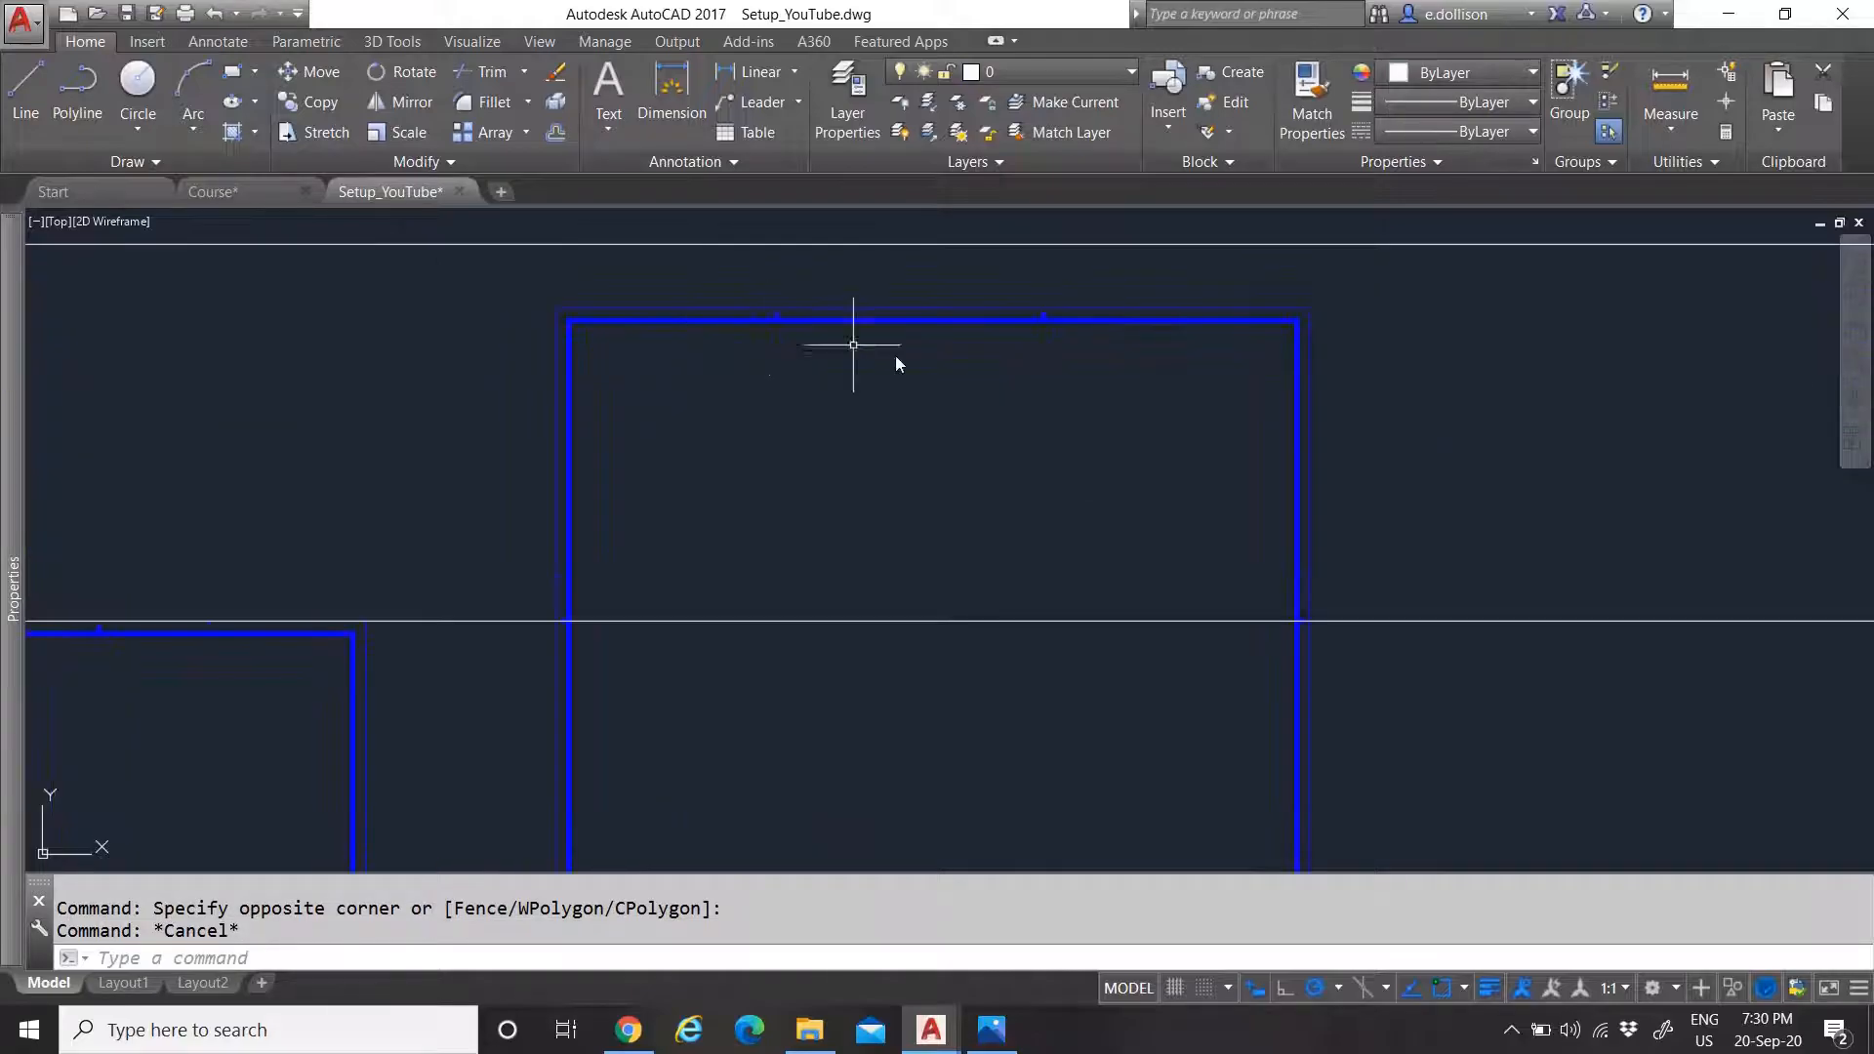
pyautogui.scroll(6, 1283, 320)
pyautogui.scroll(-5, 1171, 332)
pyautogui.scroll(5, 916, 333)
pyautogui.scroll(-8, 1034, 342)
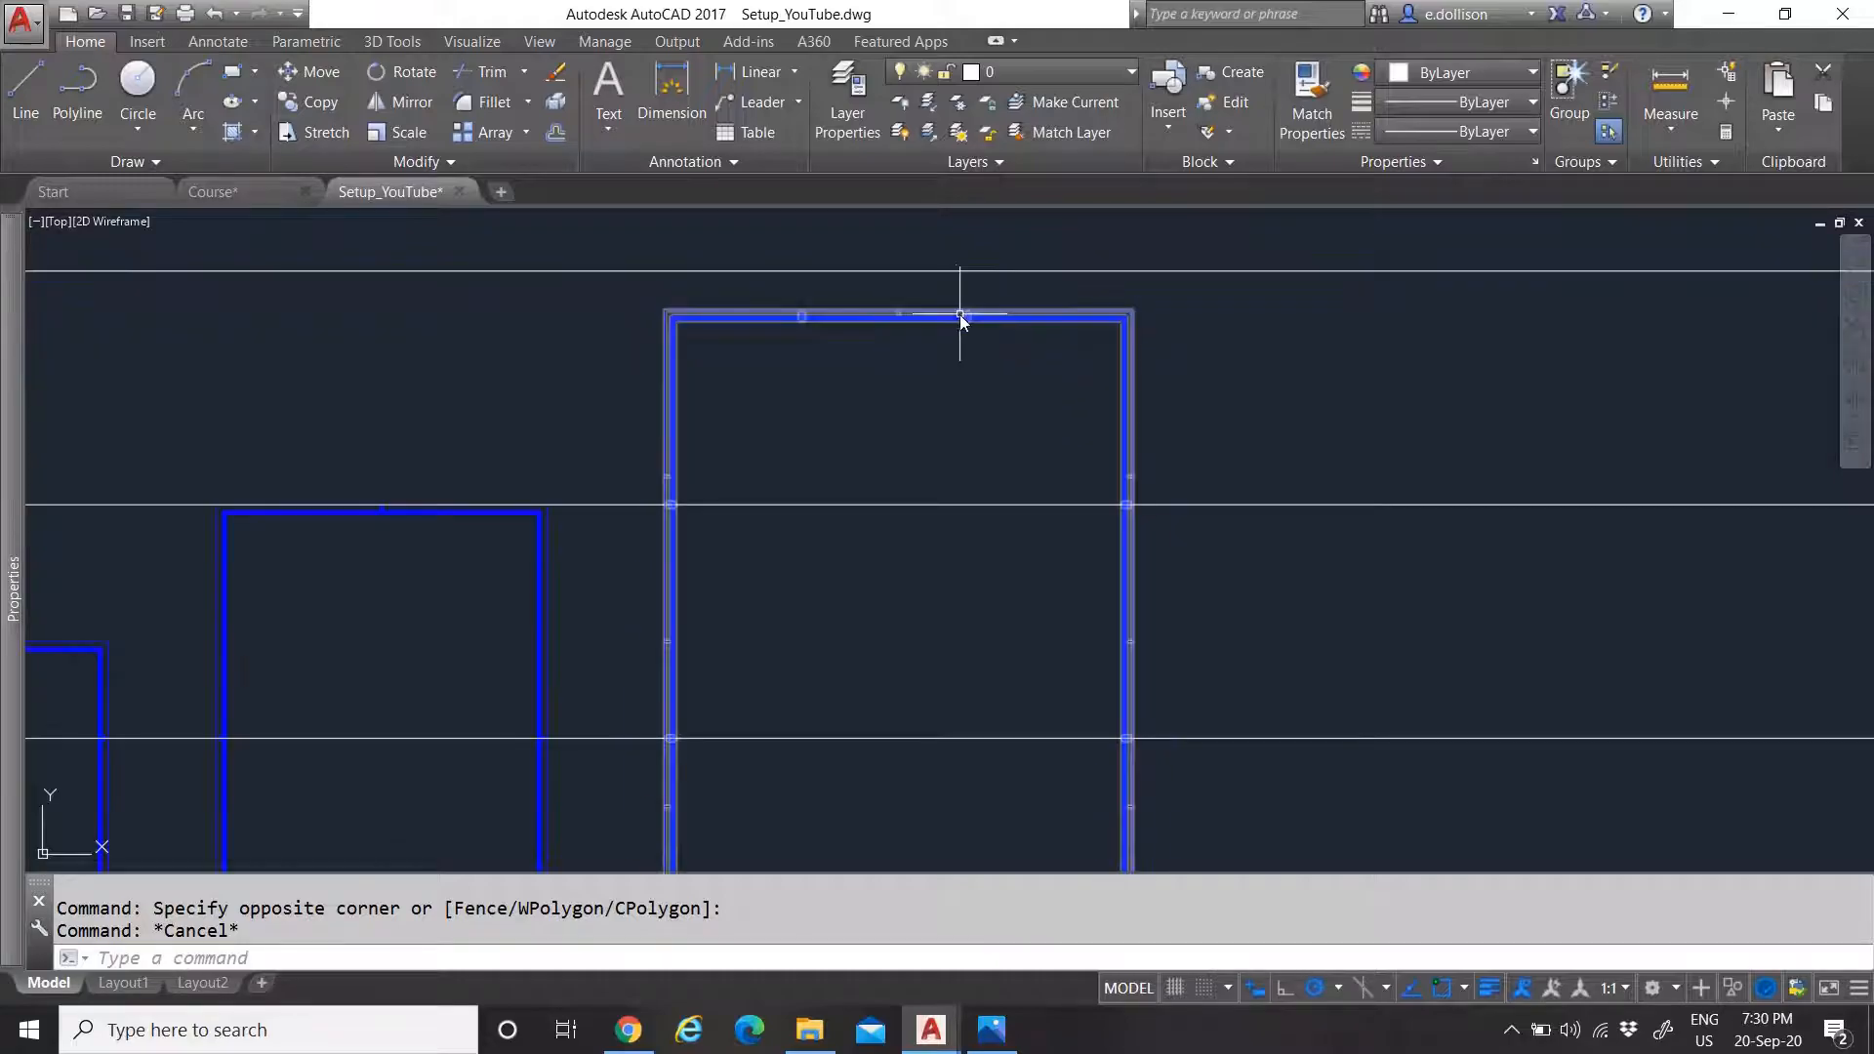
pyautogui.scroll(6, 966, 469)
pyautogui.moveTo(885, 430); pyautogui.dragTo(875, 586, button='middle')
pyautogui.scroll(-6, 975, 606)
pyautogui.scroll(4, 1028, 498)
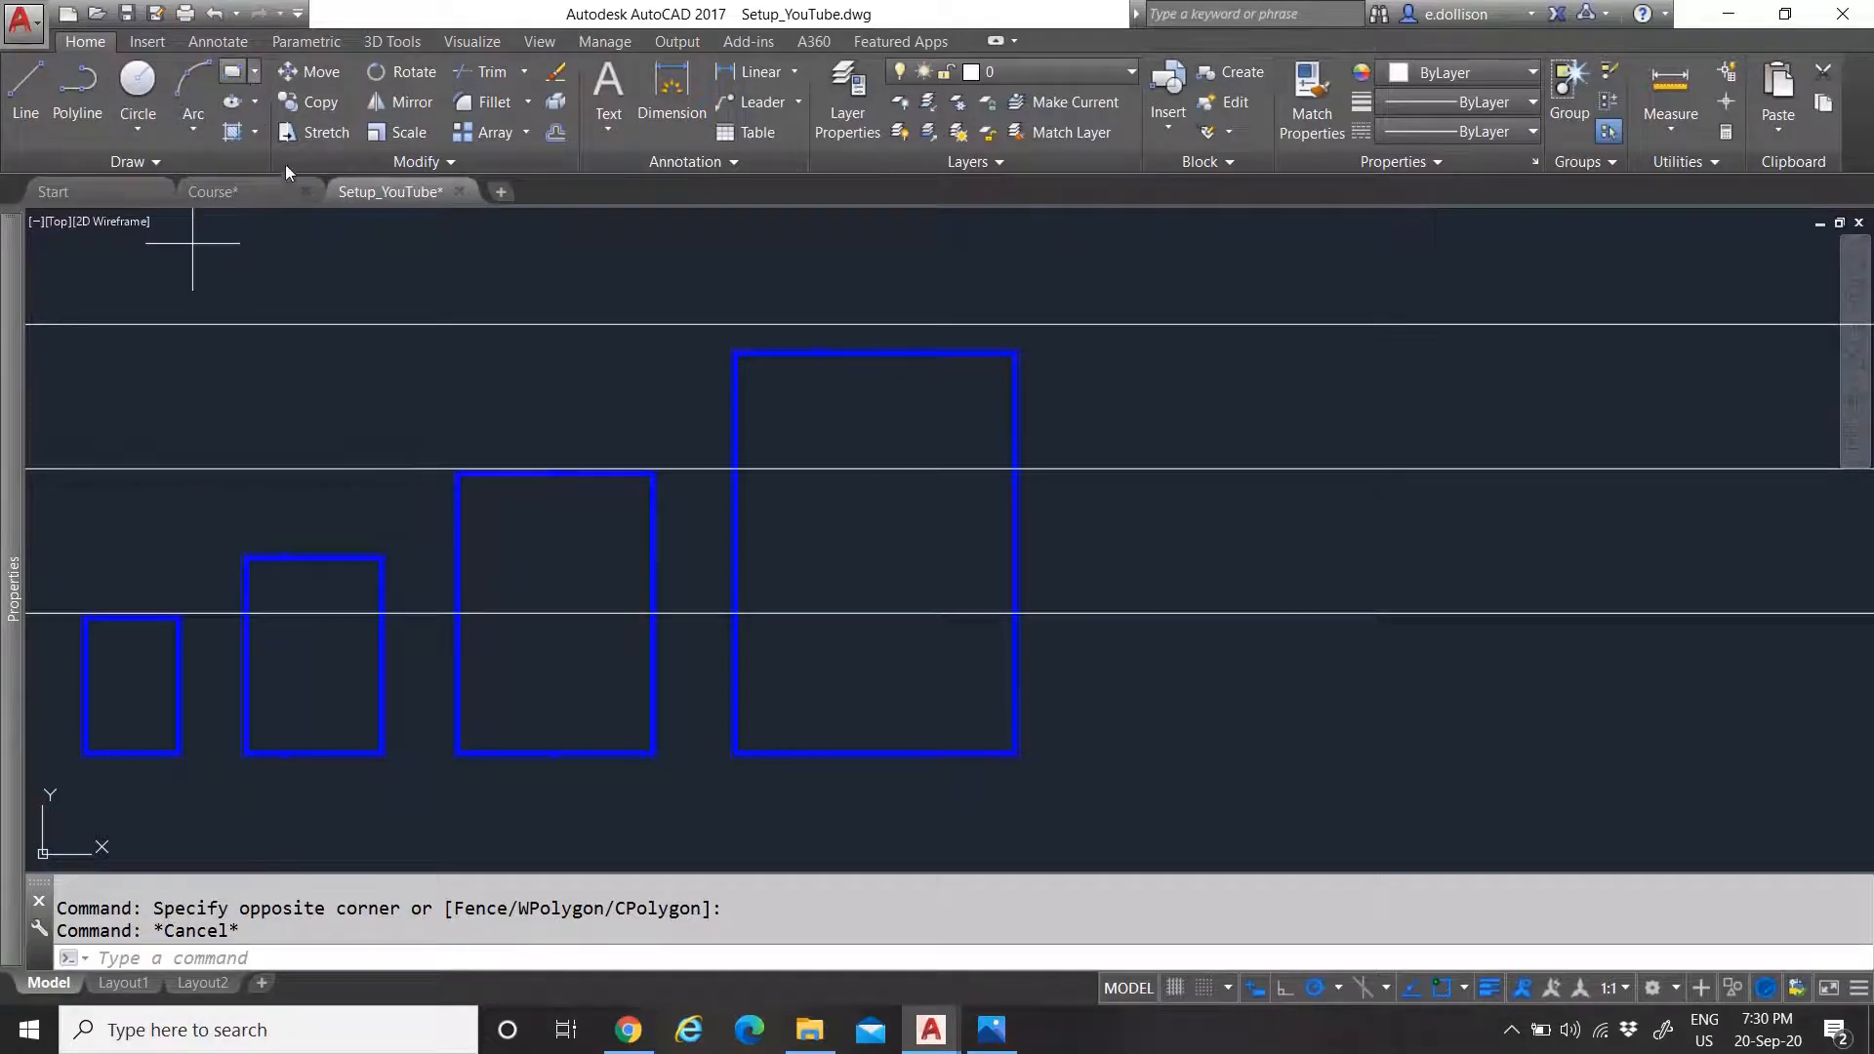
# Look up the A0 sheet's width and height in the Course.dwg drawing and return to Setup_YouTube.dwg
pyautogui.click(232, 71)
pyautogui.press('Escape')
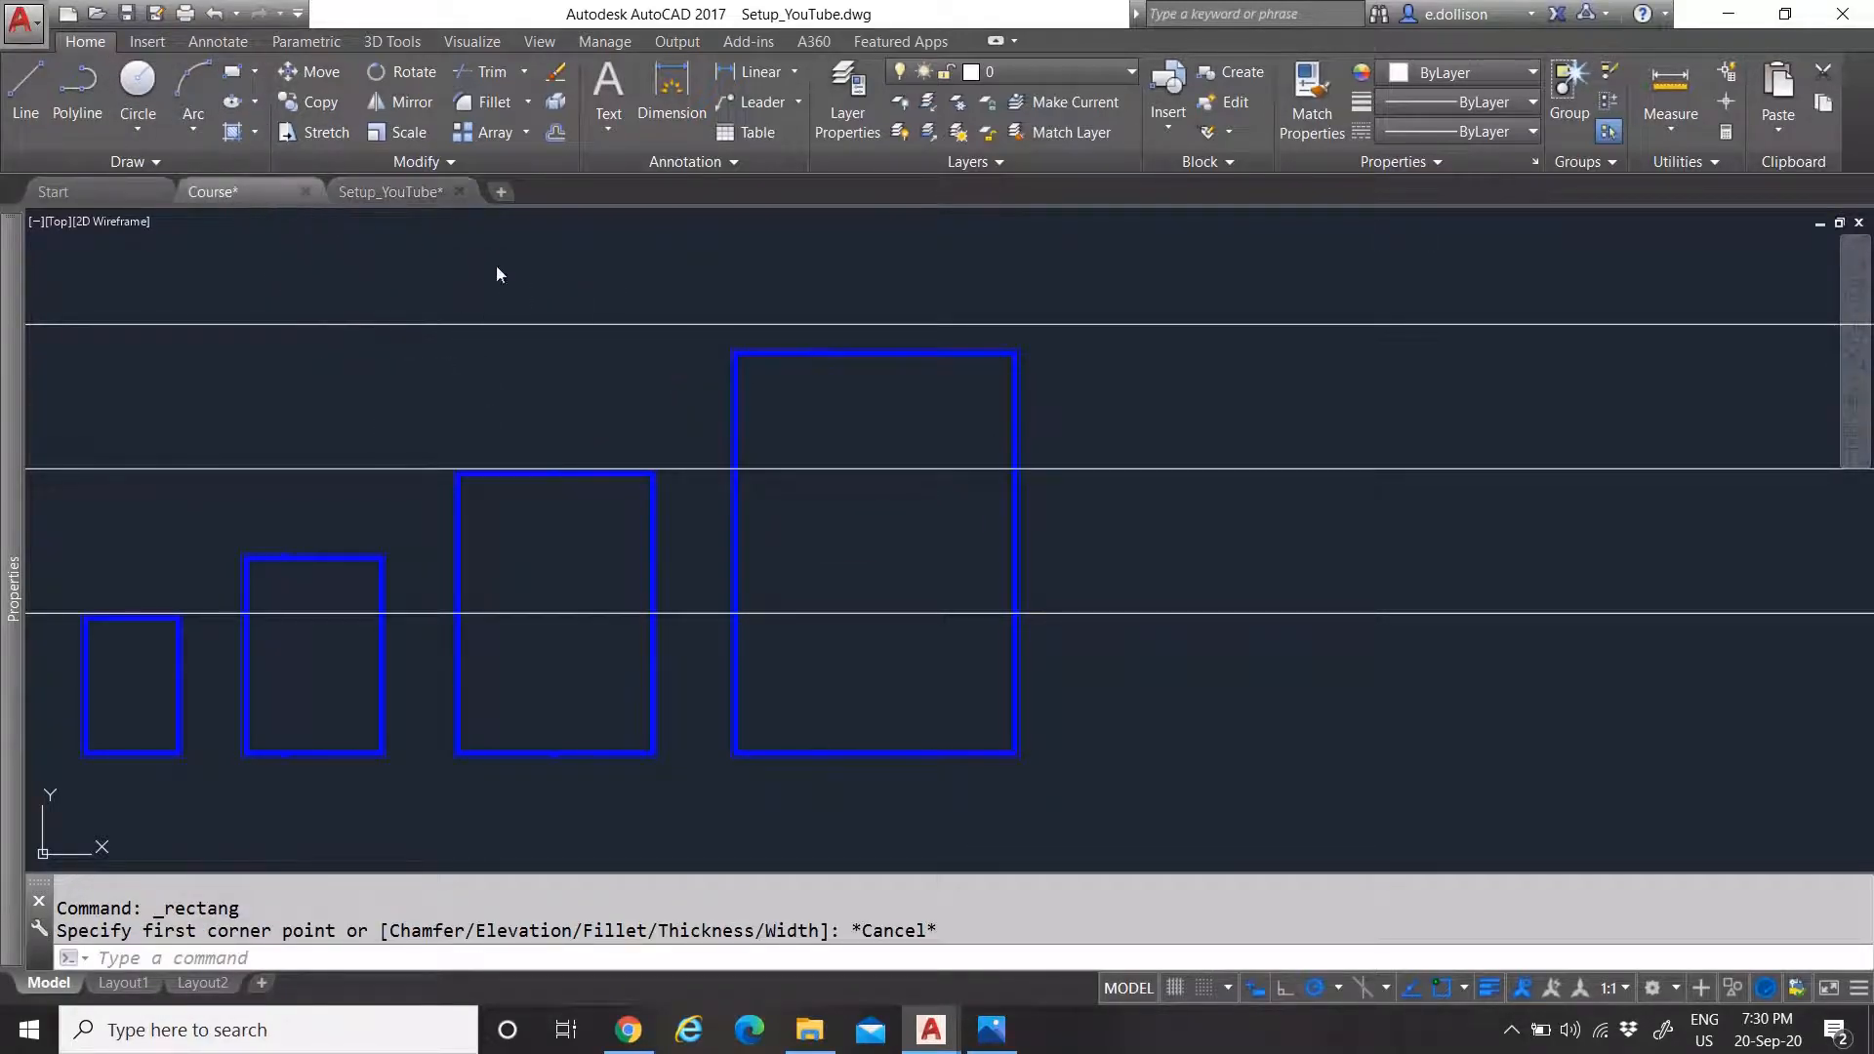
pyautogui.hotkey('ctrl', 'Tab')
pyautogui.scroll(-5, 1019, 470)
pyautogui.scroll(5, 734, 465)
pyautogui.scroll(-2, 752, 439)
pyautogui.scroll(2, 752, 473)
pyautogui.scroll(-2, 792, 479)
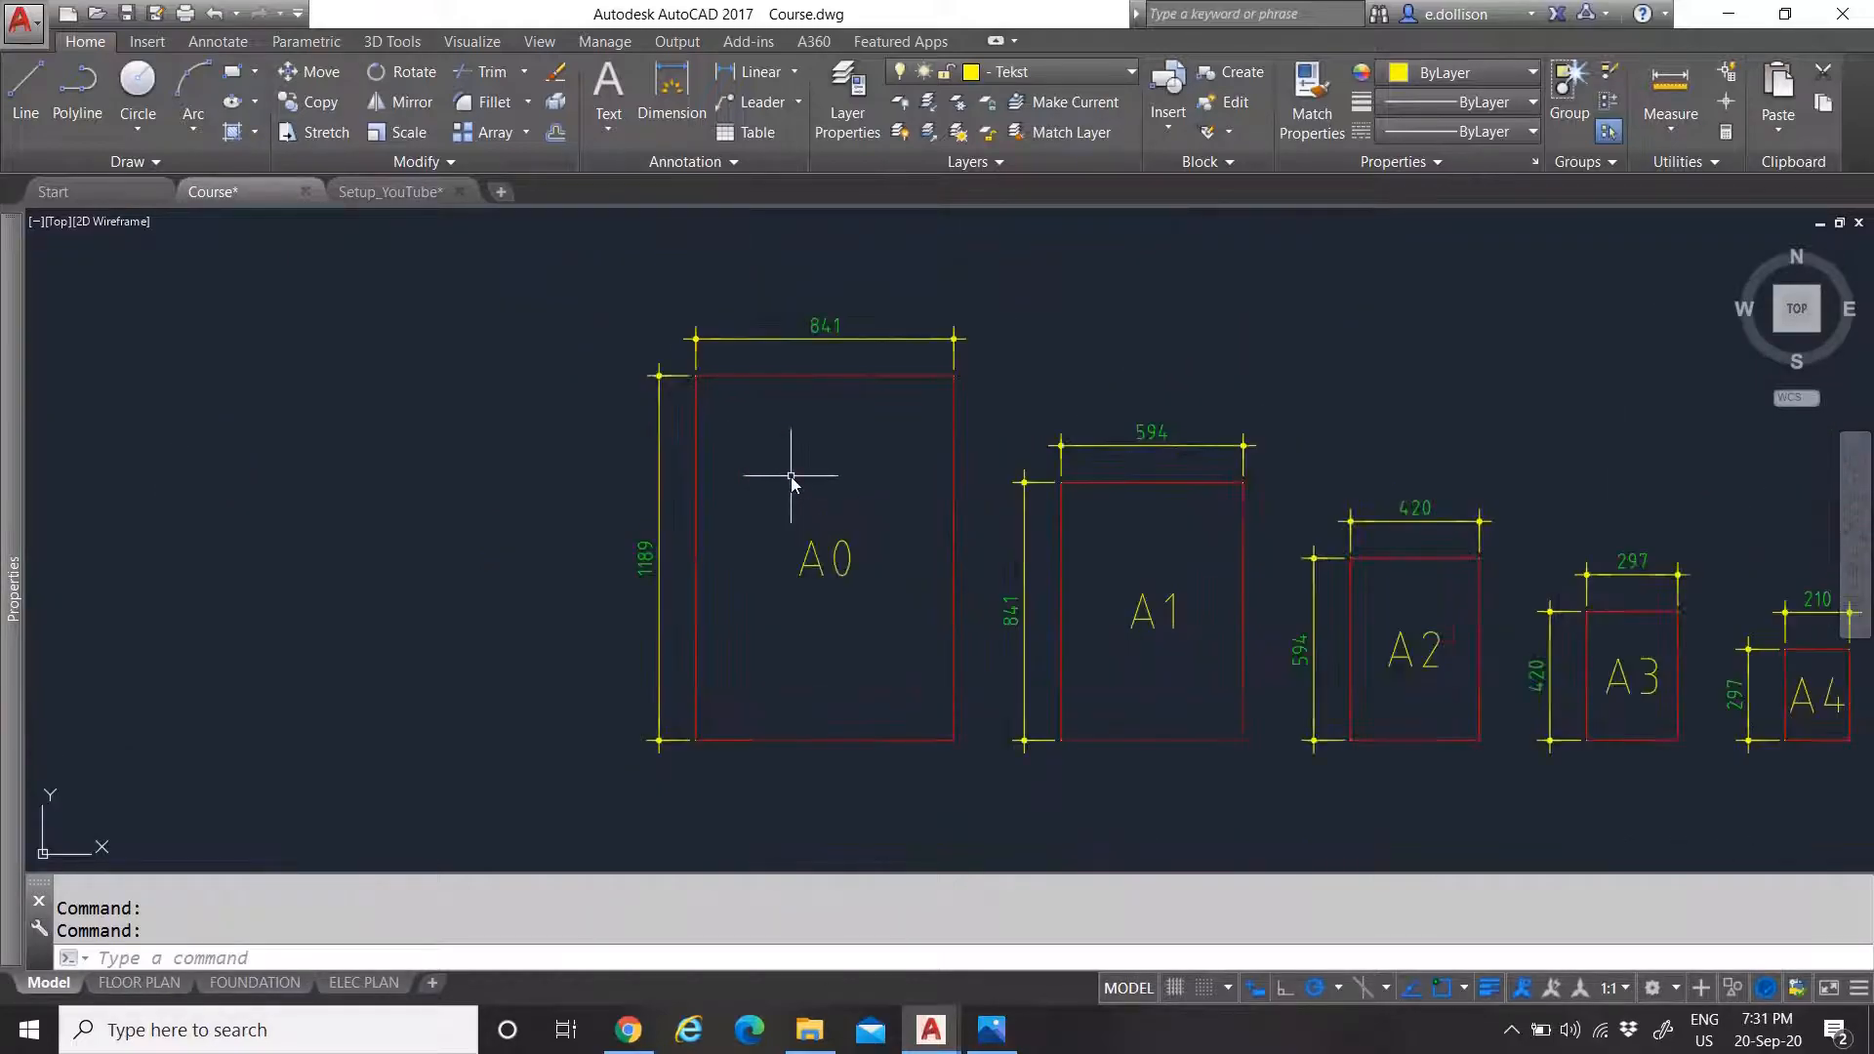
pyautogui.scroll(2, 765, 544)
pyautogui.scroll(-2, 765, 543)
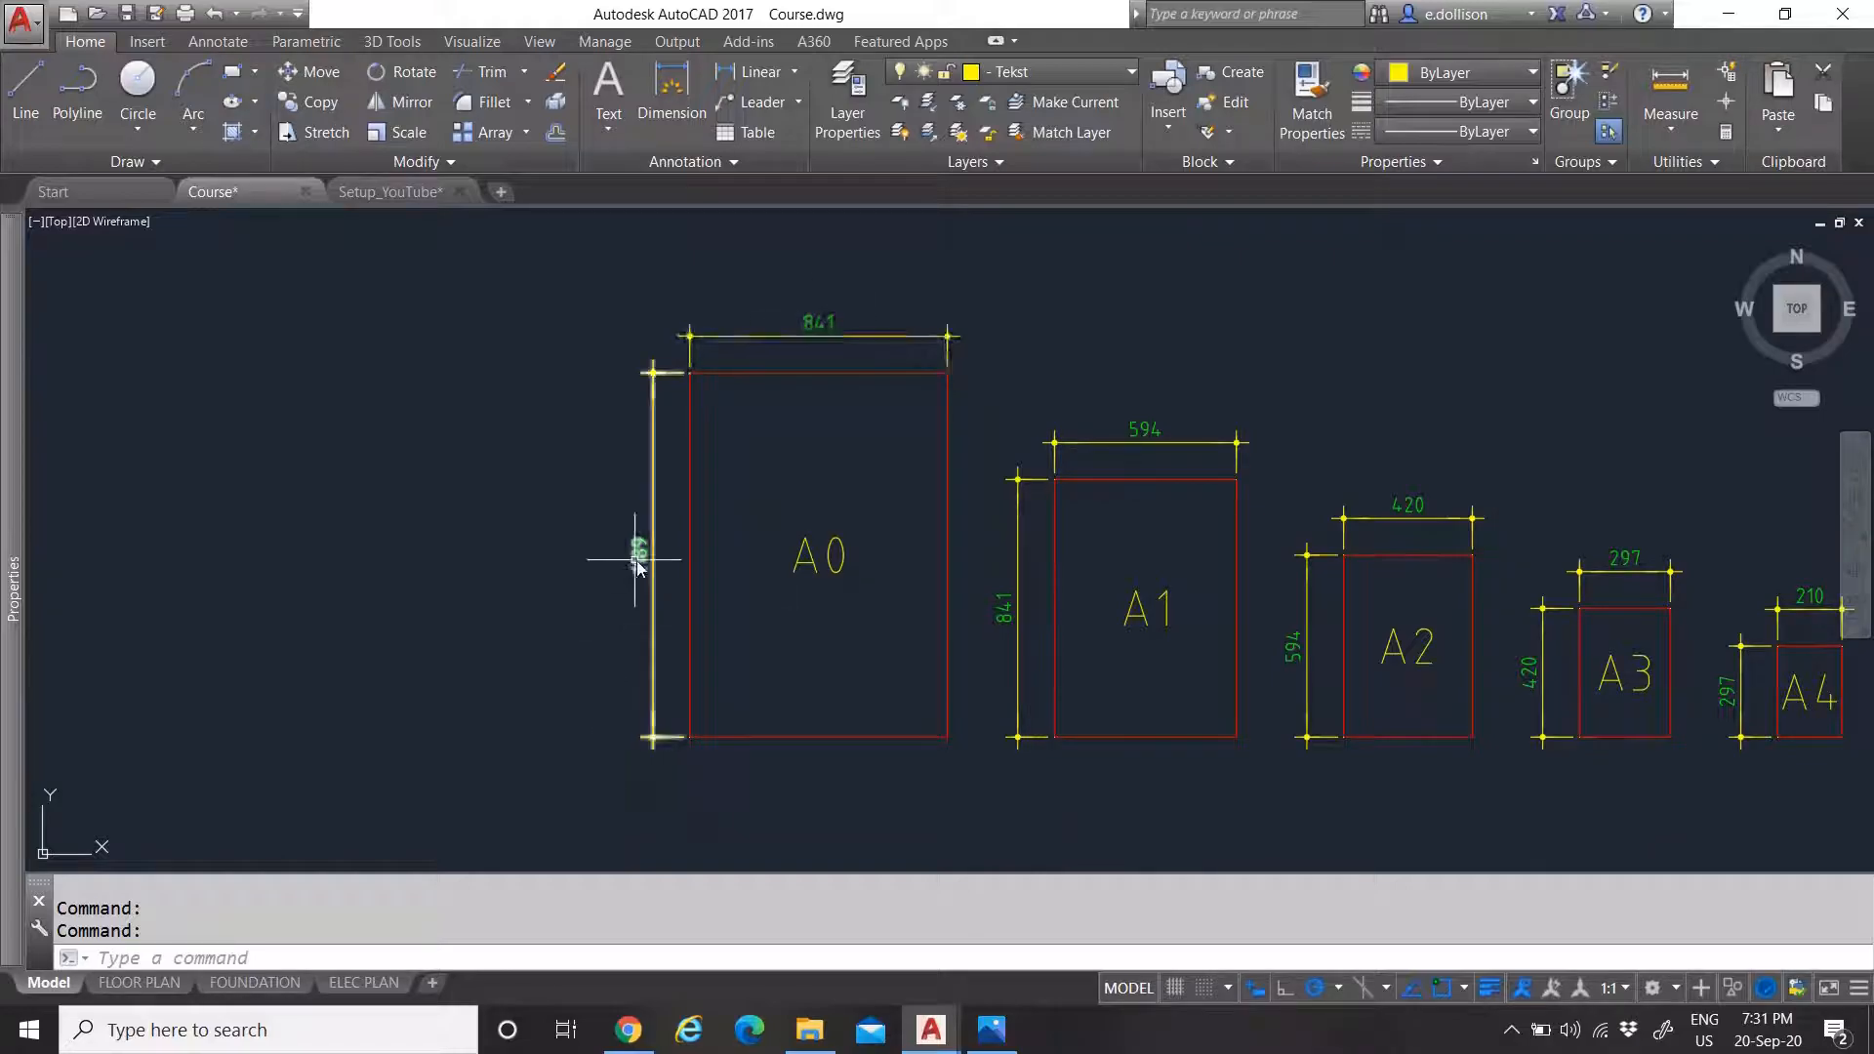
pyautogui.click(390, 193)
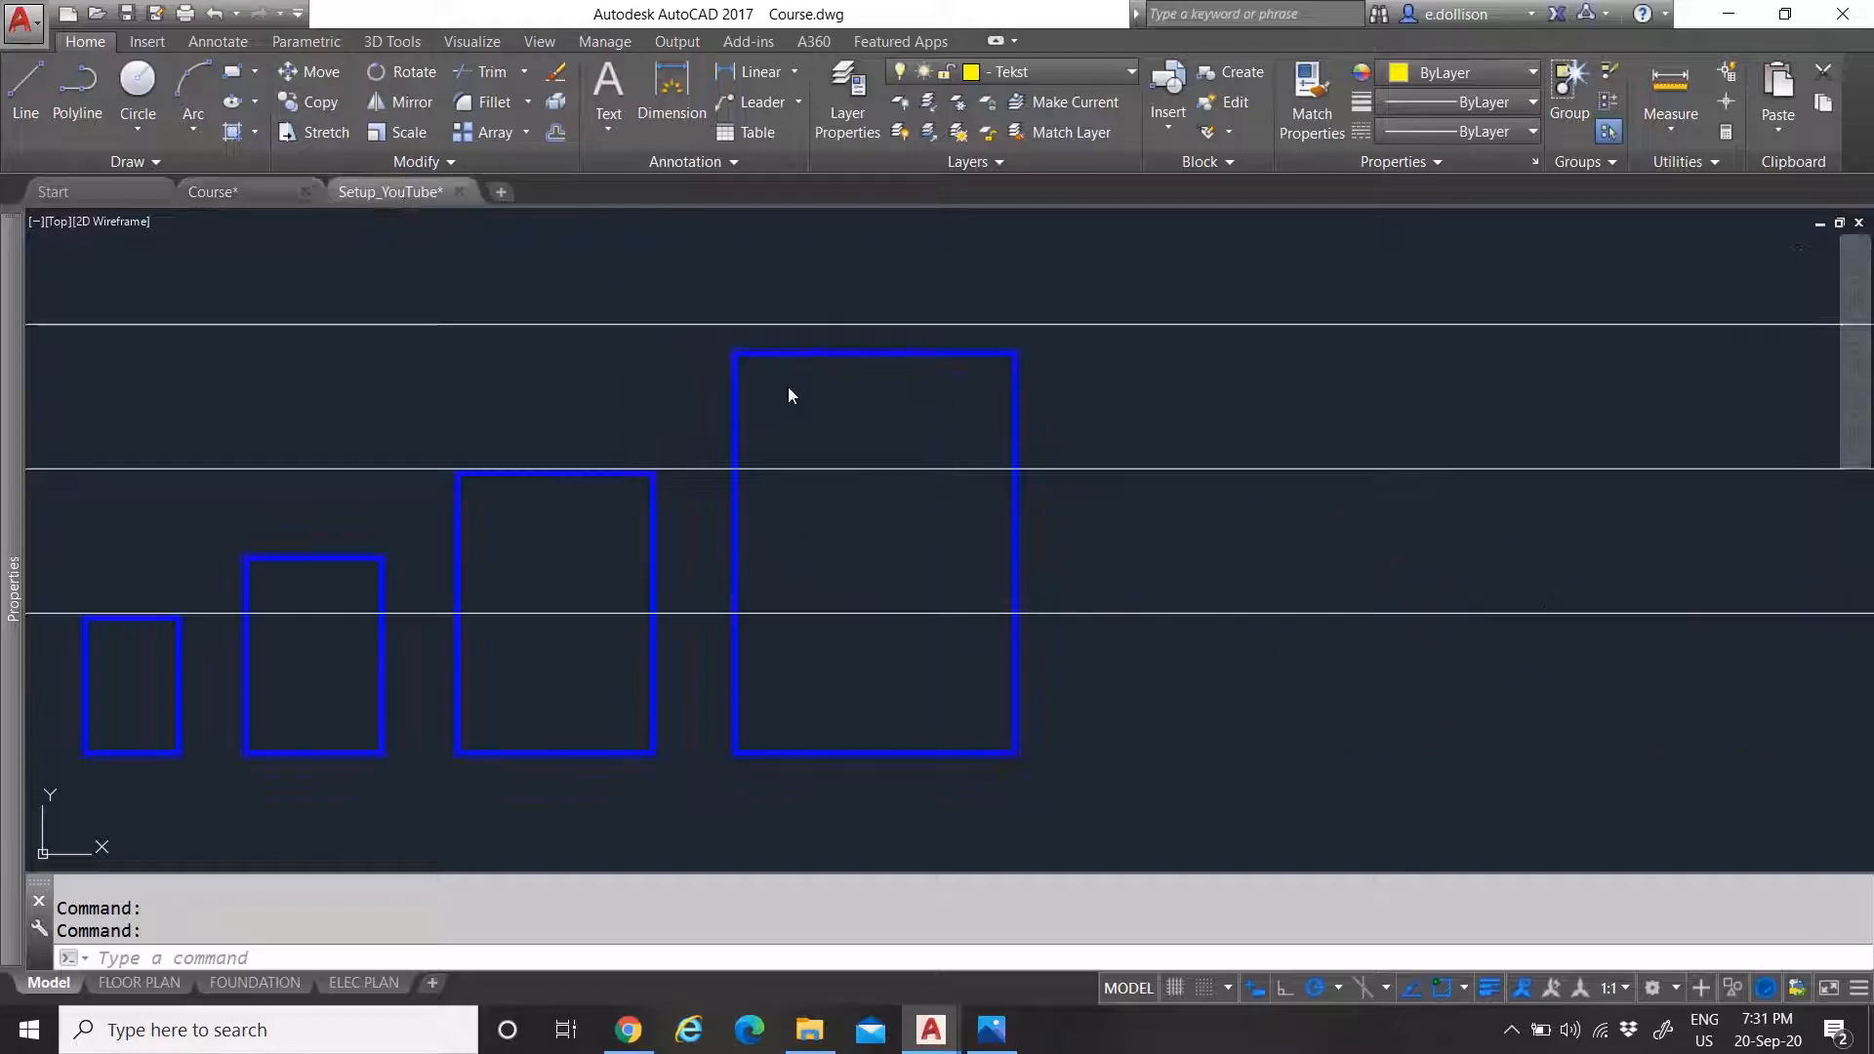
# Draw an 841 by 1189 rectangle for A0 beside the A1 border, aligned with its bottom edge
pyautogui.click(233, 71)
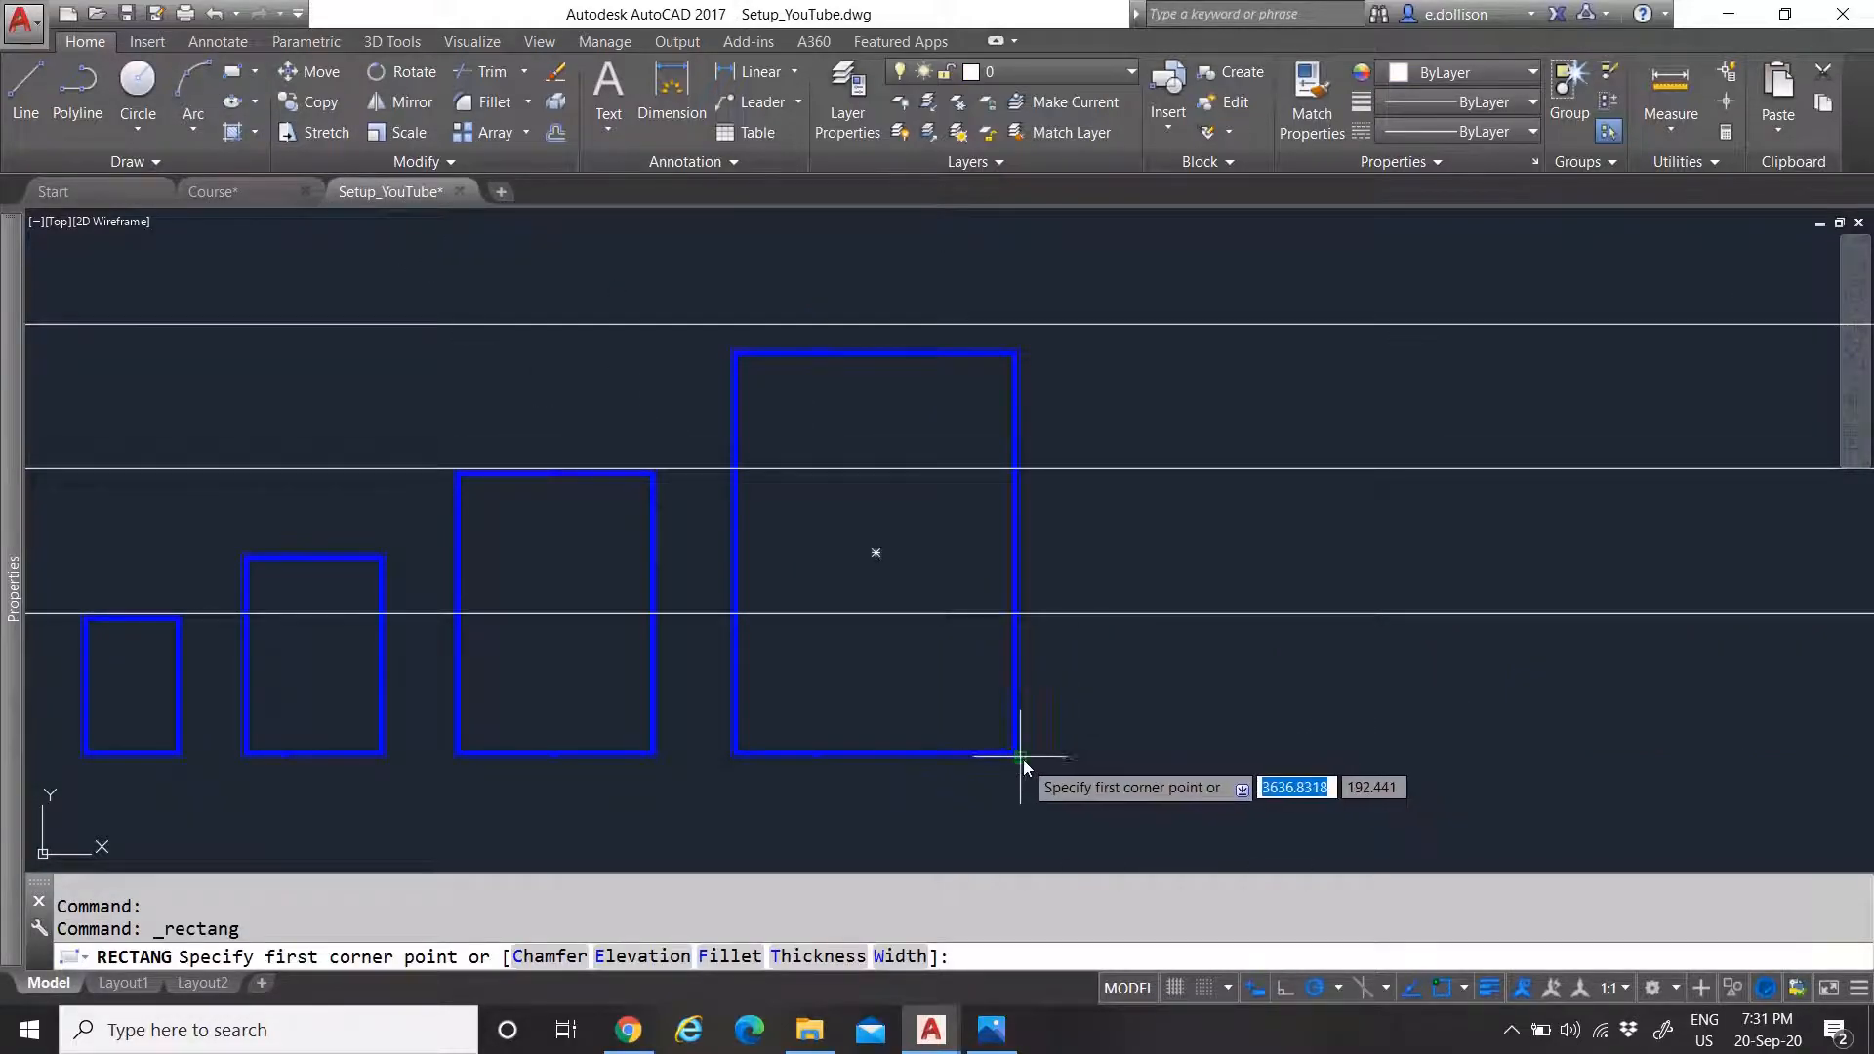
pyautogui.click(1149, 758)
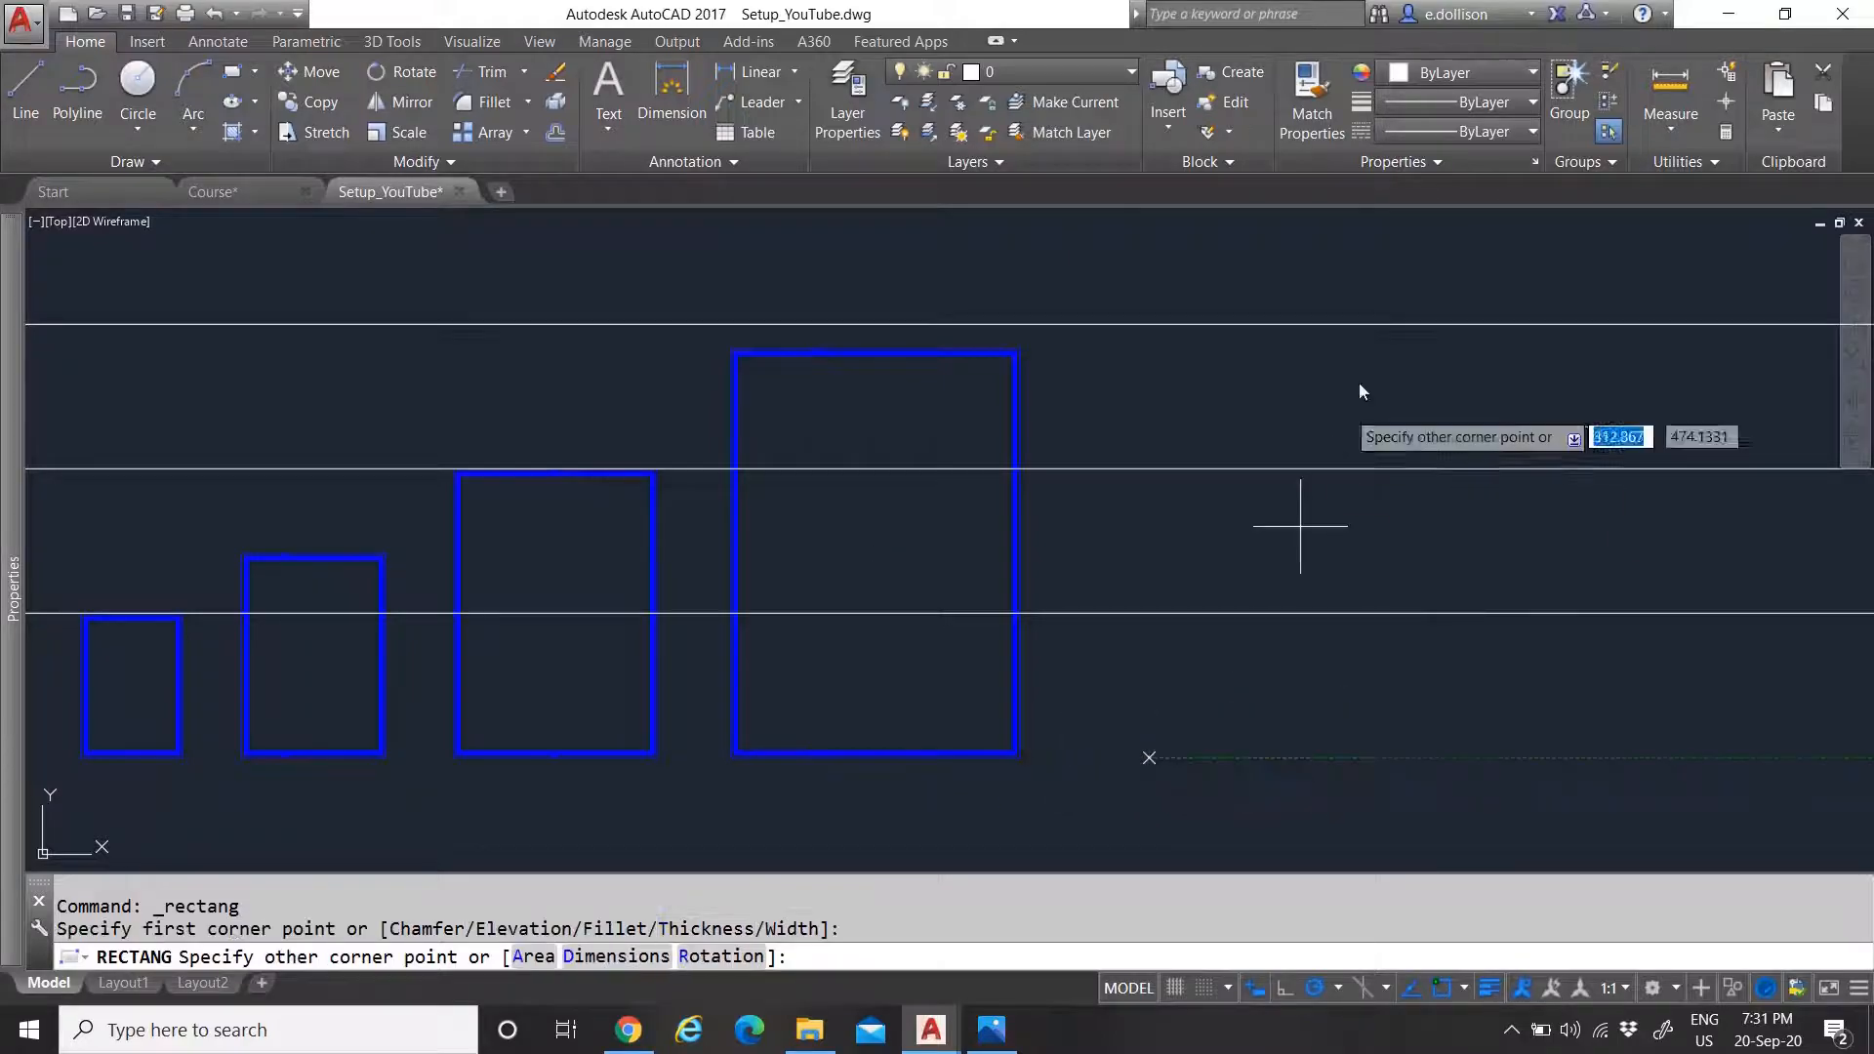
pyautogui.write('841')
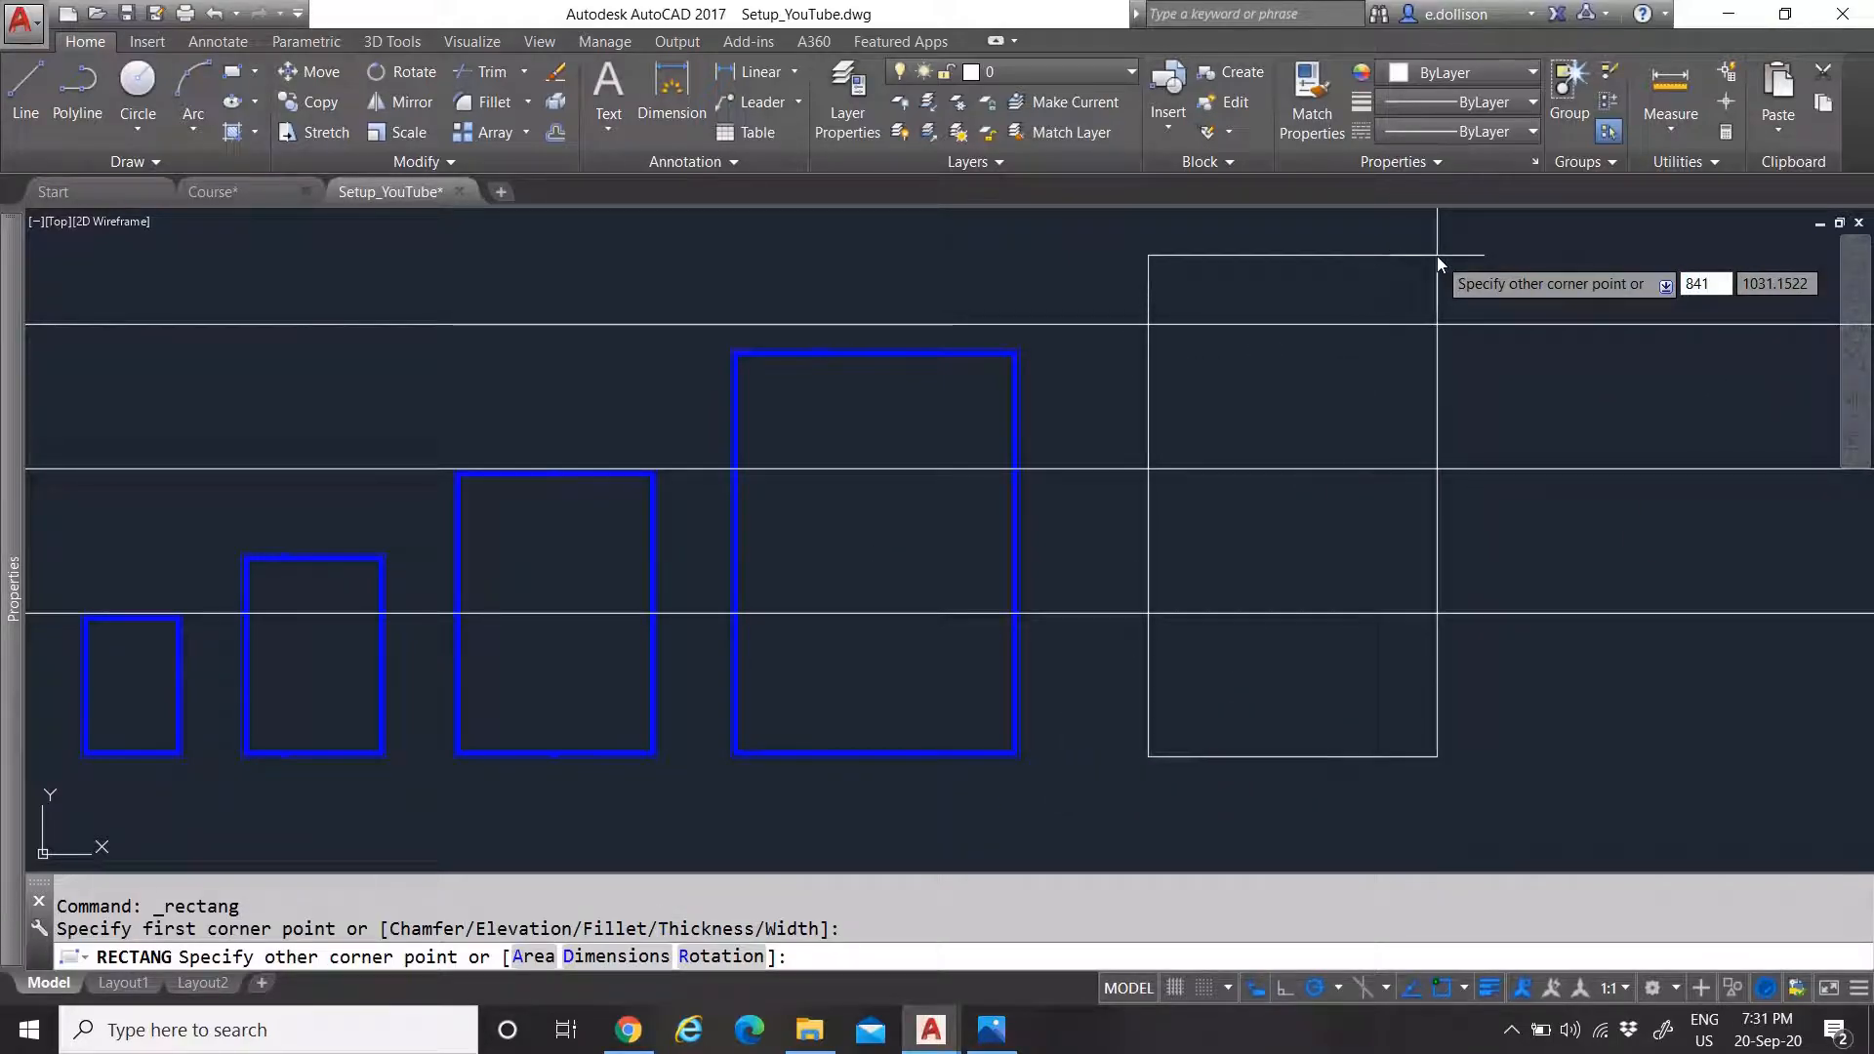
pyautogui.press('Tab')
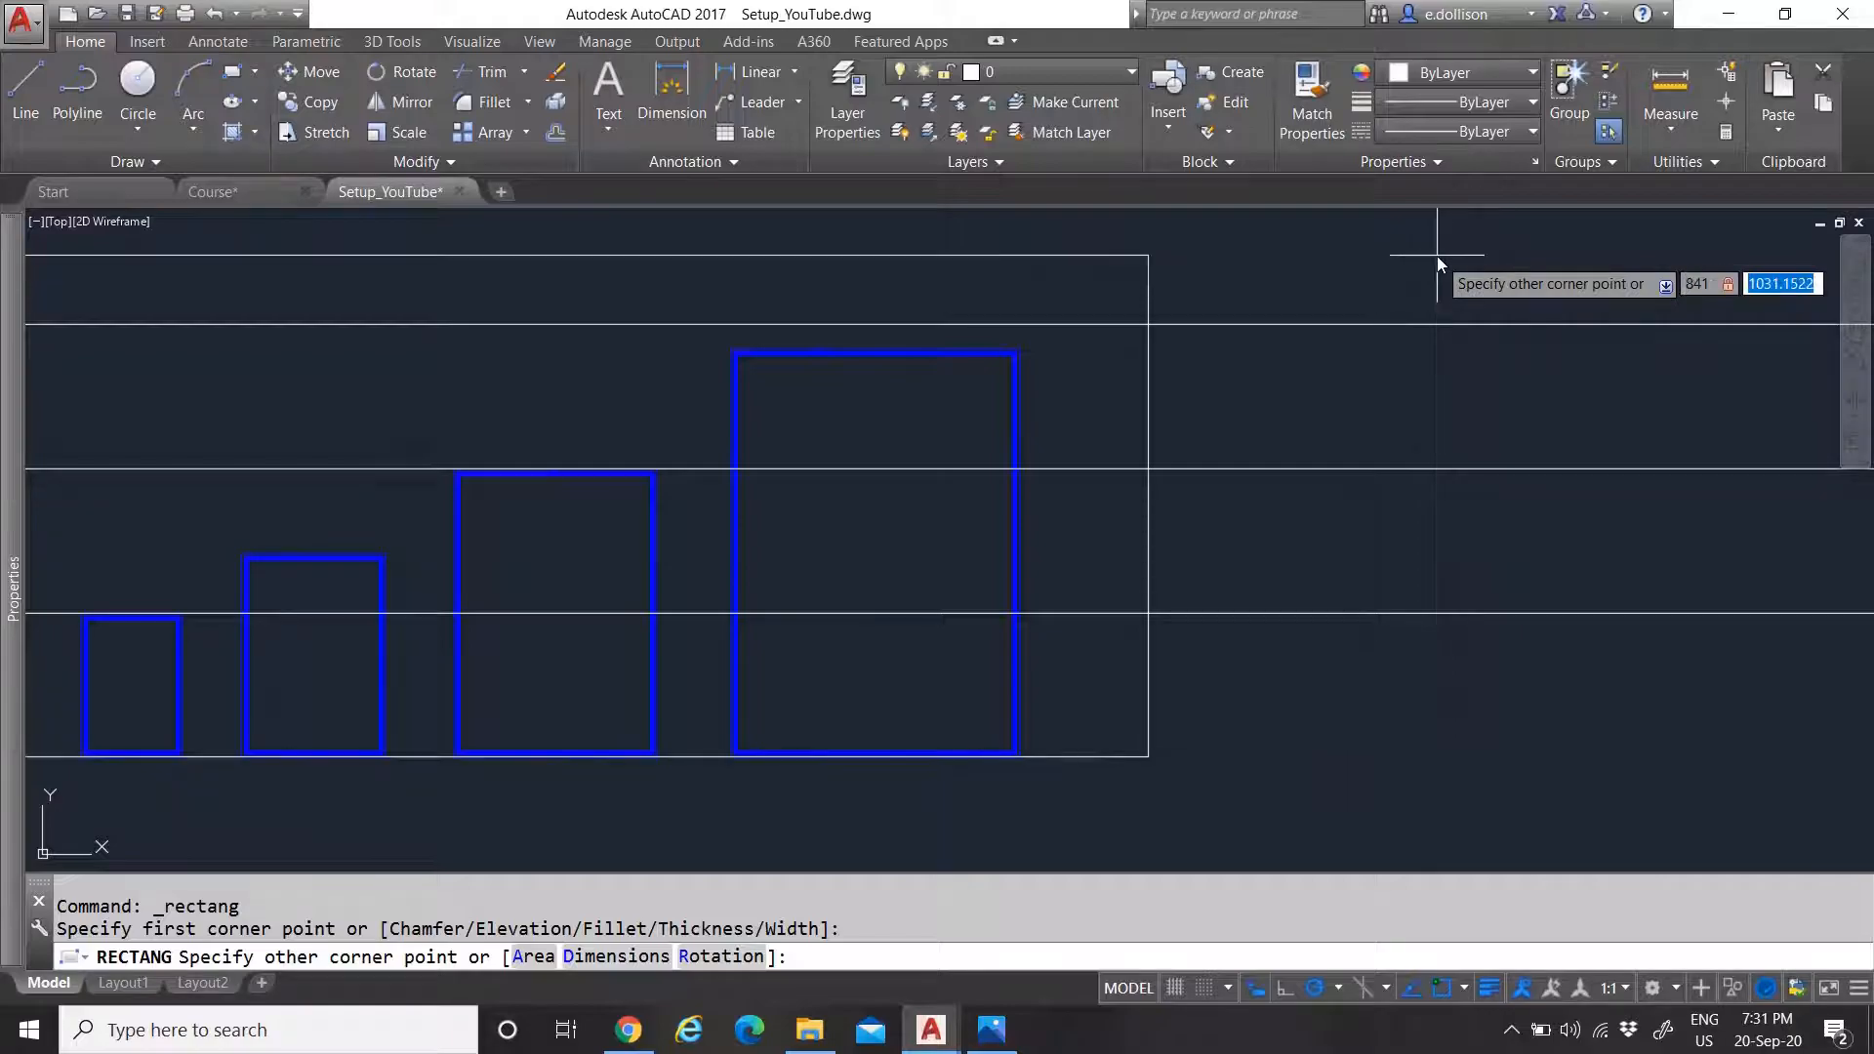
pyautogui.write('1189')
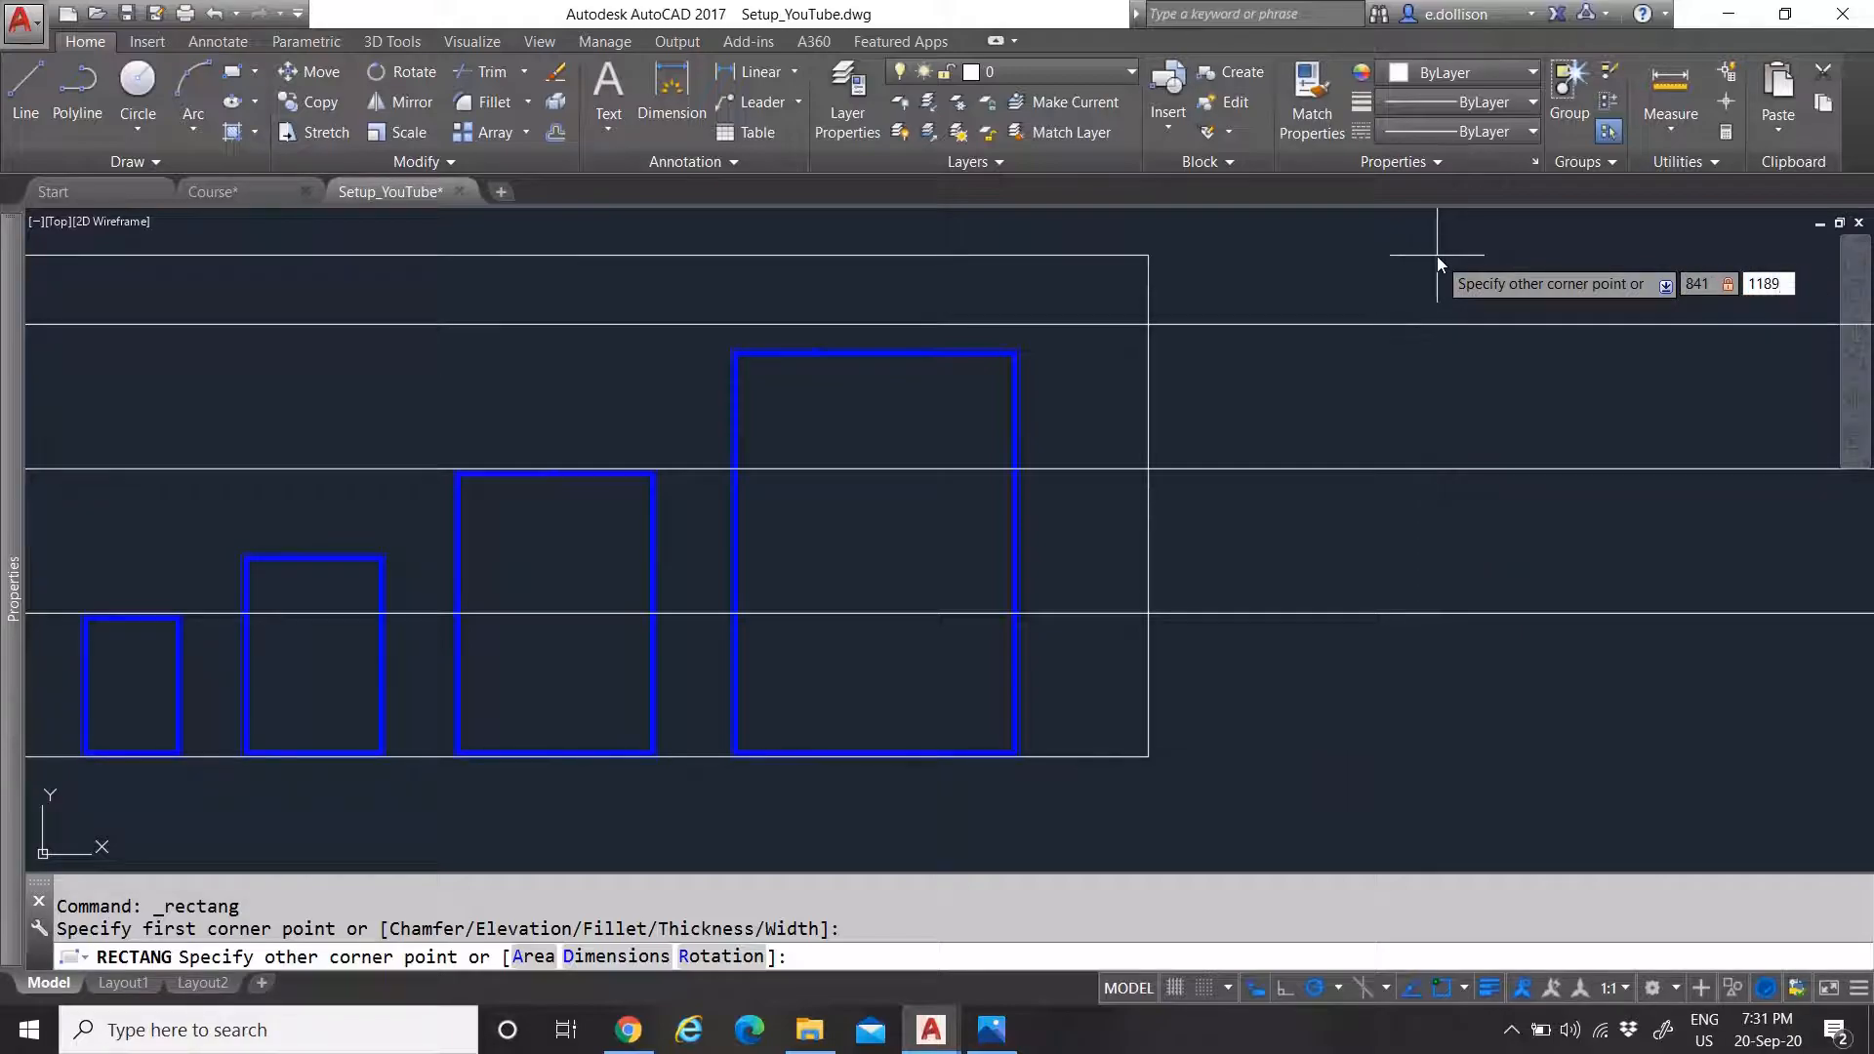
pyautogui.press('Return')
pyautogui.scroll(-4, 1225, 458)
pyautogui.scroll(2, 1325, 430)
pyautogui.scroll(2, 1362, 502)
# Offset the A0 rectangle 10 units inward
pyautogui.click(1275, 312)
pyautogui.click(1133, 289)
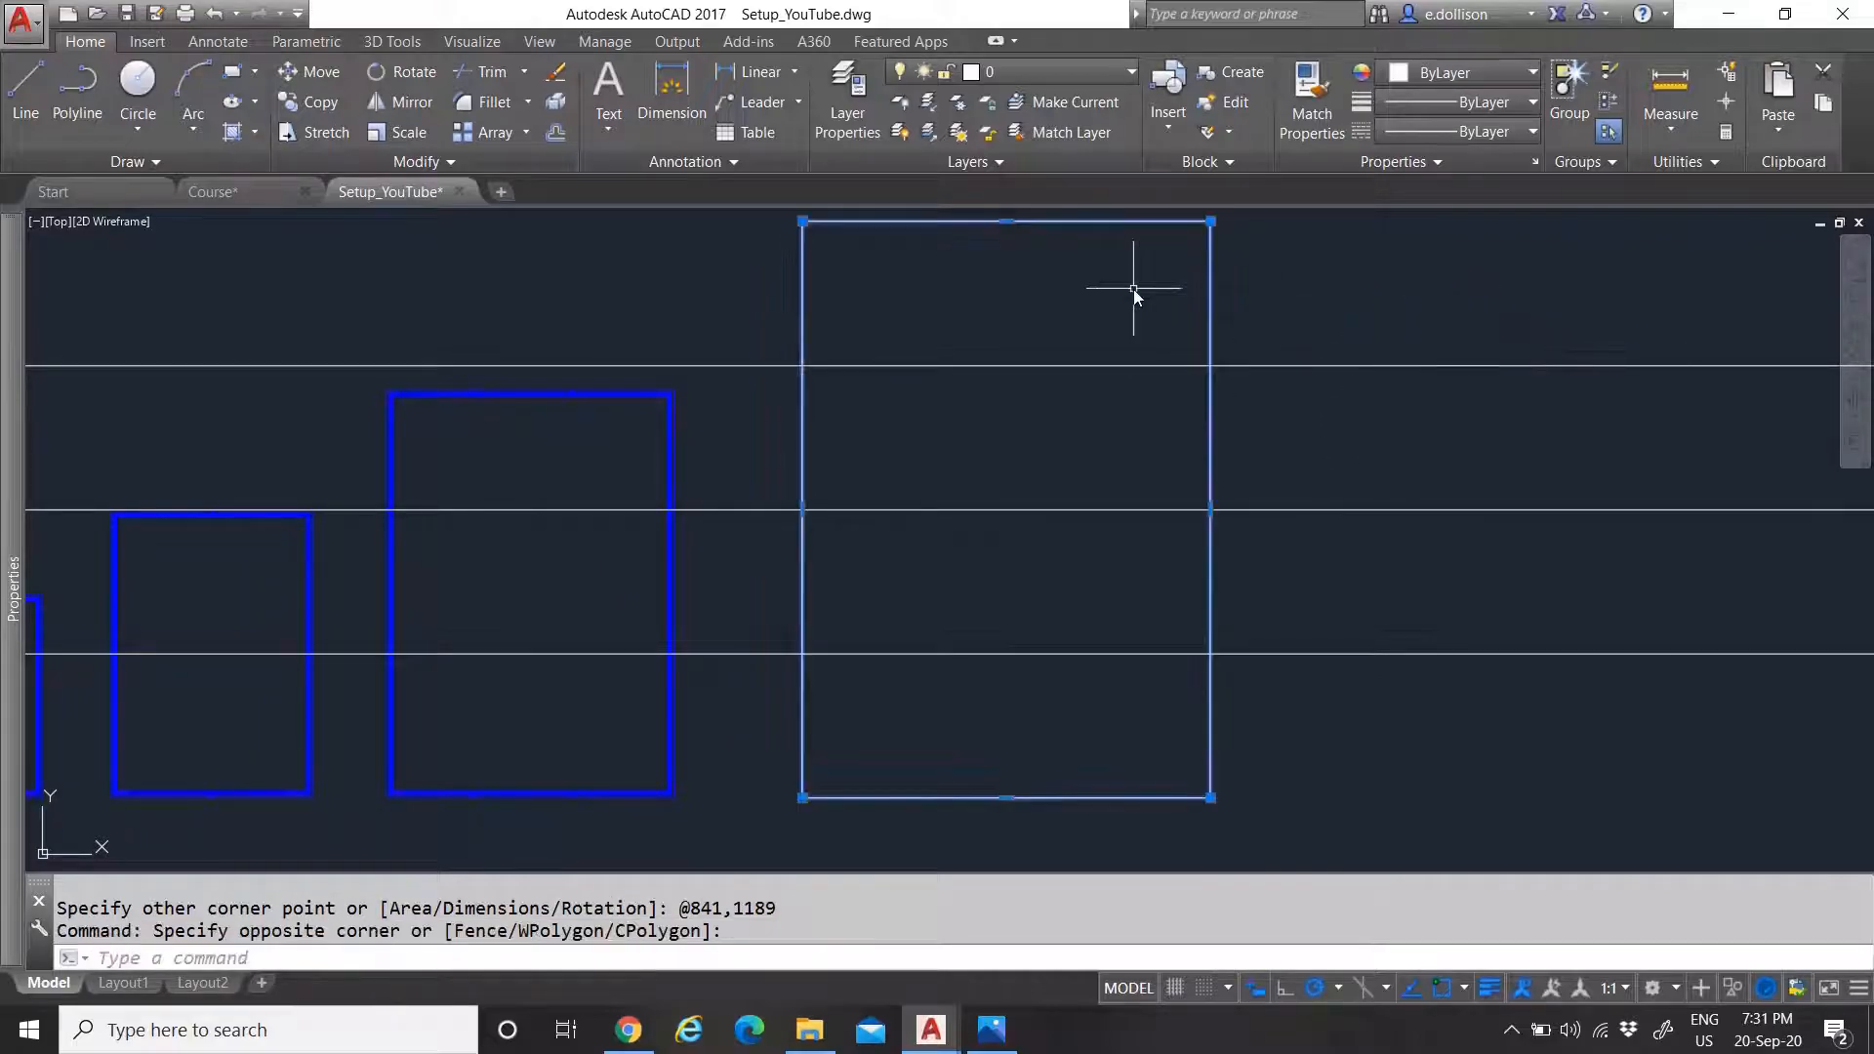
pyautogui.click(558, 138)
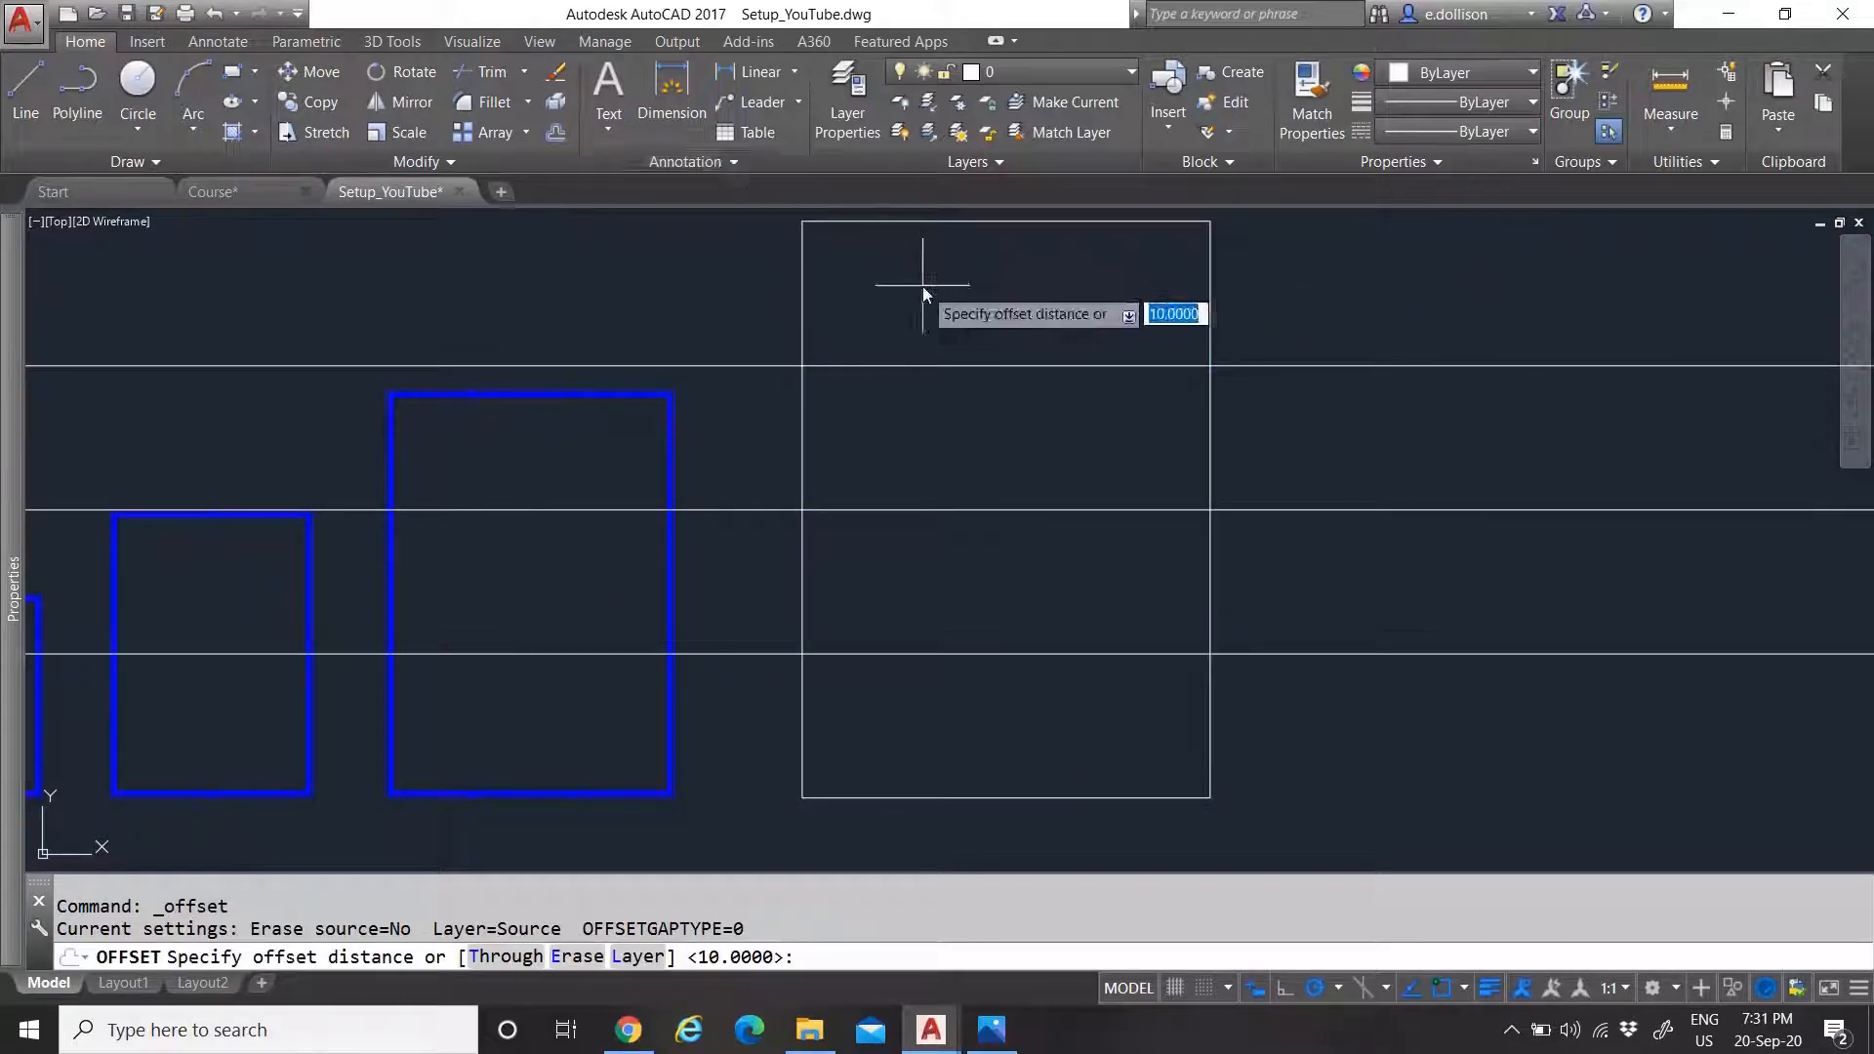
pyautogui.press('Return')
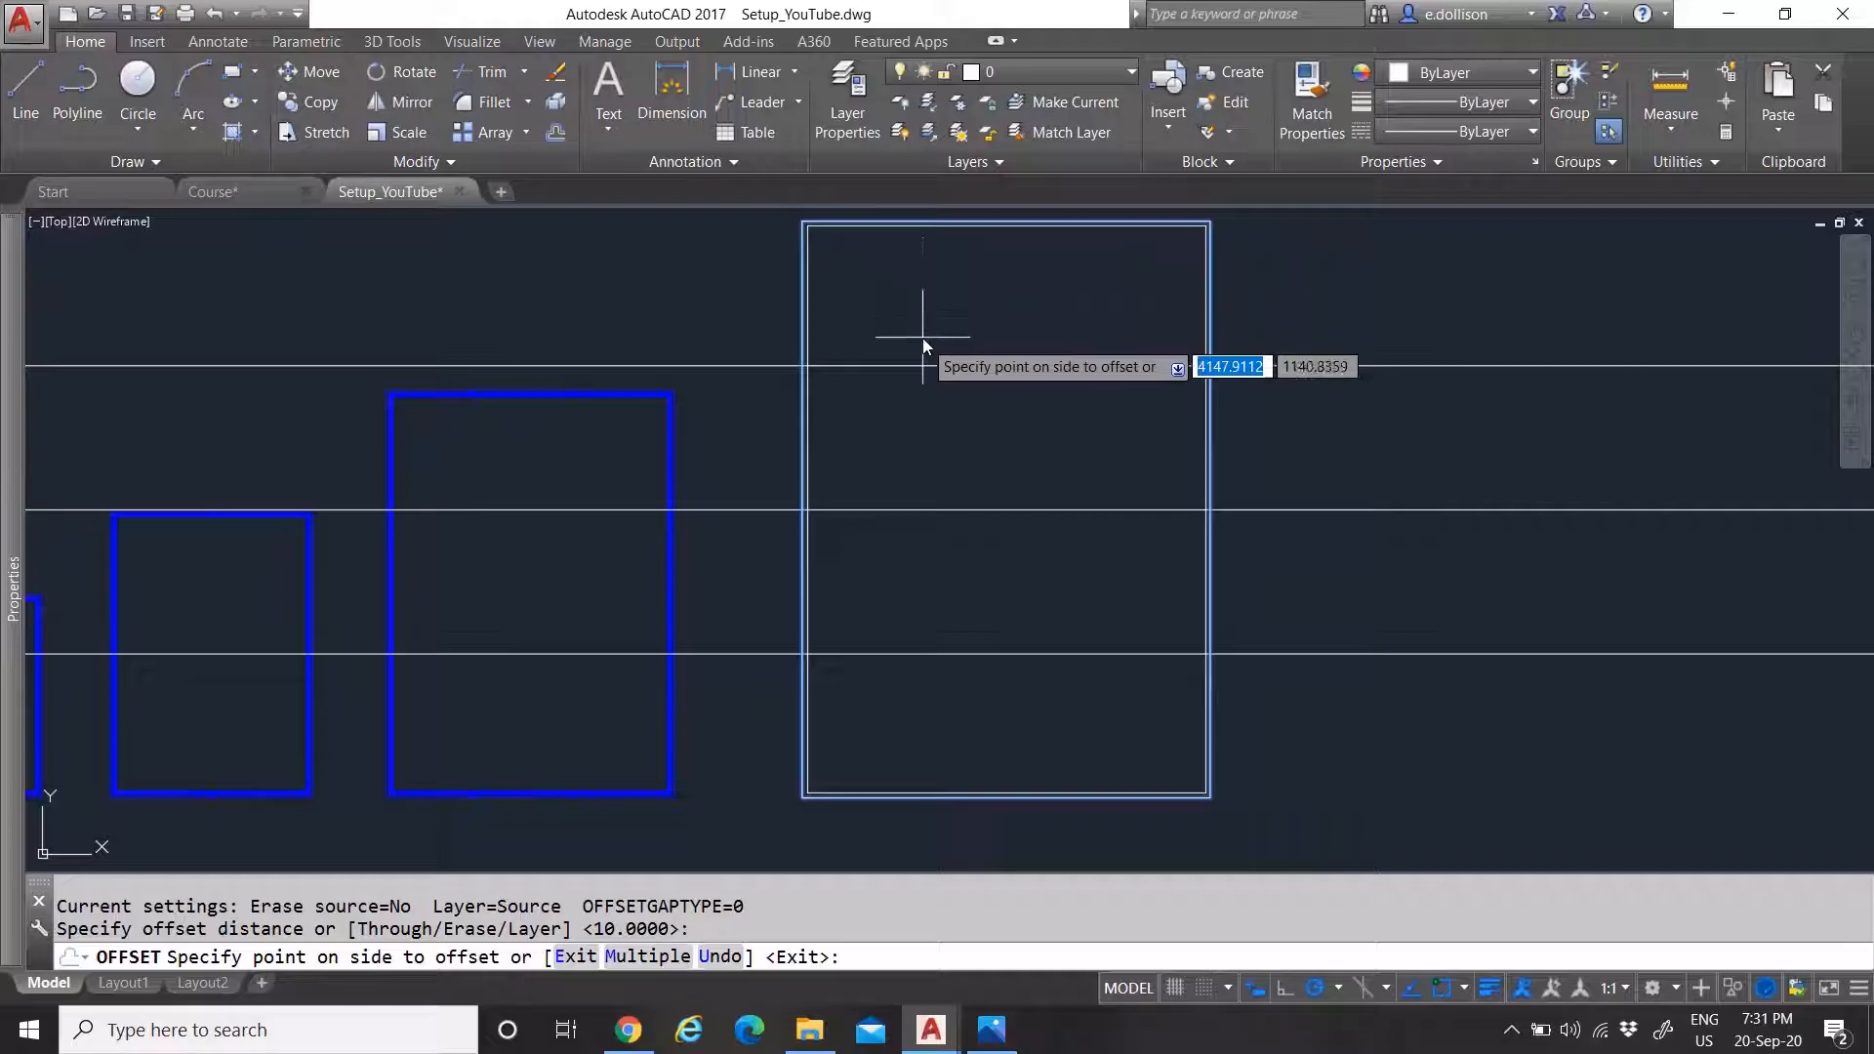
pyautogui.click(956, 447)
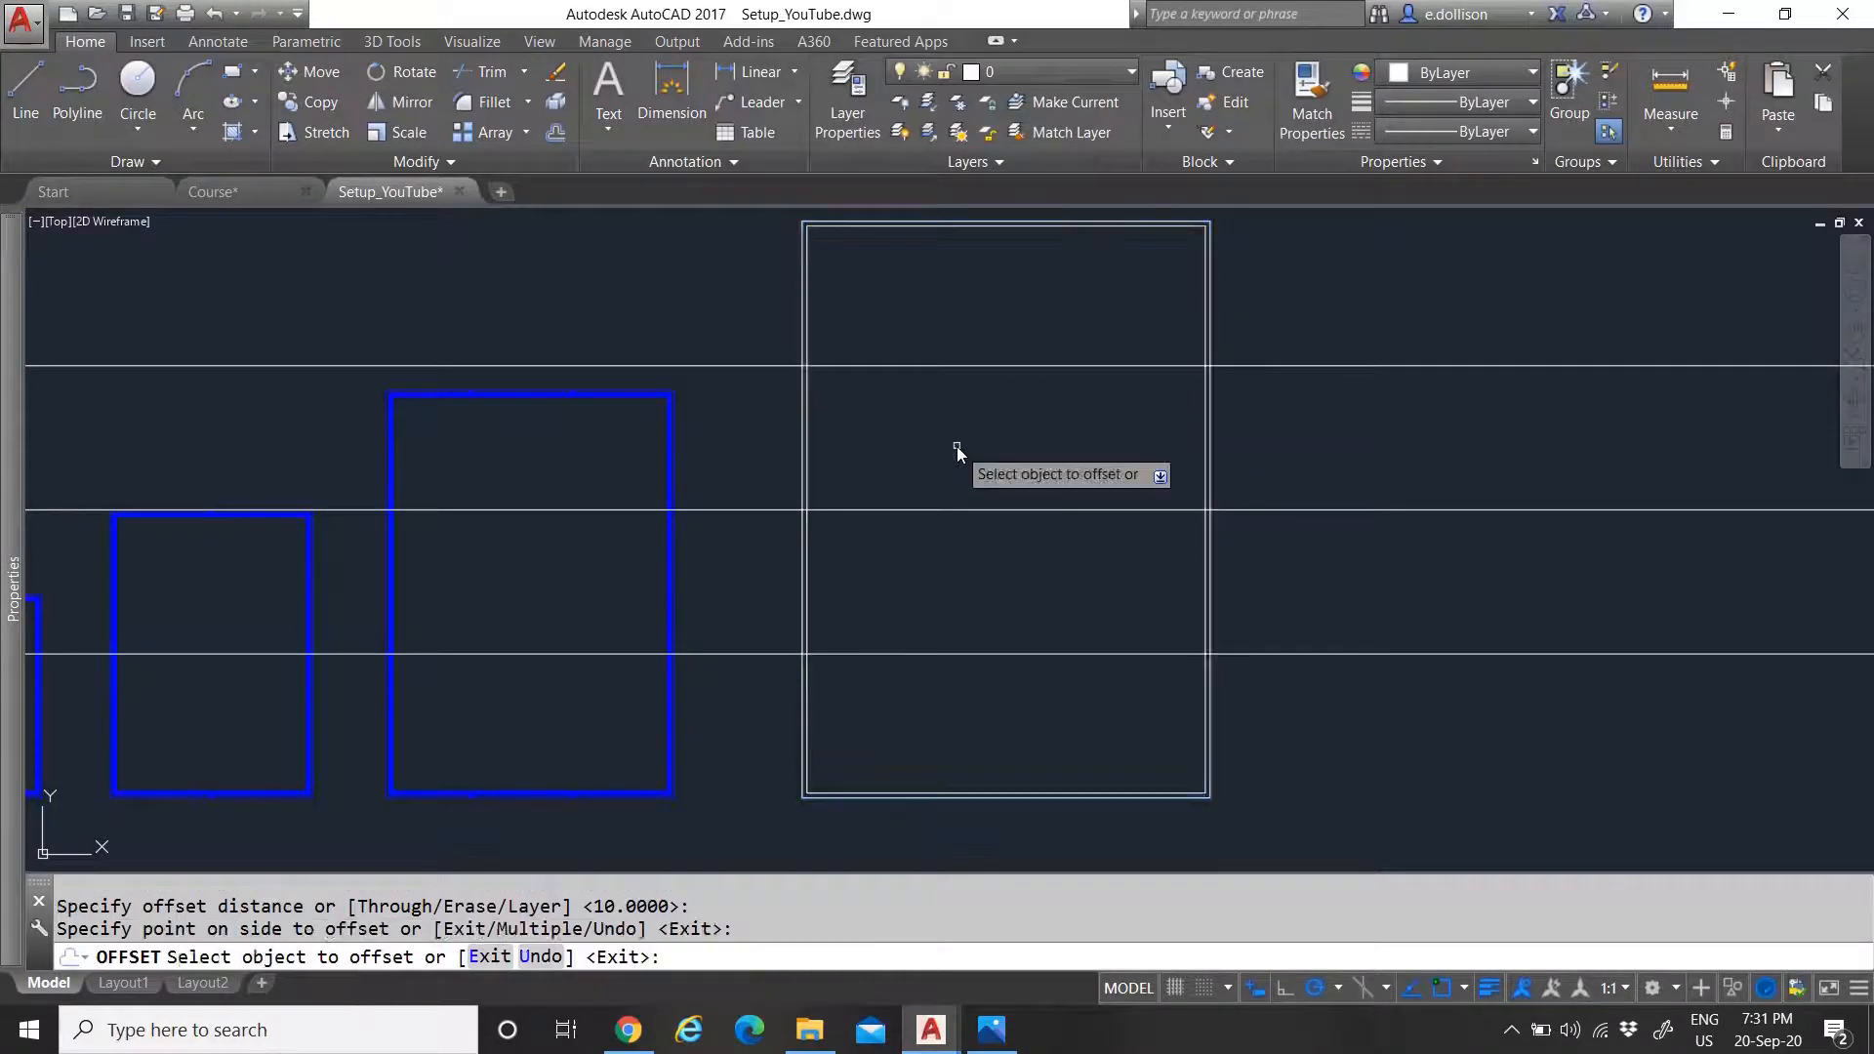
pyautogui.press('Escape')
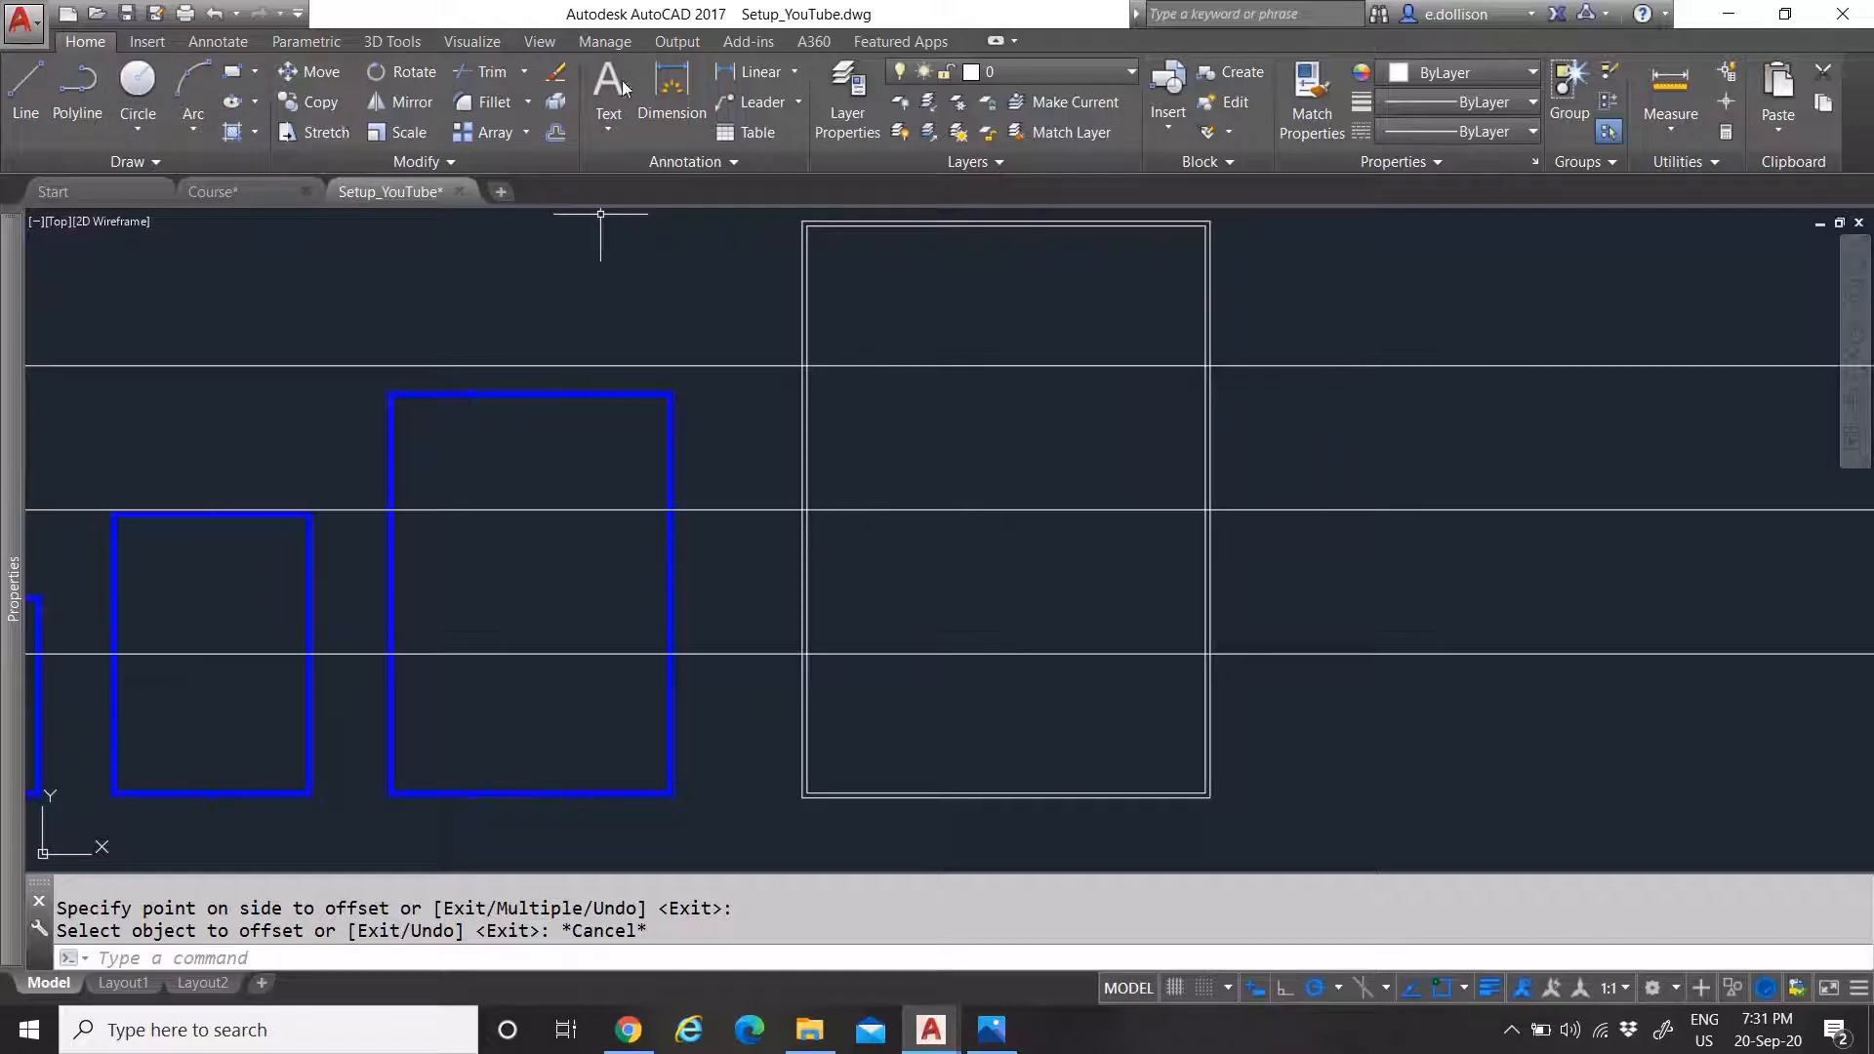
# Draw a 5-unit horizontal tick outward from the A0 inner rectangle's left side at the lowest construction line
pyautogui.click(26, 92)
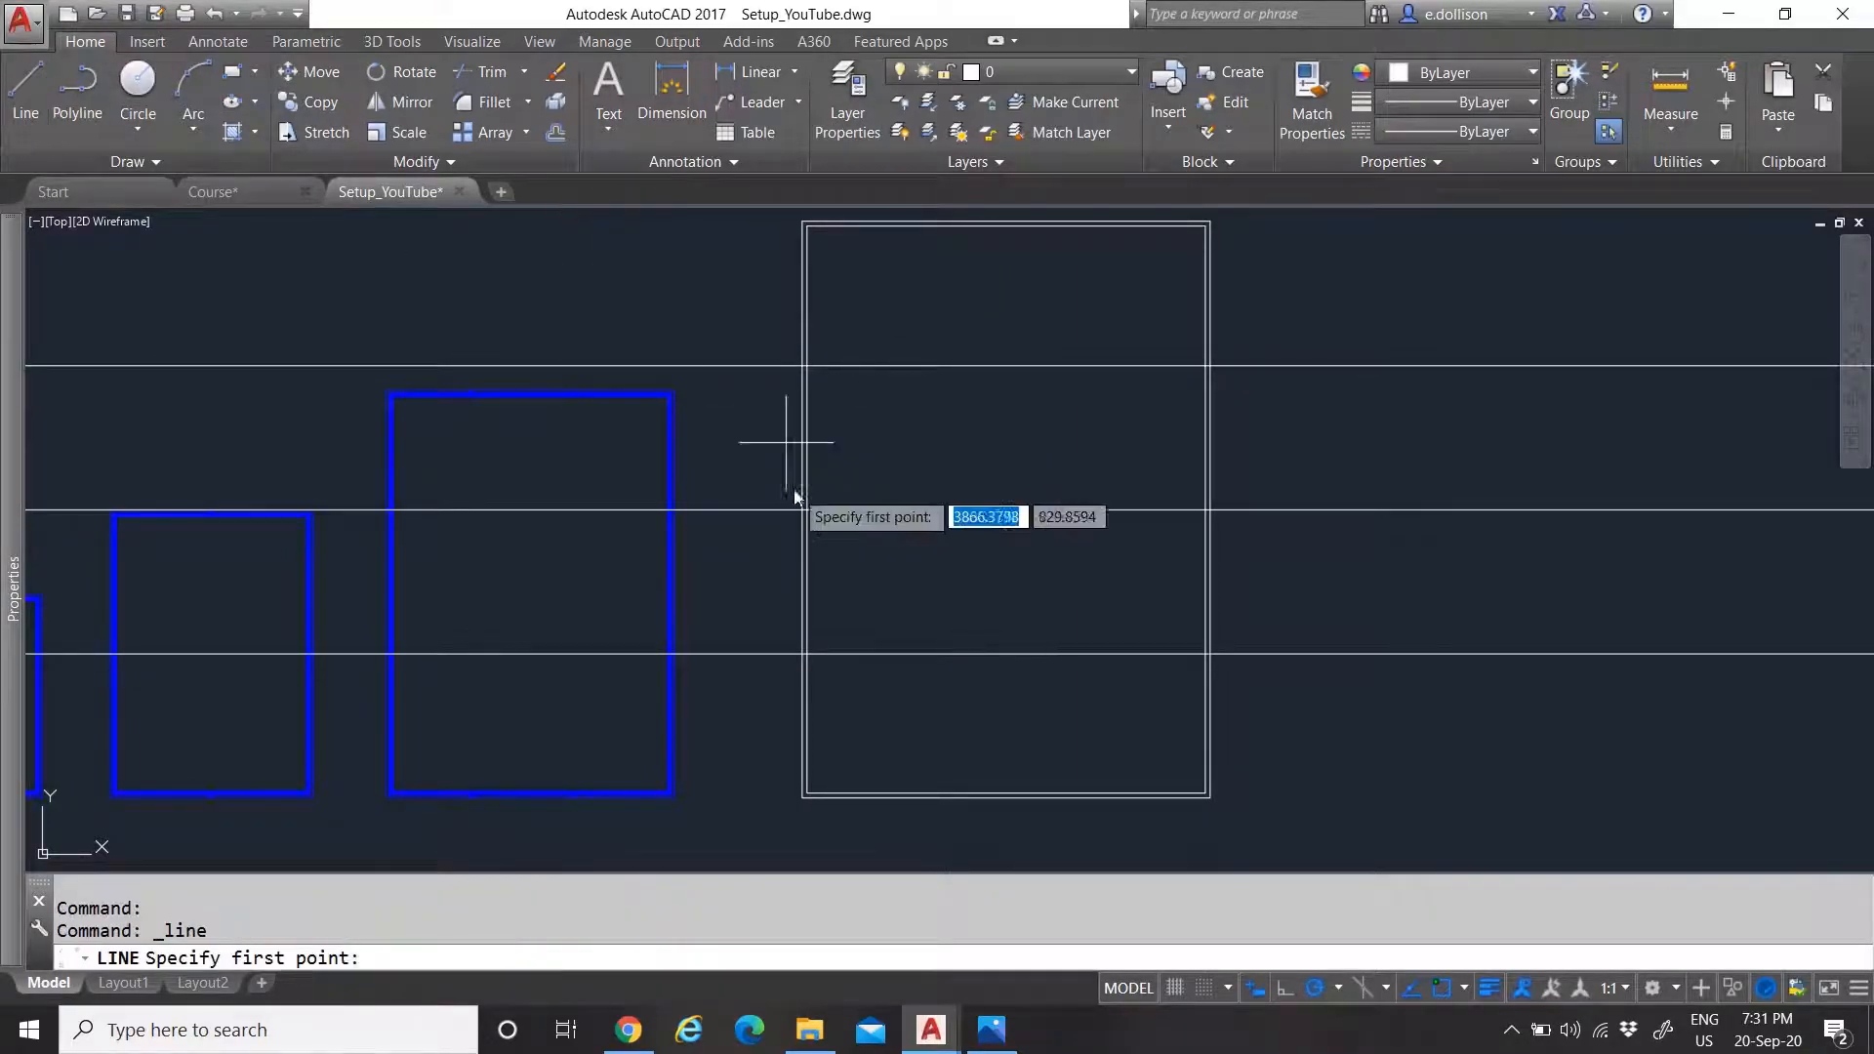
pyautogui.scroll(6, 847, 634)
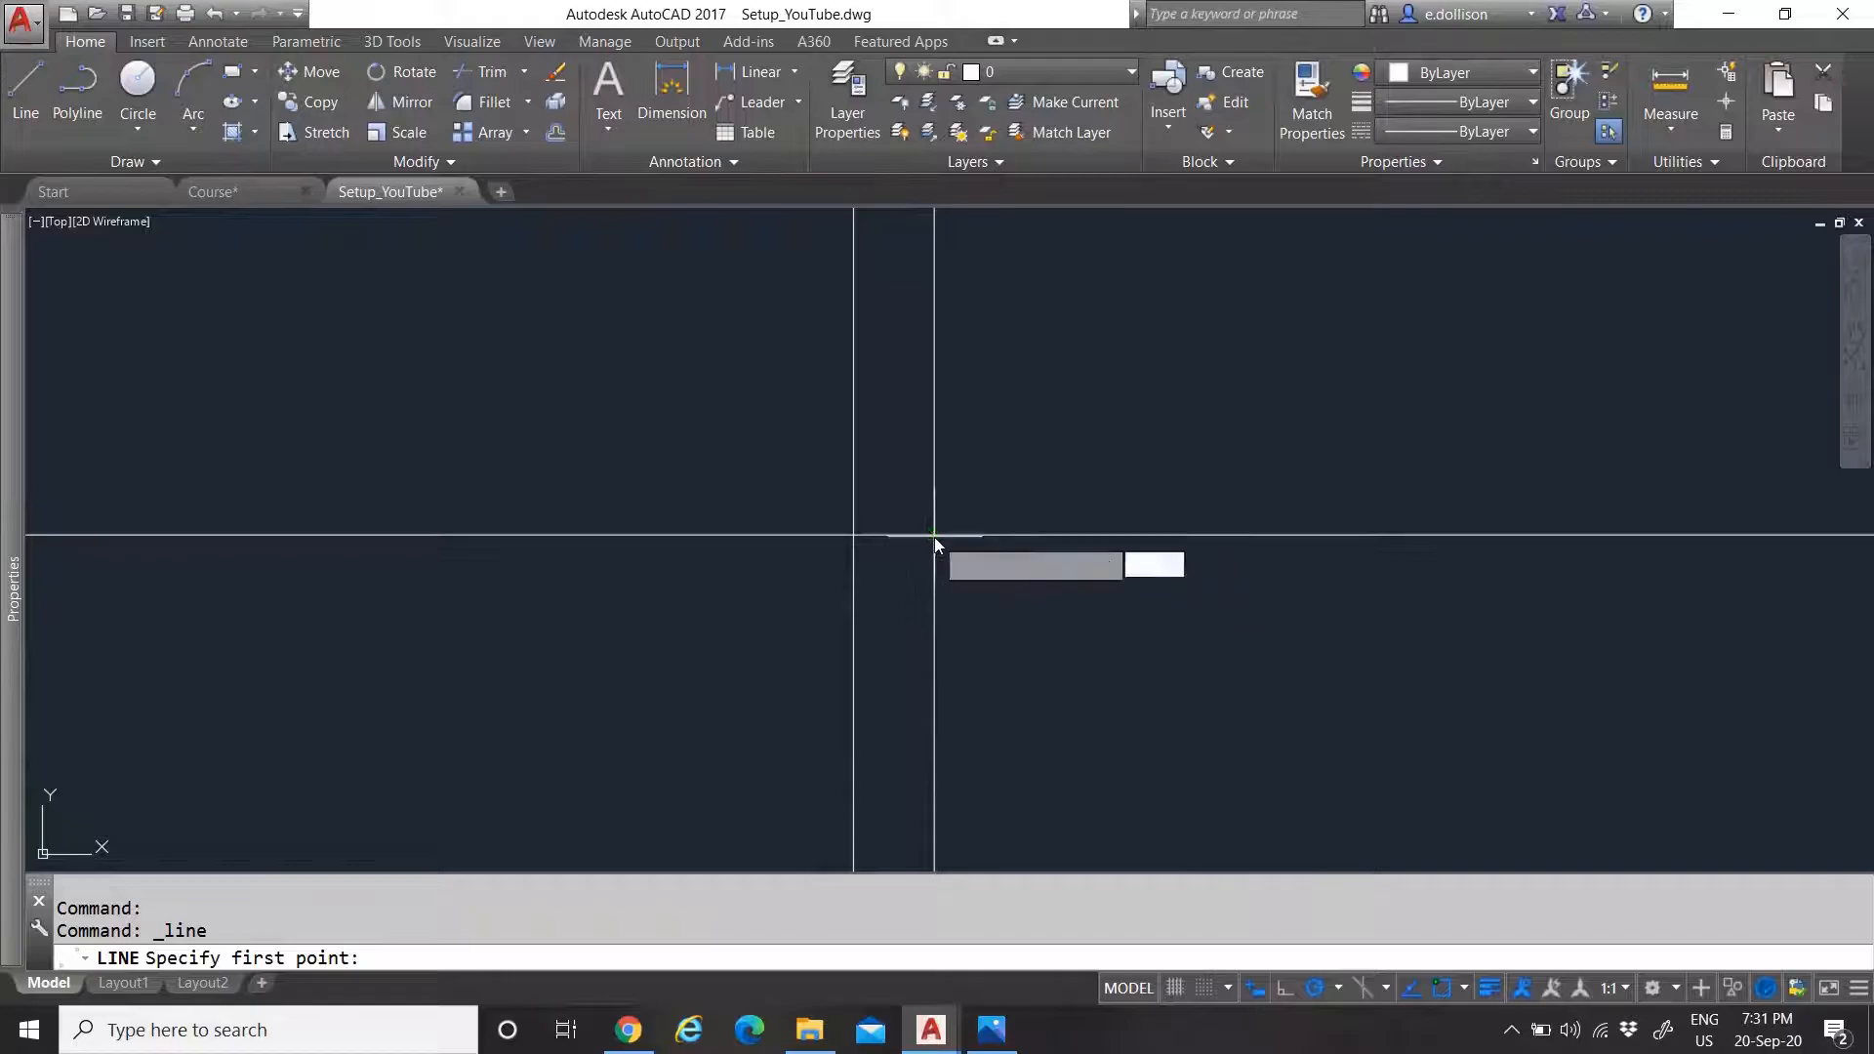
pyautogui.click(934, 535)
pyautogui.scroll(4, 922, 542)
pyautogui.write('5')
pyautogui.press('Return')
pyautogui.press('Escape')
pyautogui.scroll(-6, 845, 515)
# Draw a 5-unit horizontal tick outward from the A0 inner rectangle's right side at the lowest construction line
pyautogui.scroll(8, 1040, 583)
pyautogui.press('Return')
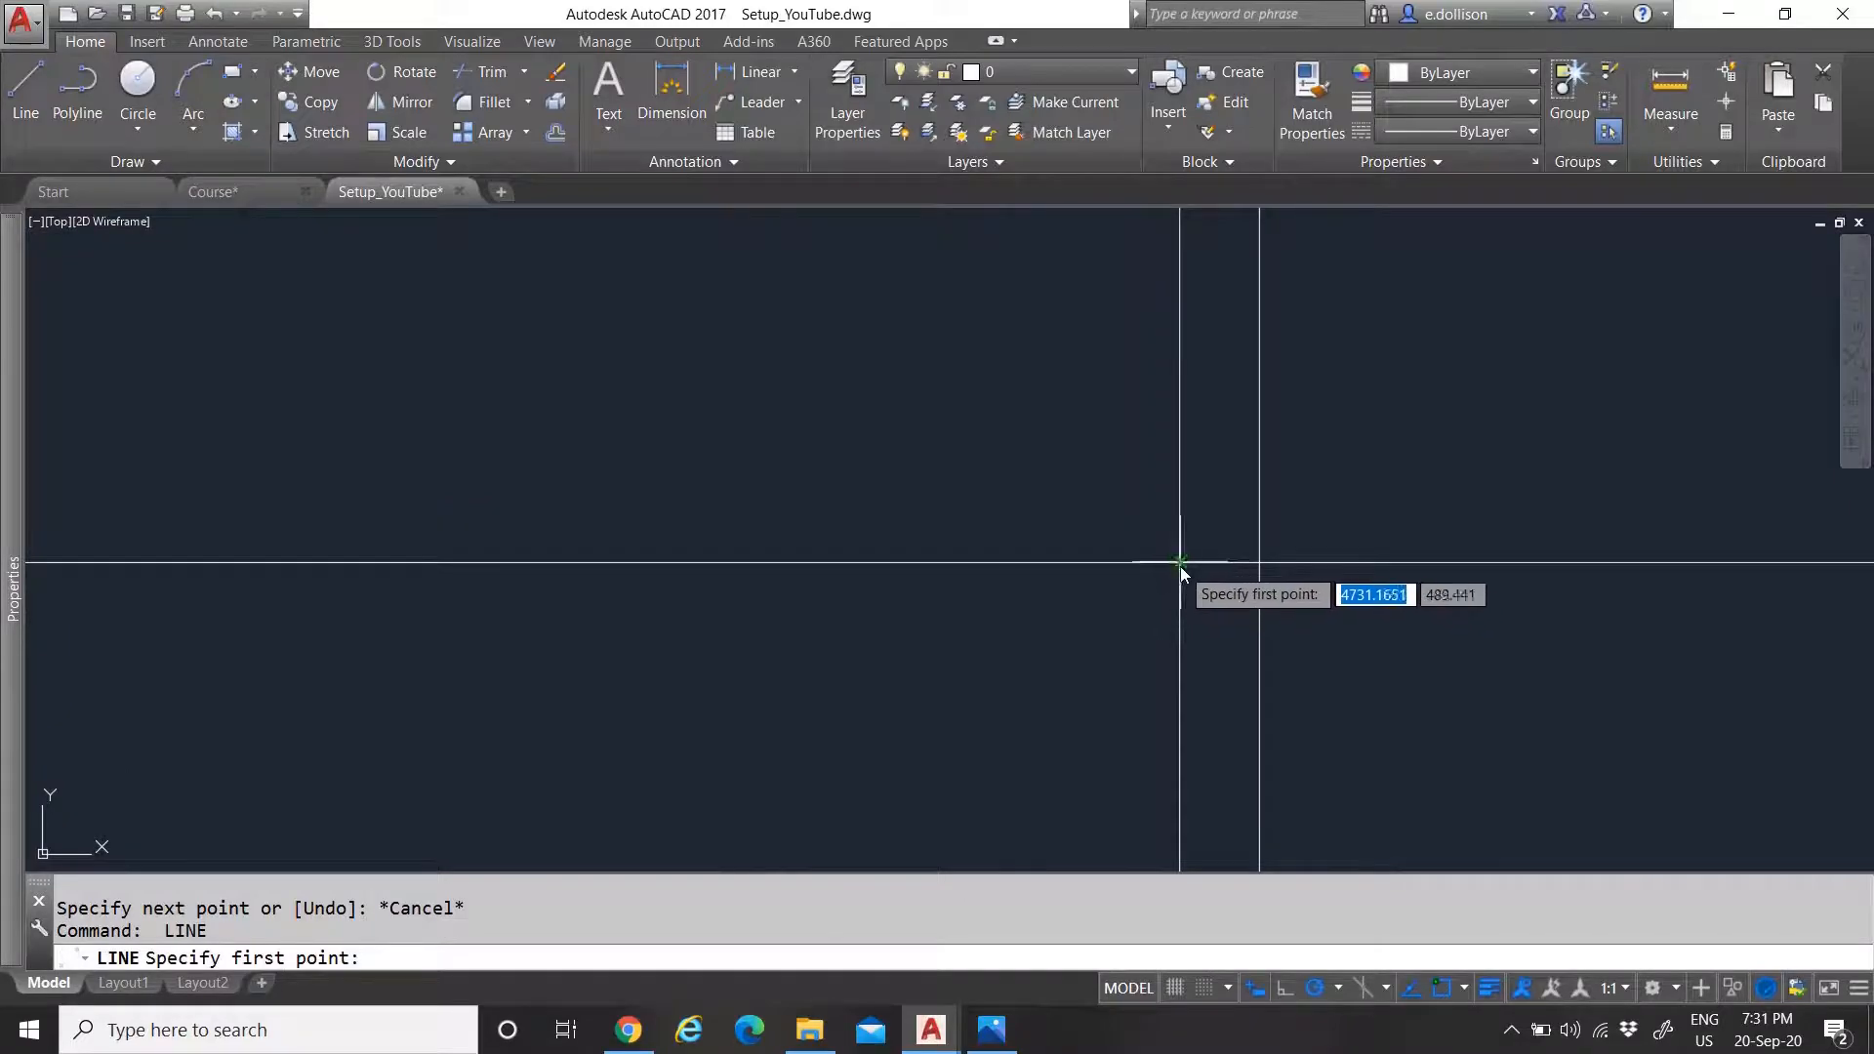
pyautogui.click(1180, 562)
pyautogui.write('5')
pyautogui.press('Return')
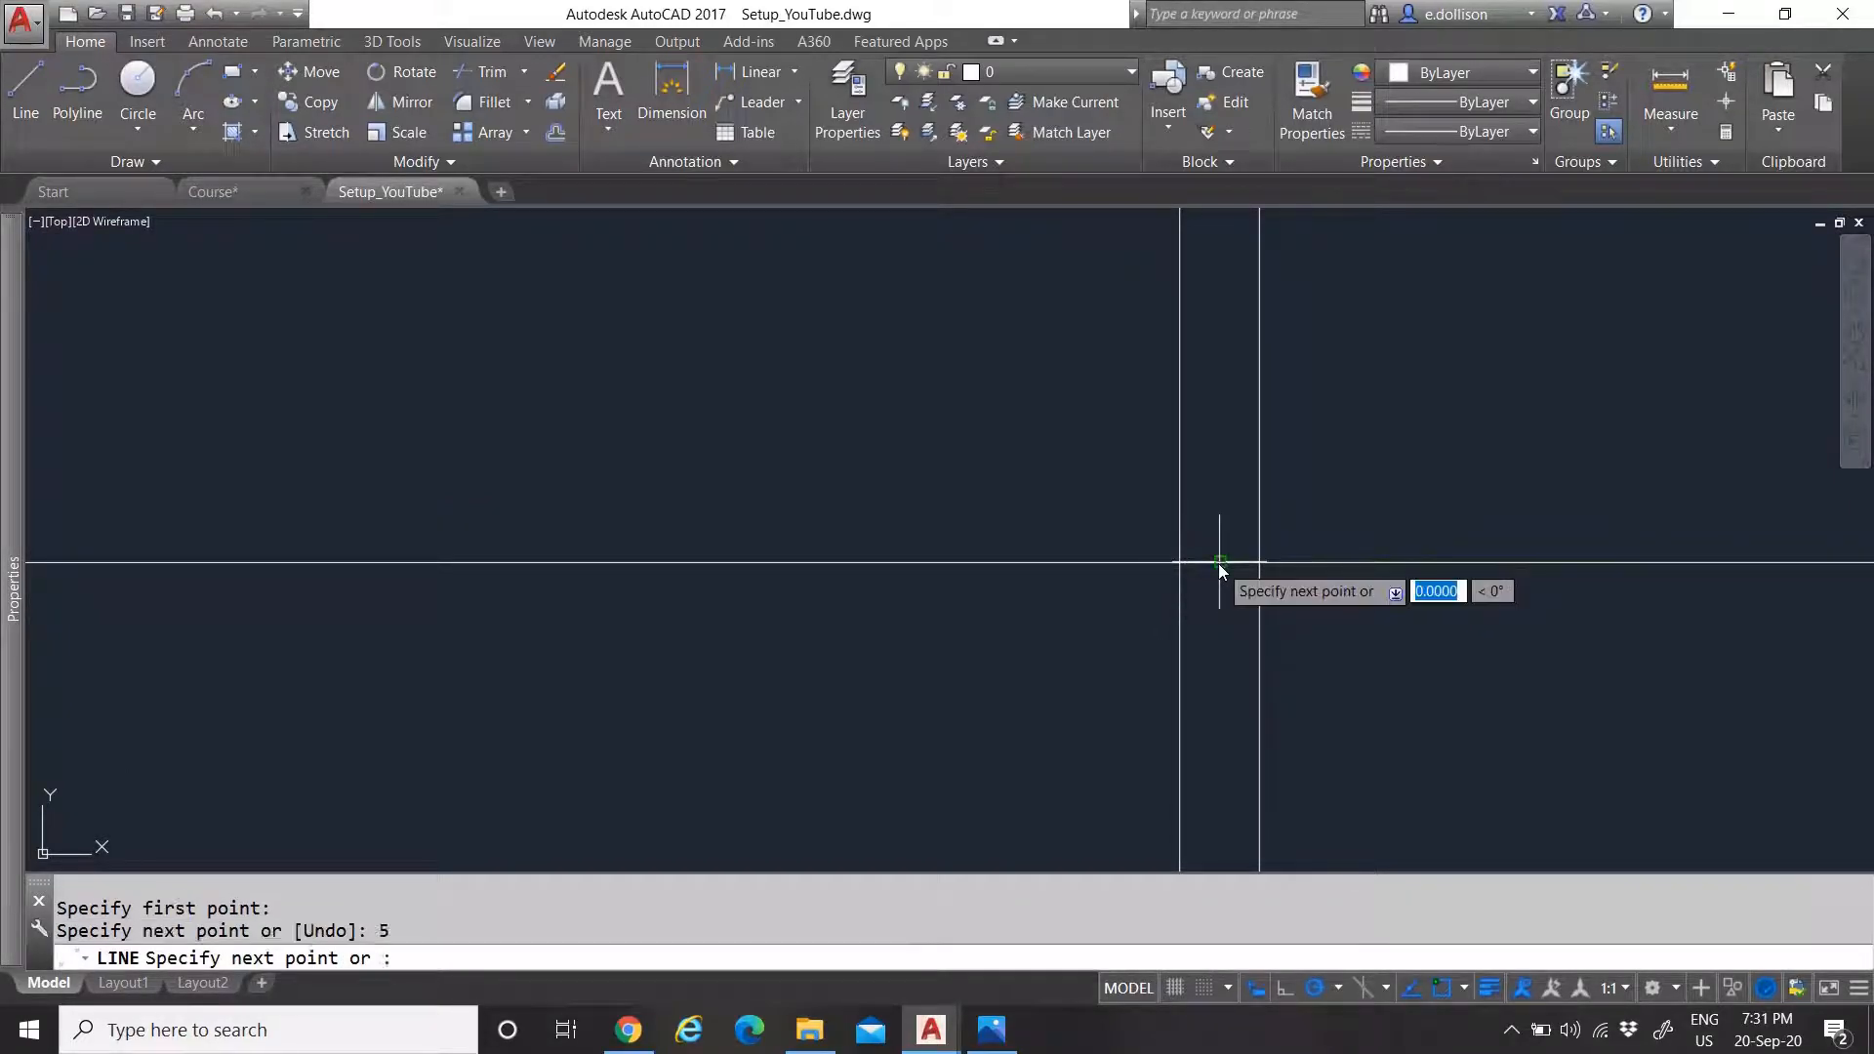
pyautogui.press('Escape')
pyautogui.scroll(-8, 1205, 536)
# Copy both A0 side ticks up to the middle and upper horizontal construction lines
pyautogui.click(921, 520)
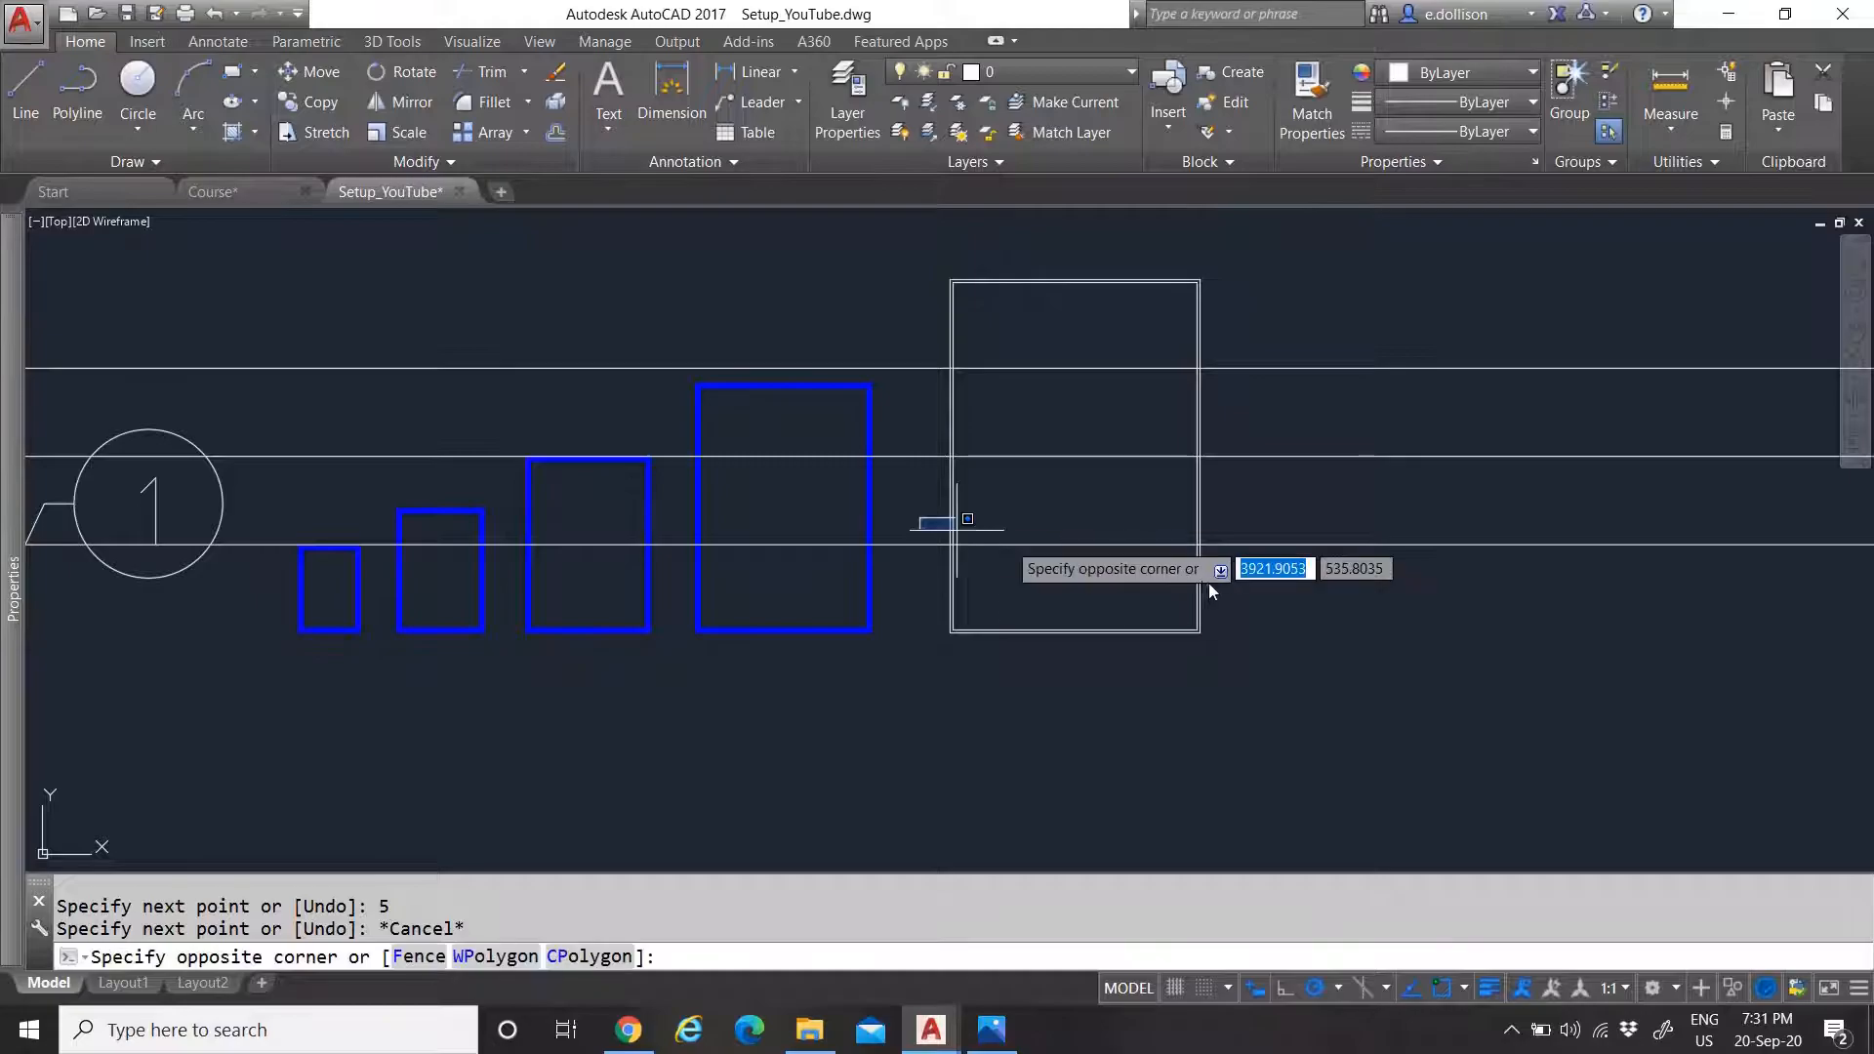
pyautogui.click(1306, 597)
pyautogui.scroll(6, 1233, 523)
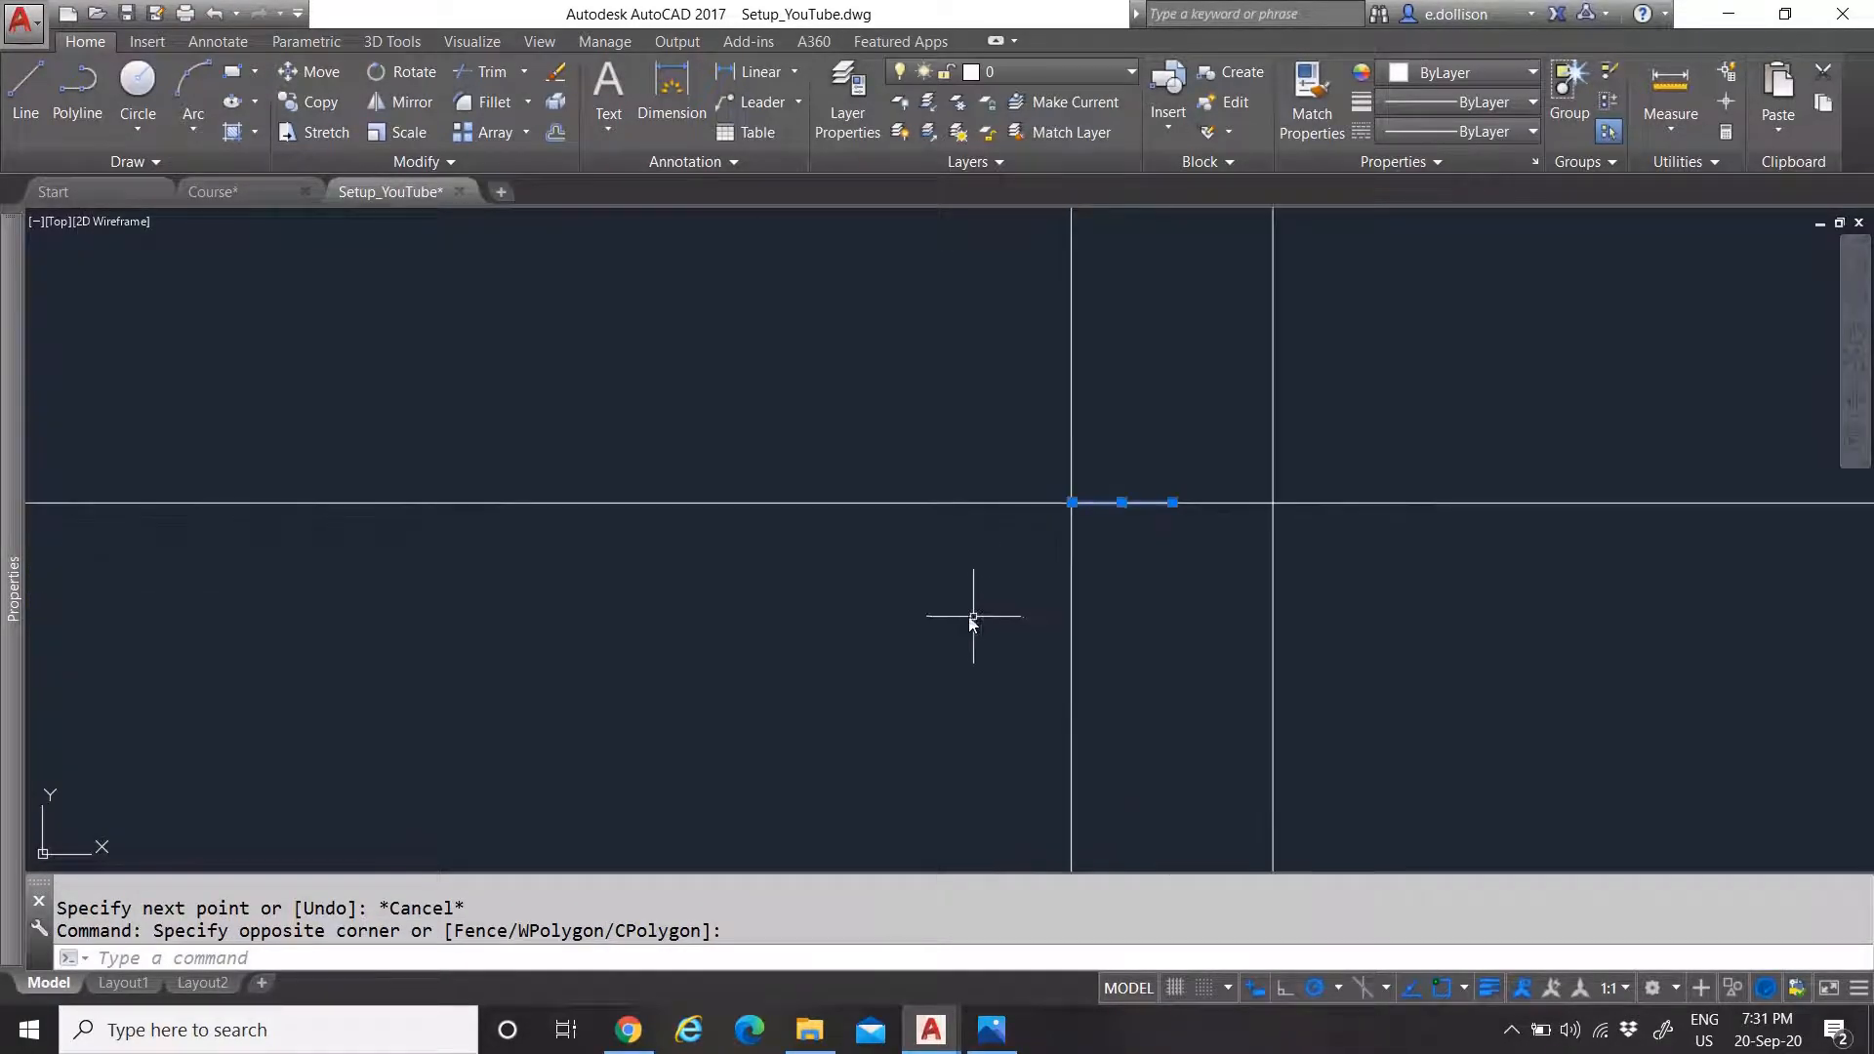
pyautogui.write('CO')
pyautogui.press('Return')
pyautogui.click(1070, 504)
pyautogui.scroll(-10, 999, 646)
pyautogui.scroll(3, 1022, 285)
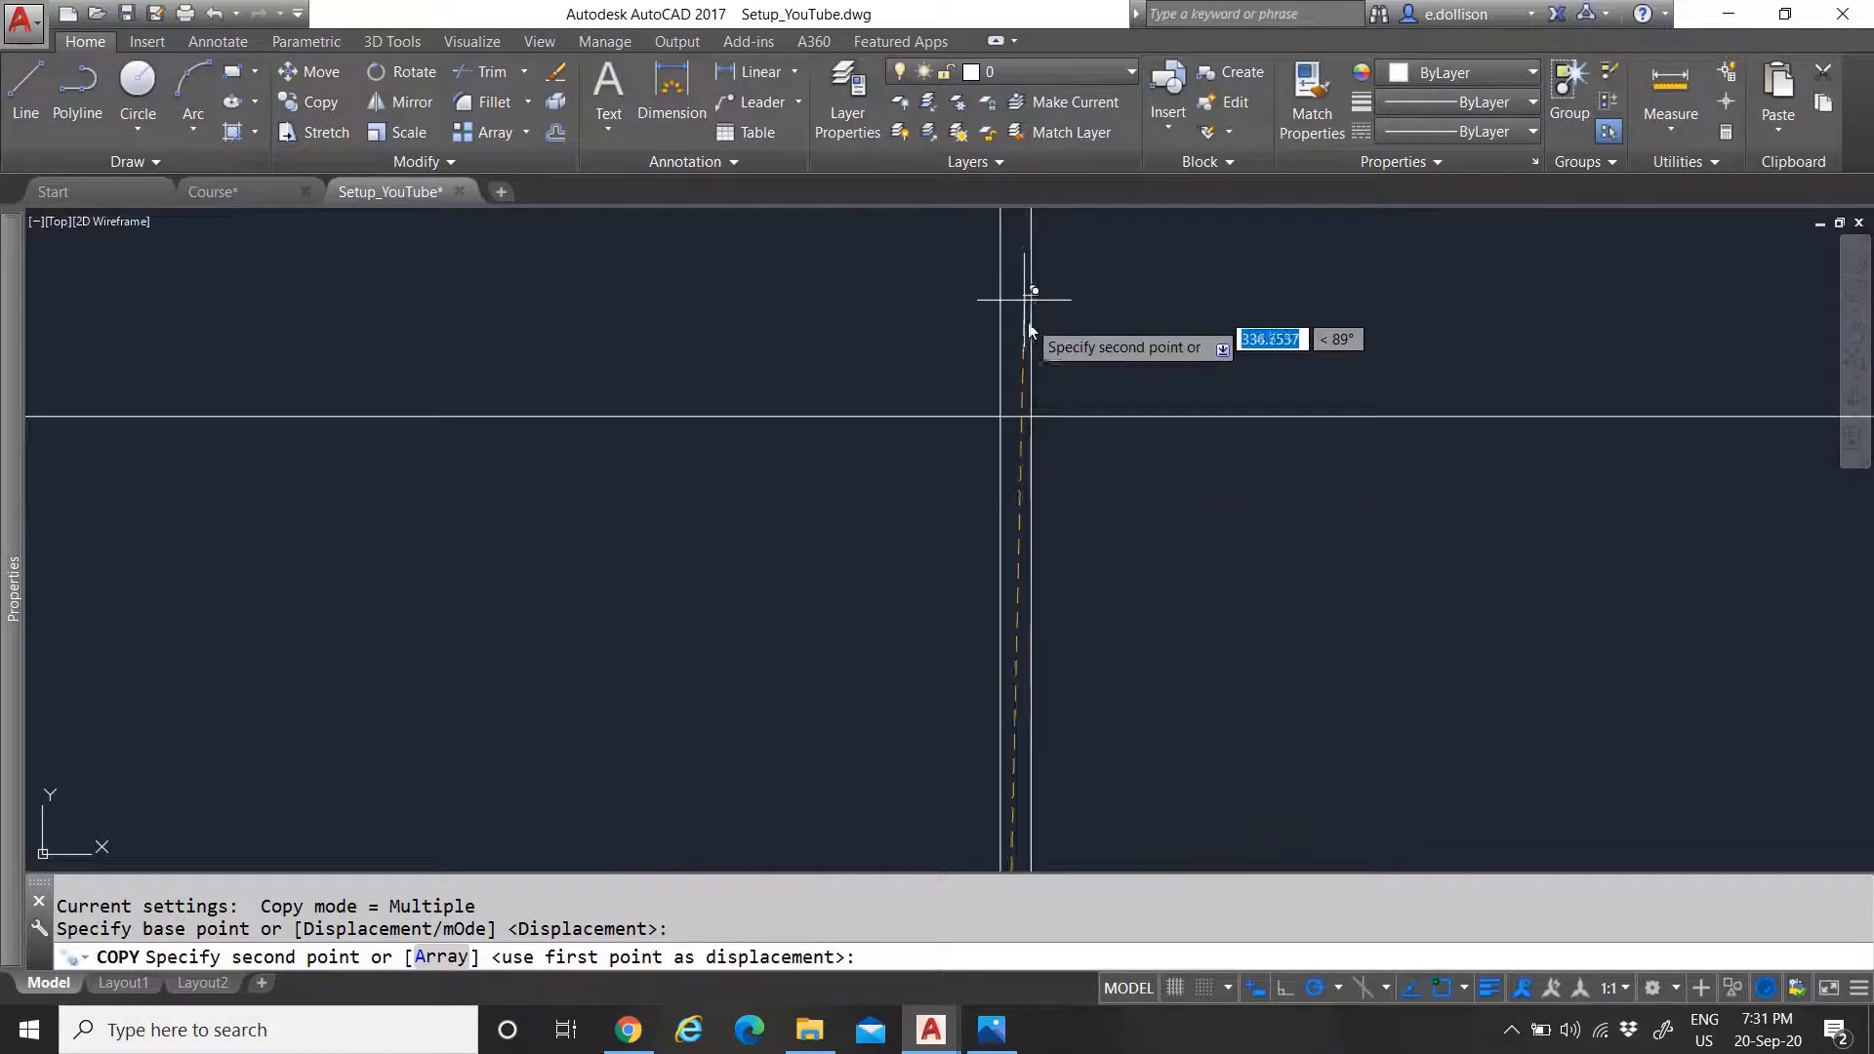
pyautogui.click(1003, 419)
pyautogui.scroll(-3, 1020, 586)
pyautogui.scroll(3, 1023, 339)
pyautogui.click(1014, 410)
pyautogui.scroll(-3, 1071, 529)
pyautogui.scroll(3, 865, 573)
pyautogui.press('Escape')
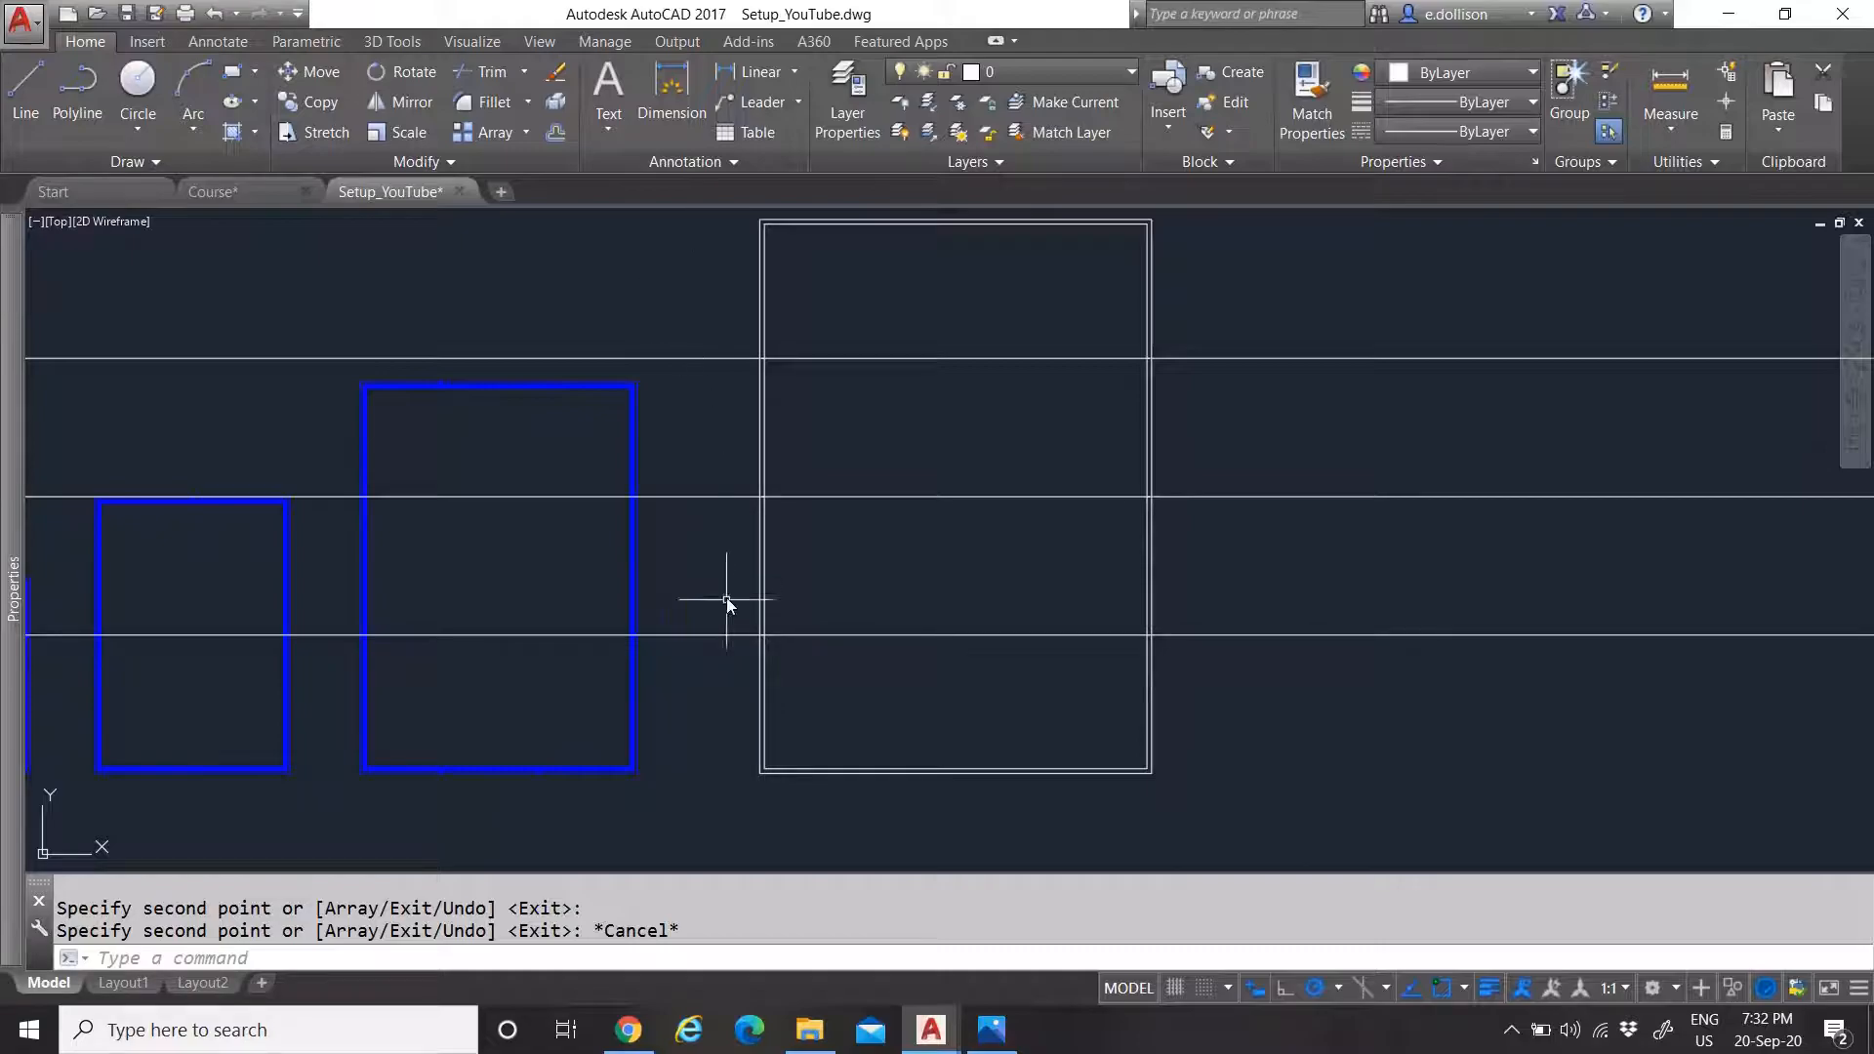
# Delete the three horizontal construction lines crossing the borders
pyautogui.click(1400, 705)
pyautogui.click(1313, 337)
pyautogui.press('Delete')
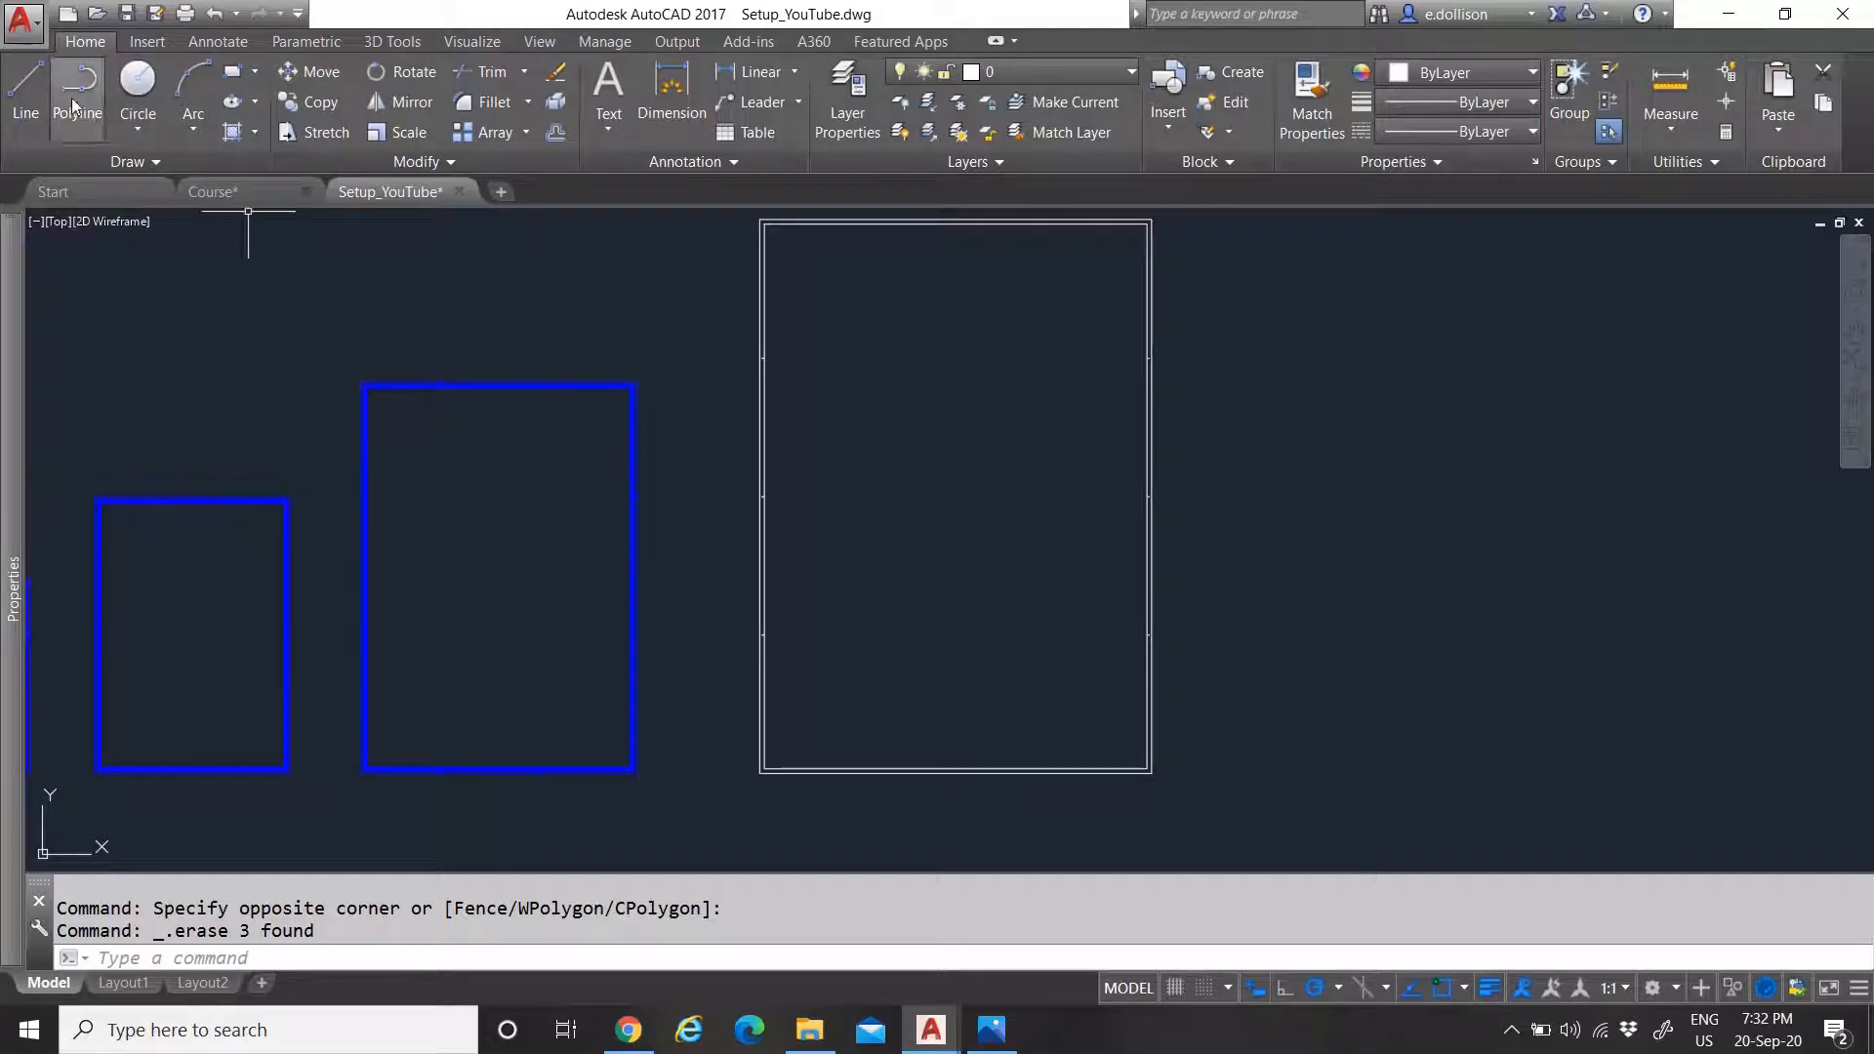
# Draw a 5-unit line downward along the A0 outer rectangle's right edge, starting level with the inner rectangle's bottom edge
pyautogui.click(30, 78)
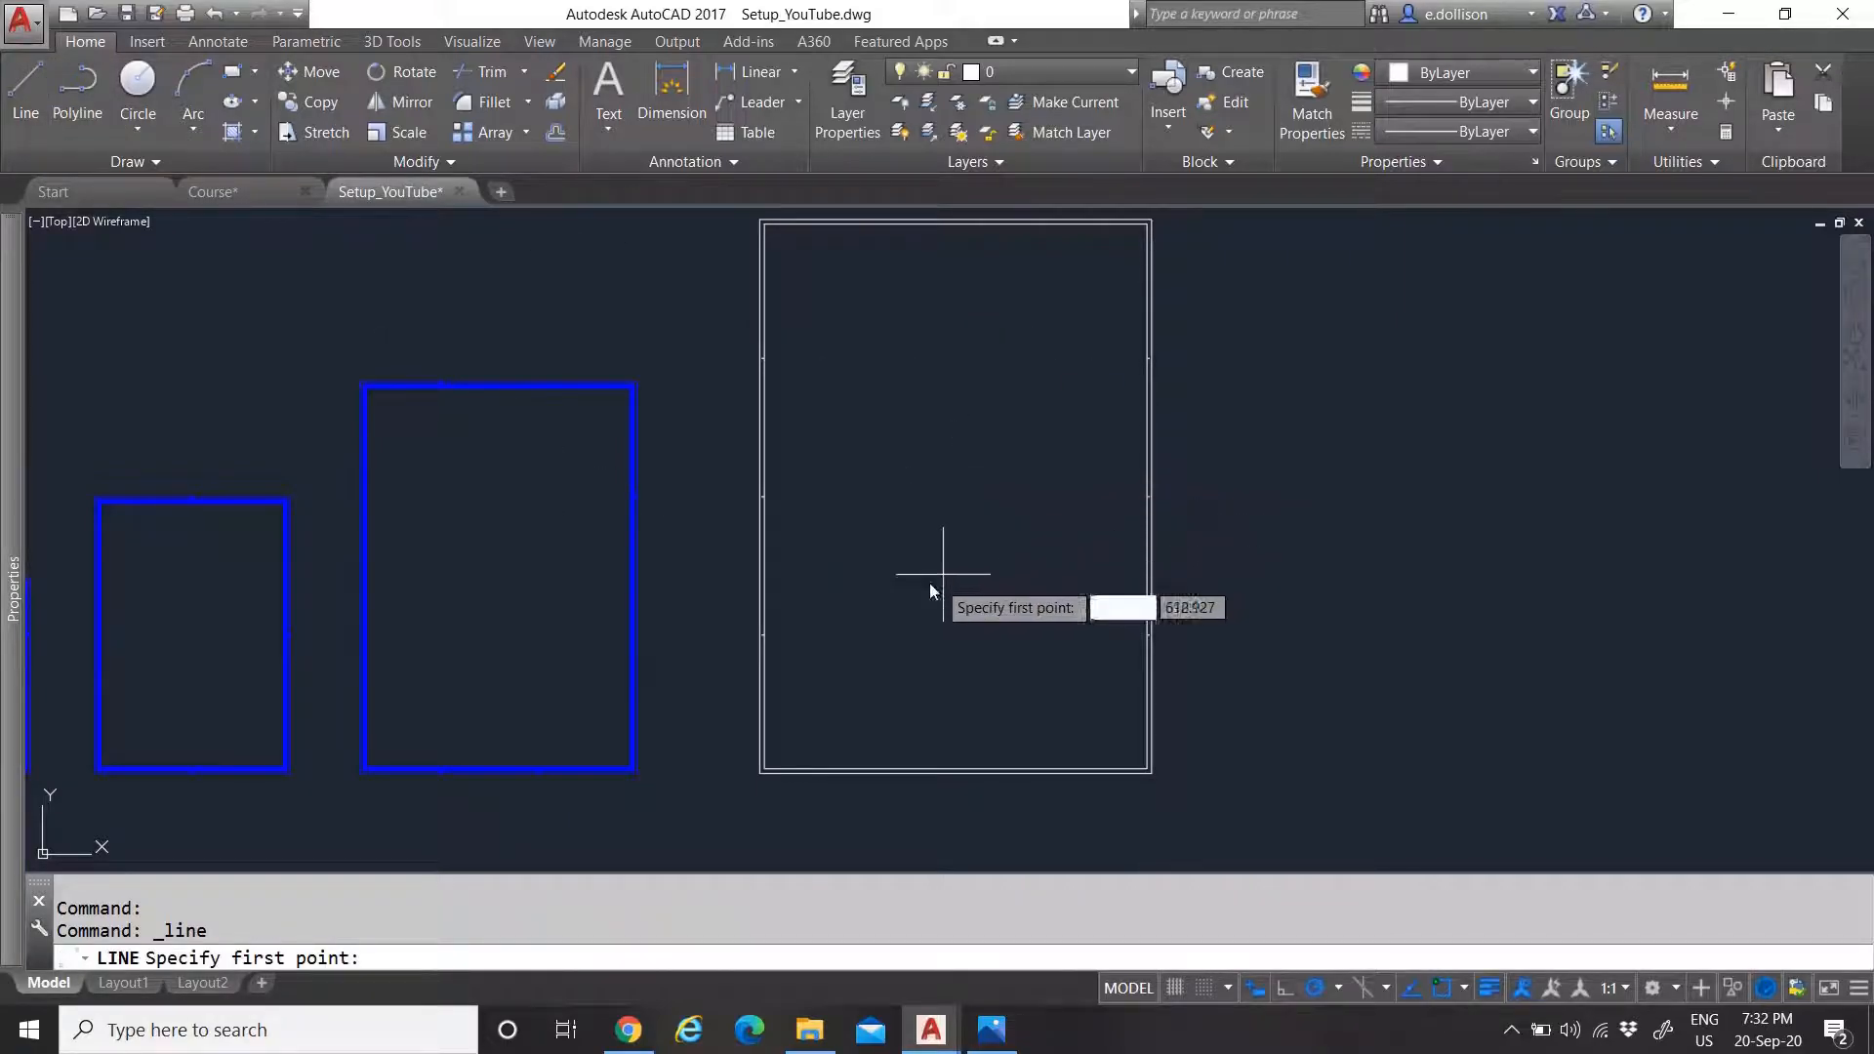
pyautogui.scroll(8, 771, 796)
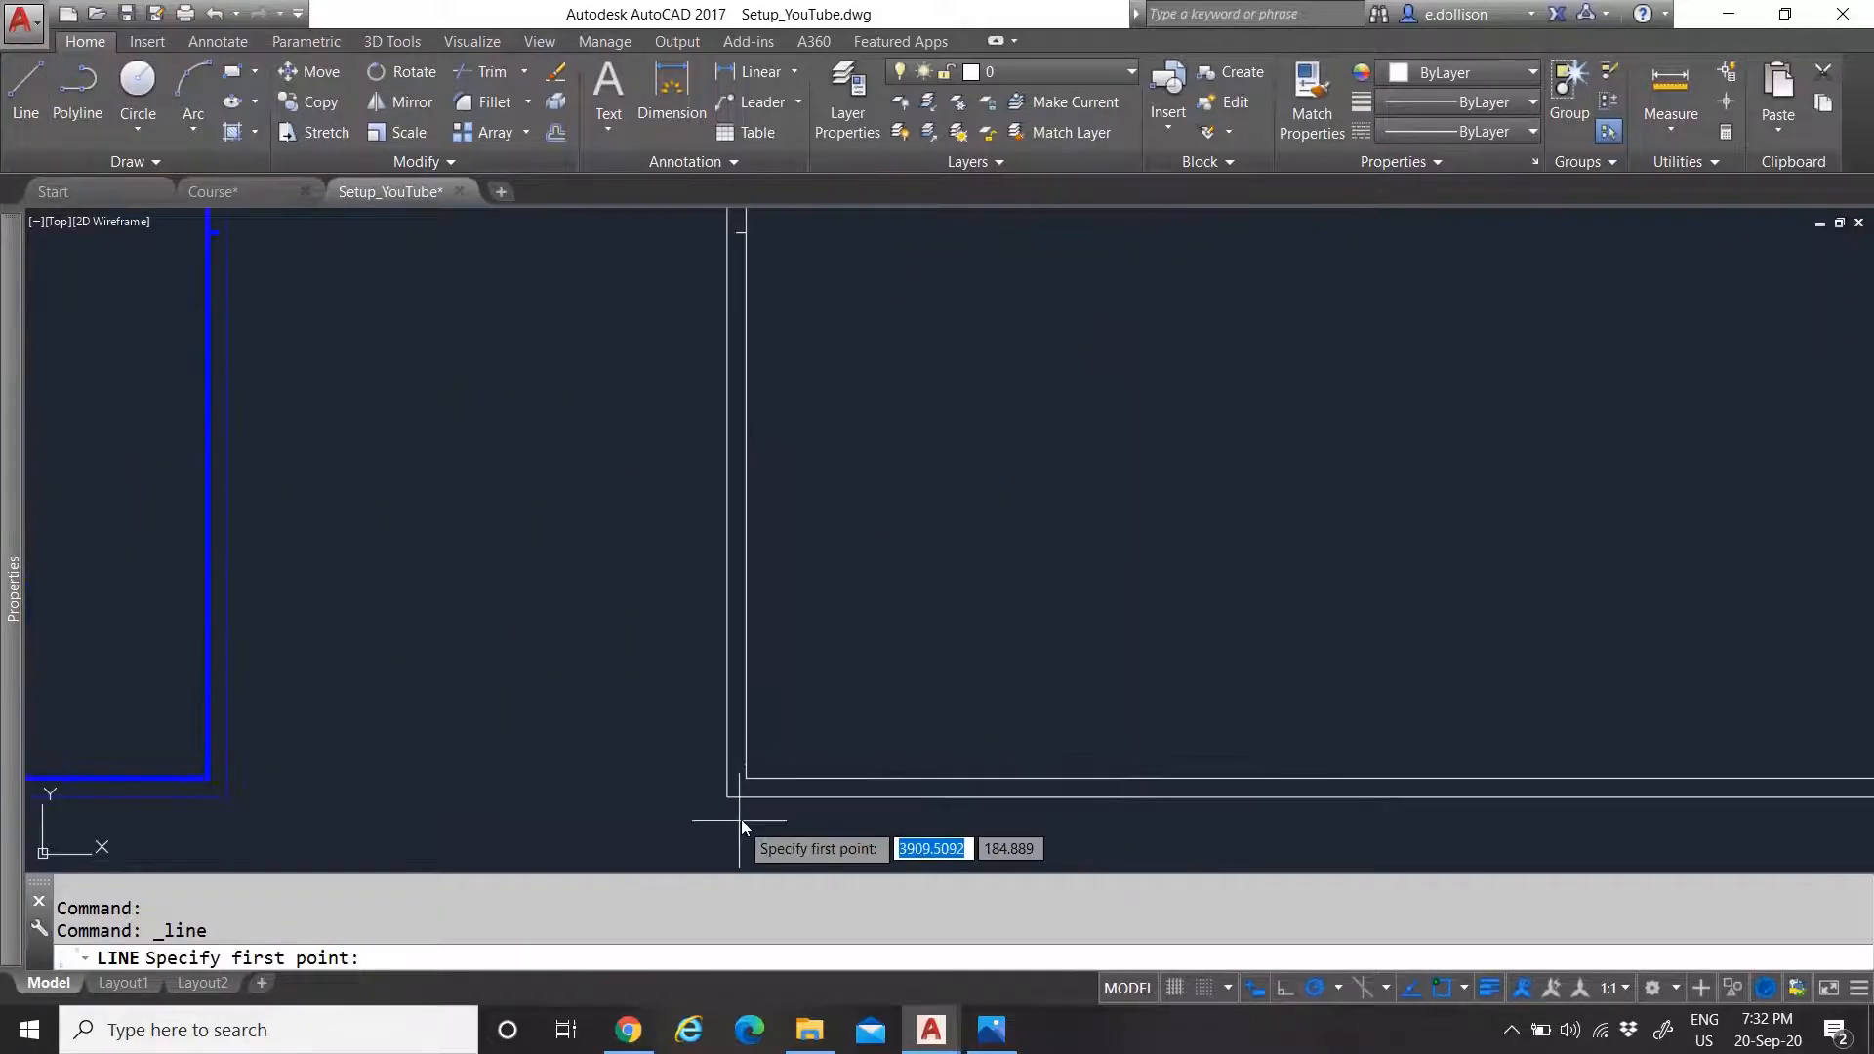
pyautogui.scroll(-6, 839, 747)
pyautogui.scroll(-2, 859, 727)
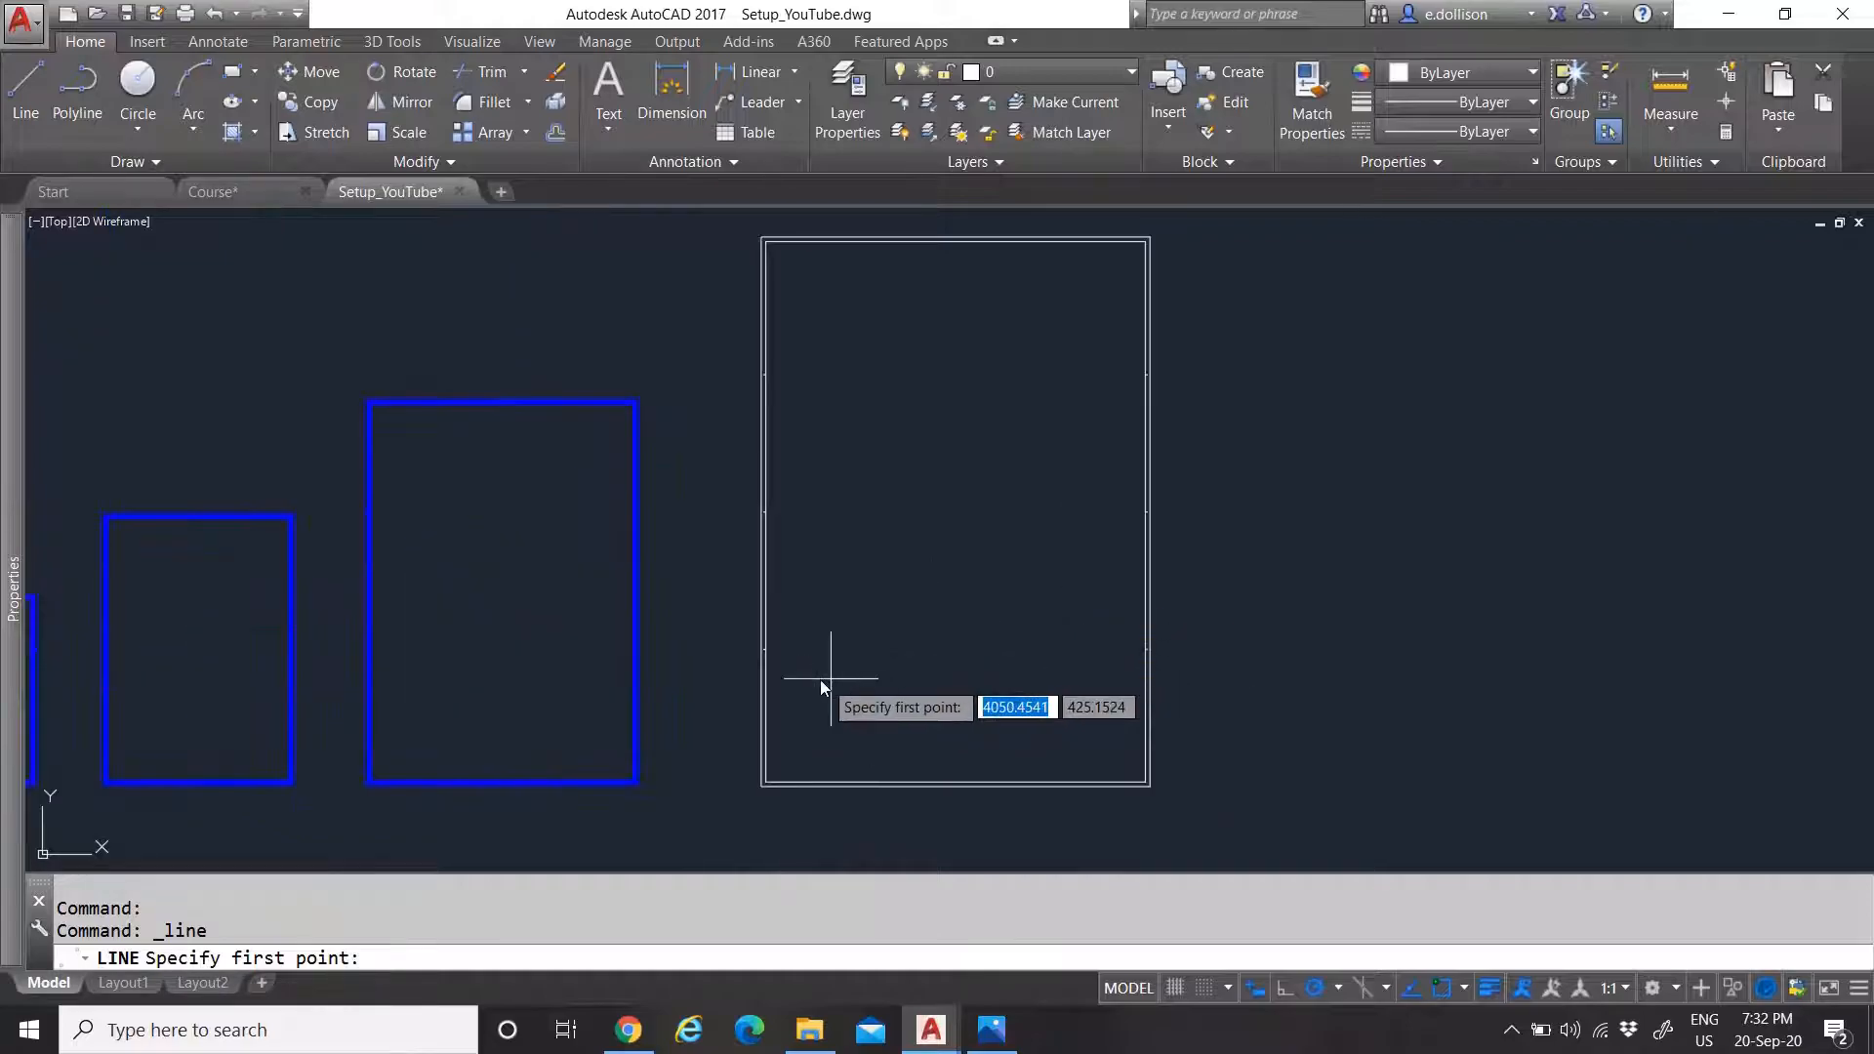
pyautogui.scroll(-2, 868, 561)
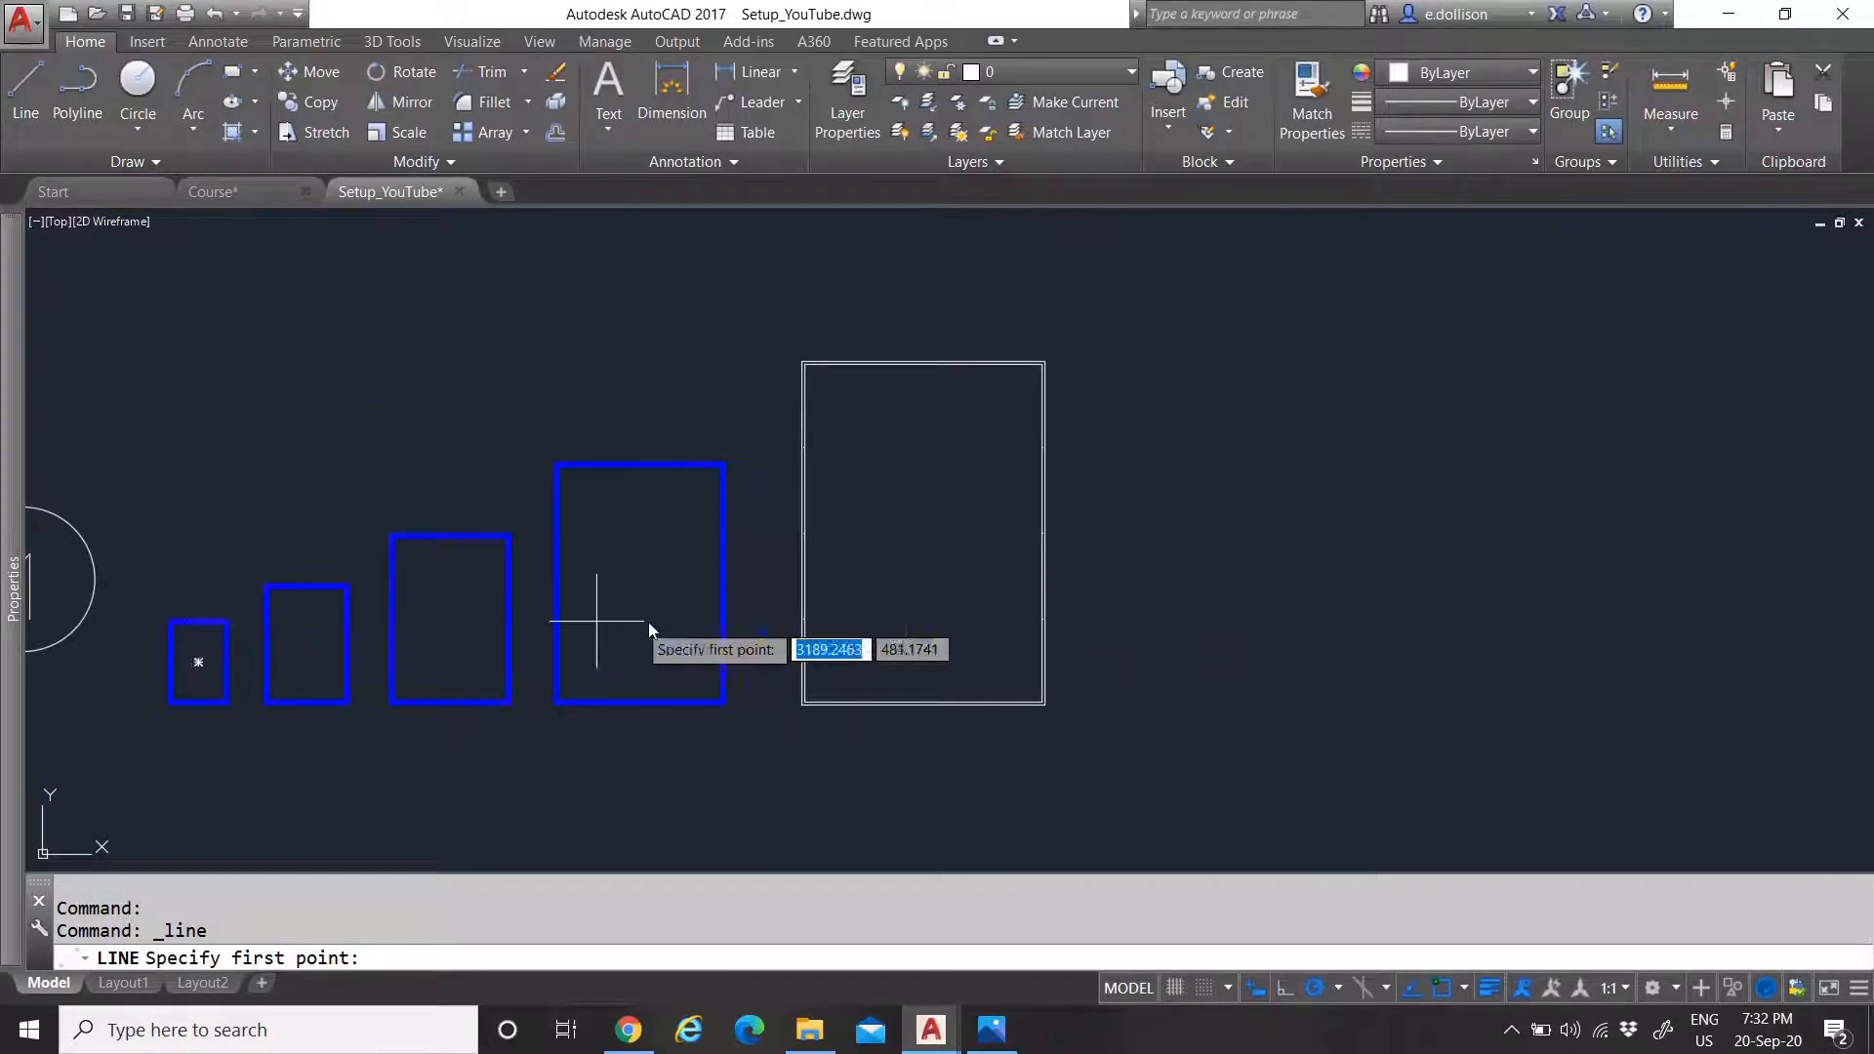
pyautogui.scroll(10, 995, 710)
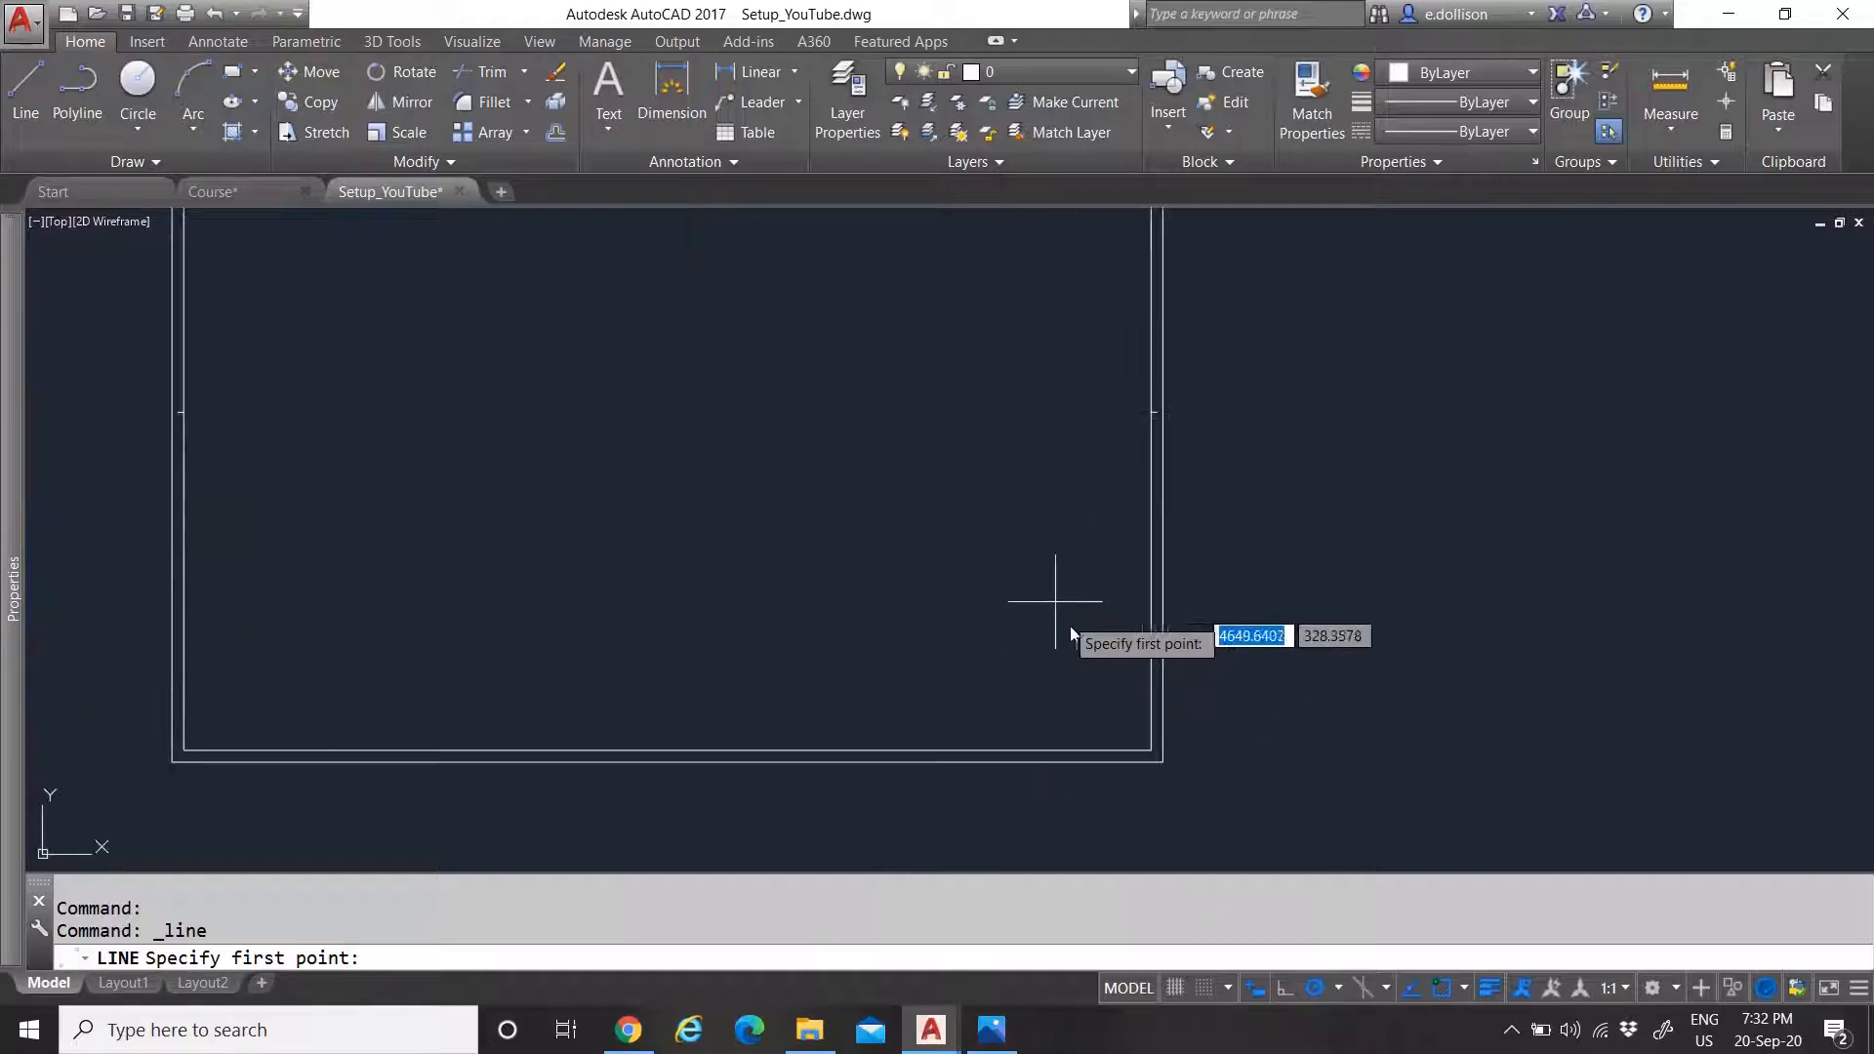
pyautogui.scroll(-4, 1122, 688)
pyautogui.scroll(3, 1064, 737)
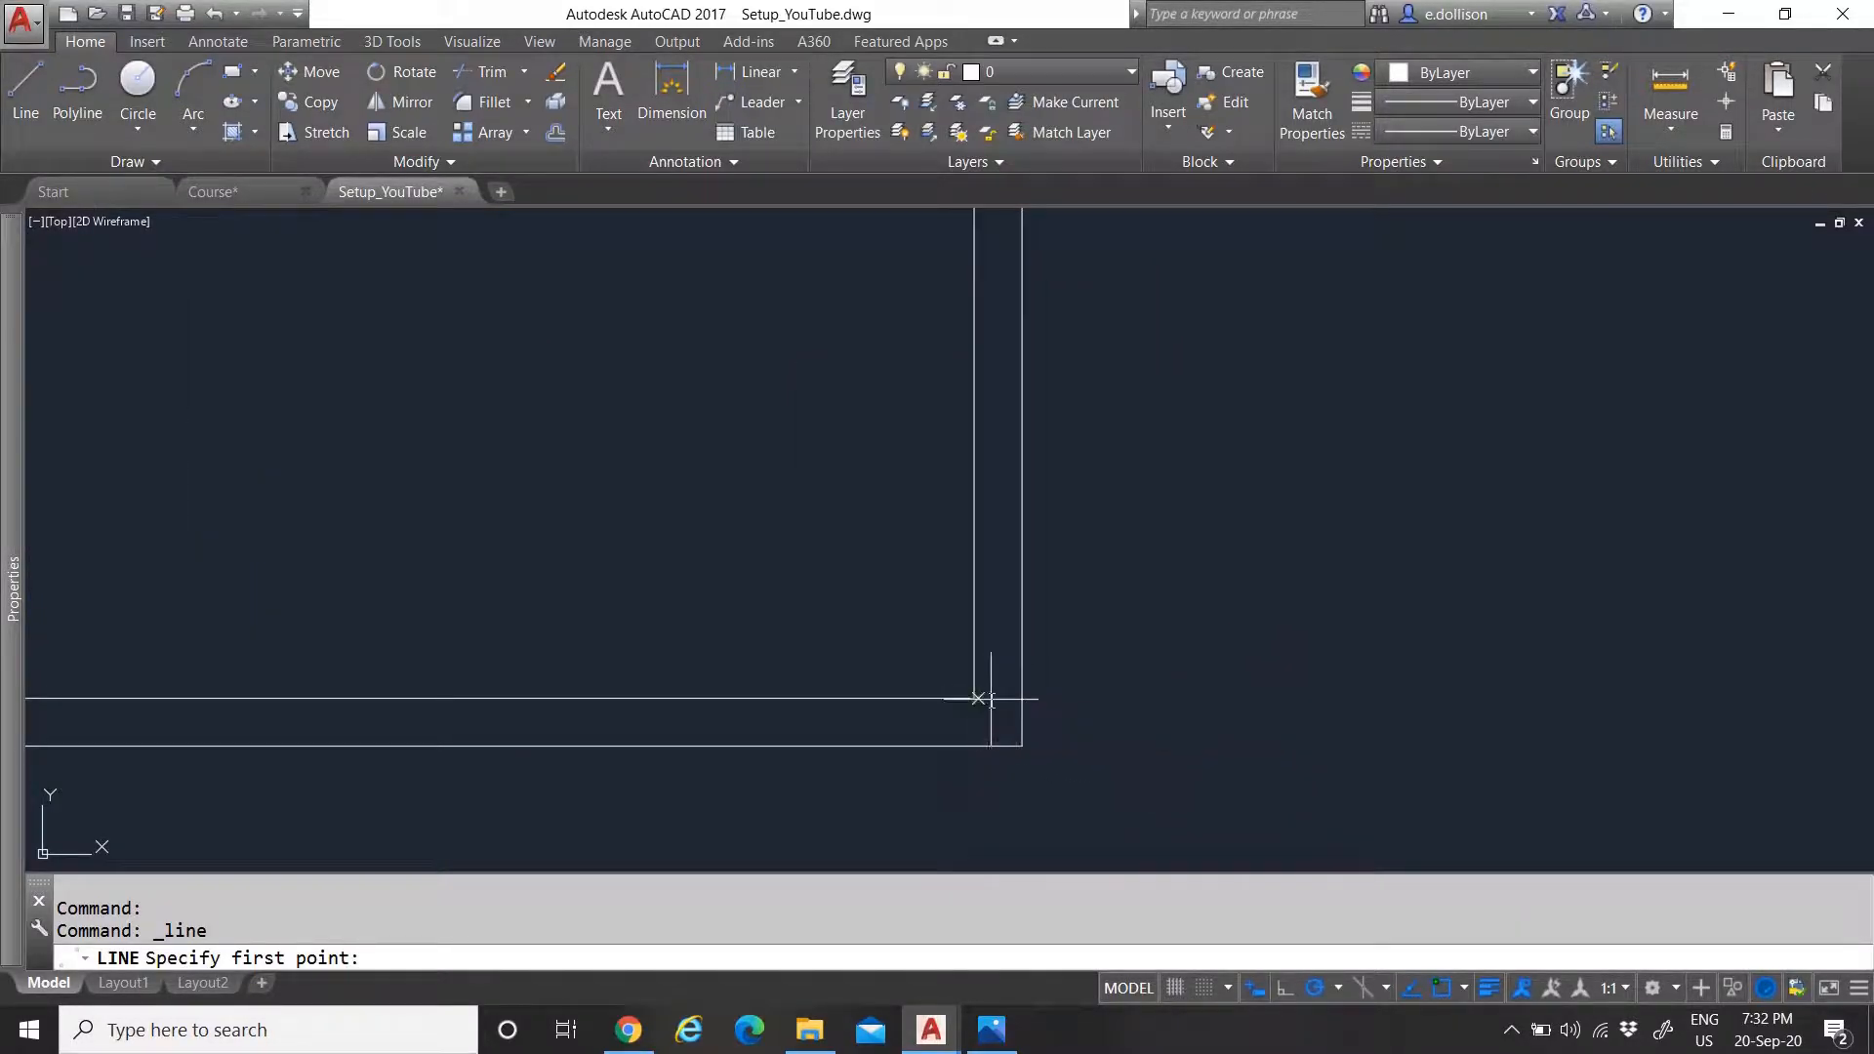
pyautogui.click(1021, 697)
pyautogui.scroll(4, 1021, 699)
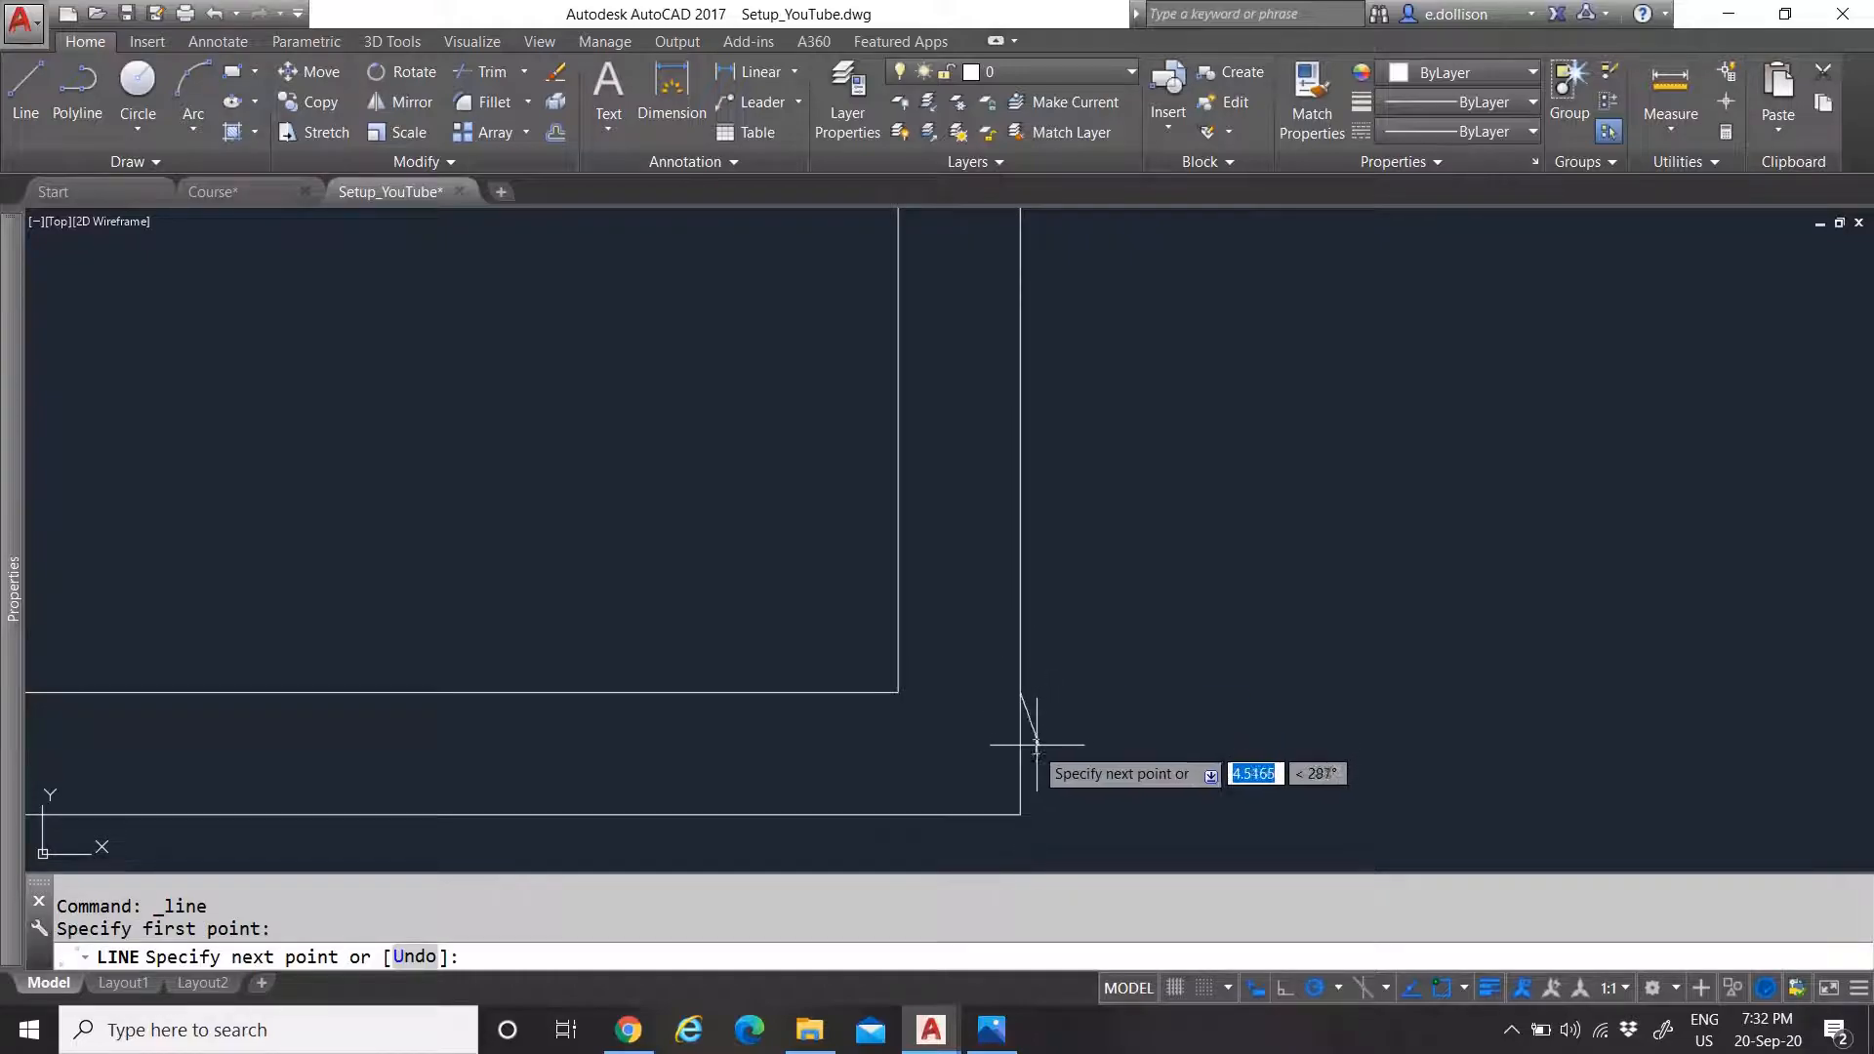
pyautogui.write('5')
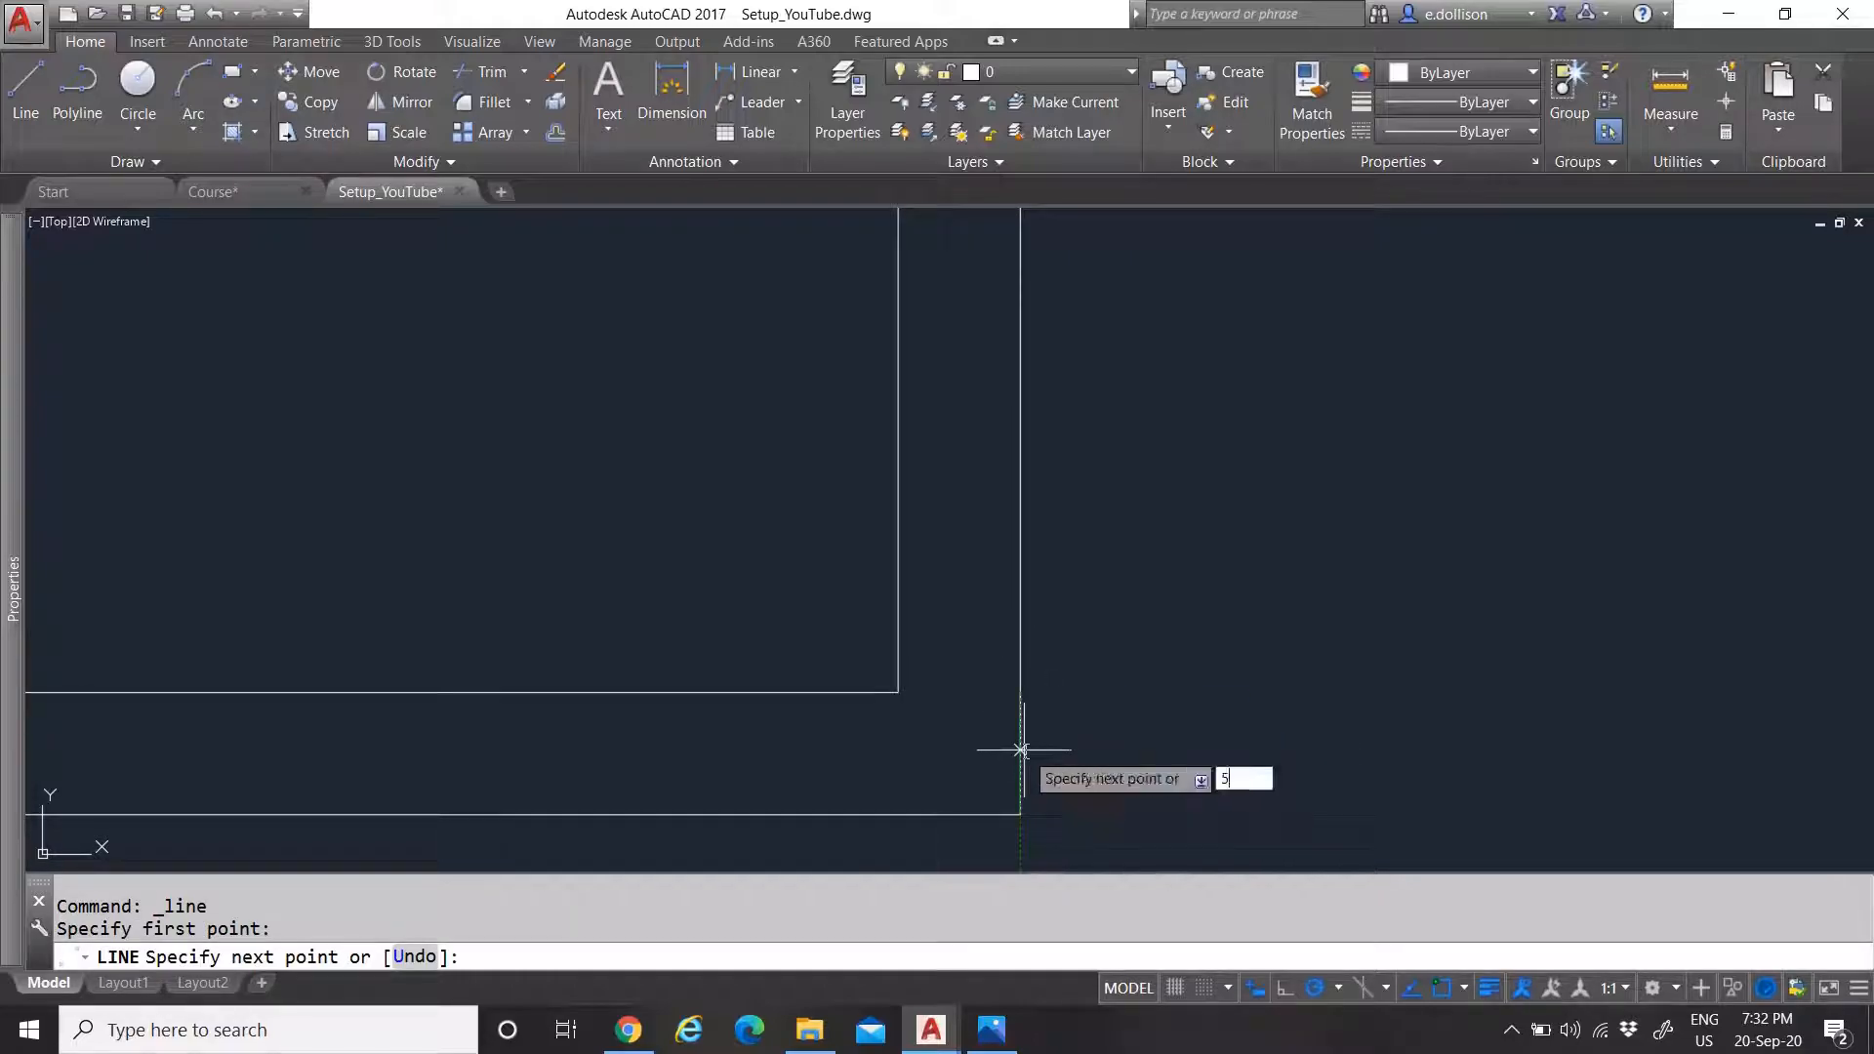
pyautogui.press('Return')
pyautogui.press('Escape')
# Move the new 5-unit vertical tick 210 units left along the A0 border's bottom margin
pyautogui.click(1005, 671)
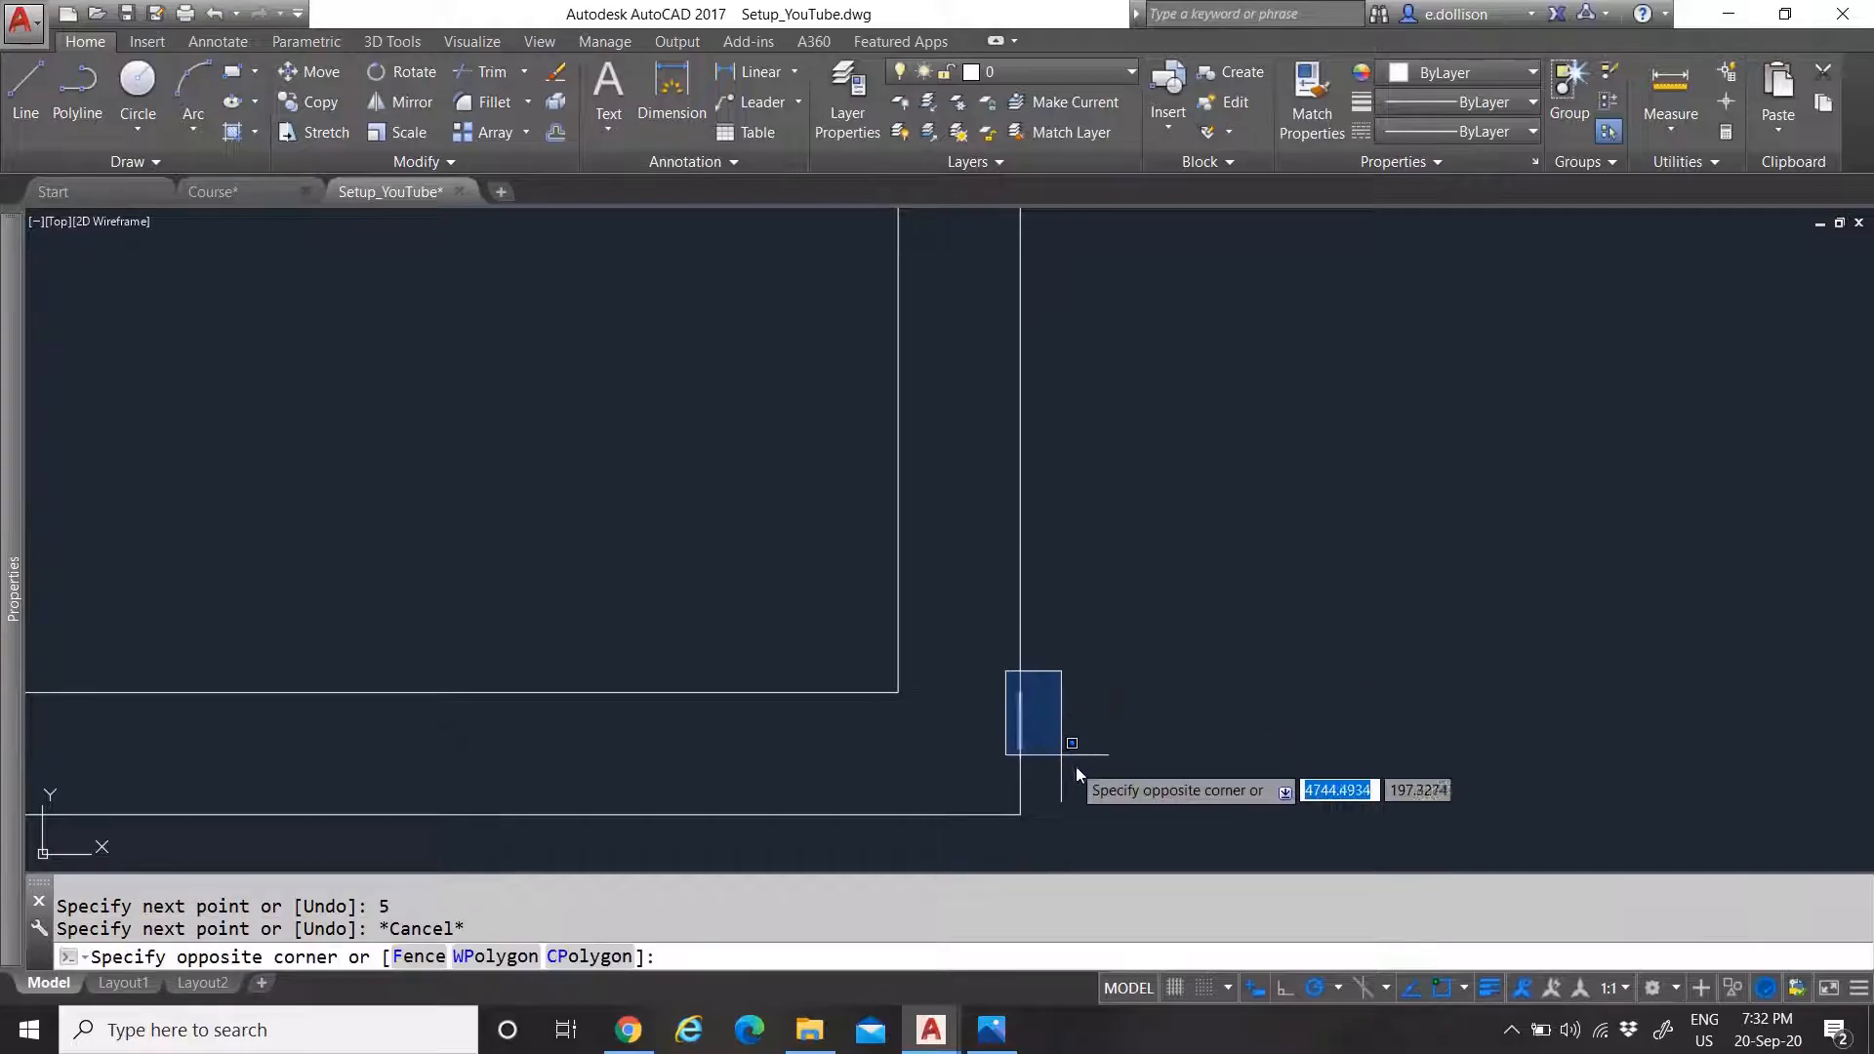
pyautogui.click(1083, 773)
pyautogui.scroll(-4, 1191, 722)
pyautogui.write('m')
pyautogui.press('Return')
pyautogui.click(1079, 623)
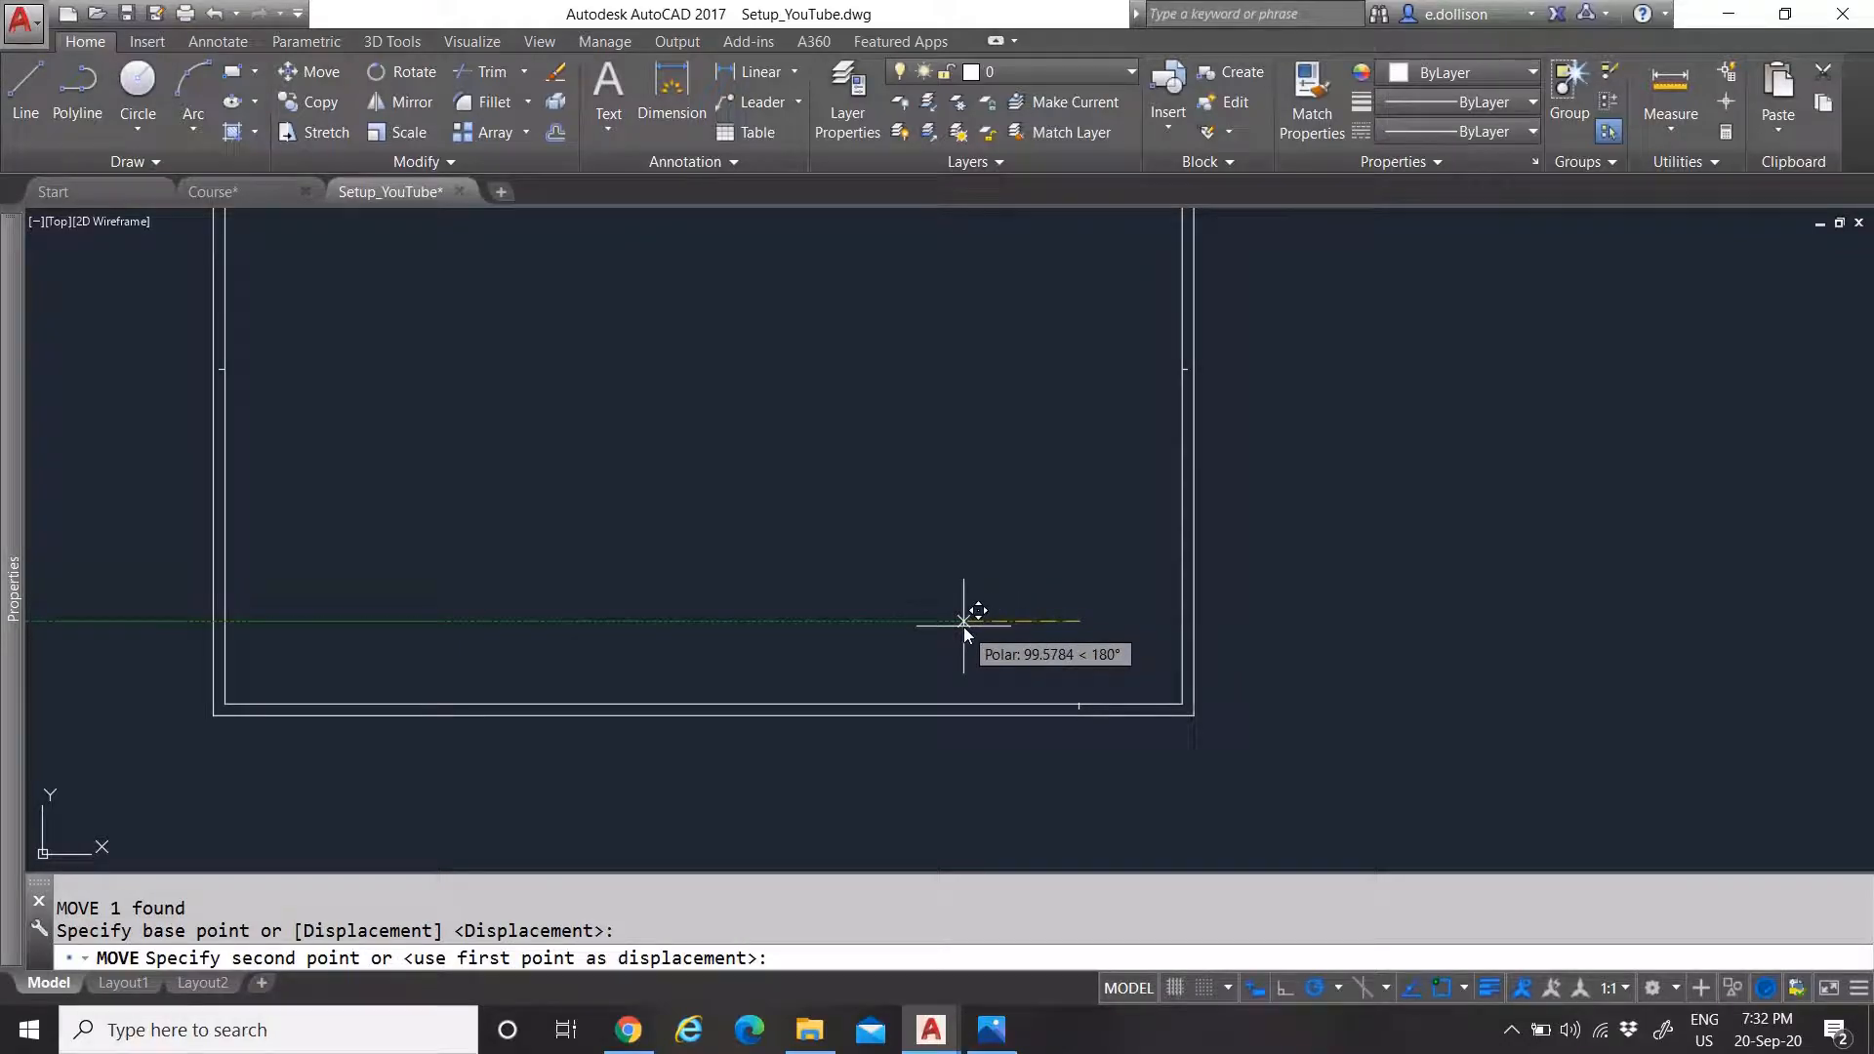
pyautogui.write('210')
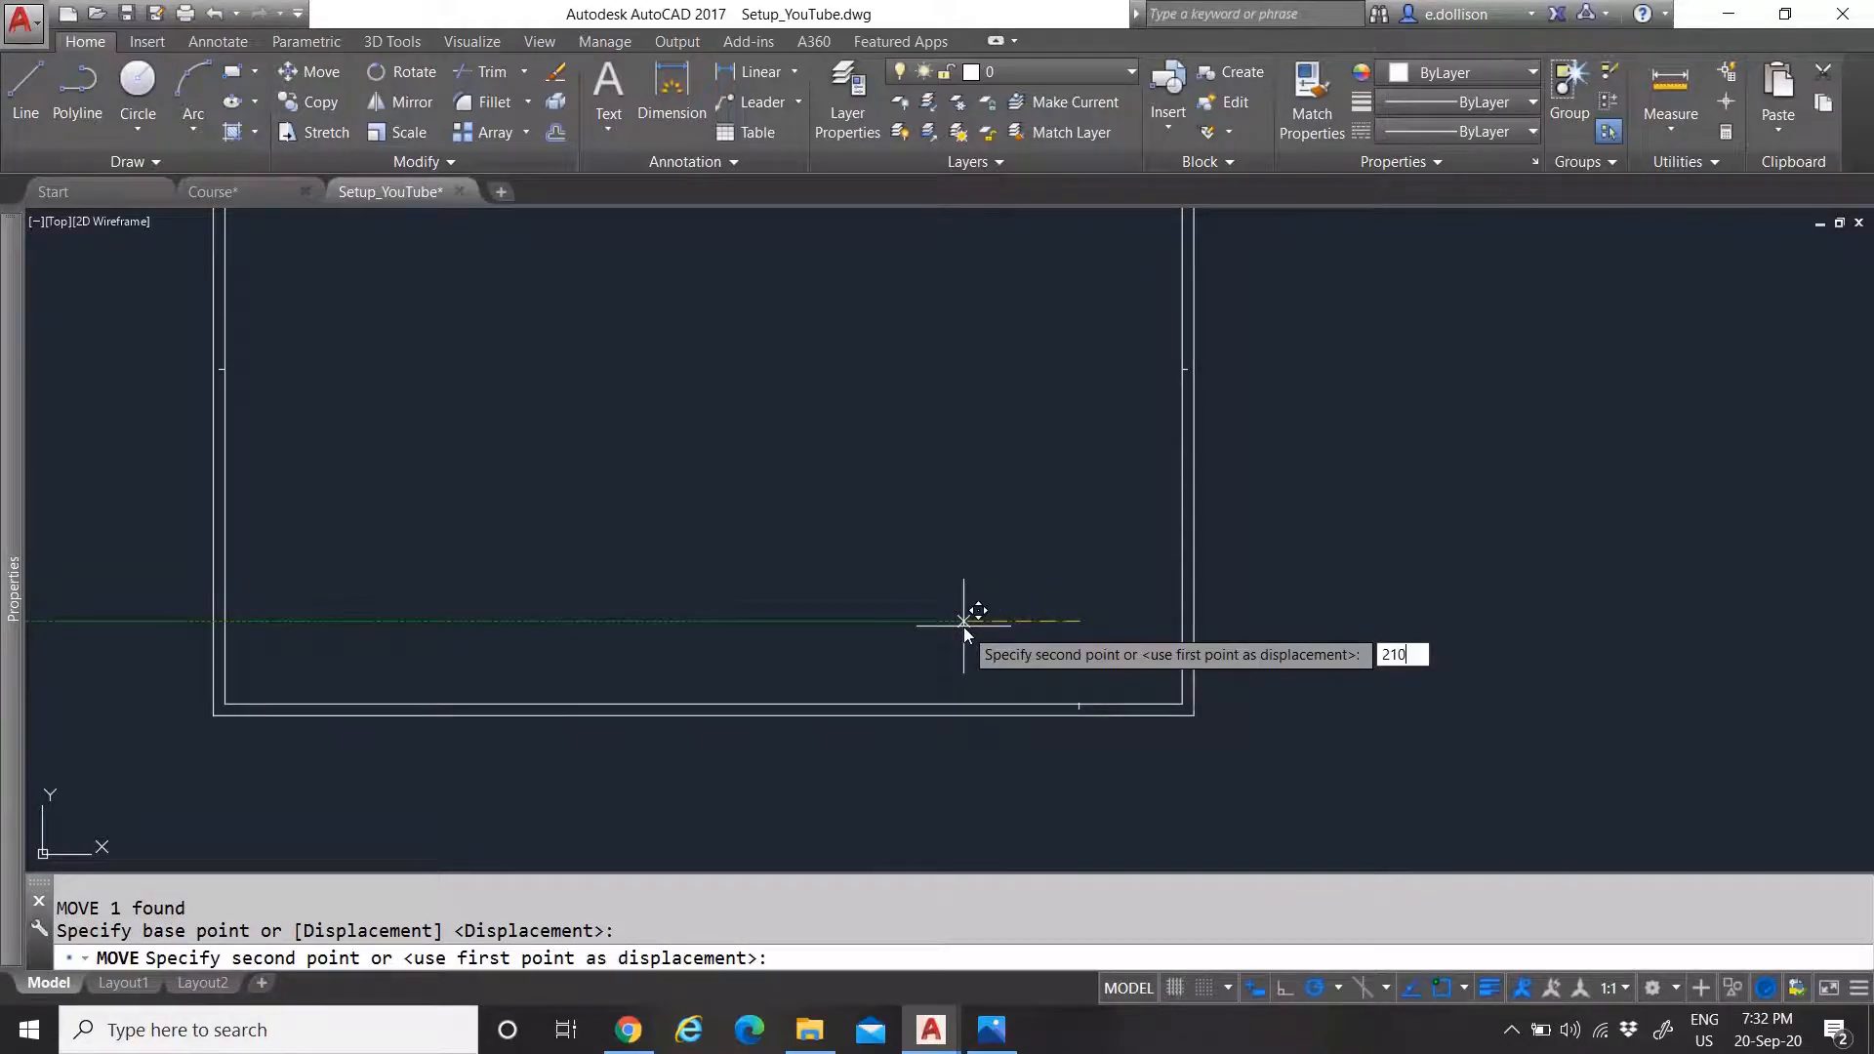
pyautogui.press('Return')
pyautogui.scroll(-4, 963, 627)
pyautogui.scroll(3, 915, 593)
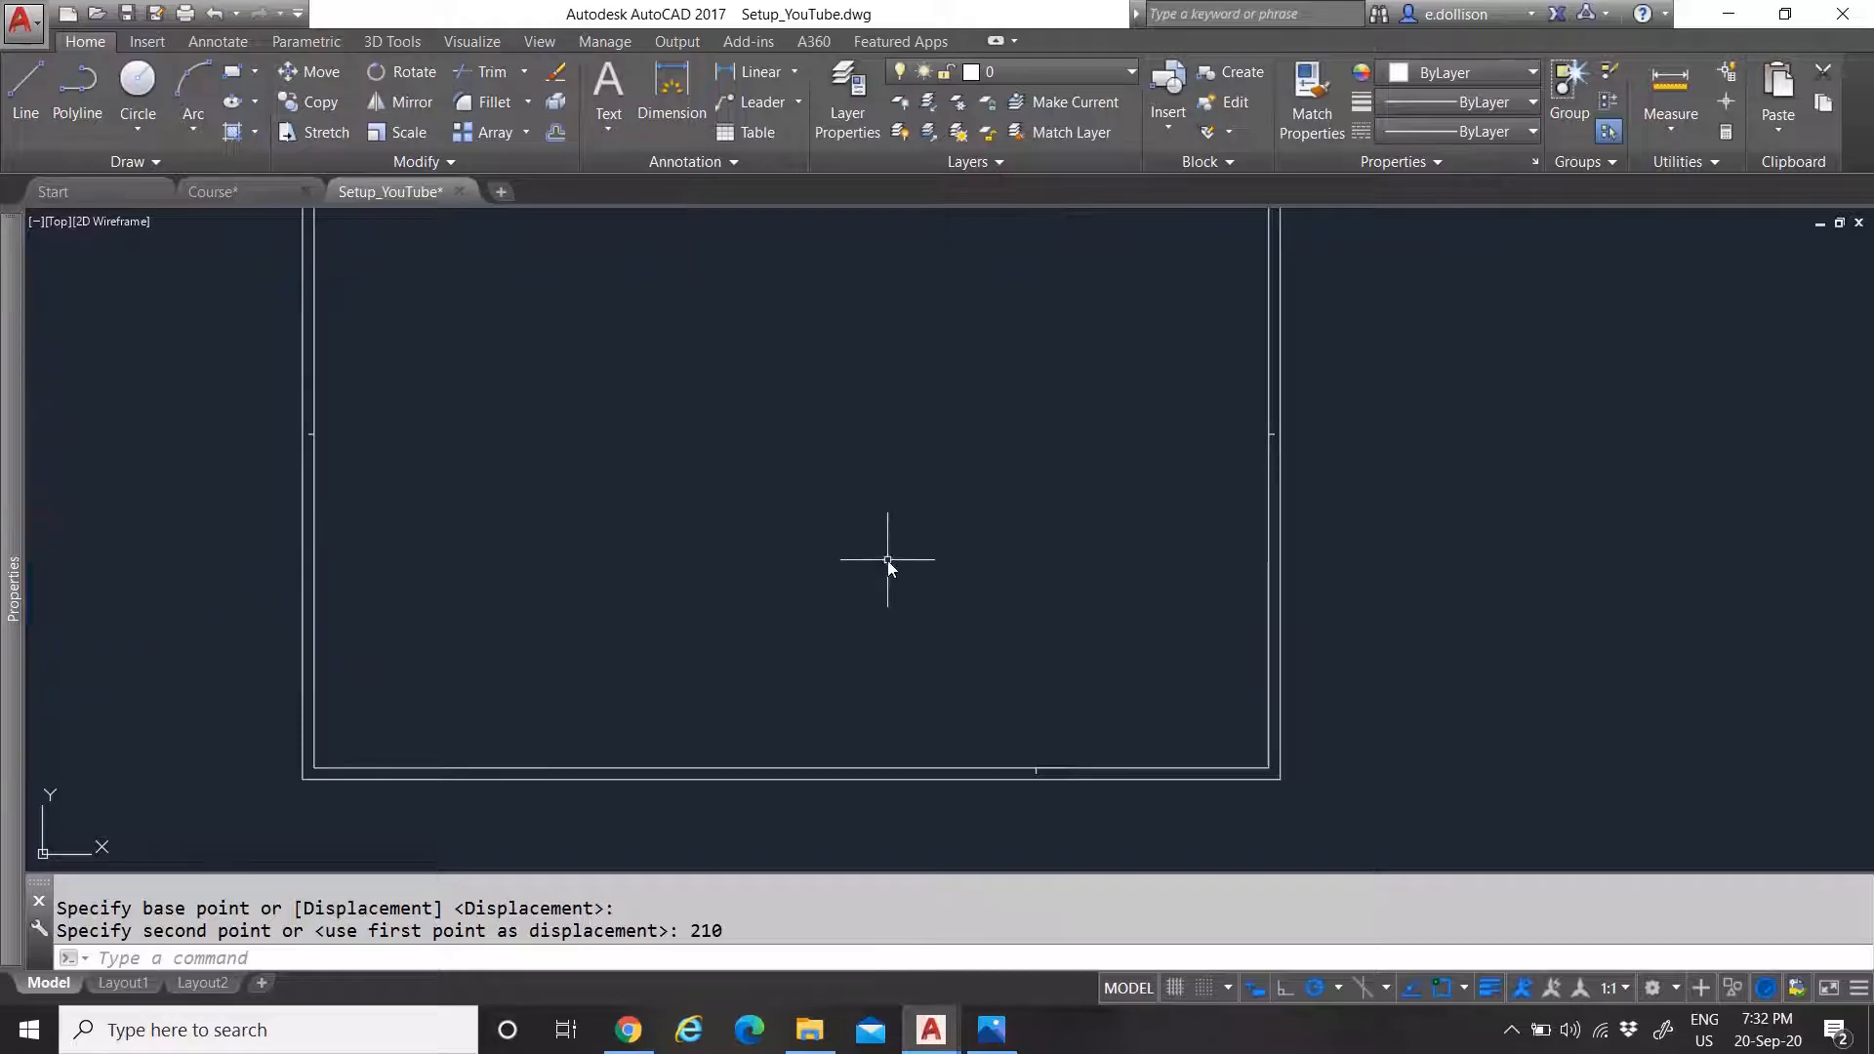
# Mirror the bottom tick to the A0 border's top margin about the horizontal line through its side midpoint, keeping the original
pyautogui.click(886, 556)
pyautogui.click(1130, 796)
pyautogui.scroll(-1, 934, 688)
pyautogui.scroll(-4, 934, 688)
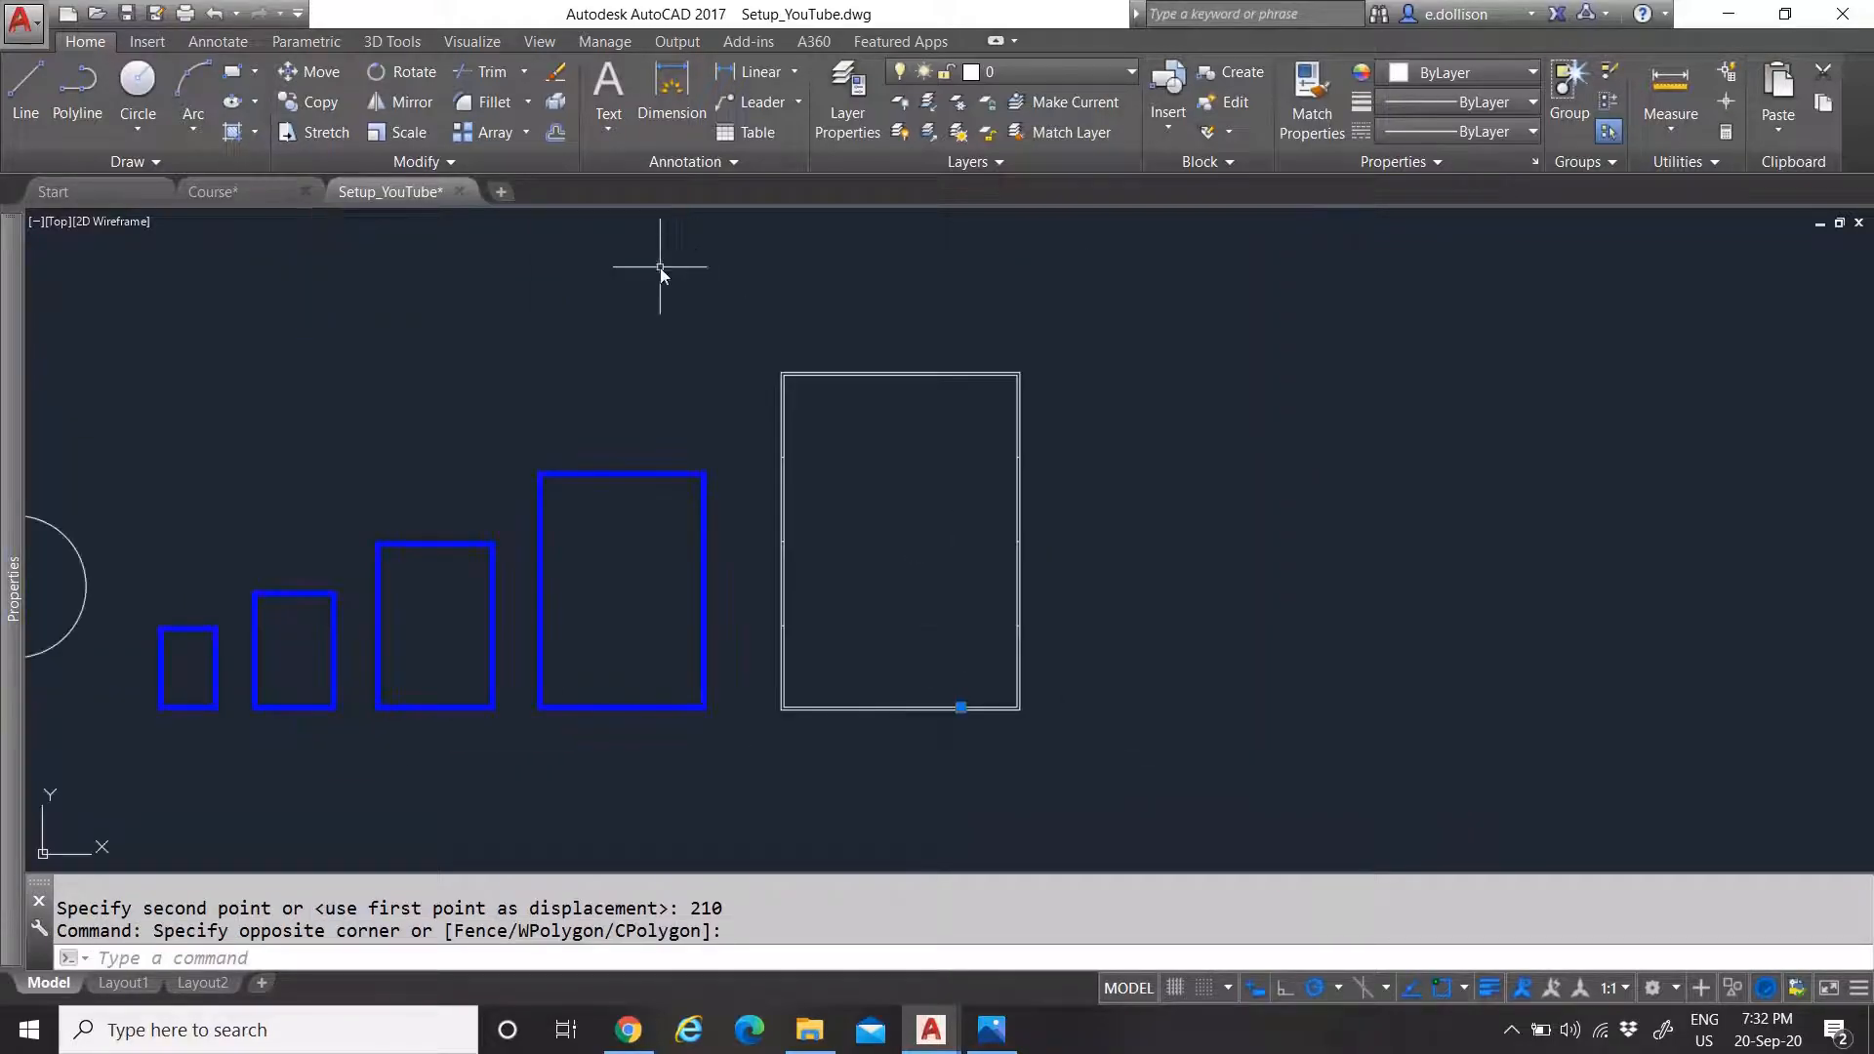
pyautogui.click(408, 101)
pyautogui.scroll(4, 1040, 578)
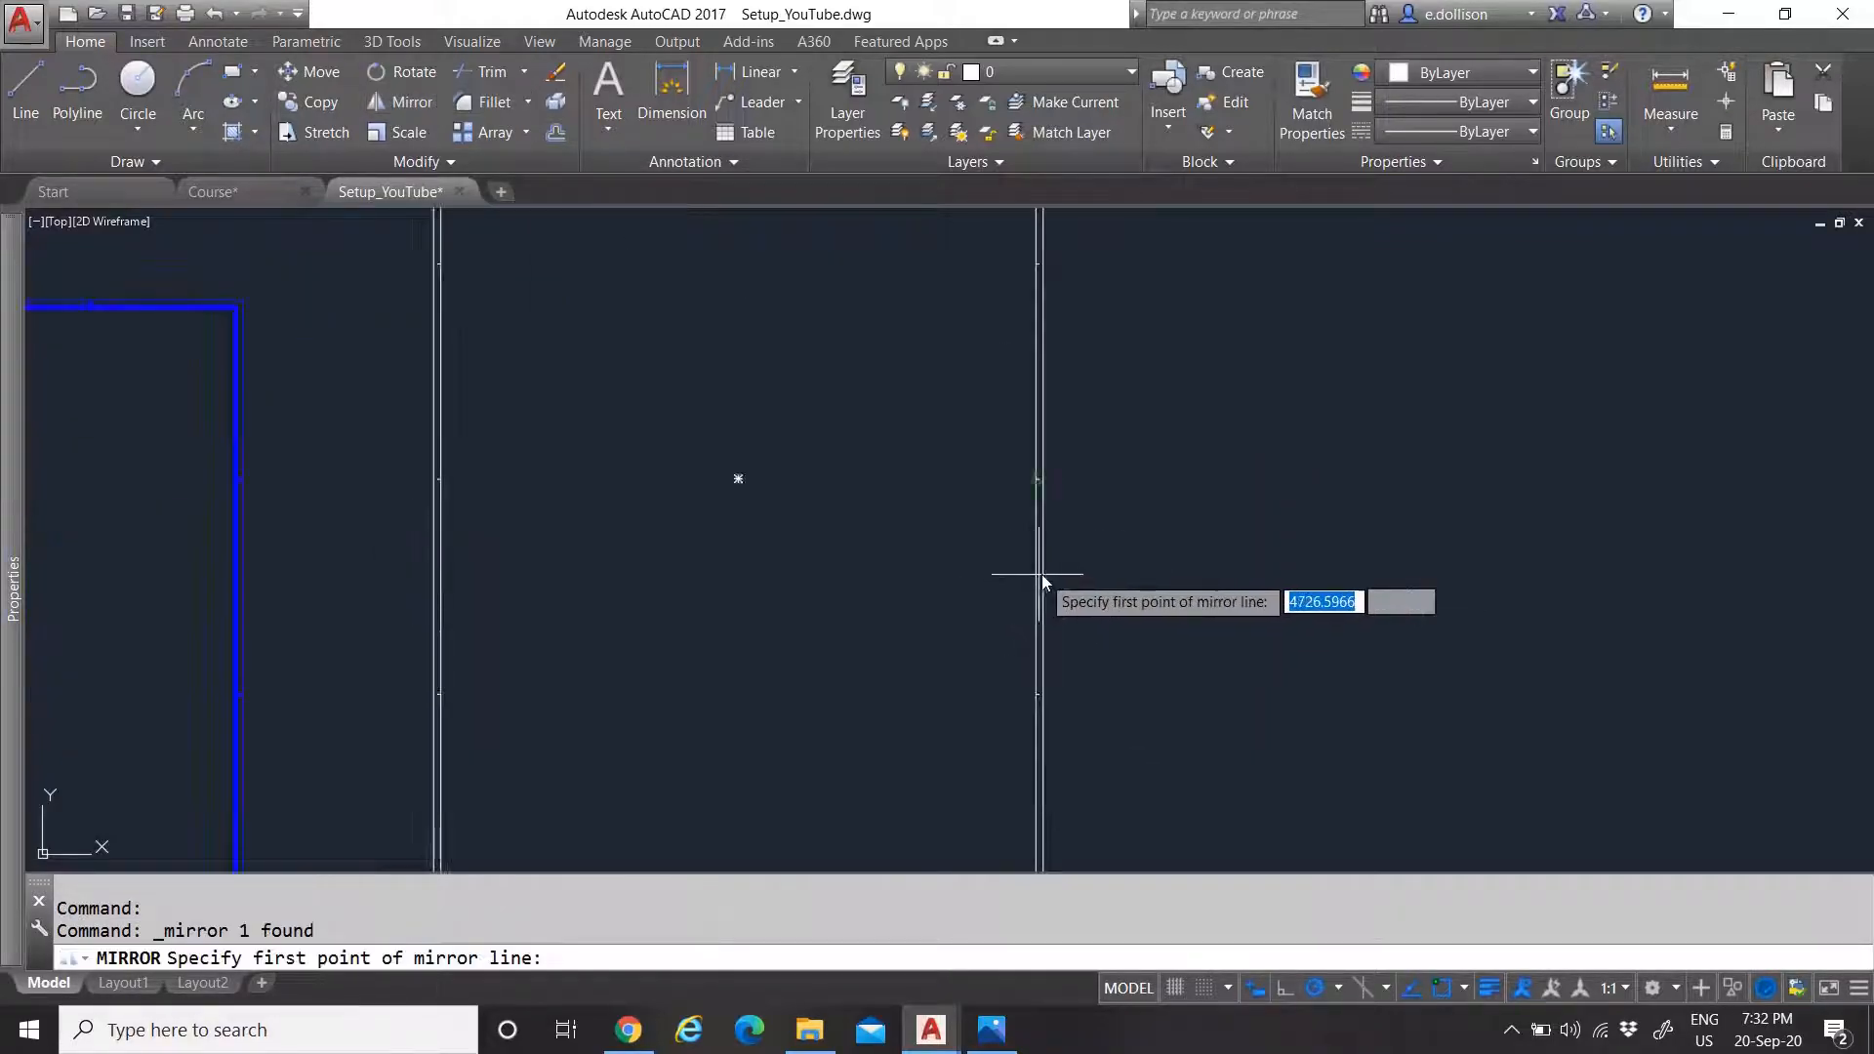
pyautogui.click(1043, 484)
pyautogui.scroll(-2, 1115, 482)
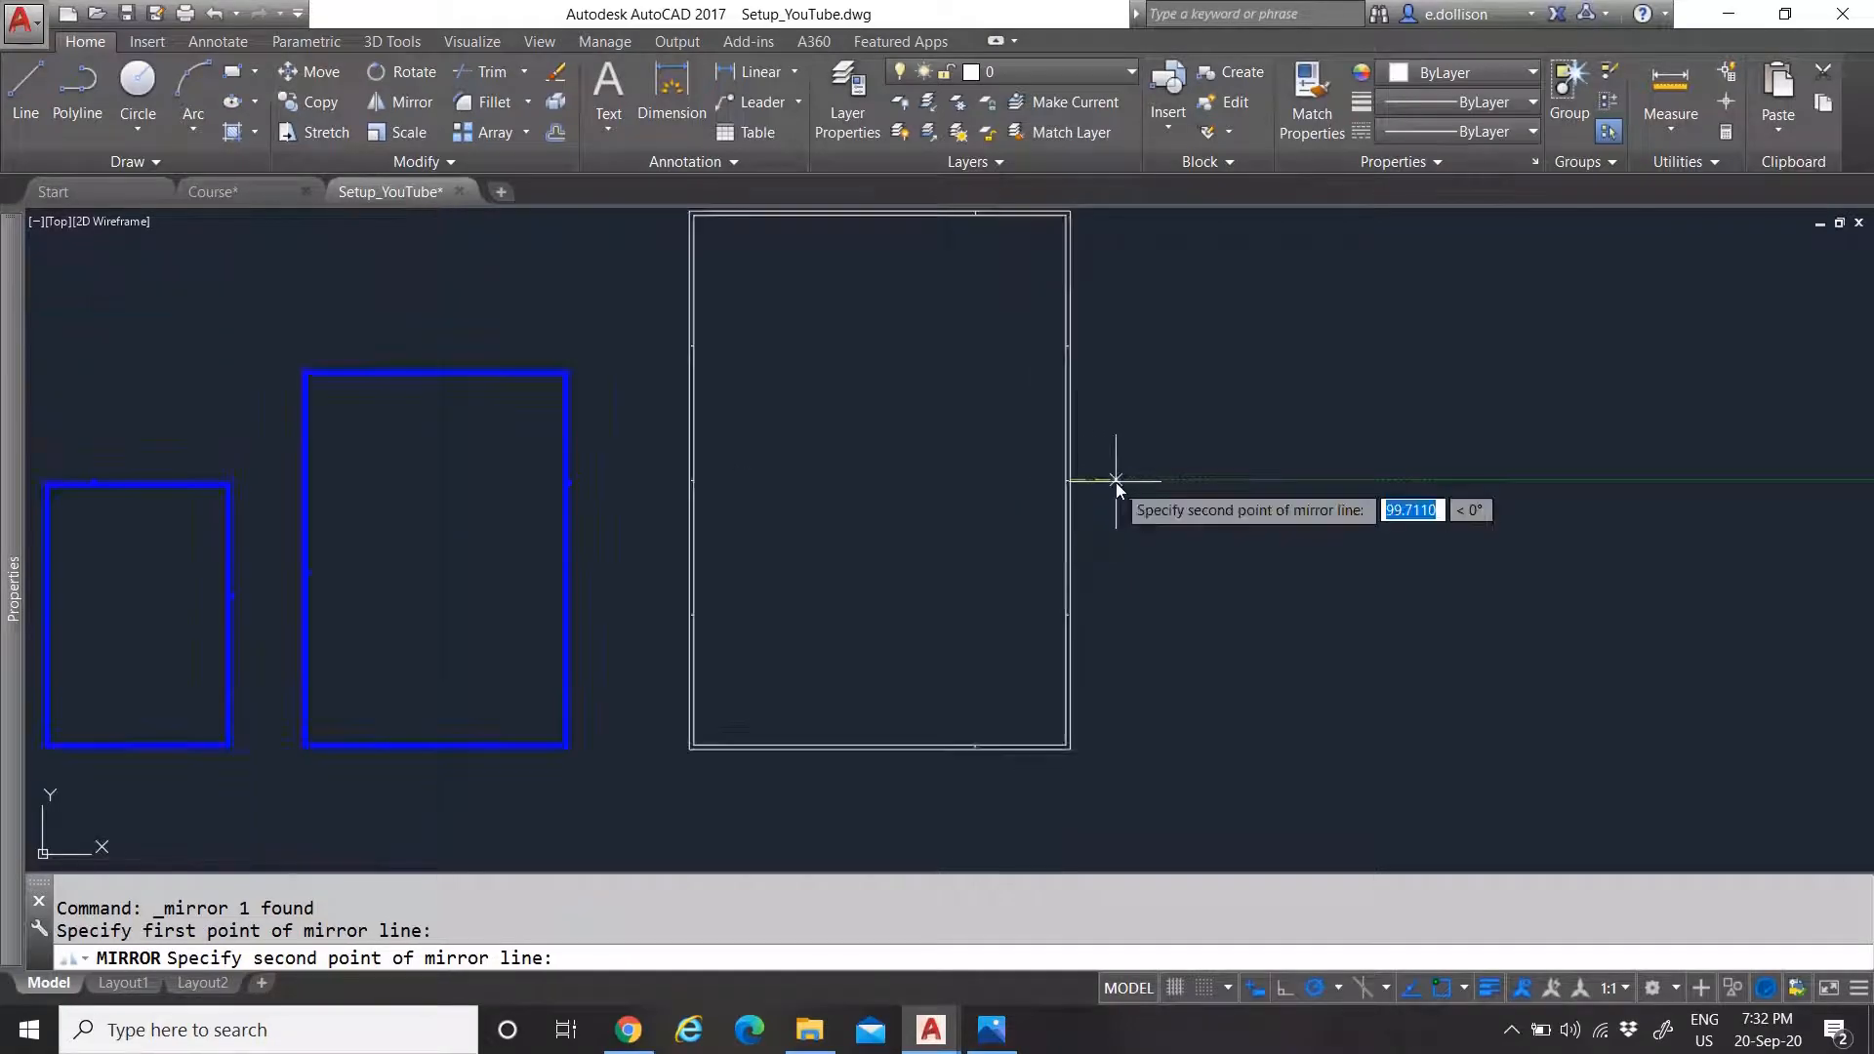
pyautogui.click(1149, 478)
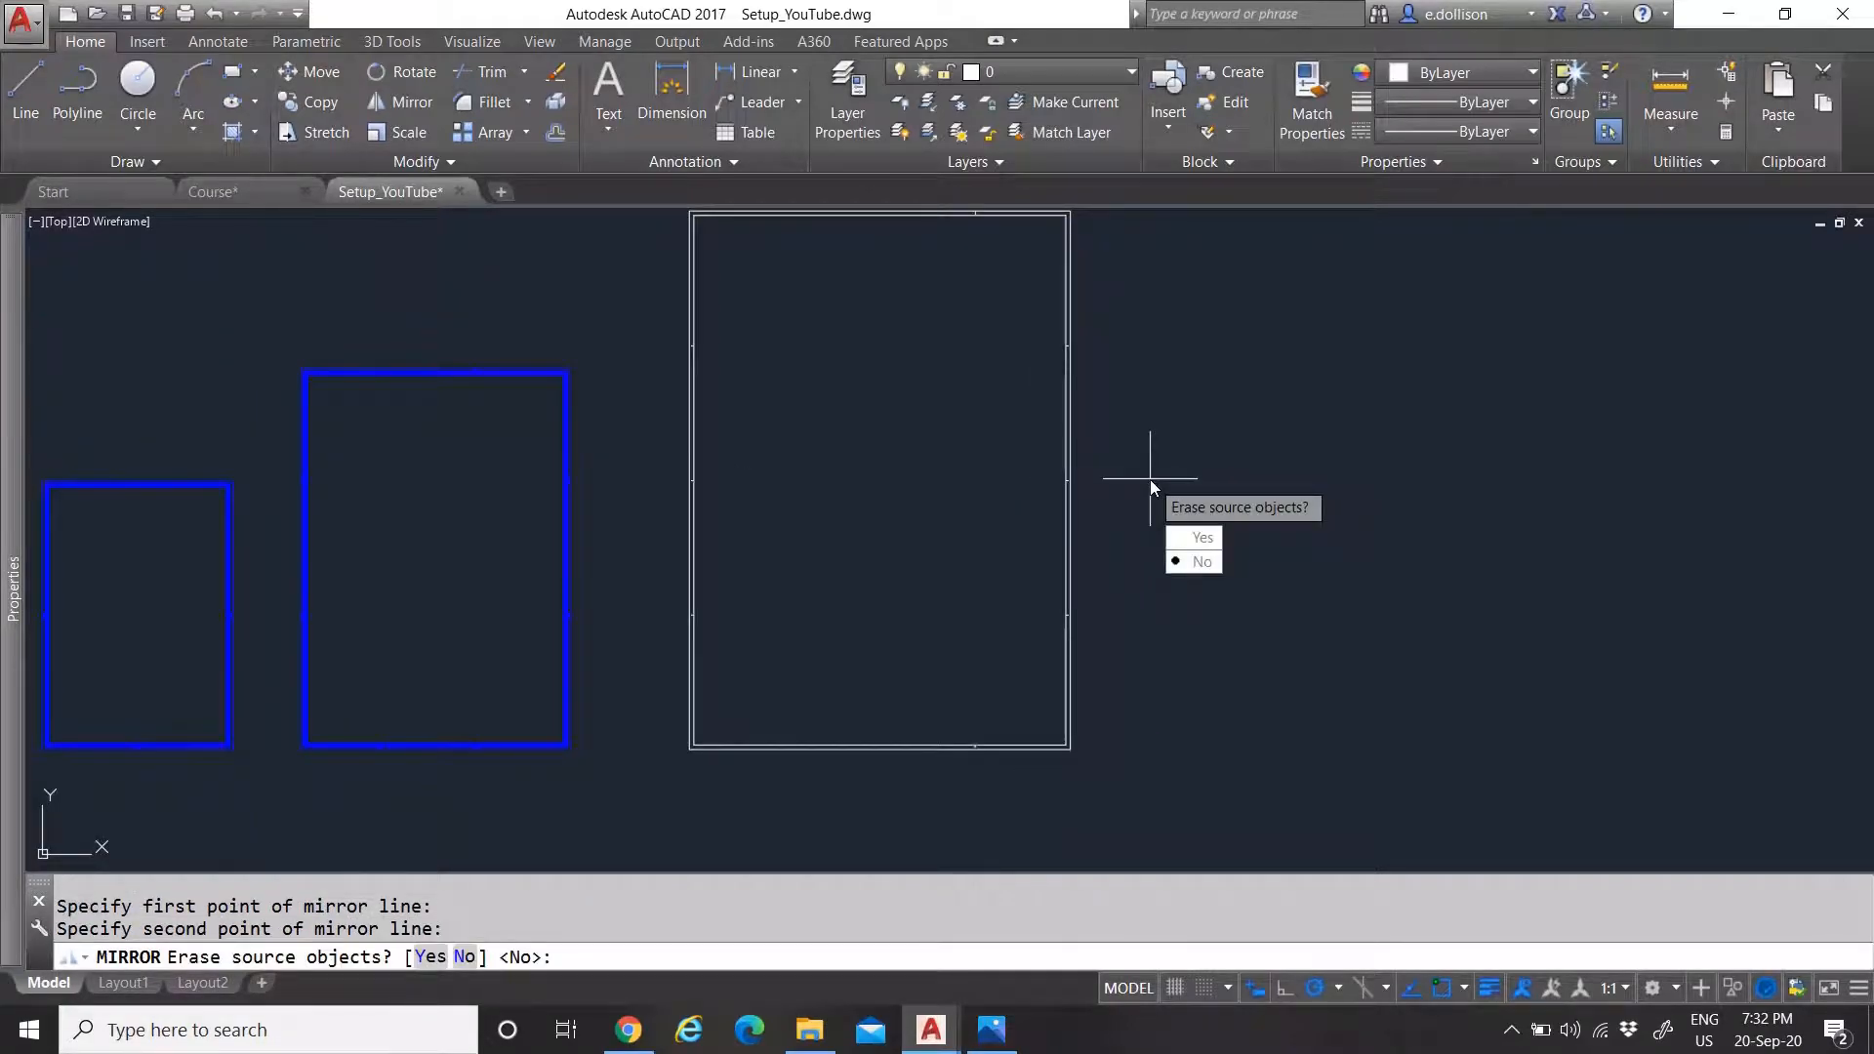
pyautogui.press('Escape')
pyautogui.scroll(-4, 934, 493)
pyautogui.scroll(2, 939, 452)
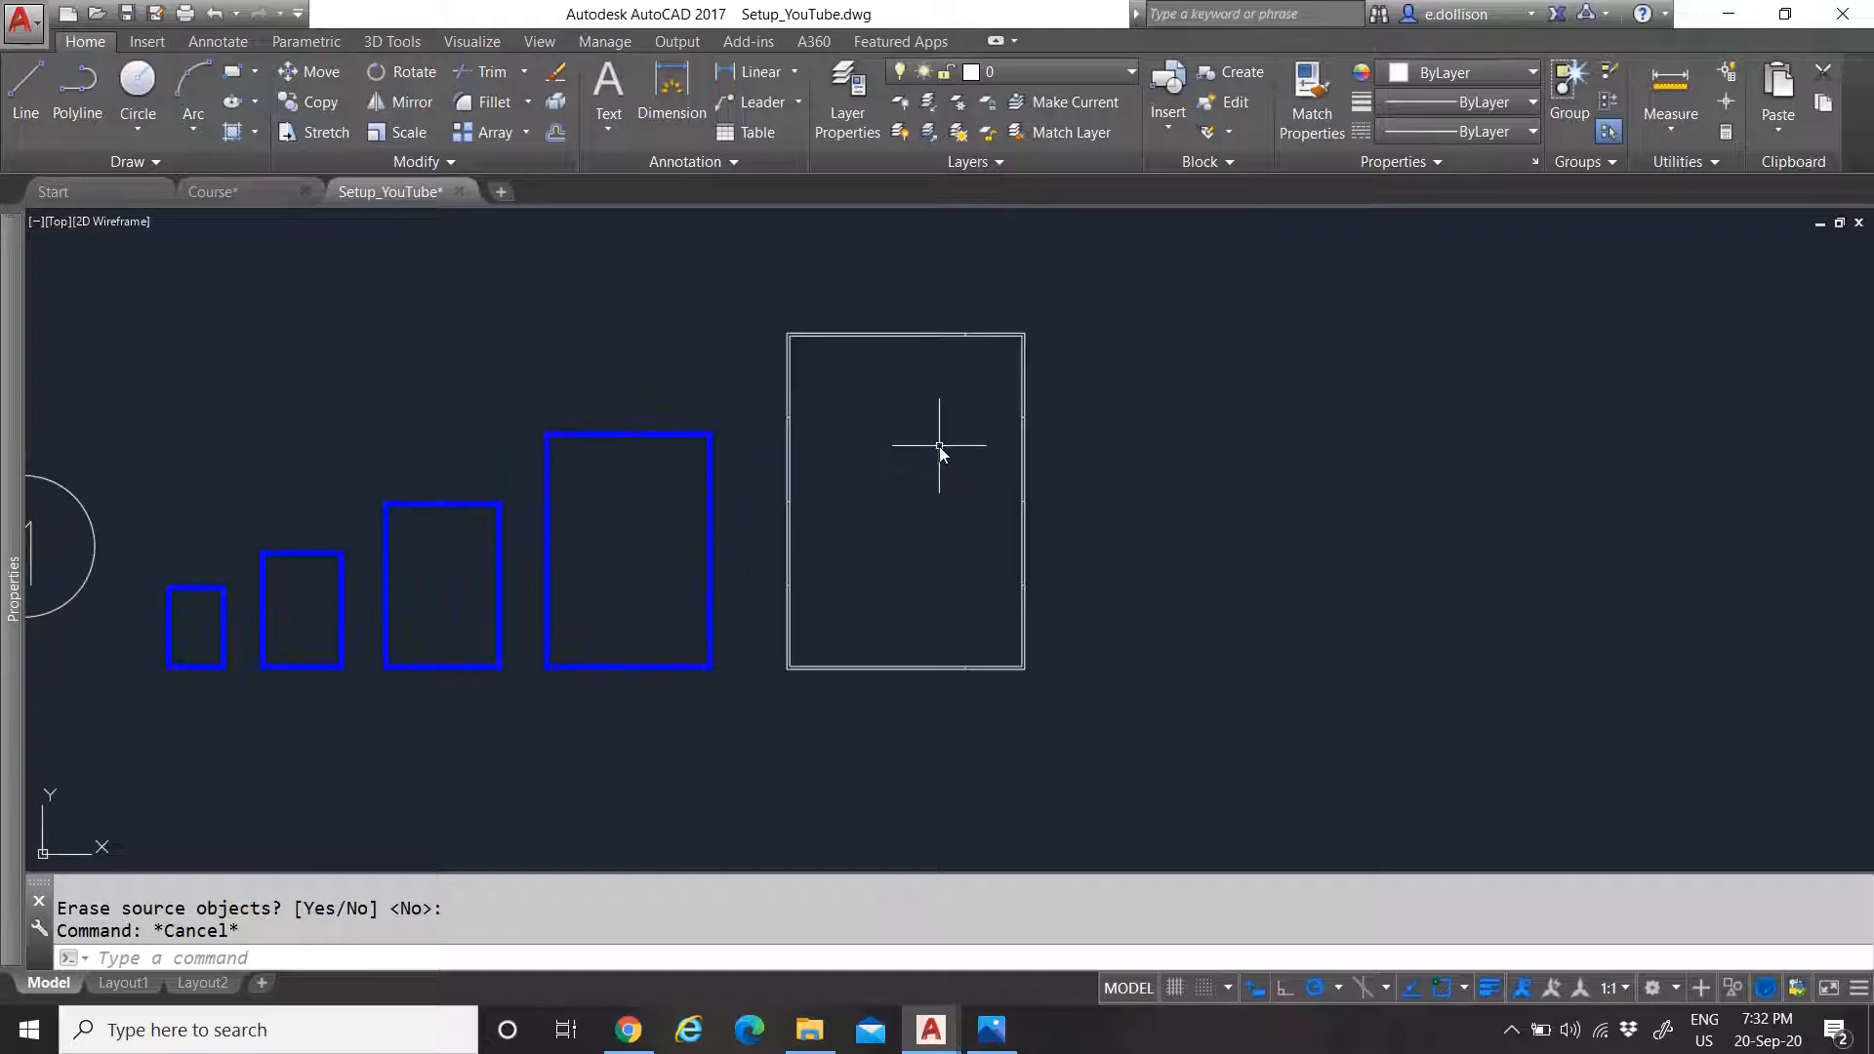
# Copy the top and bottom A0 ticks to the left at distances of 210 and 420 units
pyautogui.click(929, 279)
pyautogui.click(1006, 713)
pyautogui.scroll(2, 957, 527)
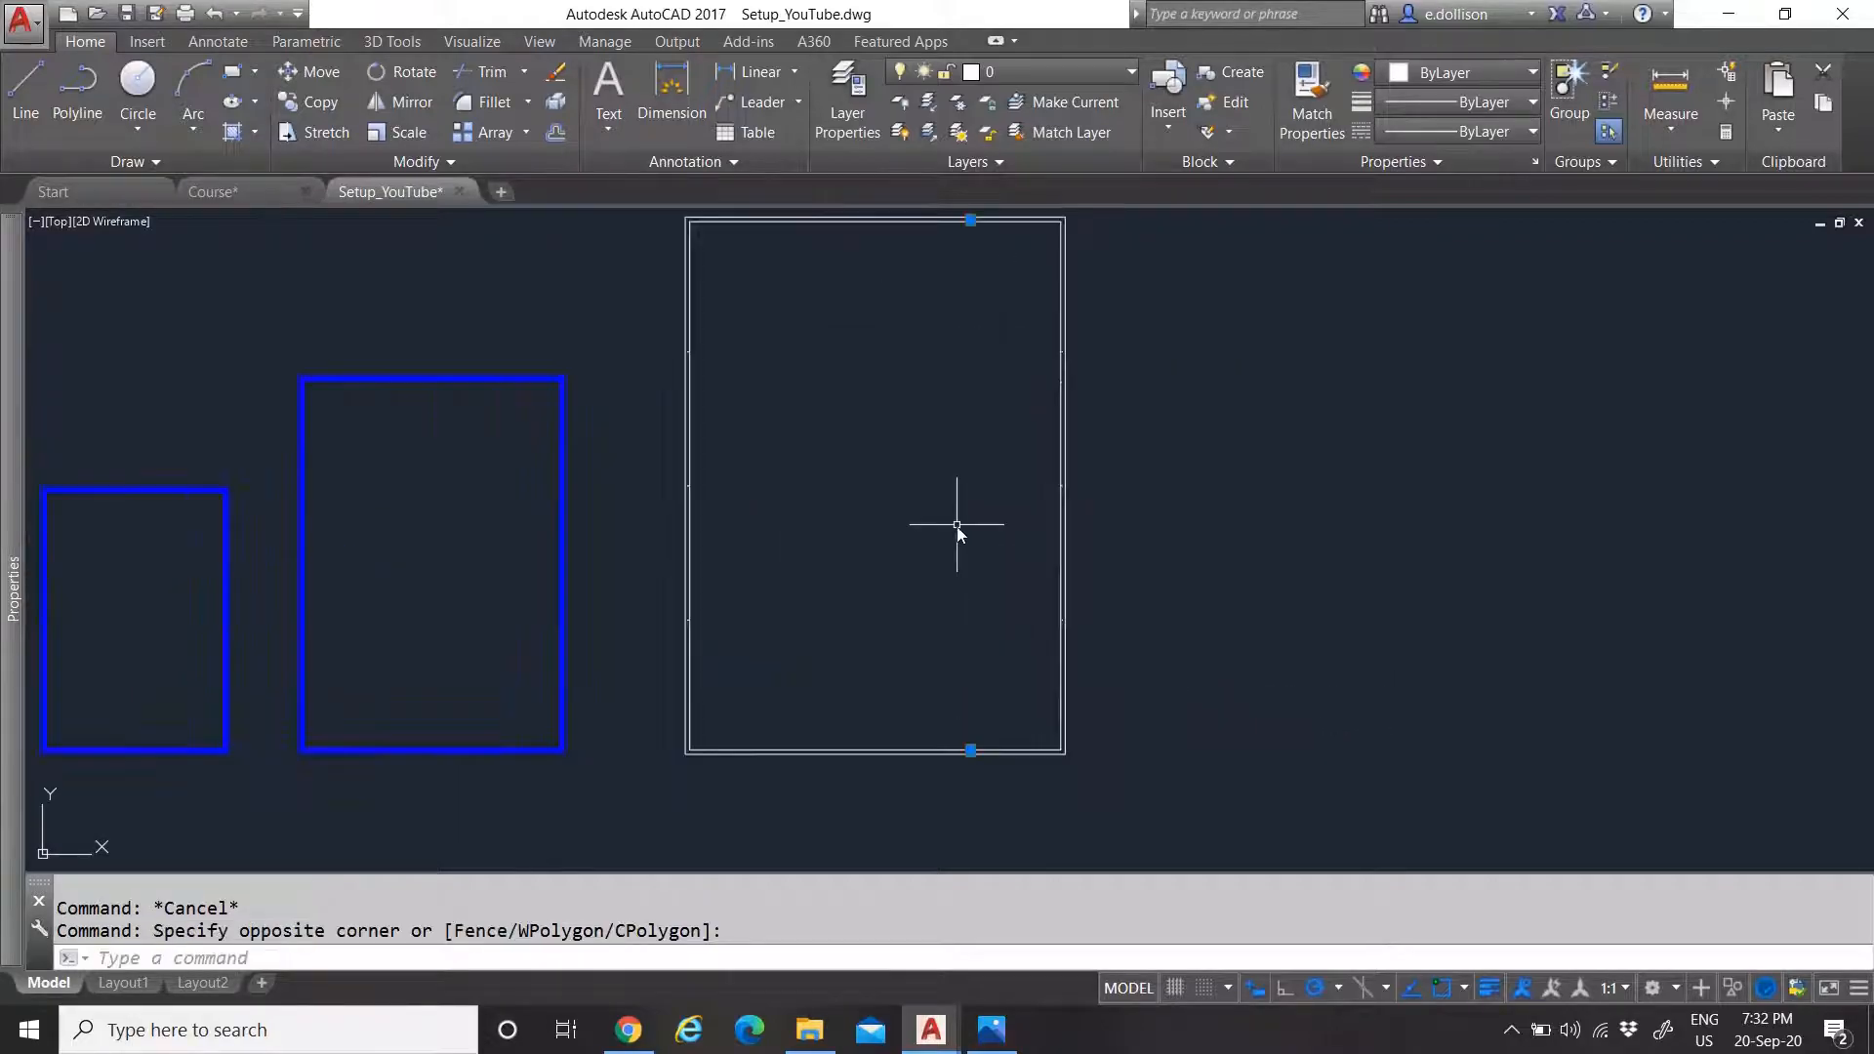
pyautogui.write('co')
pyautogui.press('Return')
pyautogui.click(956, 523)
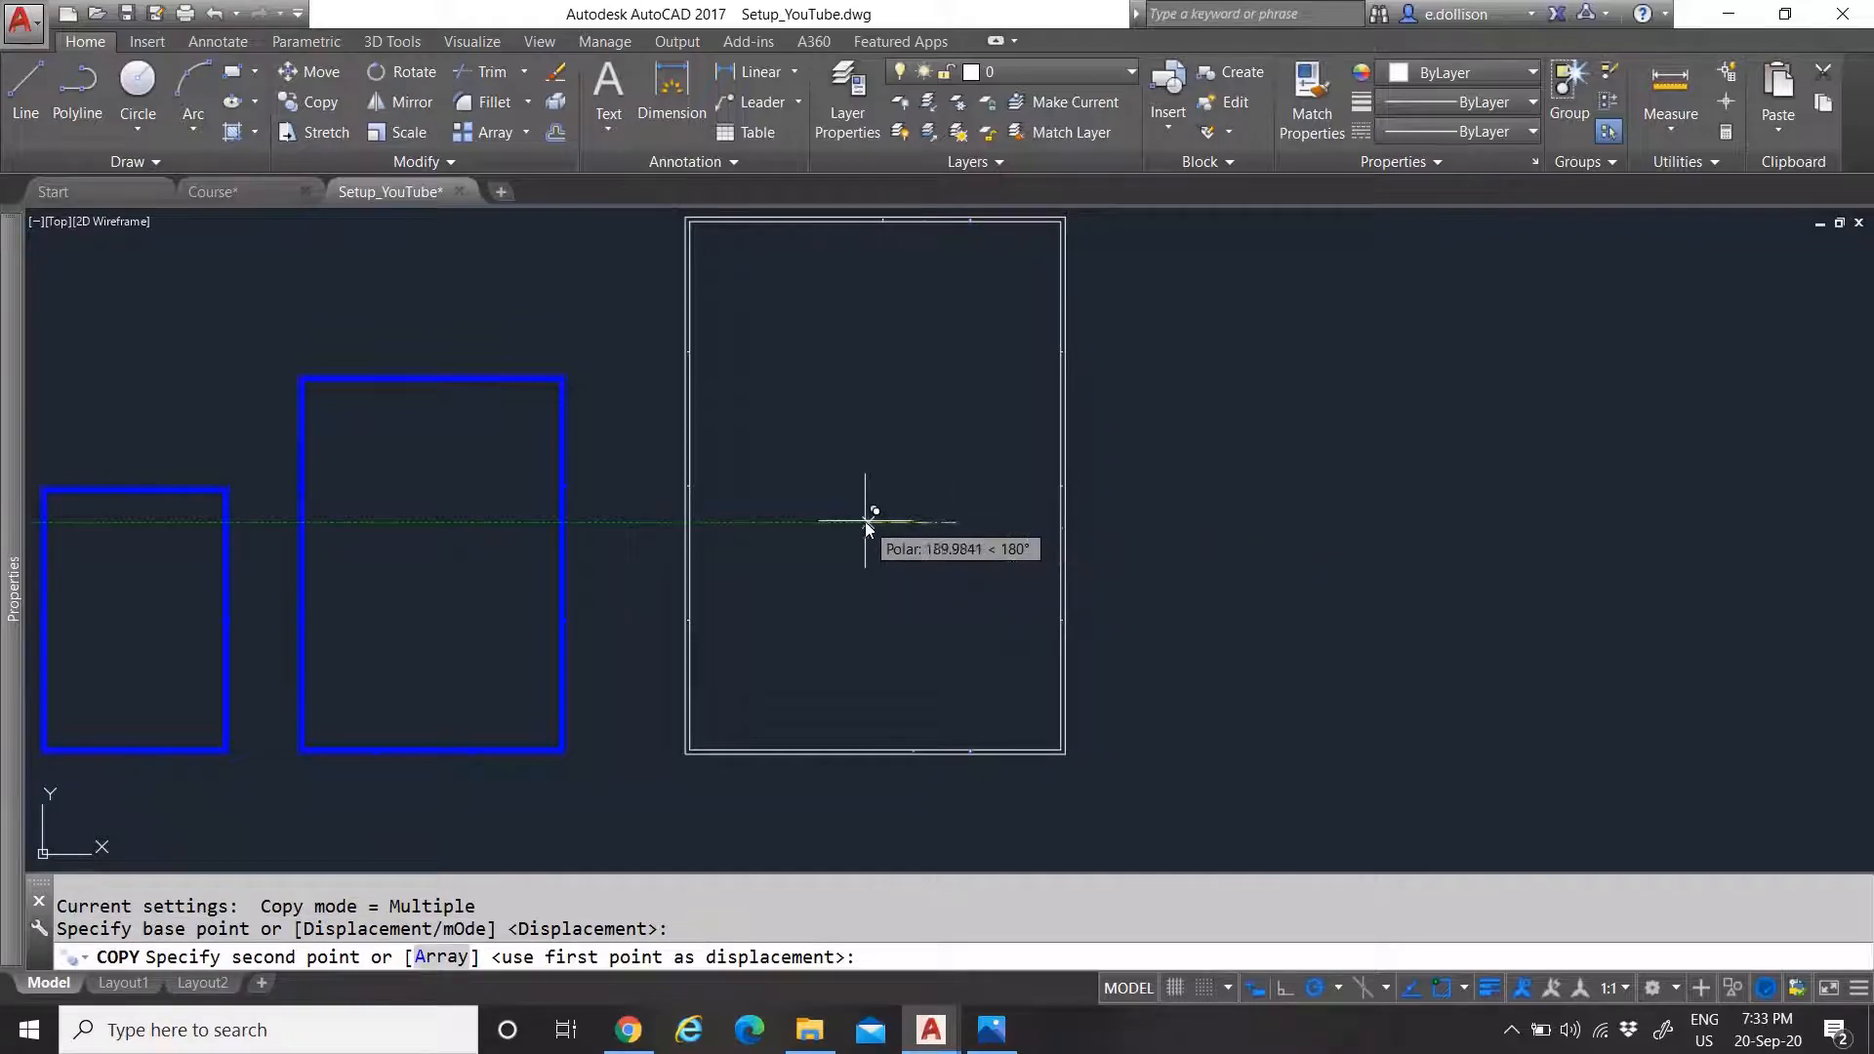
pyautogui.write('210')
pyautogui.press('Return')
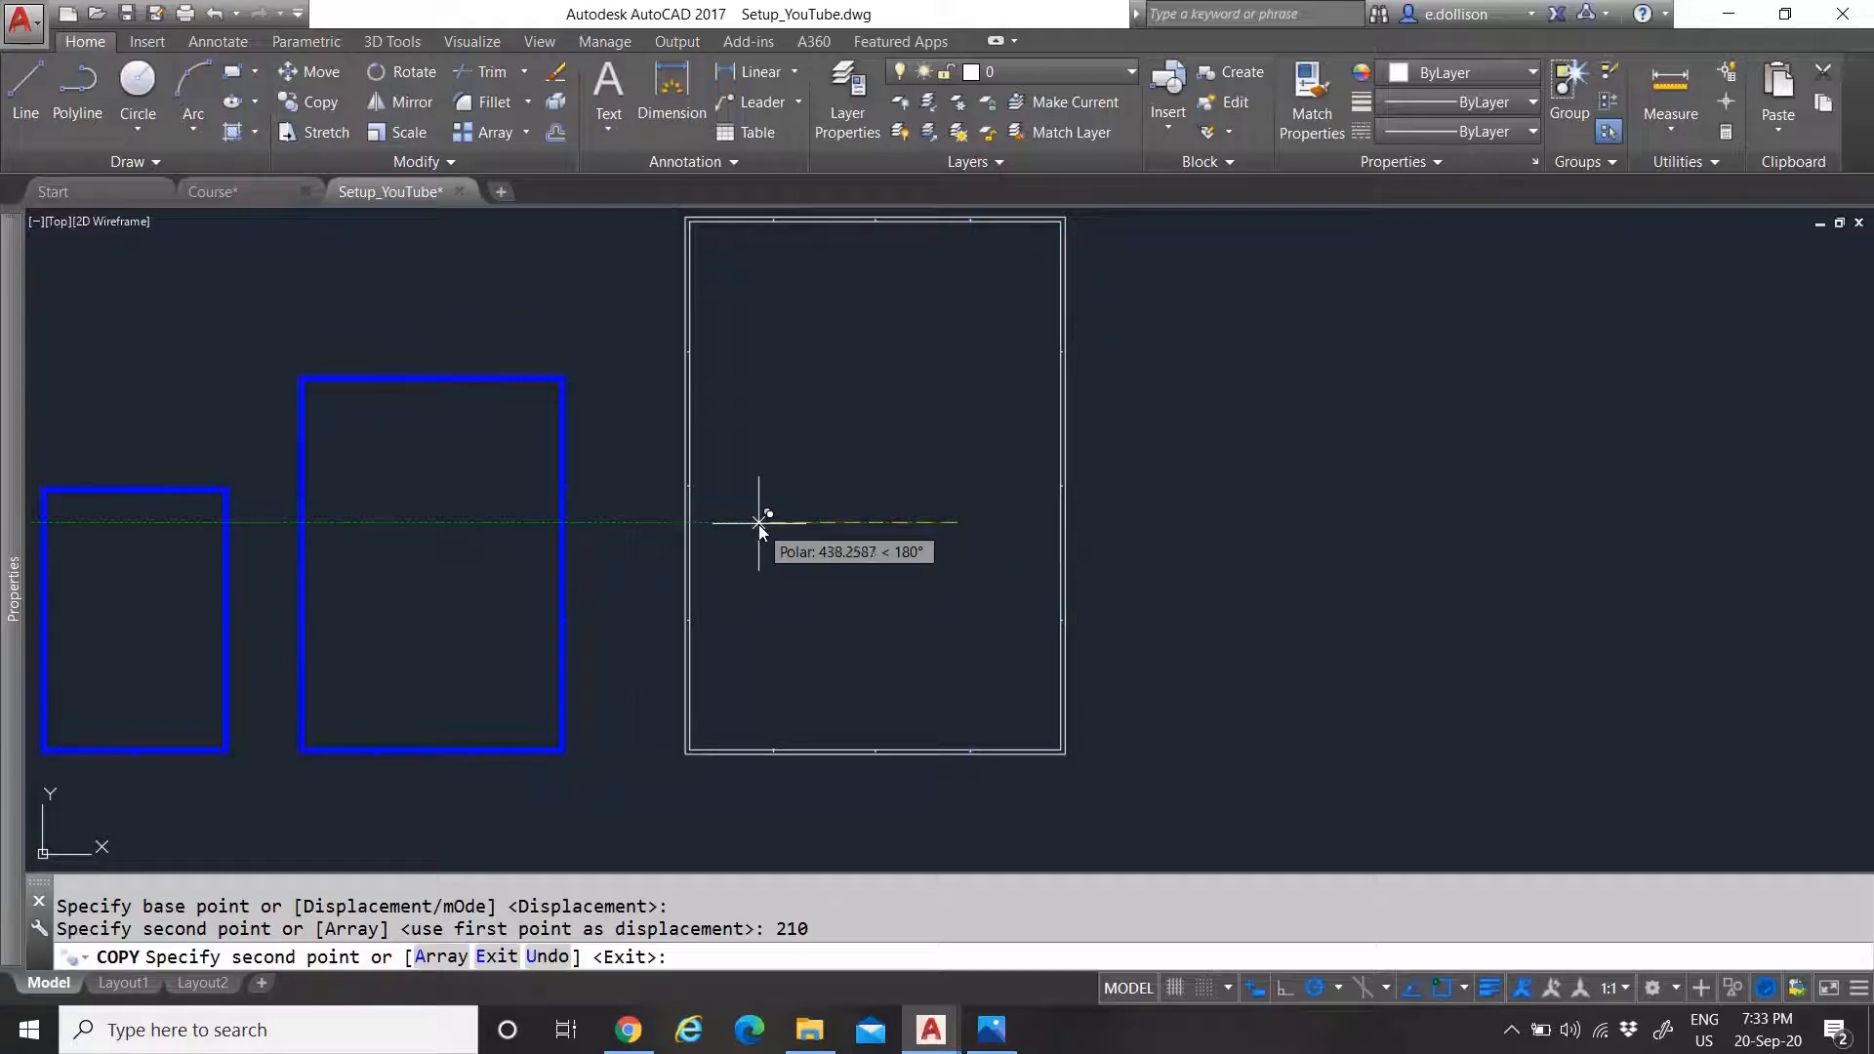
pyautogui.write('420')
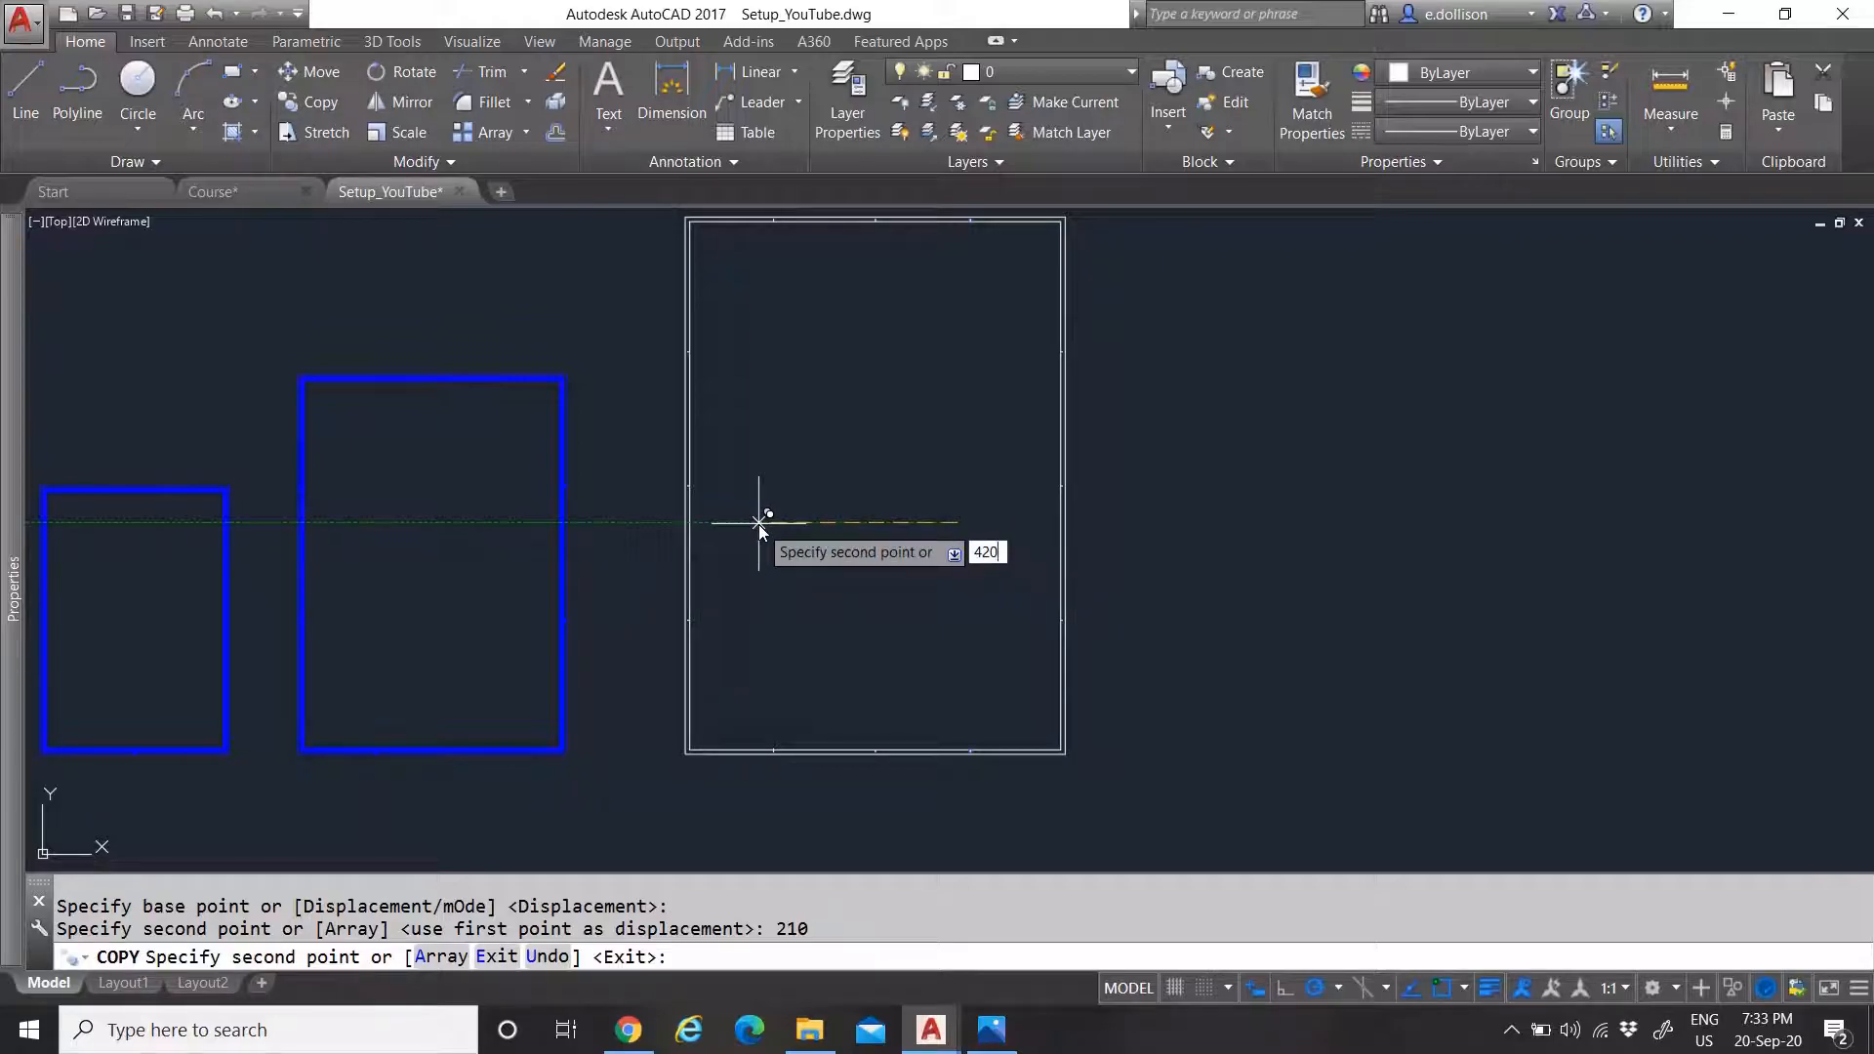
pyautogui.press('Return')
pyautogui.press('Escape')
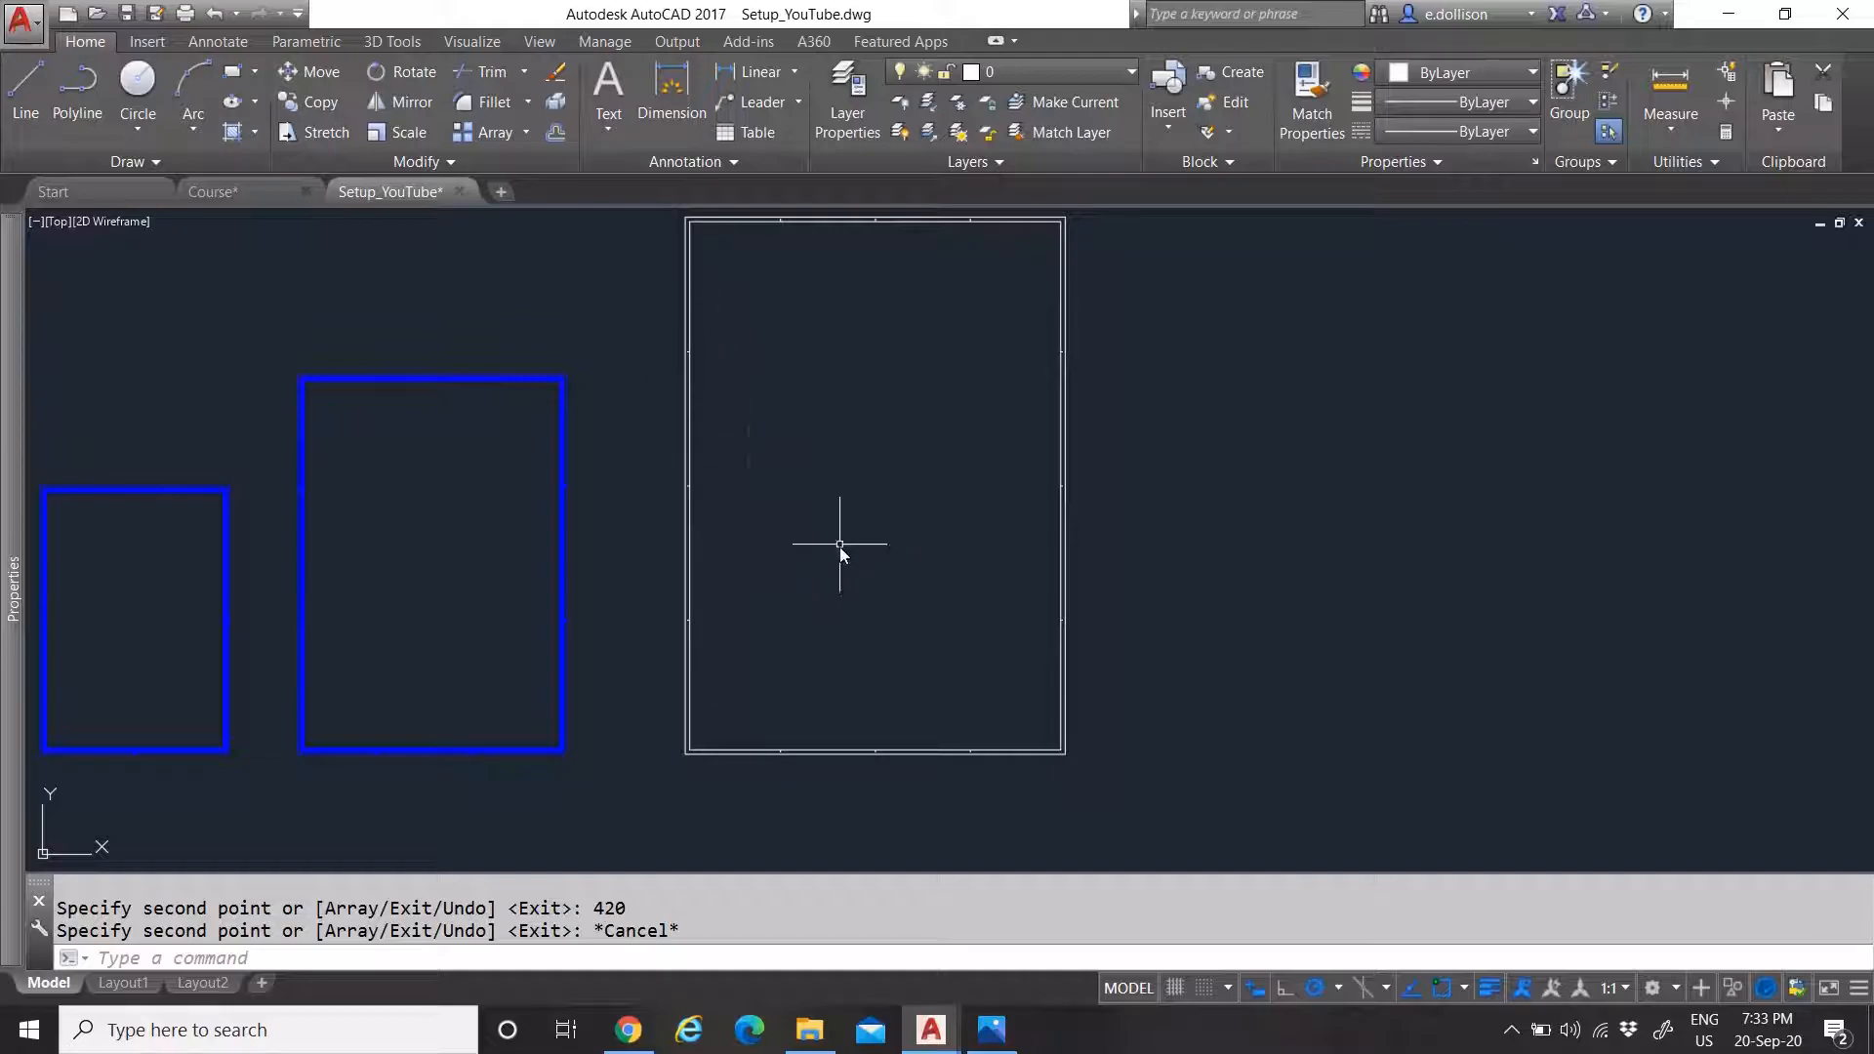
# Check A0-and-A1-paper-folding.png in Photos, return to AutoCAD, and draw a 5-unit horizontal line rightward from the A0 outer rectangle's lower-left corner
pyautogui.click(990, 1030)
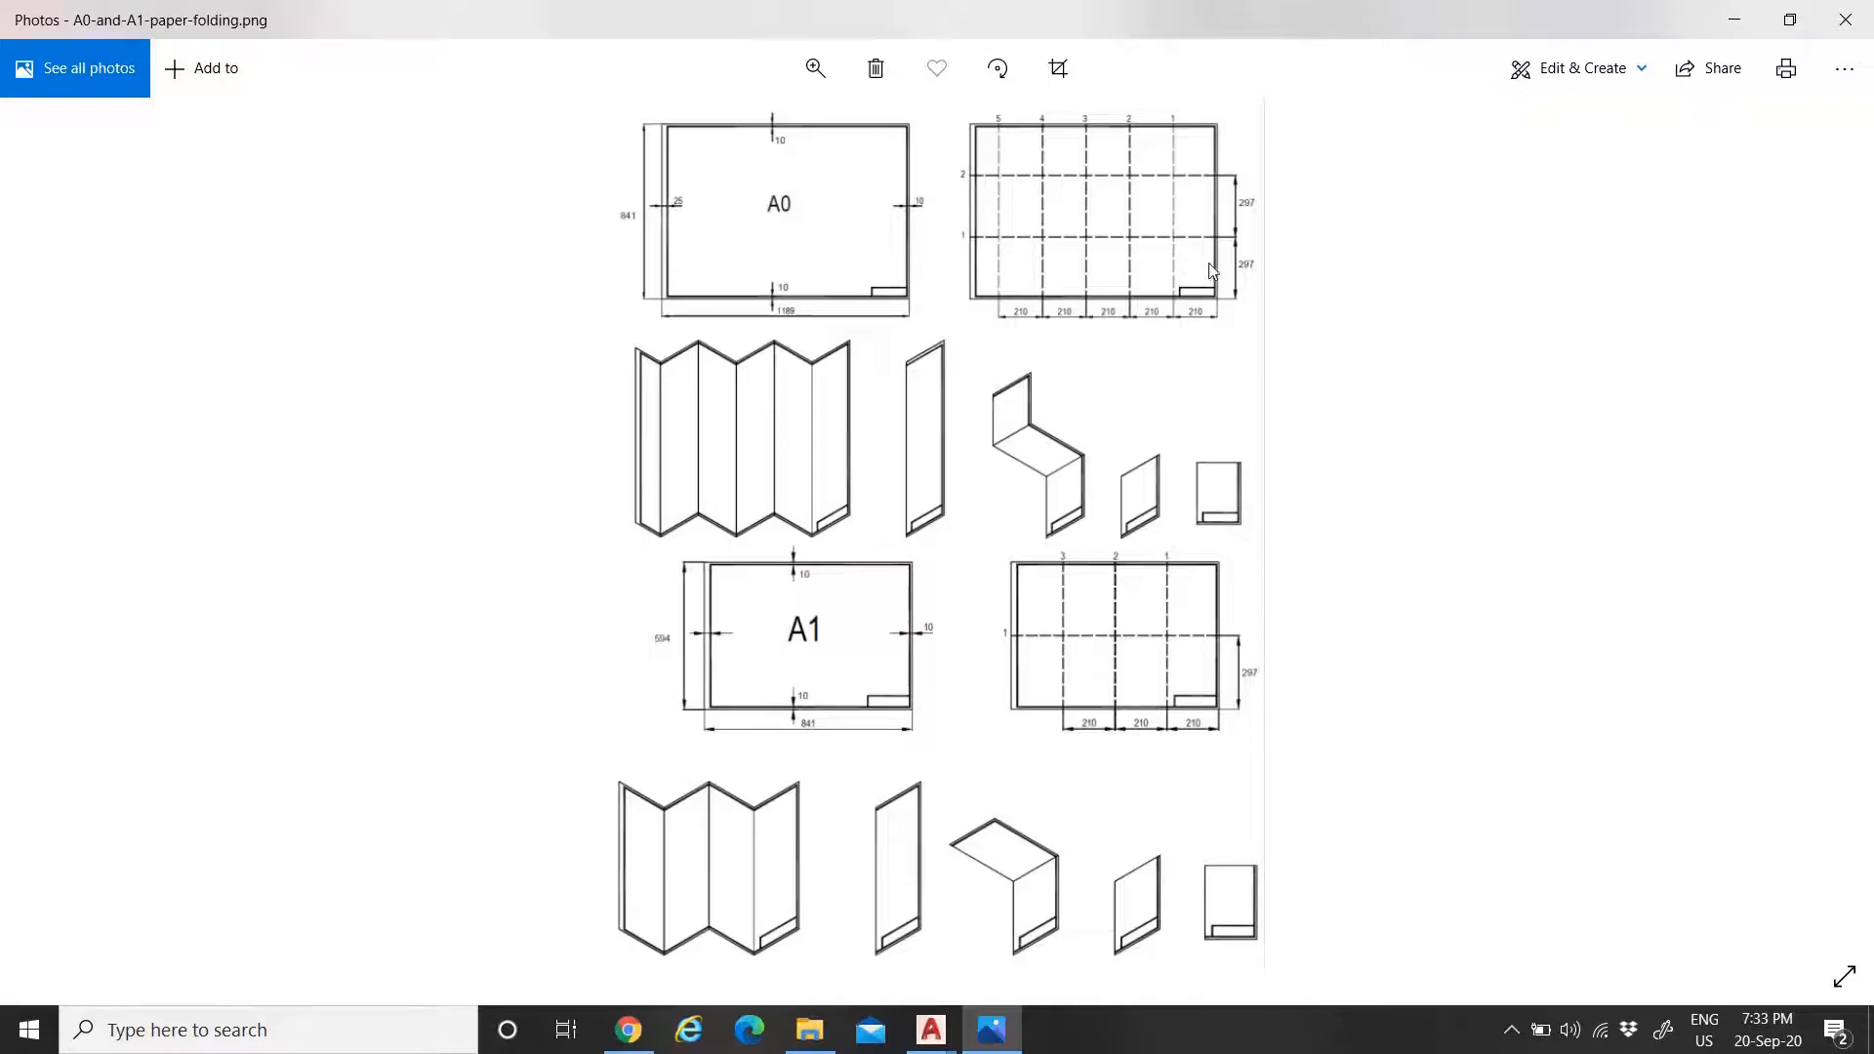
pyautogui.click(990, 1029)
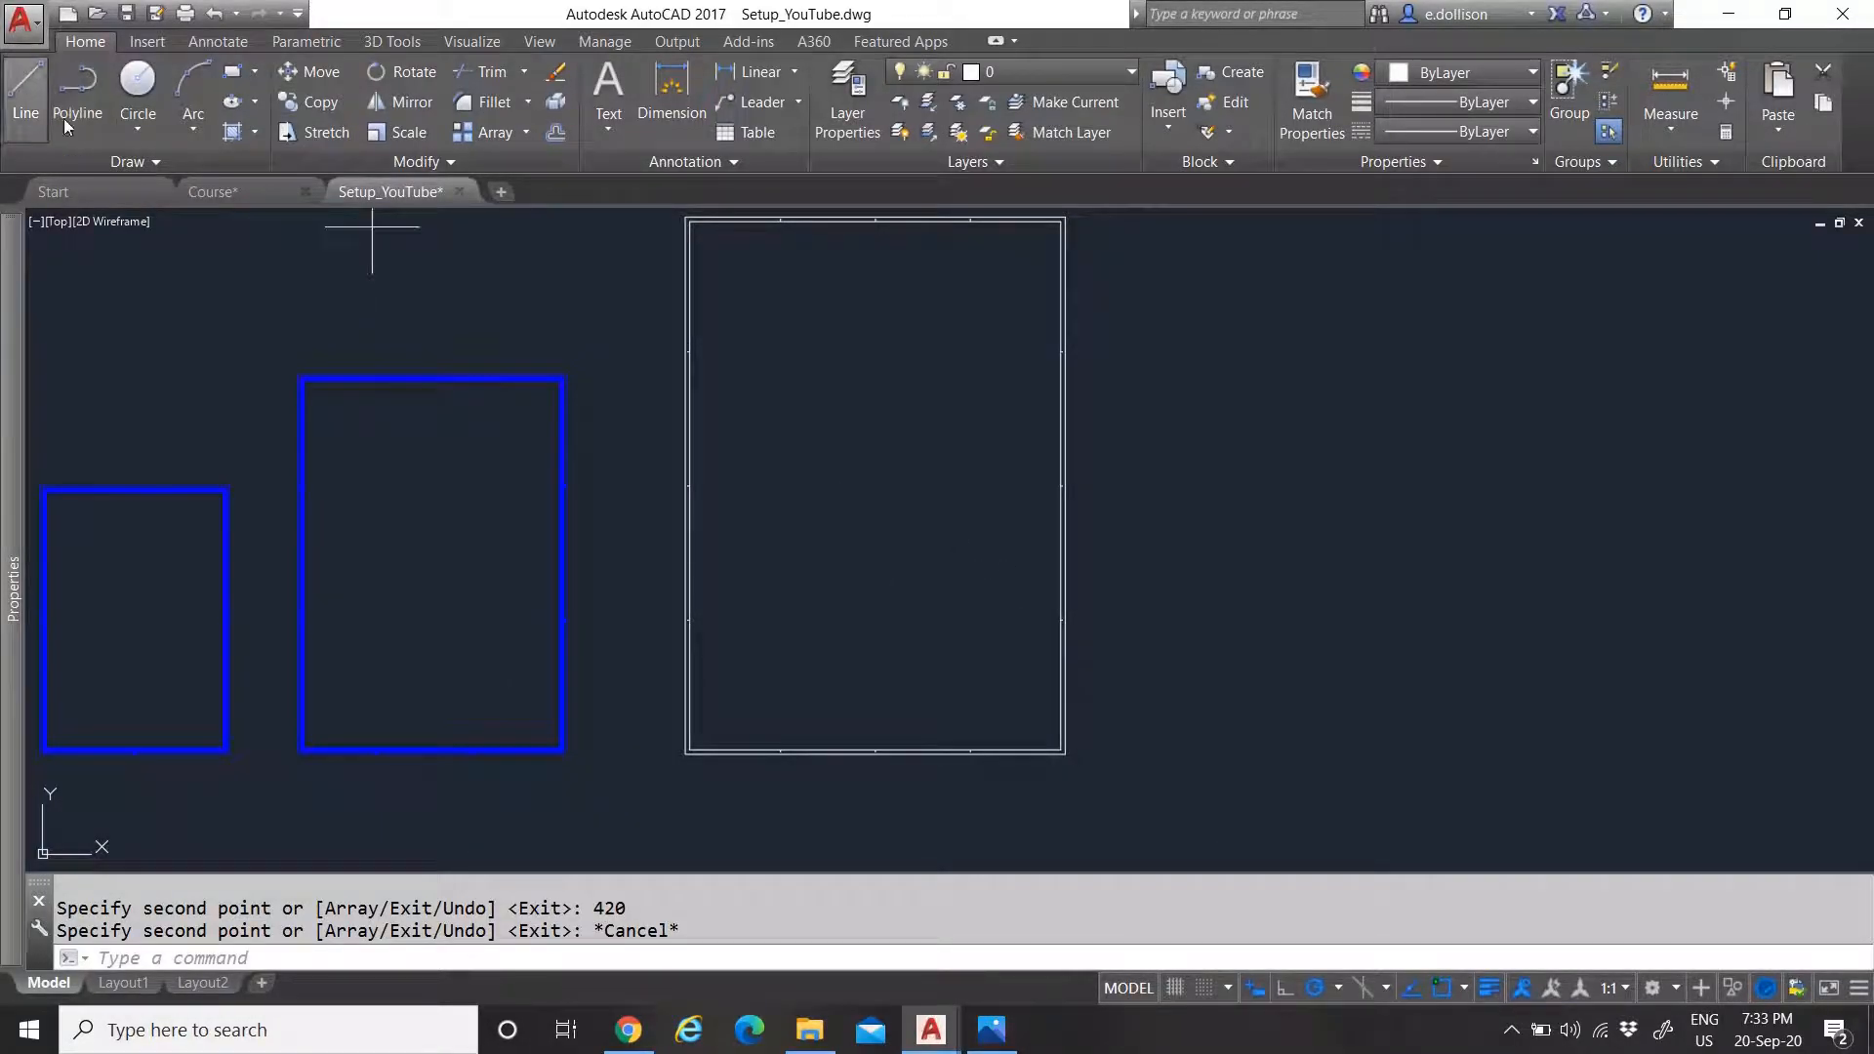
pyautogui.click(25, 86)
pyautogui.scroll(6, 670, 758)
pyautogui.scroll(2, 739, 769)
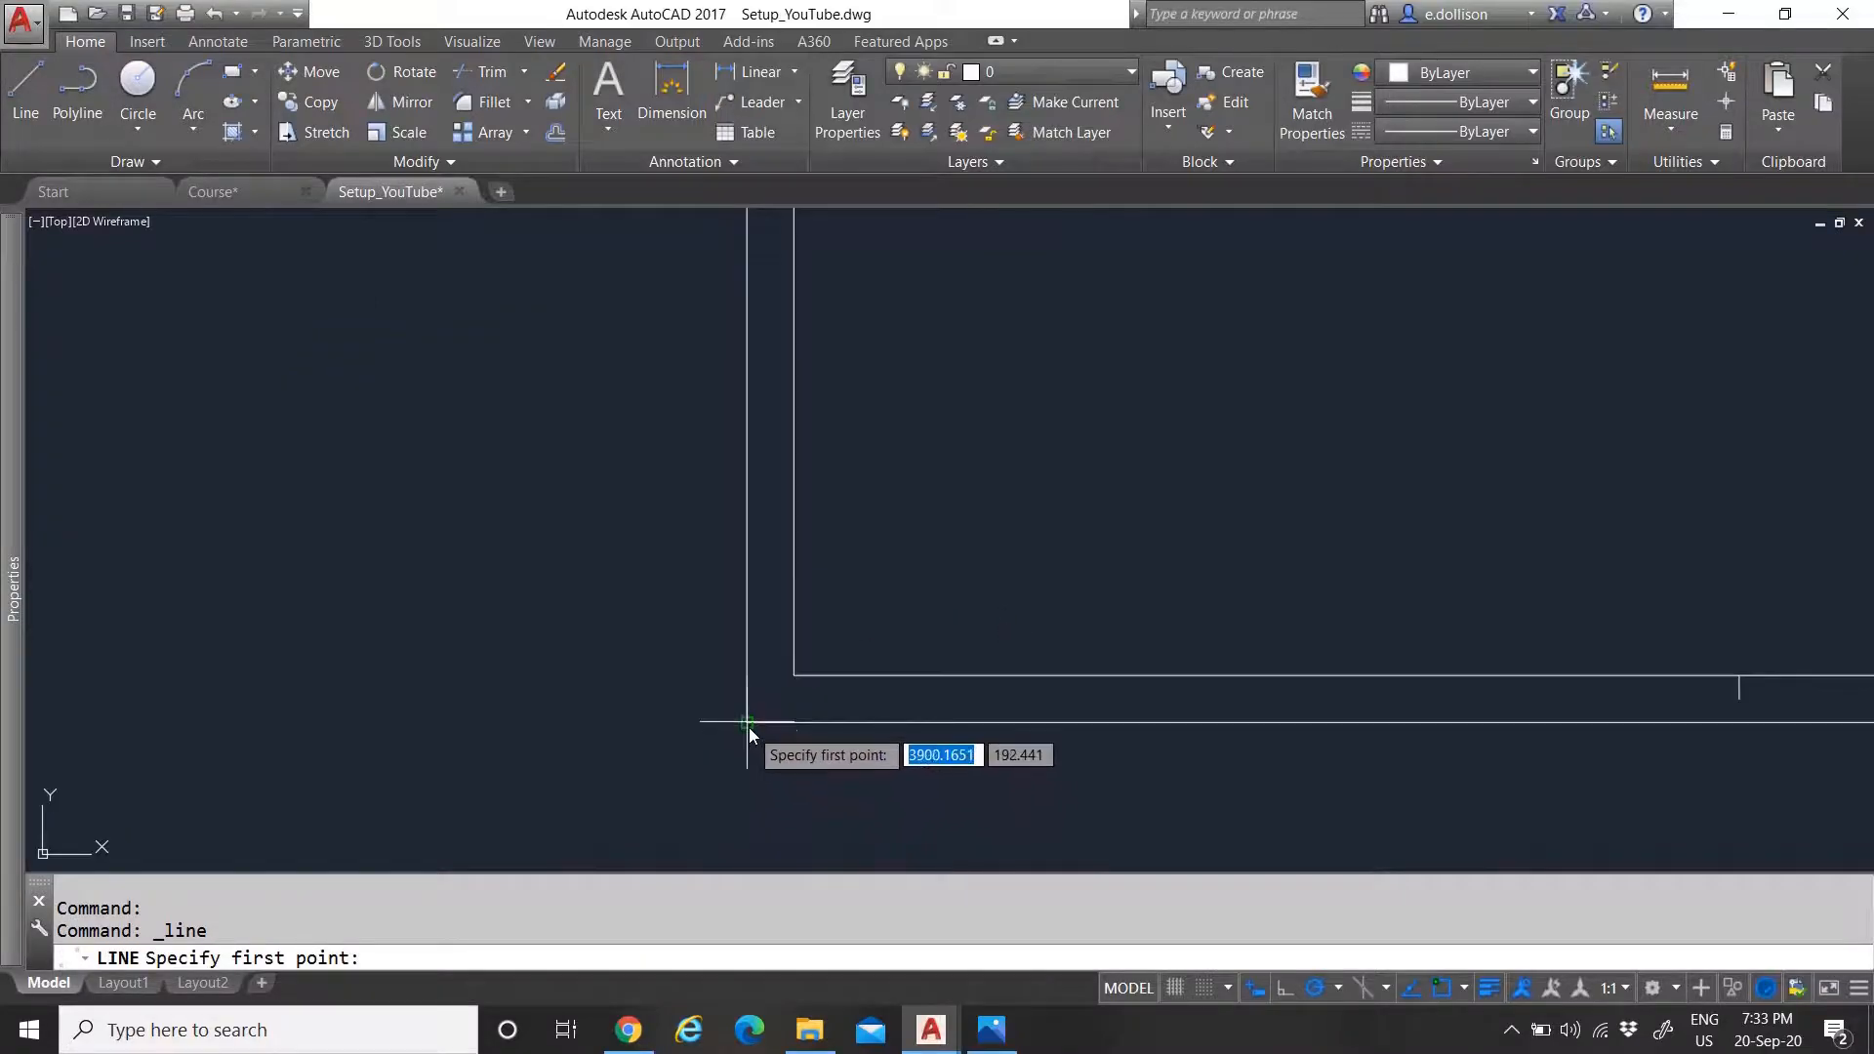
pyautogui.click(748, 728)
pyautogui.scroll(2, 793, 751)
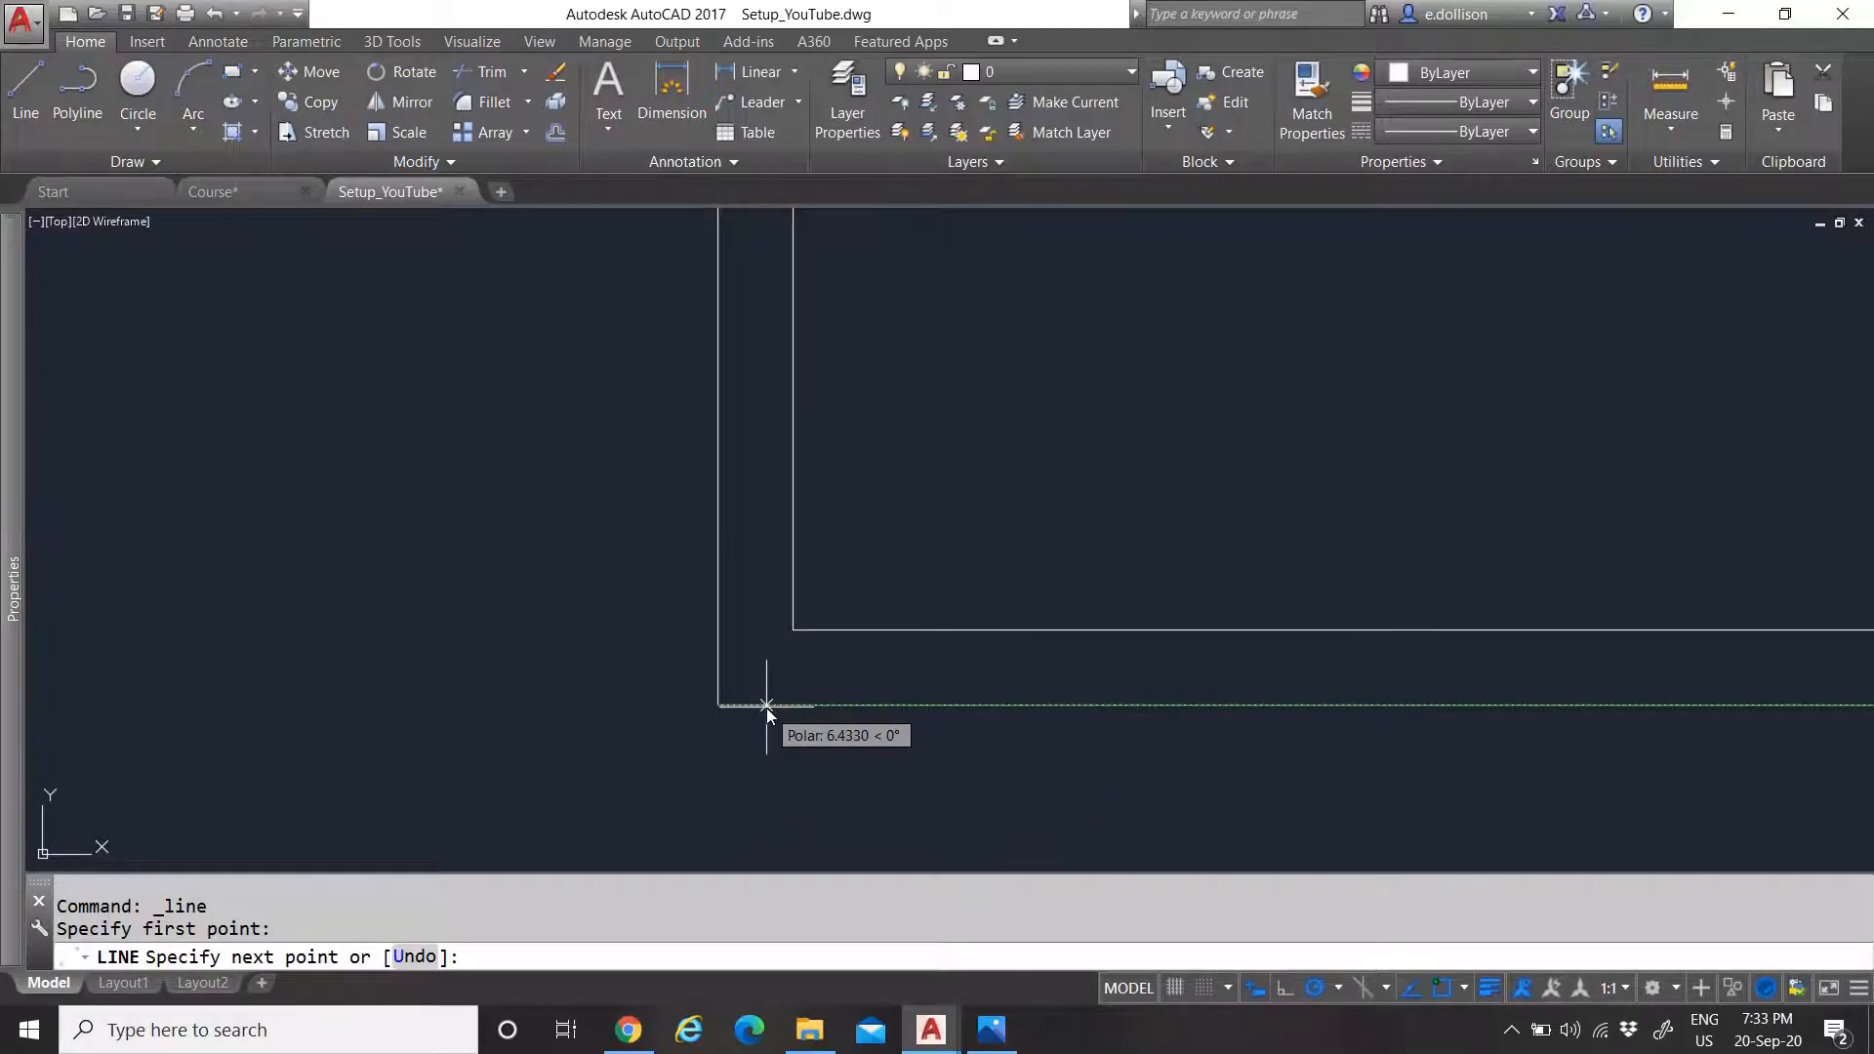
pyautogui.write('5')
pyautogui.press('Return')
pyautogui.press('Escape')
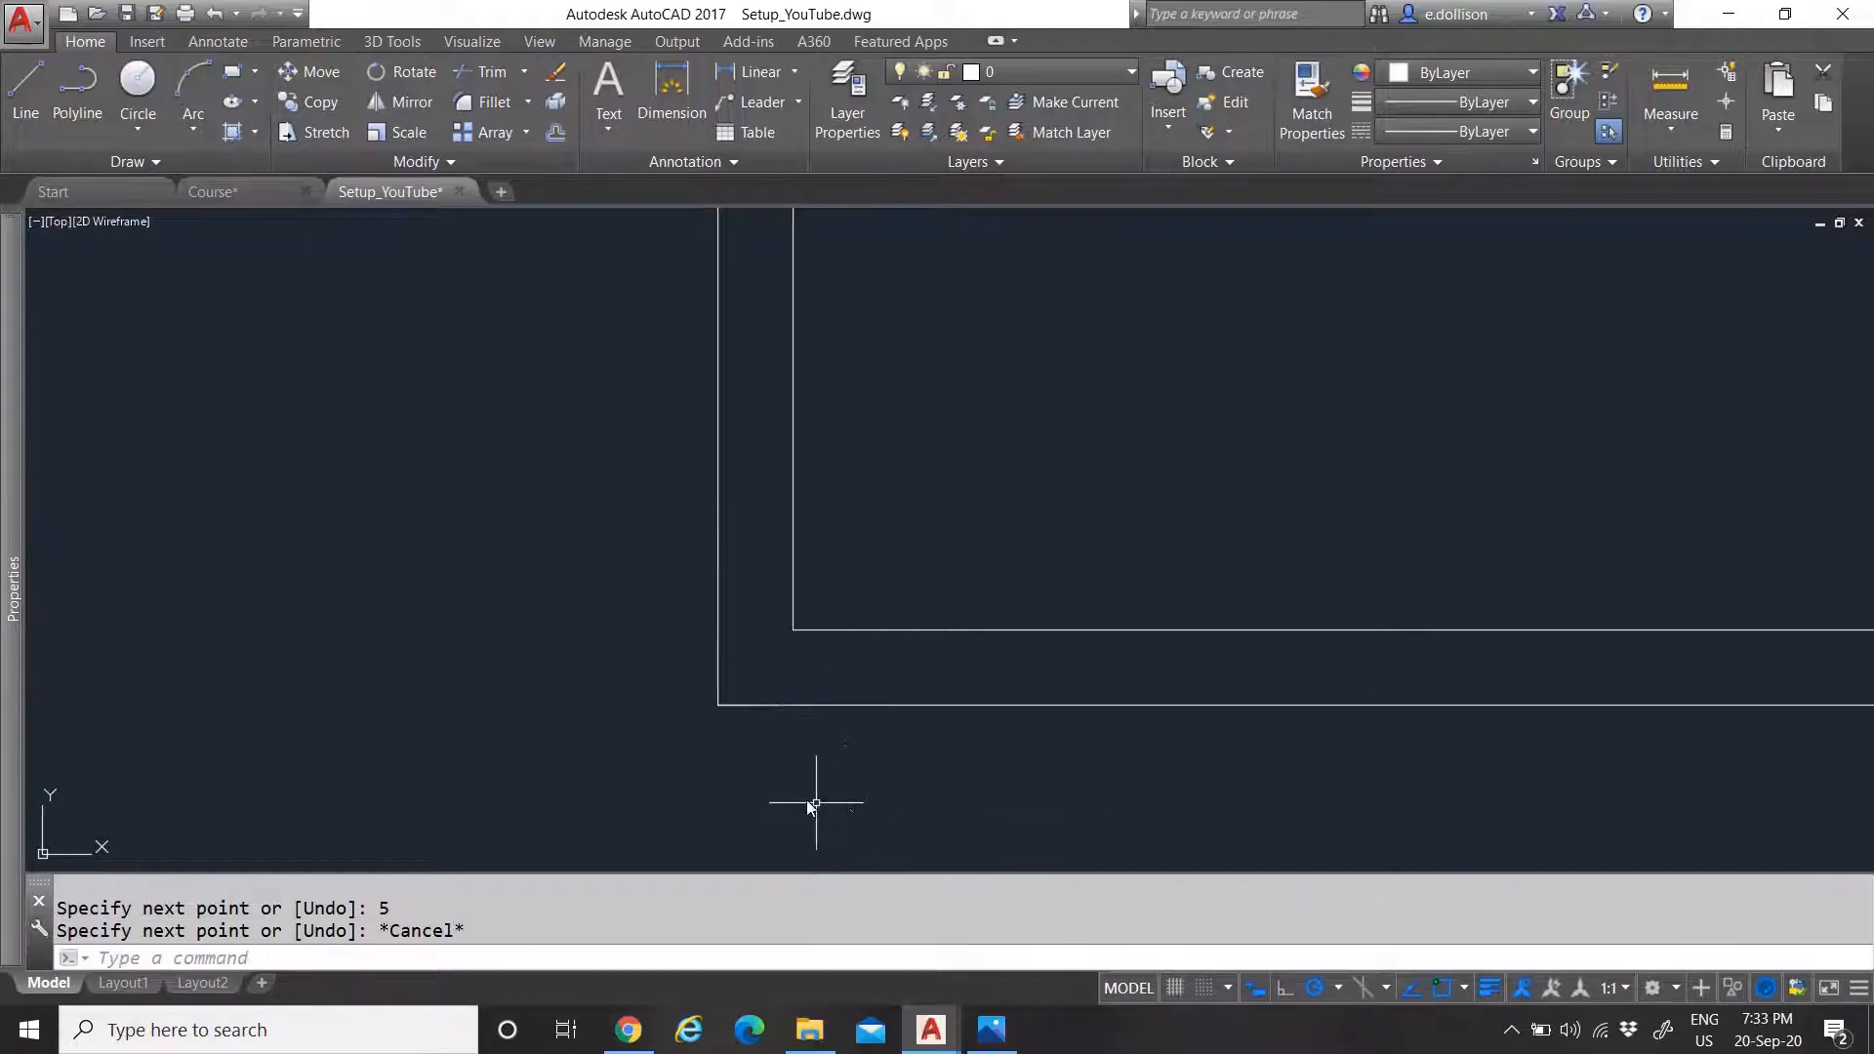
# Move the 5-unit horizontal tick 210 units up from the A0 outer rectangle's lower-left corner
pyautogui.click(628, 668)
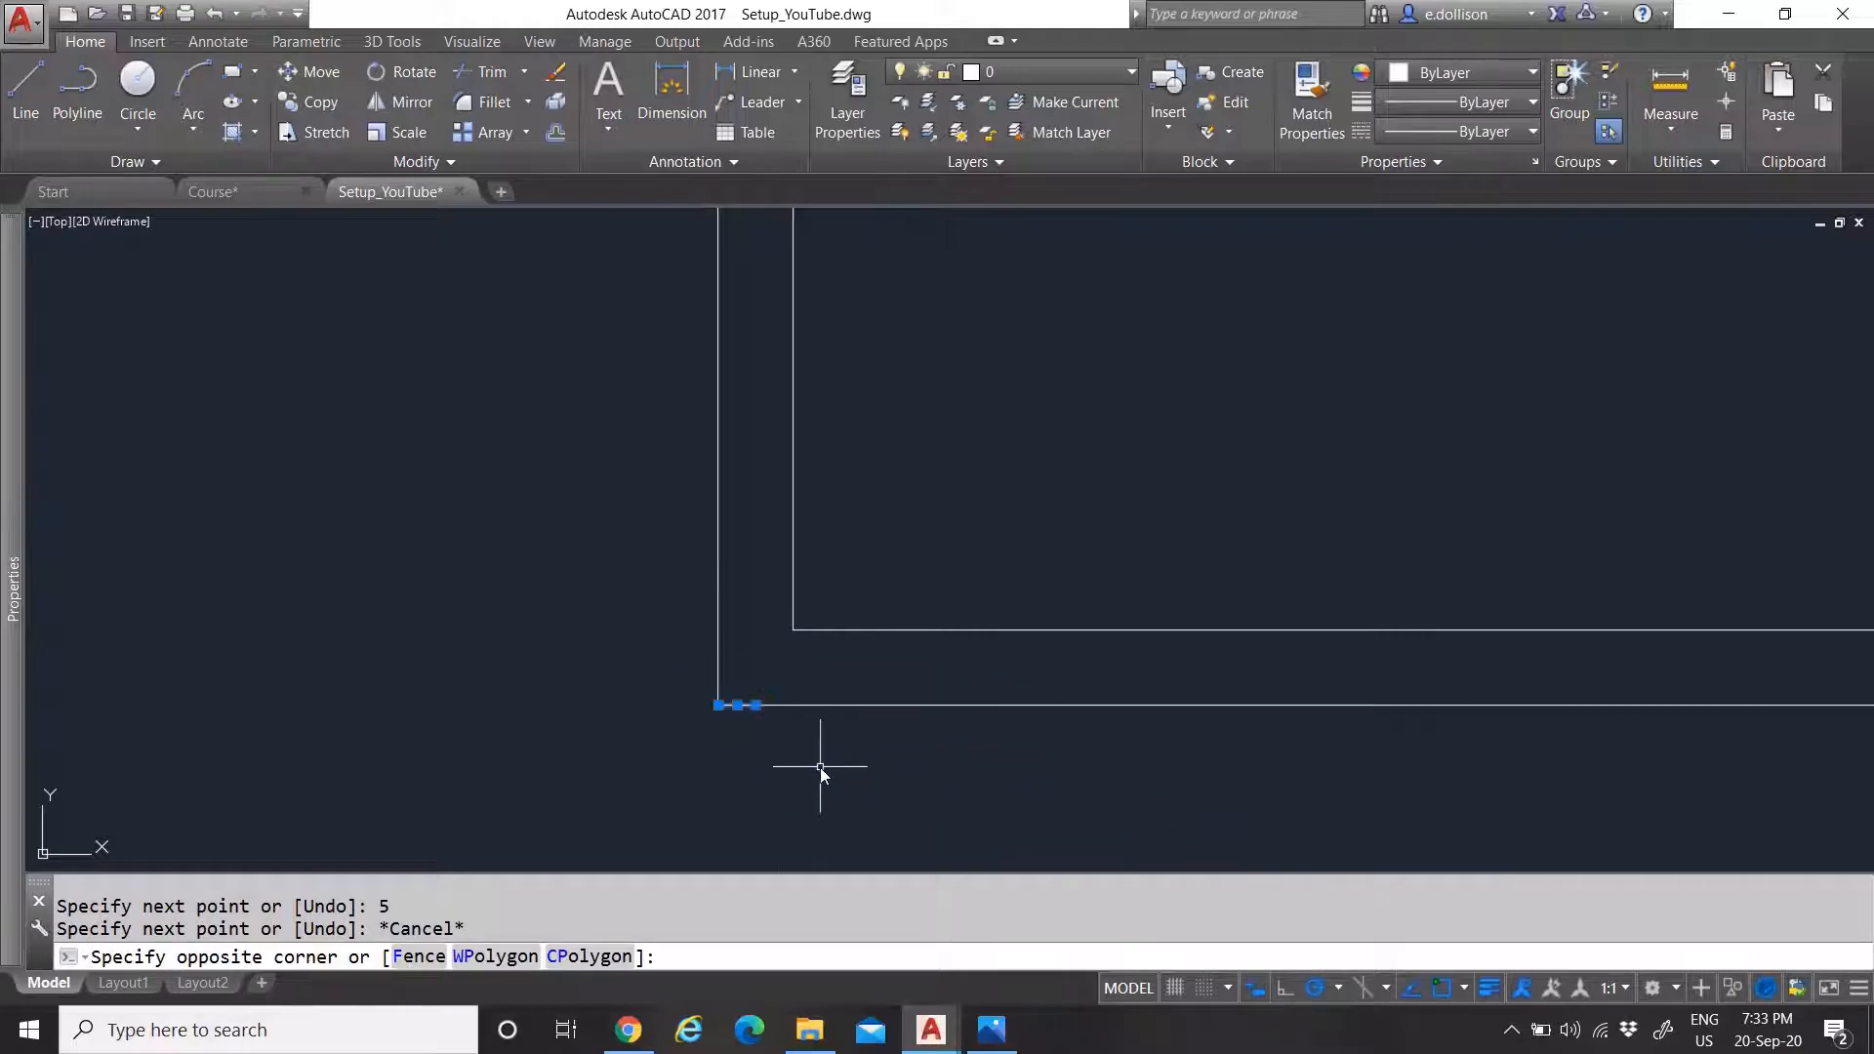
pyautogui.scroll(-8, 723, 765)
pyautogui.scroll(2, 770, 756)
pyautogui.write('M')
pyautogui.press('Return')
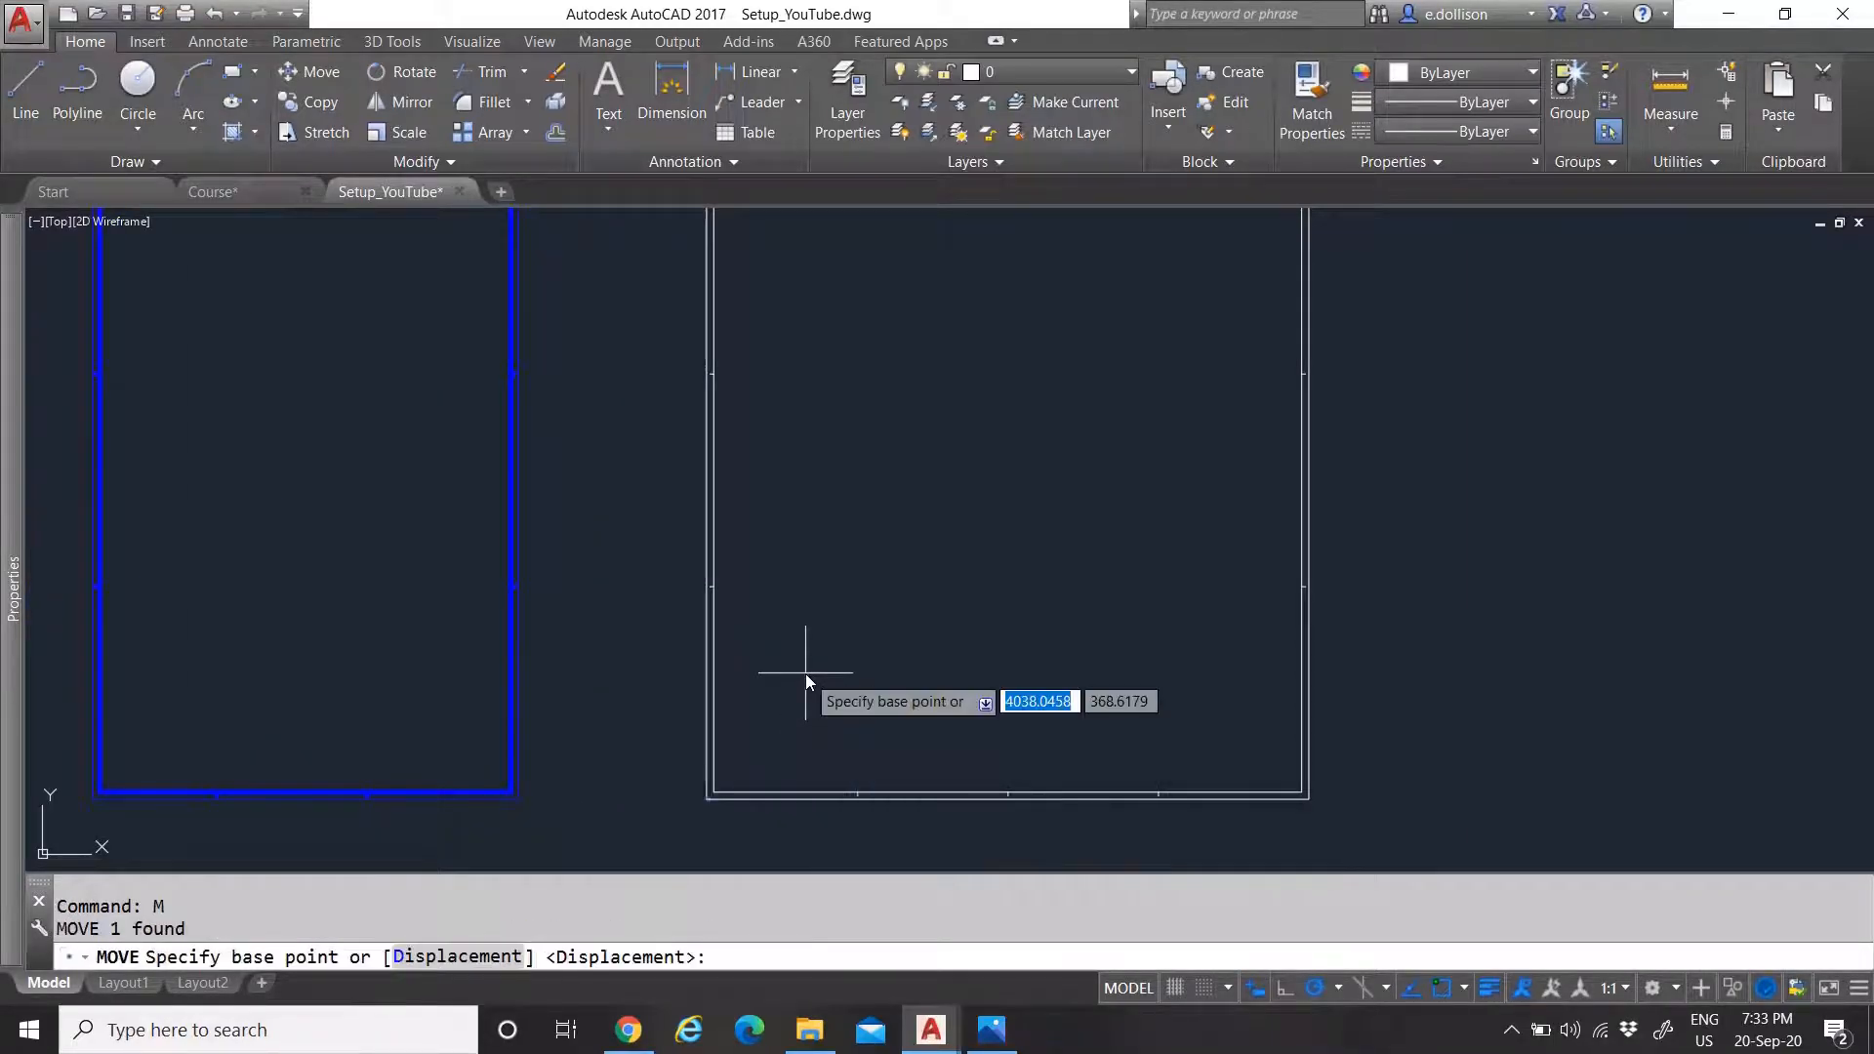
pyautogui.click(805, 673)
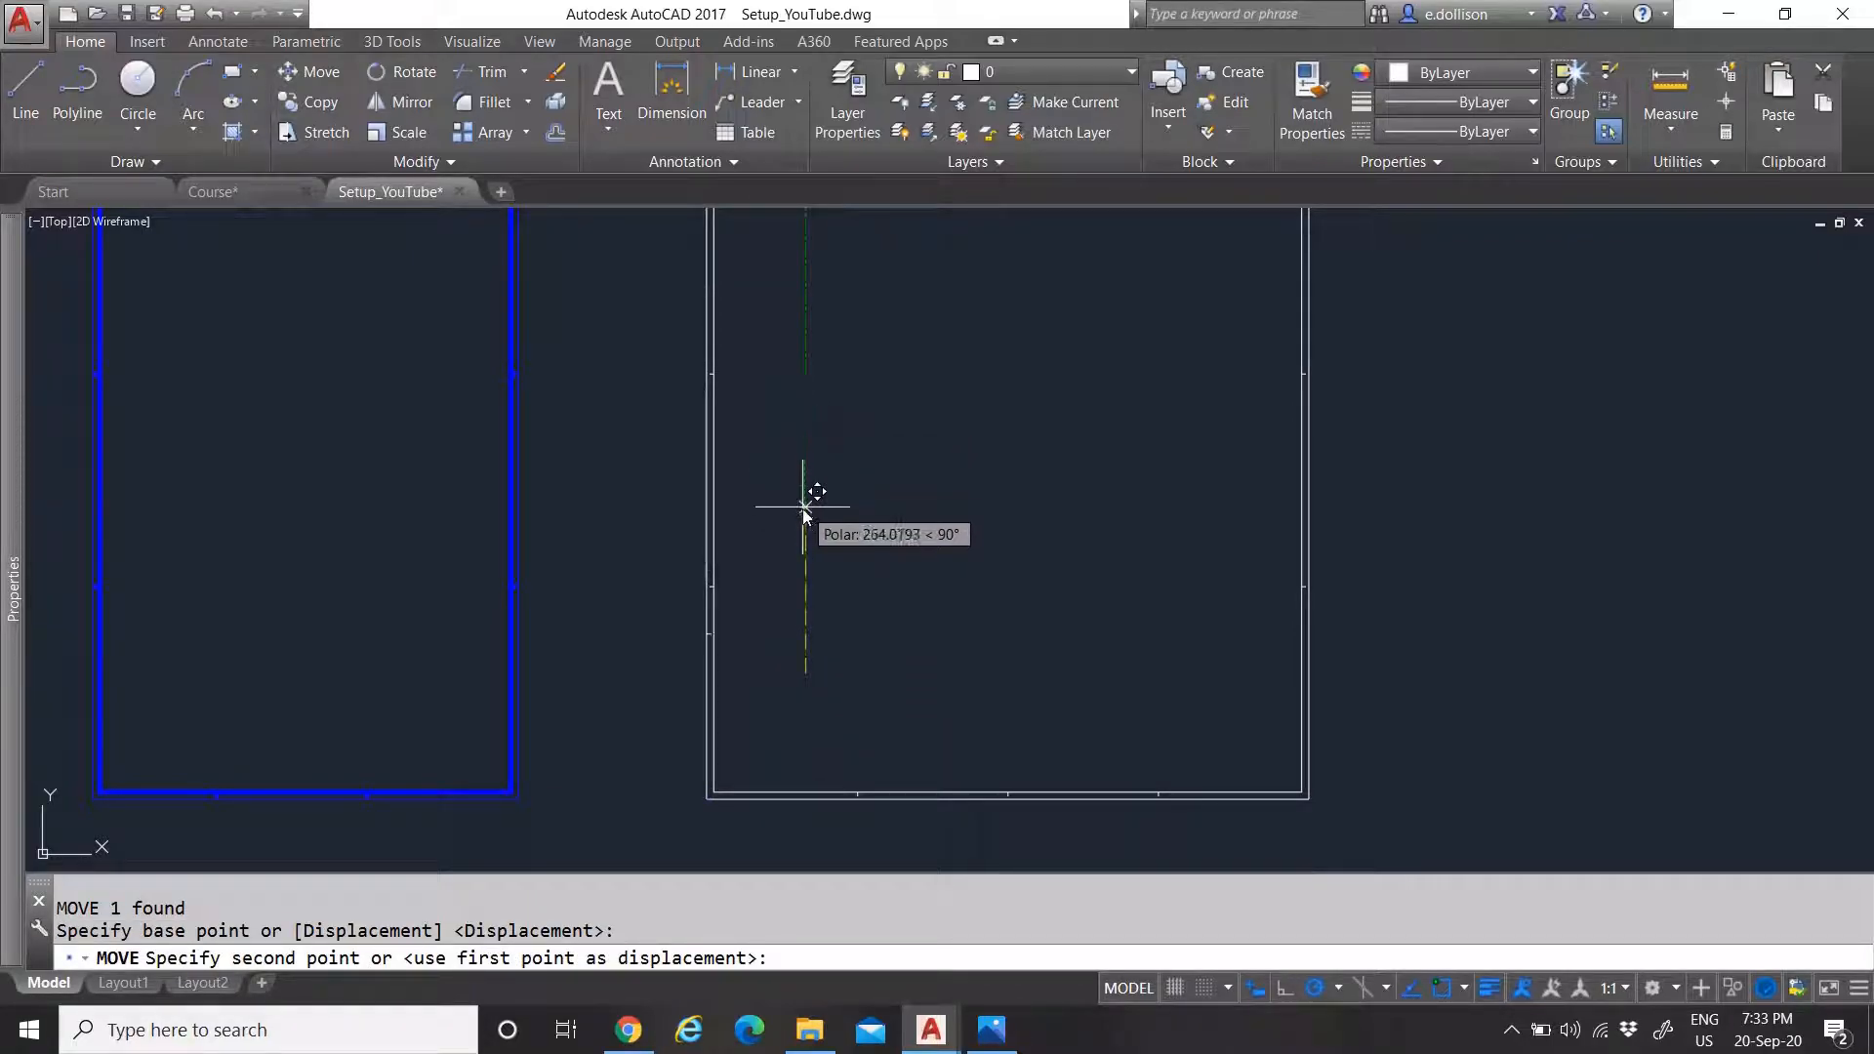
pyautogui.write('210')
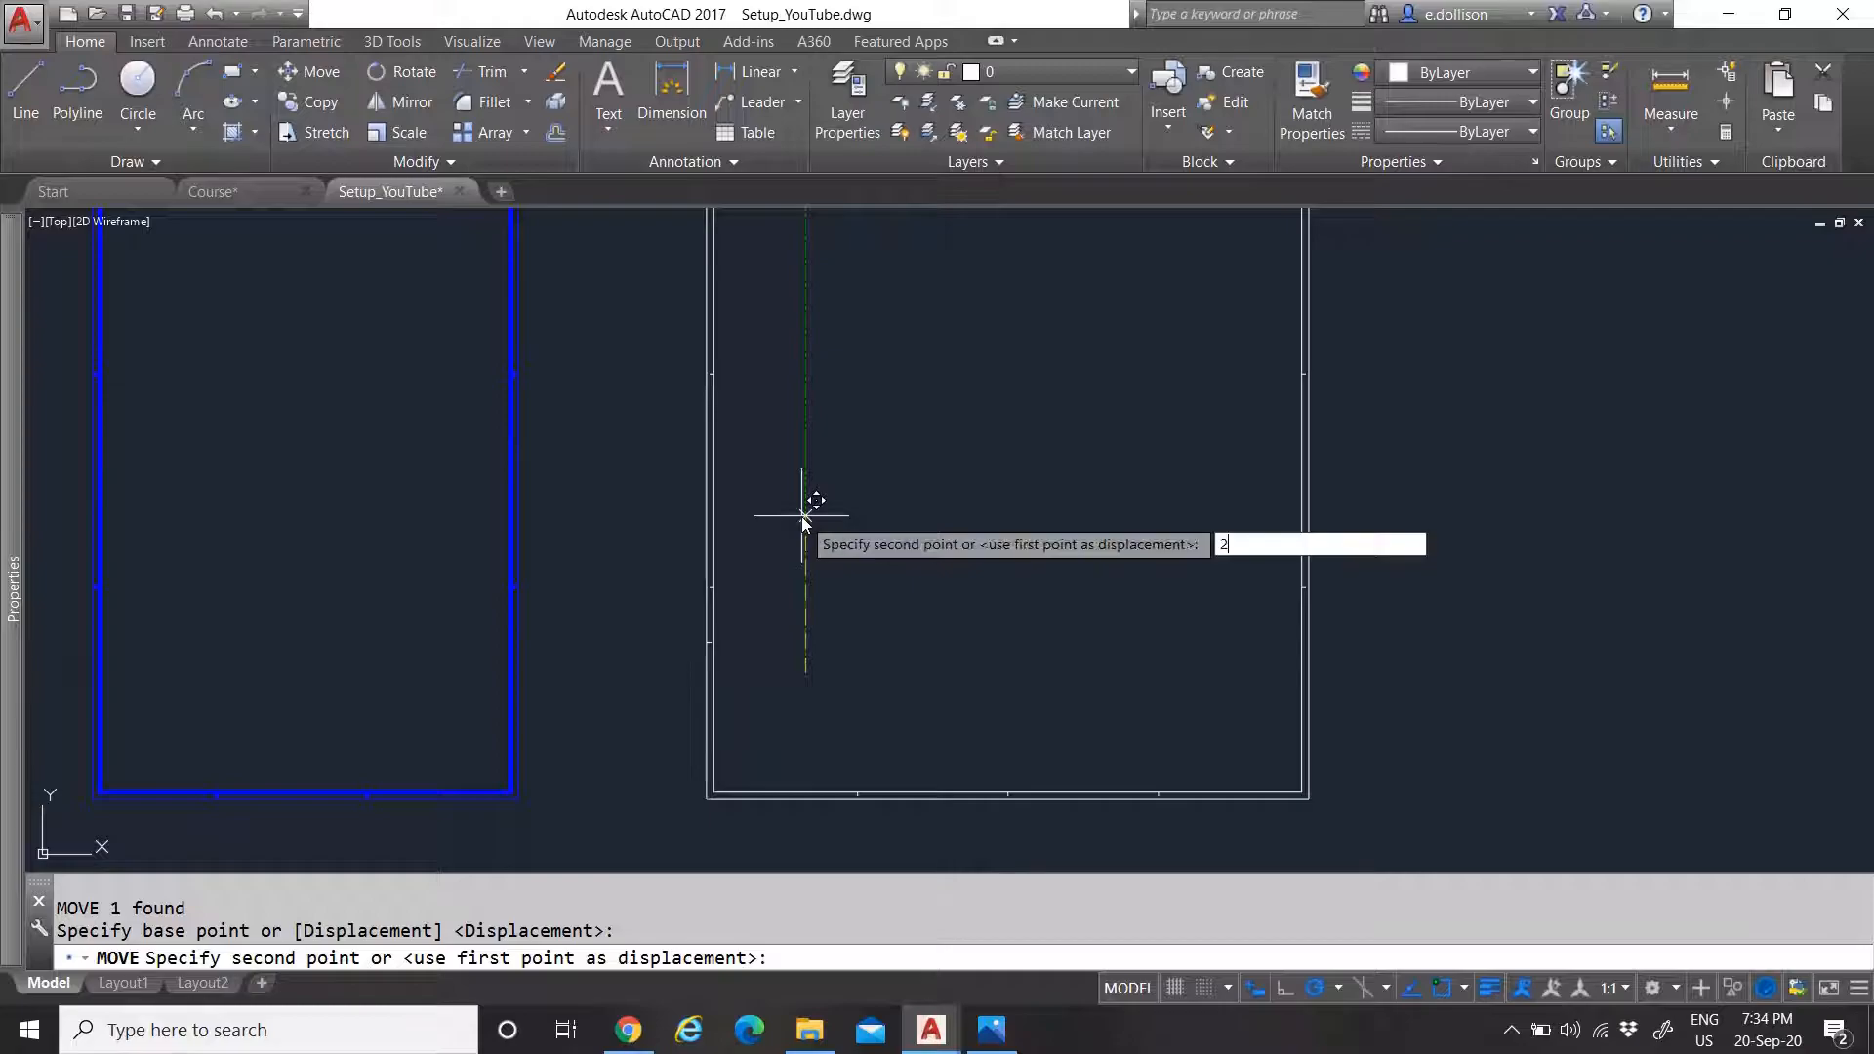
pyautogui.press('Return')
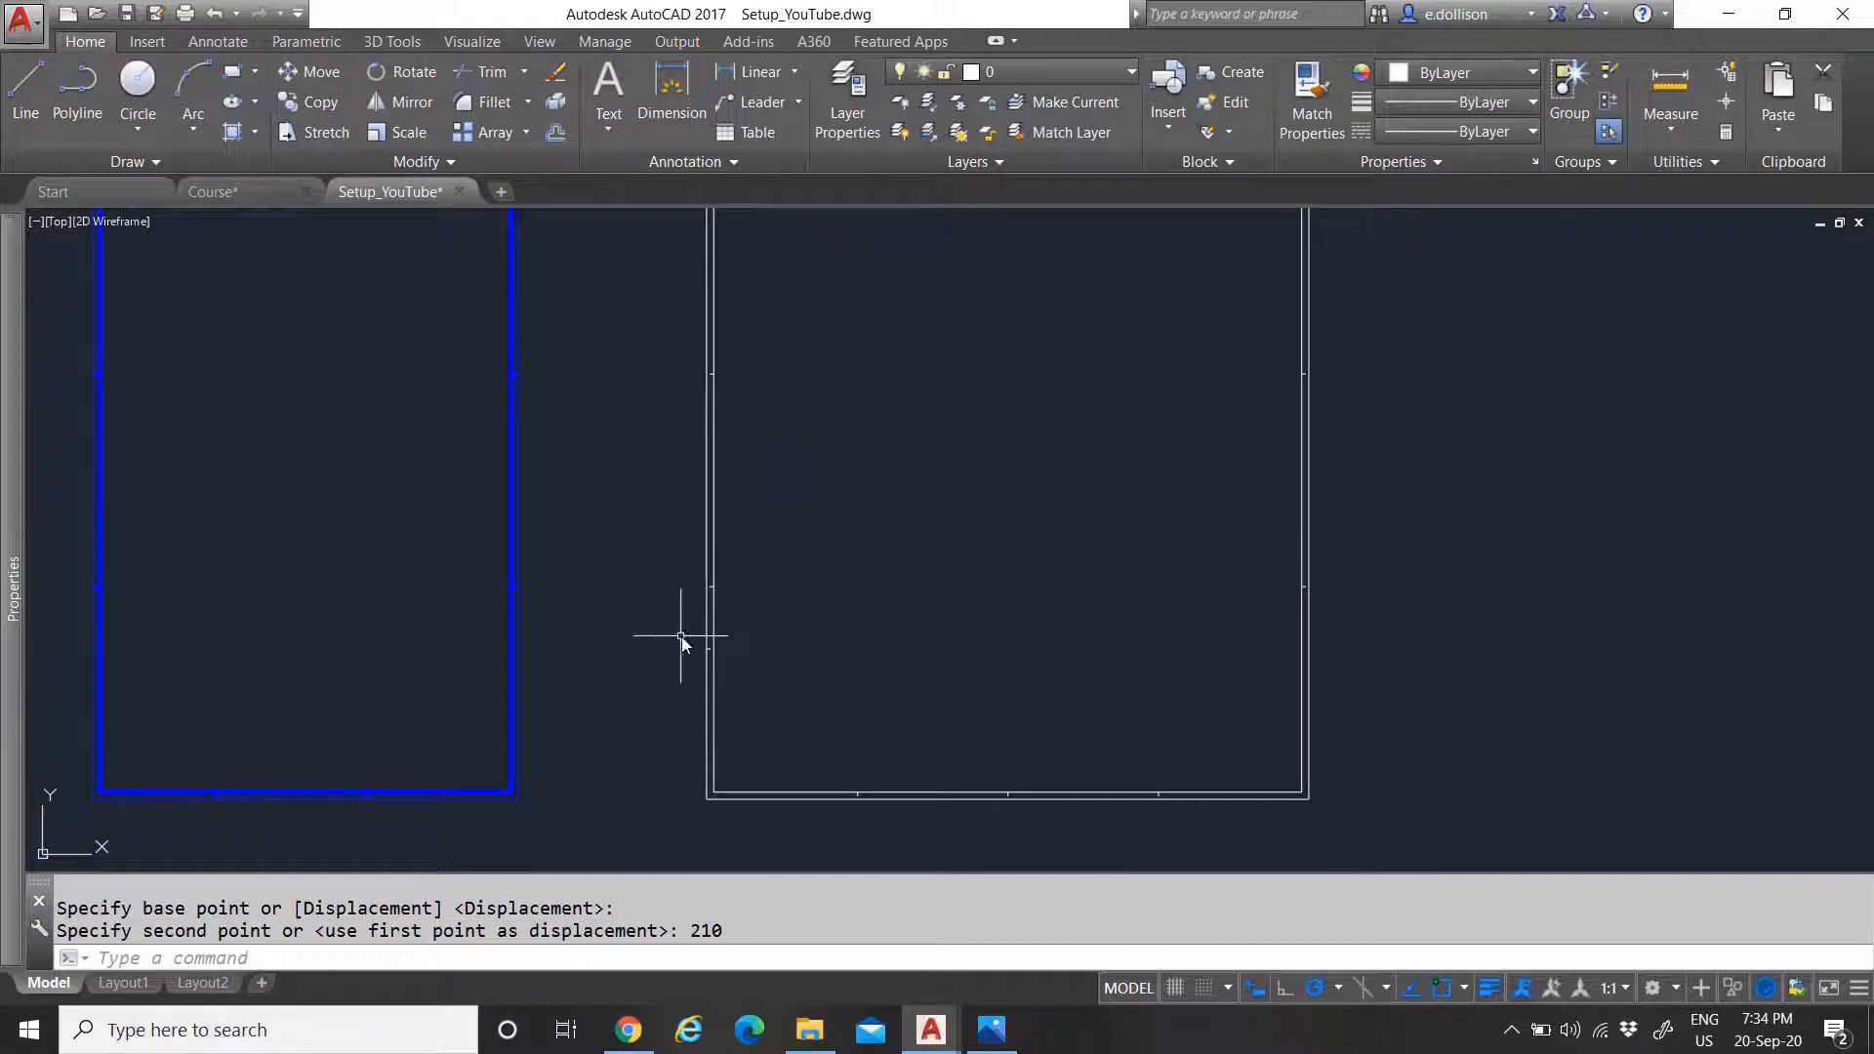
# Mirror the lower left-margin tick to the A0 border's right margin about the vertical line through the bottom edge's midpoint, keeping the original
pyautogui.click(652, 635)
pyautogui.click(768, 690)
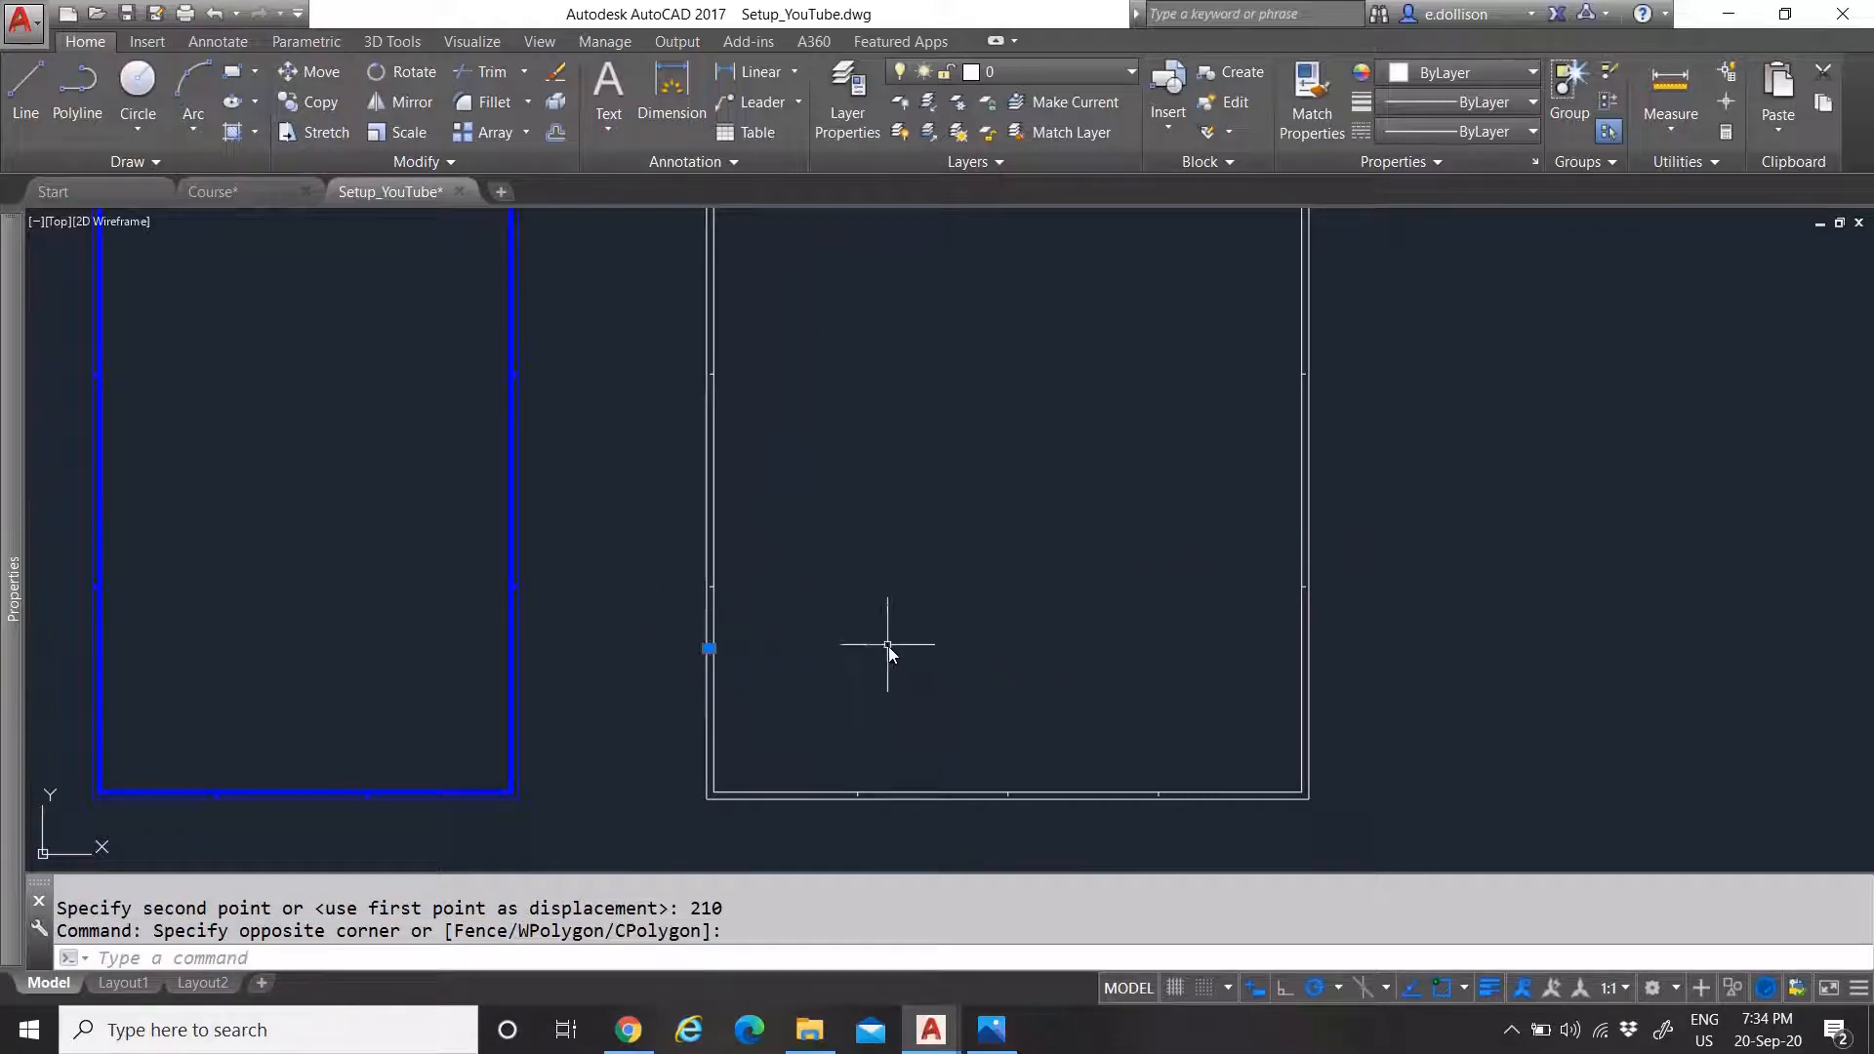
pyautogui.click(402, 104)
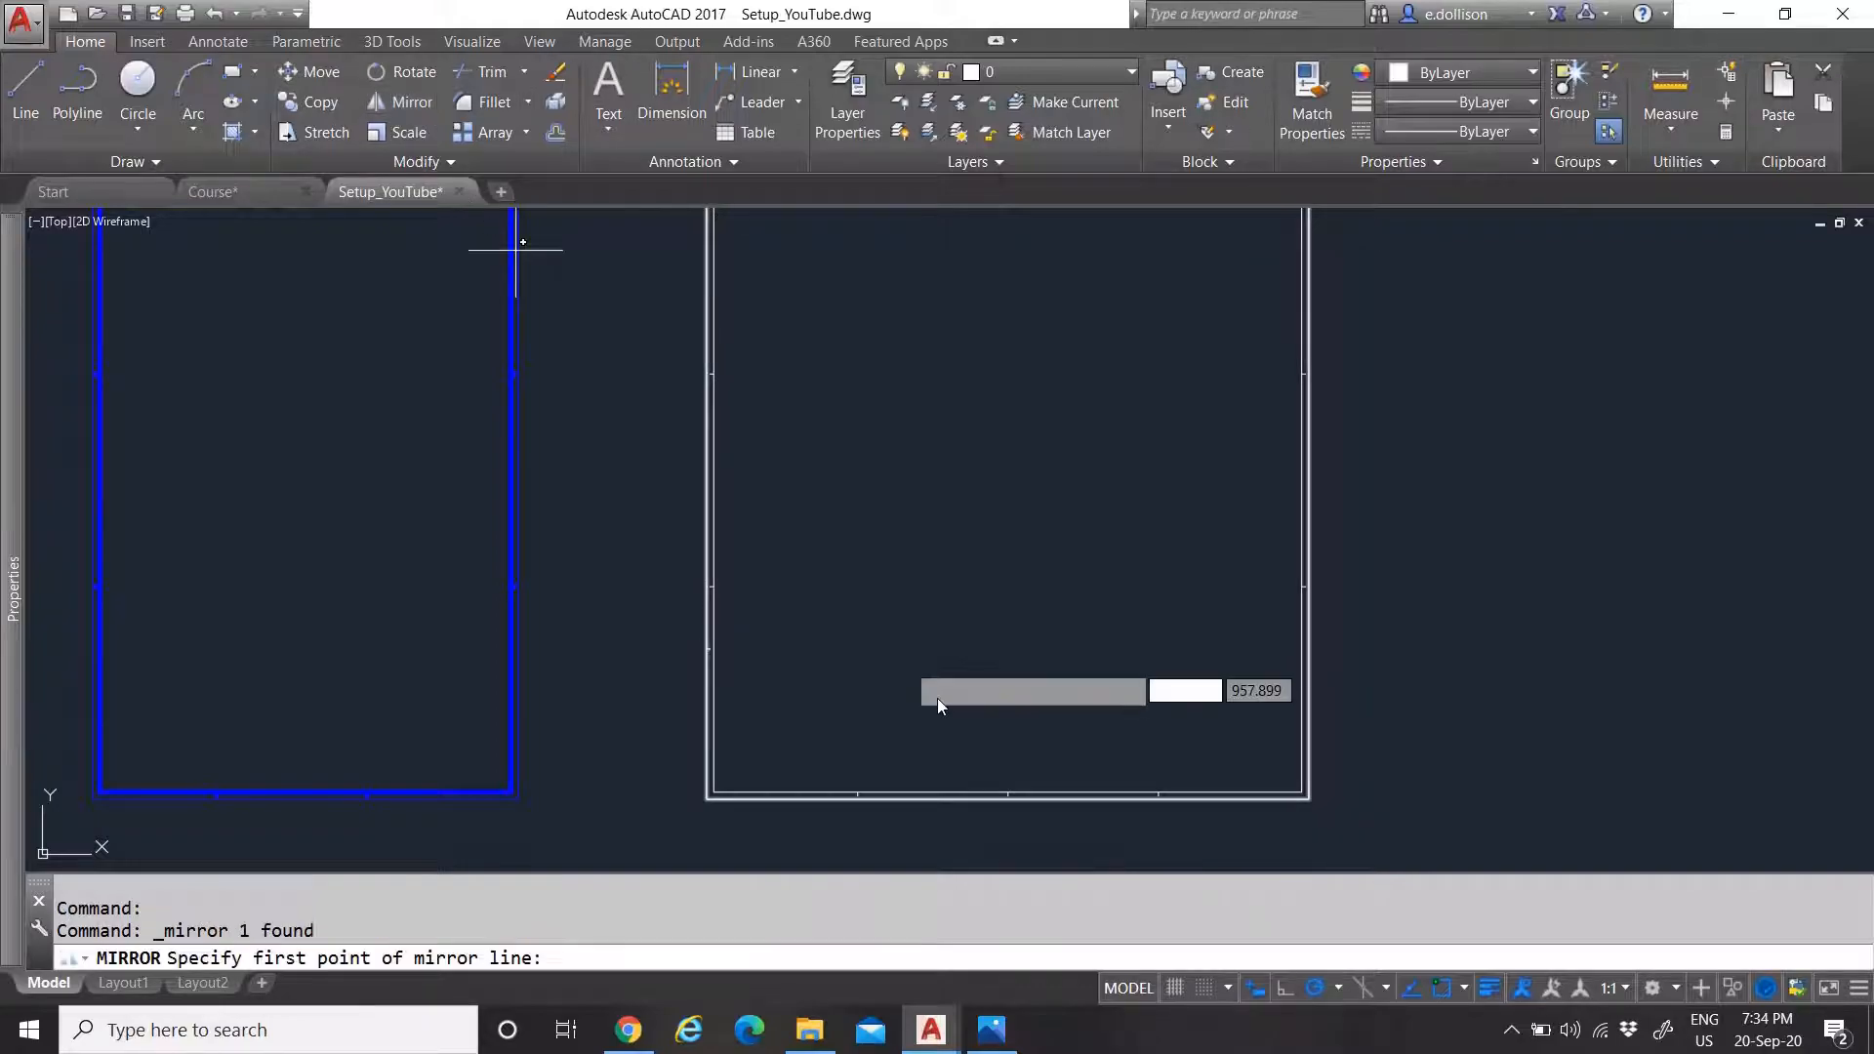
pyautogui.click(1009, 800)
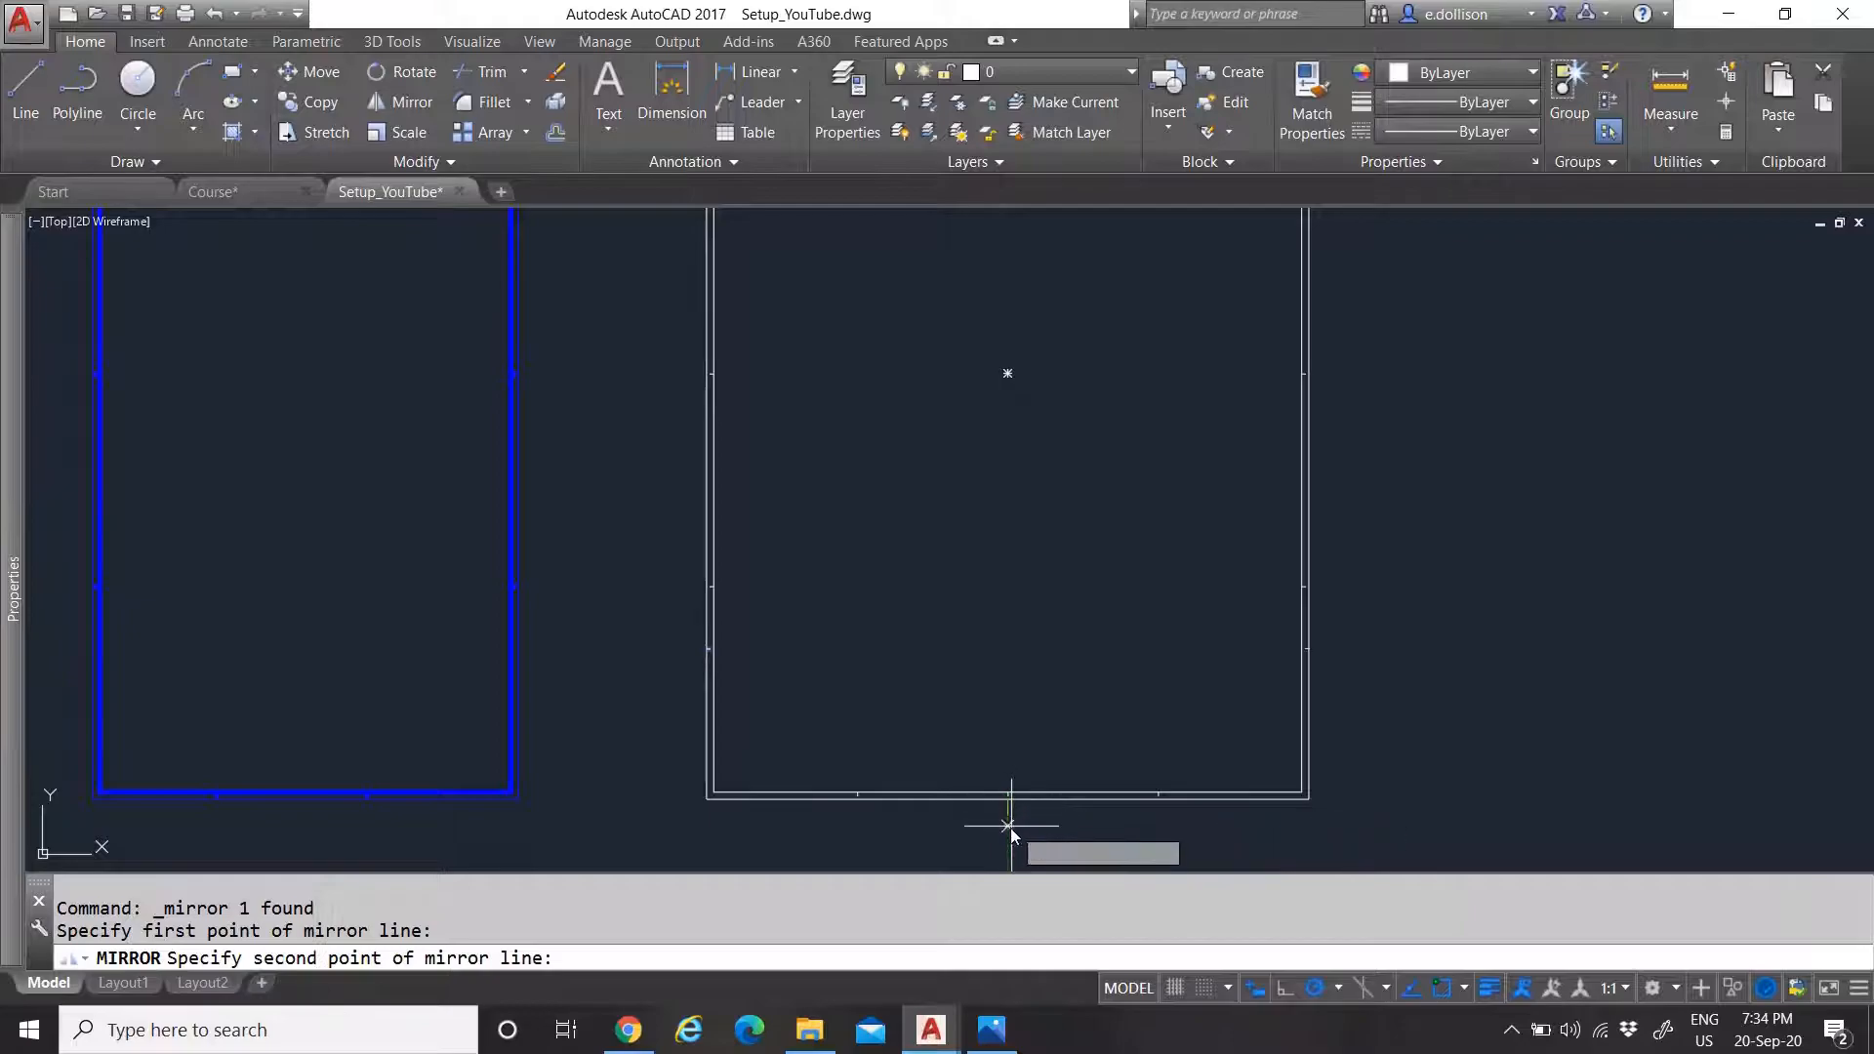
pyautogui.click(1010, 834)
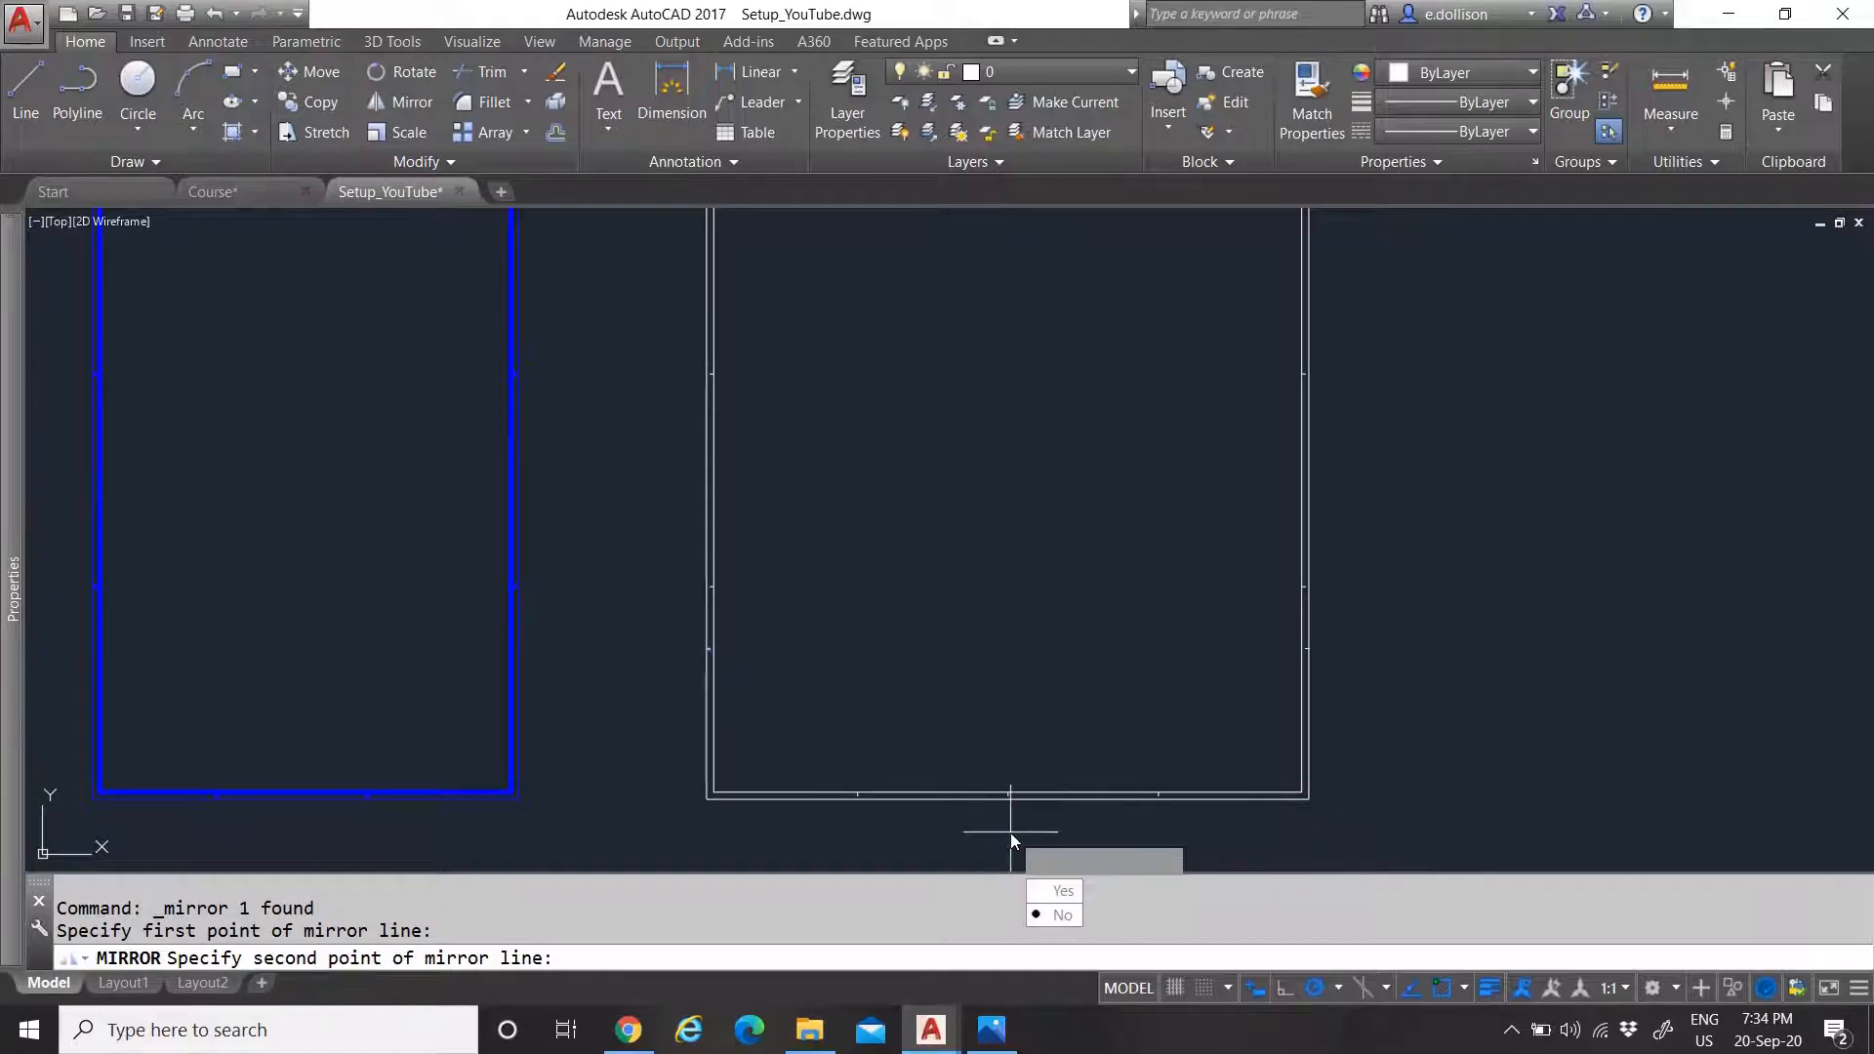
pyautogui.click(1060, 915)
pyautogui.press('Escape')
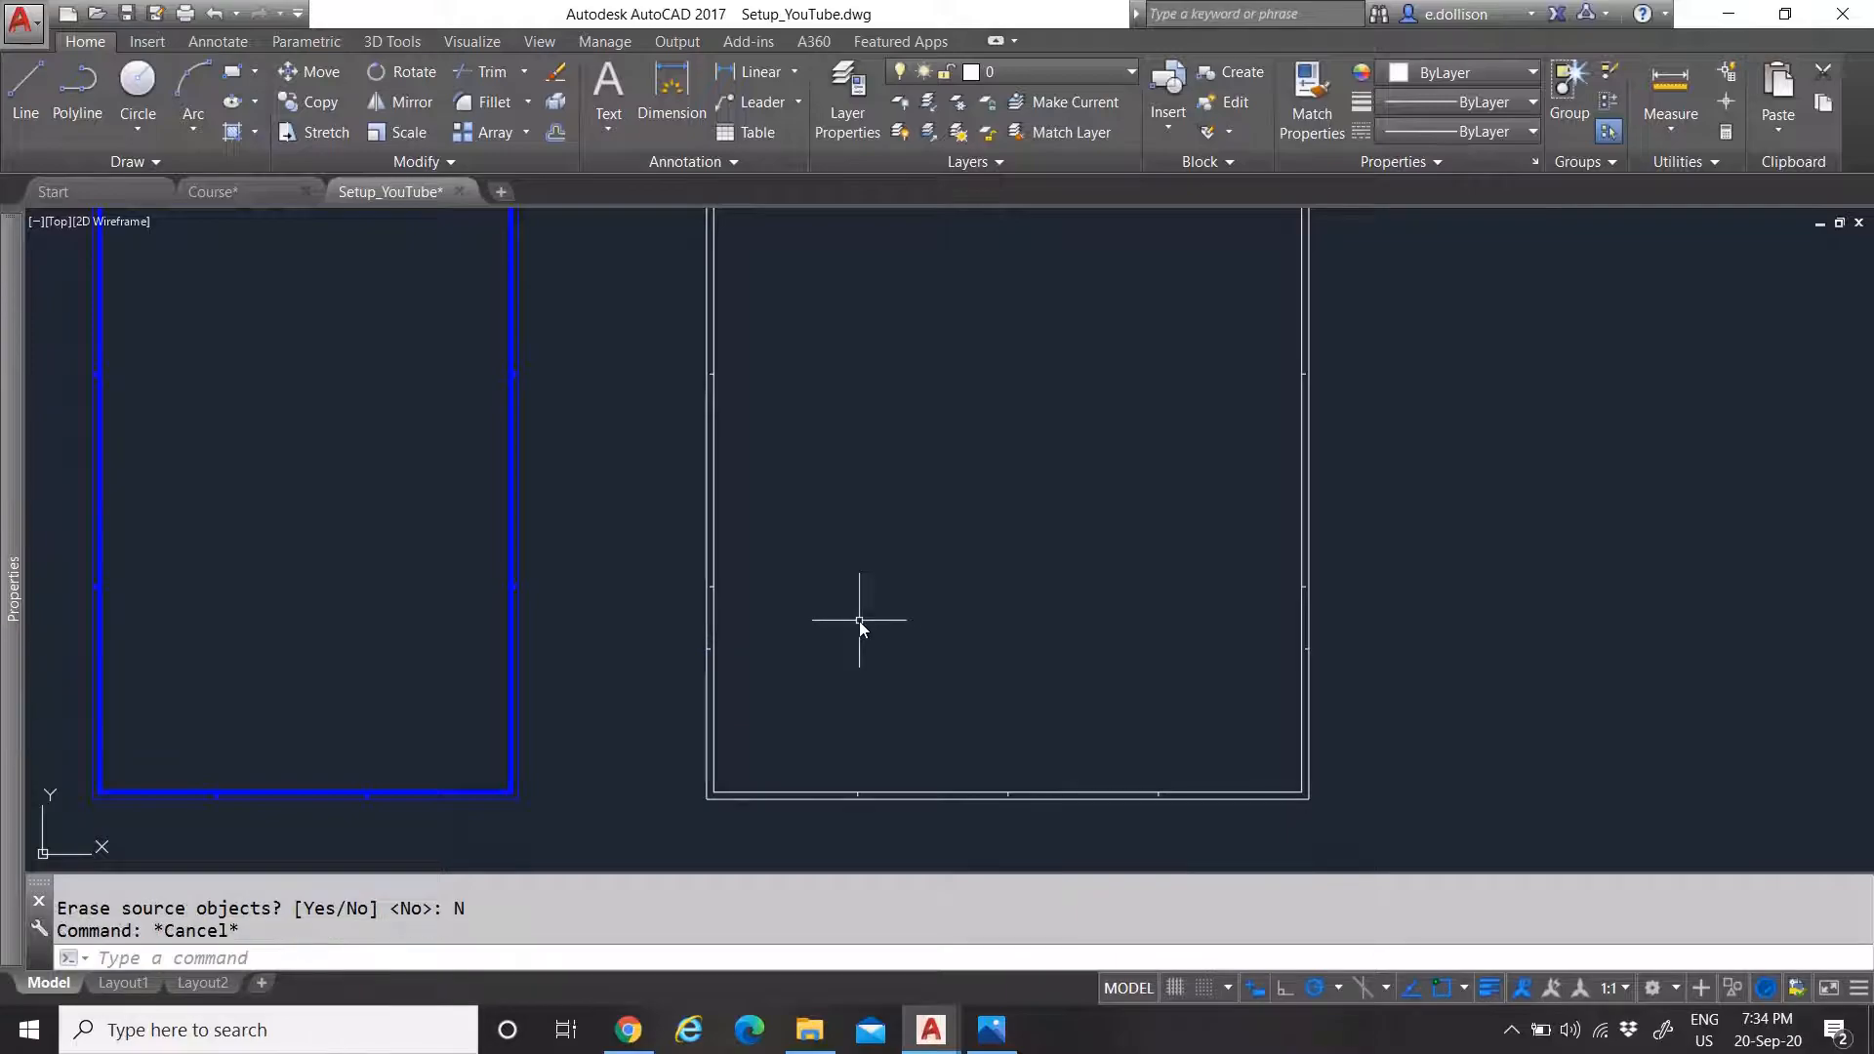
# Set the lineweight of the two lower side ticks on the A0 border to 0.00 mm
pyautogui.click(635, 642)
pyautogui.click(1323, 688)
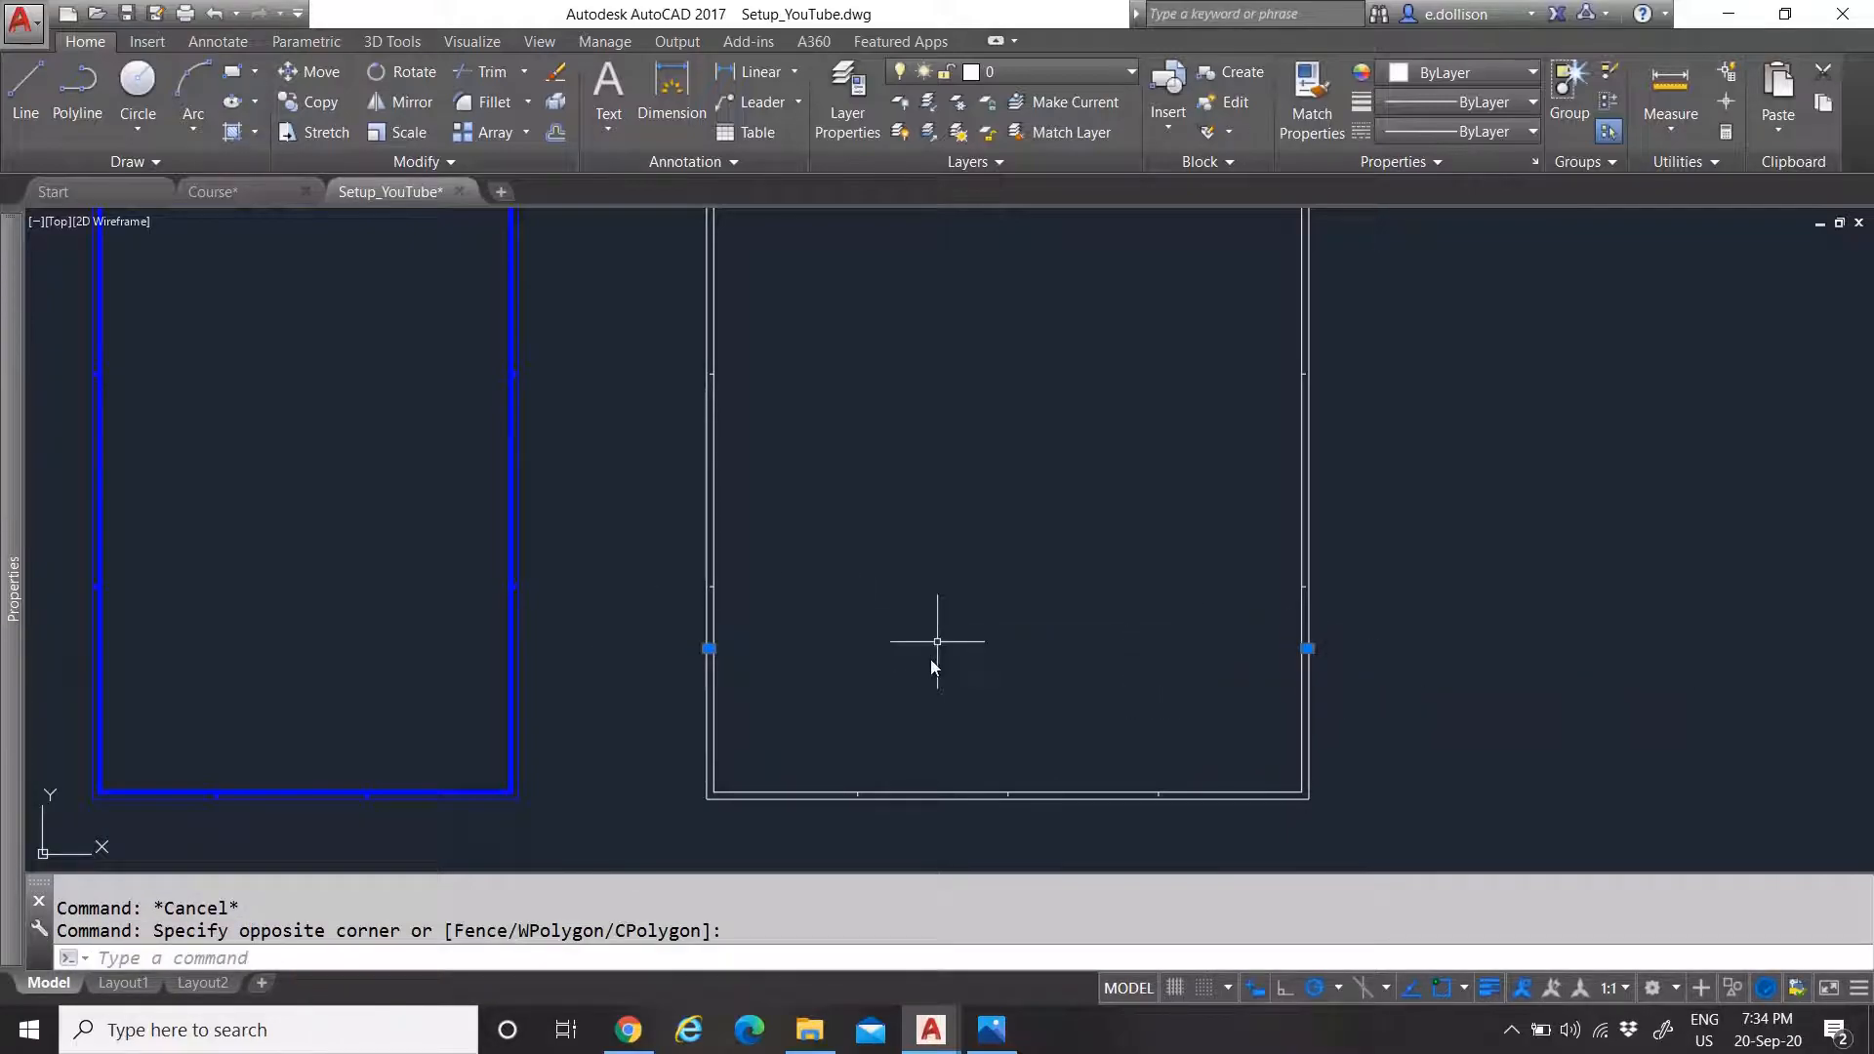
pyautogui.moveTo(11, 583)
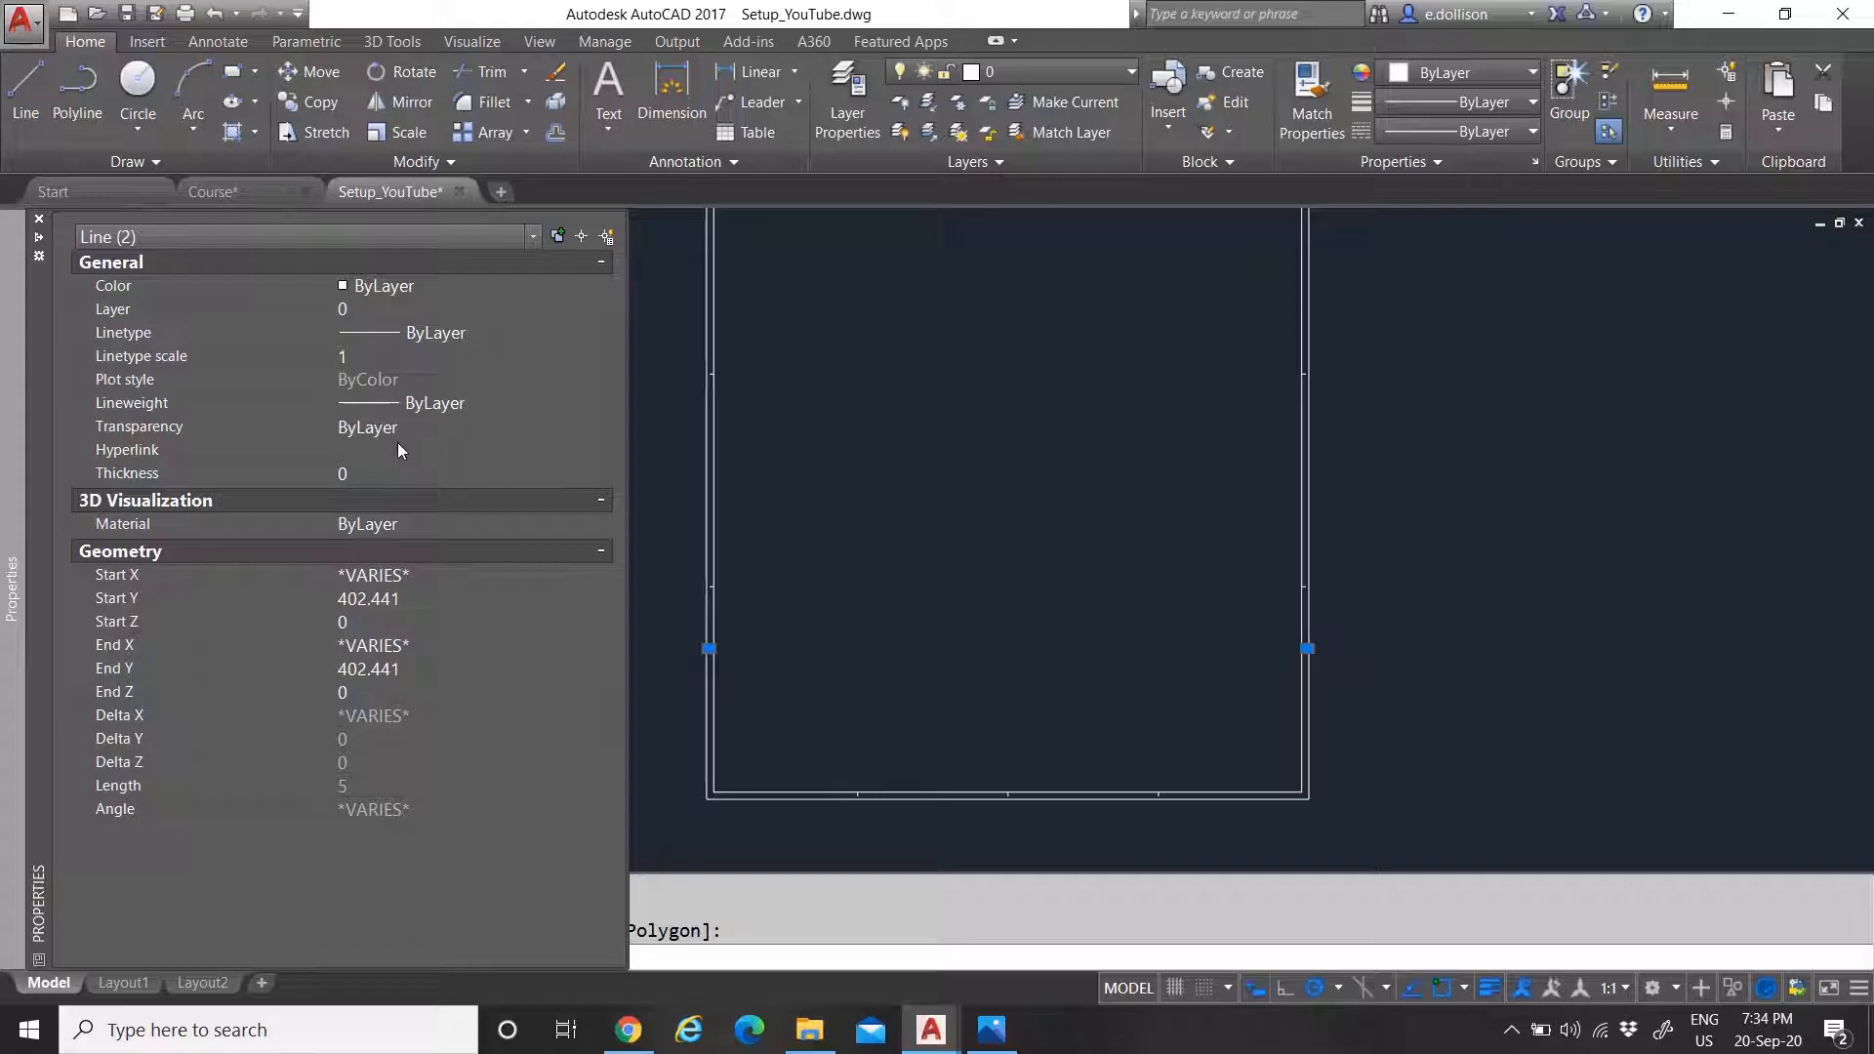
pyautogui.click(410, 410)
pyautogui.click(431, 406)
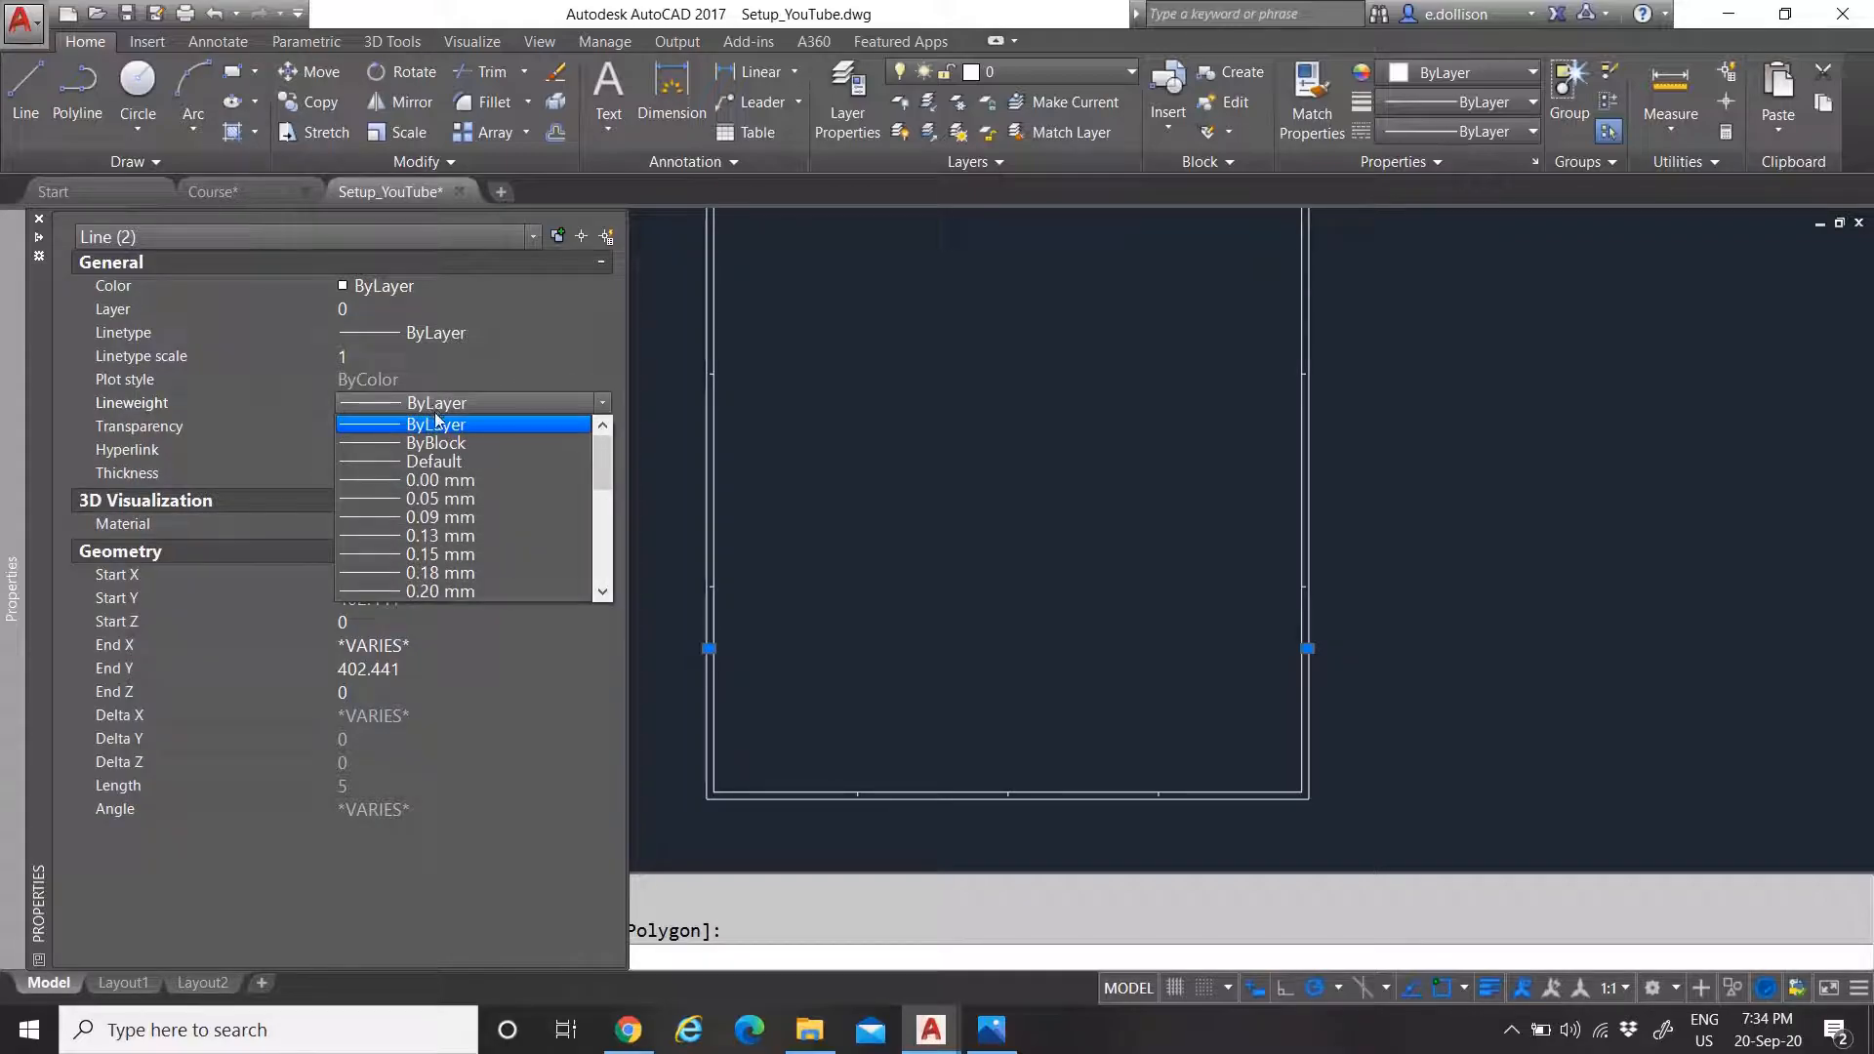
pyautogui.click(443, 478)
# Copy the left and right A0 side ticks straight up at distances of 210, 420, 630 and 840 units
pyautogui.scroll(-4, 1005, 615)
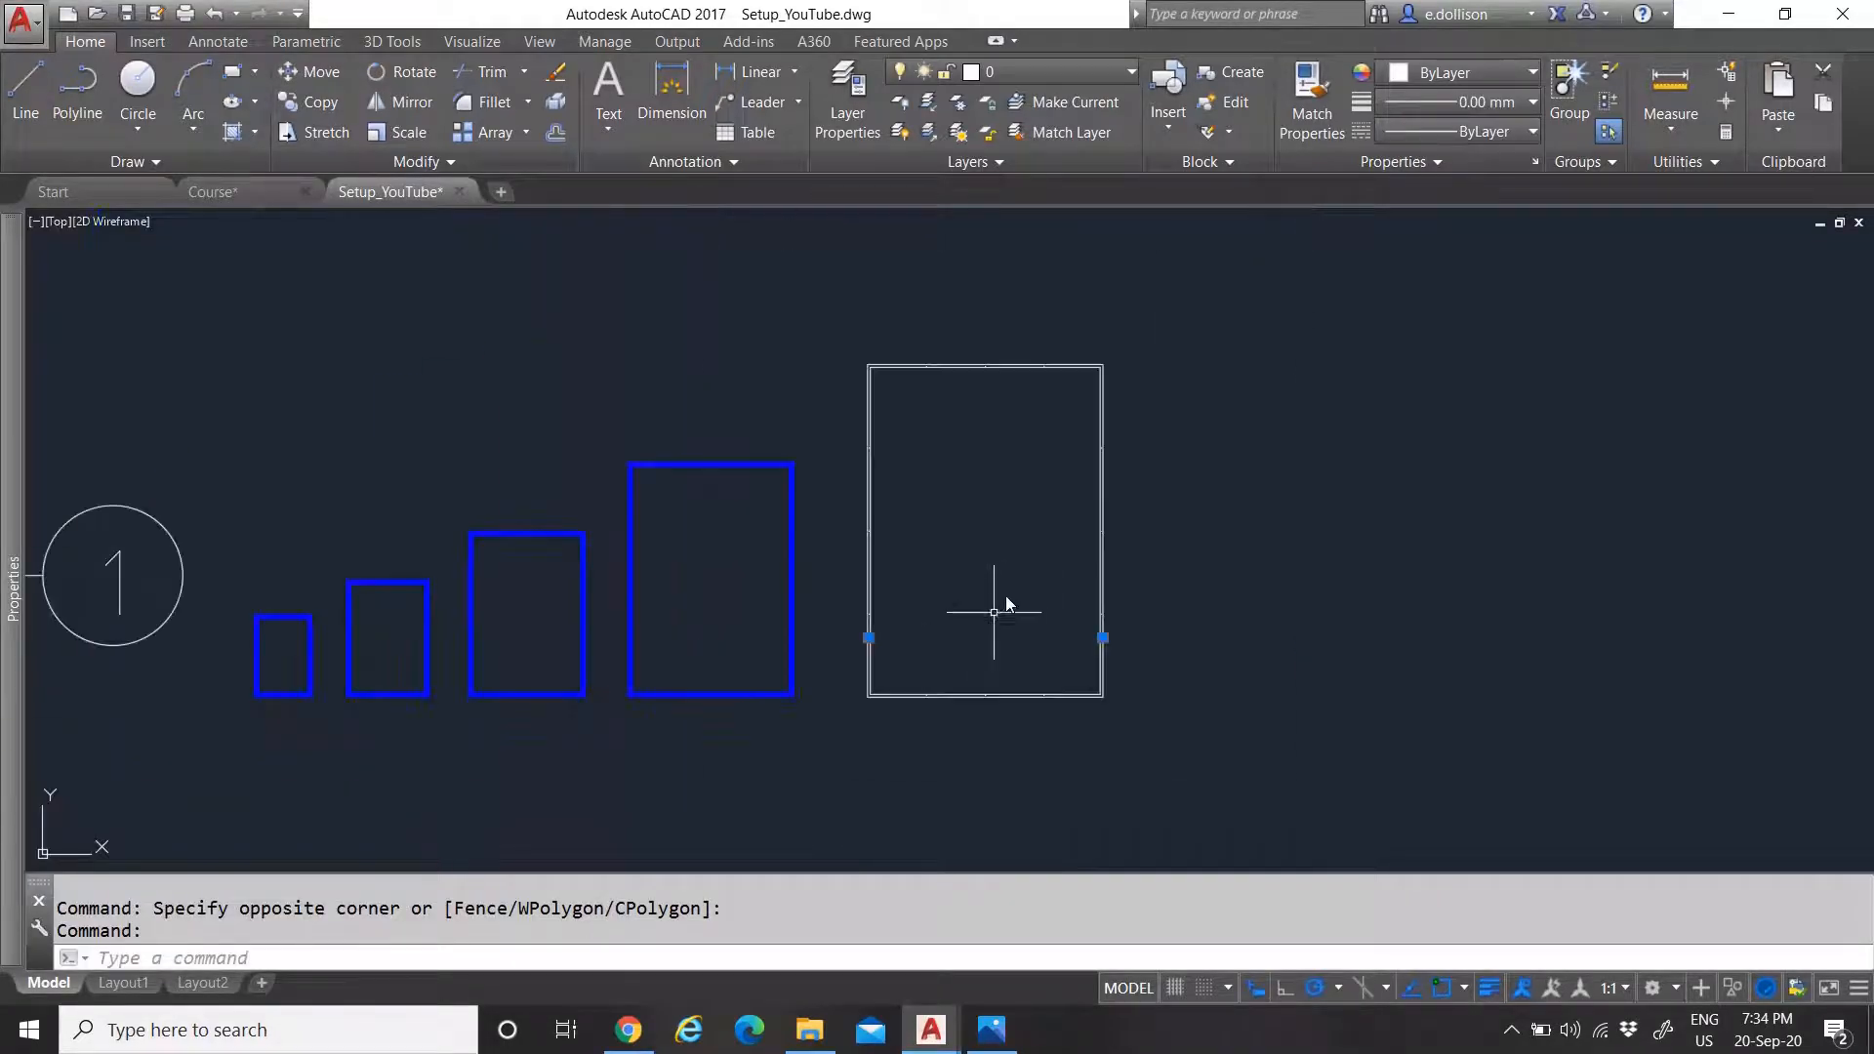
pyautogui.scroll(2, 1029, 552)
pyautogui.write('co')
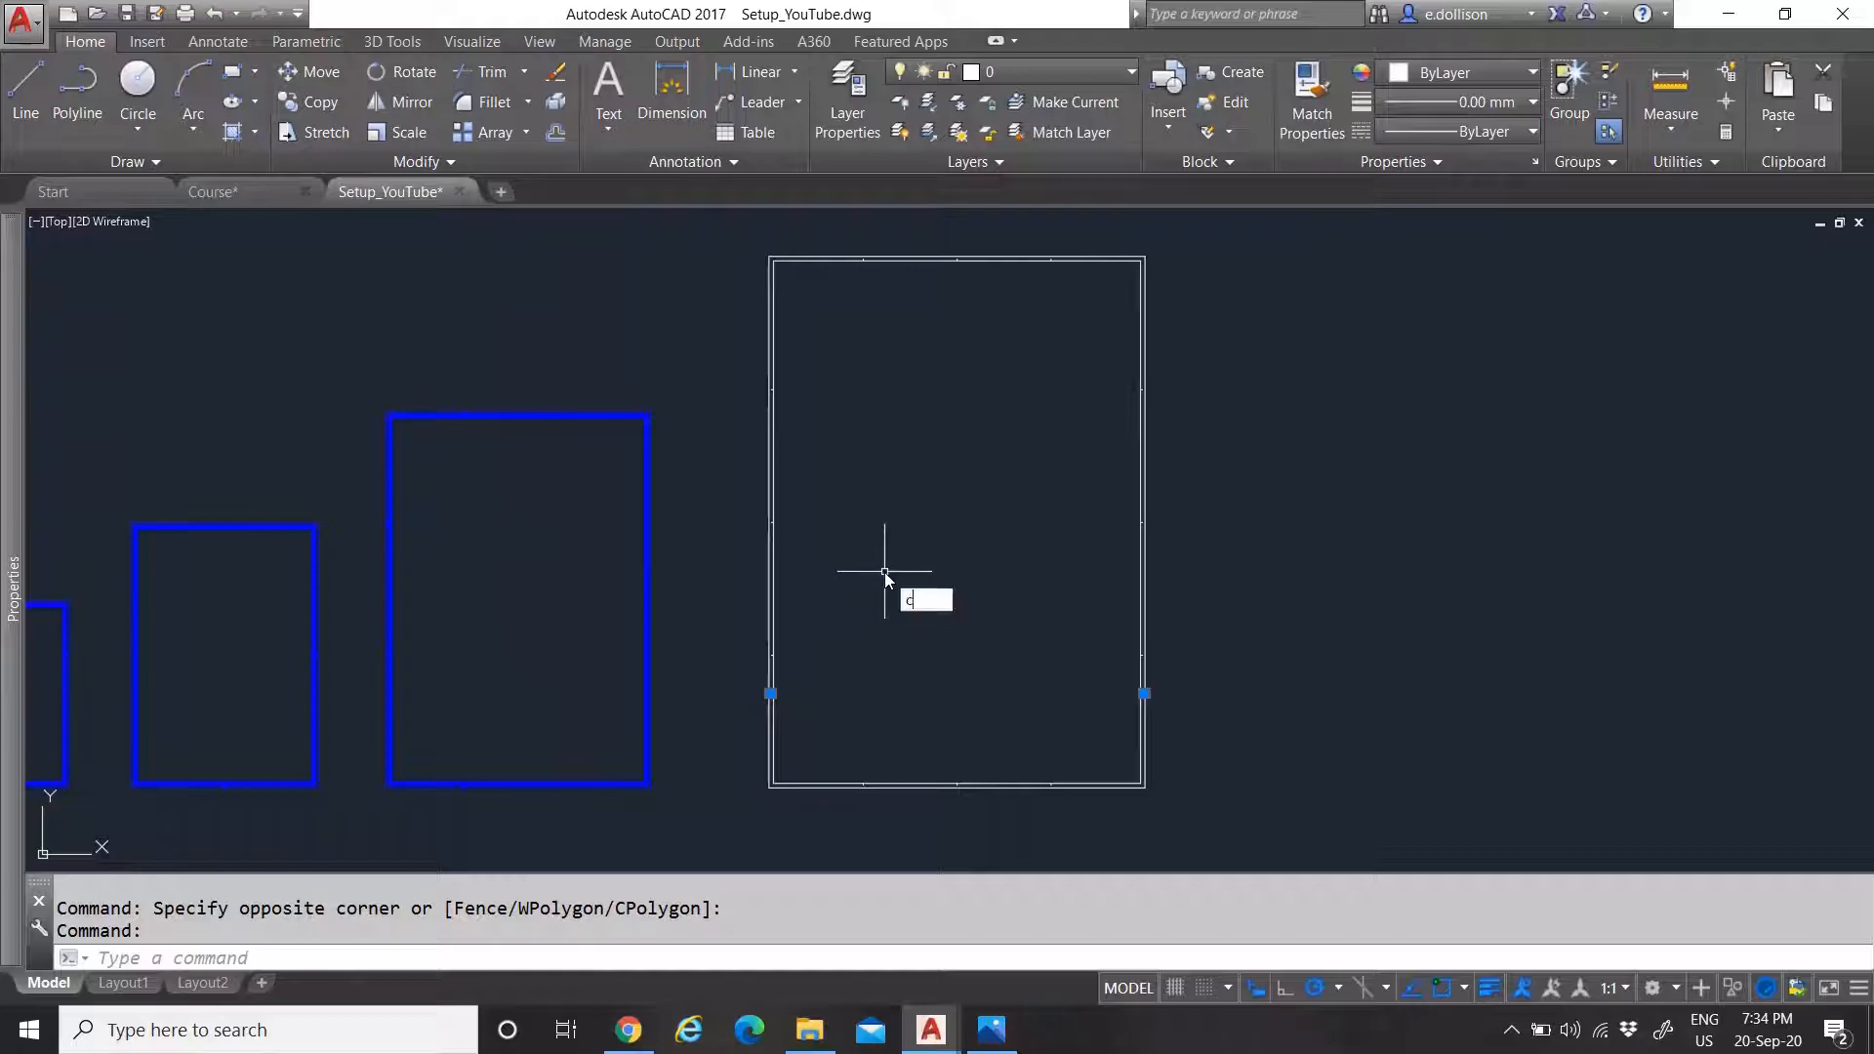
pyautogui.press('Return')
pyautogui.click(882, 568)
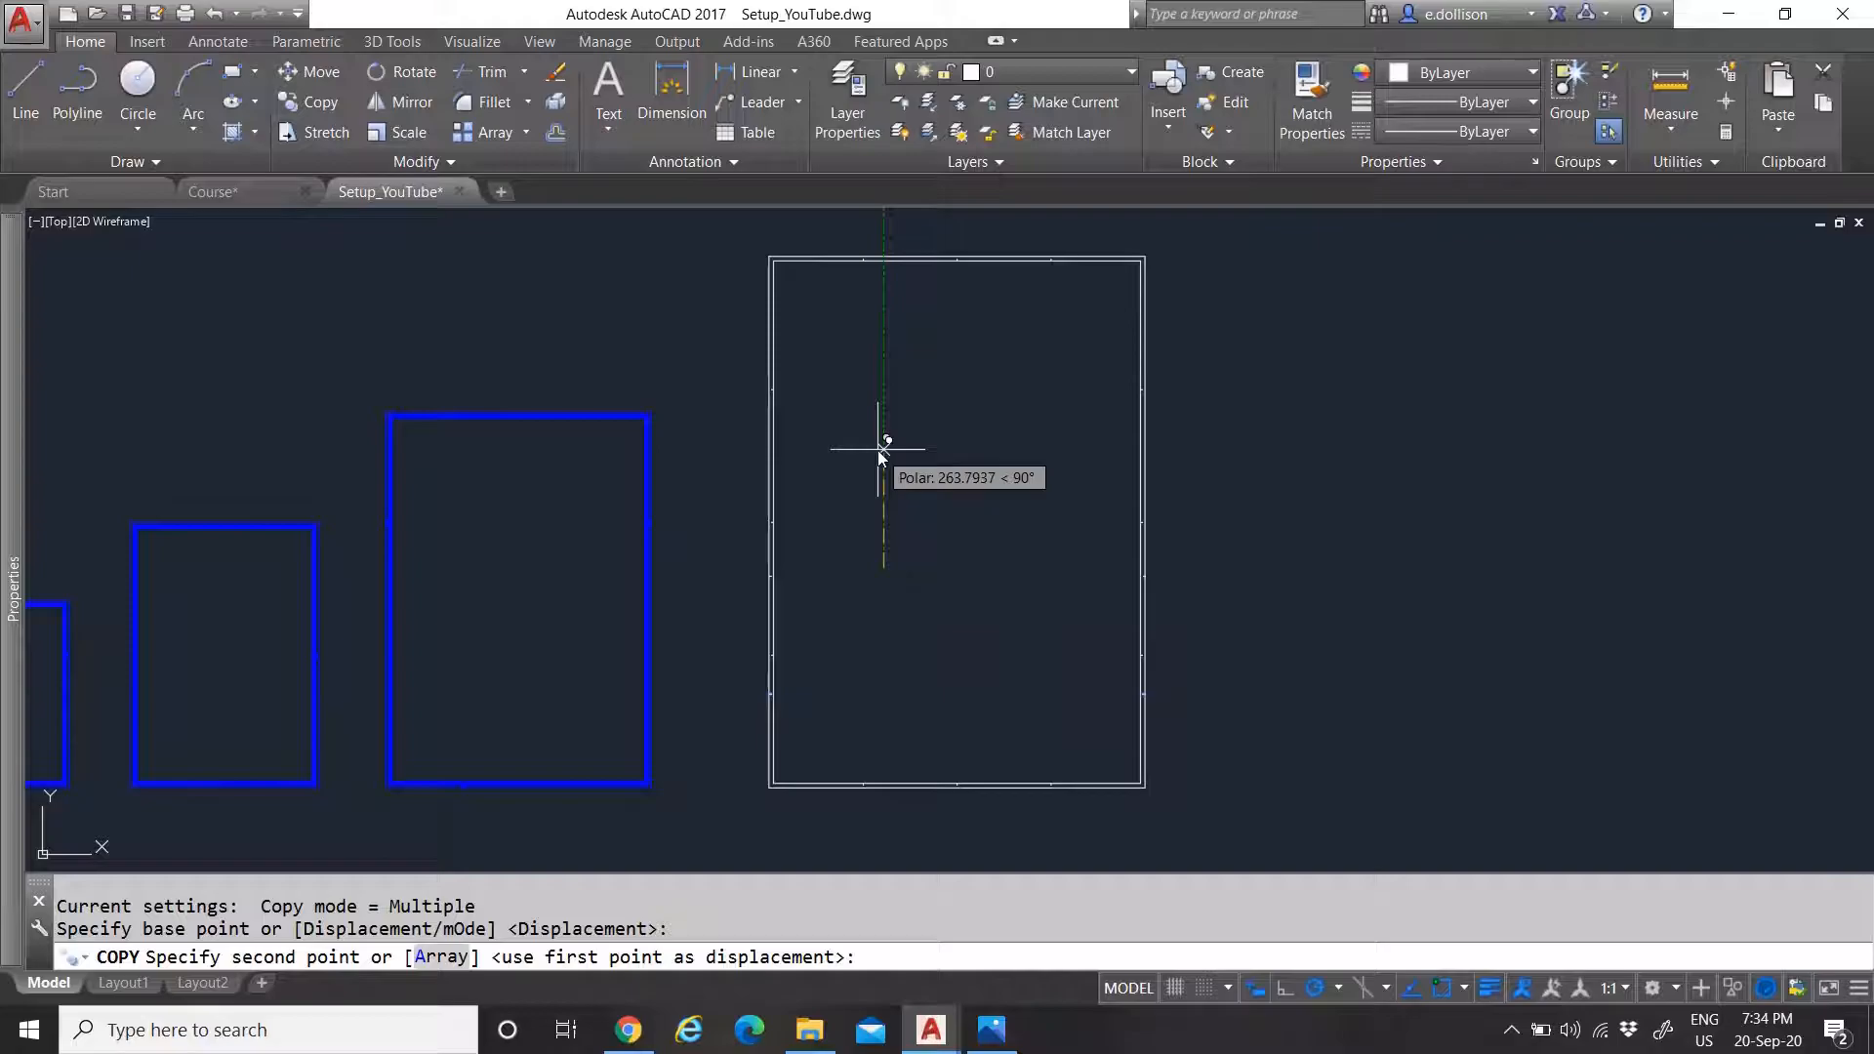
pyautogui.write('210')
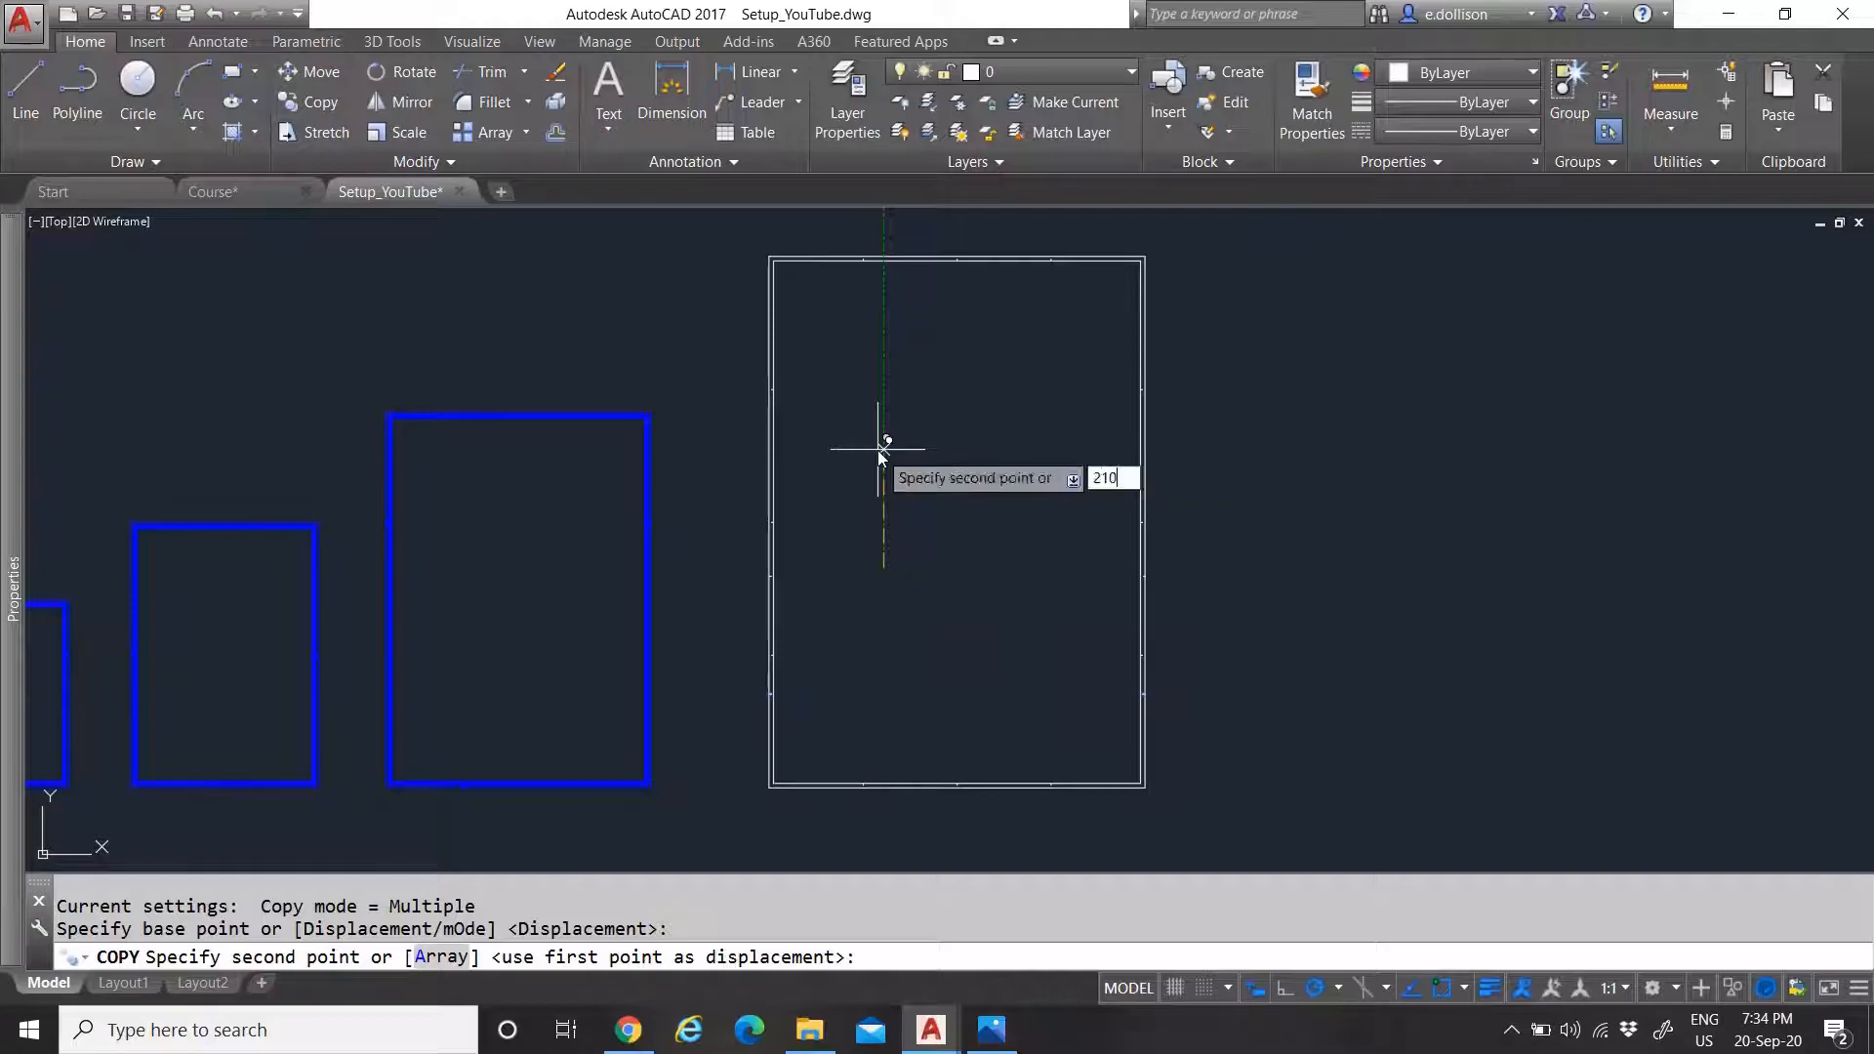
pyautogui.press('Return')
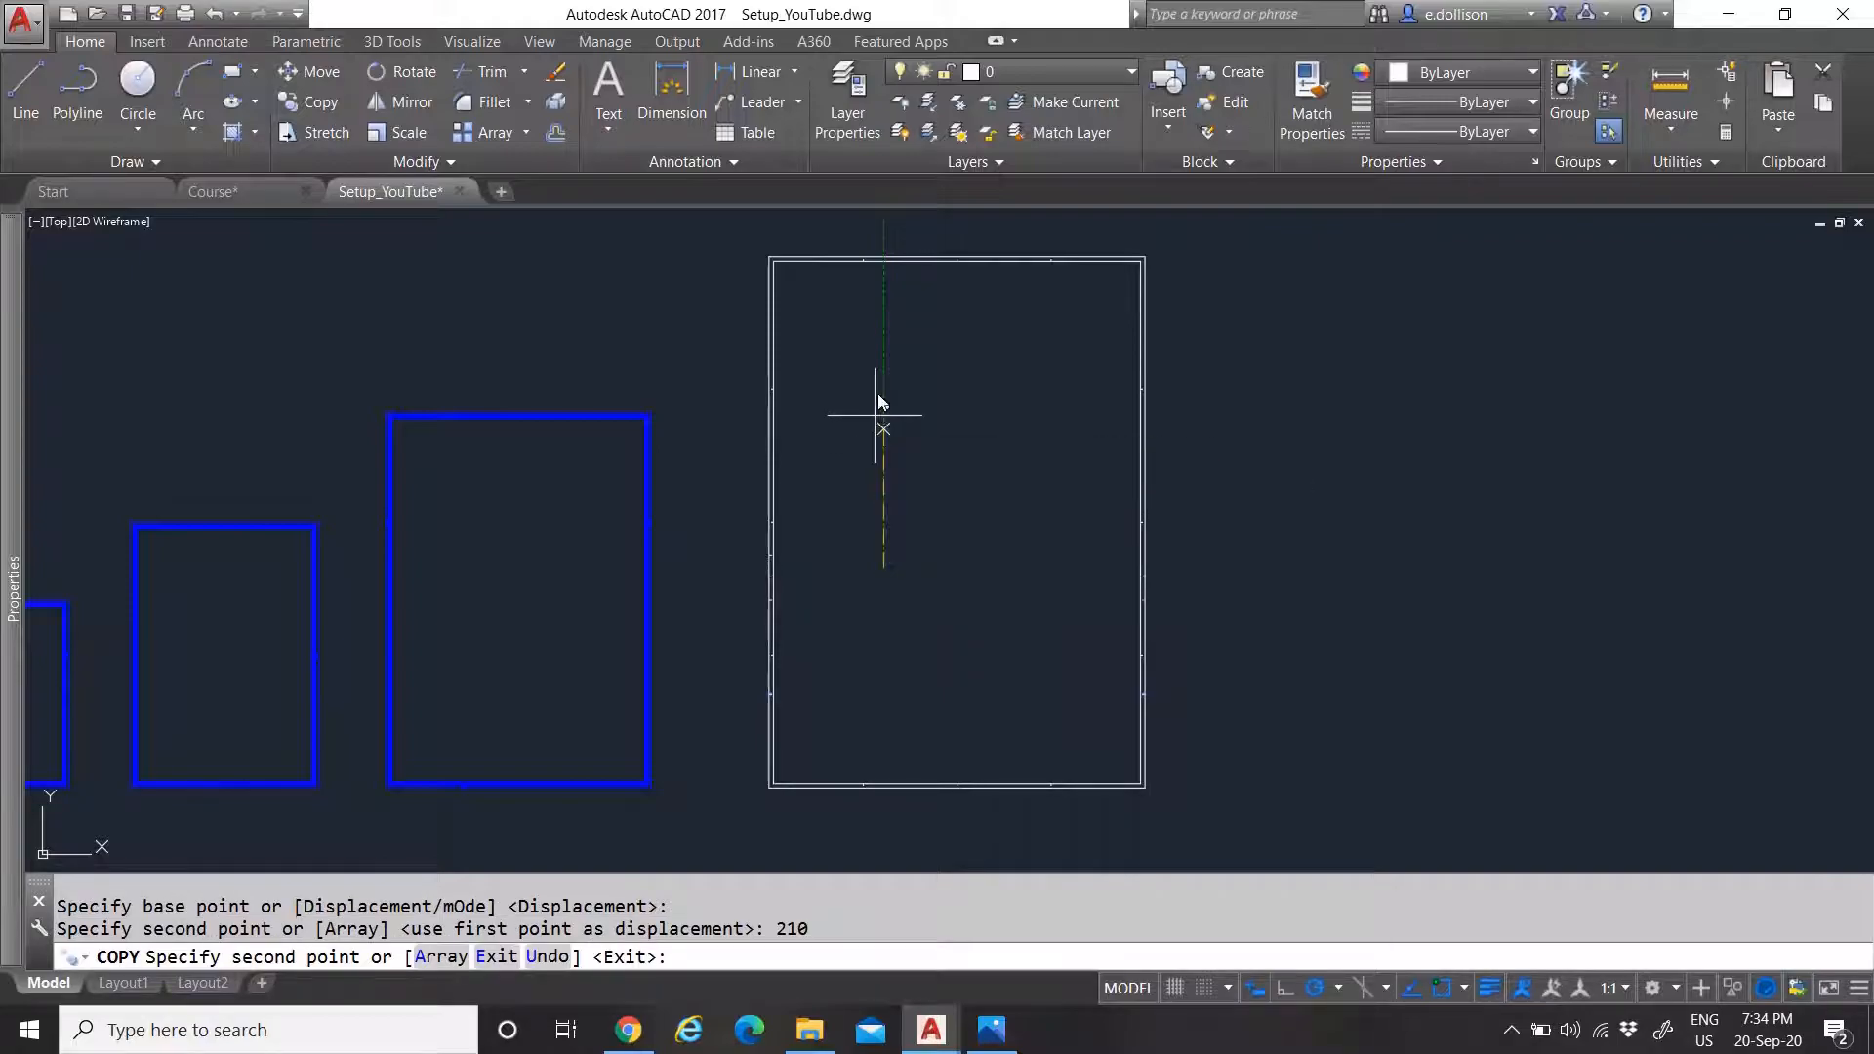
pyautogui.write('420')
pyautogui.press('Return')
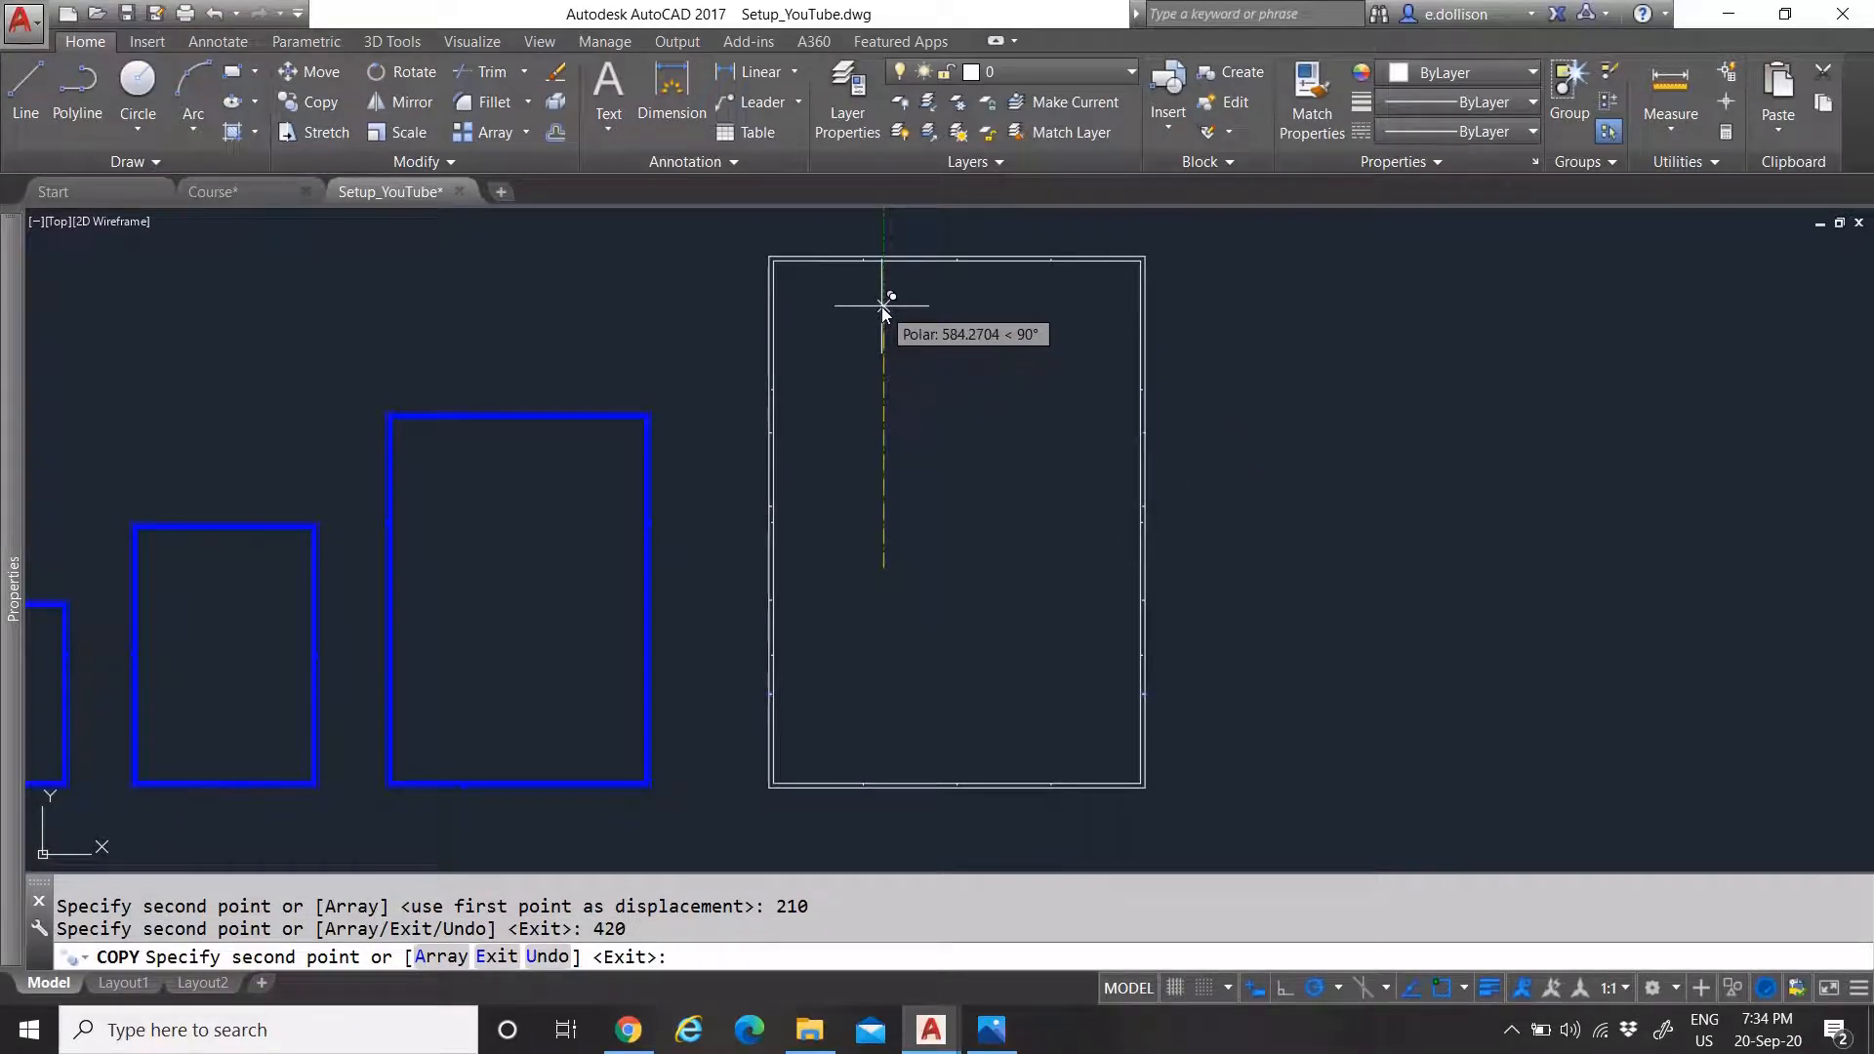
pyautogui.write('630')
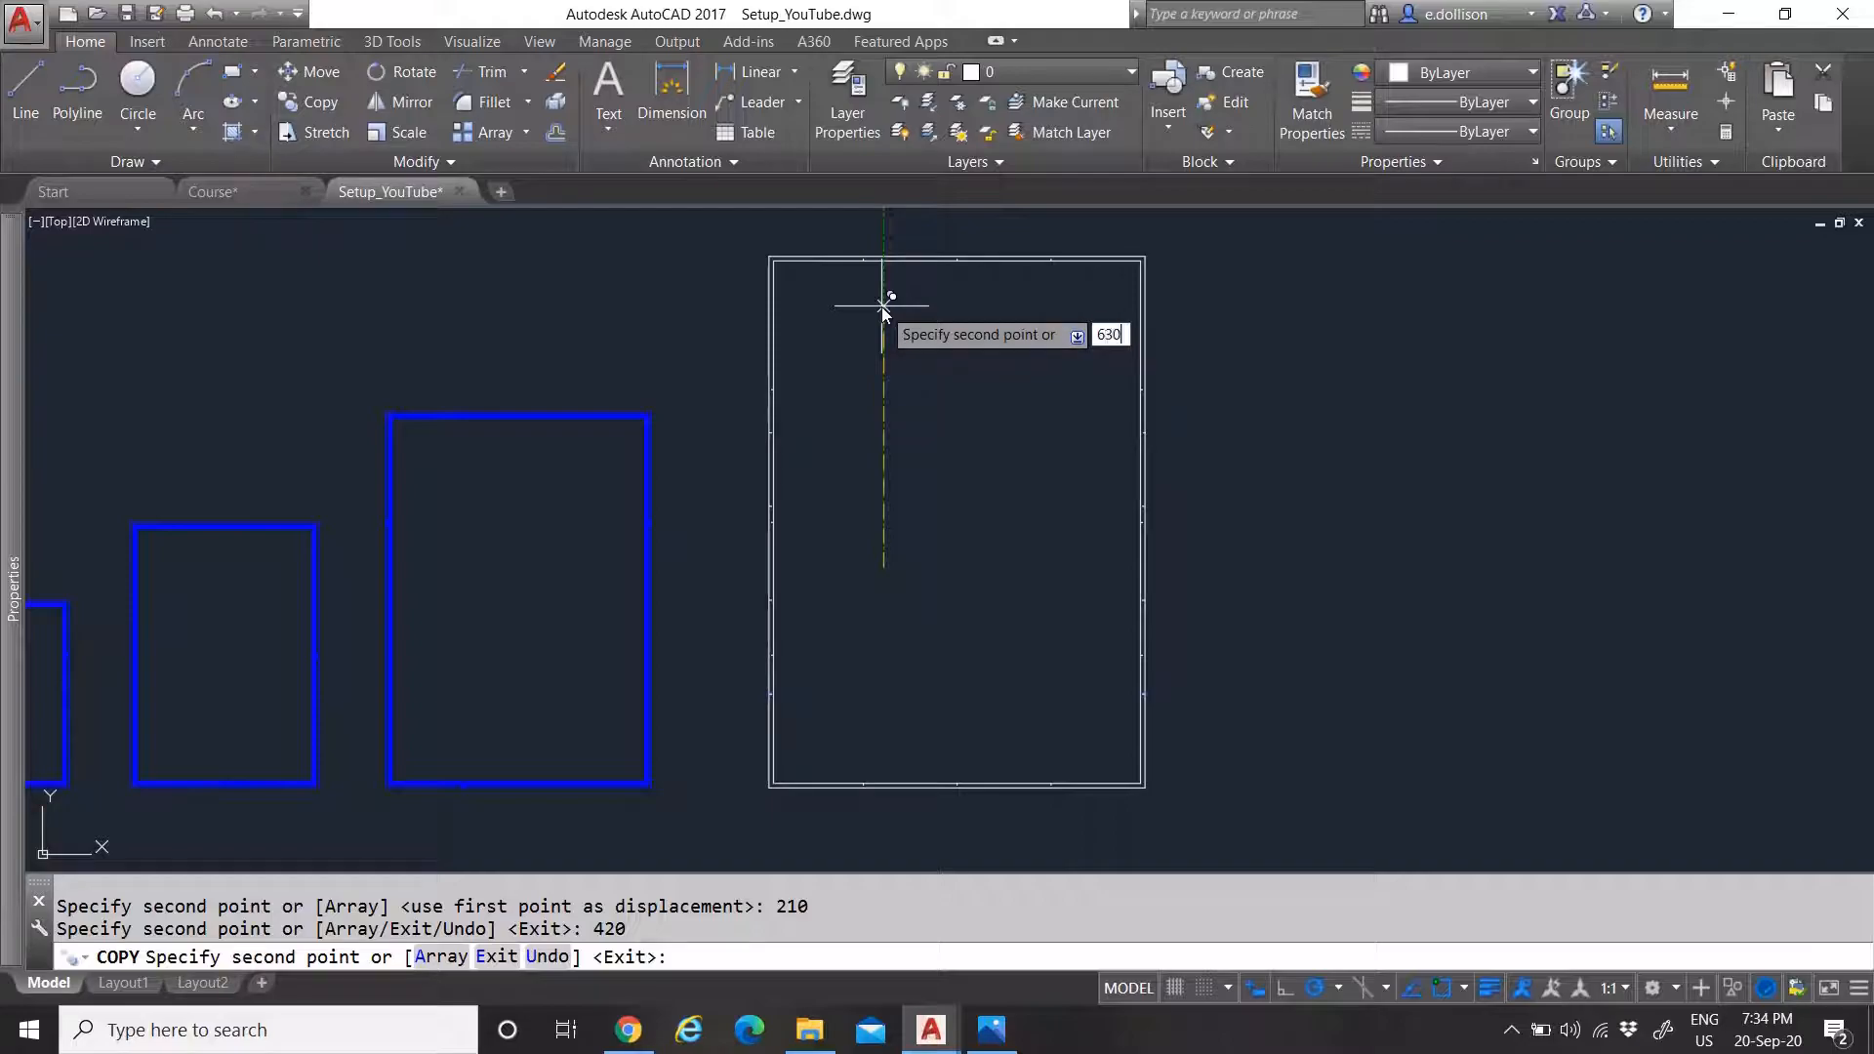
pyautogui.press('Return')
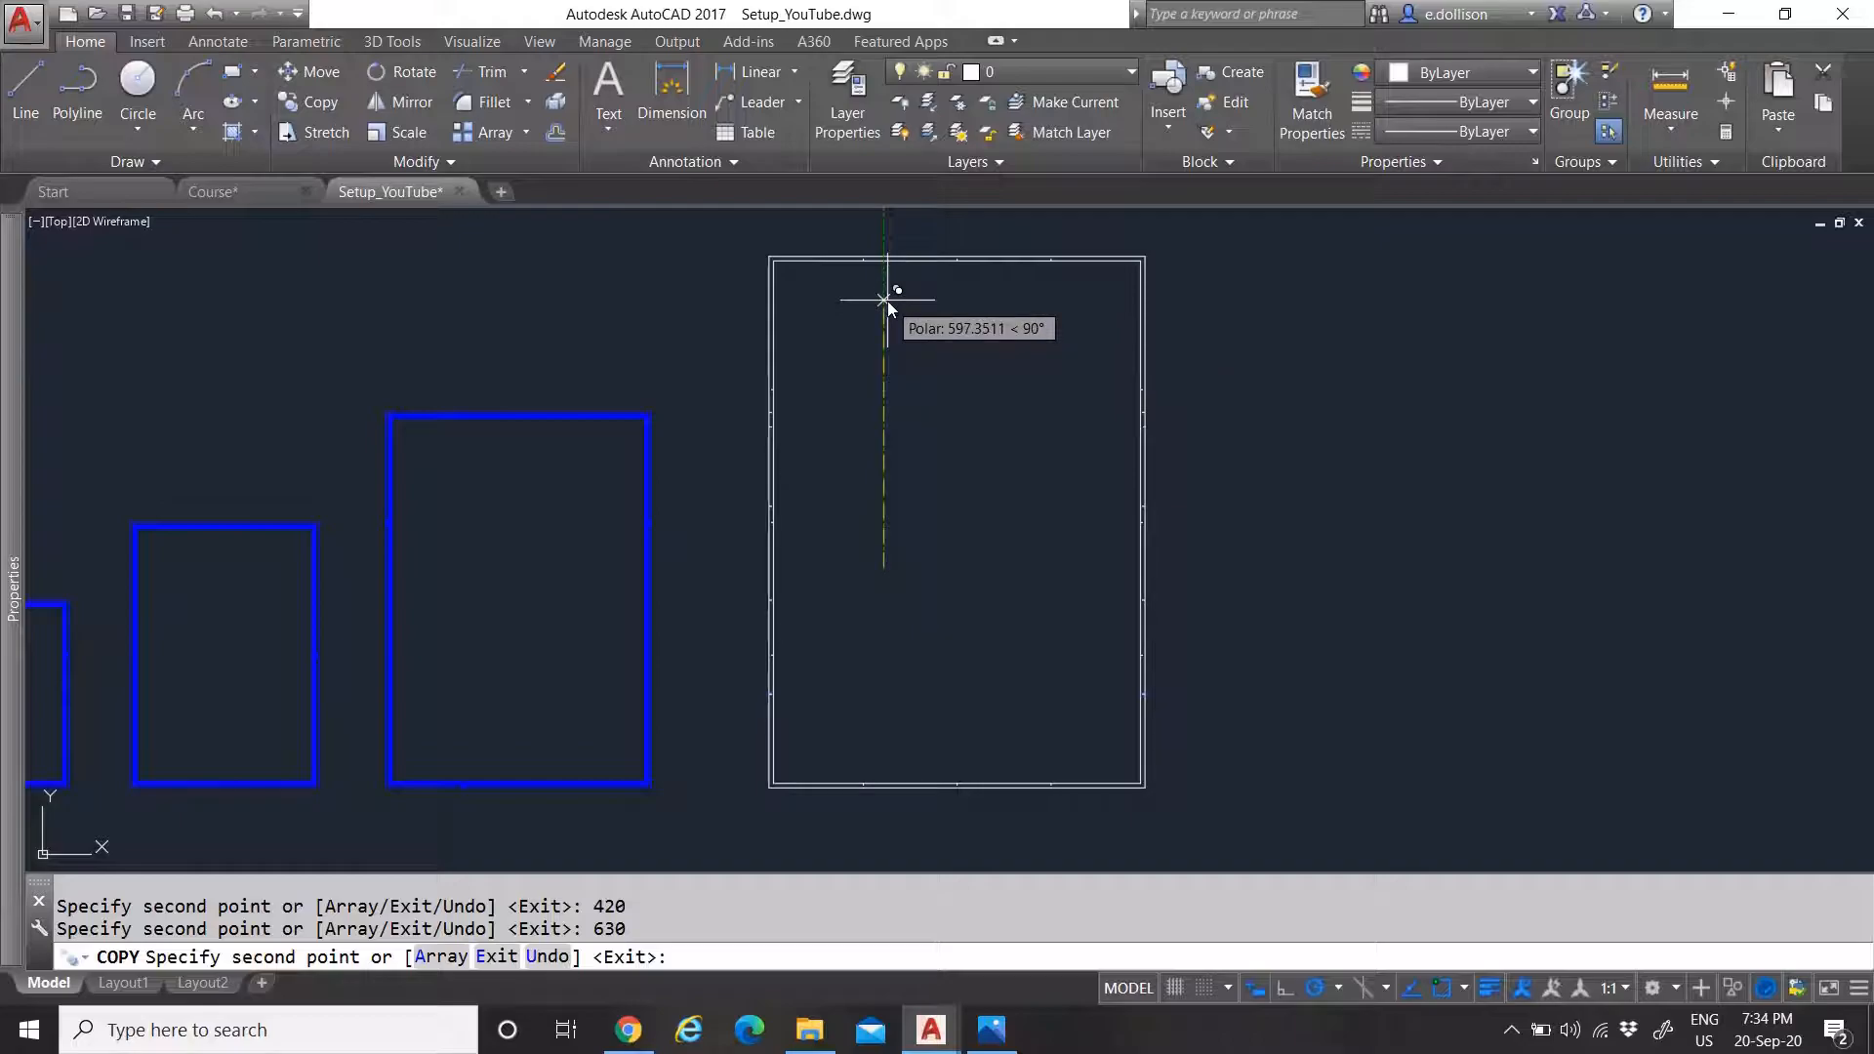
pyautogui.write('8')
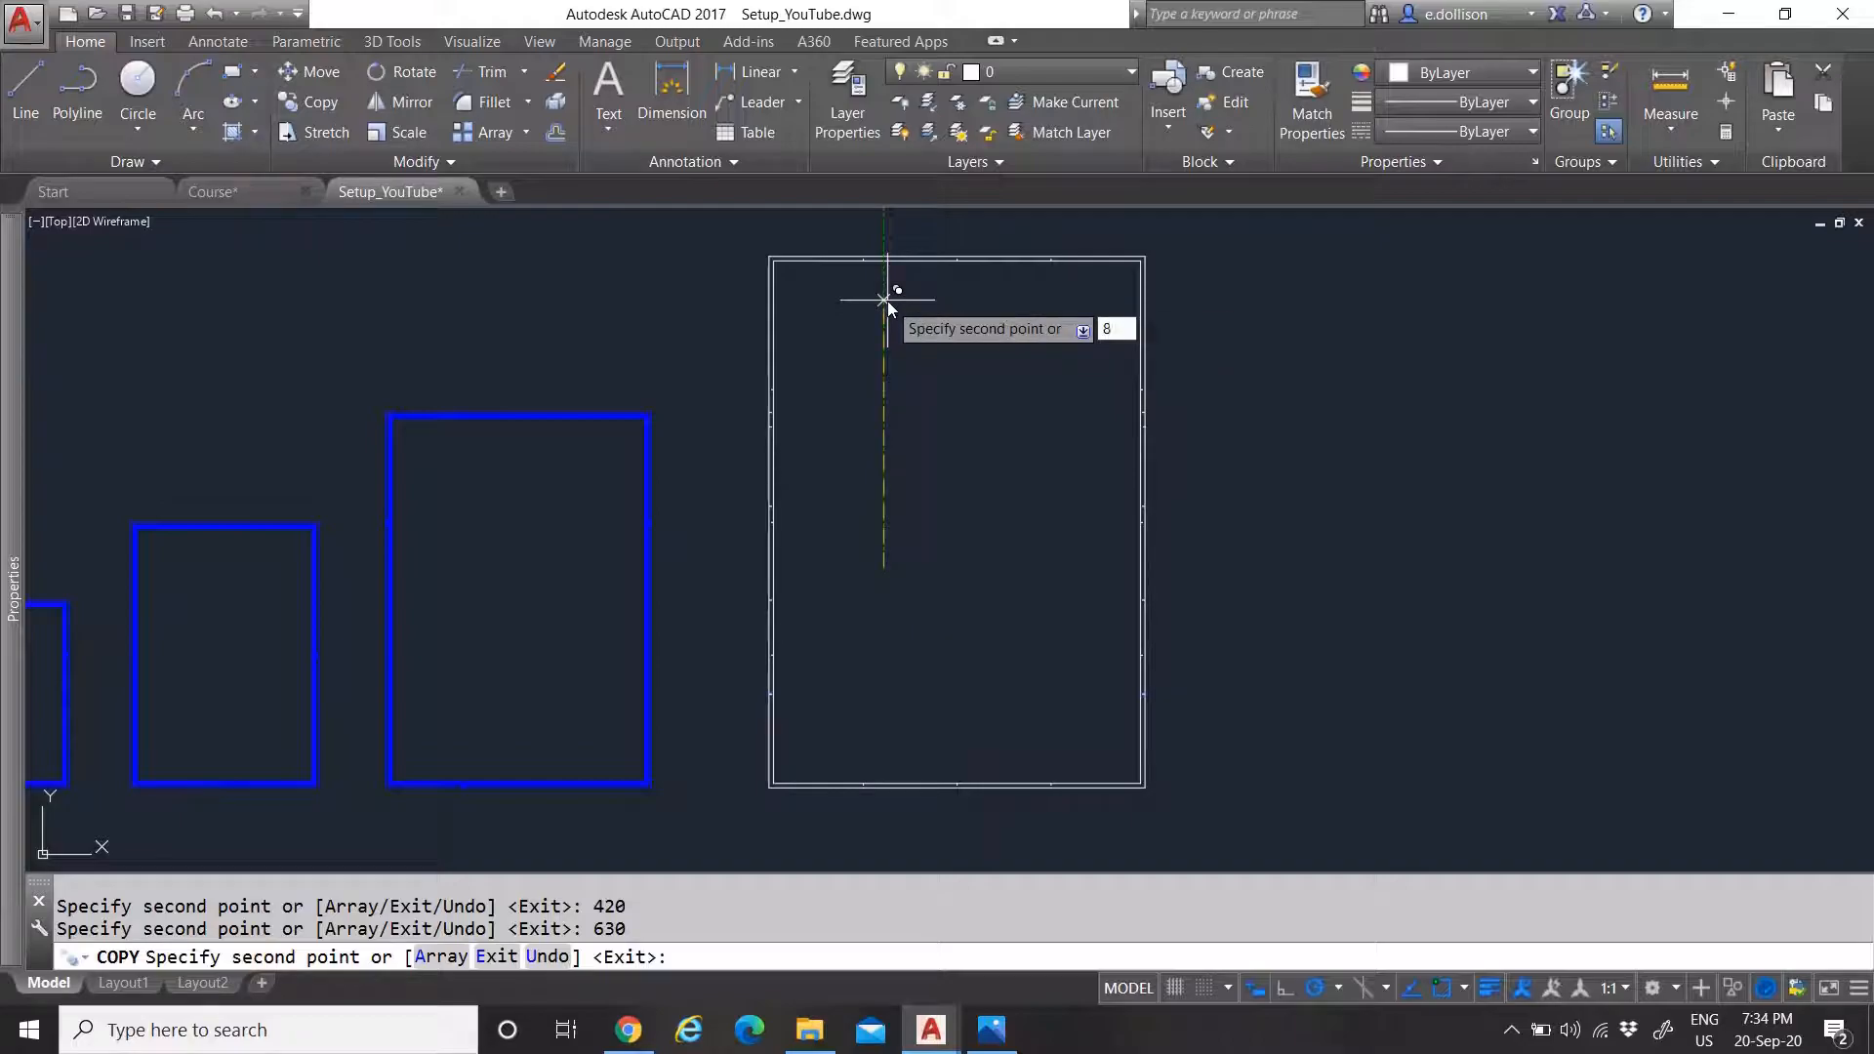
pyautogui.press('Return')
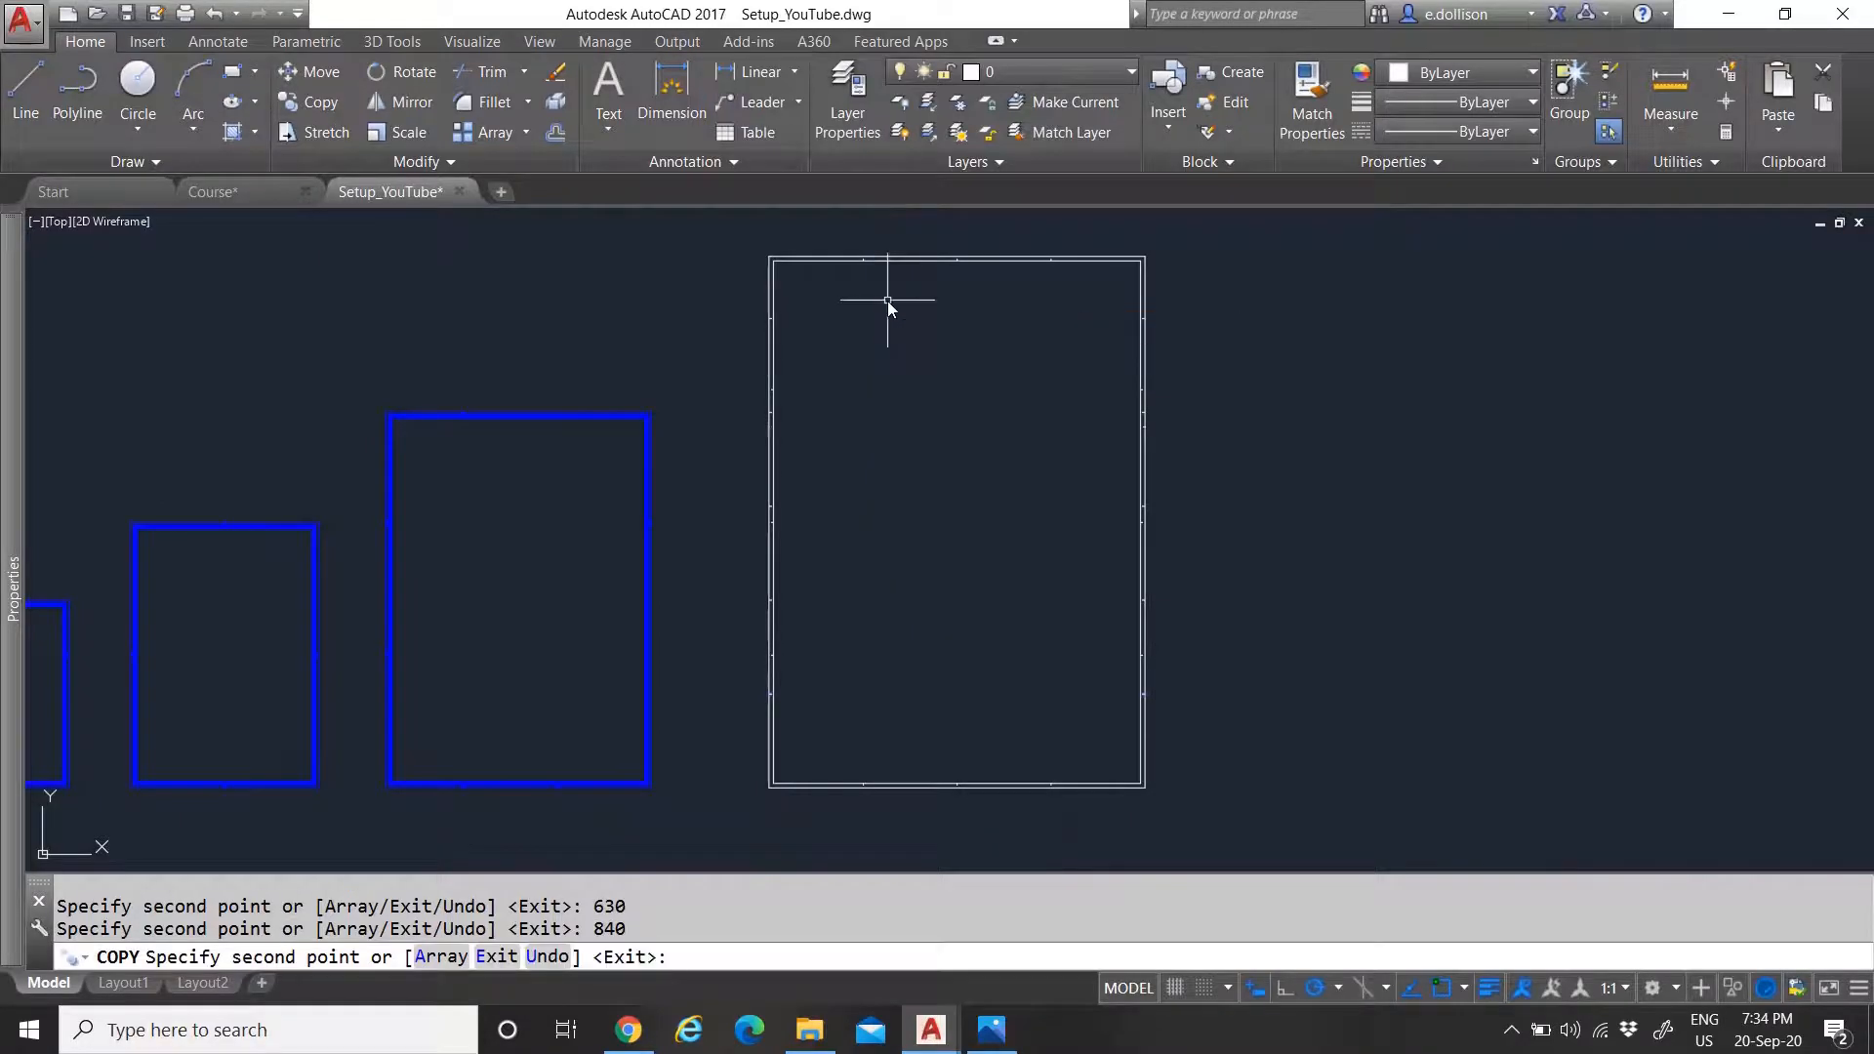
pyautogui.press('Escape')
# Examine the spacing and placement of the copied fold ticks along the A0 border's side margins
pyautogui.click(739, 297)
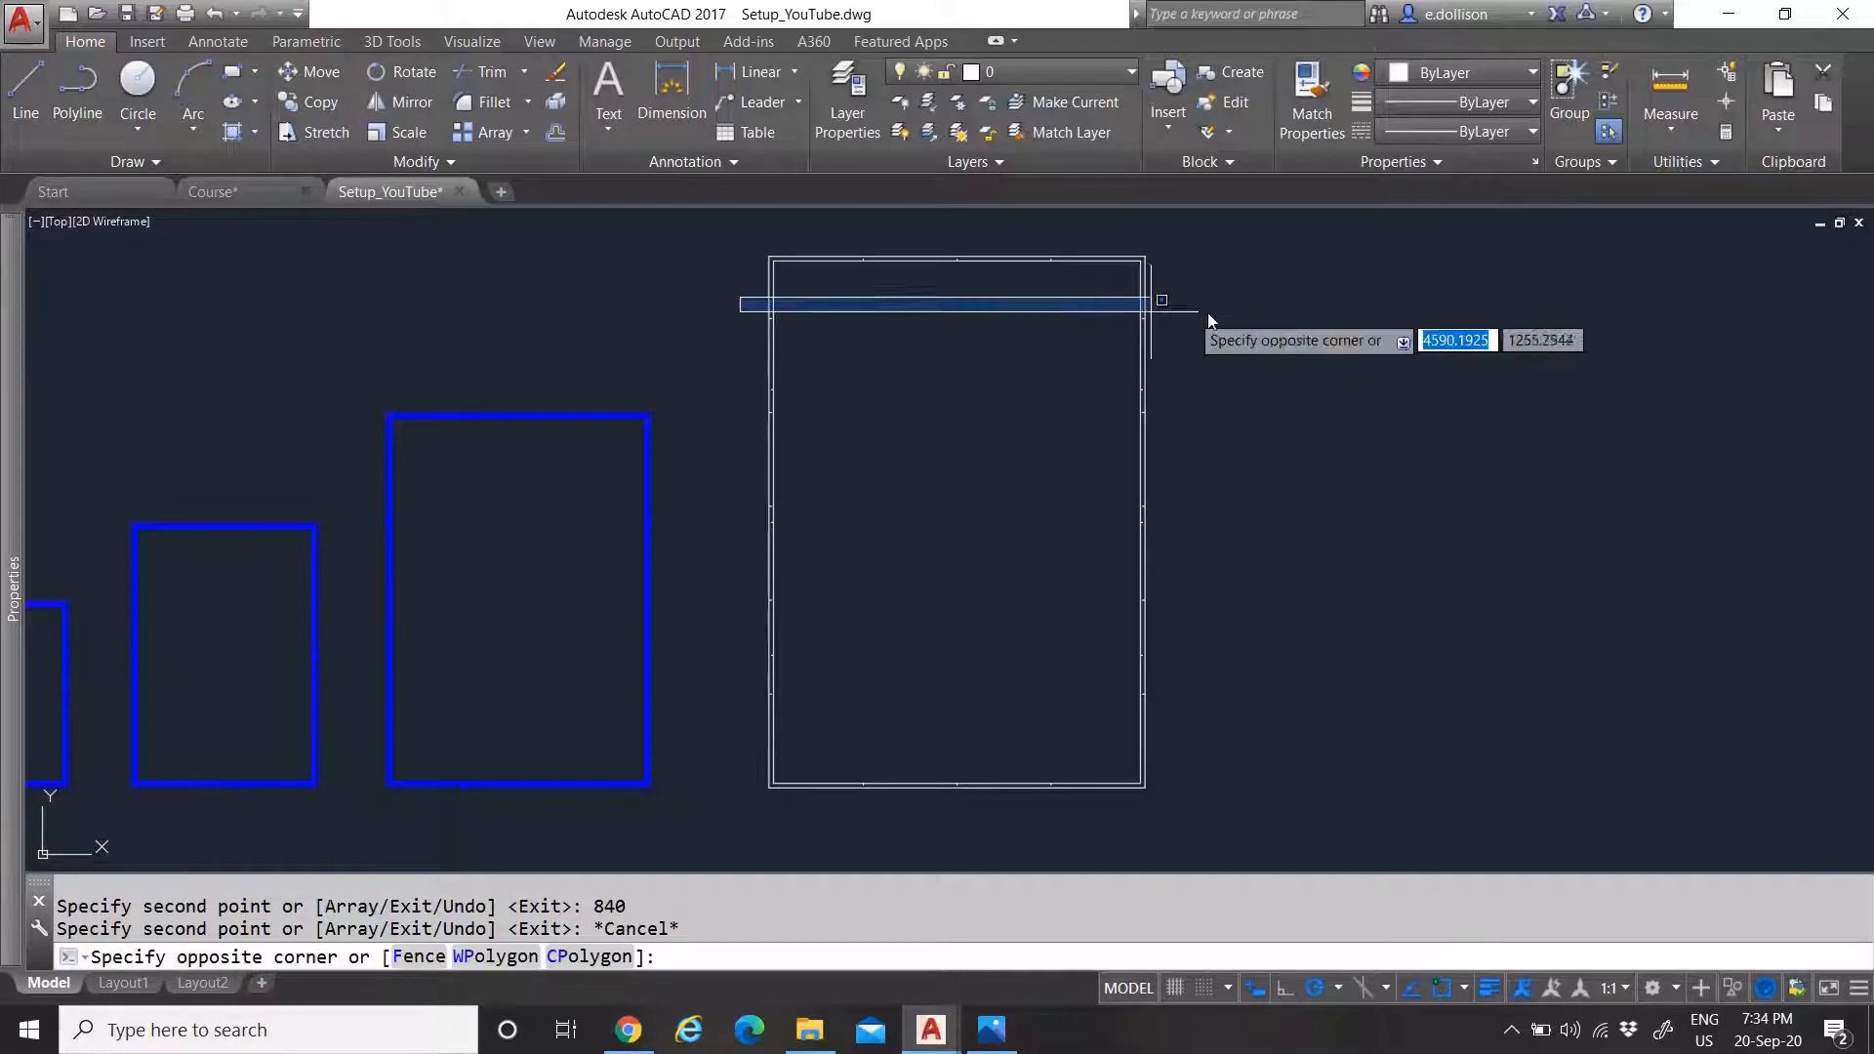
pyautogui.click(1244, 341)
pyautogui.scroll(10, 780, 518)
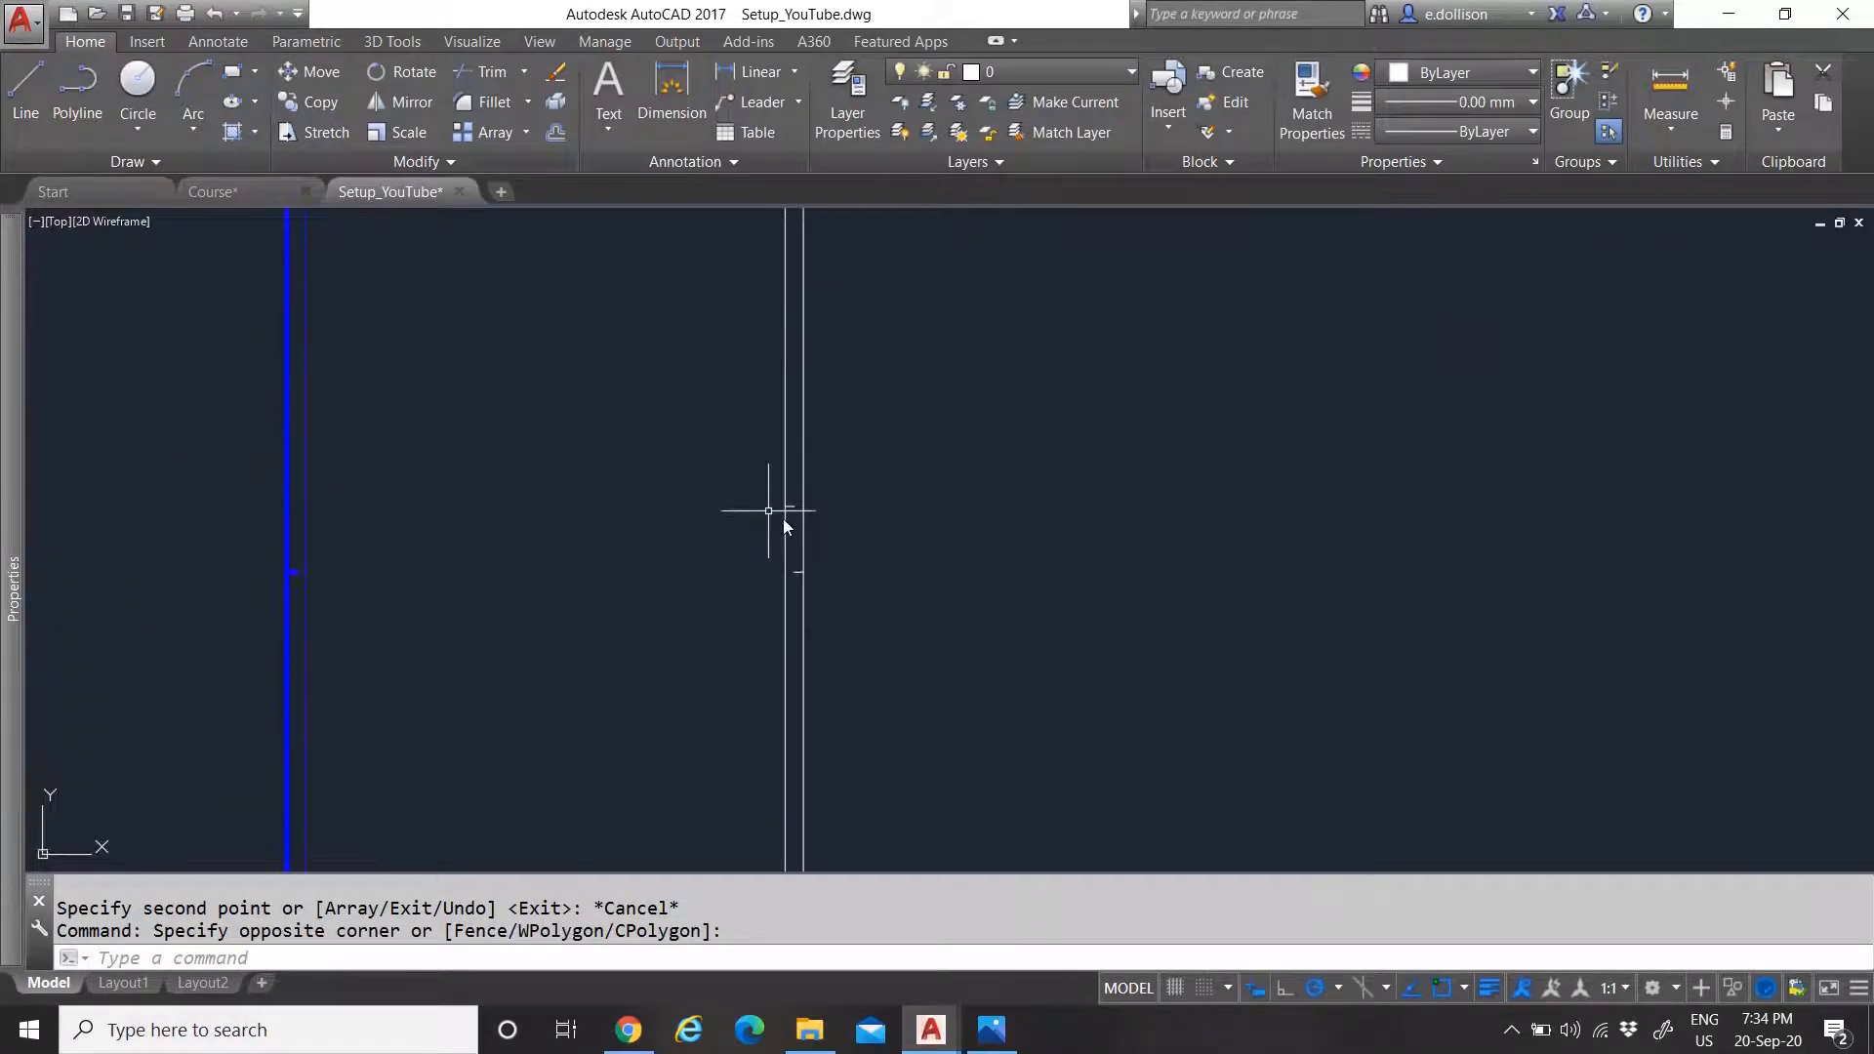
pyautogui.press('Escape')
pyautogui.scroll(-4, 732, 507)
pyautogui.scroll(-5, 738, 518)
pyautogui.scroll(5, 816, 539)
pyautogui.scroll(-5, 815, 541)
pyautogui.scroll(2, 820, 542)
pyautogui.scroll(5, 674, 283)
pyautogui.scroll(-8, 722, 361)
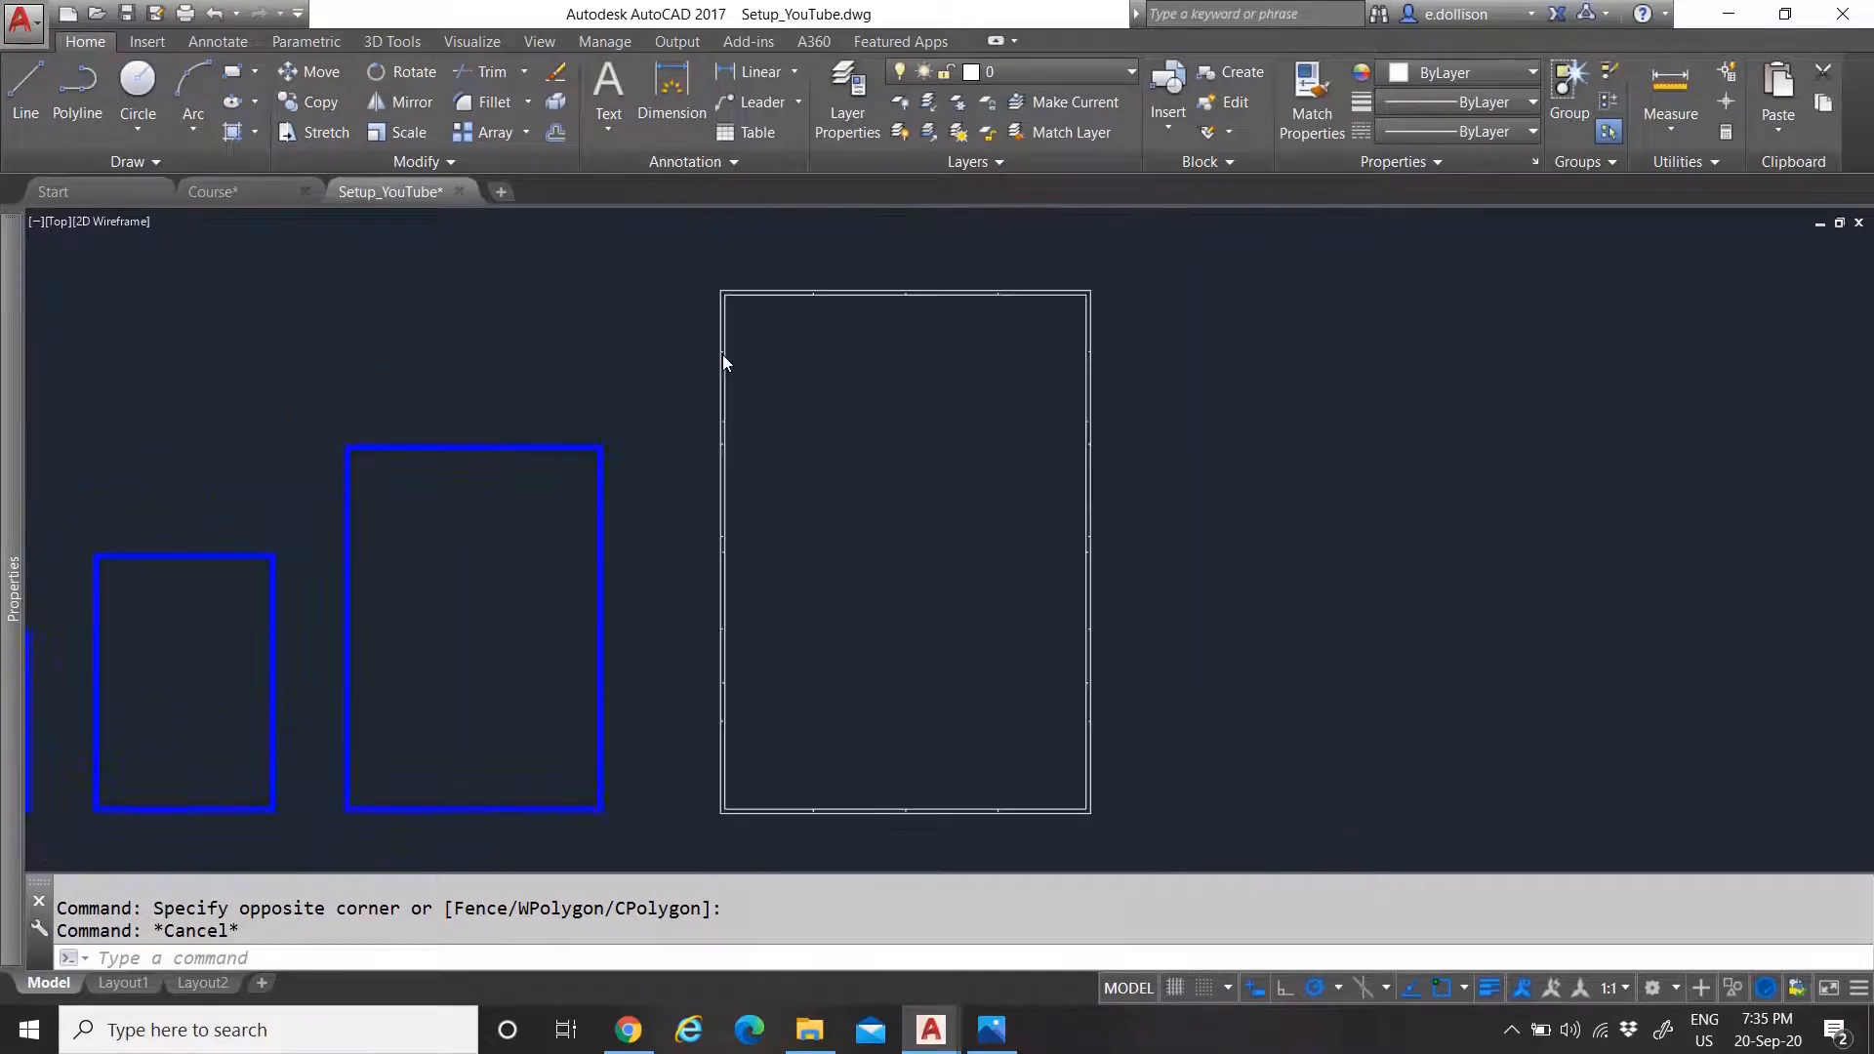
pyautogui.scroll(3, 810, 418)
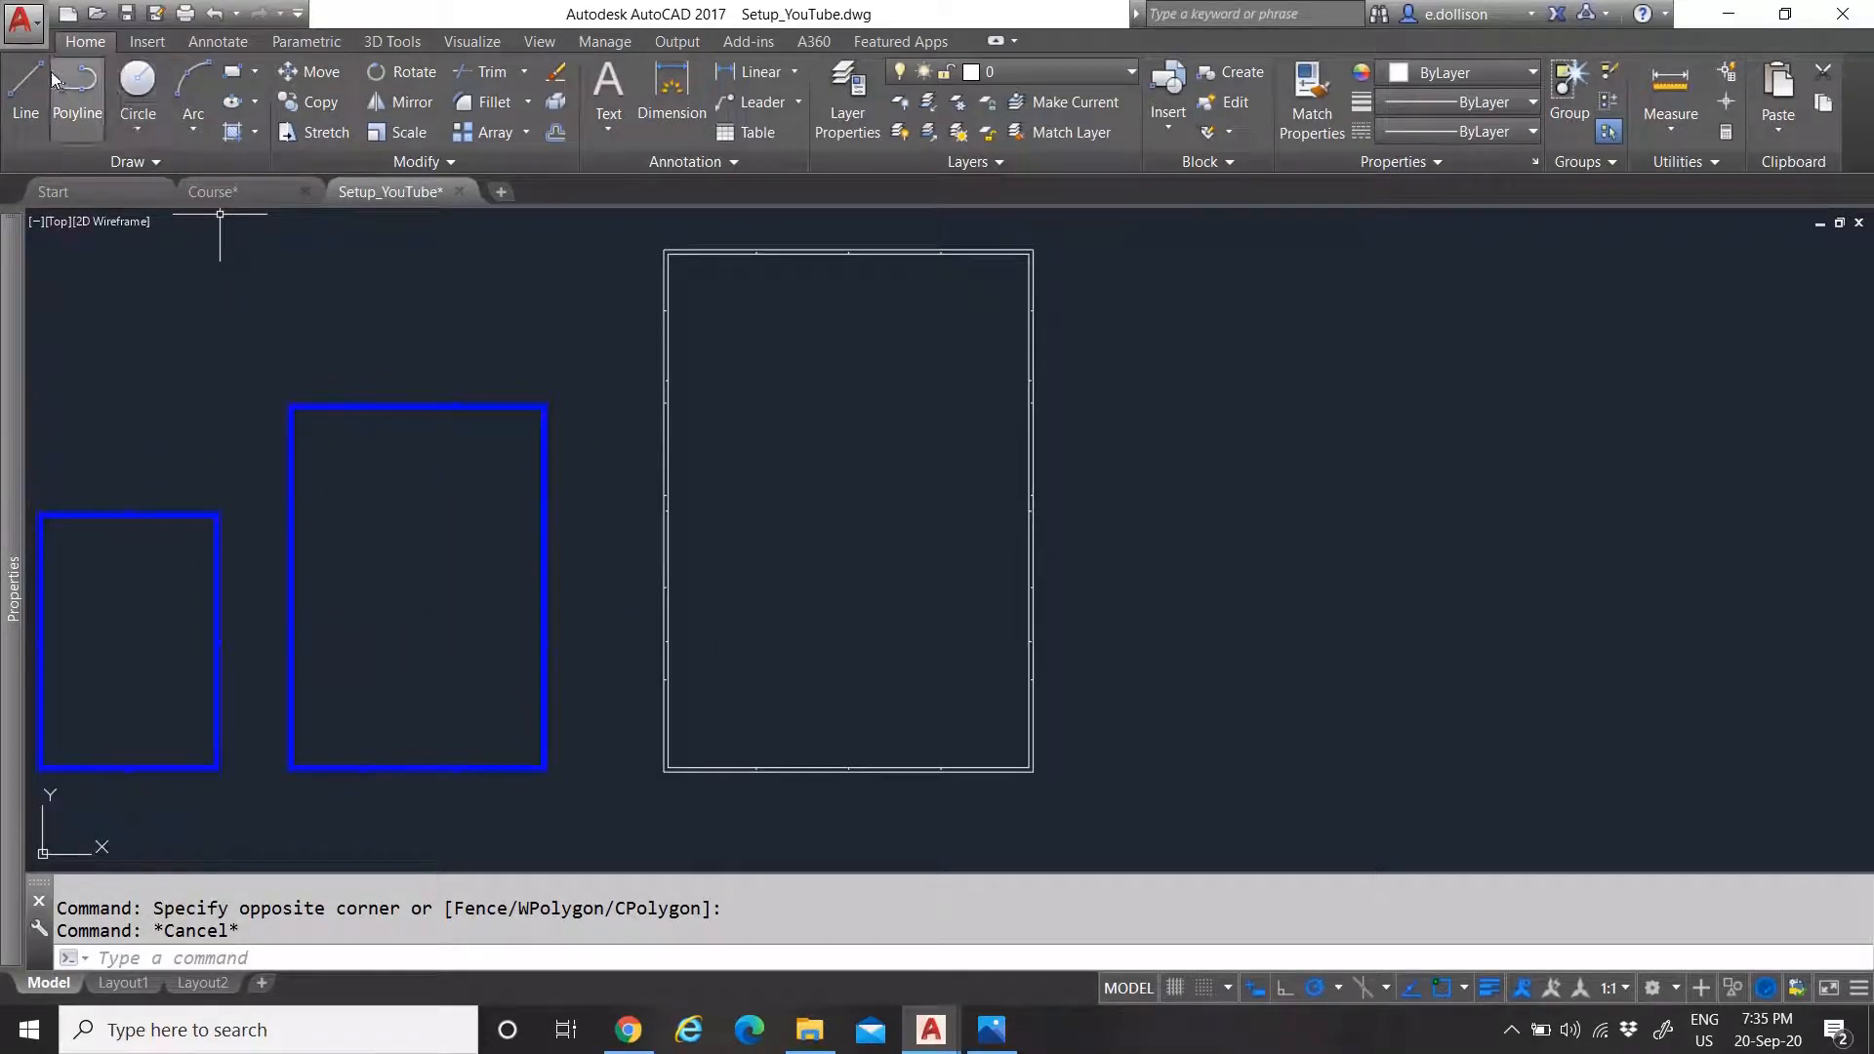
# Draw a 5-unit vertical line upward from the A0 outer rectangle's lower-left corner
pyautogui.click(26, 92)
pyautogui.scroll(4, 662, 786)
pyautogui.scroll(2, 695, 771)
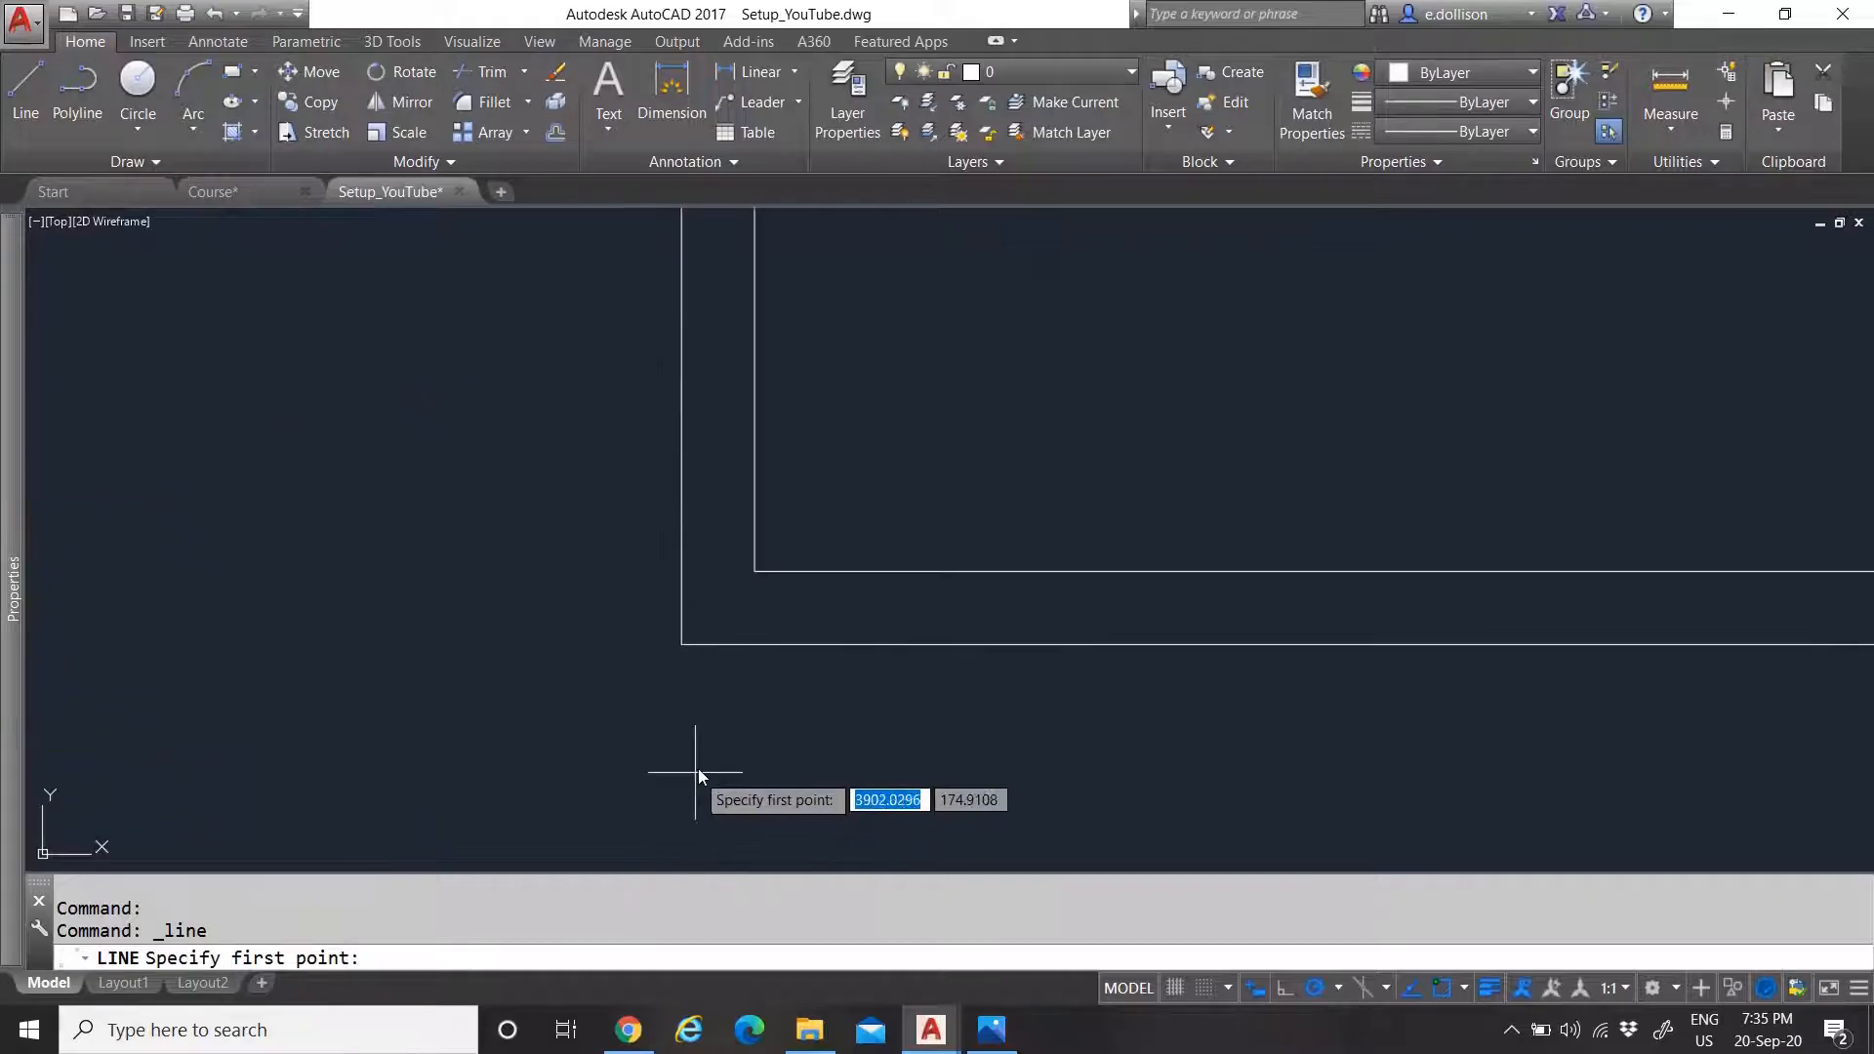
pyautogui.click(742, 645)
pyautogui.scroll(4, 691, 617)
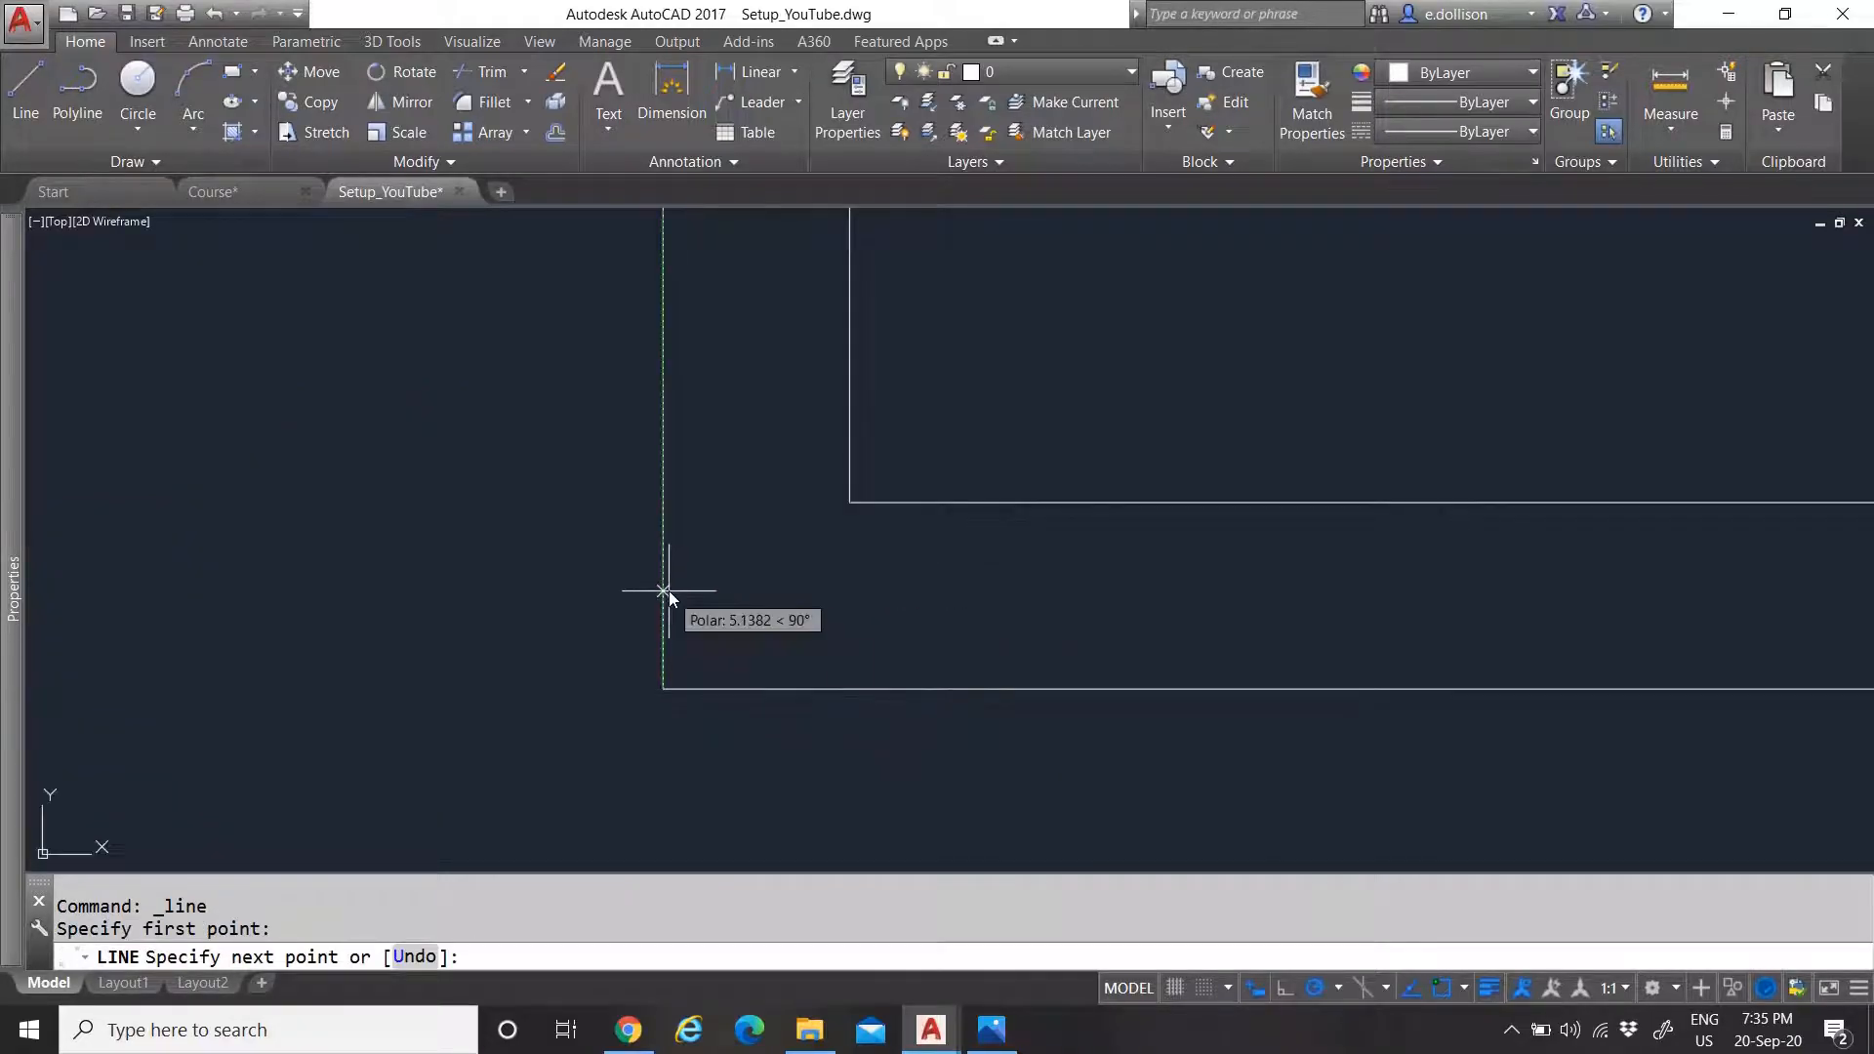
pyautogui.write('5')
pyautogui.press('Return')
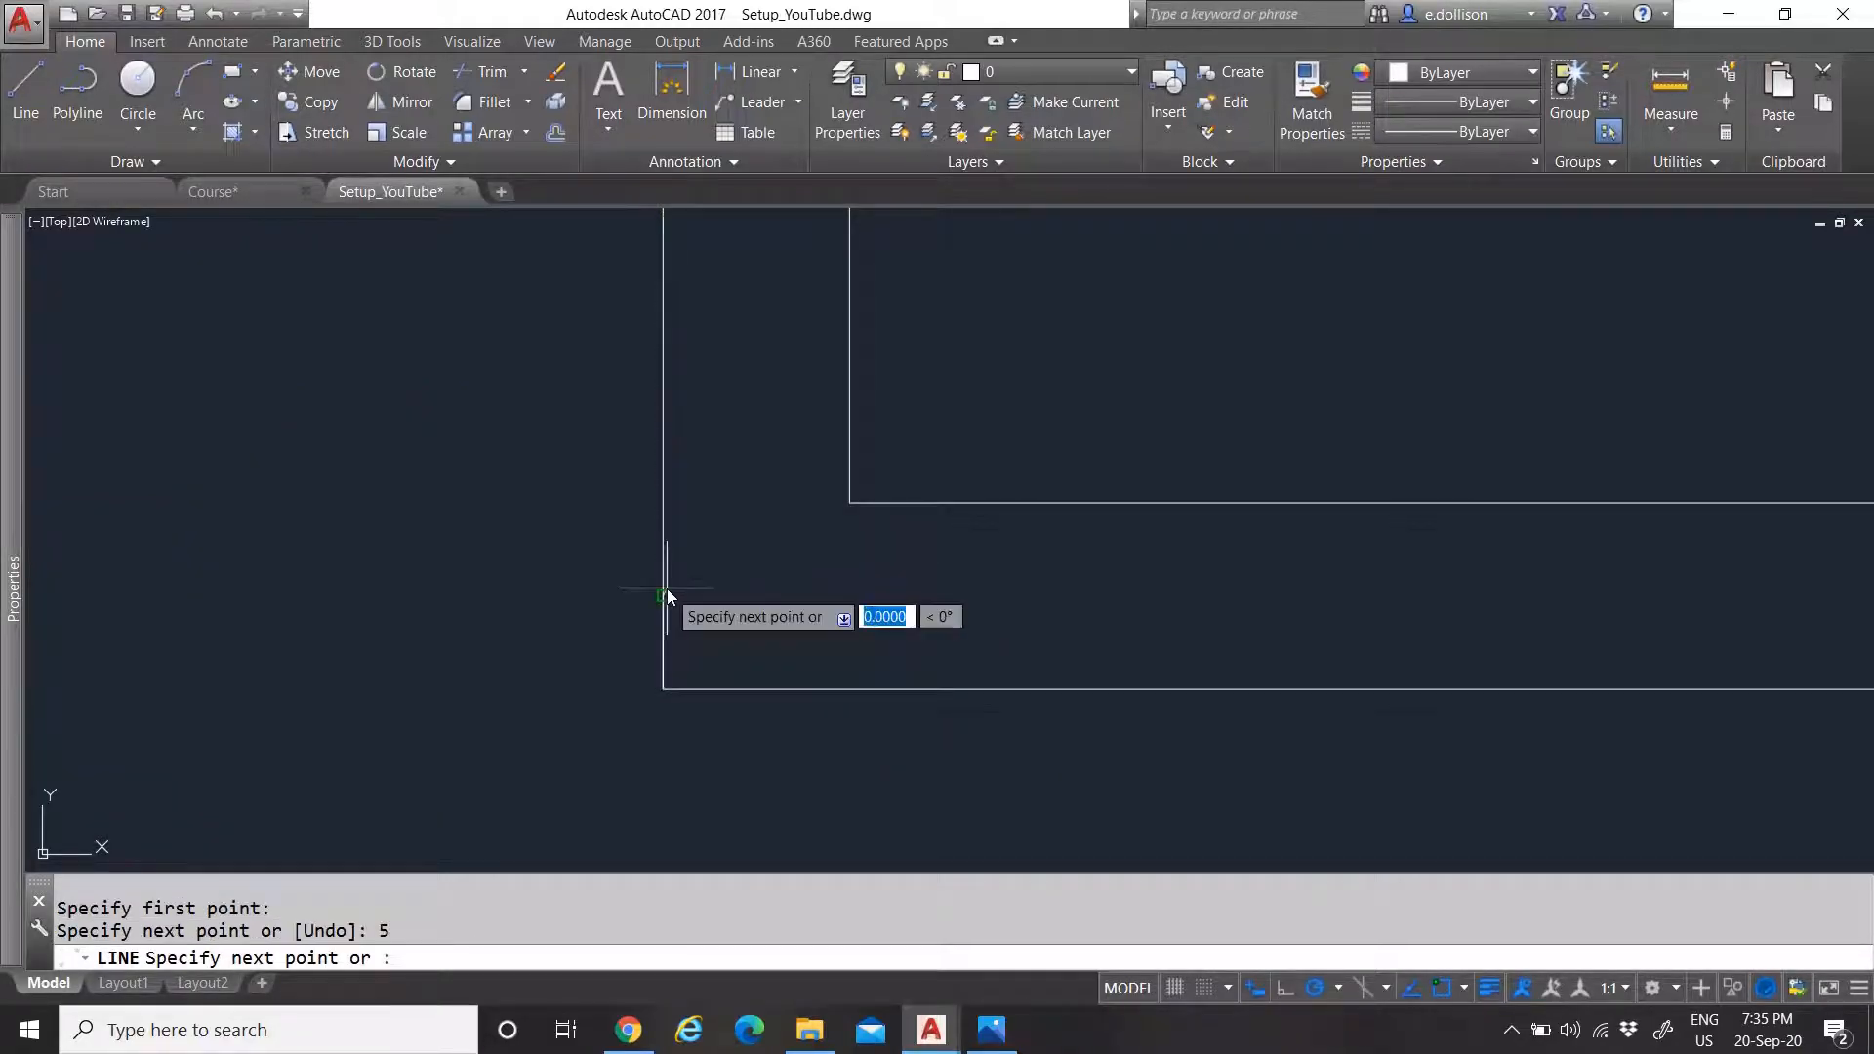
pyautogui.press('Escape')
# Move the 5-unit vertical tick 297 units to the right along the A0 outer rectangle's bottom edge
pyautogui.click(547, 558)
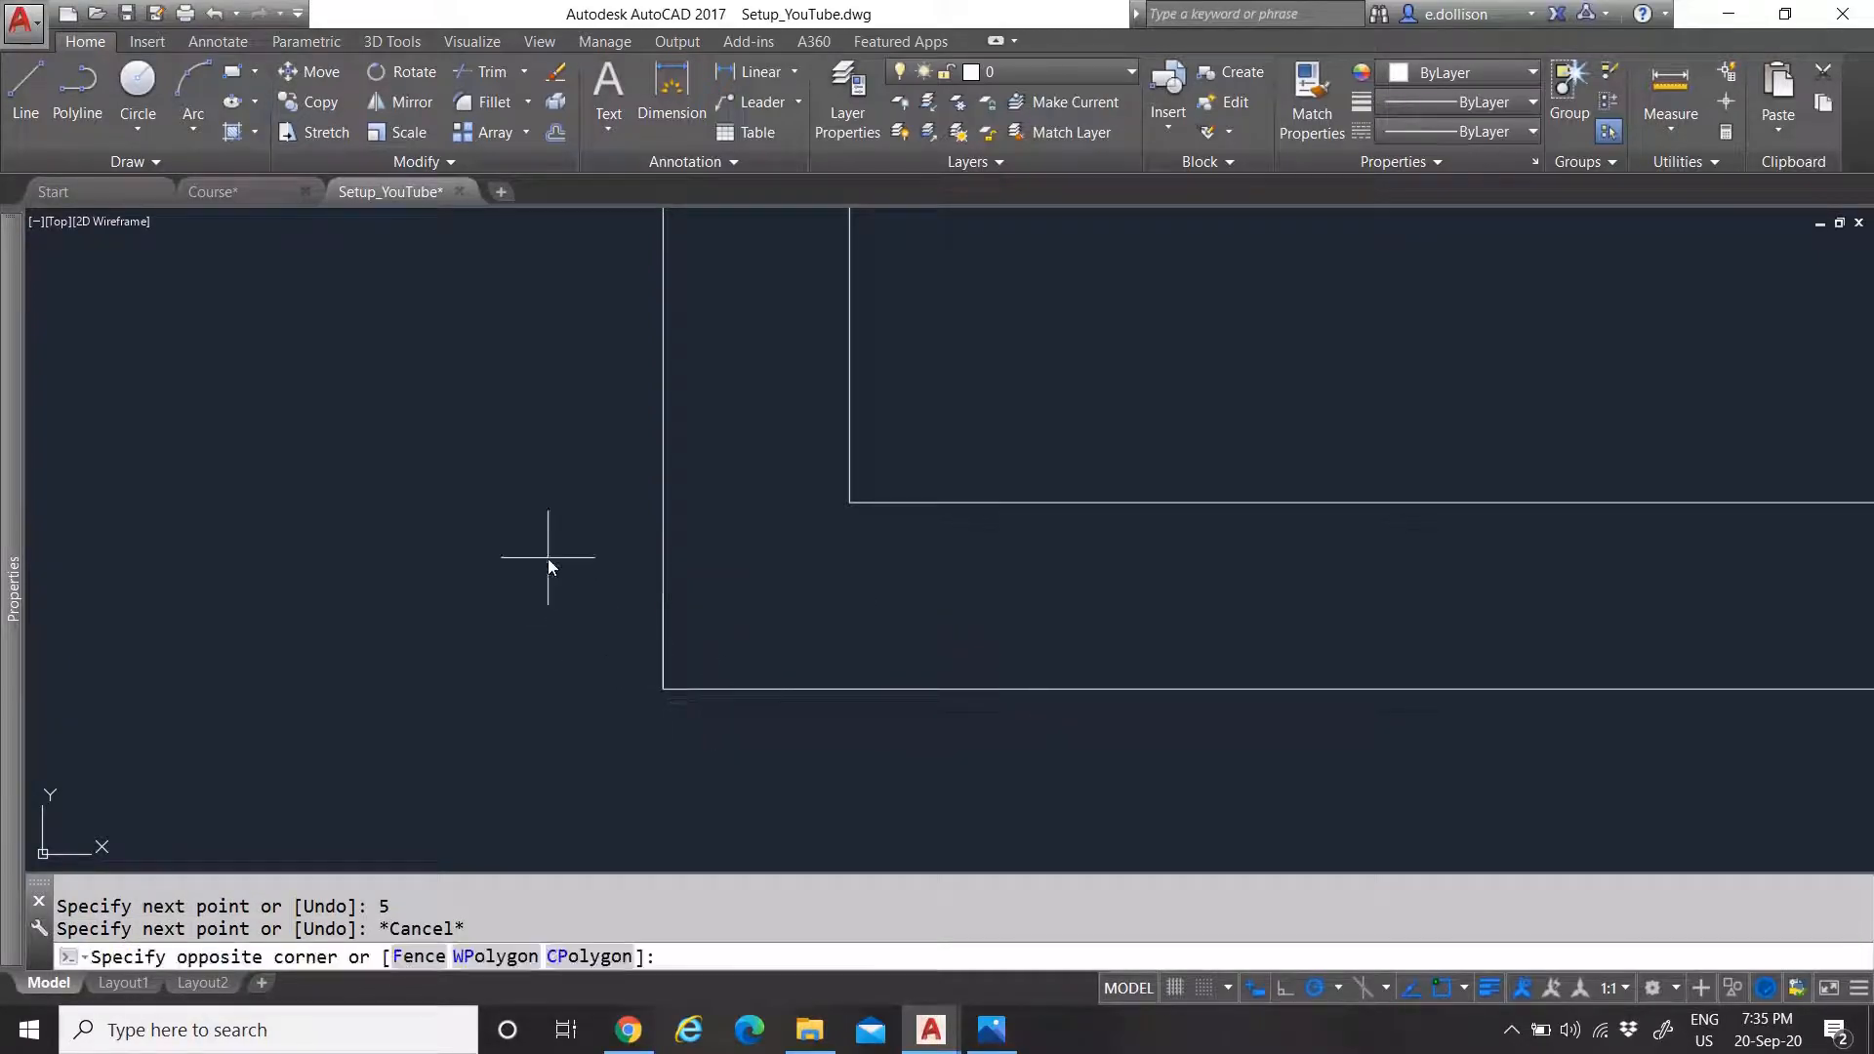
pyautogui.click(745, 747)
pyautogui.scroll(-5, 624, 708)
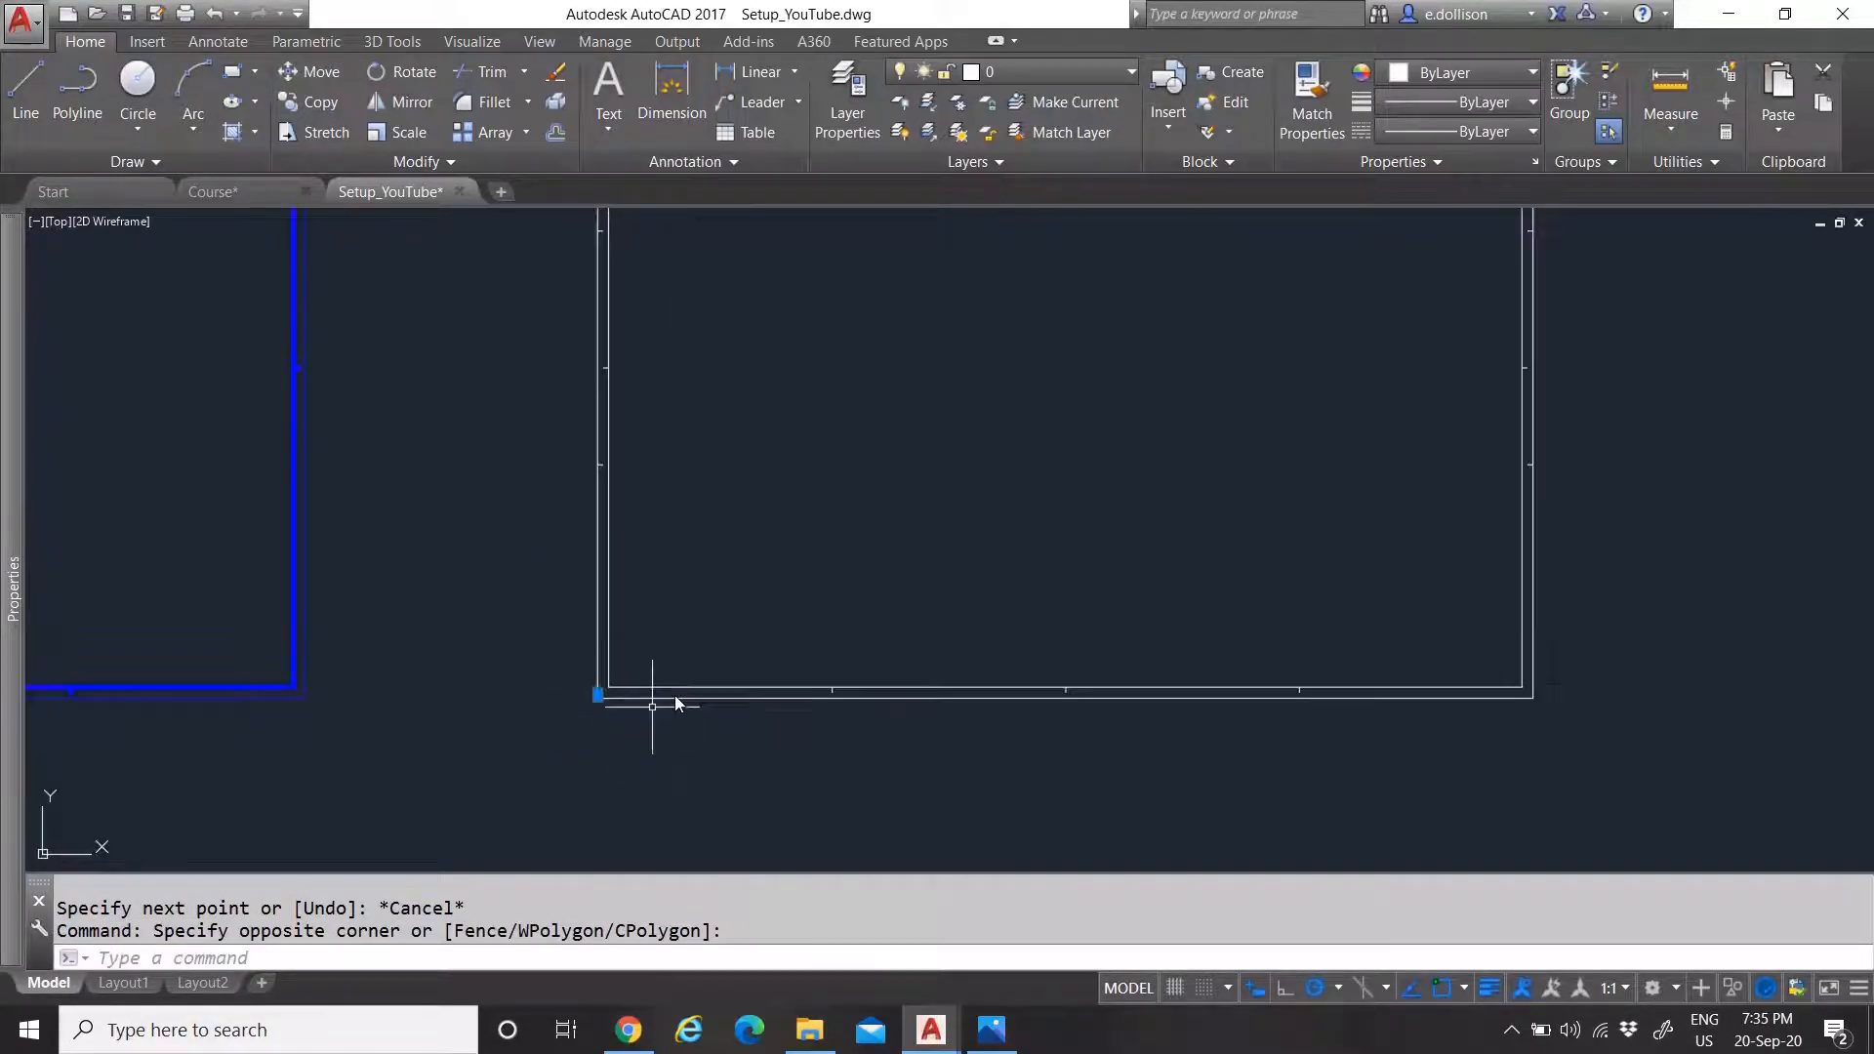
pyautogui.scroll(5, 675, 694)
pyautogui.write('M')
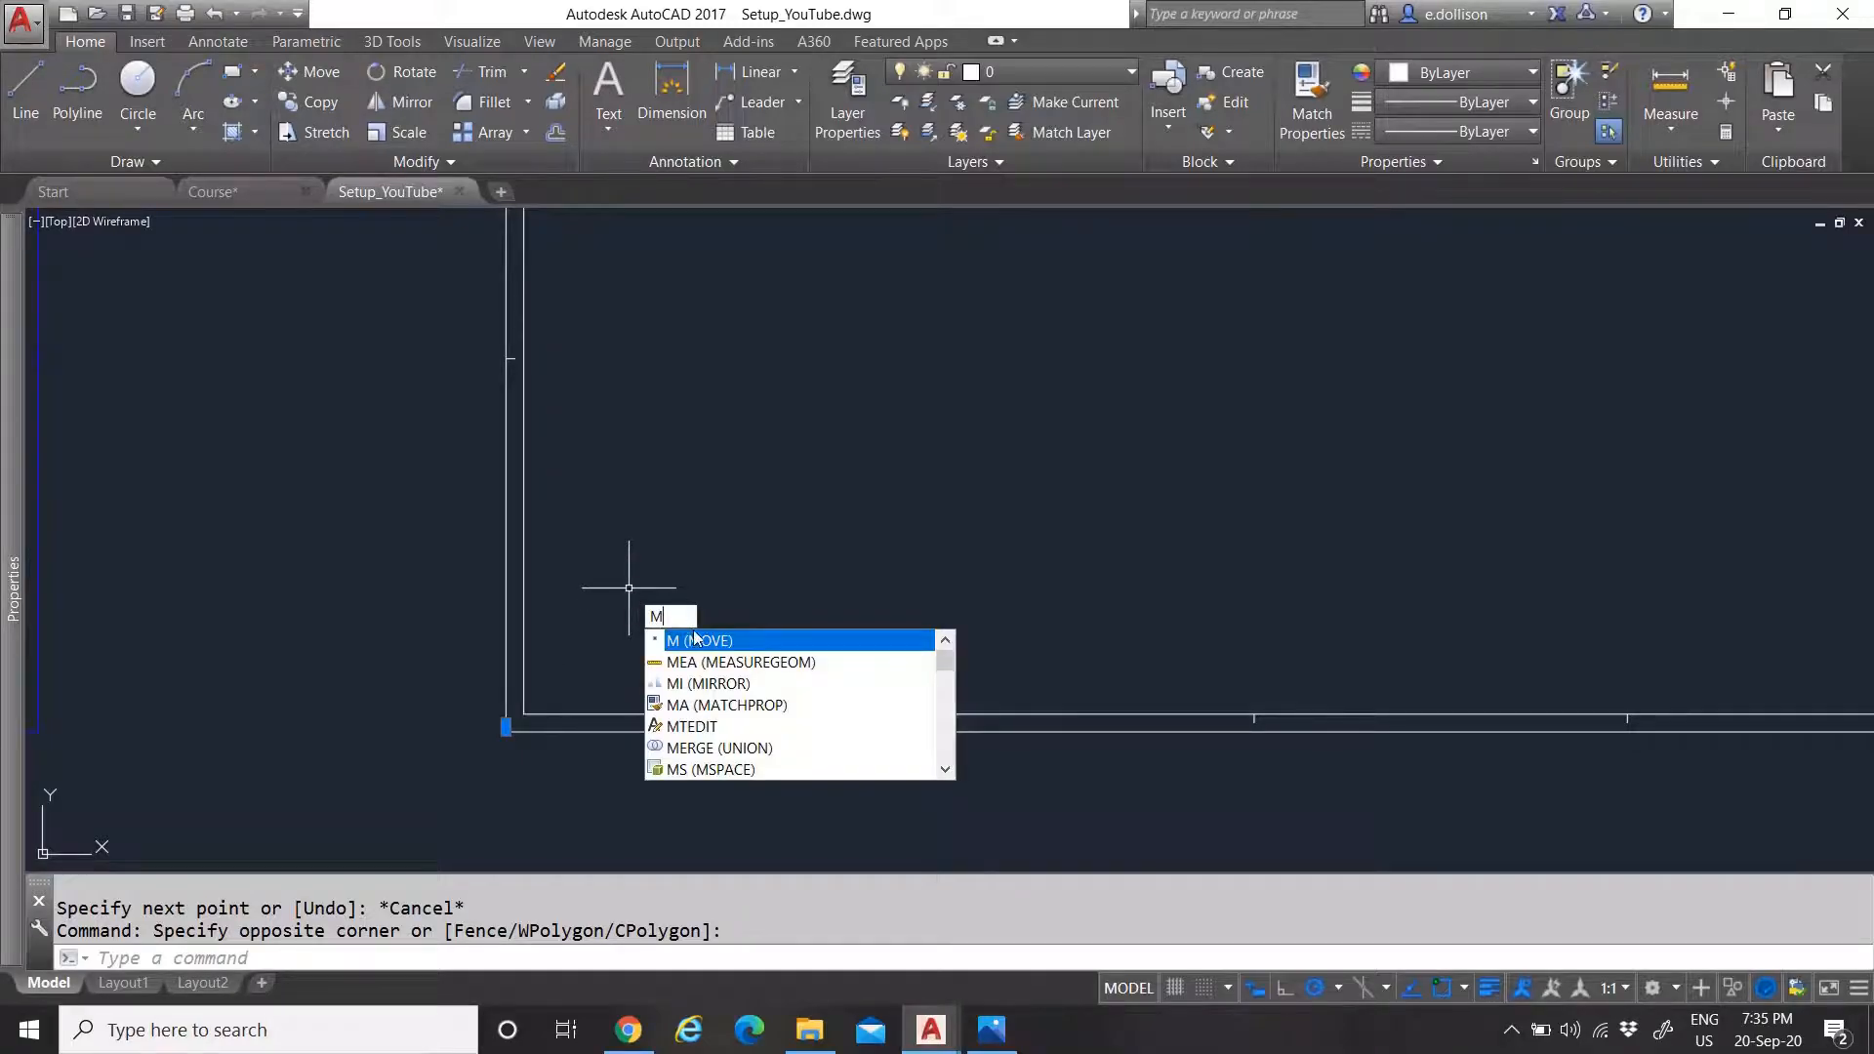
pyautogui.press('Return')
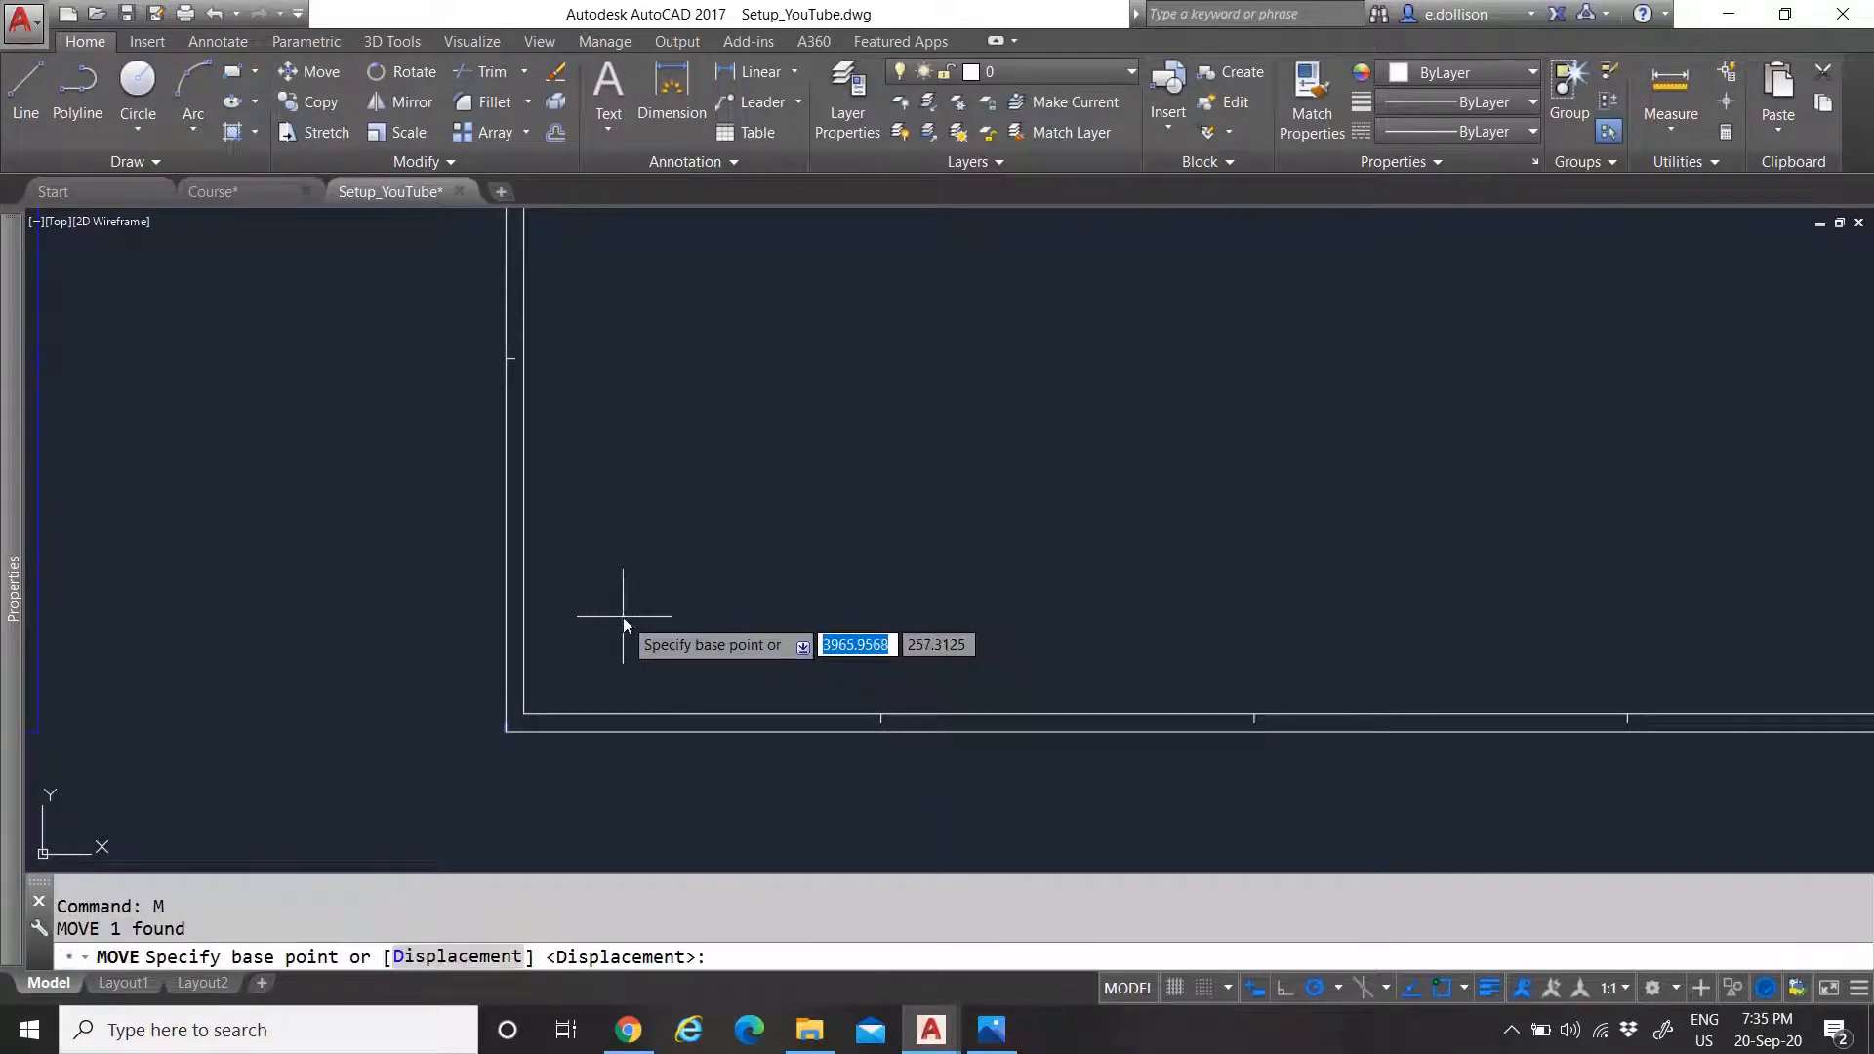
pyautogui.click(623, 615)
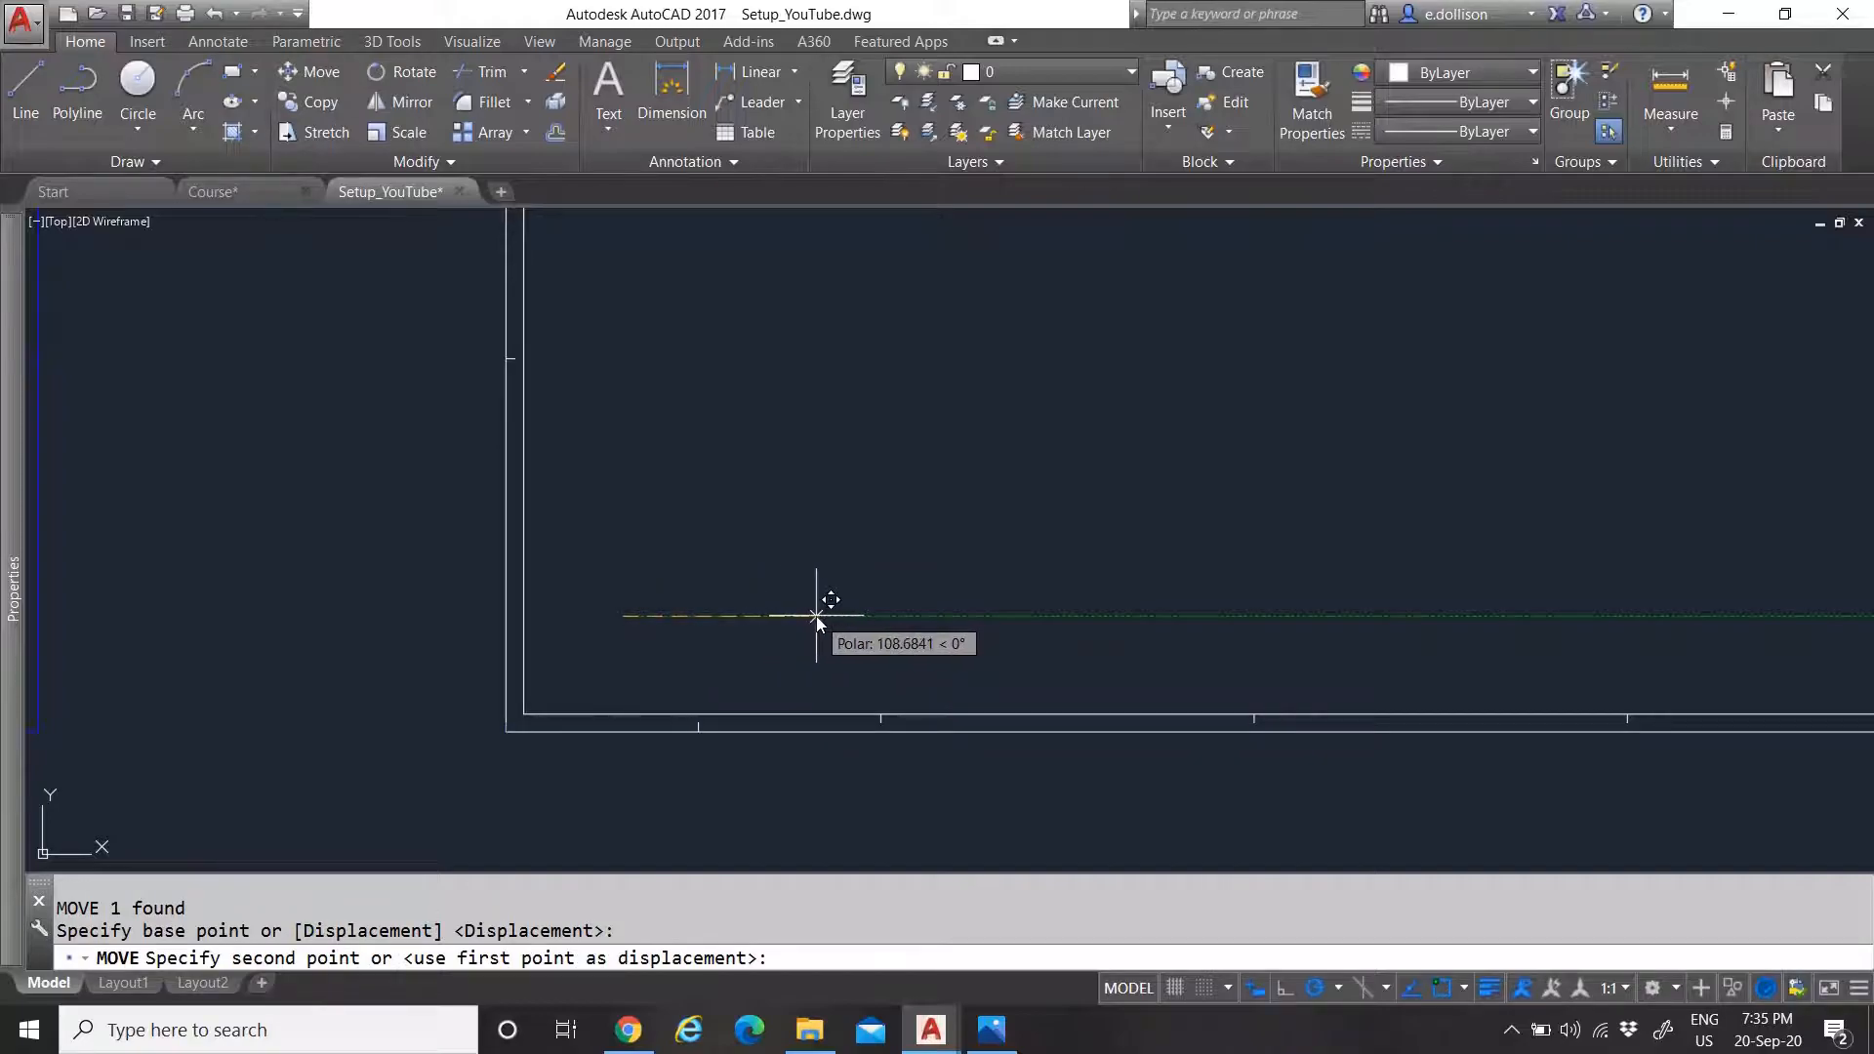
pyautogui.write('2')
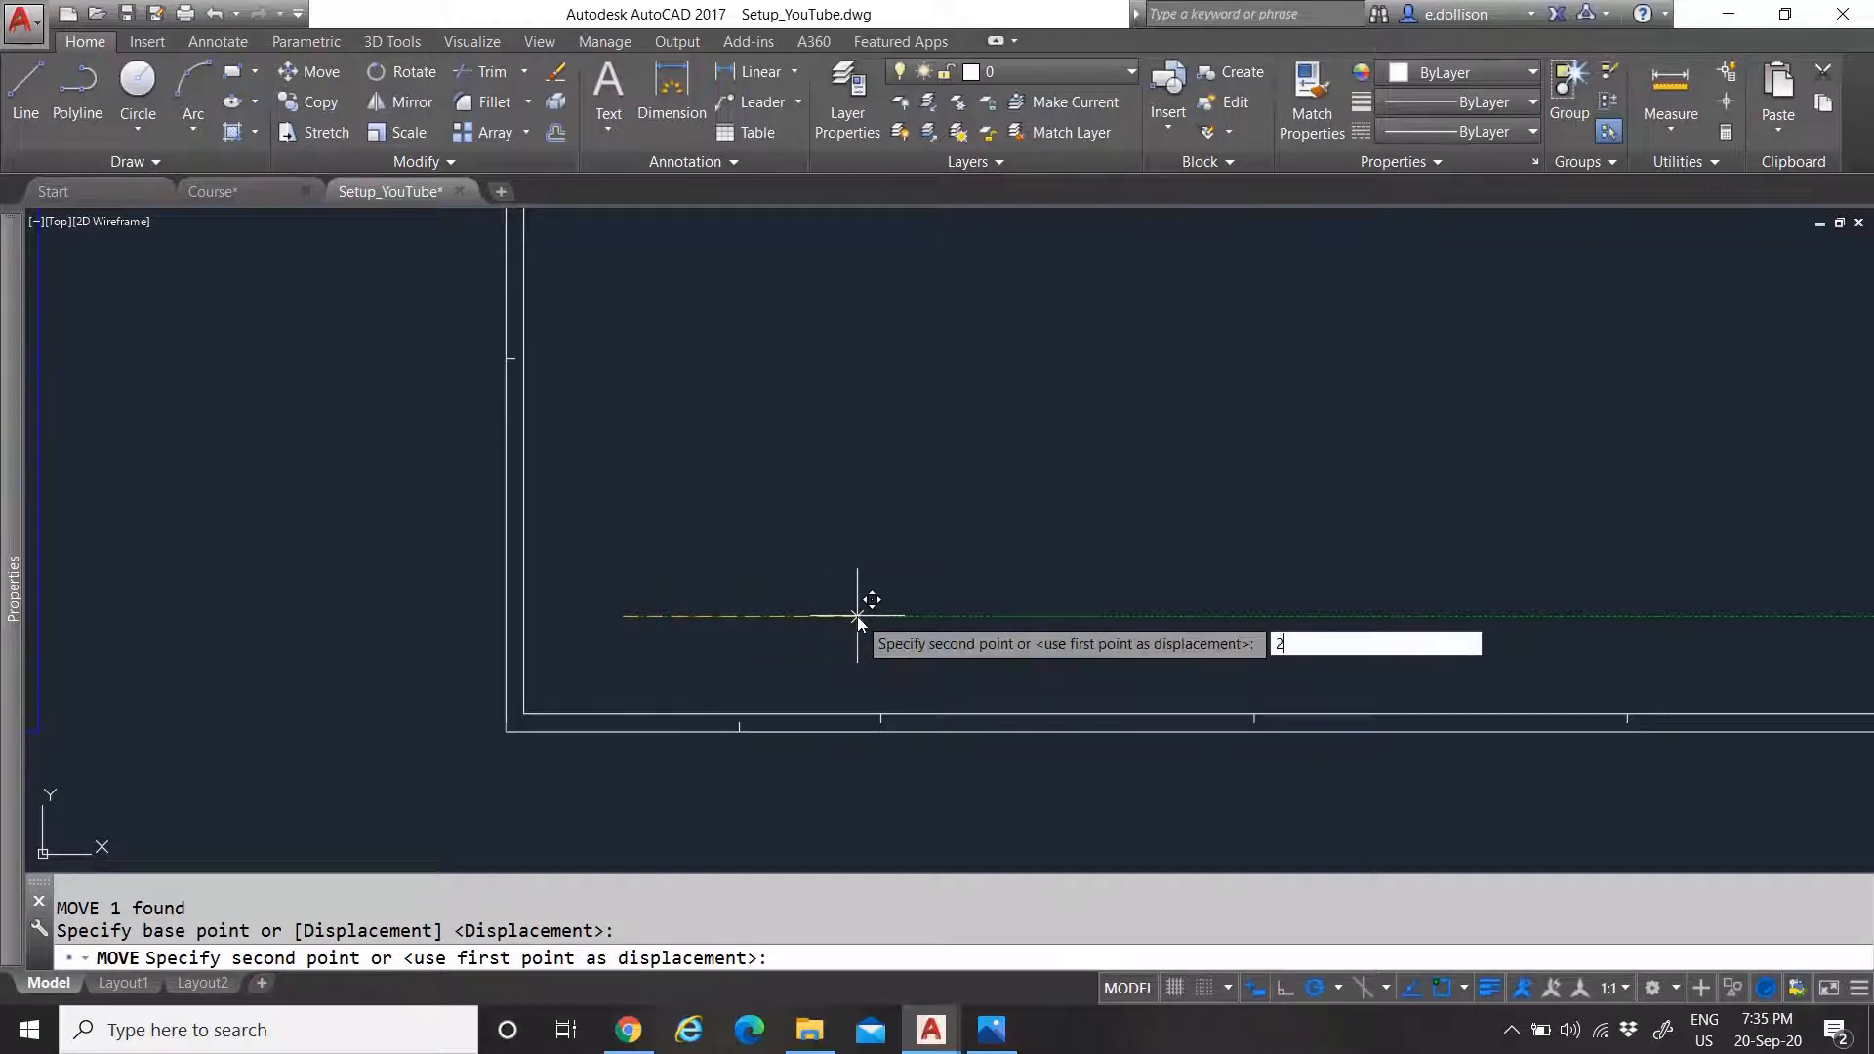
pyautogui.write('97')
pyautogui.press('Return')
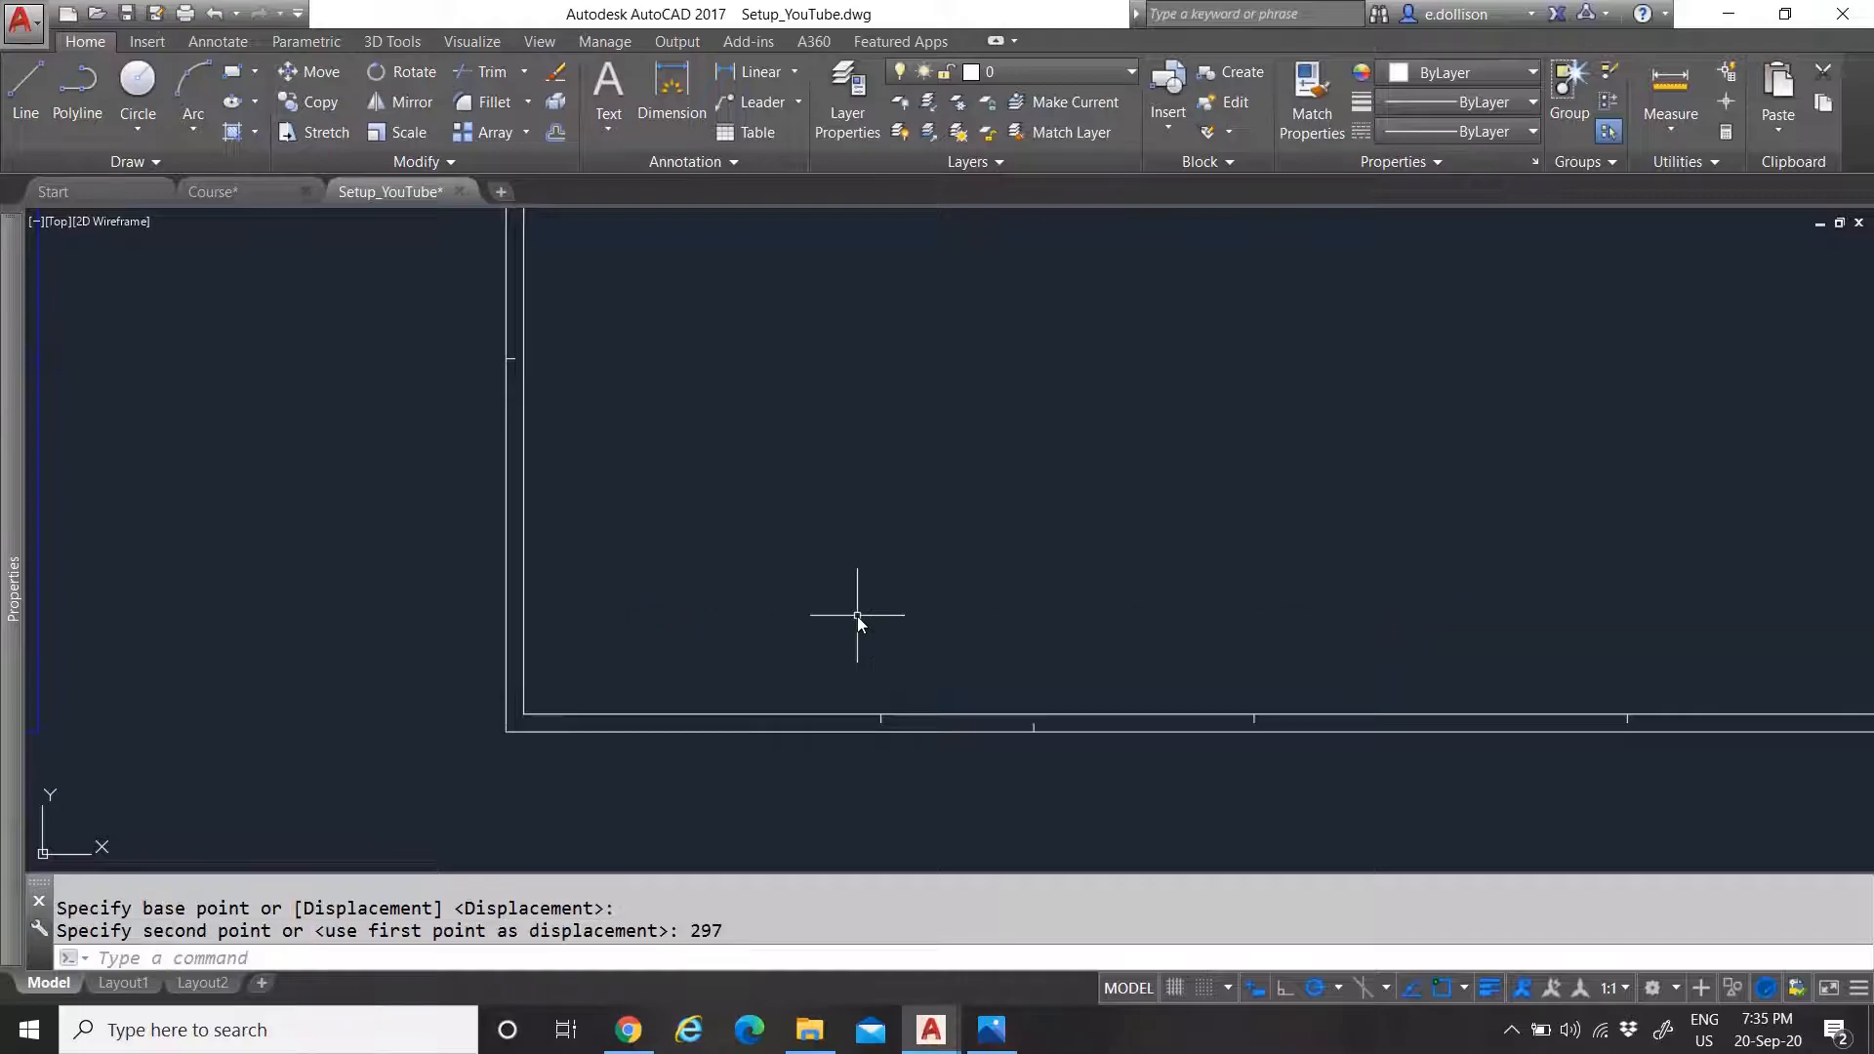
# Mirror the bottom fold tick to the A0 border's top edge about the horizontal line through the right side's midpoint, keeping the original
pyautogui.click(962, 612)
pyautogui.click(1085, 796)
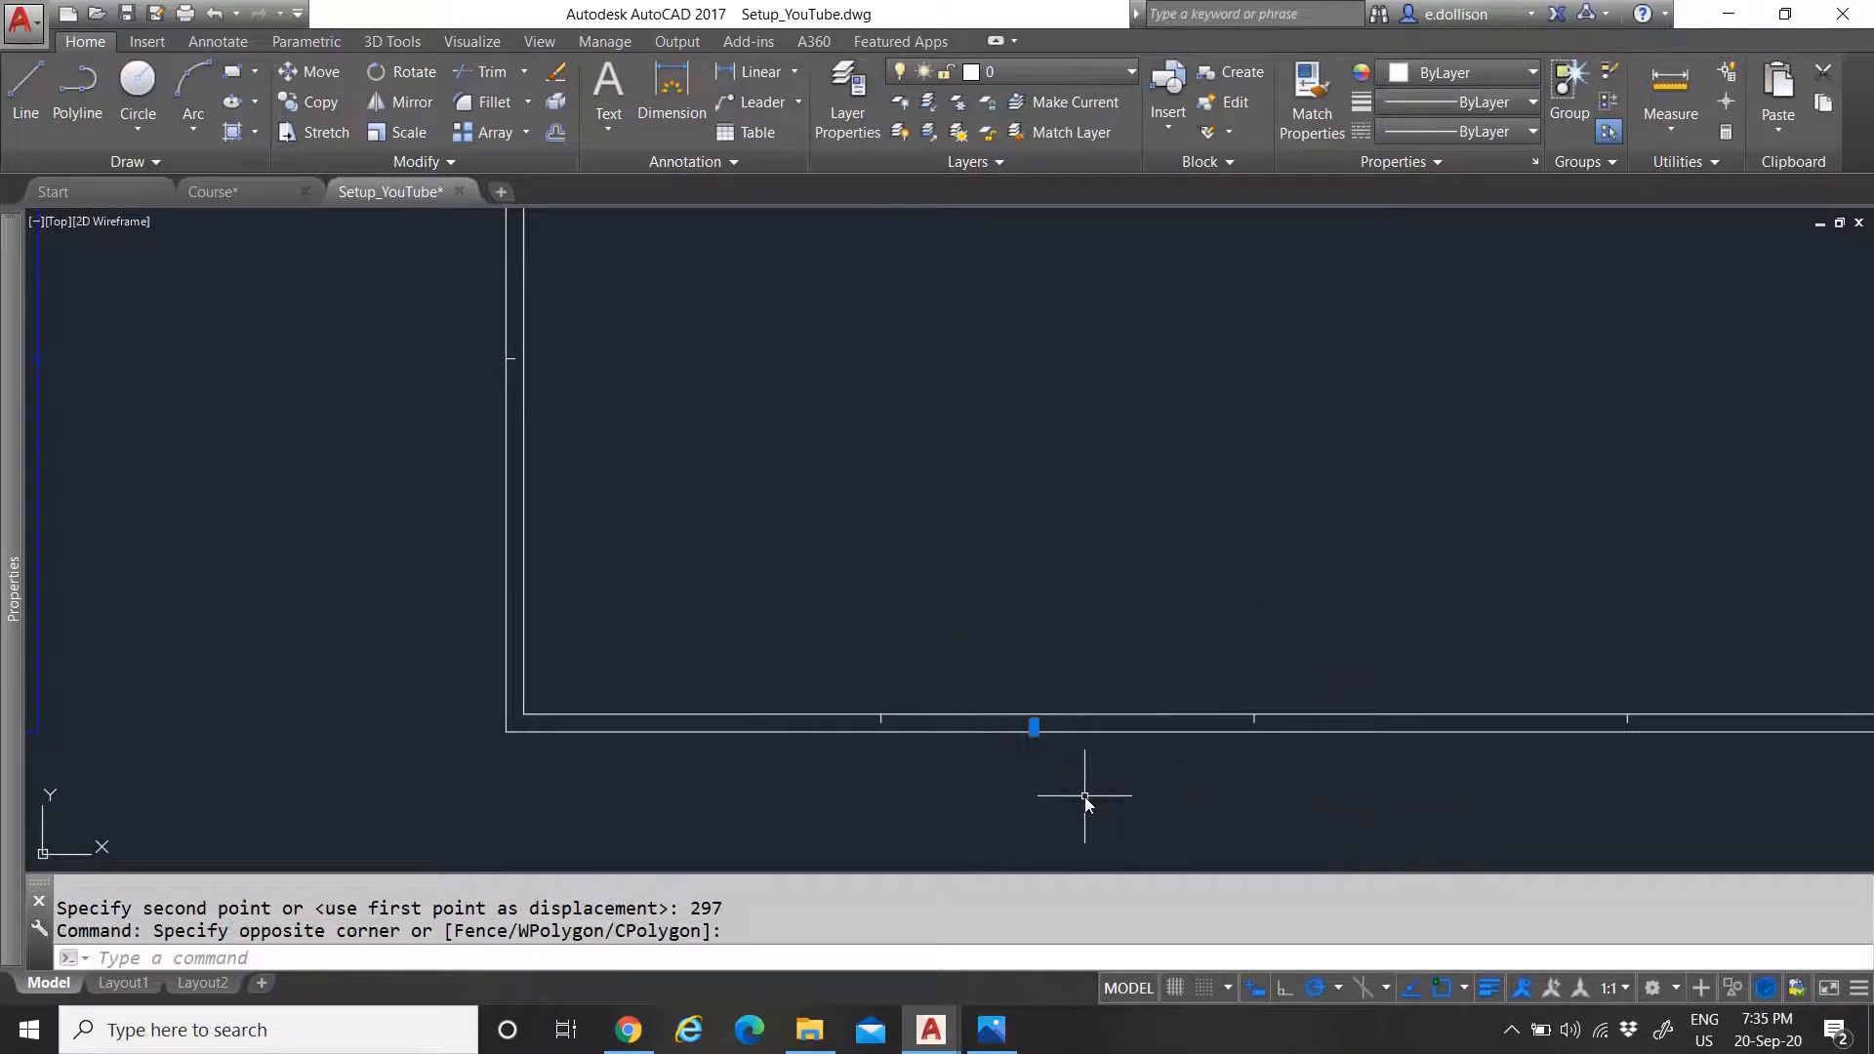
pyautogui.click(402, 103)
pyautogui.scroll(-8, 778, 654)
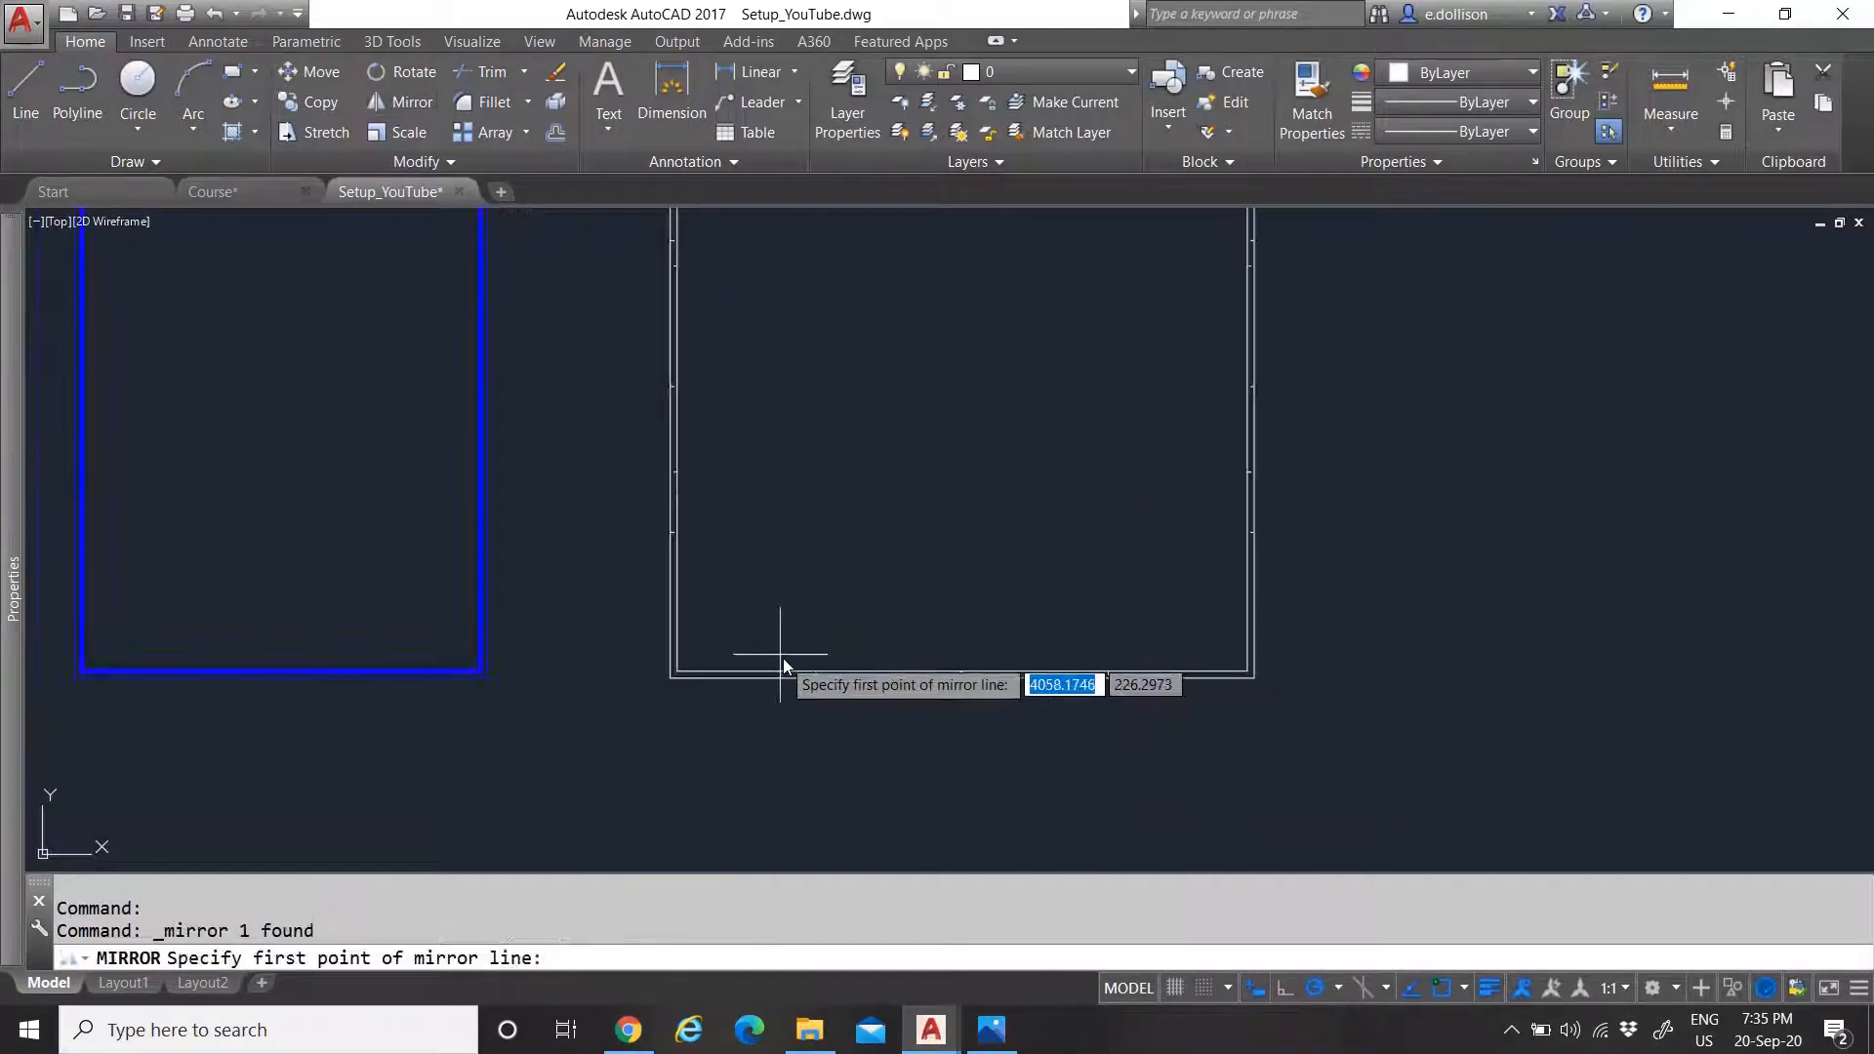
pyautogui.scroll(4, 1065, 519)
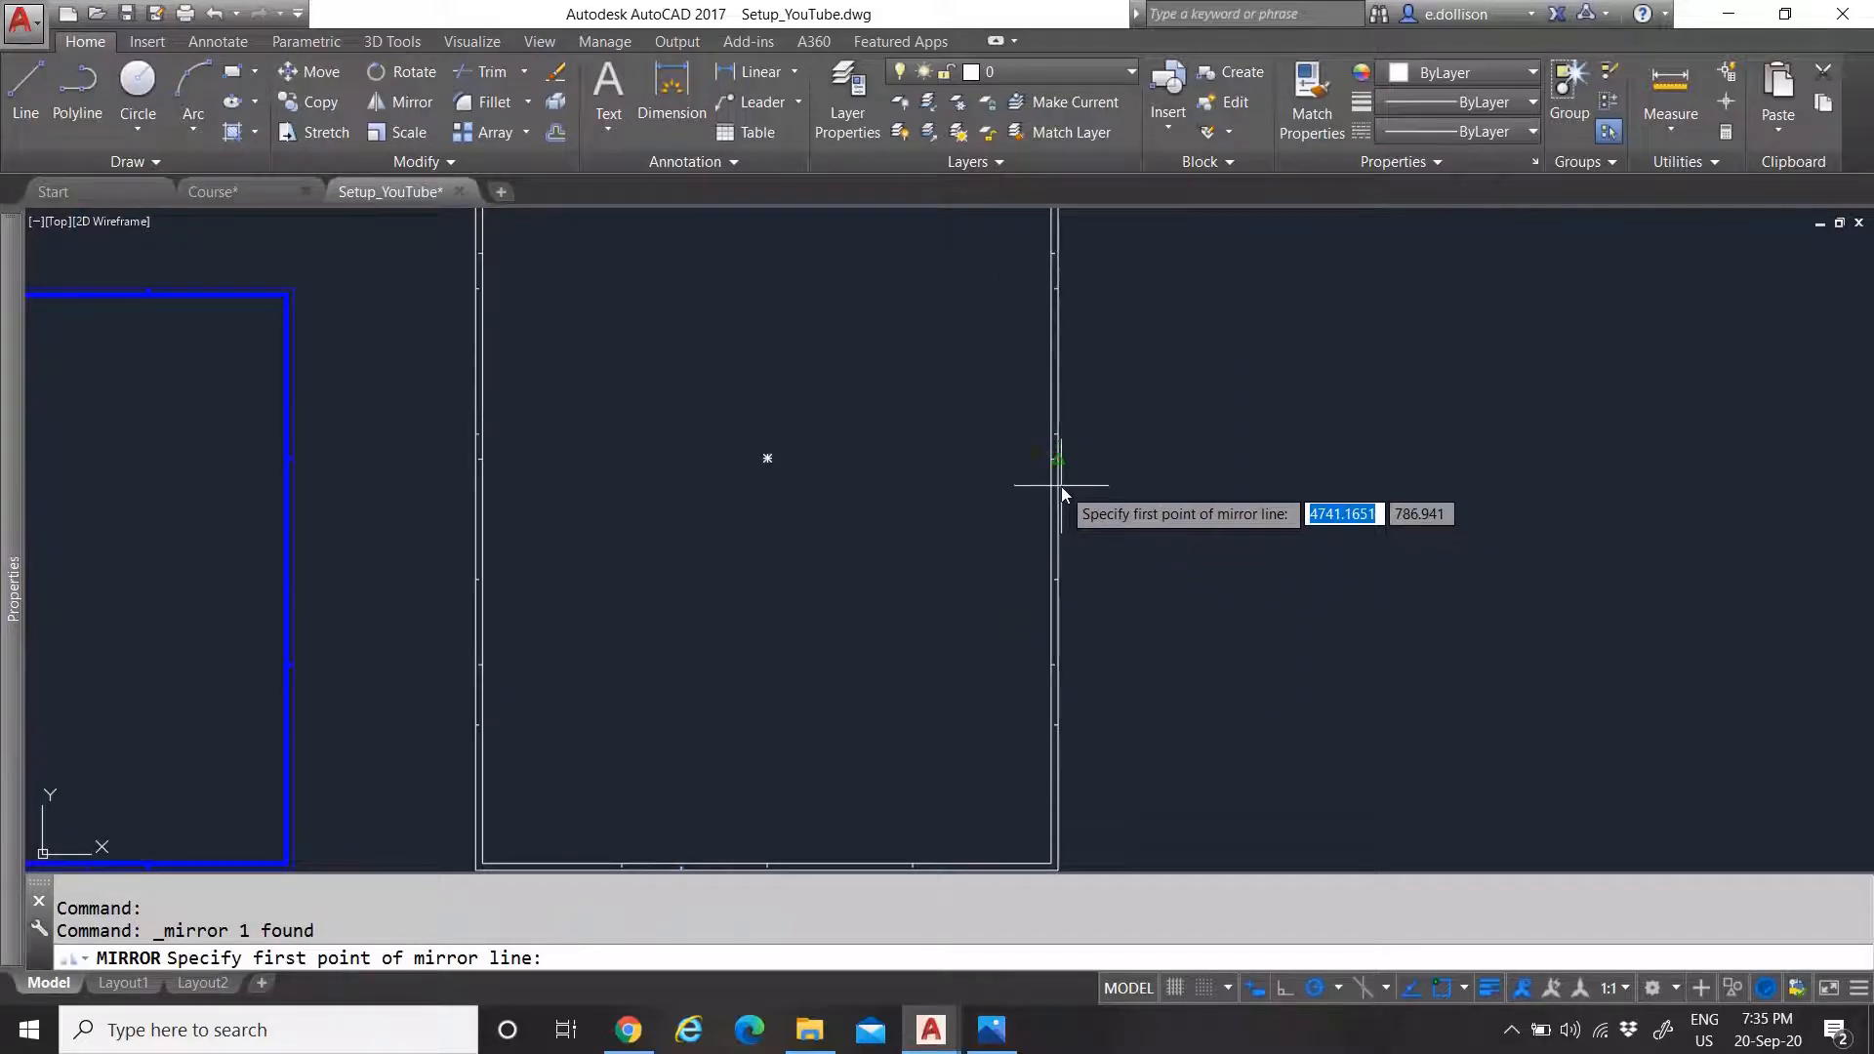
pyautogui.click(1061, 486)
pyautogui.click(1143, 459)
pyautogui.press('Return')
pyautogui.scroll(-4, 898, 462)
pyautogui.scroll(2, 837, 489)
pyautogui.scroll(2, 756, 200)
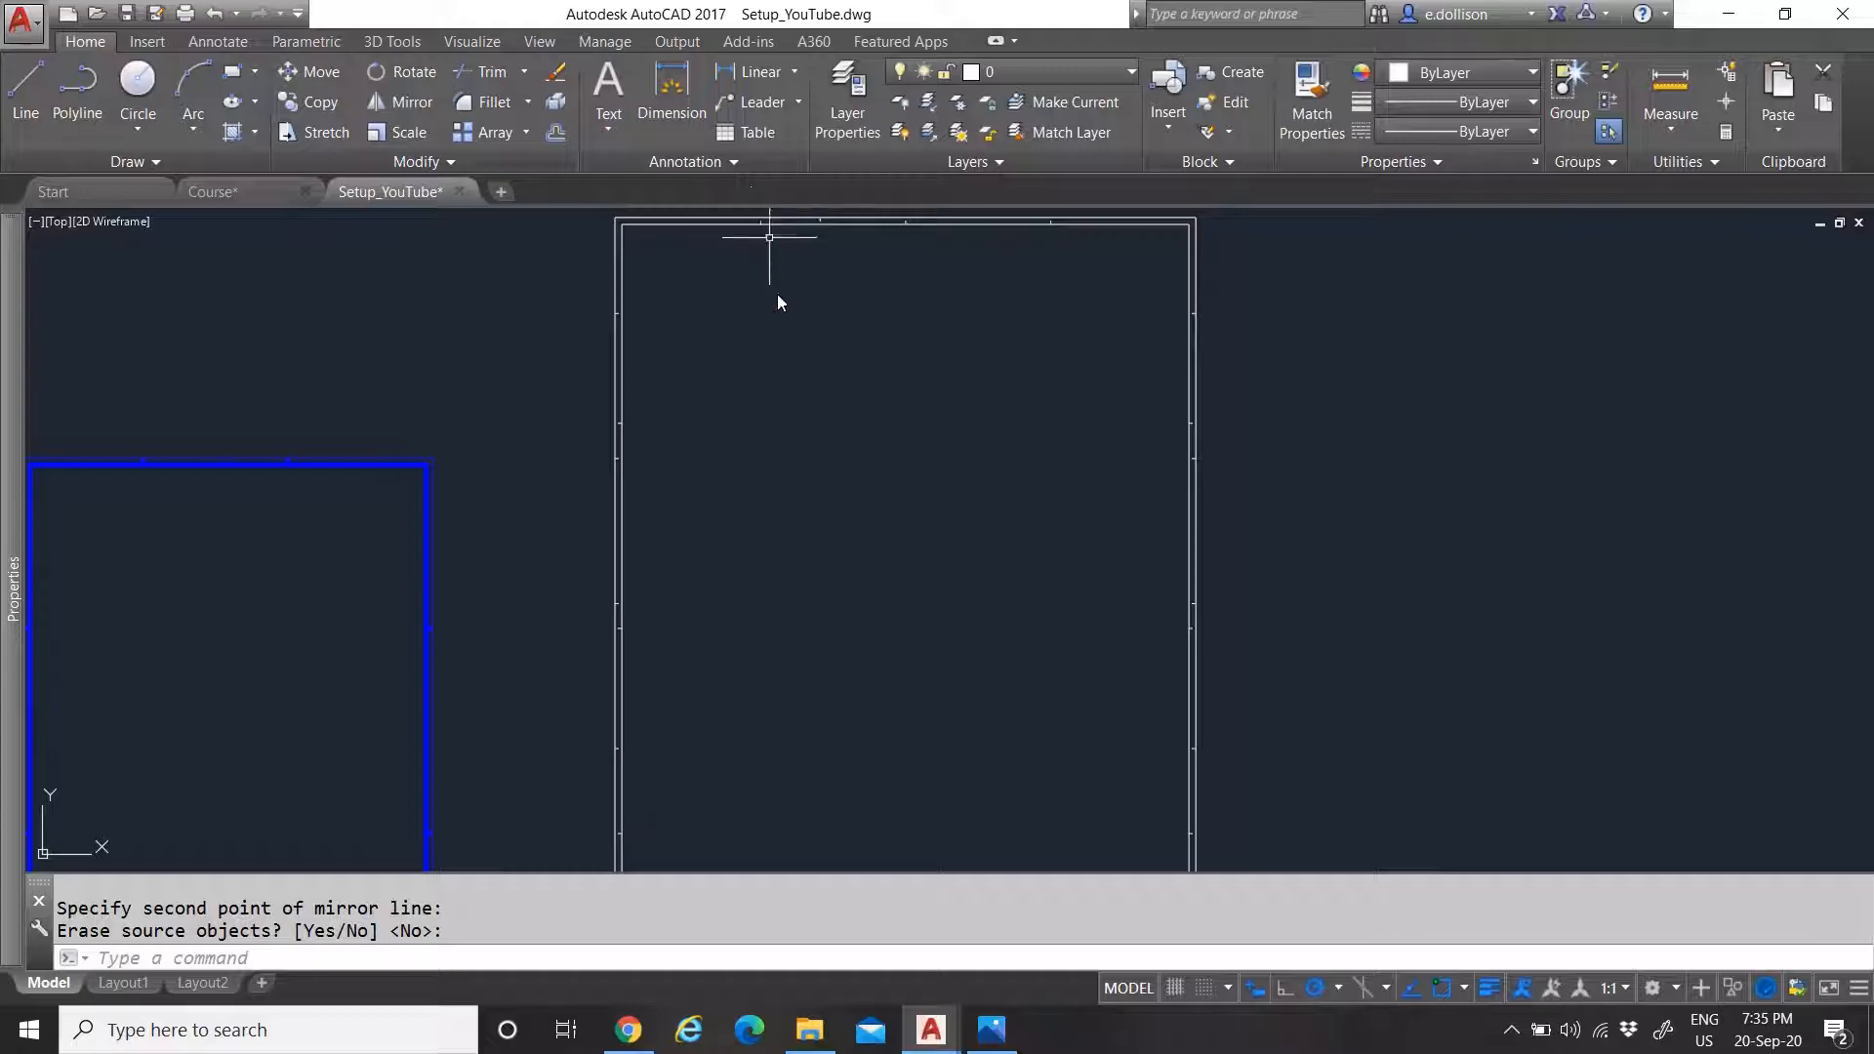
# Set the lineweight of the new top and bottom fold ticks on the A0 border's outer rectangle to 0.00 mm
pyautogui.scroll(-2, 778, 283)
pyautogui.scroll(4, 786, 274)
pyautogui.click(791, 264)
pyautogui.scroll(-4, 811, 352)
pyautogui.click(812, 353)
pyautogui.press('Return')
pyautogui.scroll(4, 811, 853)
pyautogui.click(803, 701)
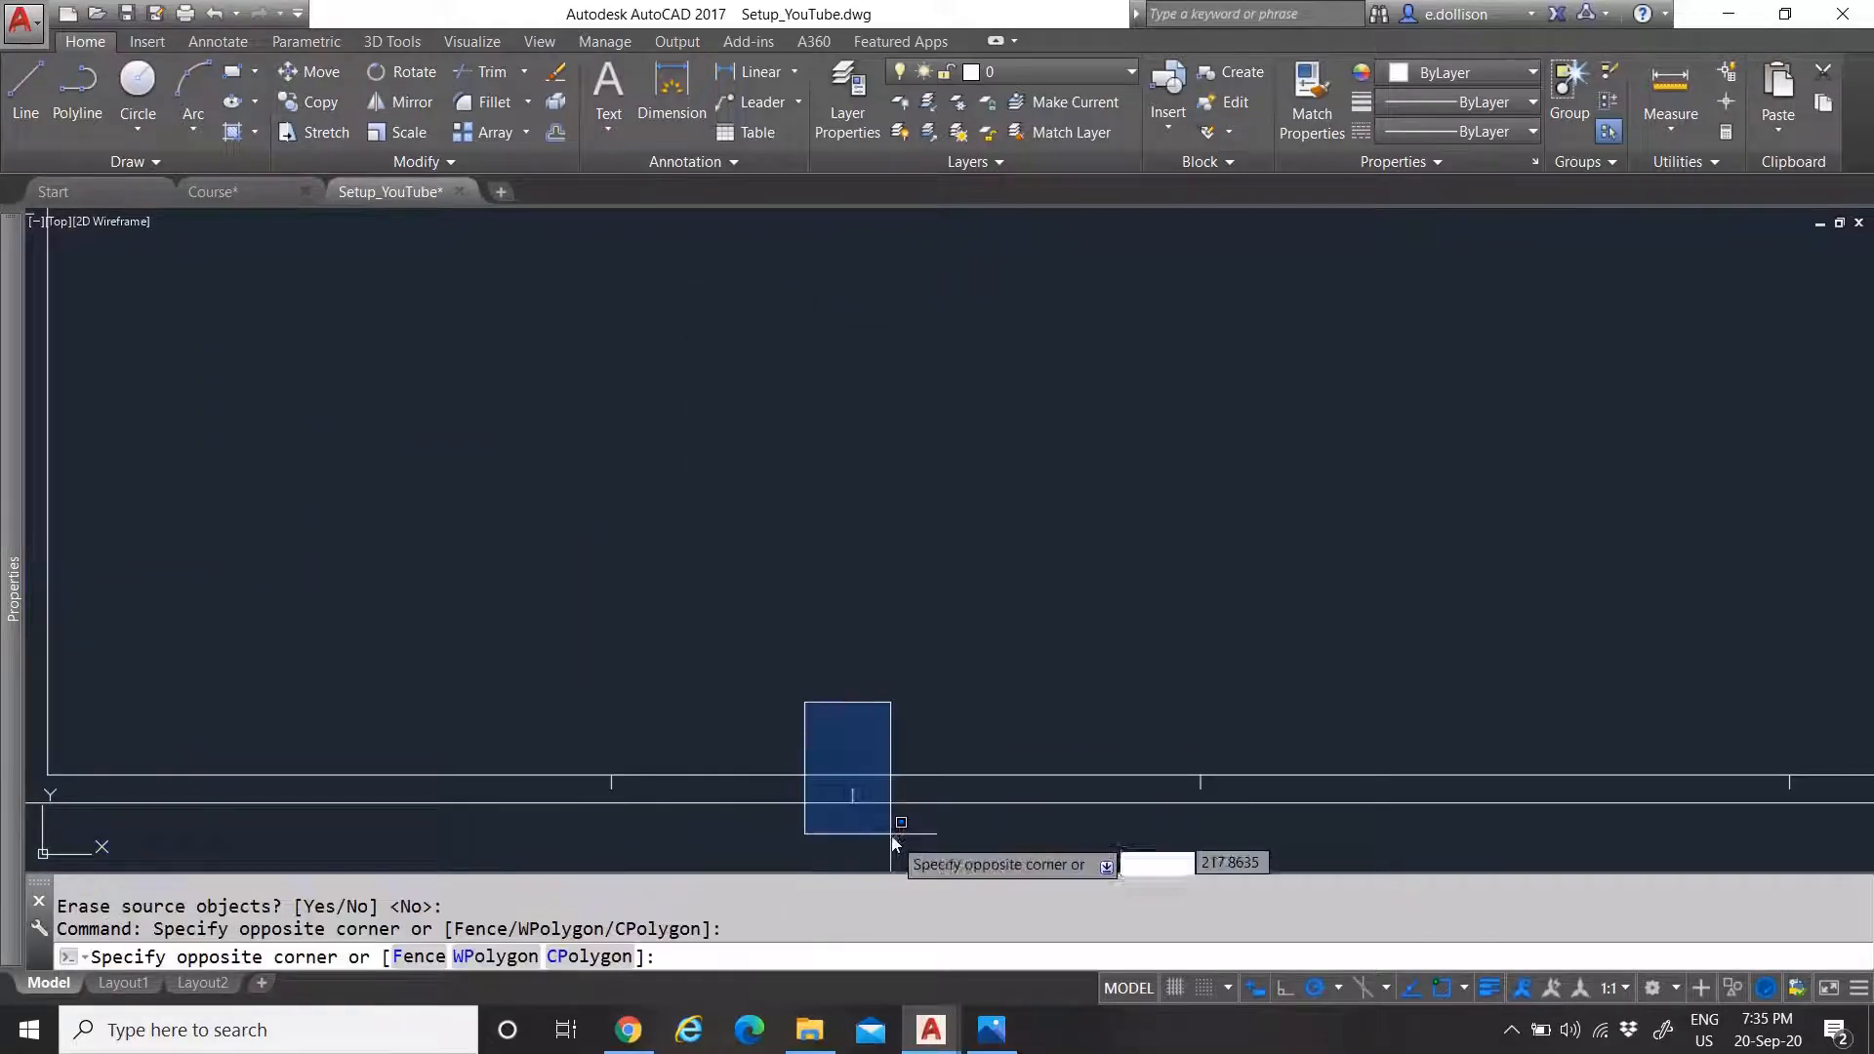
pyautogui.click(900, 839)
pyautogui.hotkey('ctrl', '1')
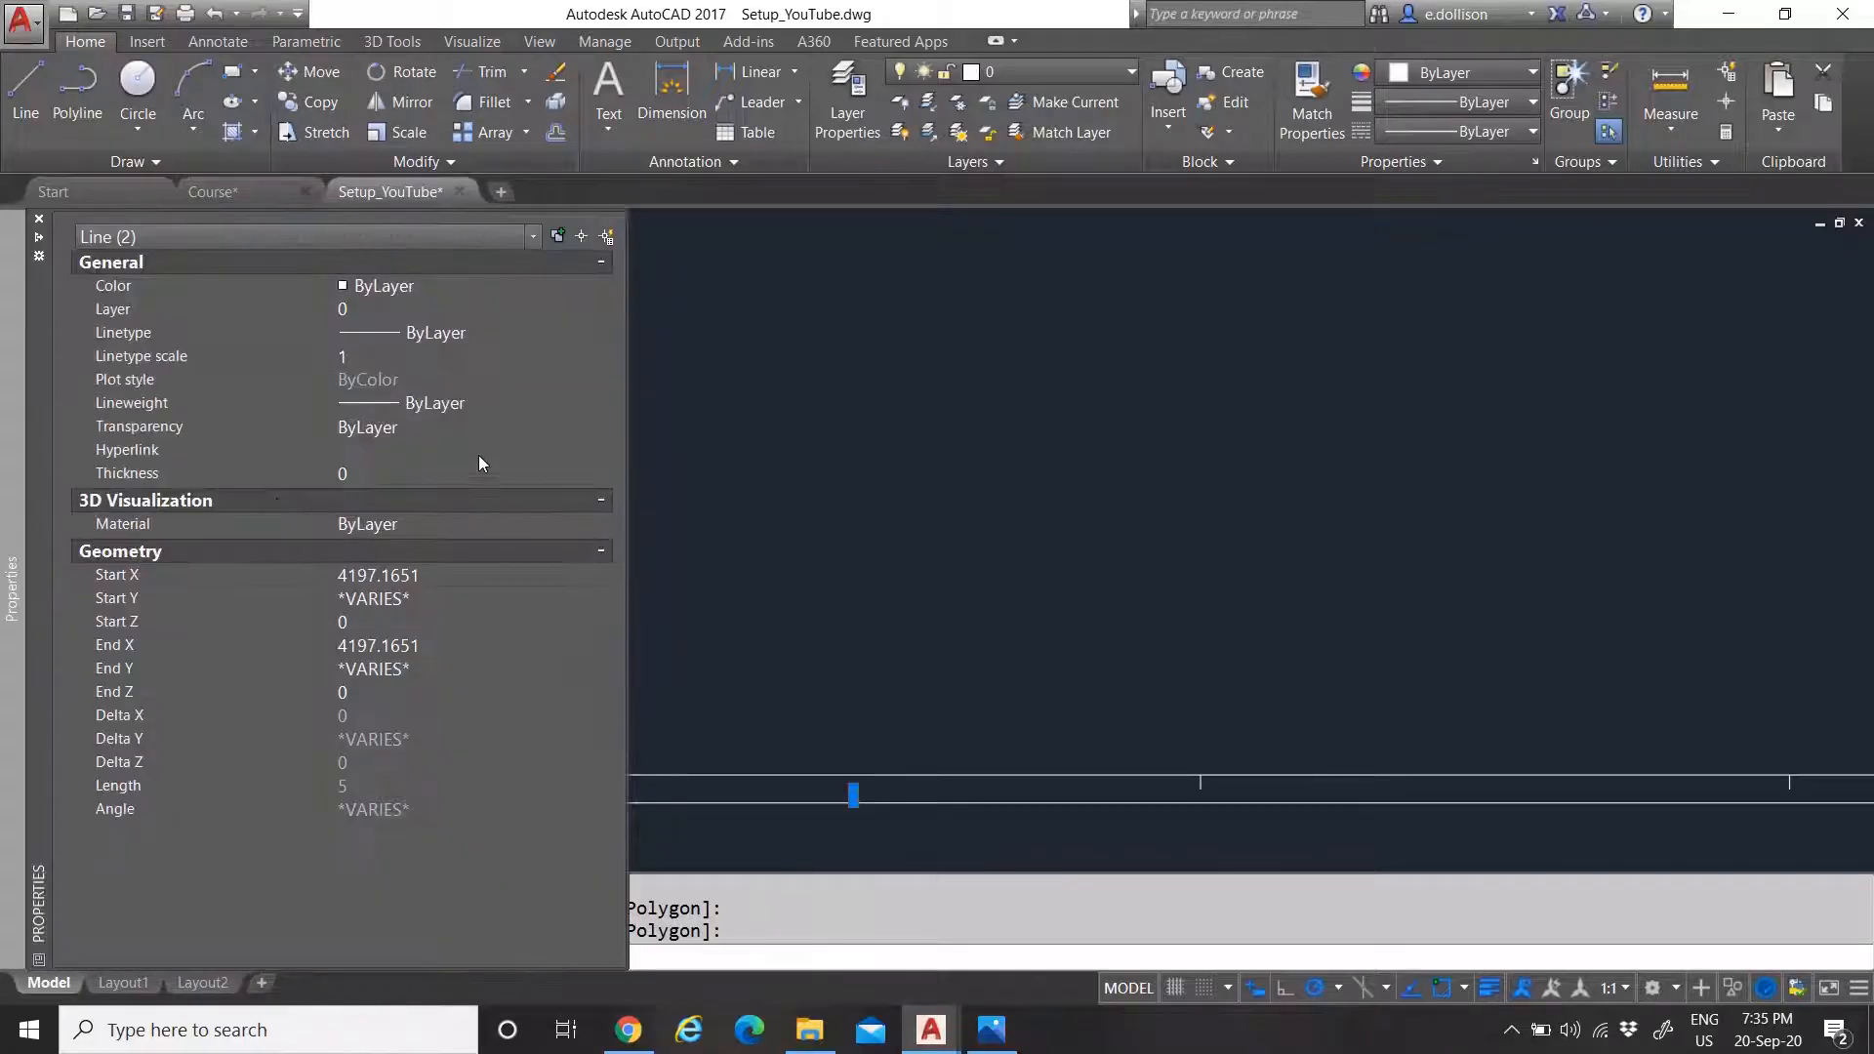
pyautogui.click(478, 403)
pyautogui.click(478, 484)
# Copy the selected top and bottom A0 fold ticks horizontally to the right by 297 units
pyautogui.scroll(-6, 851, 564)
pyautogui.scroll(2, 871, 568)
pyautogui.scroll(2, 869, 566)
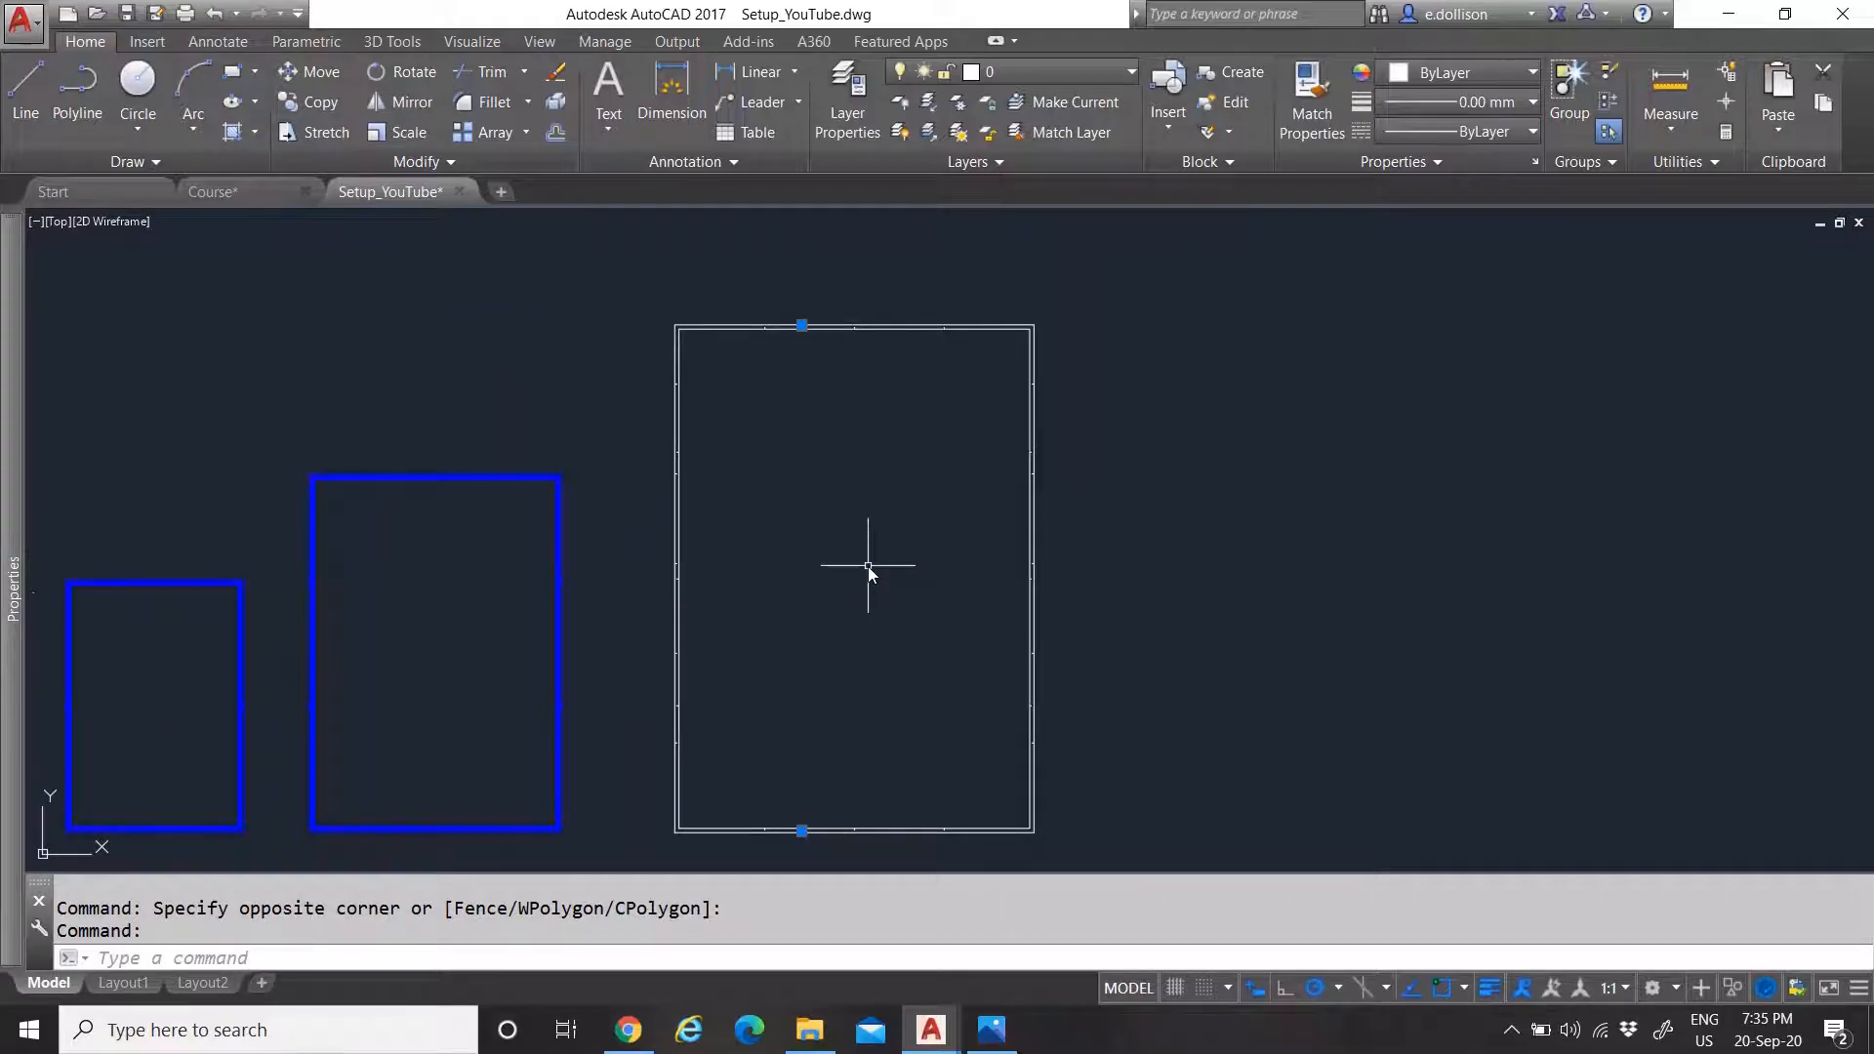
pyautogui.write('co')
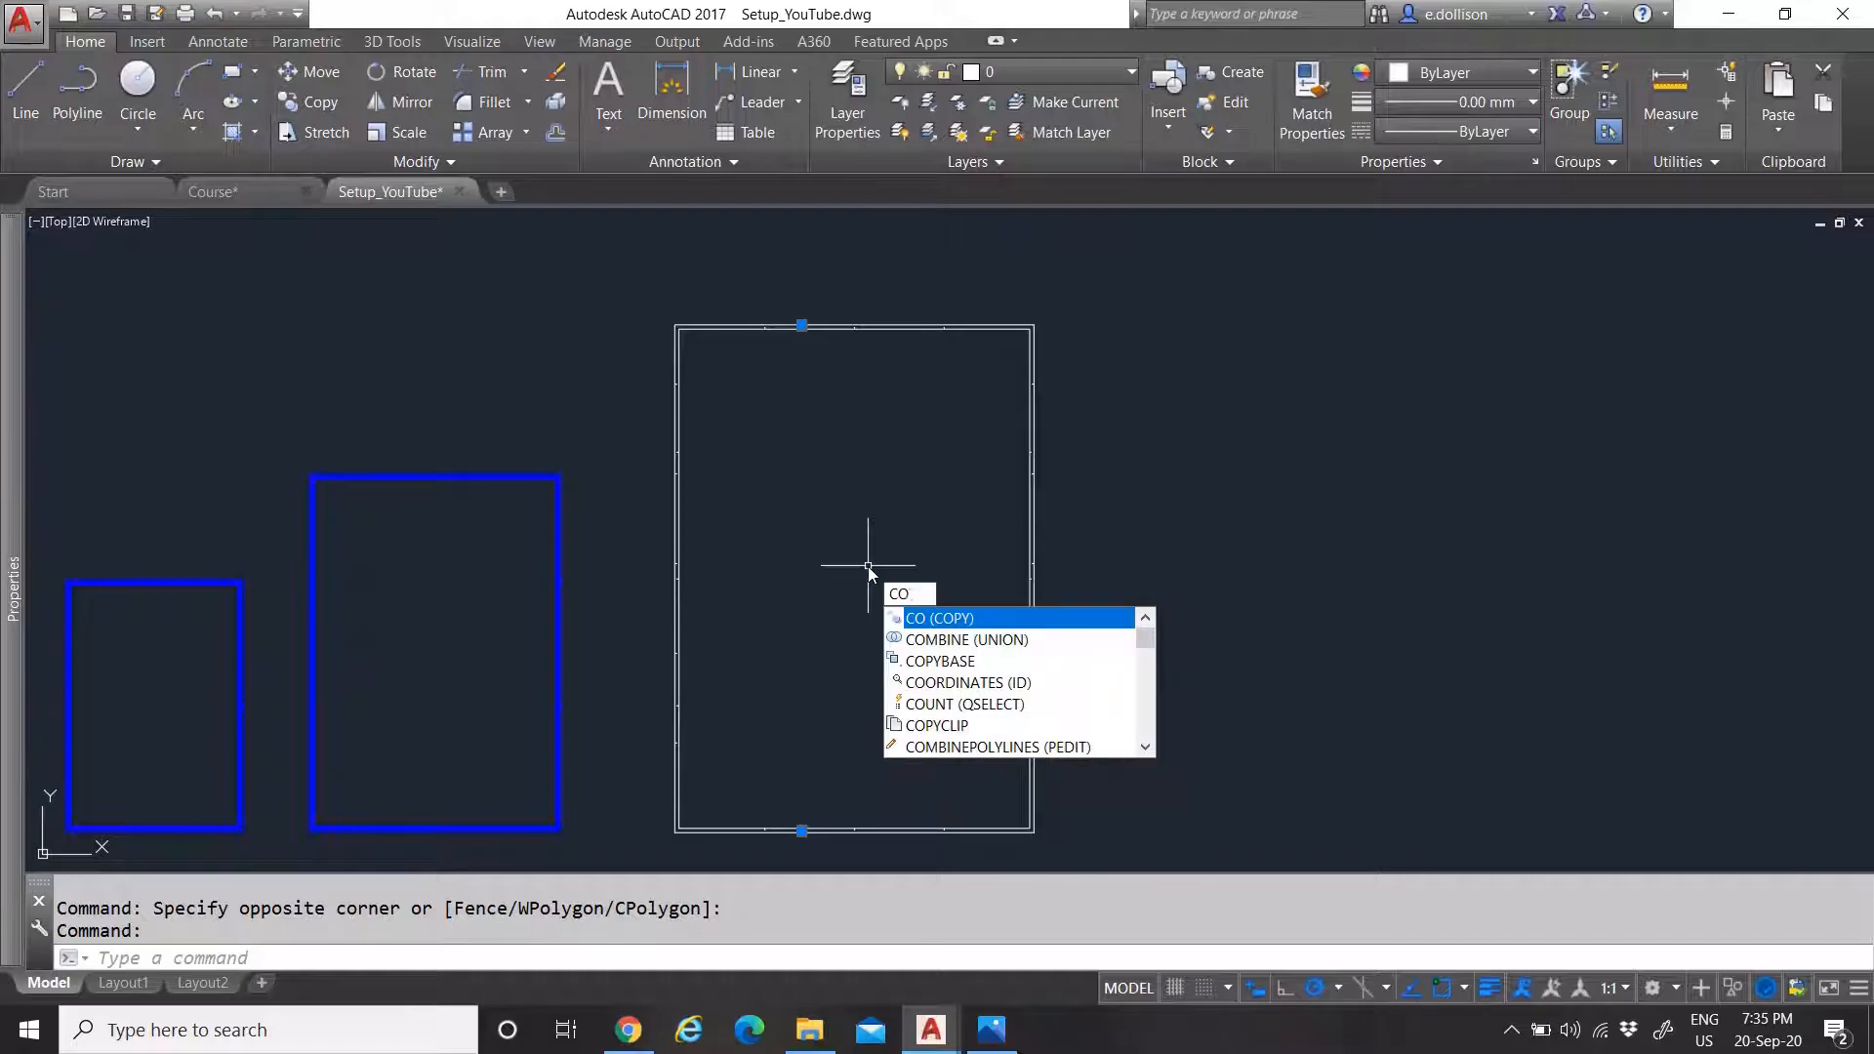
pyautogui.press('Return')
pyautogui.scroll(5, 833, 654)
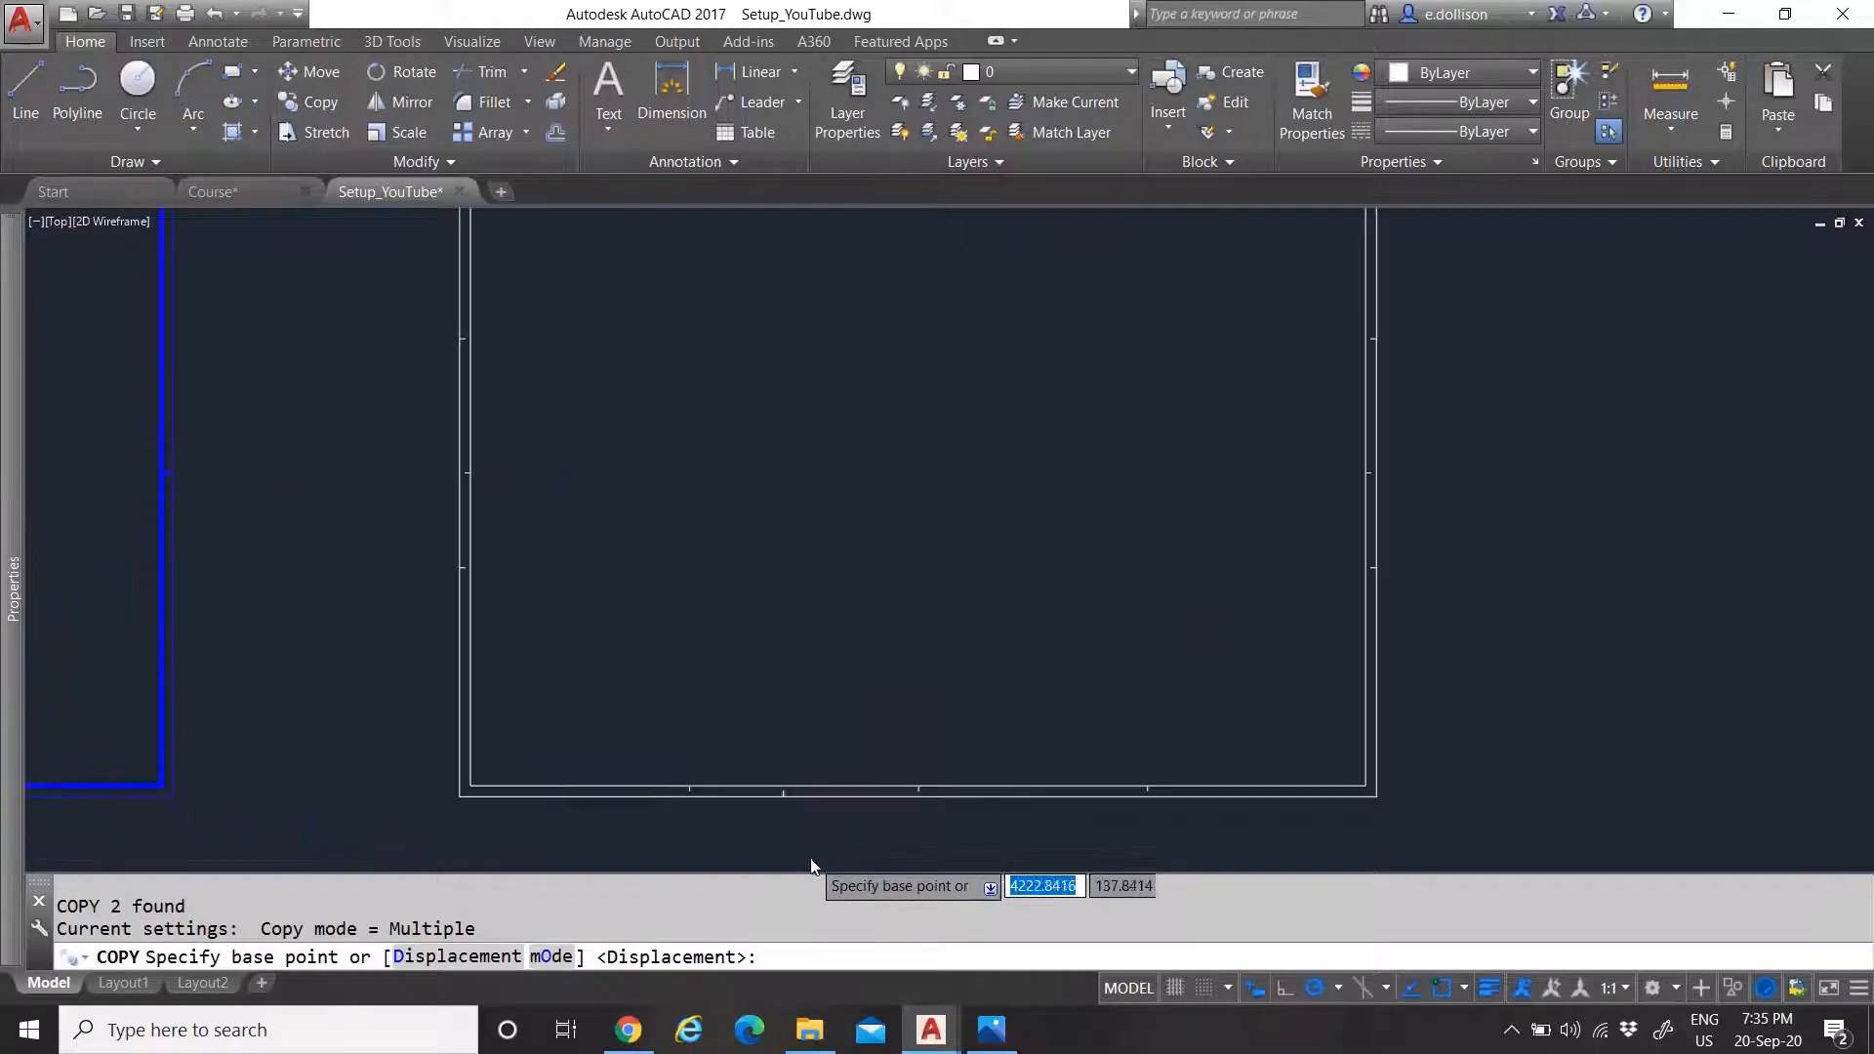
pyautogui.scroll(-3, 664, 585)
pyautogui.click(771, 480)
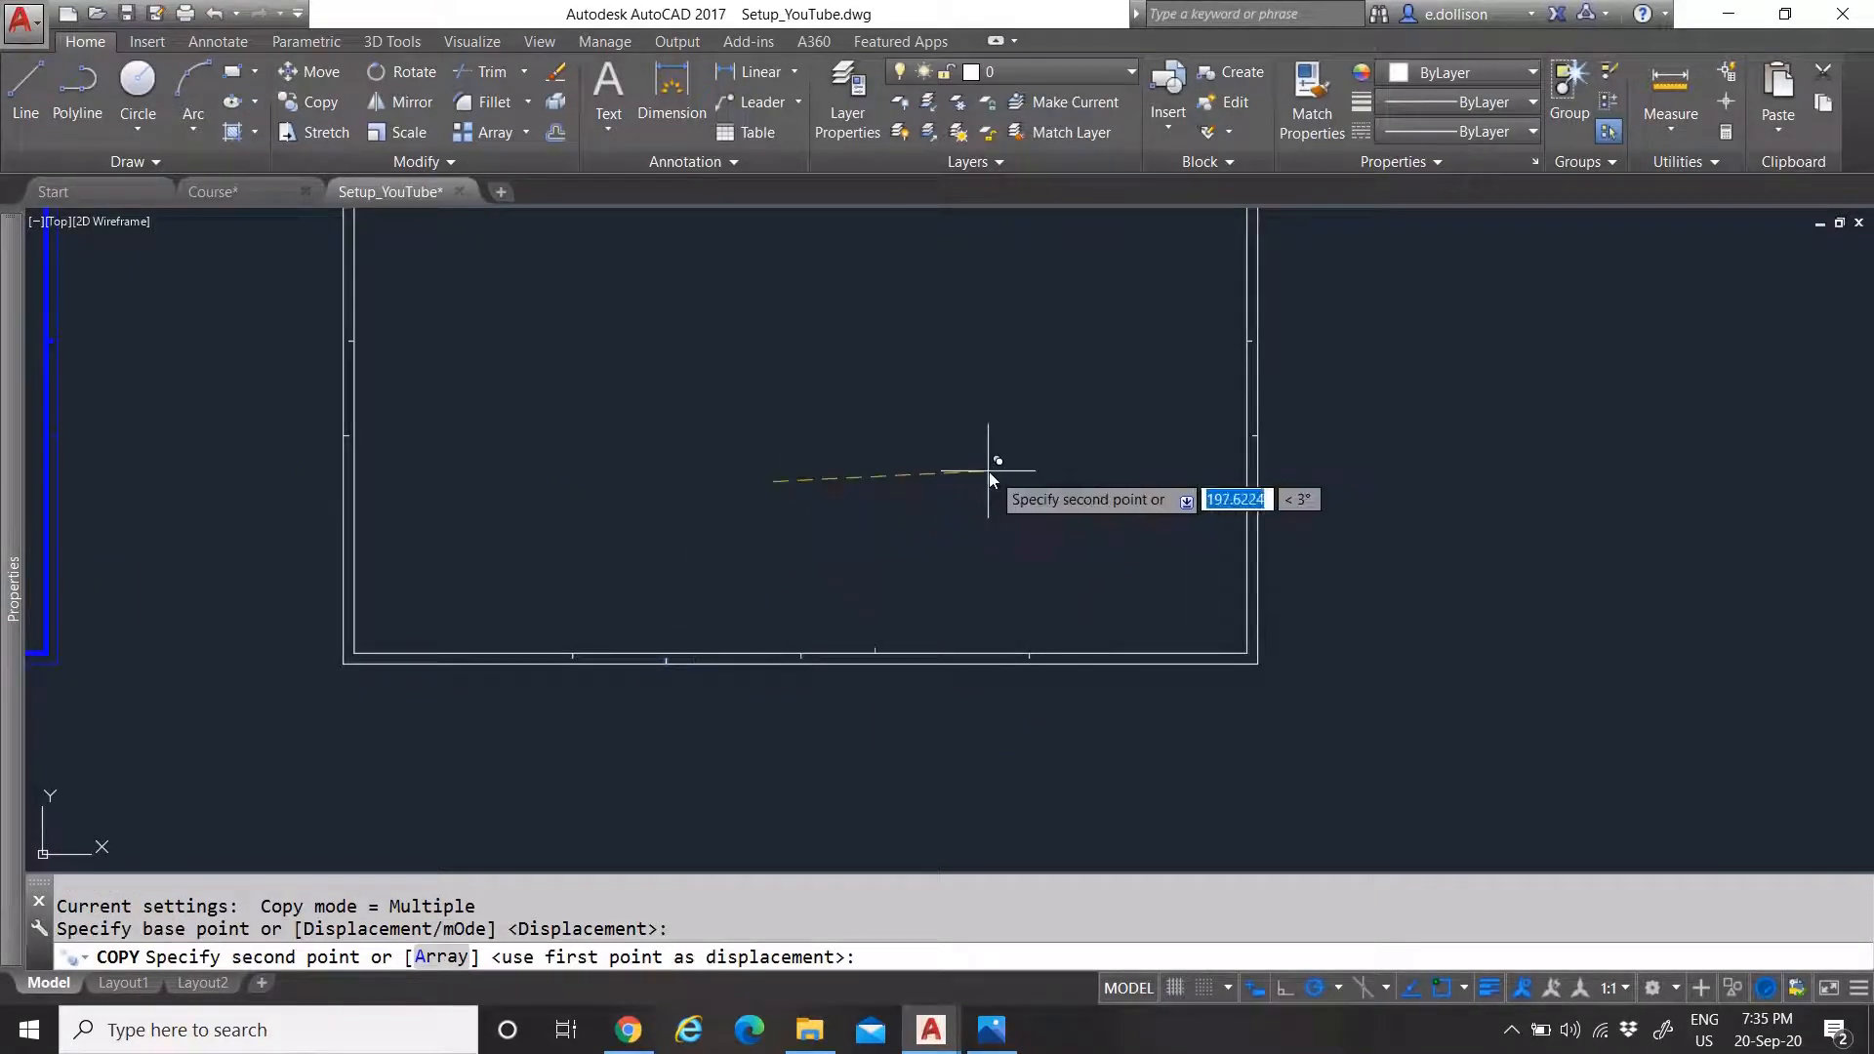
pyautogui.write('297')
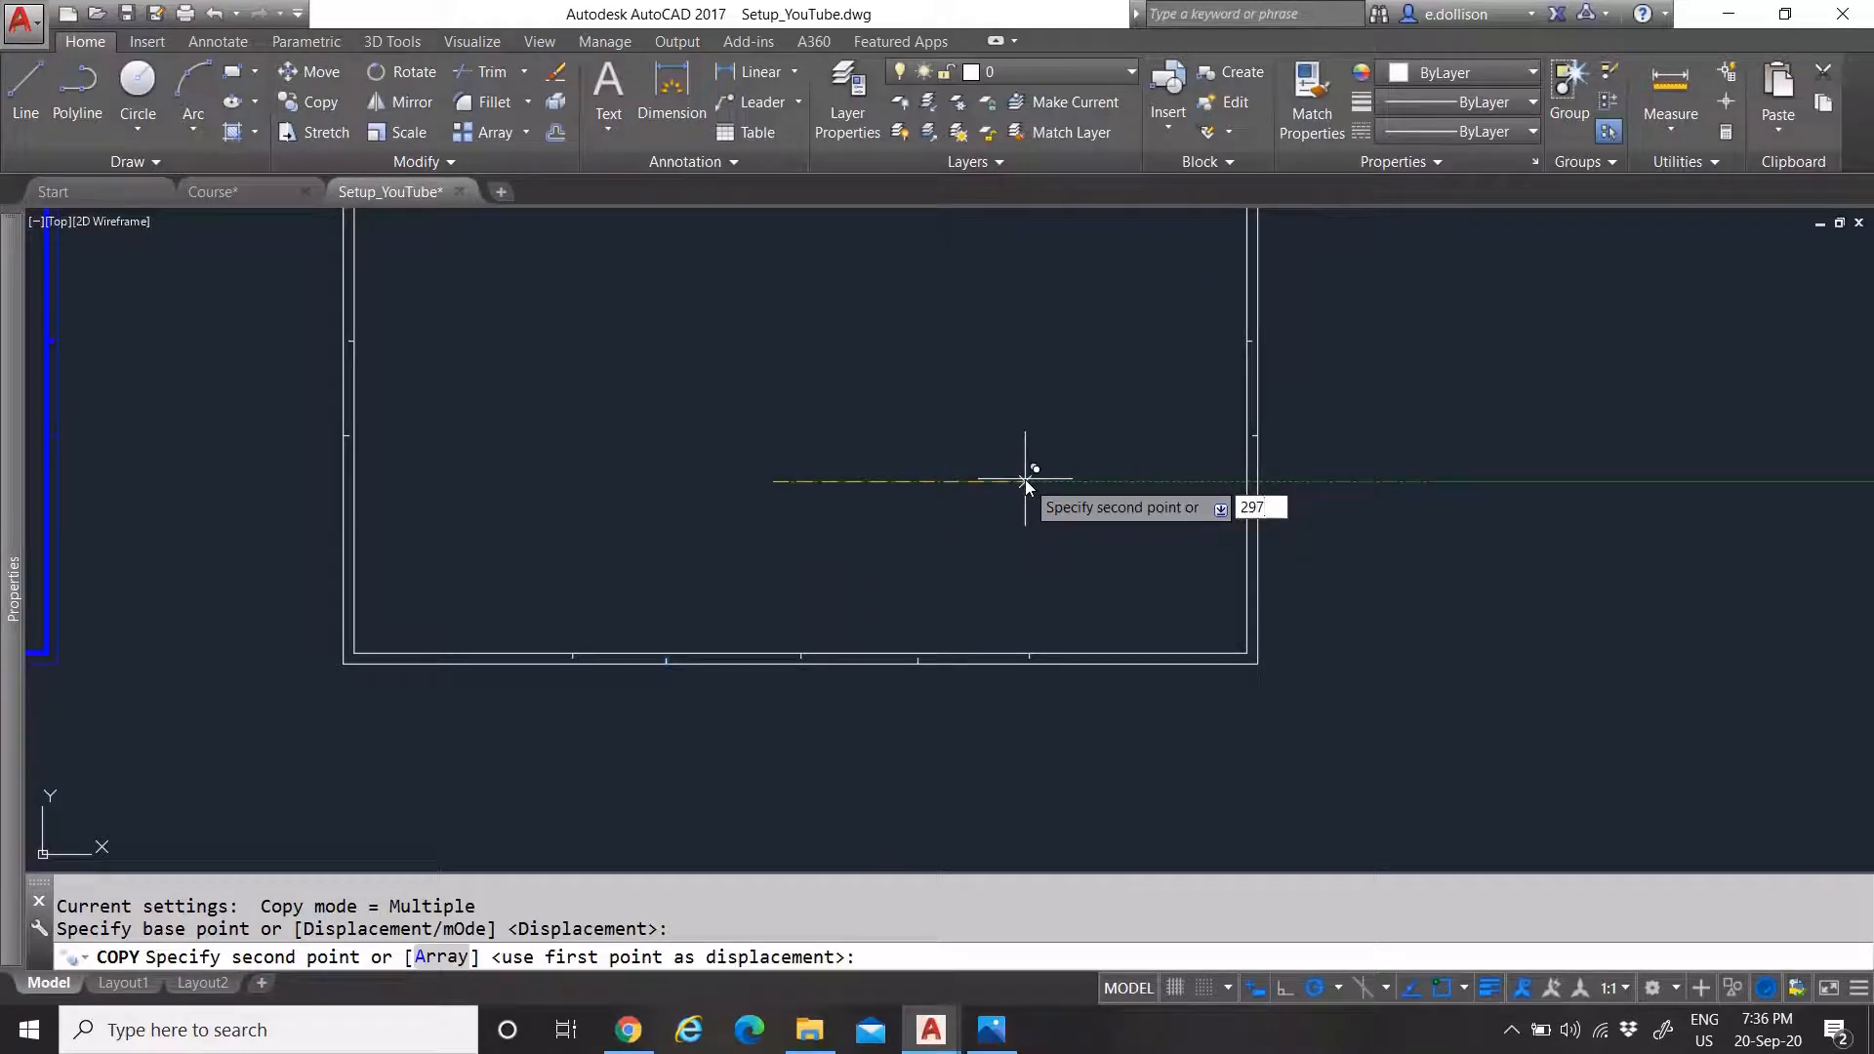
pyautogui.press('Return')
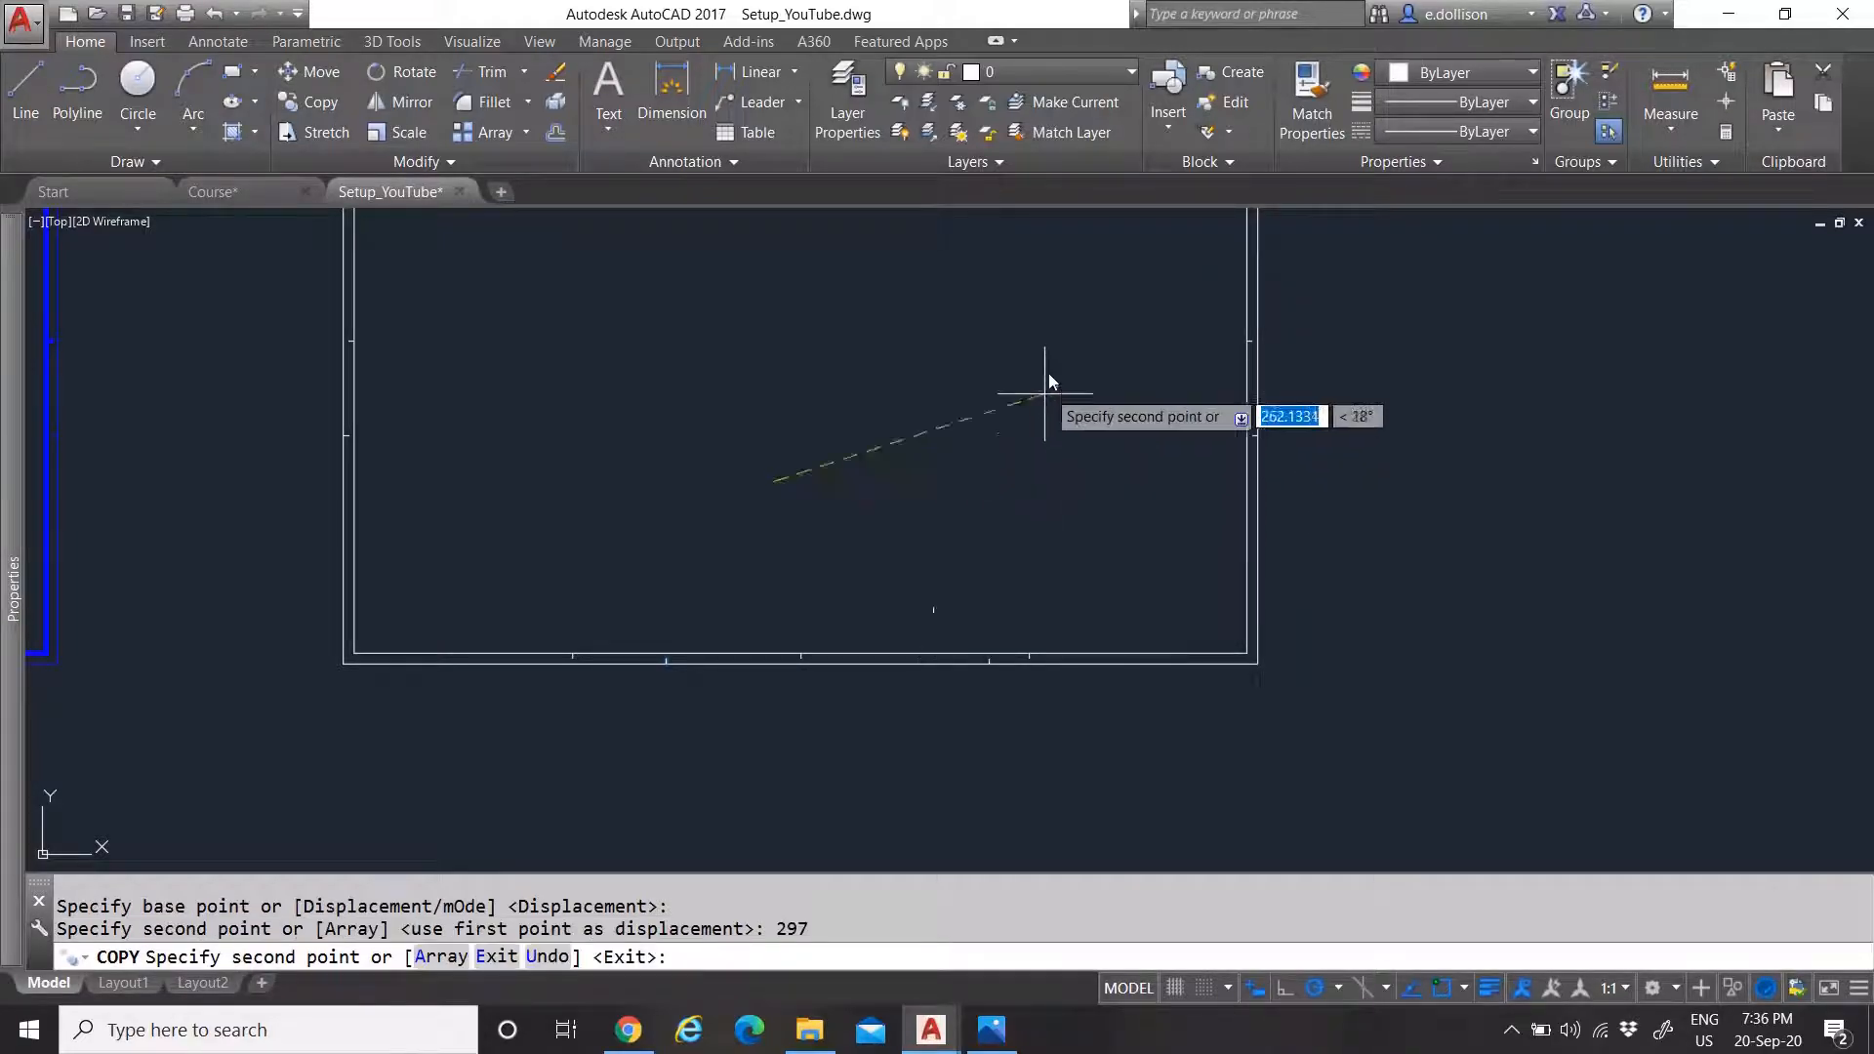
pyautogui.press('Escape')
# Define the A0 rectangles and fold ticks as a block named Border_A0, with its base point at the outer rectangle's lower-right corner
pyautogui.scroll(-3, 986, 574)
pyautogui.scroll(1, 958, 284)
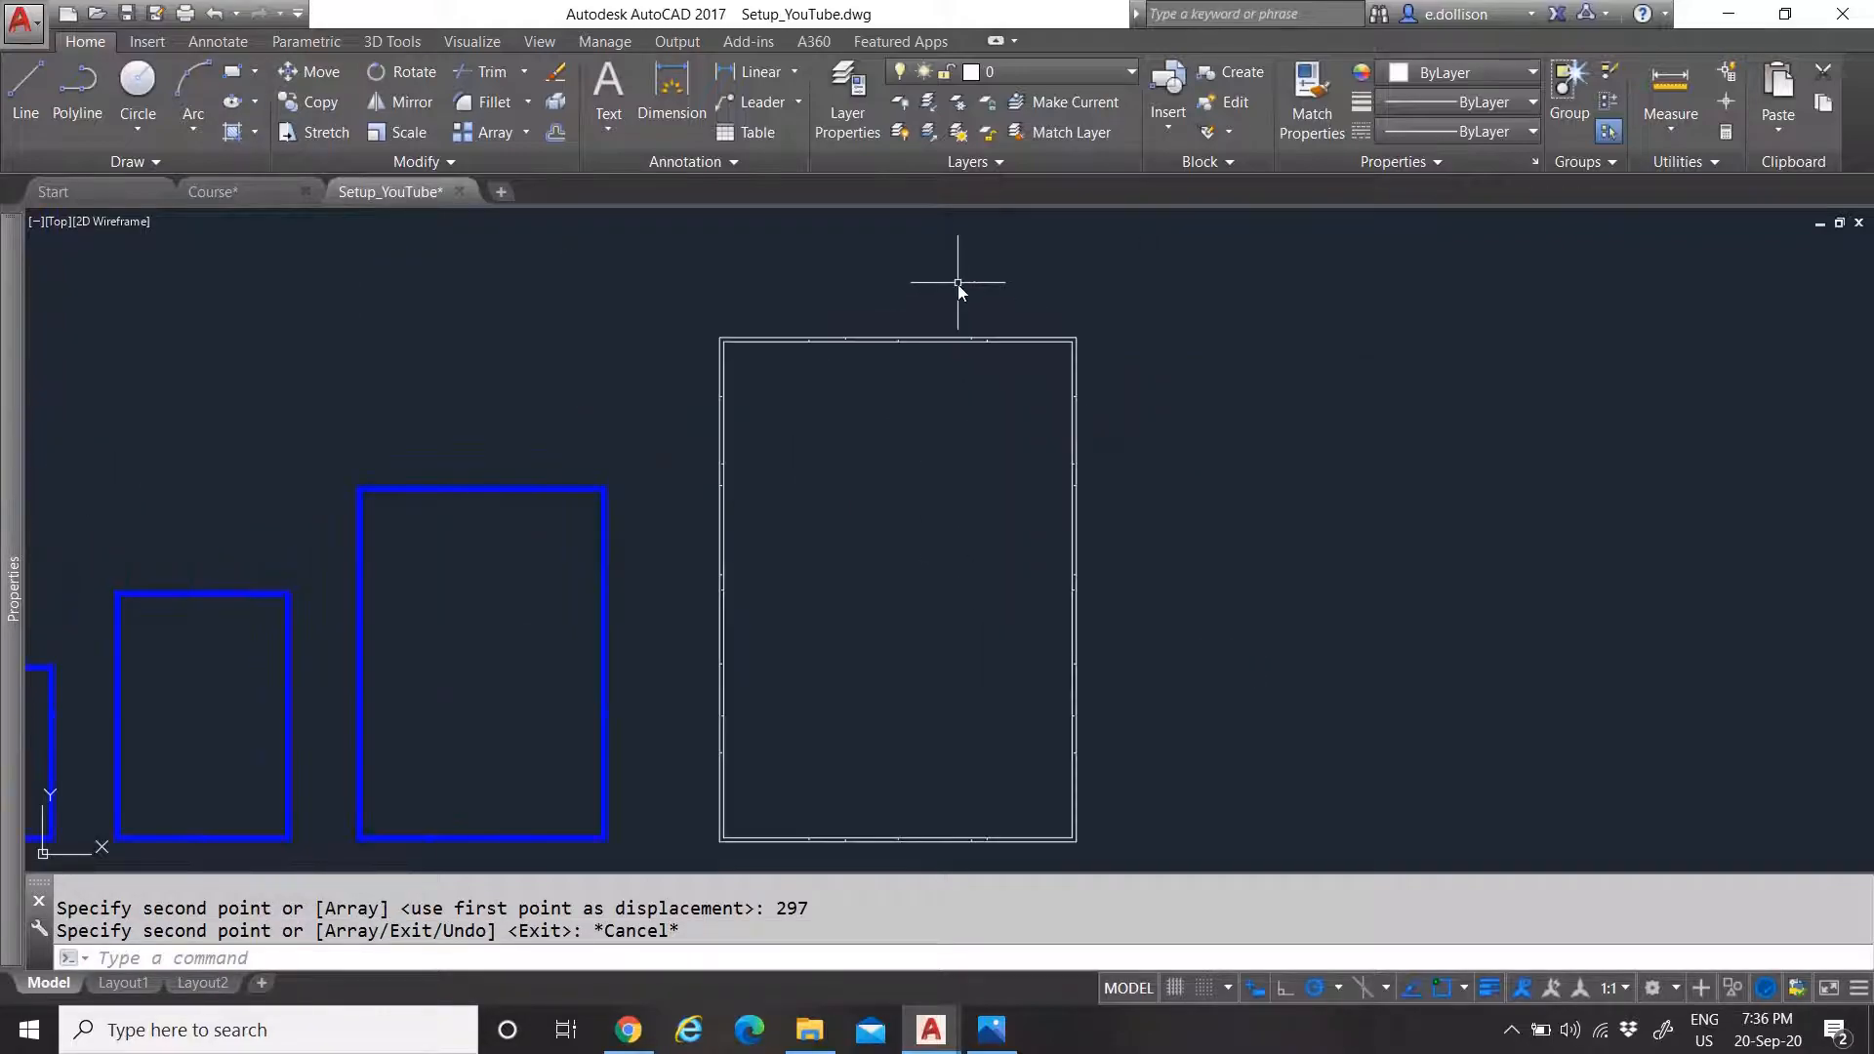
pyautogui.click(670, 310)
pyautogui.scroll(-2, 698, 366)
pyautogui.scroll(2, 810, 468)
pyautogui.click(1123, 805)
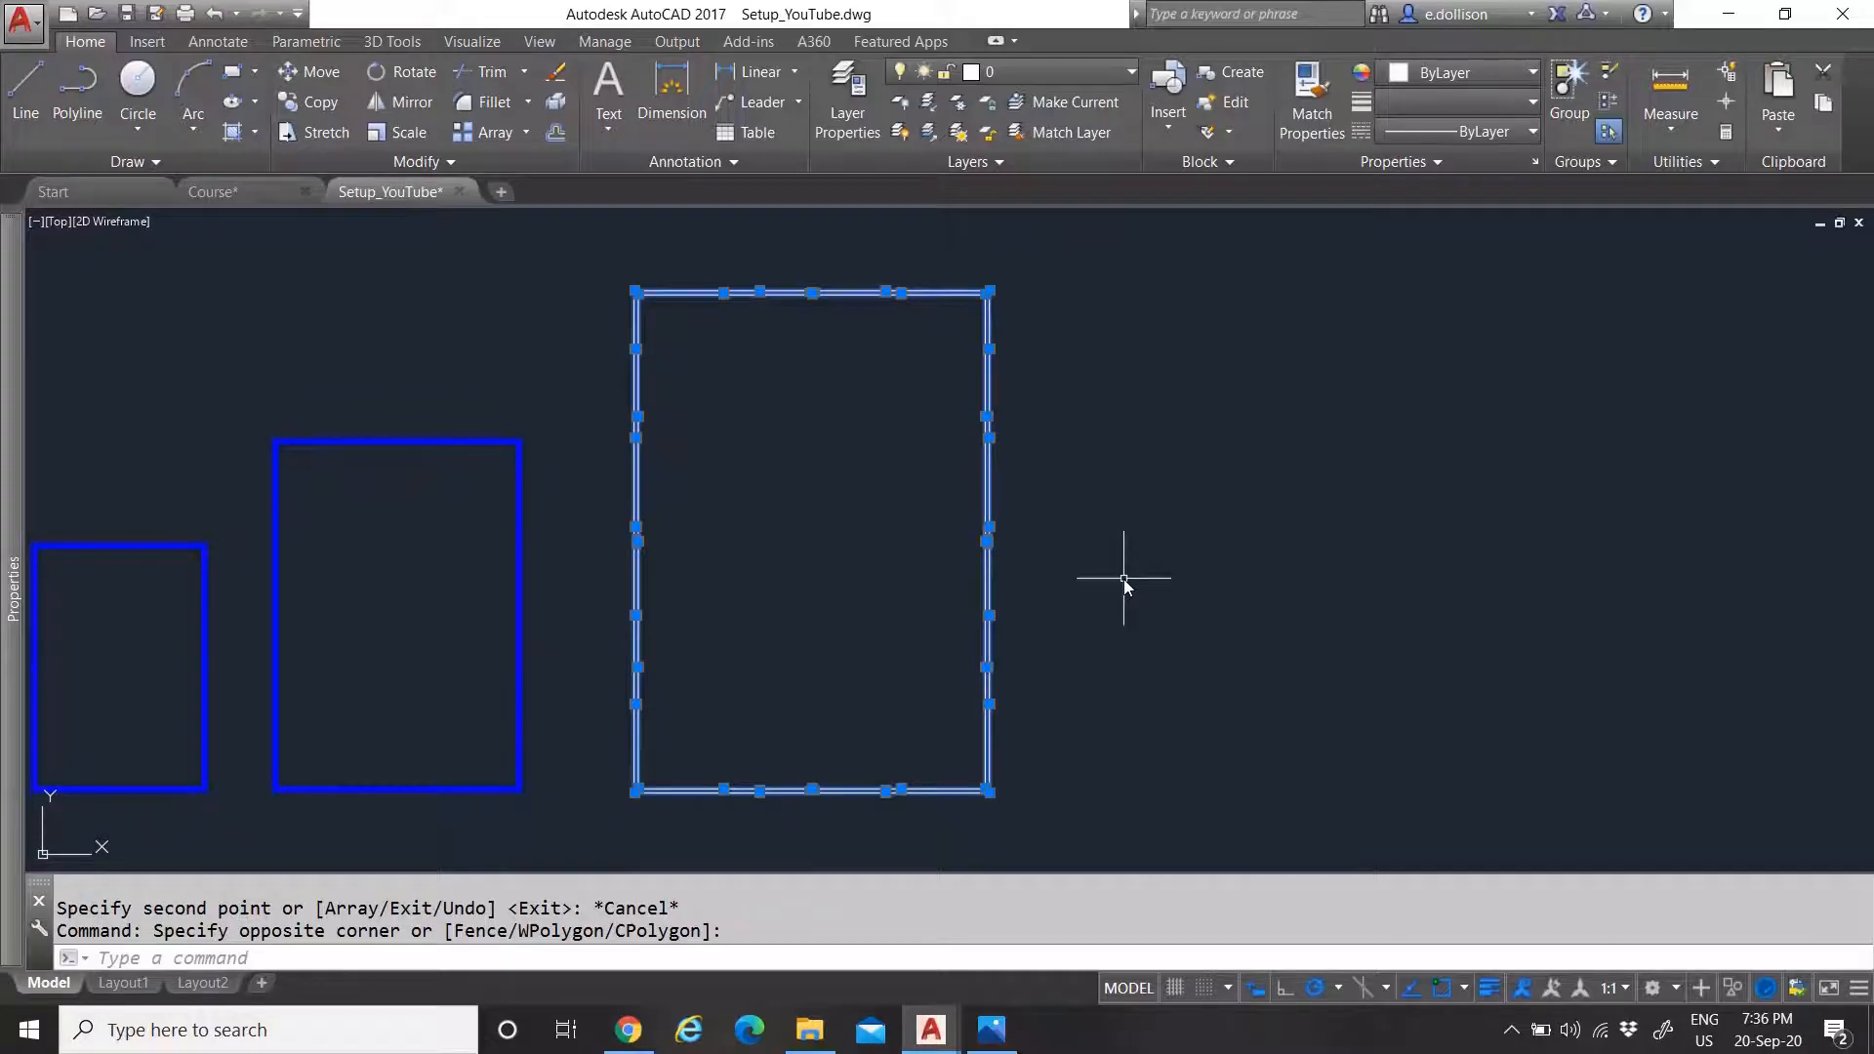
pyautogui.write('BLOCK')
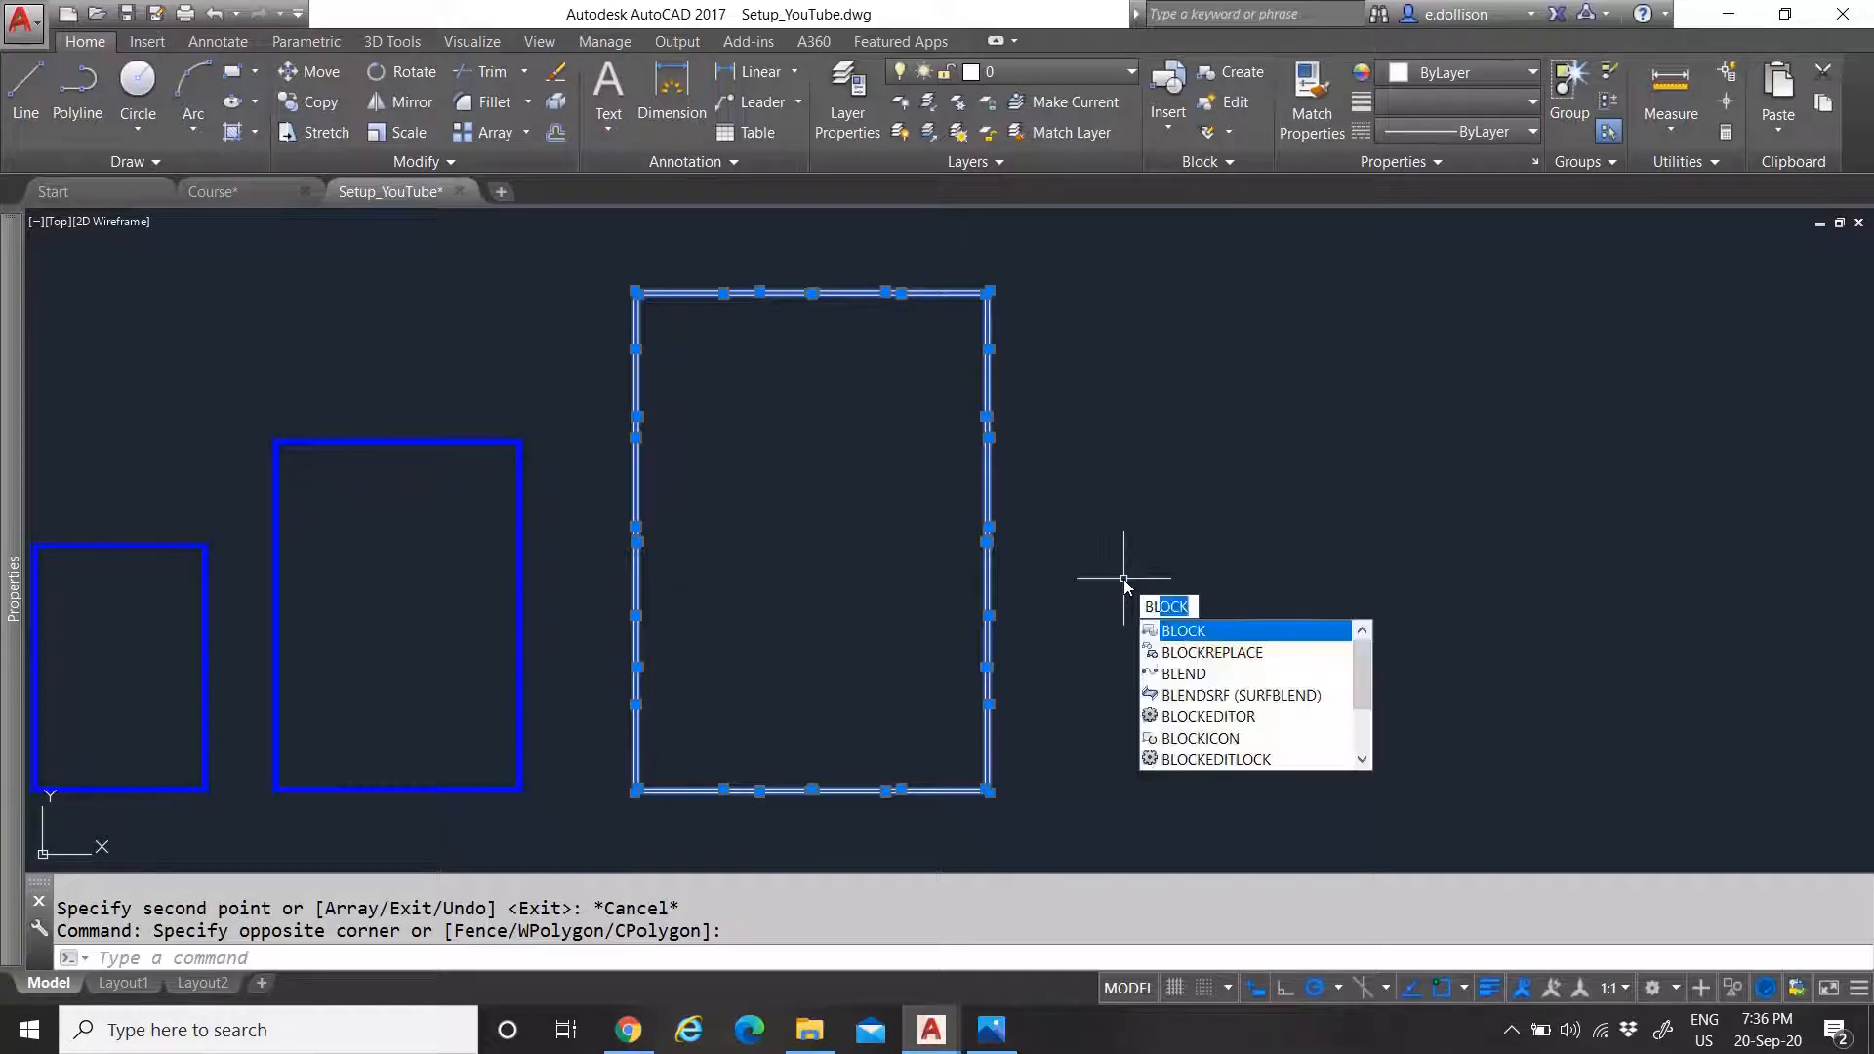
pyautogui.press('Return')
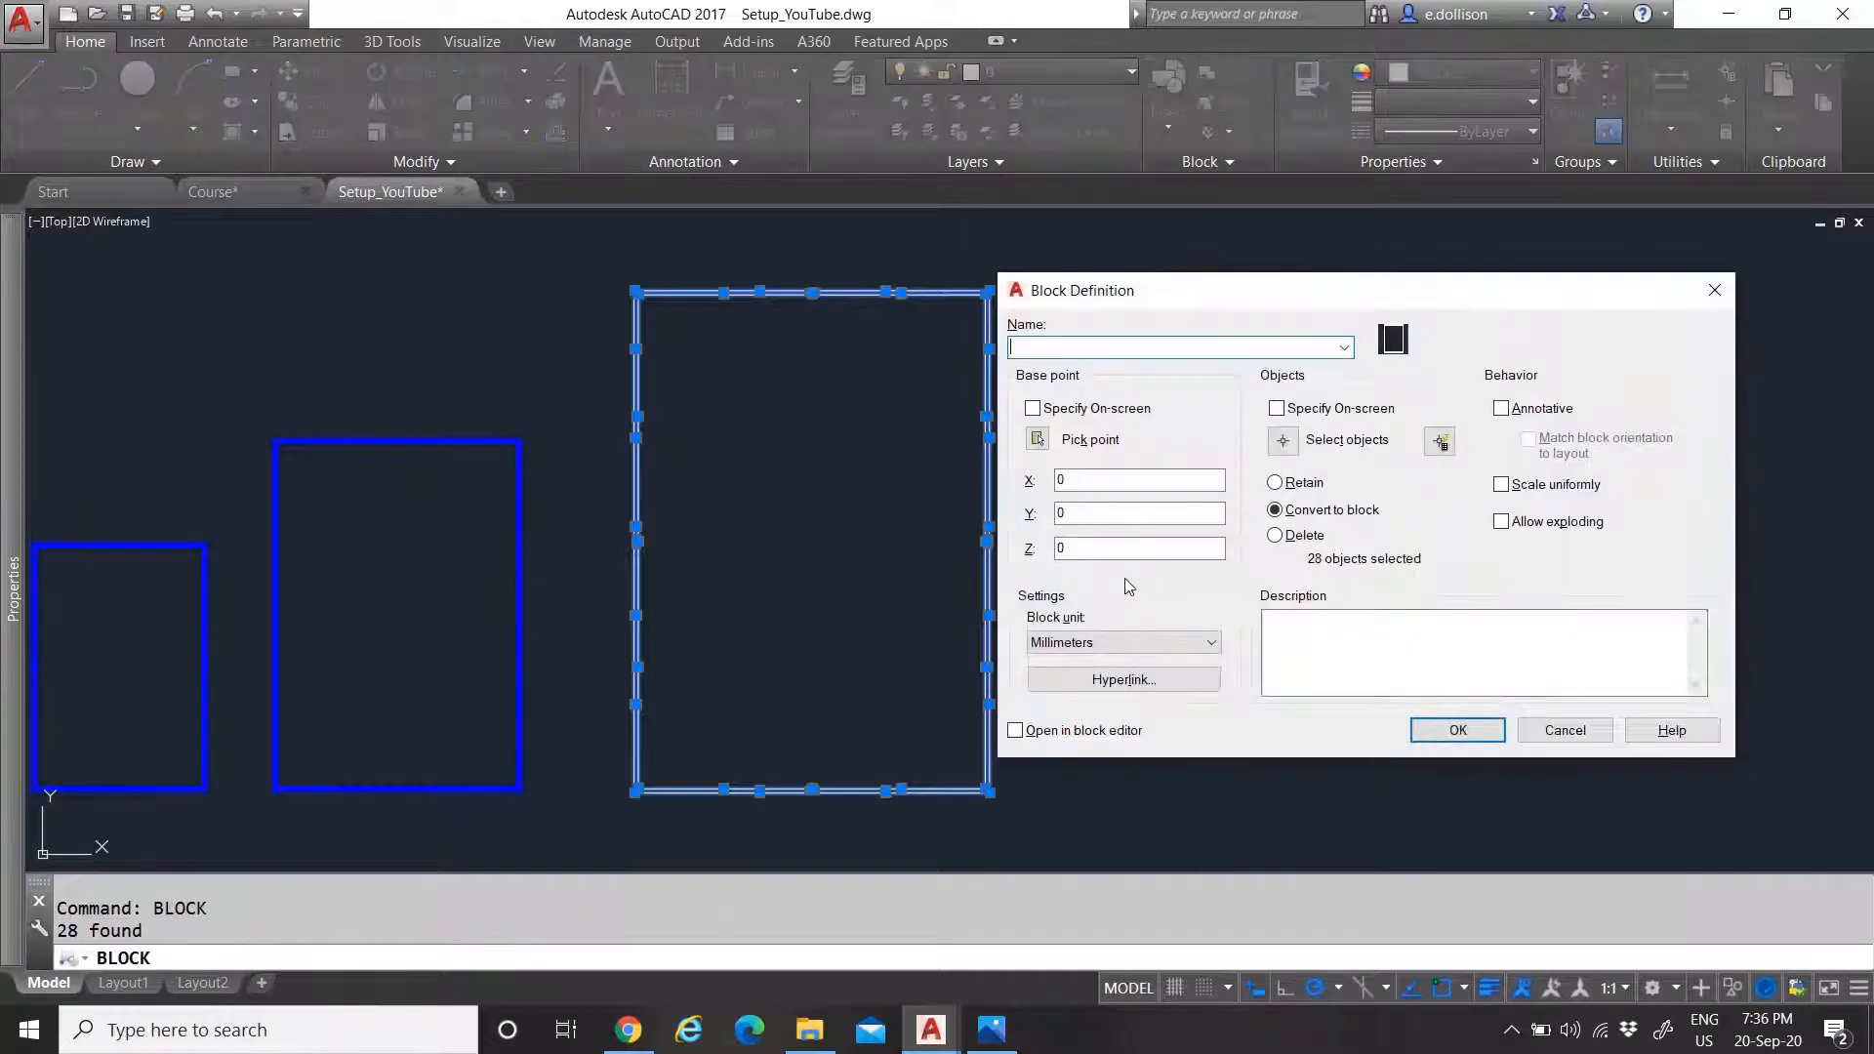
pyautogui.write('Border_a')
pyautogui.press('Return')
pyautogui.scroll(4, 991, 793)
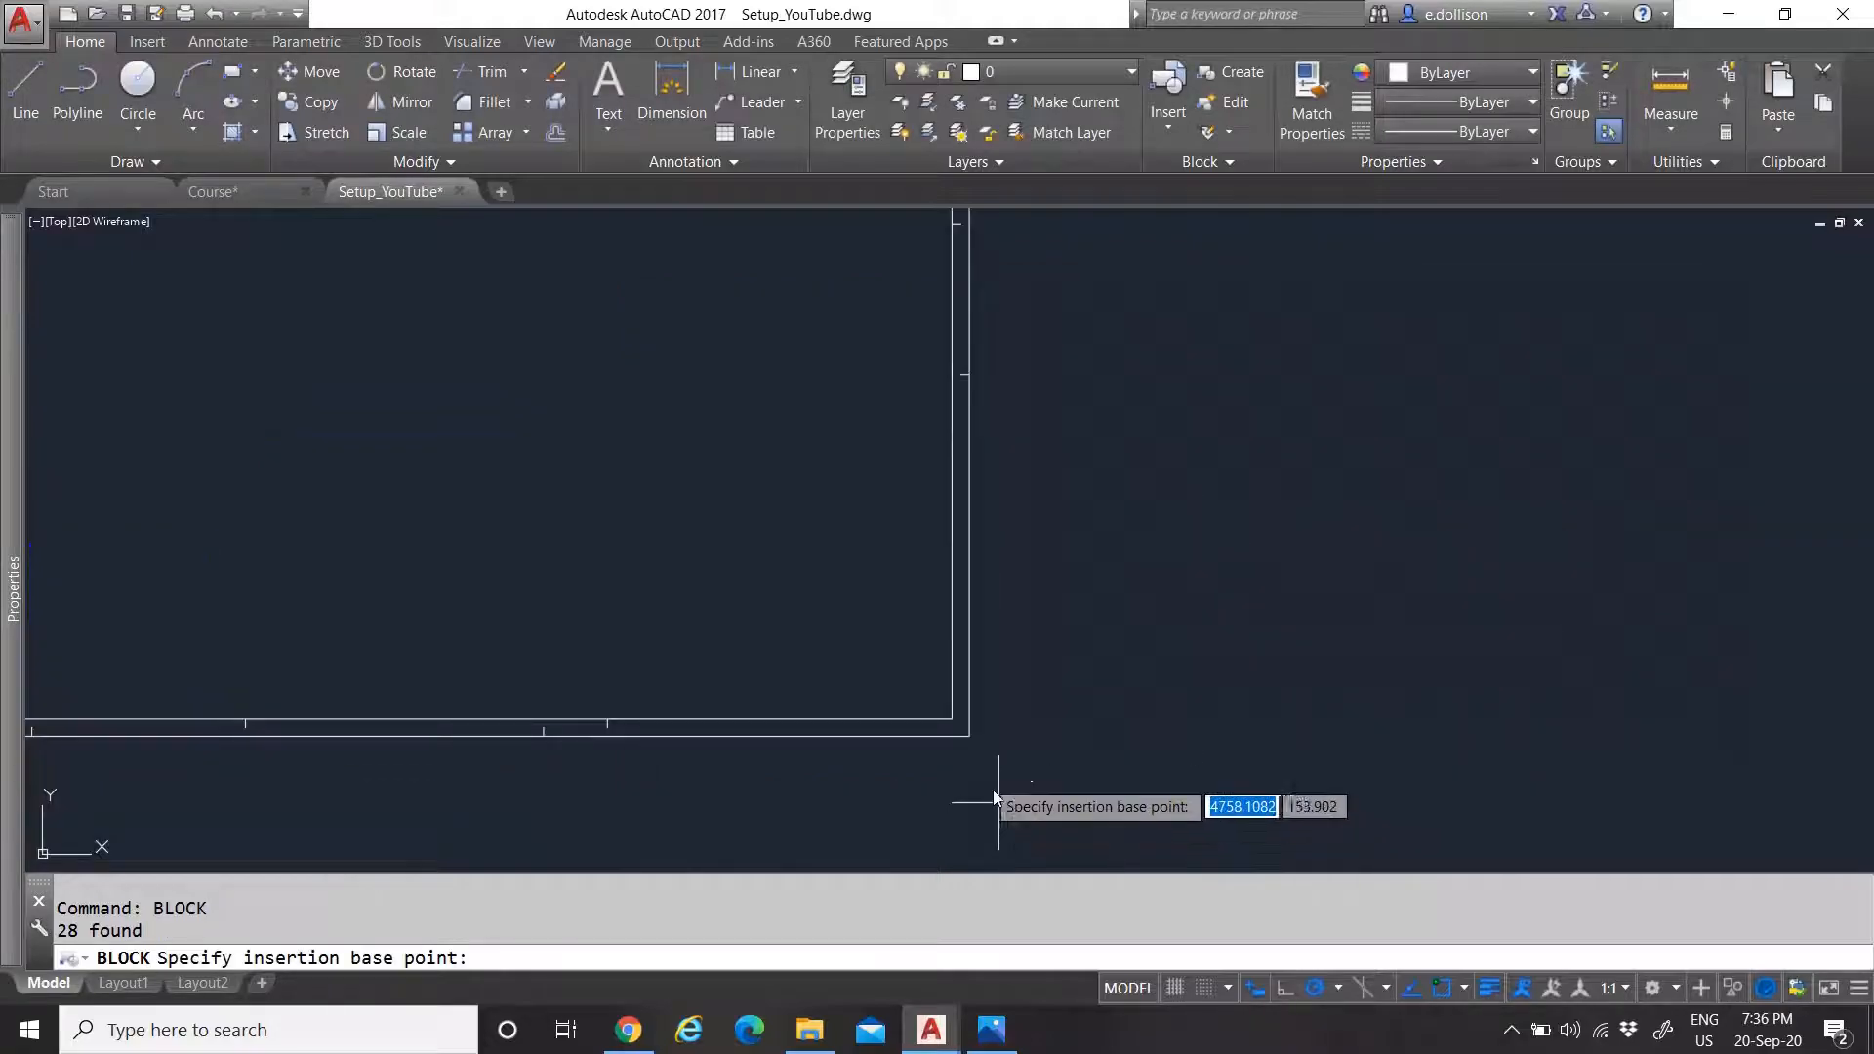
pyautogui.click(970, 740)
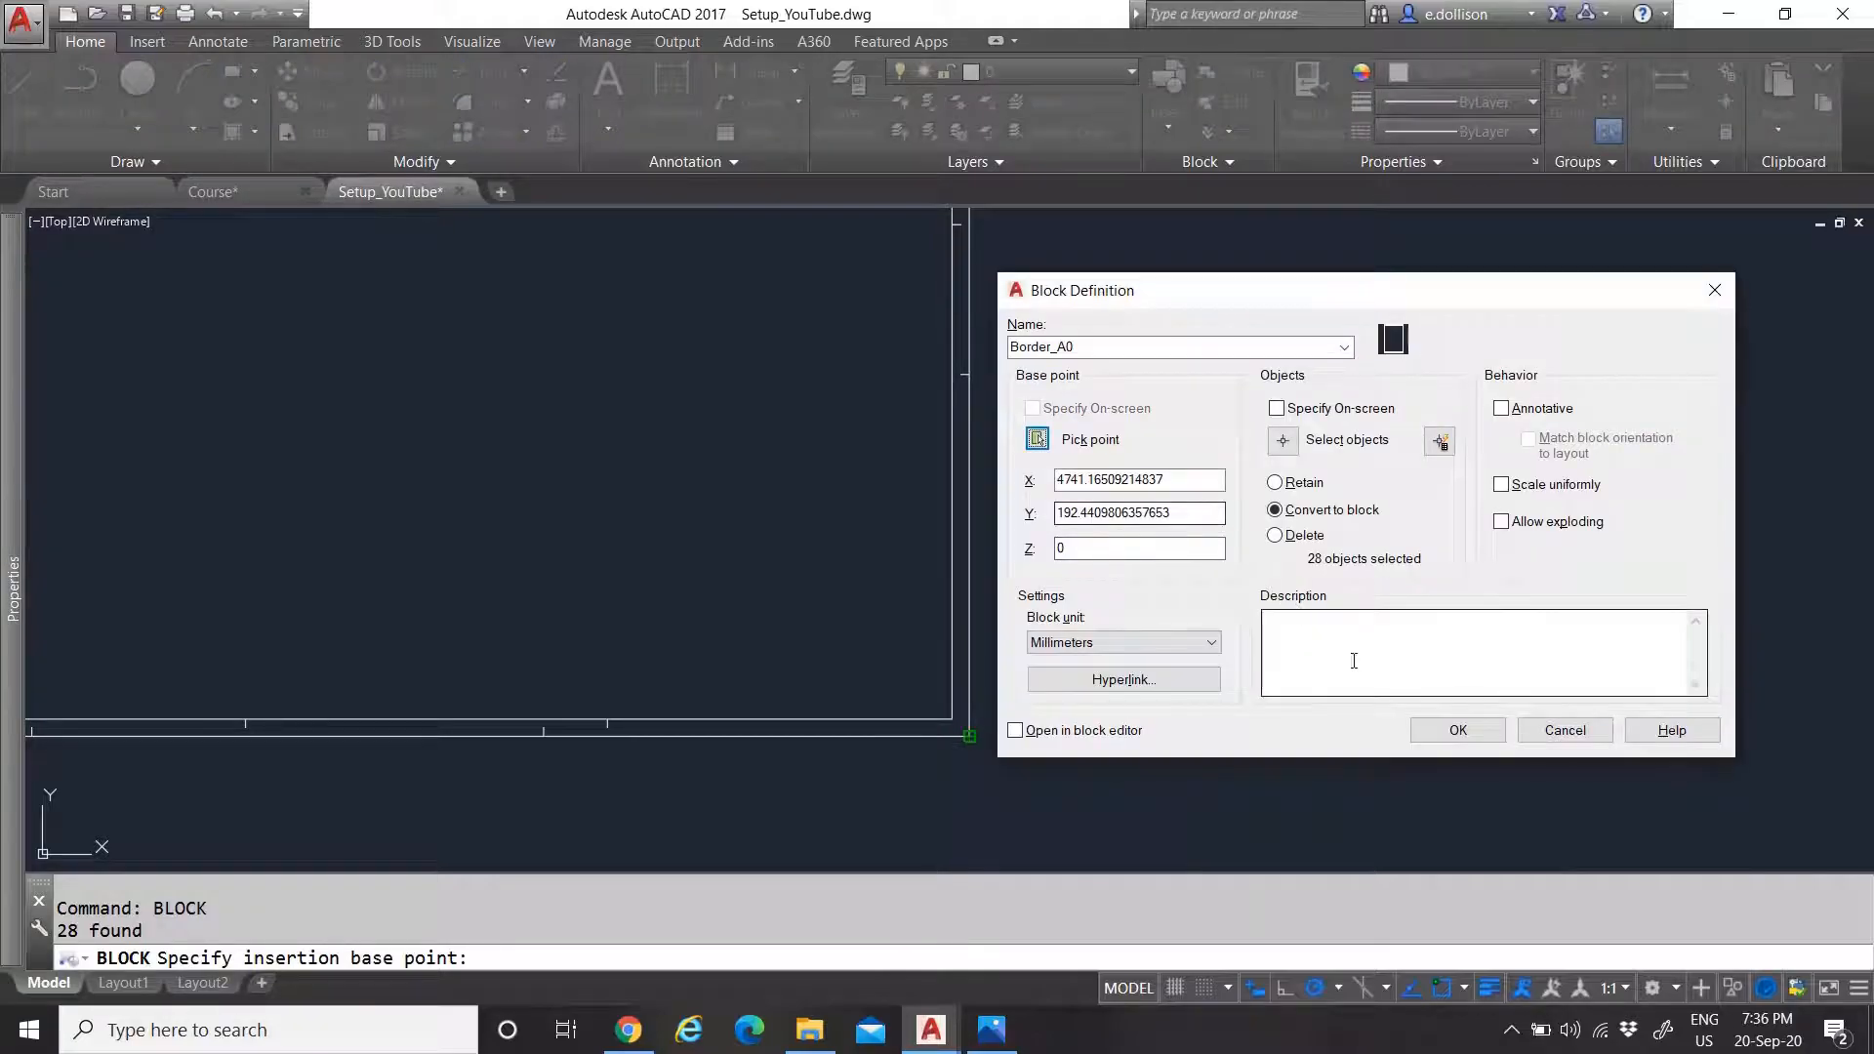
pyautogui.click(1457, 730)
pyautogui.scroll(-4, 1192, 586)
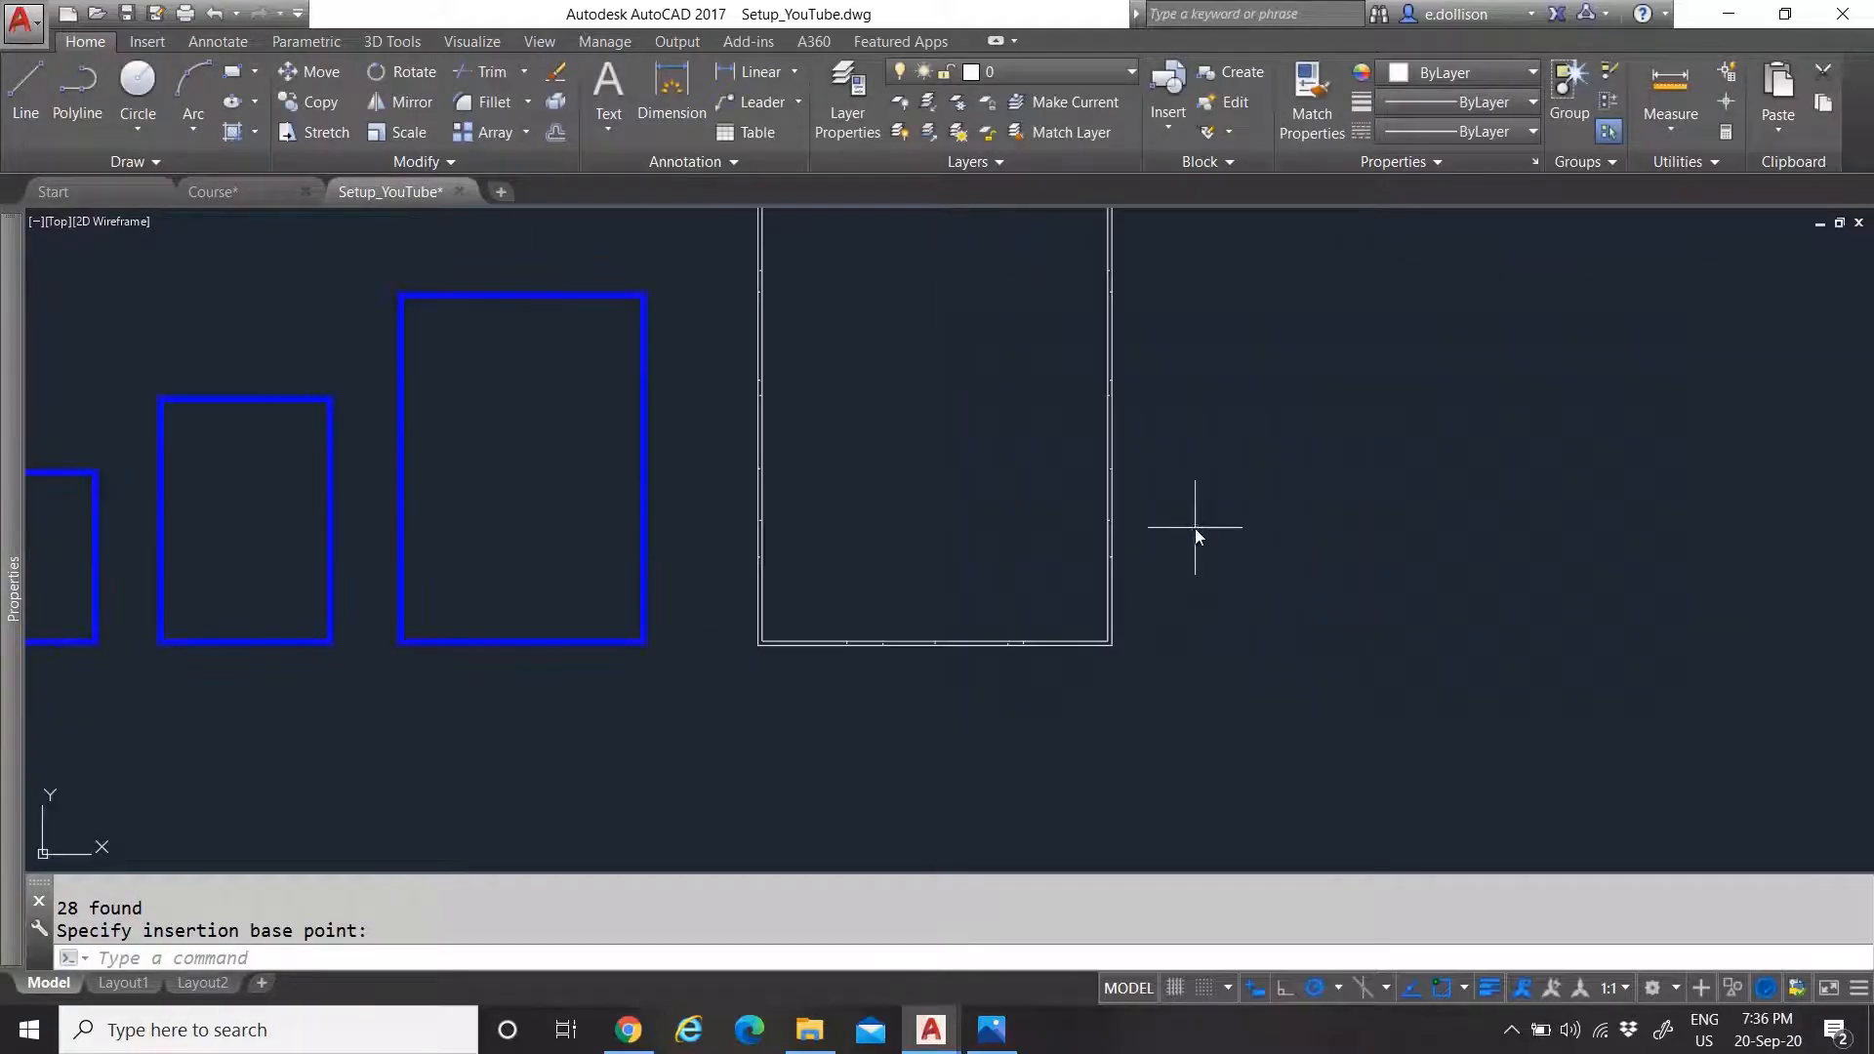
# Assign the A0 border block to the Border layer
pyautogui.click(1023, 436)
pyautogui.click(994, 70)
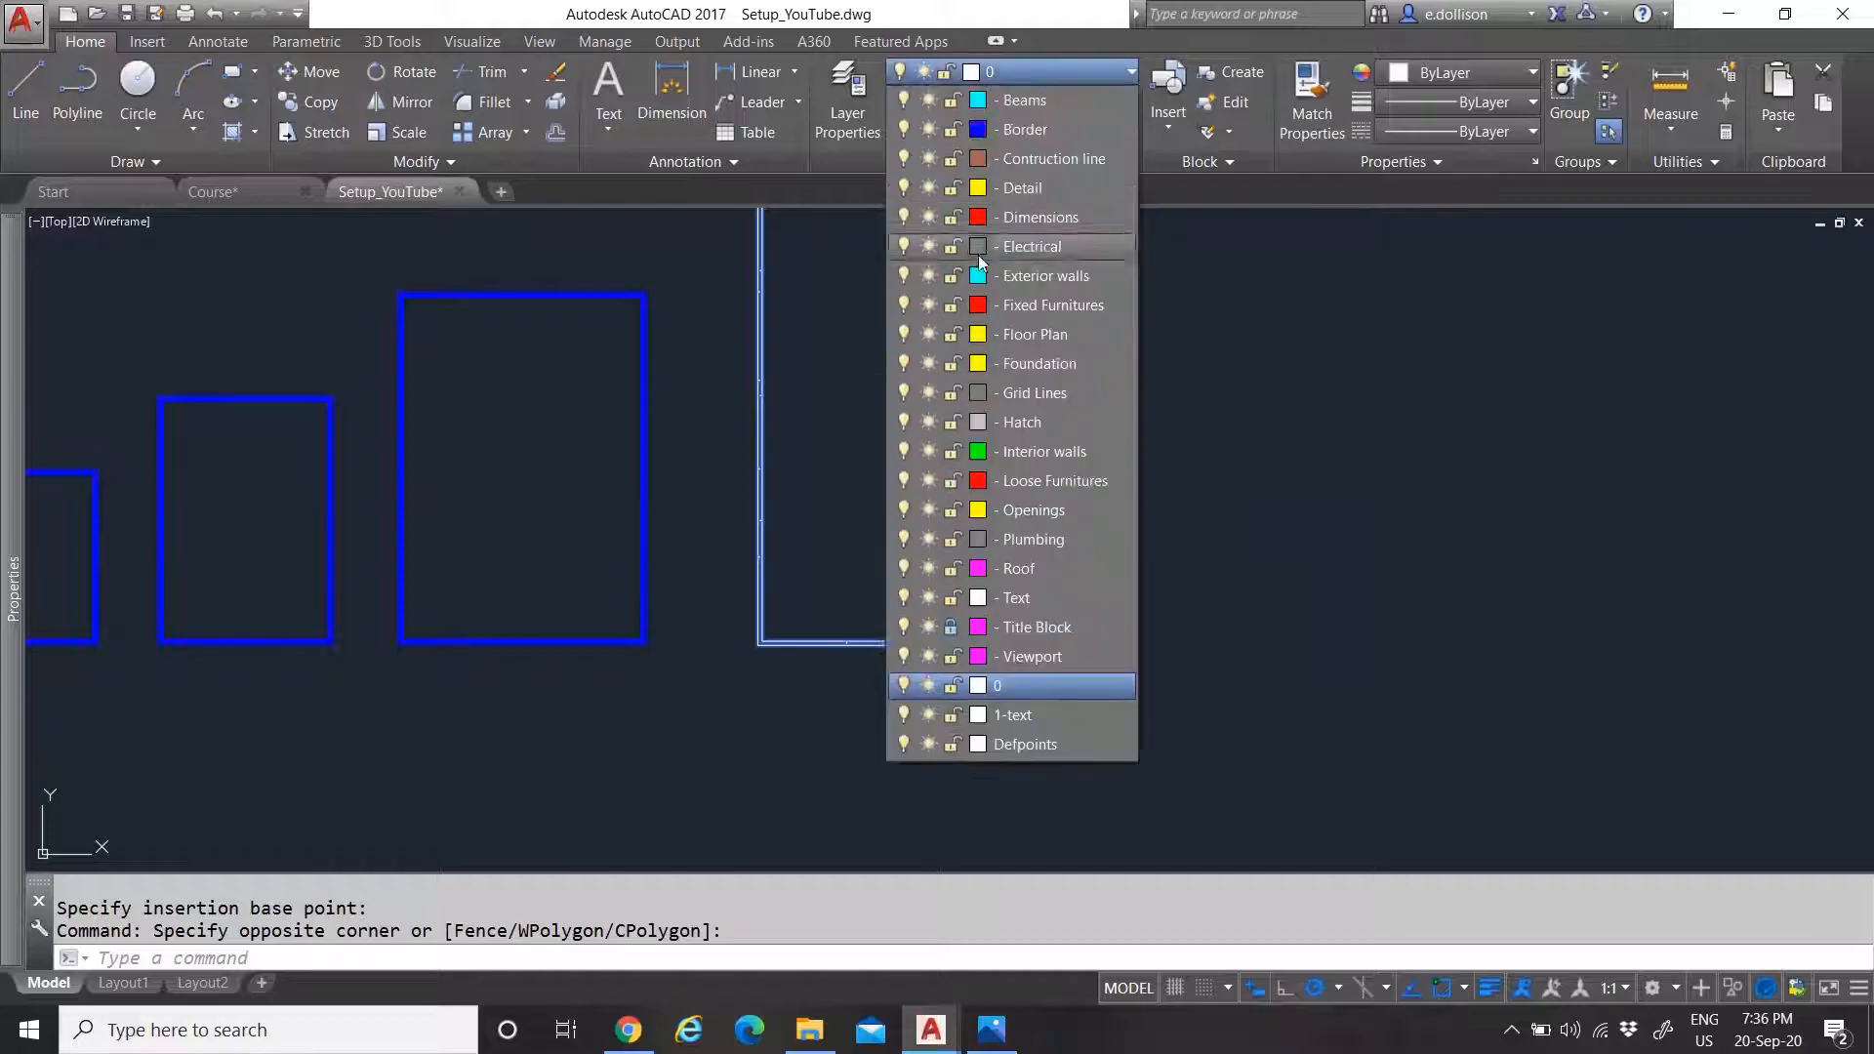
pyautogui.click(1022, 132)
pyautogui.scroll(-2, 937, 468)
pyautogui.scroll(6, 983, 335)
pyautogui.press('Escape')
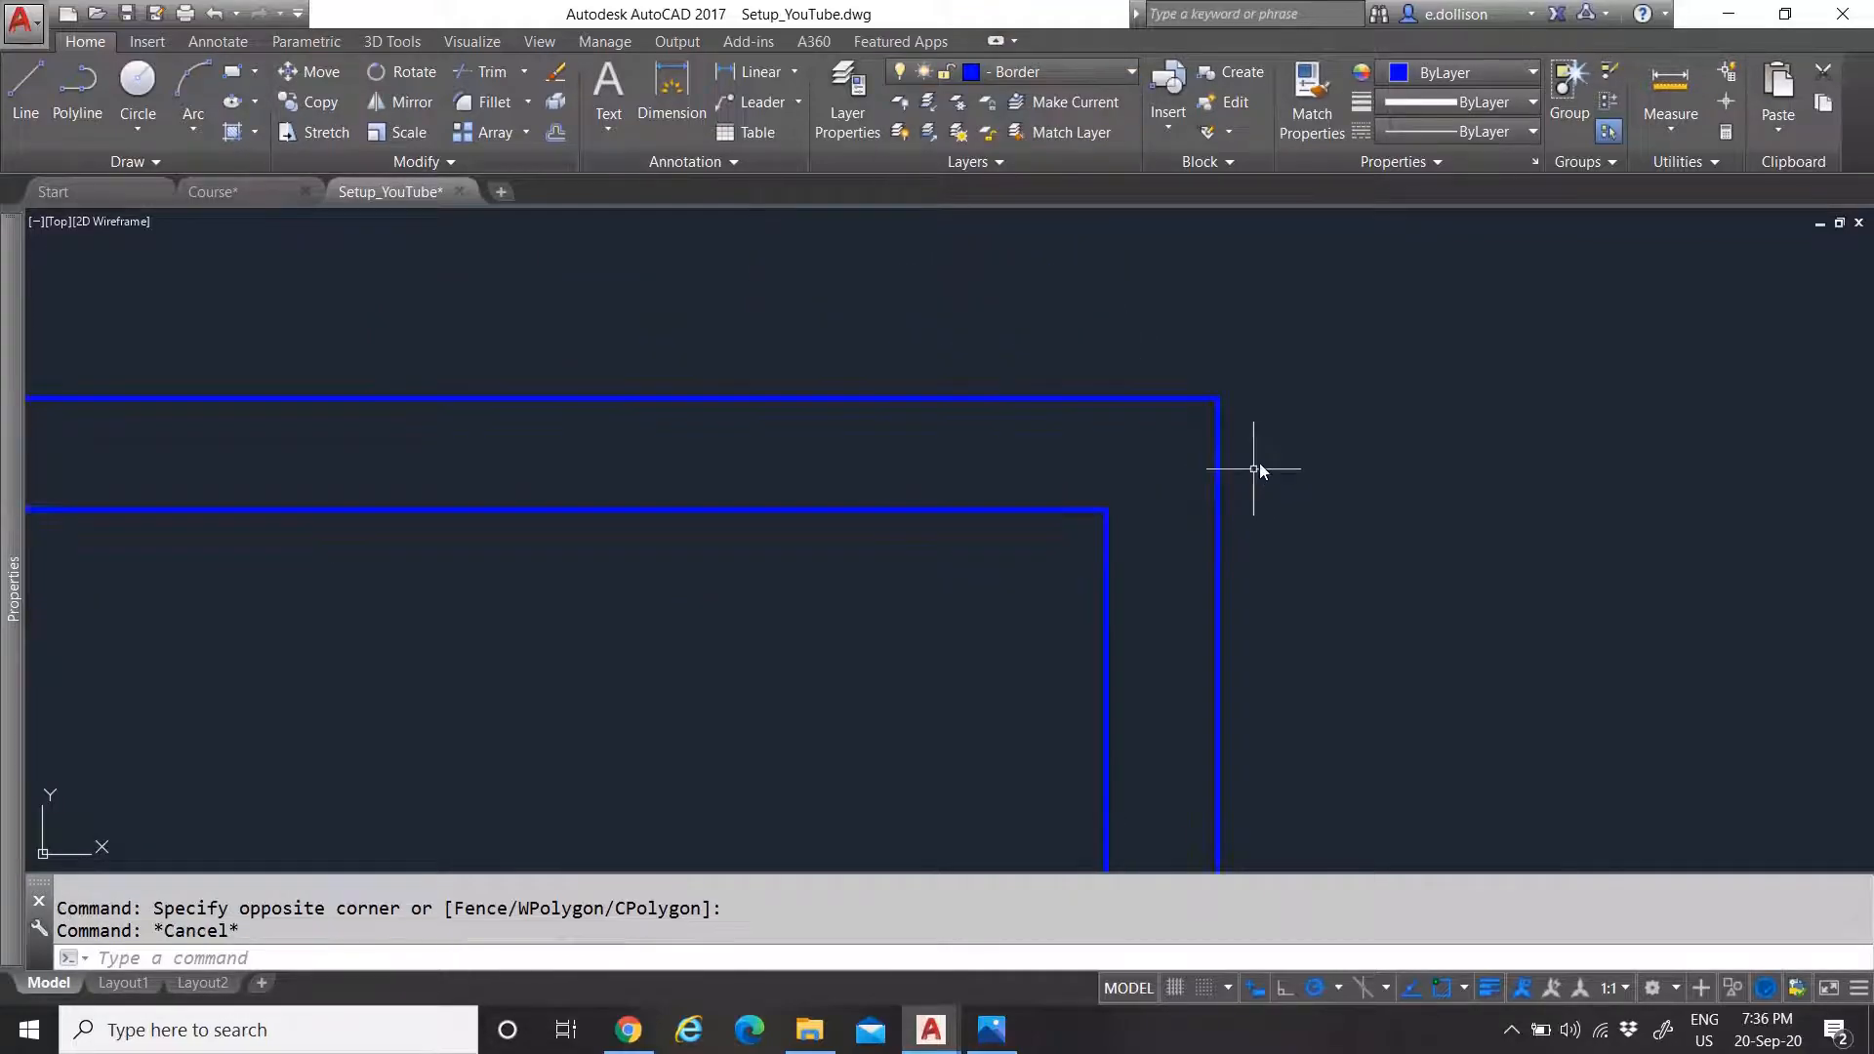
# Edit the A0 border block, set its outer rectangle's lineweight to 0.00 mm, and save the changes to Border_A0
pyautogui.scroll(-4, 648, 406)
pyautogui.scroll(6, 625, 395)
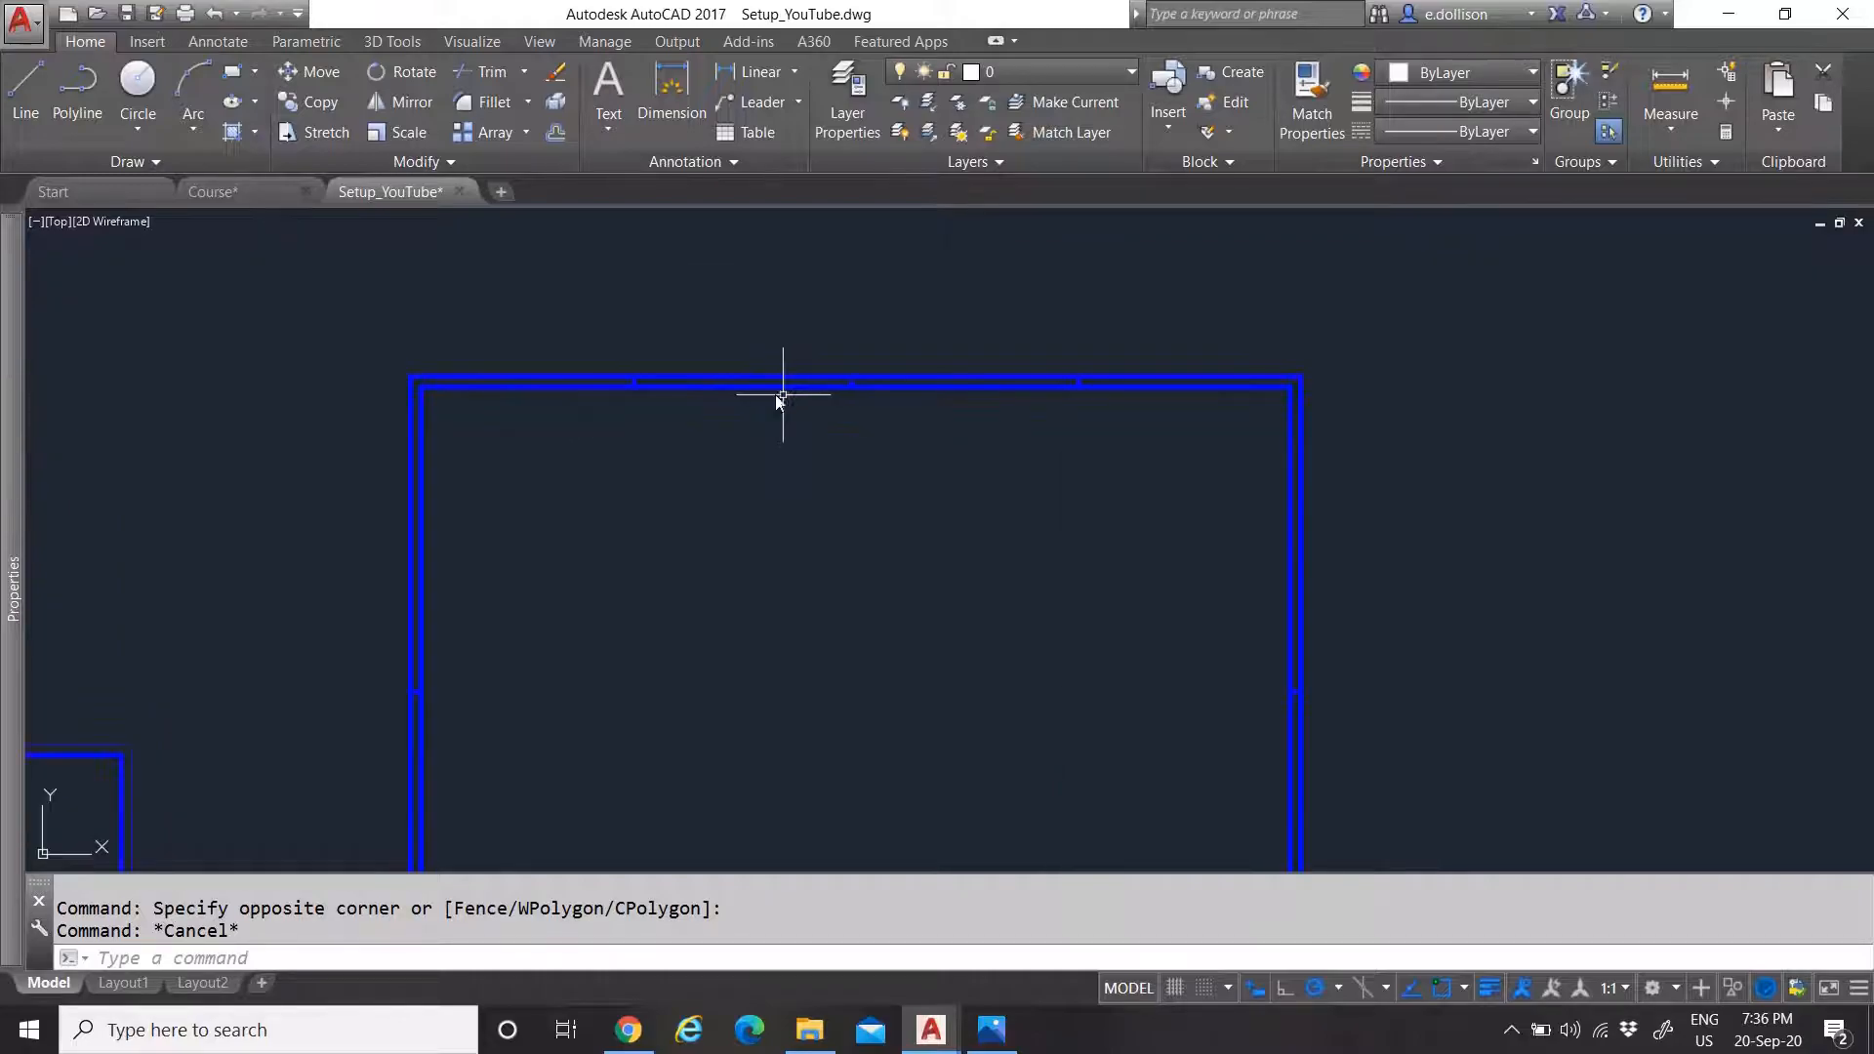
pyautogui.click(728, 381)
pyautogui.rightClick(728, 379)
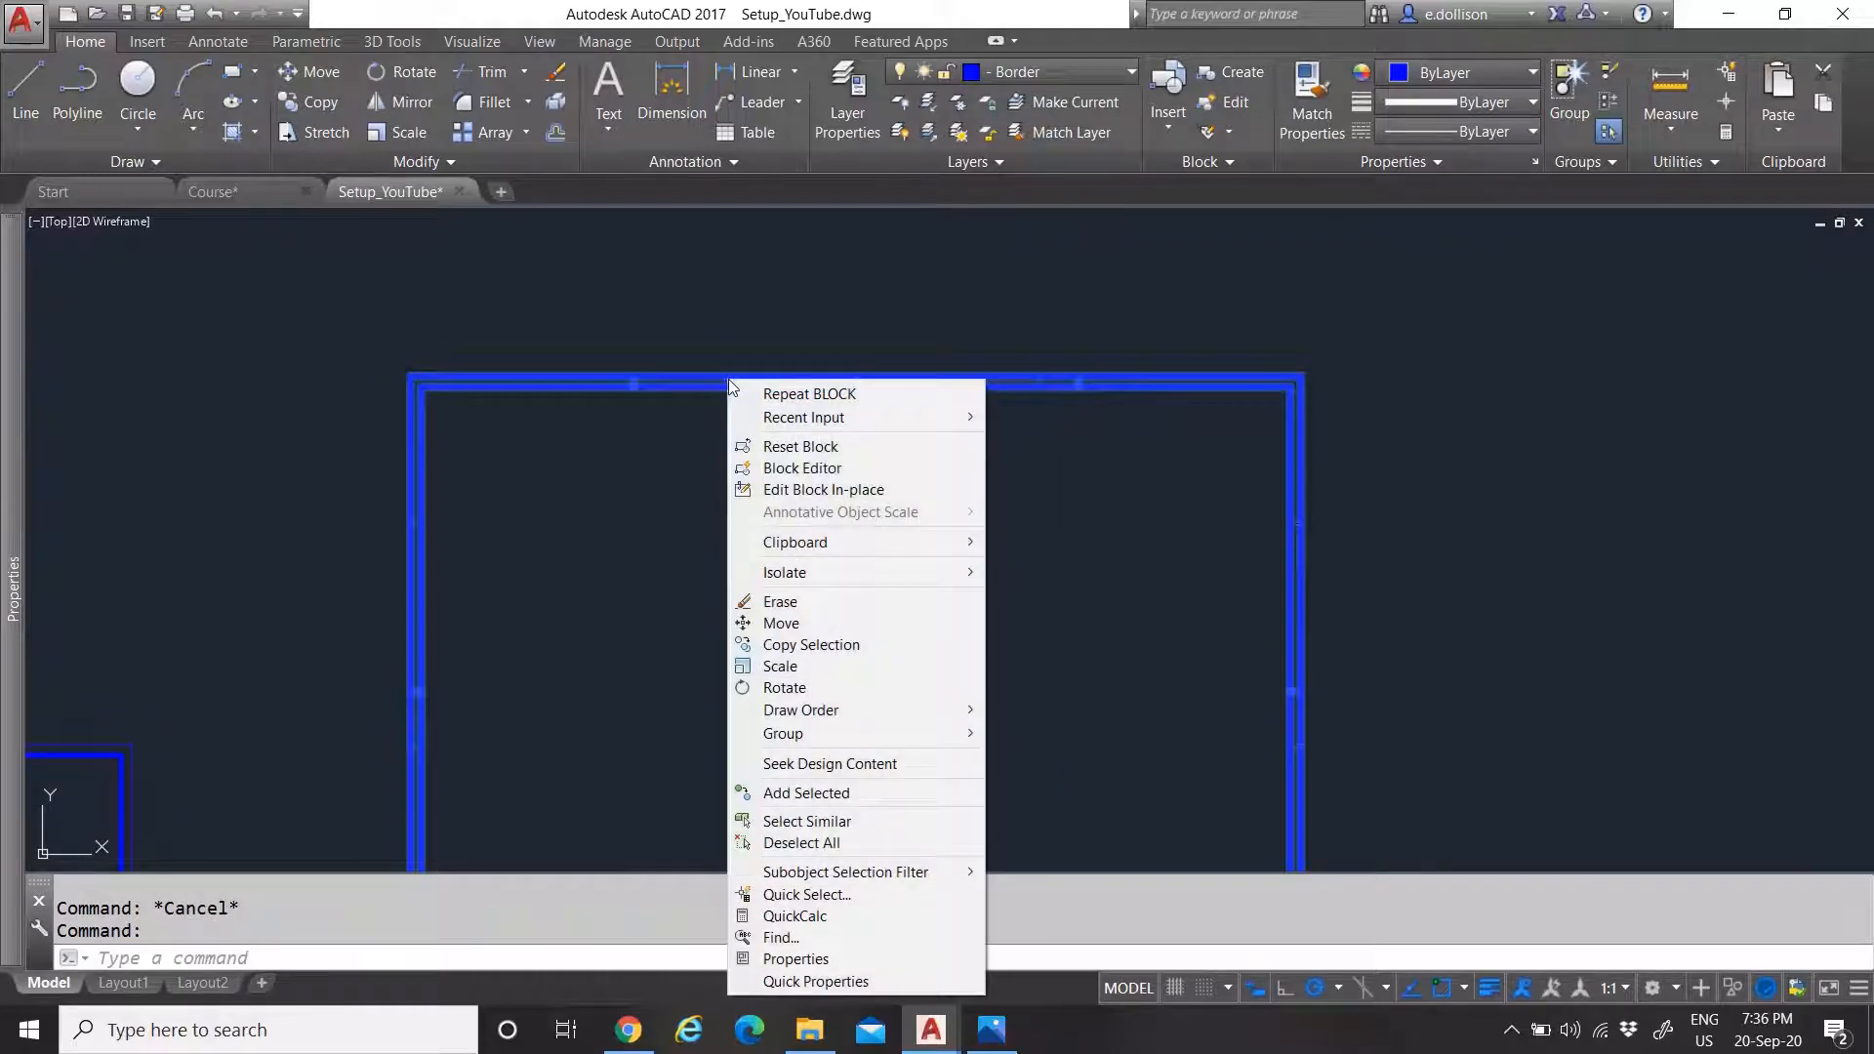
pyautogui.click(802, 468)
pyautogui.scroll(8, 949, 301)
pyautogui.click(925, 303)
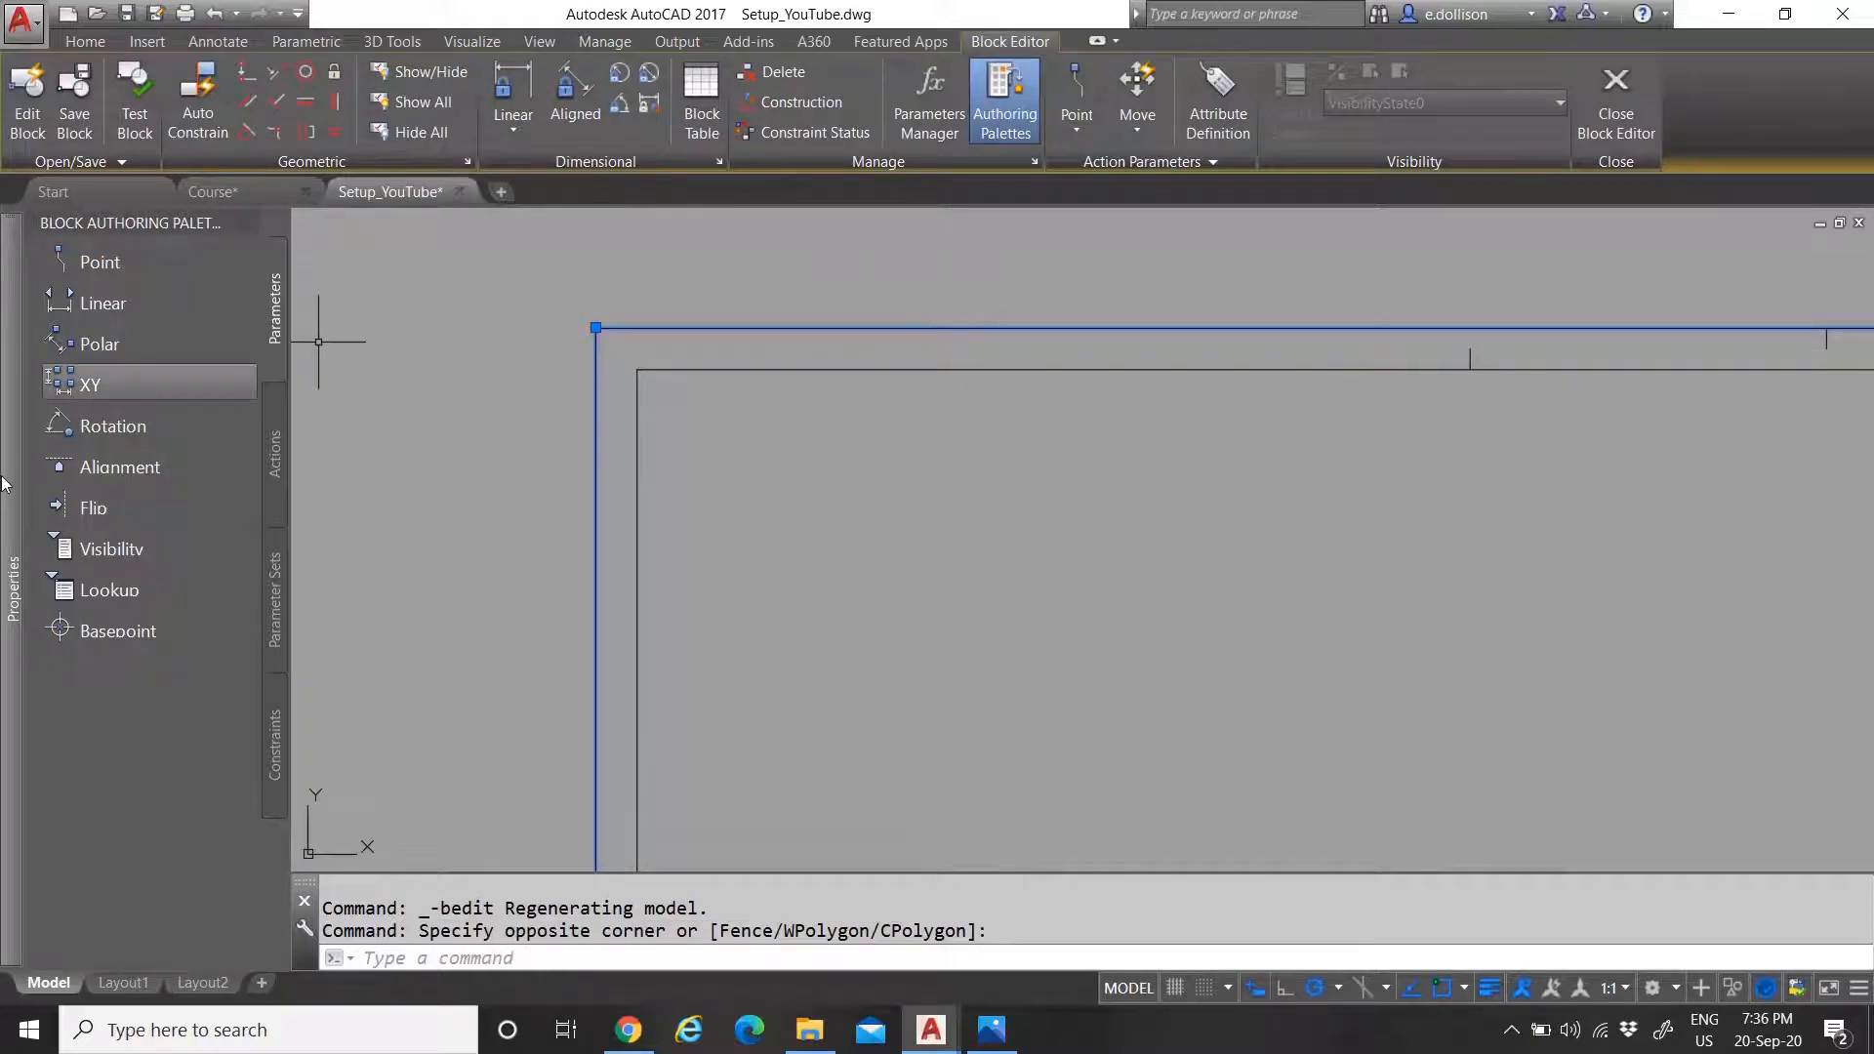
pyautogui.moveTo(3, 483)
pyautogui.click(453, 404)
pyautogui.click(488, 400)
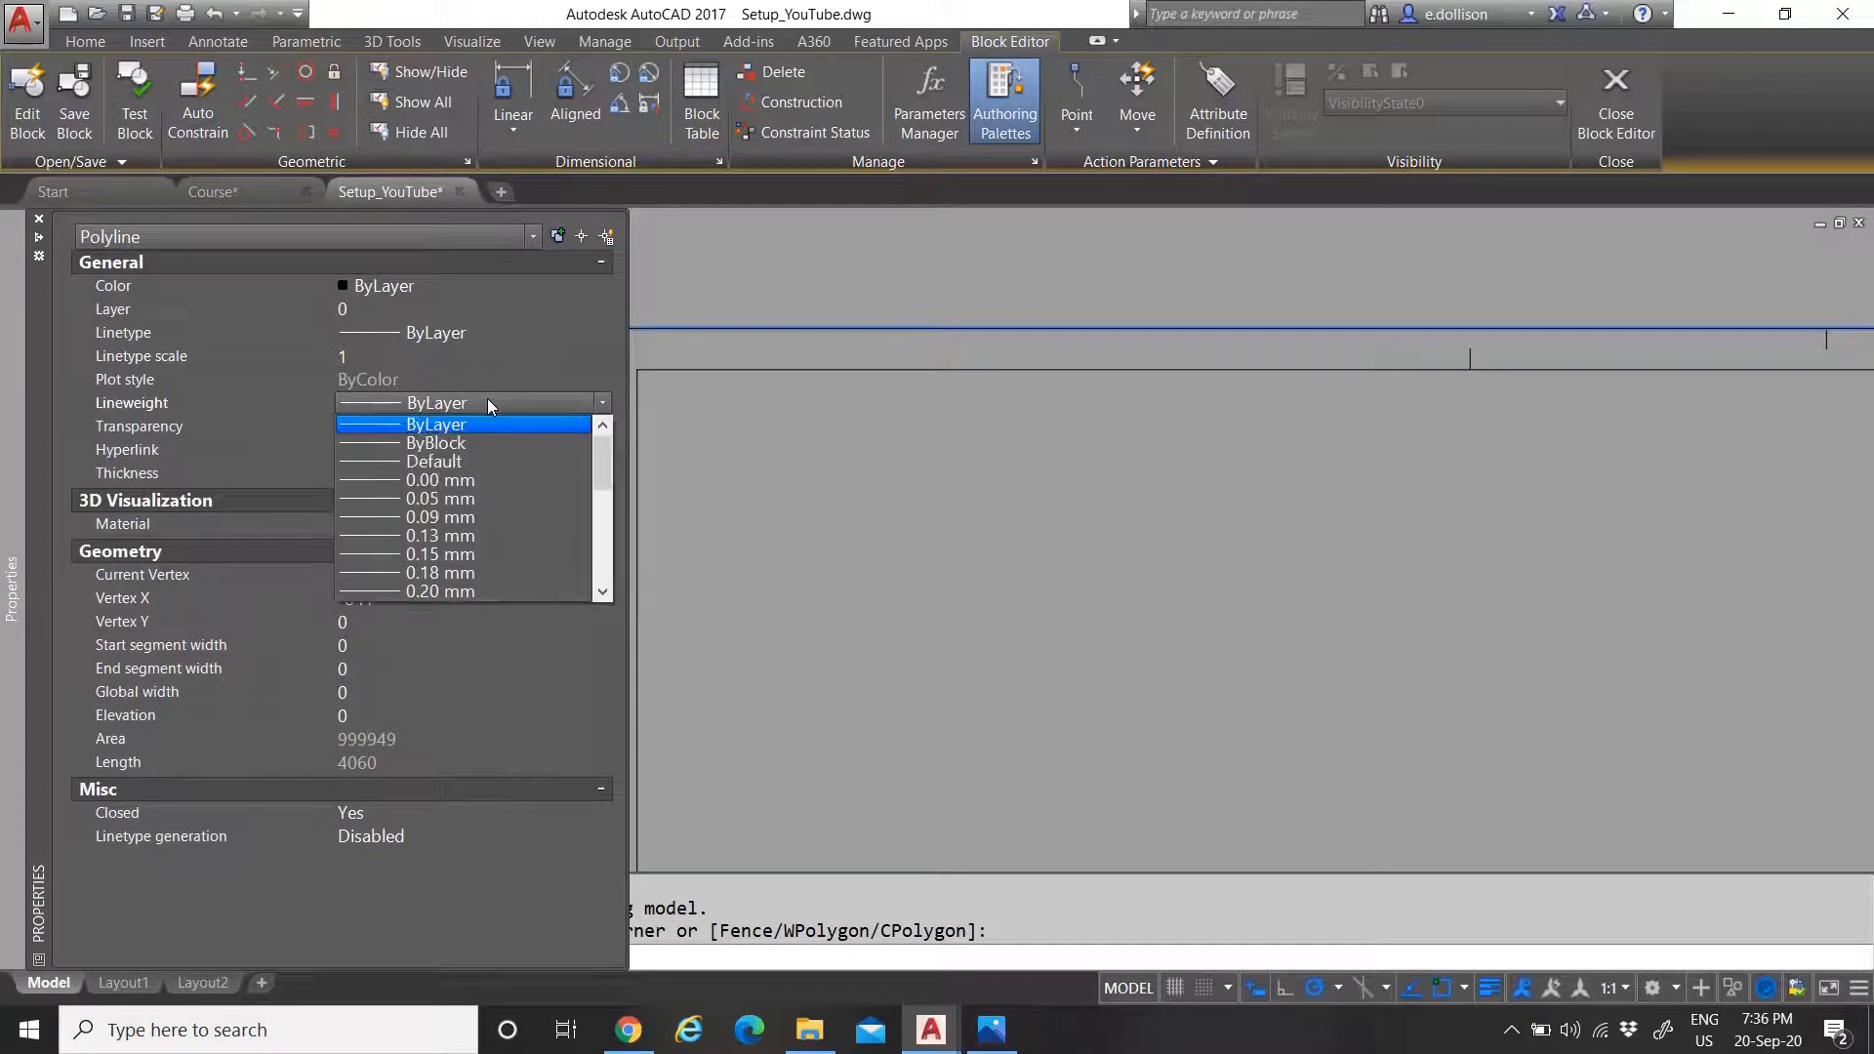
pyautogui.click(486, 481)
pyautogui.press('Escape')
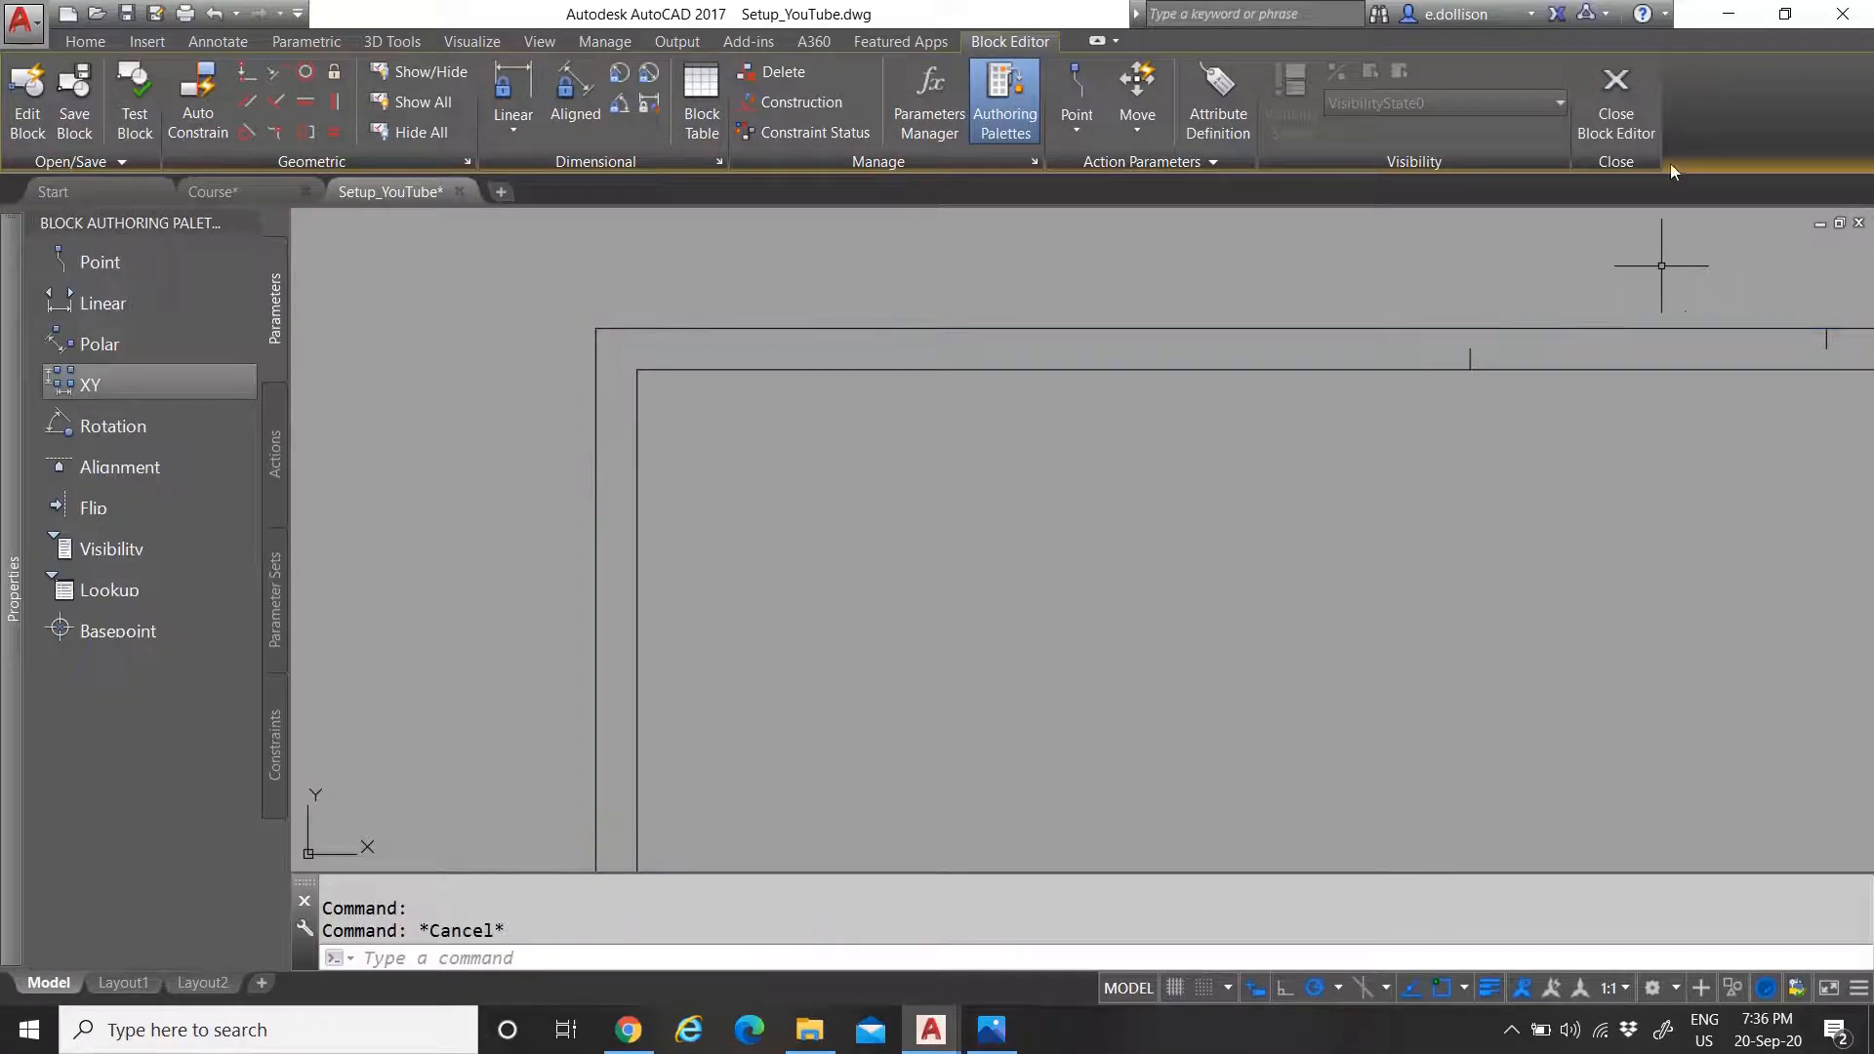
pyautogui.click(1623, 102)
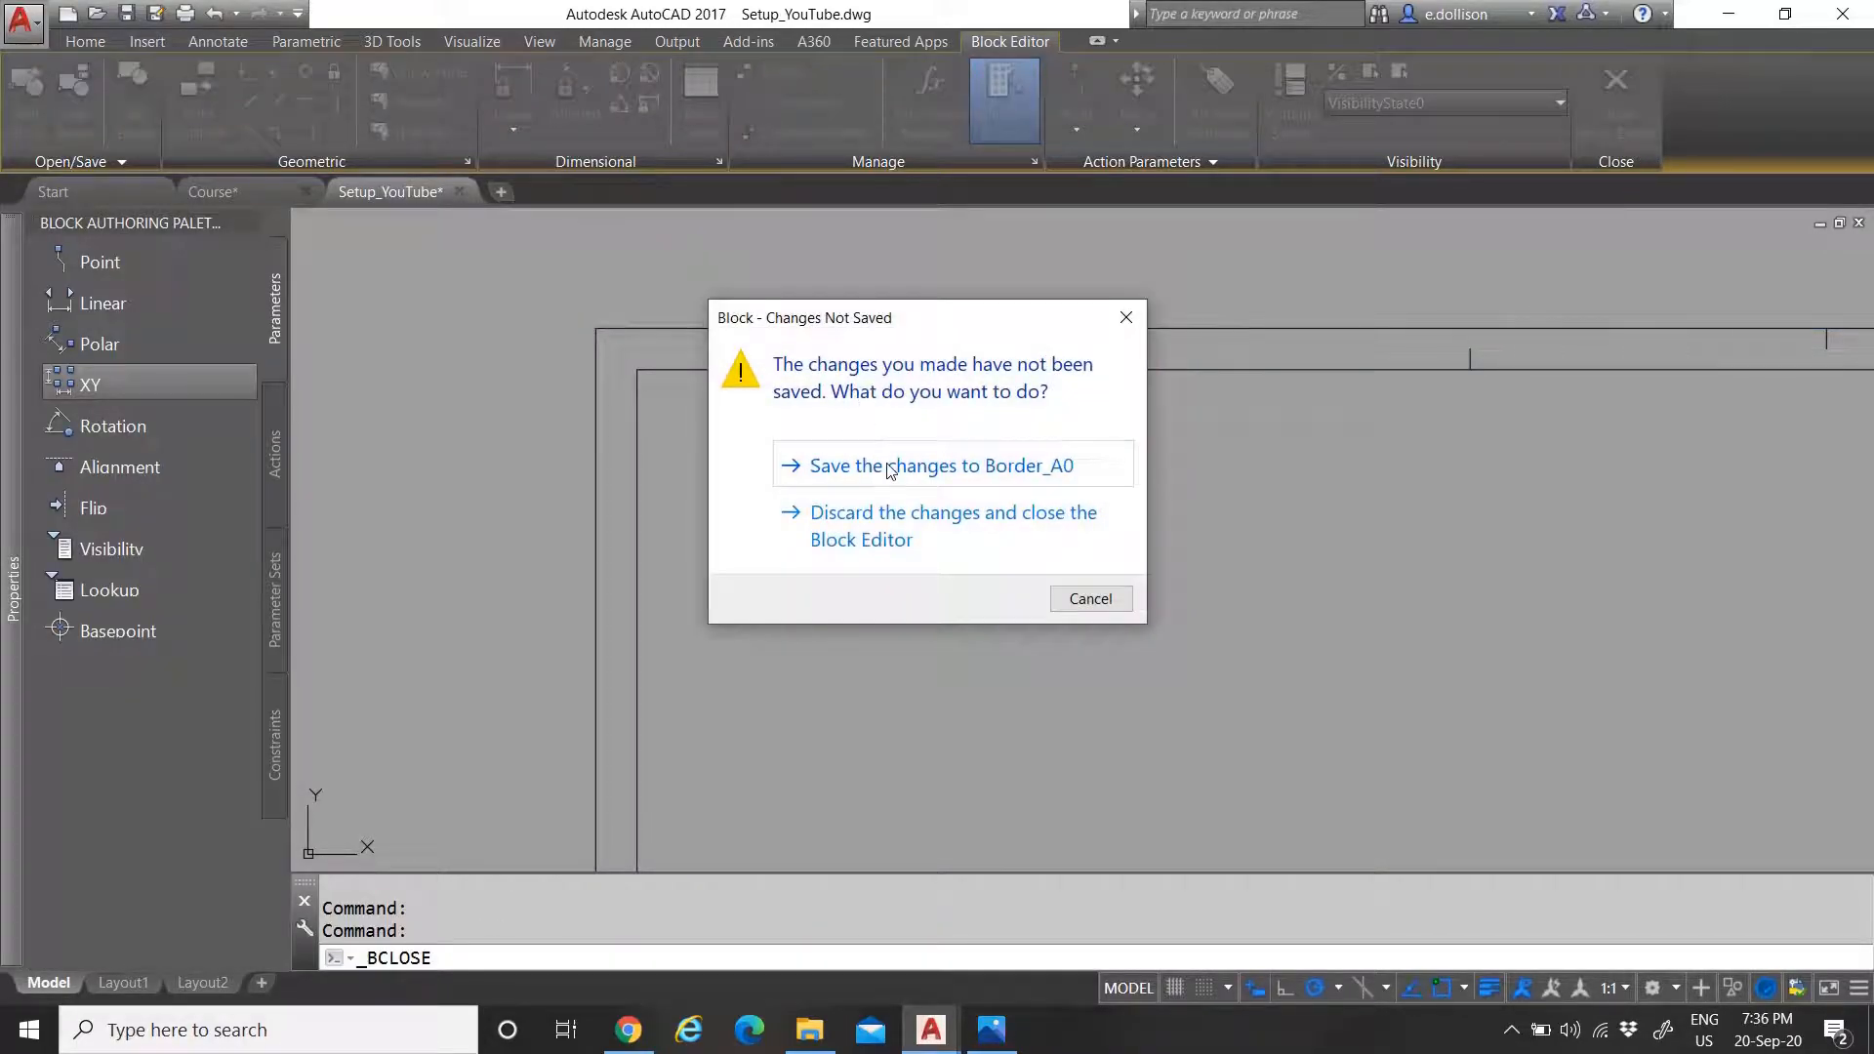
pyautogui.click(1050, 465)
# Examine the row of border blocks, comparing the sheet sizes, outline lineweights and fold ticks
pyautogui.scroll(5, 804, 466)
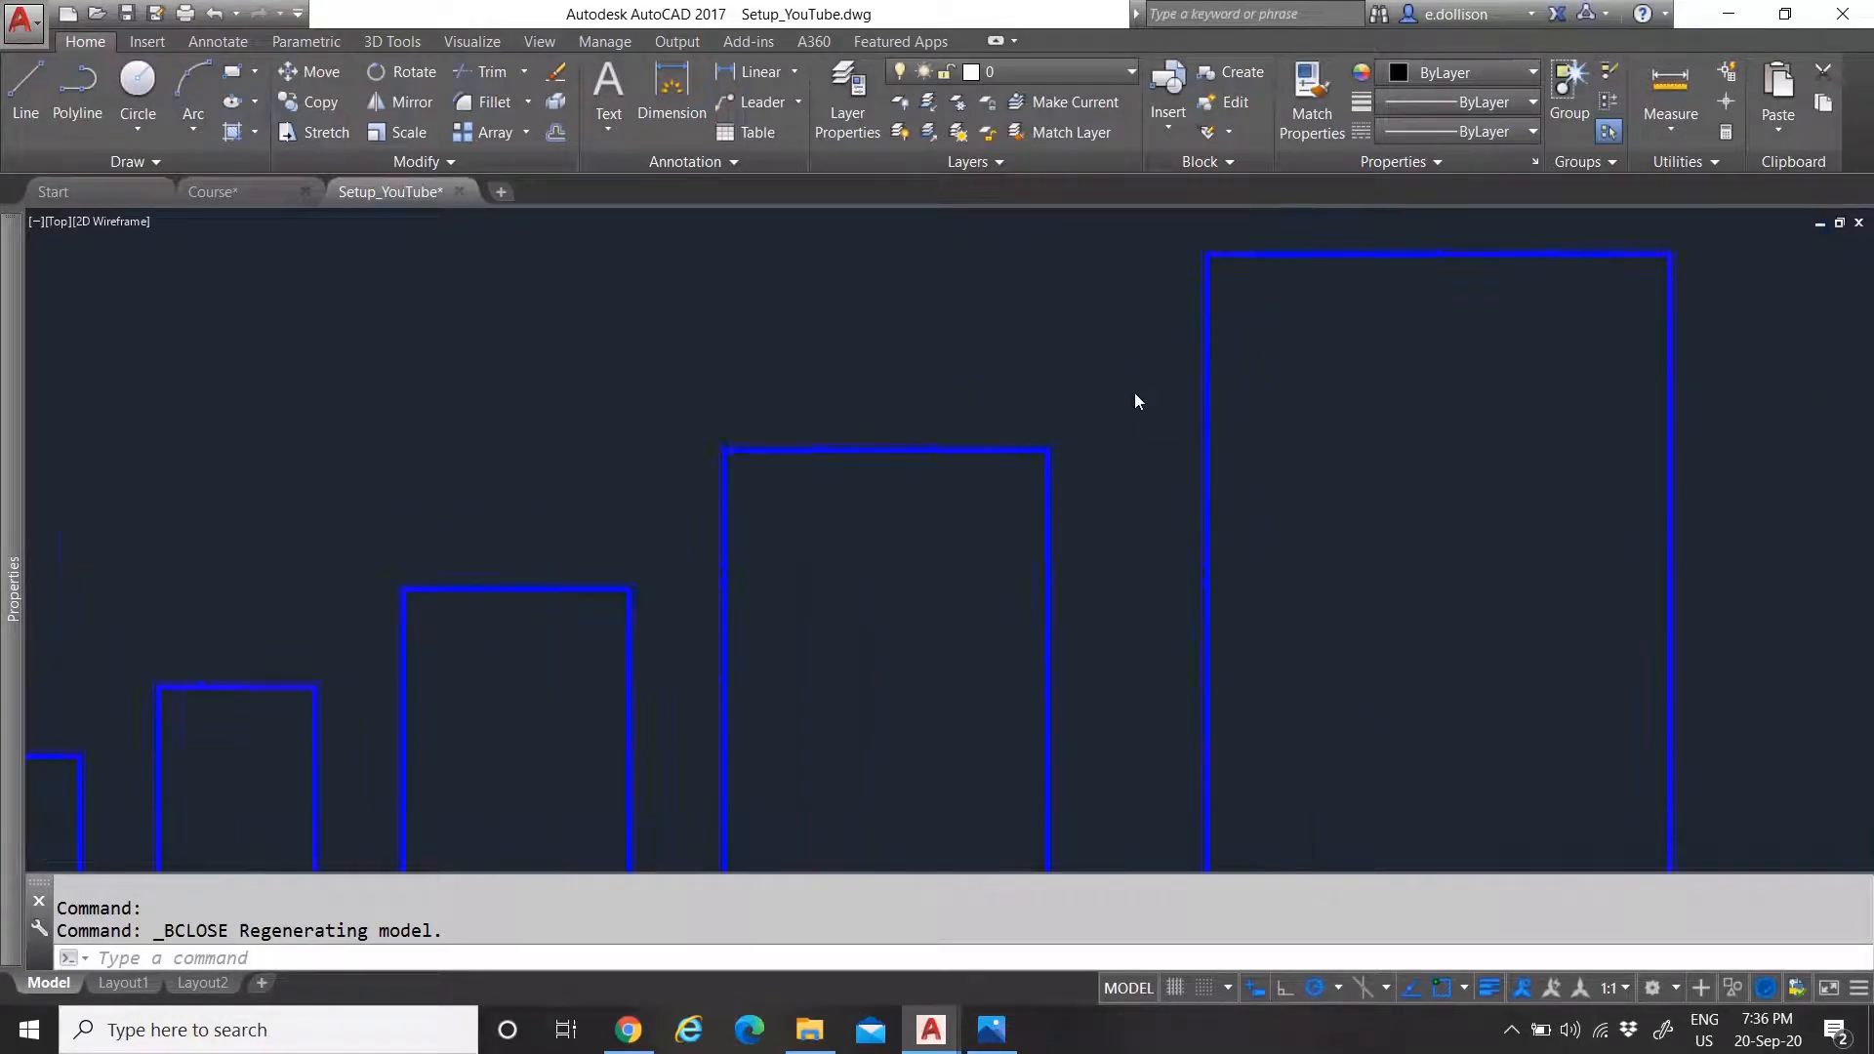
pyautogui.scroll(-2, 1134, 393)
pyautogui.click(469, 617)
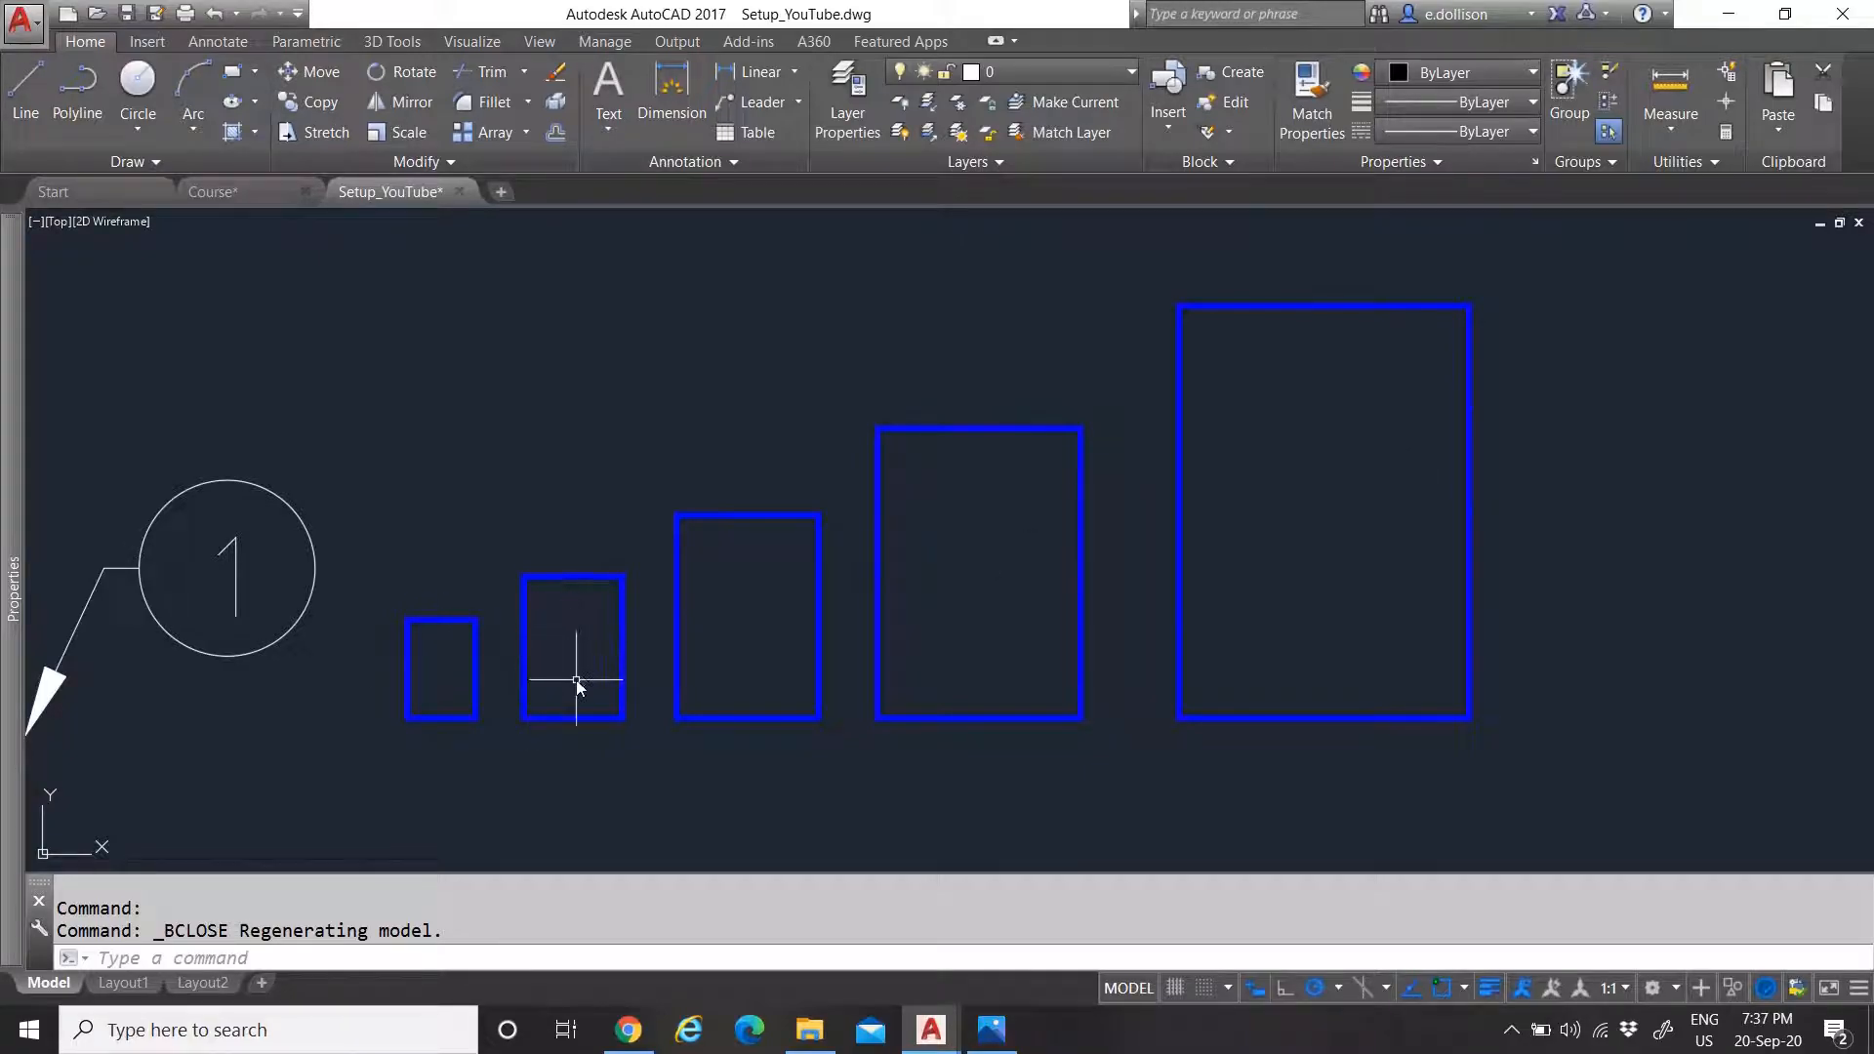
pyautogui.click(710, 718)
pyautogui.moveTo(1266, 441); pyautogui.dragTo(1123, 437, button='middle')
pyautogui.scroll(-2, 1011, 509)
pyautogui.scroll(4, 1038, 505)
pyautogui.scroll(6, 822, 381)
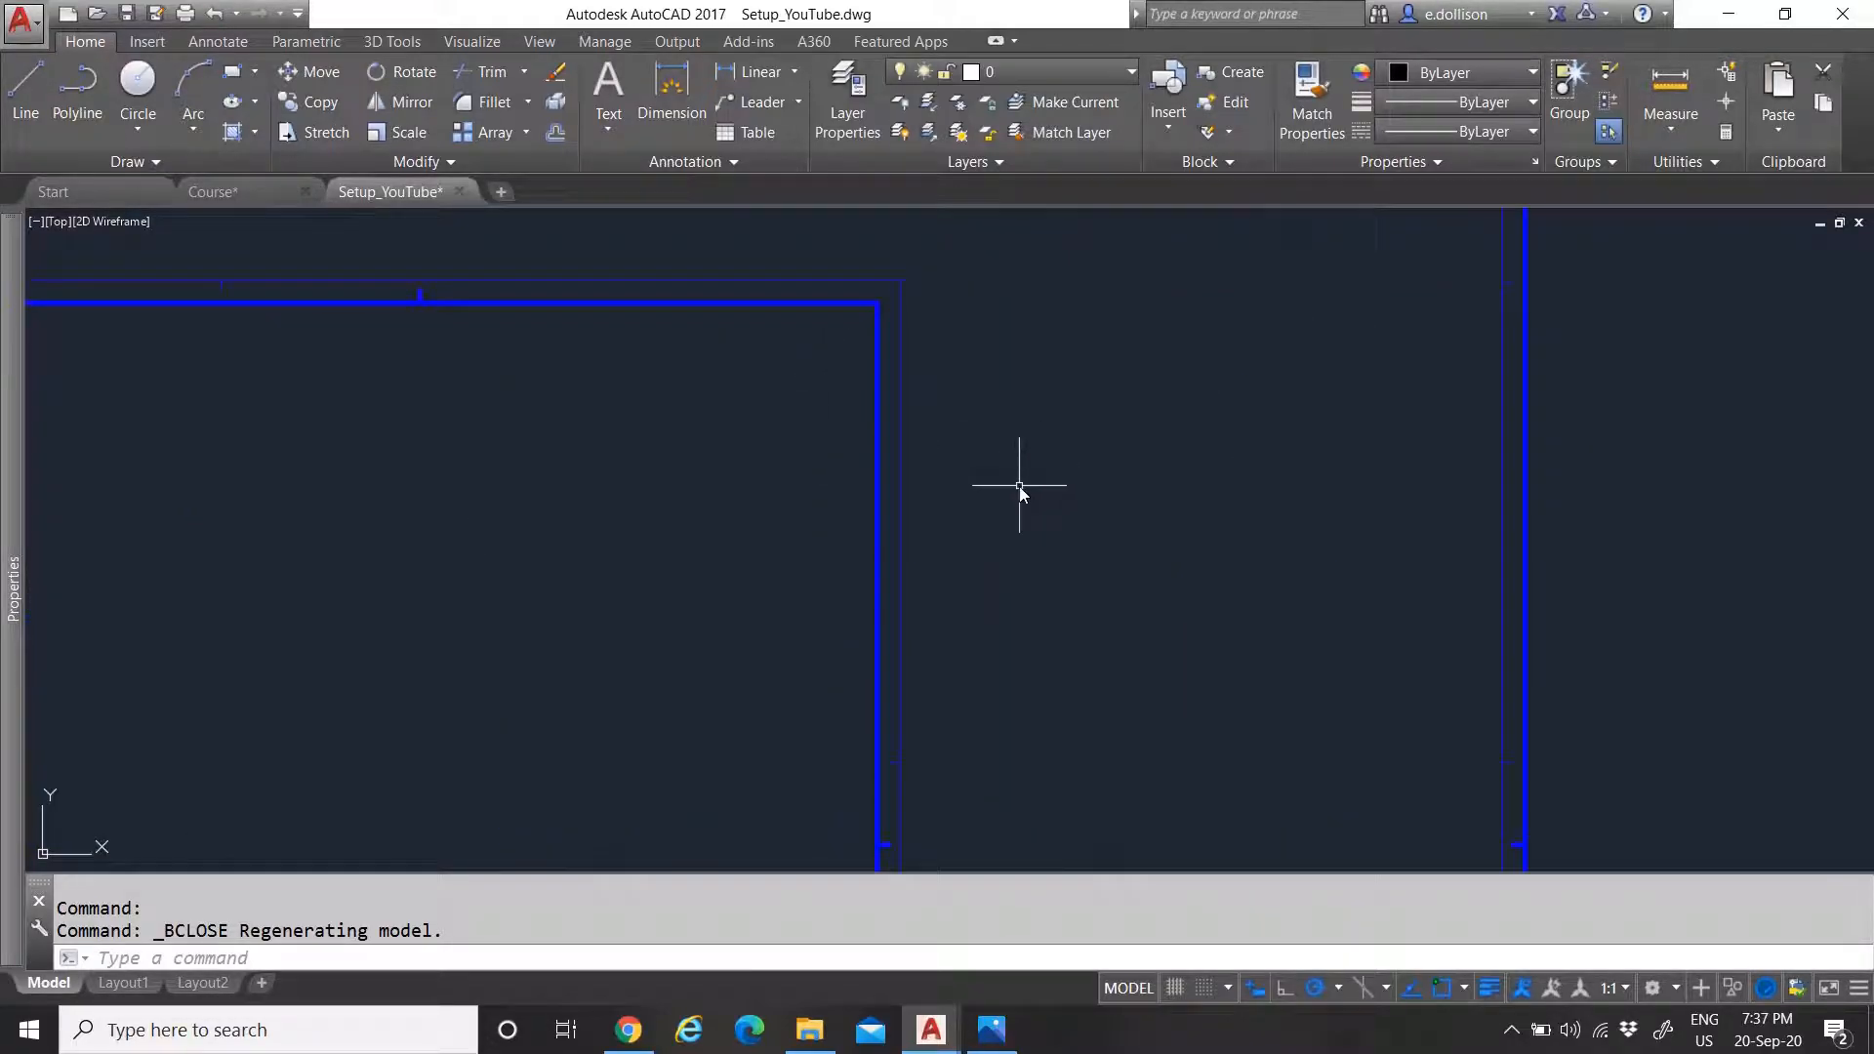
pyautogui.scroll(-6, 1018, 485)
pyautogui.scroll(-3, 1005, 397)
pyautogui.scroll(3, 1005, 472)
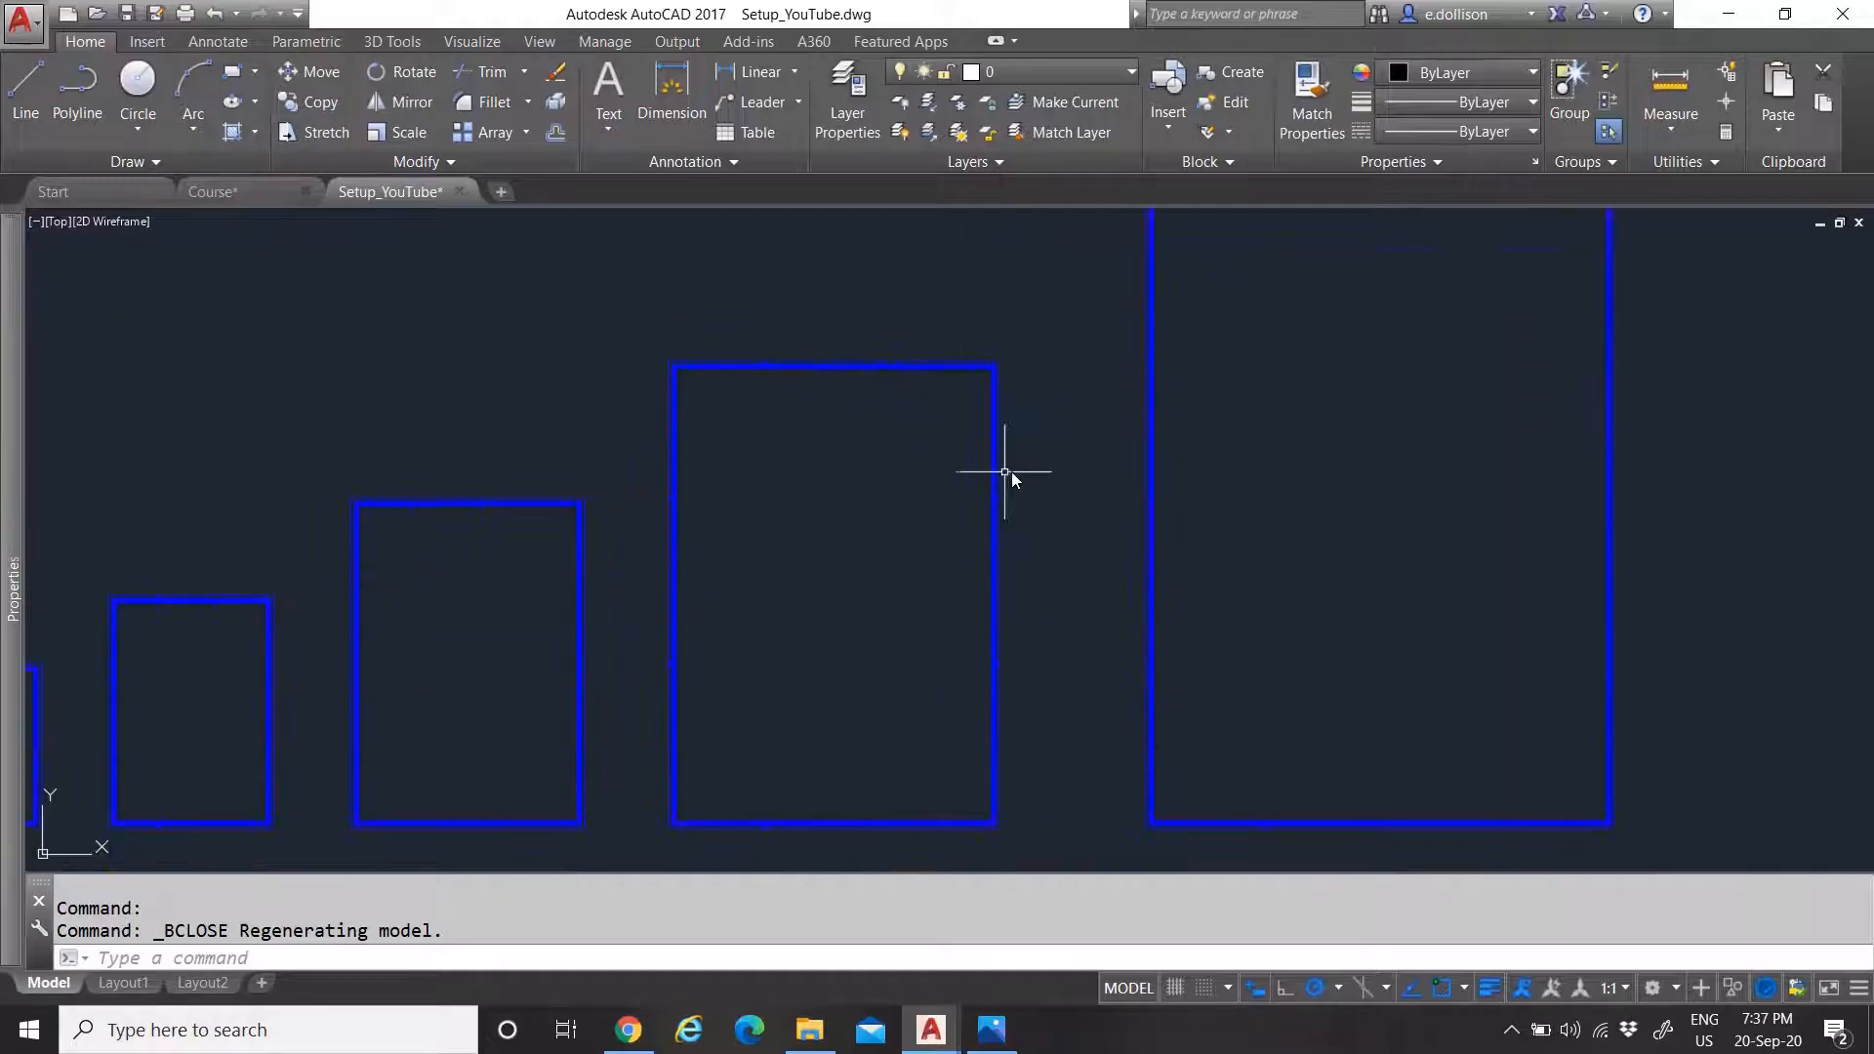
pyautogui.scroll(-2, 1063, 453)
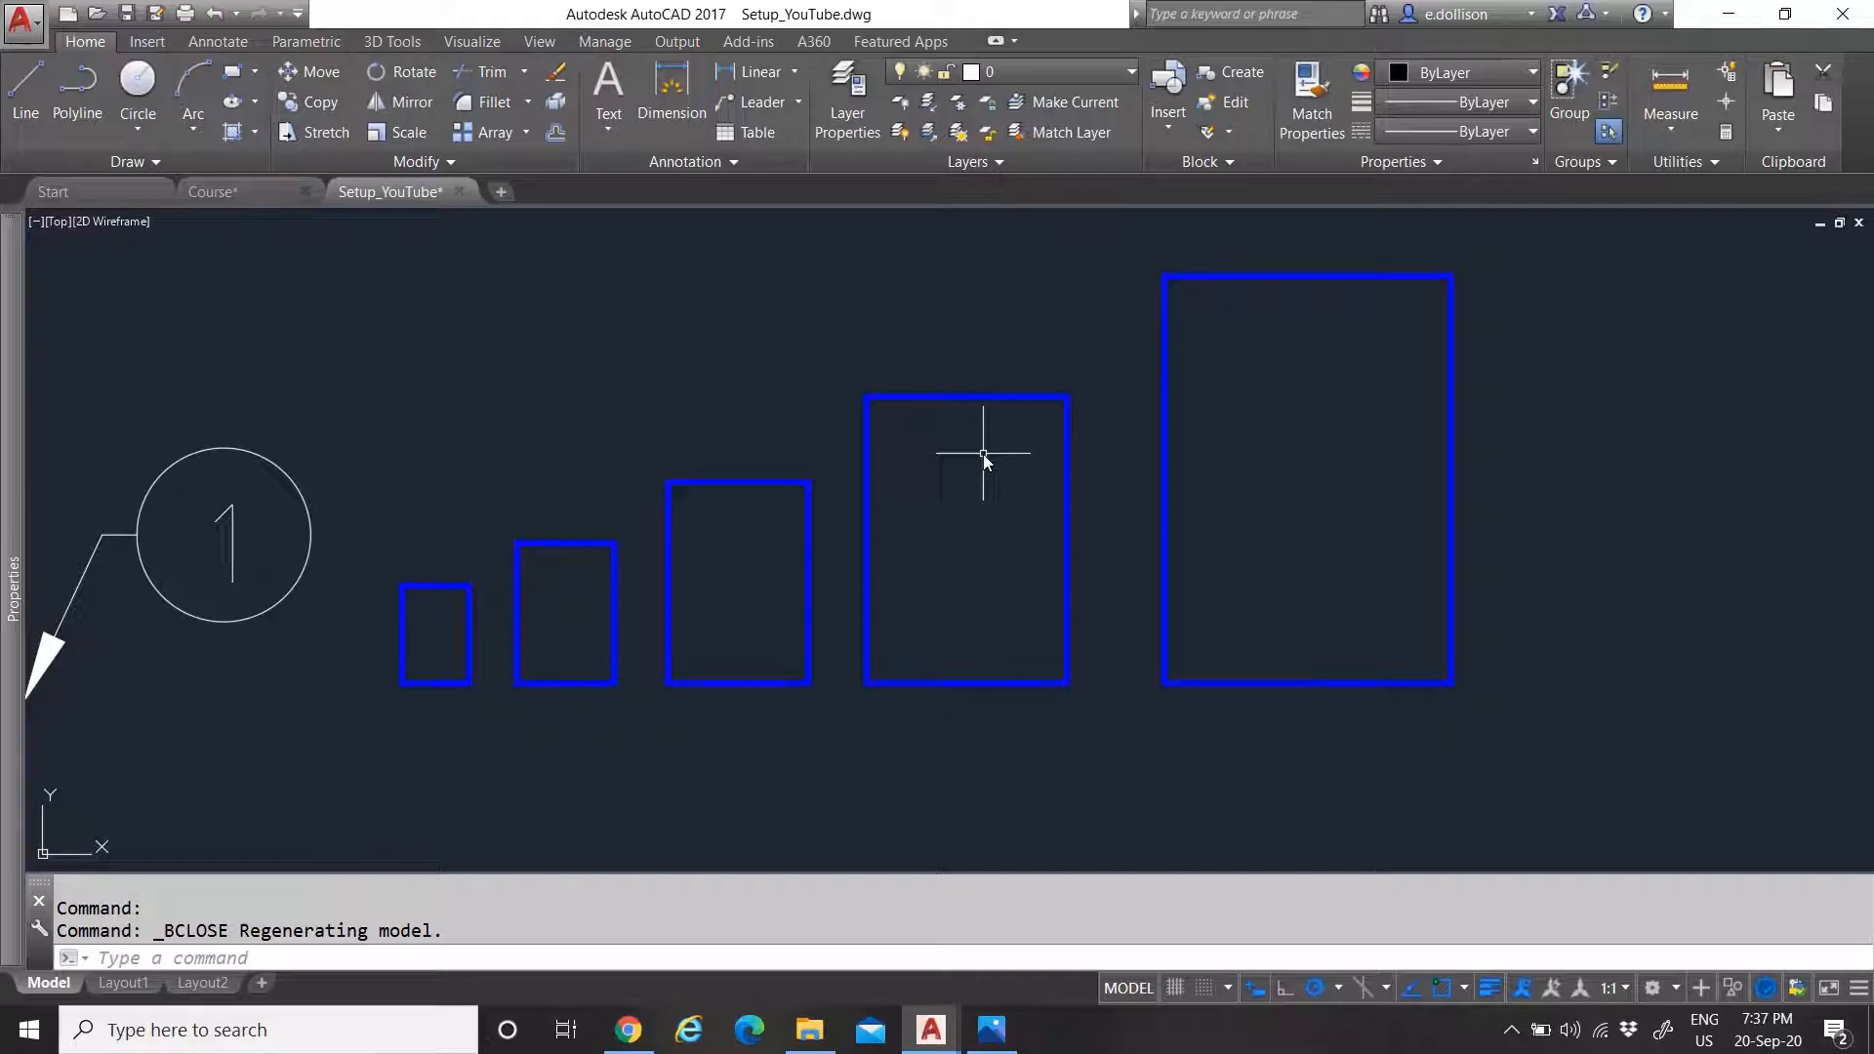
# Switch to Course.dwg and examine the border and title block on its FLOOR PLAN layout
pyautogui.click(211, 192)
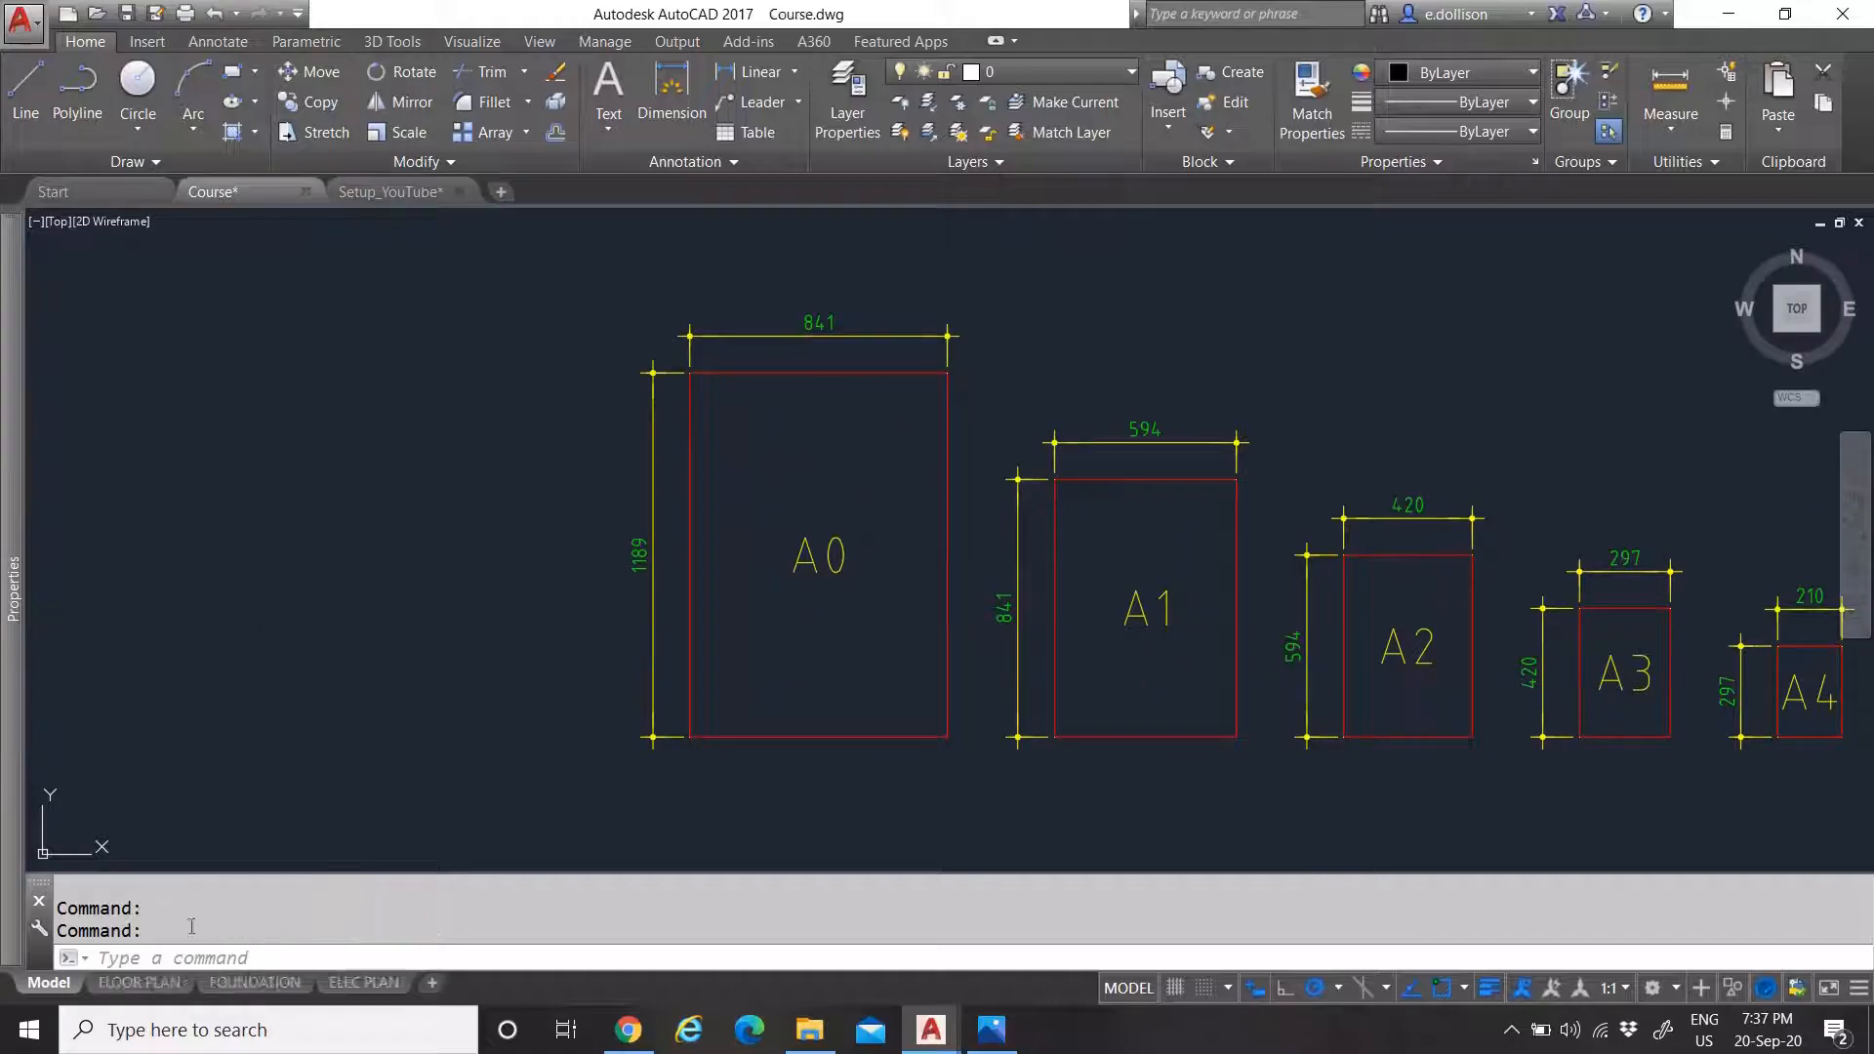
pyautogui.click(143, 982)
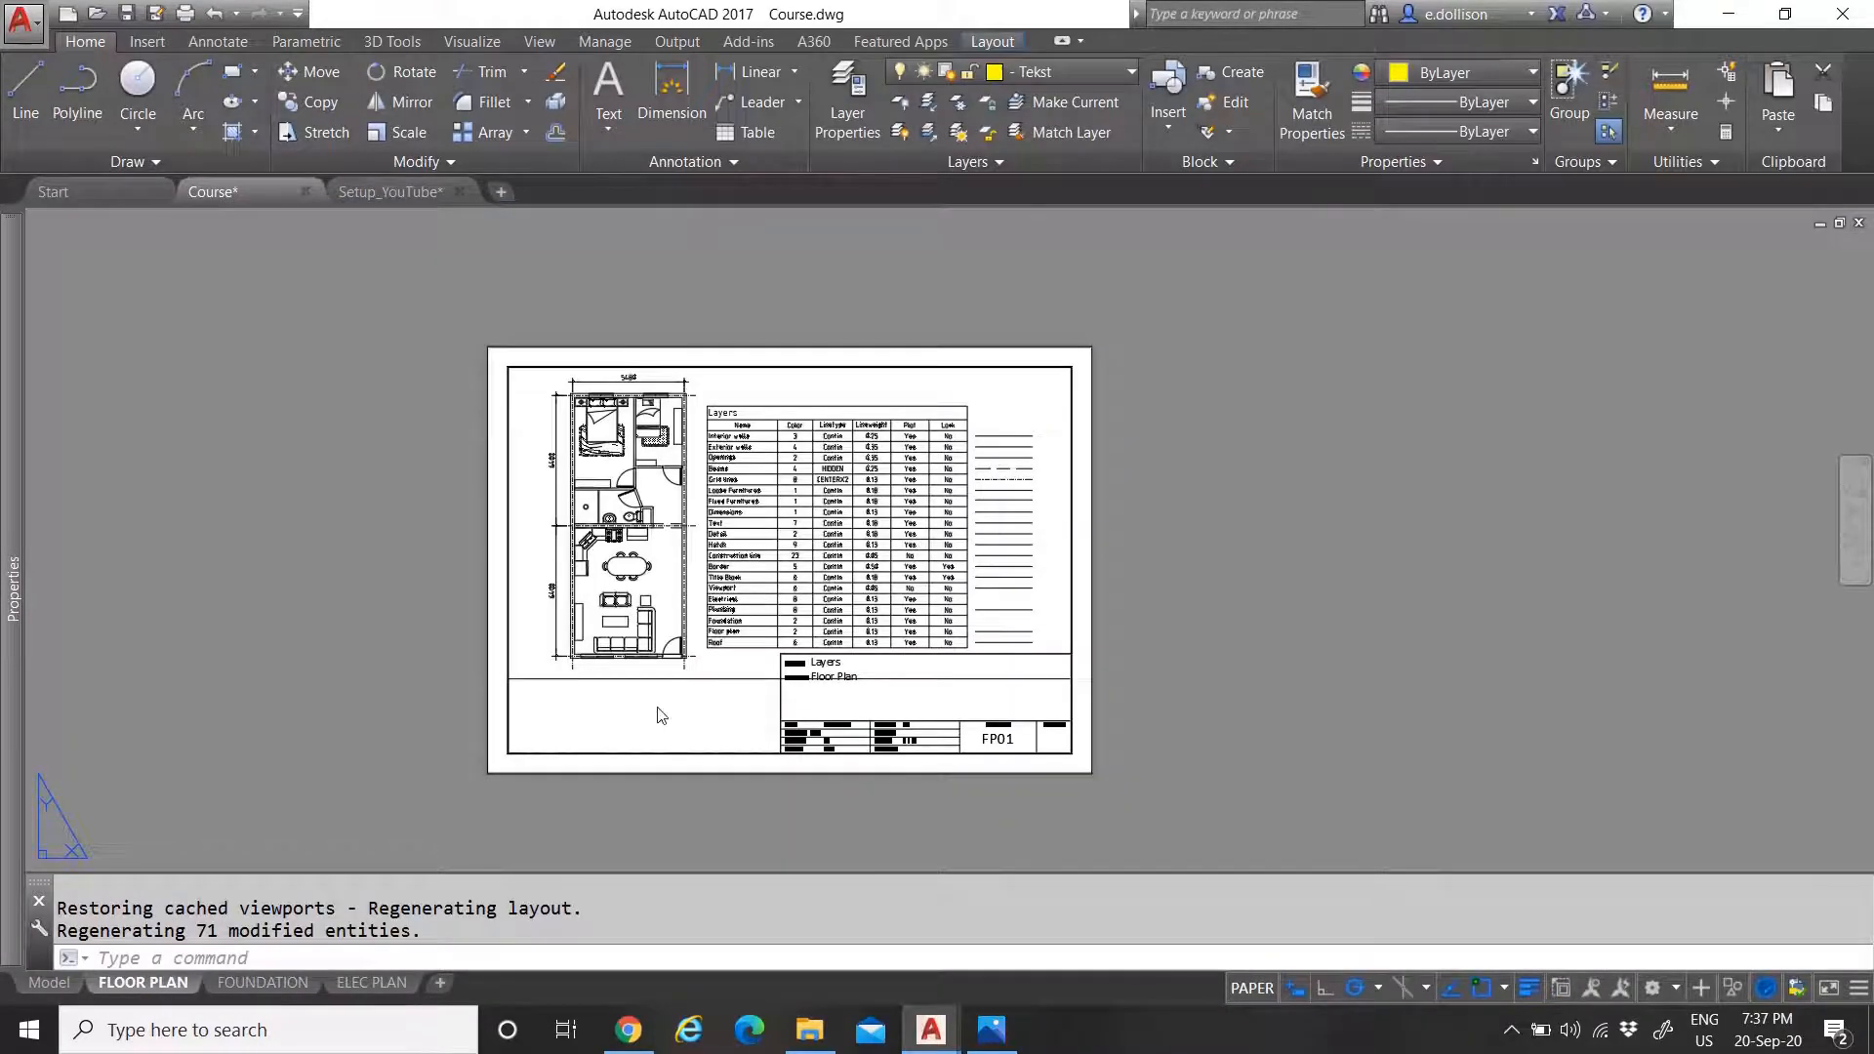
pyautogui.click(657, 715)
pyautogui.scroll(3, 711, 688)
pyautogui.scroll(-1, 702, 722)
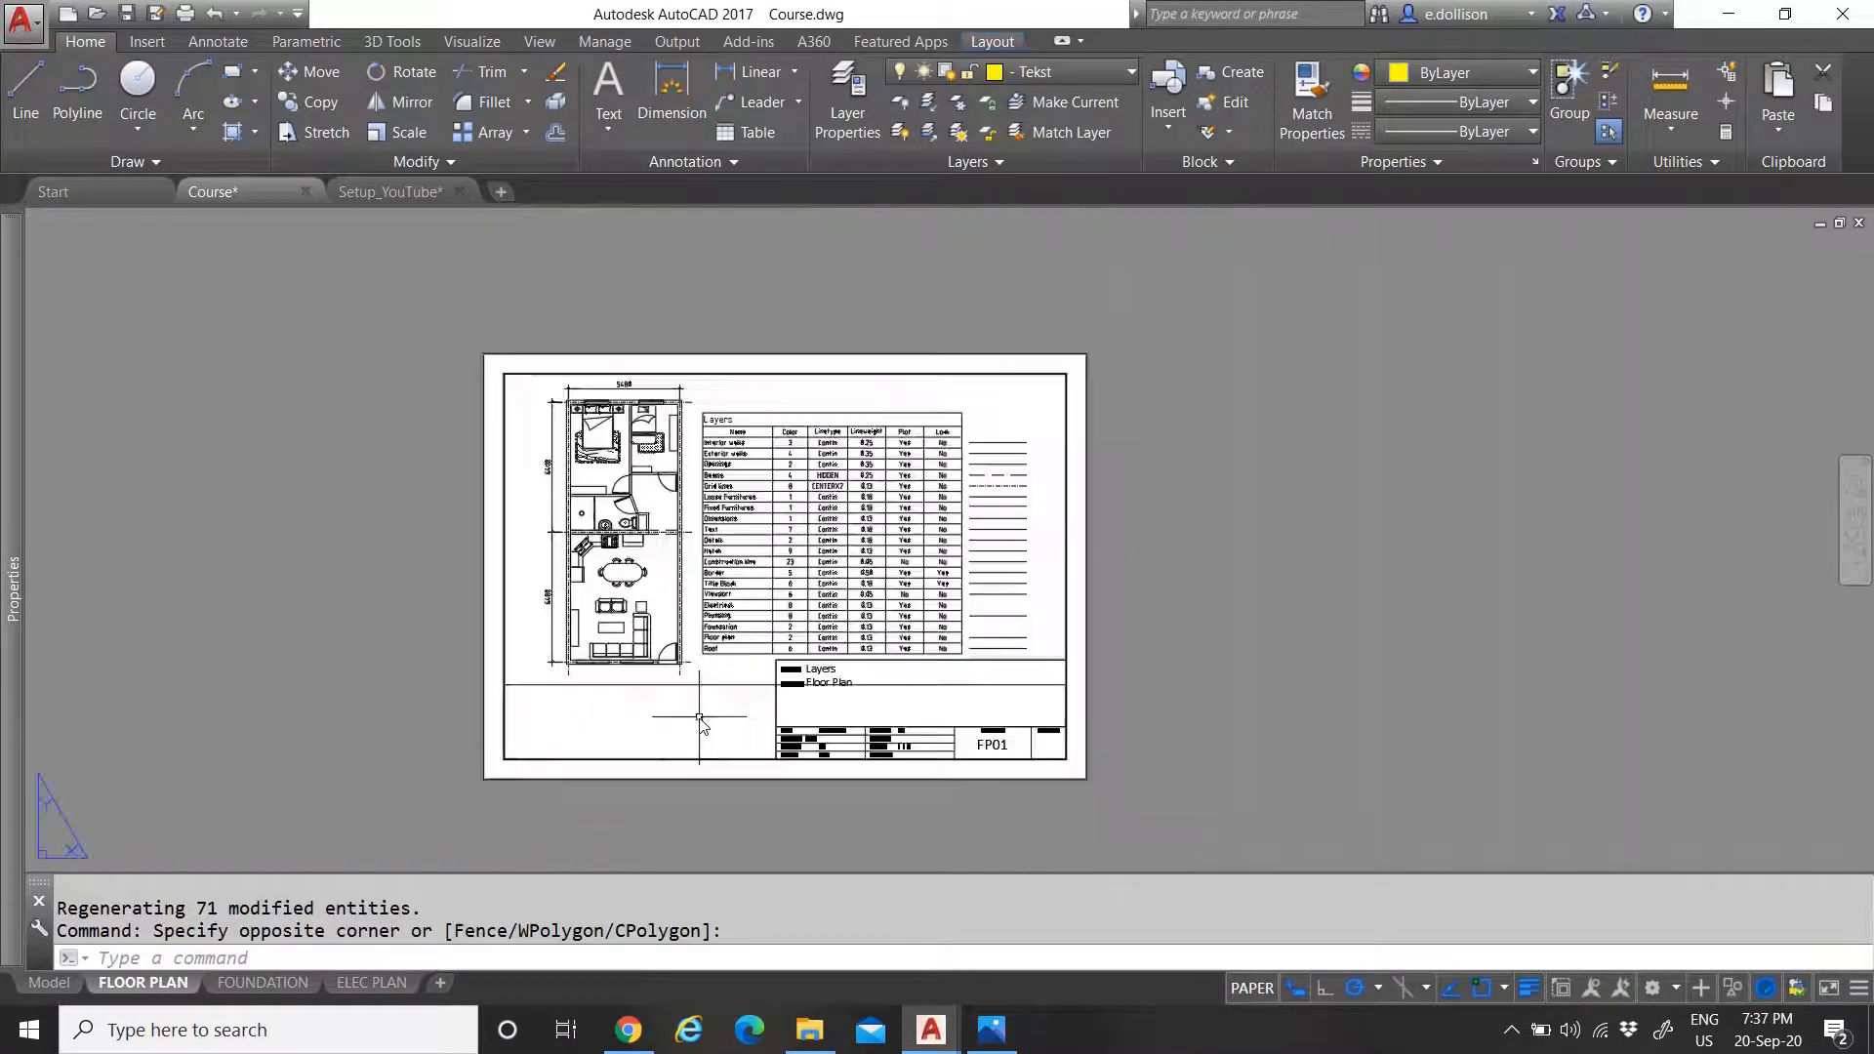
# Switch to Photos to examine the A0 and A1 paper-folding diagrams, and return to Setup_YouTube.dwg in AutoCAD
pyautogui.click(991, 1030)
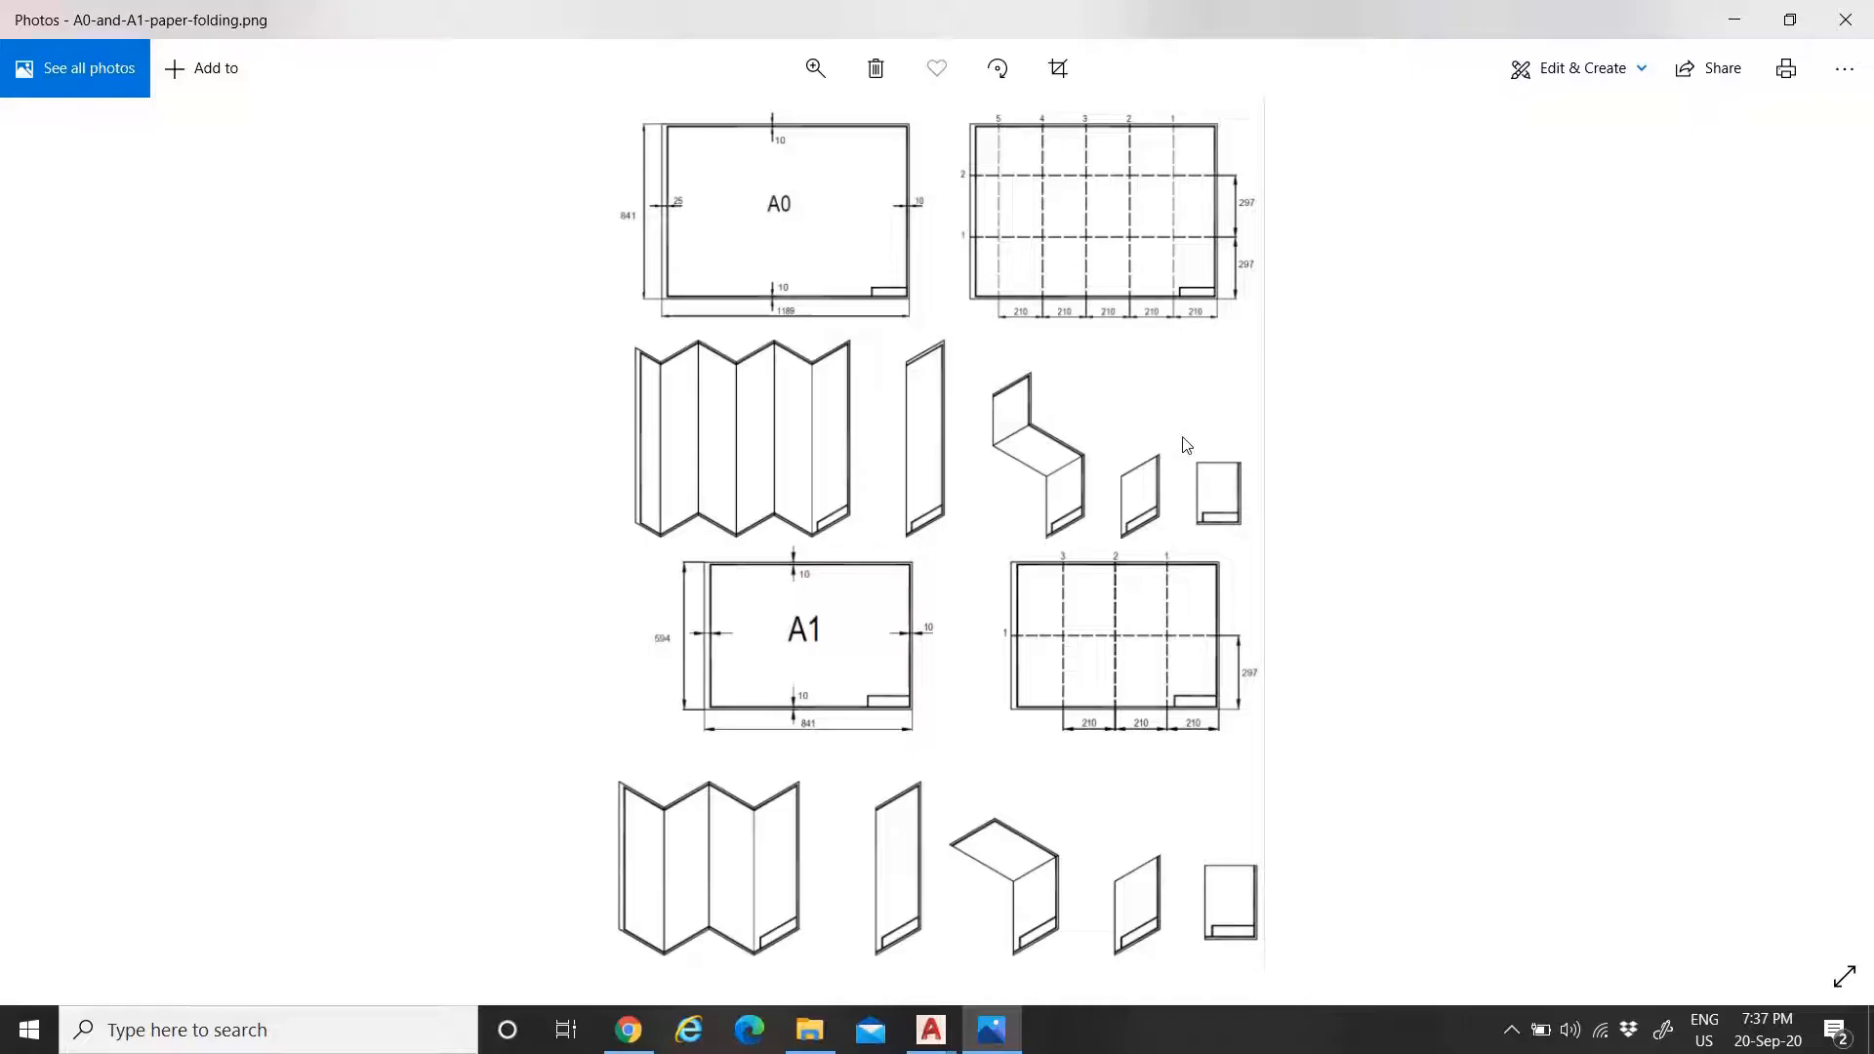
pyautogui.click(930, 1030)
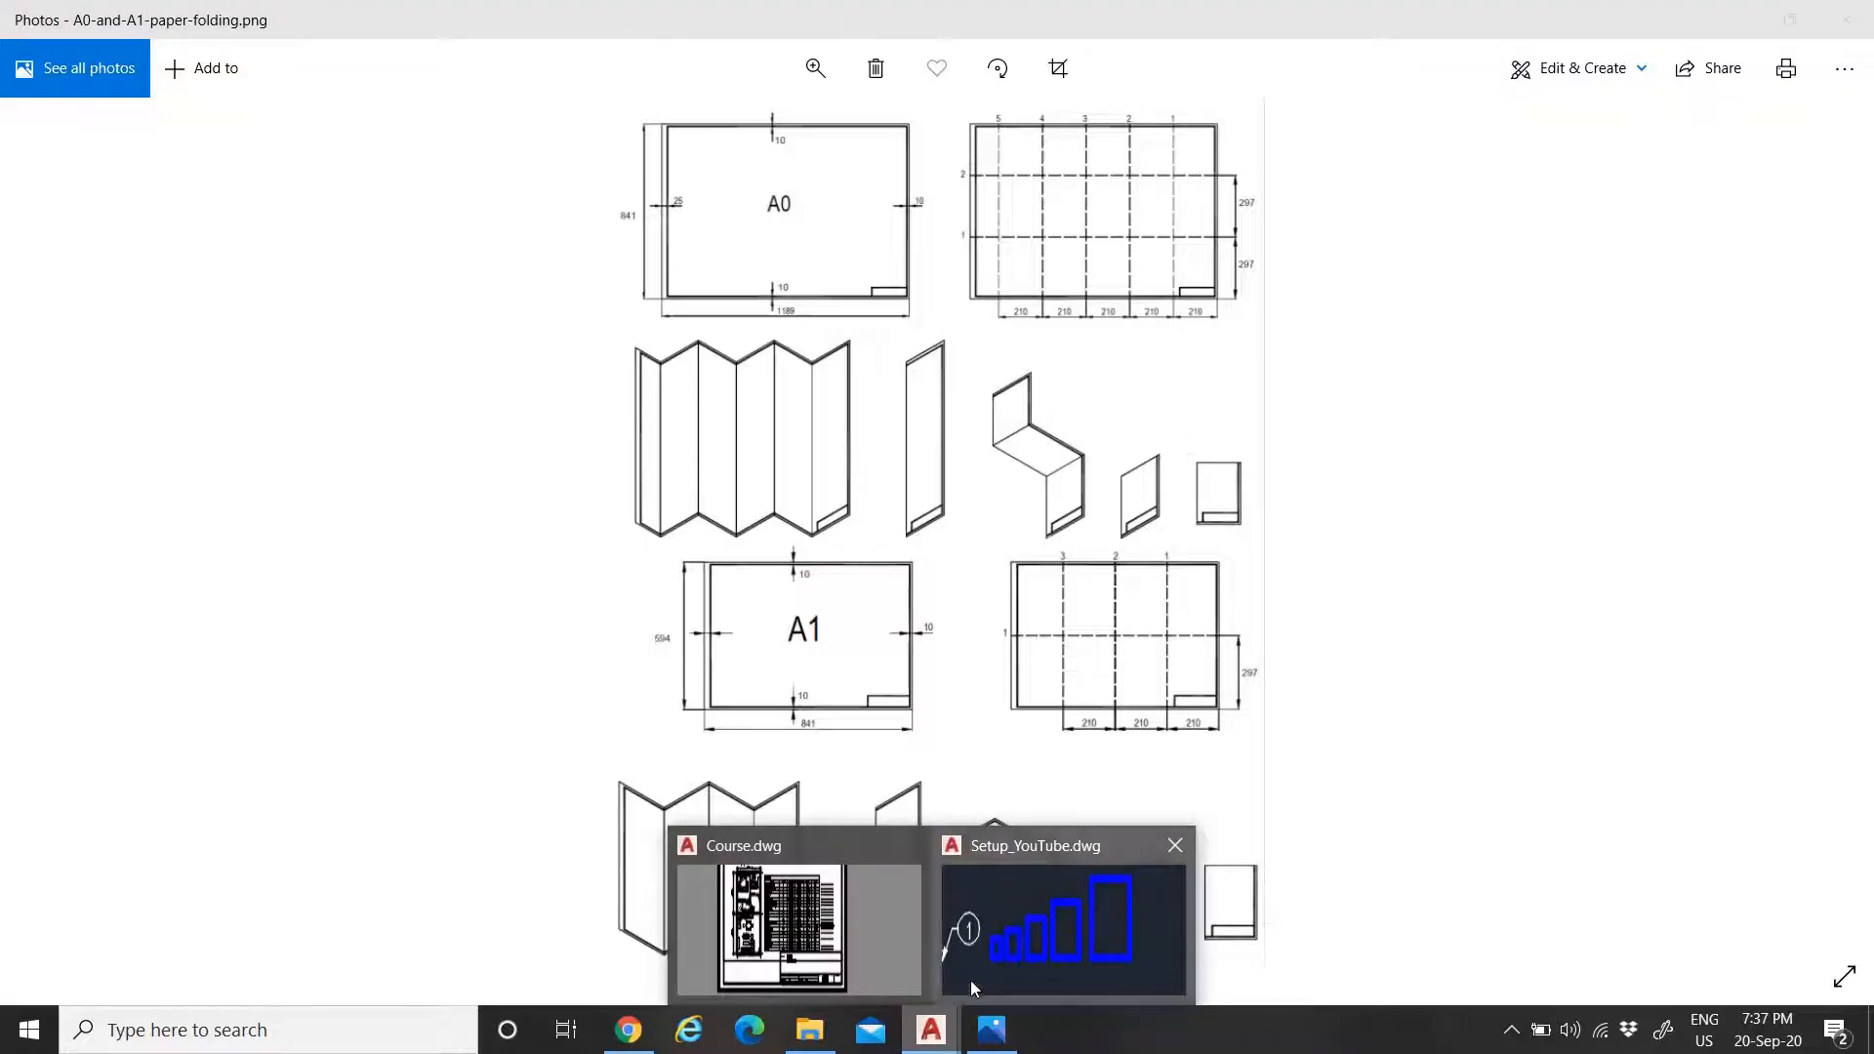
pyautogui.click(1037, 928)
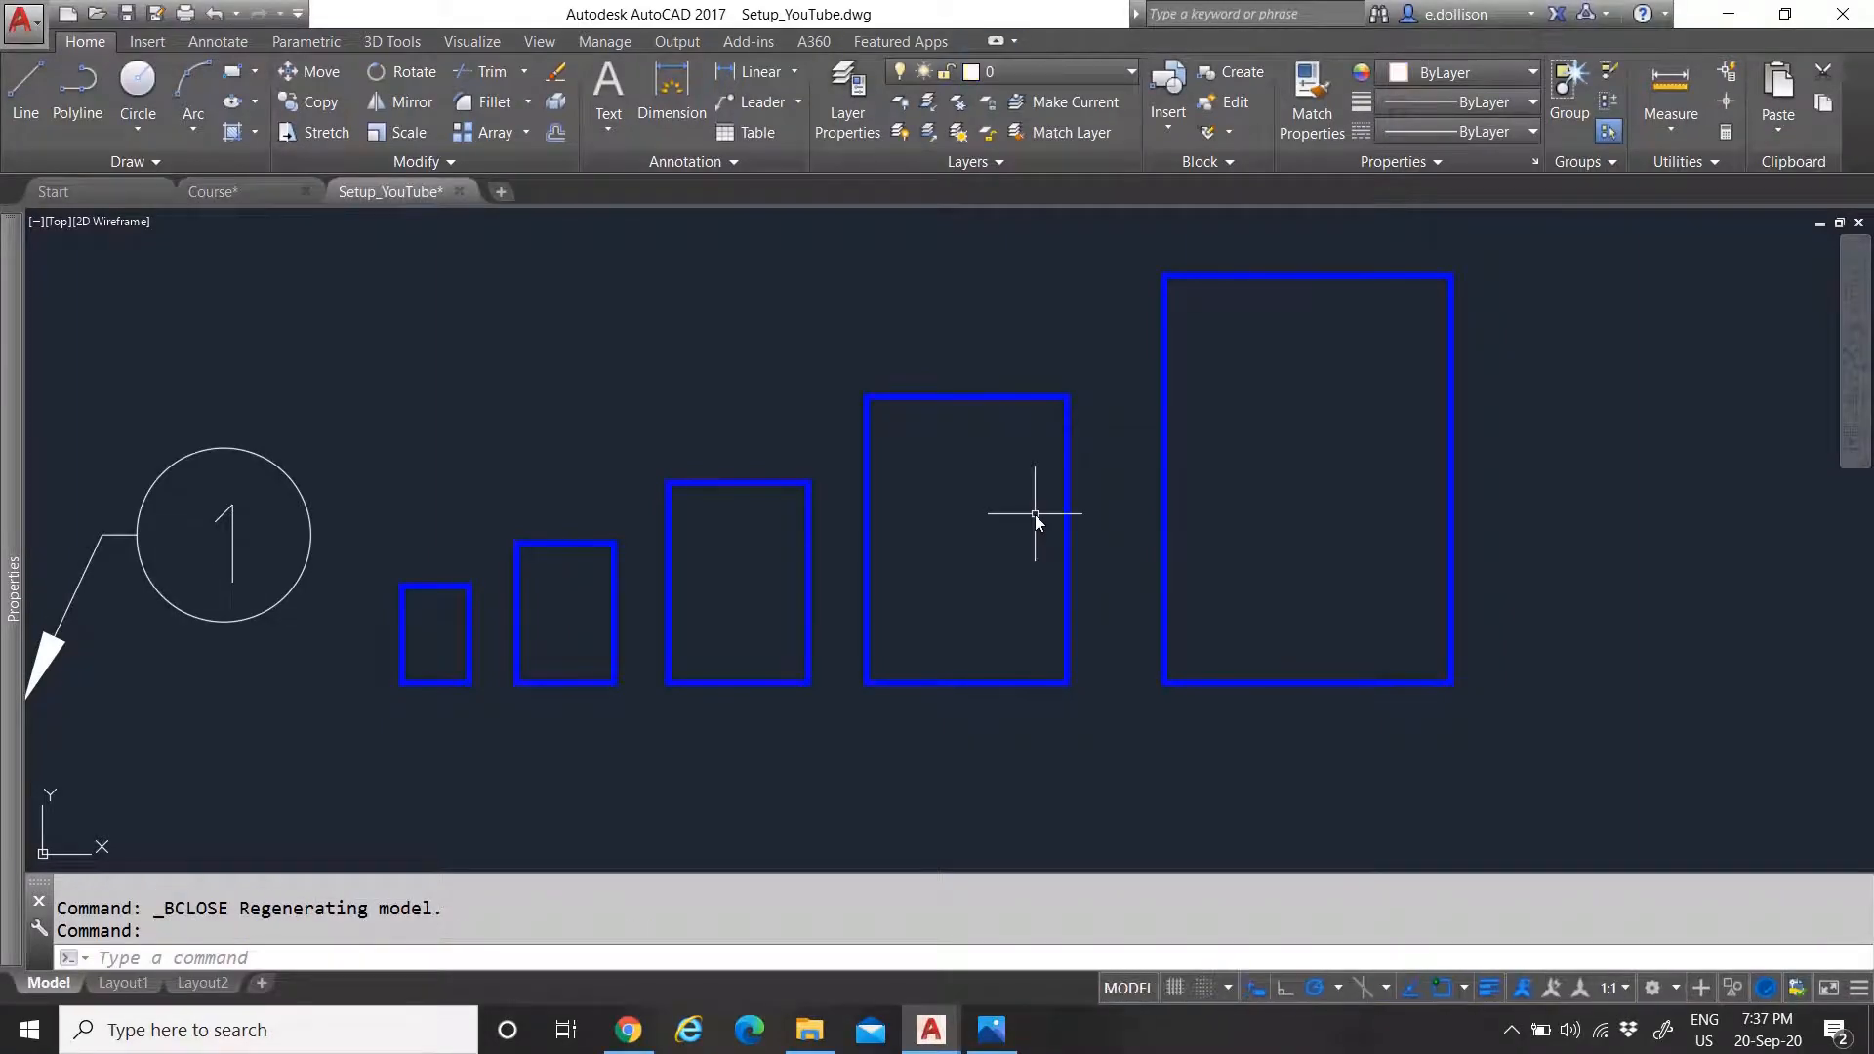